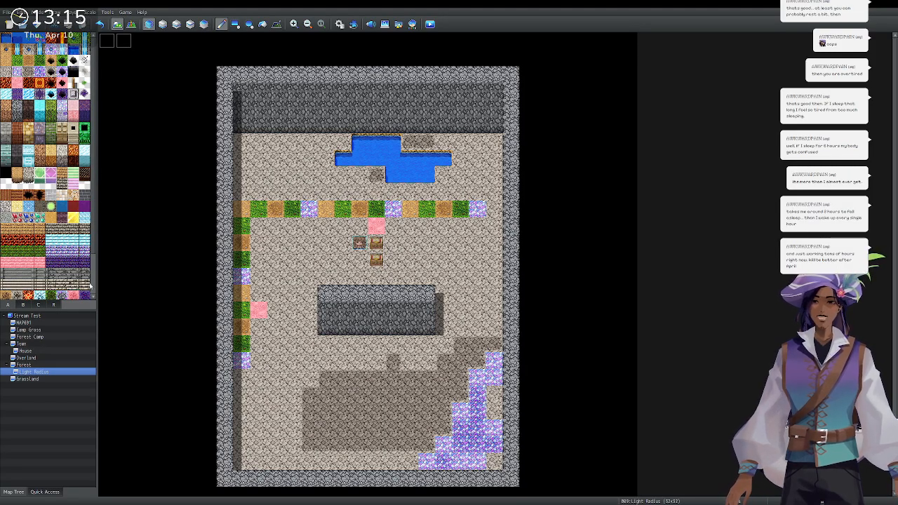
Browse the Forest, Grassland, Overland, Town, Camp and other maps, then return to Light Radius.
{"action": "left_click", "coordinate": [25, 365]}
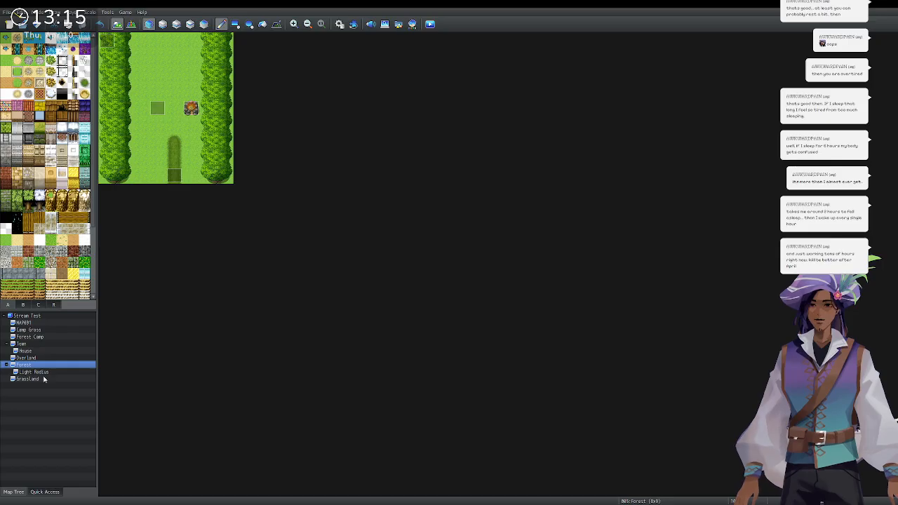
{"action": "left_click", "coordinate": [28, 379]}
{"action": "left_click", "coordinate": [55, 365]}
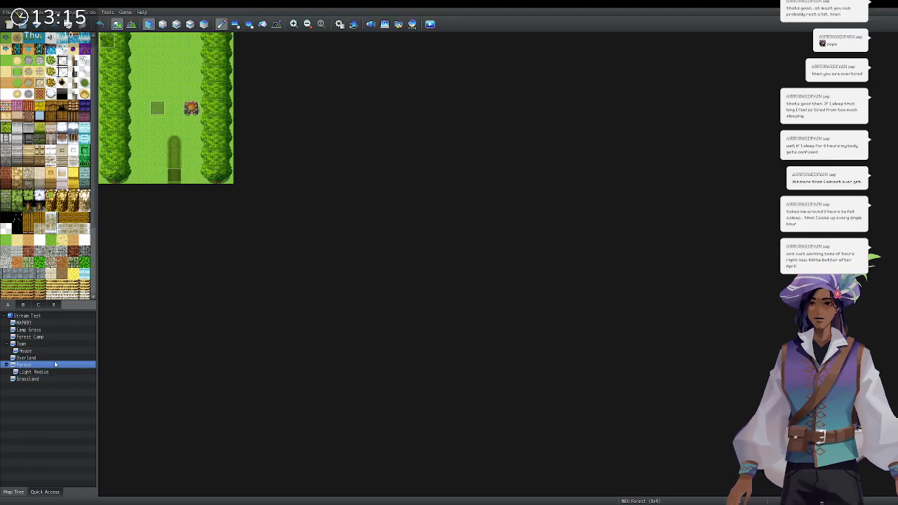
{"action": "left_click", "coordinate": [57, 358]}
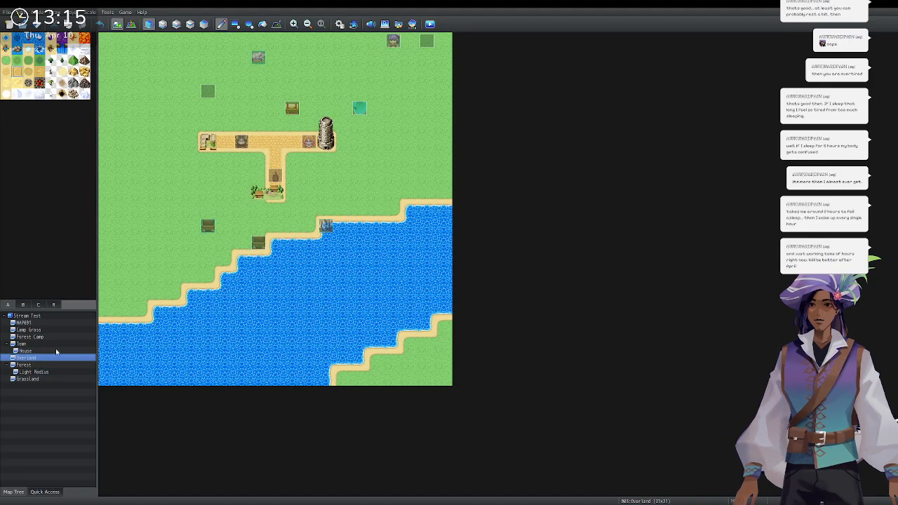
{"action": "left_click", "coordinate": [56, 351]}
{"action": "left_click", "coordinate": [55, 343]}
{"action": "left_click", "coordinate": [59, 337]}
{"action": "left_click", "coordinate": [61, 331]}
{"action": "left_click", "coordinate": [64, 323]}
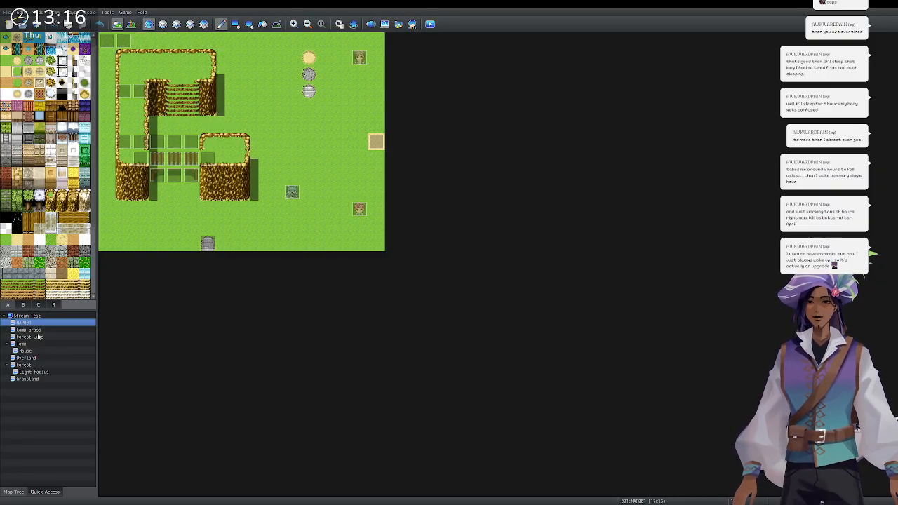
{"action": "left_click", "coordinate": [34, 372]}
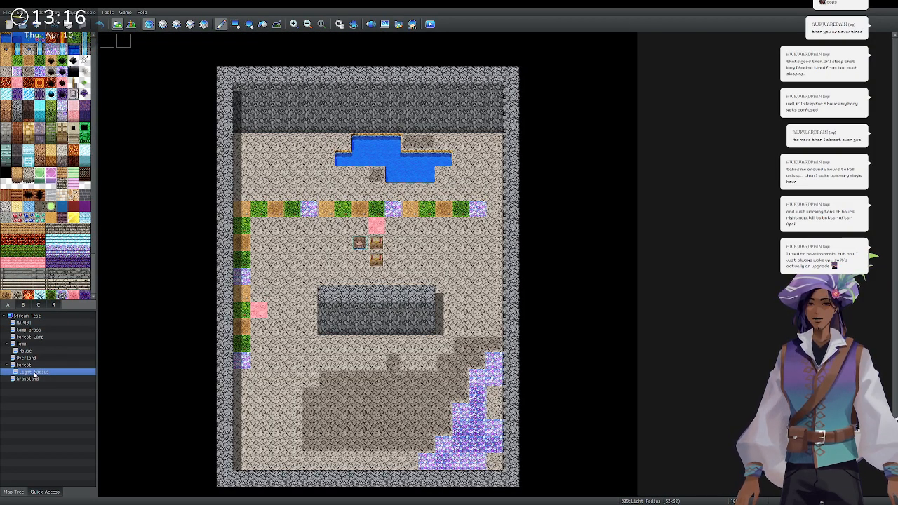
{"action": "left_click", "coordinate": [276, 24]}
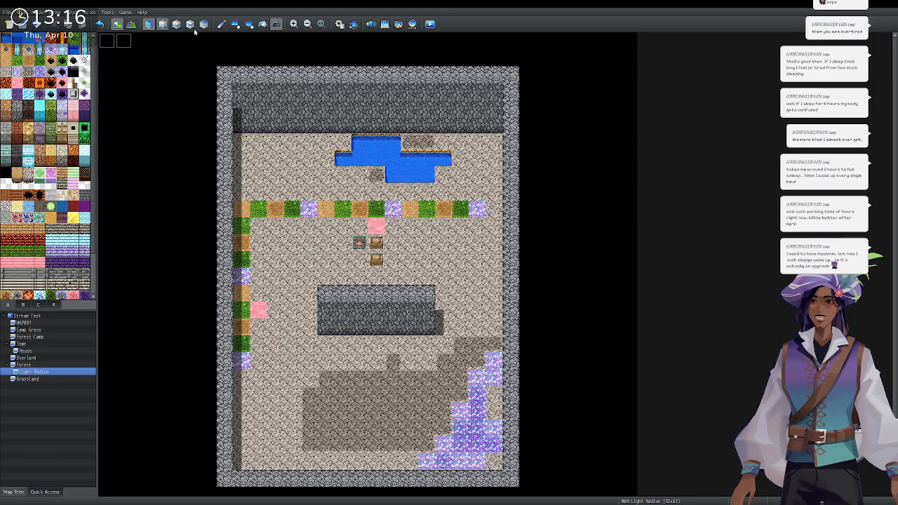
Start a playtest and continue from the saved game.
{"action": "left_click", "coordinate": [430, 26]}
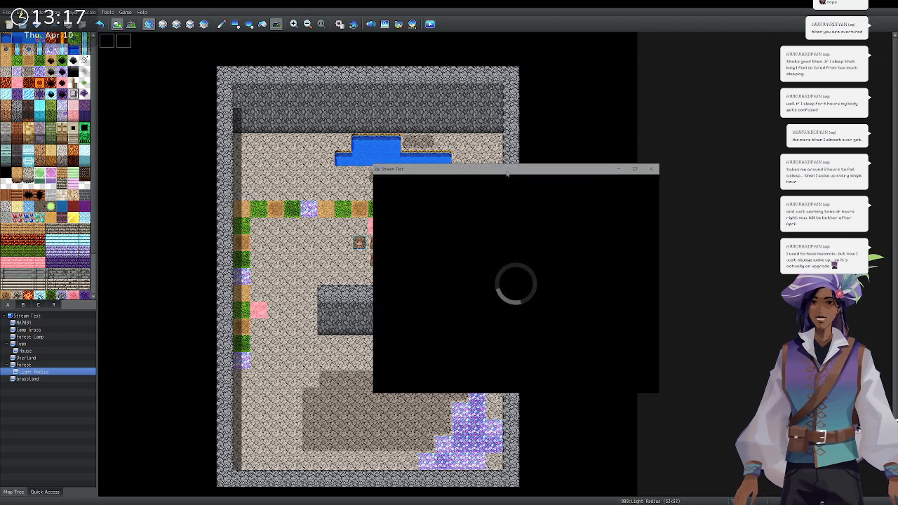
{"action": "key", "text": "Down"}
{"action": "key", "text": "Up"}
{"action": "key", "text": "Return"}
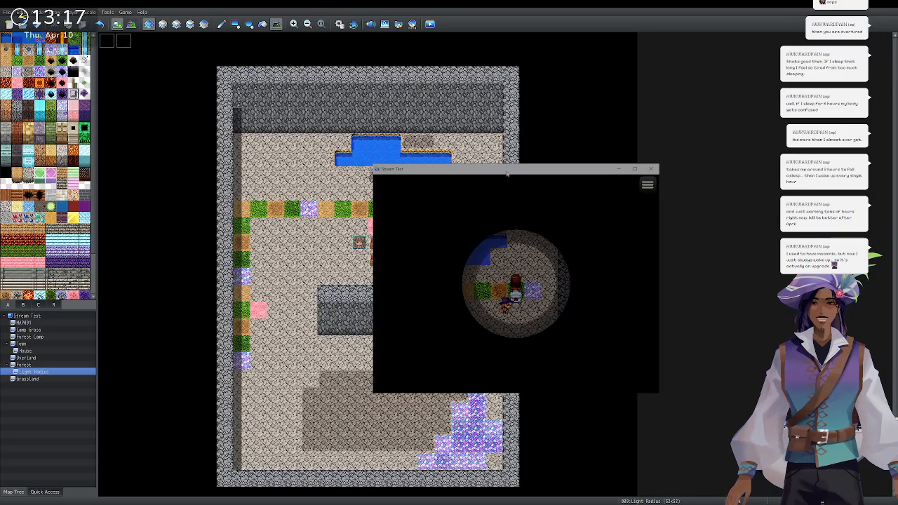
Walk to both chests and collect a Torch from each.
{"action": "key", "text": "Left"}
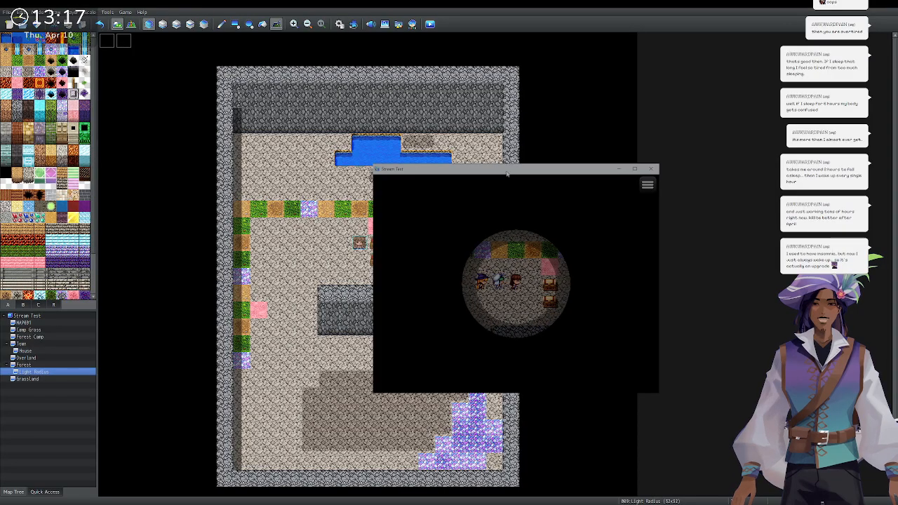
{"action": "key", "text": "Right"}
{"action": "key", "text": "space"}
{"action": "key", "text": "space"}
{"action": "key", "text": "Down"}
{"action": "key", "text": "Right"}
{"action": "key", "text": "space"}
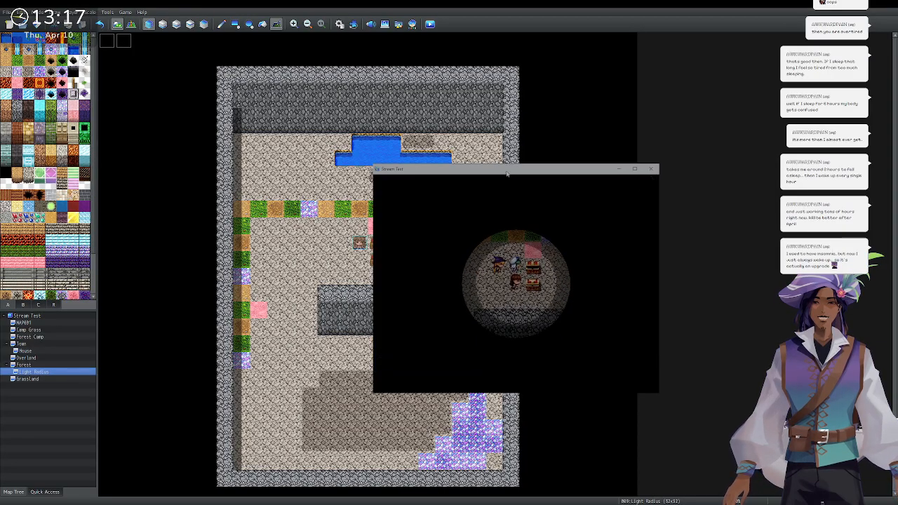
{"action": "key", "text": "space"}
{"action": "key", "text": "Left"}
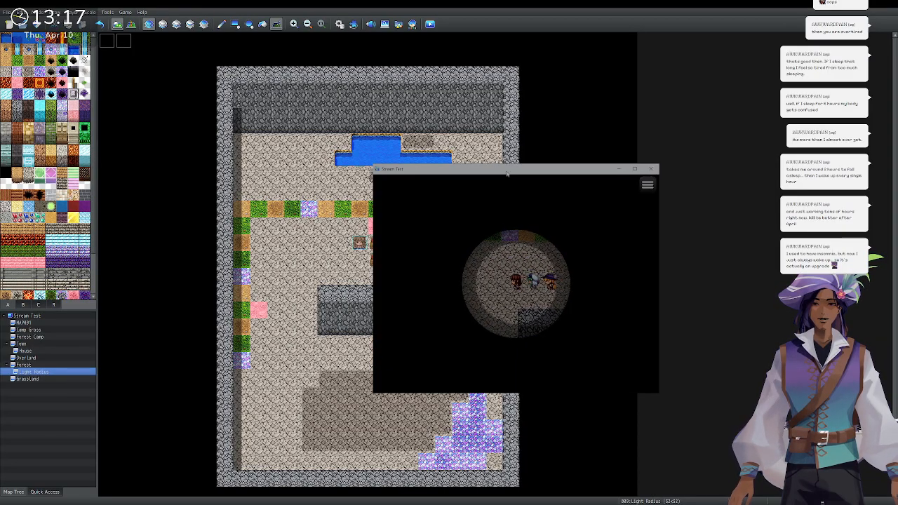
Walk along the coloured tile row to the wall corner and bring up the main menu.
{"action": "key", "text": "Up"}
{"action": "key", "text": "Left"}
{"action": "key", "text": "Down"}
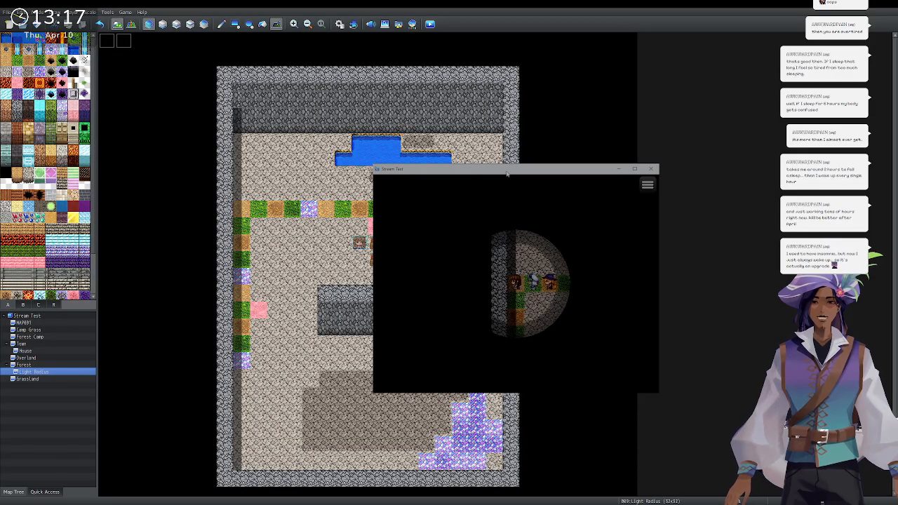
{"action": "key", "text": "Down"}
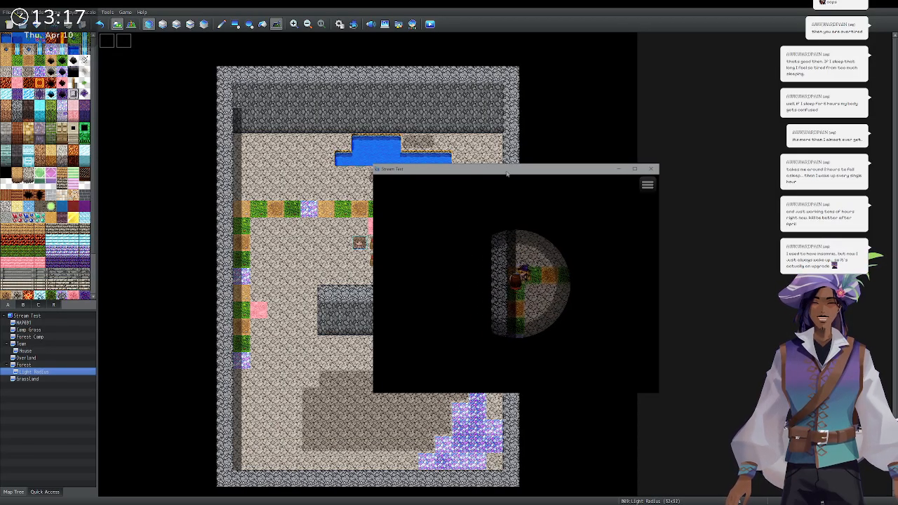
{"action": "key", "text": "Up"}
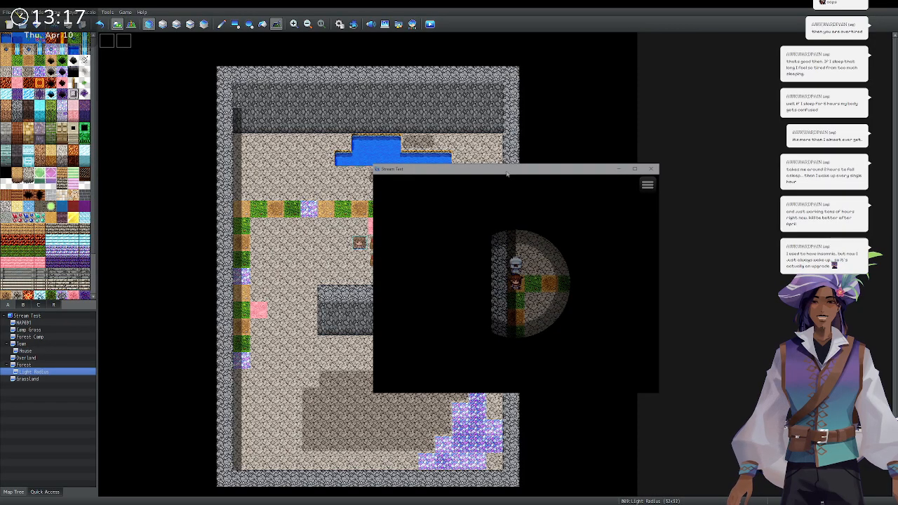
{"action": "key", "text": "Escape"}
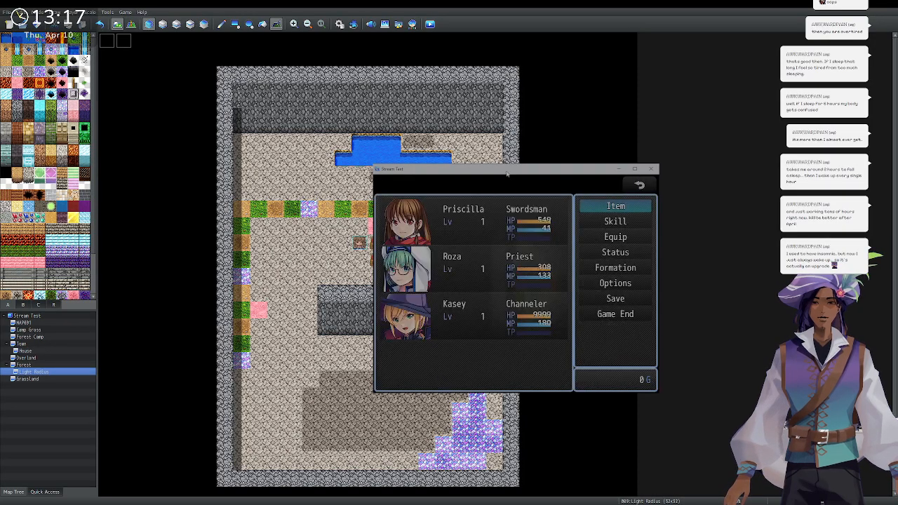
Use a Torch from the Item menu and dismiss the 'It's dark again!' message.
{"action": "key", "text": "Return"}
{"action": "key", "text": "Return"}
{"action": "key", "text": "Return"}
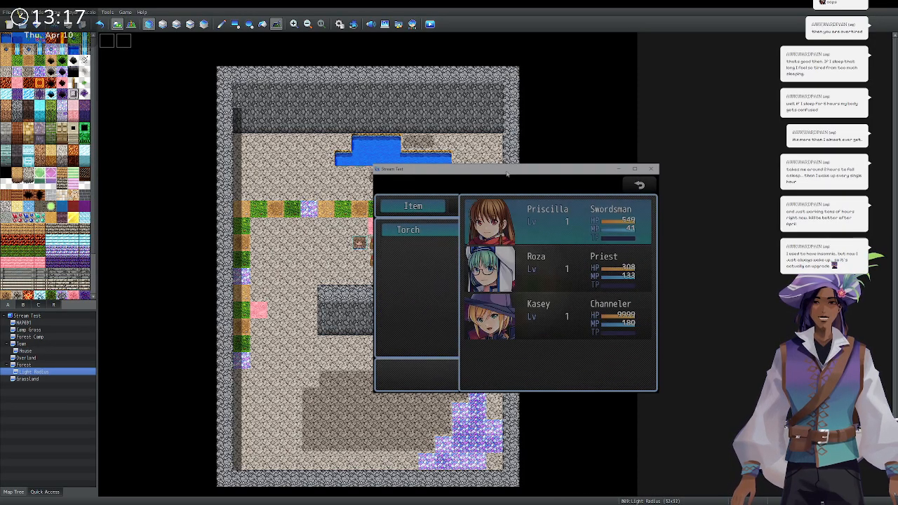
{"action": "key", "text": "Return"}
{"action": "key", "text": "Return"}
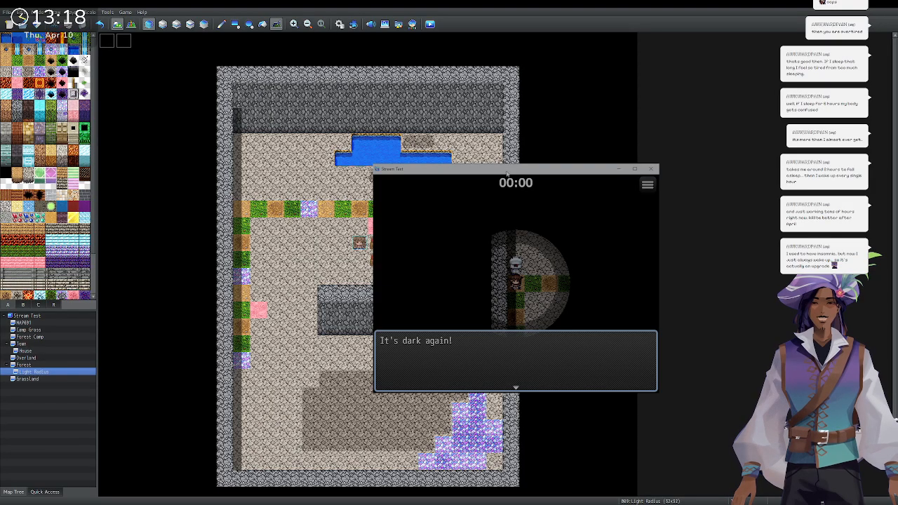
{"action": "key", "text": "Return"}
Walk the party along the tile row and up and down the vertical path.
{"action": "key", "text": "Right"}
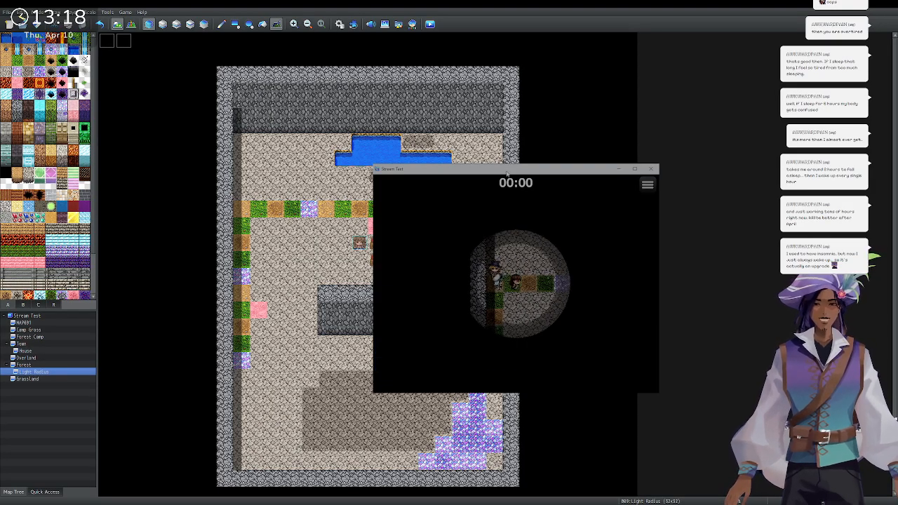
{"action": "key", "text": "Left"}
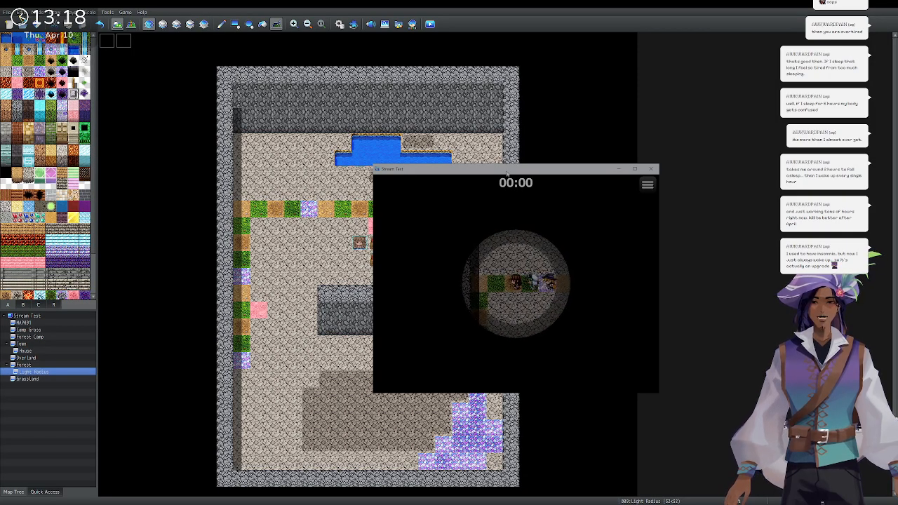
{"action": "key", "text": "Down"}
{"action": "key", "text": "Up"}
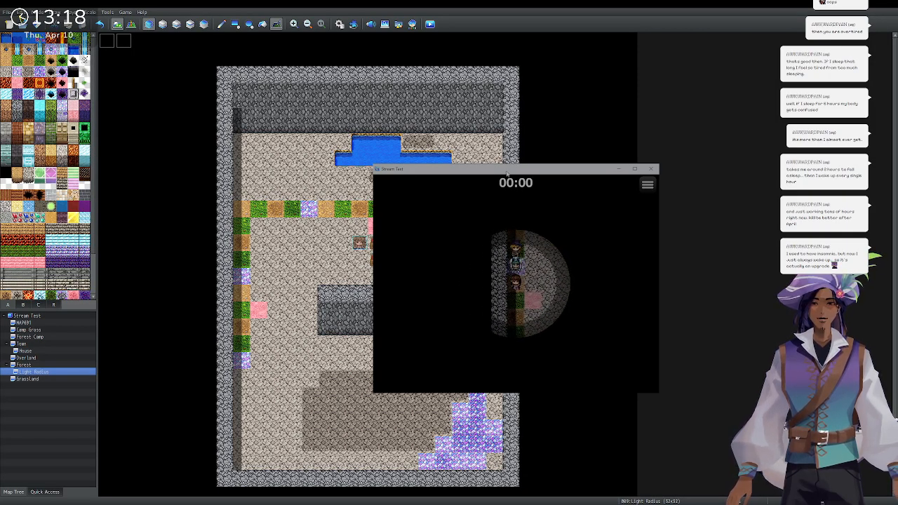
{"action": "key", "text": "Up"}
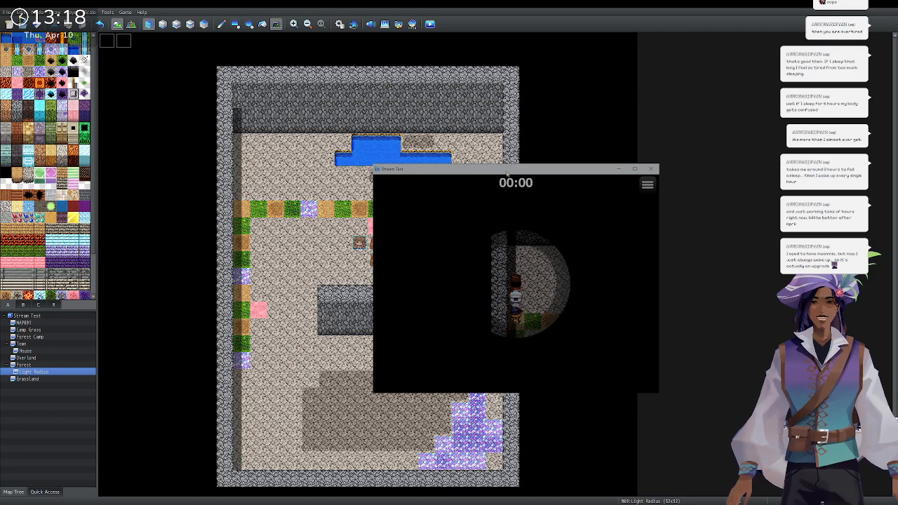
{"action": "key", "text": "Down"}
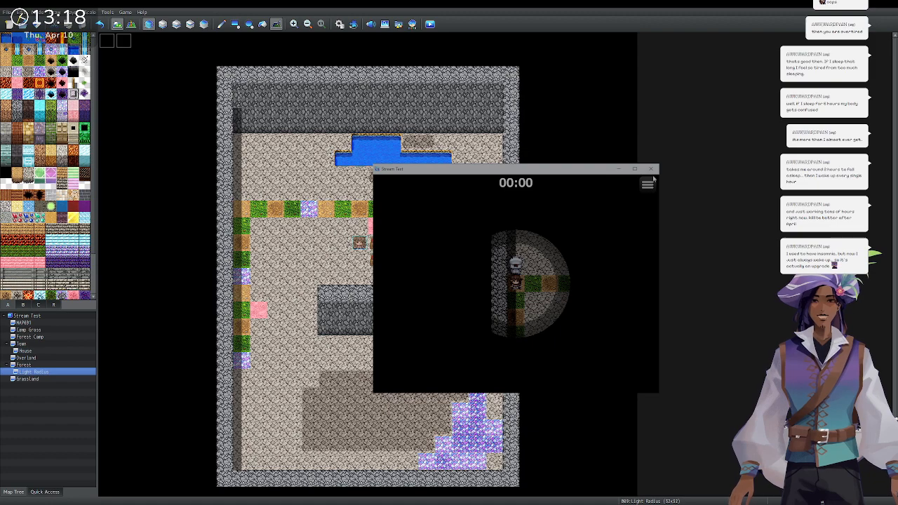
Close the playtest, switch to the Pencil, and paint grey floor tiles leftward from the tile row.
{"action": "left_click", "coordinate": [651, 169]}
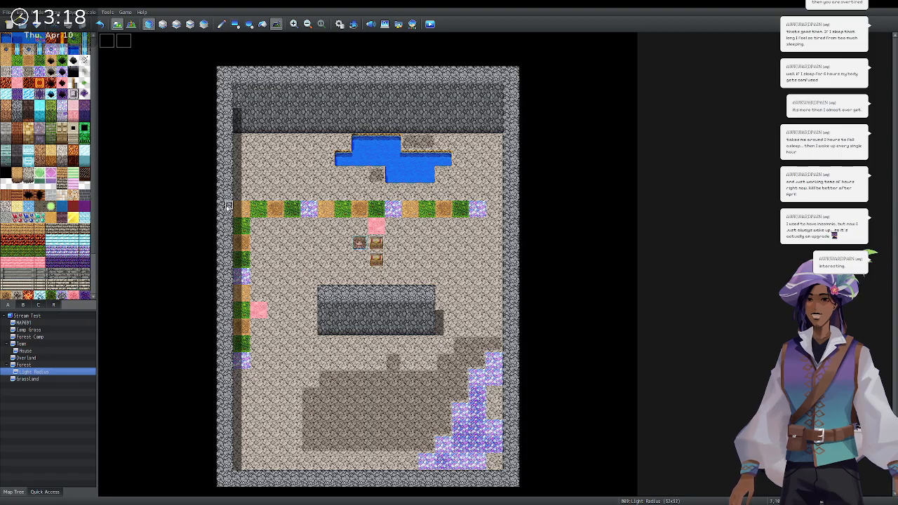
{"action": "left_click", "coordinate": [222, 24]}
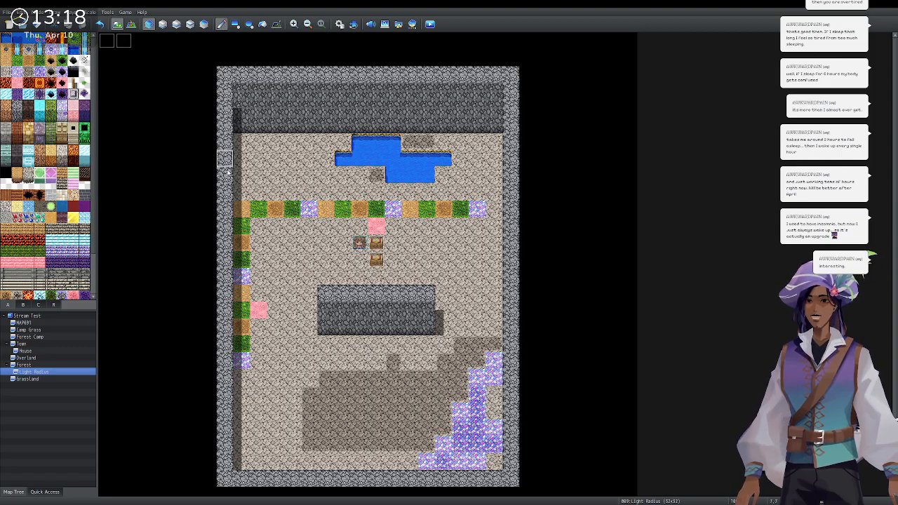
{"action": "left_click_drag", "start_coordinate": [191, 212], "coordinate": [106, 211]}
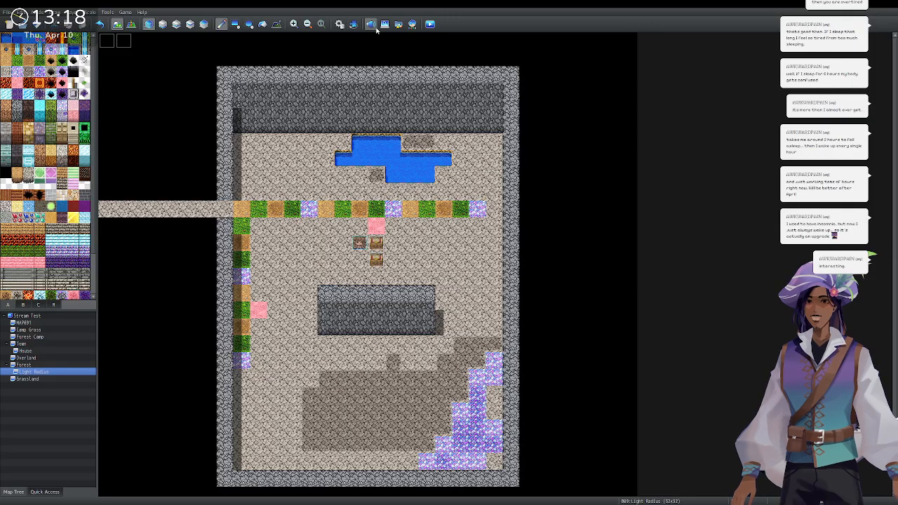
Start a new playtest with Ctrl+R and walk the party onto the tile row.
{"action": "key", "text": "ctrl+r"}
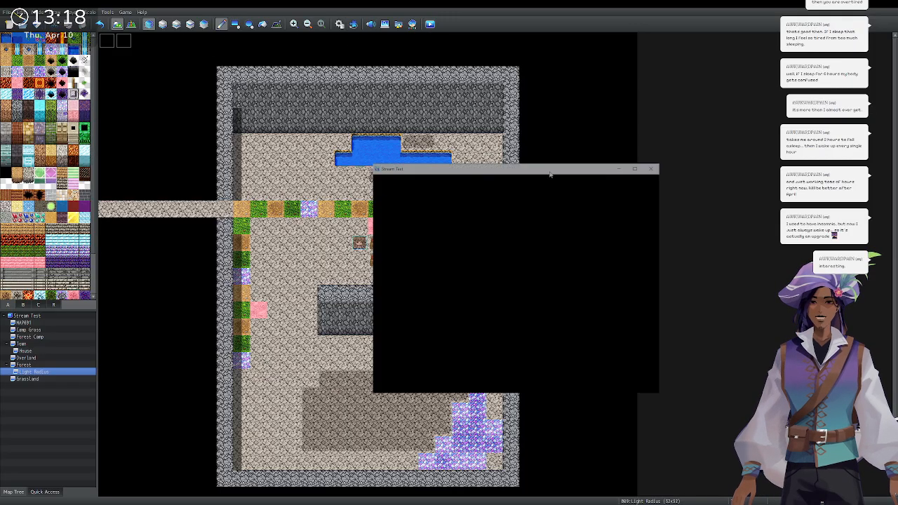
{"action": "key", "text": "Return"}
{"action": "key", "text": "Left"}
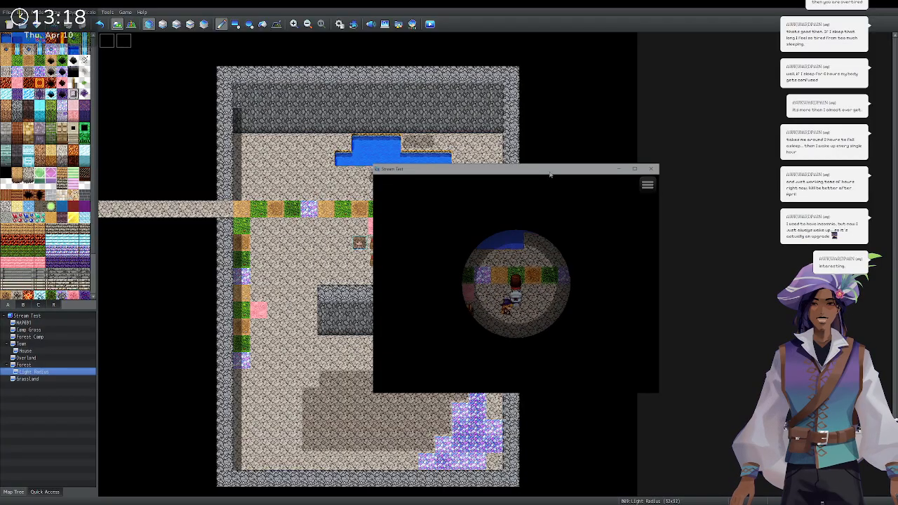
{"action": "key", "text": "Left"}
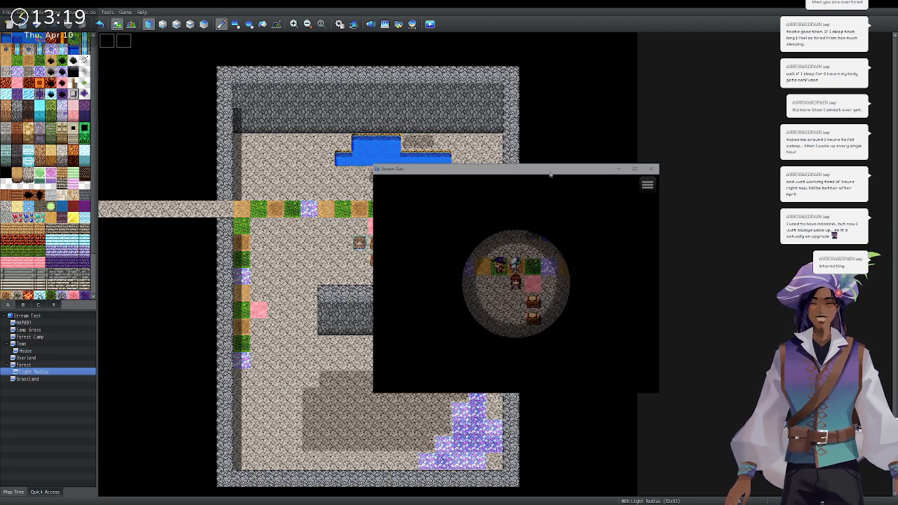
{"action": "key", "text": "Left"}
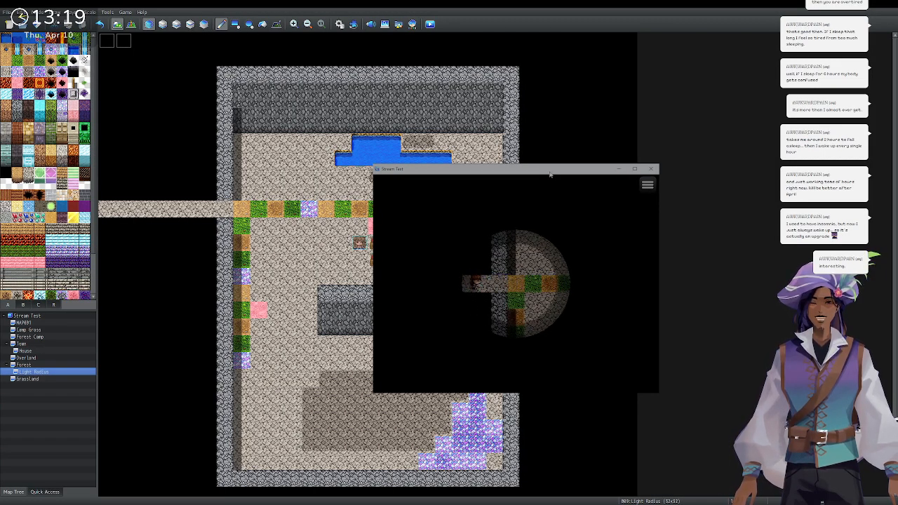
{"action": "key", "text": "Right"}
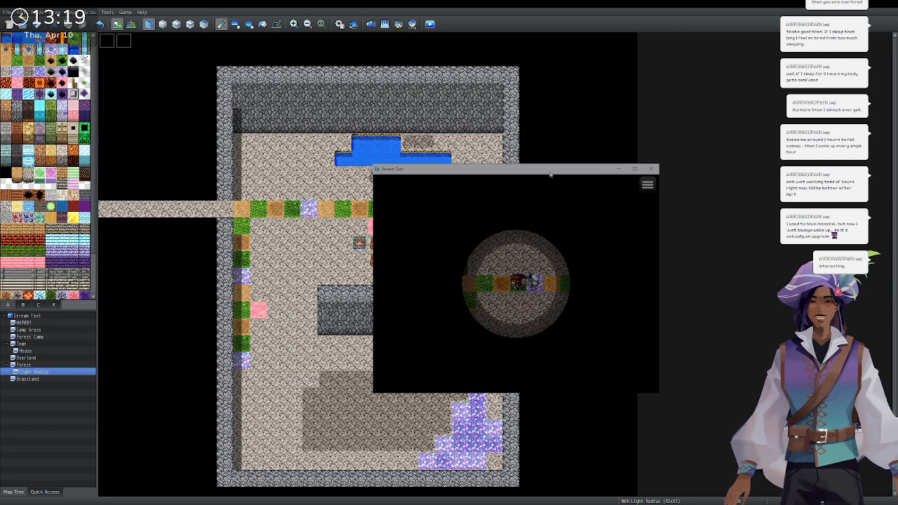
{"action": "key", "text": "Left"}
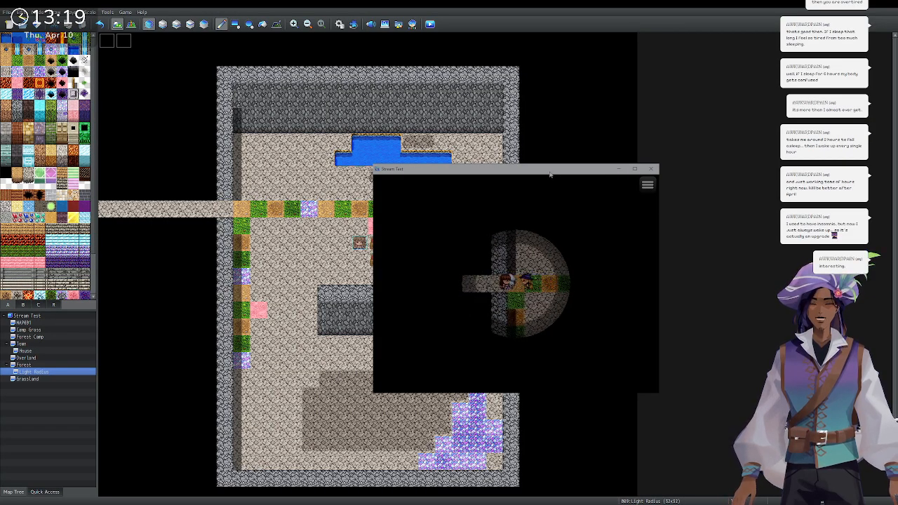
{"action": "key", "text": "Right"}
{"action": "key", "text": "Left"}
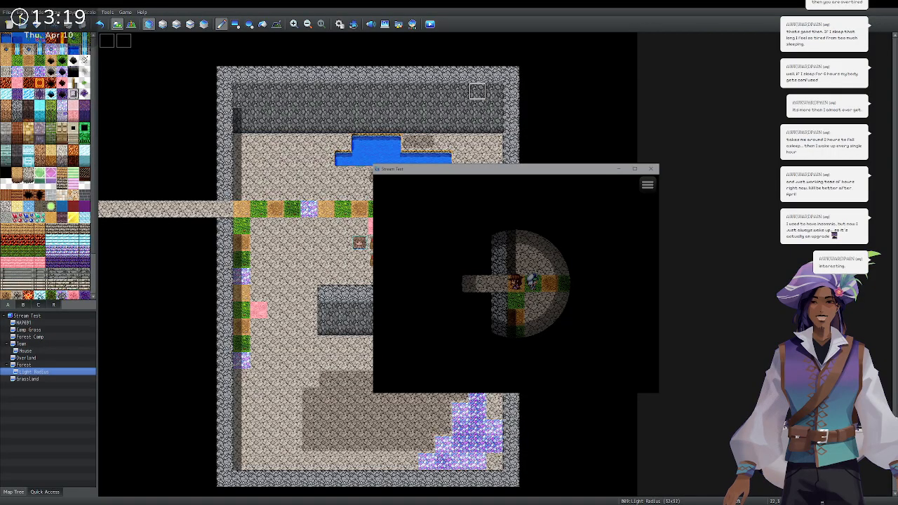
Walk into the dark left corridor and back, then collect Torches from both chests.
{"action": "key", "text": "Left"}
{"action": "key", "text": "Left"}
{"action": "key", "text": "Left"}
{"action": "key", "text": "Left"}
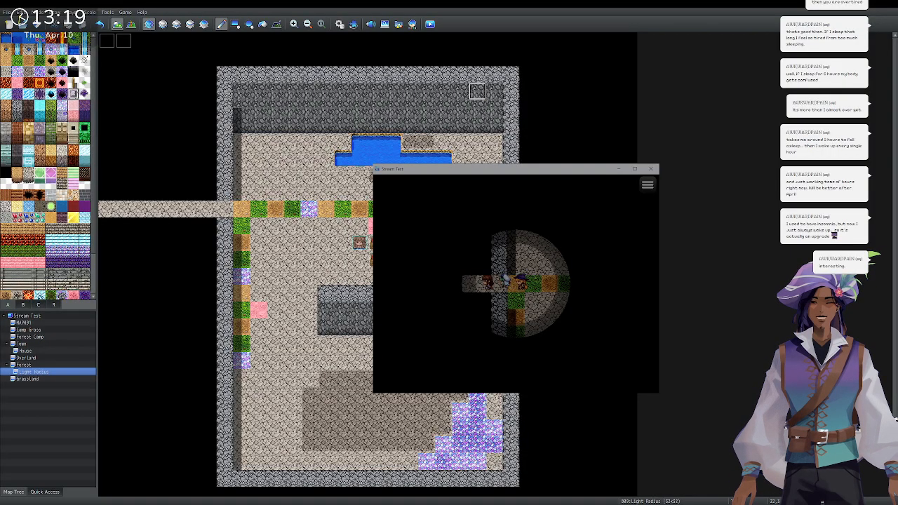
{"action": "key", "text": "Left"}
{"action": "key", "text": "Left"}
{"action": "key", "text": "Left"}
{"action": "key", "text": "Left"}
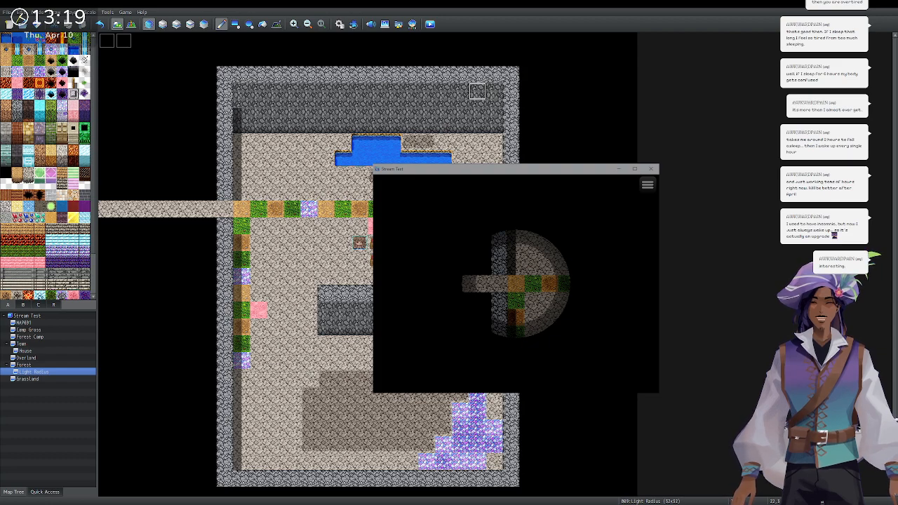
{"action": "key", "text": "Right"}
{"action": "key", "text": "Right"}
{"action": "key", "text": "Right"}
{"action": "key", "text": "Right"}
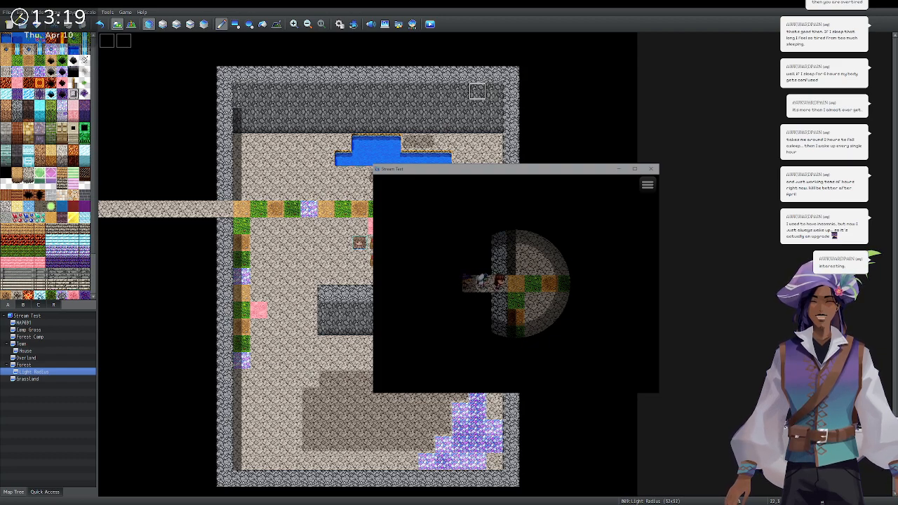
{"action": "key", "text": "Right"}
{"action": "key", "text": "Down"}
{"action": "key", "text": "Down"}
{"action": "key", "text": "Right"}
{"action": "key", "text": "Right"}
{"action": "key", "text": "Right"}
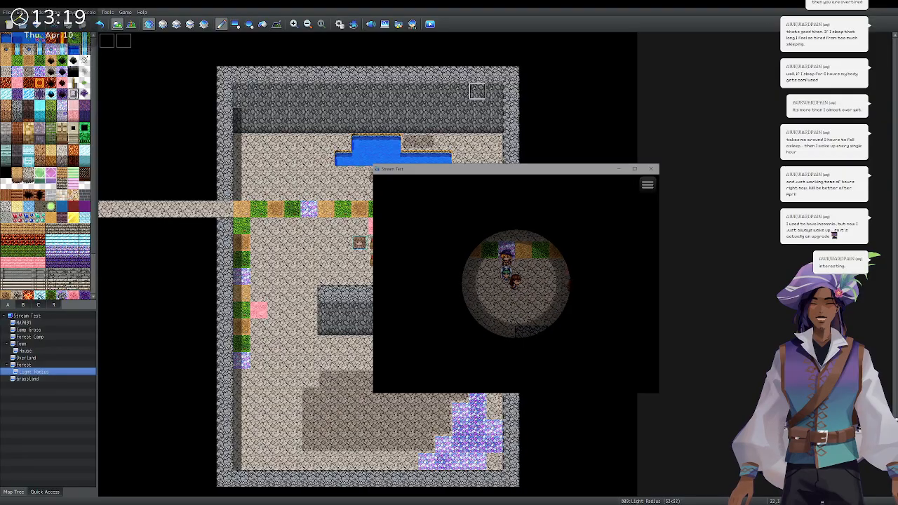
{"action": "key", "text": "Return"}
{"action": "key", "text": "Return"}
{"action": "key", "text": "Down"}
{"action": "key", "text": "Right"}
{"action": "key", "text": "Return"}
Use a Torch from the items and walk left and right along the new corridor.
{"action": "key", "text": "Return"}
{"action": "key", "text": "Up"}
{"action": "key", "text": "Up"}
{"action": "key", "text": "Up"}
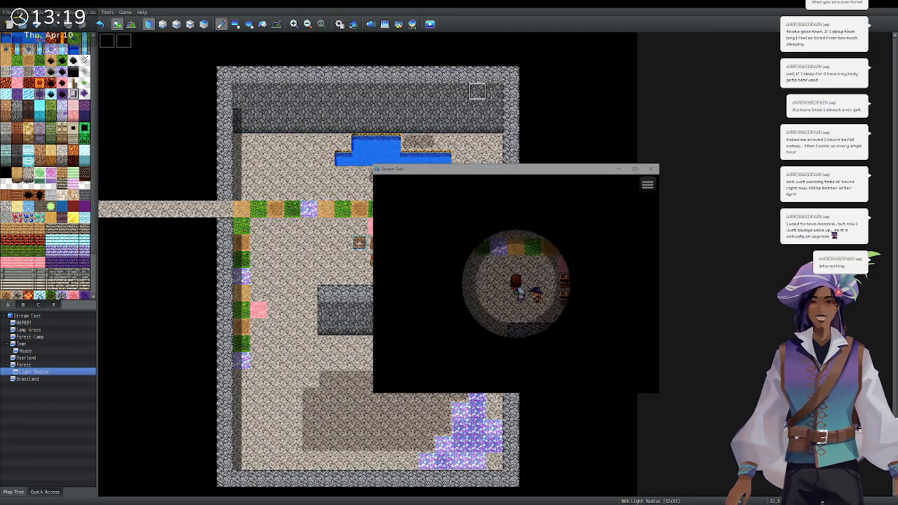
{"action": "key", "text": "Escape"}
{"action": "key", "text": "Return"}
{"action": "key", "text": "Return"}
{"action": "key", "text": "Return"}
{"action": "key", "text": "Return"}
{"action": "key", "text": "Left"}
{"action": "key", "text": "Left"}
{"action": "key", "text": "Left"}
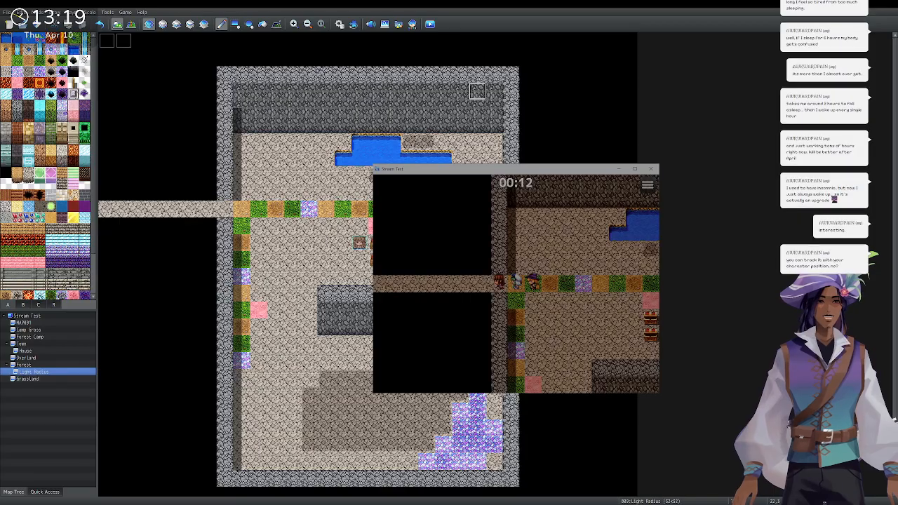
{"action": "key", "text": "Left"}
{"action": "key", "text": "Left"}
{"action": "key", "text": "Left"}
{"action": "key", "text": "Left"}
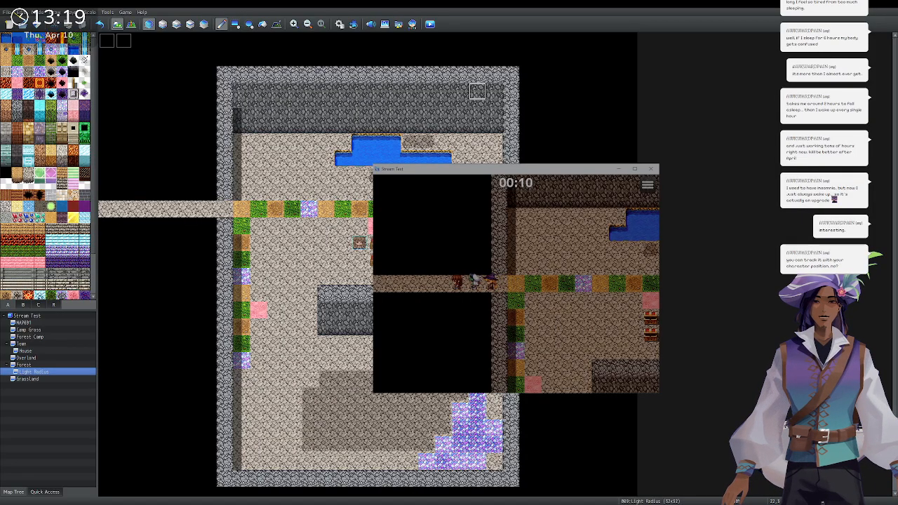
{"action": "key", "text": "Left"}
{"action": "key", "text": "Left"}
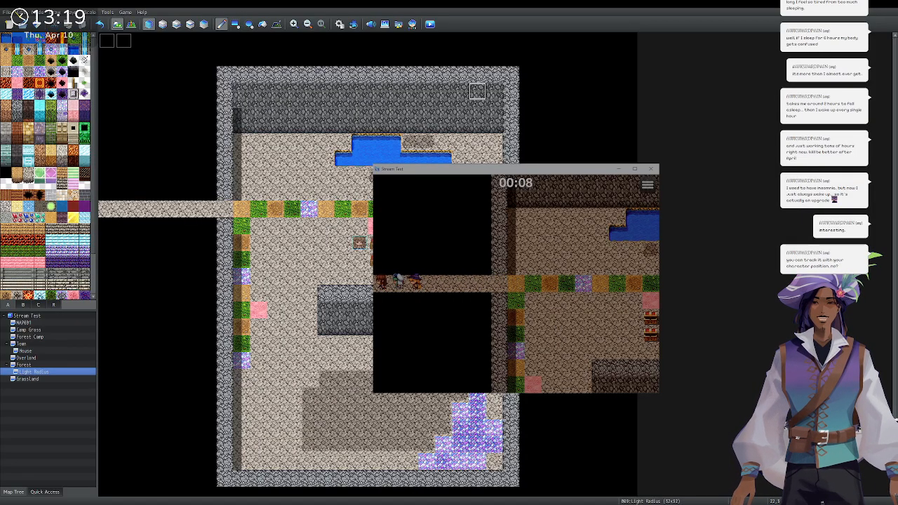
{"action": "key", "text": "Right"}
{"action": "key", "text": "Right"}
{"action": "key", "text": "Right"}
{"action": "key", "text": "Right"}
{"action": "key", "text": "Right"}
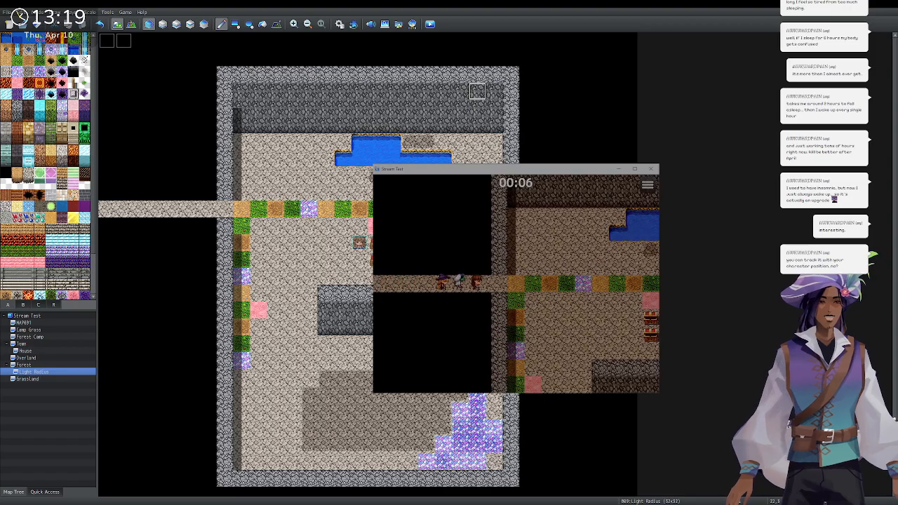
Keep walking until the torch timer ends and 'It's dark again!' appears, then dismiss it.
{"action": "key", "text": "Left"}
{"action": "key", "text": "Left"}
{"action": "key", "text": "Left"}
{"action": "key", "text": "Left"}
{"action": "key", "text": "Left"}
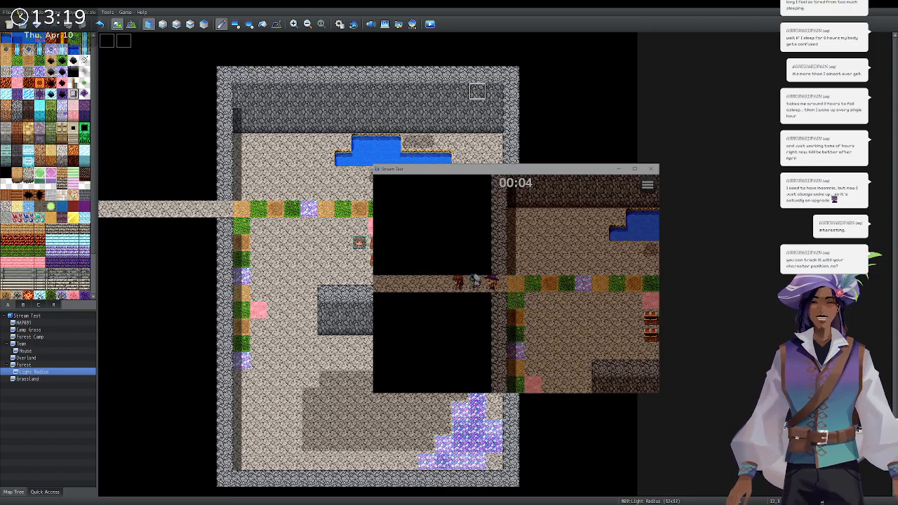
{"action": "key", "text": "Right"}
{"action": "key", "text": "Right"}
{"action": "key", "text": "Right"}
{"action": "key", "text": "Right"}
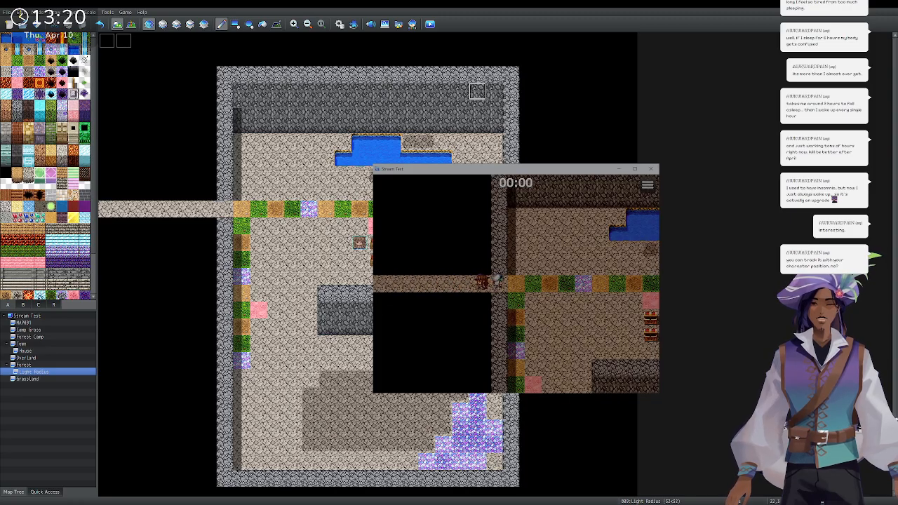
{"action": "key", "text": "Left"}
{"action": "key", "text": "Left"}
{"action": "key", "text": "Left"}
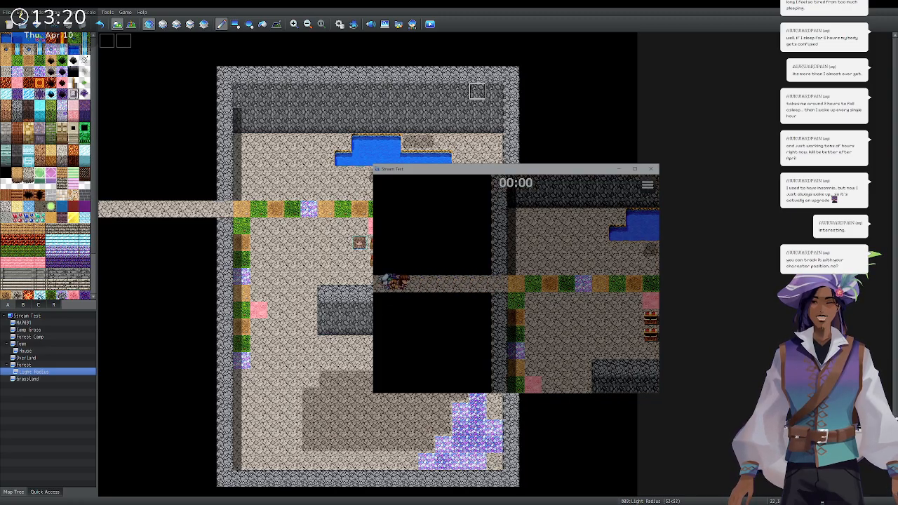
{"action": "key", "text": "Right"}
{"action": "key", "text": "Right"}
{"action": "key", "text": "Right"}
{"action": "key", "text": "Right"}
{"action": "key", "text": "Right"}
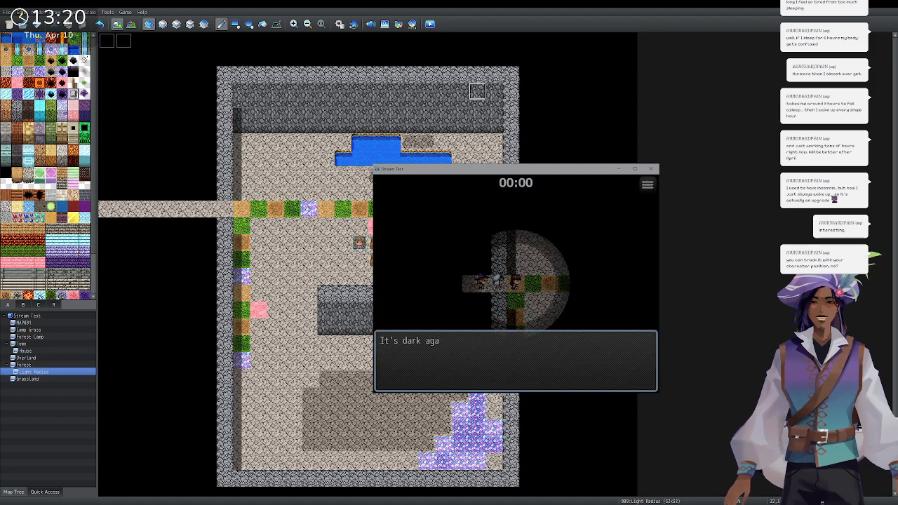
{"action": "key", "text": "Return"}
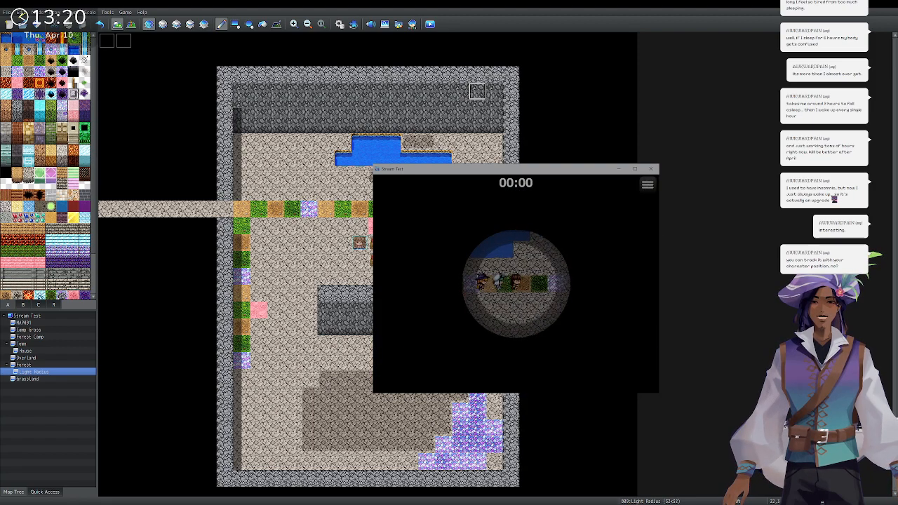
{"action": "key", "text": "Right"}
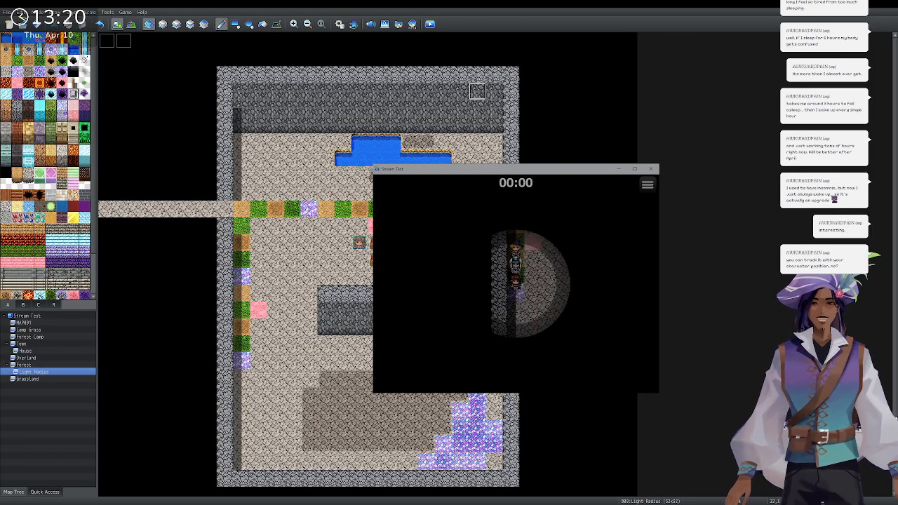
{"action": "key", "text": "Up"}
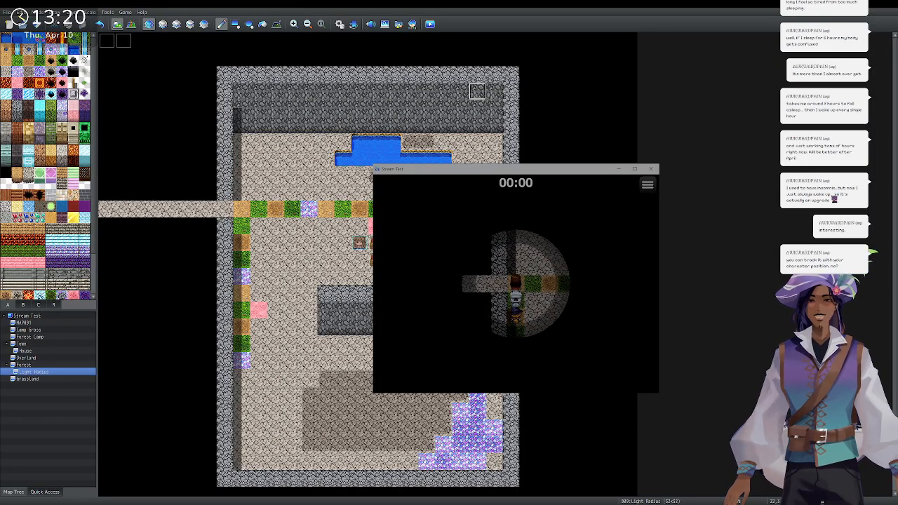
Close the game window with its X button.
{"action": "left_click", "coordinate": [652, 169]}
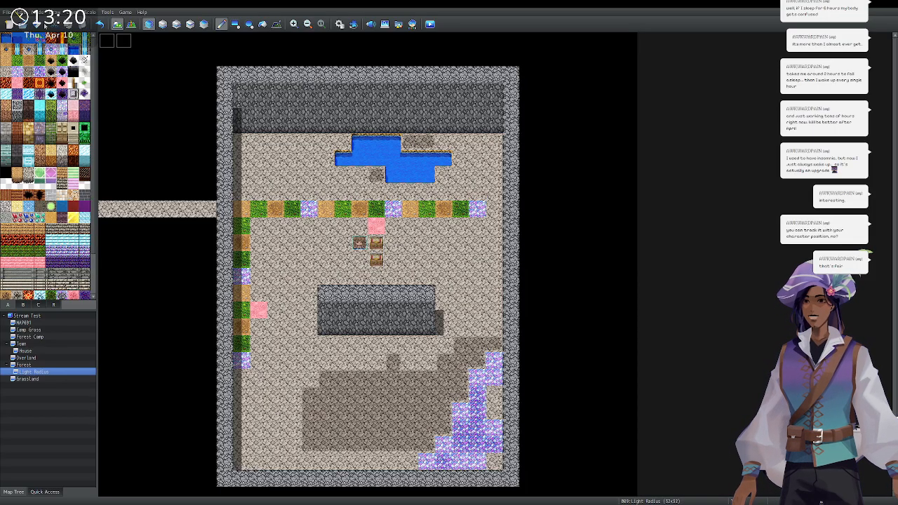
In Event mode, rename the top-left event EV003 to 'TorchLight'.
{"action": "left_click", "coordinate": [131, 26]}
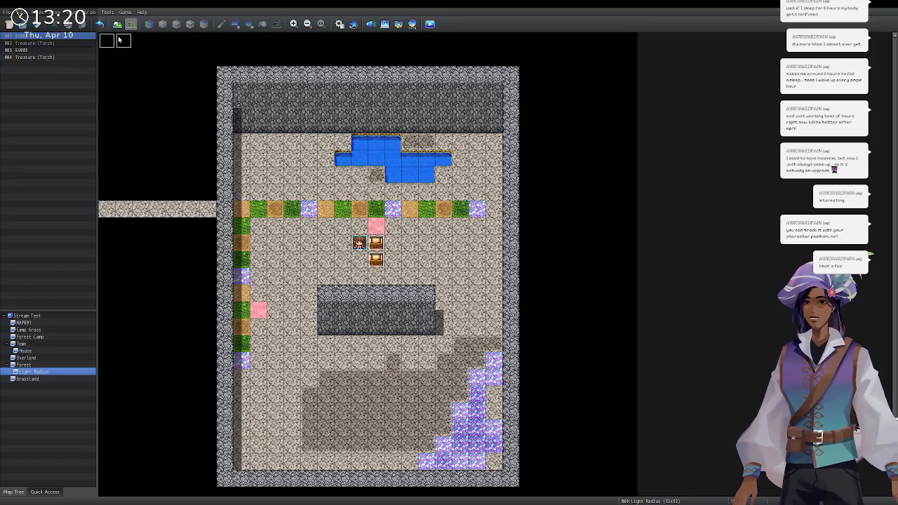
{"action": "left_click", "coordinate": [122, 45]}
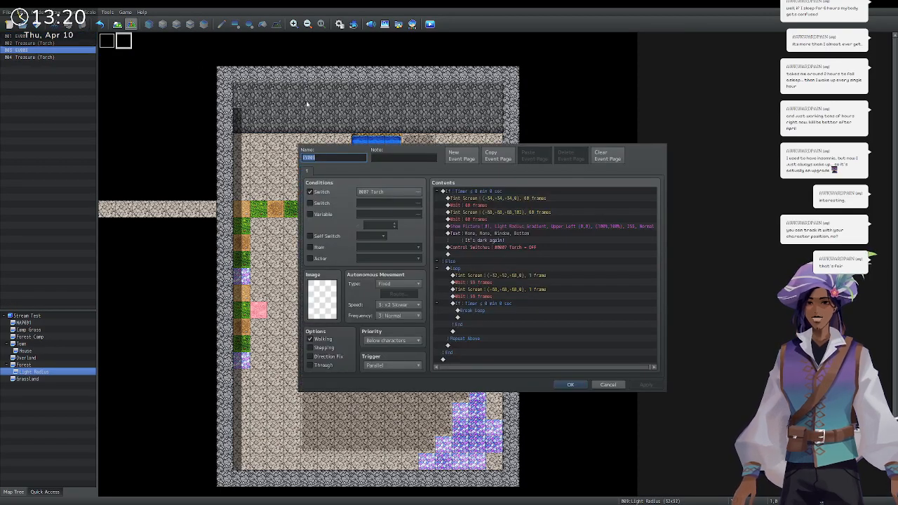
{"action": "type", "text": "To"}
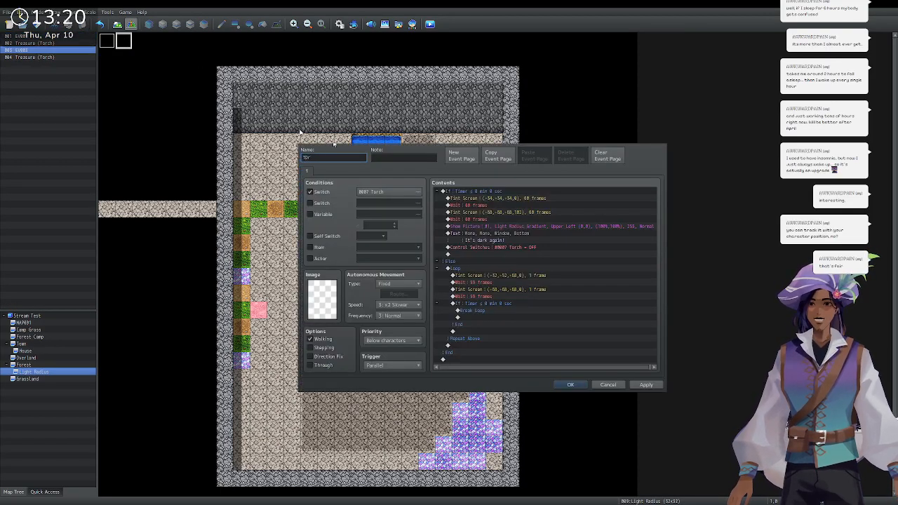
{"action": "type", "text": "rchLight"}
{"action": "key", "text": "Return"}
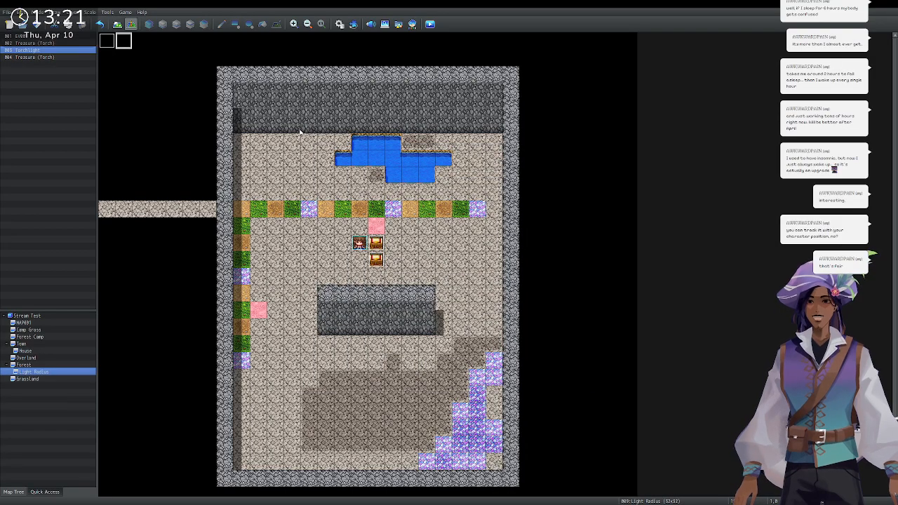
Reopen TorchLight and inspect its Light Radius Gradient Show Picture command.
{"action": "double_click", "coordinate": [125, 43]}
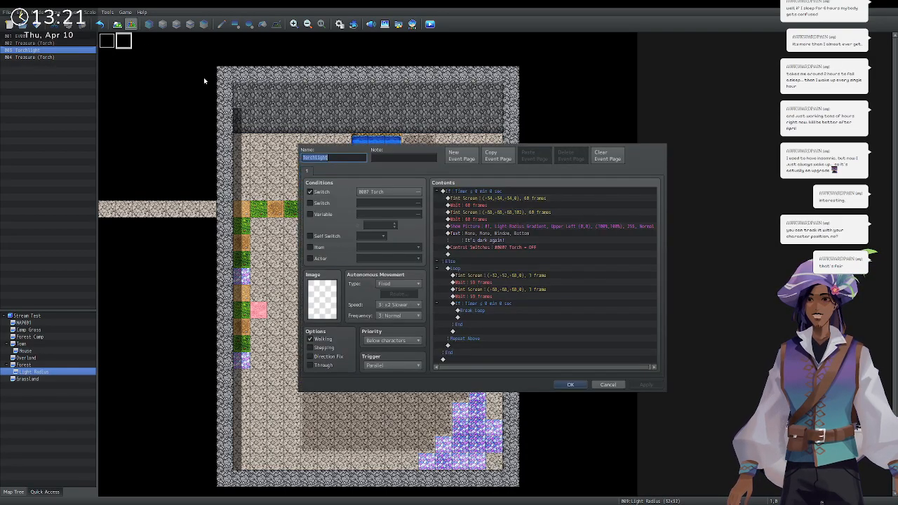
{"action": "left_click", "coordinate": [501, 228]}
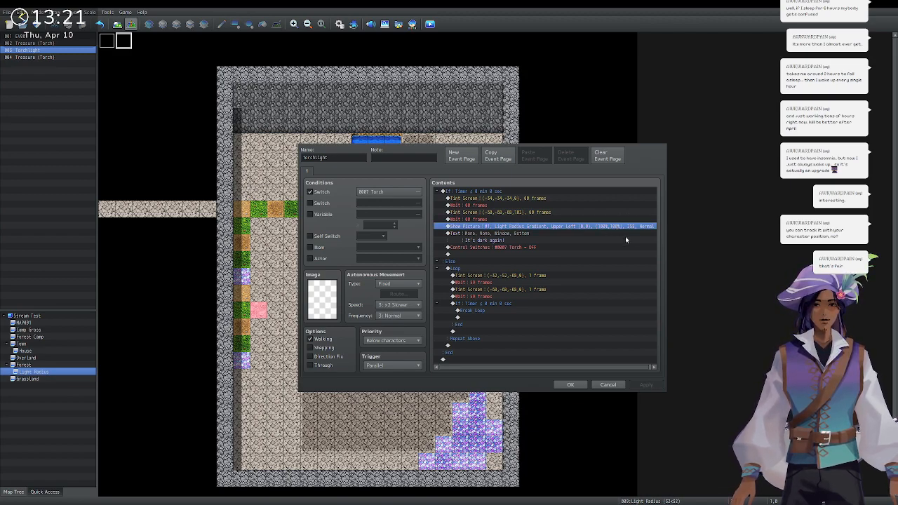
{"action": "key", "text": "space"}
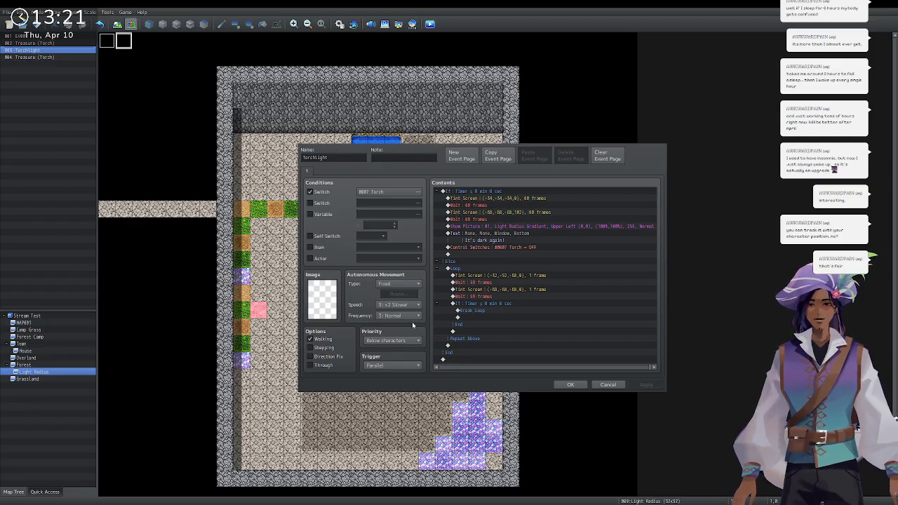
{"action": "left_click", "coordinate": [491, 226]}
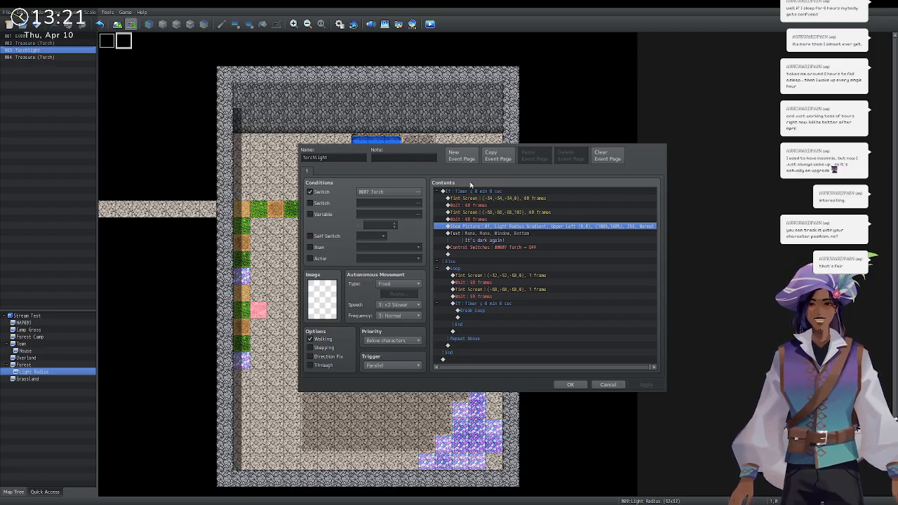
Cancel TorchLight, then inspect EV001's Show Picture, Tint Screen and Self Switch commands and both pages.
{"action": "left_click", "coordinate": [607, 384]}
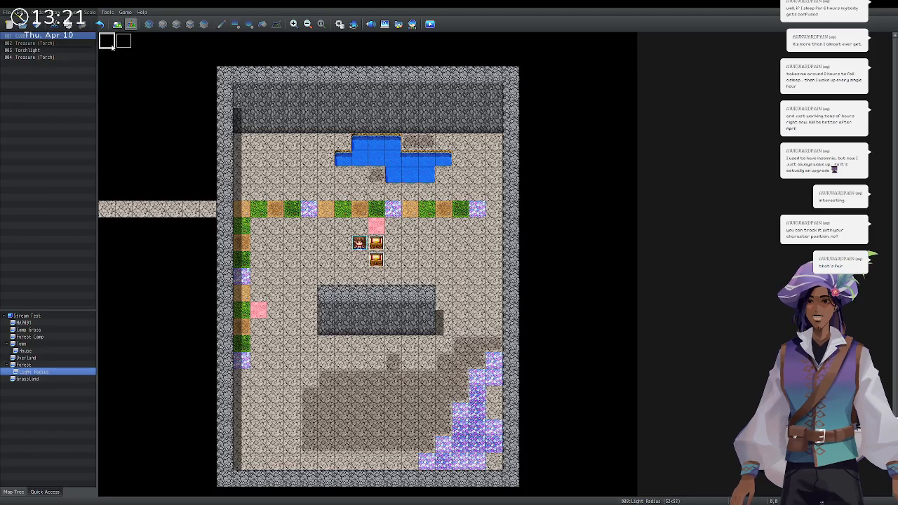
{"action": "double_click", "coordinate": [108, 44]}
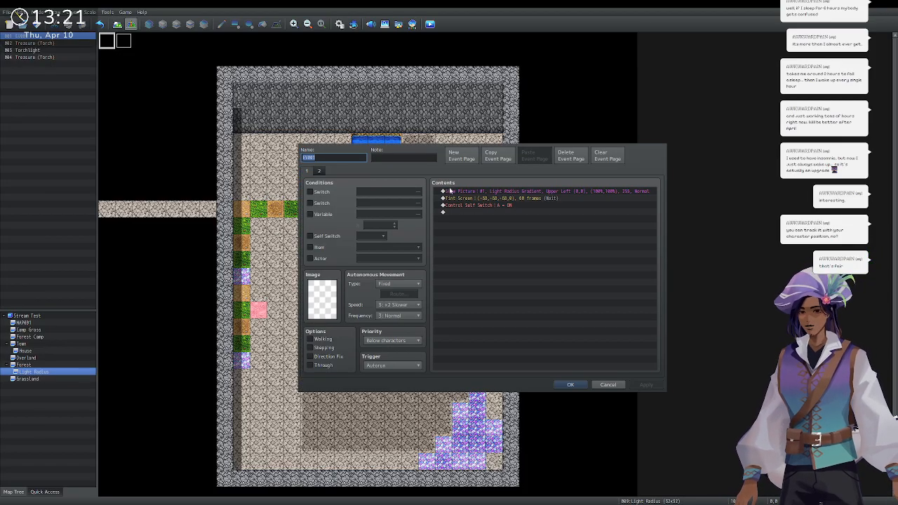
{"action": "left_click", "coordinate": [527, 191]}
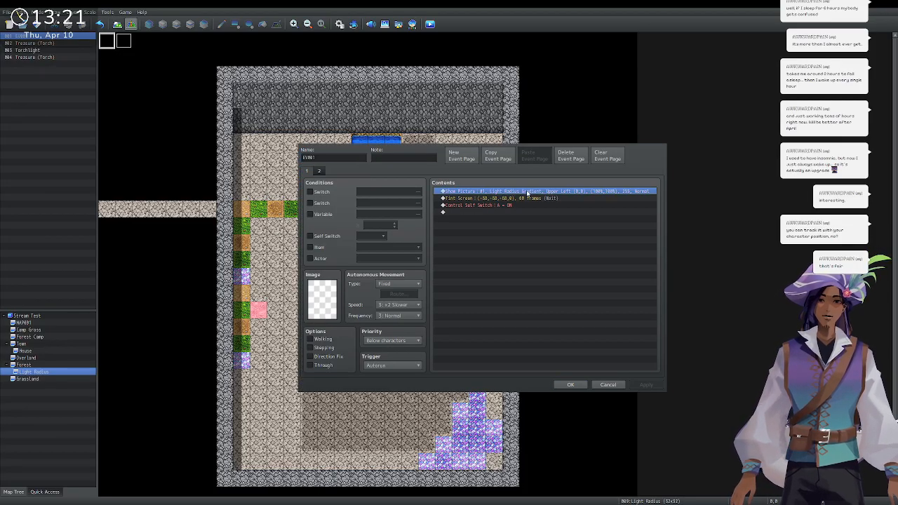
{"action": "left_click", "coordinate": [588, 199]}
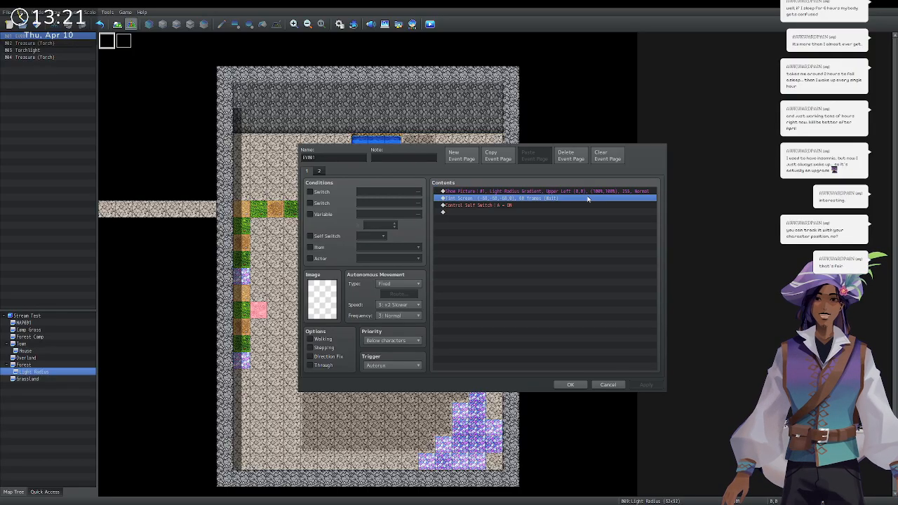
{"action": "left_click", "coordinate": [581, 205]}
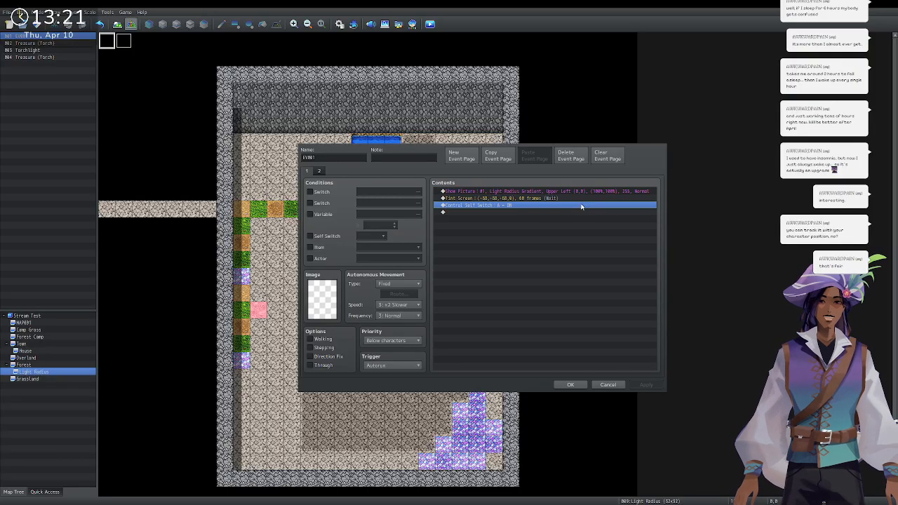
{"action": "left_click", "coordinate": [322, 171]}
{"action": "left_click", "coordinate": [307, 170]}
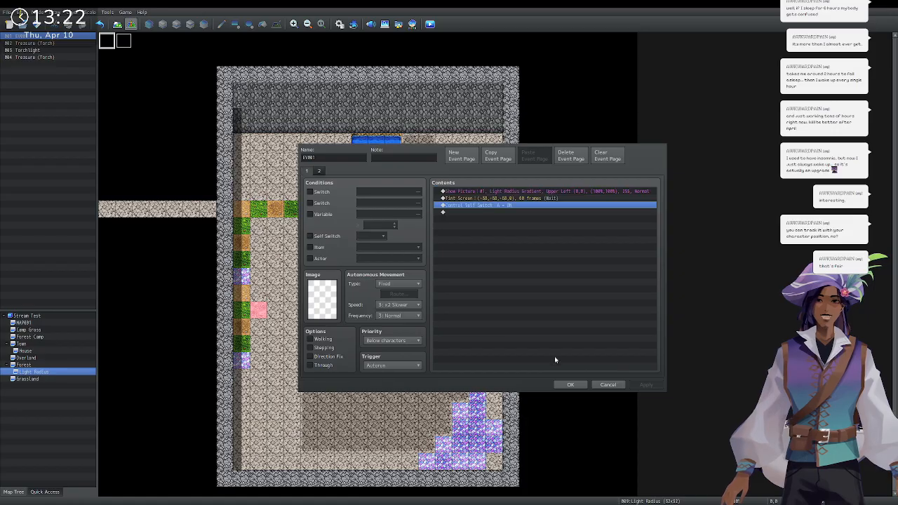
{"action": "left_click", "coordinate": [608, 384]}
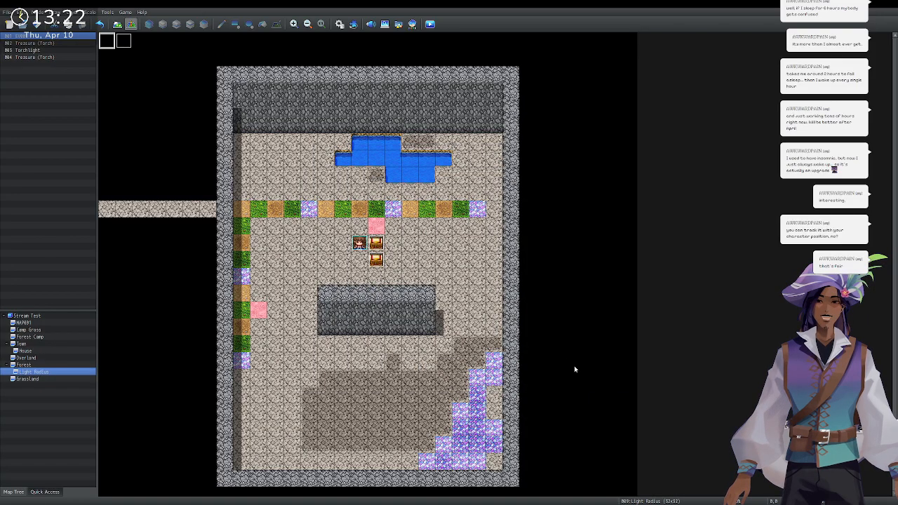
In the Database, review common event 0008 Torch's Erase Picture, Control Timer and switch commands.
{"action": "left_click", "coordinate": [339, 23]}
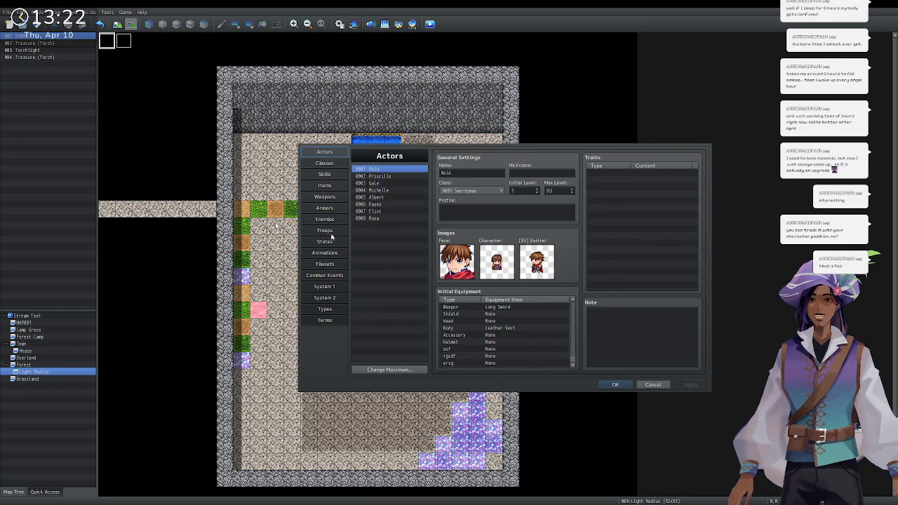
{"action": "left_click", "coordinate": [324, 275]}
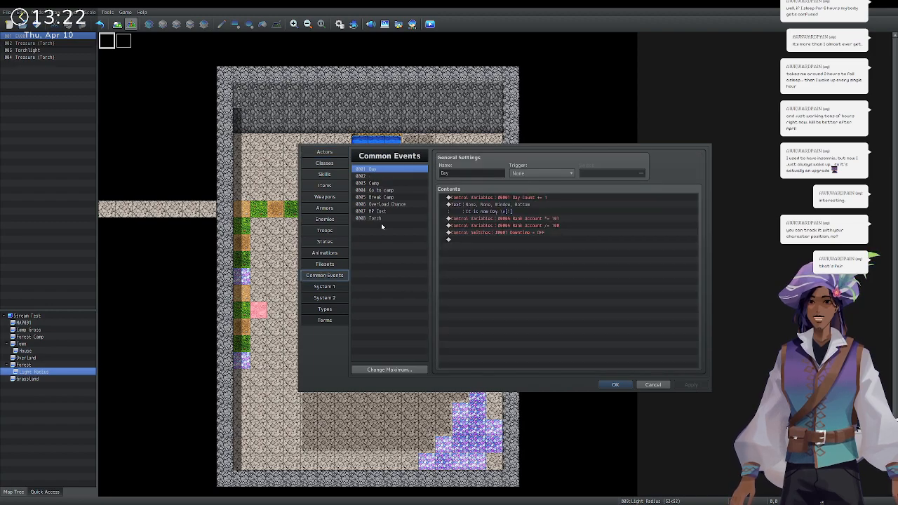
{"action": "left_click", "coordinate": [382, 221]}
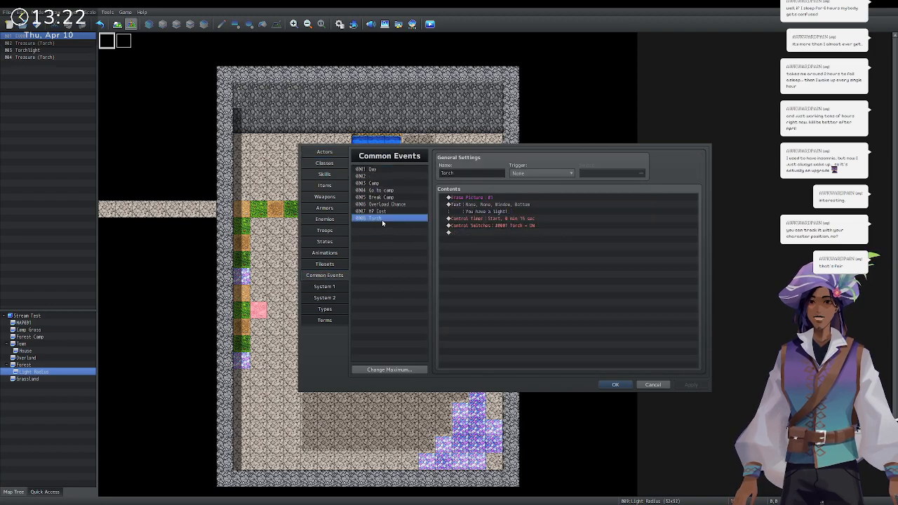
{"action": "left_click", "coordinate": [538, 198]}
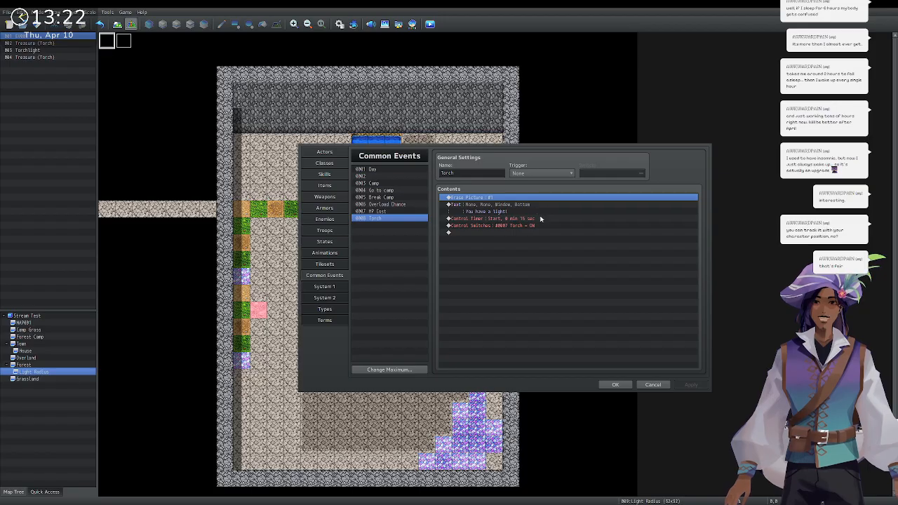
{"action": "left_click", "coordinate": [540, 218]}
{"action": "left_click", "coordinate": [546, 225]}
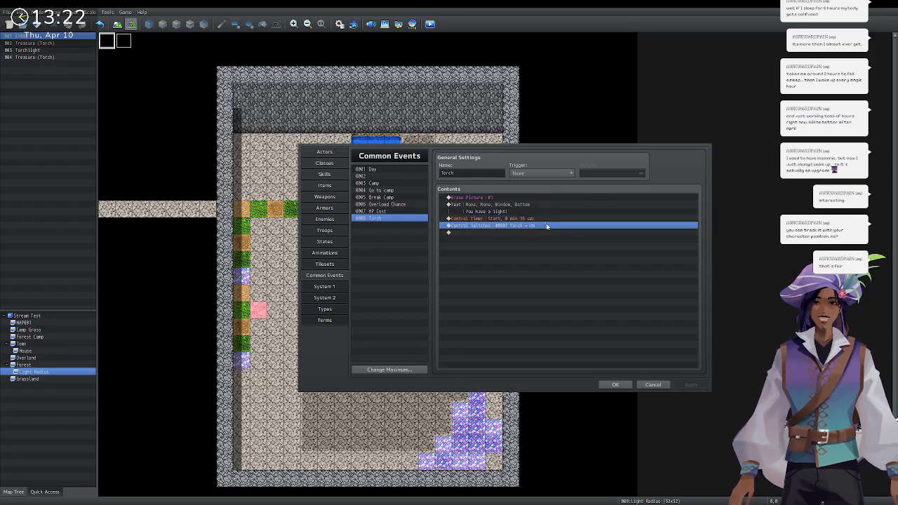
Close the database and review Torchlight's Timer If/Else, Tint Screen and Show Picture commands.
{"action": "left_click", "coordinate": [652, 385]}
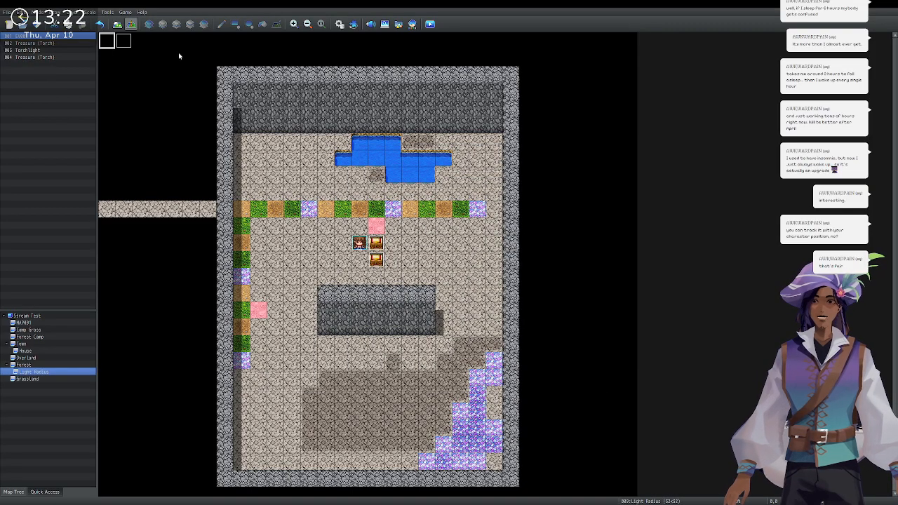
{"action": "double_click", "coordinate": [32, 50]}
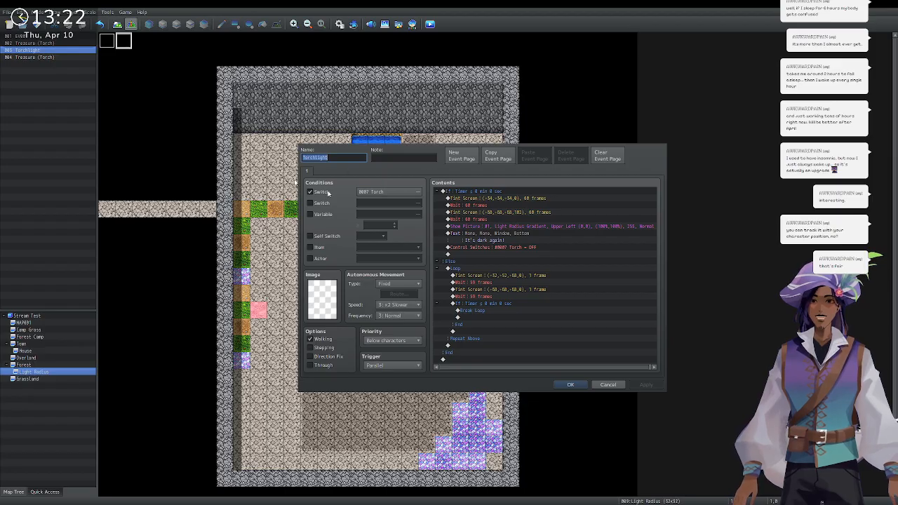
{"action": "left_click", "coordinate": [506, 191]}
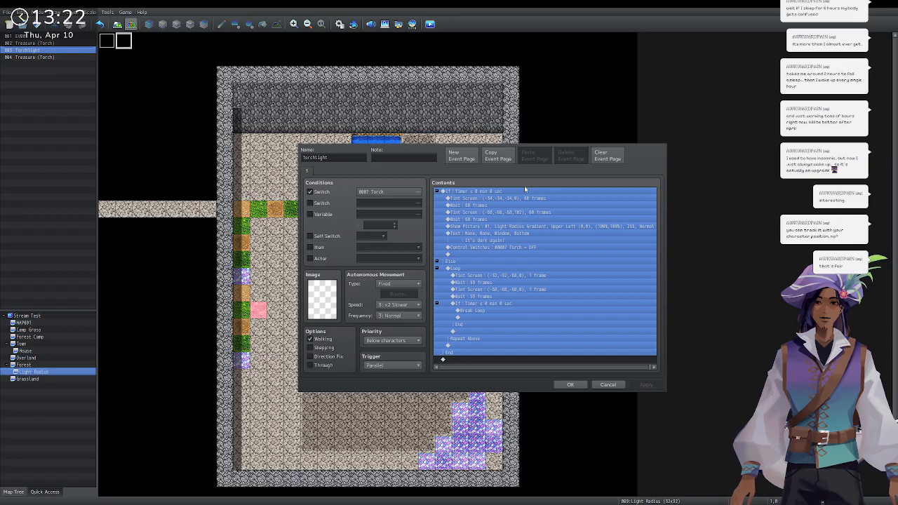
{"action": "left_click", "coordinate": [533, 226]}
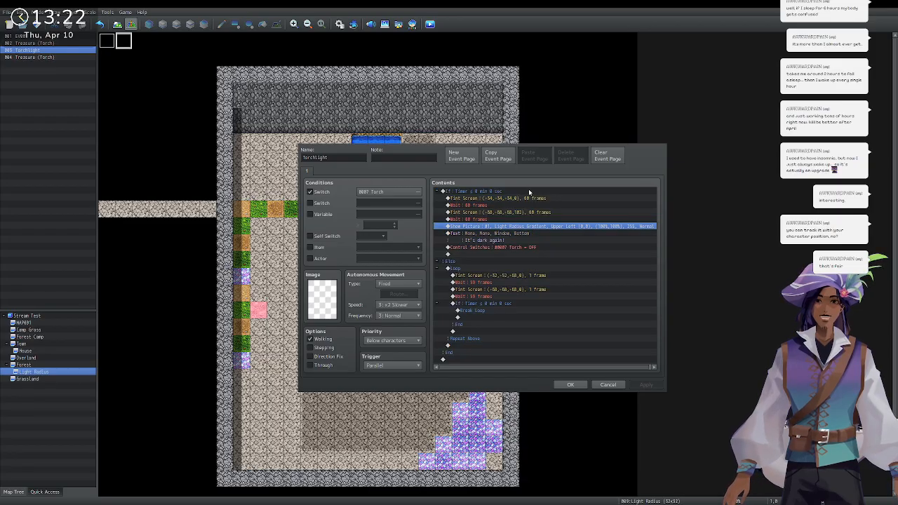
{"action": "left_click", "coordinate": [528, 198]}
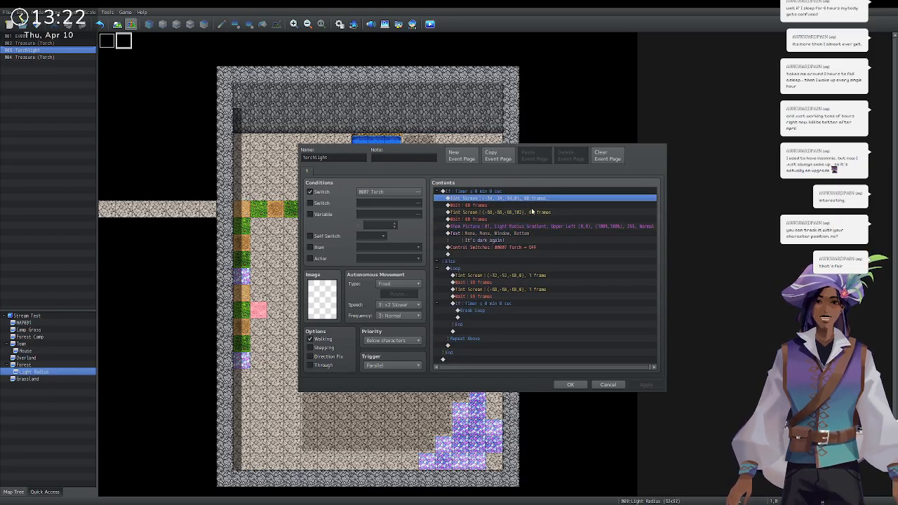
{"action": "left_click", "coordinate": [534, 211]}
{"action": "left_click", "coordinate": [537, 227]}
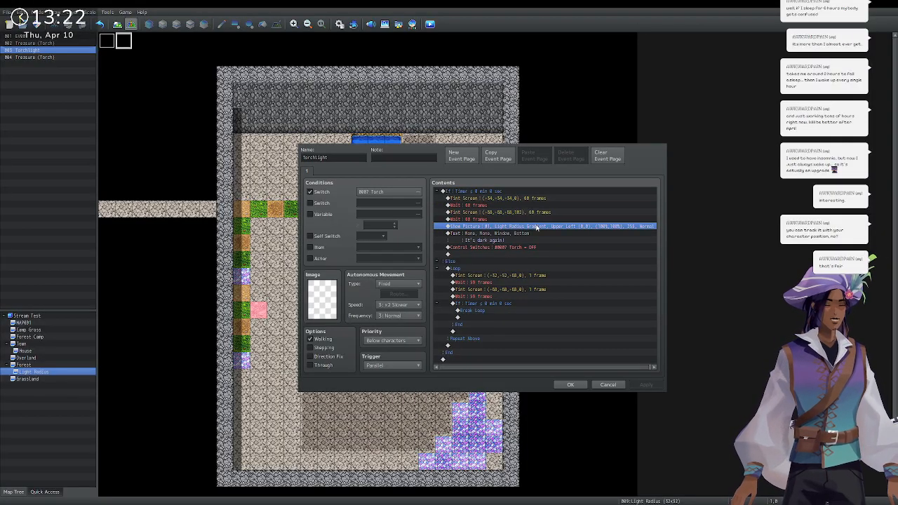
Check the 'It's dark again!' message, Torch switch OFF, Loop block and Wait 59 frames, then cancel.
{"action": "left_click", "coordinate": [535, 240]}
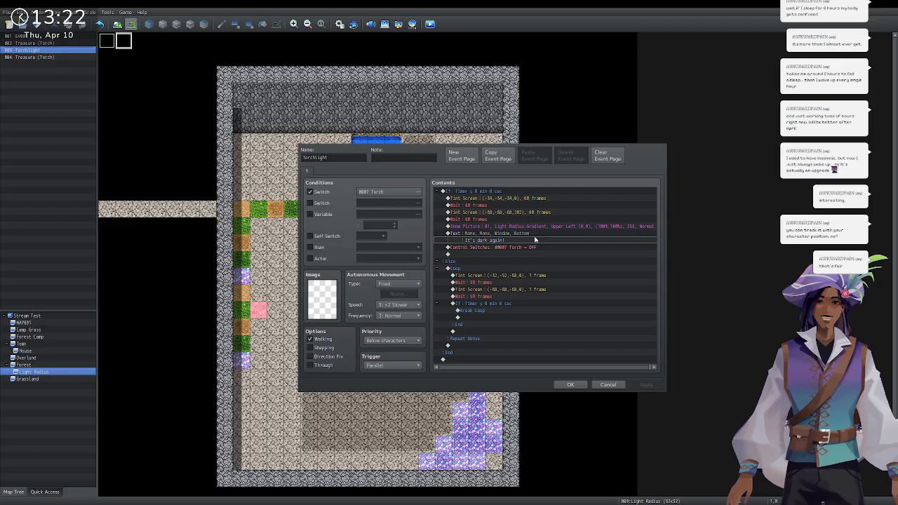
{"action": "left_click", "coordinate": [535, 247]}
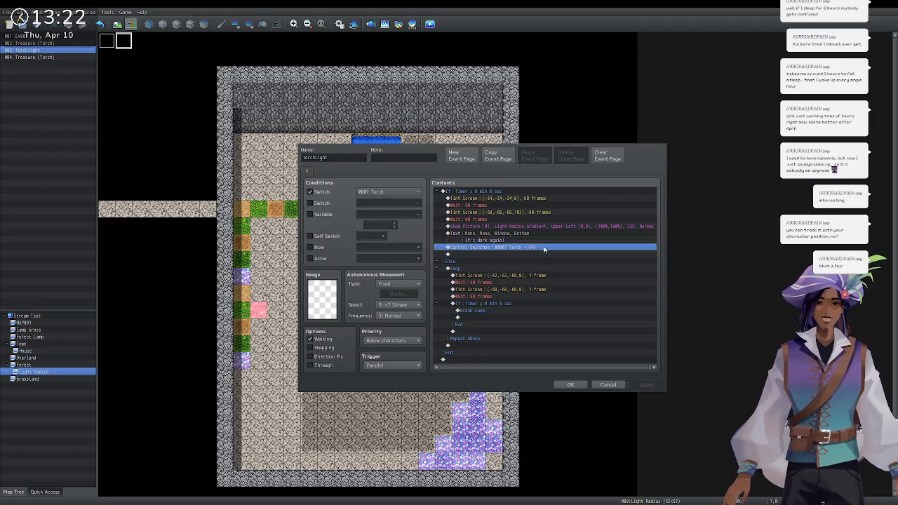
{"action": "left_click", "coordinate": [557, 269]}
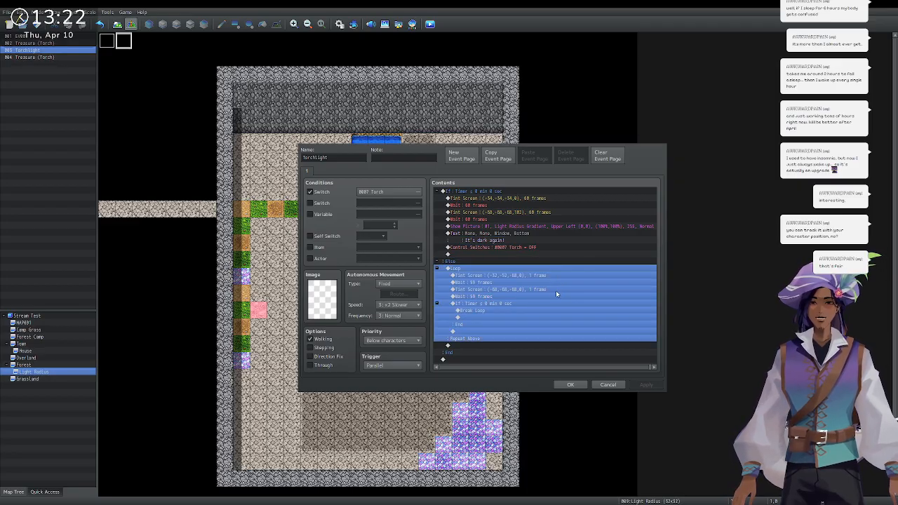
{"action": "left_click", "coordinate": [527, 306]}
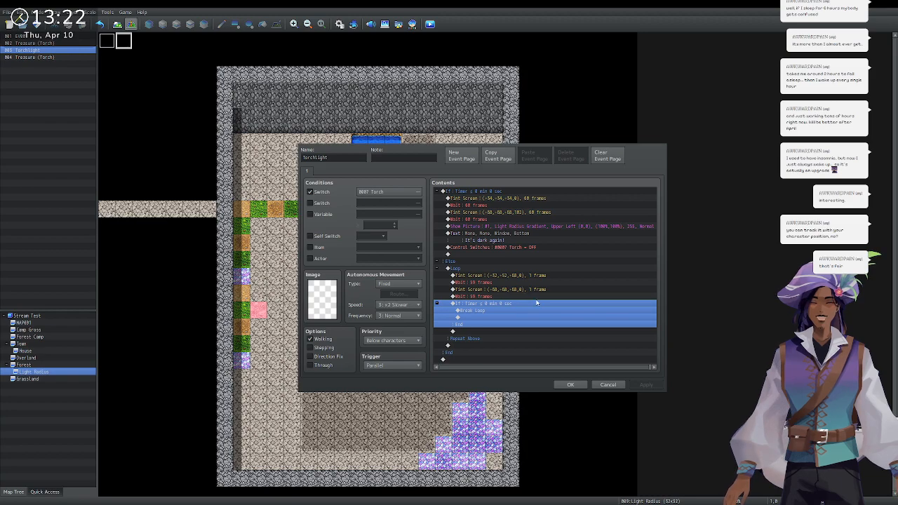
{"action": "left_click", "coordinate": [497, 285]}
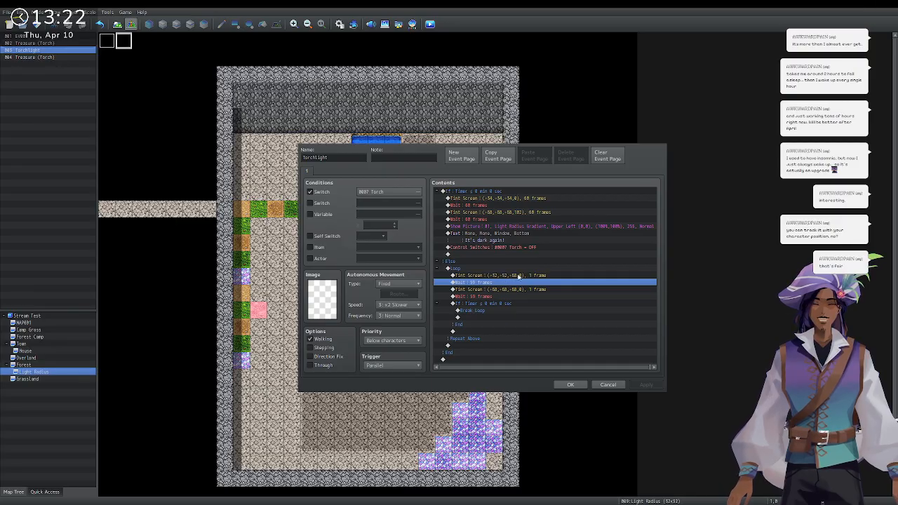
{"action": "left_click", "coordinate": [607, 384]}
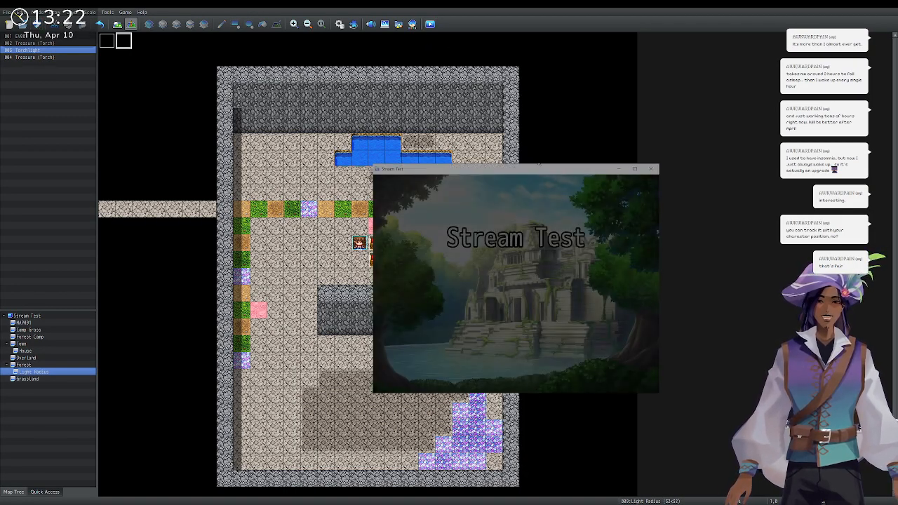
Start a New Game and open both chests to collect two Torches.
{"action": "key", "text": "Return"}
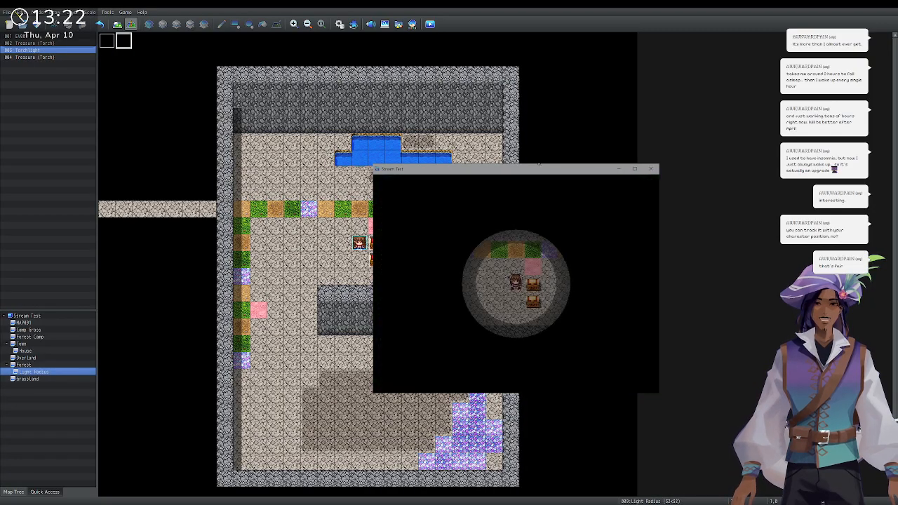
{"action": "key", "text": "Left"}
{"action": "key", "text": "Right"}
{"action": "key", "text": "Return"}
{"action": "key", "text": "Return"}
{"action": "key", "text": "Down"}
{"action": "key", "text": "Right"}
{"action": "key", "text": "Return"}
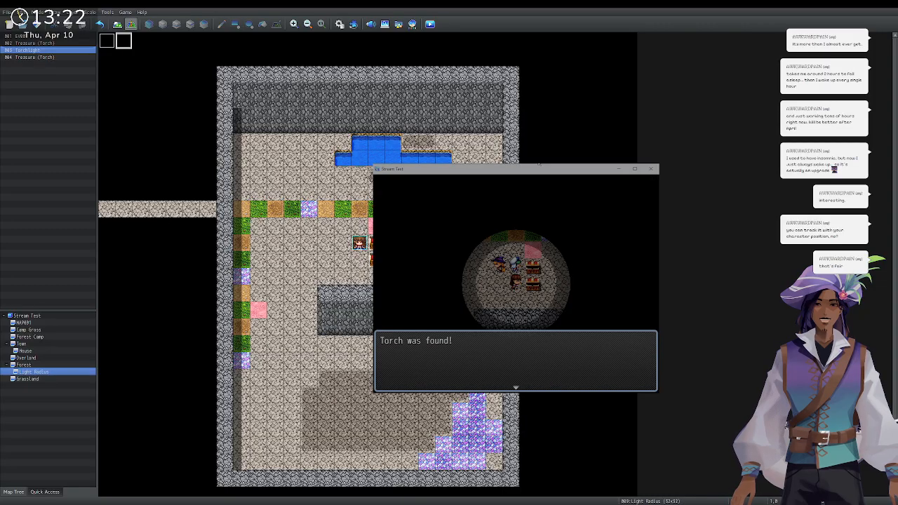
Use a Torch from the Item menu to light the map.
{"action": "key", "text": "Return"}
{"action": "key", "text": "Escape"}
{"action": "key", "text": "Return"}
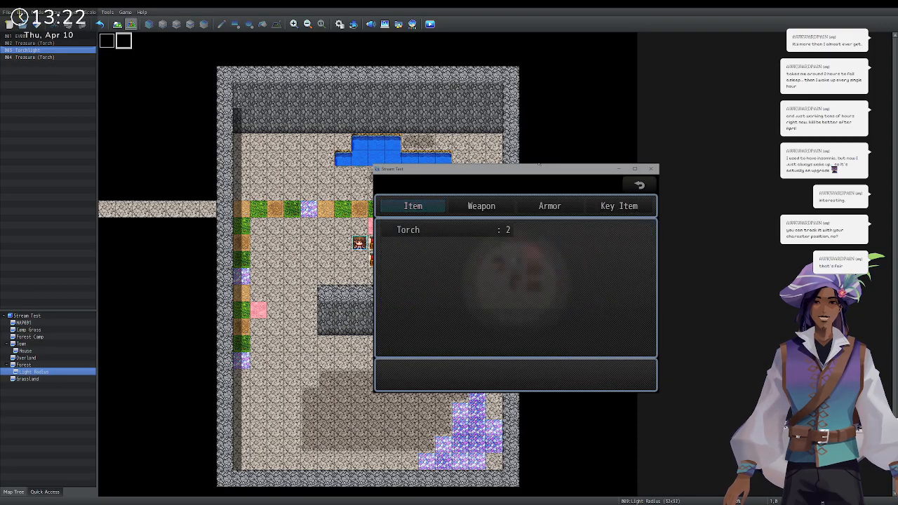
{"action": "key", "text": "Return"}
{"action": "key", "text": "Return"}
{"action": "key", "text": "Return"}
{"action": "key", "text": "Return"}
{"action": "key", "text": "Left"}
{"action": "key", "text": "Left"}
Walk the flower row and dark paths until darkness returns, then confirm one Torch remains.
{"action": "key", "text": "Up"}
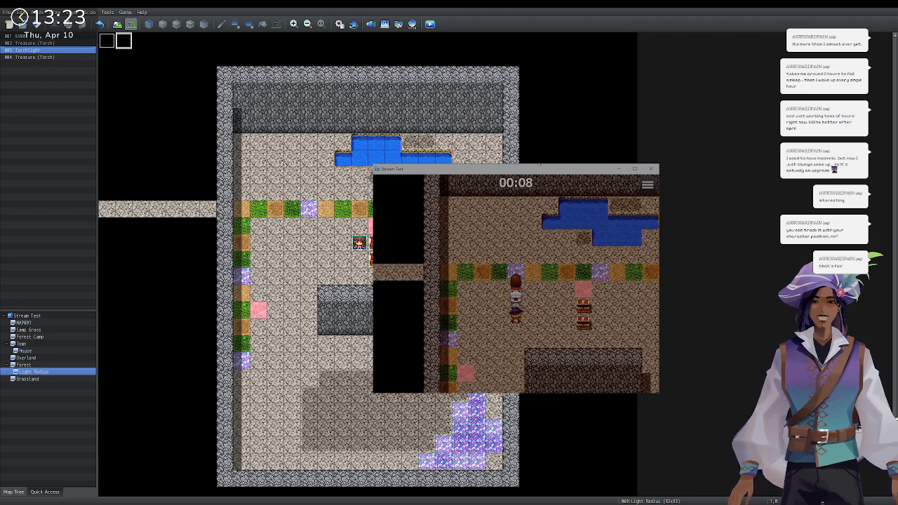
{"action": "key", "text": "Up"}
{"action": "key", "text": "Right"}
{"action": "key", "text": "Right"}
{"action": "key", "text": "Right"}
{"action": "key", "text": "Right"}
{"action": "key", "text": "Right"}
{"action": "key", "text": "Right"}
{"action": "key", "text": "Right"}
{"action": "key", "text": "Right"}
{"action": "key", "text": "Right"}
{"action": "key", "text": "Right"}
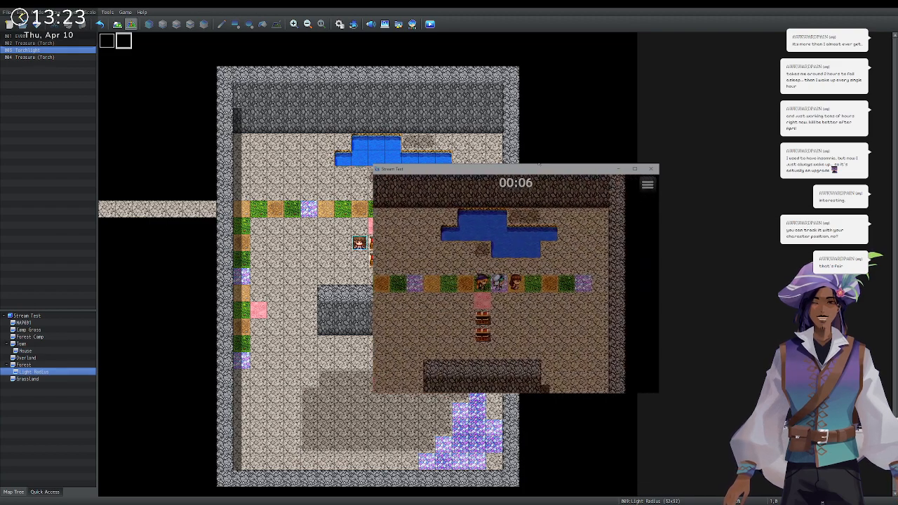
{"action": "key", "text": "Down"}
{"action": "key", "text": "Down"}
{"action": "key", "text": "Down"}
{"action": "key", "text": "Down"}
{"action": "key", "text": "Down"}
{"action": "key", "text": "Down"}
{"action": "key", "text": "Down"}
{"action": "key", "text": "Down"}
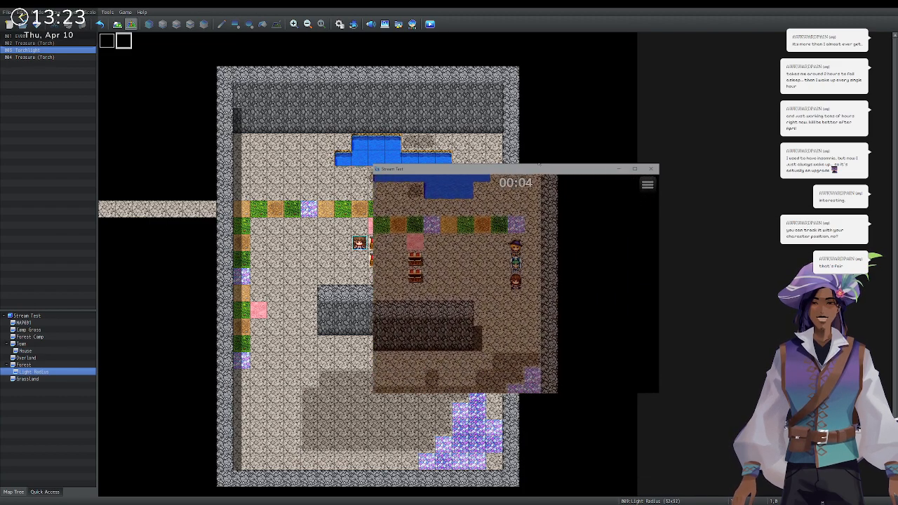
{"action": "key", "text": "Down"}
{"action": "key", "text": "Down"}
{"action": "key", "text": "Down"}
{"action": "key", "text": "Left"}
{"action": "key", "text": "Left"}
{"action": "key", "text": "Left"}
{"action": "key", "text": "Left"}
{"action": "key", "text": "Left"}
{"action": "key", "text": "Left"}
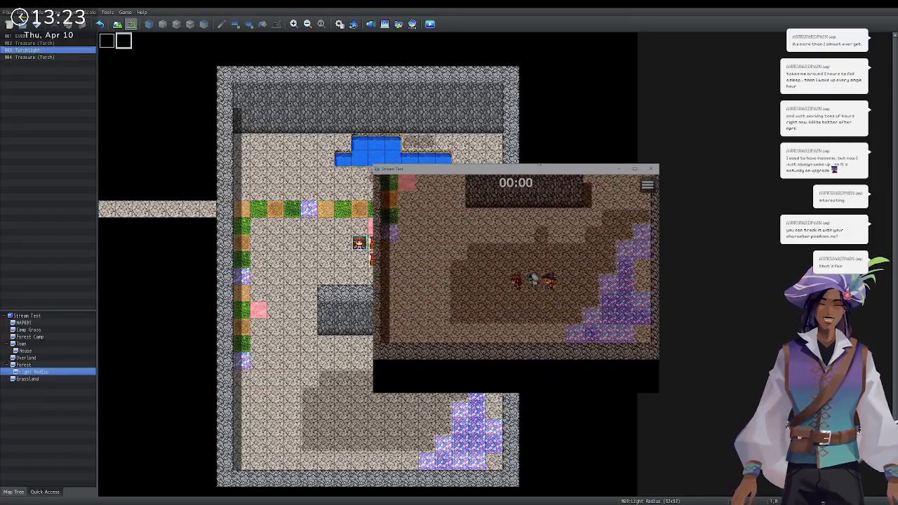
{"action": "key", "text": "Left"}
{"action": "key", "text": "Left"}
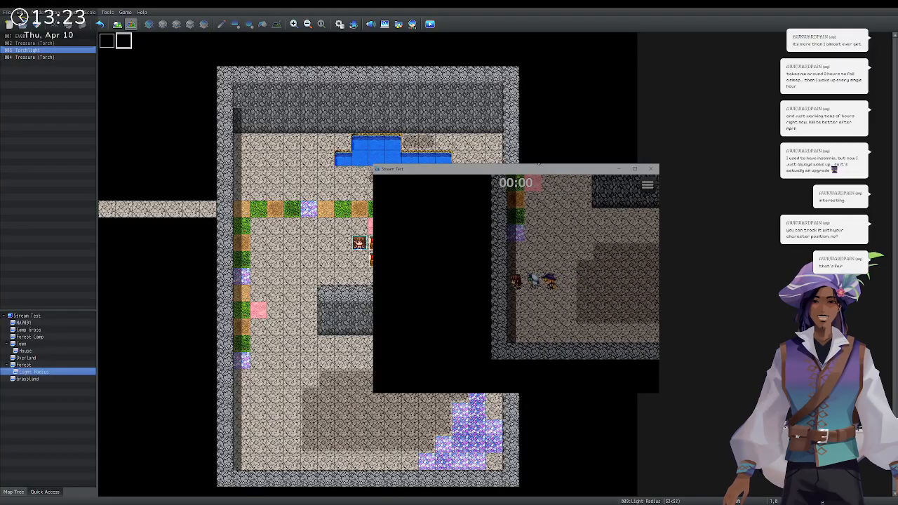
{"action": "key", "text": "Up"}
{"action": "key", "text": "Up"}
{"action": "key", "text": "Up"}
{"action": "key", "text": "Up"}
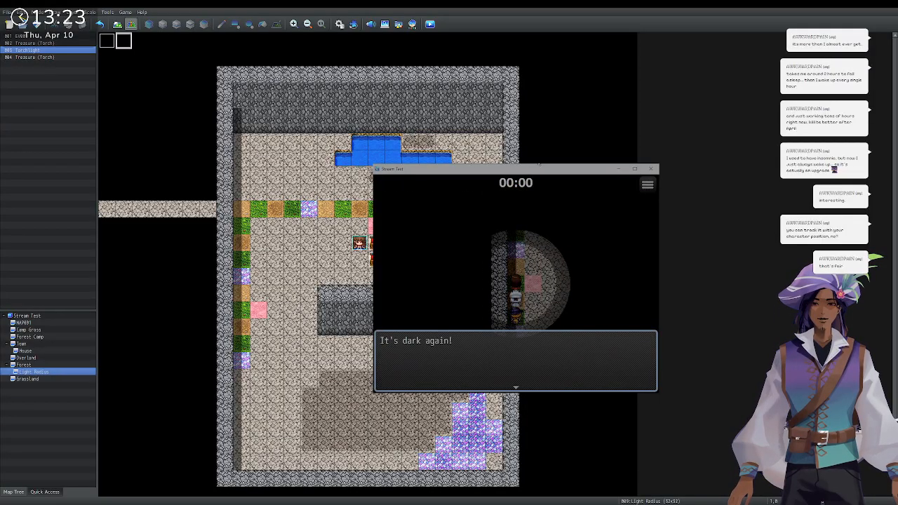
{"action": "key", "text": "Return"}
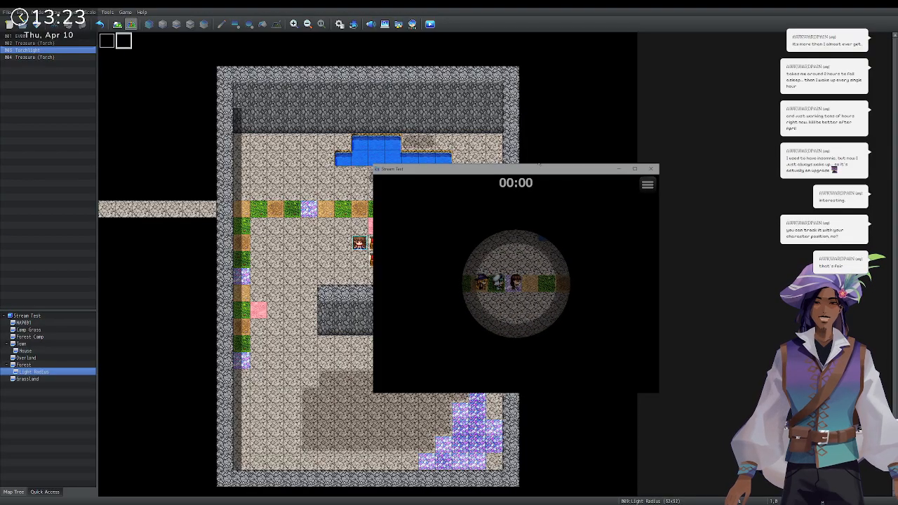
{"action": "key", "text": "Escape"}
{"action": "key", "text": "Return"}
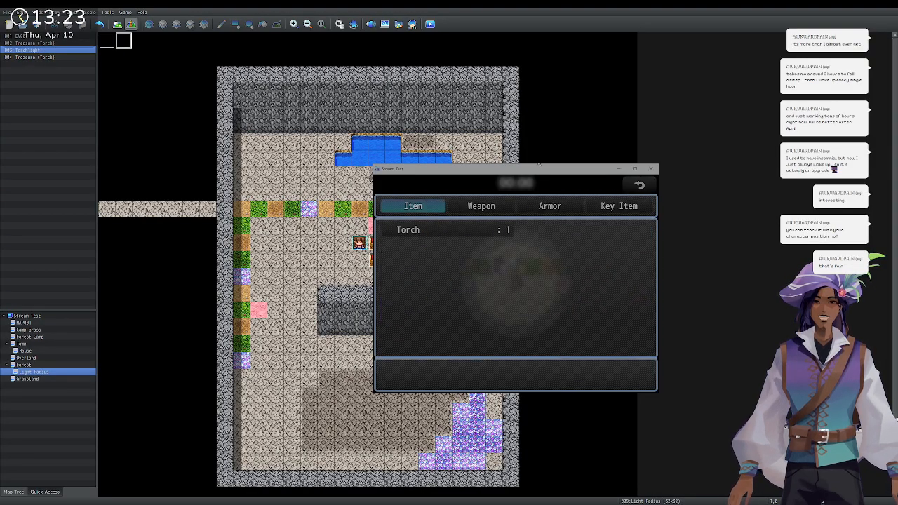
Use the Torch on a party member and walk the party around the lit map.
{"action": "key", "text": "Return"}
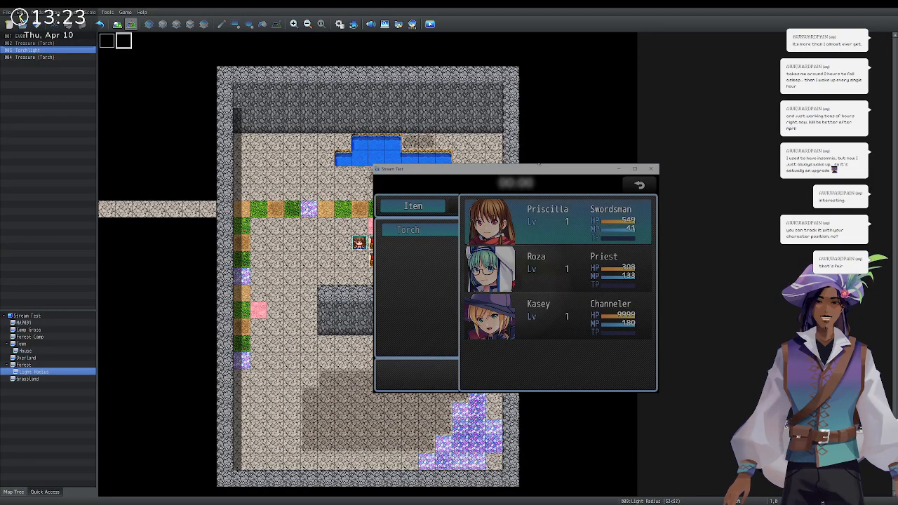
{"action": "key", "text": "Return"}
{"action": "key", "text": "Return"}
{"action": "key", "text": "Right"}
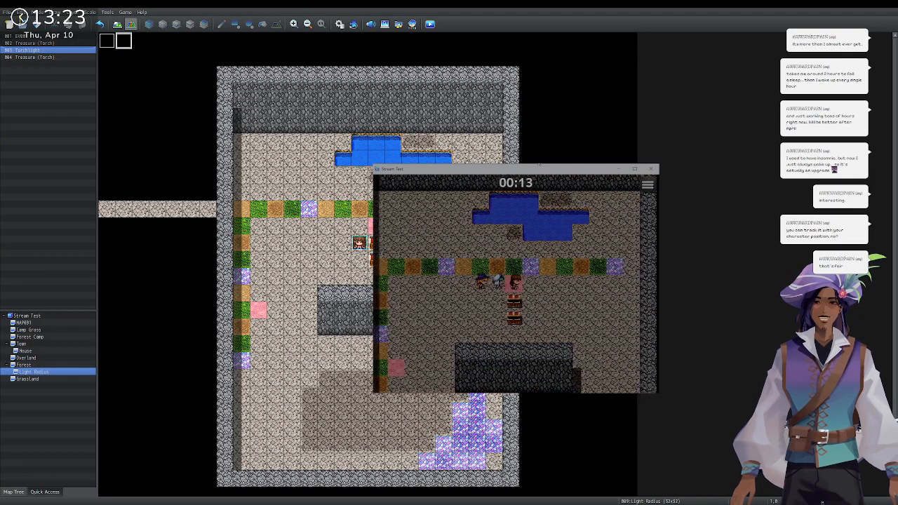
{"action": "key", "text": "Down"}
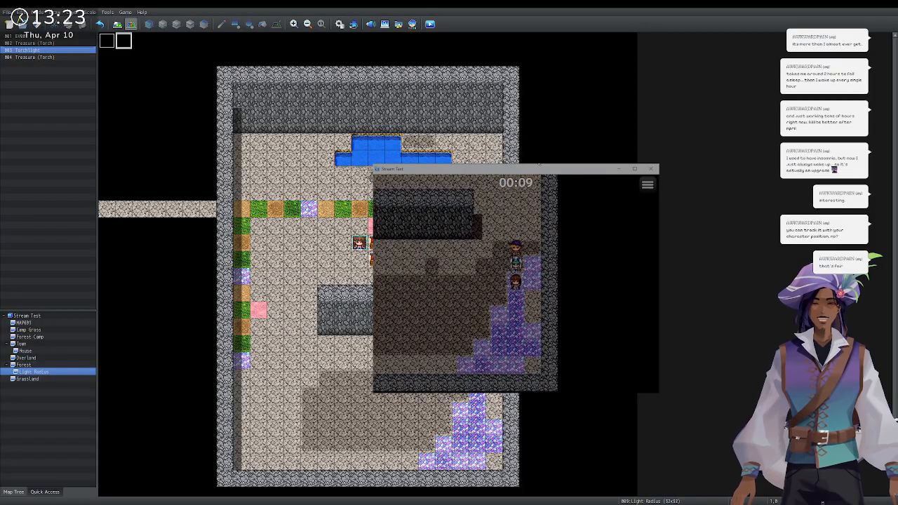
{"action": "key", "text": "Left"}
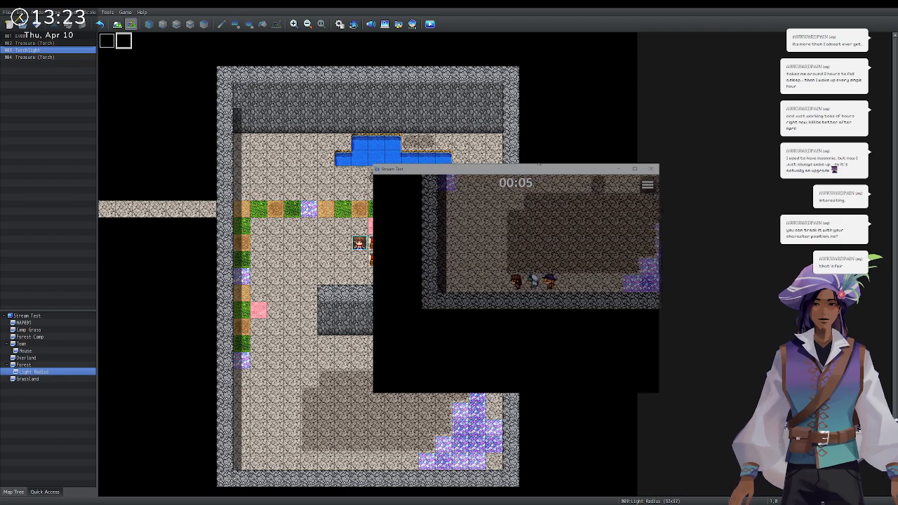
{"action": "key", "text": "Right"}
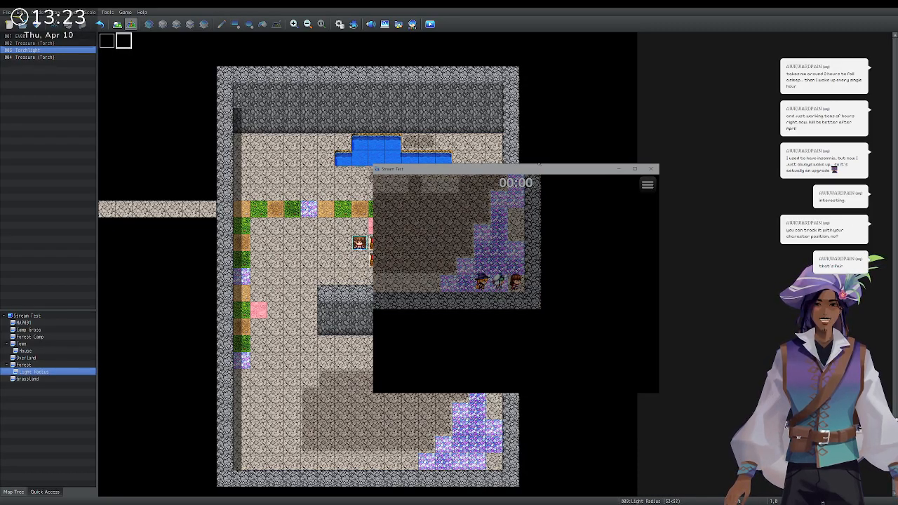
After the 'It's dark again!' message, walk along the top wall, then close the playtest.
{"action": "key", "text": "Return"}
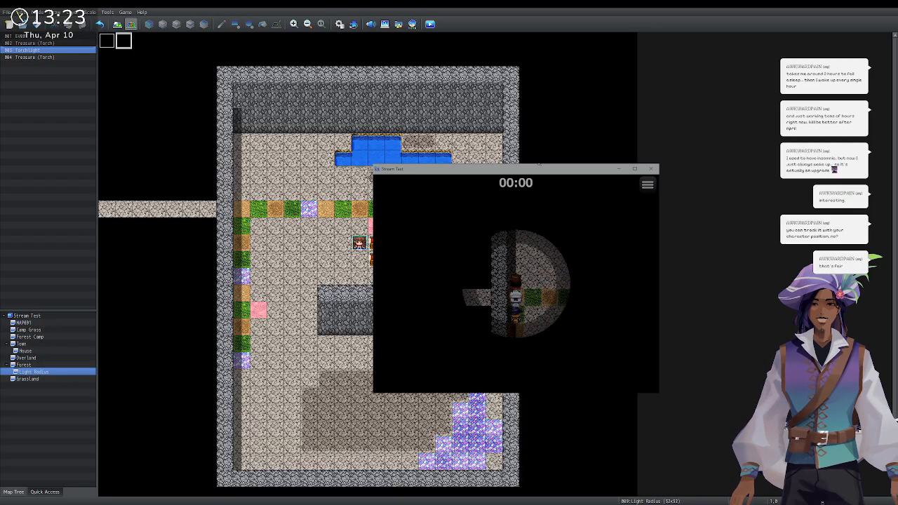
{"action": "key", "text": "Up"}
{"action": "key", "text": "Right"}
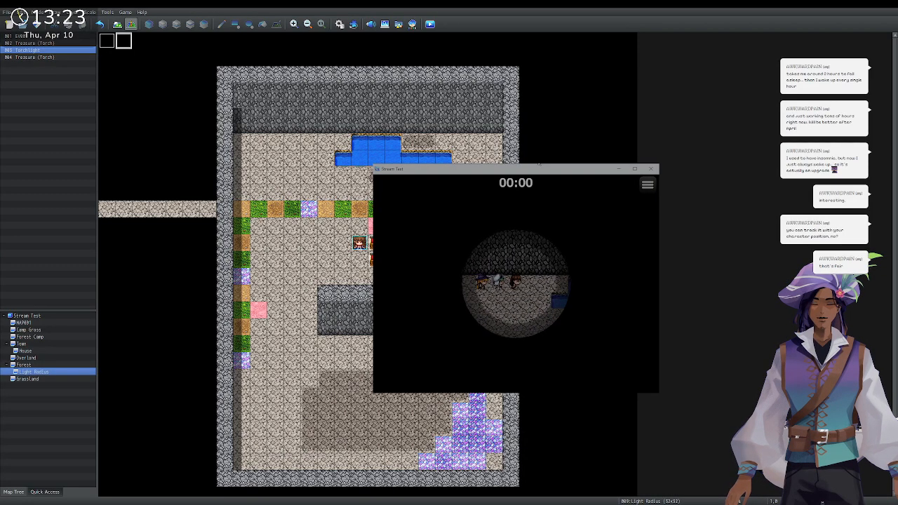
{"action": "key", "text": "Down"}
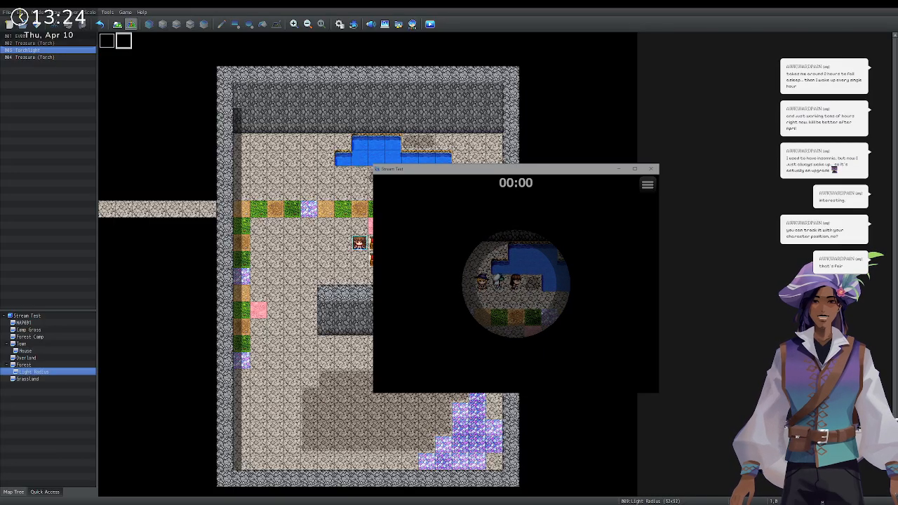
{"action": "left_click", "coordinate": [651, 169]}
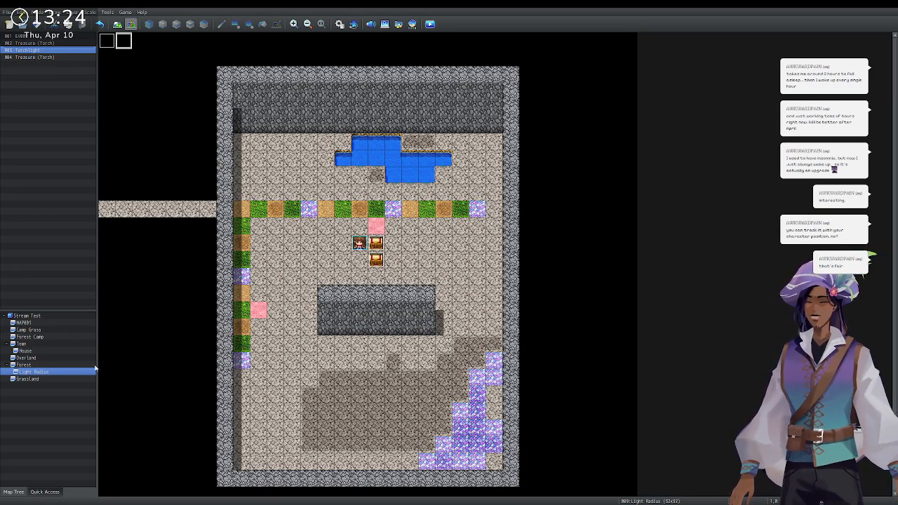
Open and dismiss the Find dialog, then switch to the Grassland map.
{"action": "left_click", "coordinate": [385, 25]}
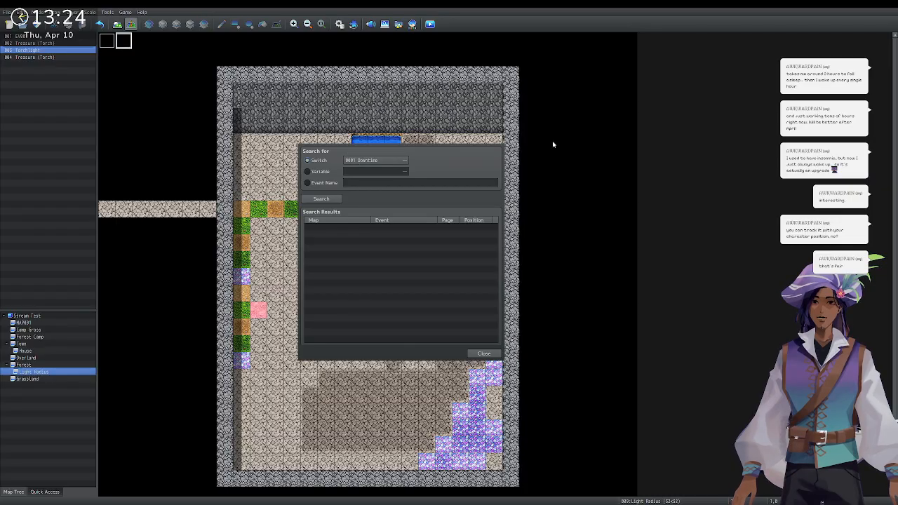
{"action": "key", "text": "Escape"}
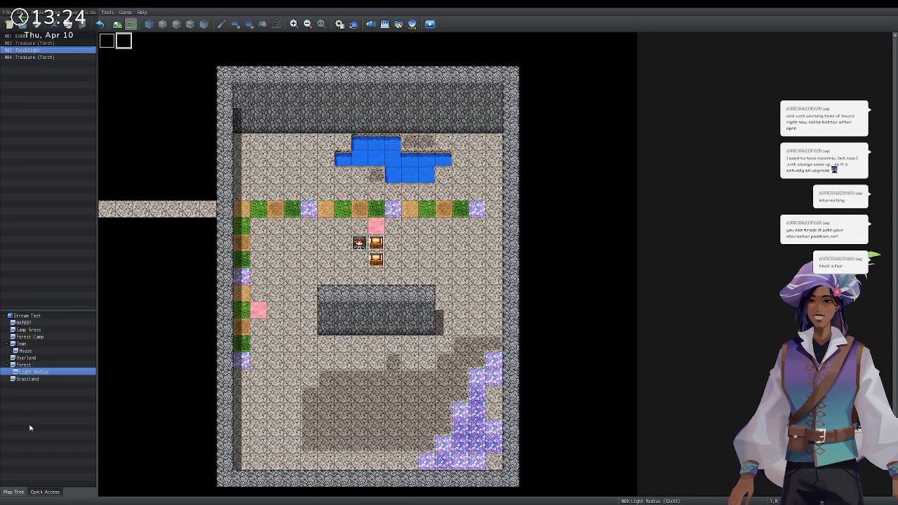
{"action": "left_click", "coordinate": [28, 380]}
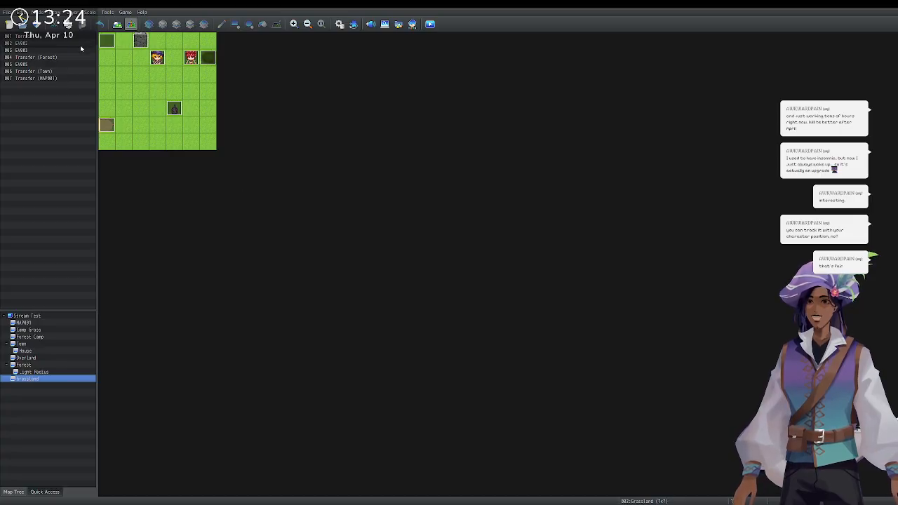
On MAP001, compare the two pages of the red-haired villager event and close it without saving.
{"action": "left_click", "coordinate": [44, 323]}
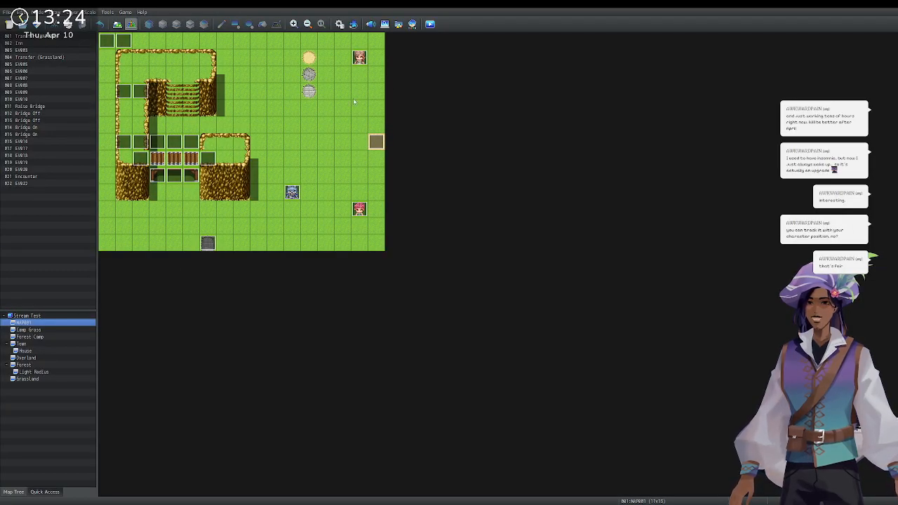
{"action": "double_click", "coordinate": [359, 209]}
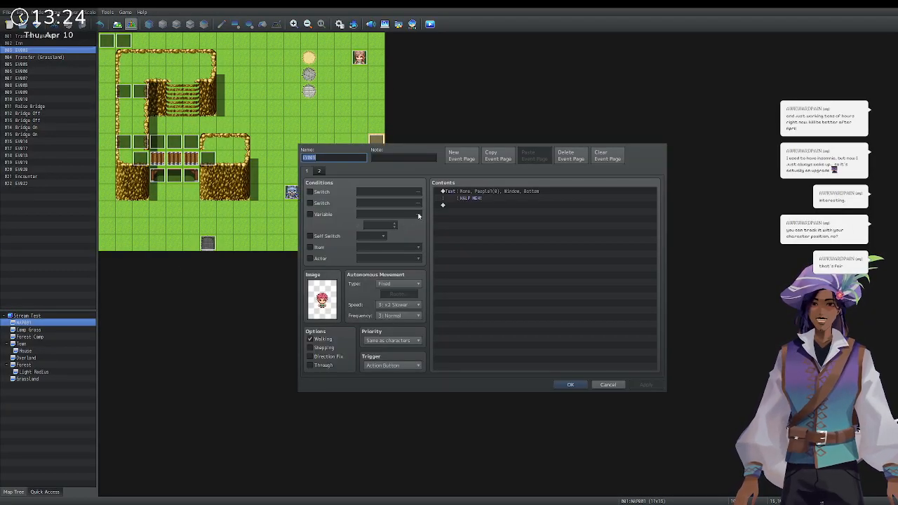
{"action": "left_click", "coordinate": [321, 171]}
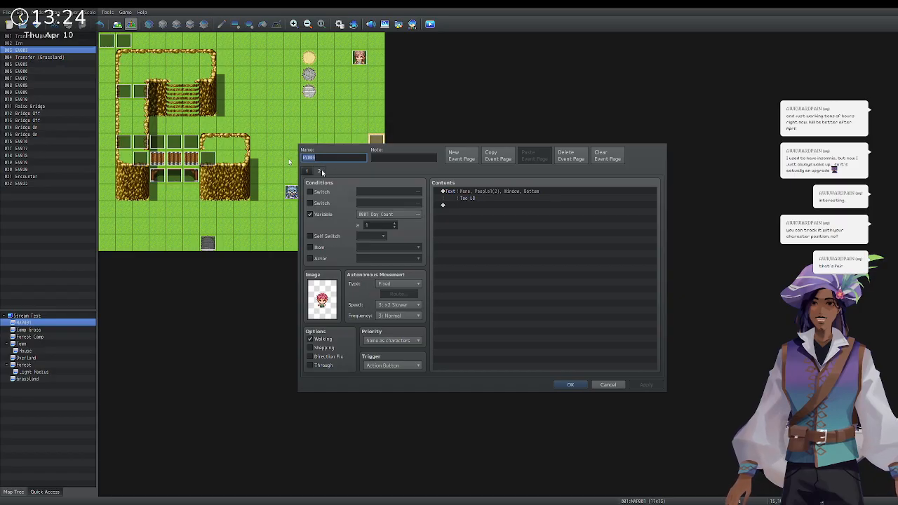
{"action": "left_click", "coordinate": [310, 173]}
{"action": "left_click", "coordinate": [318, 172]}
{"action": "left_click", "coordinate": [309, 172]}
{"action": "left_click", "coordinate": [318, 174]}
{"action": "left_click", "coordinate": [309, 173]}
{"action": "left_click", "coordinate": [318, 173]}
{"action": "left_click", "coordinate": [309, 172]}
{"action": "left_click", "coordinate": [317, 174]}
{"action": "left_click", "coordinate": [308, 173]}
{"action": "left_click", "coordinate": [318, 173]}
{"action": "left_click", "coordinate": [308, 173]}
{"action": "left_click", "coordinate": [318, 173]}
{"action": "left_click", "coordinate": [309, 173]}
{"action": "left_click", "coordinate": [318, 173]}
{"action": "left_click", "coordinate": [308, 173]}
{"action": "left_click", "coordinate": [317, 174]}
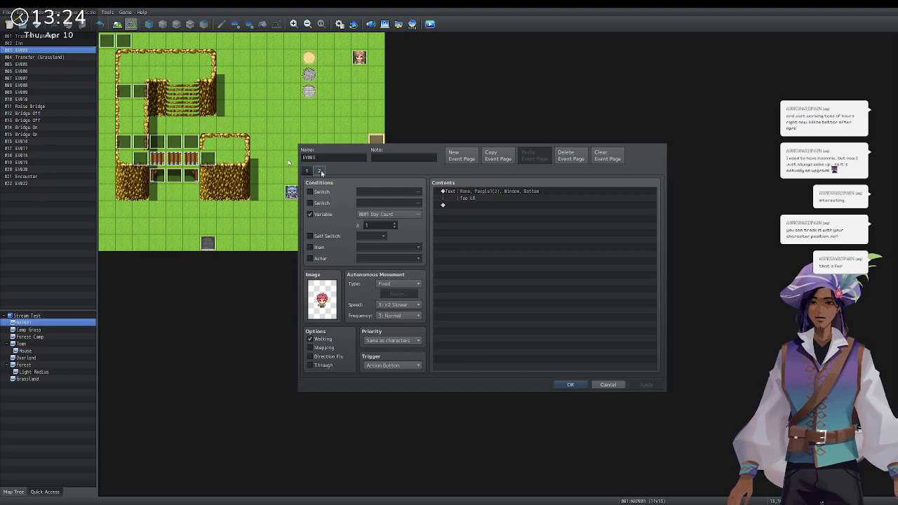
{"action": "left_click", "coordinate": [609, 386]}
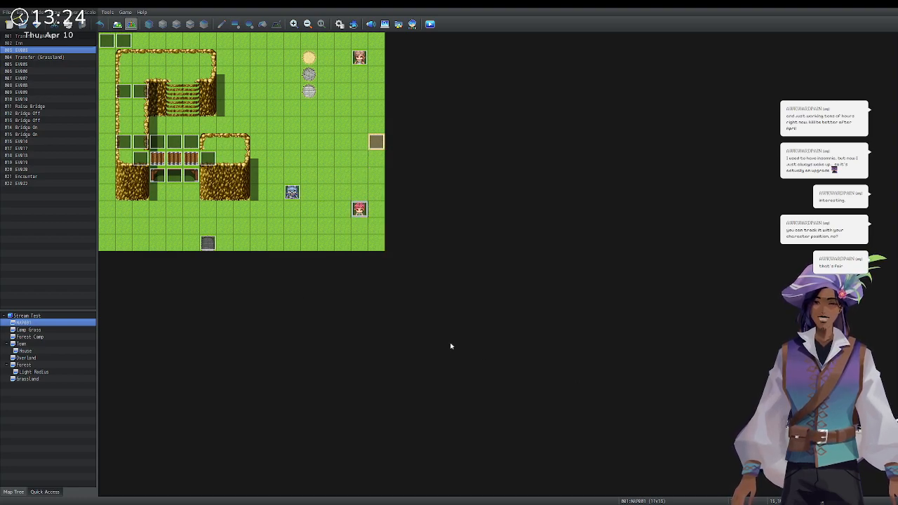
Open the Raise Bridge event to inspect it, then close it.
{"action": "left_click", "coordinate": [189, 89]}
{"action": "double_click", "coordinate": [190, 87]}
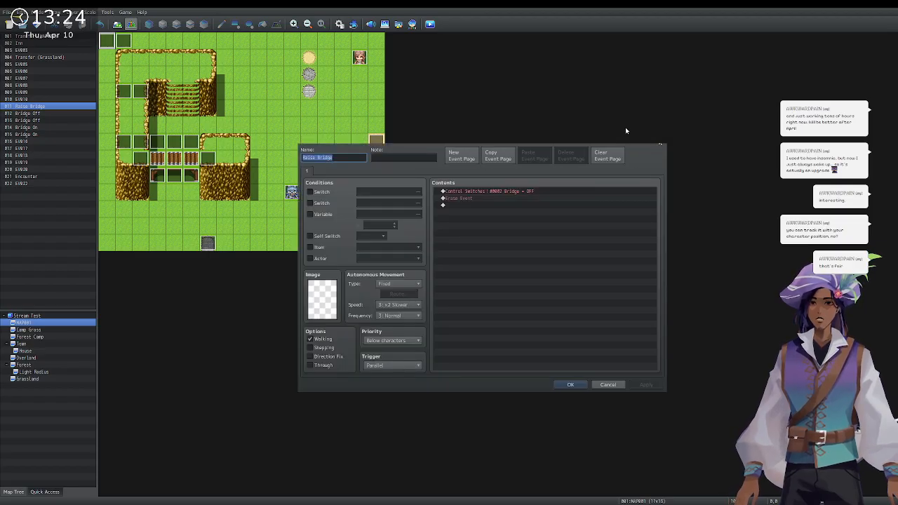
{"action": "key", "text": "Escape"}
Rename event EV022 to 'Backstab', fixing a stray letter in the name.
{"action": "left_click", "coordinate": [122, 43]}
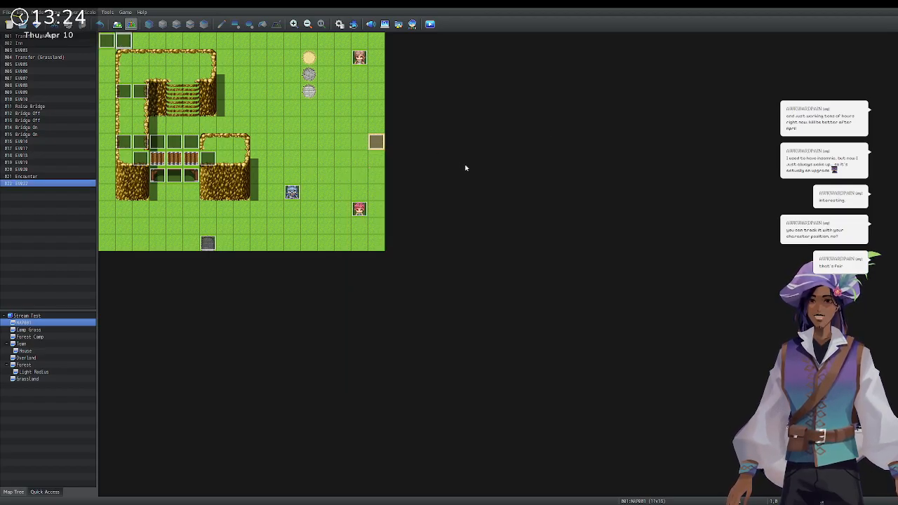
{"action": "key", "text": "Return"}
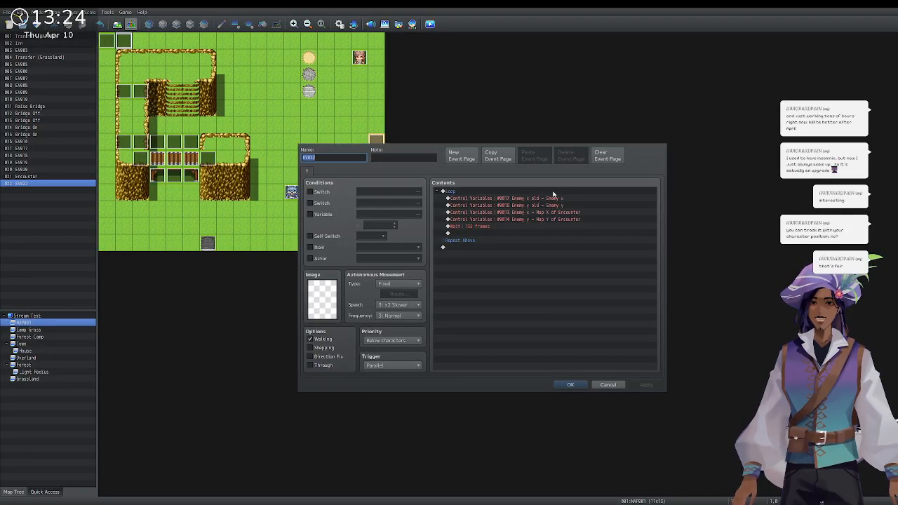
{"action": "left_click", "coordinate": [335, 157]}
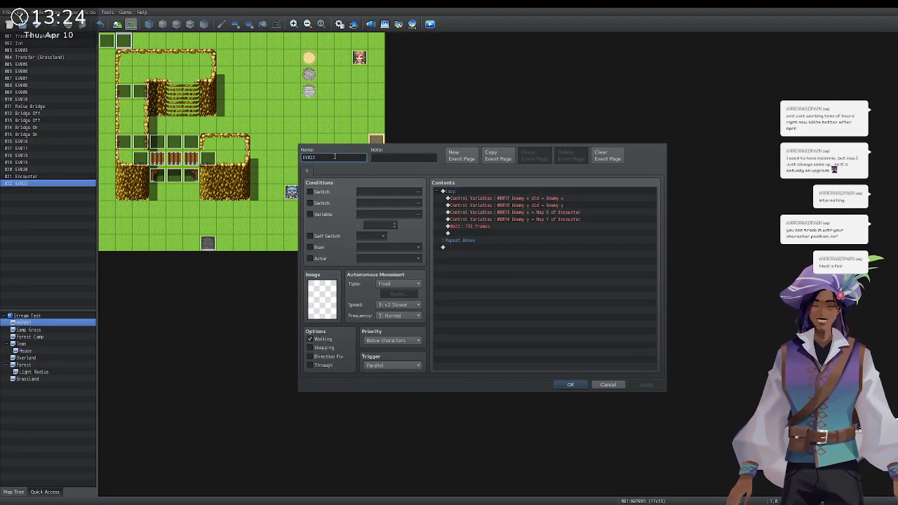
{"action": "key", "text": "BackSpace"}
{"action": "key", "text": "BackSpace"}
{"action": "key", "text": "BackSpace"}
{"action": "key", "text": "BackSpace"}
{"action": "key", "text": "BackSpace"}
{"action": "type", "text": "Backstab"}
{"action": "key", "text": "Return"}
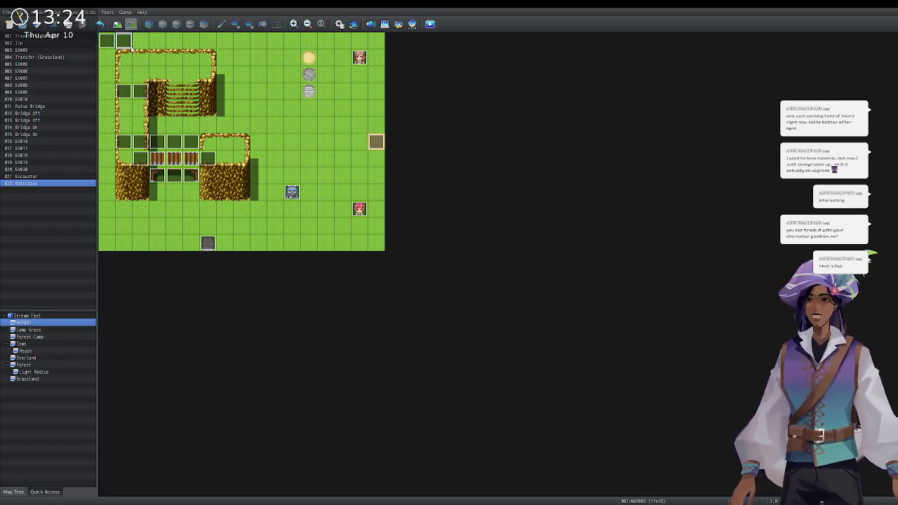
{"action": "double_click", "coordinate": [126, 42]}
{"action": "key", "text": "Right"}
{"action": "key", "text": "Left"}
{"action": "key", "text": "BackSpace"}
{"action": "key", "text": "Return"}
Check the Raise Bridge event again, then switch to the Camp Grass map.
{"action": "left_click", "coordinate": [107, 45]}
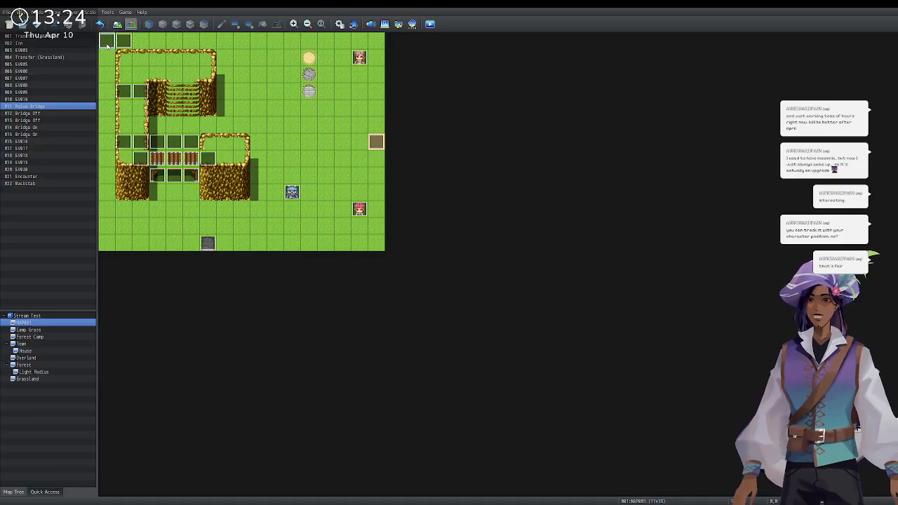
{"action": "key", "text": "Return"}
{"action": "left_click", "coordinate": [567, 384]}
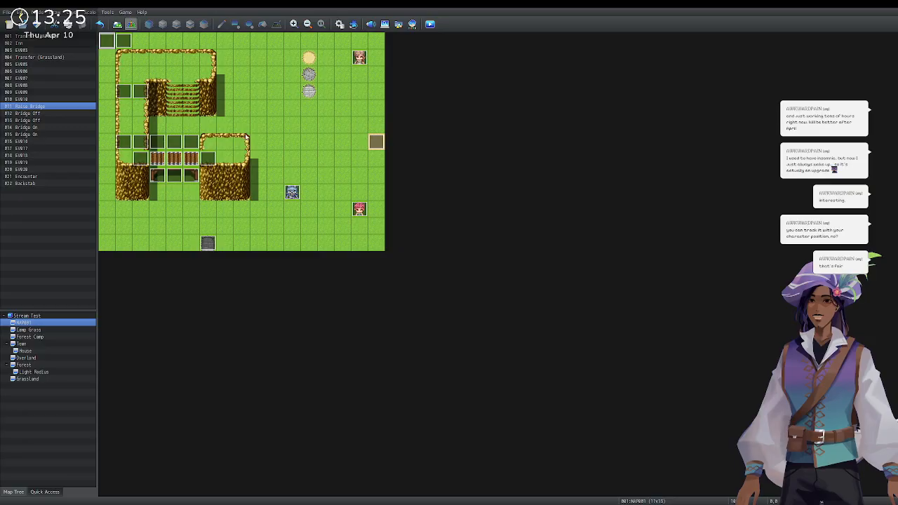
{"action": "left_click", "coordinate": [61, 330]}
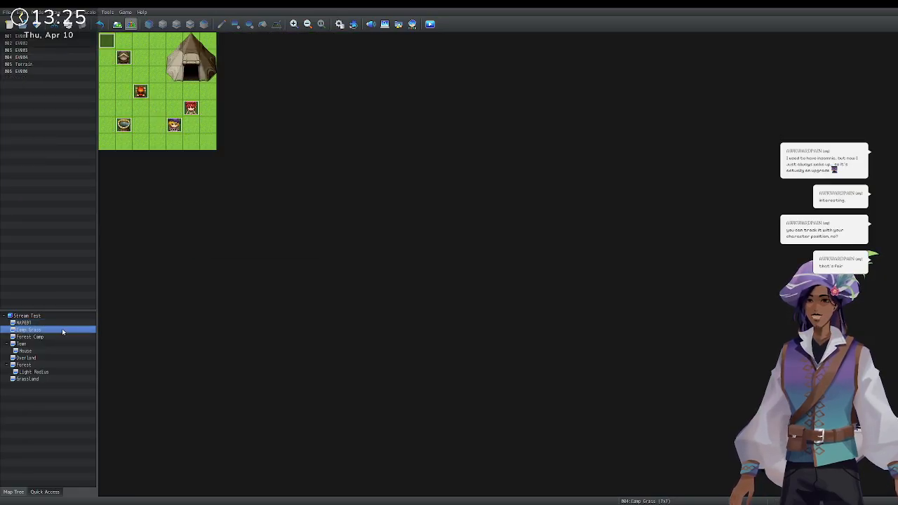
Visit Forest Camp, return to Camp Grass and open pot event EV004.
{"action": "left_click", "coordinate": [64, 337]}
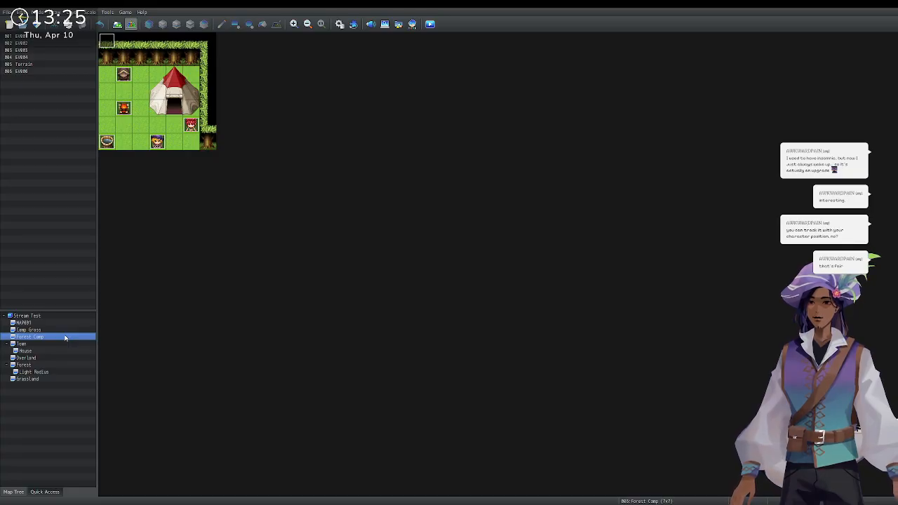
{"action": "left_click", "coordinate": [65, 330]}
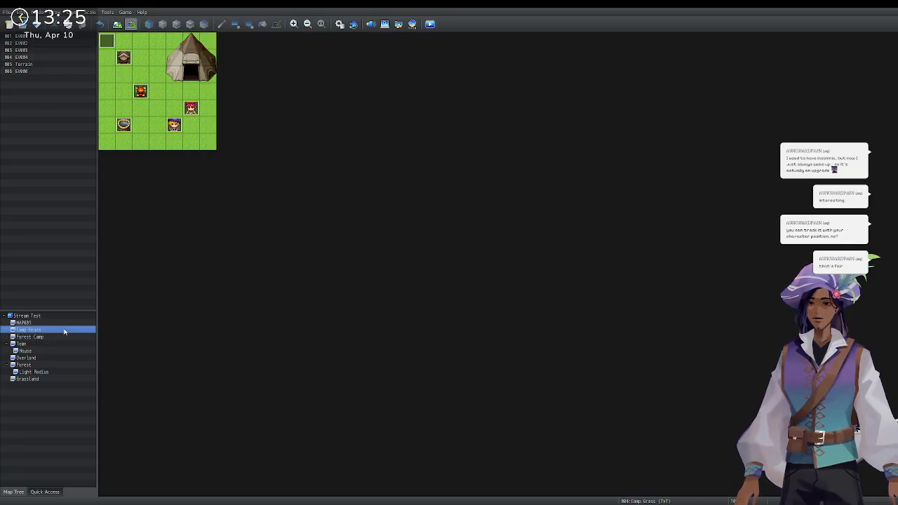
{"action": "double_click", "coordinate": [124, 129]}
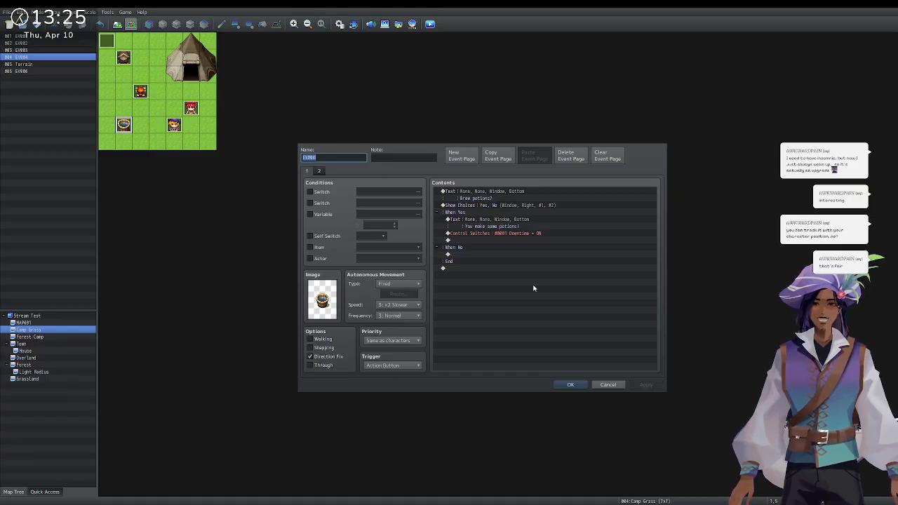
Confirm the EV004 Event editor with OK.
{"action": "left_click", "coordinate": [576, 383]}
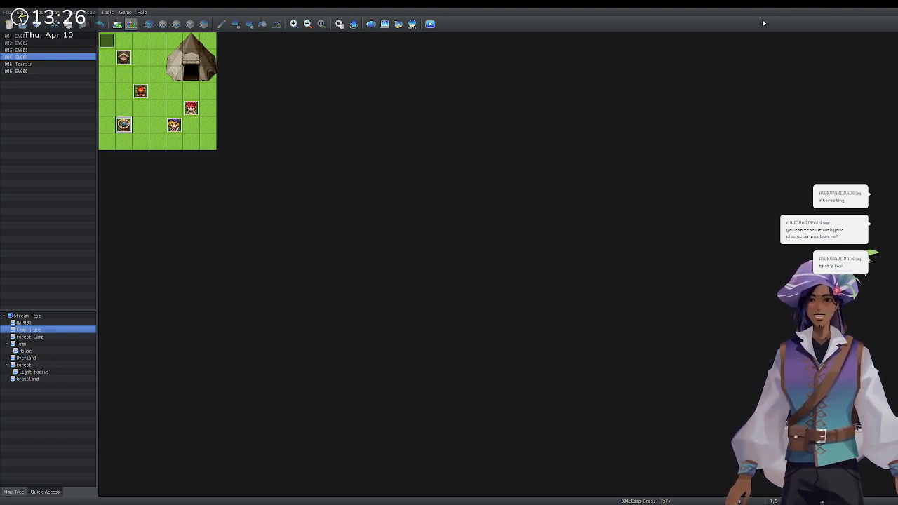
Reopen the brewing event and review the potions message under the choice.
{"action": "double_click", "coordinate": [126, 125]}
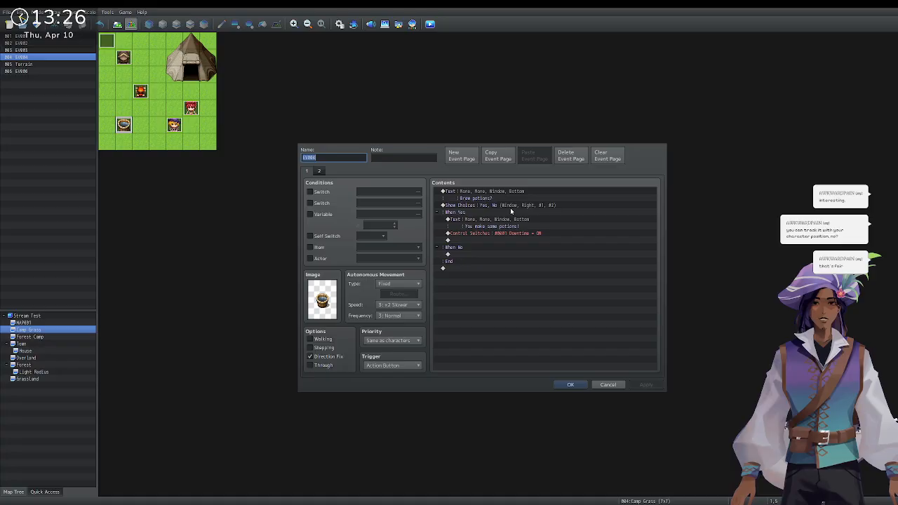
{"action": "left_click", "coordinate": [496, 212]}
{"action": "double_click", "coordinate": [541, 221]}
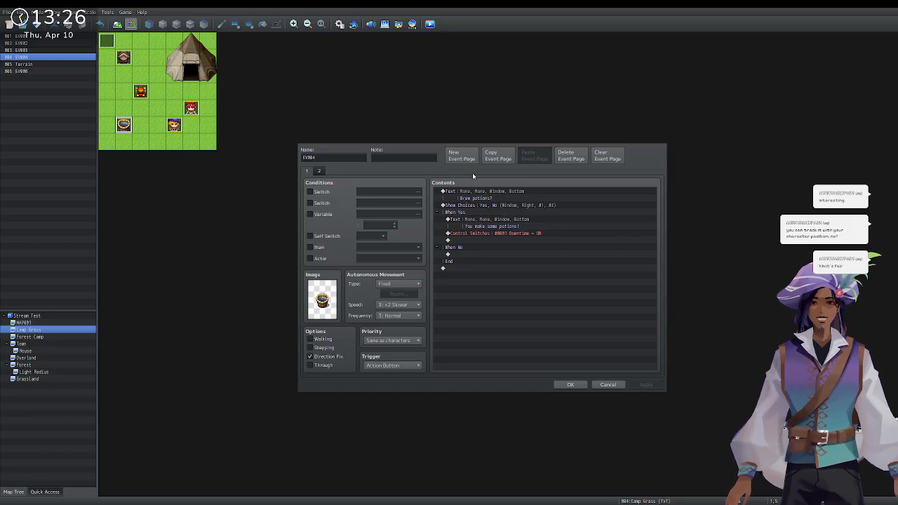
Change the Show Choices options to Health Potion, Mana Potion and No Thanks.
{"action": "left_click", "coordinate": [480, 213]}
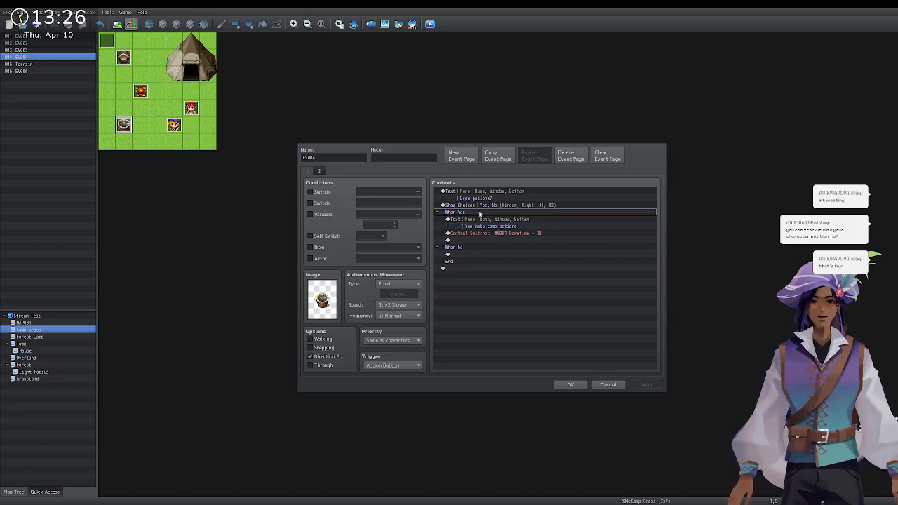
{"action": "left_click", "coordinate": [477, 204]}
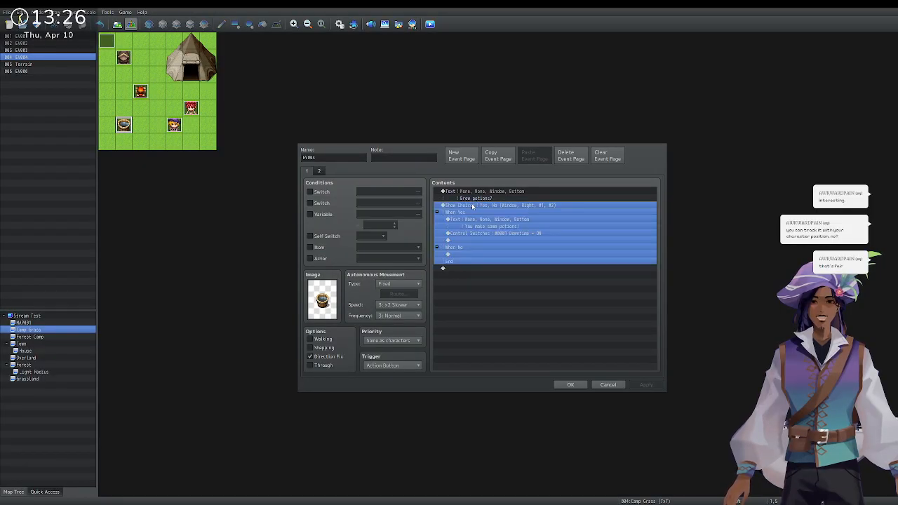
{"action": "double_click", "coordinate": [491, 218]}
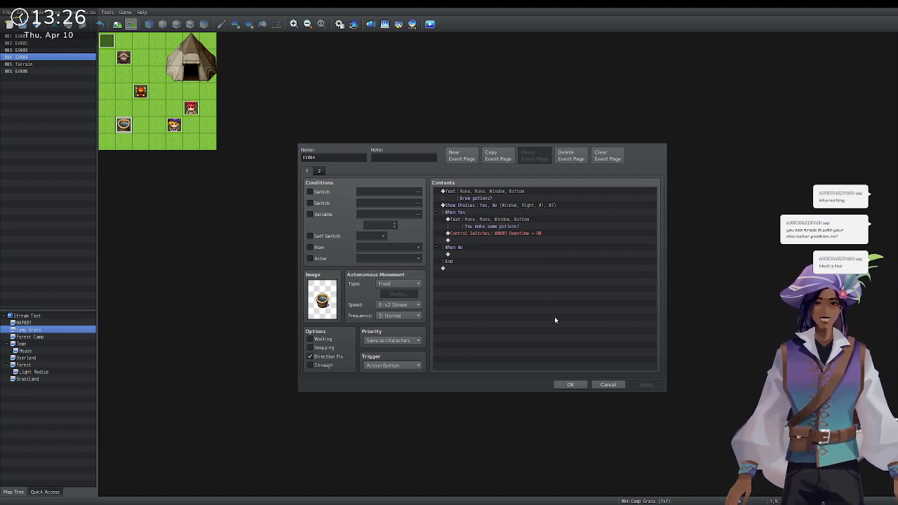
{"action": "left_click", "coordinate": [495, 222]}
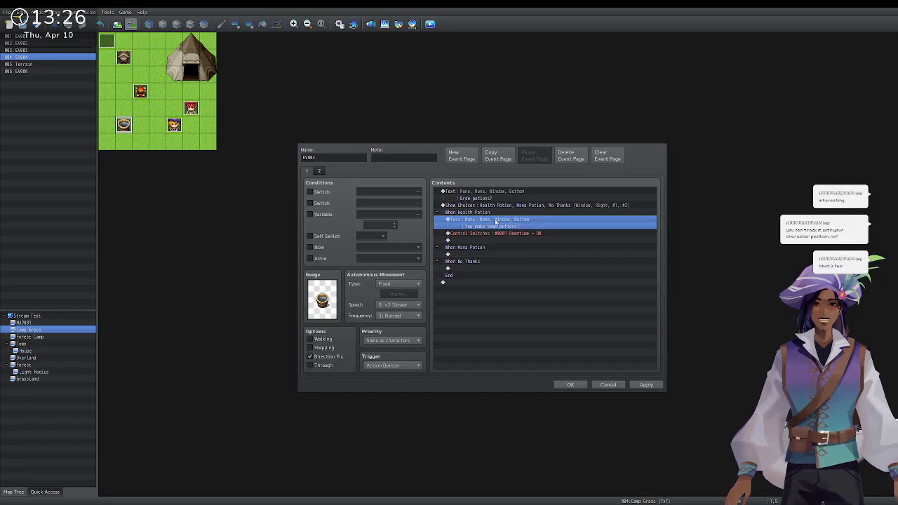
Review the Health Potion branch's message and save the event.
{"action": "left_click", "coordinate": [500, 214]}
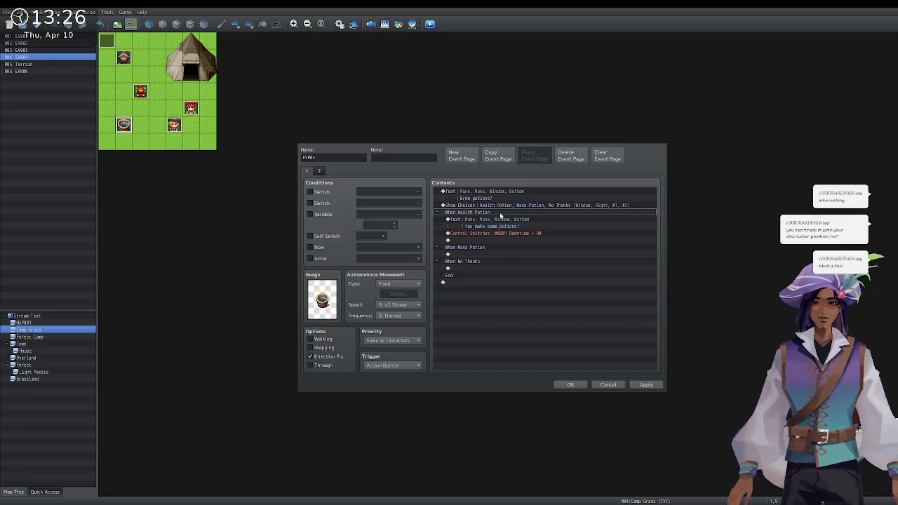
{"action": "double_click", "coordinate": [554, 225]}
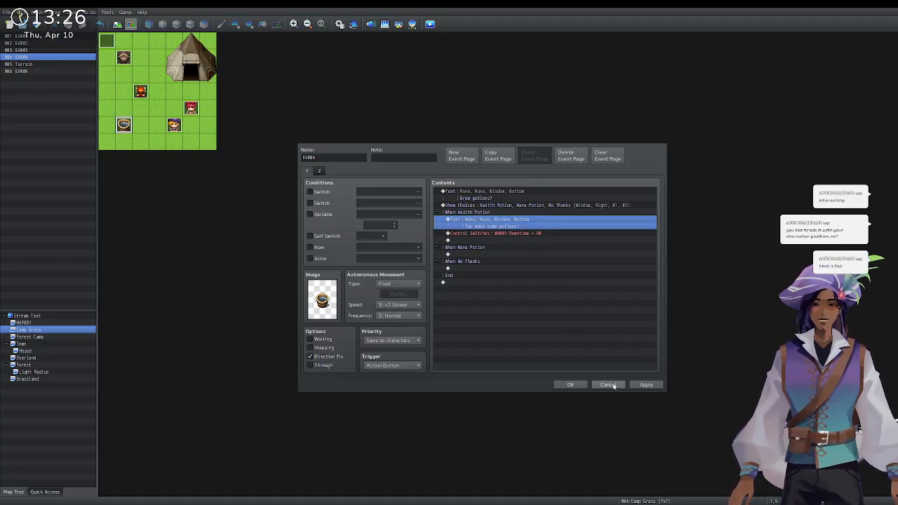
{"action": "left_click", "coordinate": [566, 384]}
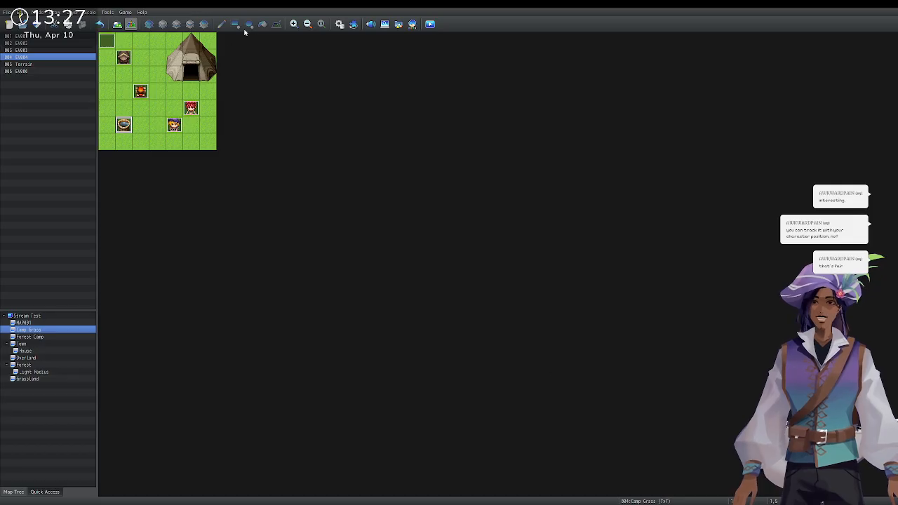
In Database Items slot 0004, create the berries item with a berry icon and Consumable No.
{"action": "left_click", "coordinate": [340, 24]}
{"action": "left_click", "coordinate": [324, 185]}
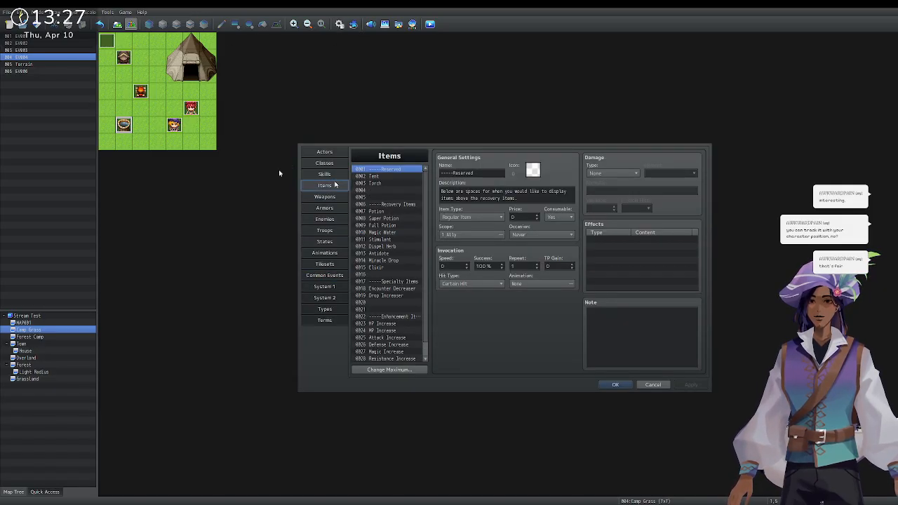
{"action": "left_click", "coordinate": [381, 190]}
{"action": "left_click", "coordinate": [481, 174]}
{"action": "type", "text": "Wi"}
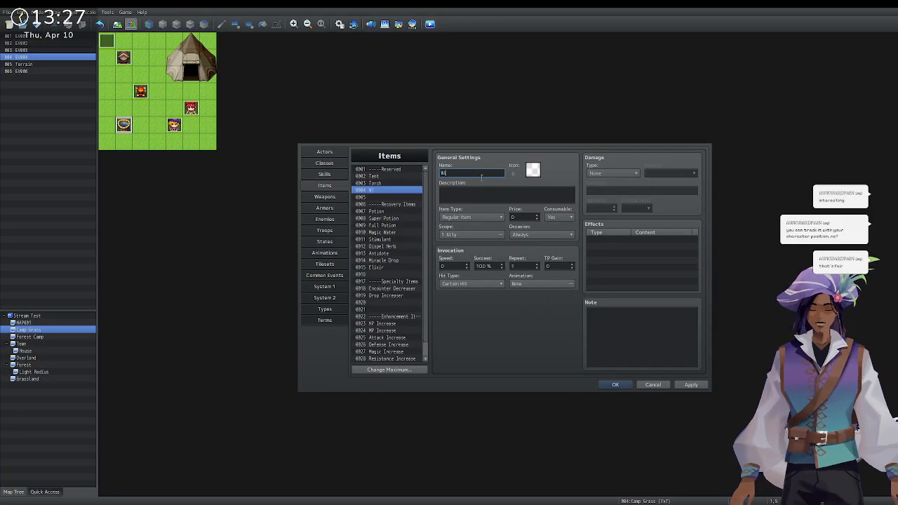
{"action": "type", "text": "dowmaker Bo"}
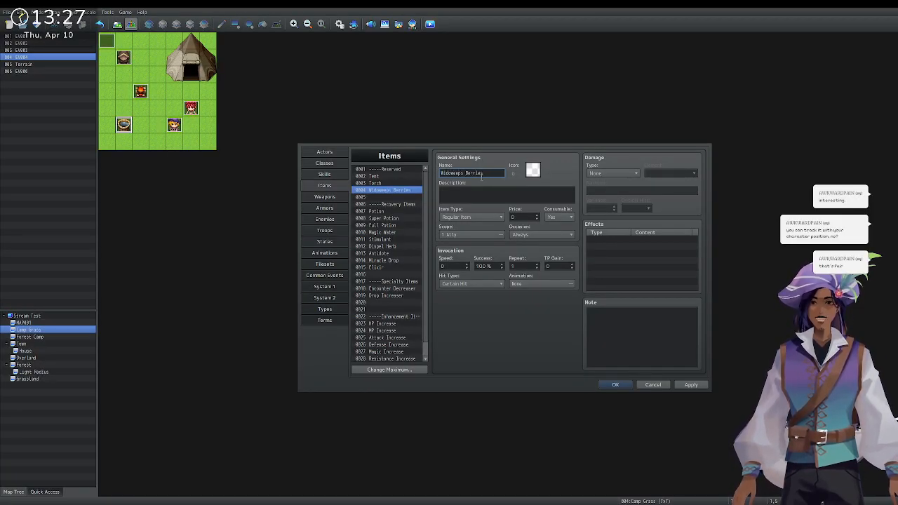
{"action": "double_click", "coordinate": [536, 173]}
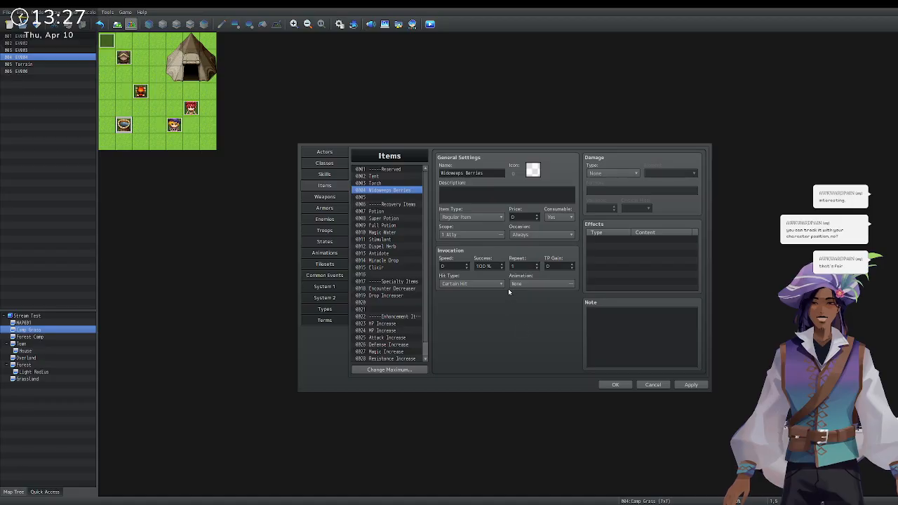
{"action": "left_click", "coordinate": [539, 354]}
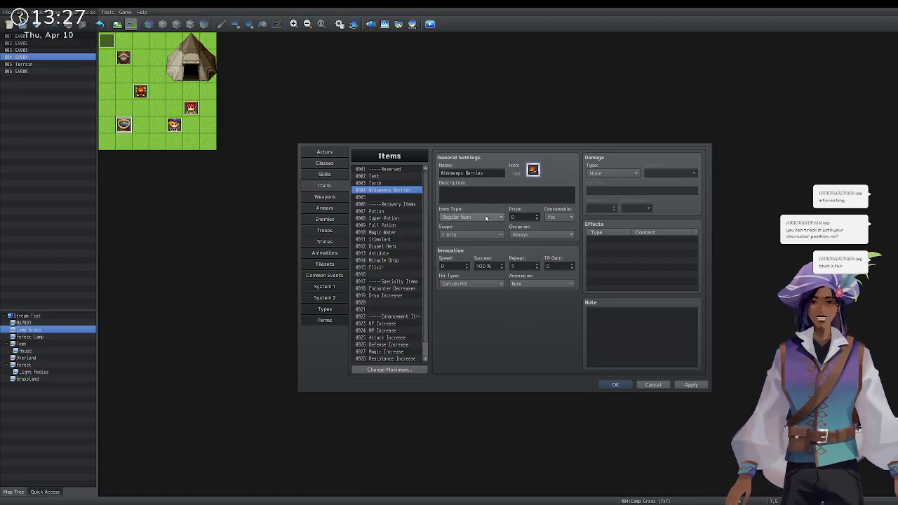
{"action": "left_click", "coordinate": [562, 219]}
{"action": "left_click", "coordinate": [560, 235]}
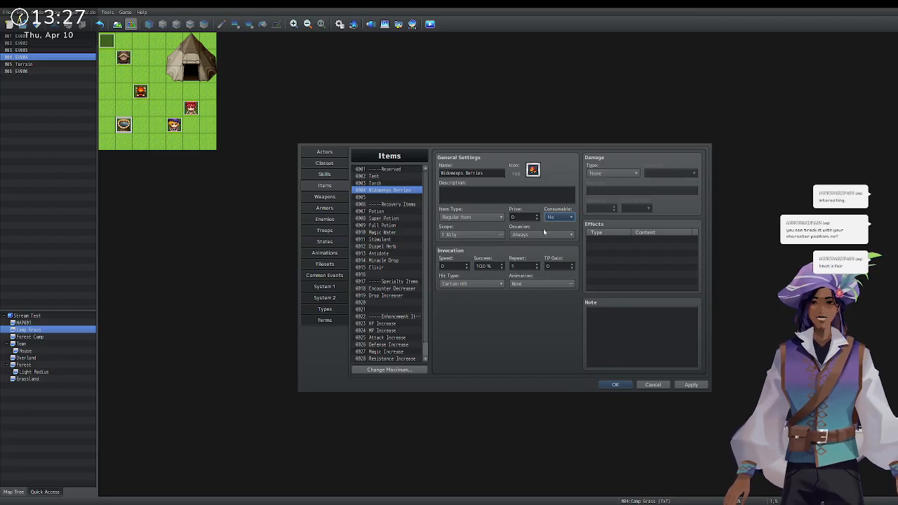
{"action": "left_click", "coordinate": [615, 385]}
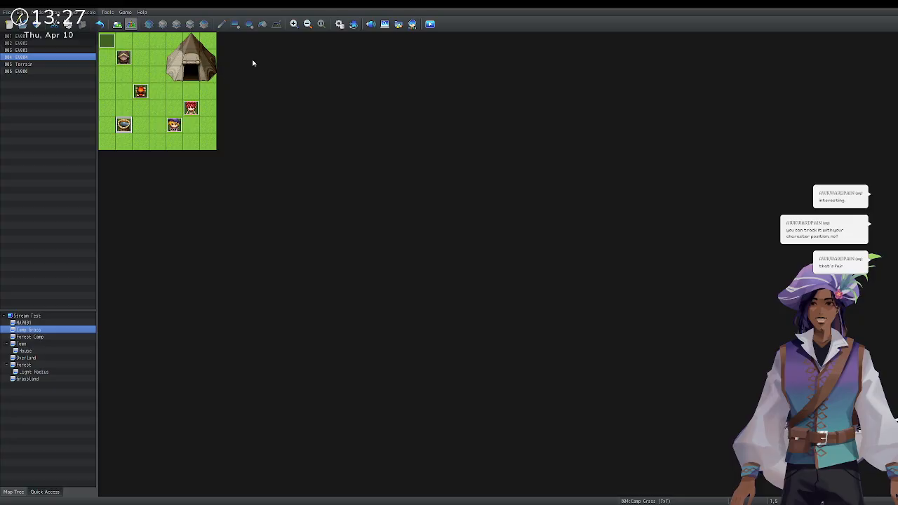
Reopen the Database on the Items list showing the berries item.
{"action": "left_click", "coordinate": [339, 24]}
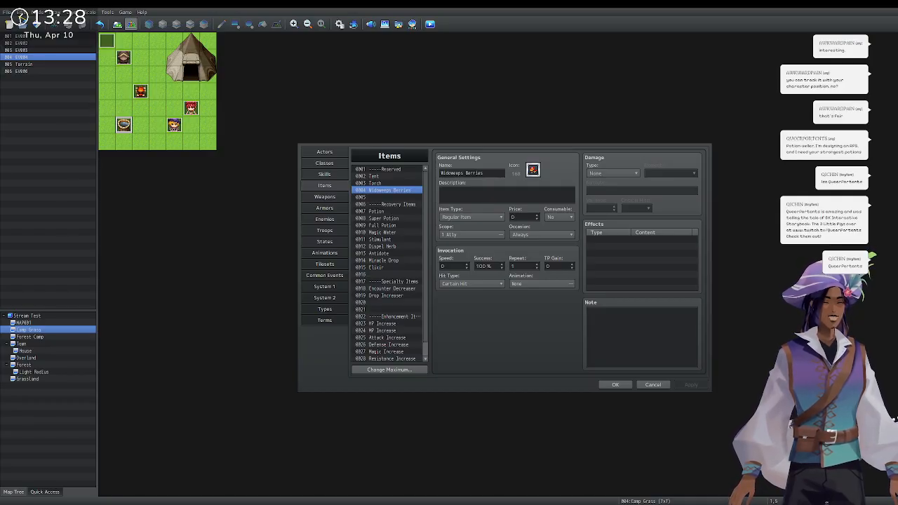
Create item 0005 'Phirna Root' with a blue icon and Consumable set to No.
{"action": "key", "text": "Down"}
{"action": "key", "text": "Tab"}
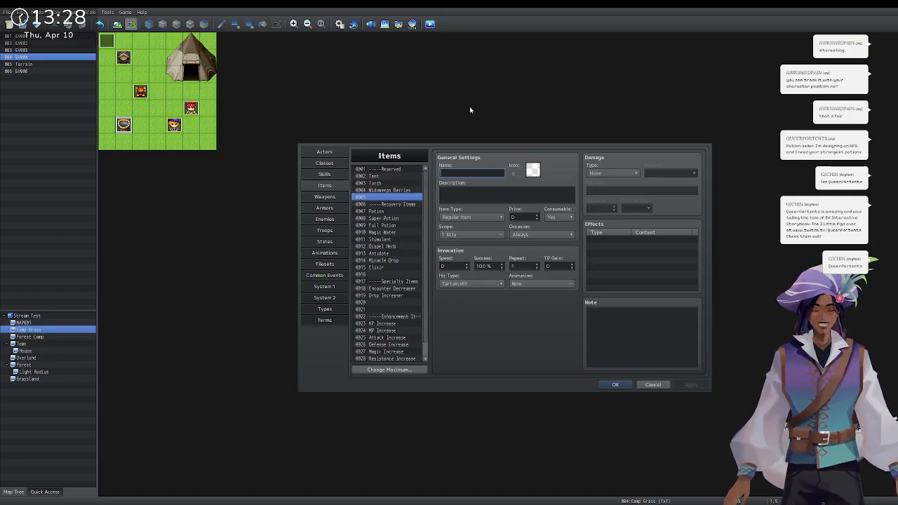
{"action": "type", "text": "Phirna Root"}
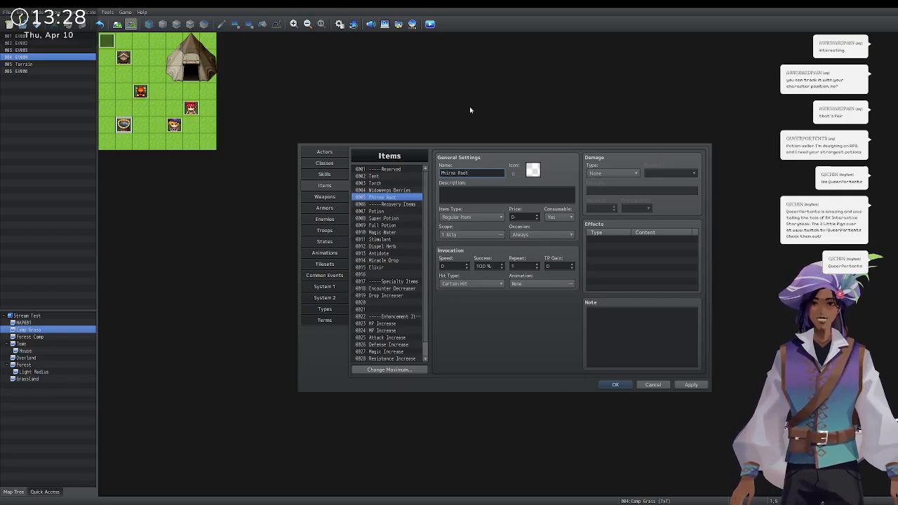
{"action": "double_click", "coordinate": [538, 170]}
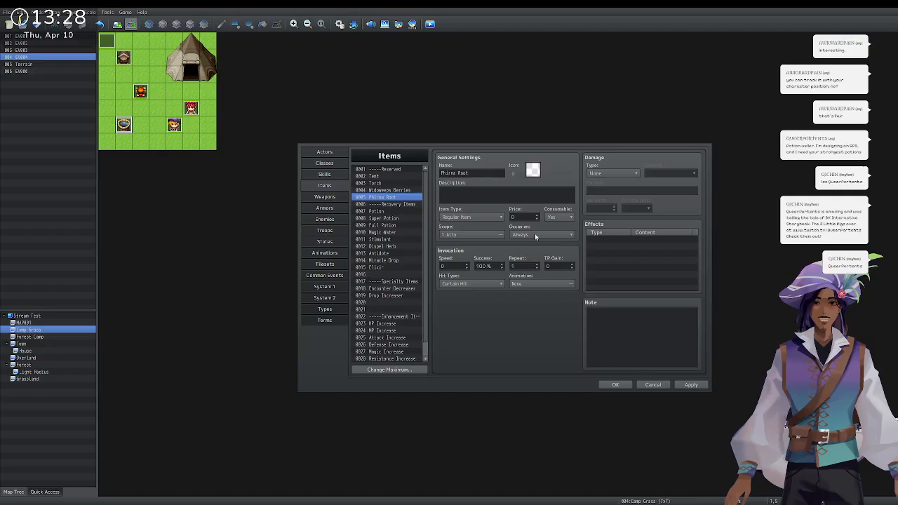
{"action": "double_click", "coordinate": [535, 343]}
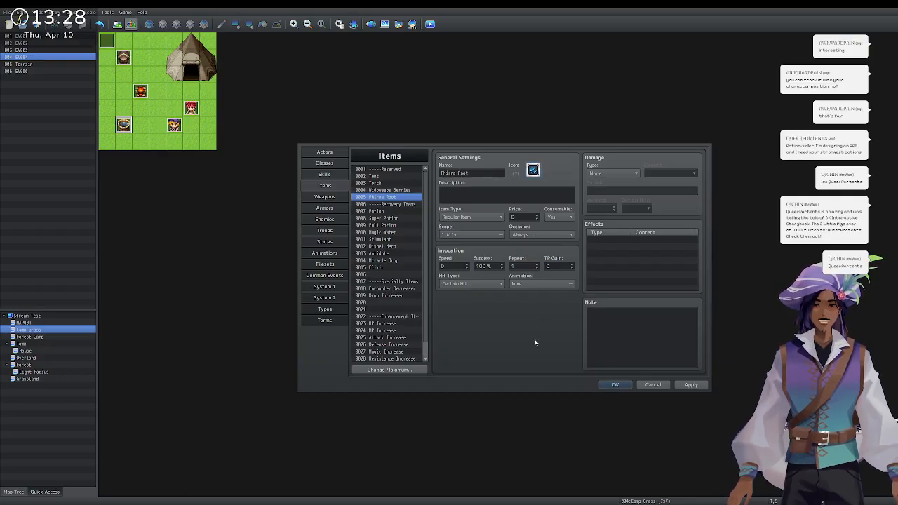
{"action": "left_click", "coordinate": [559, 217]}
{"action": "left_click", "coordinate": [564, 234]}
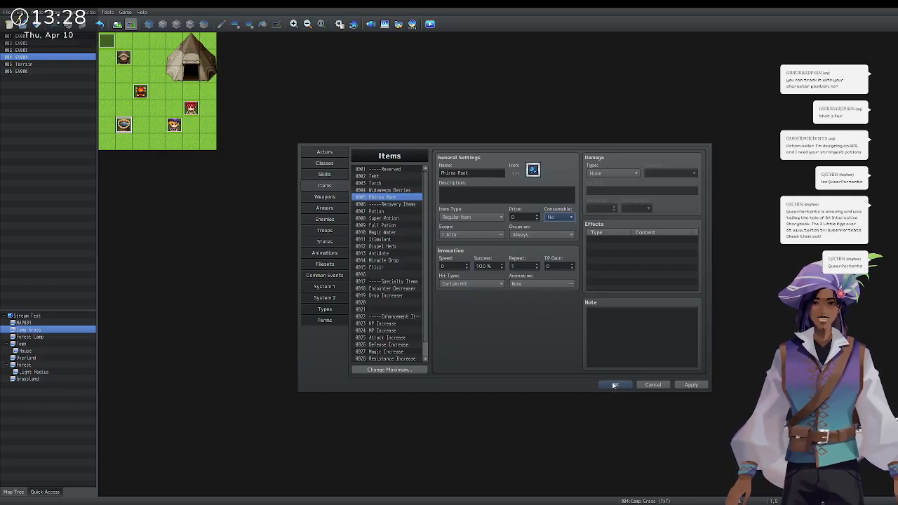
{"action": "left_click", "coordinate": [614, 385]}
Cancel an accidentally created new event and open the cauldron event EV004.
{"action": "double_click", "coordinate": [114, 130]}
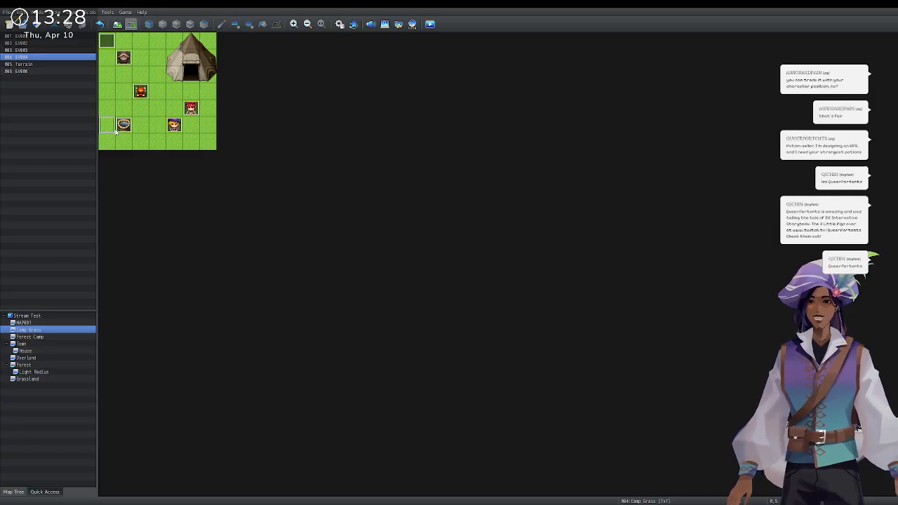
{"action": "left_click", "coordinate": [610, 384]}
{"action": "left_click", "coordinate": [124, 125]}
{"action": "double_click", "coordinate": [124, 125]}
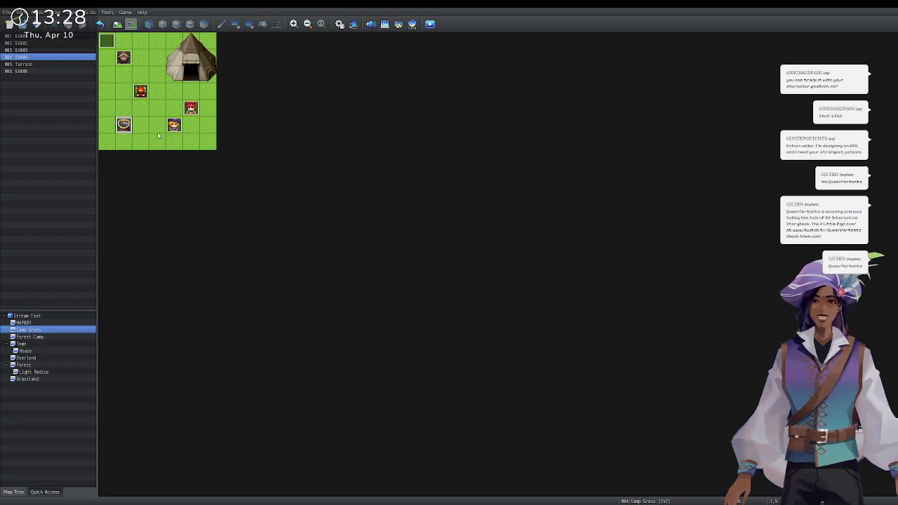
Copy the potions message and add a Conditional Branch checking the party has the berries item.
{"action": "left_click", "coordinate": [549, 221]}
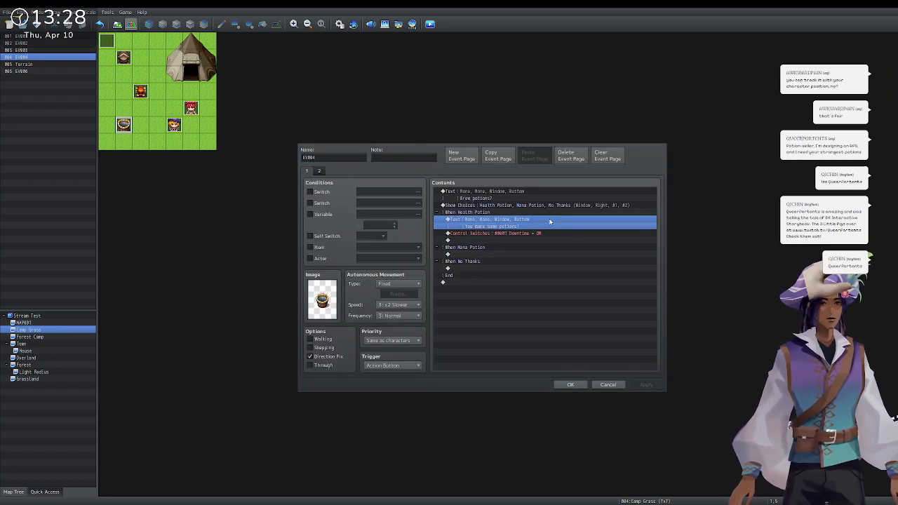
{"action": "key", "text": "ctrl+c"}
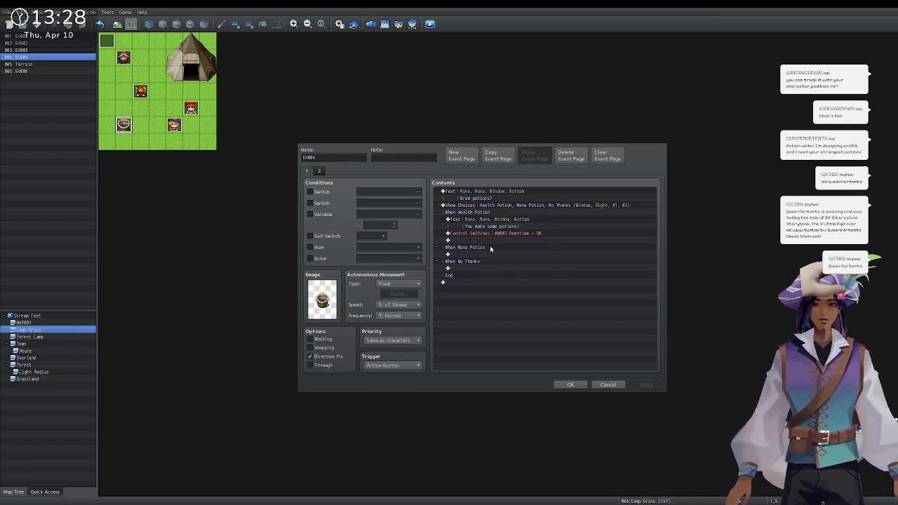
{"action": "left_click", "coordinate": [563, 333]}
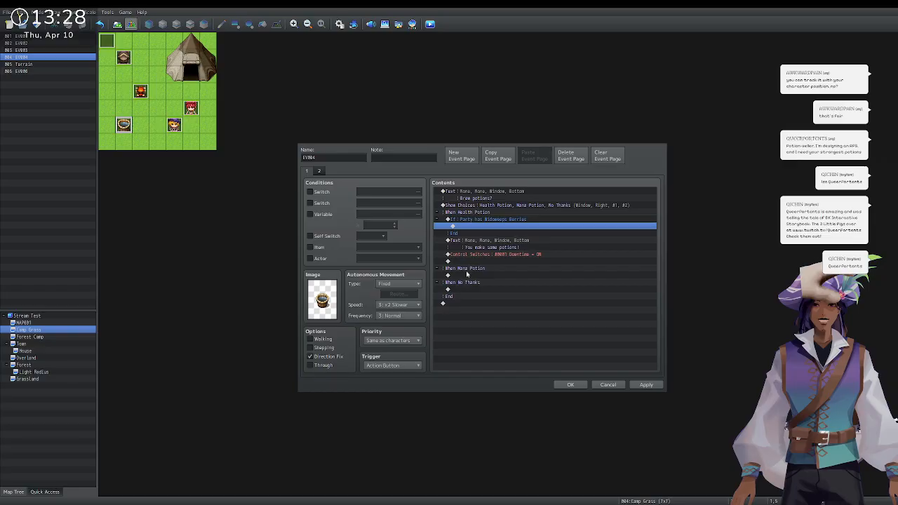
{"action": "double_click", "coordinate": [479, 226]}
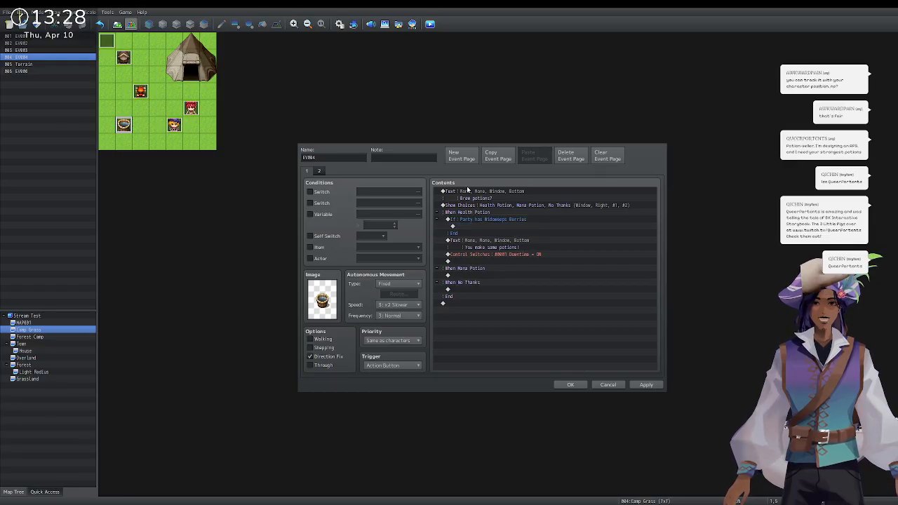
Move the 'You make some potions!' message inside the berries check.
{"action": "left_click", "coordinate": [641, 161]}
{"action": "left_click_drag", "start_coordinate": [494, 243], "coordinate": [493, 232]}
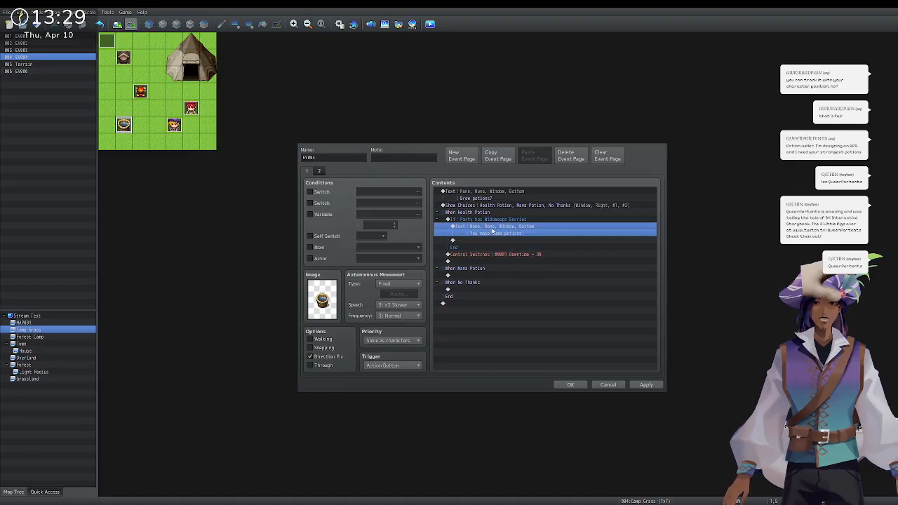
{"action": "double_click", "coordinate": [499, 235]}
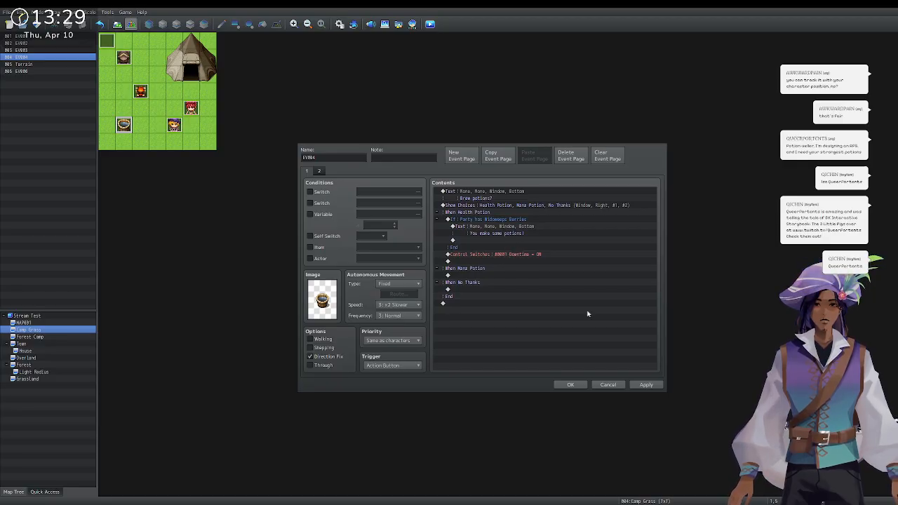
{"action": "left_click", "coordinate": [484, 230]}
{"action": "left_click", "coordinate": [463, 241]}
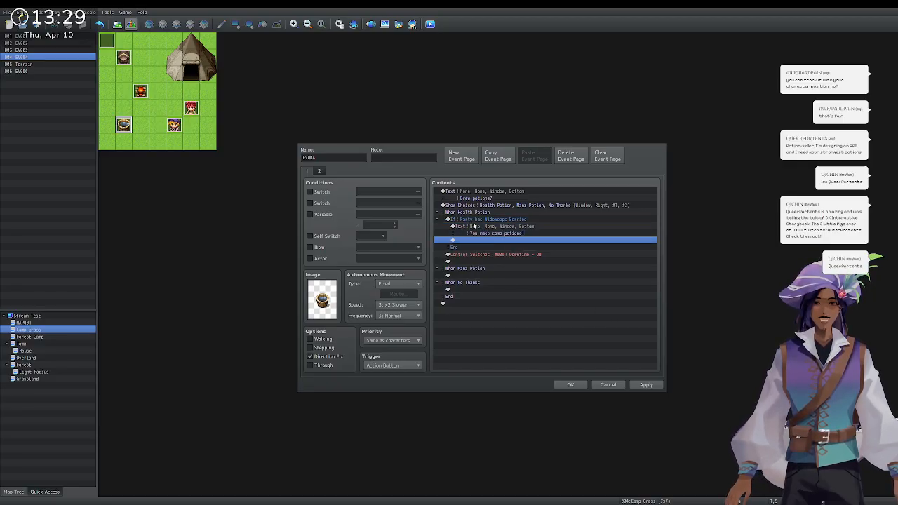
{"action": "left_click", "coordinate": [475, 228]}
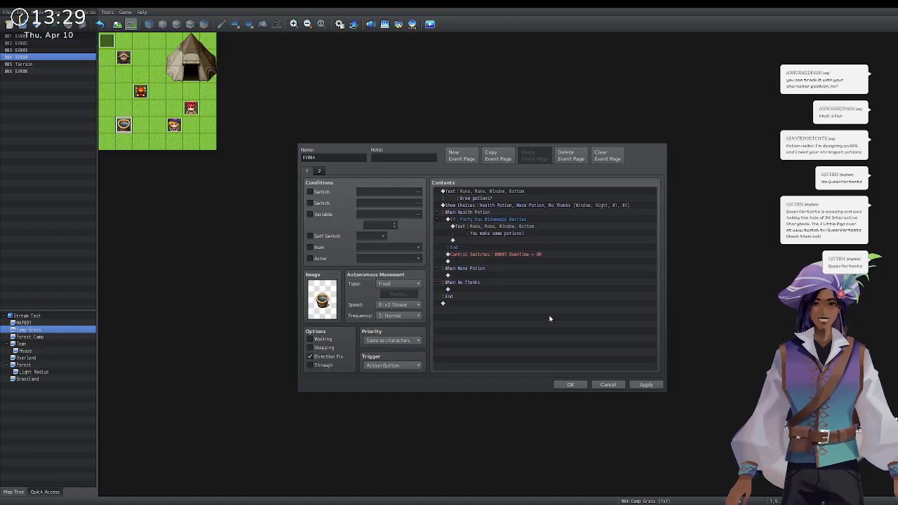
Keep the Widemeyer Berries -1 removal and add a Change Items command giving one Potion.
{"action": "left_click", "coordinate": [597, 230]}
{"action": "key", "text": "ctrl+v"}
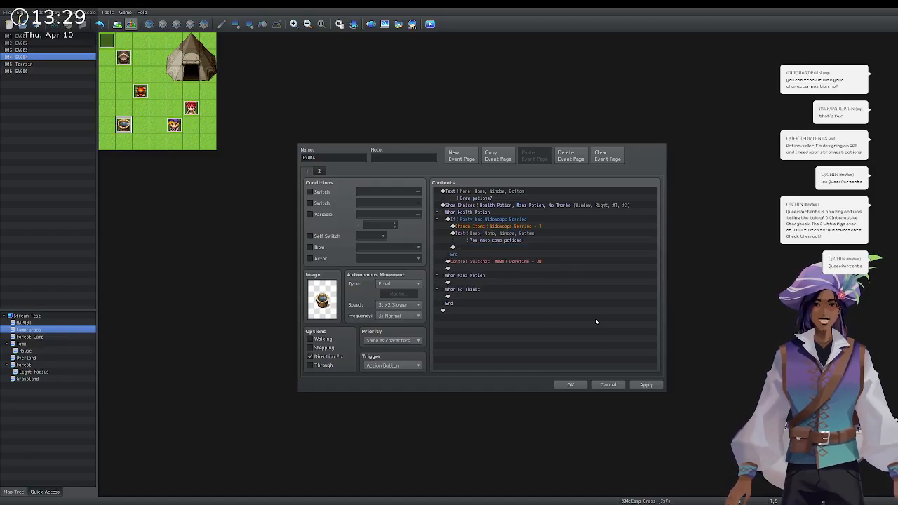
{"action": "left_click", "coordinate": [480, 247]}
{"action": "left_click", "coordinate": [482, 237]}
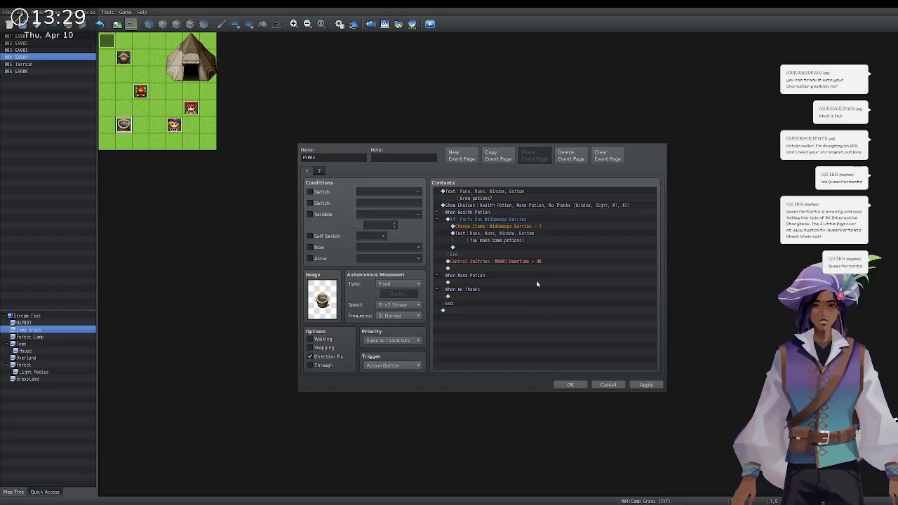
{"action": "key", "text": "ctrl+v"}
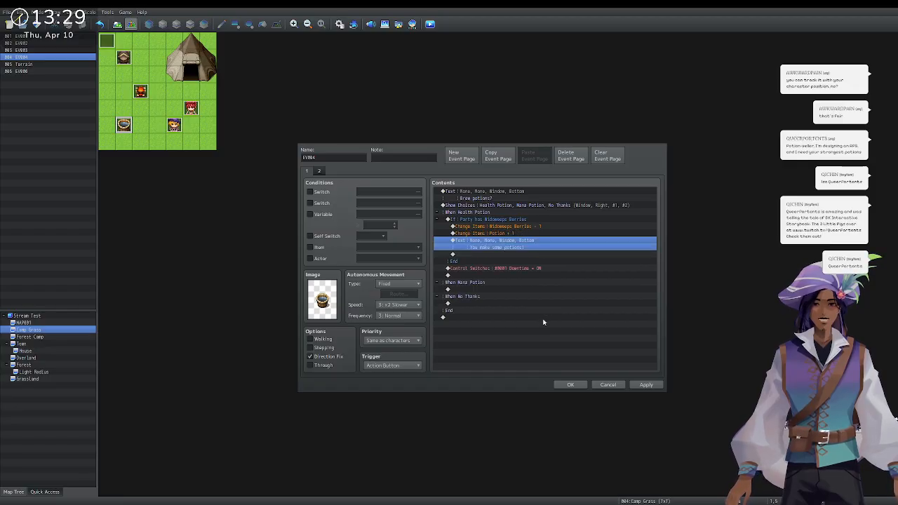
Select the success message and open it for rewording to 'You make a potion!'.
{"action": "left_click", "coordinate": [515, 249]}
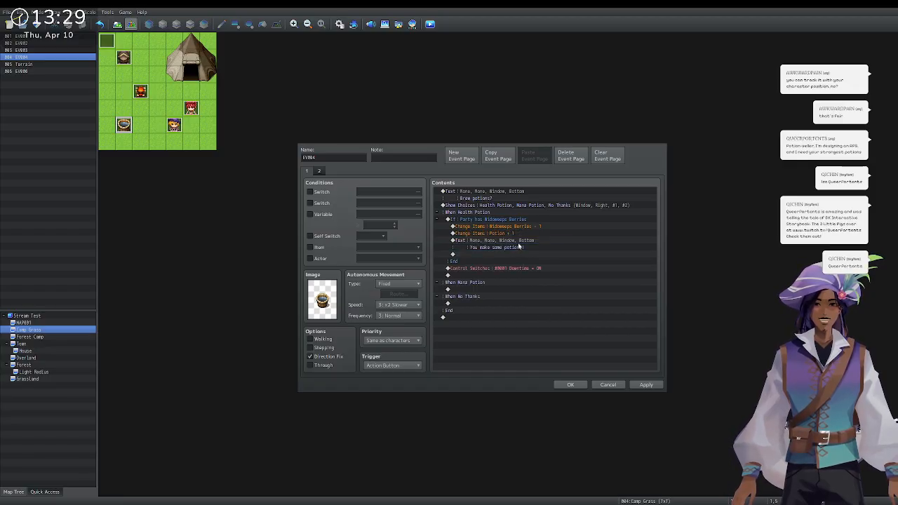
{"action": "left_click", "coordinate": [505, 249]}
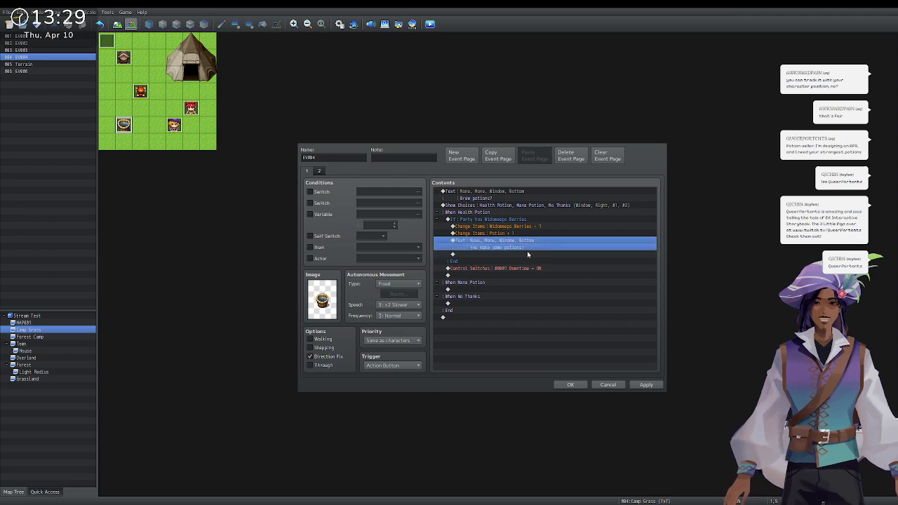
{"action": "left_click", "coordinate": [528, 256]}
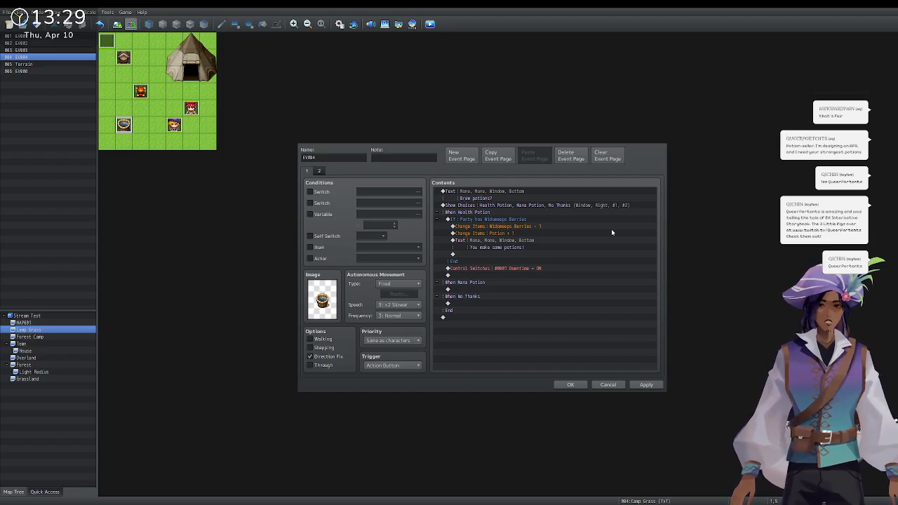
Edit the berries Conditional Branch to tick 'Create Else Branch'.
{"action": "left_click", "coordinate": [486, 241]}
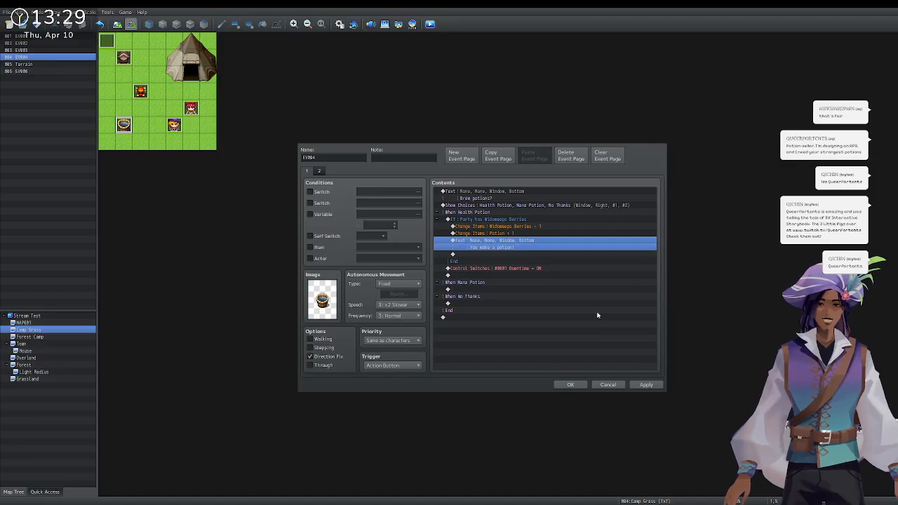
{"action": "left_click", "coordinate": [472, 219]}
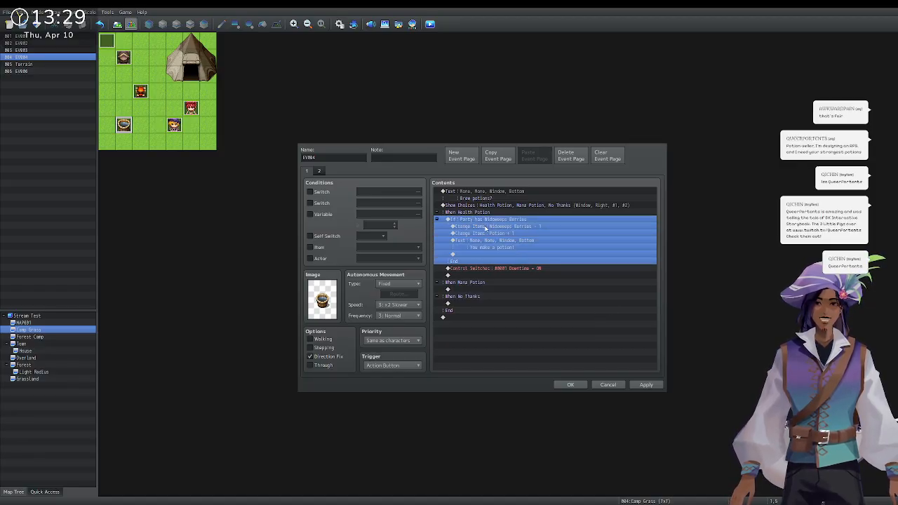
{"action": "left_click", "coordinate": [486, 231]}
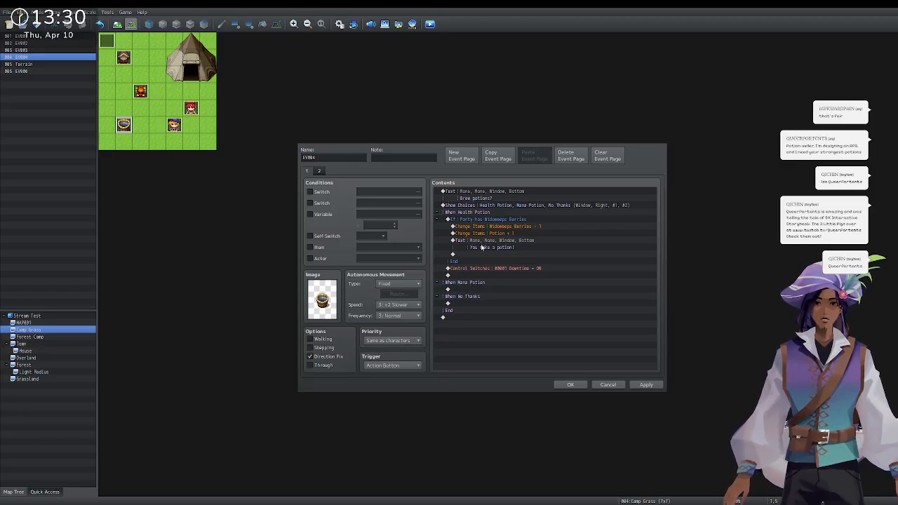
{"action": "left_click", "coordinate": [482, 217]}
{"action": "left_click", "coordinate": [482, 215]}
{"action": "left_click", "coordinate": [476, 221]}
{"action": "left_click", "coordinate": [499, 273]}
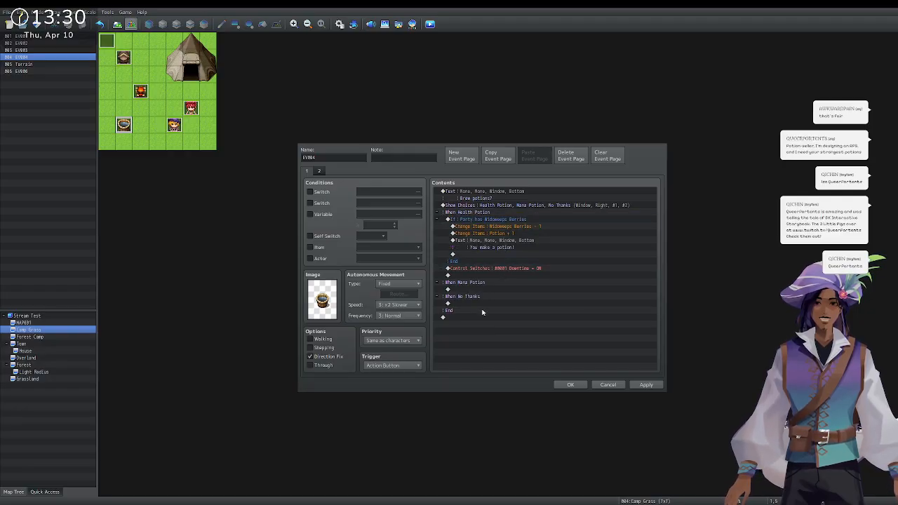
{"action": "left_click", "coordinate": [492, 194]}
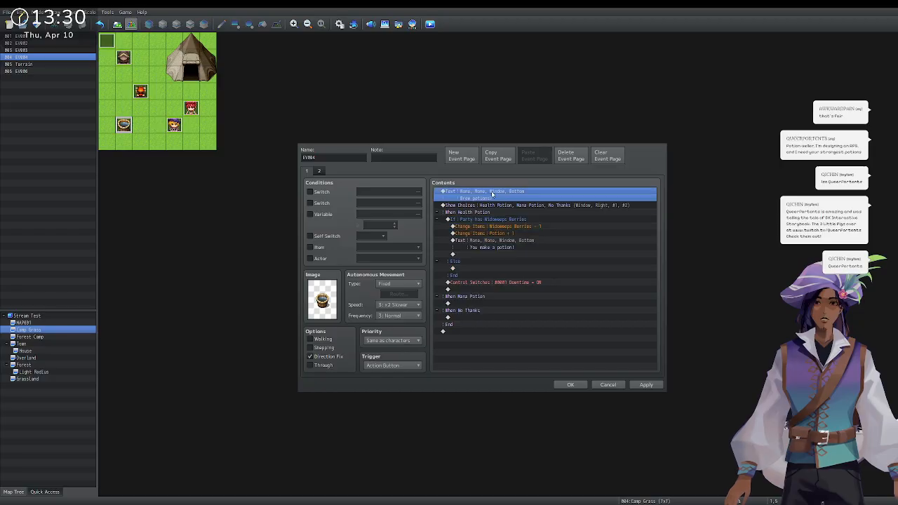
Insert a Label named 'Start' at the very top of the event.
{"action": "left_click", "coordinate": [492, 192]}
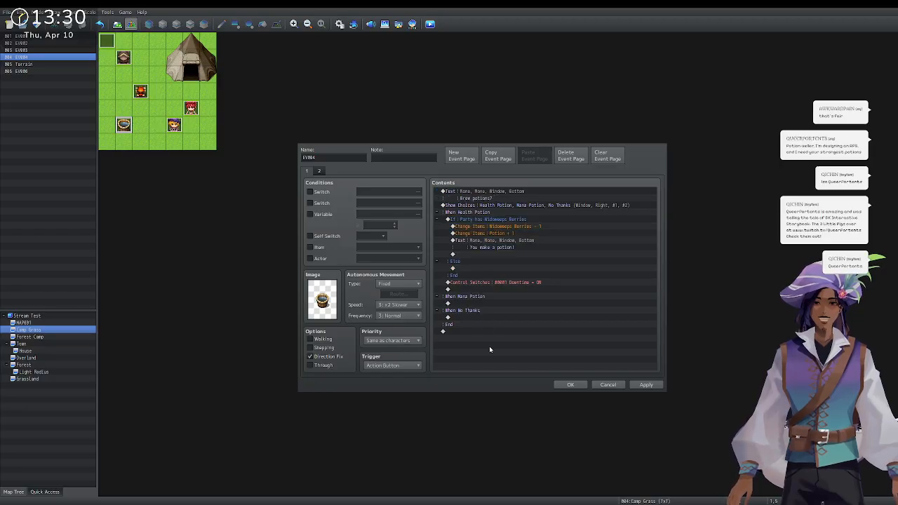
{"action": "type", "text": "Start"}
{"action": "key", "text": "Return"}
Begin adding a new command on the empty line under Else.
{"action": "double_click", "coordinate": [483, 262]}
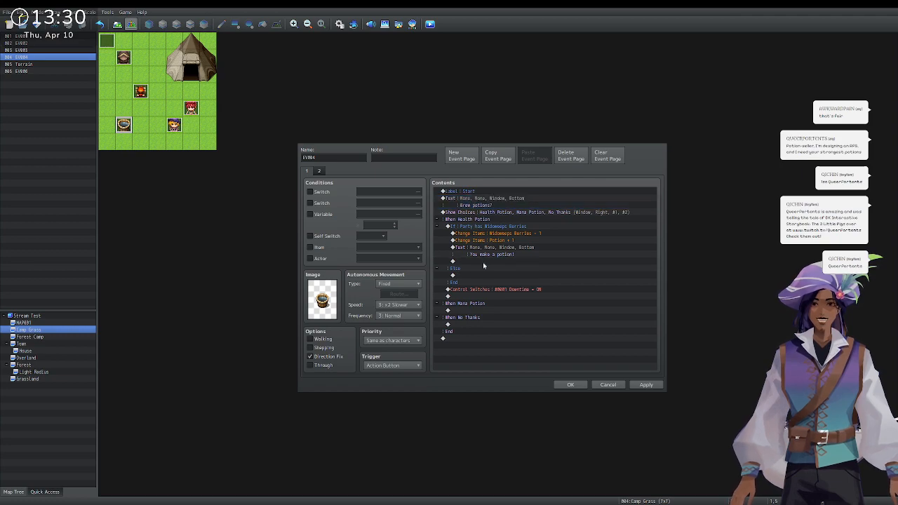
{"action": "left_click", "coordinate": [496, 276]}
{"action": "double_click", "coordinate": [496, 277]}
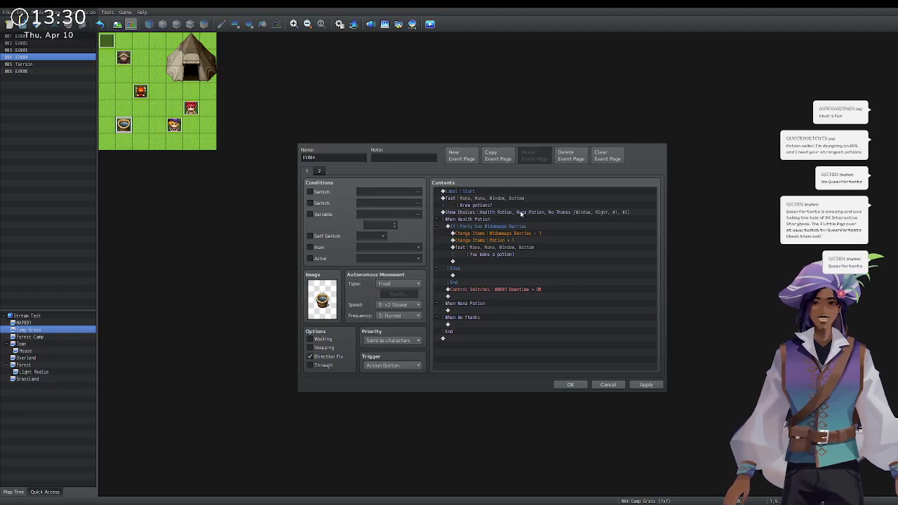
Under Else, show 'You don't have the necessary ingredients!' then Jump to Label Start, and copy the block.
{"action": "left_click", "coordinate": [499, 315]}
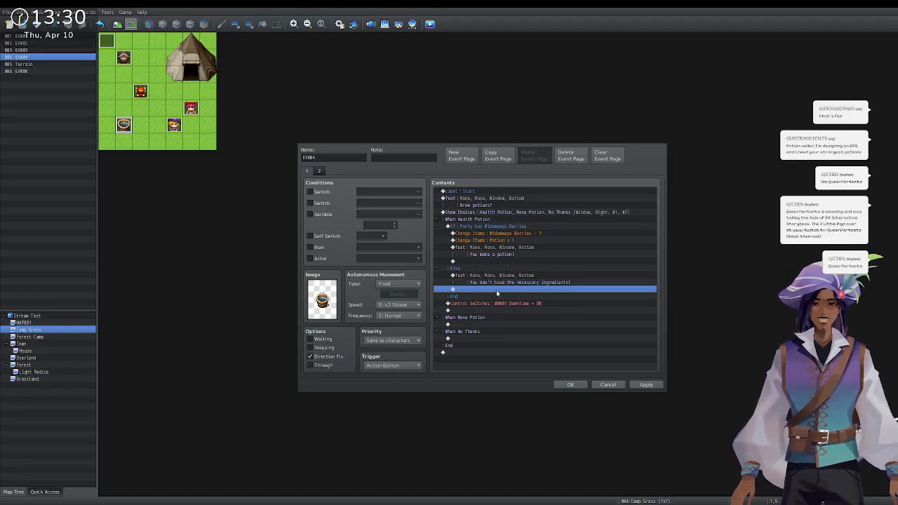
{"action": "double_click", "coordinate": [497, 291]}
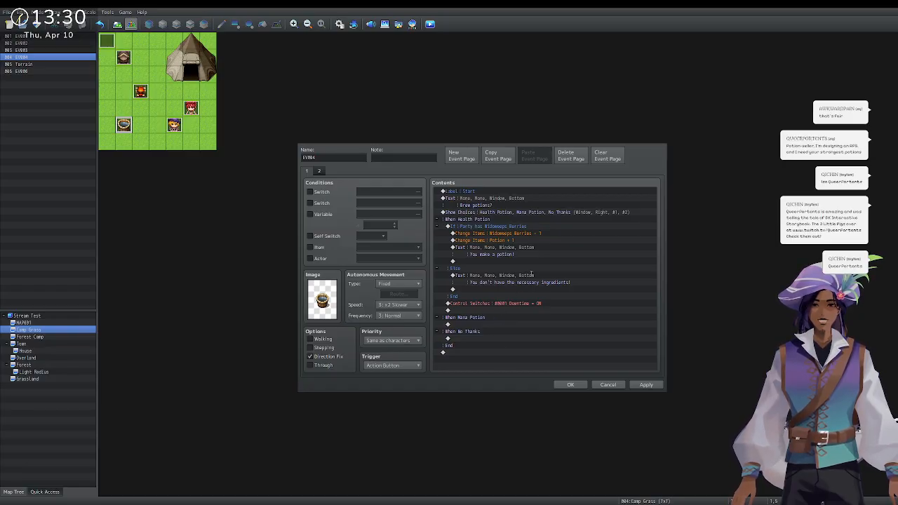
{"action": "key", "text": "Return"}
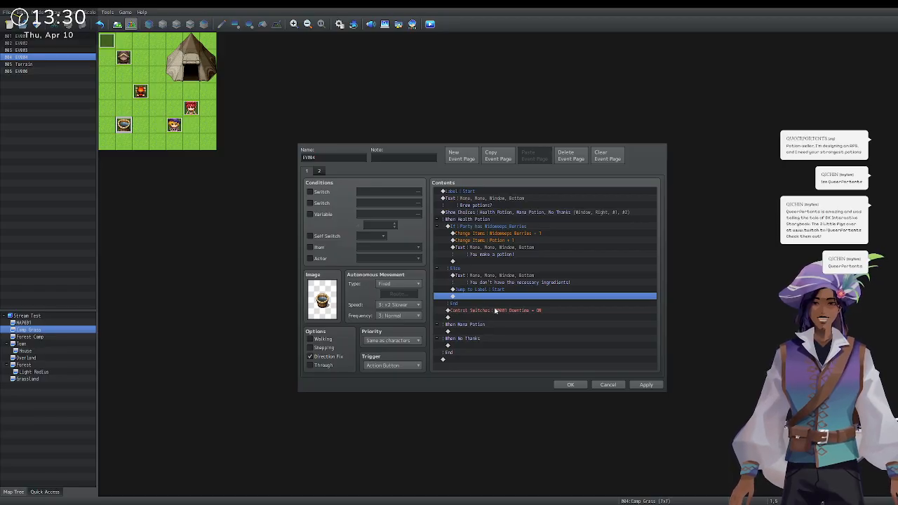
{"action": "left_click", "coordinate": [503, 229]}
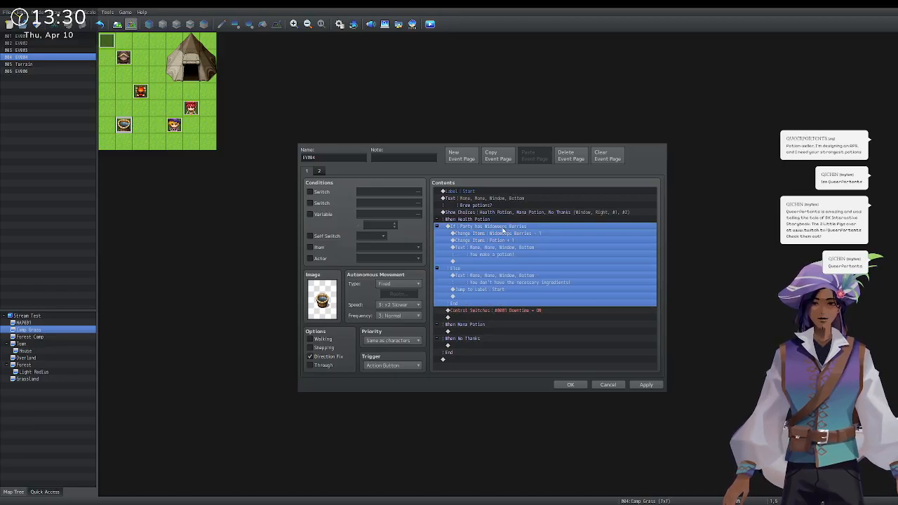
Paste the berries check under When Mana Potion, switching its condition and removal to Phirma Root -1.
{"action": "left_click", "coordinate": [484, 331]}
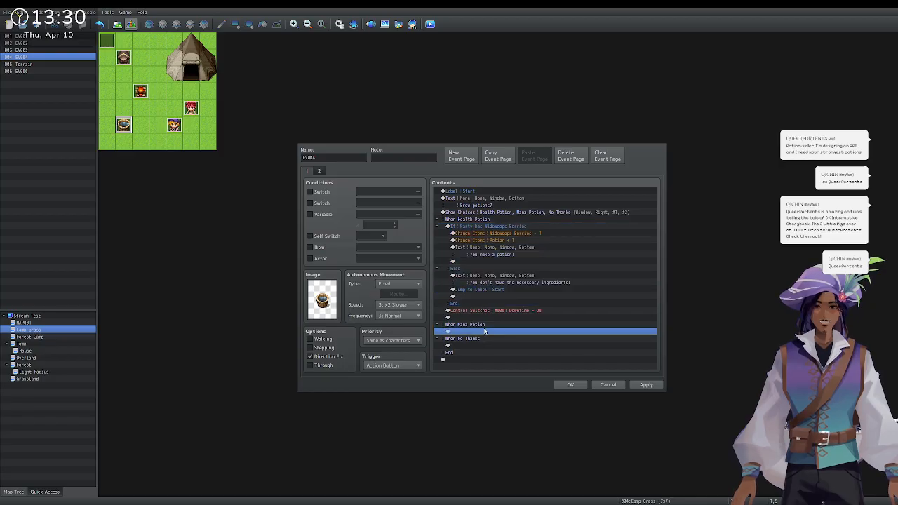
{"action": "key", "text": "ctrl+v"}
{"action": "left_click", "coordinate": [501, 283]}
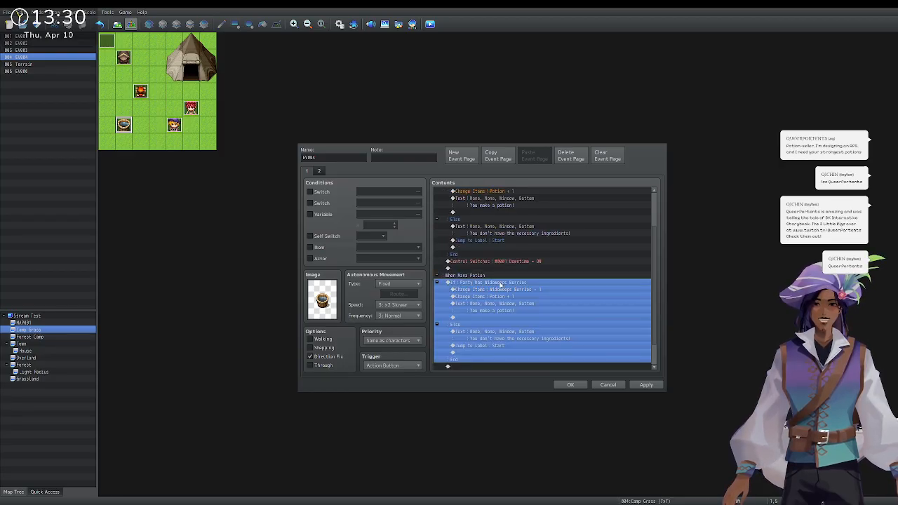
{"action": "left_click", "coordinate": [515, 272]}
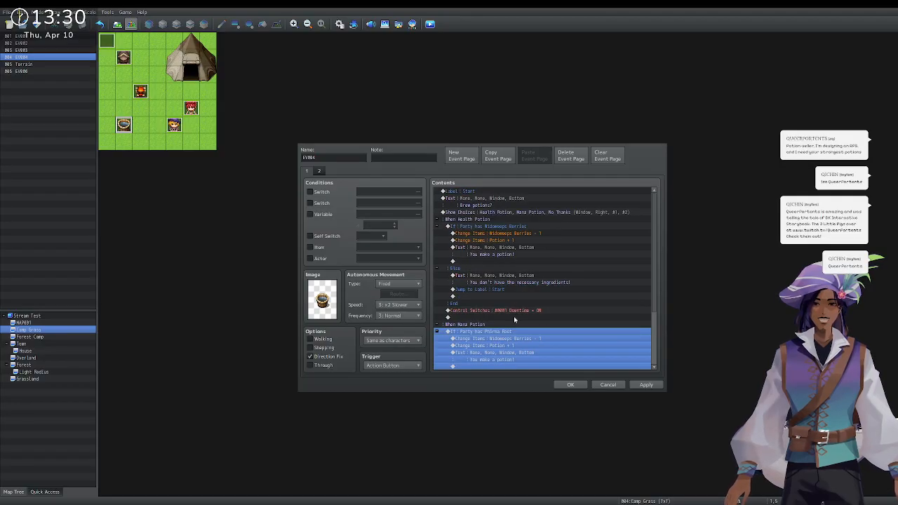
{"action": "scroll", "coordinate": [514, 319], "scroll_direction": "down", "scroll_amount": 1}
{"action": "left_click", "coordinate": [518, 326]}
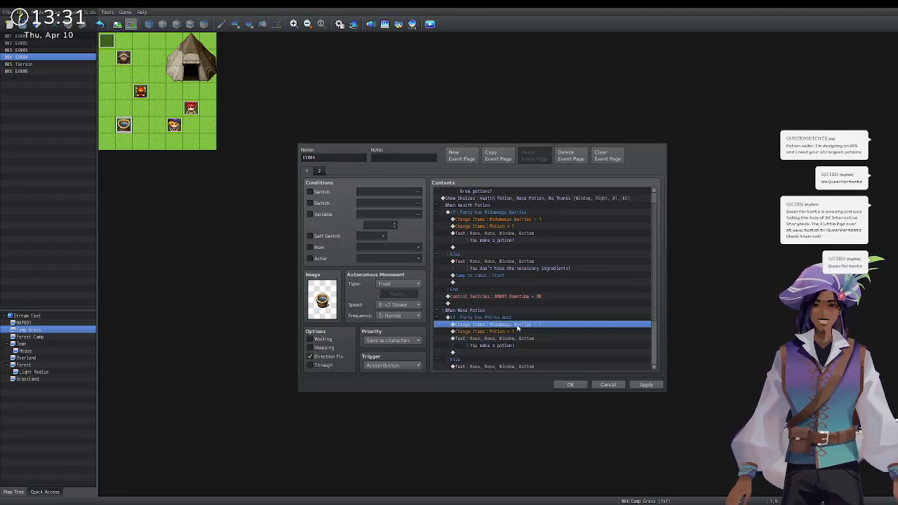
{"action": "left_click", "coordinate": [520, 338]}
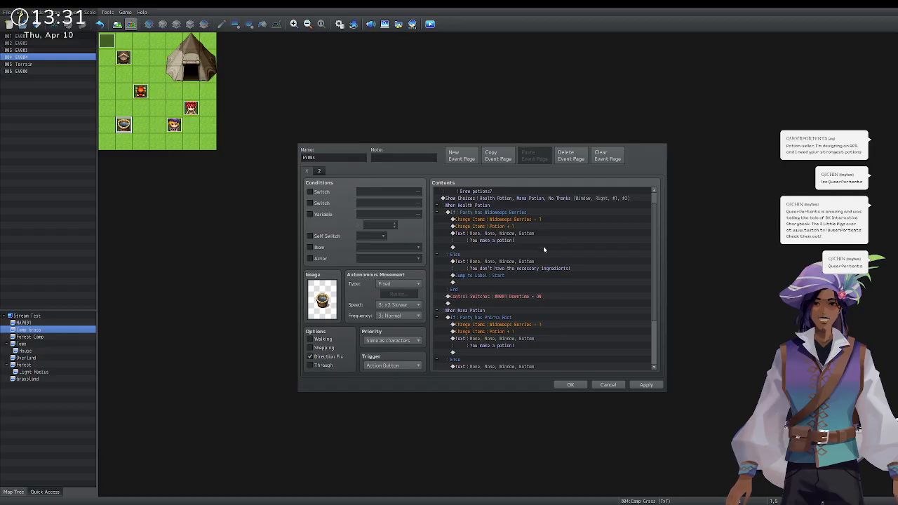
{"action": "left_click", "coordinate": [521, 325]}
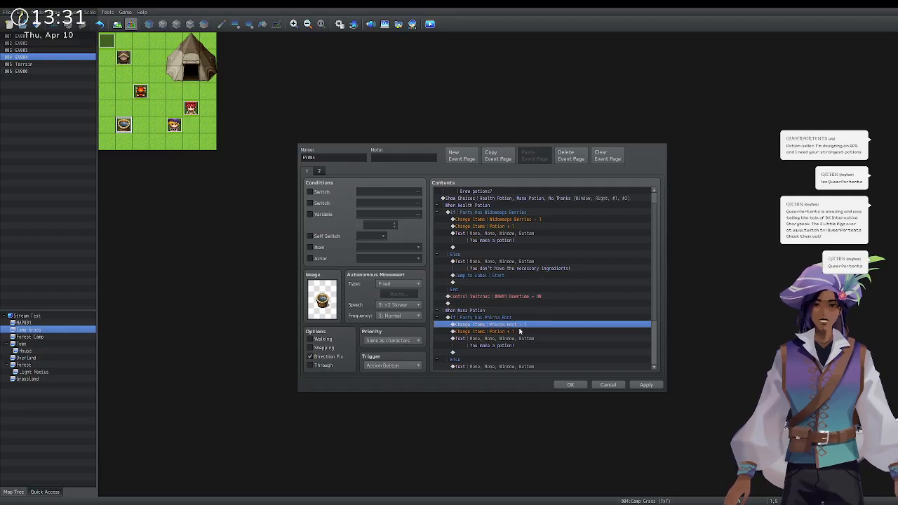
Change the copied reward to Magic Water +1 and save the event.
{"action": "left_click", "coordinate": [520, 332]}
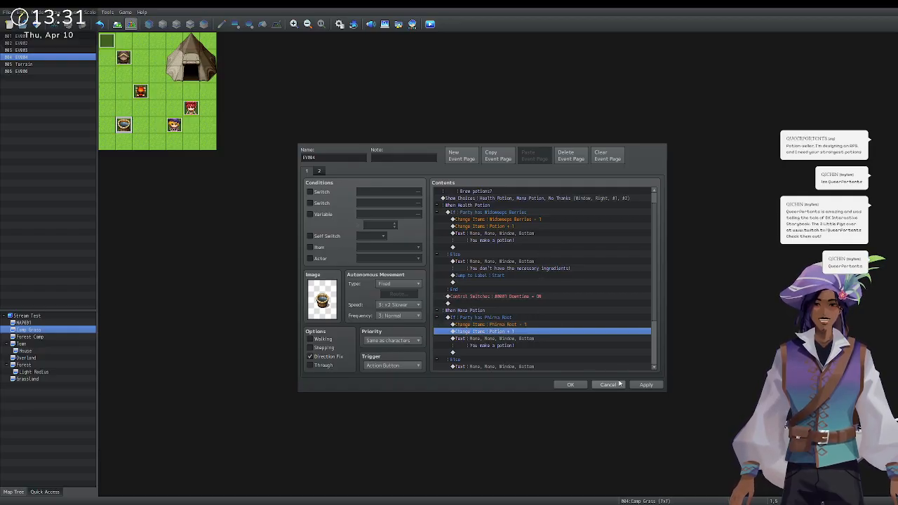
{"action": "left_click", "coordinate": [534, 332]}
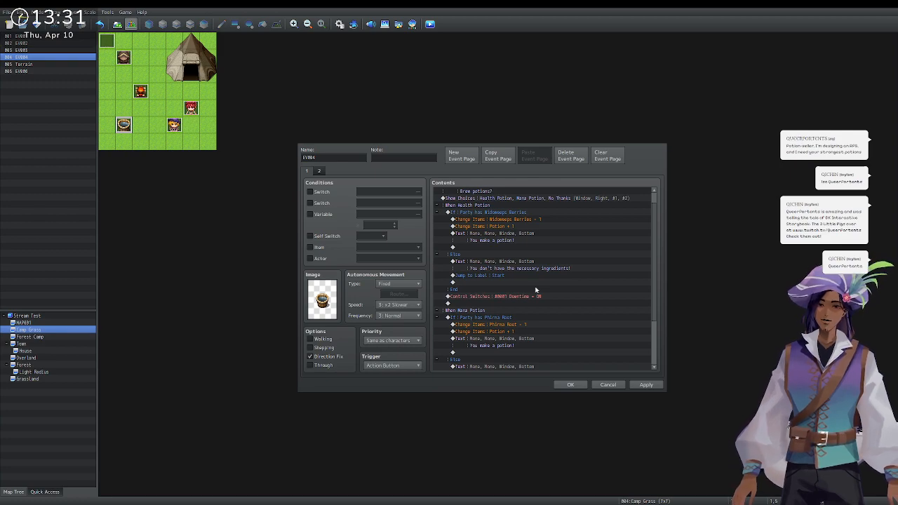
{"action": "left_click", "coordinate": [550, 319]}
{"action": "scroll", "coordinate": [545, 320], "scroll_direction": "down", "scroll_amount": 1}
{"action": "left_click", "coordinate": [516, 325]}
{"action": "scroll", "coordinate": [516, 329], "scroll_direction": "down", "scroll_amount": 1}
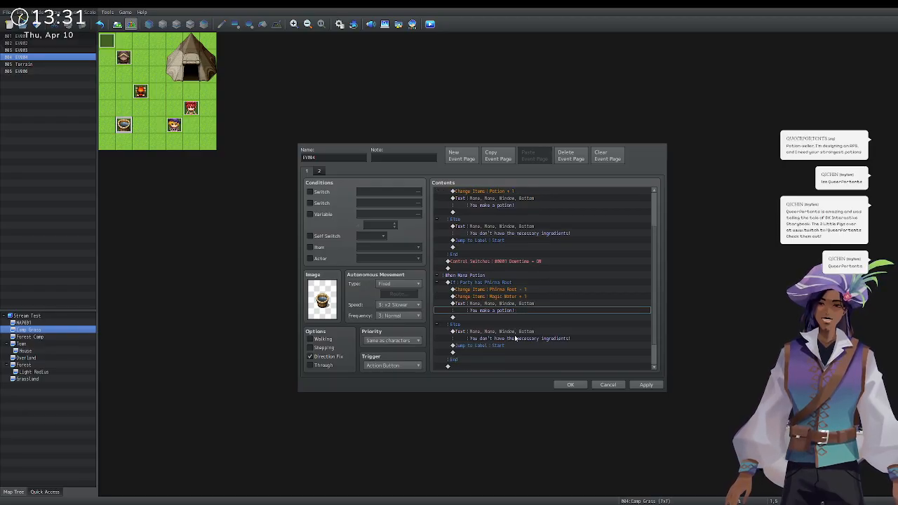
{"action": "scroll", "coordinate": [510, 302], "scroll_direction": "down", "scroll_amount": 2}
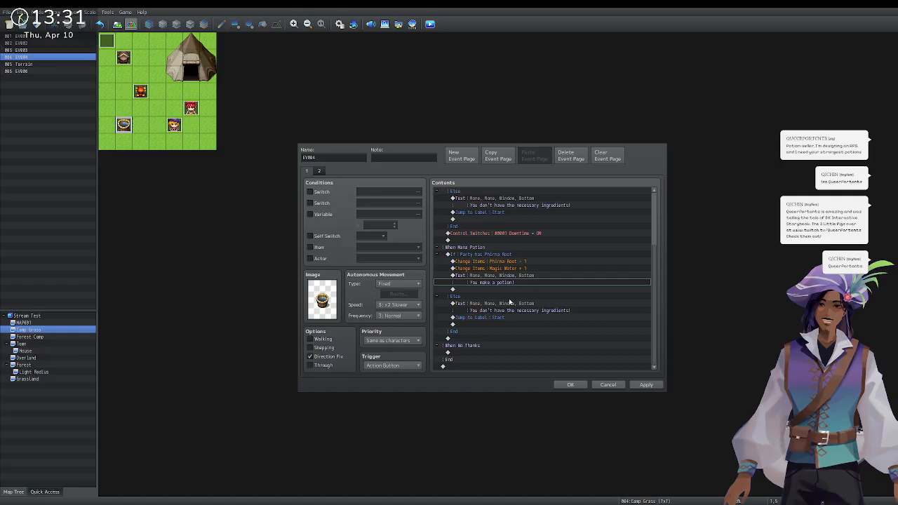
{"action": "left_click", "coordinate": [570, 385]}
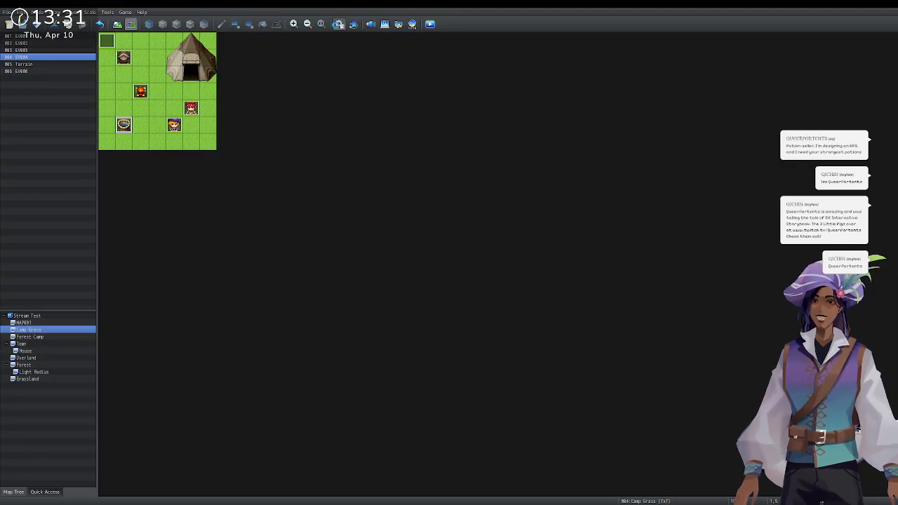
{"action": "left_click", "coordinate": [339, 24]}
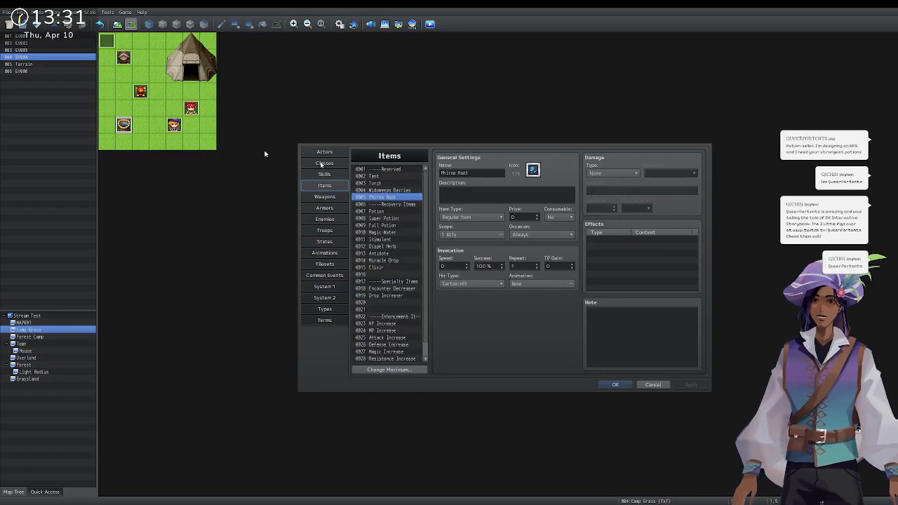
{"action": "left_click", "coordinate": [394, 233]}
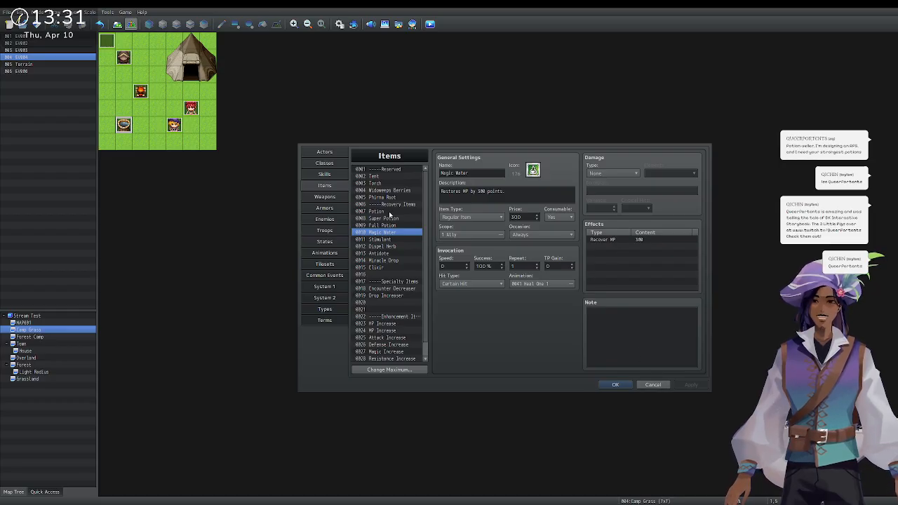
{"action": "left_click", "coordinate": [390, 211]}
{"action": "left_click", "coordinate": [652, 385]}
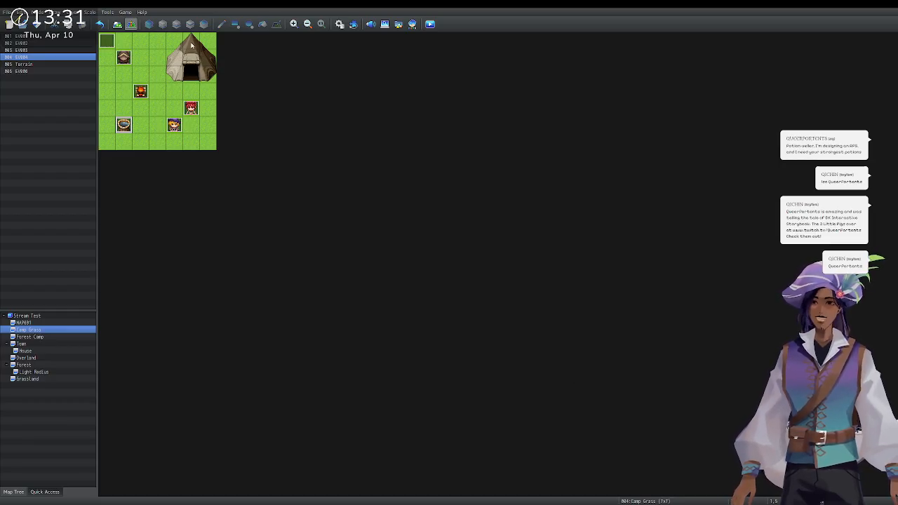
Draft a 'Hildemaps Berries' event with a green plant image, cancel it, and return to Map mode.
{"action": "double_click", "coordinate": [106, 74]}
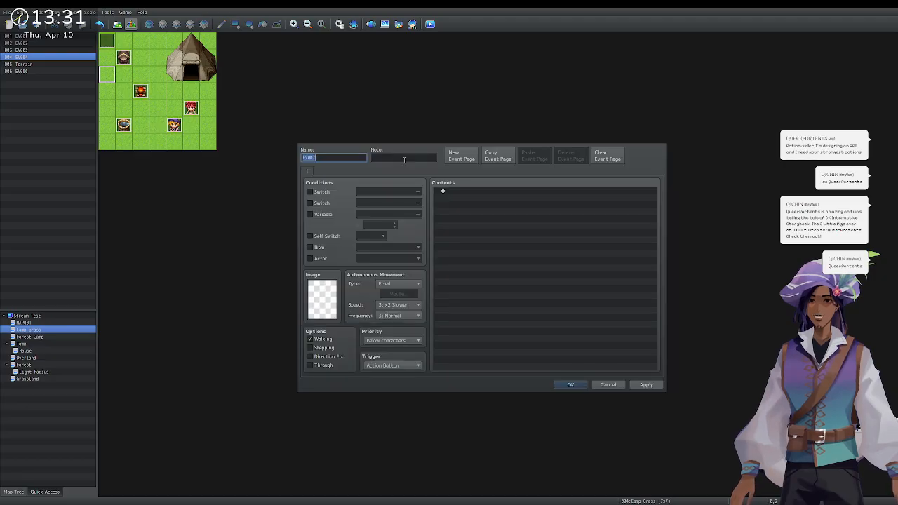
{"action": "type", "text": "Hild"}
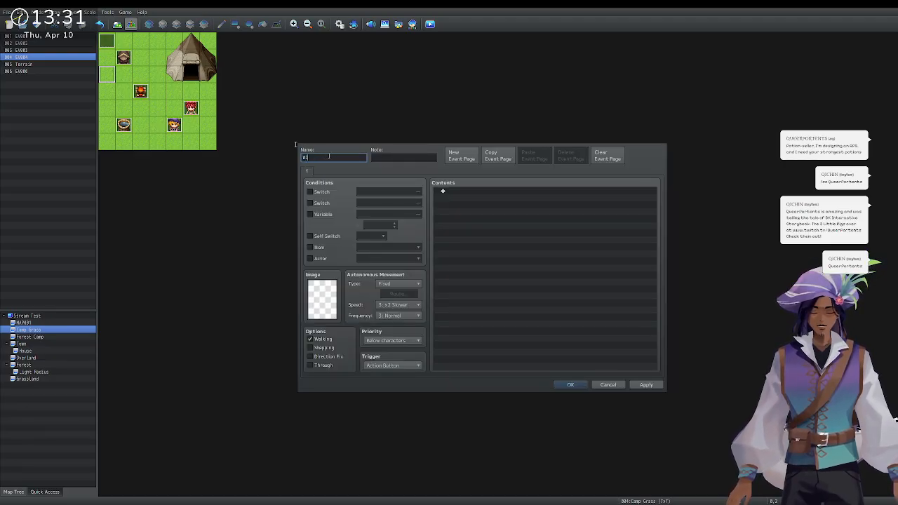
{"action": "type", "text": "emaps Berries"}
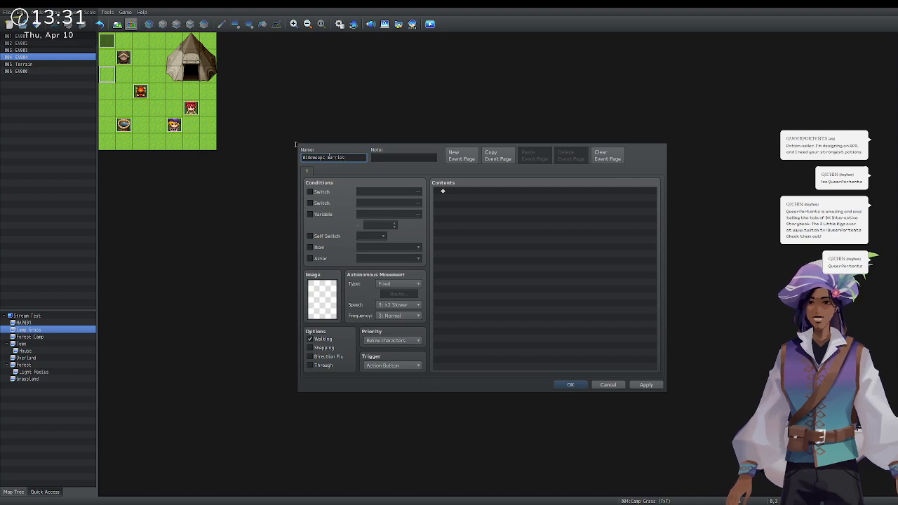
{"action": "double_click", "coordinate": [332, 290]}
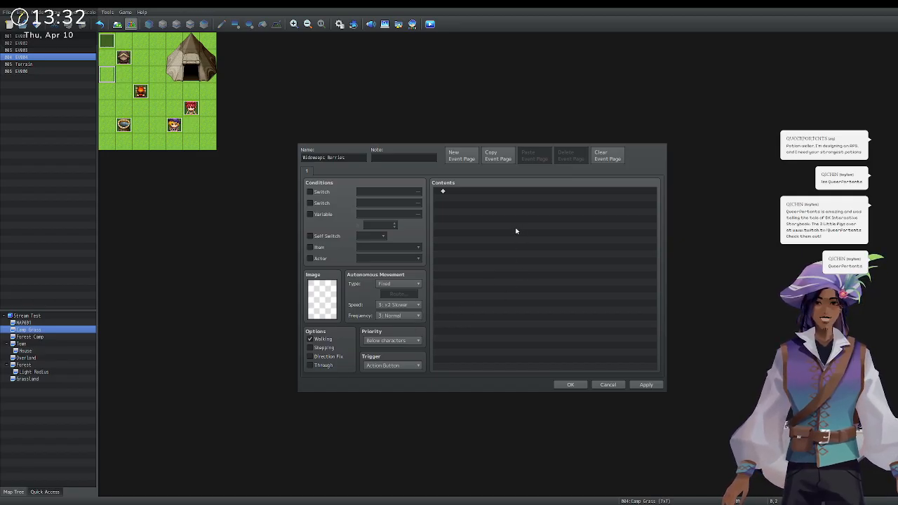
{"action": "left_click", "coordinate": [546, 343]}
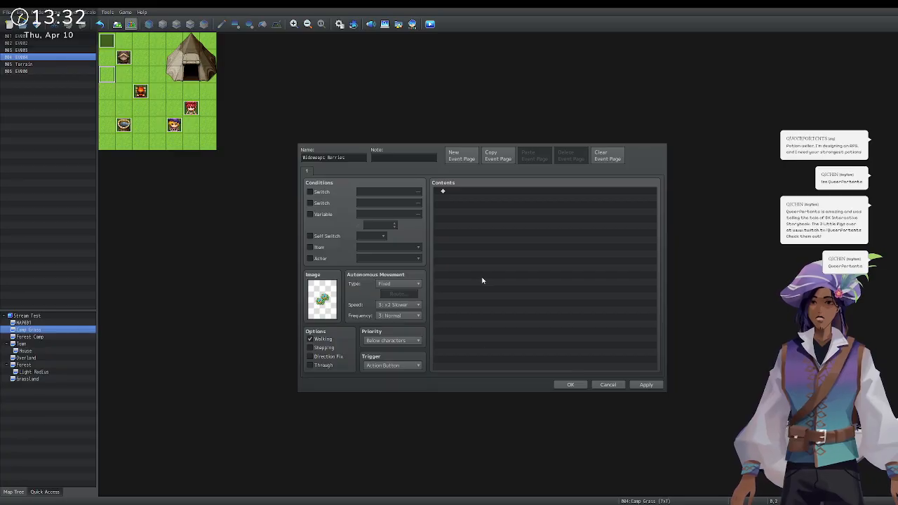
{"action": "key", "text": "Escape"}
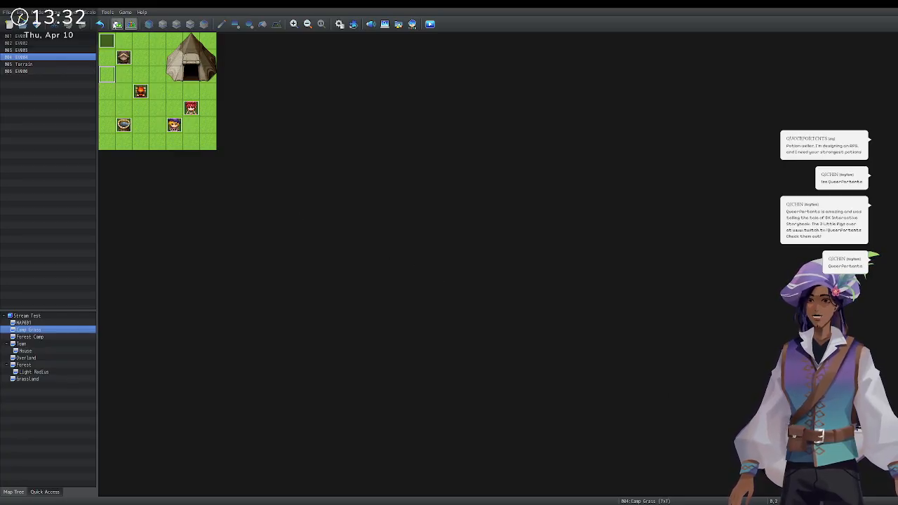
{"action": "left_click", "coordinate": [117, 24]}
Paint a tileset-B flower on the upper layer at the left-column grass tile and create event EV007 there.
{"action": "left_click", "coordinate": [176, 24]}
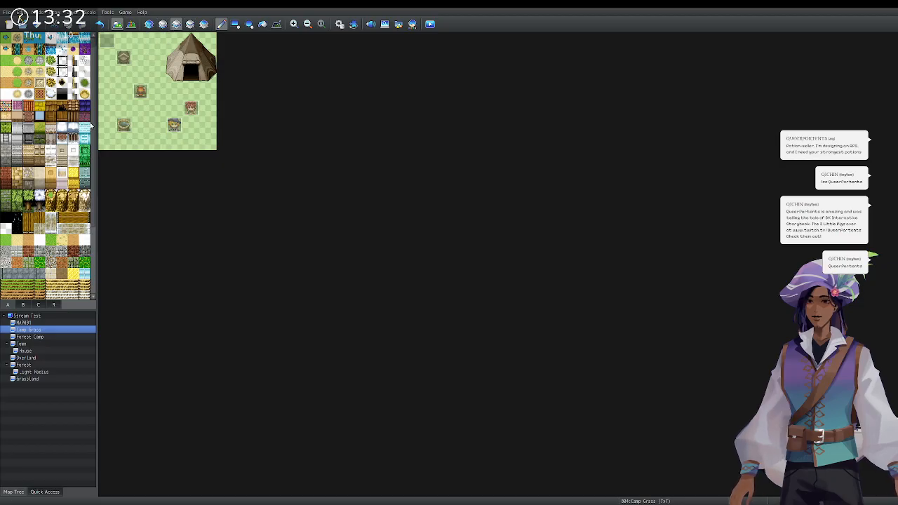
{"action": "scroll", "coordinate": [44, 274], "scroll_direction": "down", "scroll_amount": 5}
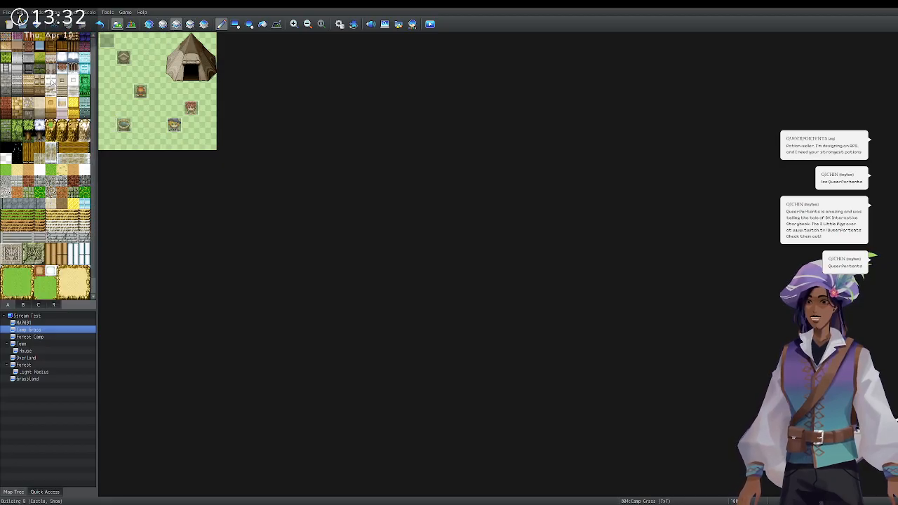
{"action": "left_click", "coordinate": [25, 306]}
{"action": "scroll", "coordinate": [36, 204], "scroll_direction": "down", "scroll_amount": 1}
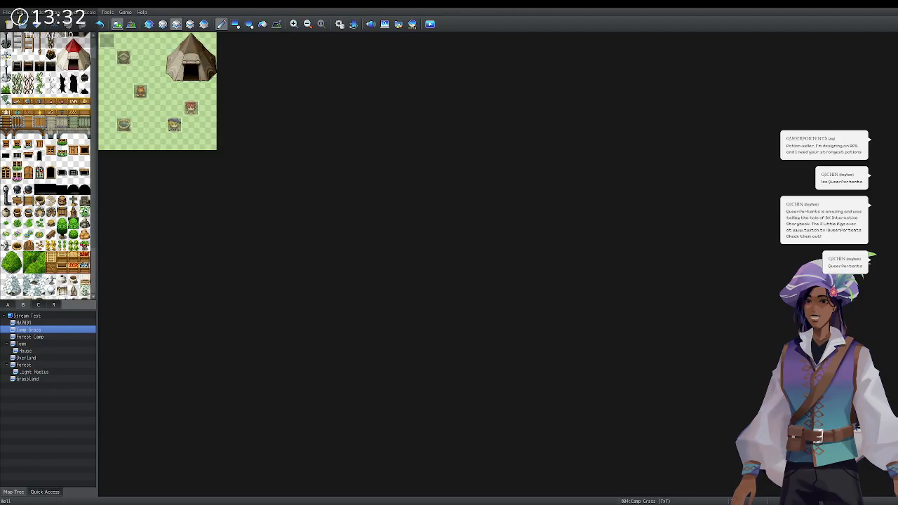
{"action": "left_click", "coordinate": [20, 235]}
{"action": "left_click", "coordinate": [108, 77]}
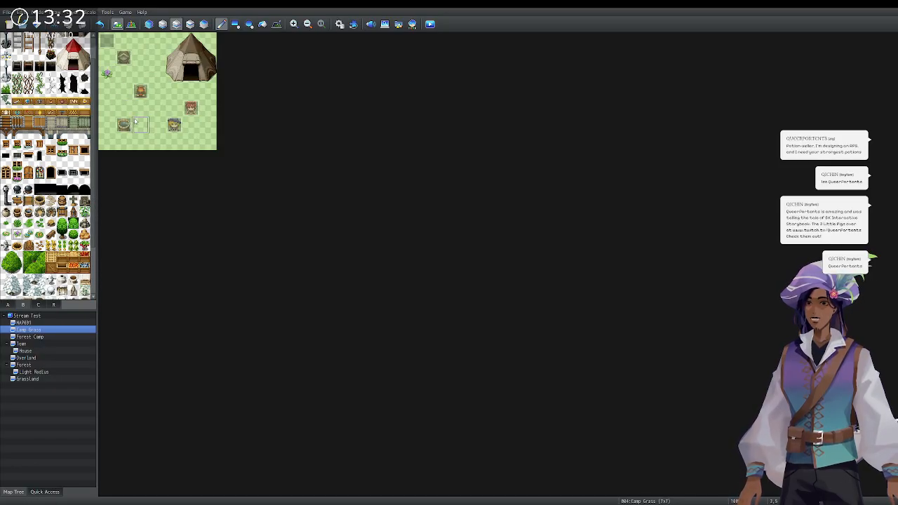
{"action": "left_click", "coordinate": [132, 24]}
{"action": "double_click", "coordinate": [113, 79]}
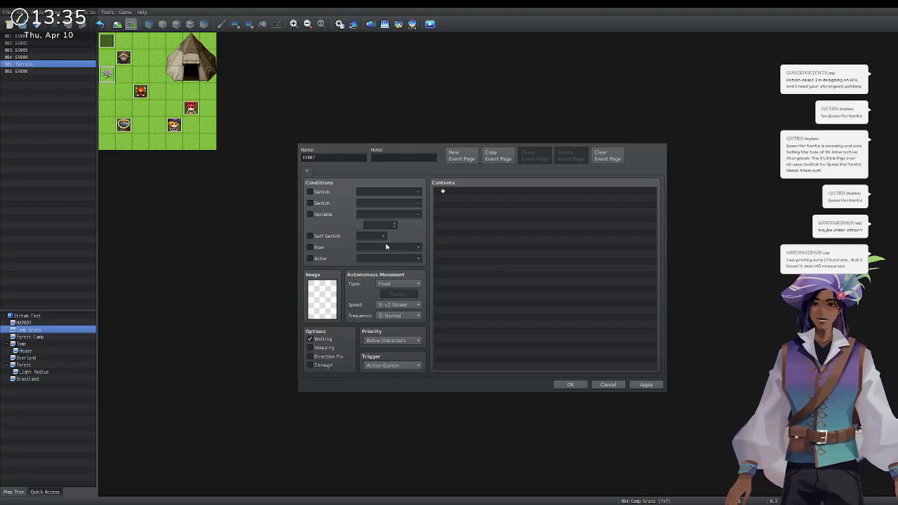
Save EV007 with Same as characters priority and Stepping instead of Walking, then paste a character event mid-map.
{"action": "left_click", "coordinate": [552, 337]}
{"action": "left_click", "coordinate": [318, 340]}
{"action": "left_click", "coordinate": [323, 348]}
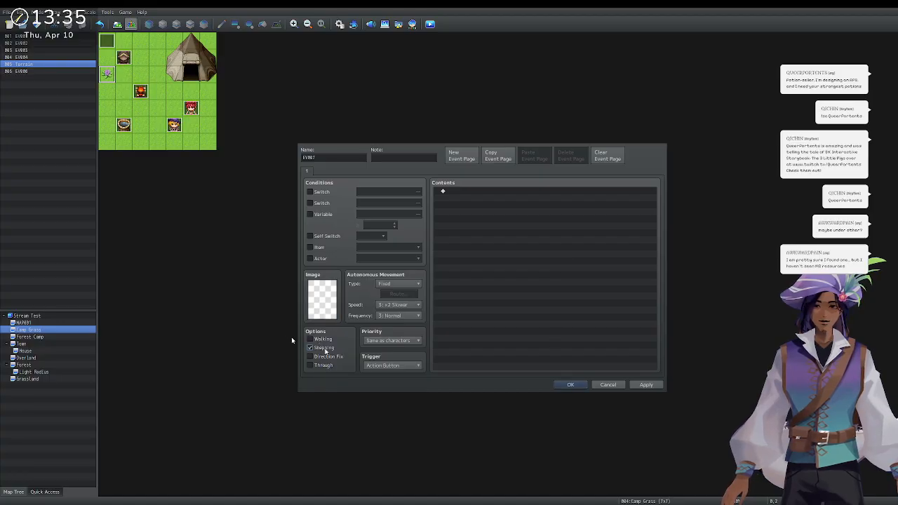
{"action": "left_click", "coordinate": [572, 384]}
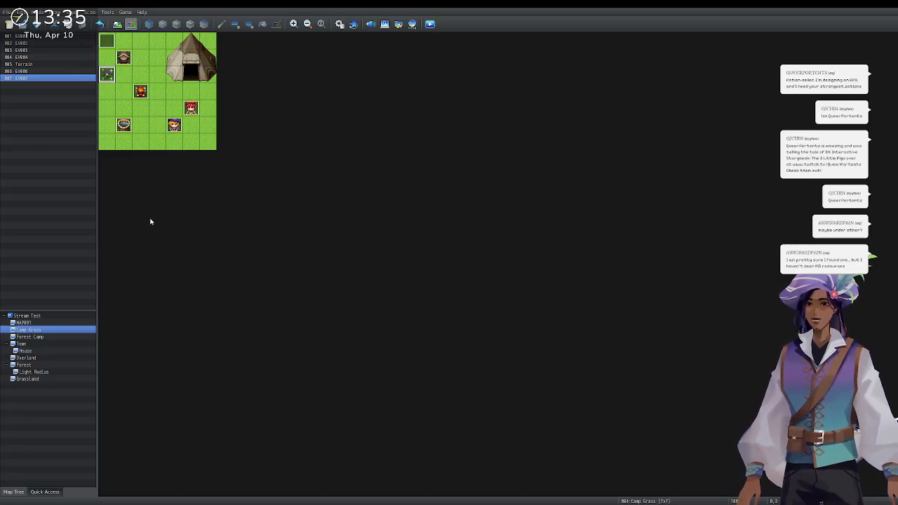
{"action": "left_click", "coordinate": [156, 113]}
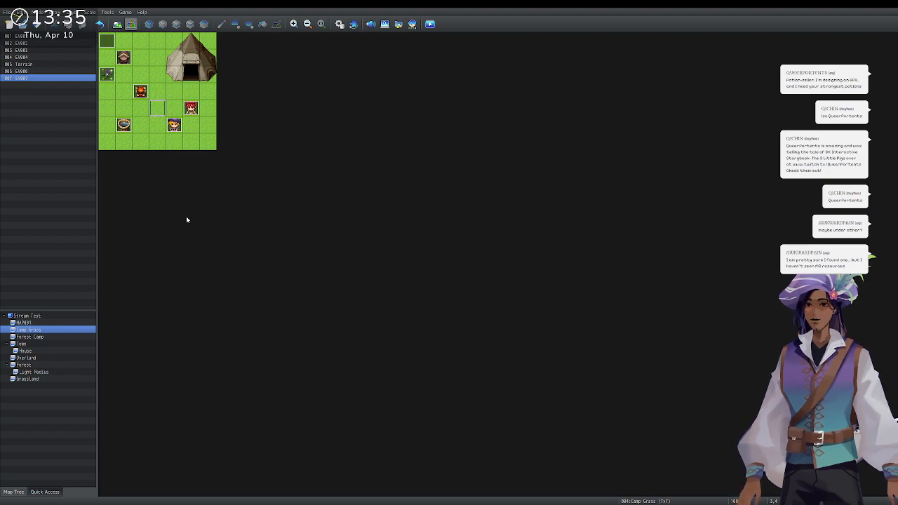
{"action": "key", "text": "ctrl+v"}
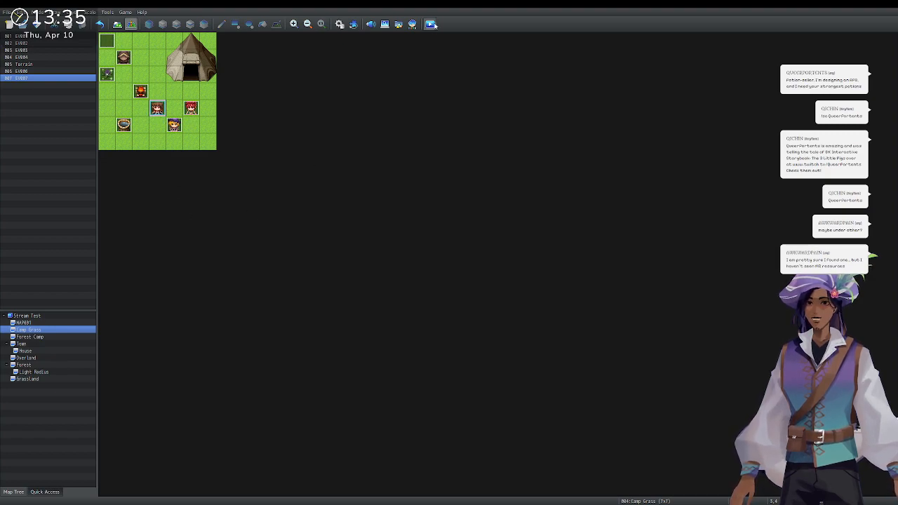
Save and playtest Camp Grass with a New Game, then close the game window.
{"action": "key", "text": "ctrl+r"}
{"action": "left_click", "coordinate": [339, 169]}
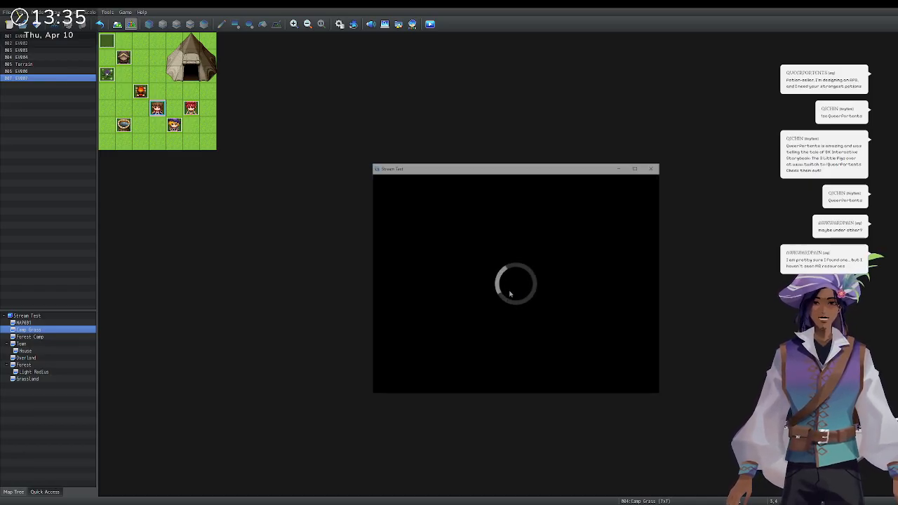
{"action": "key", "text": "Return"}
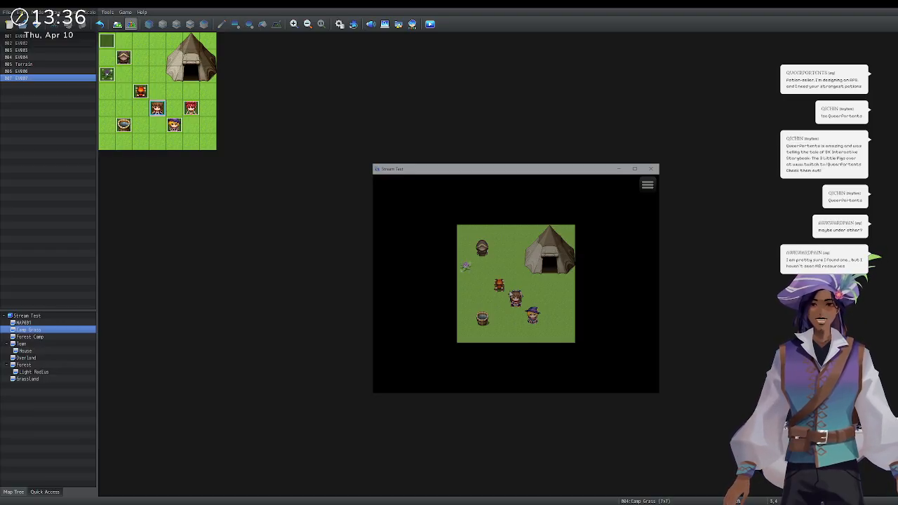
{"action": "left_click", "coordinate": [652, 169]}
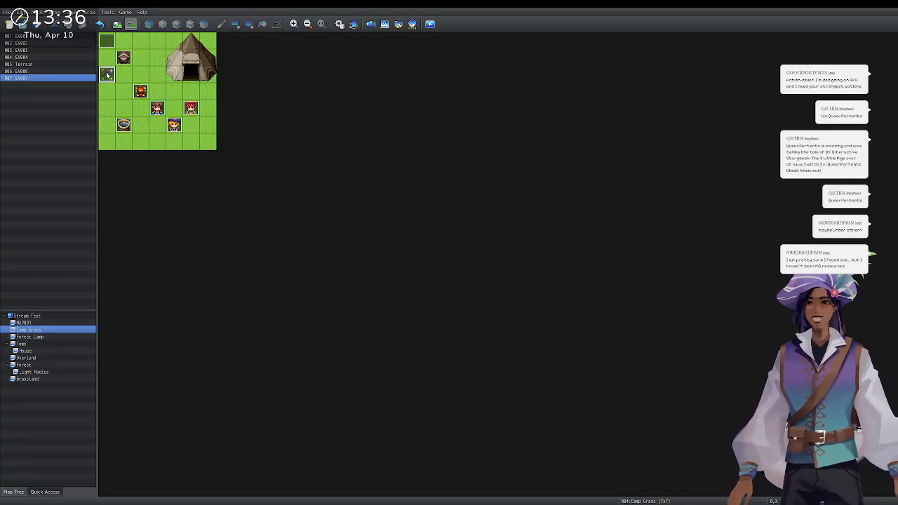
Turn on Direction Fix for the flower event EV007 and save it.
{"action": "double_click", "coordinate": [107, 74]}
{"action": "double_click", "coordinate": [324, 300]}
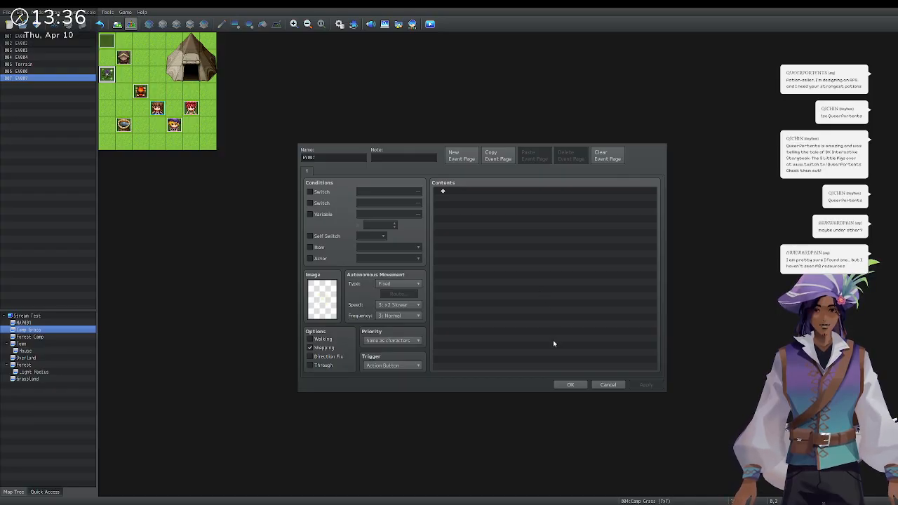
{"action": "left_click", "coordinate": [310, 356]}
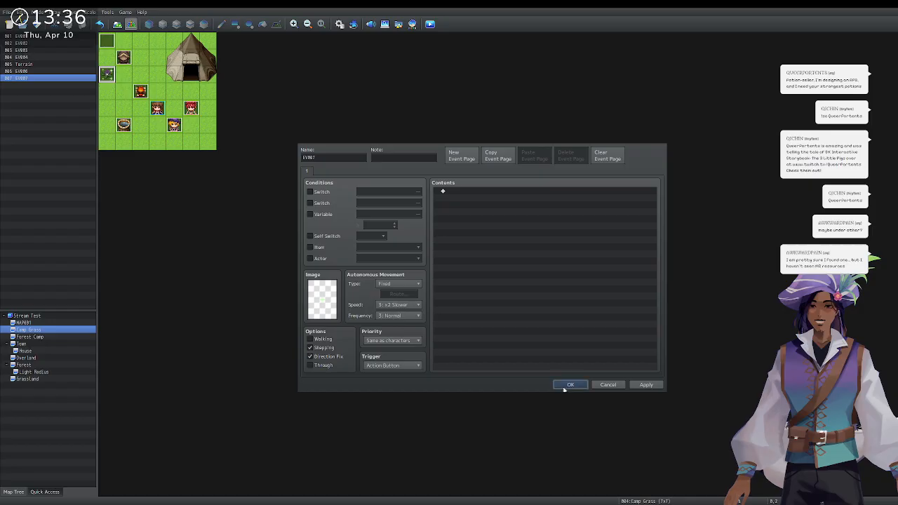
{"action": "left_click", "coordinate": [569, 384]}
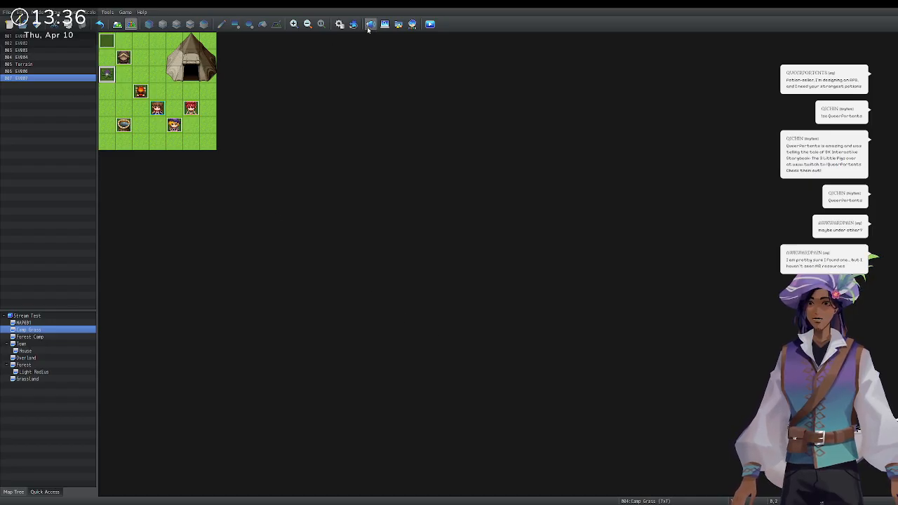
Save and run another playtest from New Game to check the flower event, then close it.
{"action": "left_click", "coordinate": [430, 25]}
{"action": "left_click", "coordinate": [332, 174]}
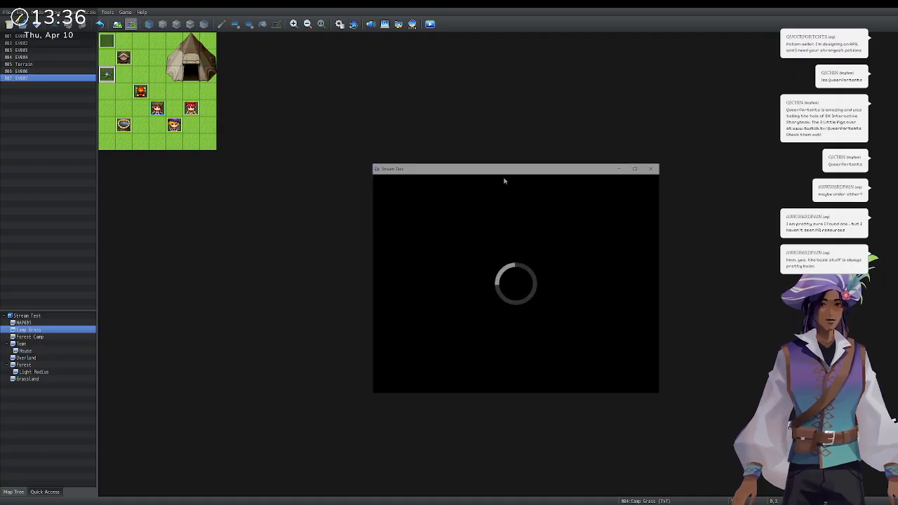
{"action": "key", "text": "Up"}
{"action": "key", "text": "Return"}
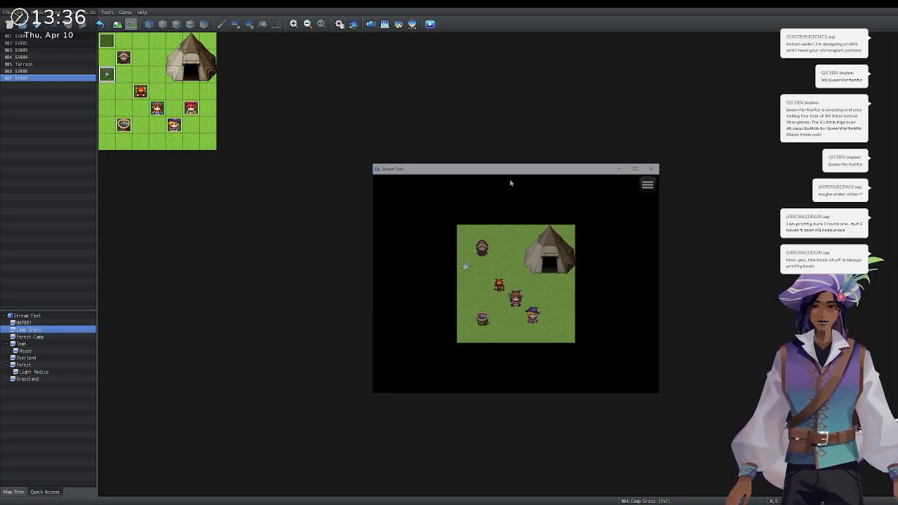
{"action": "left_click", "coordinate": [654, 168]}
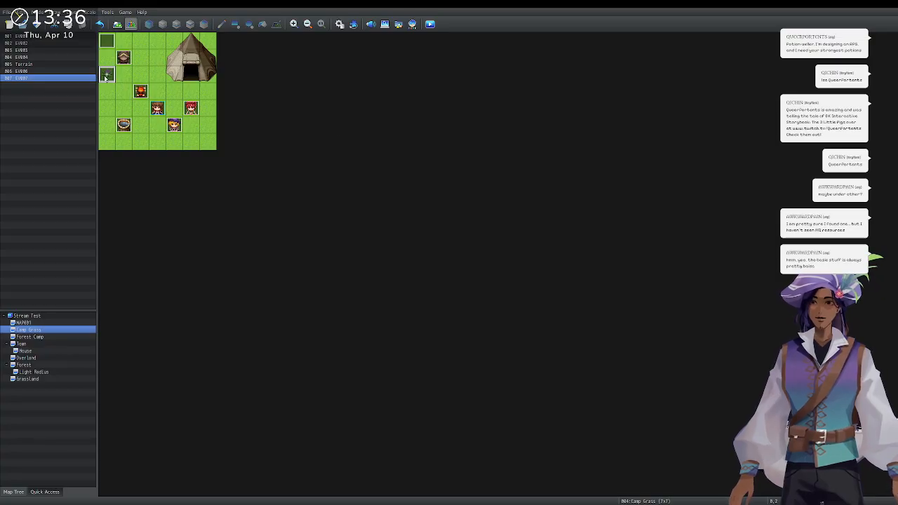
Reopen EV007's editor and its character image picker, showing the Damage3 sheet.
{"action": "double_click", "coordinate": [116, 98]}
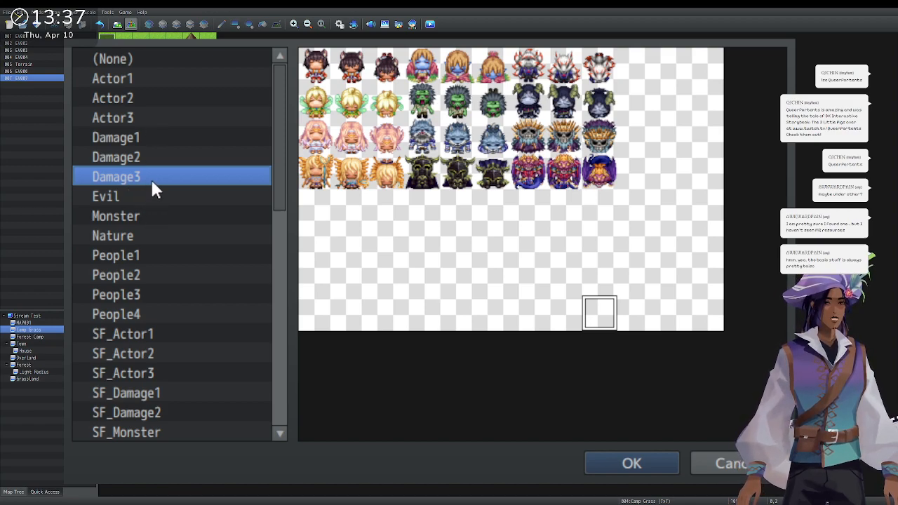
Preview the Evil and !Flame sheets, trying several flame cells and a green sparkle.
{"action": "left_click", "coordinate": [153, 198]}
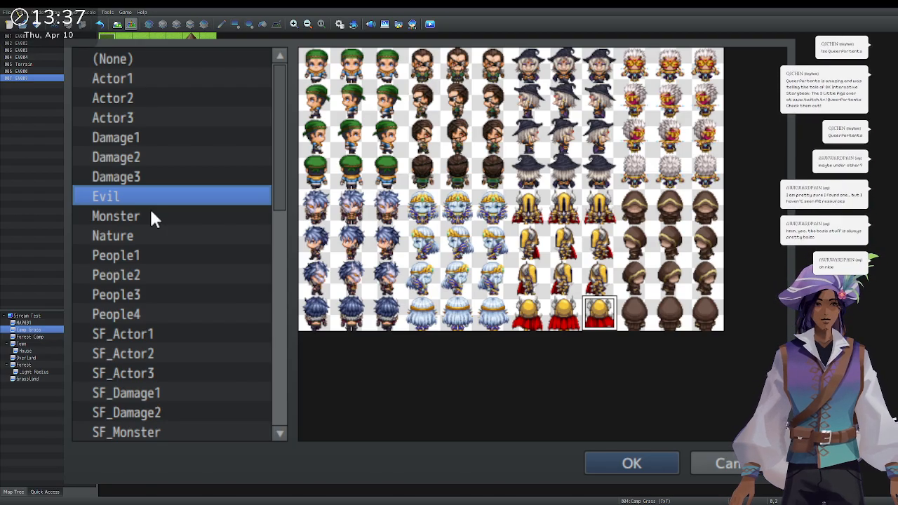
{"action": "scroll", "coordinate": [151, 214], "scroll_direction": "down", "scroll_amount": 4}
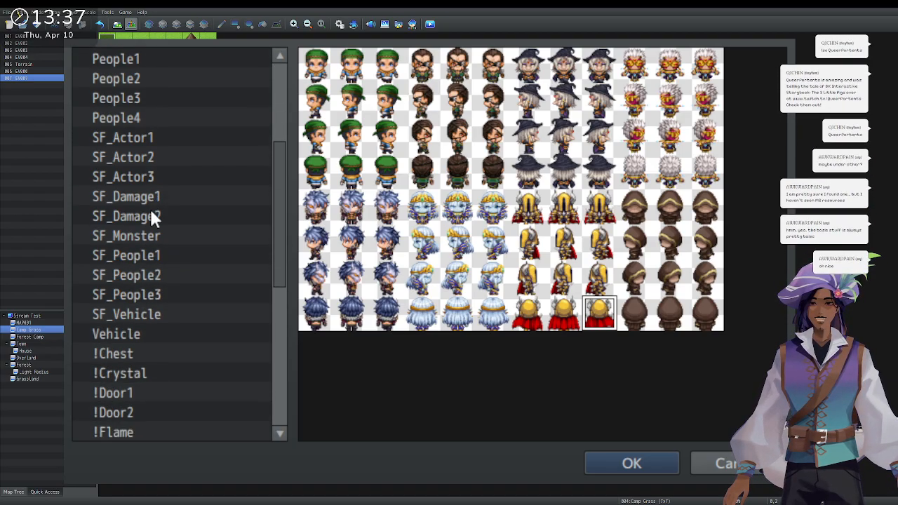
{"action": "scroll", "coordinate": [158, 315], "scroll_direction": "down", "scroll_amount": 2}
{"action": "left_click", "coordinate": [160, 355]}
{"action": "scroll", "coordinate": [160, 357], "scroll_direction": "down", "scroll_amount": 1}
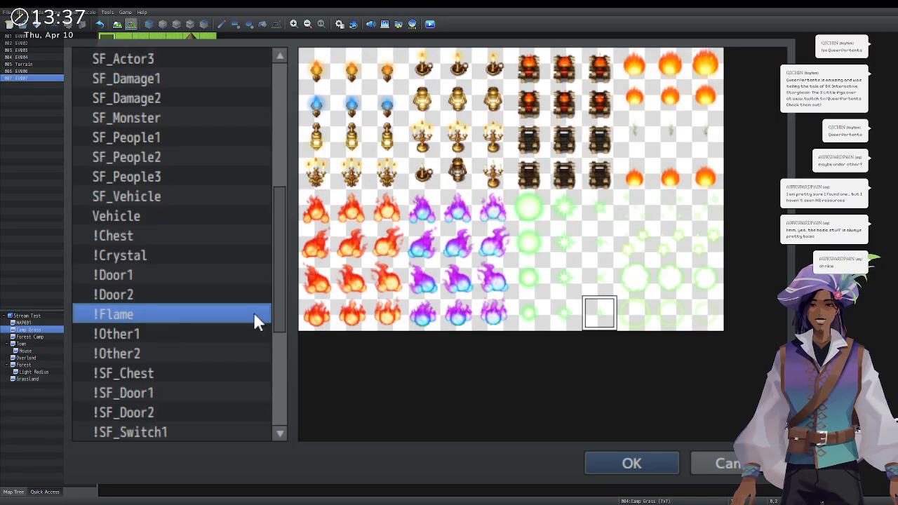
{"action": "left_click", "coordinate": [680, 221]}
{"action": "left_click", "coordinate": [702, 215]}
{"action": "left_click", "coordinate": [673, 215]}
{"action": "left_click", "coordinate": [642, 214]}
{"action": "left_click", "coordinate": [676, 216]}
{"action": "left_click", "coordinate": [697, 214]}
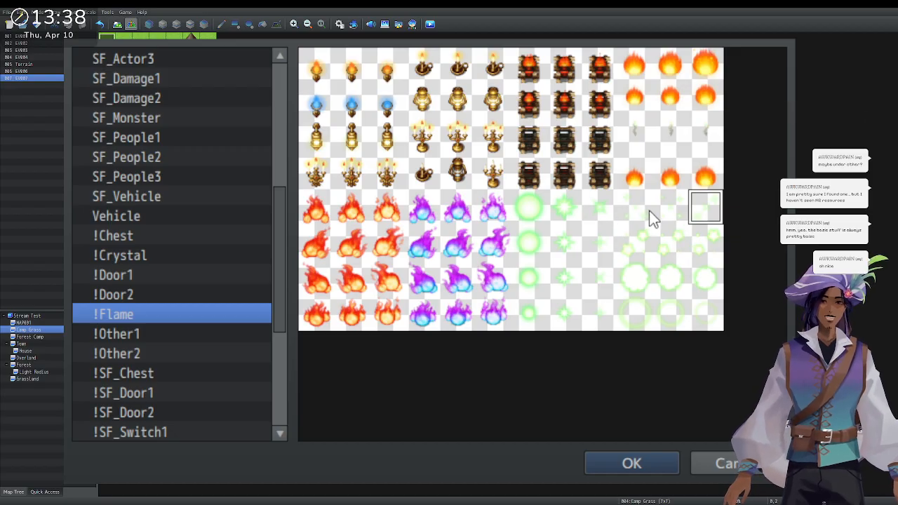
{"action": "left_click", "coordinate": [669, 220]}
{"action": "left_click", "coordinate": [596, 316]}
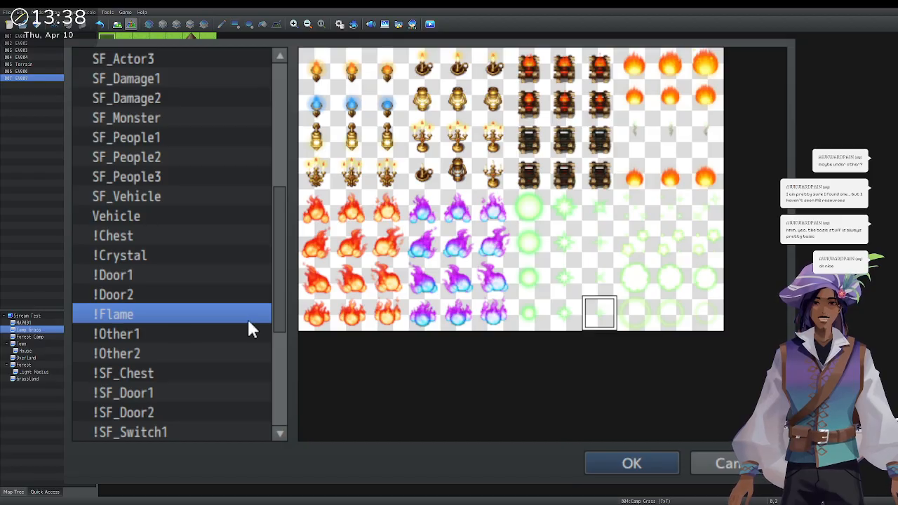
Compare the !Other1, !Other2, !Flame, !Door2 and !Door1 object sheets.
{"action": "left_click", "coordinate": [163, 335]}
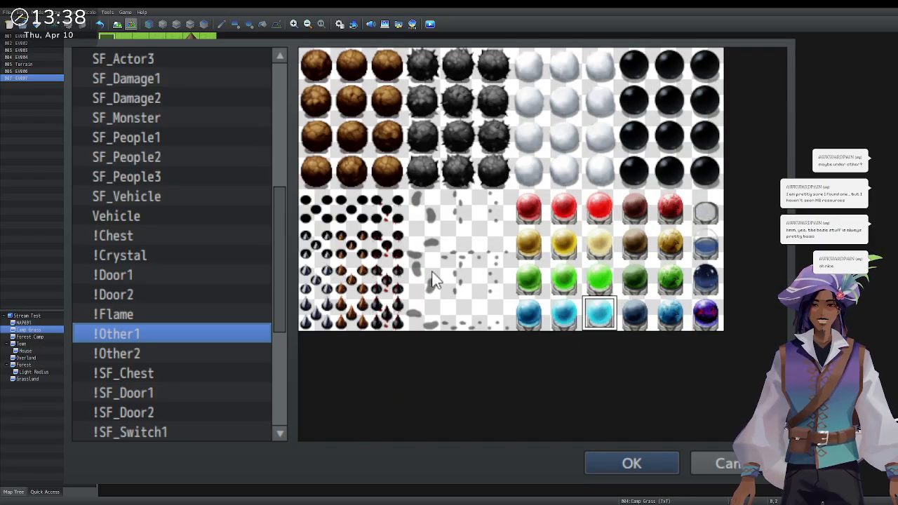
{"action": "left_click", "coordinate": [193, 353]}
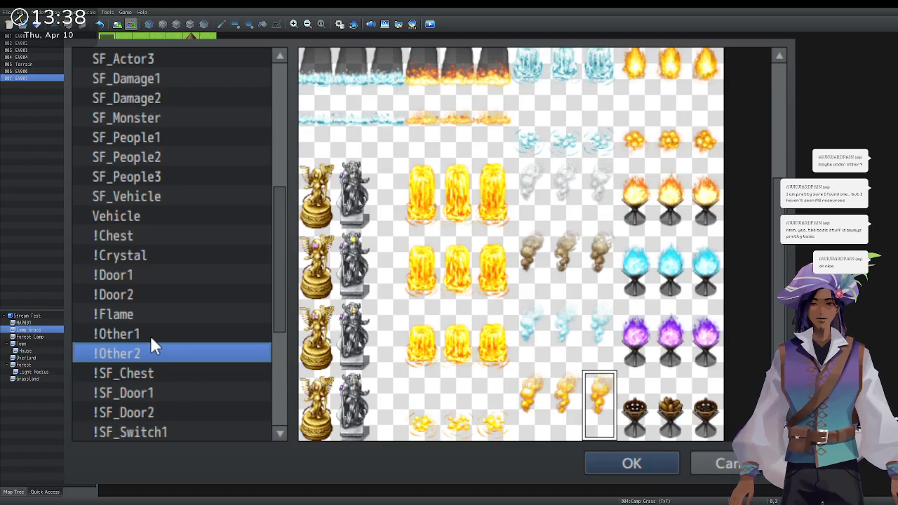
{"action": "left_click", "coordinate": [125, 320]}
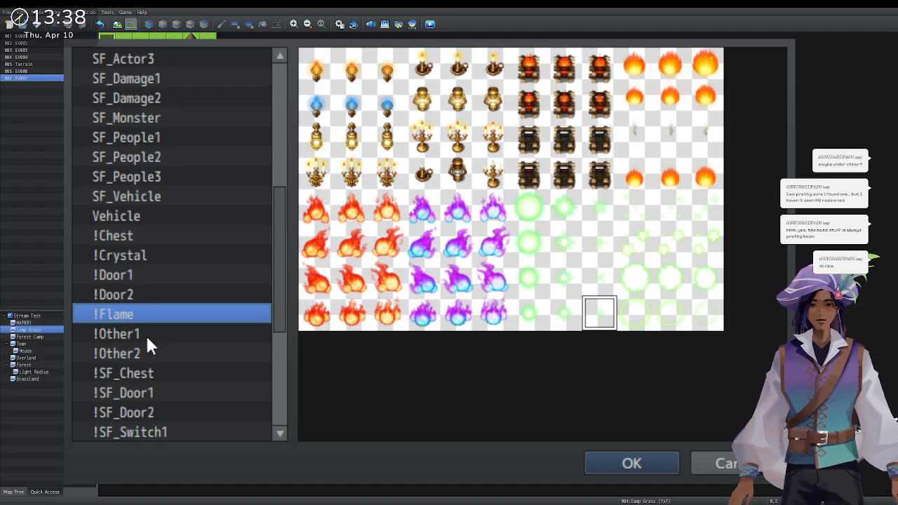
{"action": "left_click", "coordinate": [155, 293]}
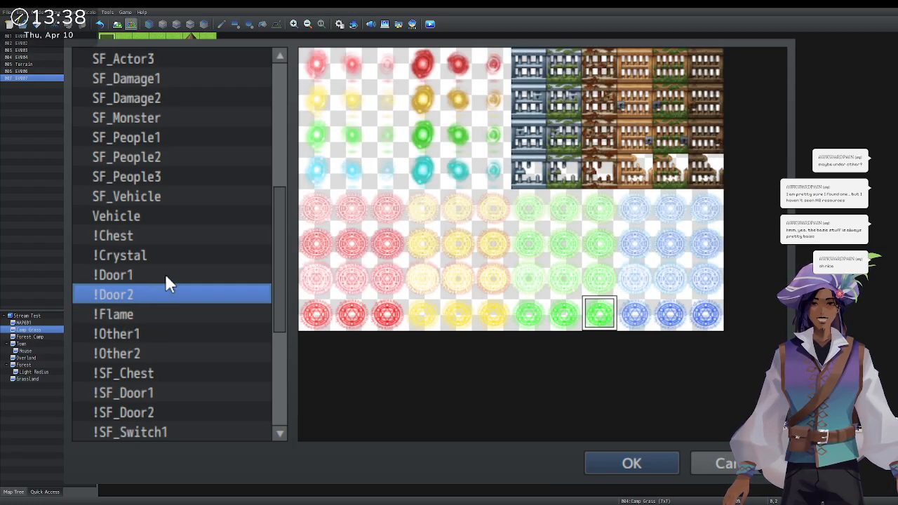
{"action": "left_click", "coordinate": [166, 275]}
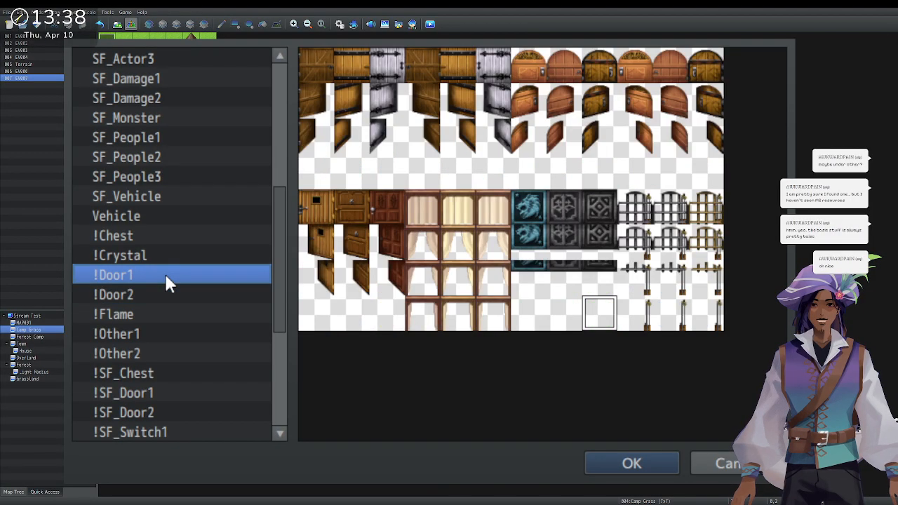
{"action": "left_click", "coordinate": [180, 294]}
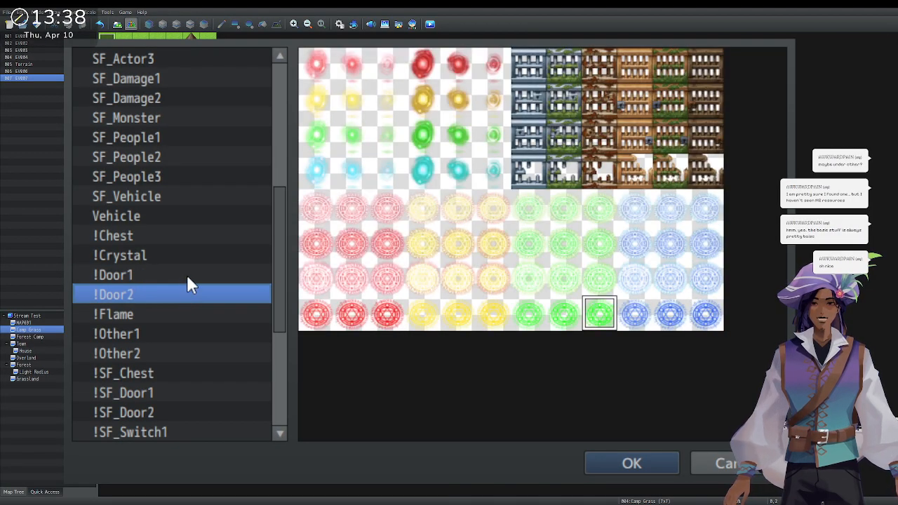
{"action": "left_click", "coordinate": [191, 271]}
Preview the !Crystal, !Chest, Vehicle, SF_Vehicle, SF_People2, SF_People1 and SF_Monster sheets.
{"action": "left_click", "coordinate": [193, 256]}
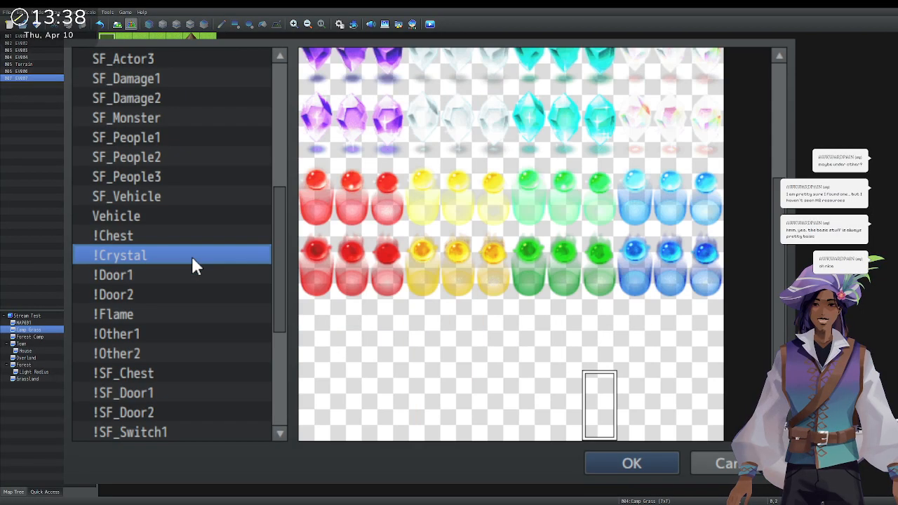
{"action": "scroll", "coordinate": [653, 277], "scroll_direction": "up", "scroll_amount": 5}
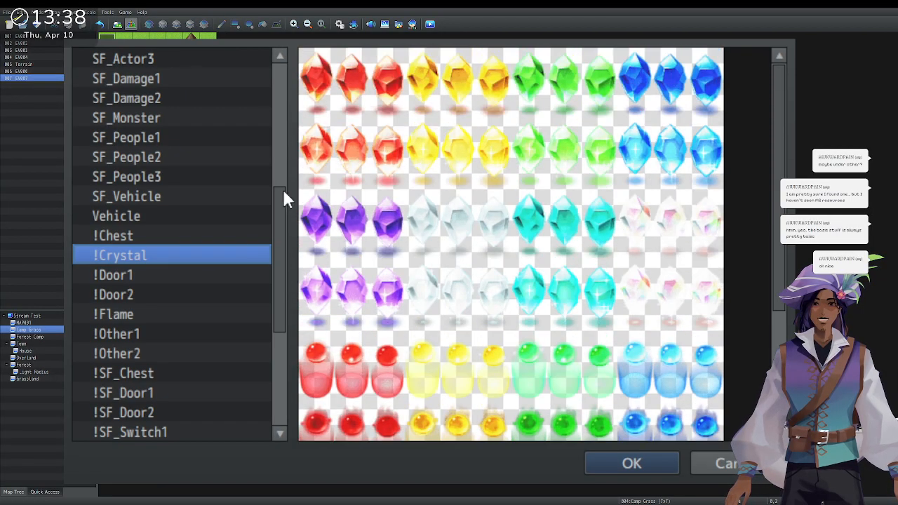
{"action": "left_click", "coordinate": [203, 236]}
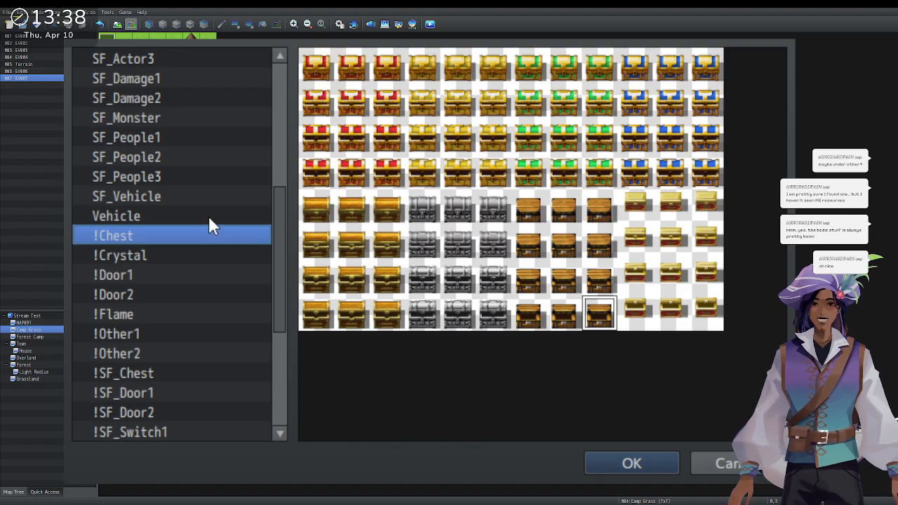
{"action": "left_click", "coordinate": [208, 216]}
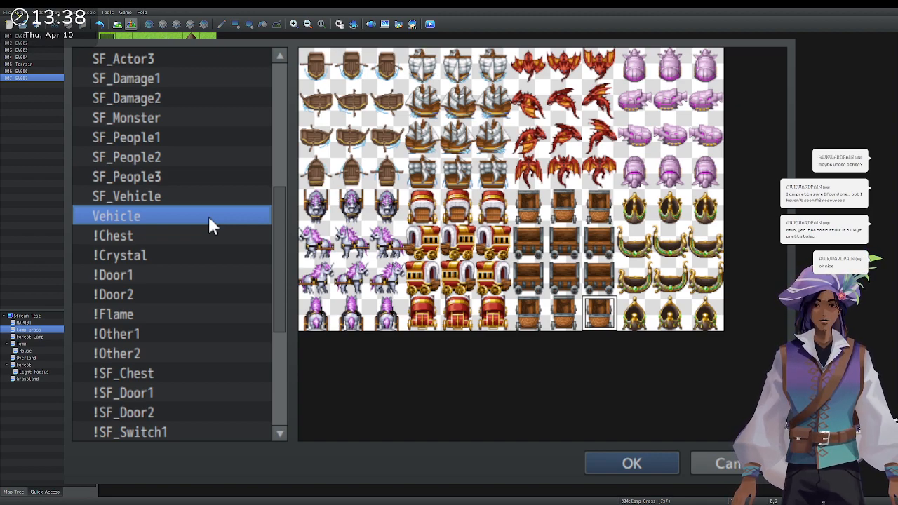
{"action": "left_click", "coordinate": [212, 199]}
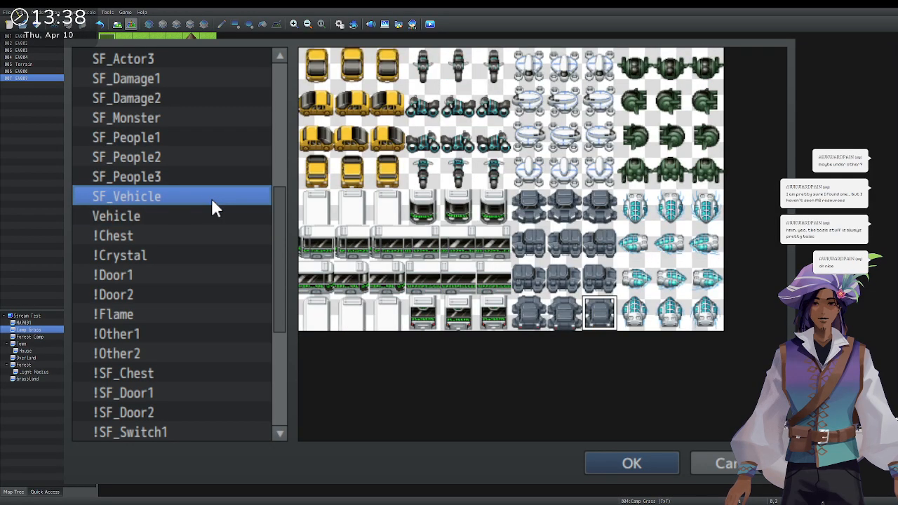
{"action": "left_click", "coordinate": [212, 159]}
{"action": "left_click", "coordinate": [214, 135]}
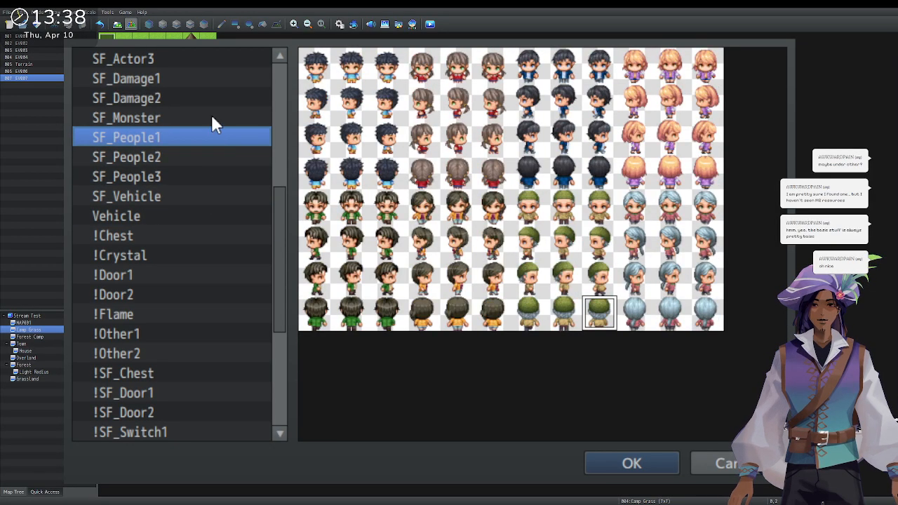
{"action": "left_click", "coordinate": [212, 117]}
Continue up through People4-2, Nature, Monster, Evil, Damage3 and Damage1 to Actor3.
{"action": "scroll", "coordinate": [211, 115], "scroll_direction": "up", "scroll_amount": 1}
{"action": "scroll", "coordinate": [210, 112], "scroll_direction": "up", "scroll_amount": 3}
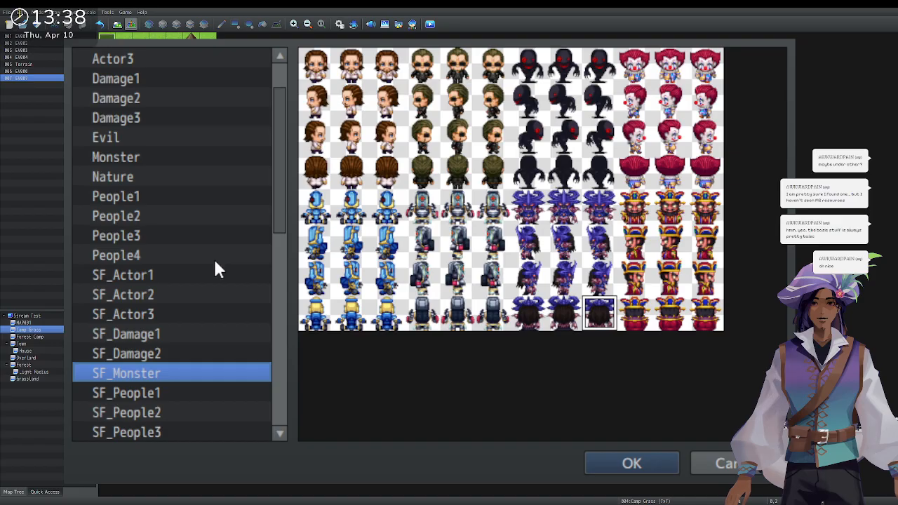
{"action": "left_click", "coordinate": [214, 257]}
{"action": "left_click", "coordinate": [223, 236]}
{"action": "left_click", "coordinate": [226, 216]}
{"action": "left_click", "coordinate": [227, 177]}
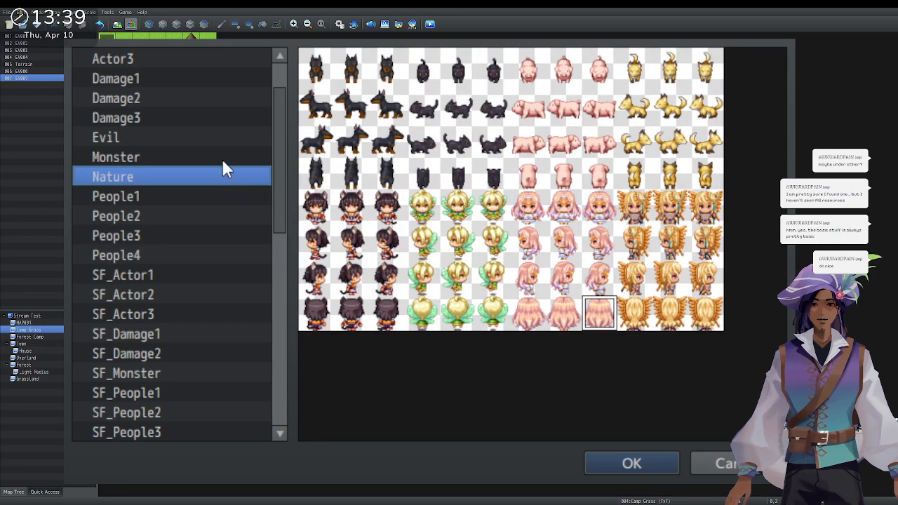
{"action": "left_click", "coordinate": [223, 157]}
{"action": "left_click", "coordinate": [219, 138]}
{"action": "left_click", "coordinate": [216, 118]}
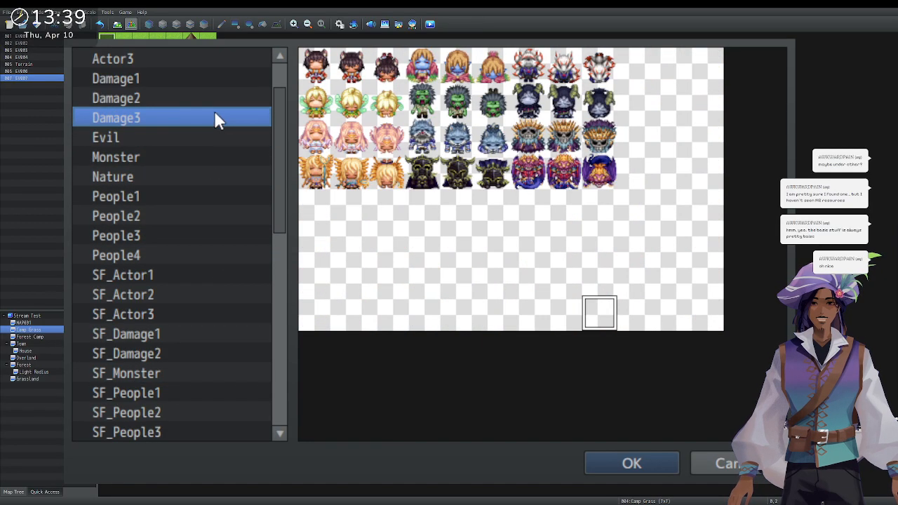
{"action": "left_click", "coordinate": [209, 78]}
{"action": "left_click", "coordinate": [184, 68]}
{"action": "scroll", "coordinate": [183, 72], "scroll_direction": "up", "scroll_amount": 1}
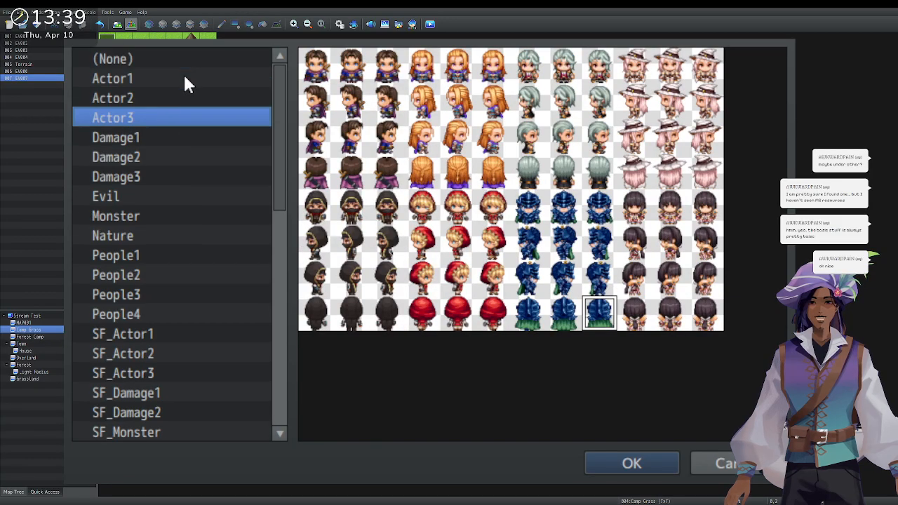
Clear the graphic, then preview the !Switch1, !SF_Switch1, !SF_Door, !Switch2 and !Weapon sheets.
{"action": "left_click", "coordinate": [189, 65]}
{"action": "scroll", "coordinate": [194, 168], "scroll_direction": "down", "scroll_amount": 9}
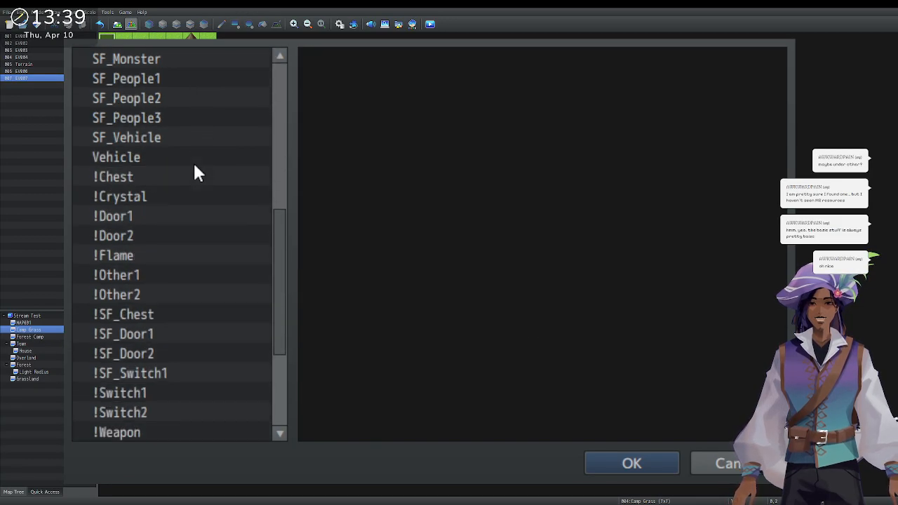
{"action": "left_click", "coordinate": [167, 223]}
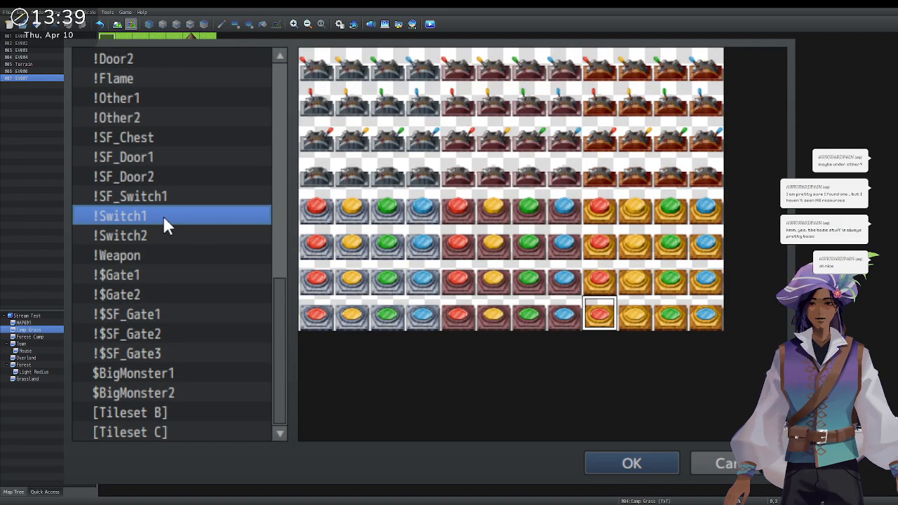
{"action": "left_click", "coordinate": [172, 195]}
{"action": "left_click", "coordinate": [176, 177]}
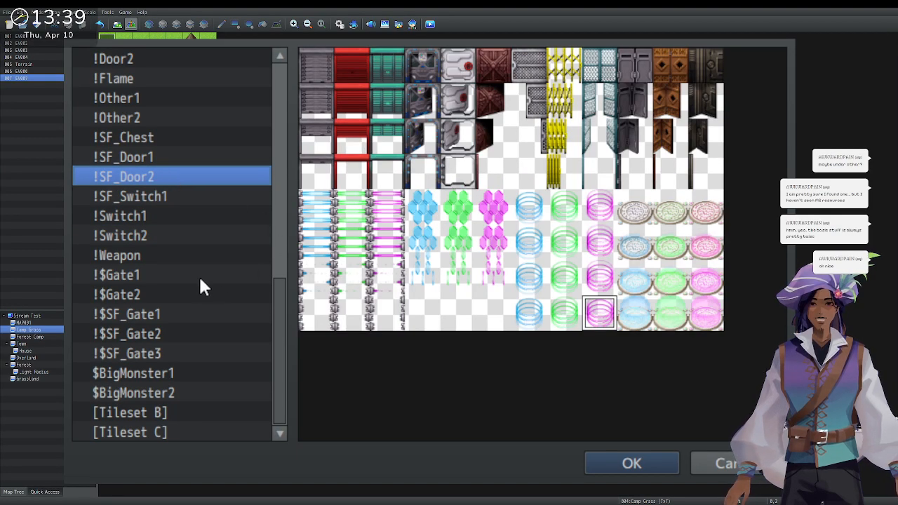
{"action": "left_click", "coordinate": [174, 157]}
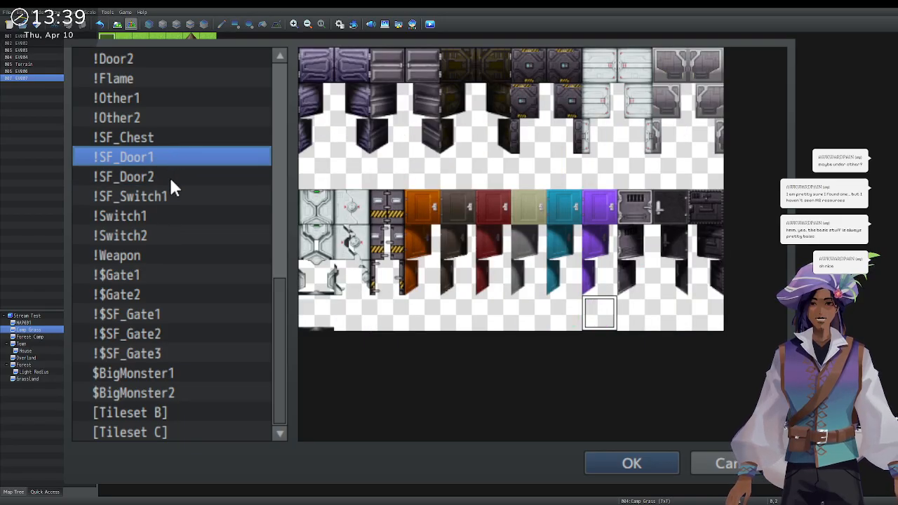
{"action": "left_click", "coordinate": [171, 181]}
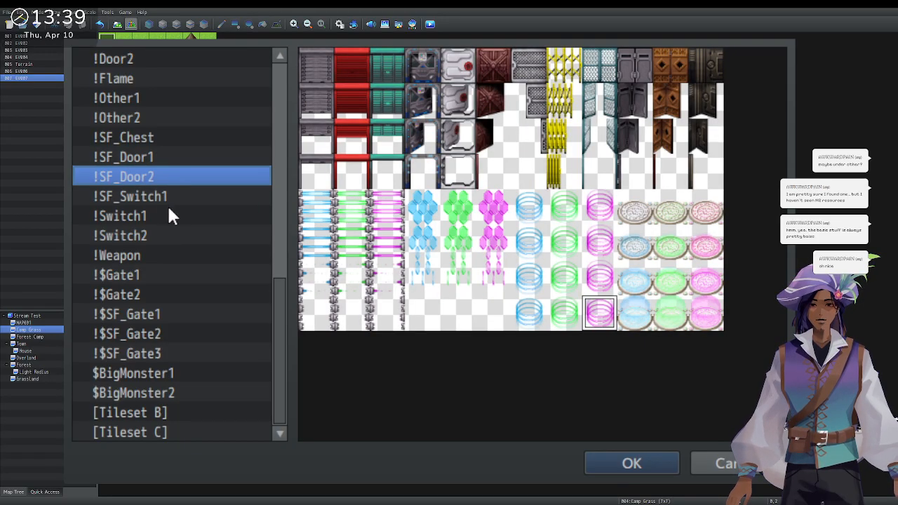
{"action": "left_click", "coordinate": [172, 198]}
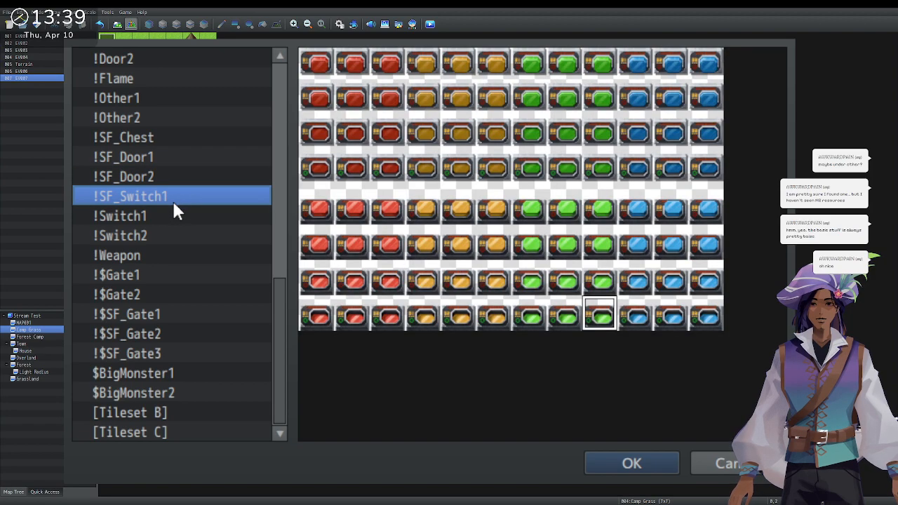
{"action": "left_click", "coordinate": [176, 216]}
{"action": "left_click", "coordinate": [170, 238]}
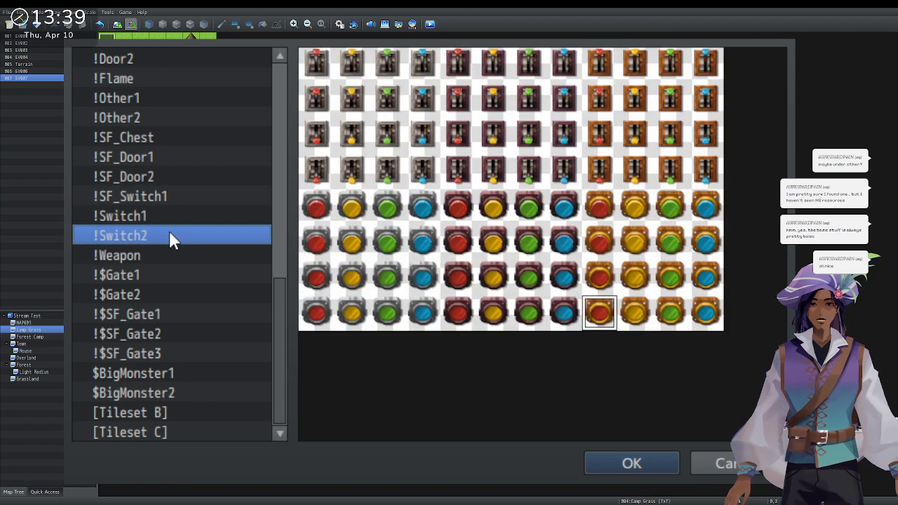
{"action": "left_click", "coordinate": [175, 256]}
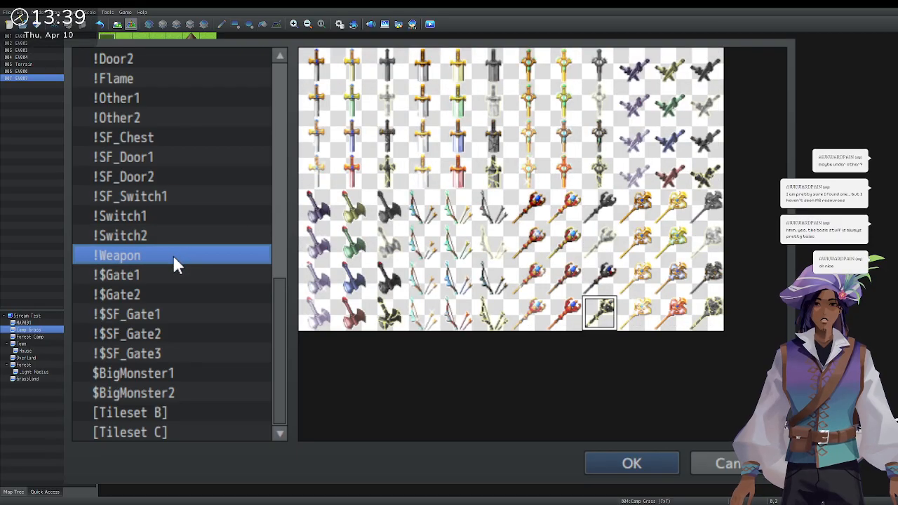
Preview the !$Gate, !$SF_Gate, $BigMonster sheets and Tileset B and C graphics.
{"action": "left_click", "coordinate": [198, 281]}
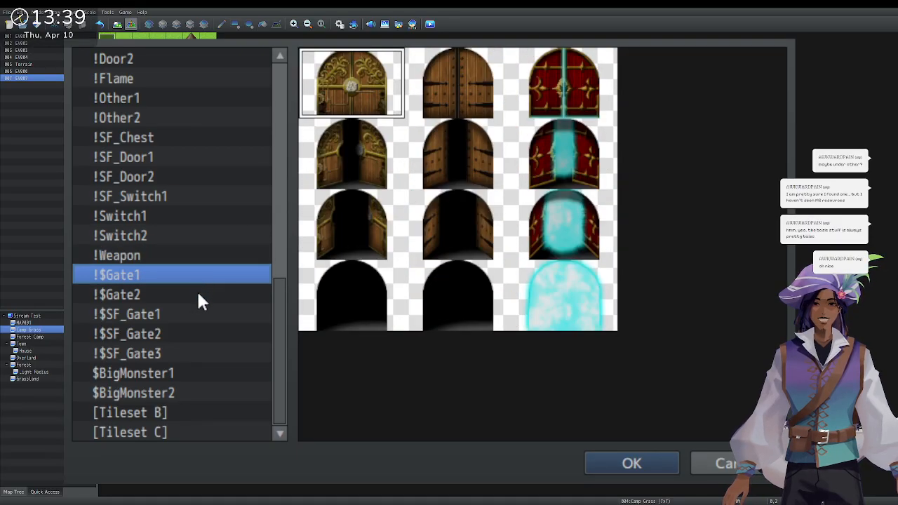
{"action": "left_click", "coordinate": [200, 297]}
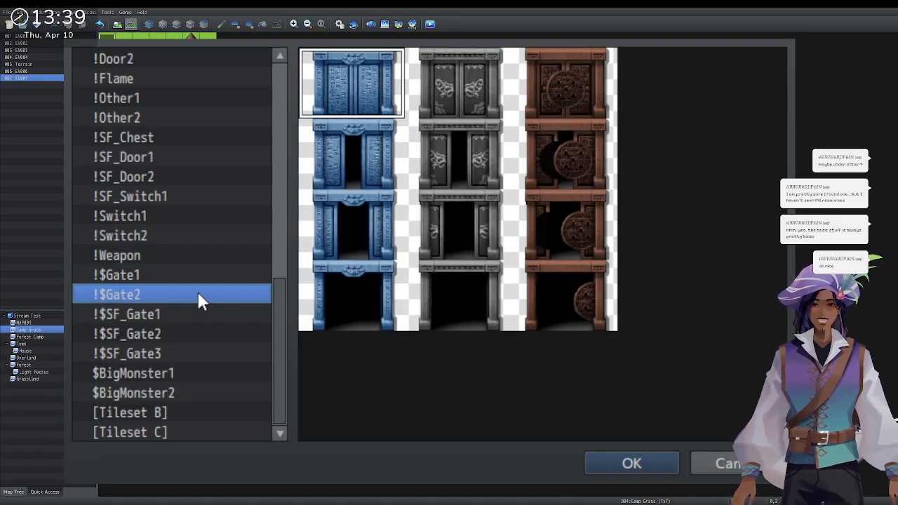
{"action": "left_click", "coordinate": [200, 319]}
{"action": "left_click", "coordinate": [199, 335]}
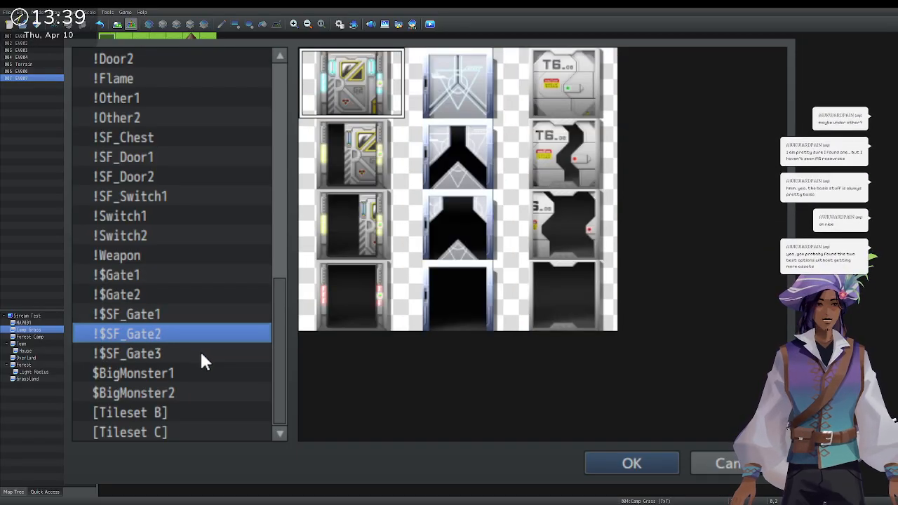
{"action": "left_click", "coordinate": [201, 355]}
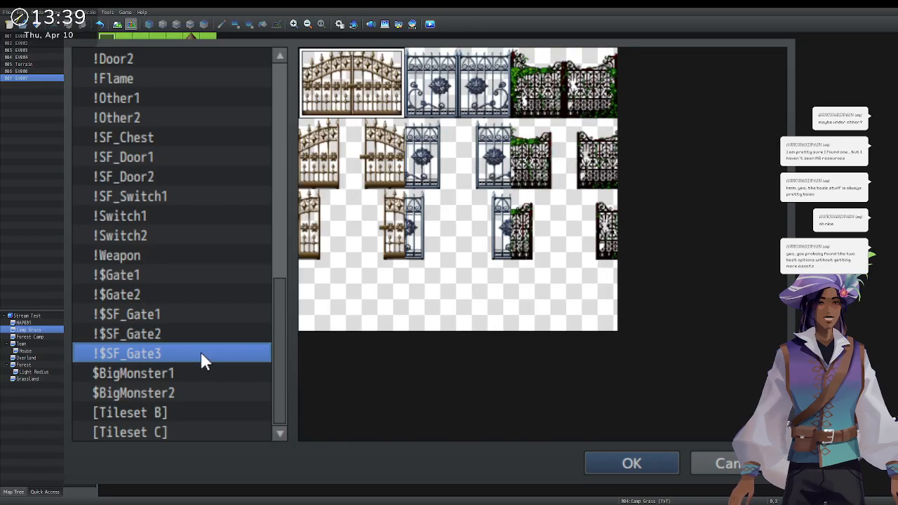
{"action": "left_click", "coordinate": [209, 374]}
{"action": "left_click", "coordinate": [219, 393]}
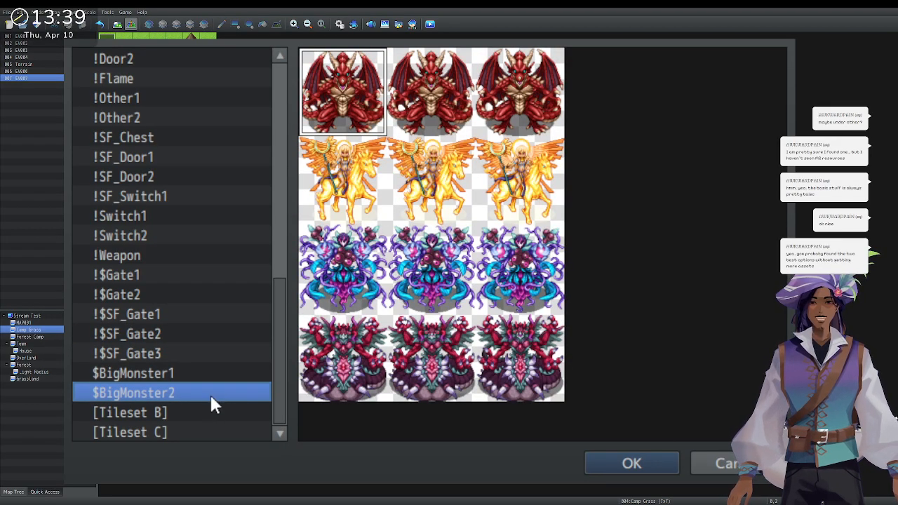
{"action": "left_click", "coordinate": [211, 413]}
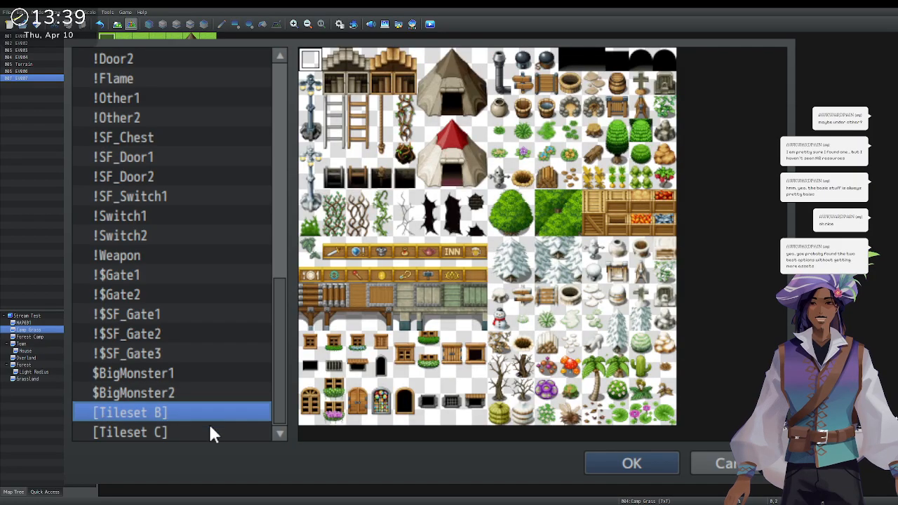
{"action": "left_click", "coordinate": [211, 433]}
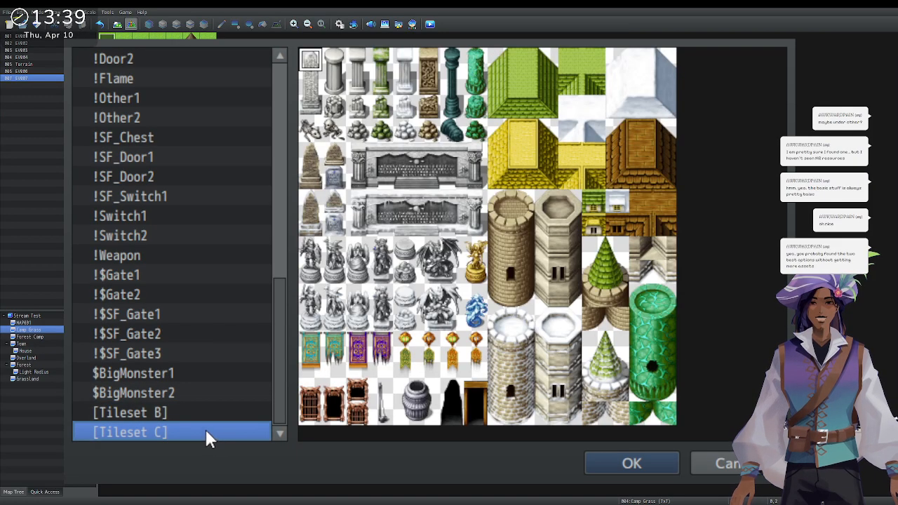
Set the green sparkle from the !Flame sheet as EV007's image and save the event.
{"action": "scroll", "coordinate": [206, 425], "scroll_direction": "up", "scroll_amount": 3}
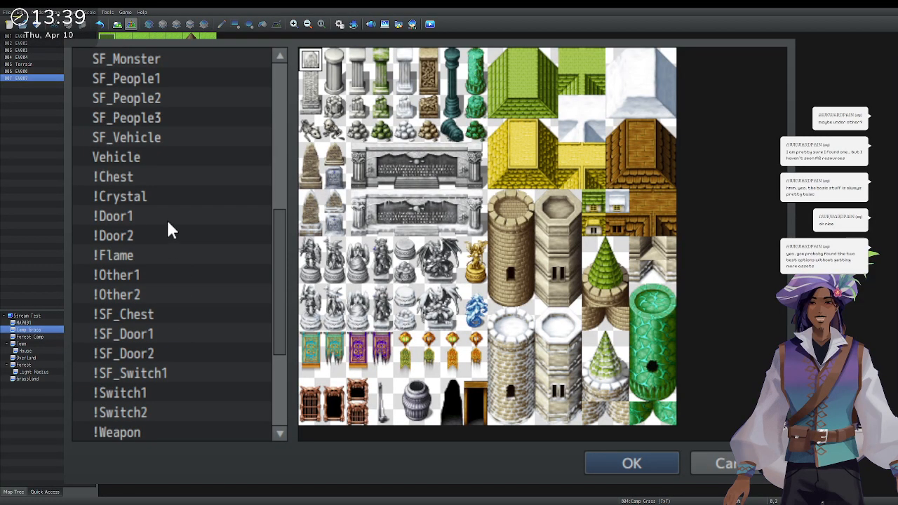
{"action": "left_click", "coordinate": [166, 257]}
{"action": "left_click", "coordinate": [674, 206]}
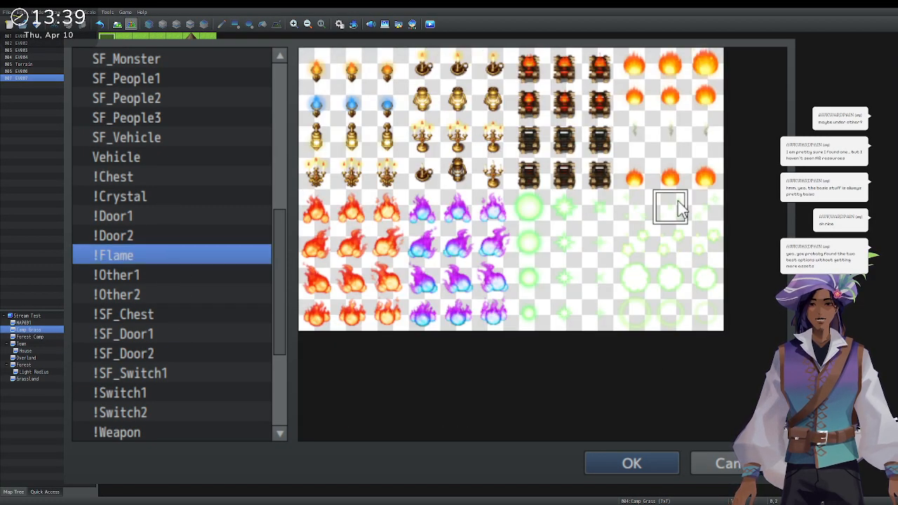
{"action": "left_click", "coordinate": [649, 464]}
{"action": "left_click", "coordinate": [565, 384]}
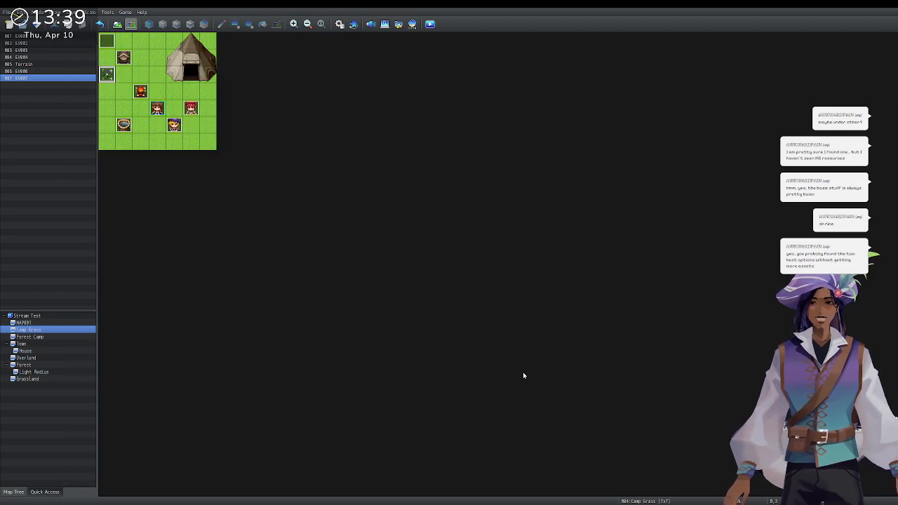
Give EV007 a found-berries message and a +1 Widoweeps Berries command placed above it.
{"action": "double_click", "coordinate": [108, 76]}
{"action": "left_click", "coordinate": [473, 188]}
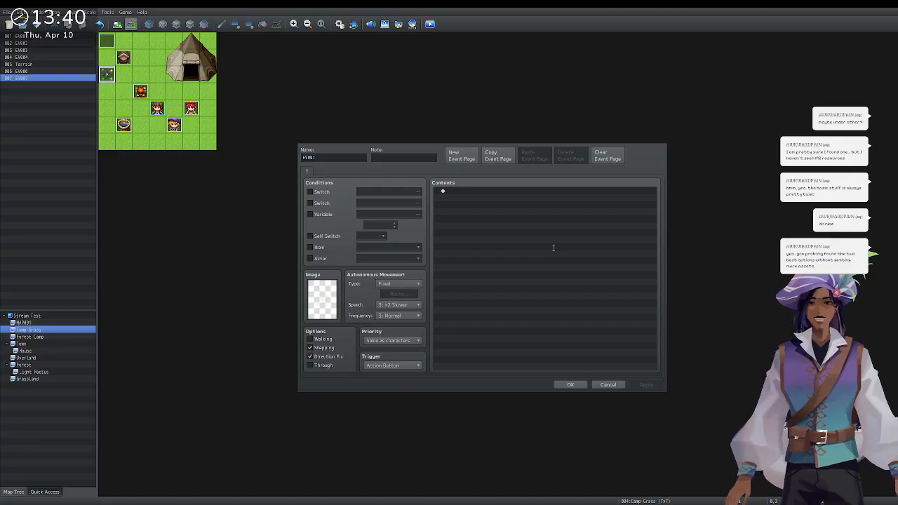
{"action": "key", "text": "ctrl+v"}
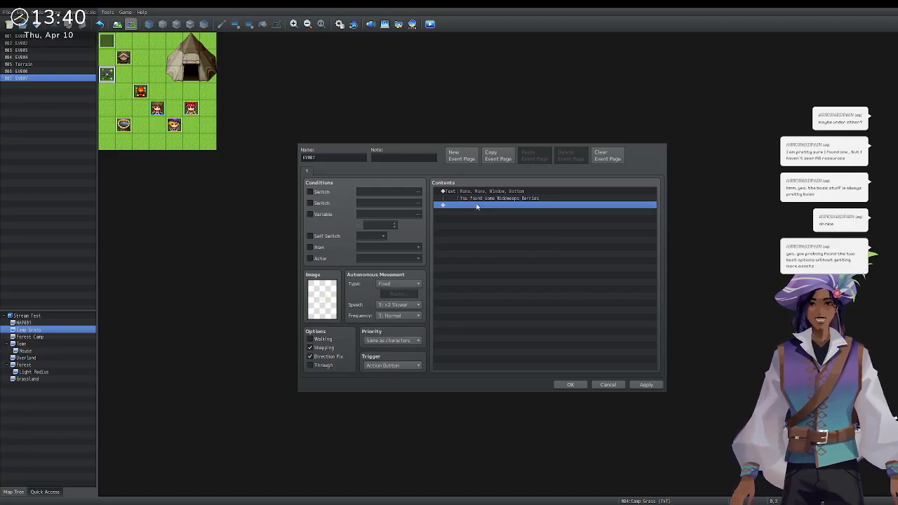
{"action": "double_click", "coordinate": [477, 205]}
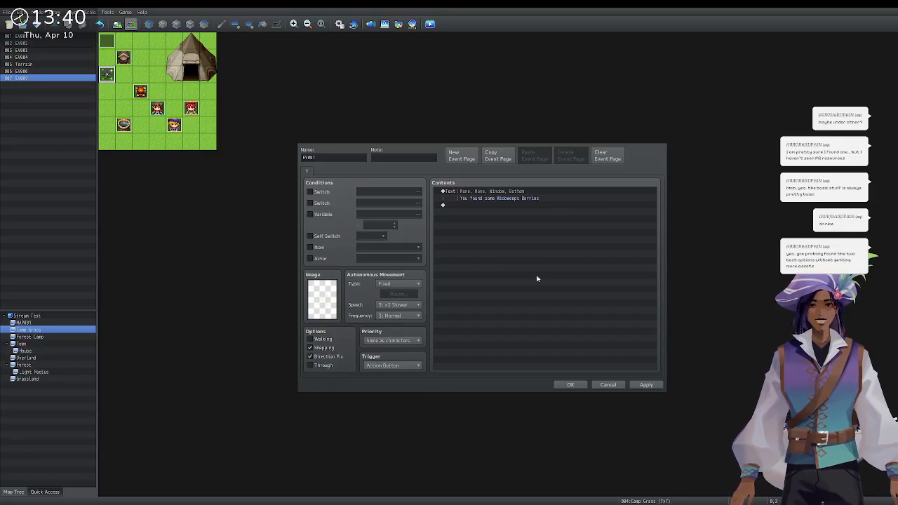
{"action": "left_click", "coordinate": [539, 320]}
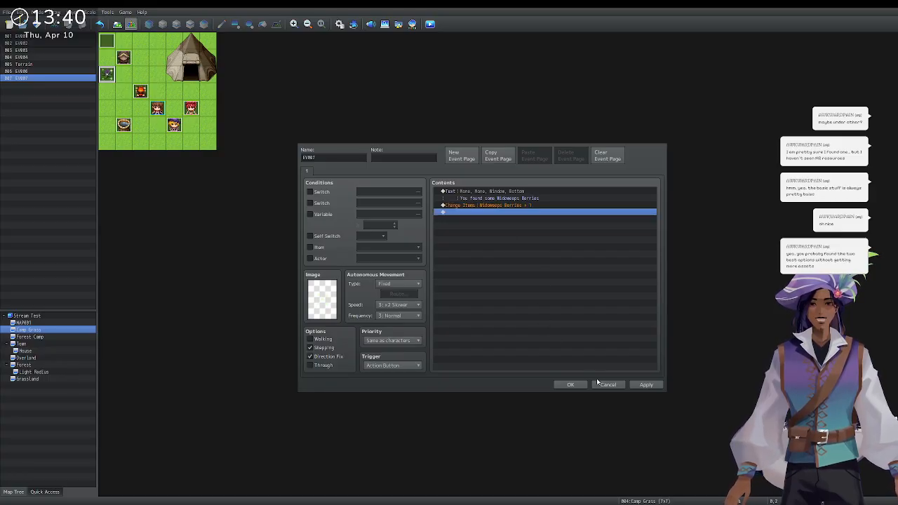
{"action": "left_click", "coordinate": [484, 192]}
{"action": "key", "text": "ctrl+v"}
Add Control Self Switch A ON, a blank second page, and save the event.
{"action": "left_click", "coordinate": [477, 213]}
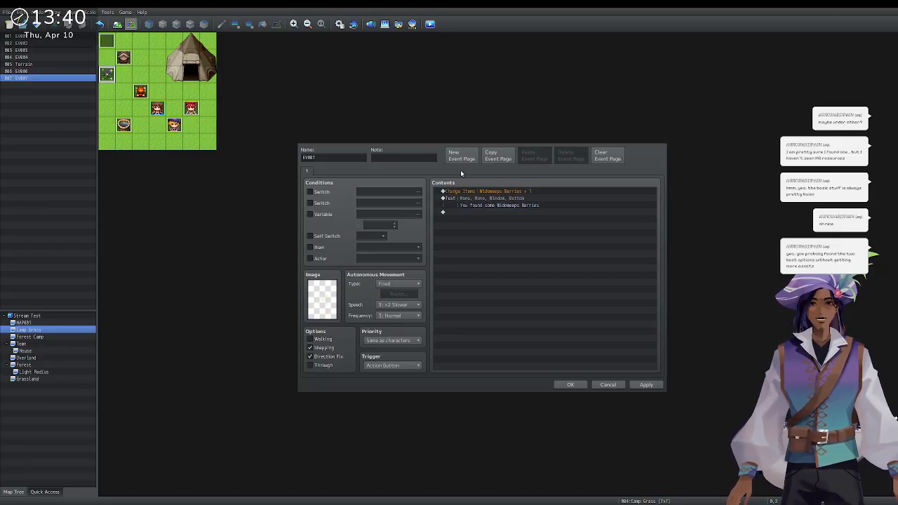
{"action": "left_click", "coordinate": [535, 303]}
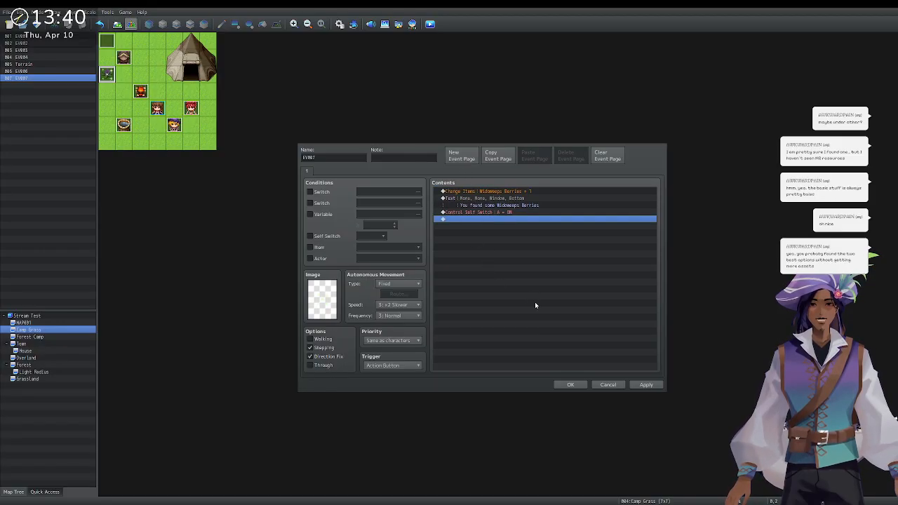
{"action": "left_click", "coordinate": [476, 158]}
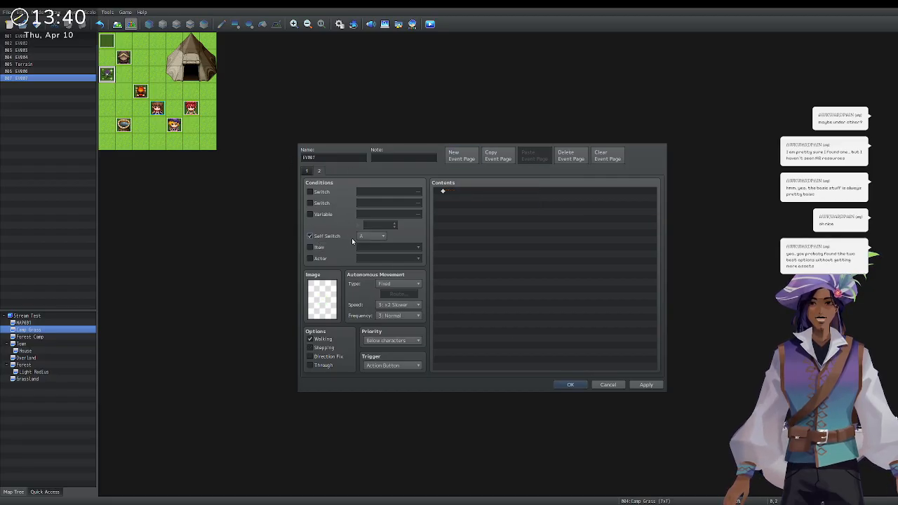
{"action": "left_click", "coordinate": [561, 386]}
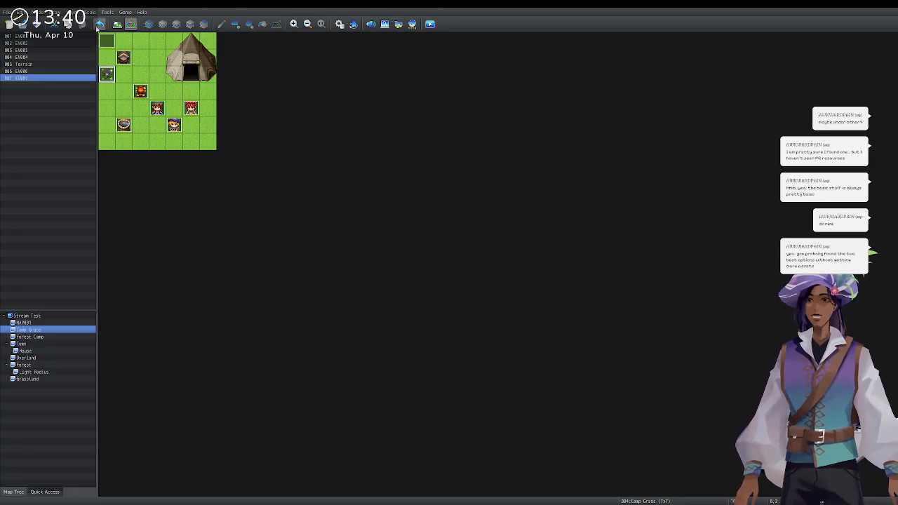
Start a new-game playtest and pick up the berries from the sparkle.
{"action": "left_click", "coordinate": [430, 24]}
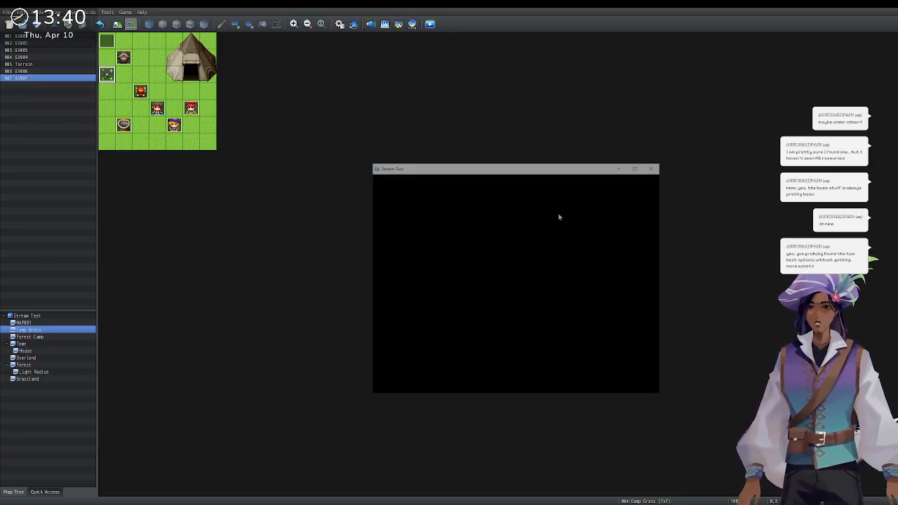
{"action": "key", "text": "Up"}
{"action": "key", "text": "Return"}
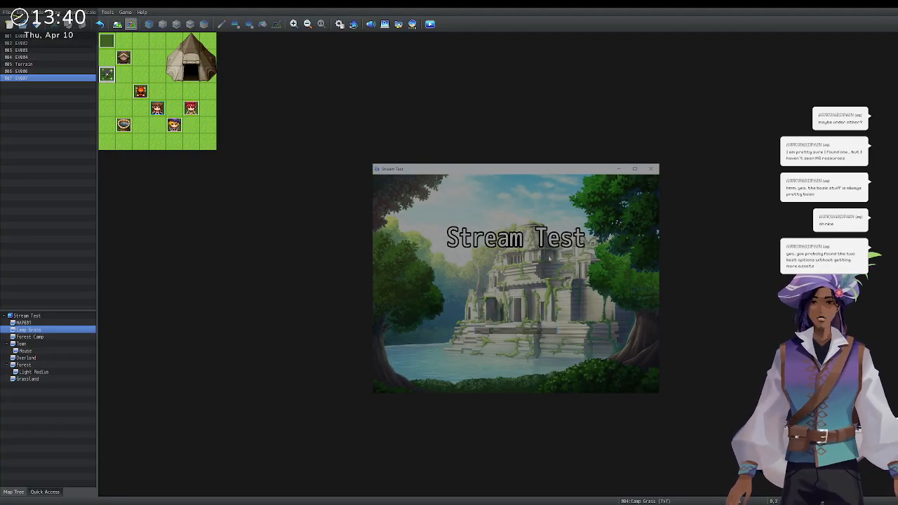
{"action": "key", "text": "Up"}
{"action": "key", "text": "Up"}
{"action": "key", "text": "Up"}
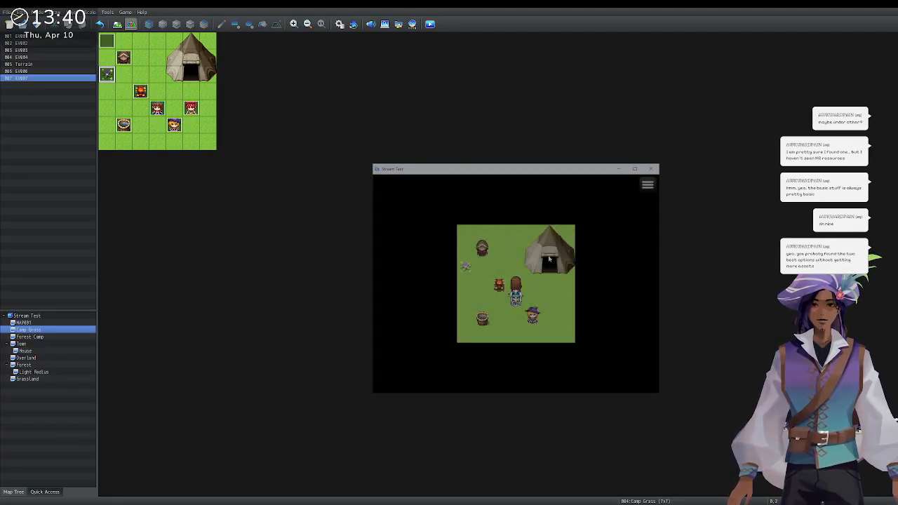
{"action": "key", "text": "Left"}
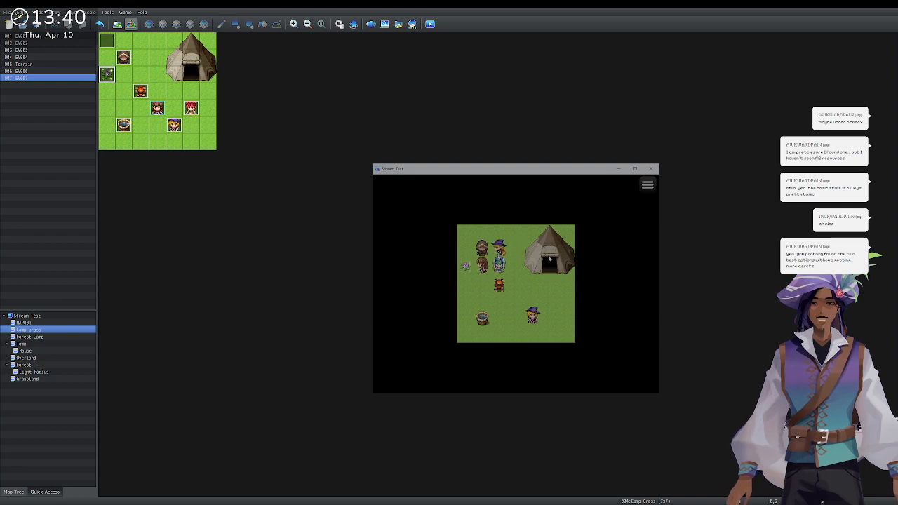
{"action": "key", "text": "Return"}
At the cauldron, try brewing a Mana Potion and get the missing-ingredients message.
{"action": "key", "text": "Return"}
{"action": "key", "text": "Down"}
{"action": "key", "text": "Down"}
{"action": "key", "text": "Return"}
{"action": "key", "text": "Down"}
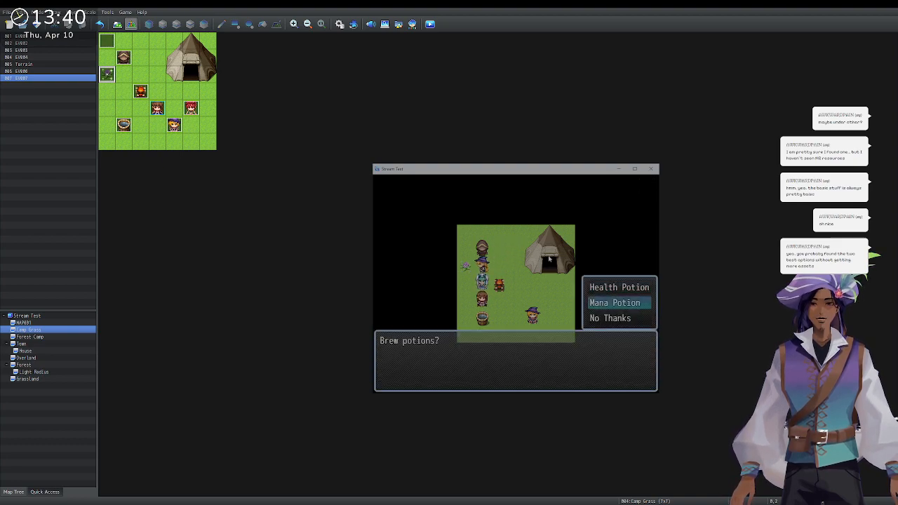
{"action": "key", "text": "Return"}
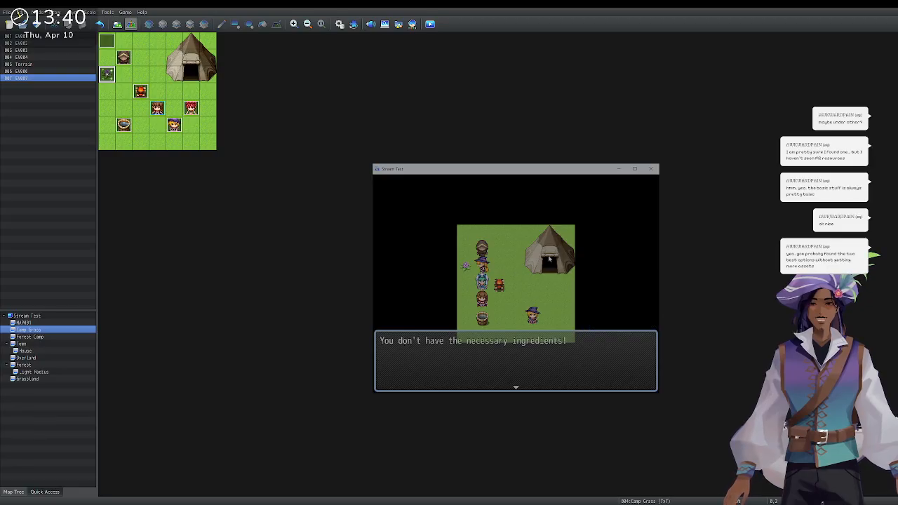
{"action": "key", "text": "Return"}
{"action": "key", "text": "Down"}
{"action": "key", "text": "Return"}
{"action": "key", "text": "Return"}
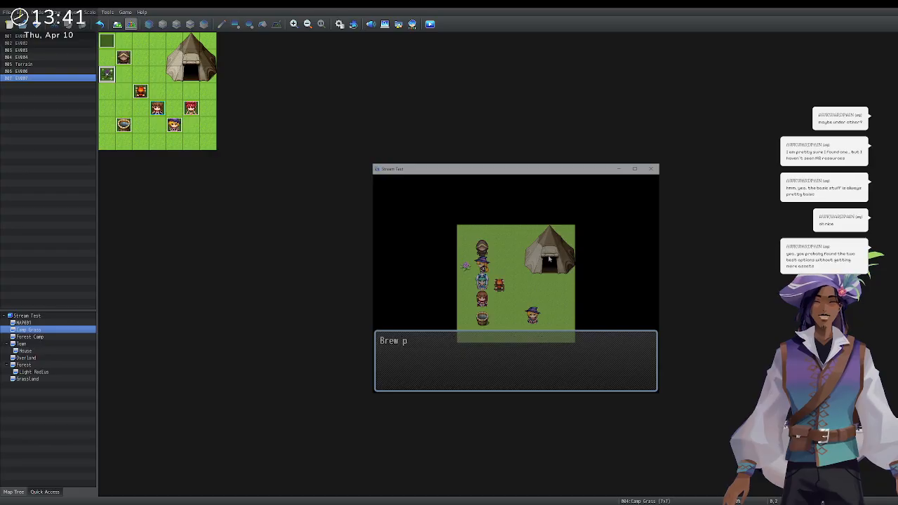
{"action": "key", "text": "Return"}
Brew a Health Potion, confirm one Potion under Item, and close the playtest.
{"action": "key", "text": "Return"}
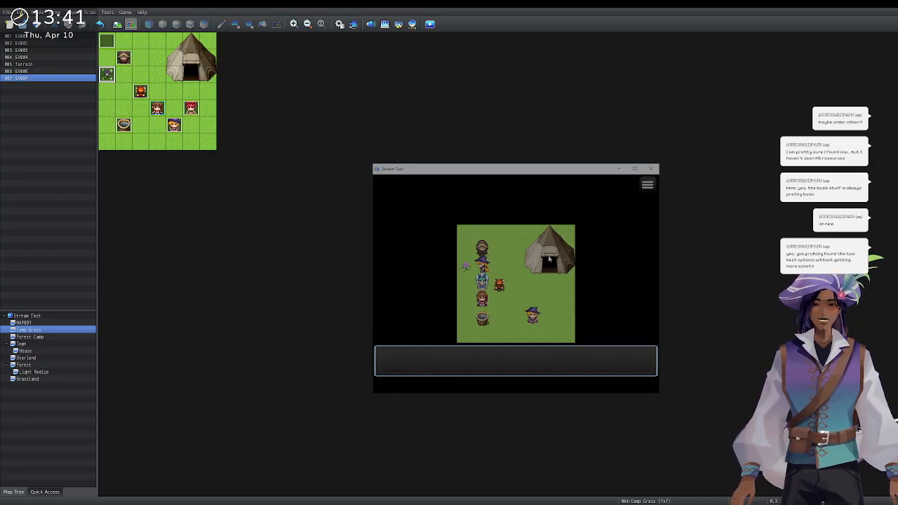
{"action": "key", "text": "Right"}
{"action": "key", "text": "Right"}
{"action": "key", "text": "Escape"}
{"action": "key", "text": "Down"}
{"action": "key", "text": "Up"}
{"action": "key", "text": "Return"}
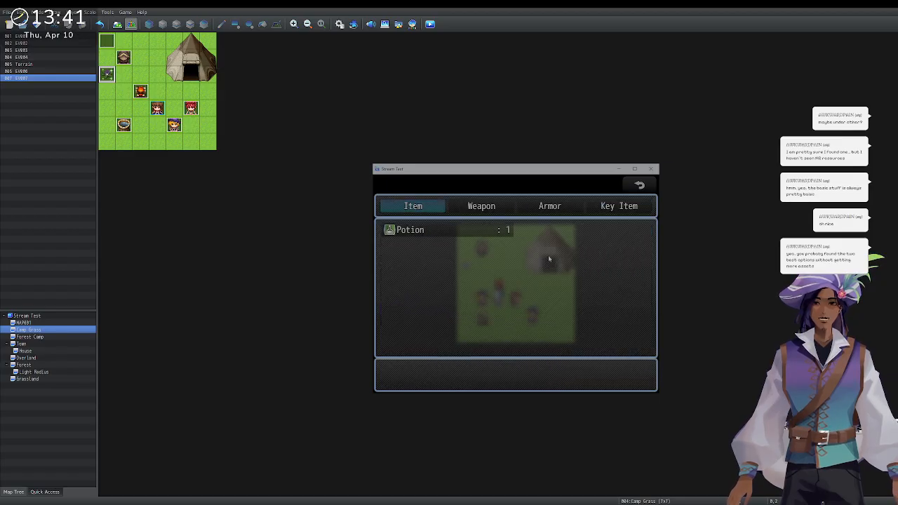
{"action": "key", "text": "Return"}
{"action": "key", "text": "Escape"}
{"action": "key", "text": "Escape"}
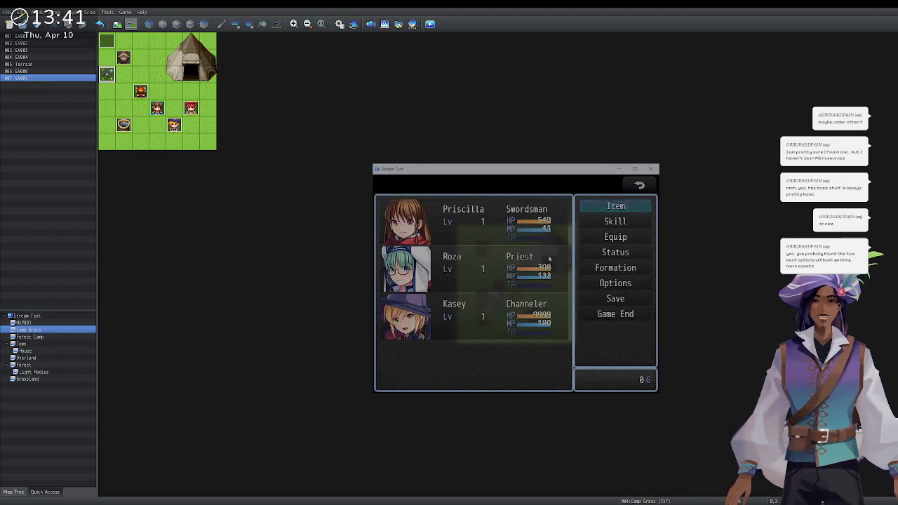
{"action": "key", "text": "Escape"}
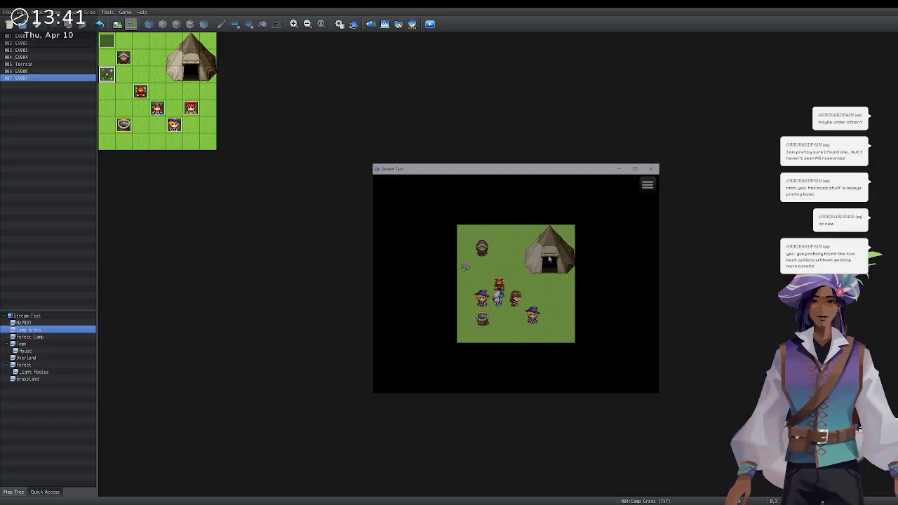
{"action": "left_click", "coordinate": [651, 169]}
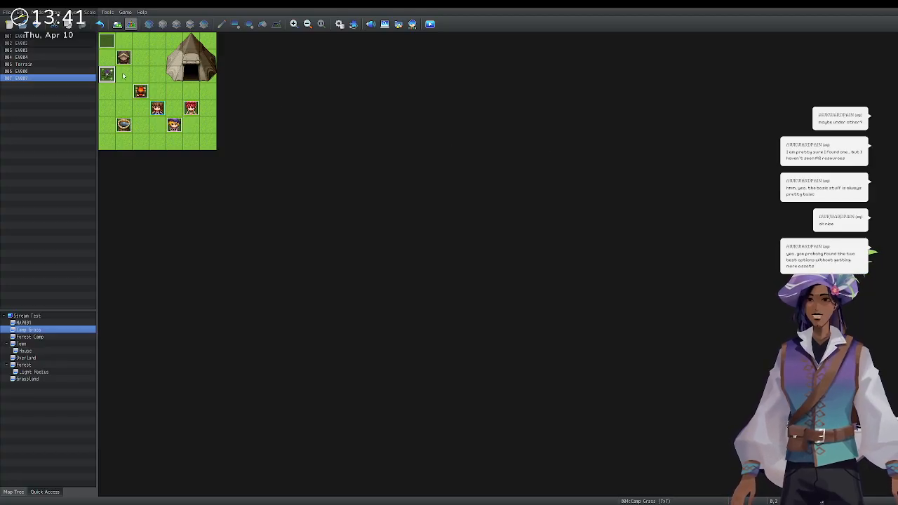
Start a fresh new-game playtest and pick up the berries from the sparkle.
{"action": "left_click", "coordinate": [430, 25]}
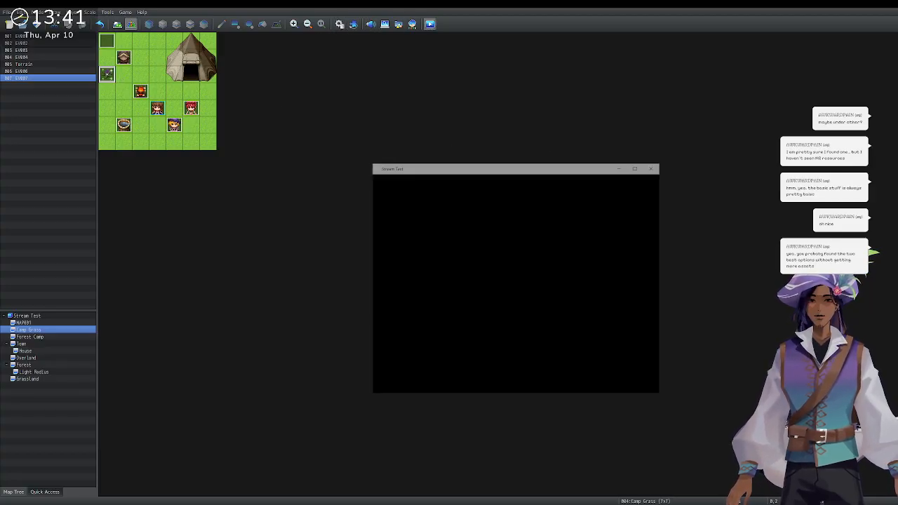
{"action": "key", "text": "Return"}
{"action": "key", "text": "Up"}
{"action": "key", "text": "Up"}
{"action": "key", "text": "Down"}
{"action": "key", "text": "Left"}
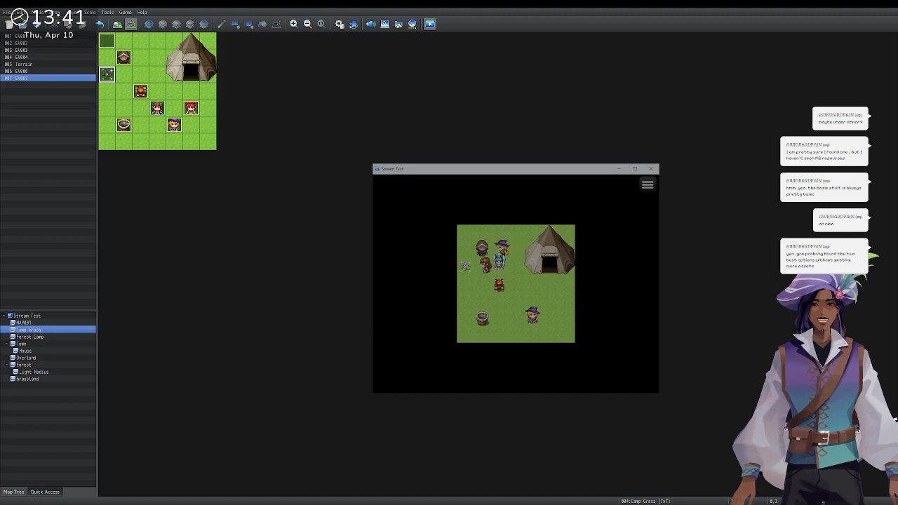
{"action": "key", "text": "Return"}
{"action": "key", "text": "Return"}
{"action": "key", "text": "Down"}
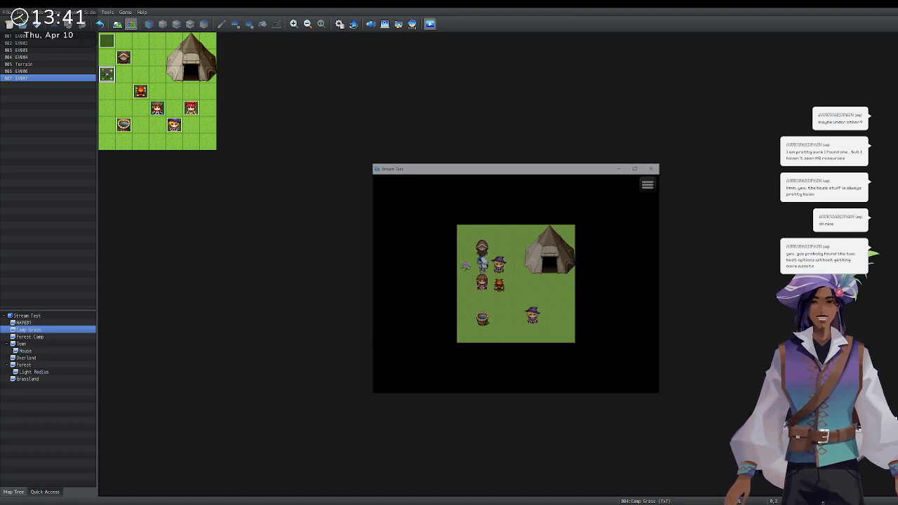
Check the inventory holds one Widoweeps Berries, then close the game window.
{"action": "key", "text": "Escape"}
{"action": "key", "text": "Return"}
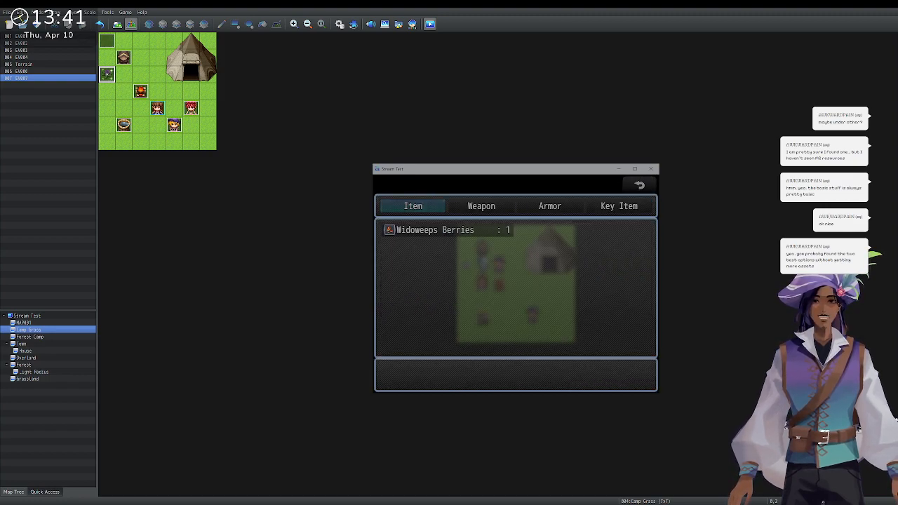
{"action": "key", "text": "Escape"}
{"action": "key", "text": "Escape"}
{"action": "key", "text": "Escape"}
{"action": "key", "text": "Escape"}
{"action": "left_click", "coordinate": [651, 168]}
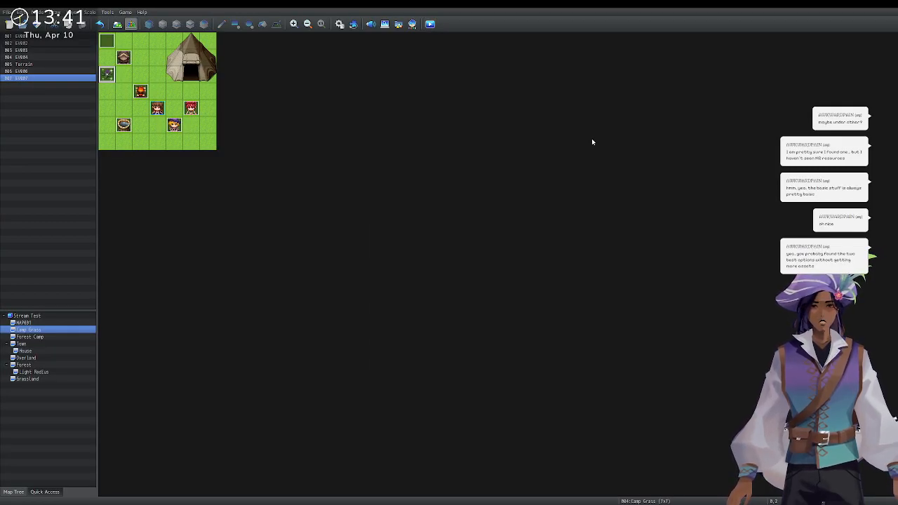
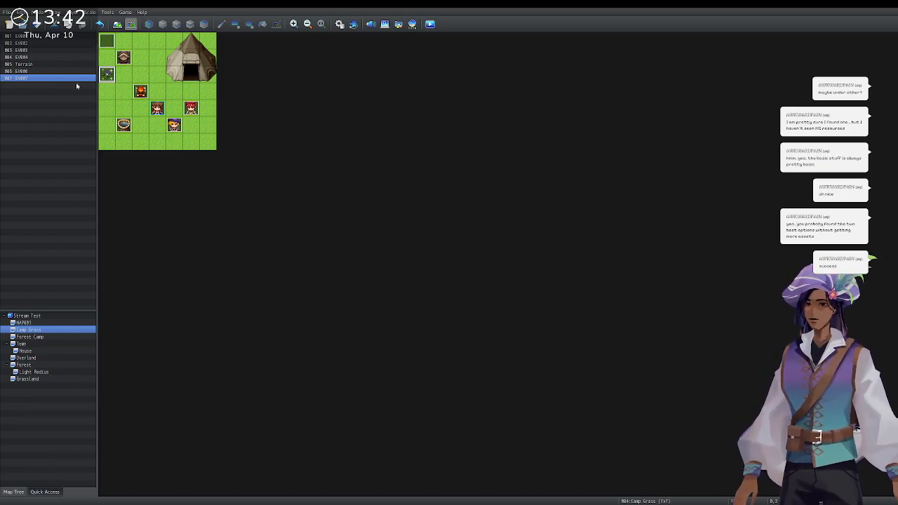
Browse MAP001 and Camp Grass, cancel a new map, and select the Stream Test project root.
{"action": "left_click", "coordinate": [25, 323]}
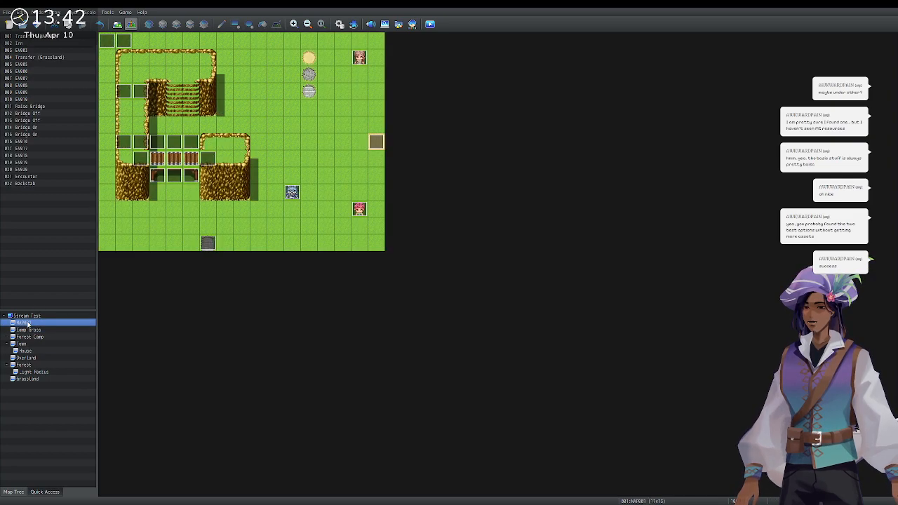
{"action": "left_click", "coordinate": [33, 330]}
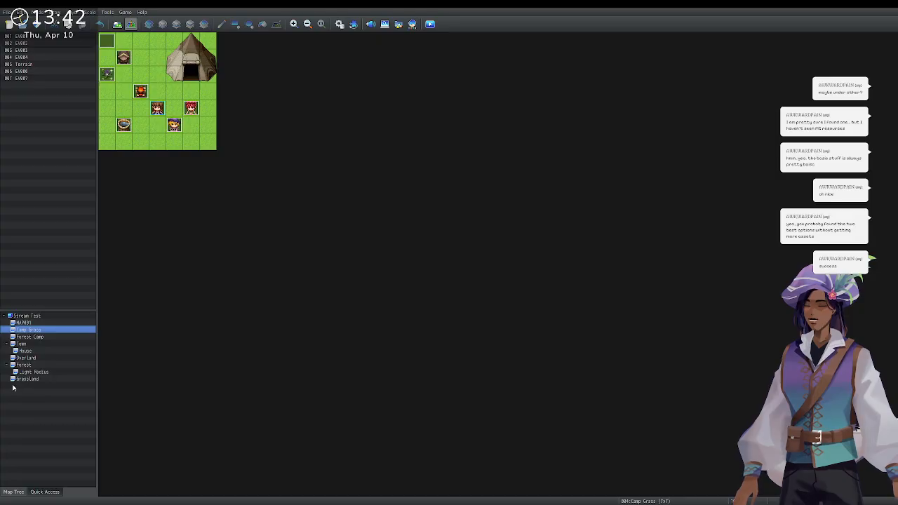
{"action": "key", "text": "Insert"}
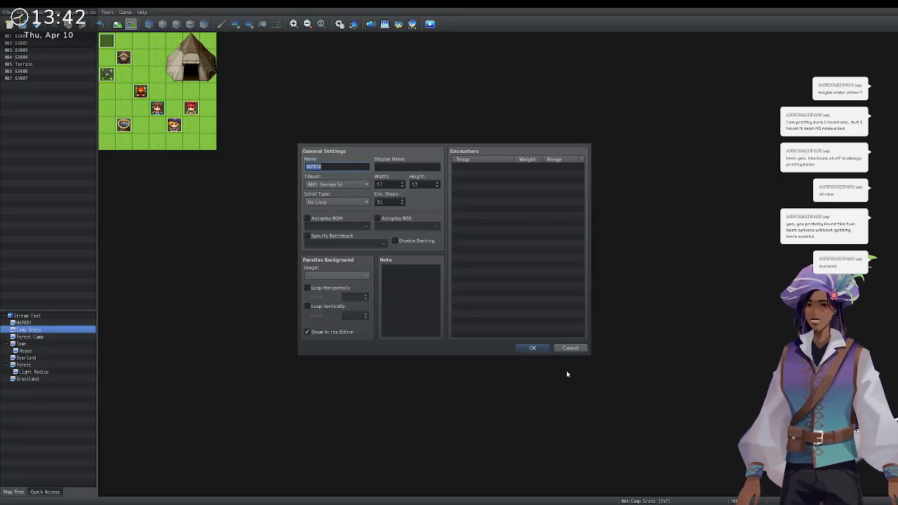
{"action": "key", "text": "Escape"}
{"action": "left_click", "coordinate": [78, 317]}
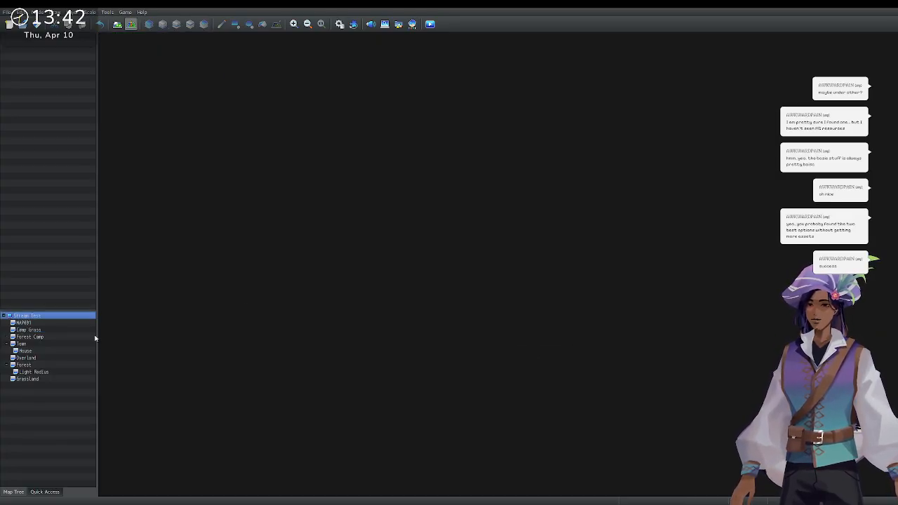
Add map 'Hometown', display name 'Town', with tileset 0002 Outside, 24 wide and 20 tall.
{"action": "key", "text": "Insert"}
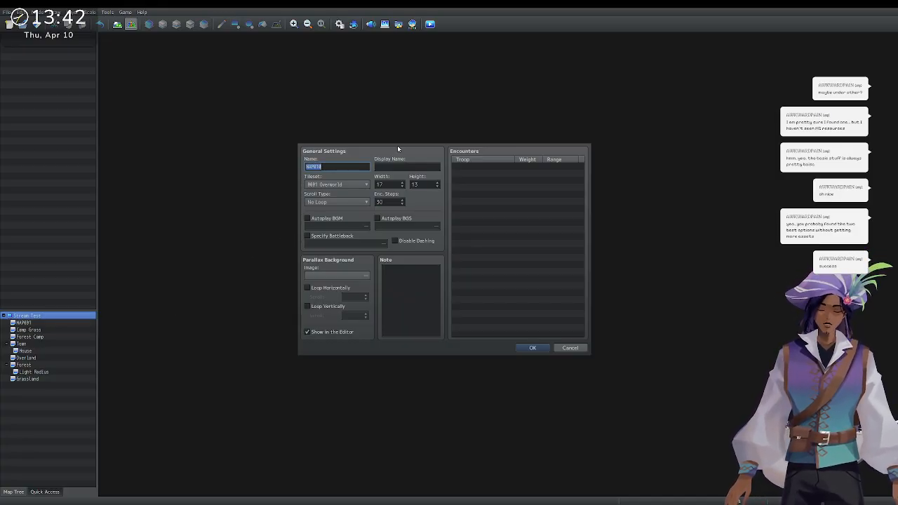
{"action": "type", "text": "Hometown"}
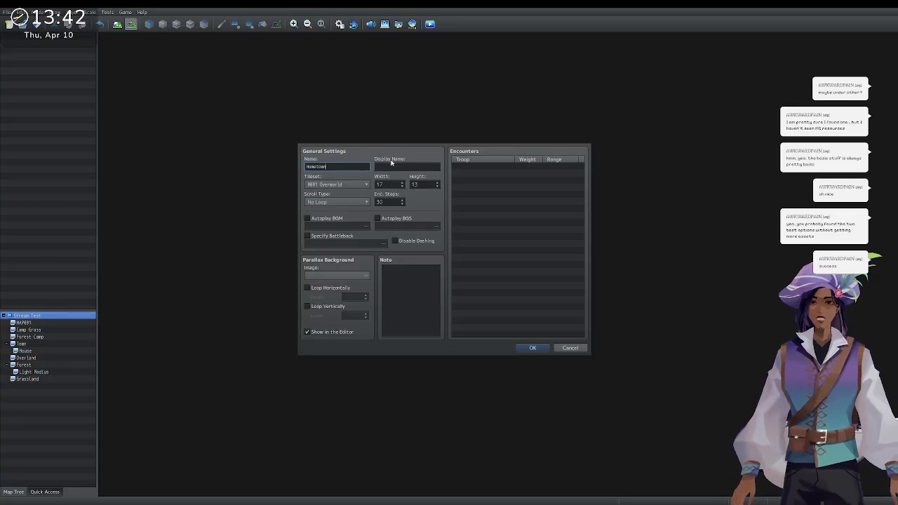
{"action": "left_click", "coordinate": [391, 165]}
{"action": "type", "text": "lol"}
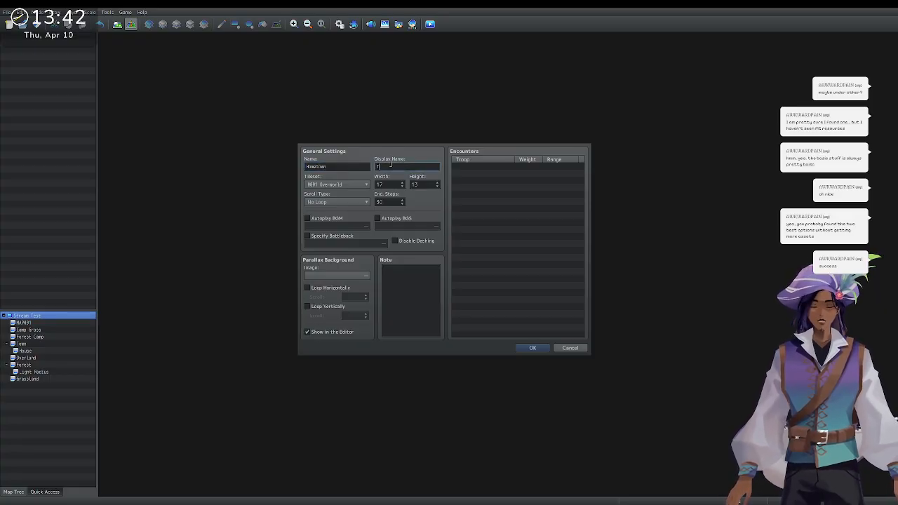
{"action": "type", "text": "an"}
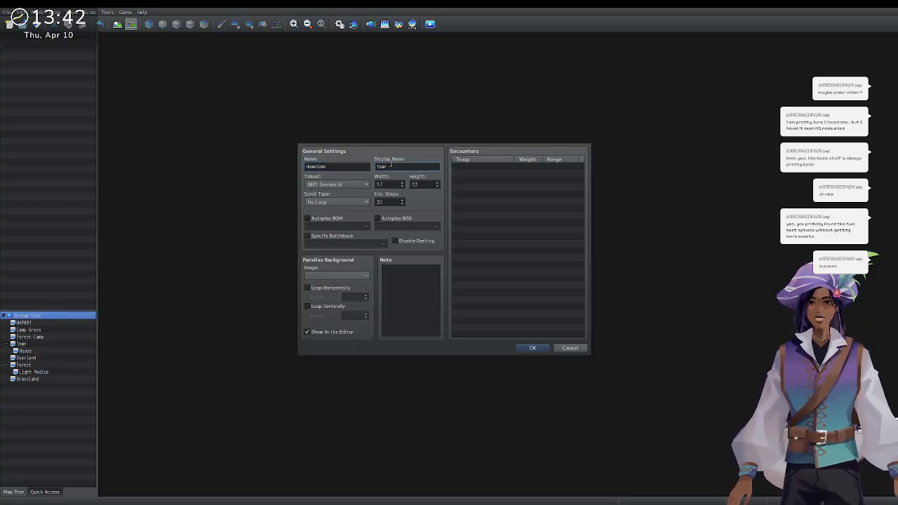
{"action": "key", "text": "Tab"}
{"action": "key", "text": "Down"}
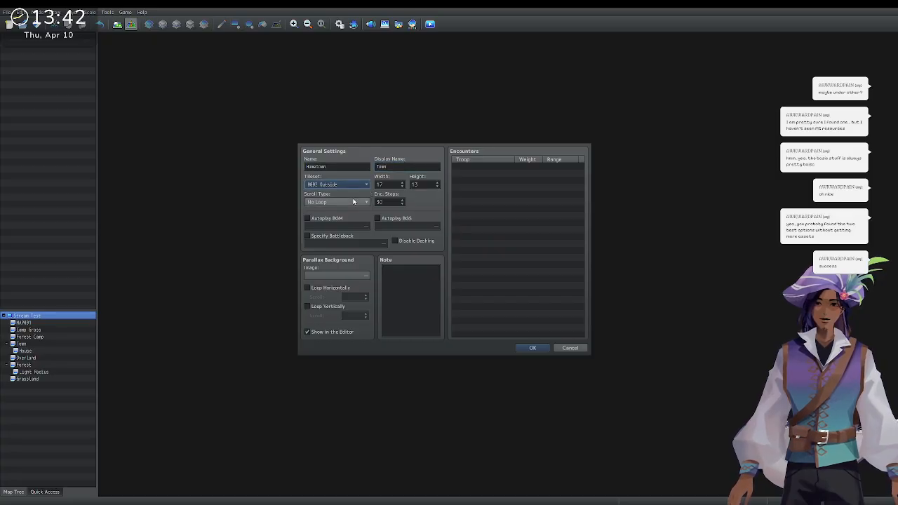
{"action": "key", "text": "Tab"}
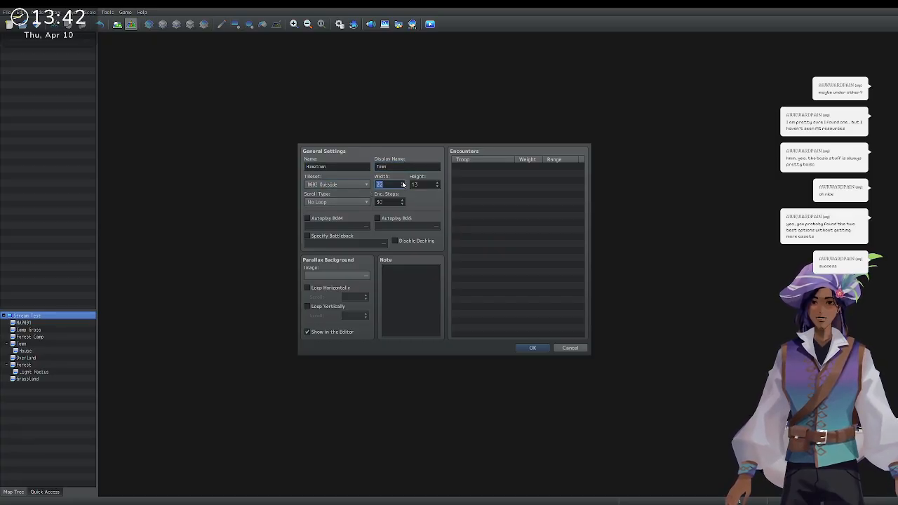
{"action": "left_click", "coordinate": [403, 183]}
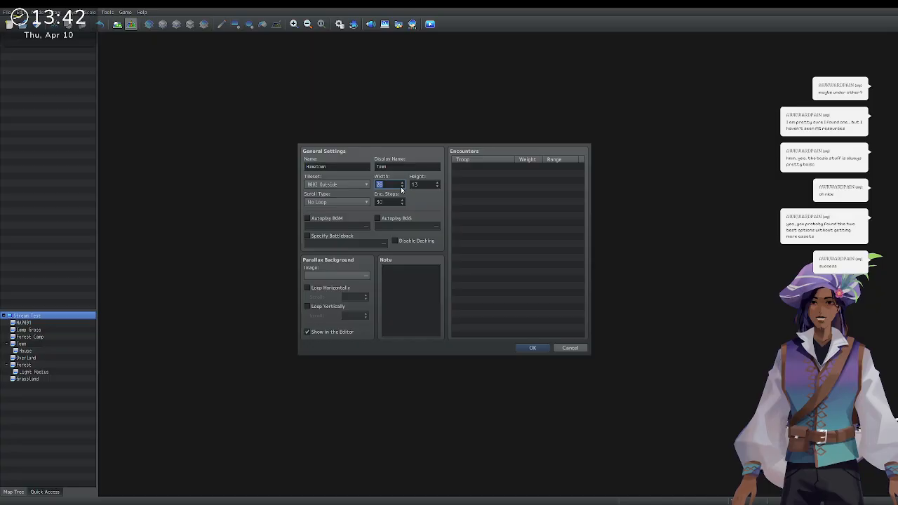
{"action": "left_click", "coordinate": [402, 184]}
{"action": "left_click", "coordinate": [437, 183]}
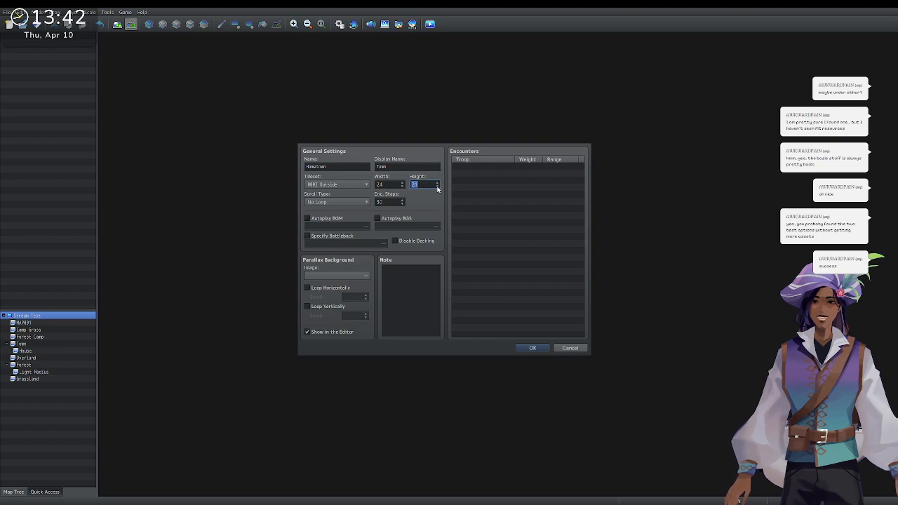
{"action": "left_click", "coordinate": [438, 184]}
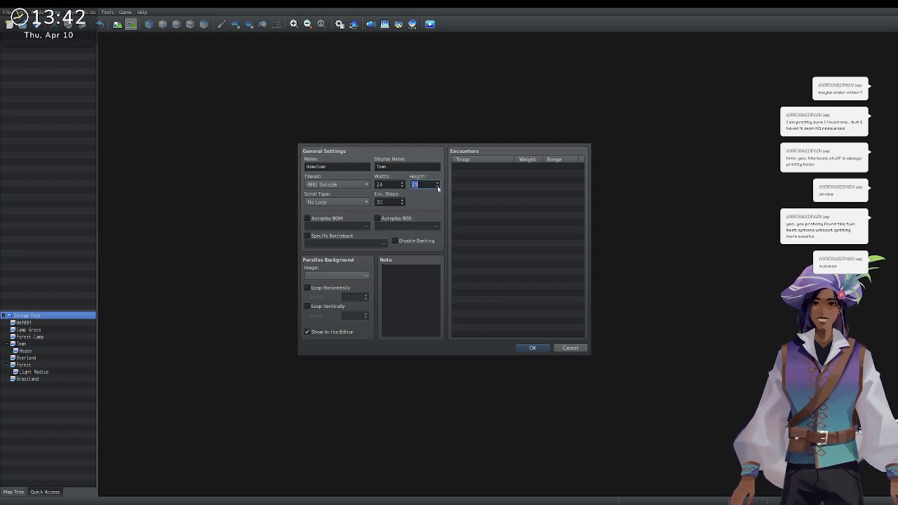
{"action": "left_click", "coordinate": [532, 349]}
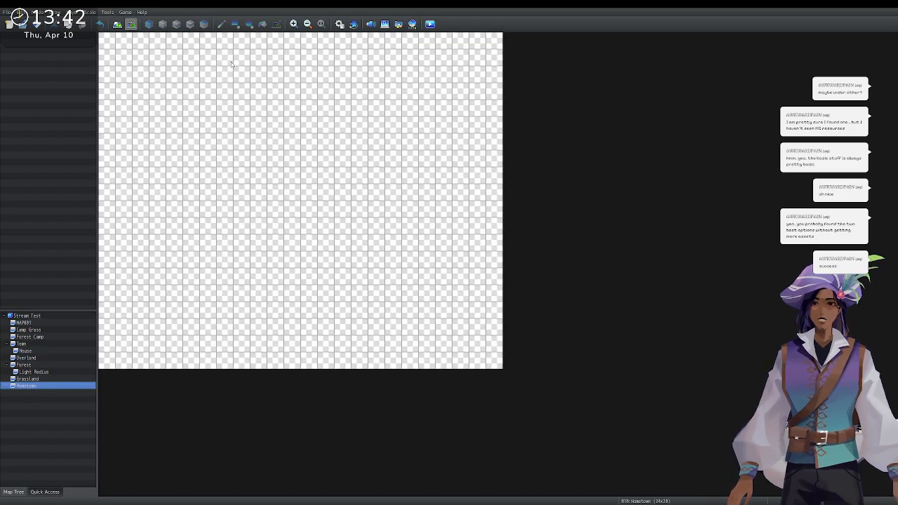
Flood-fill the whole Hometown map with grass, then select a 3x3 block of meadow ledge tiles.
{"action": "left_click", "coordinate": [176, 23]}
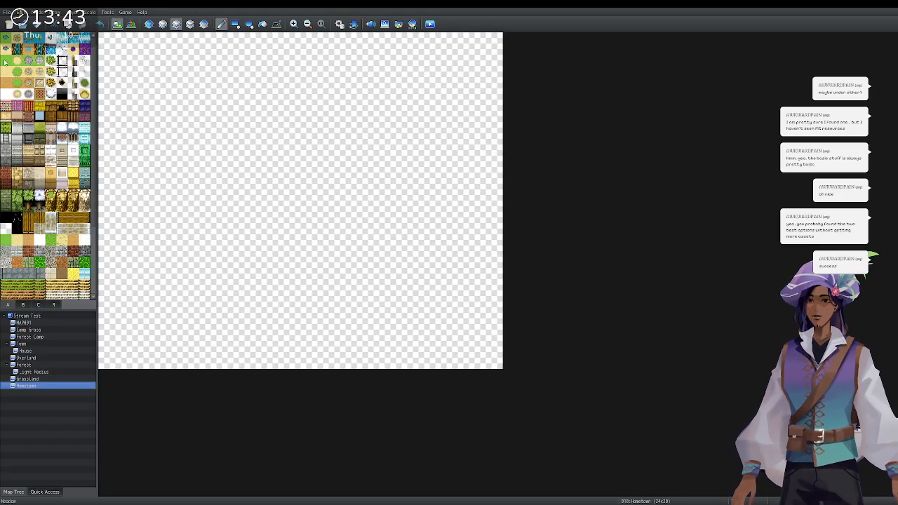
{"action": "left_click", "coordinate": [263, 24]}
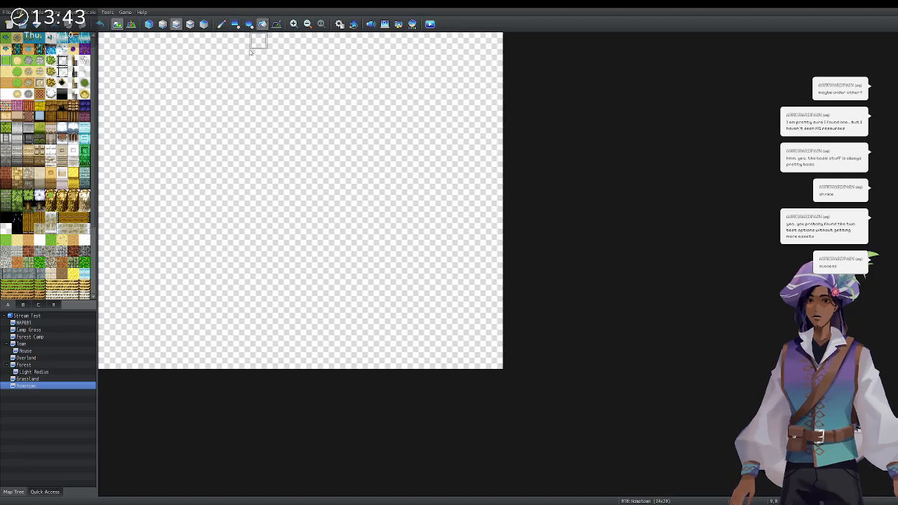
{"action": "left_click", "coordinate": [235, 73]}
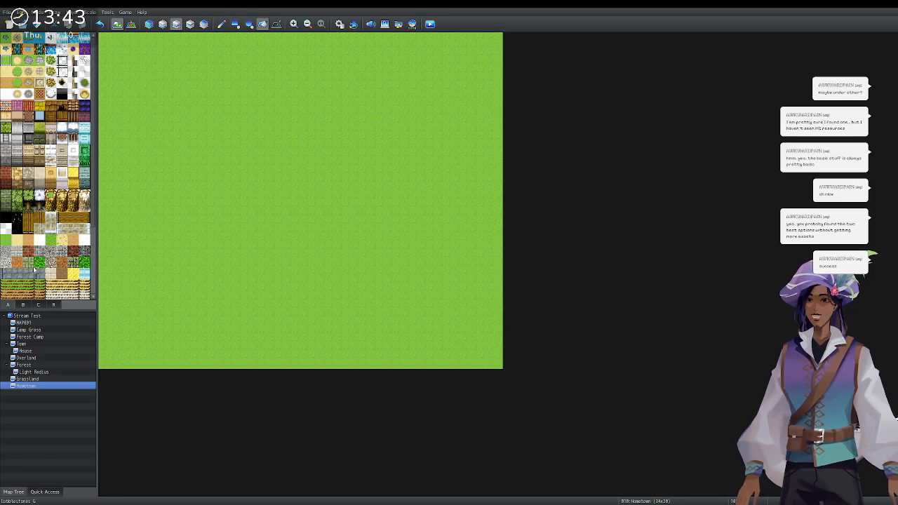
{"action": "scroll", "coordinate": [33, 270], "scroll_direction": "down", "scroll_amount": 3}
{"action": "scroll", "coordinate": [33, 270], "scroll_direction": "down", "scroll_amount": 1}
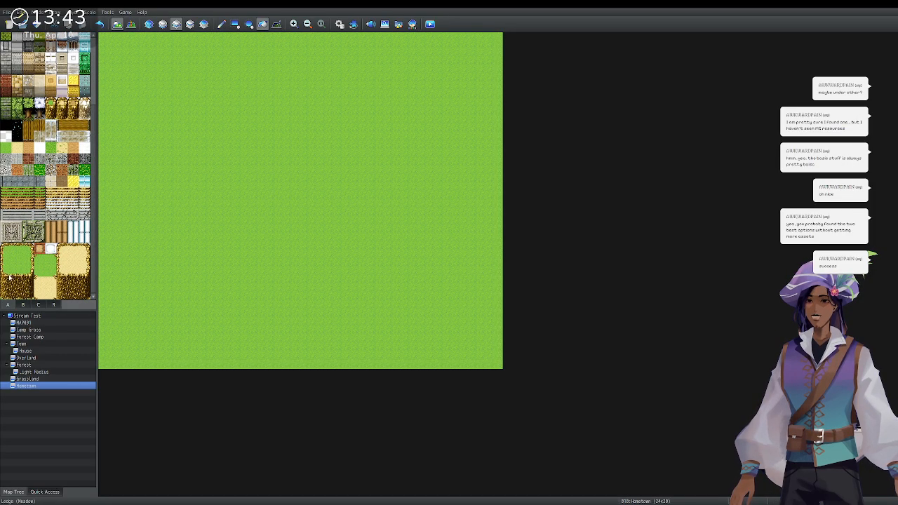
{"action": "left_click_drag", "start_coordinate": [6, 271], "coordinate": [28, 295]}
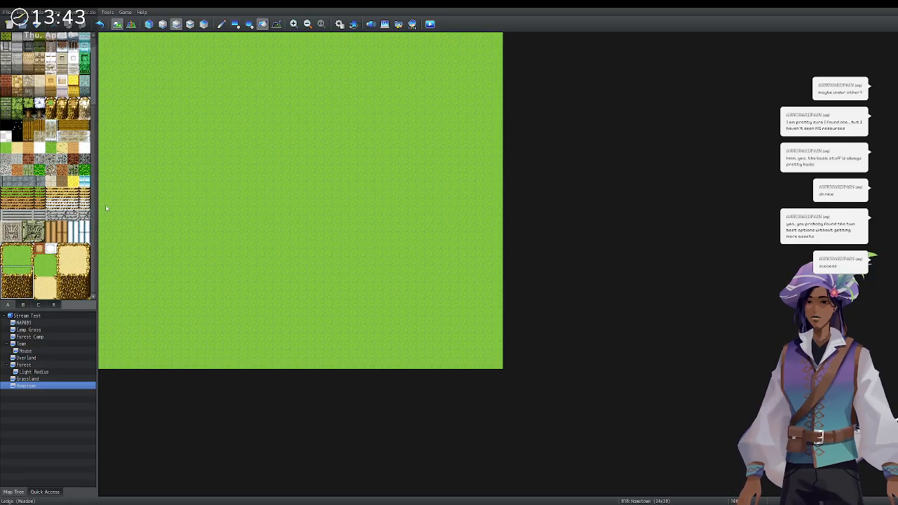
Undo a trial meadow-ledge fill, then pencil a cliff strip along the map's top-left edge.
{"action": "left_click", "coordinate": [152, 44]}
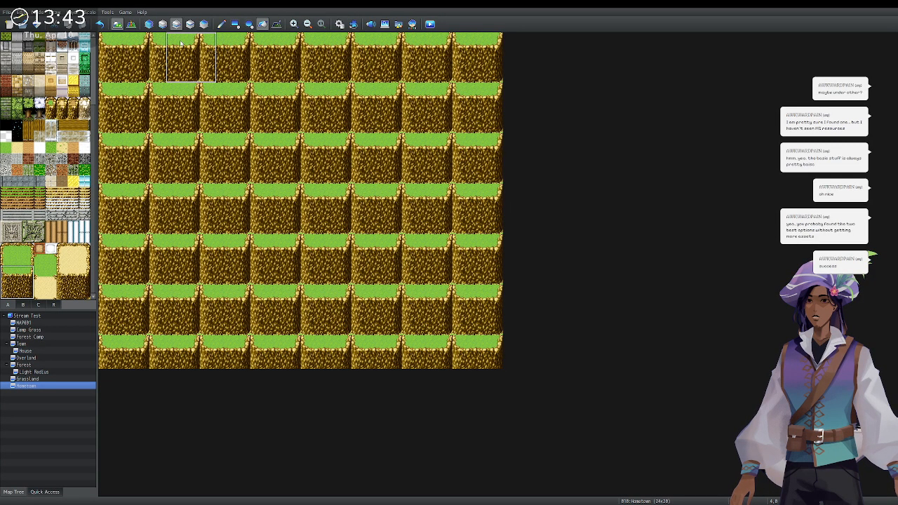
{"action": "key", "text": "ctrl+z"}
{"action": "left_click", "coordinate": [222, 24]}
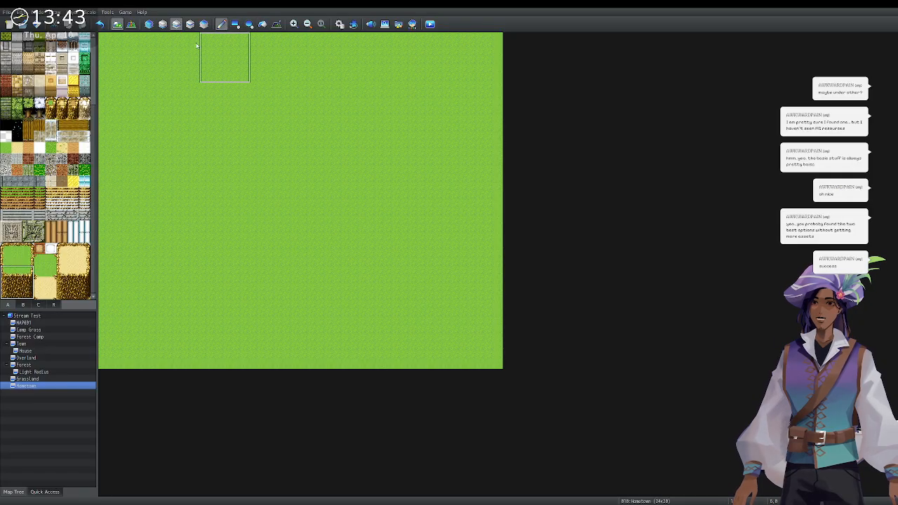
{"action": "left_click", "coordinate": [13, 294]}
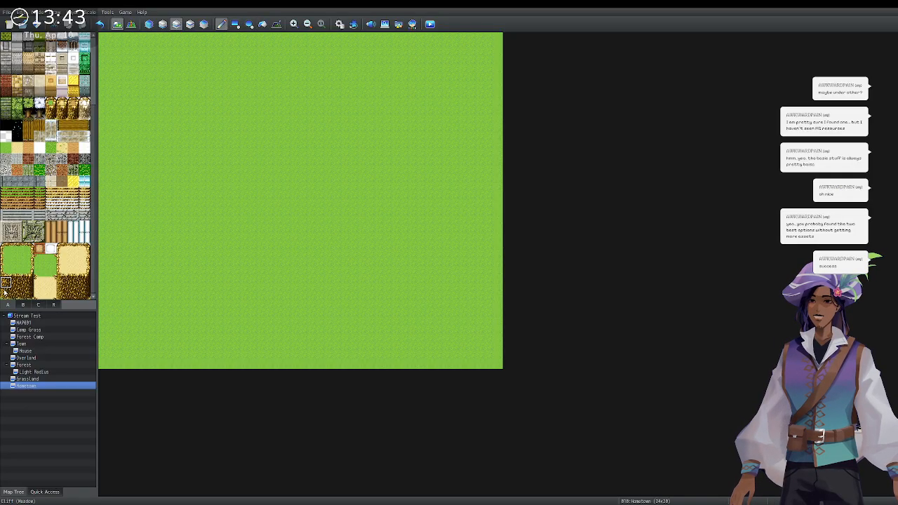
{"action": "left_click_drag", "start_coordinate": [15, 295], "coordinate": [28, 295]}
{"action": "left_click", "coordinate": [155, 40]}
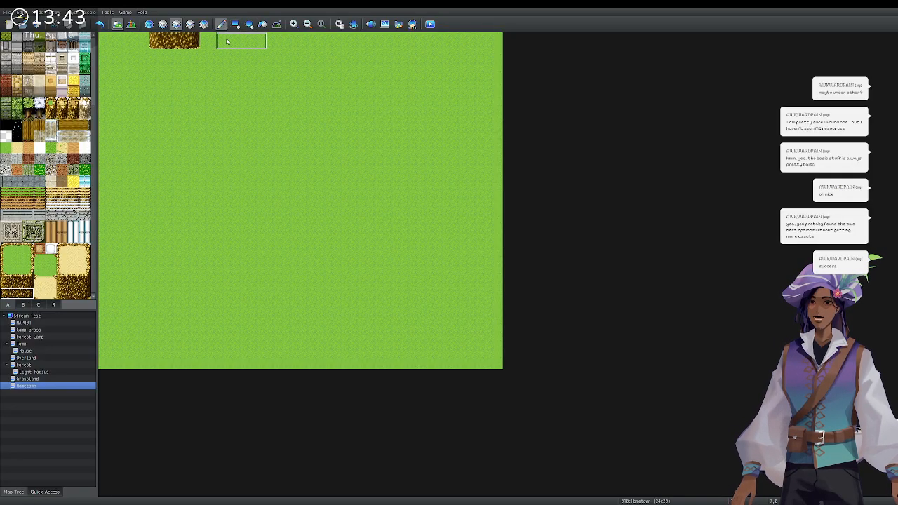
{"action": "left_click", "coordinate": [16, 293]}
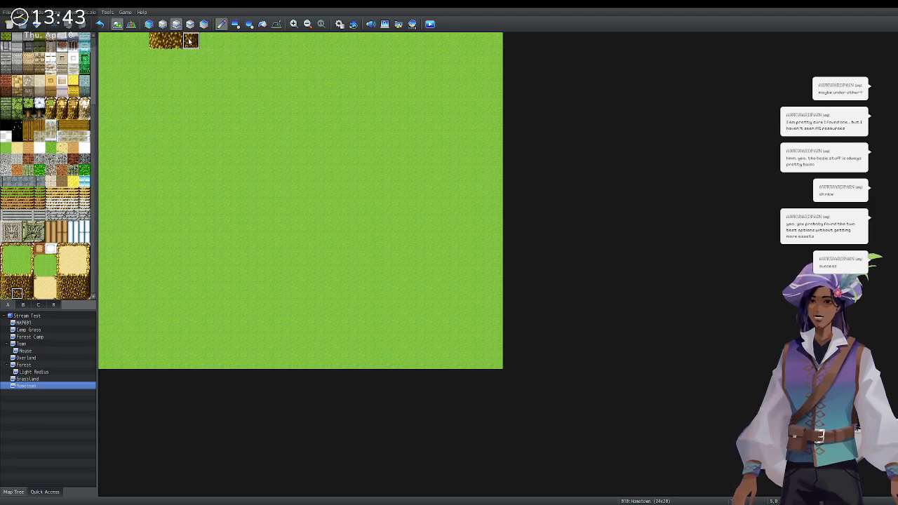
{"action": "left_click_drag", "start_coordinate": [190, 40], "coordinate": [222, 40]}
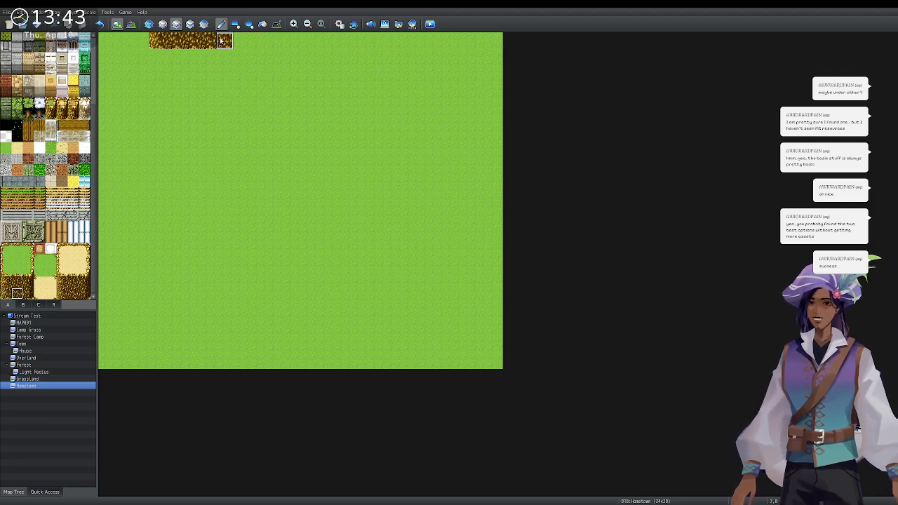
{"action": "left_click", "coordinate": [40, 273]}
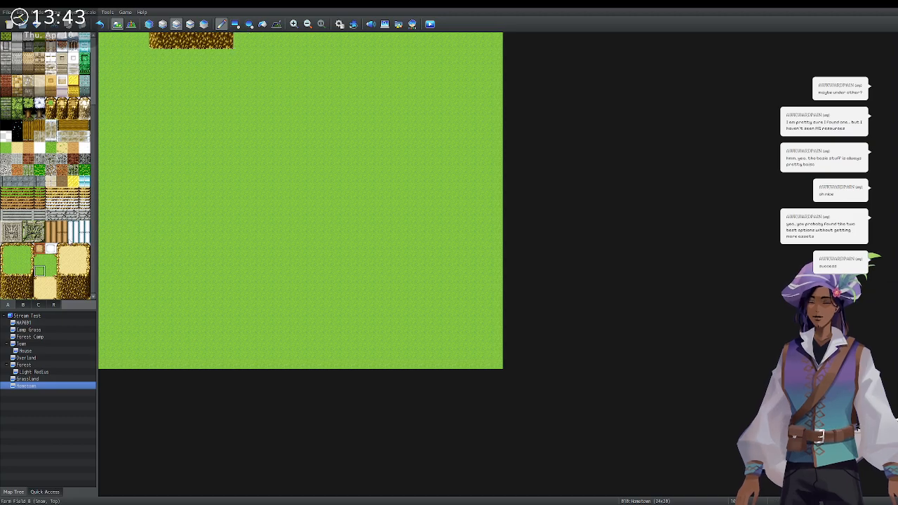
{"action": "left_click", "coordinate": [16, 295]}
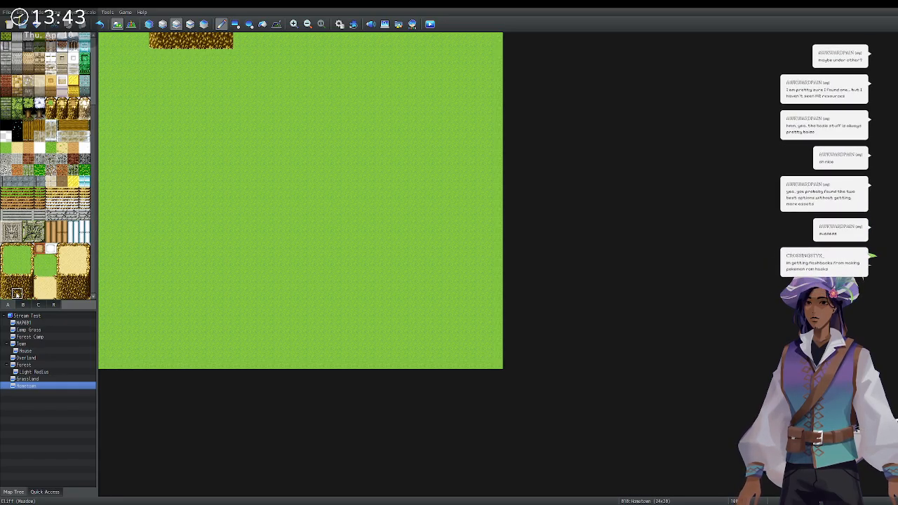
{"action": "left_click", "coordinate": [241, 57]}
Extend the top cliff band rightward with two-tile-tall cliff pieces to its right end.
{"action": "left_click_drag", "start_coordinate": [17, 284], "coordinate": [16, 294]}
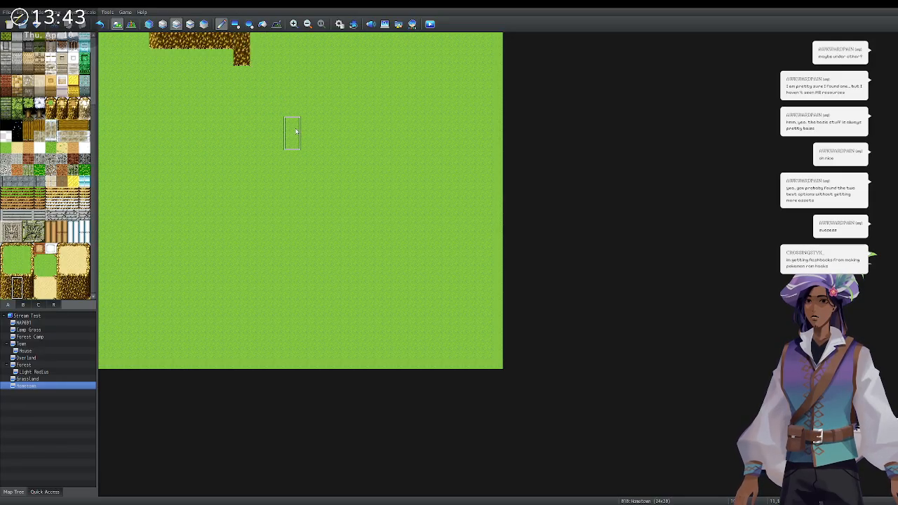
{"action": "left_click", "coordinate": [5, 293]}
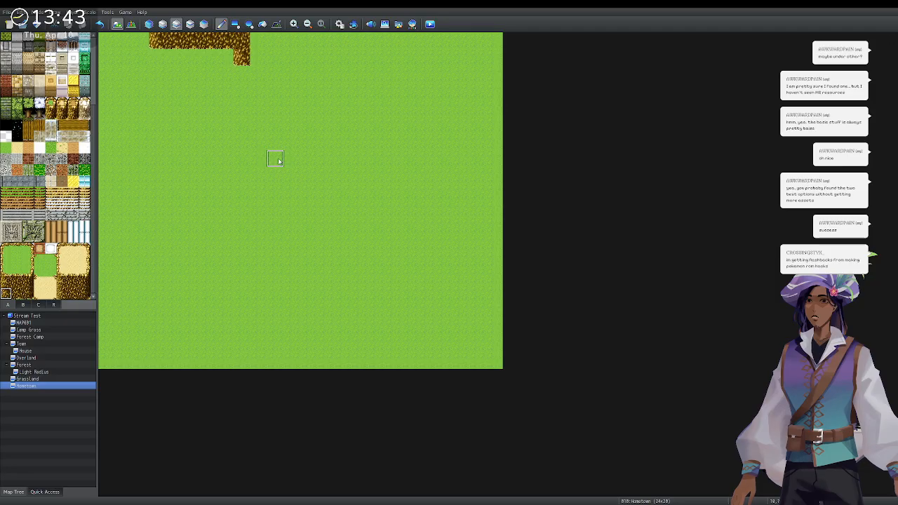
{"action": "left_click", "coordinate": [6, 282]}
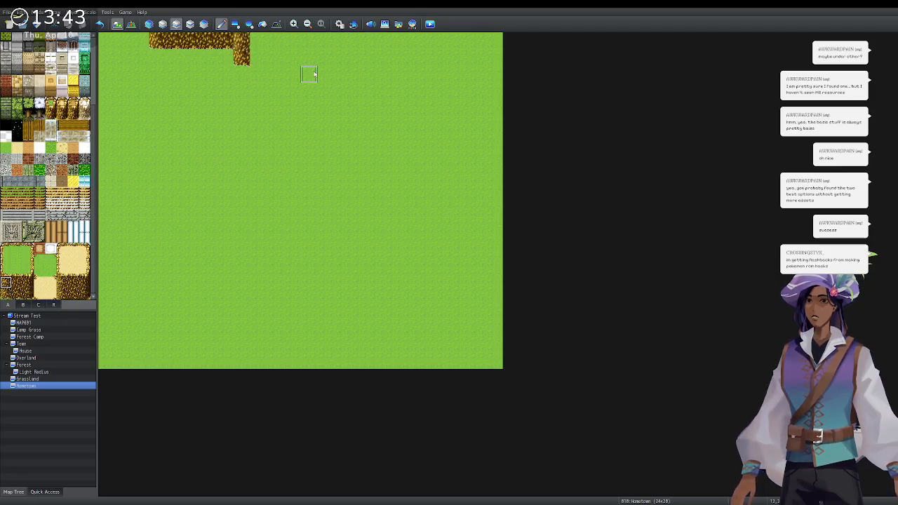
{"action": "left_click_drag", "start_coordinate": [17, 282], "coordinate": [17, 293]}
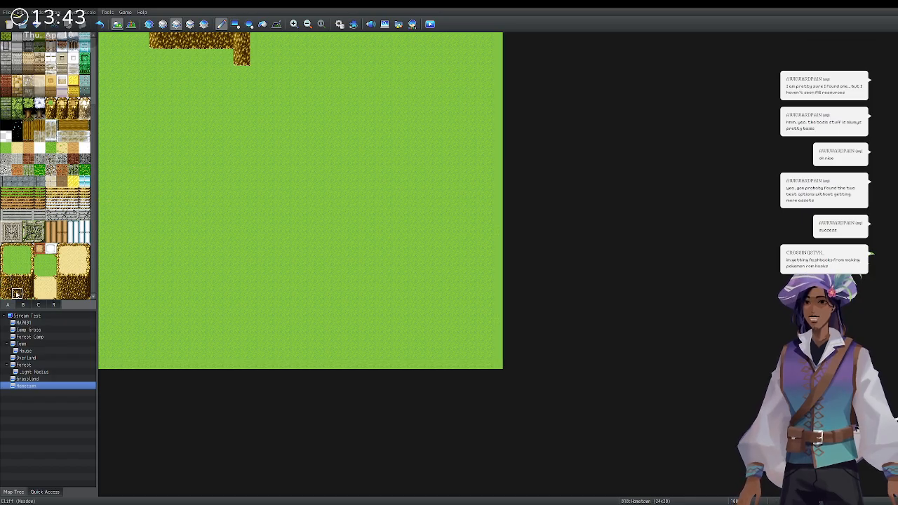
{"action": "left_click", "coordinate": [259, 49]}
{"action": "left_click", "coordinate": [275, 48]}
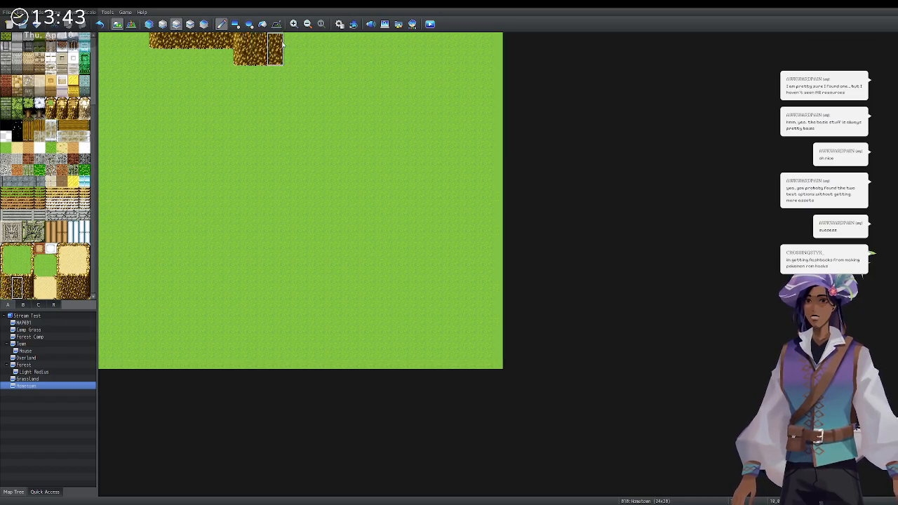
{"action": "left_click", "coordinate": [292, 47]}
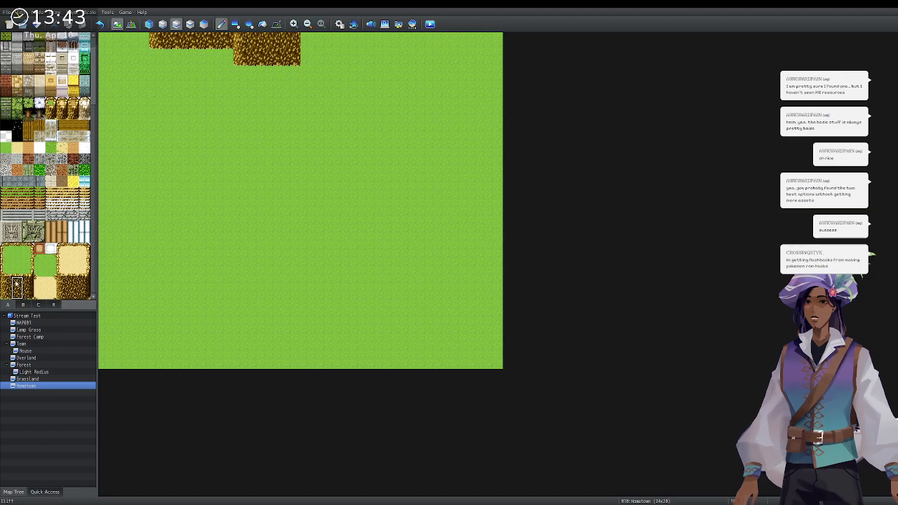
{"action": "left_click", "coordinate": [313, 42]}
{"action": "left_click", "coordinate": [326, 44]}
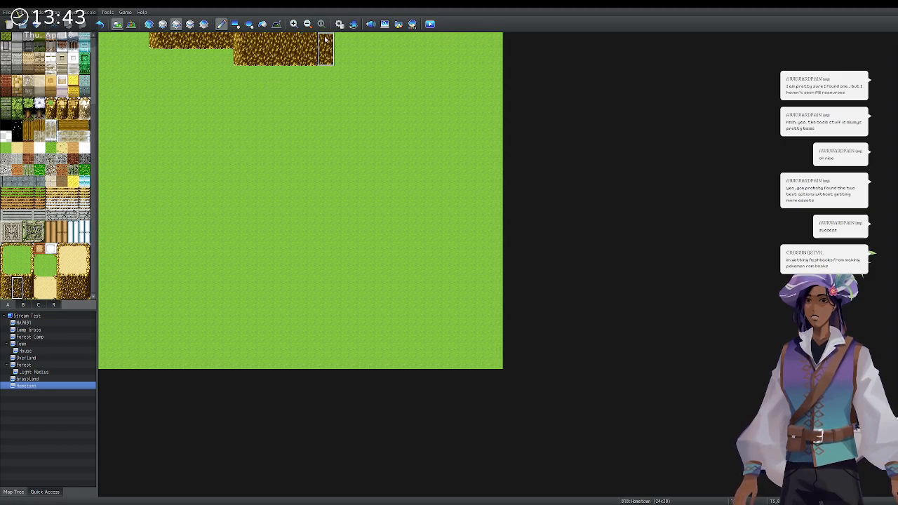
{"action": "left_click_drag", "start_coordinate": [28, 281], "coordinate": [28, 290]}
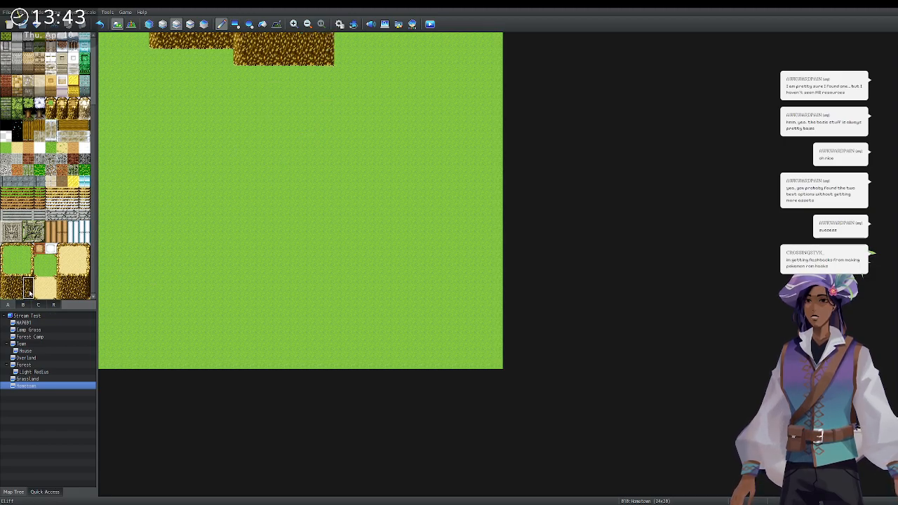
{"action": "left_click", "coordinate": [343, 45]}
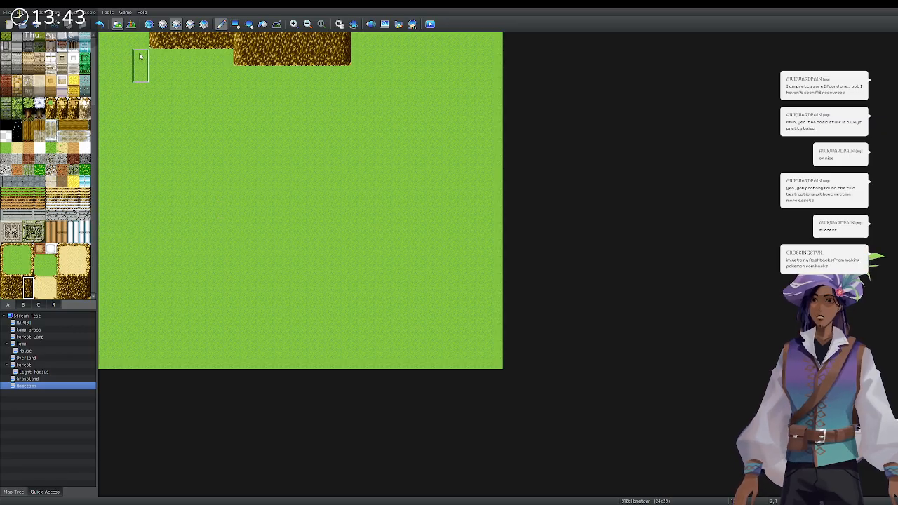
Paint a two-tile forest block into the map's top-left corner.
{"action": "scroll", "coordinate": [49, 160], "scroll_direction": "up", "scroll_amount": 4}
{"action": "scroll", "coordinate": [49, 160], "scroll_direction": "down", "scroll_amount": 4}
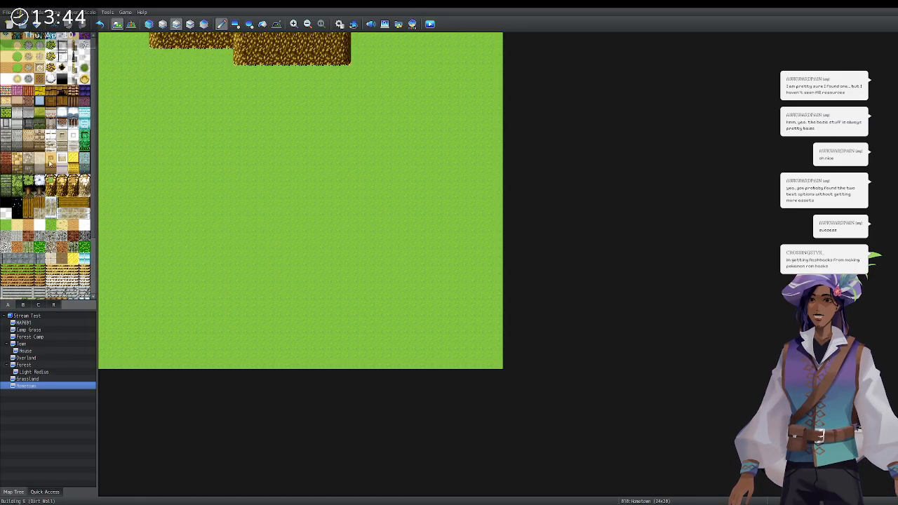
{"action": "scroll", "coordinate": [49, 162], "scroll_direction": "up", "scroll_amount": 4}
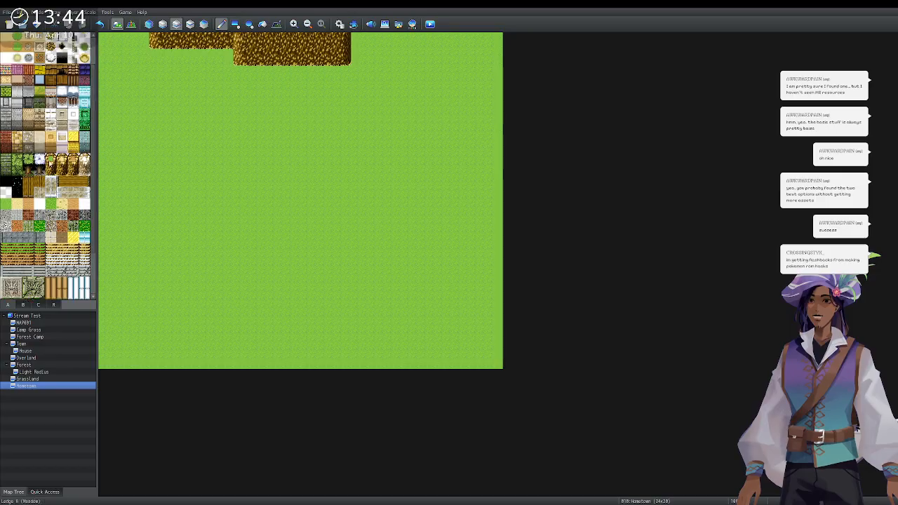
{"action": "left_click_drag", "start_coordinate": [28, 157], "coordinate": [27, 175]}
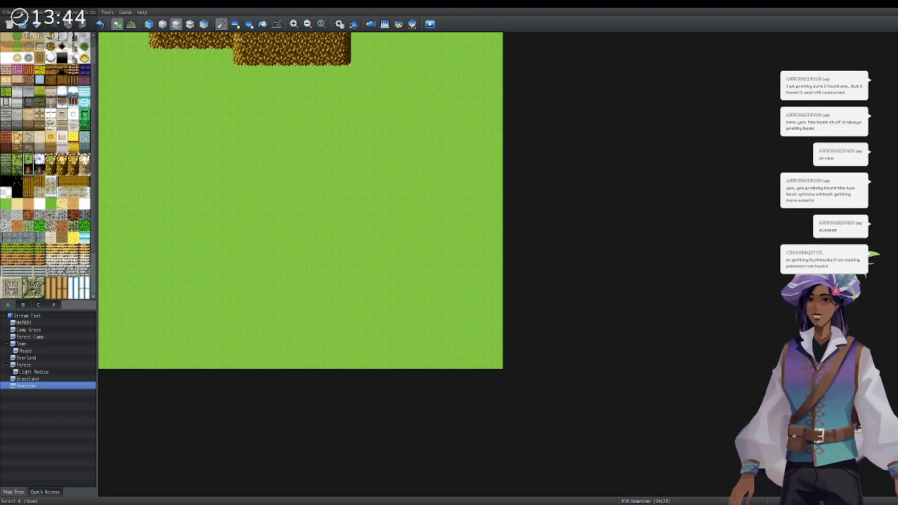
{"action": "mouse_move", "coordinate": [138, 45]}
{"action": "left_mouse_down"}
{"action": "mouse_move", "coordinate": [107, 64]}
{"action": "mouse_move", "coordinate": [111, 45]}
{"action": "left_mouse_up"}
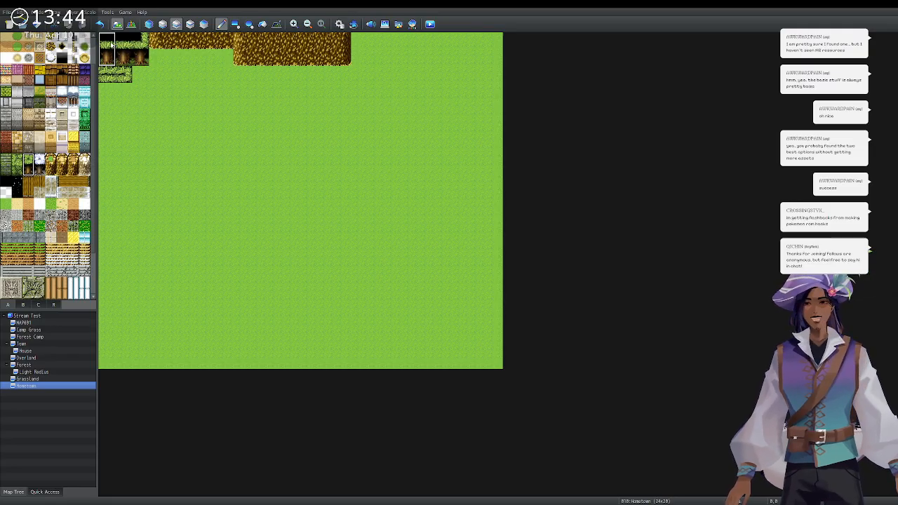
Repaint the top-left forest tiles and leftover bush with plain grass, then toggle the layer modes.
{"action": "left_click", "coordinate": [113, 64]}
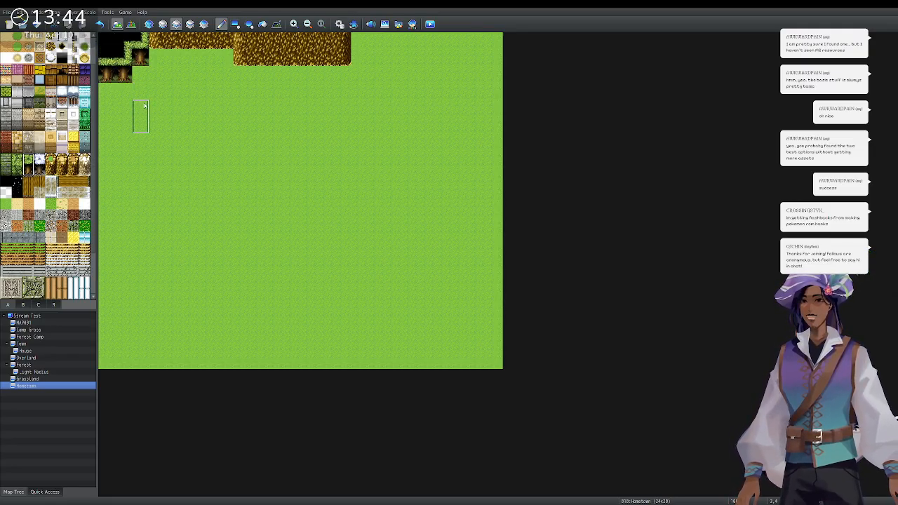
{"action": "left_click", "coordinate": [28, 170]}
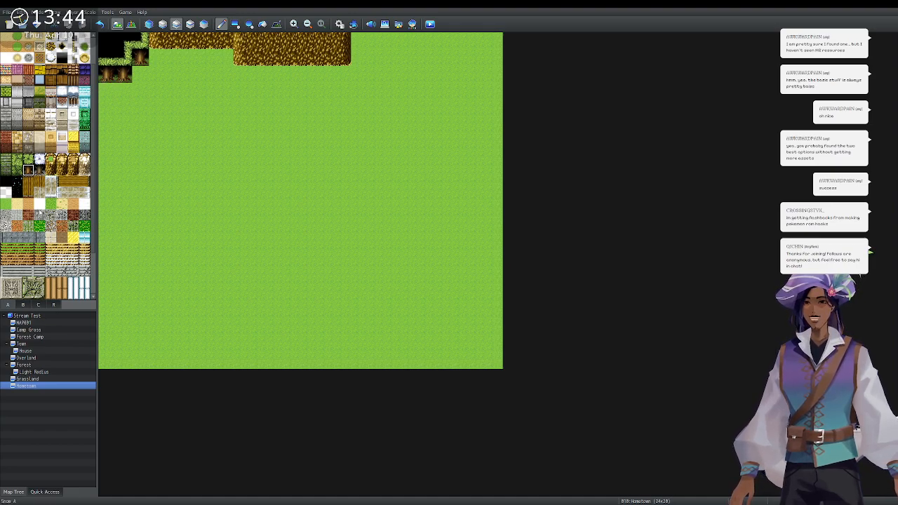
{"action": "scroll", "coordinate": [12, 60], "scroll_direction": "up", "scroll_amount": 2}
{"action": "left_click", "coordinate": [9, 61]}
{"action": "mouse_move", "coordinate": [108, 41]}
{"action": "left_mouse_down"}
{"action": "mouse_move", "coordinate": [142, 73]}
{"action": "mouse_move", "coordinate": [109, 62]}
{"action": "mouse_move", "coordinate": [122, 60]}
{"action": "left_mouse_up"}
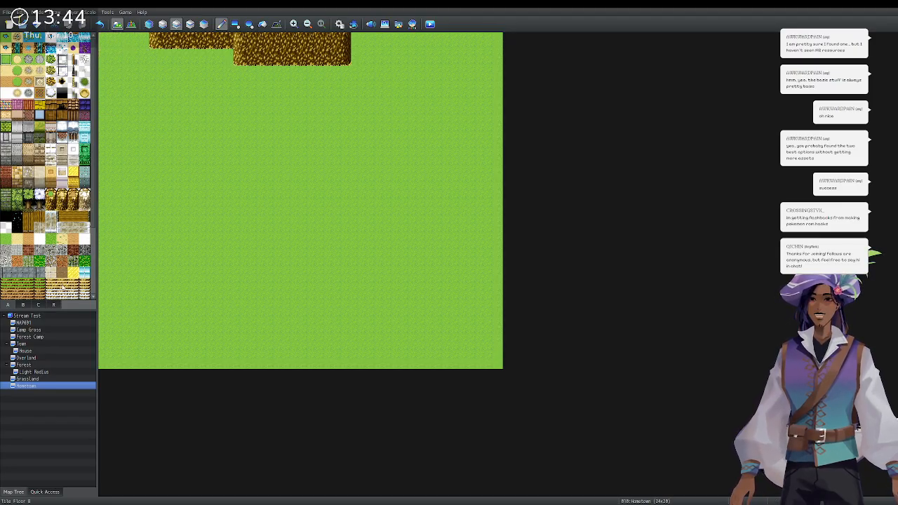
{"action": "left_click", "coordinate": [23, 306]}
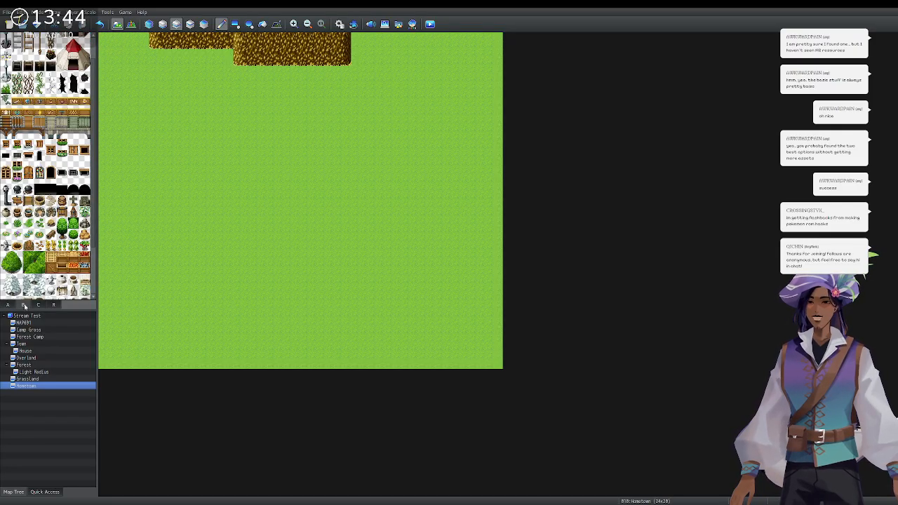
{"action": "left_click", "coordinate": [162, 24]}
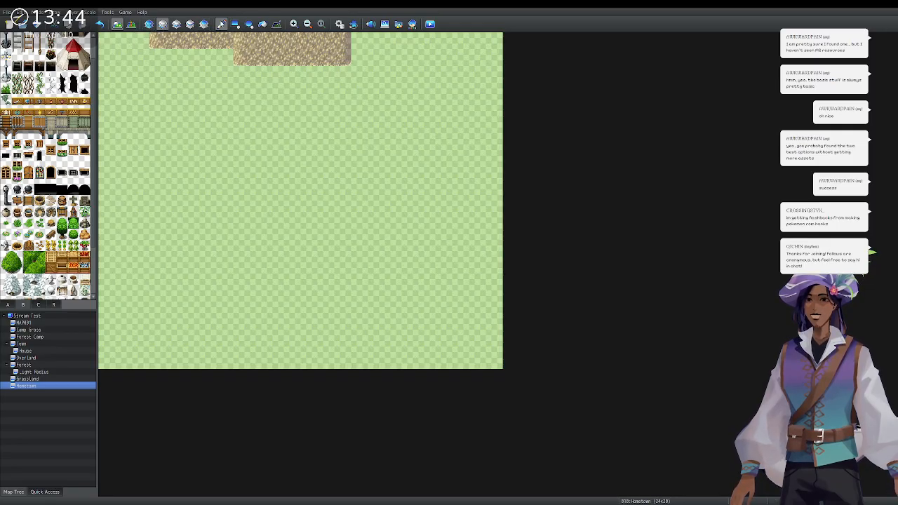
{"action": "left_click", "coordinate": [176, 24]}
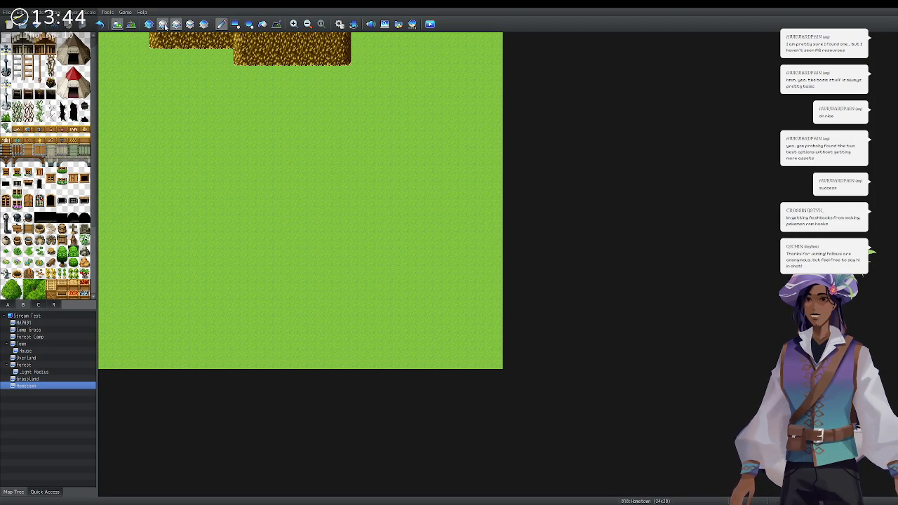
Flood-fill empty tiles over the grass and every piece of the top cliff band.
{"action": "left_click", "coordinate": [263, 24]}
{"action": "left_click", "coordinate": [209, 107]}
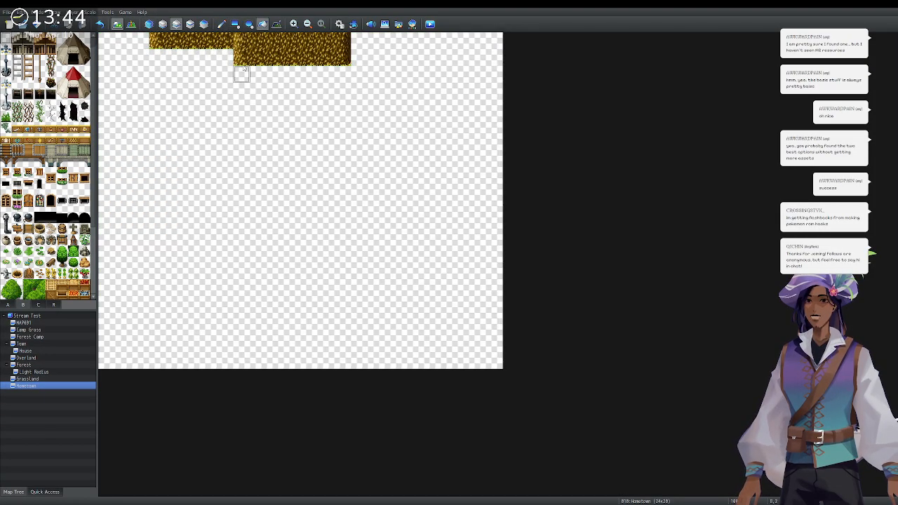
{"action": "left_click", "coordinate": [257, 59]}
{"action": "left_click", "coordinate": [243, 58]}
{"action": "left_click", "coordinate": [193, 41]}
{"action": "left_click", "coordinate": [163, 43]}
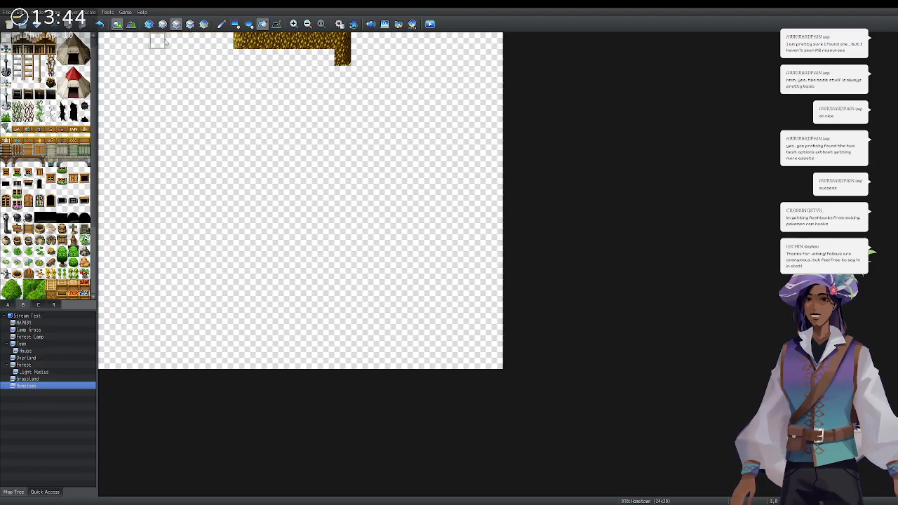
{"action": "left_click", "coordinate": [309, 40]}
{"action": "left_click", "coordinate": [343, 56]}
{"action": "left_click", "coordinate": [241, 39]}
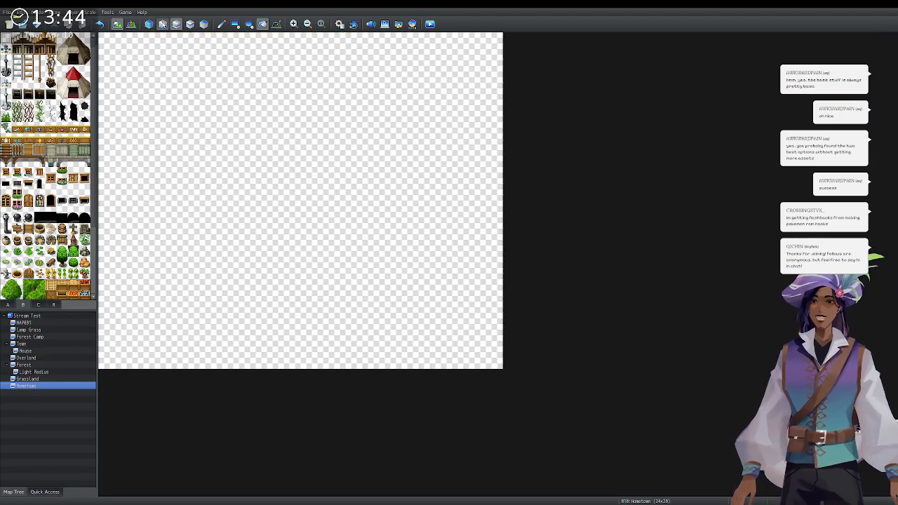
Refill the entire empty map with the plain grass tile from tab A.
{"action": "left_click", "coordinate": [7, 304]}
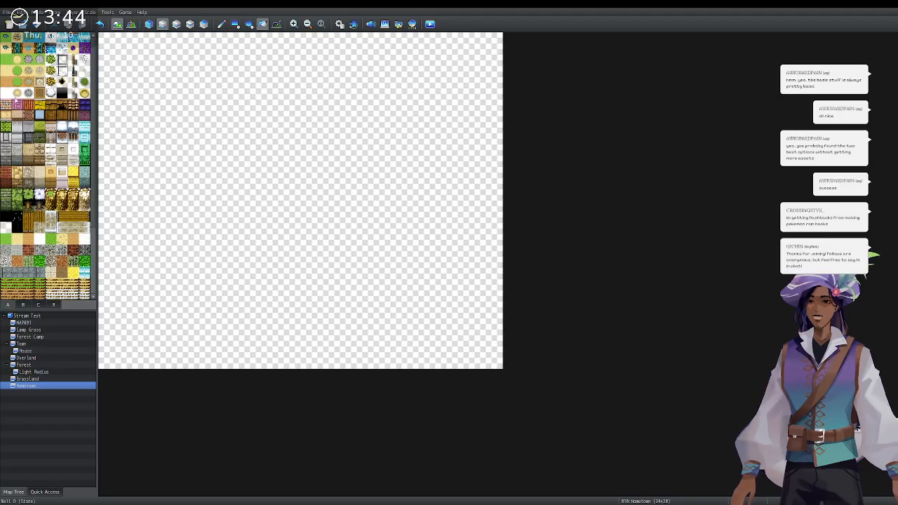
{"action": "left_click", "coordinate": [6, 61]}
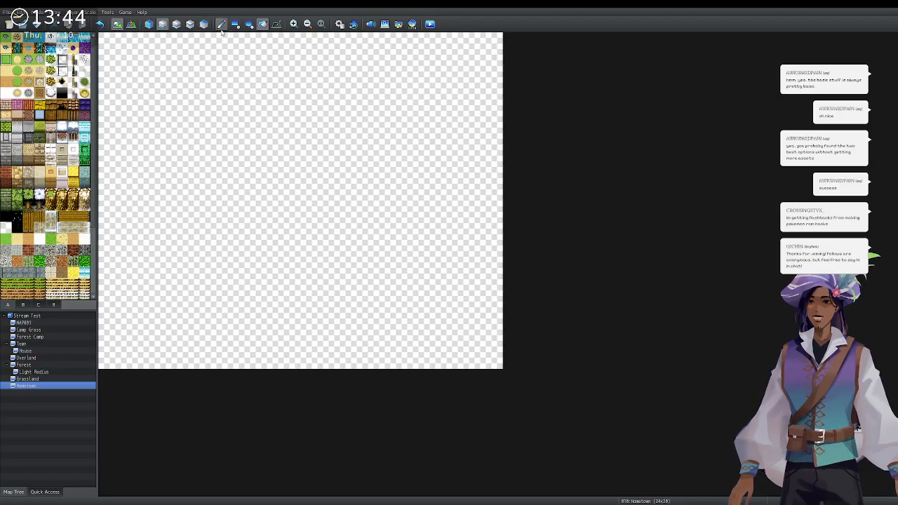
{"action": "left_click", "coordinate": [242, 58]}
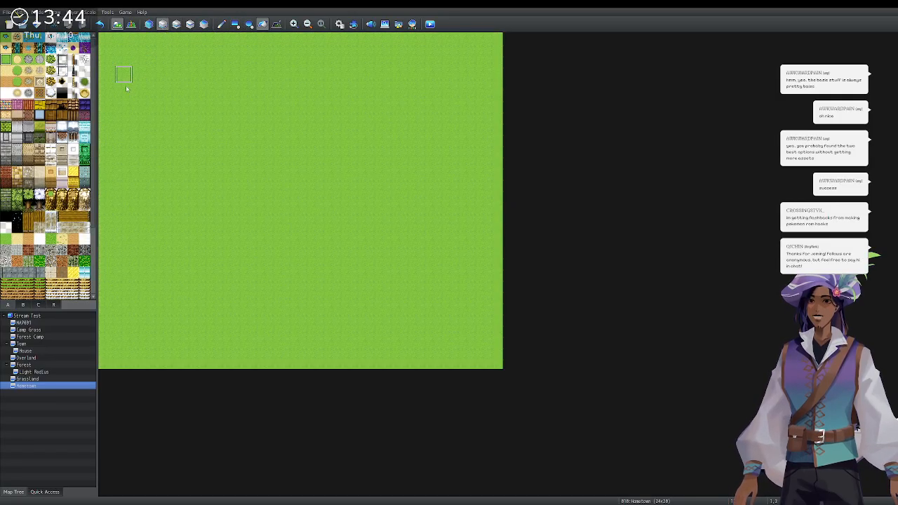
{"action": "scroll", "coordinate": [11, 289], "scroll_direction": "down", "scroll_amount": 5}
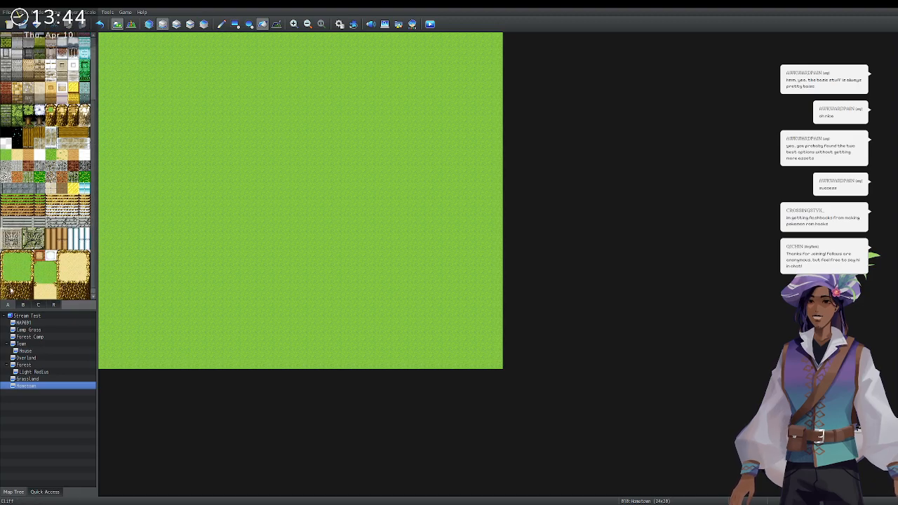
Pencil single-height cliff tiles along the left part of the map's top row.
{"action": "scroll", "coordinate": [11, 290], "scroll_direction": "down", "scroll_amount": 1}
{"action": "left_click", "coordinate": [6, 292]}
{"action": "left_click", "coordinate": [221, 24]}
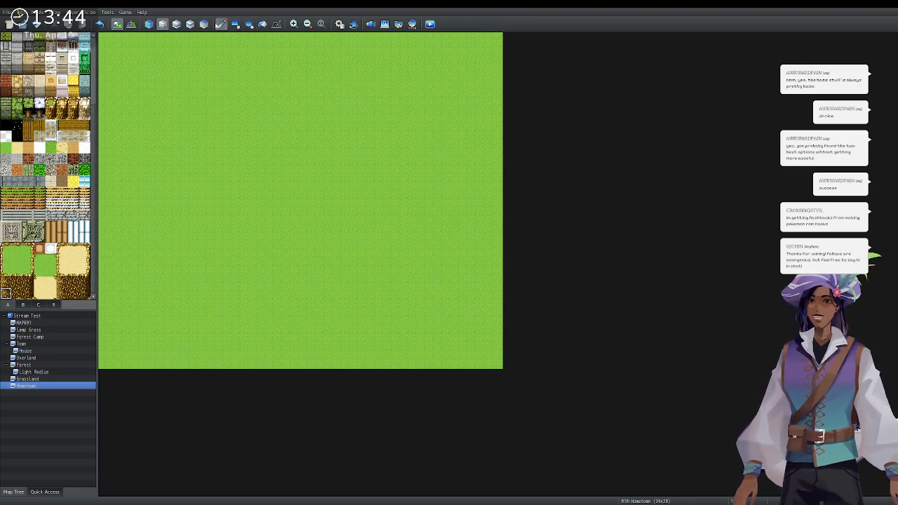
{"action": "left_click", "coordinate": [158, 41]}
{"action": "left_click", "coordinate": [17, 293]}
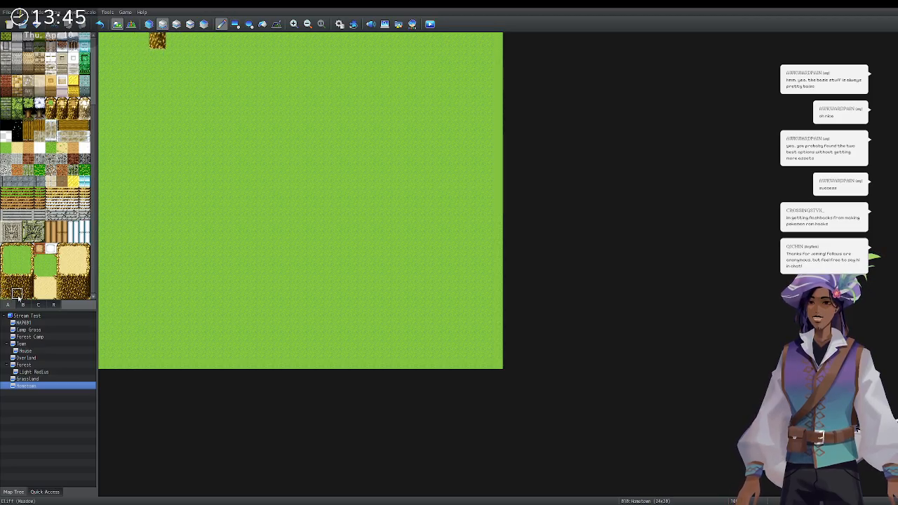
{"action": "left_click", "coordinate": [174, 41]}
{"action": "left_click_drag", "start_coordinate": [174, 41], "coordinate": [225, 41]}
Continue the cliff rightward as a two-tile-tall section and cap its right end.
{"action": "left_click", "coordinate": [5, 283]}
{"action": "left_click_drag", "start_coordinate": [6, 289], "coordinate": [17, 293]}
{"action": "left_click", "coordinate": [242, 49]}
{"action": "left_click_drag", "start_coordinate": [258, 45], "coordinate": [345, 46]}
{"action": "left_click", "coordinate": [345, 46]}
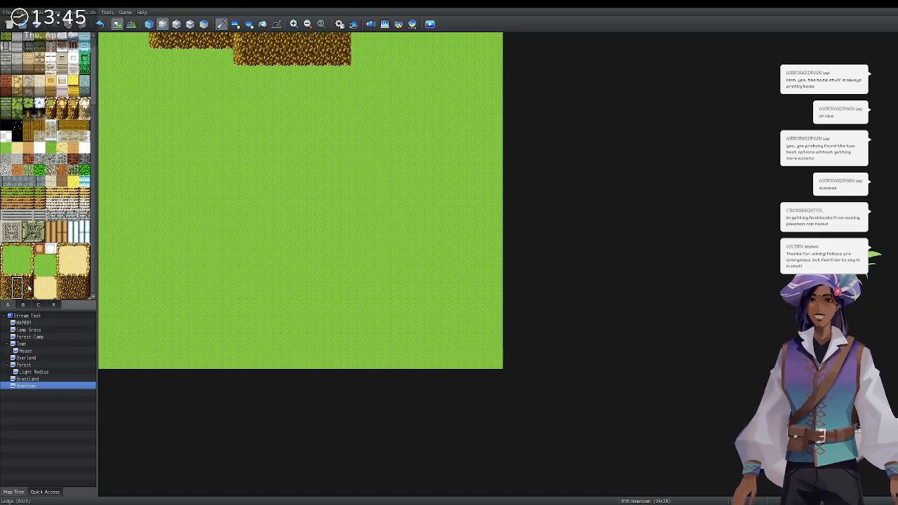
{"action": "left_click_drag", "start_coordinate": [28, 283], "coordinate": [28, 293]}
{"action": "left_click", "coordinate": [355, 42]}
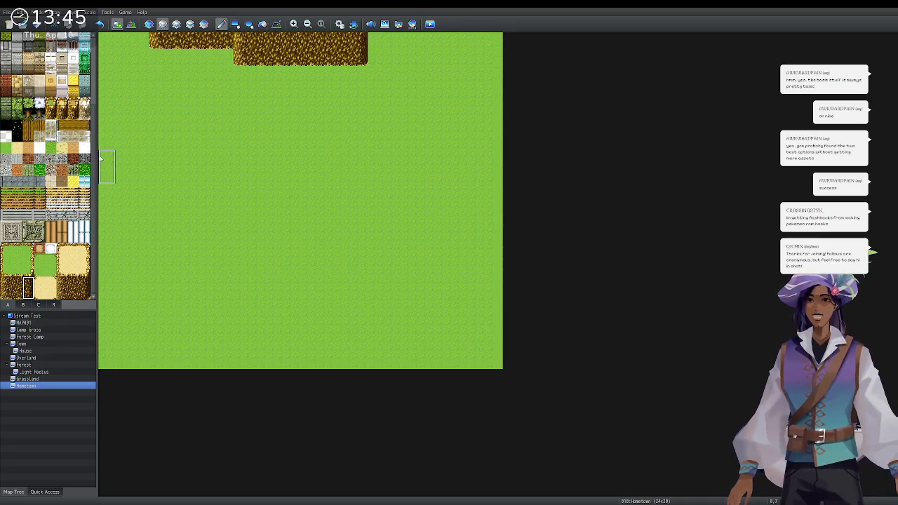
On tileset tab B's upper layer, stamp a two-tile bush piece at the map's top-left.
{"action": "left_click", "coordinate": [25, 305]}
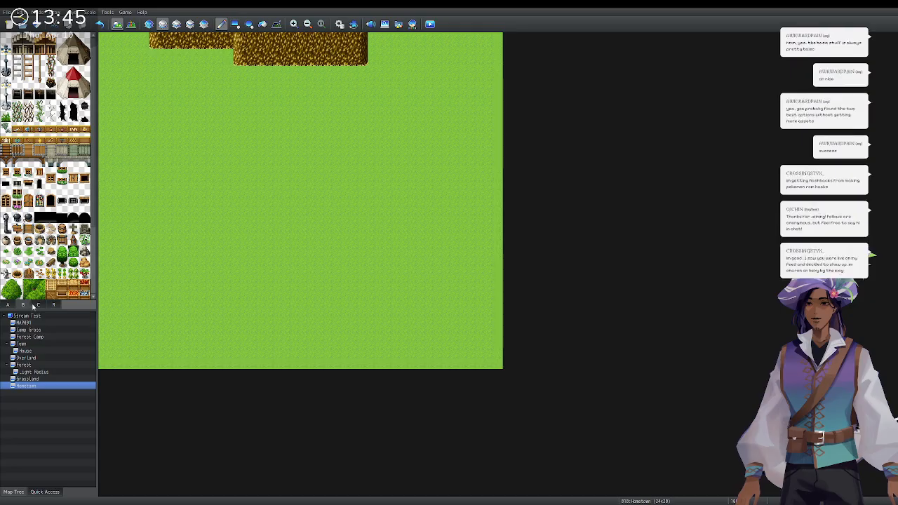
{"action": "left_click", "coordinate": [177, 25]}
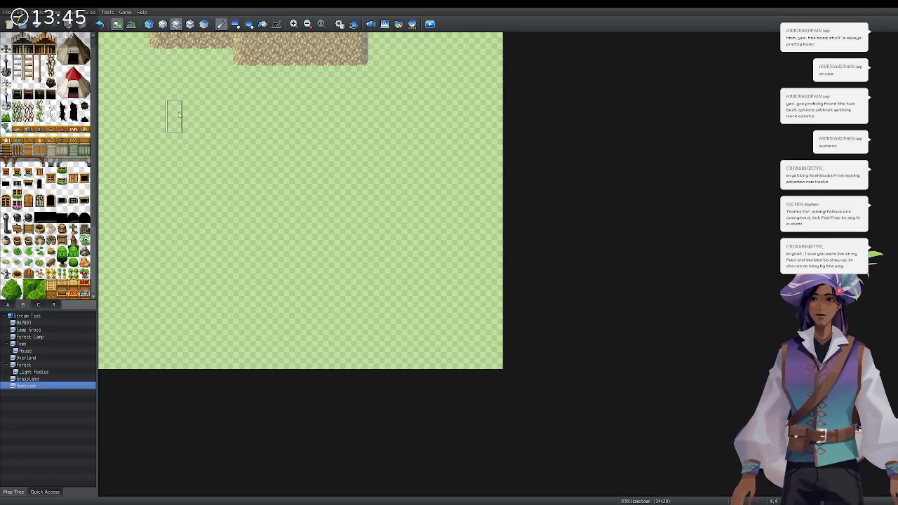
{"action": "scroll", "coordinate": [97, 138], "scroll_direction": "down", "scroll_amount": 3}
{"action": "left_click_drag", "start_coordinate": [92, 158], "coordinate": [94, 142]}
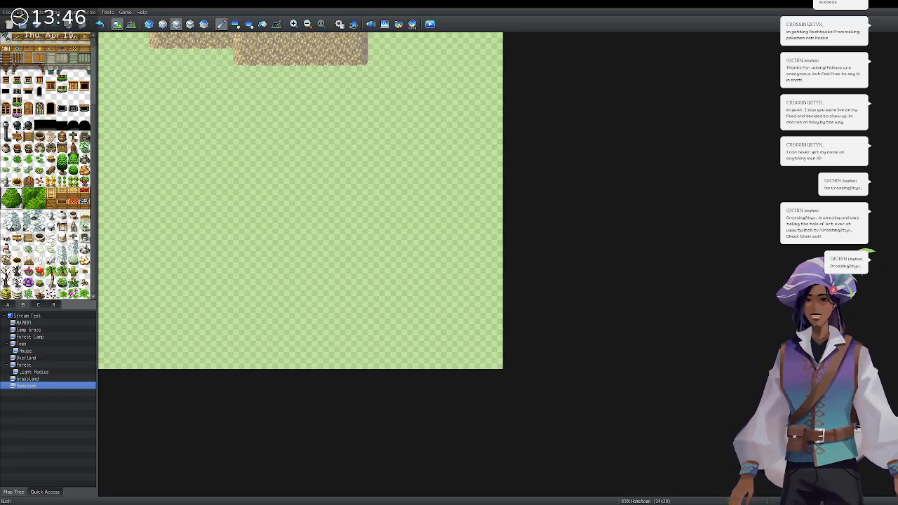
{"action": "left_click", "coordinate": [19, 204]}
{"action": "left_click", "coordinate": [28, 205]}
{"action": "left_click_drag", "start_coordinate": [29, 204], "coordinate": [40, 194]}
{"action": "left_click", "coordinate": [30, 193]}
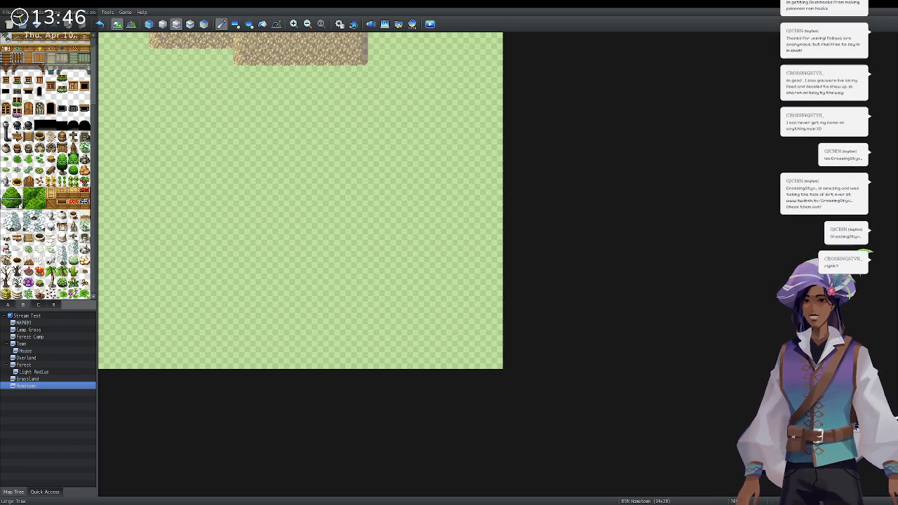
{"action": "left_click", "coordinate": [114, 43]}
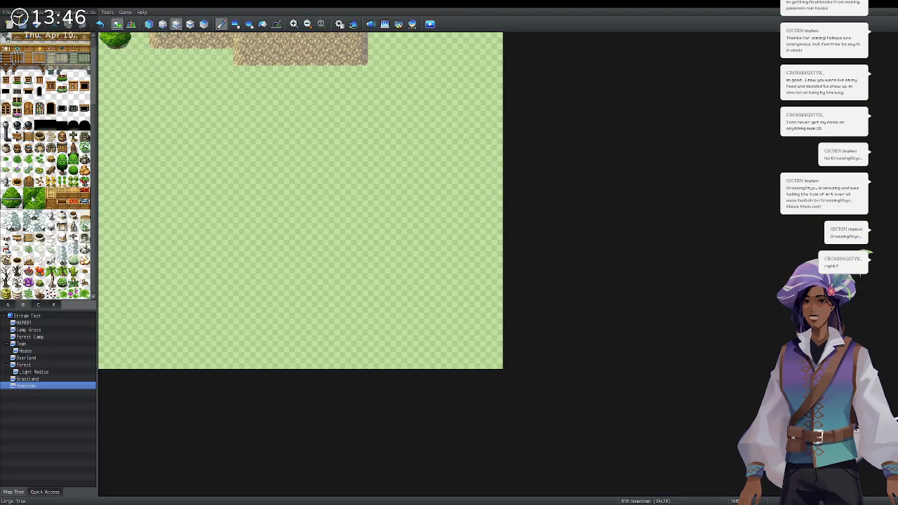
Build a 2x2 leafy tree in the top-left corner, undoing misplaced tree-bottom tiles.
{"action": "left_click", "coordinate": [29, 204]}
{"action": "left_click_drag", "start_coordinate": [7, 204], "coordinate": [17, 204]}
{"action": "left_click", "coordinate": [125, 47]}
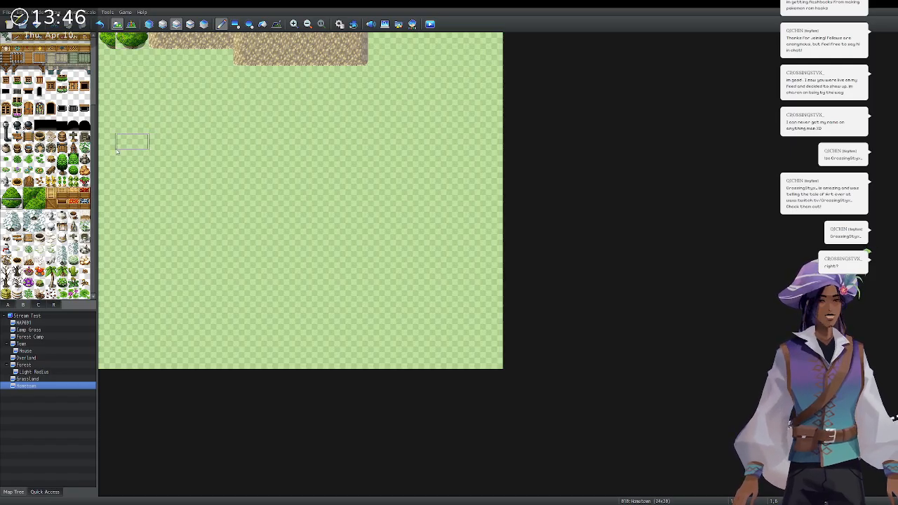
{"action": "left_click_drag", "start_coordinate": [39, 192], "coordinate": [40, 205]}
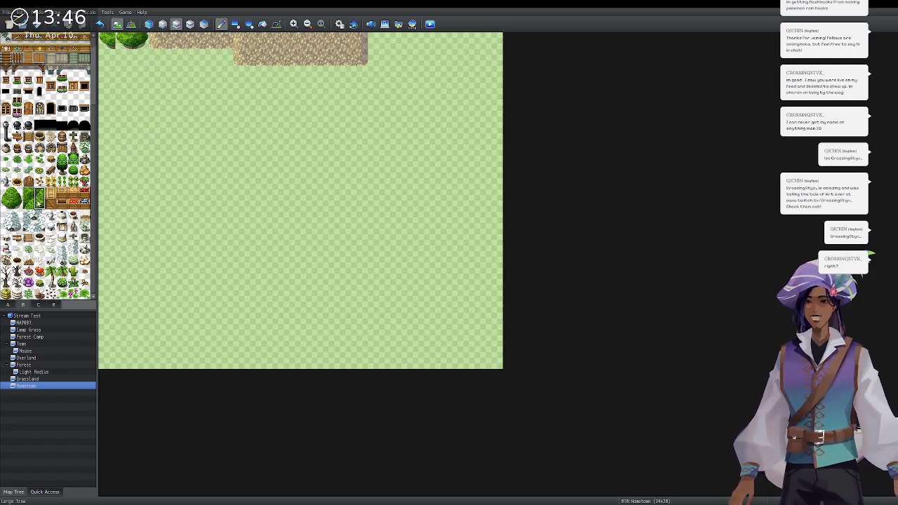
{"action": "left_click", "coordinate": [106, 49]}
{"action": "left_click", "coordinate": [37, 195]}
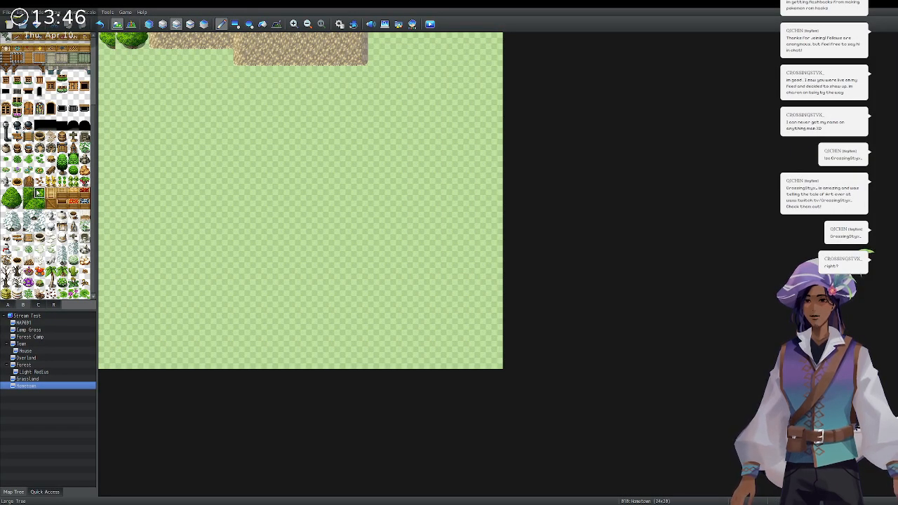
{"action": "mouse_move", "coordinate": [38, 194]}
{"action": "left_mouse_down"}
{"action": "mouse_move", "coordinate": [38, 204]}
{"action": "mouse_move", "coordinate": [27, 202]}
{"action": "left_mouse_up"}
{"action": "left_click", "coordinate": [112, 46]}
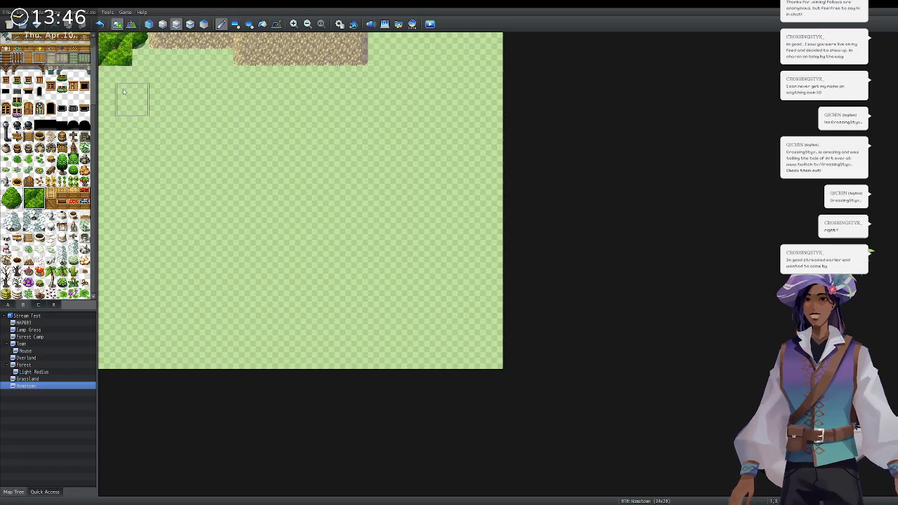
{"action": "left_click_drag", "start_coordinate": [27, 205], "coordinate": [41, 205]}
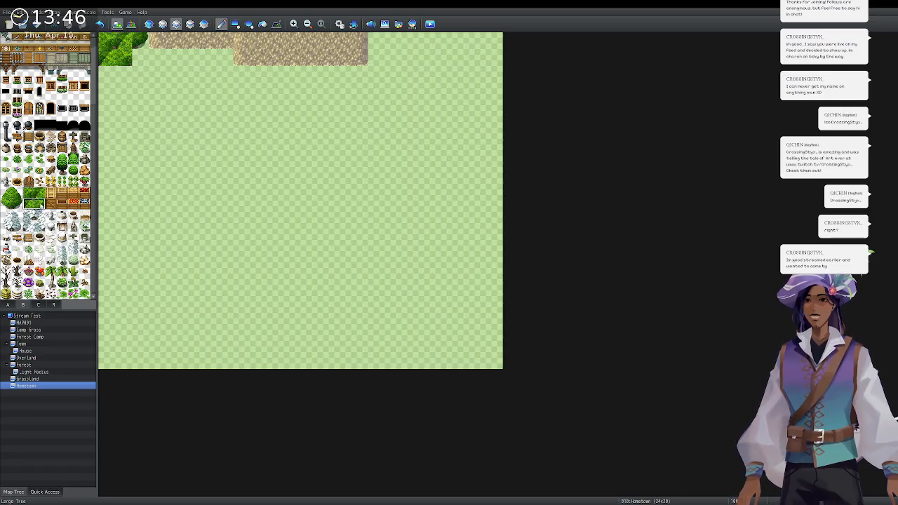
{"action": "left_click", "coordinate": [103, 42]}
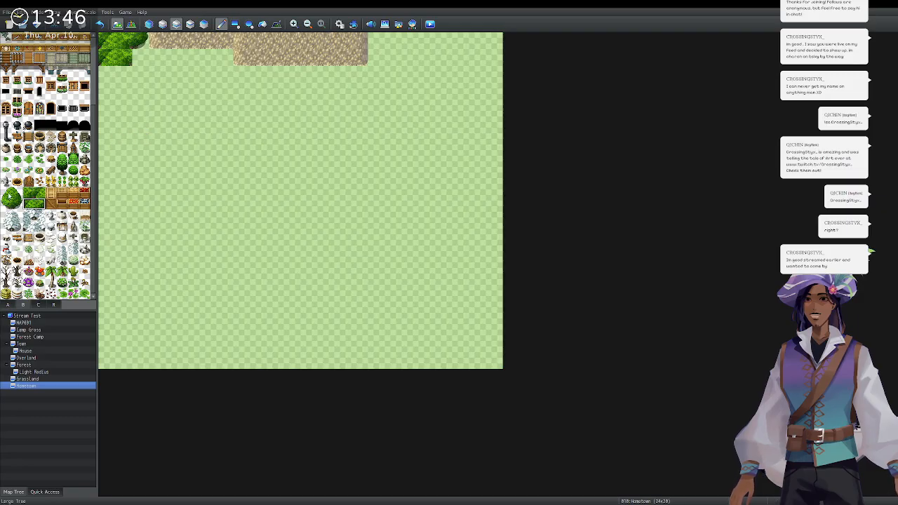
{"action": "left_click_drag", "start_coordinate": [6, 204], "coordinate": [15, 206]}
{"action": "left_click", "coordinate": [121, 58]}
{"action": "left_click", "coordinate": [109, 58]}
{"action": "key", "text": "ctrl+z"}
{"action": "key", "text": "ctrl+z"}
Round off the top-left tree's bottom and start a tree just right of the dirt patch.
{"action": "left_click", "coordinate": [109, 59]}
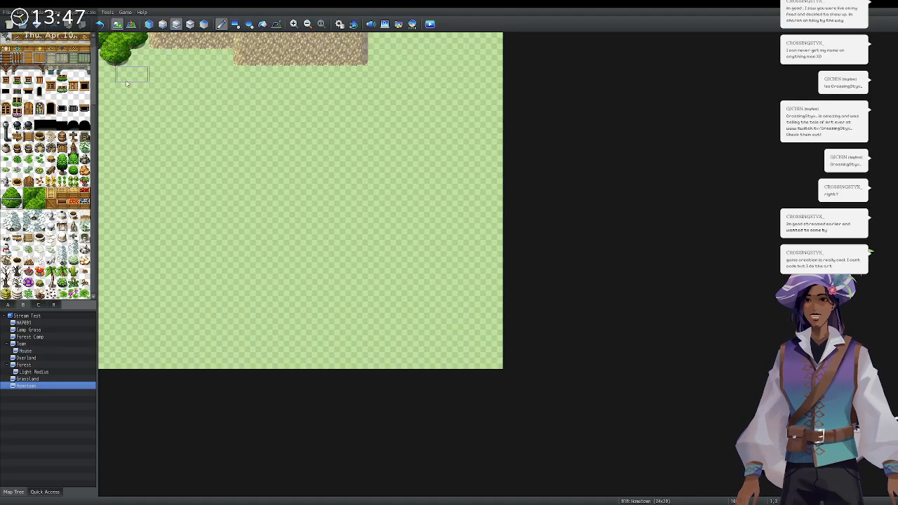
{"action": "scroll", "coordinate": [71, 231], "scroll_direction": "up", "scroll_amount": 3}
{"action": "scroll", "coordinate": [48, 165], "scroll_direction": "up", "scroll_amount": 2}
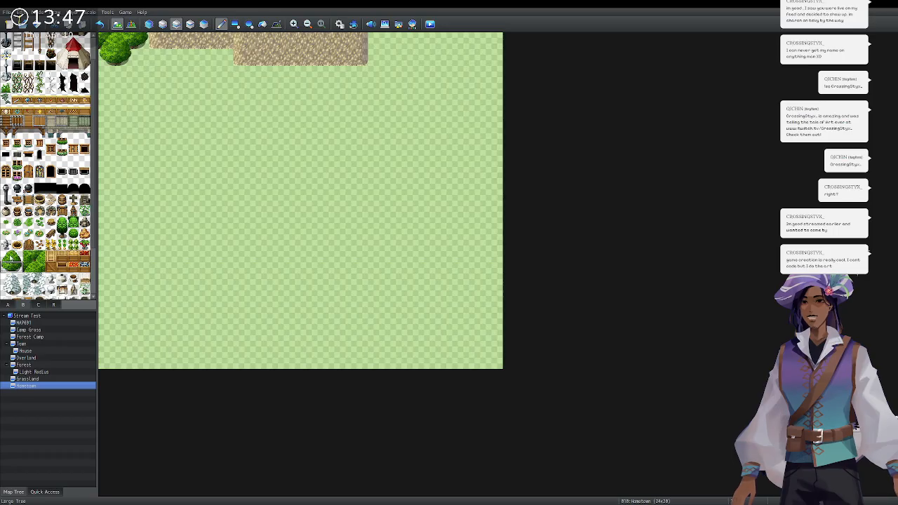
{"action": "left_click", "coordinate": [373, 46]}
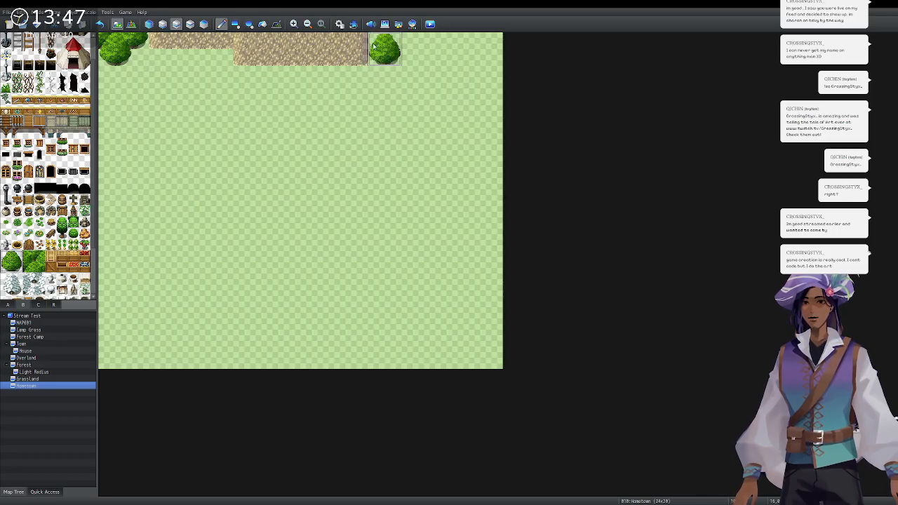
{"action": "left_click", "coordinate": [367, 42]}
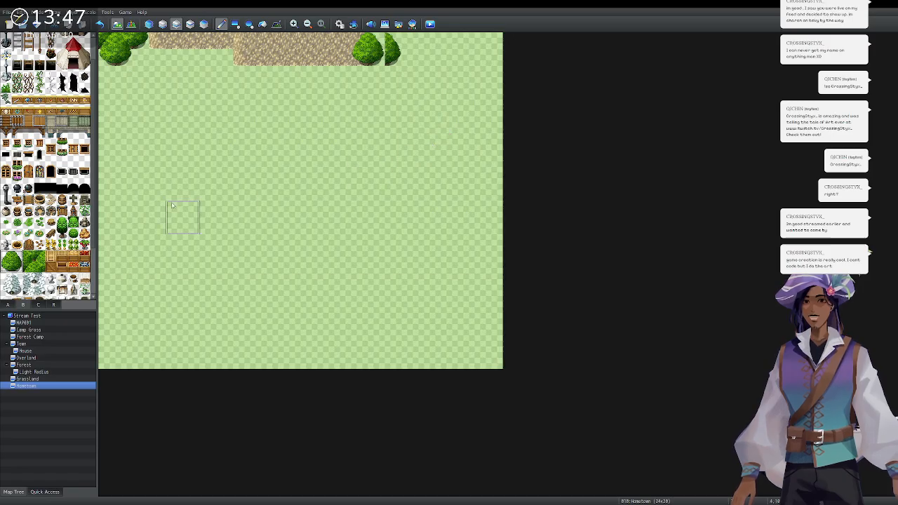
{"action": "left_click_drag", "start_coordinate": [28, 257], "coordinate": [29, 268]}
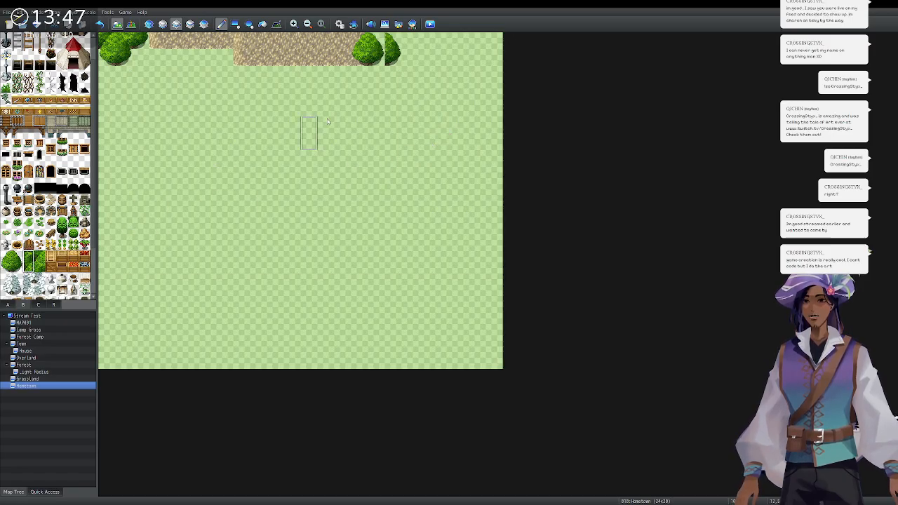
{"action": "left_click", "coordinate": [377, 56]}
Widen the top-right tree cluster rightward and add foliage below it.
{"action": "mouse_move", "coordinate": [39, 257]}
{"action": "left_mouse_down"}
{"action": "mouse_move", "coordinate": [39, 268]}
{"action": "mouse_move", "coordinate": [17, 269]}
{"action": "left_mouse_up"}
{"action": "left_click", "coordinate": [393, 48]}
{"action": "left_click", "coordinate": [411, 48]}
{"action": "left_click", "coordinate": [379, 78]}
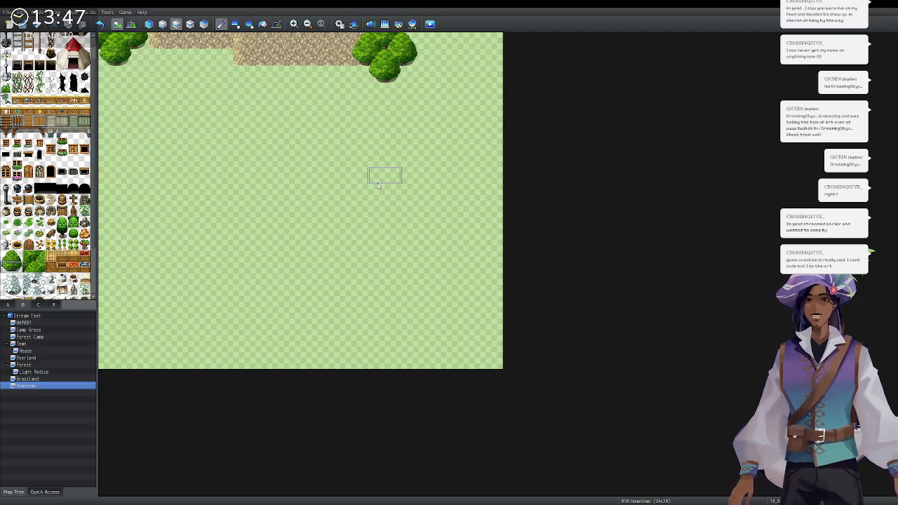
{"action": "left_click", "coordinate": [31, 257]}
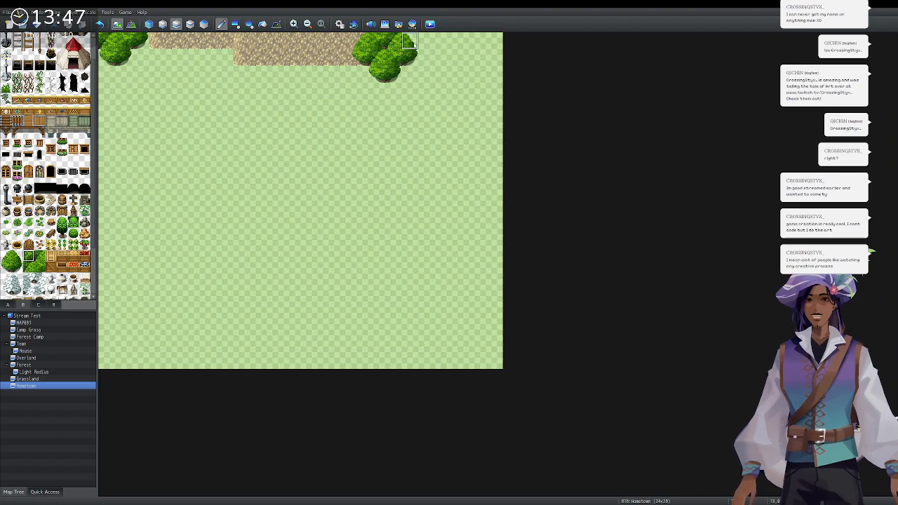
{"action": "left_click", "coordinate": [17, 267]}
{"action": "left_click", "coordinate": [426, 40]}
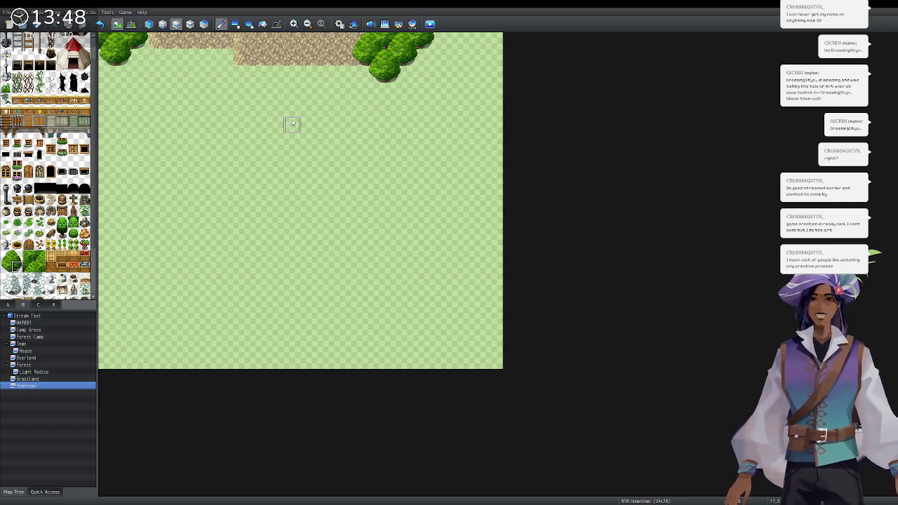
Paint Wall Vines A tiles onto the dirt wall at the map's top.
{"action": "scroll", "coordinate": [48, 211], "scroll_direction": "down", "scroll_amount": 3}
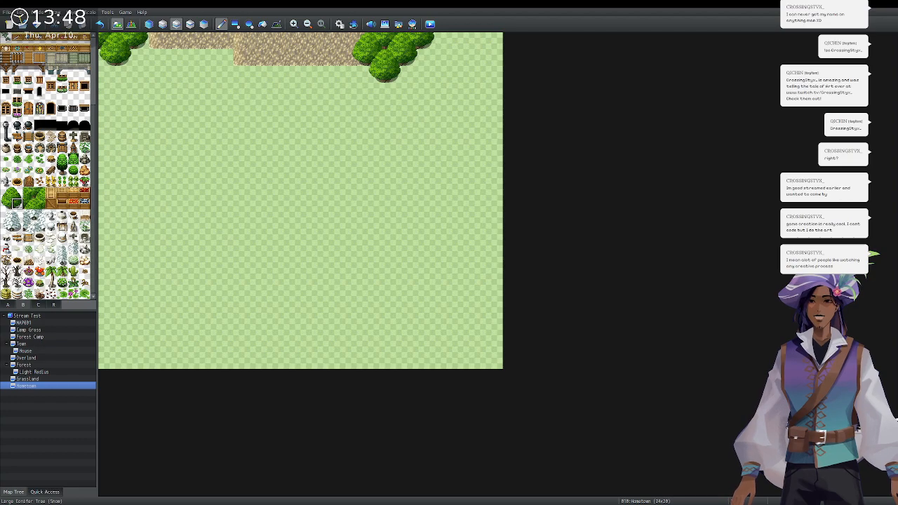
{"action": "scroll", "coordinate": [28, 140], "scroll_direction": "up", "scroll_amount": 4}
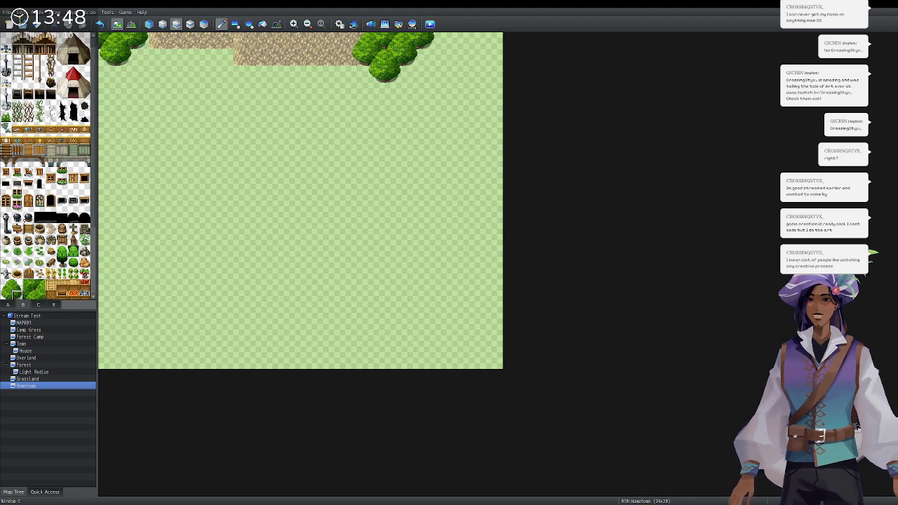
{"action": "left_click_drag", "start_coordinate": [18, 103], "coordinate": [17, 116]}
{"action": "left_click", "coordinate": [326, 47]}
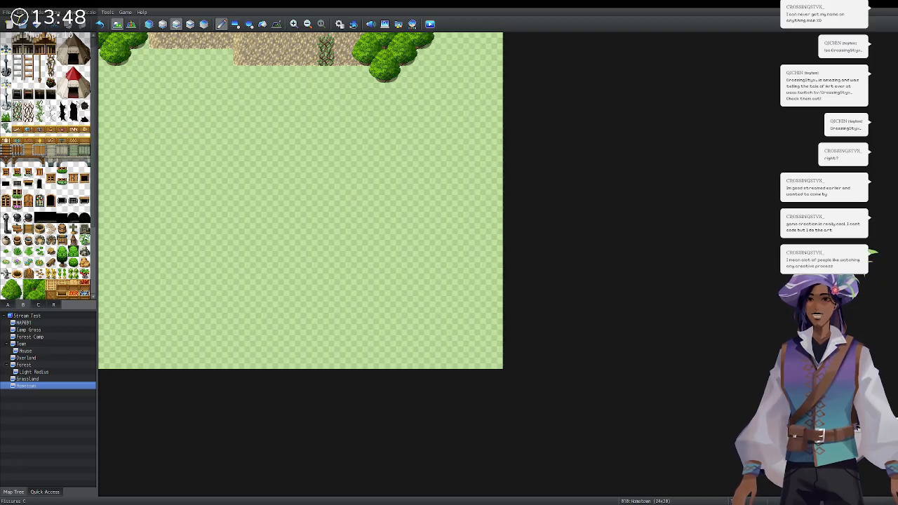
Try a row of snowy Sign B tiles along the top-right edge, then undo the signs and vines.
{"action": "left_click", "coordinate": [38, 304]}
{"action": "scroll", "coordinate": [45, 210], "scroll_direction": "down", "scroll_amount": 4}
{"action": "scroll", "coordinate": [46, 210], "scroll_direction": "up", "scroll_amount": 4}
{"action": "scroll", "coordinate": [24, 202], "scroll_direction": "down", "scroll_amount": 3}
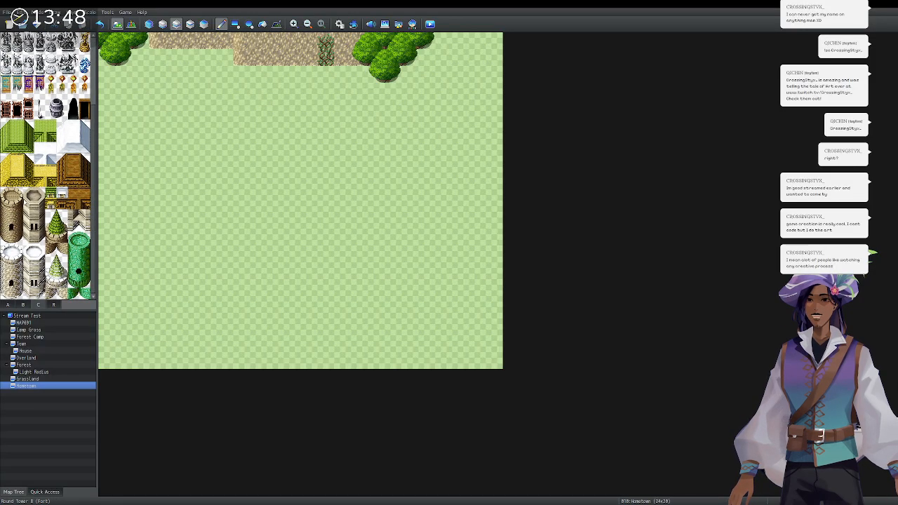
{"action": "scroll", "coordinate": [24, 202], "scroll_direction": "up", "scroll_amount": 1}
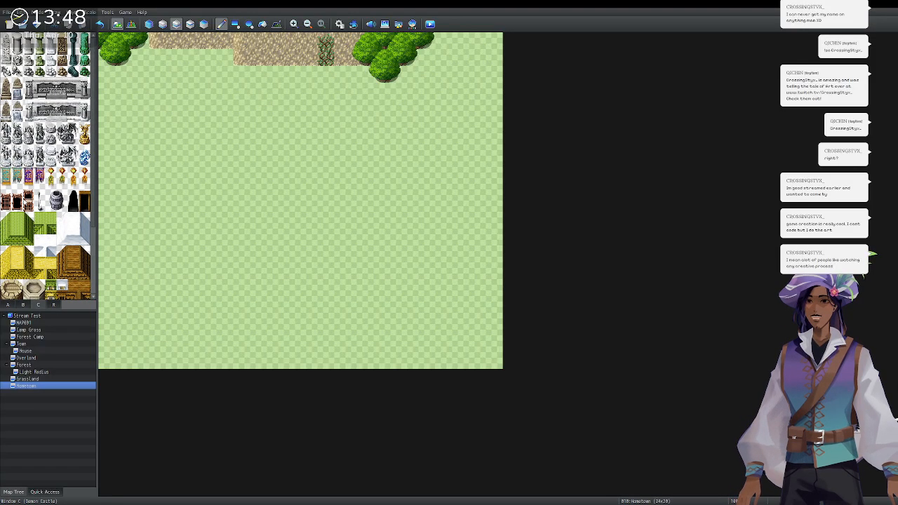
{"action": "left_click", "coordinate": [23, 305]}
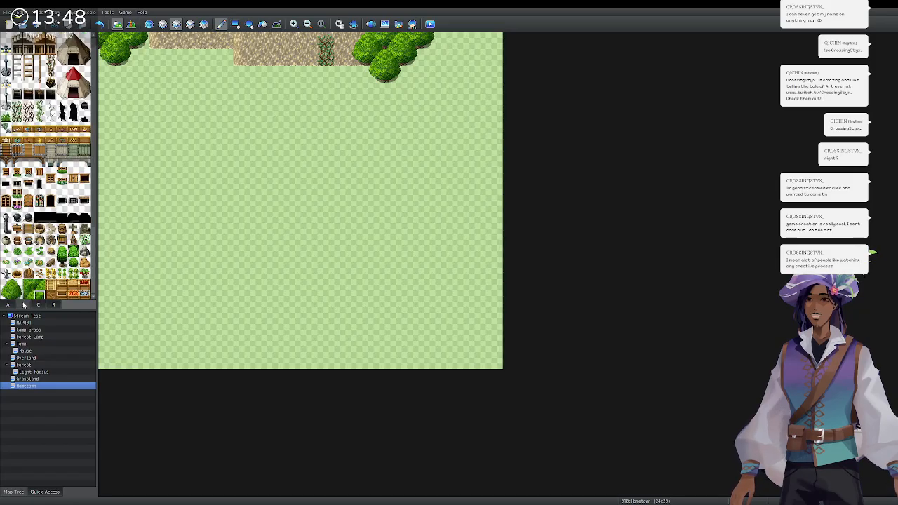
{"action": "scroll", "coordinate": [44, 196], "scroll_direction": "down", "scroll_amount": 4}
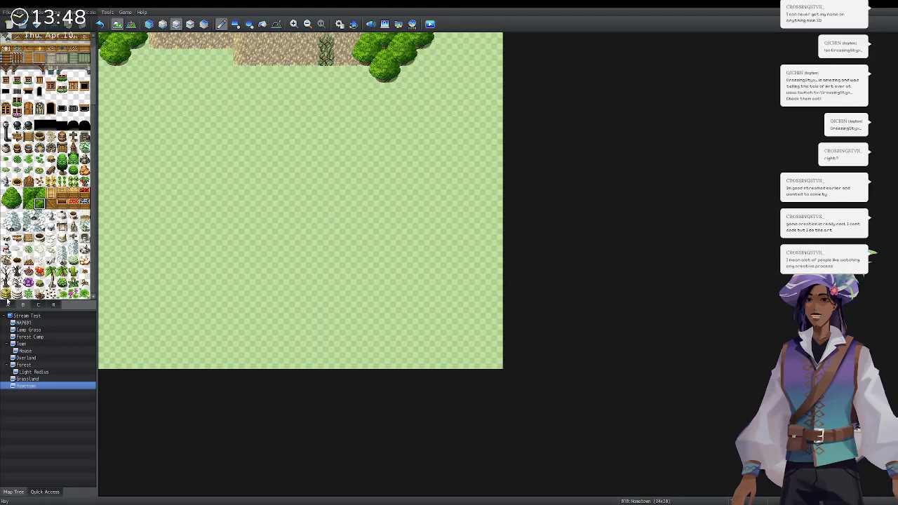
{"action": "left_click", "coordinate": [29, 239]}
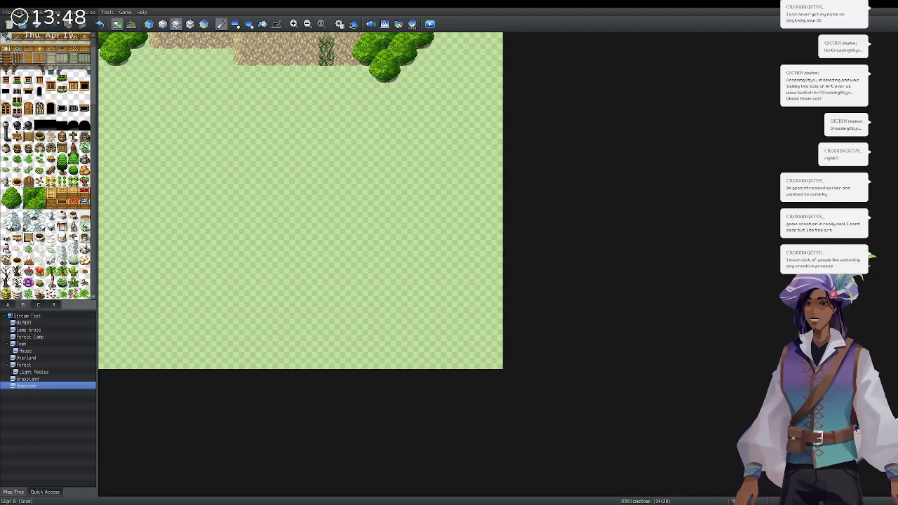
{"action": "left_click_drag", "start_coordinate": [443, 40], "coordinate": [494, 41]}
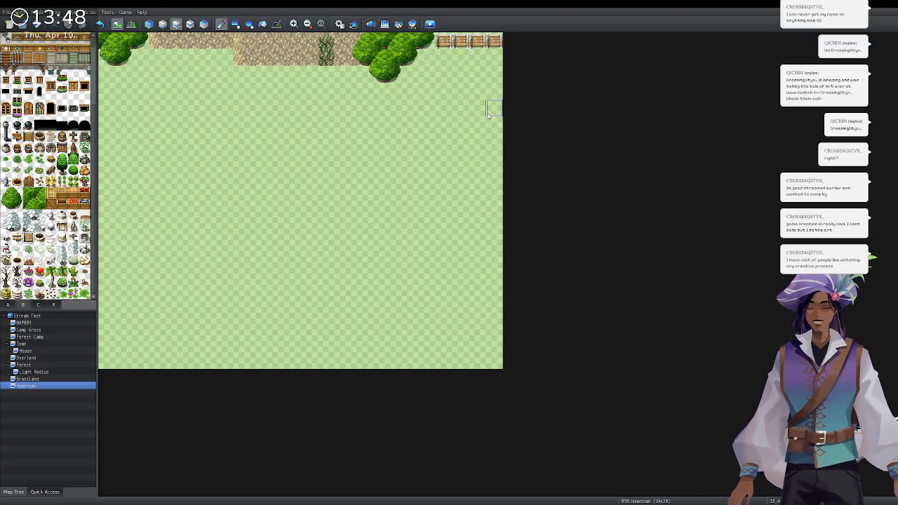
{"action": "key", "text": "ctrl+z"}
{"action": "key", "text": "ctrl+z"}
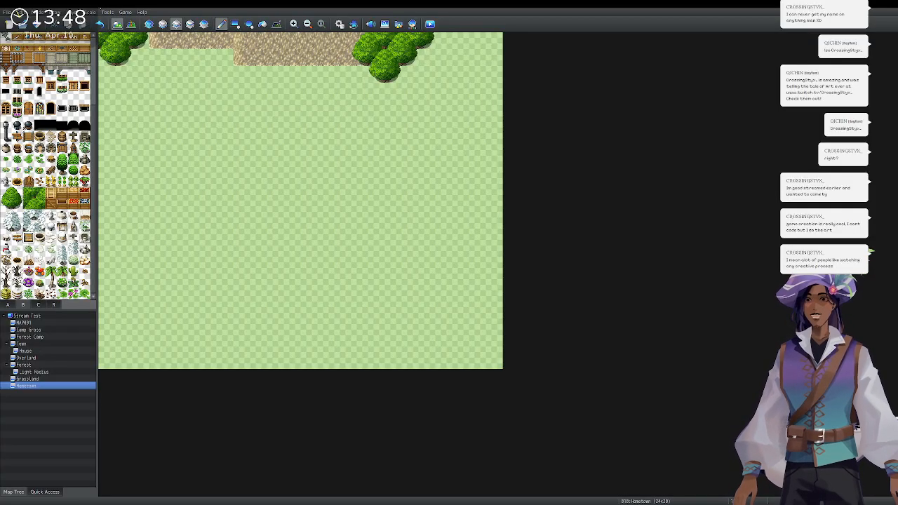
Place a single vine tile on the dirt path at the top.
{"action": "scroll", "coordinate": [42, 112], "scroll_direction": "up", "scroll_amount": 2}
{"action": "scroll", "coordinate": [43, 112], "scroll_direction": "up", "scroll_amount": 2}
{"action": "left_click_drag", "start_coordinate": [18, 76], "coordinate": [18, 89]}
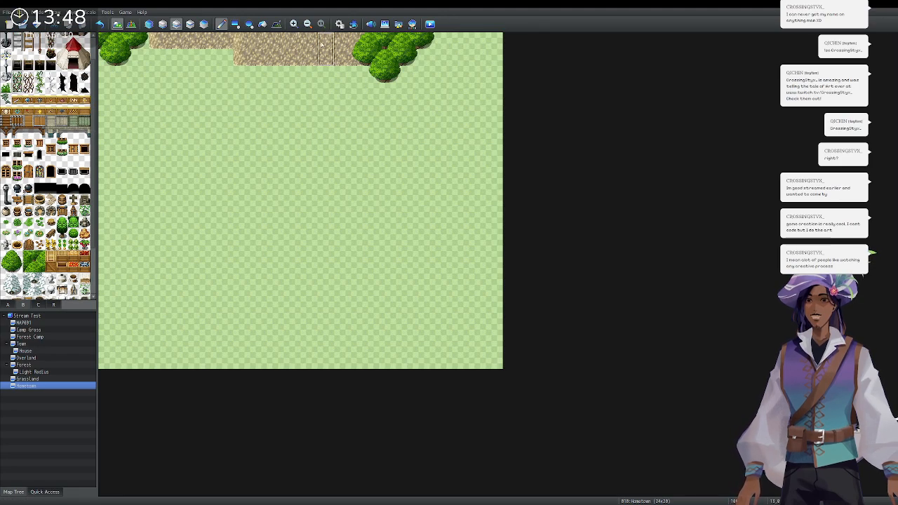
{"action": "left_click", "coordinate": [307, 62]}
Paint a wooden fence along the map's top edge right of the trees.
{"action": "scroll", "coordinate": [41, 174], "scroll_direction": "down", "scroll_amount": 2}
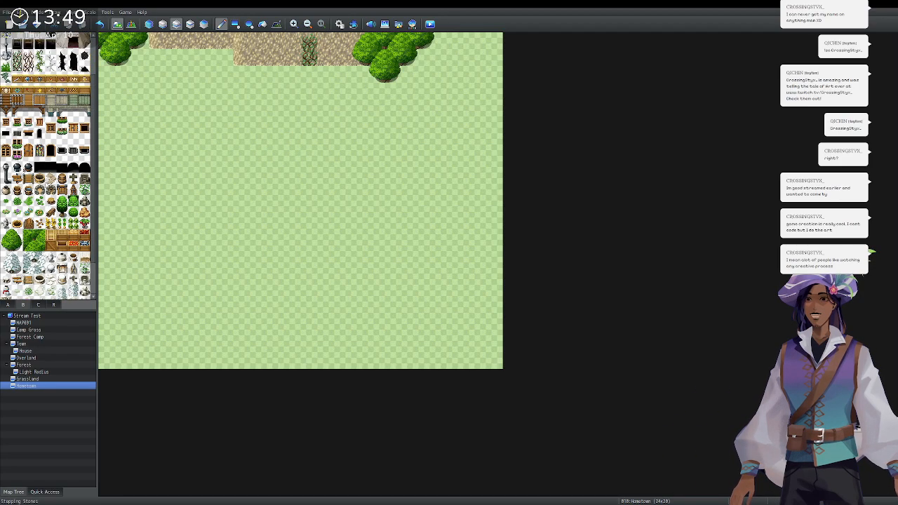
{"action": "scroll", "coordinate": [42, 169], "scroll_direction": "down", "scroll_amount": 2}
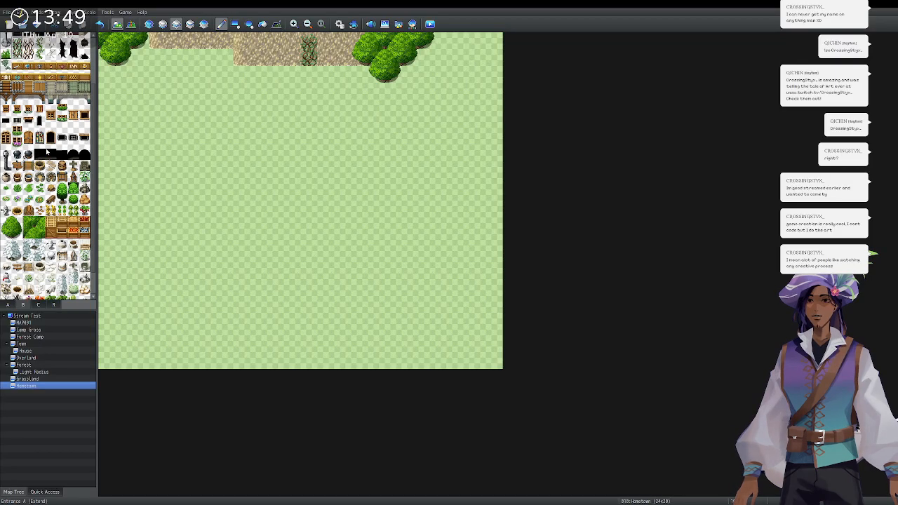
{"action": "scroll", "coordinate": [47, 152], "scroll_direction": "down", "scroll_amount": 3}
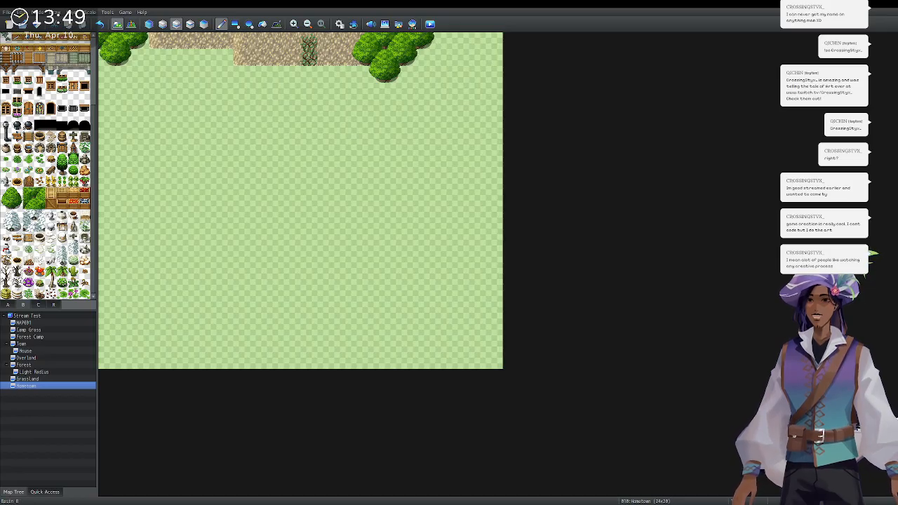
{"action": "left_click_drag", "start_coordinate": [442, 41], "coordinate": [494, 41]}
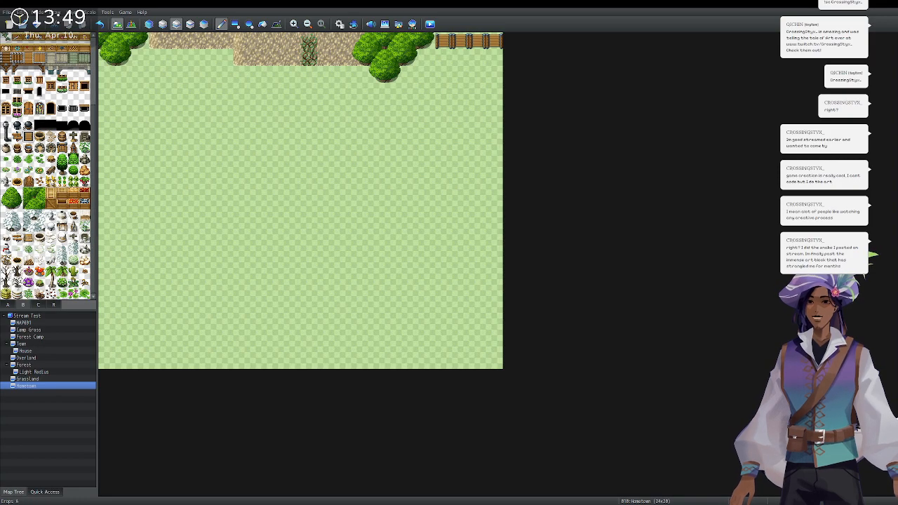
Browse the object and decoration tile pages of the palette.
{"action": "scroll", "coordinate": [48, 166], "scroll_direction": "up", "scroll_amount": 4}
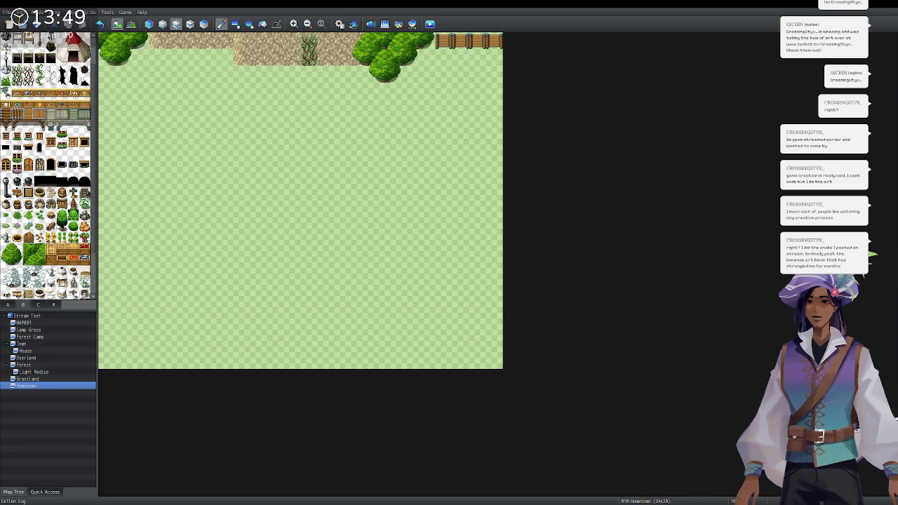
{"action": "scroll", "coordinate": [47, 166], "scroll_direction": "down", "scroll_amount": 4}
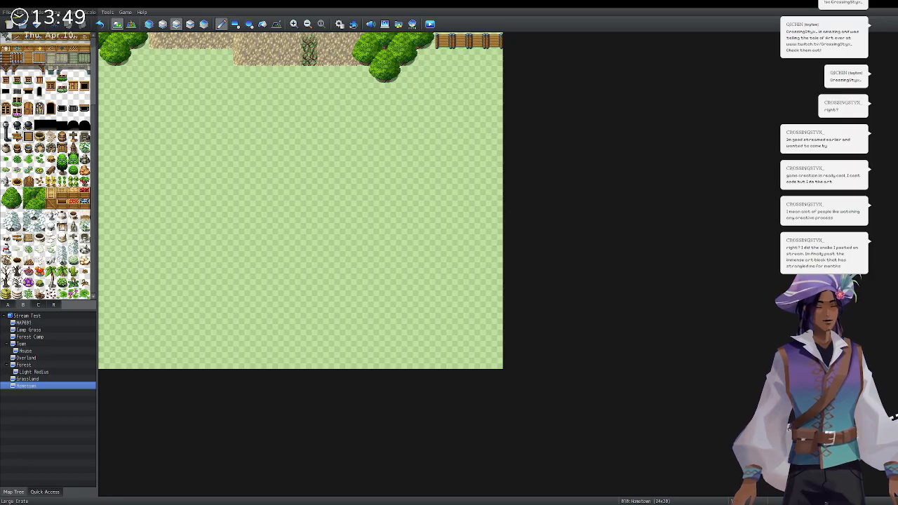
{"action": "scroll", "coordinate": [28, 171], "scroll_direction": "up", "scroll_amount": 5}
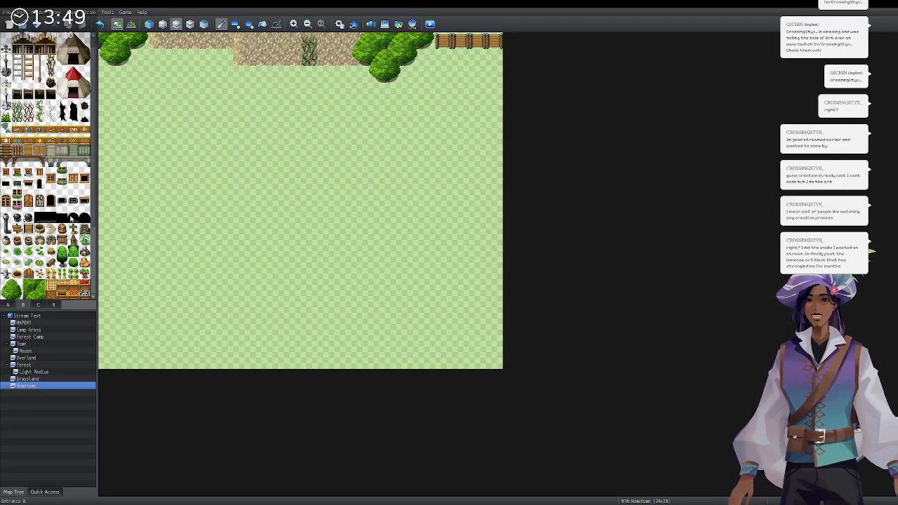
{"action": "left_click", "coordinate": [41, 303]}
{"action": "scroll", "coordinate": [38, 201], "scroll_direction": "down", "scroll_amount": 2}
{"action": "scroll", "coordinate": [36, 201], "scroll_direction": "down", "scroll_amount": 10}
{"action": "scroll", "coordinate": [43, 223], "scroll_direction": "up", "scroll_amount": 3}
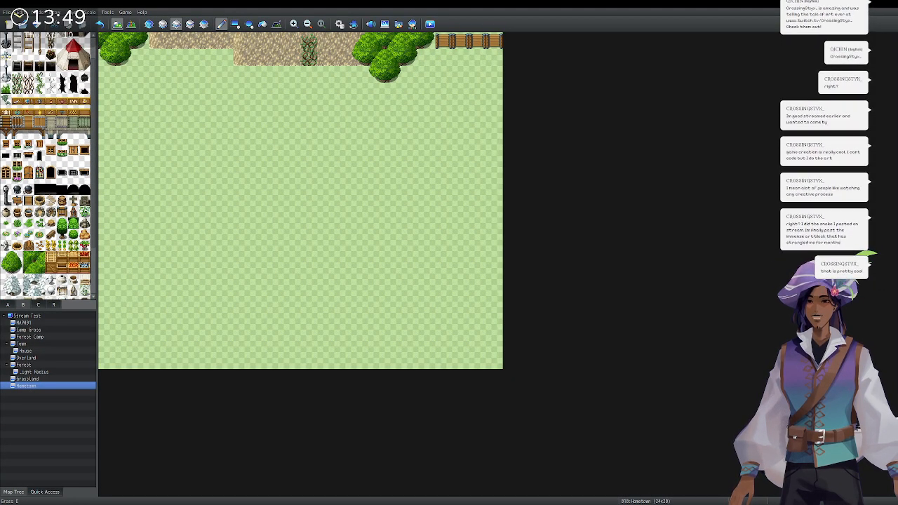
Look through the statue, roof and object tiles, then return to tab A's ground, wall and floor tiles.
{"action": "left_click", "coordinate": [53, 304]}
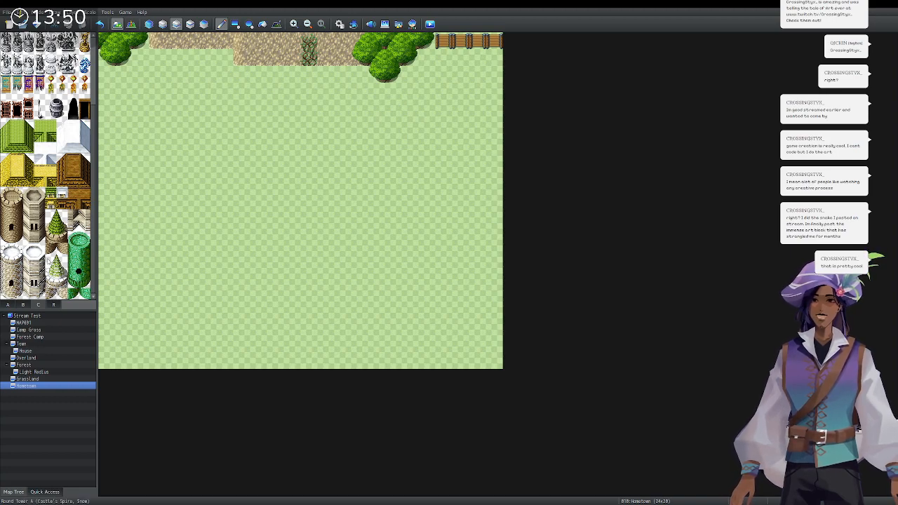
{"action": "scroll", "coordinate": [47, 166], "scroll_direction": "up", "scroll_amount": 5}
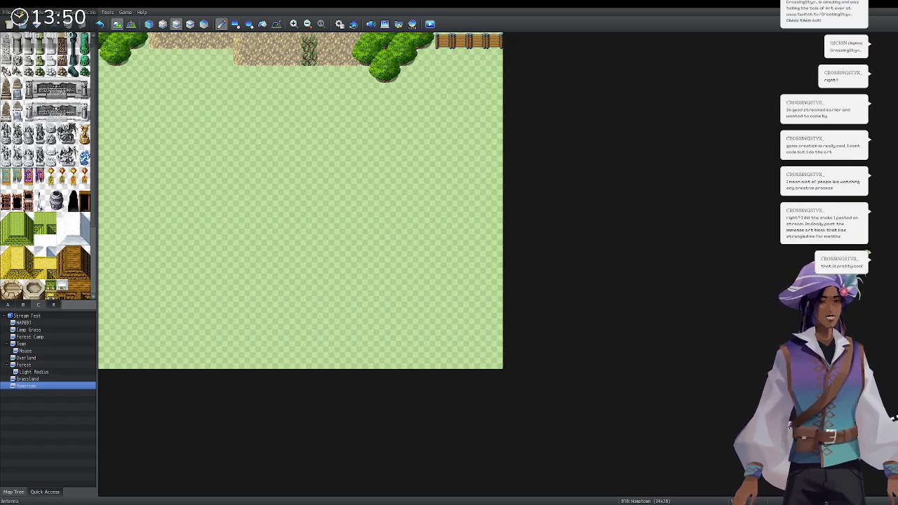
{"action": "left_click", "coordinate": [24, 304]}
{"action": "left_click", "coordinate": [7, 304]}
{"action": "scroll", "coordinate": [43, 242], "scroll_direction": "up", "scroll_amount": 4}
{"action": "scroll", "coordinate": [43, 242], "scroll_direction": "up", "scroll_amount": 2}
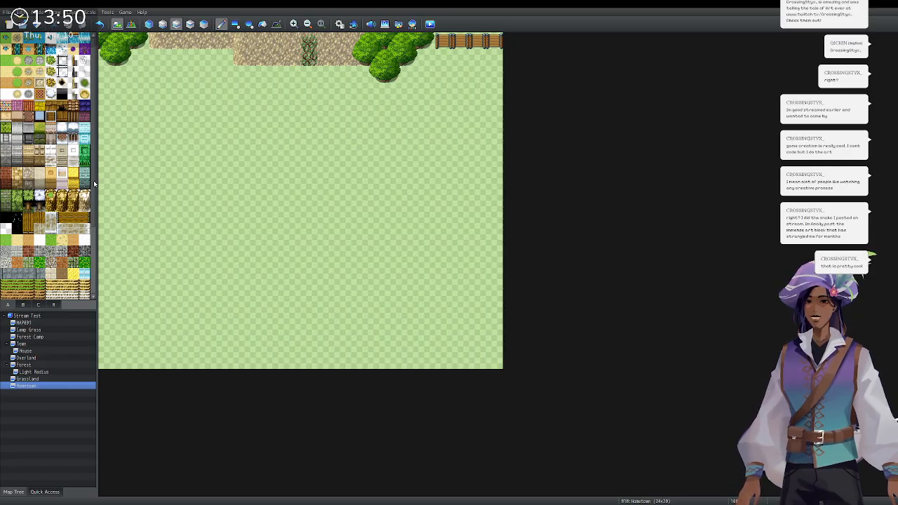
Paint a block of brick wall on the grass and clear its top row.
{"action": "left_click", "coordinate": [28, 116]}
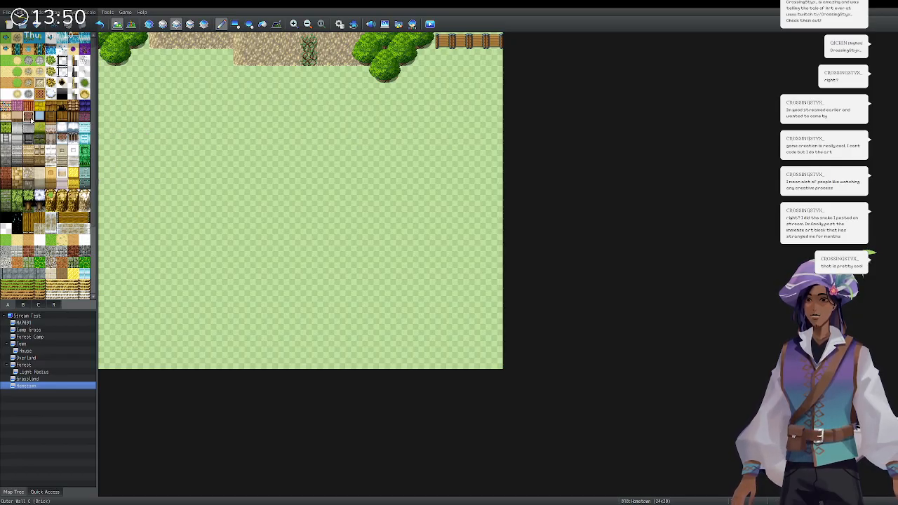
{"action": "mouse_move", "coordinate": [141, 158]}
{"action": "left_mouse_down"}
{"action": "mouse_move", "coordinate": [209, 209]}
{"action": "mouse_move", "coordinate": [163, 212]}
{"action": "mouse_move", "coordinate": [141, 166]}
{"action": "mouse_move", "coordinate": [161, 188]}
{"action": "mouse_move", "coordinate": [176, 165]}
{"action": "mouse_move", "coordinate": [162, 203]}
{"action": "mouse_move", "coordinate": [193, 207]}
{"action": "mouse_move", "coordinate": [207, 165]}
{"action": "mouse_move", "coordinate": [191, 193]}
{"action": "mouse_move", "coordinate": [202, 179]}
{"action": "left_mouse_up"}
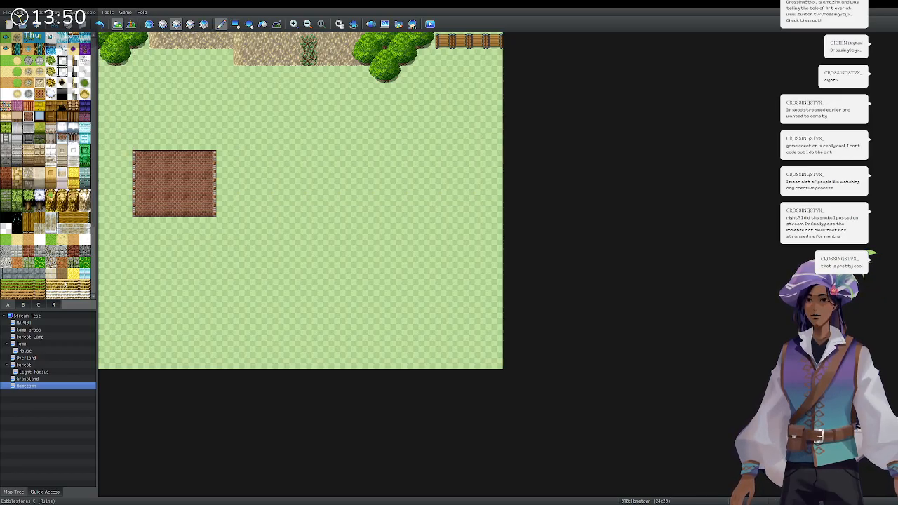
{"action": "left_click", "coordinate": [23, 304]}
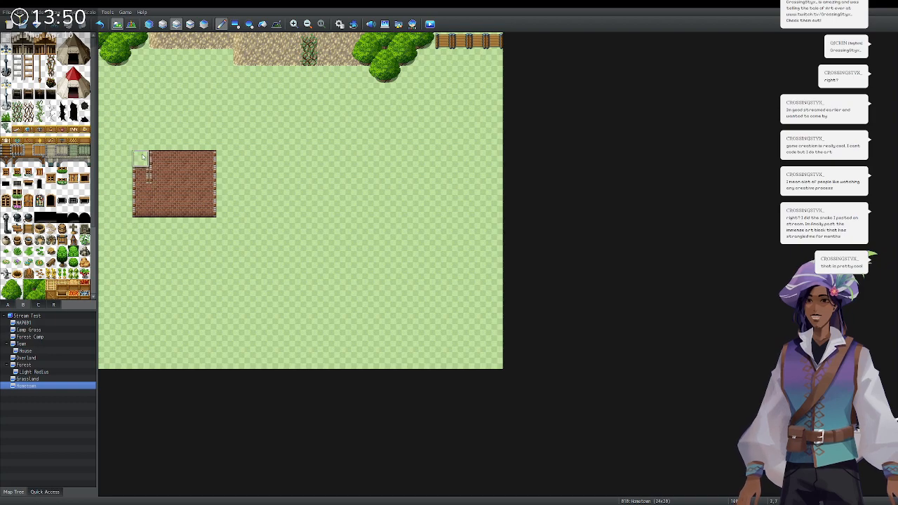
{"action": "left_click_drag", "start_coordinate": [141, 159], "coordinate": [208, 158]}
Paint Roof D rows across the top of the brick building.
{"action": "left_click", "coordinate": [7, 304]}
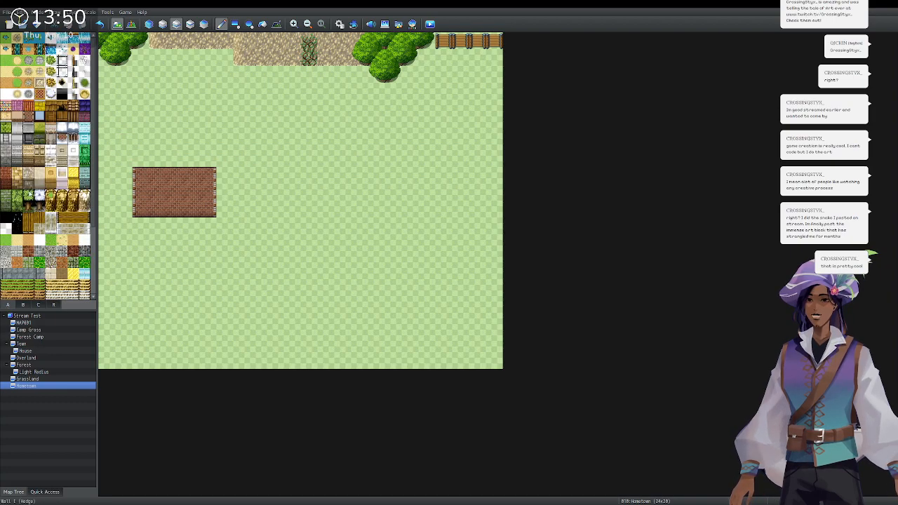
{"action": "left_click", "coordinate": [28, 107]}
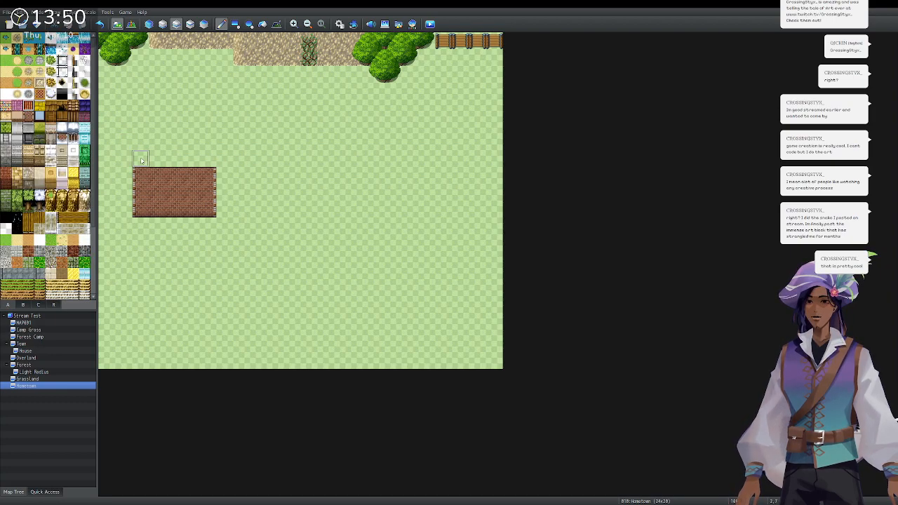
{"action": "left_click", "coordinate": [51, 107]}
{"action": "mouse_move", "coordinate": [140, 158]}
{"action": "left_mouse_down"}
{"action": "mouse_move", "coordinate": [195, 159]}
{"action": "mouse_move", "coordinate": [153, 144]}
{"action": "mouse_move", "coordinate": [211, 143]}
{"action": "left_mouse_up"}
{"action": "left_click_drag", "start_coordinate": [140, 125], "coordinate": [203, 128]}
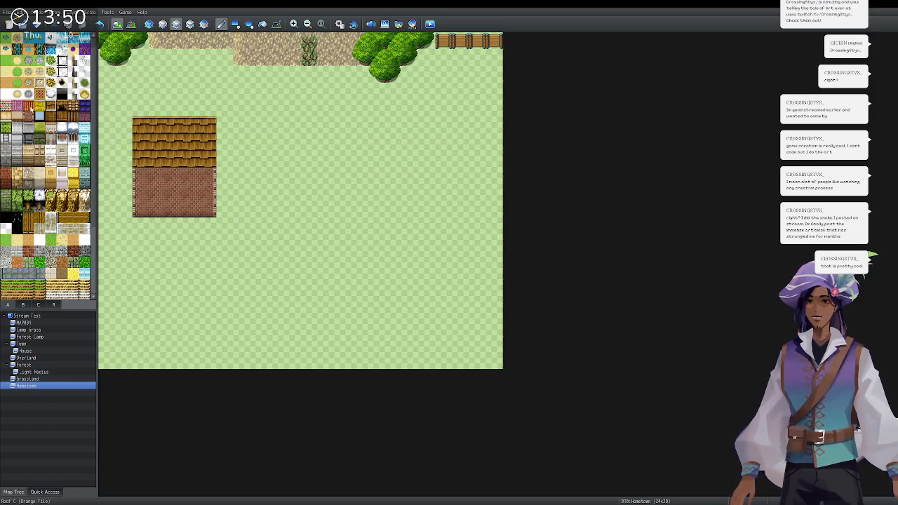
Add a narrow brick wall column with a light edge seam on the house's right side.
{"action": "mouse_move", "coordinate": [225, 176]}
{"action": "left_mouse_down"}
{"action": "mouse_move", "coordinate": [225, 226]}
{"action": "mouse_move", "coordinate": [237, 181]}
{"action": "left_mouse_up"}
{"action": "left_click", "coordinate": [224, 242]}
{"action": "left_click", "coordinate": [236, 240]}
{"action": "left_click", "coordinate": [232, 192]}
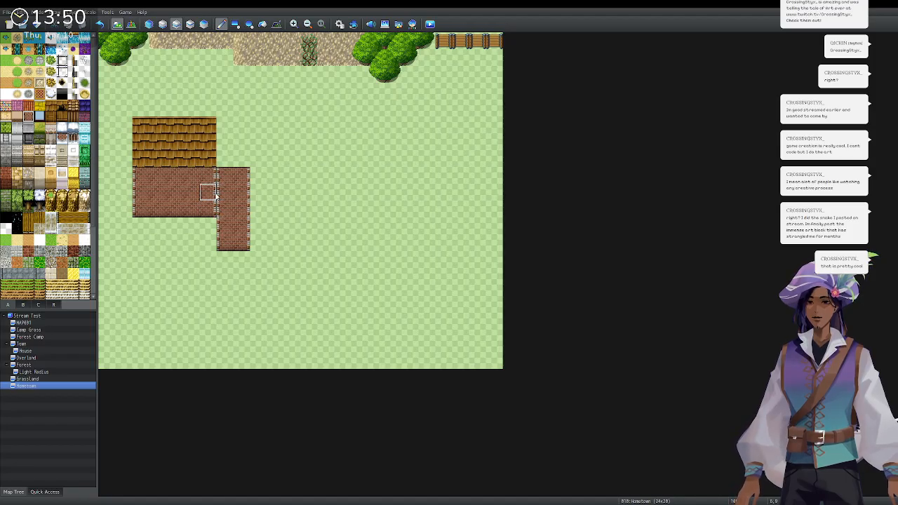
{"action": "key", "text": "ctrl+z"}
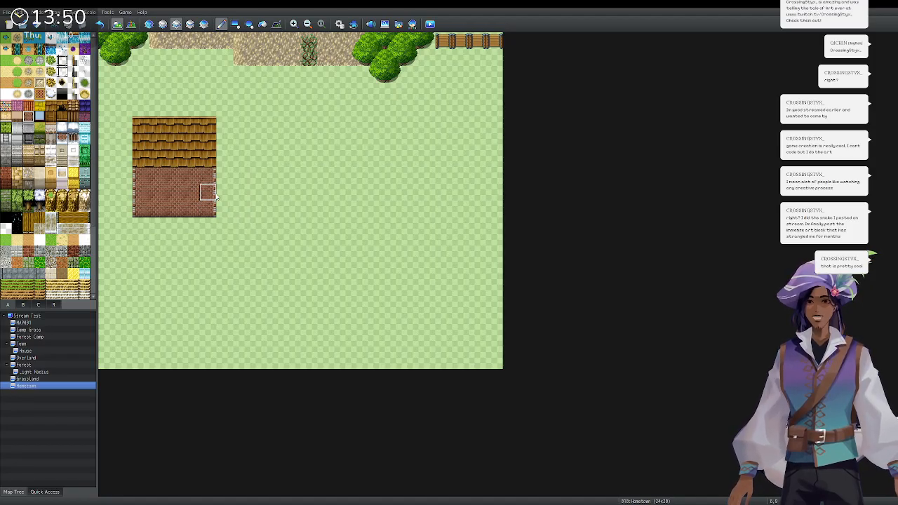
{"action": "left_click", "coordinate": [219, 197]}
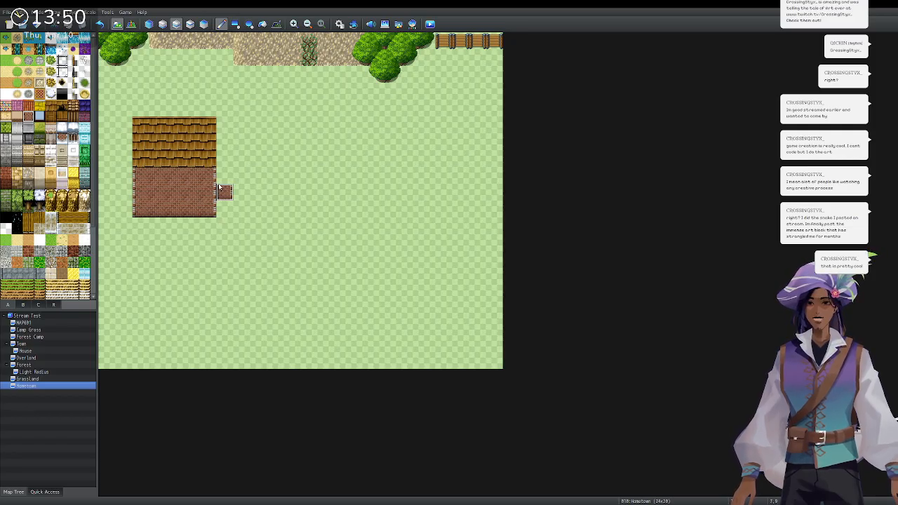
{"action": "left_click_drag", "start_coordinate": [220, 188], "coordinate": [221, 205]}
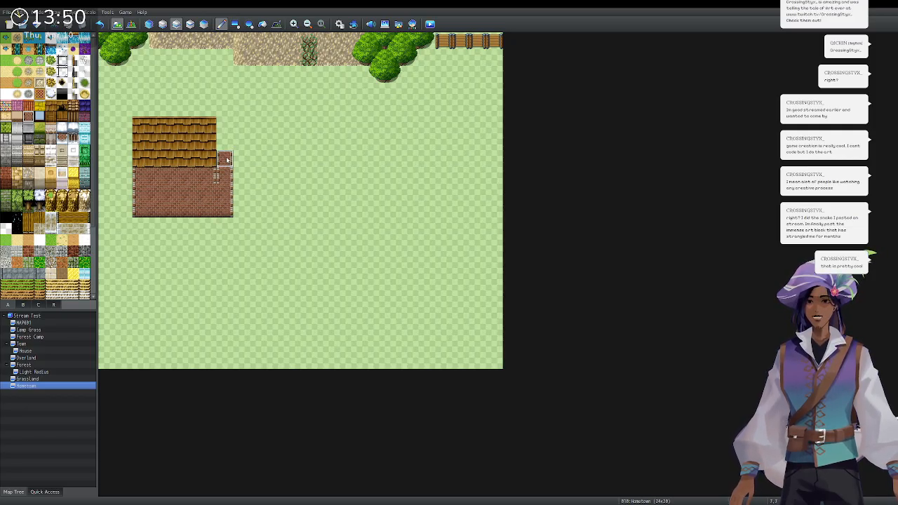
{"action": "left_click", "coordinate": [224, 176]}
{"action": "left_click", "coordinate": [208, 187]}
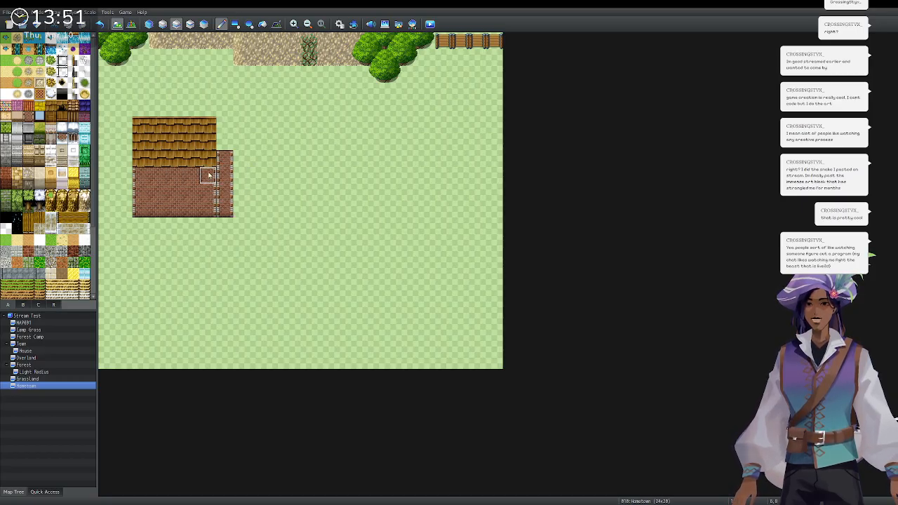
Repaint the brick column right of the house and extend the roof over the annex.
{"action": "left_click", "coordinate": [23, 305]}
{"action": "left_click_drag", "start_coordinate": [225, 160], "coordinate": [225, 209]}
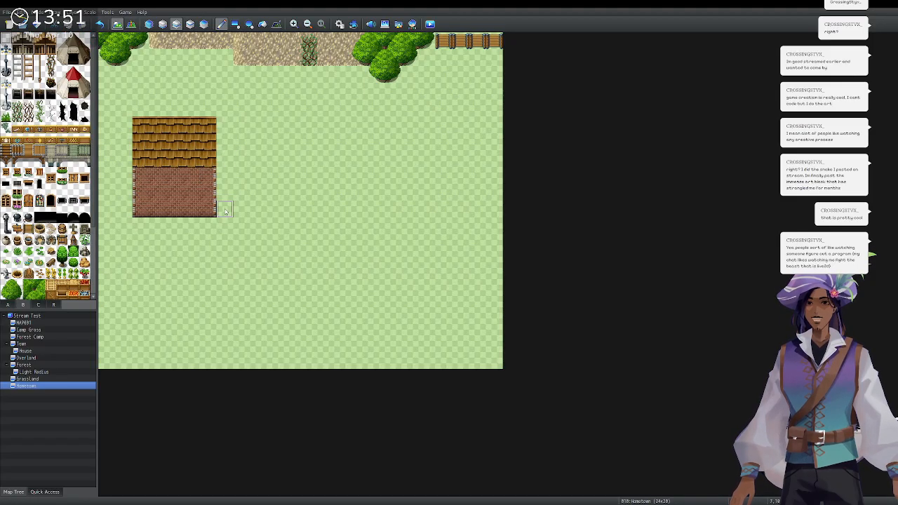
{"action": "left_click", "coordinate": [12, 304]}
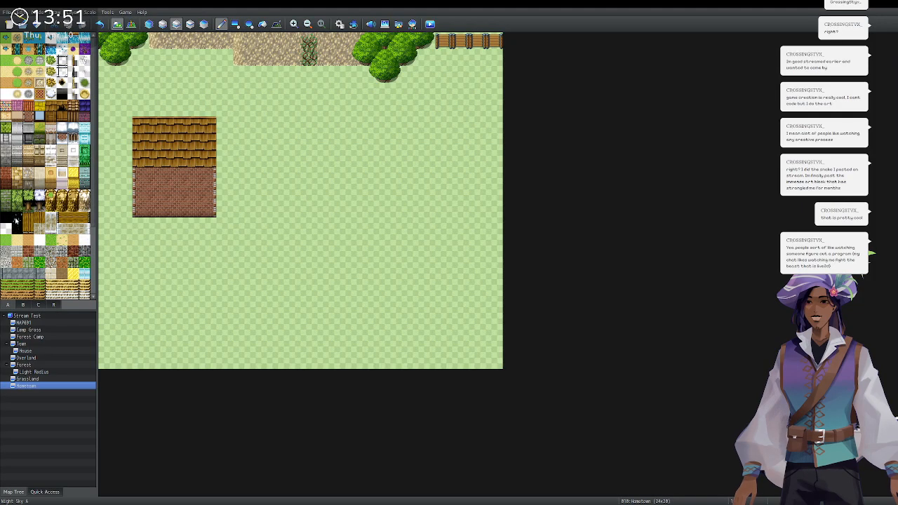
{"action": "left_click", "coordinate": [29, 117]}
{"action": "mouse_move", "coordinate": [226, 178]}
{"action": "left_mouse_down"}
{"action": "mouse_move", "coordinate": [225, 245]}
{"action": "mouse_move", "coordinate": [242, 247]}
{"action": "mouse_move", "coordinate": [258, 210]}
{"action": "mouse_move", "coordinate": [246, 175]}
{"action": "mouse_move", "coordinate": [258, 226]}
{"action": "mouse_move", "coordinate": [236, 241]}
{"action": "mouse_move", "coordinate": [235, 180]}
{"action": "left_mouse_up"}
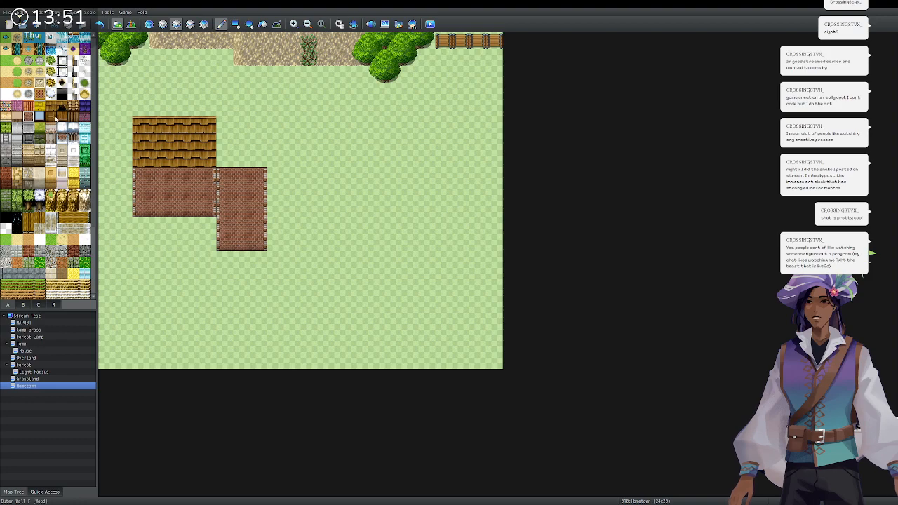
{"action": "mouse_move", "coordinate": [214, 159]}
{"action": "left_mouse_down"}
{"action": "mouse_move", "coordinate": [225, 124]}
{"action": "mouse_move", "coordinate": [241, 136]}
{"action": "mouse_move", "coordinate": [243, 154]}
{"action": "mouse_move", "coordinate": [259, 130]}
{"action": "left_mouse_up"}
{"action": "mouse_move", "coordinate": [223, 177]}
{"action": "left_mouse_down"}
{"action": "mouse_move", "coordinate": [253, 176]}
{"action": "mouse_move", "coordinate": [227, 192]}
{"action": "mouse_move", "coordinate": [256, 193]}
{"action": "left_mouse_up"}
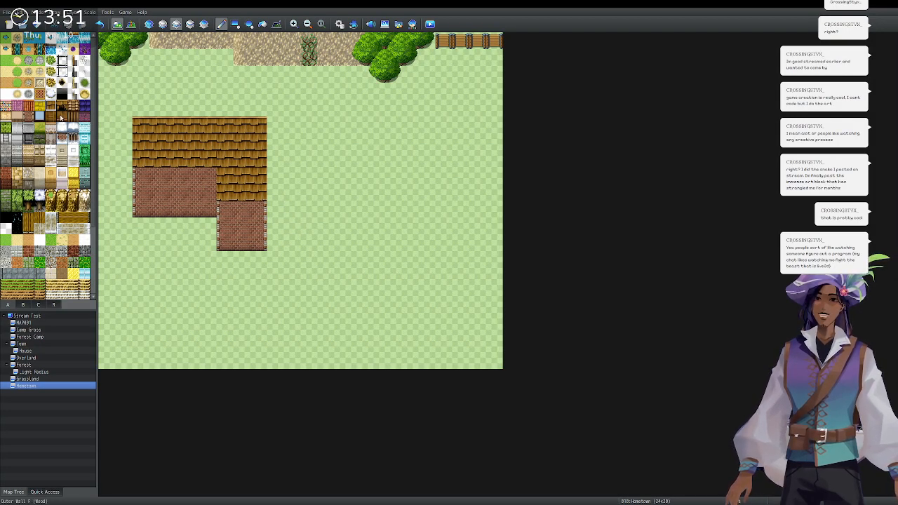
Place the entrance arch on the lower brick wall, undo it, and switch to the upper layer.
{"action": "left_click", "coordinate": [31, 306]}
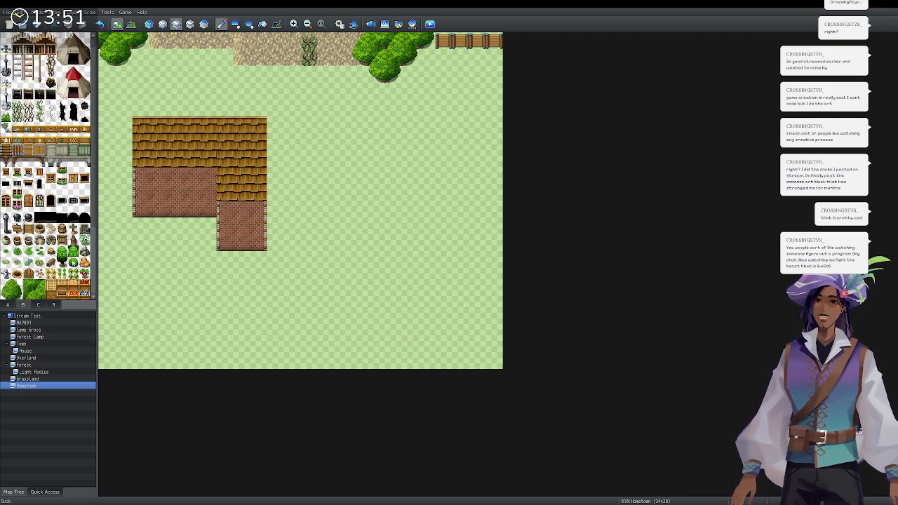
{"action": "left_click", "coordinate": [84, 219]}
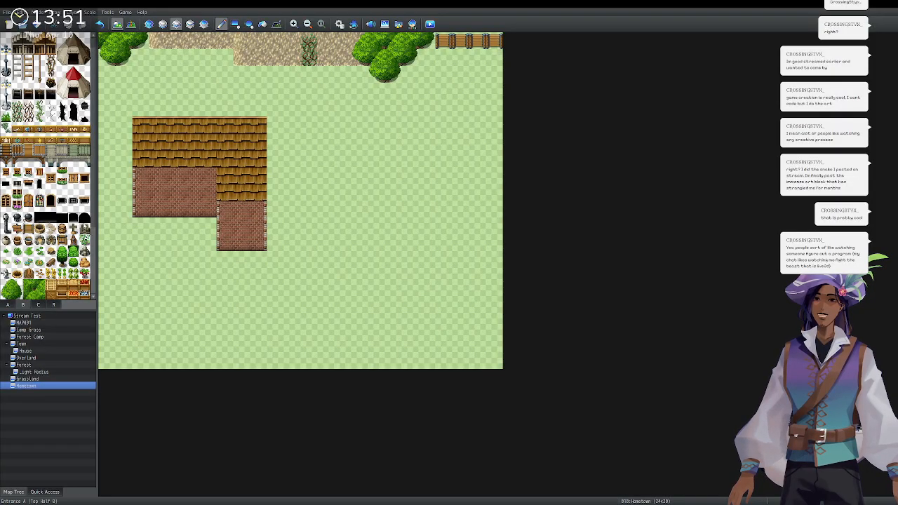
{"action": "left_click", "coordinate": [241, 242]}
{"action": "key", "text": "ctrl+z"}
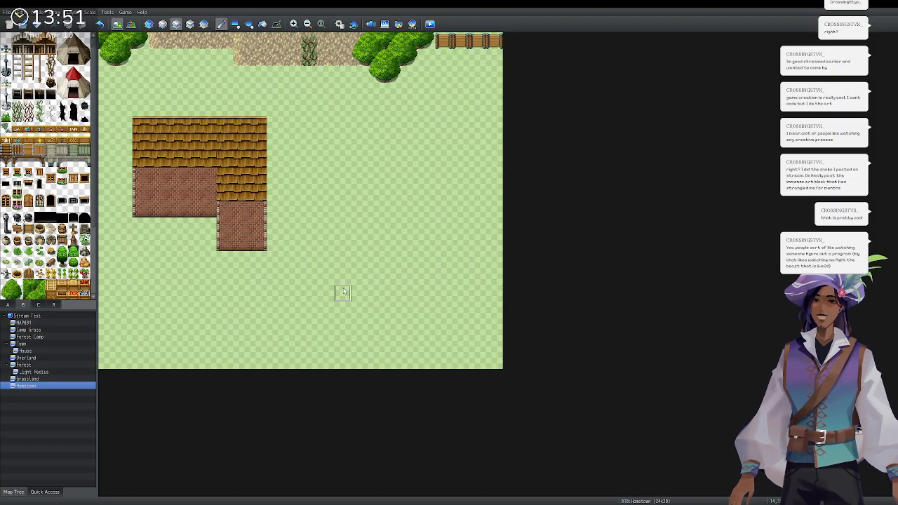
{"action": "left_click", "coordinate": [190, 24]}
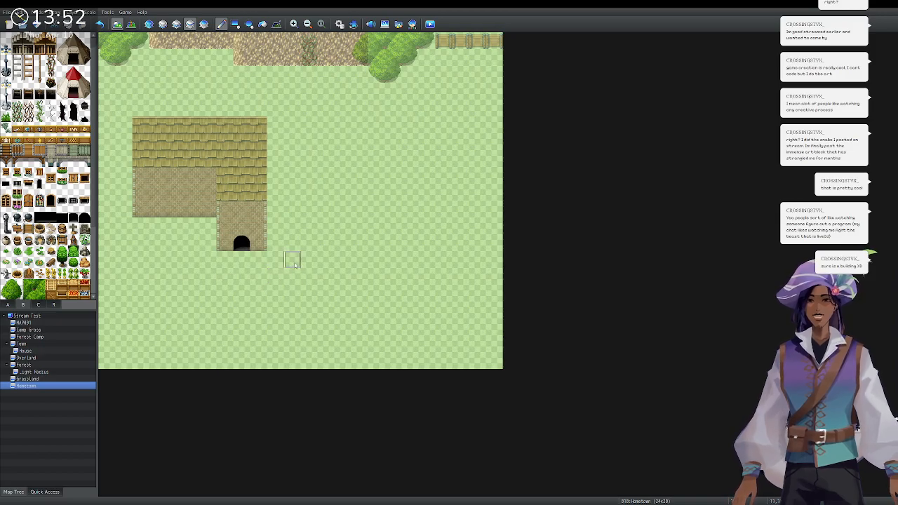
Place two windows on the house's front brick wall on the upper layer.
{"action": "left_click", "coordinate": [149, 23]}
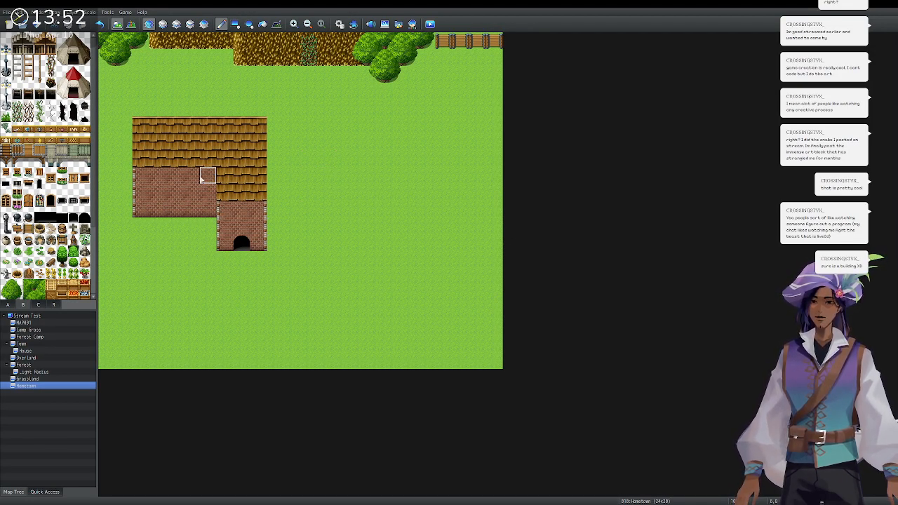
{"action": "scroll", "coordinate": [36, 199], "scroll_direction": "down", "scroll_amount": 2}
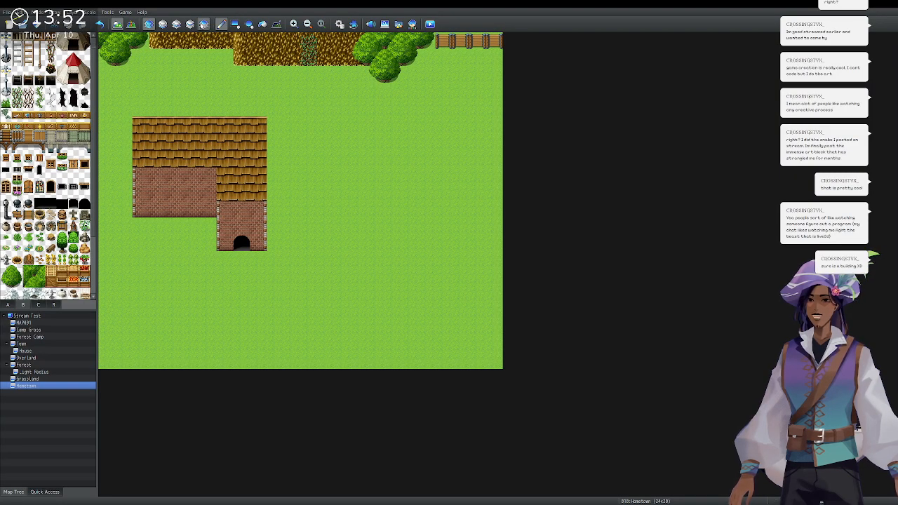
{"action": "left_click", "coordinate": [190, 24]}
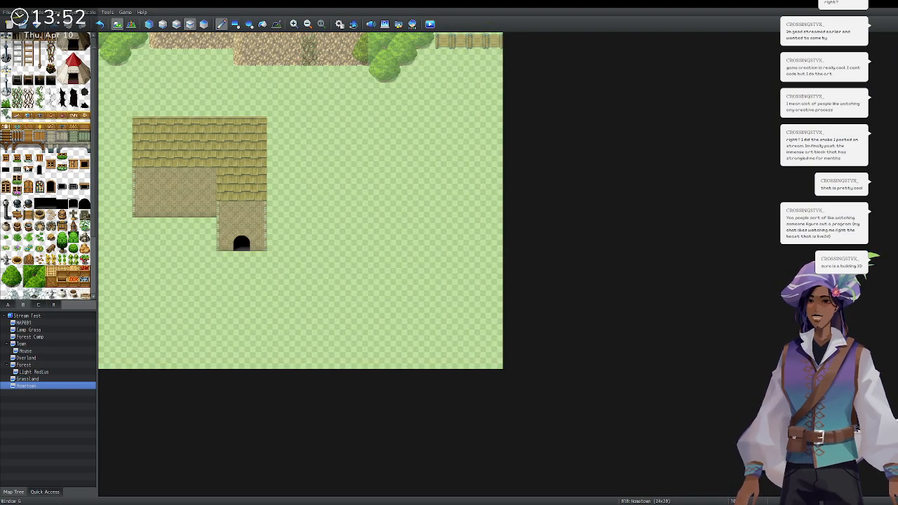
{"action": "left_click", "coordinate": [174, 191]}
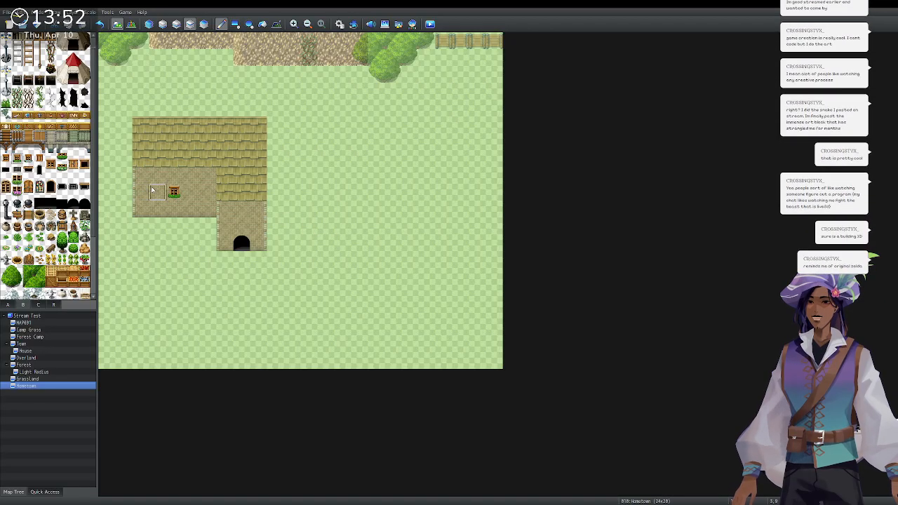
{"action": "key", "text": "ctrl+z"}
{"action": "left_click", "coordinate": [155, 191]}
{"action": "left_click", "coordinate": [191, 191]}
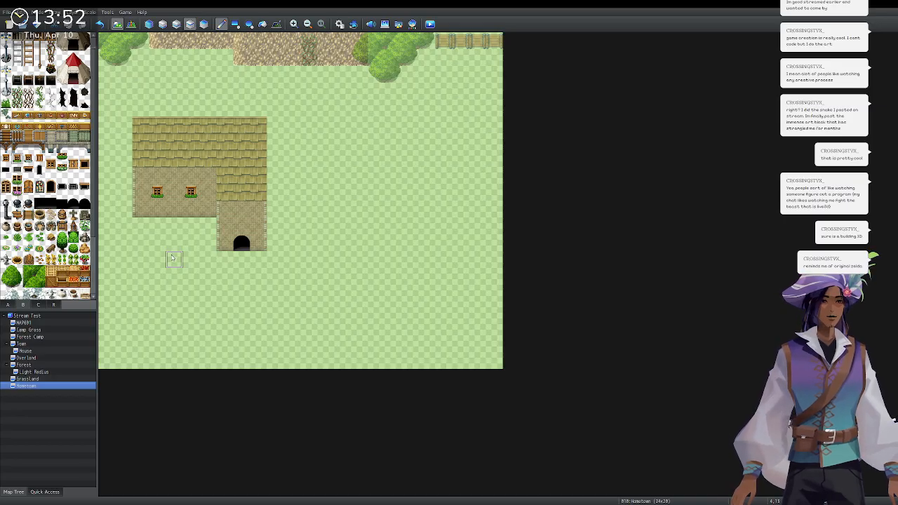
Paint a vertical sand path strip east of the house and extend it into a loop.
{"action": "scroll", "coordinate": [5, 259], "scroll_direction": "up", "scroll_amount": 1}
{"action": "left_click", "coordinate": [8, 305]}
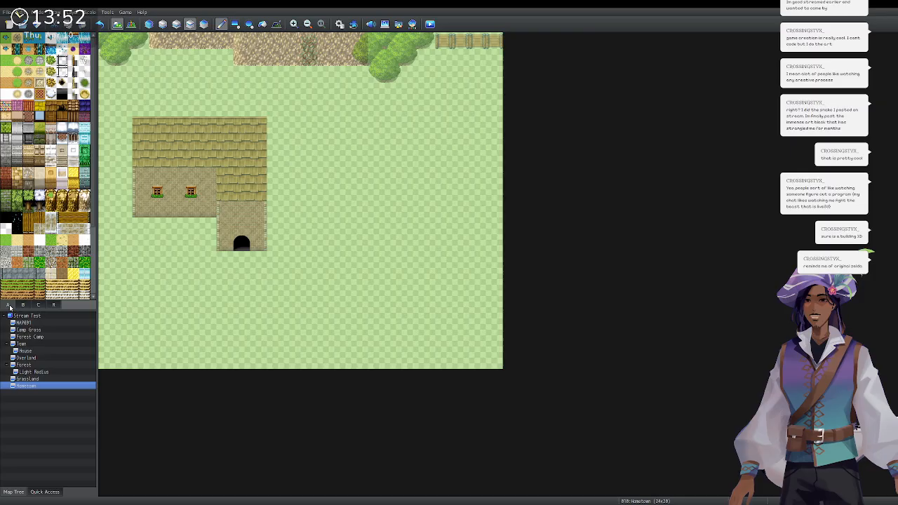
{"action": "left_click", "coordinate": [149, 24]}
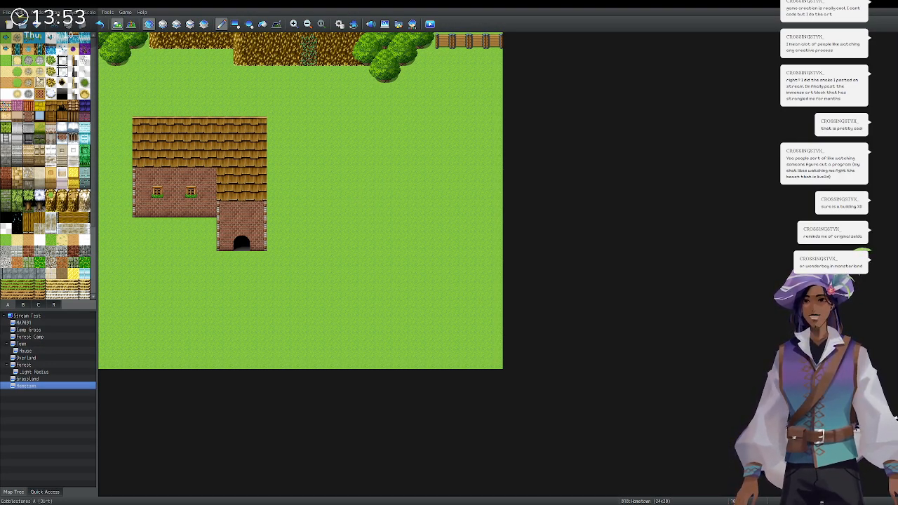
{"action": "left_click", "coordinate": [176, 23]}
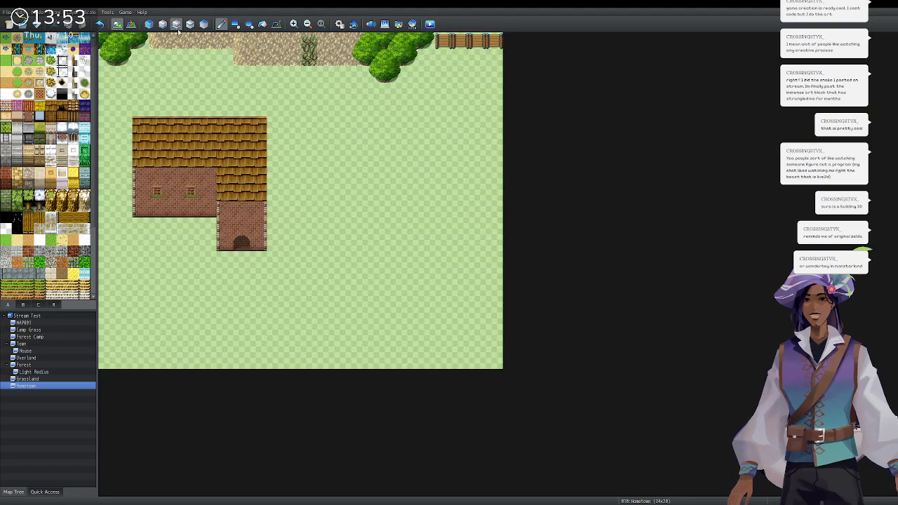
{"action": "mouse_move", "coordinate": [392, 209]}
{"action": "left_mouse_down"}
{"action": "mouse_move", "coordinate": [393, 260]}
{"action": "mouse_move", "coordinate": [427, 228]}
{"action": "mouse_move", "coordinate": [414, 262]}
{"action": "mouse_move", "coordinate": [403, 264]}
{"action": "left_mouse_up"}
{"action": "mouse_move", "coordinate": [390, 201]}
{"action": "left_mouse_down"}
{"action": "mouse_move", "coordinate": [393, 156]}
{"action": "mouse_move", "coordinate": [411, 141]}
{"action": "mouse_move", "coordinate": [427, 193]}
{"action": "mouse_move", "coordinate": [413, 165]}
{"action": "left_mouse_up"}
Try several sand path strokes east of the house and undo them all.
{"action": "left_click", "coordinate": [426, 176]}
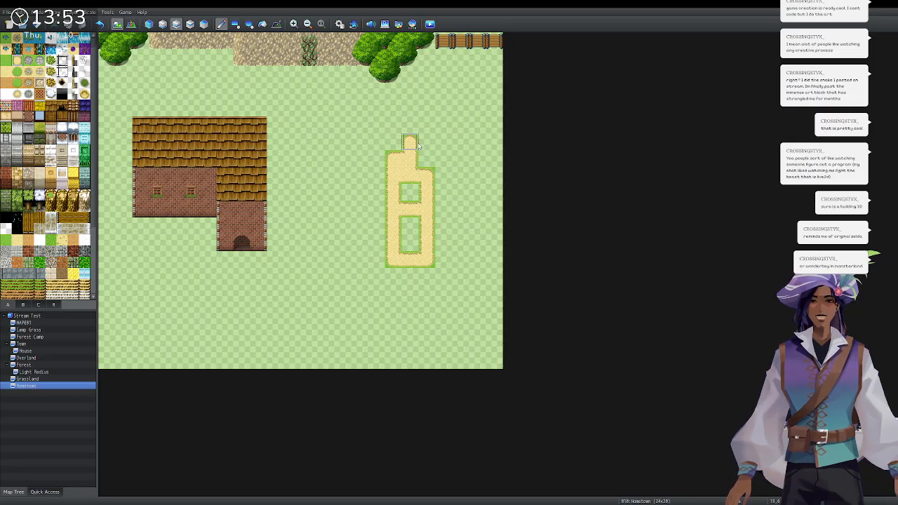
{"action": "mouse_move", "coordinate": [309, 175]}
{"action": "left_mouse_down"}
{"action": "mouse_move", "coordinate": [326, 208]}
{"action": "mouse_move", "coordinate": [386, 175]}
{"action": "left_mouse_up"}
{"action": "key", "text": "ctrl+z"}
{"action": "key", "text": "ctrl+z"}
{"action": "key", "text": "ctrl+z"}
{"action": "key", "text": "ctrl+z"}
{"action": "key", "text": "ctrl+z"}
{"action": "key", "text": "ctrl+z"}
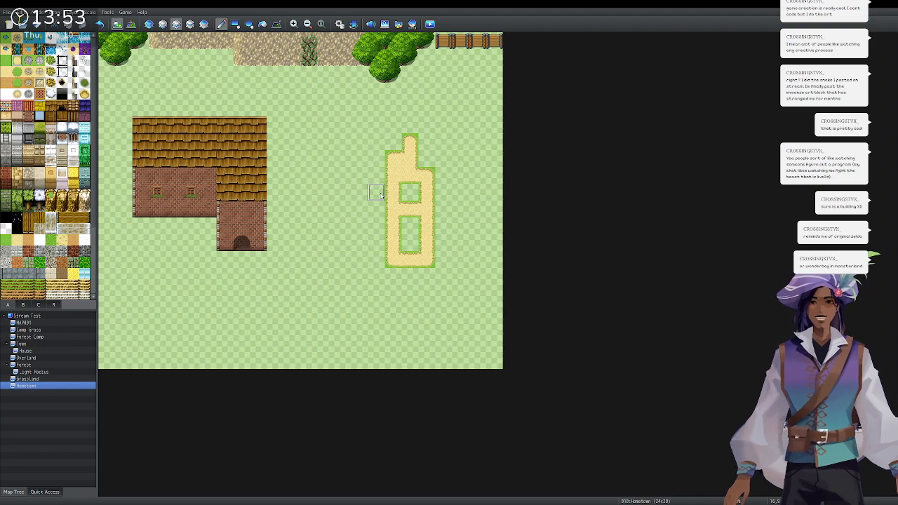
{"action": "mouse_move", "coordinate": [360, 159]}
{"action": "left_mouse_down"}
{"action": "mouse_move", "coordinate": [360, 210]}
{"action": "mouse_move", "coordinate": [361, 160]}
{"action": "mouse_move", "coordinate": [461, 210]}
{"action": "mouse_move", "coordinate": [353, 219]}
{"action": "mouse_move", "coordinate": [388, 216]}
{"action": "mouse_move", "coordinate": [461, 172]}
{"action": "mouse_move", "coordinate": [439, 158]}
{"action": "mouse_move", "coordinate": [365, 148]}
{"action": "mouse_move", "coordinate": [461, 144]}
{"action": "left_mouse_up"}
{"action": "key", "text": "ctrl+z"}
{"action": "mouse_move", "coordinate": [364, 223]}
{"action": "left_mouse_down"}
{"action": "mouse_move", "coordinate": [393, 260]}
{"action": "mouse_move", "coordinate": [395, 294]}
{"action": "left_mouse_up"}
{"action": "left_click_drag", "start_coordinate": [477, 228], "coordinate": [399, 293]}
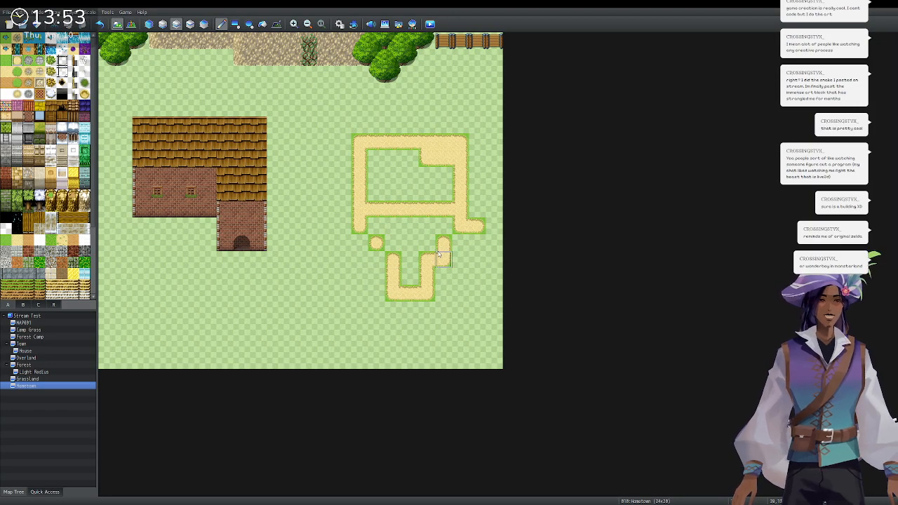
{"action": "key", "text": "ctrl+z"}
{"action": "key", "text": "ctrl+z"}
{"action": "key", "text": "ctrl+z"}
{"action": "key", "text": "ctrl+z"}
{"action": "key", "text": "ctrl+z"}
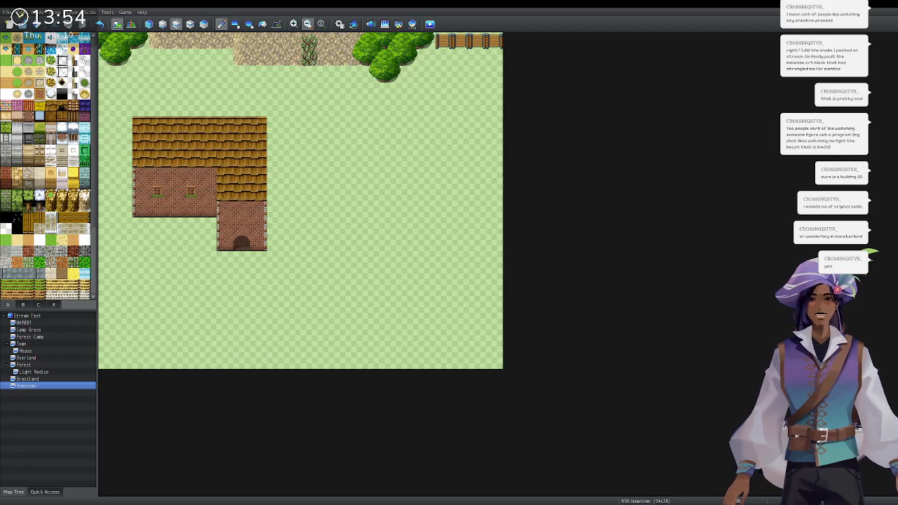
Paint water along the map's lower-left edge on the second layer.
{"action": "left_click", "coordinate": [148, 25]}
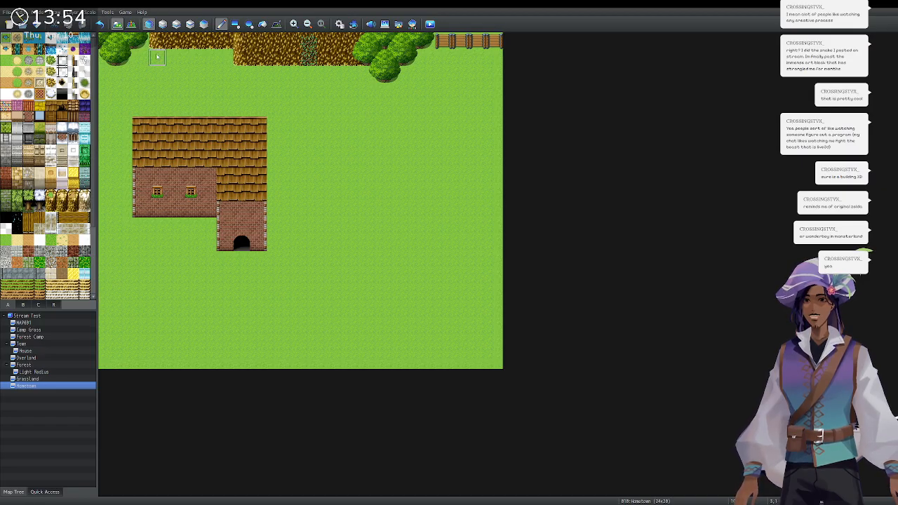
{"action": "left_click", "coordinate": [162, 24]}
{"action": "mouse_move", "coordinate": [120, 308]}
{"action": "left_mouse_down"}
{"action": "mouse_move", "coordinate": [102, 309]}
{"action": "mouse_move", "coordinate": [465, 391]}
{"action": "mouse_move", "coordinate": [105, 326]}
{"action": "mouse_move", "coordinate": [190, 342]}
{"action": "mouse_move", "coordinate": [188, 360]}
{"action": "mouse_move", "coordinate": [97, 357]}
{"action": "left_mouse_up"}
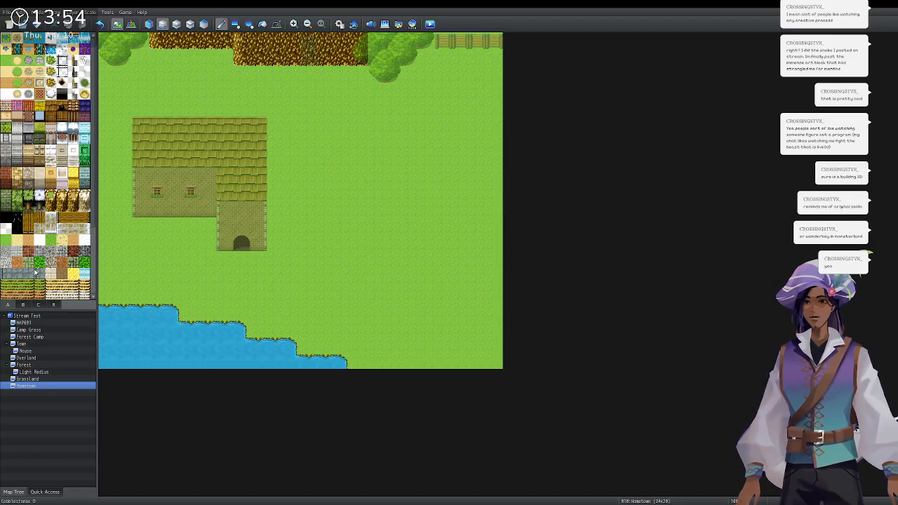
Add a lily pad on the water and reeds along the shoreline on the upper layer.
{"action": "left_click", "coordinate": [22, 306]}
{"action": "left_click", "coordinate": [7, 304]}
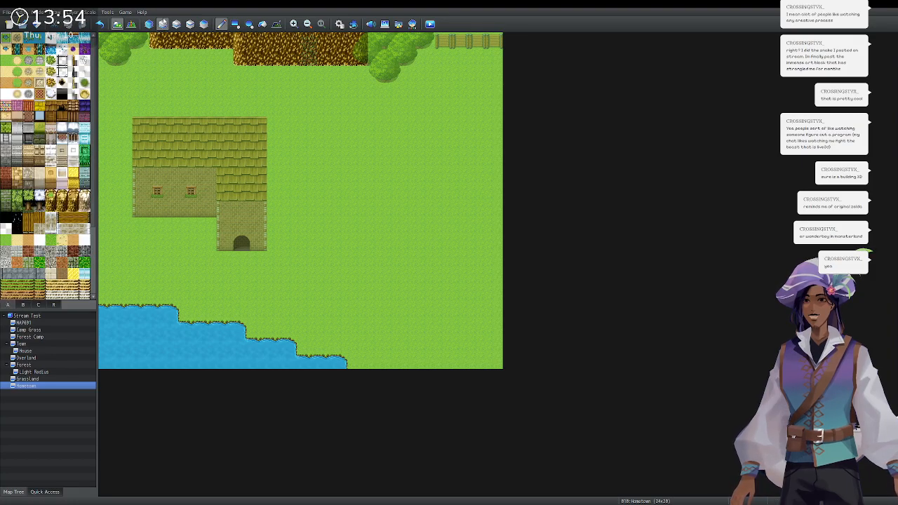
{"action": "left_click", "coordinate": [176, 24]}
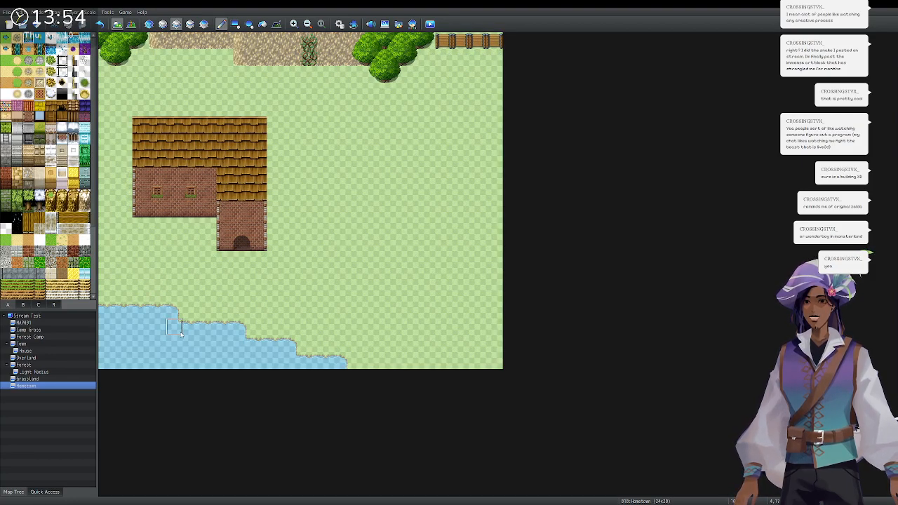
{"action": "left_click", "coordinate": [140, 327]}
{"action": "left_click", "coordinate": [39, 39]}
{"action": "left_click", "coordinate": [235, 331]}
{"action": "left_click", "coordinate": [265, 349]}
{"action": "left_click", "coordinate": [274, 350]}
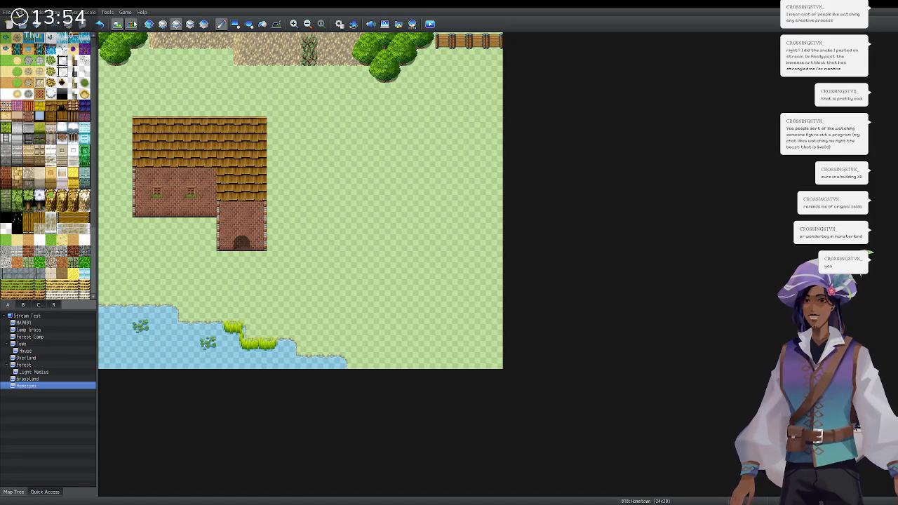
{"action": "left_click", "coordinate": [149, 24]}
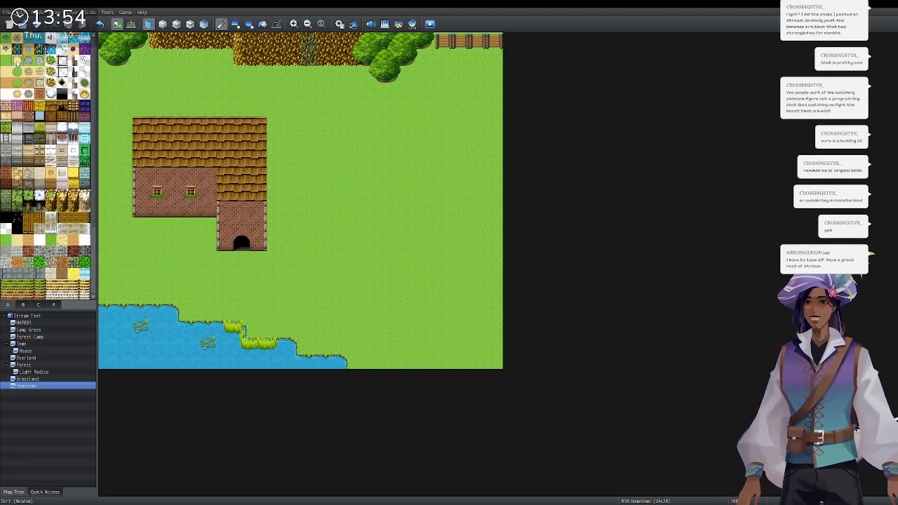
Paint a sand path to the map's right edge and a row beneath the house door.
{"action": "left_click_drag", "start_coordinate": [452, 177], "coordinate": [500, 177]}
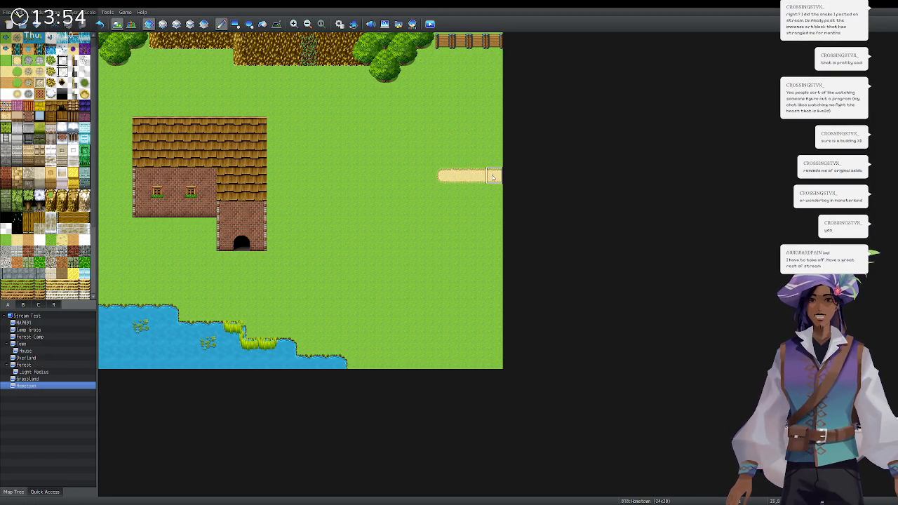
{"action": "left_click_drag", "start_coordinate": [247, 261], "coordinate": [330, 275]}
{"action": "key", "text": "ctrl+z"}
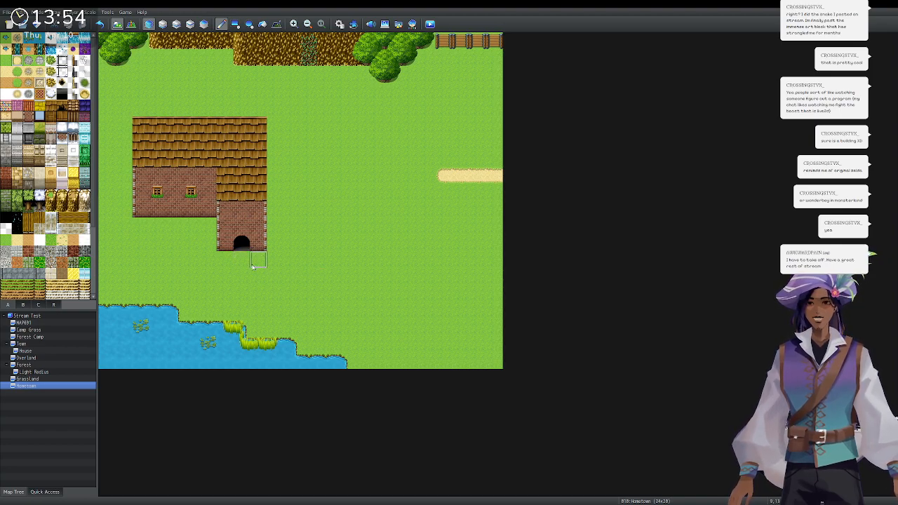
{"action": "mouse_move", "coordinate": [242, 277]}
{"action": "left_mouse_down"}
{"action": "mouse_move", "coordinate": [298, 276]}
{"action": "mouse_move", "coordinate": [343, 208]}
{"action": "mouse_move", "coordinate": [392, 190]}
{"action": "left_mouse_up"}
{"action": "left_click", "coordinate": [242, 261]}
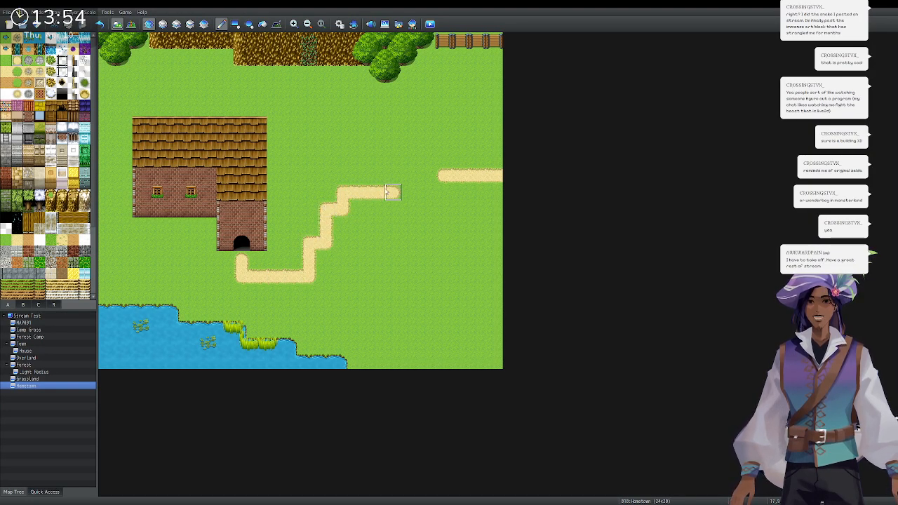
{"action": "key", "text": "ctrl+z"}
Route the path east below the house, then north and east to join the edge section.
{"action": "mouse_move", "coordinate": [290, 274]}
{"action": "left_mouse_down"}
{"action": "mouse_move", "coordinate": [326, 275]}
{"action": "mouse_move", "coordinate": [343, 207]}
{"action": "mouse_move", "coordinate": [361, 209]}
{"action": "mouse_move", "coordinate": [393, 175]}
{"action": "mouse_move", "coordinate": [433, 180]}
{"action": "left_mouse_up"}
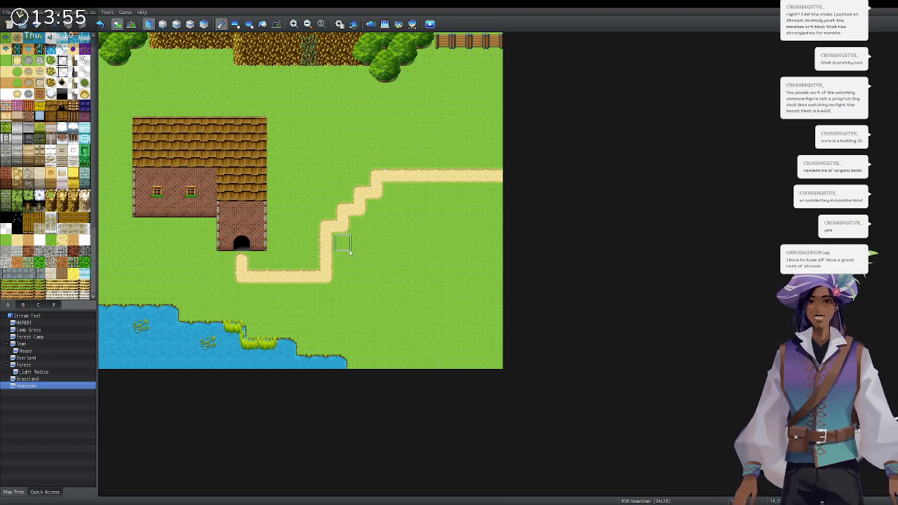
{"action": "key", "text": "ctrl+z"}
{"action": "key", "text": "ctrl+z"}
{"action": "mouse_move", "coordinate": [277, 288]}
{"action": "left_mouse_down"}
{"action": "mouse_move", "coordinate": [304, 274]}
{"action": "mouse_move", "coordinate": [296, 275]}
{"action": "mouse_move", "coordinate": [345, 274]}
{"action": "mouse_move", "coordinate": [355, 222]}
{"action": "mouse_move", "coordinate": [343, 225]}
{"action": "mouse_move", "coordinate": [344, 274]}
{"action": "left_mouse_up"}
{"action": "key", "text": "ctrl+z"}
{"action": "mouse_move", "coordinate": [343, 273]}
{"action": "left_mouse_down"}
{"action": "mouse_move", "coordinate": [344, 224]}
{"action": "mouse_move", "coordinate": [384, 220]}
{"action": "mouse_move", "coordinate": [375, 188]}
{"action": "mouse_move", "coordinate": [395, 175]}
{"action": "mouse_move", "coordinate": [431, 177]}
{"action": "left_mouse_up"}
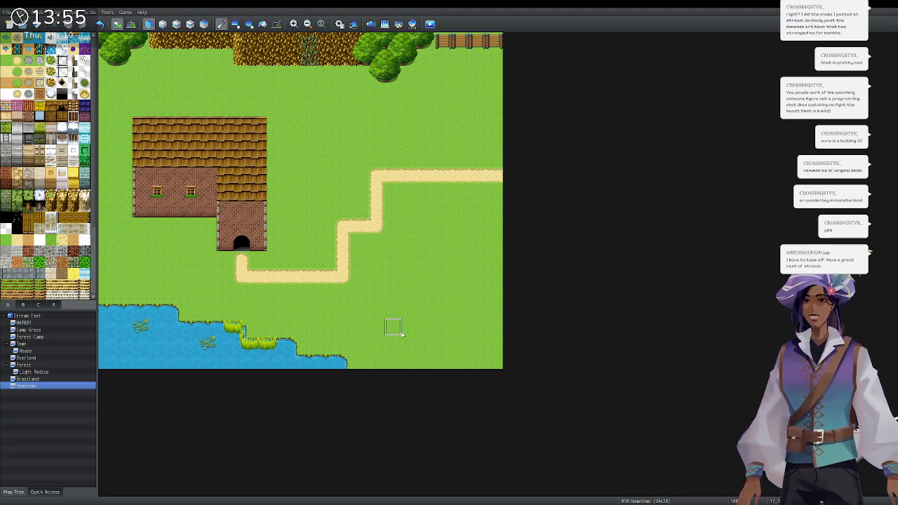
Paint two rows of yellow thatch along the bottom right after trying log wall tiles.
{"action": "left_click_drag", "start_coordinate": [392, 360], "coordinate": [495, 360]}
{"action": "left_click_drag", "start_coordinate": [381, 360], "coordinate": [361, 360]}
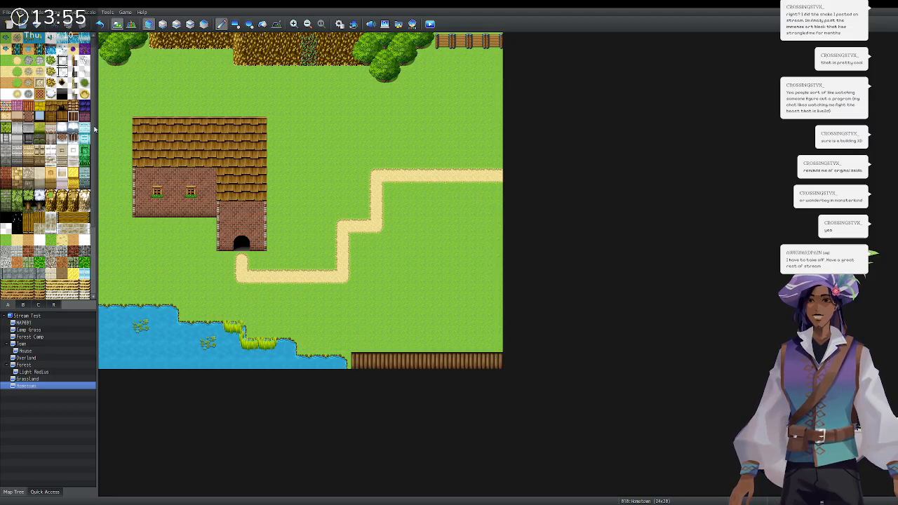
{"action": "left_click_drag", "start_coordinate": [362, 344], "coordinate": [491, 344]}
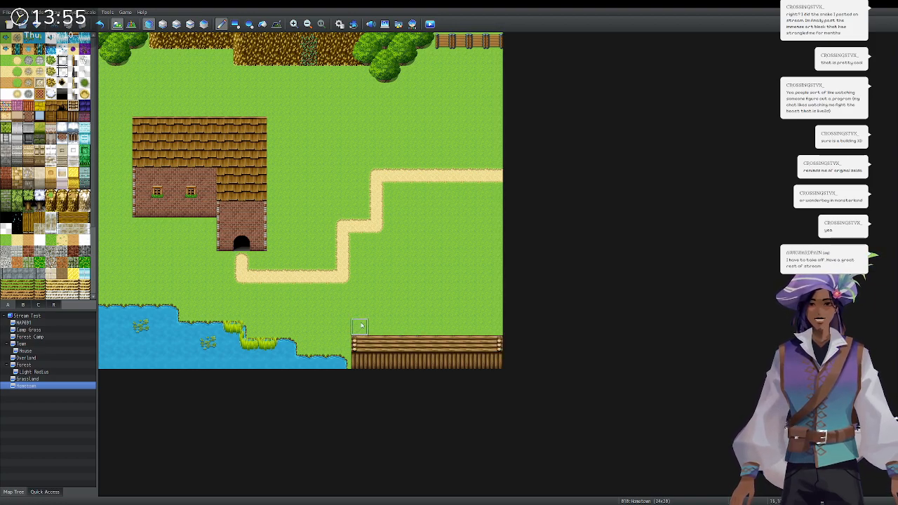
{"action": "key", "text": "ctrl+z"}
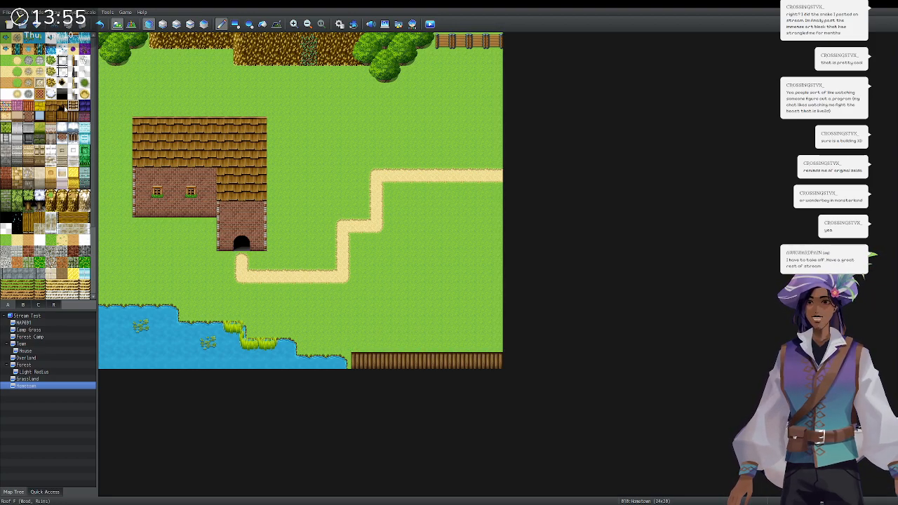
{"action": "left_click", "coordinate": [55, 106]}
{"action": "left_click_drag", "start_coordinate": [357, 343], "coordinate": [498, 344]}
{"action": "key", "text": "ctrl+z"}
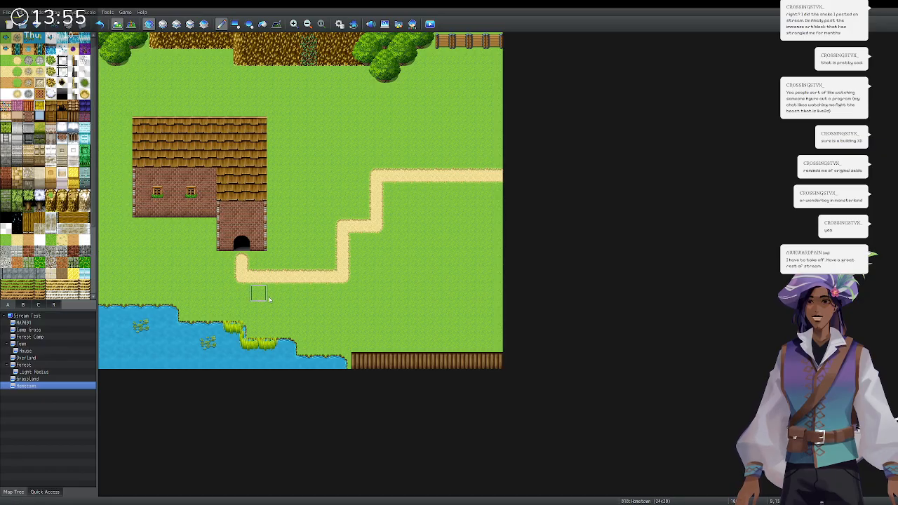
{"action": "left_click_drag", "start_coordinate": [374, 345], "coordinate": [501, 354]}
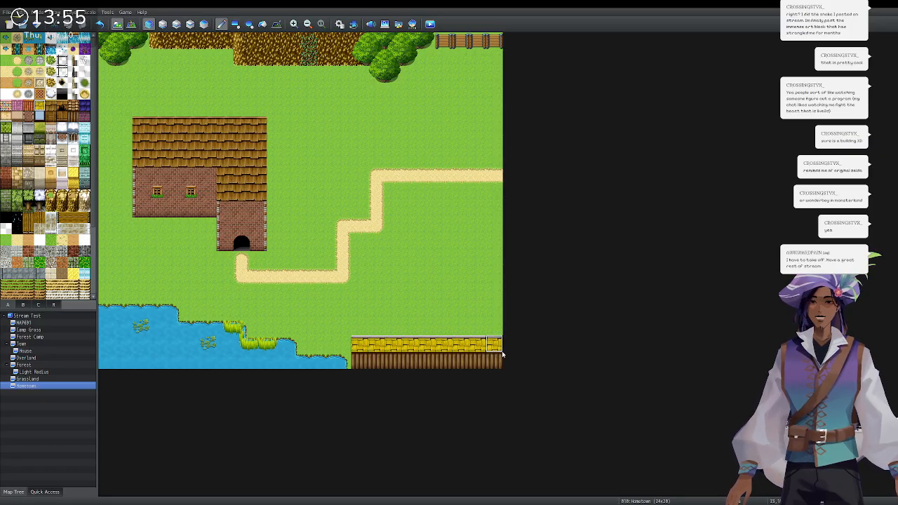
{"action": "mouse_move", "coordinate": [379, 328]}
{"action": "left_mouse_down"}
{"action": "mouse_move", "coordinate": [358, 327]}
{"action": "mouse_move", "coordinate": [500, 327]}
{"action": "left_mouse_up"}
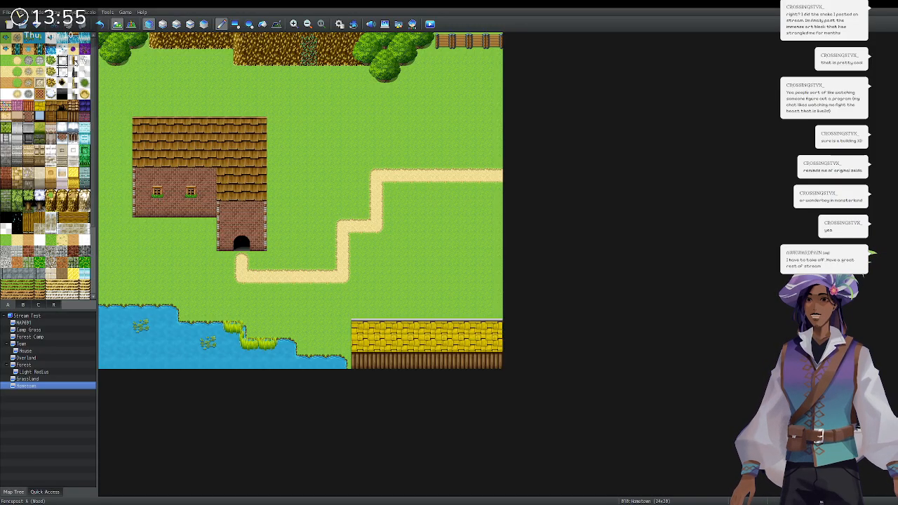
Try a fence column and a fence row on the right edge, then undo both.
{"action": "mouse_move", "coordinate": [482, 62]}
{"action": "left_mouse_down"}
{"action": "mouse_move", "coordinate": [497, 83]}
{"action": "mouse_move", "coordinate": [497, 115]}
{"action": "left_mouse_up"}
{"action": "key", "text": "ctrl+z"}
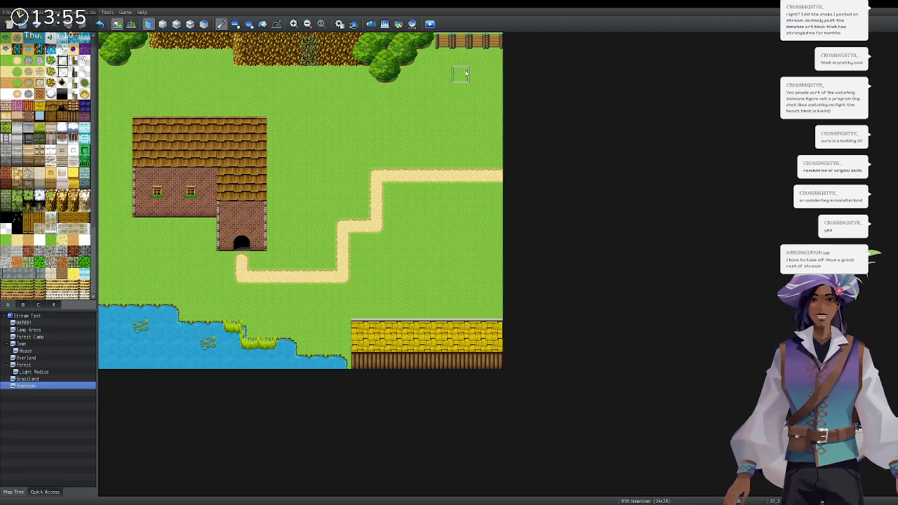
{"action": "left_click_drag", "start_coordinate": [497, 209], "coordinate": [469, 217]}
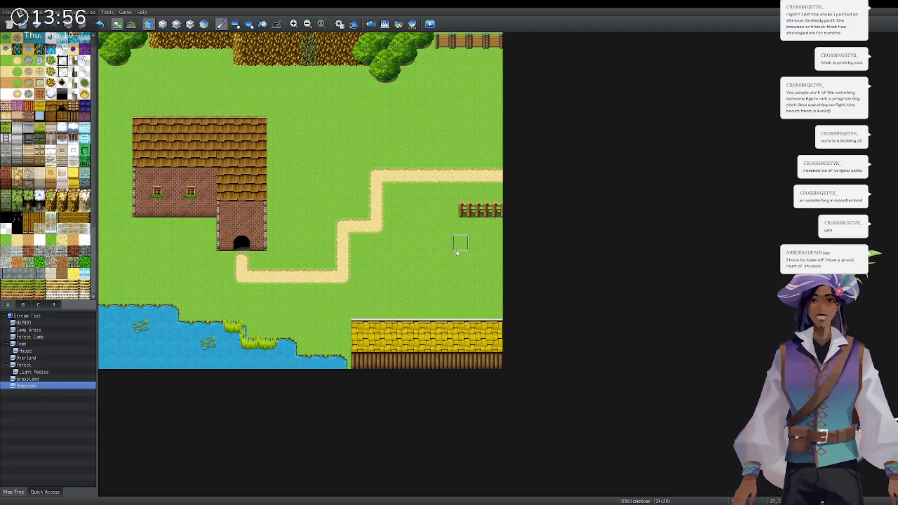
{"action": "key", "text": "ctrl+z"}
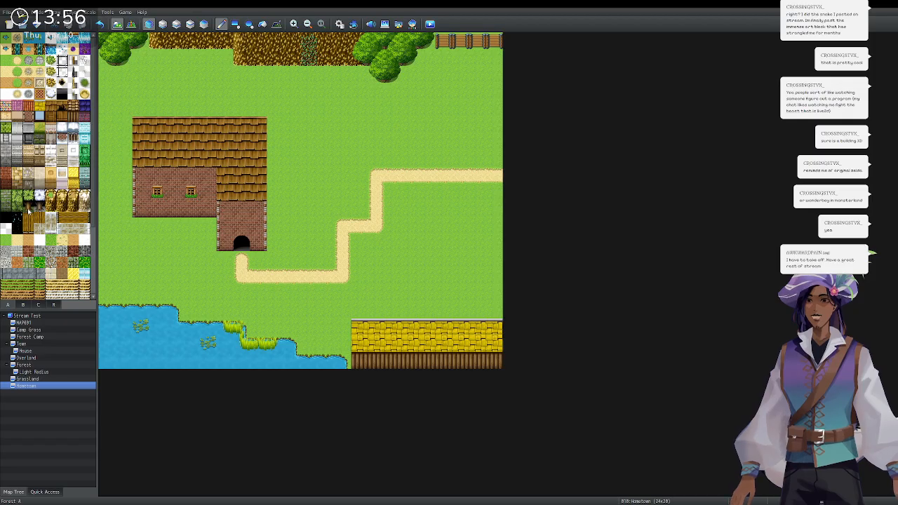
Line the right edge with trees from the top down to the path on the upper layer.
{"action": "left_click", "coordinate": [24, 304]}
{"action": "left_click", "coordinate": [175, 25]}
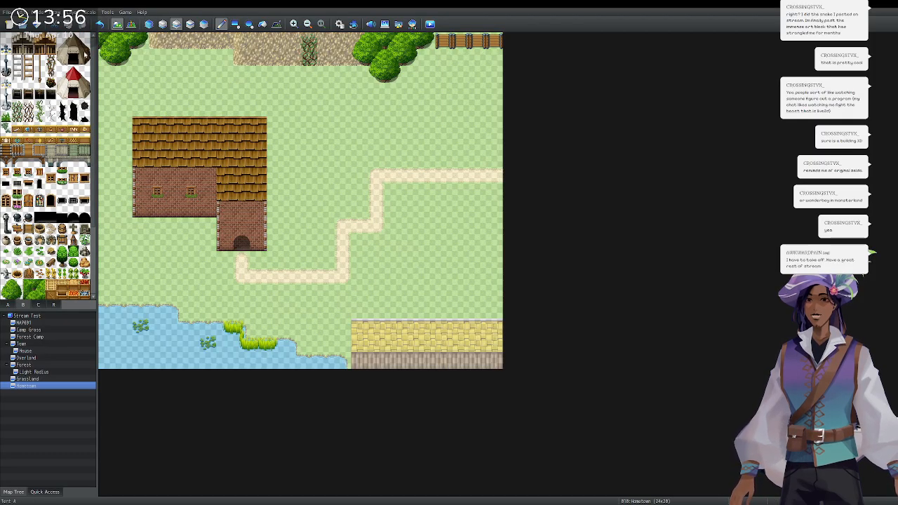
{"action": "scroll", "coordinate": [51, 233], "scroll_direction": "down", "scroll_amount": 2}
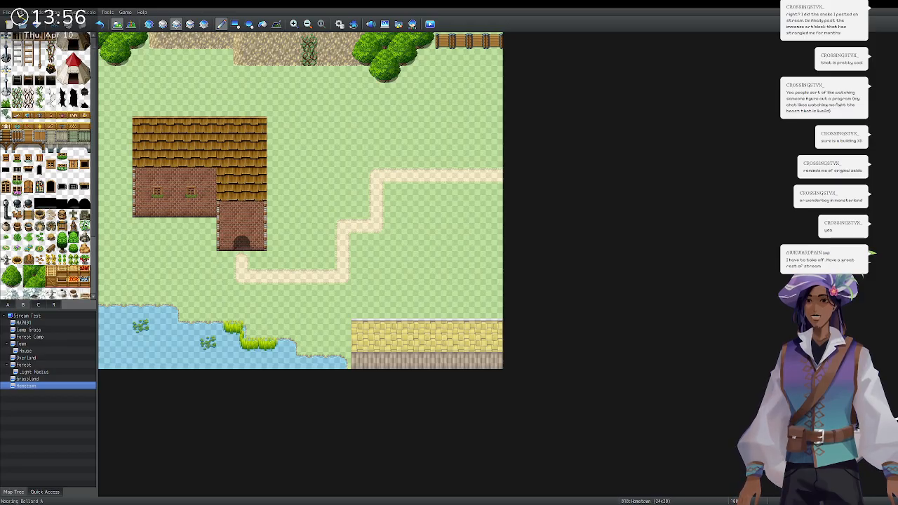
{"action": "left_click", "coordinate": [494, 56]}
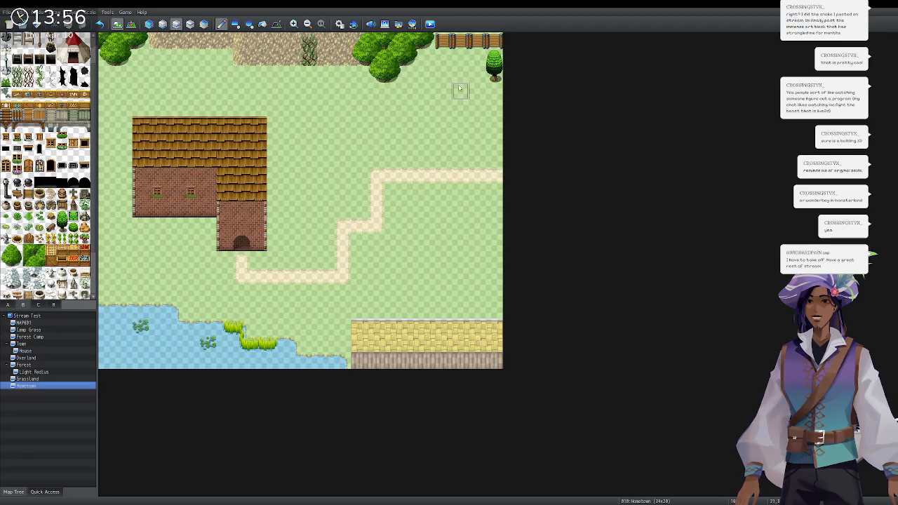
{"action": "left_click", "coordinate": [495, 74]}
{"action": "left_click_drag", "start_coordinate": [500, 80], "coordinate": [496, 144]}
{"action": "left_click", "coordinate": [497, 159]}
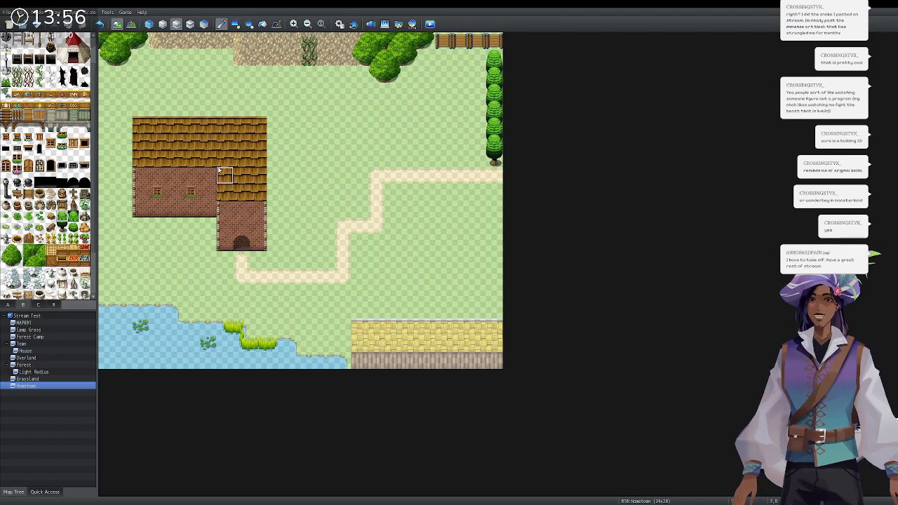
Continue the tree line from below the path to the bottom and place a log on the path.
{"action": "left_click", "coordinate": [494, 192]}
{"action": "left_click_drag", "start_coordinate": [494, 211], "coordinate": [495, 292]}
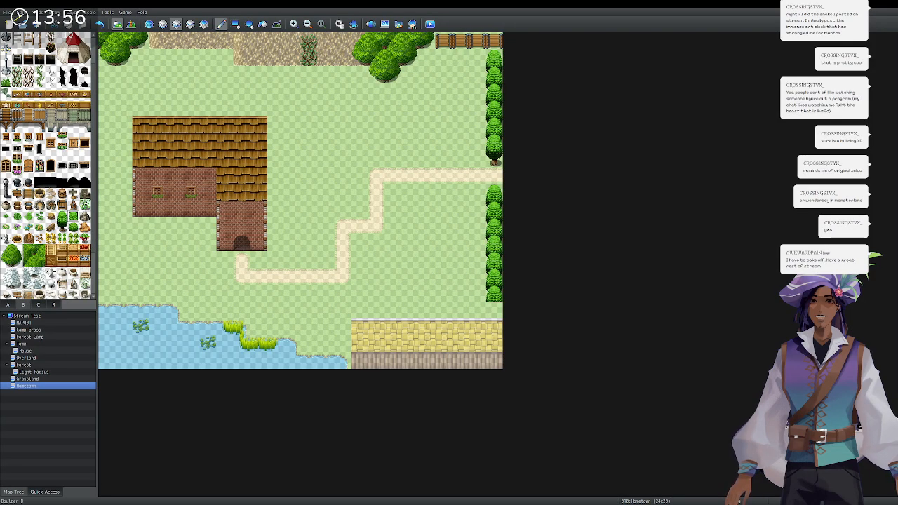
{"action": "left_click", "coordinate": [495, 309]}
{"action": "left_click", "coordinate": [56, 228]}
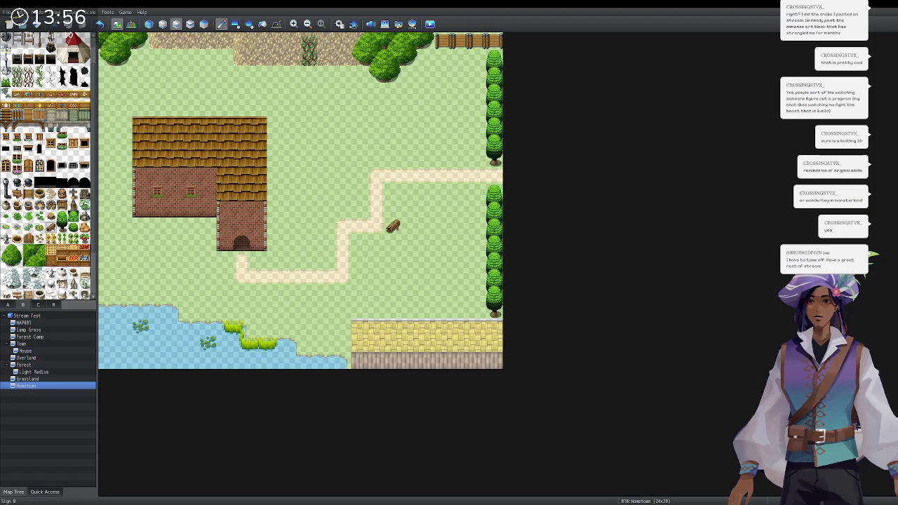
{"action": "left_click", "coordinate": [29, 204]}
Set a pot by the house door and paint 2x2 crop and cabbage patches above the house.
{"action": "left_click", "coordinate": [208, 260]}
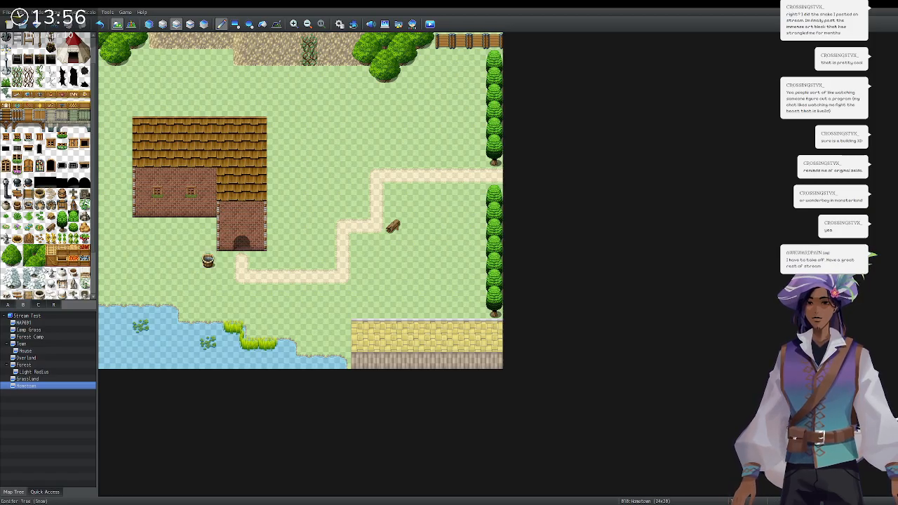
{"action": "left_click", "coordinate": [157, 91]}
{"action": "left_click", "coordinate": [174, 91]}
{"action": "left_click", "coordinate": [174, 74]}
{"action": "left_click", "coordinate": [157, 74]}
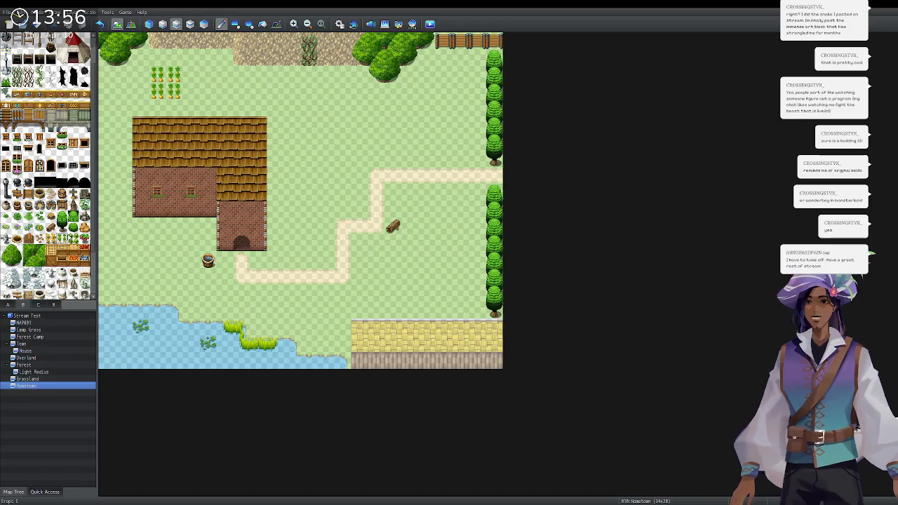
{"action": "left_click", "coordinate": [208, 74]}
{"action": "left_click", "coordinate": [208, 91]}
{"action": "left_click", "coordinate": [225, 91]}
{"action": "left_click", "coordinate": [226, 74]}
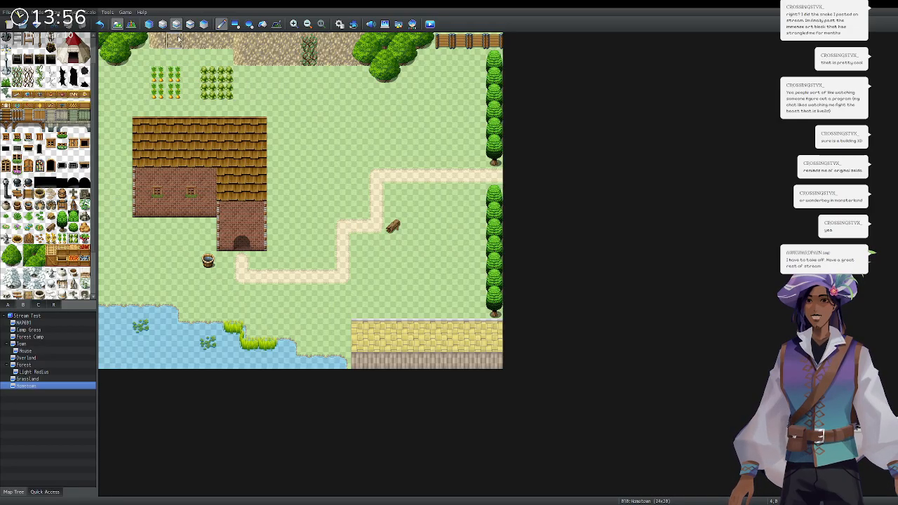
Undo the patches and repaint the 2x2 cabbage patch on a different tile layer.
{"action": "key", "text": "ctrl+z"}
{"action": "key", "text": "ctrl+z"}
{"action": "key", "text": "ctrl+z"}
{"action": "key", "text": "ctrl+z"}
{"action": "key", "text": "ctrl+z"}
{"action": "key", "text": "ctrl+z"}
{"action": "key", "text": "ctrl+z"}
{"action": "key", "text": "ctrl+z"}
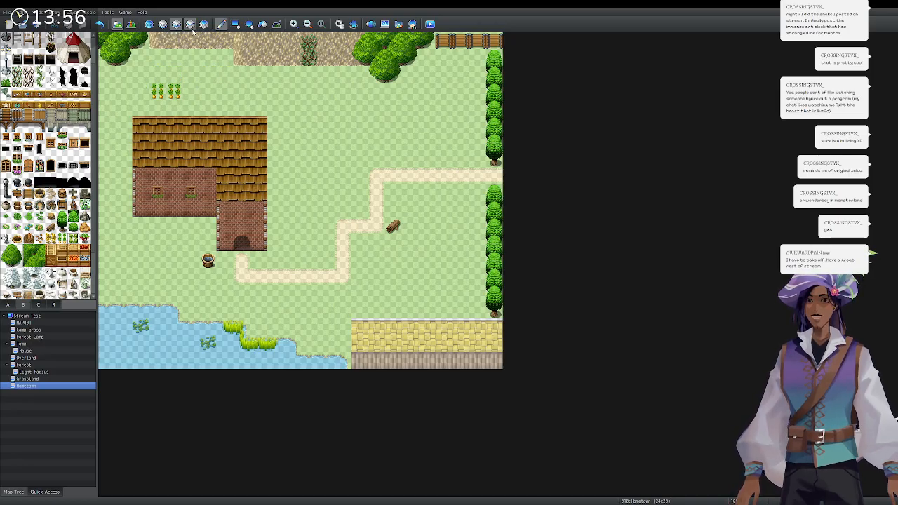
{"action": "left_click", "coordinate": [190, 24]}
{"action": "left_click", "coordinate": [225, 91]}
{"action": "left_click", "coordinate": [225, 74]}
{"action": "left_click", "coordinate": [242, 74]}
{"action": "left_click", "coordinate": [242, 91]}
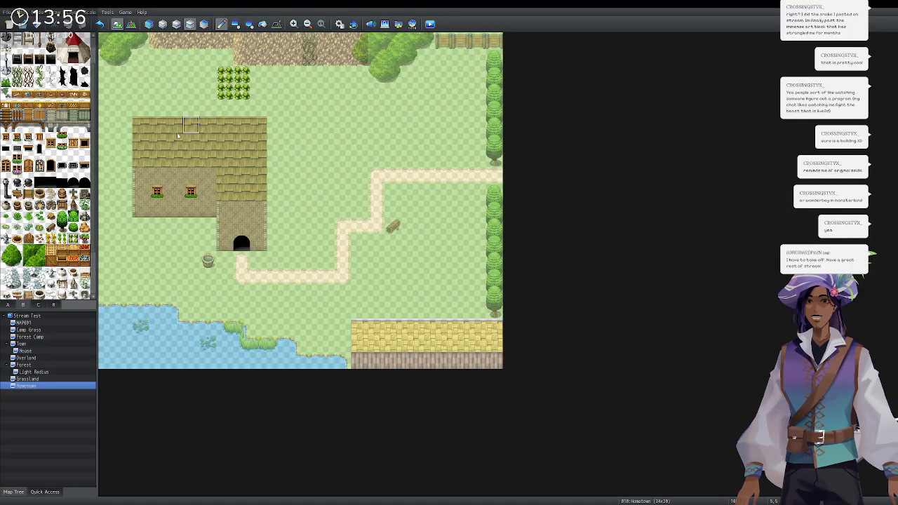
Paint a 2x2 crop patch just left of the cabbages.
{"action": "left_click", "coordinate": [52, 240]}
{"action": "left_click", "coordinate": [190, 75]}
{"action": "left_click", "coordinate": [190, 91]}
{"action": "left_click", "coordinate": [173, 92]}
{"action": "left_click", "coordinate": [173, 74]}
Plant a column of five apple trees right of the house.
{"action": "left_click", "coordinate": [84, 239]}
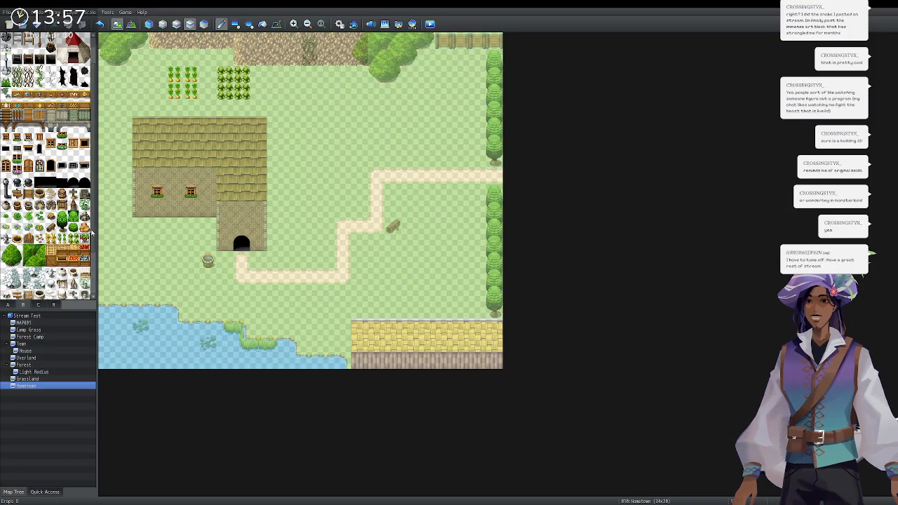
{"action": "left_click", "coordinate": [291, 140]}
{"action": "left_click", "coordinate": [292, 158]}
{"action": "left_click", "coordinate": [292, 175]}
{"action": "left_click", "coordinate": [292, 190]}
{"action": "left_click", "coordinate": [292, 207]}
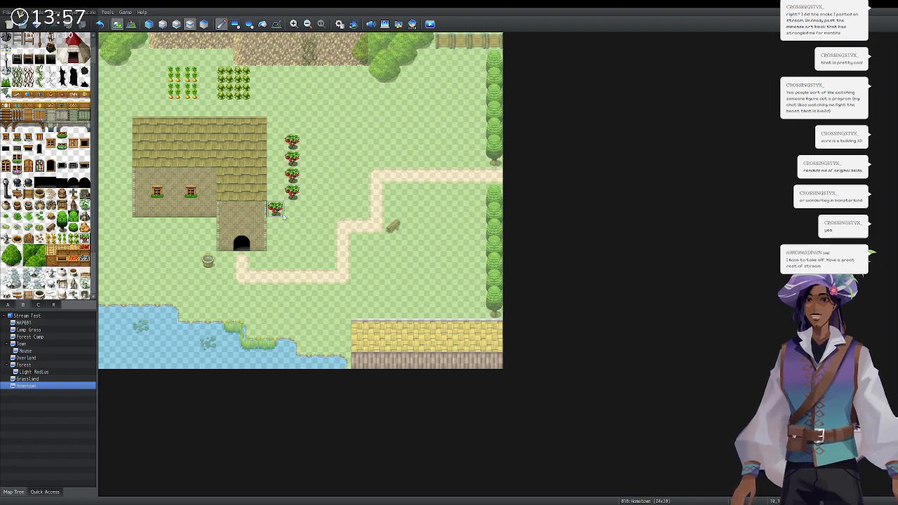
Add a second five-tree apple column beside the first and restore the full-colour map view.
{"action": "left_click", "coordinate": [309, 140]}
{"action": "left_click", "coordinate": [308, 157]}
{"action": "left_click", "coordinate": [309, 191]}
{"action": "left_click", "coordinate": [309, 207]}
{"action": "left_click", "coordinate": [309, 175]}
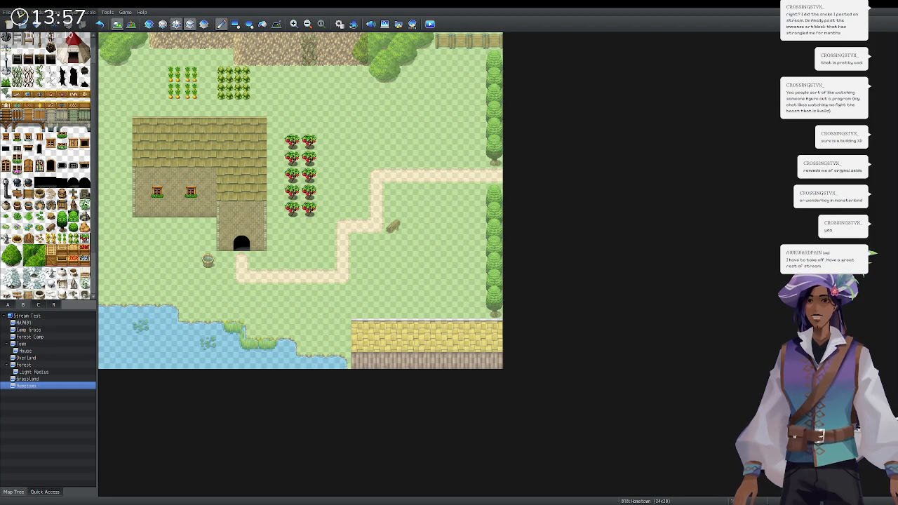
{"action": "left_click", "coordinate": [176, 24]}
{"action": "scroll", "coordinate": [47, 166], "scroll_direction": "down", "scroll_amount": 3}
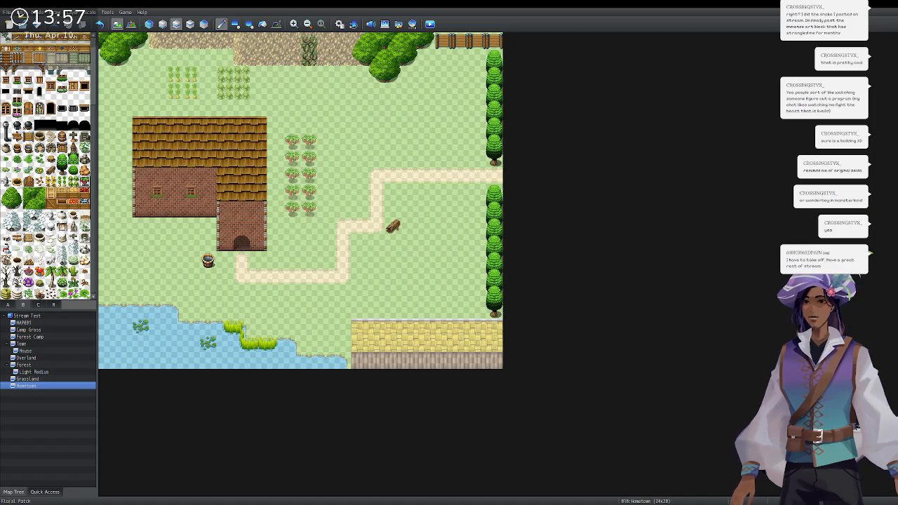
{"action": "left_click", "coordinate": [10, 305]}
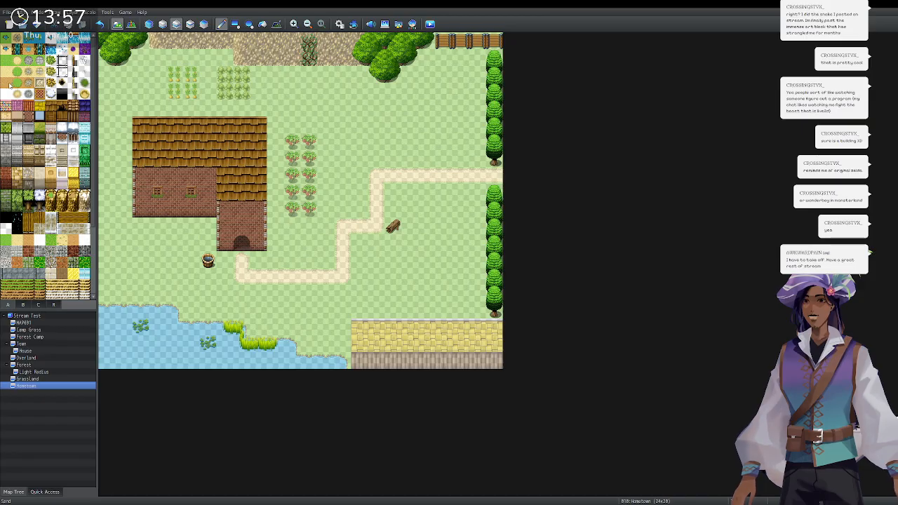
{"action": "left_click_drag", "start_coordinate": [173, 75], "coordinate": [187, 82]}
{"action": "key", "text": "ctrl+z"}
{"action": "key", "text": "ctrl+z"}
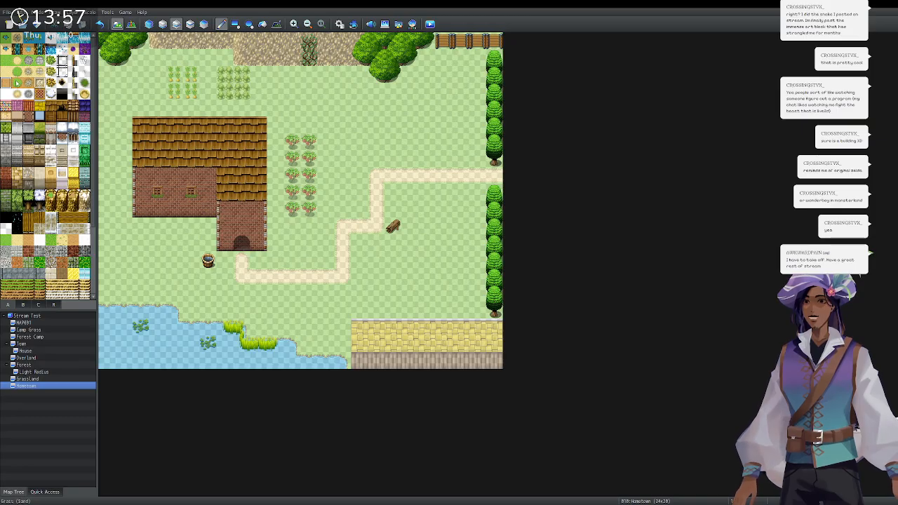
{"action": "scroll", "coordinate": [42, 106], "scroll_direction": "down", "scroll_amount": 1}
{"action": "scroll", "coordinate": [42, 141], "scroll_direction": "down", "scroll_amount": 3}
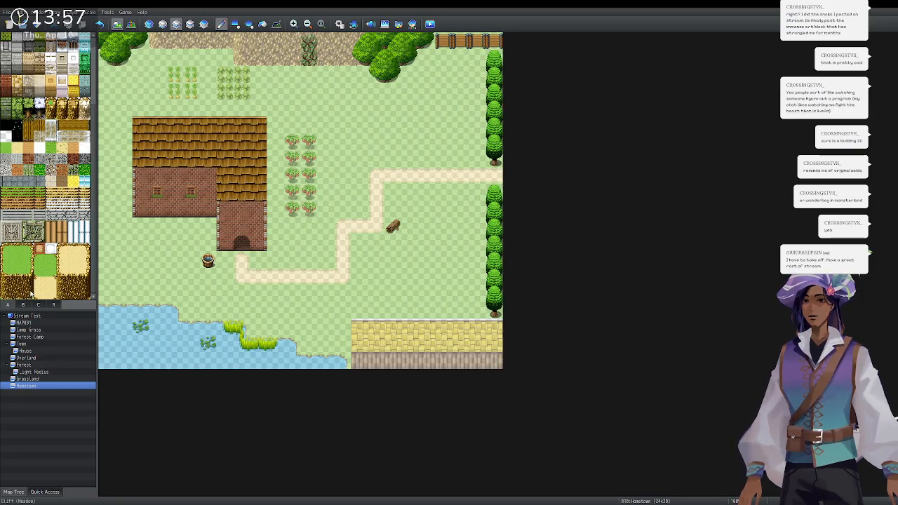
{"action": "left_click", "coordinate": [40, 249]}
{"action": "mouse_move", "coordinate": [174, 74]}
{"action": "left_mouse_down"}
{"action": "mouse_move", "coordinate": [174, 91]}
{"action": "mouse_move", "coordinate": [190, 74]}
{"action": "left_mouse_up"}
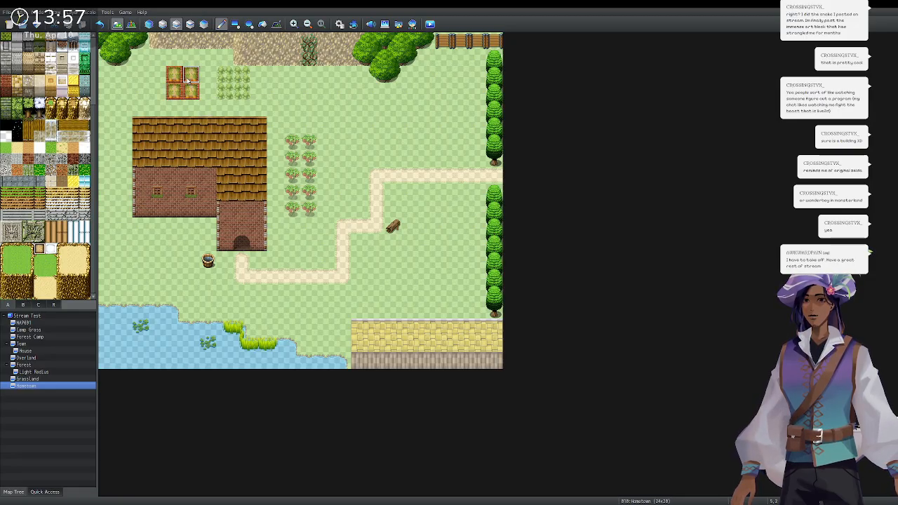
{"action": "key", "text": "ctrl+z"}
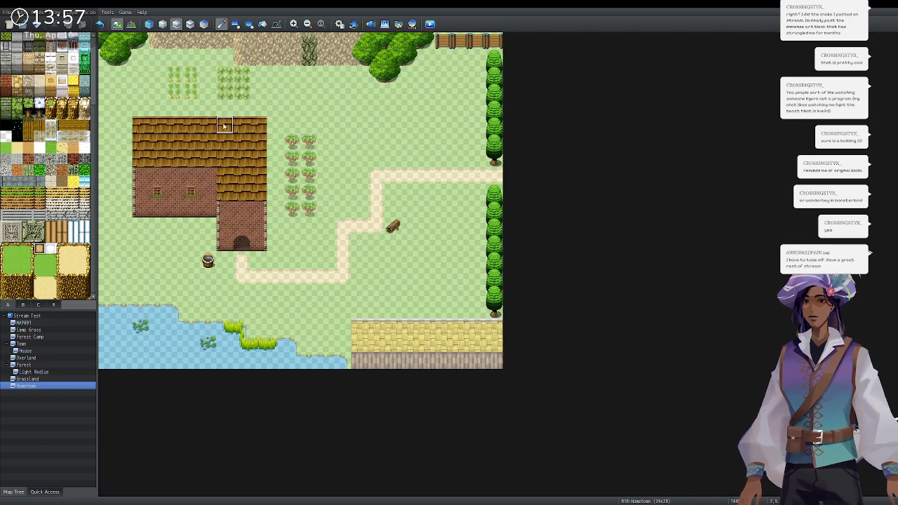
{"action": "left_click", "coordinate": [30, 307]}
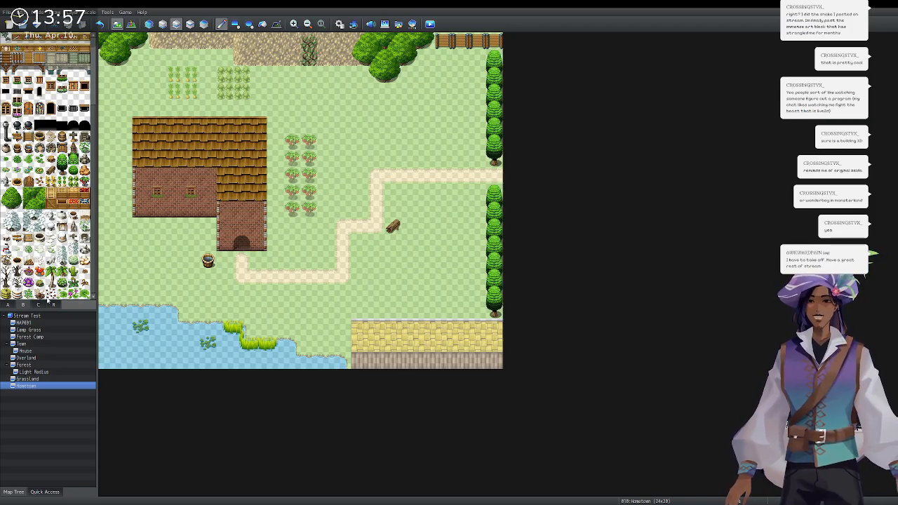
{"action": "scroll", "coordinate": [46, 211], "scroll_direction": "up", "scroll_amount": 3}
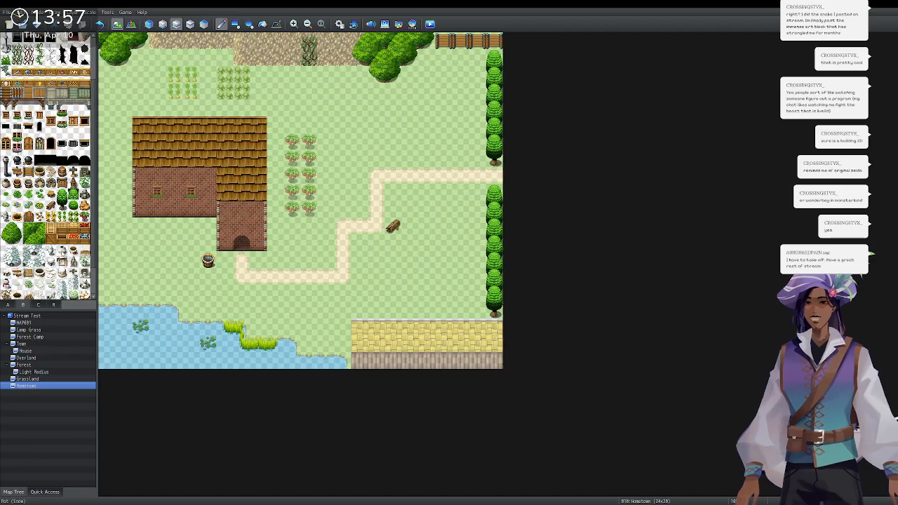
{"action": "scroll", "coordinate": [45, 211], "scroll_direction": "up", "scroll_amount": 5}
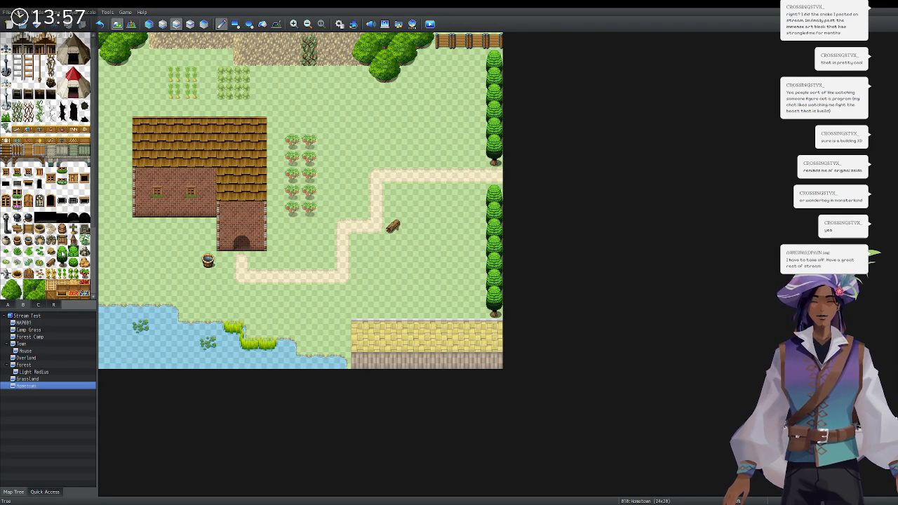
{"action": "left_click", "coordinate": [38, 305]}
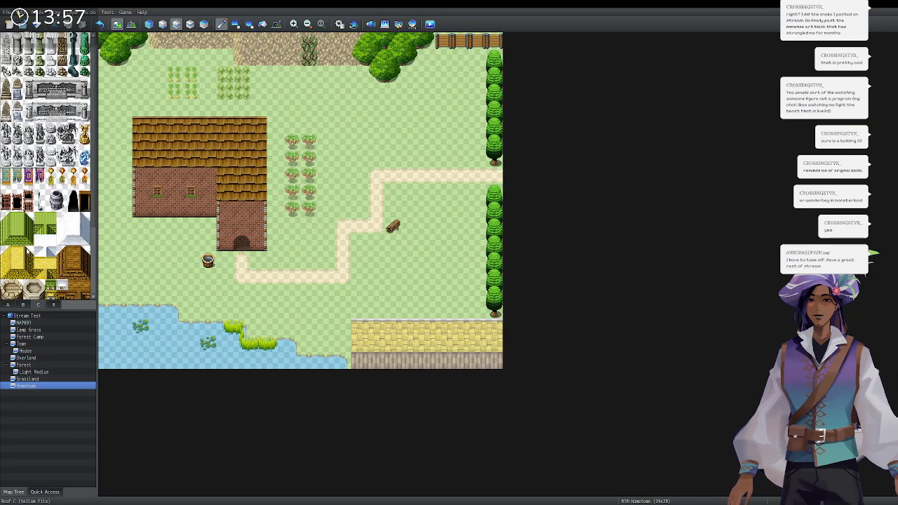
{"action": "scroll", "coordinate": [40, 160], "scroll_direction": "down", "scroll_amount": 3}
{"action": "scroll", "coordinate": [40, 160], "scroll_direction": "up", "scroll_amount": 3}
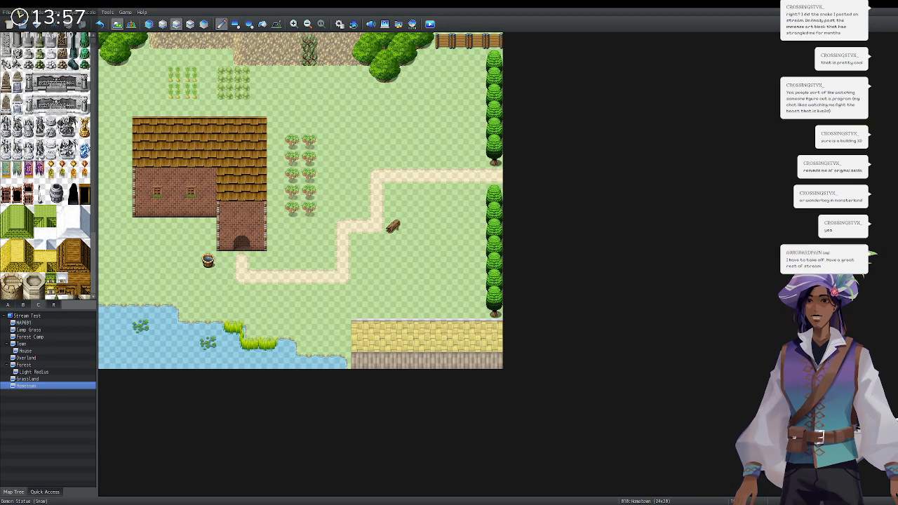
{"action": "scroll", "coordinate": [40, 160], "scroll_direction": "down", "scroll_amount": 3}
{"action": "scroll", "coordinate": [40, 160], "scroll_direction": "up", "scroll_amount": 4}
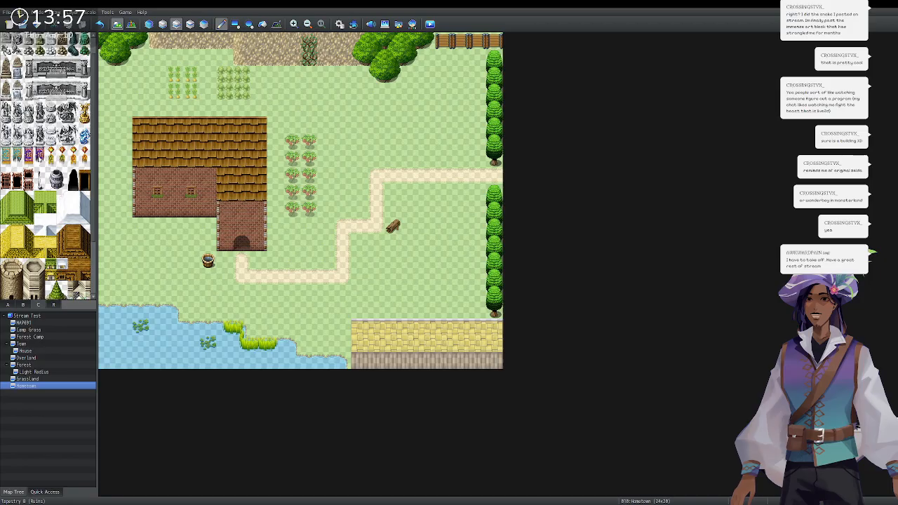
Place a two-tile-tall stone pillar beside the path near the right-hand trees.
{"action": "left_click", "coordinate": [40, 60]}
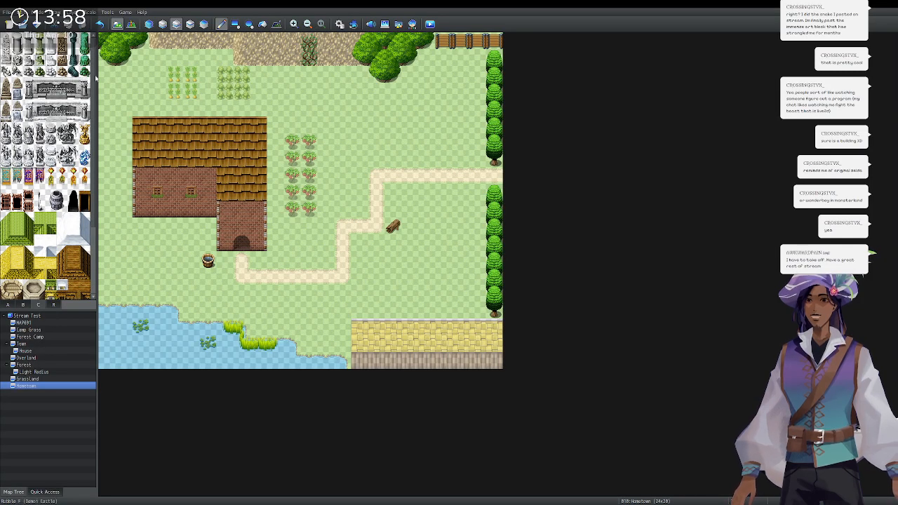
{"action": "left_click", "coordinate": [443, 159]}
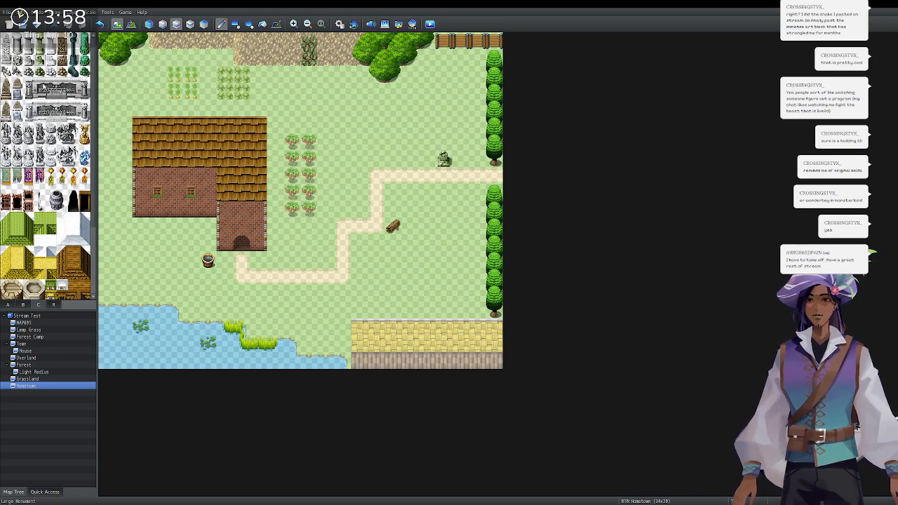
{"action": "left_click_drag", "start_coordinate": [40, 37], "coordinate": [40, 60]}
{"action": "left_click", "coordinate": [442, 141]}
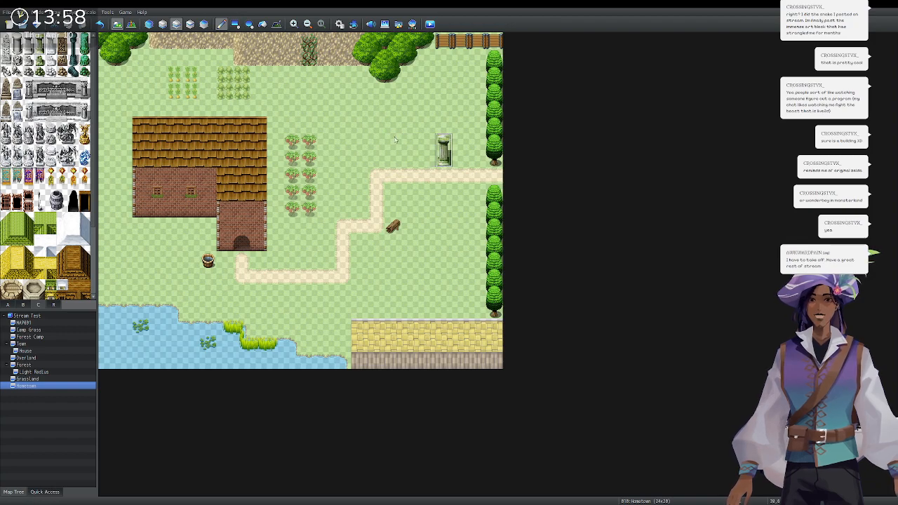
Place a small stone statue just below the path.
{"action": "left_click", "coordinate": [39, 61]}
{"action": "left_click", "coordinate": [443, 193]}
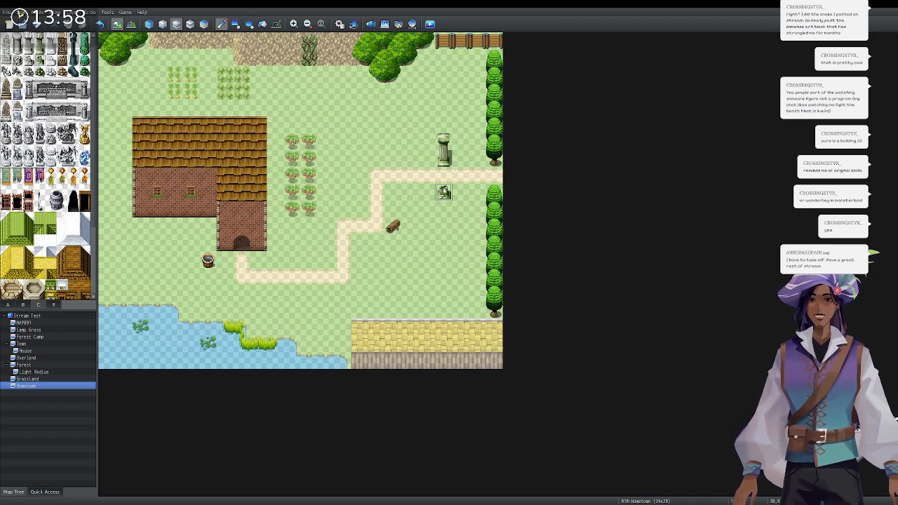
{"action": "scroll", "coordinate": [42, 190], "scroll_direction": "down", "scroll_amount": 5}
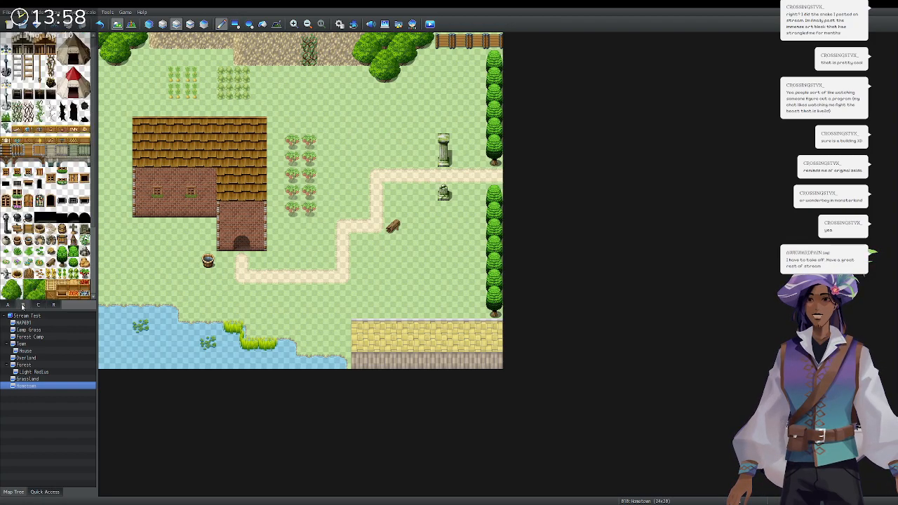
{"action": "scroll", "coordinate": [42, 190], "scroll_direction": "down", "scroll_amount": 1}
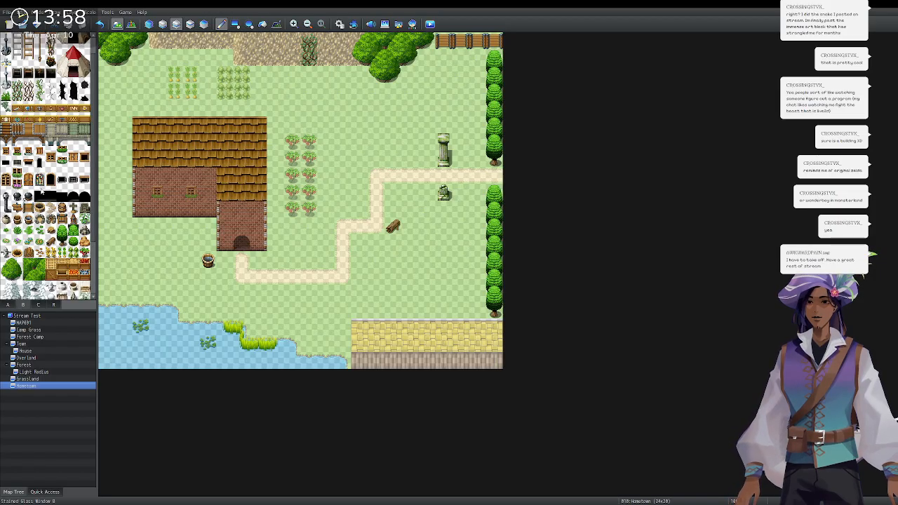
{"action": "scroll", "coordinate": [42, 191], "scroll_direction": "down", "scroll_amount": 2}
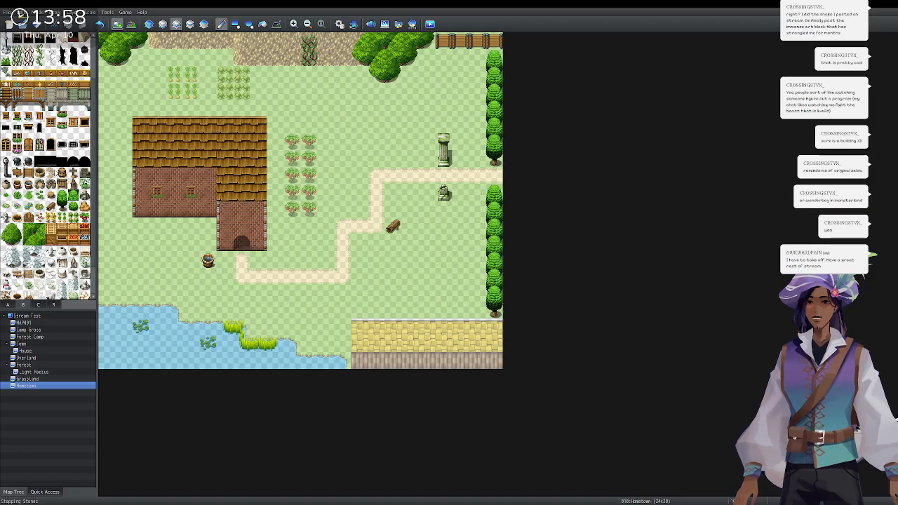
{"action": "scroll", "coordinate": [42, 189], "scroll_direction": "down", "scroll_amount": 2}
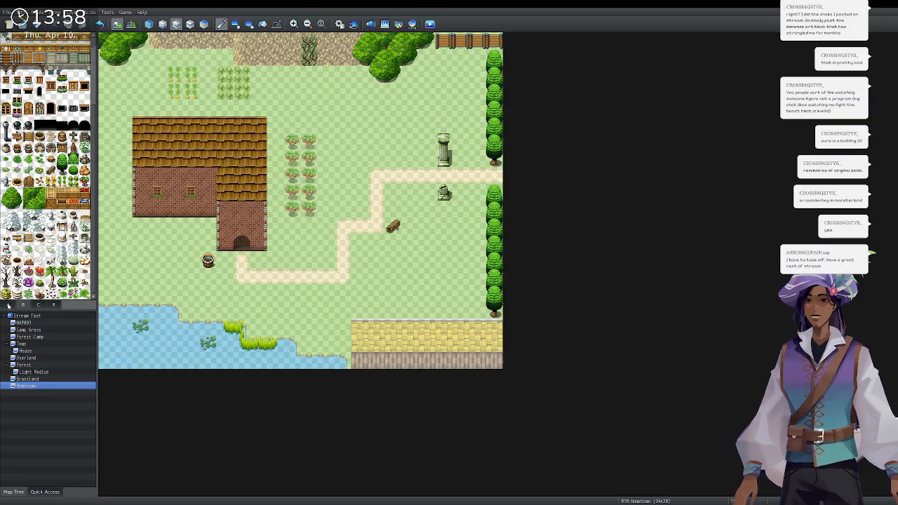
Paint crop-bed tiles from tab A over both top garden plots.
{"action": "left_click", "coordinate": [8, 306]}
{"action": "left_click_drag", "start_coordinate": [52, 227], "coordinate": [53, 237]}
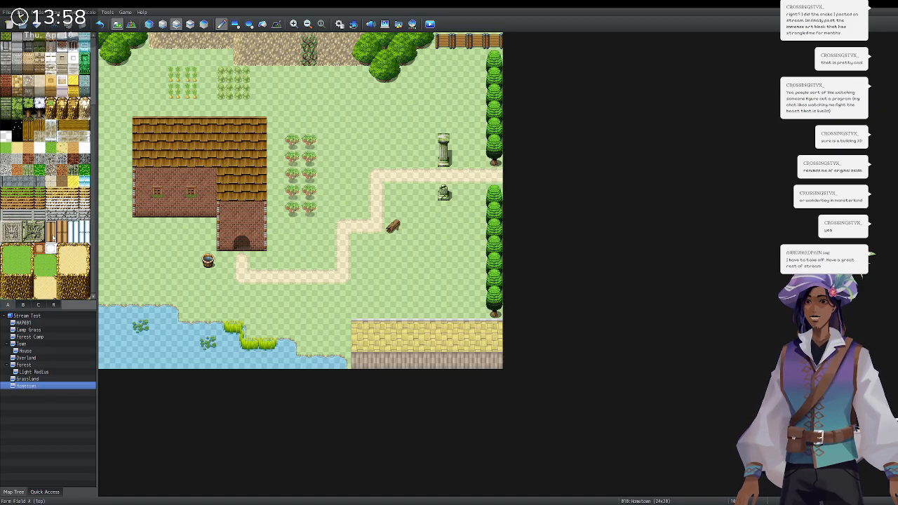
{"action": "left_click", "coordinate": [173, 77]}
{"action": "left_click", "coordinate": [191, 77]}
{"action": "left_click", "coordinate": [225, 77]}
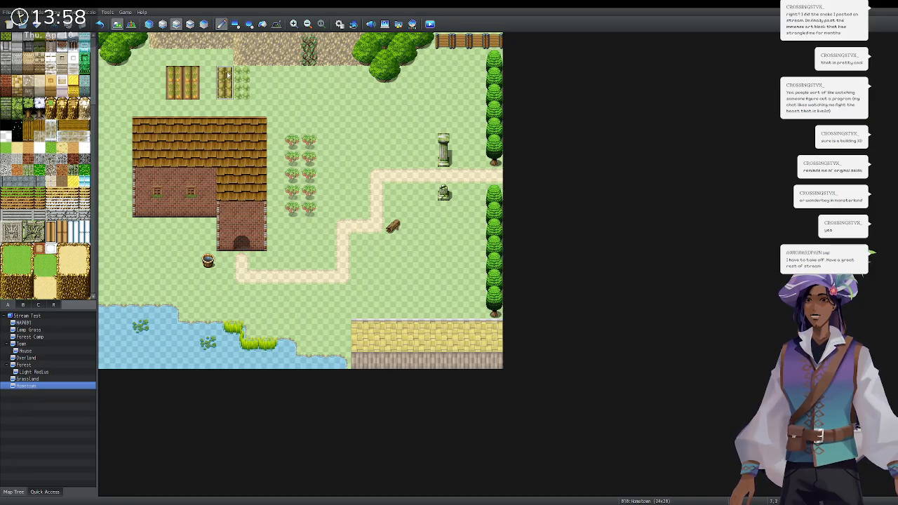
{"action": "left_click", "coordinate": [243, 77]}
Turn the left fruit-tree column into a seamless crop bed, covering the lower sprout.
{"action": "left_click", "coordinate": [291, 144]}
{"action": "left_click", "coordinate": [292, 177]}
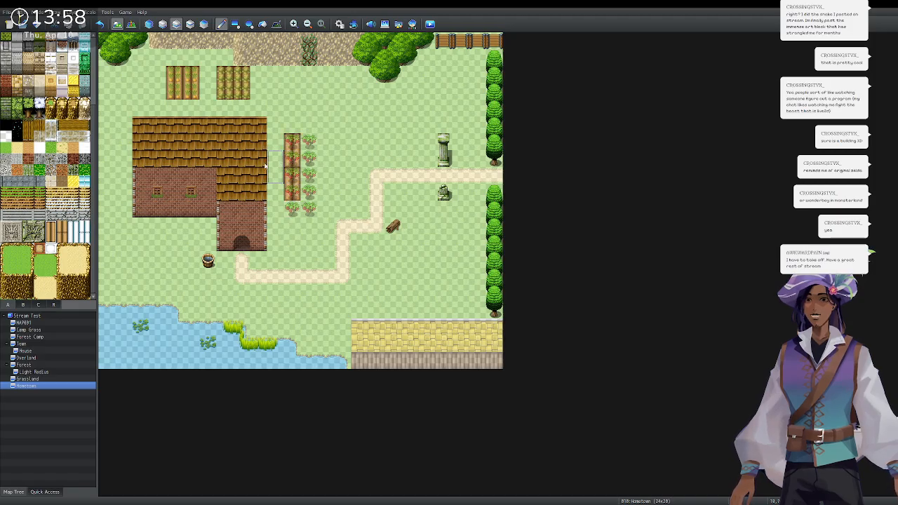
{"action": "left_click", "coordinate": [64, 230]}
{"action": "left_click", "coordinate": [296, 162]}
{"action": "left_click", "coordinate": [295, 176]}
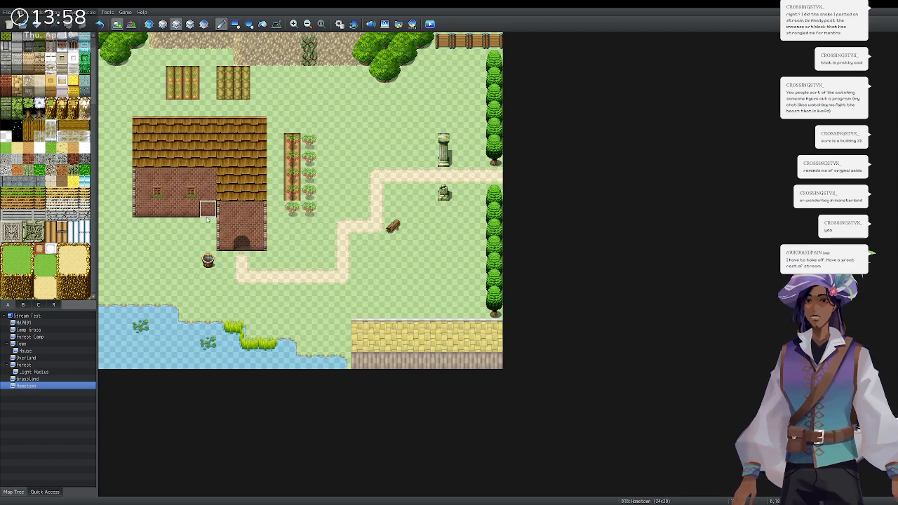
{"action": "left_click", "coordinate": [51, 236]}
{"action": "left_click", "coordinate": [292, 208]}
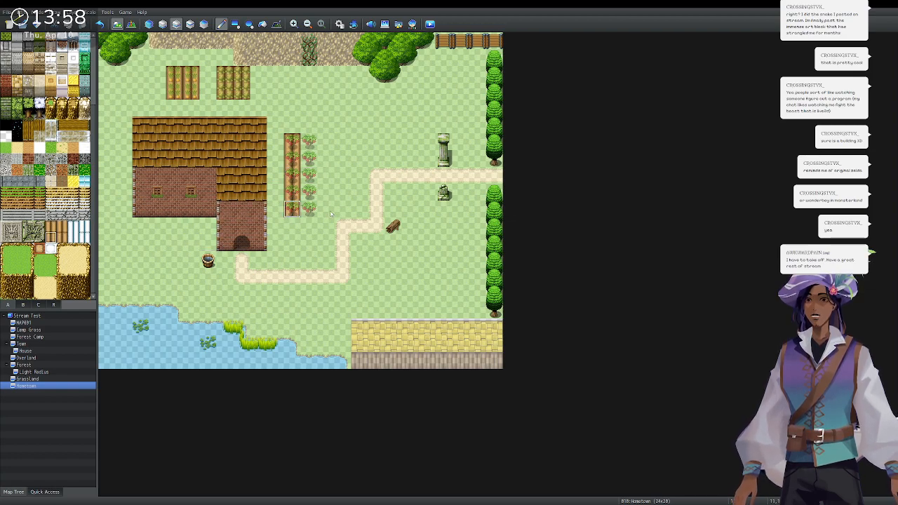
Cover the right column's sprouts with crop soil and show all layers undimmed.
{"action": "left_click", "coordinate": [312, 210]}
{"action": "left_click", "coordinate": [63, 228]}
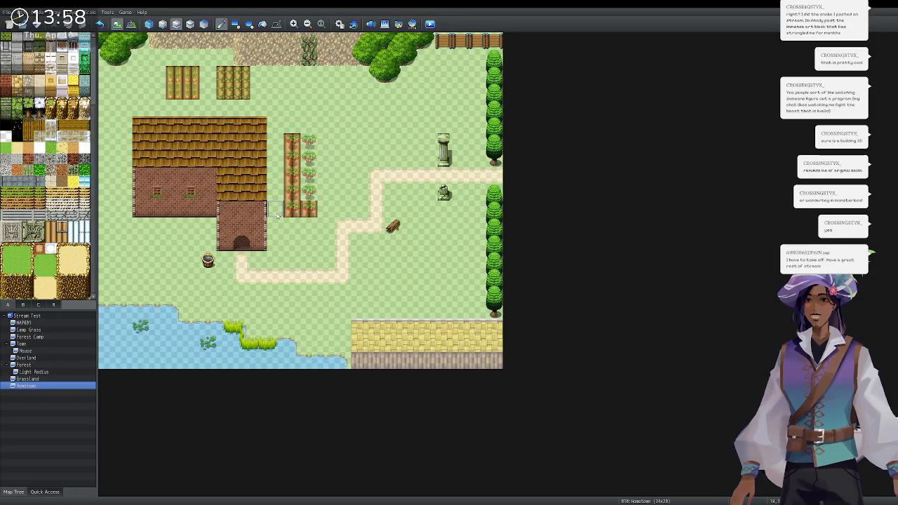
{"action": "left_click_drag", "start_coordinate": [309, 192], "coordinate": [309, 157]}
{"action": "left_click", "coordinate": [51, 228]}
{"action": "left_click", "coordinate": [309, 141]}
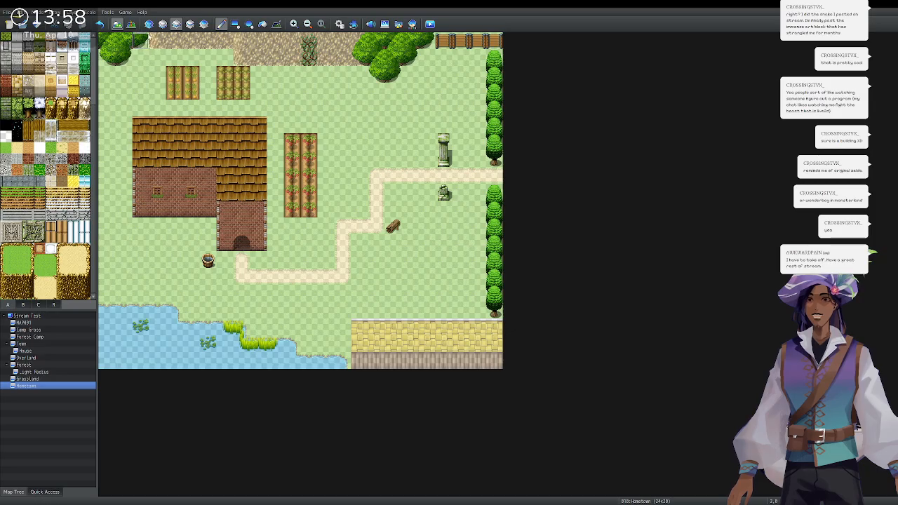
{"action": "left_click", "coordinate": [149, 23]}
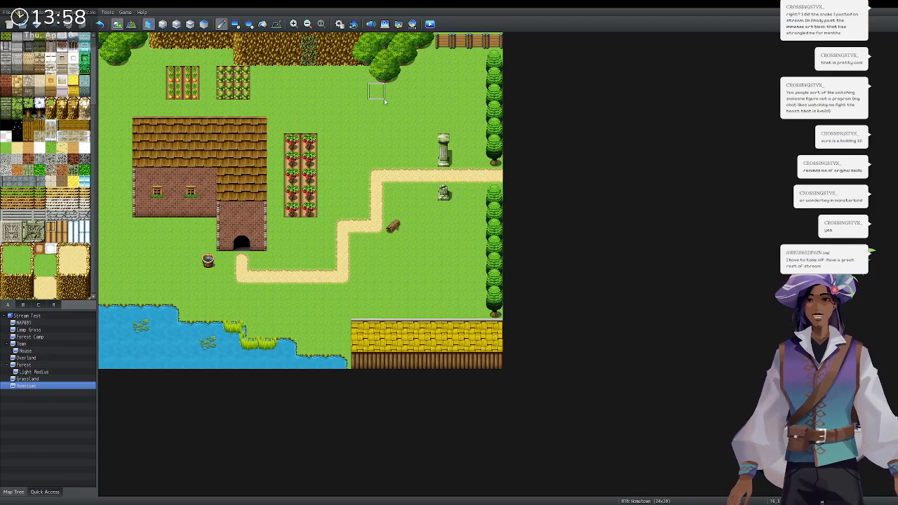
Add a new map under Hometown named 'Home' with tileset 0003 Inside.
{"action": "double_click", "coordinate": [62, 388]}
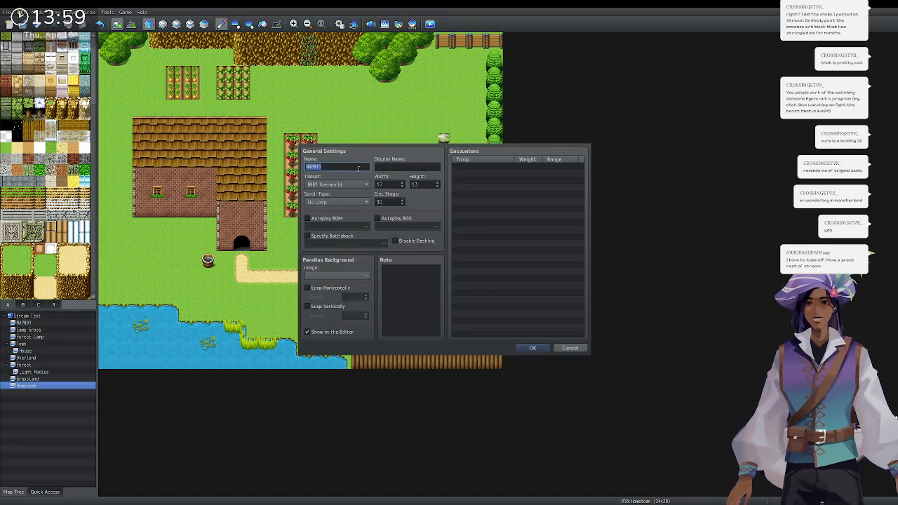
{"action": "type", "text": "Home"}
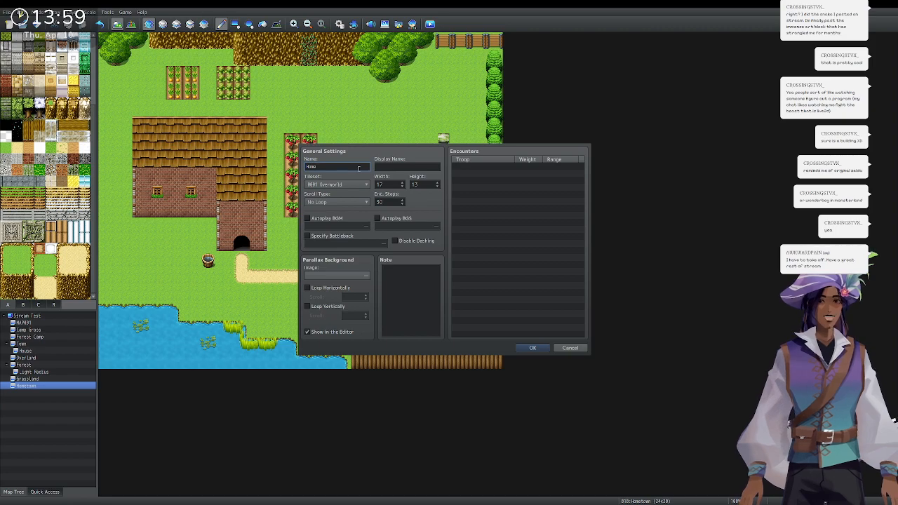
{"action": "key", "text": "Tab"}
{"action": "key", "text": "Down"}
{"action": "key", "text": "Down"}
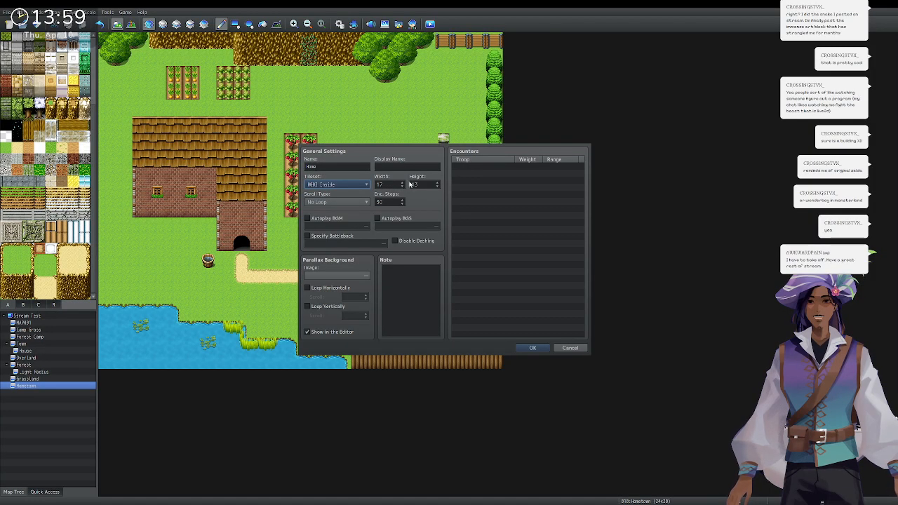
{"action": "left_click", "coordinate": [532, 348]}
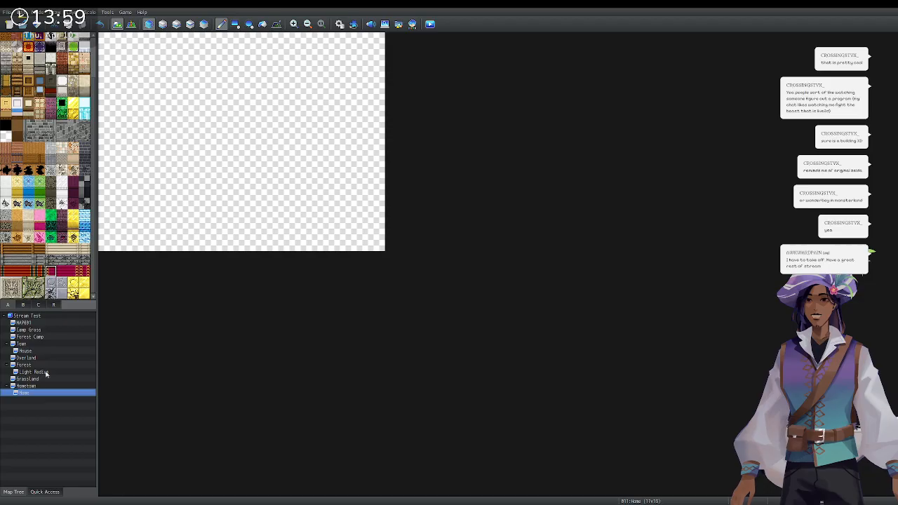
{"action": "scroll", "coordinate": [39, 125], "scroll_direction": "up", "scroll_amount": 4}
{"action": "scroll", "coordinate": [38, 124], "scroll_direction": "down", "scroll_amount": 3}
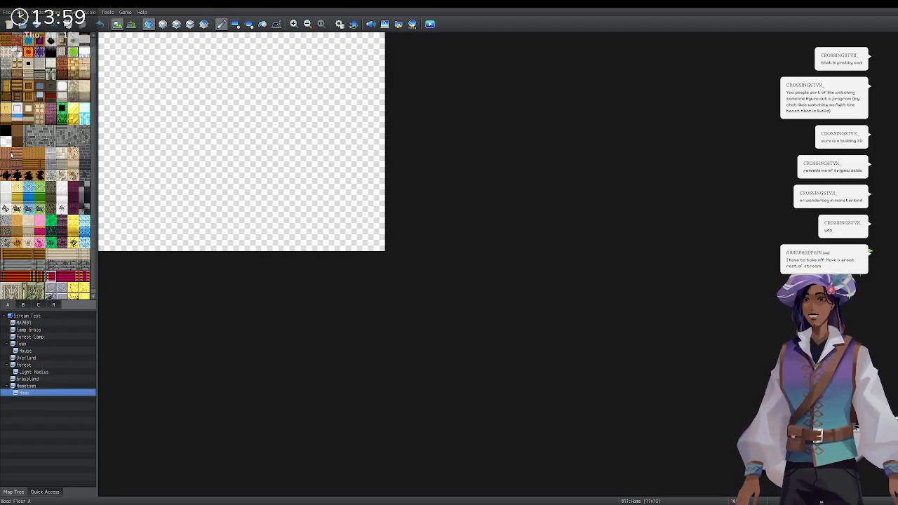
{"action": "scroll", "coordinate": [10, 154], "scroll_direction": "up", "scroll_amount": 3}
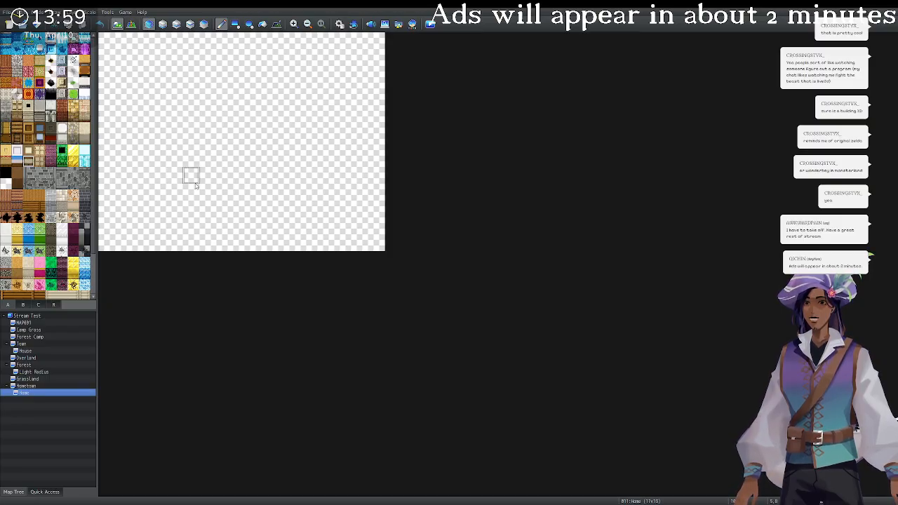
Paint a wood-border wall along the bottom, right side and top, squaring the corners.
{"action": "left_click", "coordinate": [28, 151]}
{"action": "mouse_move", "coordinate": [376, 243]}
{"action": "left_mouse_down"}
{"action": "mouse_move", "coordinate": [289, 243]}
{"action": "mouse_move", "coordinate": [377, 243]}
{"action": "mouse_move", "coordinate": [377, 38]}
{"action": "mouse_move", "coordinate": [237, 39]}
{"action": "left_mouse_up"}
{"action": "mouse_move", "coordinate": [125, 40]}
{"action": "left_mouse_down"}
{"action": "mouse_move", "coordinate": [142, 38]}
{"action": "mouse_move", "coordinate": [106, 42]}
{"action": "mouse_move", "coordinate": [105, 179]}
{"action": "mouse_move", "coordinate": [211, 176]}
{"action": "mouse_move", "coordinate": [259, 210]}
{"action": "mouse_move", "coordinate": [266, 245]}
{"action": "mouse_move", "coordinate": [276, 247]}
{"action": "left_mouse_up"}
{"action": "left_click", "coordinate": [261, 178]}
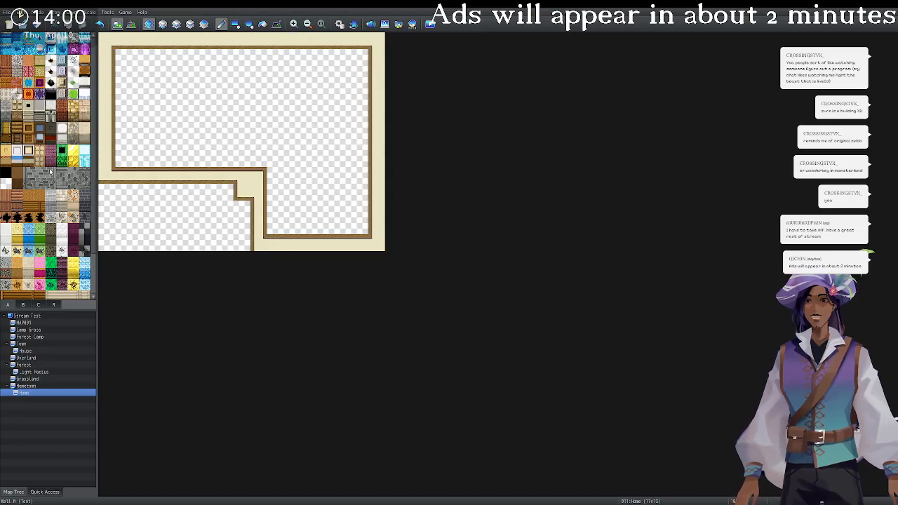
Browse the furniture and other tileset tabs, then return to the floor and wall tiles.
{"action": "scroll", "coordinate": [44, 184], "scroll_direction": "down", "scroll_amount": 2}
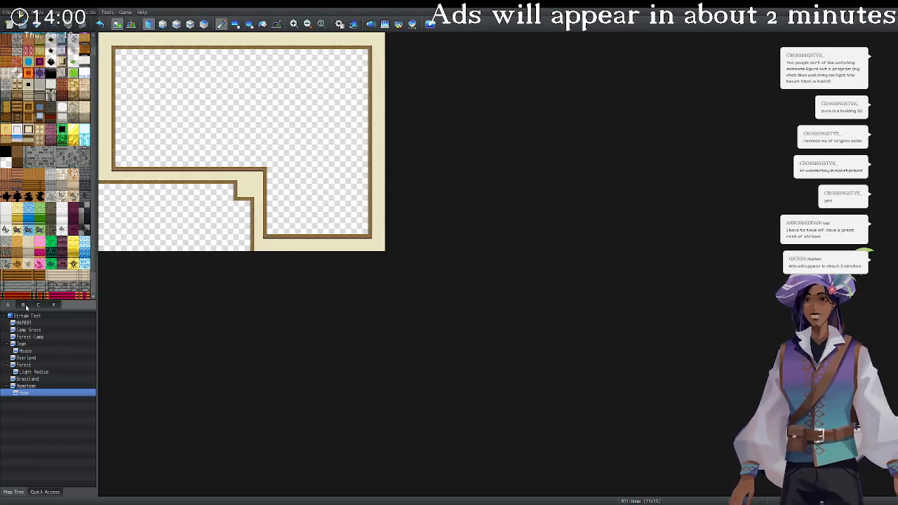
{"action": "left_click", "coordinate": [25, 305]}
{"action": "scroll", "coordinate": [43, 204], "scroll_direction": "down", "scroll_amount": 3}
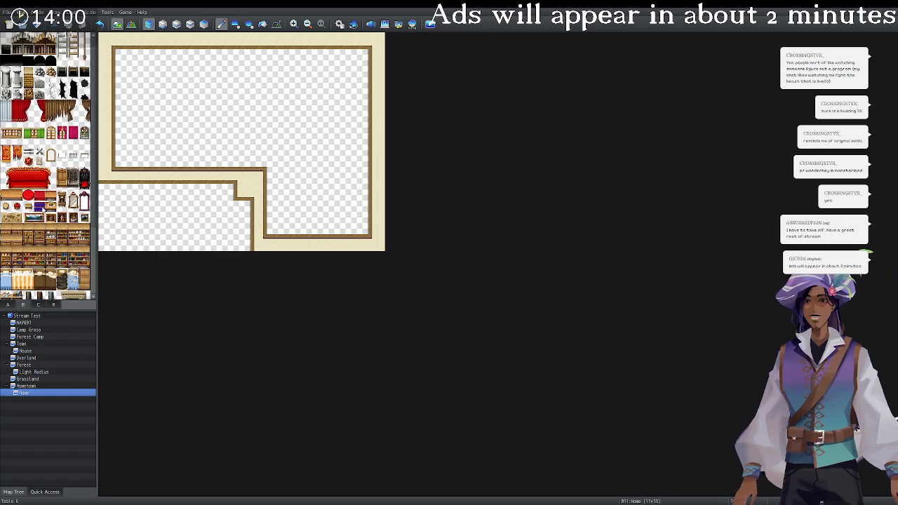
{"action": "left_click", "coordinate": [37, 305]}
{"action": "left_click", "coordinate": [54, 305]}
{"action": "scroll", "coordinate": [42, 279], "scroll_direction": "down", "scroll_amount": 3}
{"action": "left_click", "coordinate": [8, 305]}
{"action": "scroll", "coordinate": [23, 166], "scroll_direction": "up", "scroll_amount": 1}
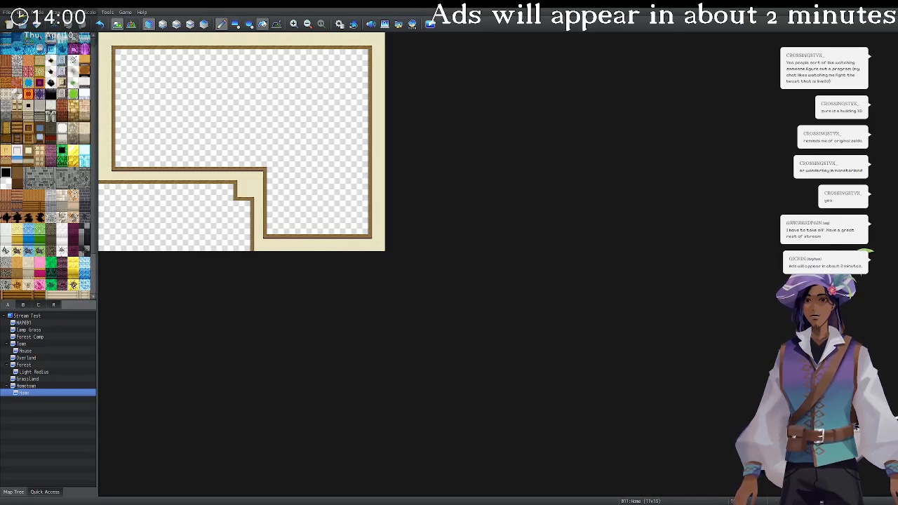
Fill the unused lower-left area with the black void tile, undoing a stray border fill.
{"action": "left_click", "coordinate": [242, 192]}
{"action": "left_click", "coordinate": [263, 24]}
{"action": "left_click", "coordinate": [174, 208]}
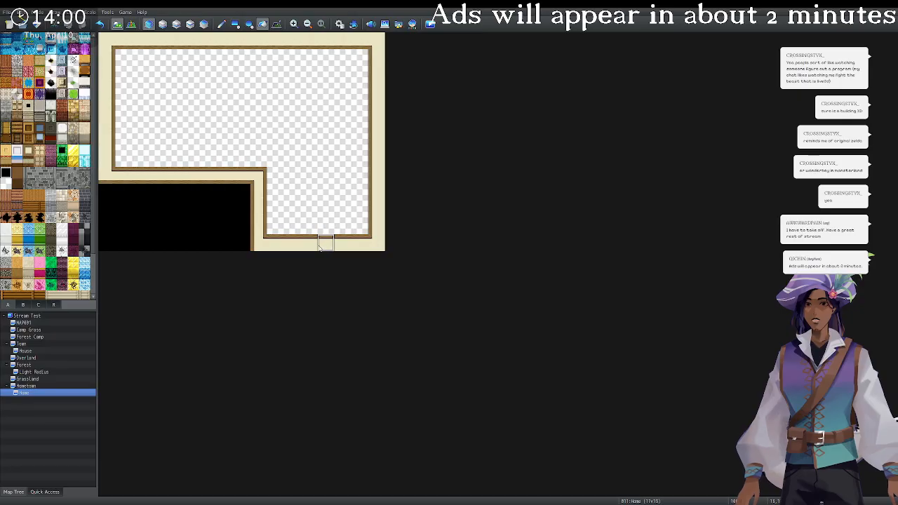
{"action": "left_click", "coordinate": [323, 245]}
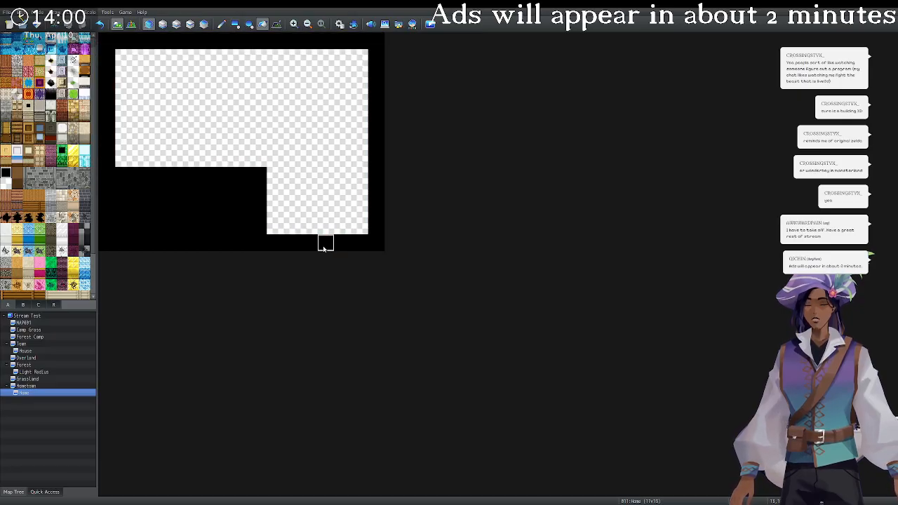
{"action": "key", "text": "ctrl+z"}
Open a bottom-wall doorway, shift the inner corner one tile right, and paint the top wall band.
{"action": "left_click", "coordinate": [221, 24]}
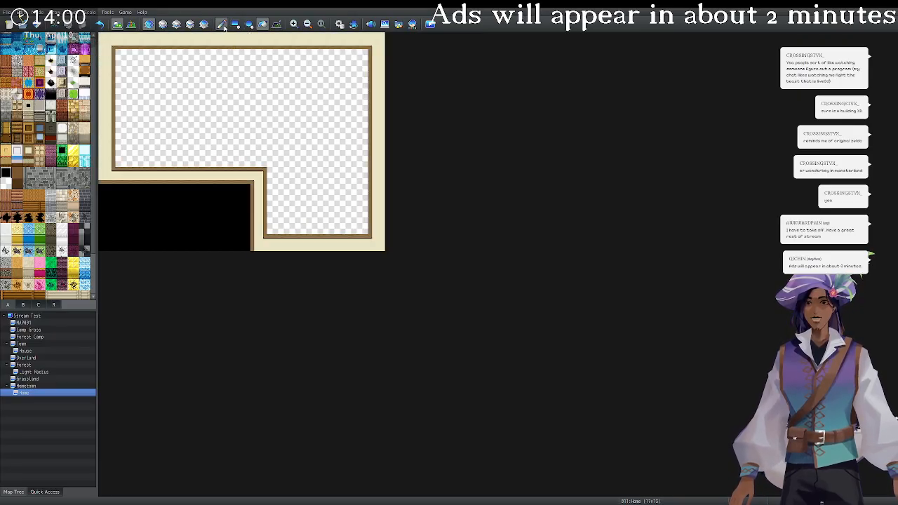
{"action": "left_click", "coordinate": [325, 243]}
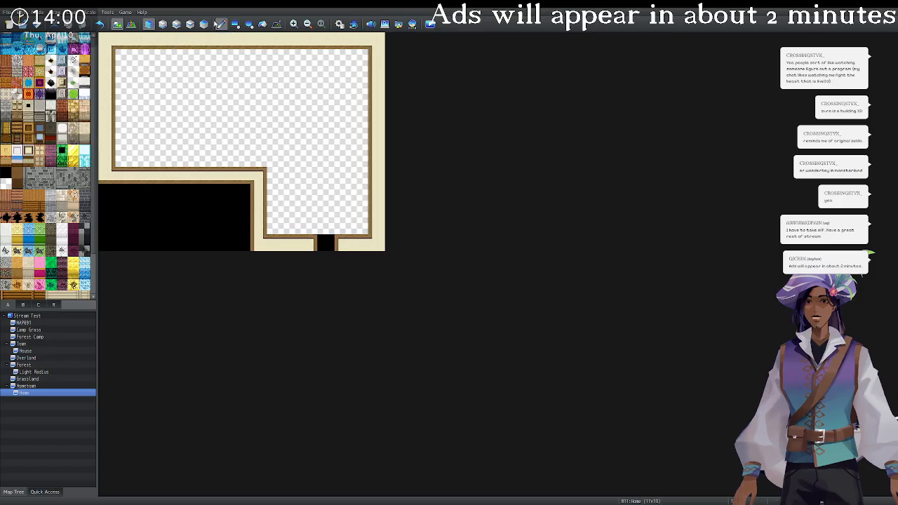
{"action": "left_click_drag", "start_coordinate": [260, 178], "coordinate": [272, 225]}
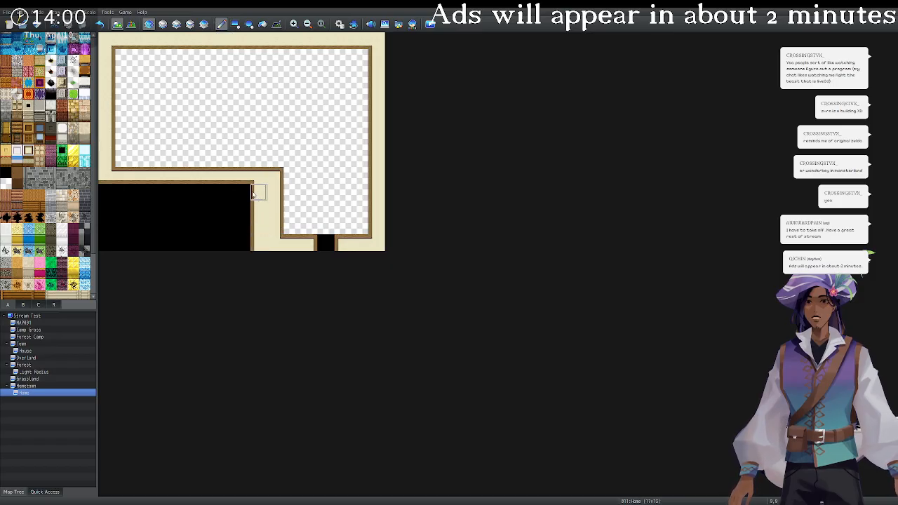
{"action": "left_click_drag", "start_coordinate": [253, 191], "coordinate": [255, 247]}
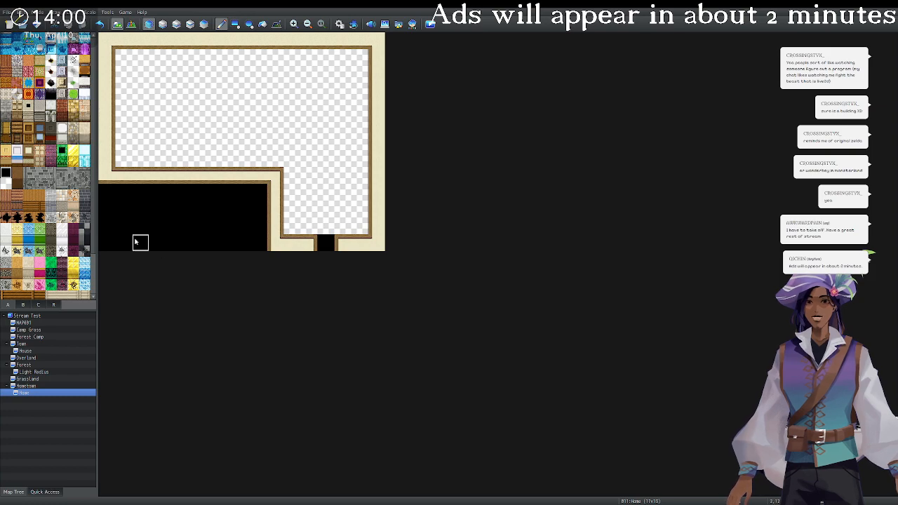
{"action": "mouse_move", "coordinate": [120, 56]}
{"action": "left_mouse_down"}
{"action": "mouse_move", "coordinate": [349, 61]}
{"action": "mouse_move", "coordinate": [359, 66]}
{"action": "mouse_move", "coordinate": [340, 75]}
{"action": "mouse_move", "coordinate": [131, 80]}
{"action": "mouse_move", "coordinate": [355, 89]}
{"action": "left_mouse_up"}
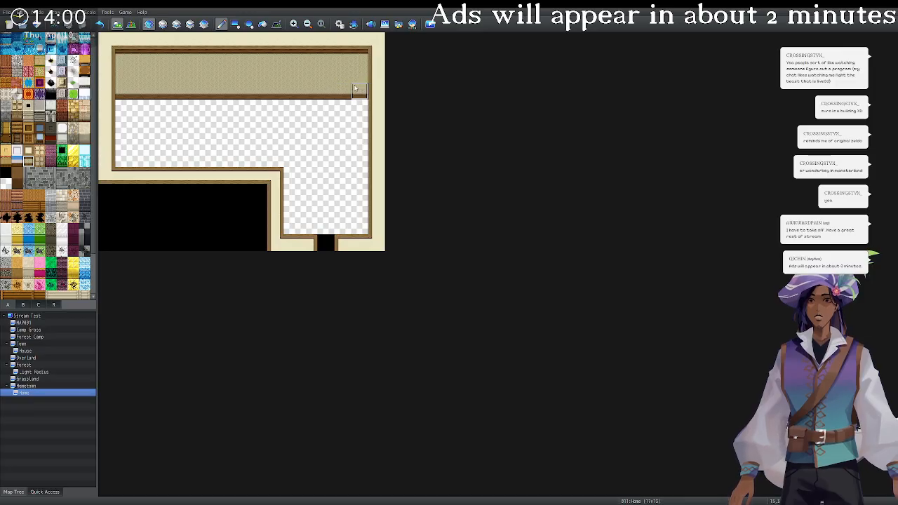
Shadow the left inner wall edge and fill the room's floor with wooden planks.
{"action": "left_click", "coordinate": [276, 23]}
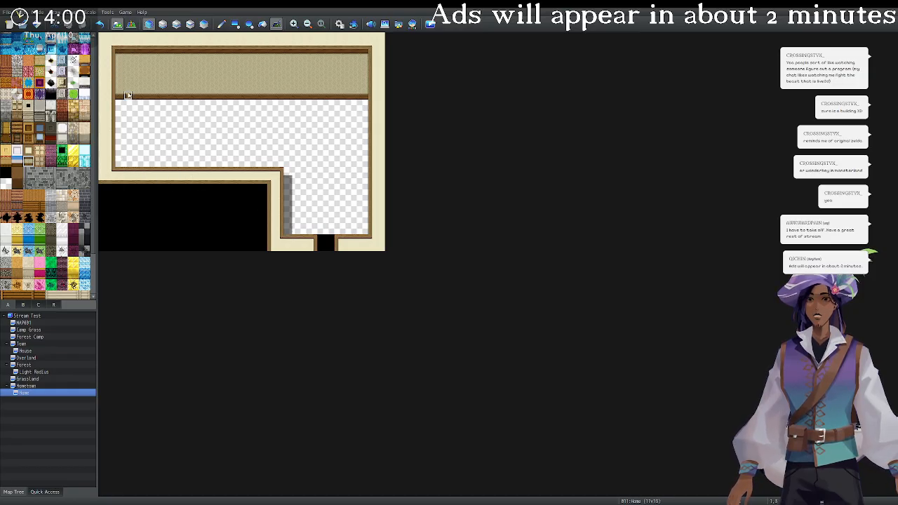
{"action": "left_click_drag", "start_coordinate": [119, 63], "coordinate": [120, 158]}
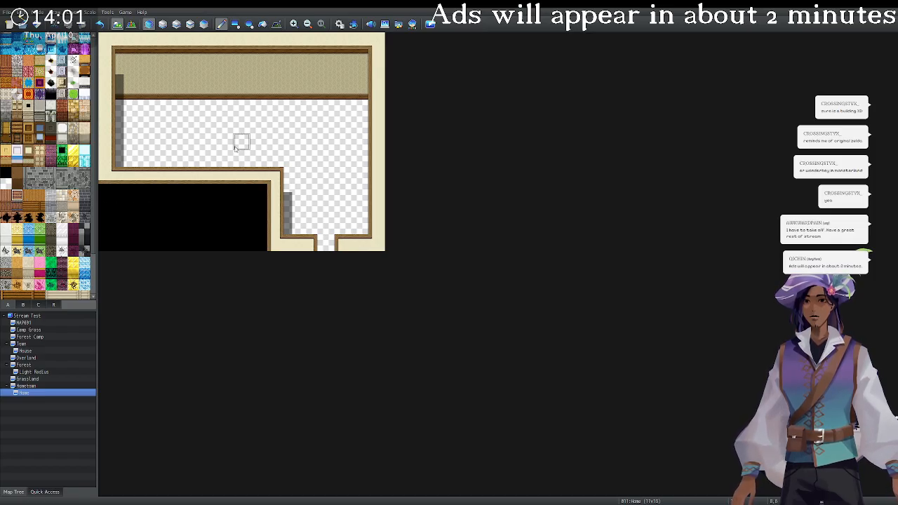
{"action": "left_click", "coordinate": [263, 24]}
{"action": "left_click", "coordinate": [269, 146]}
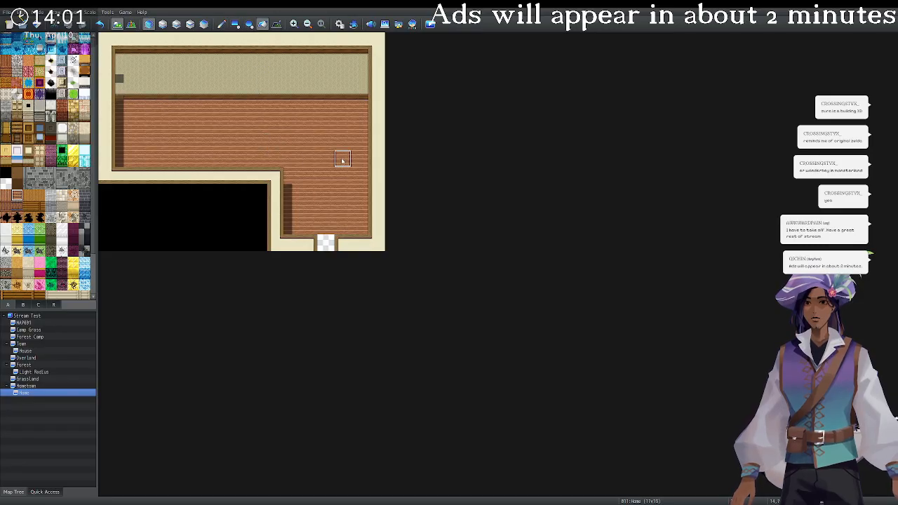
{"action": "left_click", "coordinate": [274, 25]}
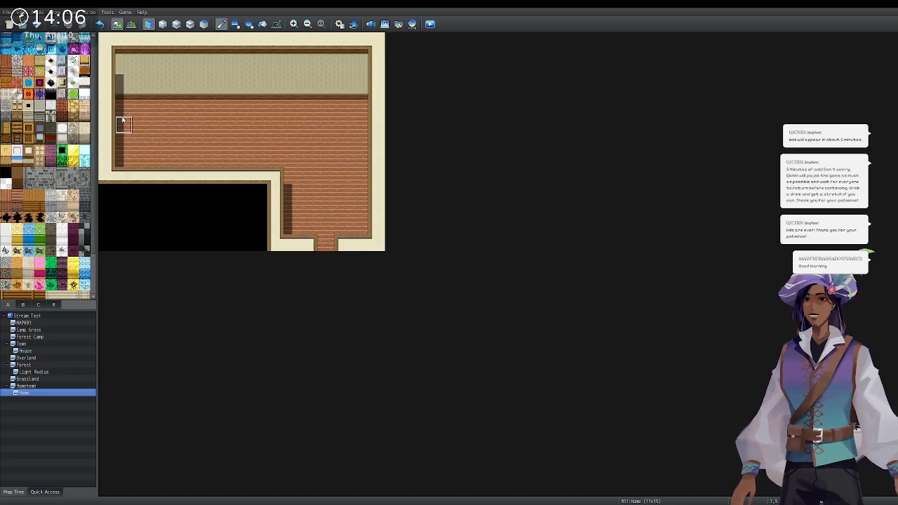
On the upper layer, paint a counter strip across the left room and extend it upward into an L.
{"action": "left_click", "coordinate": [175, 24]}
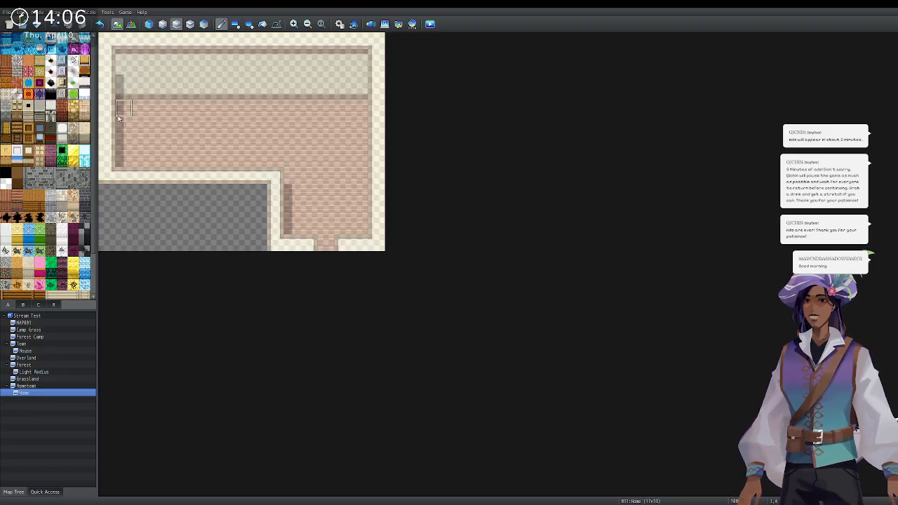
{"action": "left_click_drag", "start_coordinate": [123, 123], "coordinate": [171, 123]}
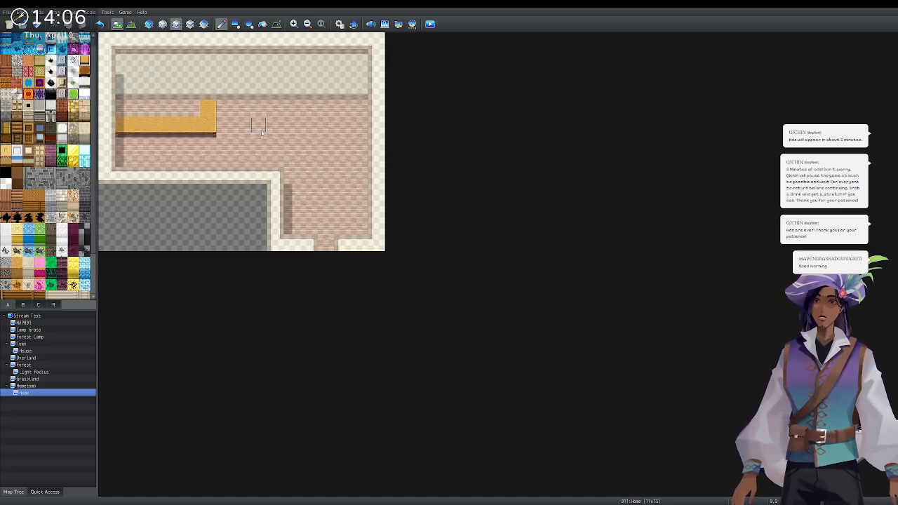
{"action": "left_click", "coordinate": [209, 91]}
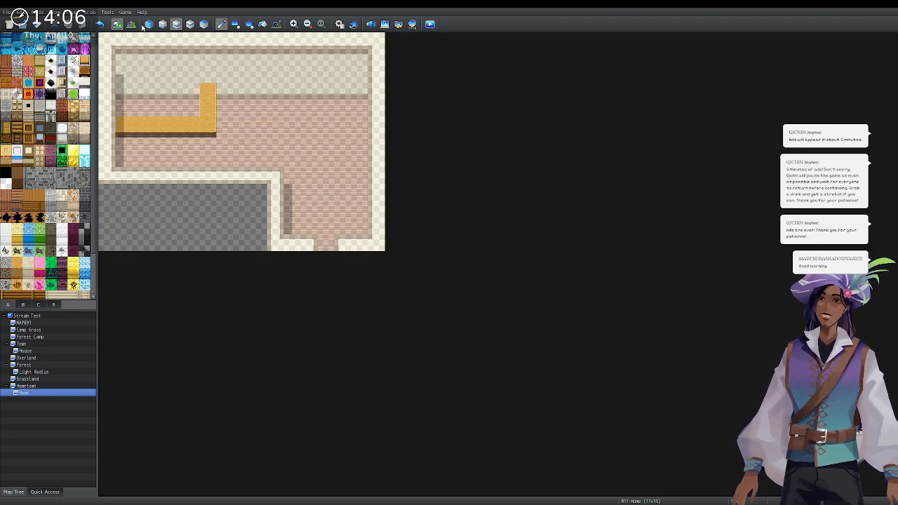
{"action": "left_click", "coordinate": [144, 24]}
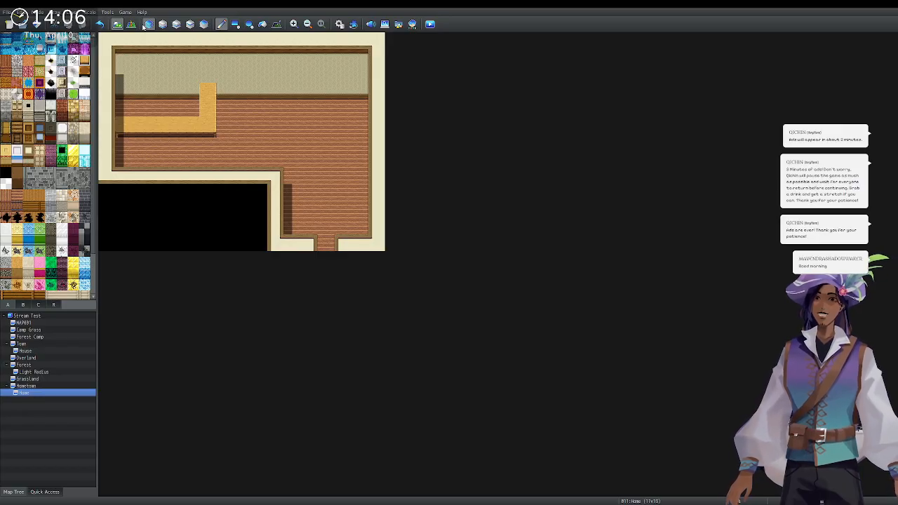
{"action": "scroll", "coordinate": [61, 282], "scroll_direction": "down", "scroll_amount": 2}
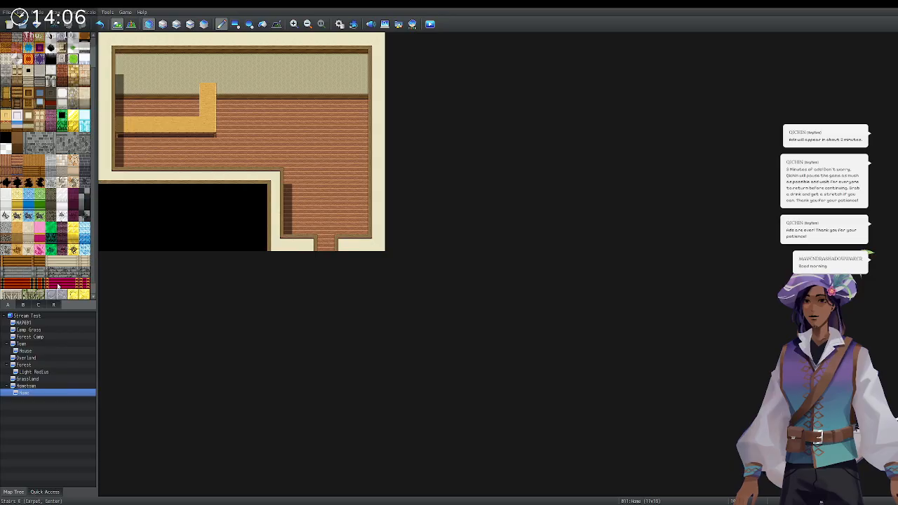
Place two bookshelves and a Sundries Shelf A along the top-right back wall.
{"action": "left_click", "coordinate": [29, 305]}
{"action": "scroll", "coordinate": [63, 203], "scroll_direction": "down", "scroll_amount": 4}
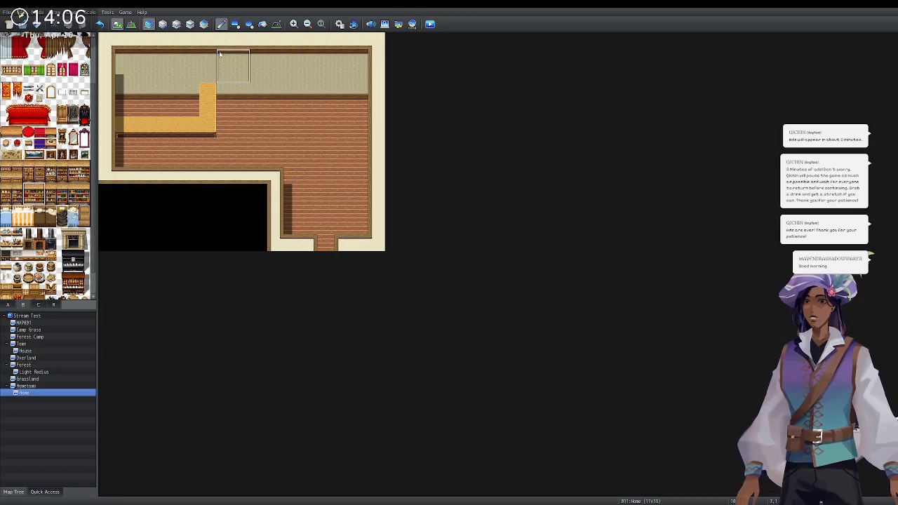
{"action": "left_click", "coordinate": [176, 25]}
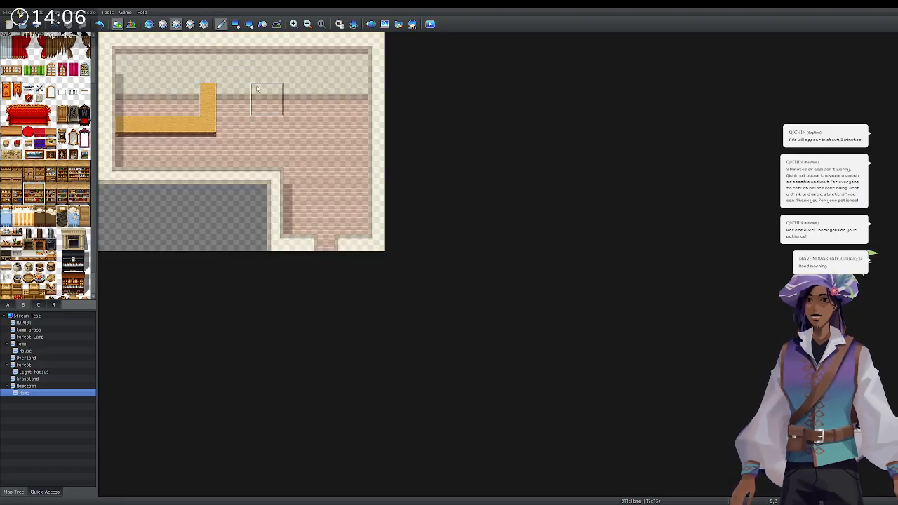
{"action": "left_click", "coordinate": [351, 83]}
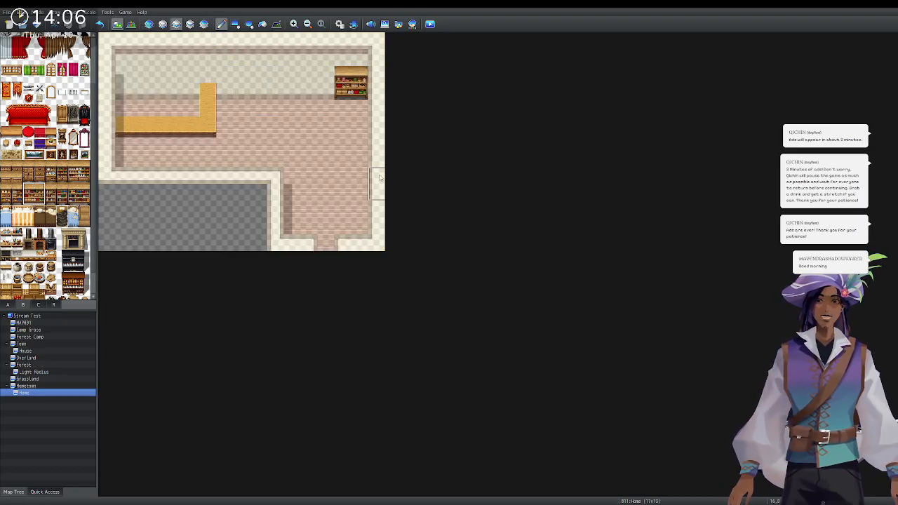
{"action": "key", "text": "ctrl+z"}
{"action": "left_click", "coordinate": [357, 107]}
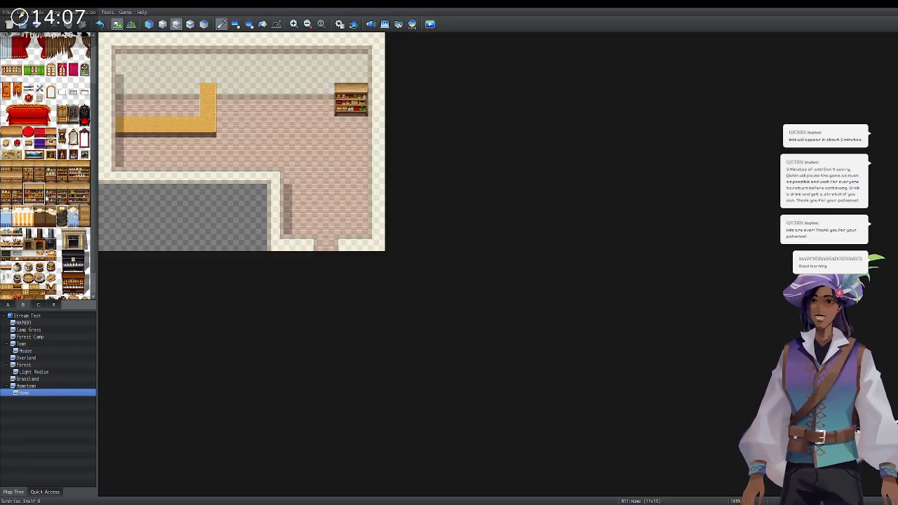
{"action": "left_click_drag", "start_coordinate": [73, 191], "coordinate": [85, 200]}
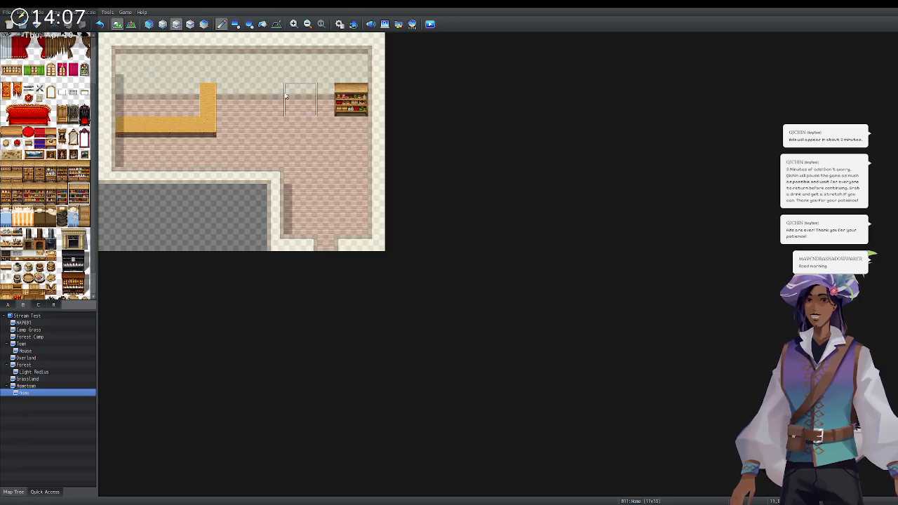
{"action": "left_click", "coordinate": [308, 94]}
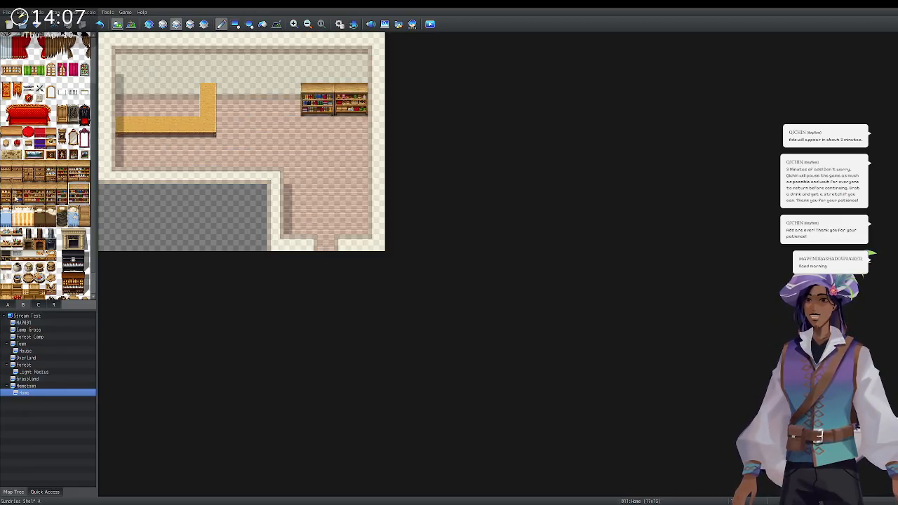
{"action": "left_click", "coordinate": [17, 189]}
{"action": "left_click", "coordinate": [293, 95]}
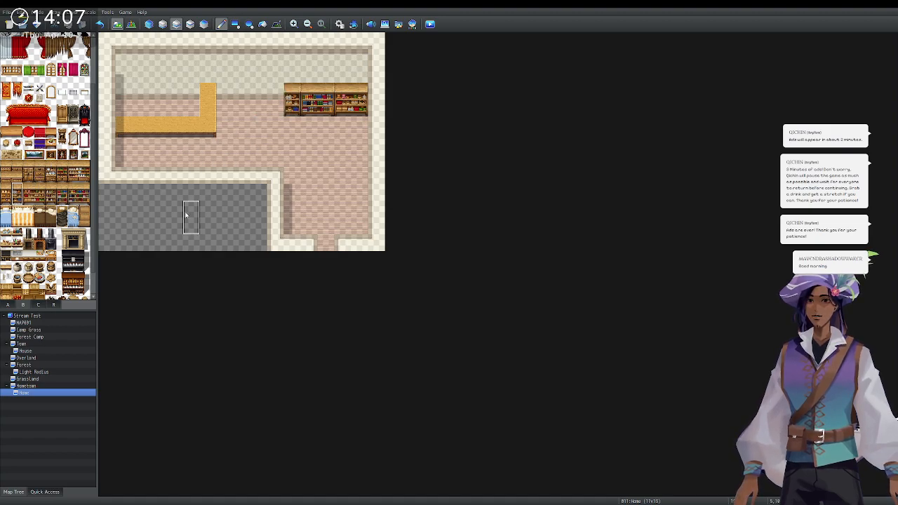
{"action": "scroll", "coordinate": [42, 270], "scroll_direction": "down", "scroll_amount": 3}
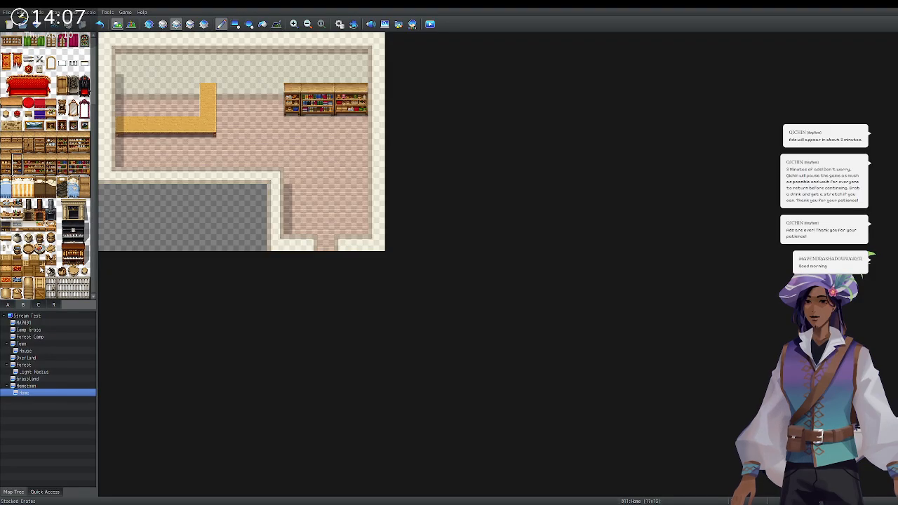
Try Stacked Crates on the lower-right floor, then undo them.
{"action": "left_click", "coordinate": [34, 265]}
{"action": "left_click", "coordinate": [342, 210]}
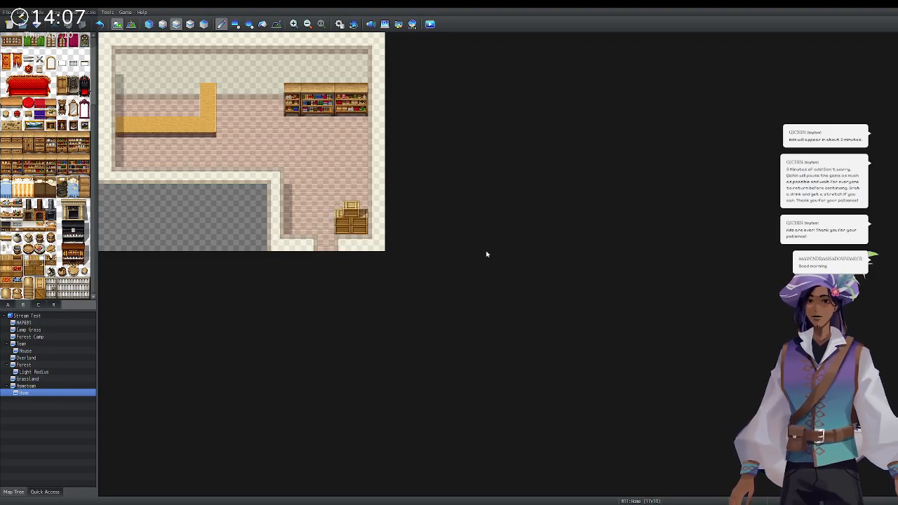
{"action": "key", "text": "ctrl+z"}
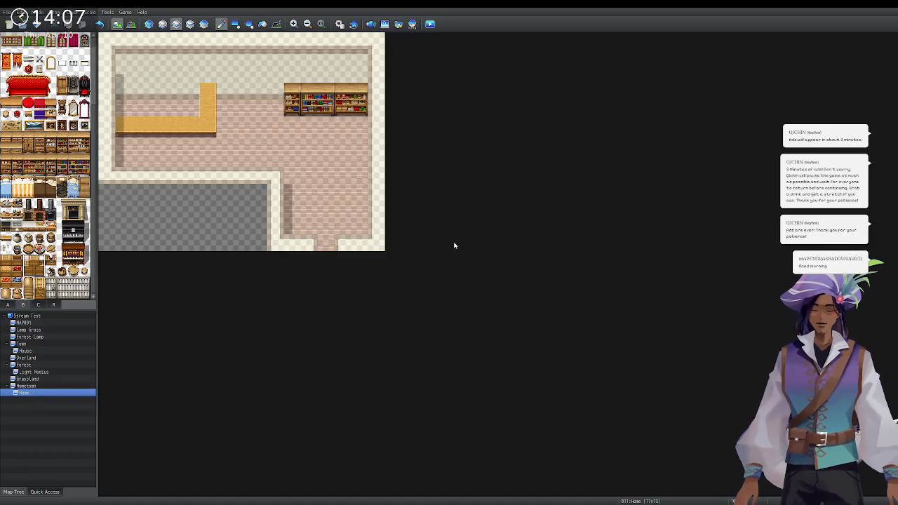
{"action": "left_click", "coordinate": [344, 226]}
{"action": "key", "text": "ctrl+z"}
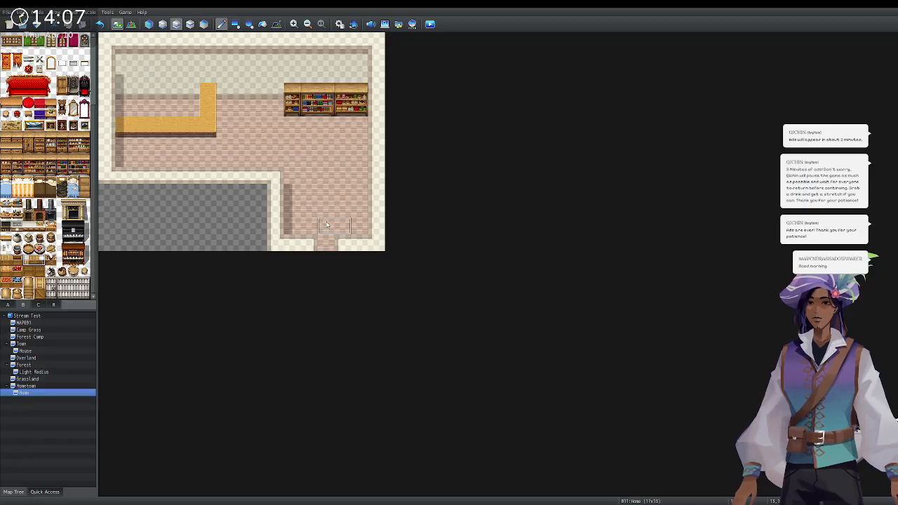
{"action": "left_click", "coordinate": [351, 226]}
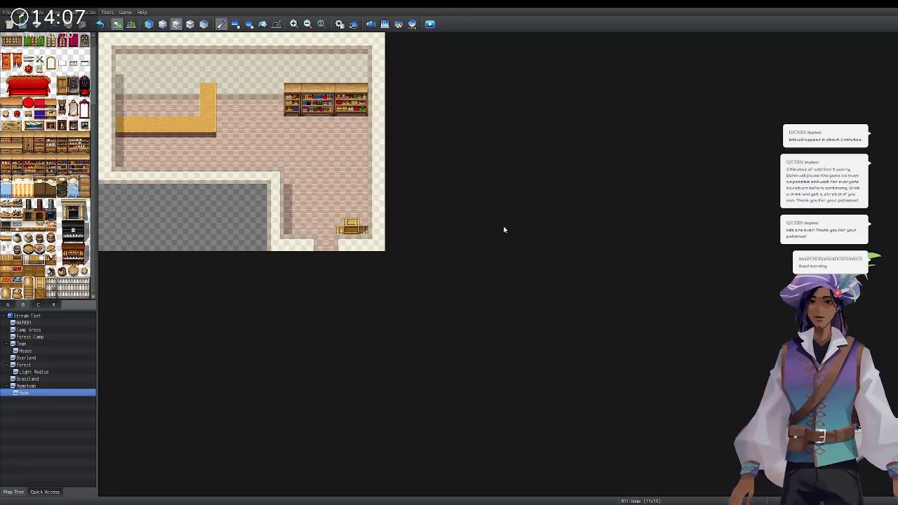
{"action": "left_click", "coordinate": [147, 24]}
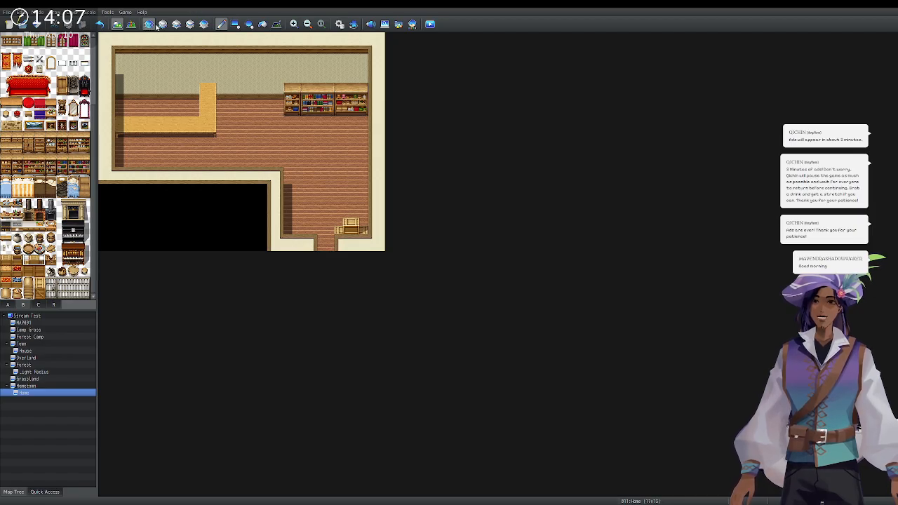
{"action": "left_click", "coordinate": [176, 24]}
{"action": "key", "text": "ctrl+z"}
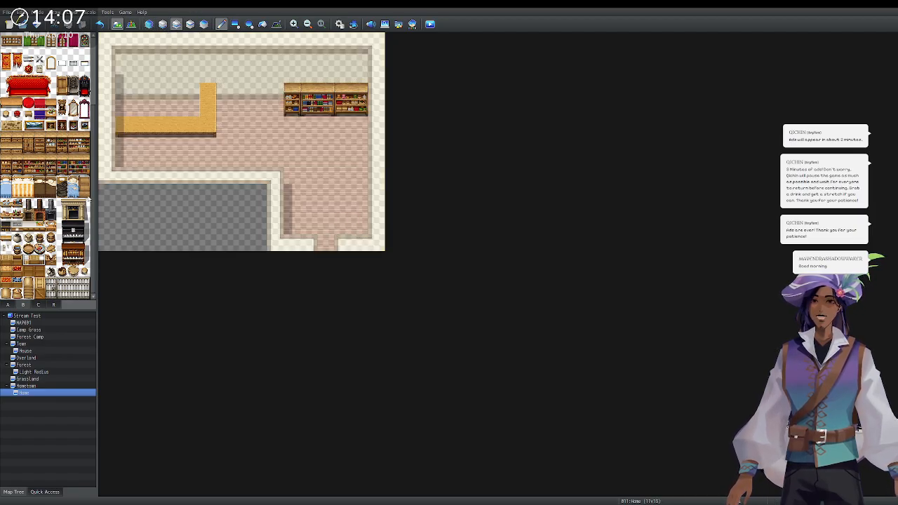
Place stacked crates near the room's lower-right corner and a brick fireplace on the back wall.
{"action": "left_click", "coordinate": [40, 272]}
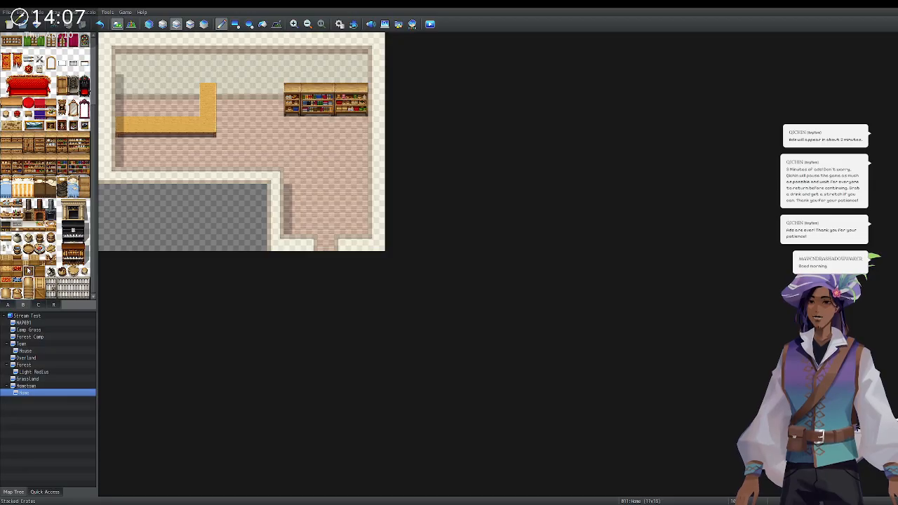
{"action": "left_click", "coordinate": [345, 204]}
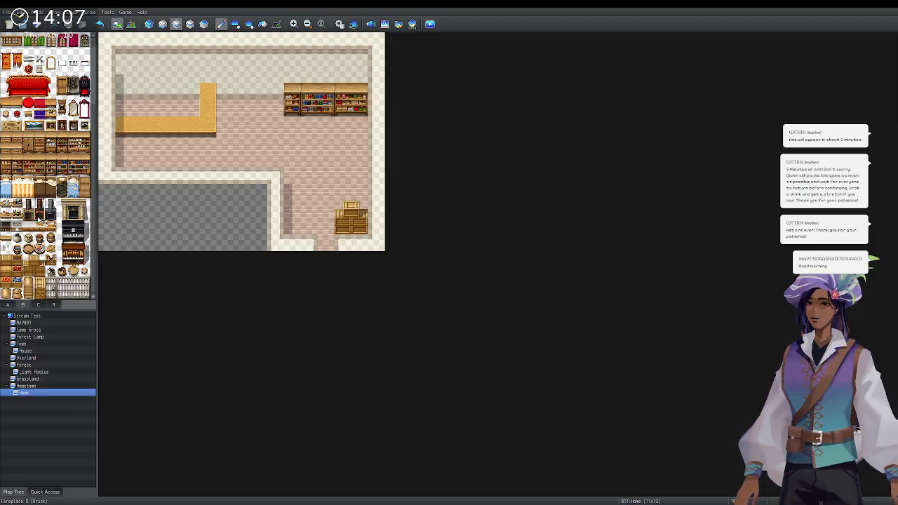
{"action": "left_click", "coordinate": [262, 70]}
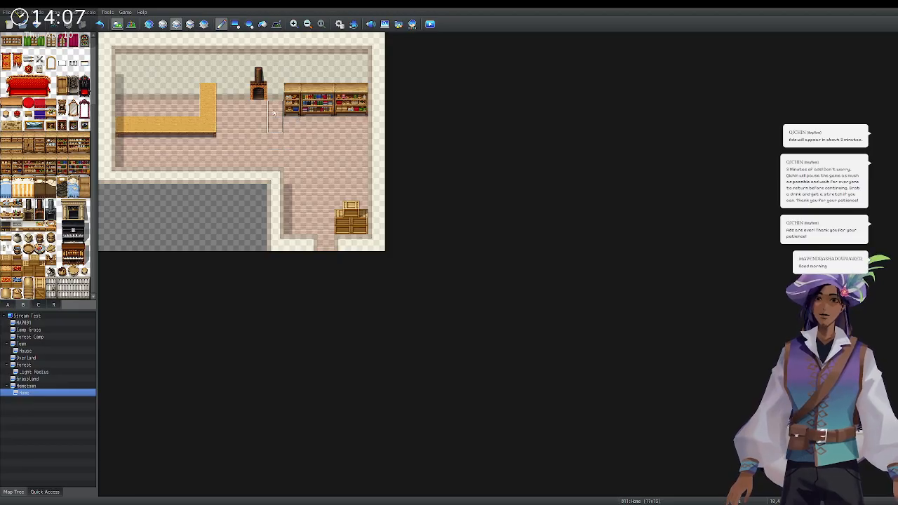
Hang the two-tile wall map on the back wall.
{"action": "left_click", "coordinate": [149, 24]}
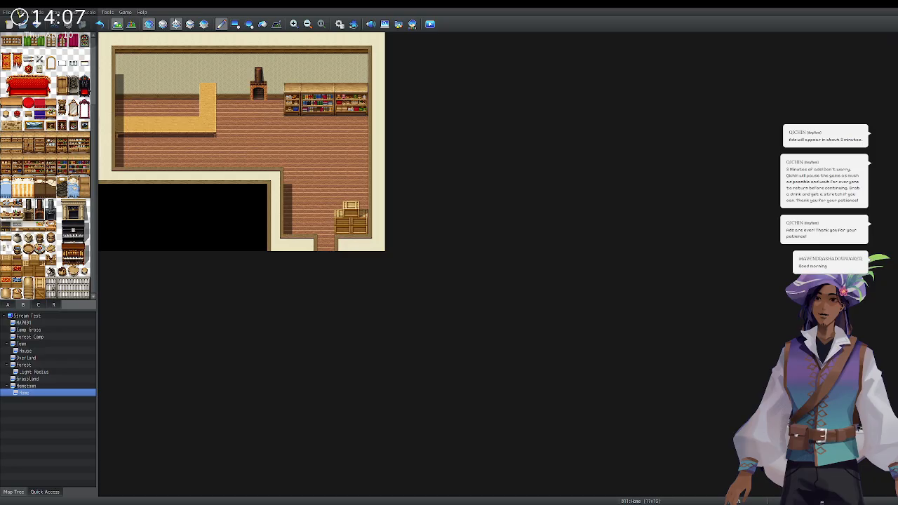
{"action": "left_click", "coordinate": [176, 23]}
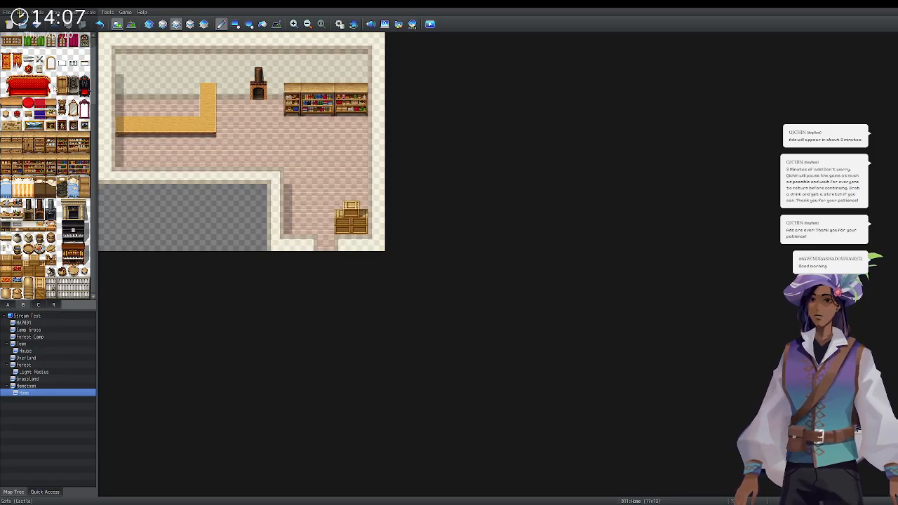
{"action": "left_click_drag", "start_coordinate": [3, 126], "coordinate": [15, 127]}
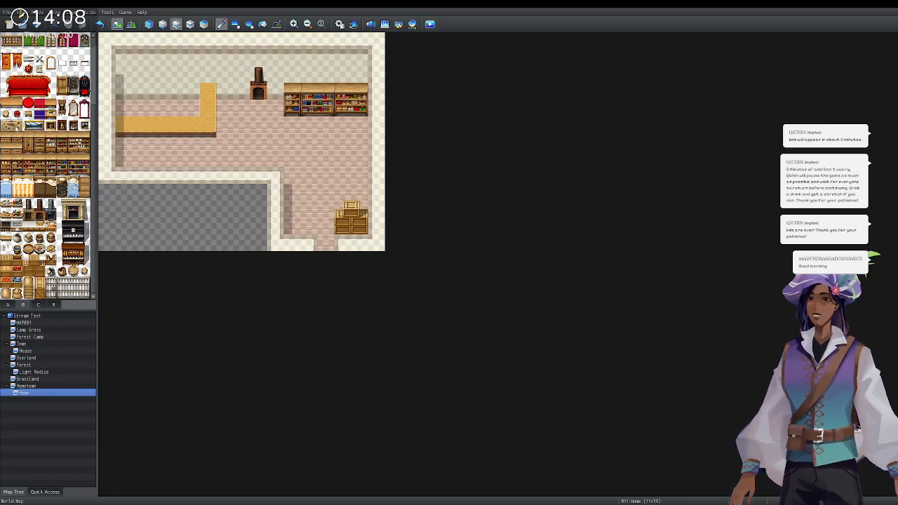
{"action": "left_click", "coordinate": [147, 69]}
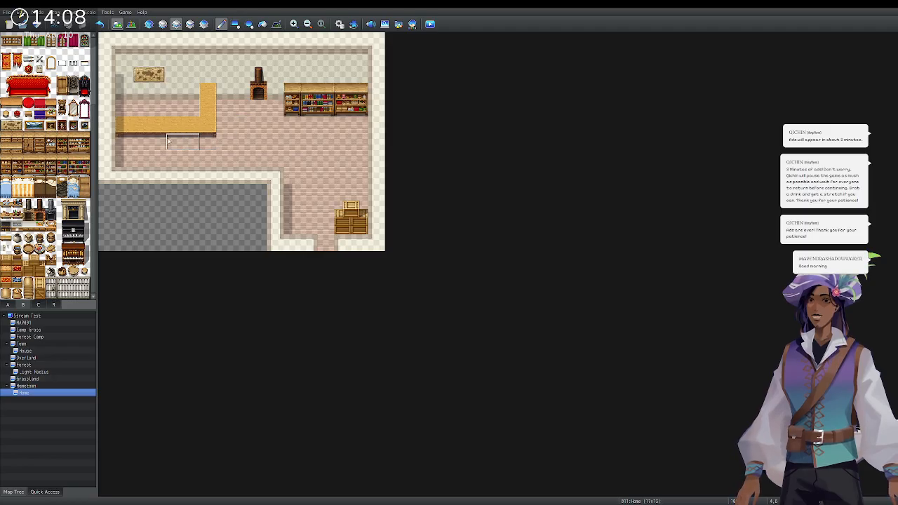
Place round stools in a row on the floor below the bookshelf.
{"action": "scroll", "coordinate": [45, 165], "scroll_direction": "up", "scroll_amount": 3}
{"action": "scroll", "coordinate": [44, 166], "scroll_direction": "up", "scroll_amount": 1}
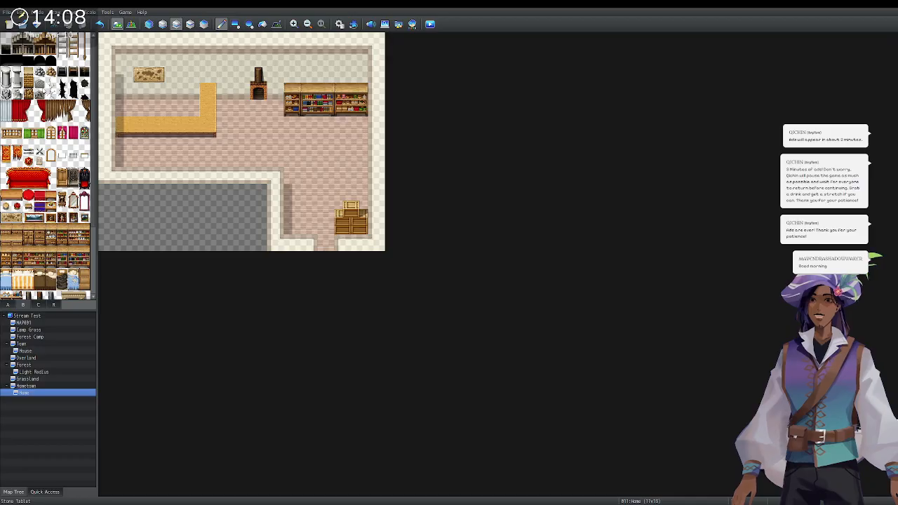
{"action": "scroll", "coordinate": [49, 270], "scroll_direction": "down", "scroll_amount": 3}
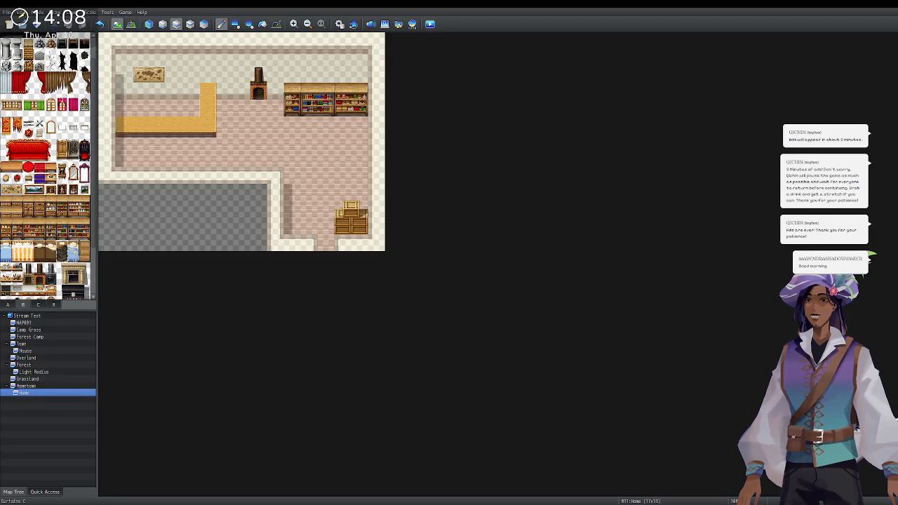
{"action": "left_click", "coordinate": [38, 305]}
{"action": "scroll", "coordinate": [40, 278], "scroll_direction": "up", "scroll_amount": 3}
{"action": "scroll", "coordinate": [40, 277], "scroll_direction": "down", "scroll_amount": 4}
{"action": "left_click", "coordinate": [13, 305]}
{"action": "left_click", "coordinate": [22, 306]}
{"action": "scroll", "coordinate": [33, 208], "scroll_direction": "down", "scroll_amount": 1}
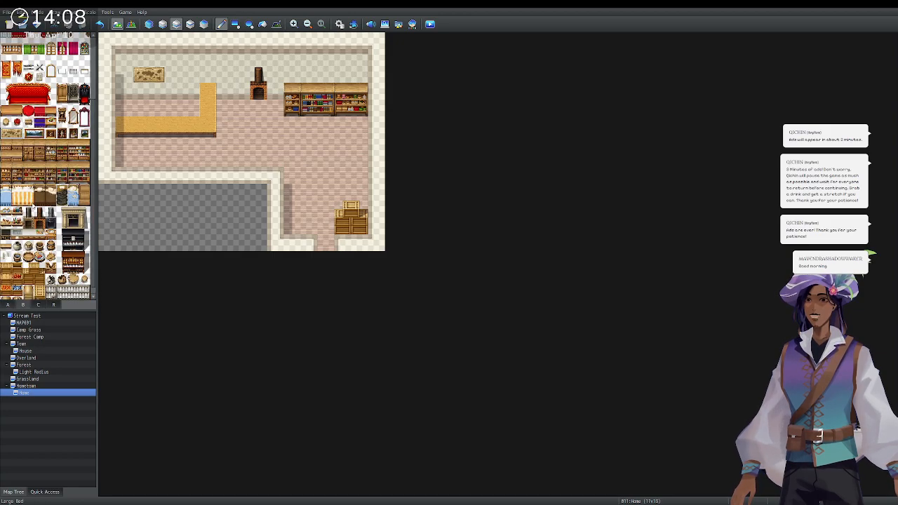
{"action": "scroll", "coordinate": [50, 110], "scroll_direction": "down", "scroll_amount": 1}
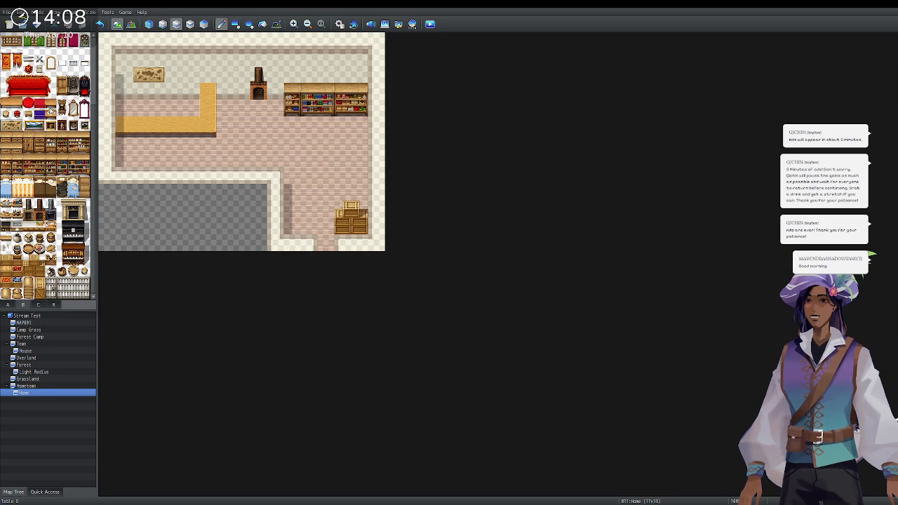
{"action": "scroll", "coordinate": [51, 109], "scroll_direction": "up", "scroll_amount": 3}
{"action": "scroll", "coordinate": [59, 120], "scroll_direction": "down", "scroll_amount": 1}
{"action": "scroll", "coordinate": [59, 119], "scroll_direction": "down", "scroll_amount": 3}
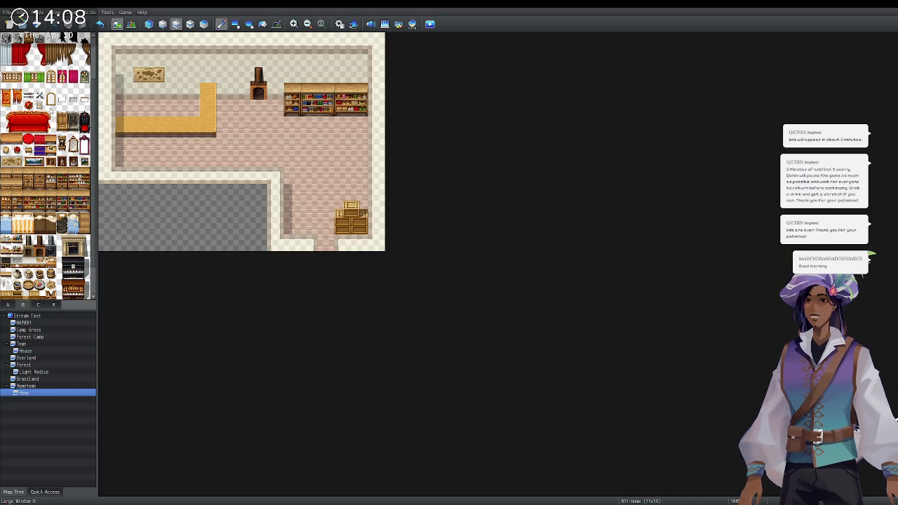
{"action": "left_click", "coordinate": [358, 146]}
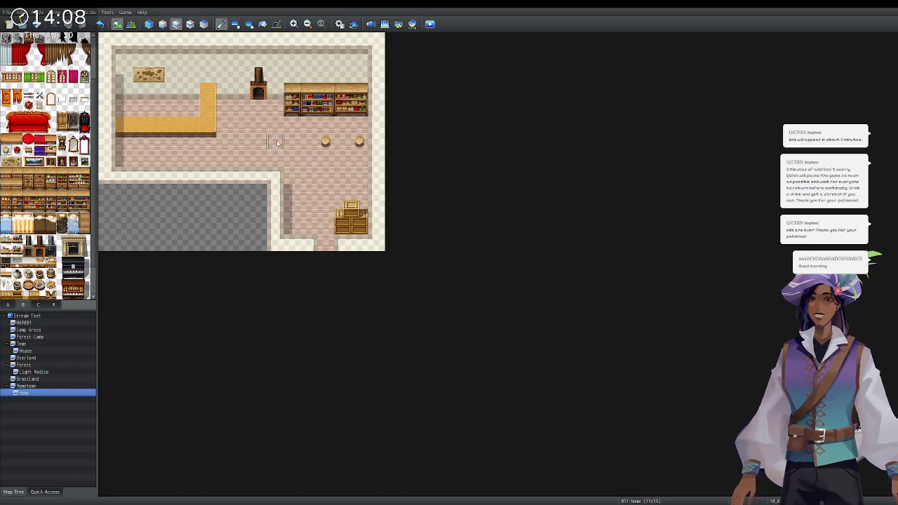
{"action": "left_click", "coordinate": [292, 145]}
{"action": "left_click", "coordinate": [259, 145]}
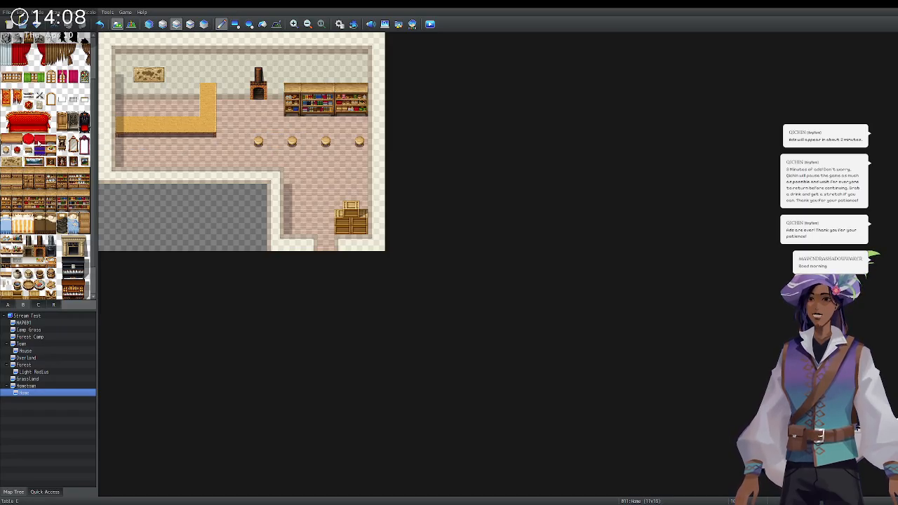
Replace all four round stools with square wooden stools.
{"action": "left_click", "coordinate": [51, 139]}
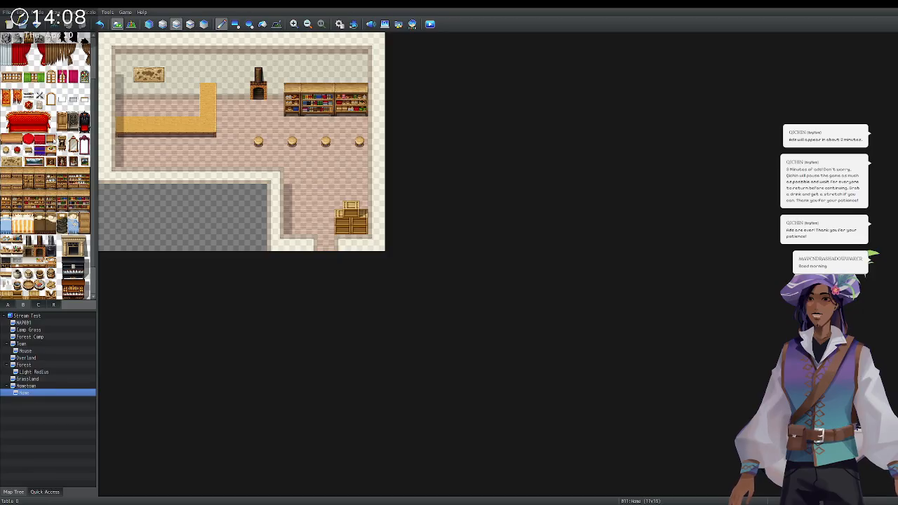
{"action": "left_click", "coordinate": [258, 142]}
{"action": "left_click", "coordinate": [292, 143]}
{"action": "left_click", "coordinate": [326, 143]}
{"action": "left_click", "coordinate": [359, 143]}
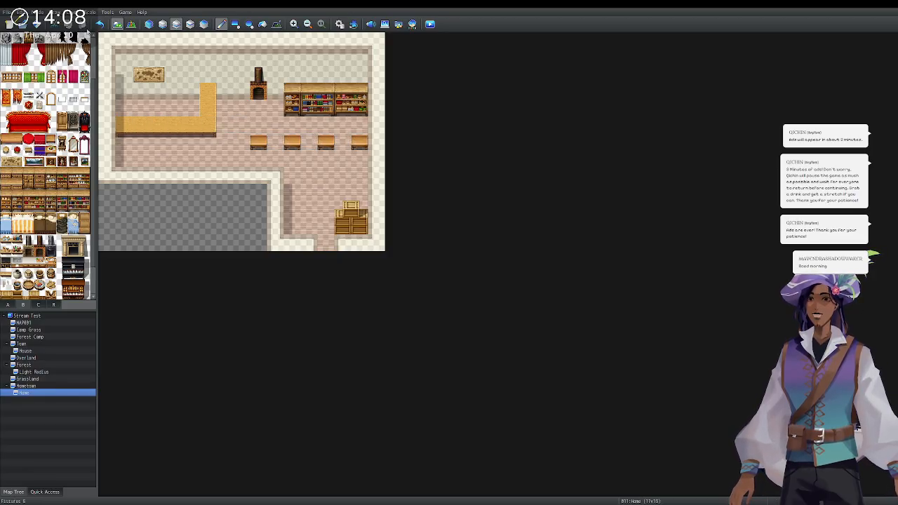
Bring up the decoration objects tileset and scroll to its top.
{"action": "left_click", "coordinate": [40, 305]}
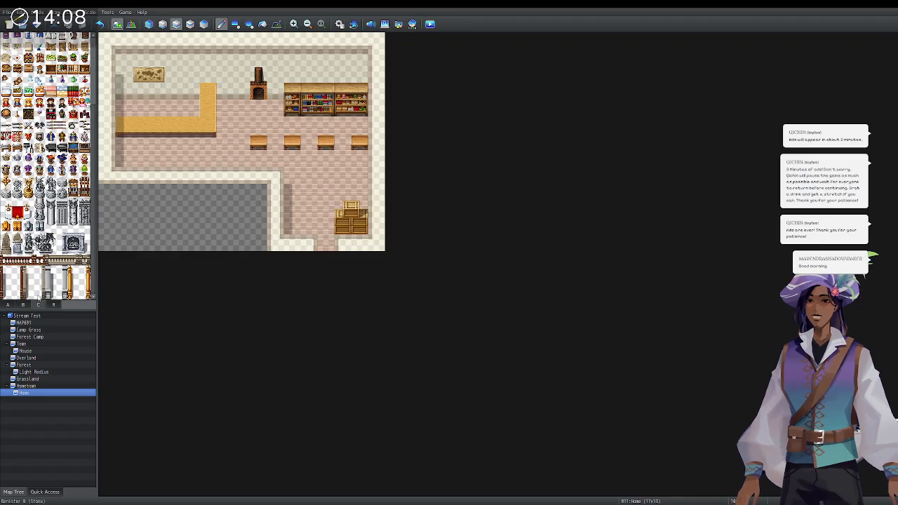
{"action": "scroll", "coordinate": [31, 100], "scroll_direction": "up", "scroll_amount": 3}
{"action": "scroll", "coordinate": [31, 100], "scroll_direction": "up", "scroll_amount": 1}
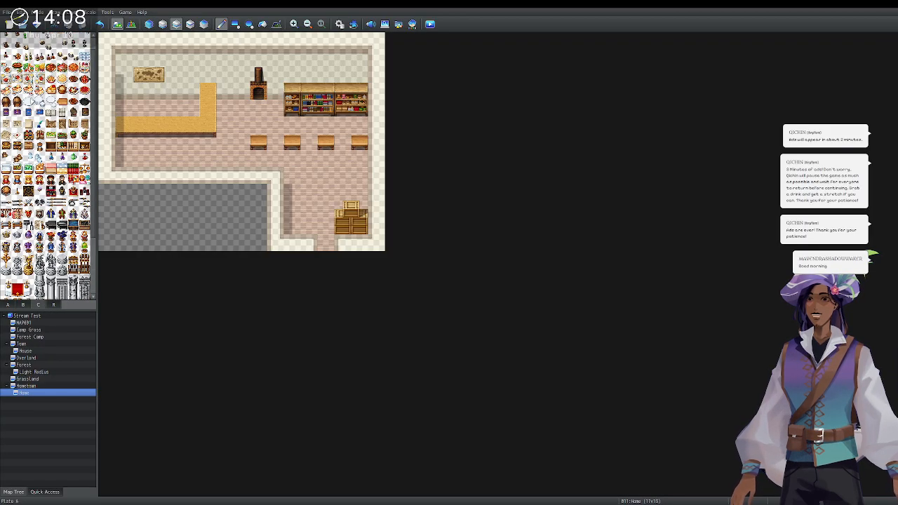
{"action": "scroll", "coordinate": [28, 139], "scroll_direction": "up", "scroll_amount": 1}
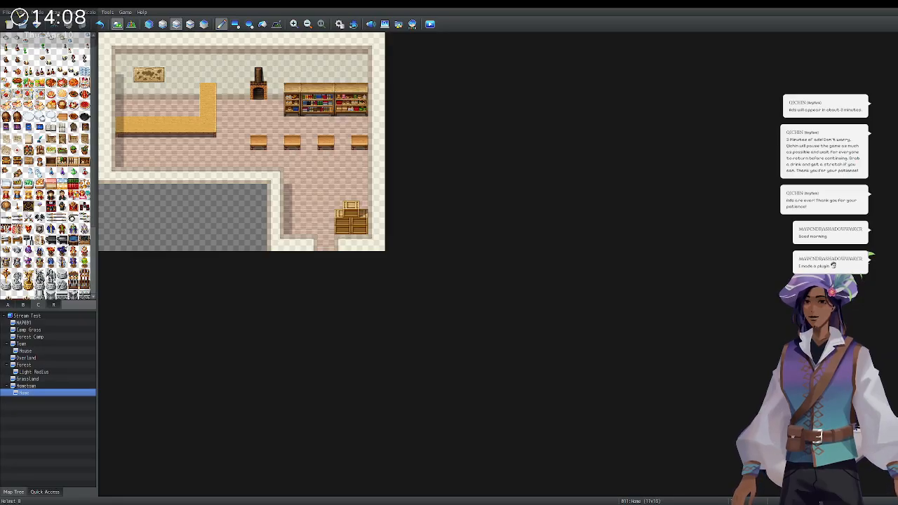
Hang crossed axes on the back wall, discarding a trial armor piece on the rightmost stool.
{"action": "left_click", "coordinate": [189, 24]}
{"action": "left_click", "coordinate": [359, 143]}
{"action": "key", "text": "ctrl+z"}
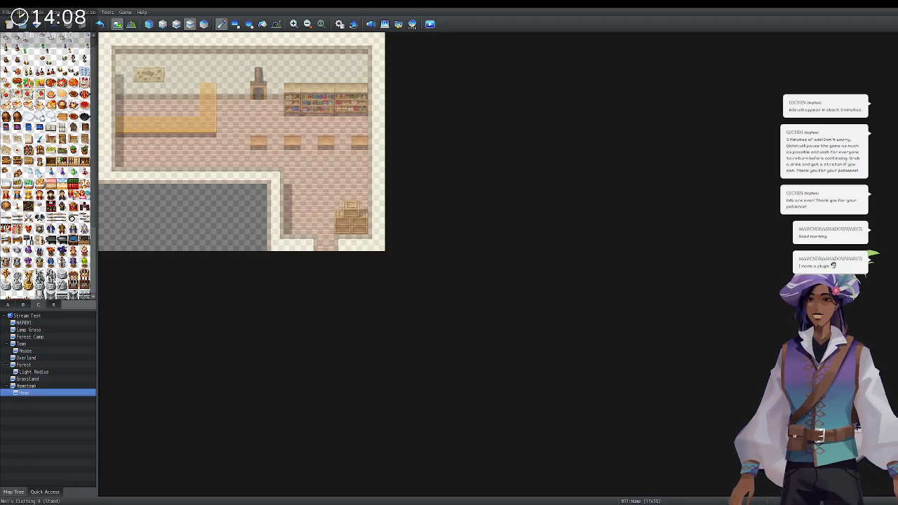
{"action": "left_click", "coordinate": [360, 142]}
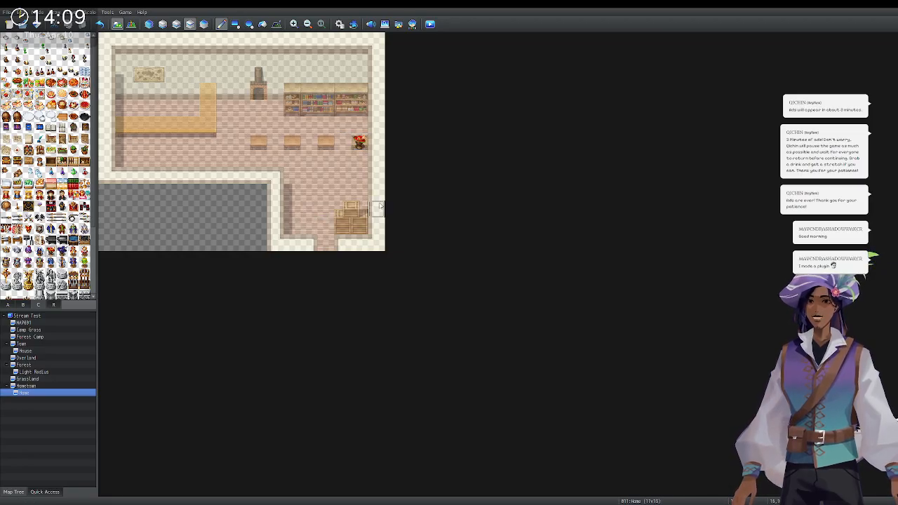
{"action": "key", "text": "ctrl+z"}
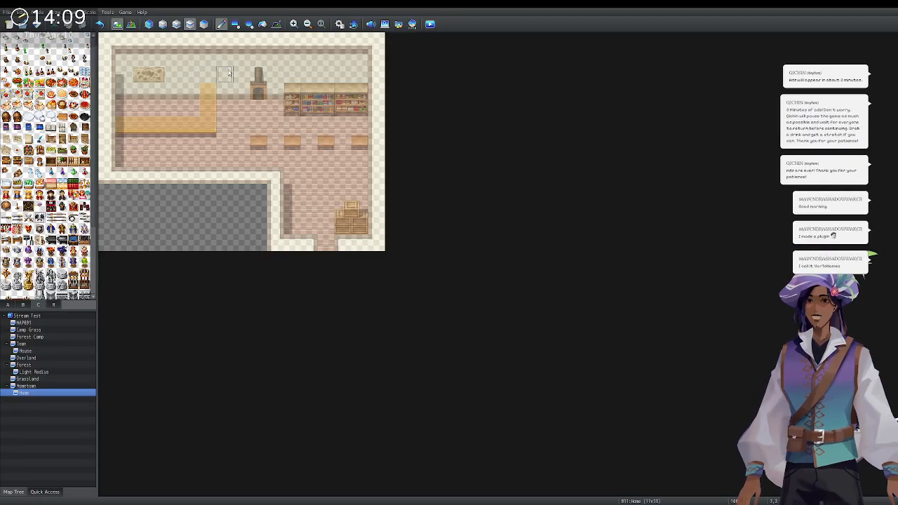
{"action": "left_click", "coordinate": [191, 74]}
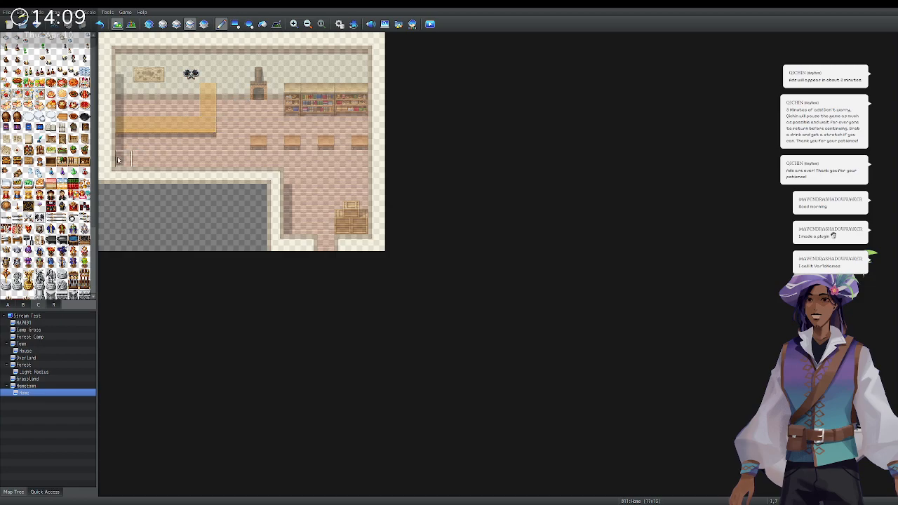
Try a red-and-gold shelf, brown rack, dotted board and white cloth on the leftmost stool, undoing each.
{"action": "left_click", "coordinate": [28, 150]}
{"action": "left_click", "coordinate": [259, 142]}
{"action": "key", "text": "ctrl+z"}
{"action": "left_click", "coordinate": [40, 150]}
{"action": "left_click", "coordinate": [259, 143]}
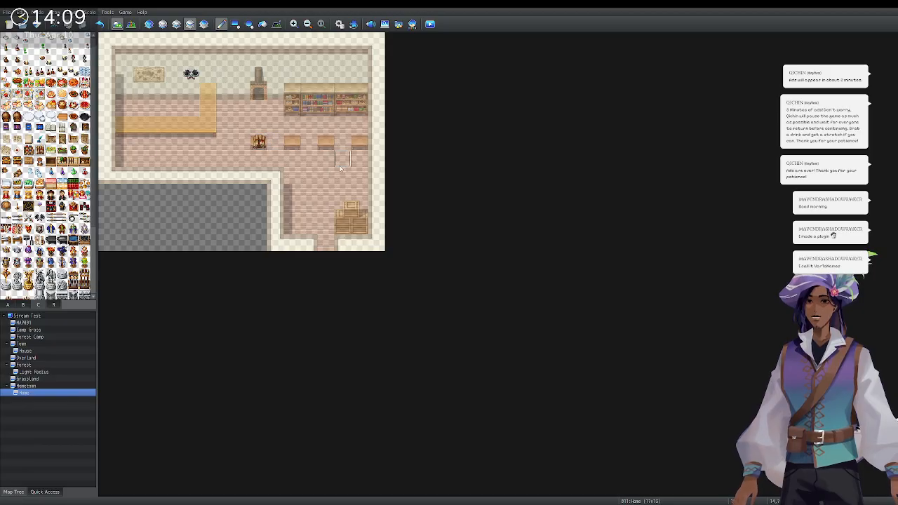
{"action": "key", "text": "ctrl+z"}
{"action": "left_click", "coordinate": [18, 140]}
{"action": "left_click", "coordinate": [259, 142]}
{"action": "key", "text": "ctrl+z"}
{"action": "left_click", "coordinate": [29, 118]}
{"action": "left_click", "coordinate": [258, 142]}
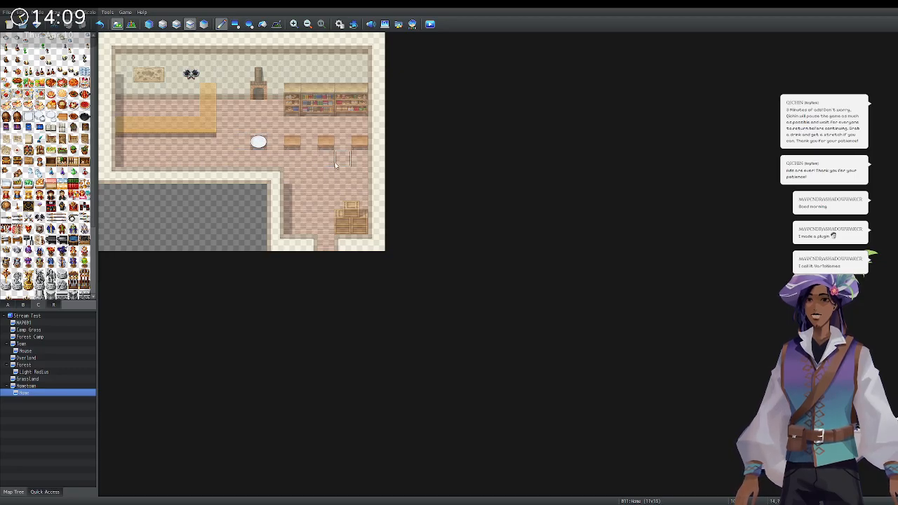
{"action": "key", "text": "ctrl+z"}
Put the bread plate on the leftmost stool after rejecting two plates and a cooking pot.
{"action": "left_click", "coordinate": [40, 119]}
{"action": "left_click", "coordinate": [258, 140]}
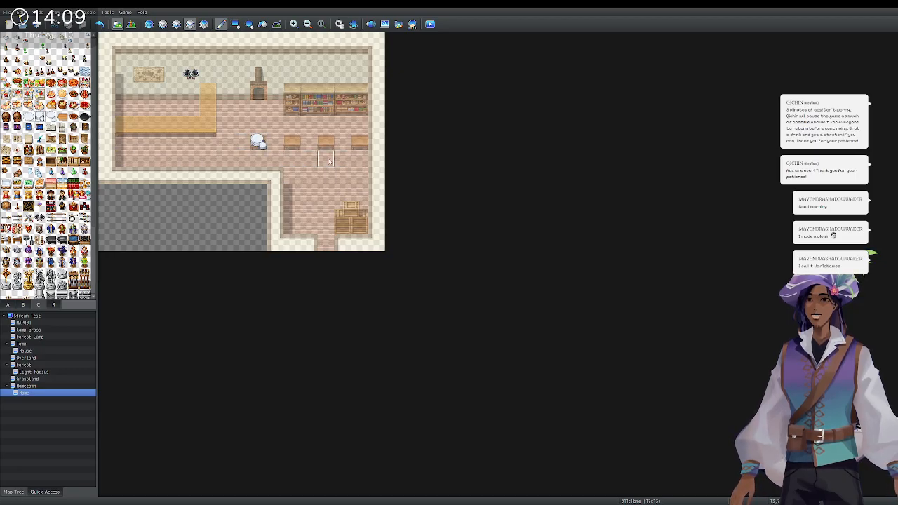
{"action": "key", "text": "ctrl+z"}
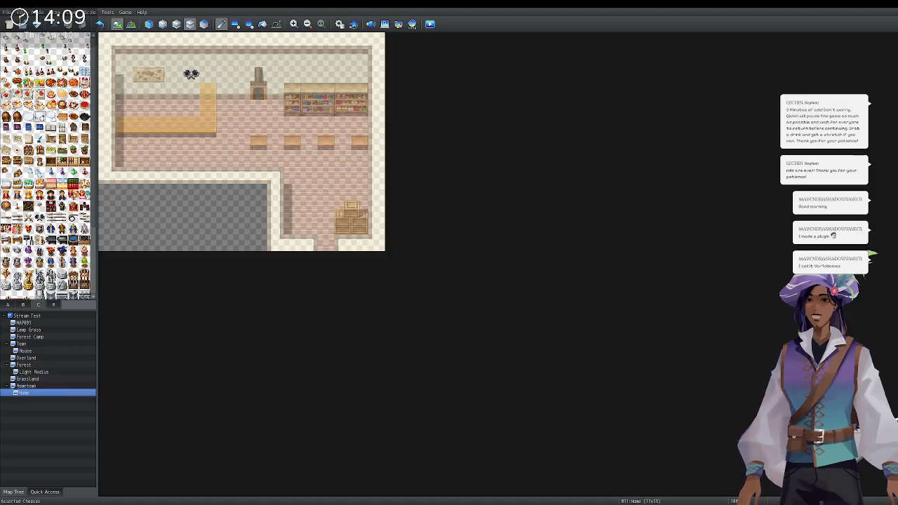
{"action": "left_click", "coordinate": [73, 106]}
{"action": "left_click", "coordinate": [258, 141]}
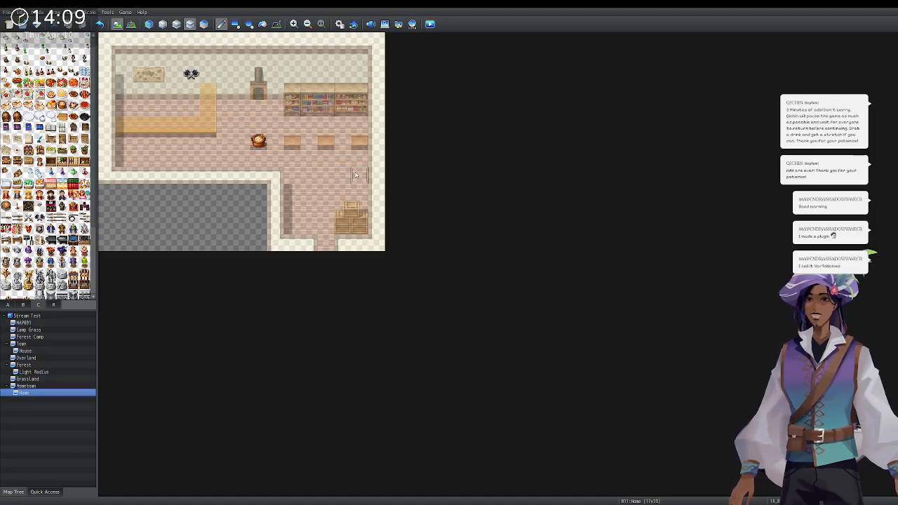
{"action": "key", "text": "ctrl+z"}
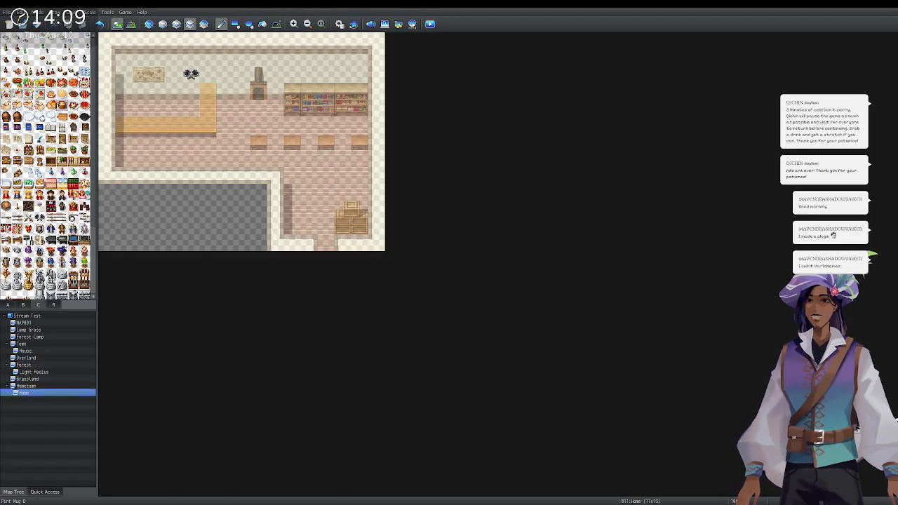
{"action": "left_click", "coordinate": [79, 83]}
{"action": "left_click", "coordinate": [258, 142]}
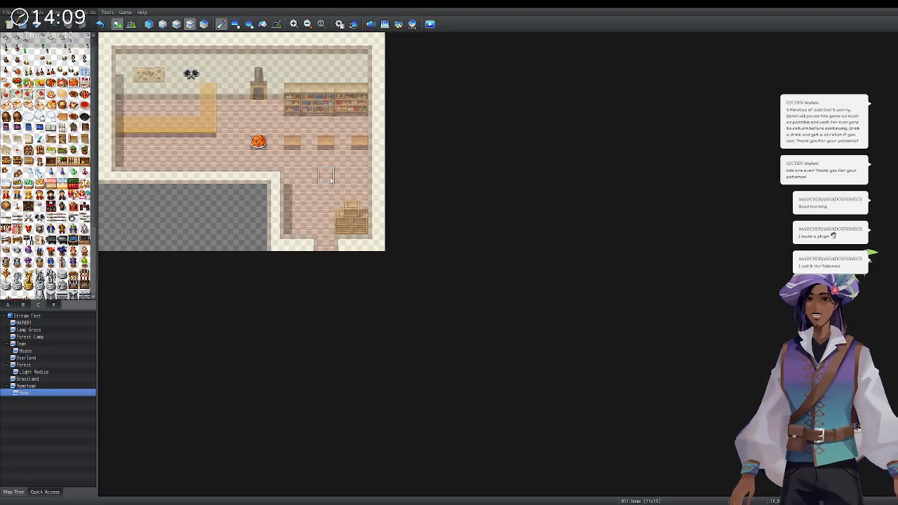
{"action": "key", "text": "ctrl+z"}
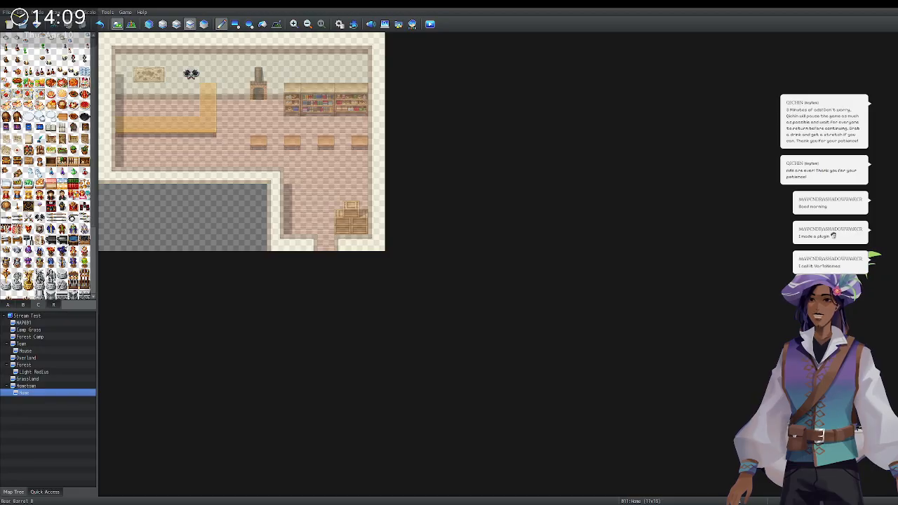
{"action": "left_click", "coordinate": [18, 106]}
{"action": "left_click", "coordinate": [258, 142]}
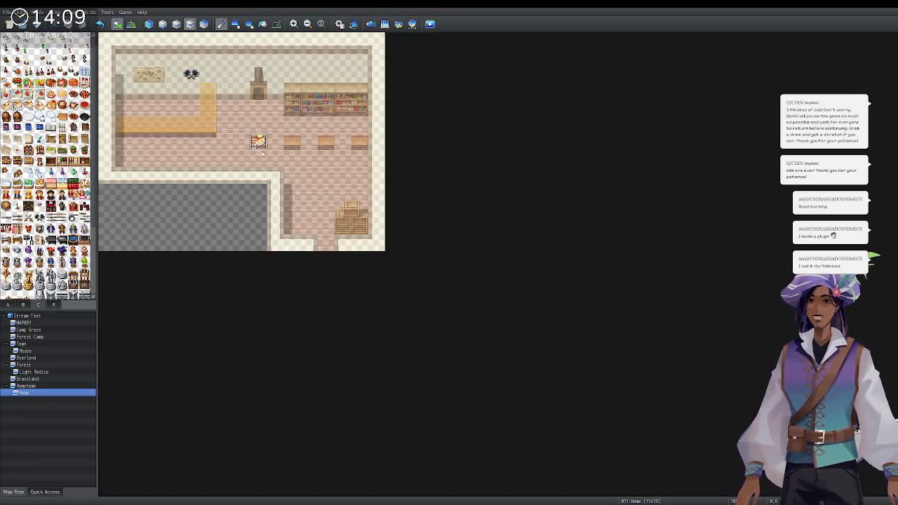
{"action": "left_click", "coordinate": [177, 24]}
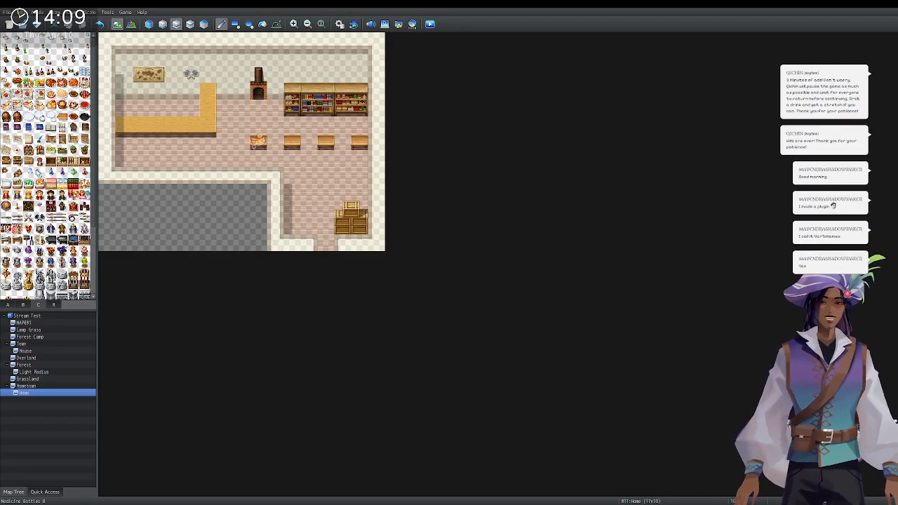
Paint red cushioned stools over all four stool spots in the middle row.
{"action": "scroll", "coordinate": [39, 173], "scroll_direction": "down", "scroll_amount": 5}
{"action": "scroll", "coordinate": [40, 171], "scroll_direction": "down", "scroll_amount": 3}
{"action": "scroll", "coordinate": [40, 170], "scroll_direction": "up", "scroll_amount": 3}
{"action": "scroll", "coordinate": [46, 165], "scroll_direction": "up", "scroll_amount": 3}
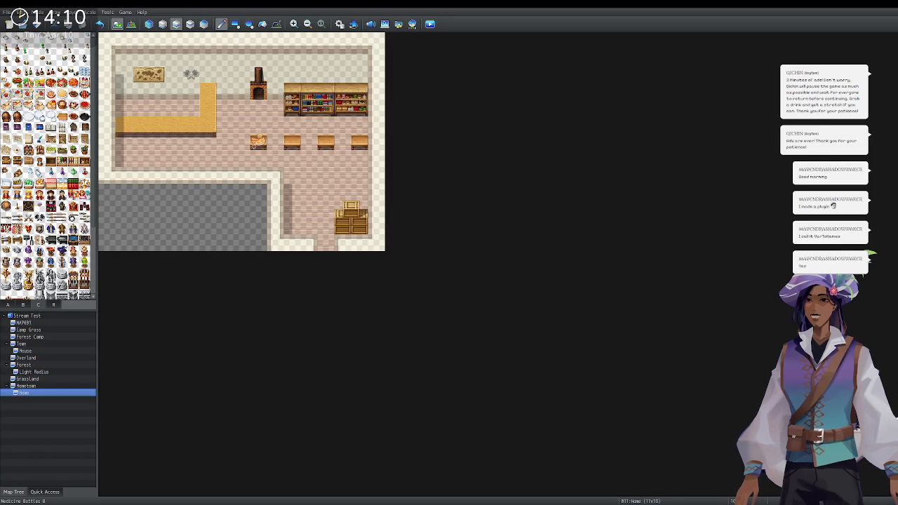
{"action": "scroll", "coordinate": [47, 176], "scroll_direction": "down", "scroll_amount": 3}
{"action": "scroll", "coordinate": [50, 180], "scroll_direction": "down", "scroll_amount": 3}
{"action": "scroll", "coordinate": [50, 180], "scroll_direction": "down", "scroll_amount": 1}
{"action": "scroll", "coordinate": [50, 182], "scroll_direction": "up", "scroll_amount": 3}
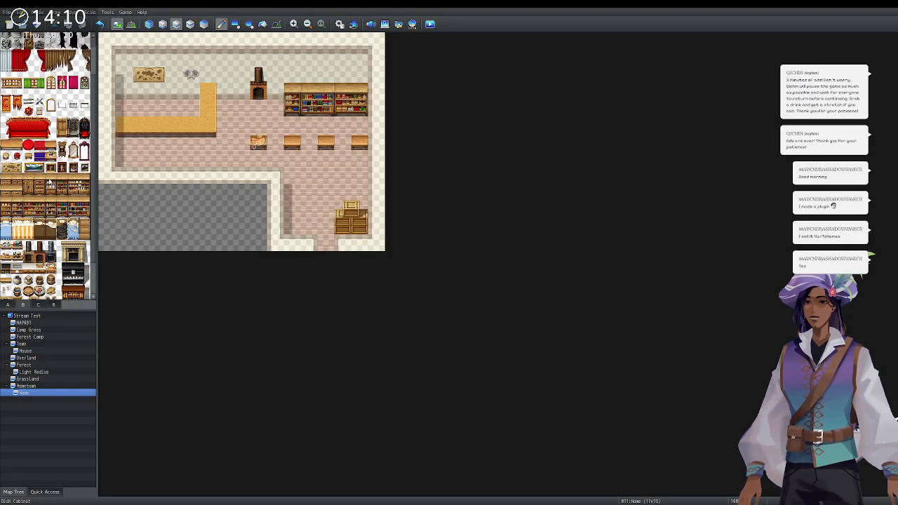
{"action": "scroll", "coordinate": [49, 182], "scroll_direction": "down", "scroll_amount": 3}
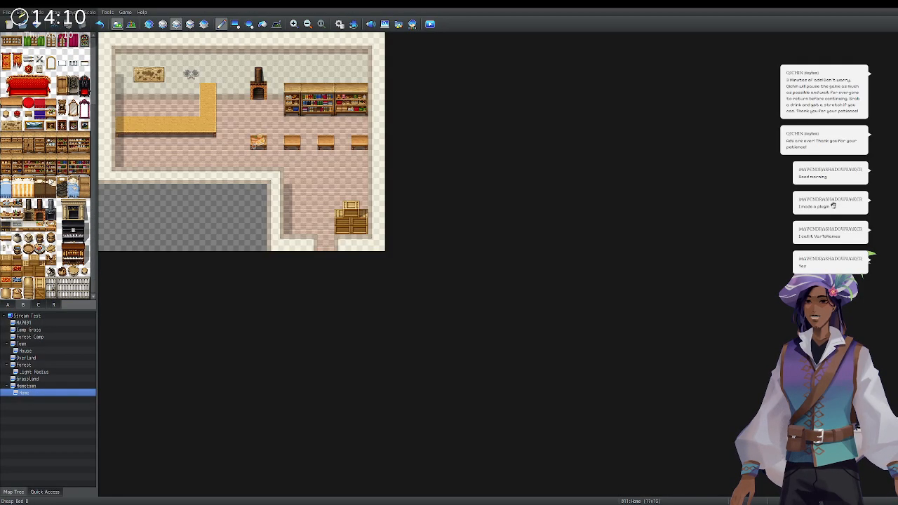
{"action": "scroll", "coordinate": [44, 238], "scroll_direction": "up", "scroll_amount": 5}
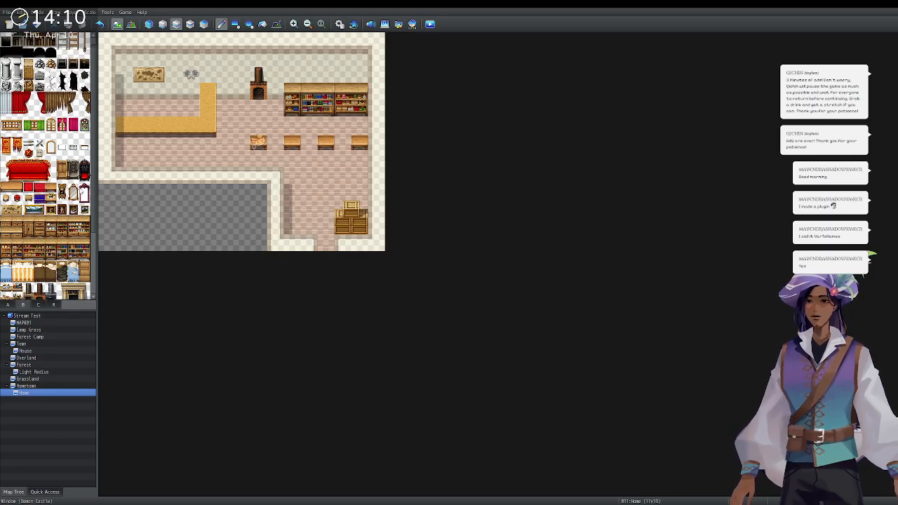
{"action": "scroll", "coordinate": [68, 190], "scroll_direction": "up", "scroll_amount": 1}
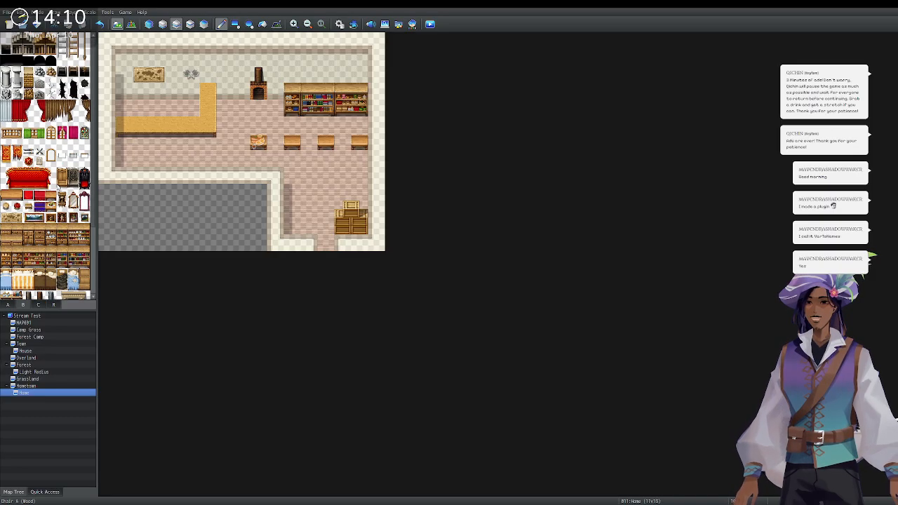
{"action": "scroll", "coordinate": [52, 169], "scroll_direction": "down", "scroll_amount": 5}
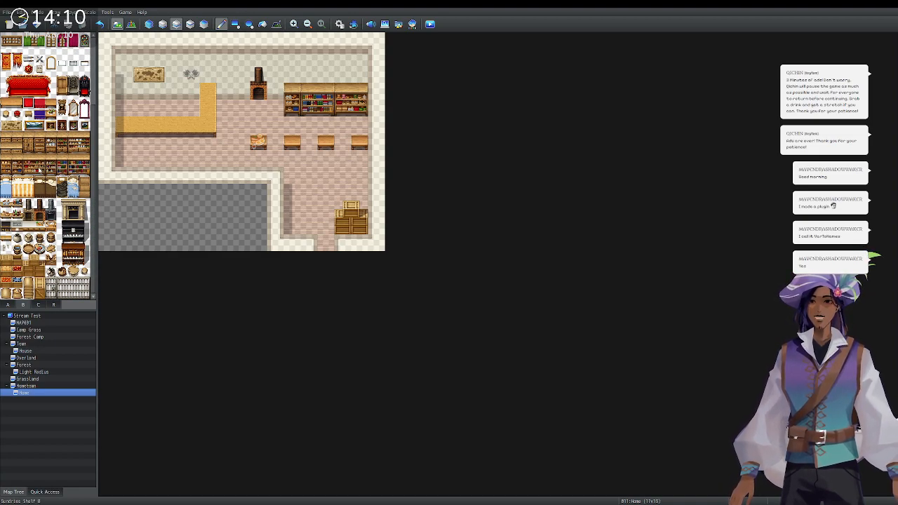
{"action": "left_click", "coordinate": [258, 142]}
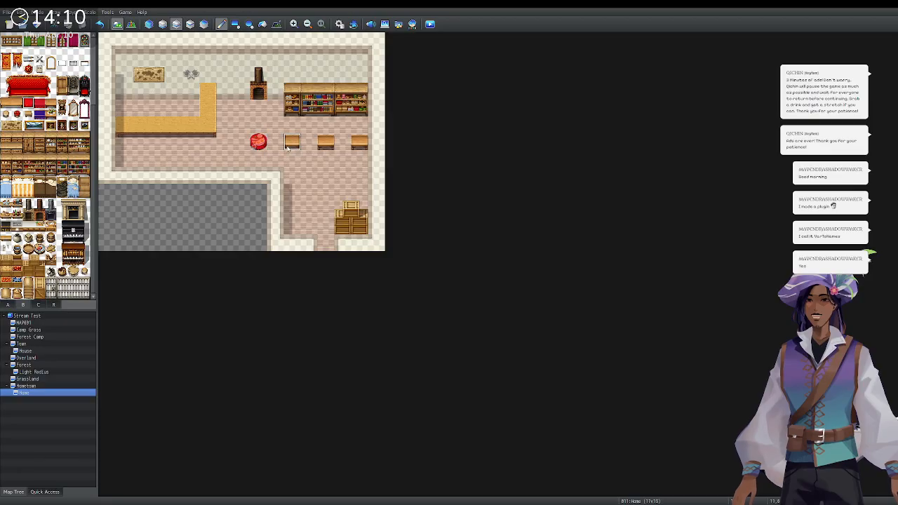
{"action": "left_click", "coordinate": [295, 144]}
{"action": "left_click", "coordinate": [325, 142]}
{"action": "left_click", "coordinate": [360, 142]}
{"action": "left_click", "coordinate": [190, 23]}
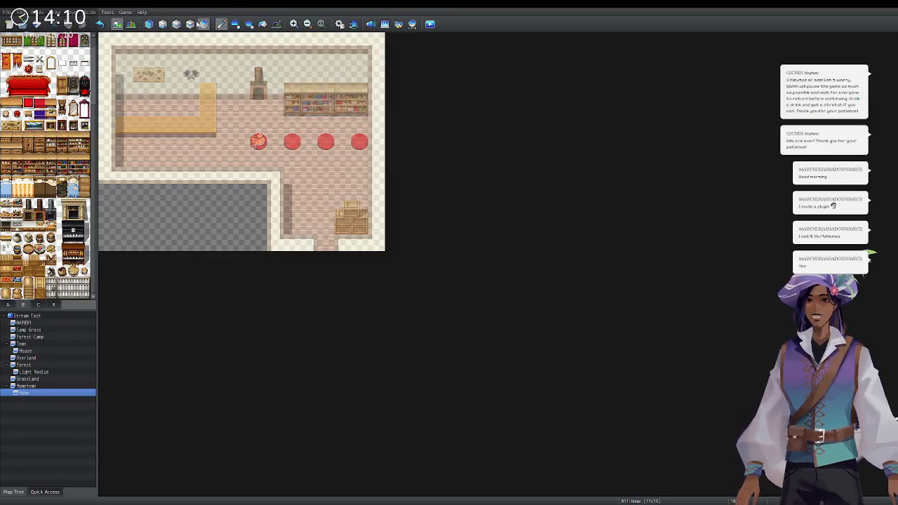
{"action": "scroll", "coordinate": [47, 203], "scroll_direction": "up", "scroll_amount": 2}
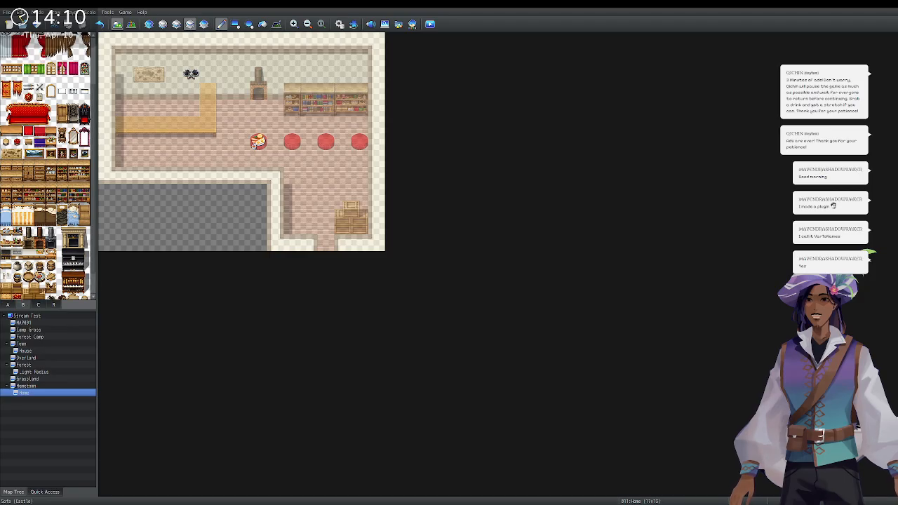
Erase the food plate from the leftmost stool.
{"action": "left_click", "coordinate": [39, 305]}
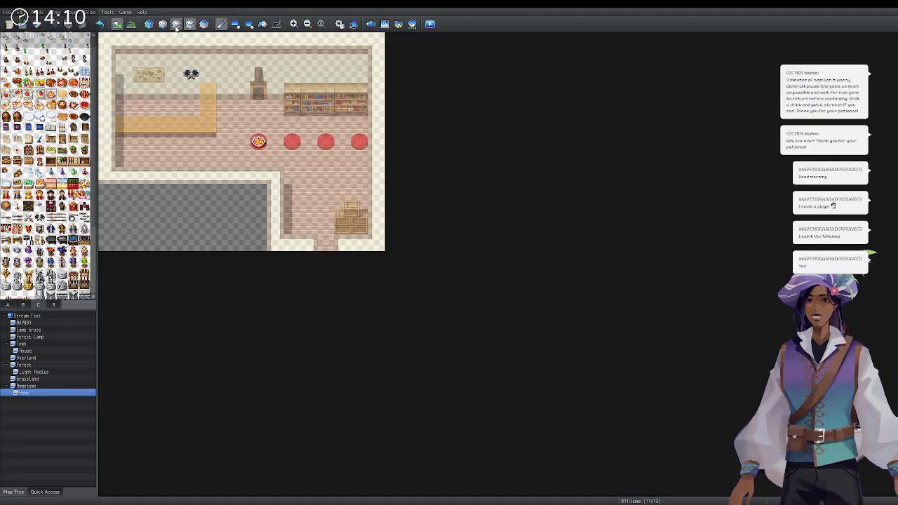
{"action": "left_click", "coordinate": [149, 25]}
{"action": "left_click", "coordinate": [191, 25]}
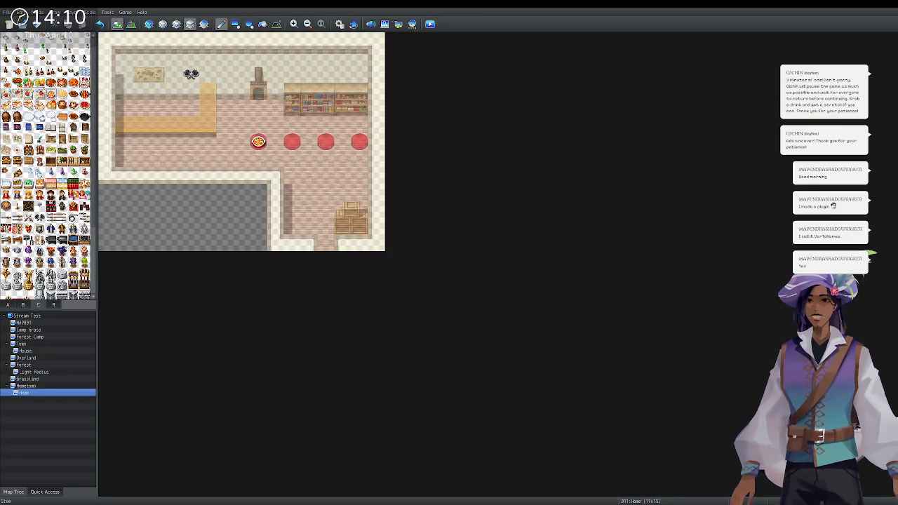
{"action": "left_click", "coordinate": [21, 307]}
{"action": "scroll", "coordinate": [49, 88], "scroll_direction": "up", "scroll_amount": 1}
{"action": "scroll", "coordinate": [6, 123], "scroll_direction": "up", "scroll_amount": 1}
{"action": "scroll", "coordinate": [6, 123], "scroll_direction": "up", "scroll_amount": 2}
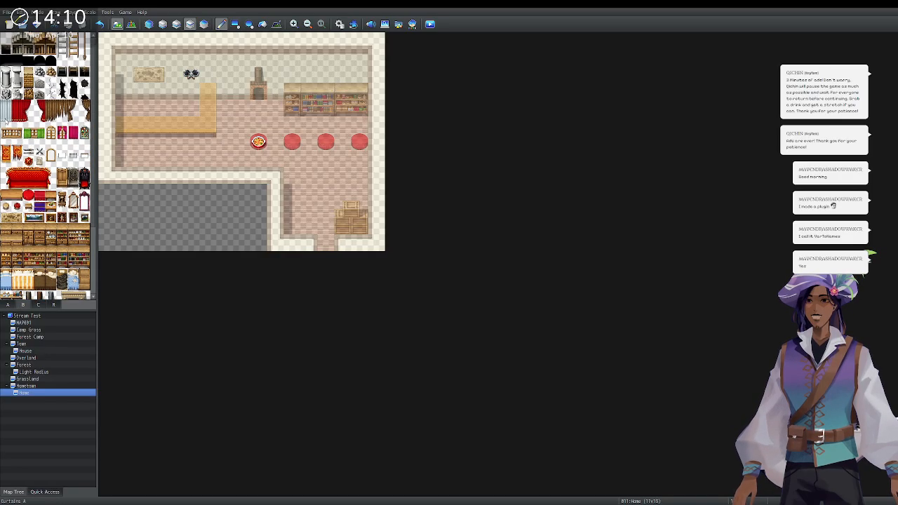
{"action": "left_click", "coordinate": [259, 142]}
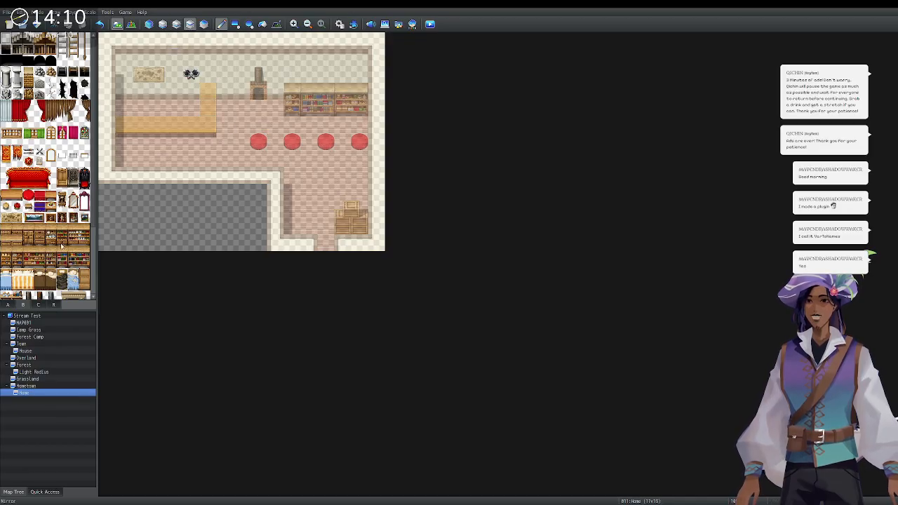
Place an orange item at the counter's end after trying items on the first stool.
{"action": "left_click", "coordinate": [38, 304]}
{"action": "left_click", "coordinate": [62, 184]}
{"action": "left_click", "coordinate": [259, 142]}
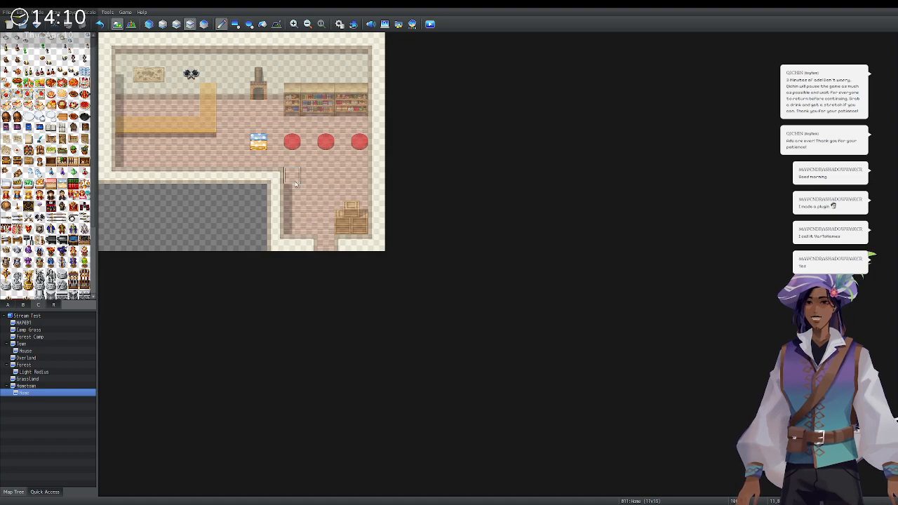
{"action": "key", "text": "ctrl+z"}
{"action": "left_click", "coordinate": [258, 141]}
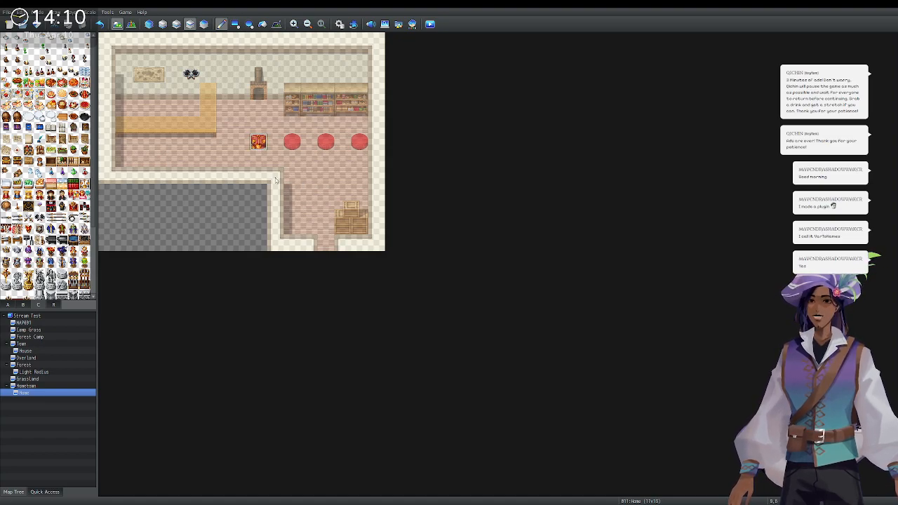
{"action": "key", "text": "ctrl+z"}
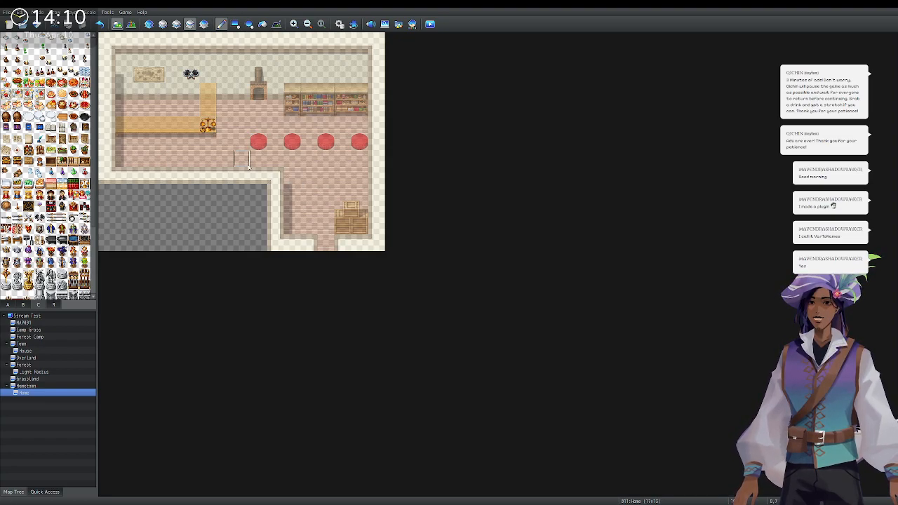
{"action": "left_click", "coordinate": [208, 109]}
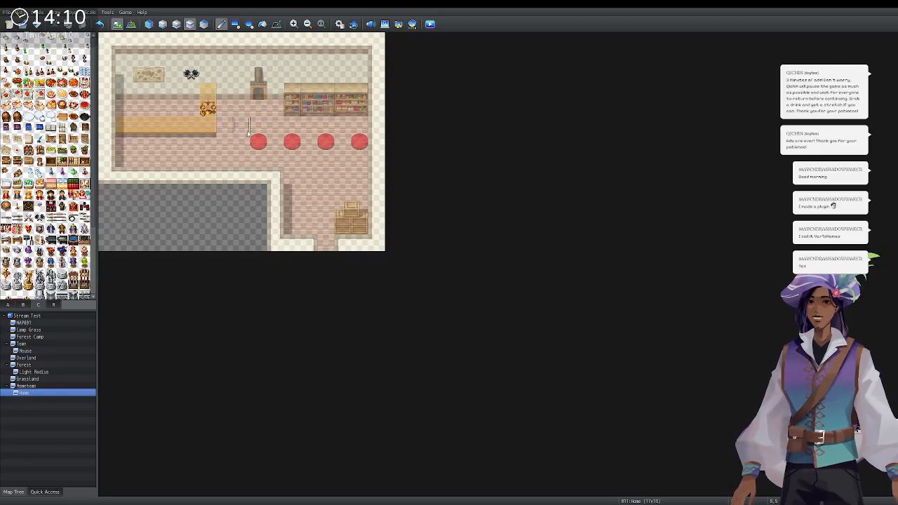
Turn all four red stools back into square wooden stools on the lower layer.
{"action": "scroll", "coordinate": [59, 154], "scroll_direction": "down", "scroll_amount": 1}
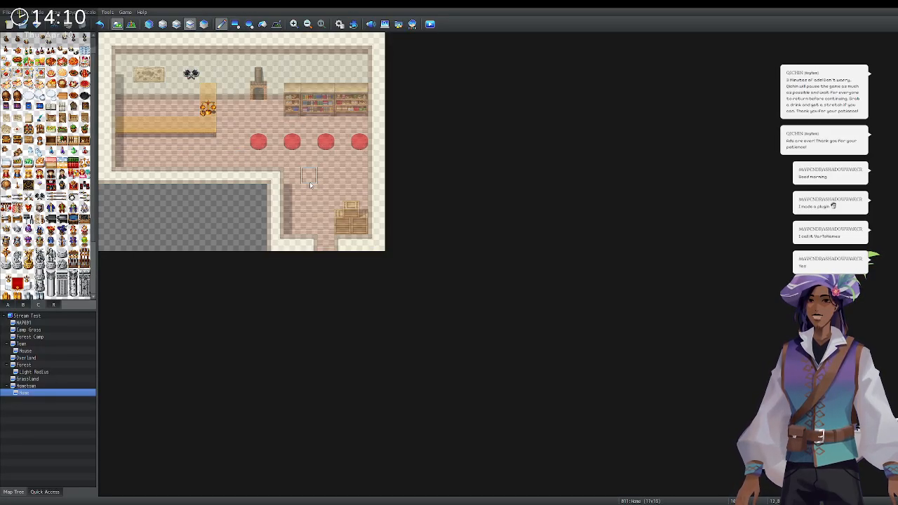
{"action": "scroll", "coordinate": [48, 169], "scroll_direction": "down", "scroll_amount": 5}
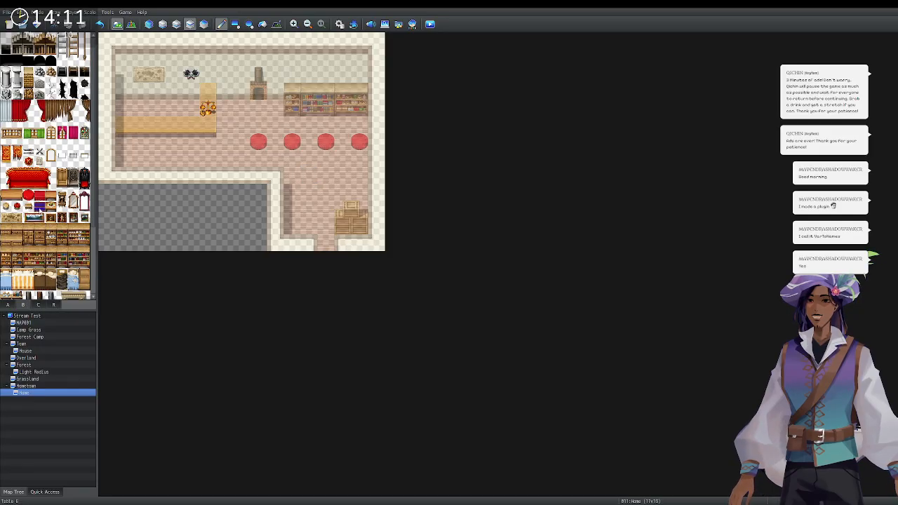
{"action": "scroll", "coordinate": [47, 168], "scroll_direction": "down", "scroll_amount": 1}
{"action": "scroll", "coordinate": [53, 193], "scroll_direction": "down", "scroll_amount": 3}
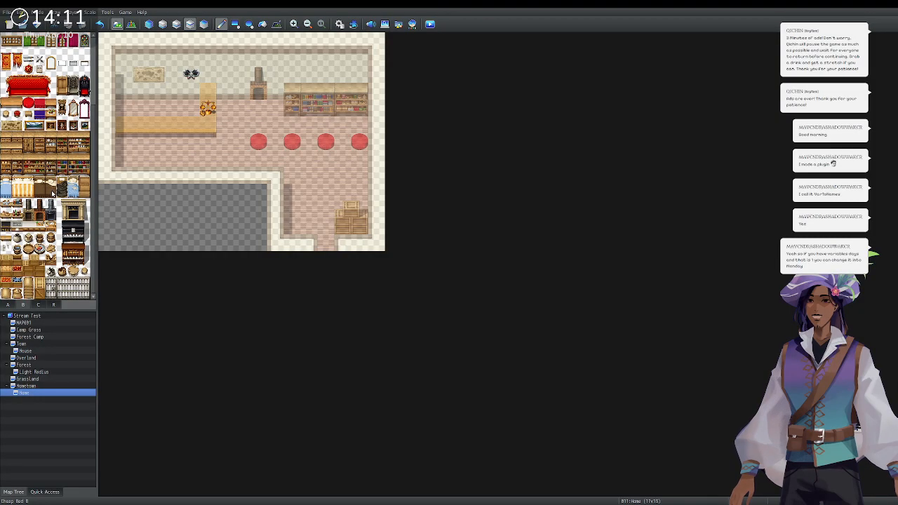
{"action": "left_click", "coordinate": [49, 105]}
{"action": "left_click", "coordinate": [257, 143]}
{"action": "left_click_drag", "start_coordinate": [255, 147], "coordinate": [343, 145]}
{"action": "key", "text": "ctrl+z"}
{"action": "key", "text": "ctrl+z"}
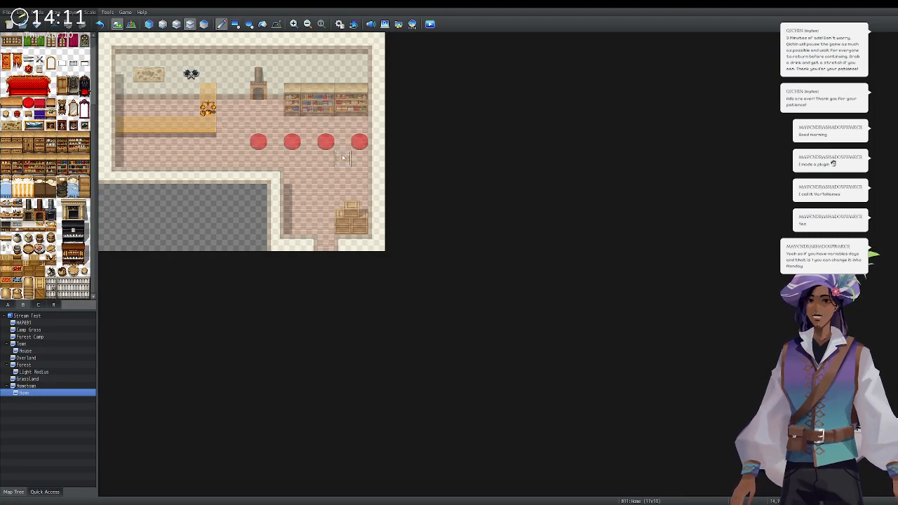
{"action": "left_click", "coordinate": [176, 23]}
{"action": "left_click", "coordinate": [258, 142]}
{"action": "left_click", "coordinate": [292, 142]}
{"action": "left_click", "coordinate": [326, 142]}
{"action": "left_click", "coordinate": [360, 141]}
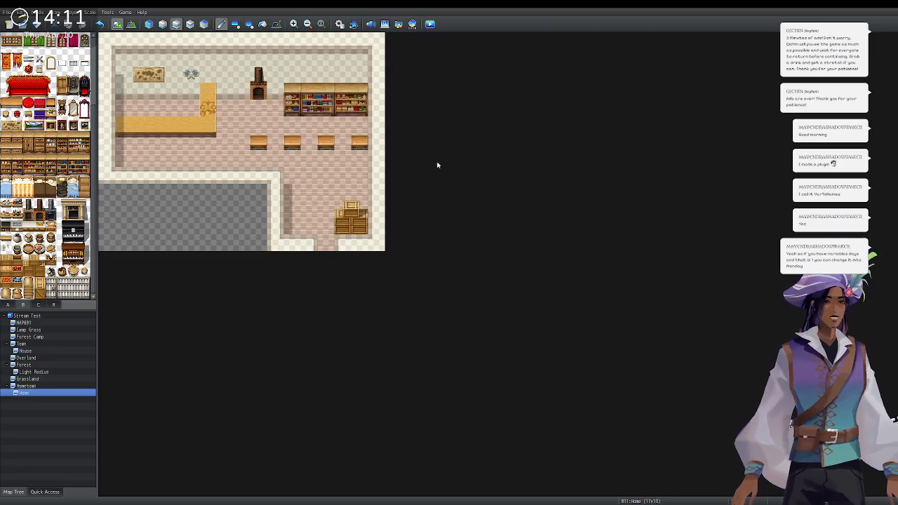
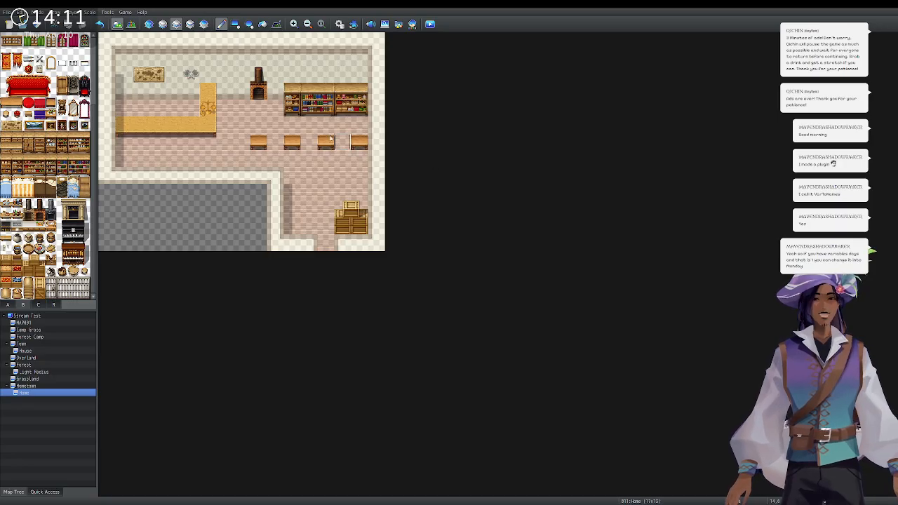
Show tileset C with the food, potion and small item tiles.
{"action": "left_click", "coordinate": [92, 60]}
{"action": "left_click_drag", "start_coordinate": [91, 62], "coordinate": [95, 168]}
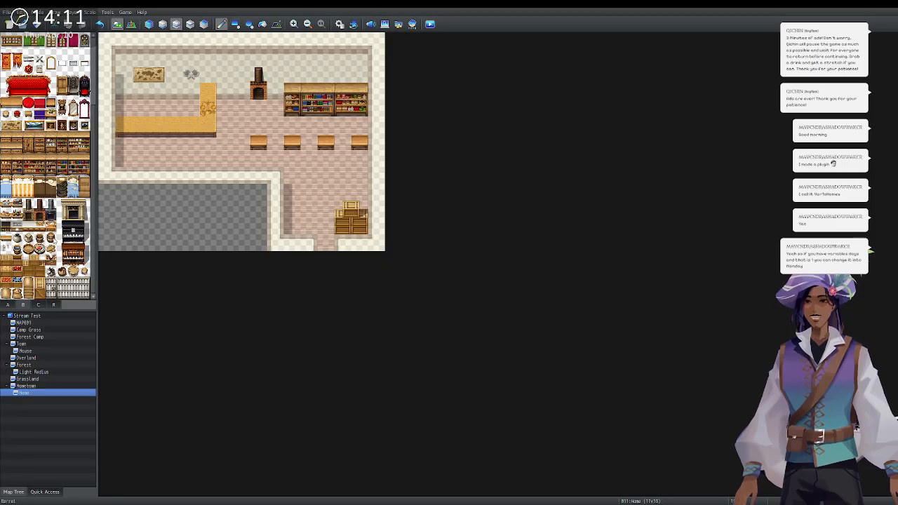
{"action": "left_click", "coordinate": [39, 304]}
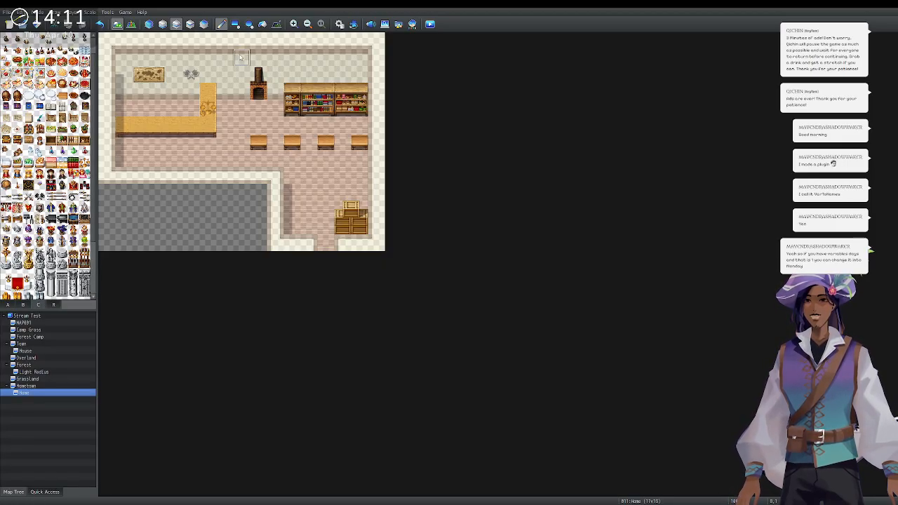
On the upper layer, put a purple item on the first table instead of red food.
{"action": "key", "text": "F7"}
{"action": "left_click", "coordinate": [259, 142]}
{"action": "key", "text": "ctrl+z"}
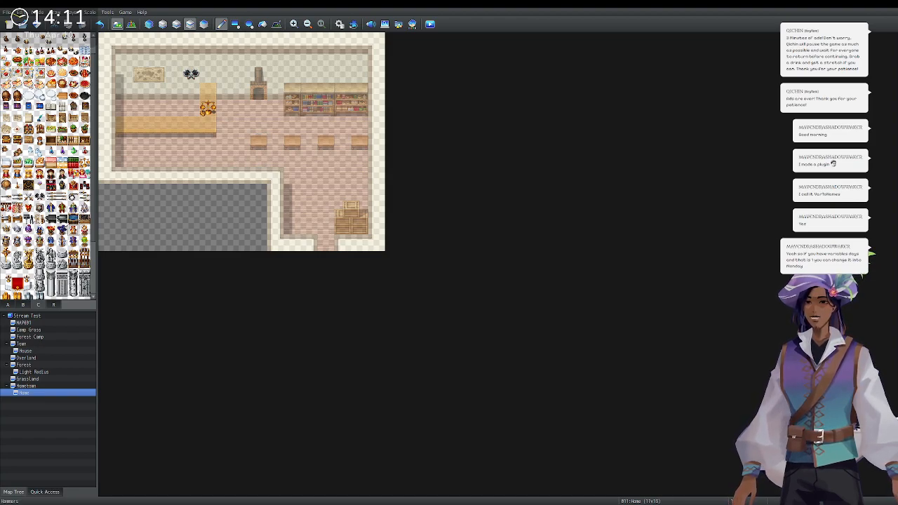
{"action": "left_click", "coordinate": [73, 229]}
{"action": "left_click", "coordinate": [259, 141]}
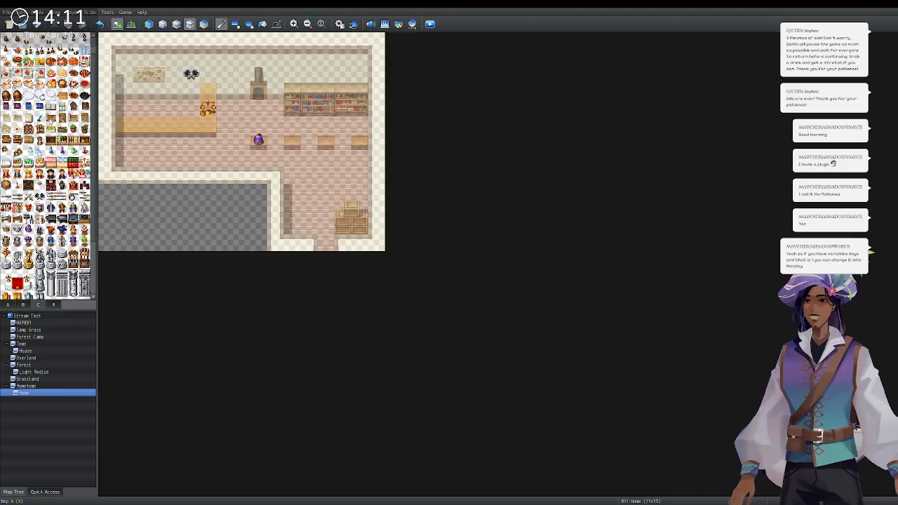
{"action": "scroll", "coordinate": [51, 106], "scroll_direction": "up", "scroll_amount": 1}
{"action": "scroll", "coordinate": [29, 49], "scroll_direction": "up", "scroll_amount": 1}
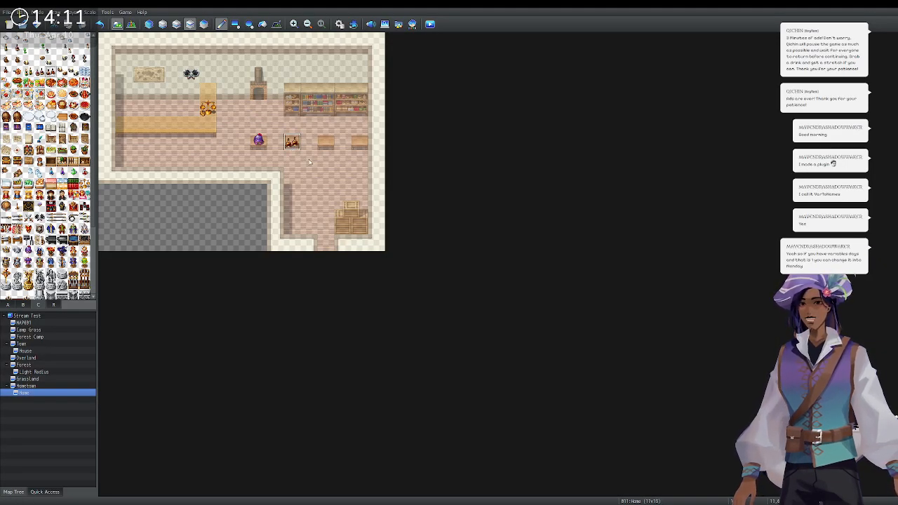
Put a soup bowl on the second table instead of a pint mug, and preview the map.
{"action": "left_click", "coordinate": [40, 49]}
{"action": "left_click", "coordinate": [292, 140]}
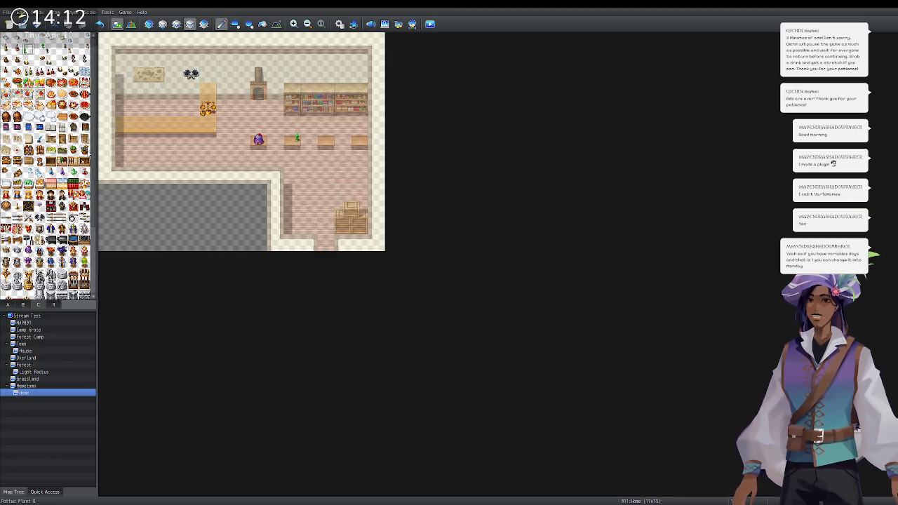
{"action": "key", "text": "ctrl+z"}
{"action": "left_click", "coordinate": [17, 50]}
{"action": "left_click", "coordinate": [292, 140]}
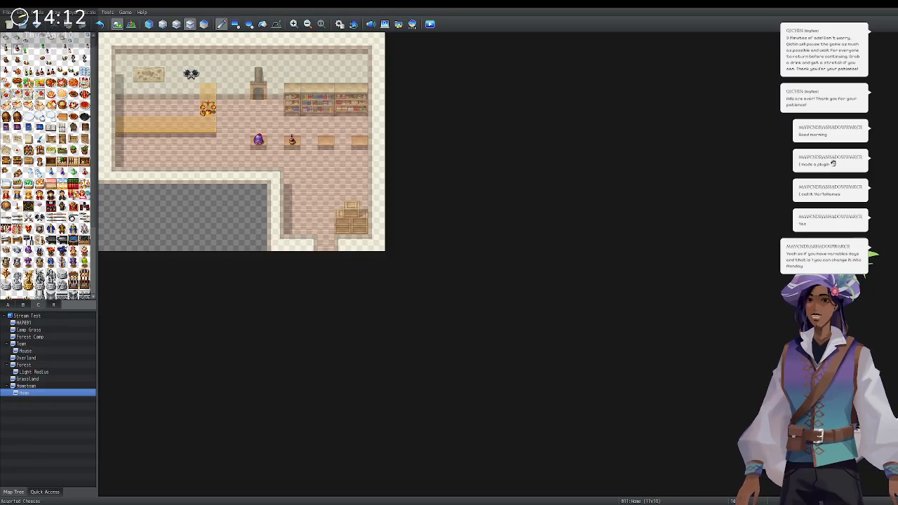
{"action": "left_click", "coordinate": [148, 24]}
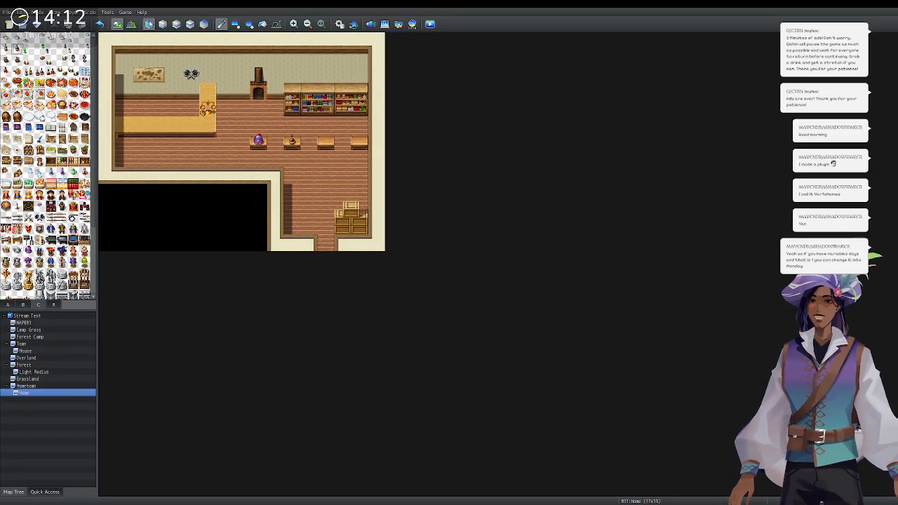
{"action": "left_click", "coordinate": [190, 24]}
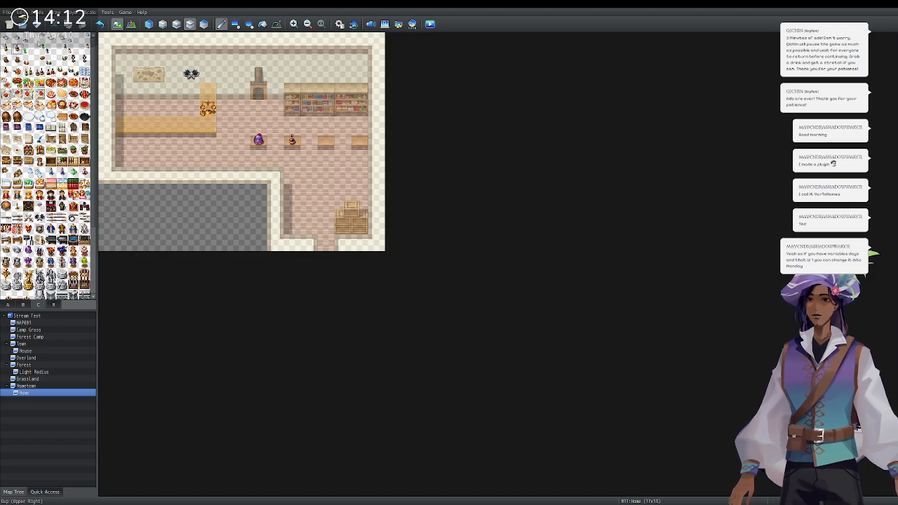
Stock the four tables with a red potion, blue potion, purple potion and green orb.
{"action": "left_click", "coordinate": [326, 140]}
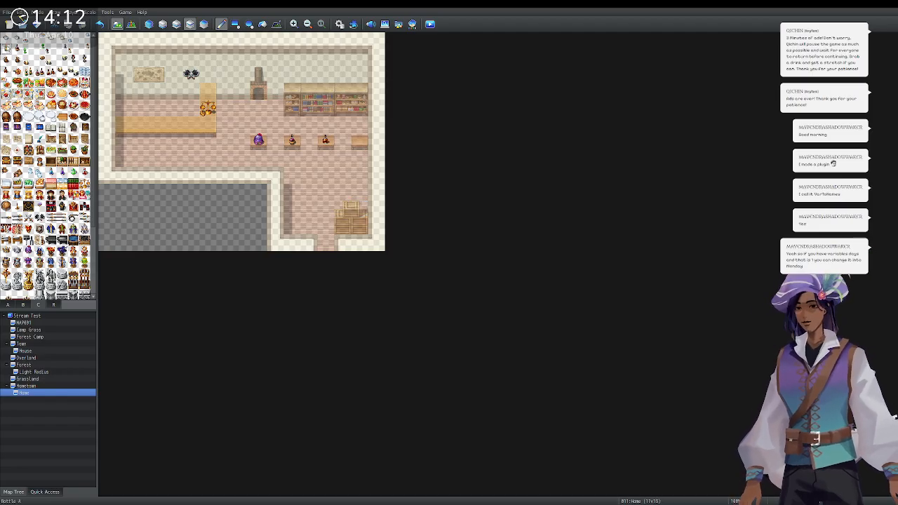
{"action": "left_click", "coordinate": [360, 140]}
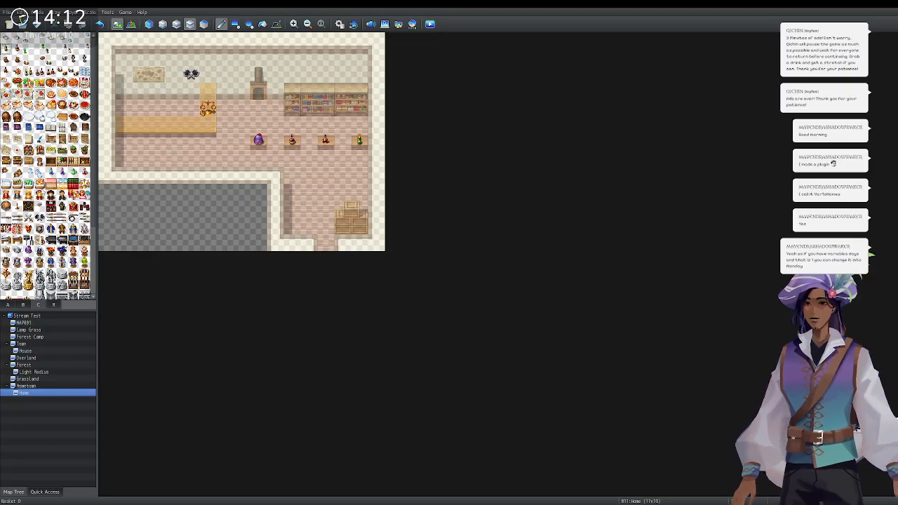
{"action": "left_click", "coordinate": [85, 174]}
{"action": "left_click", "coordinate": [258, 140]}
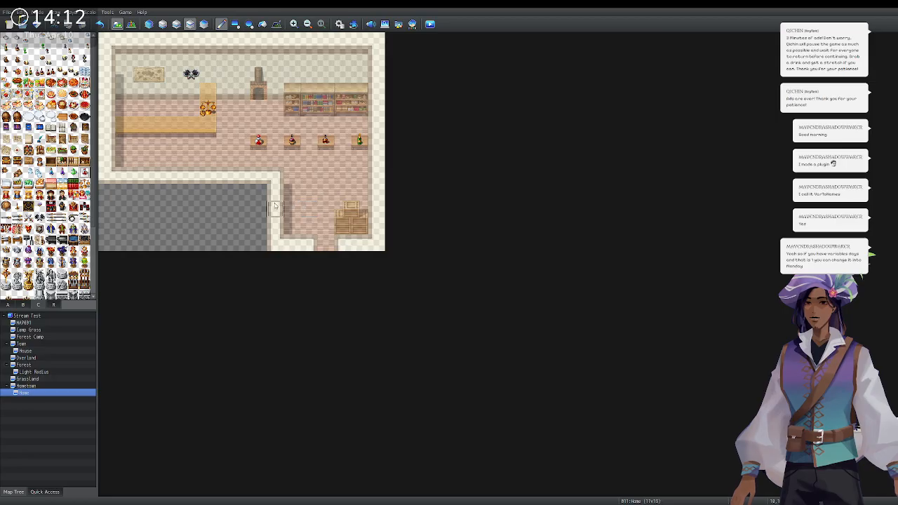
{"action": "left_click", "coordinate": [292, 142]}
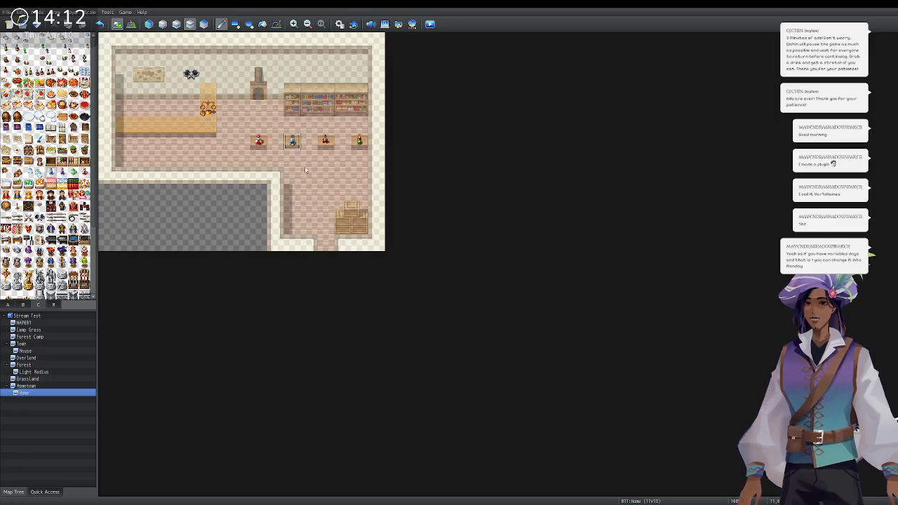
{"action": "left_click", "coordinate": [325, 141]}
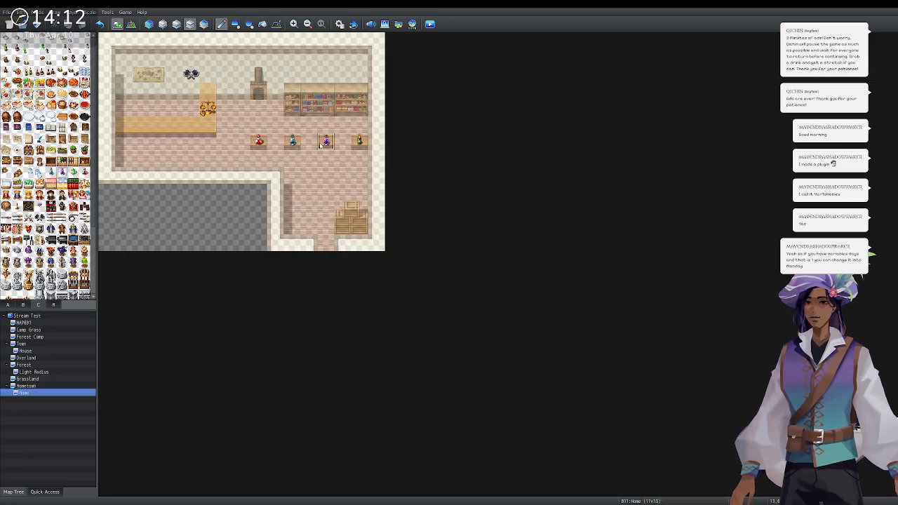
{"action": "left_click", "coordinate": [359, 141]}
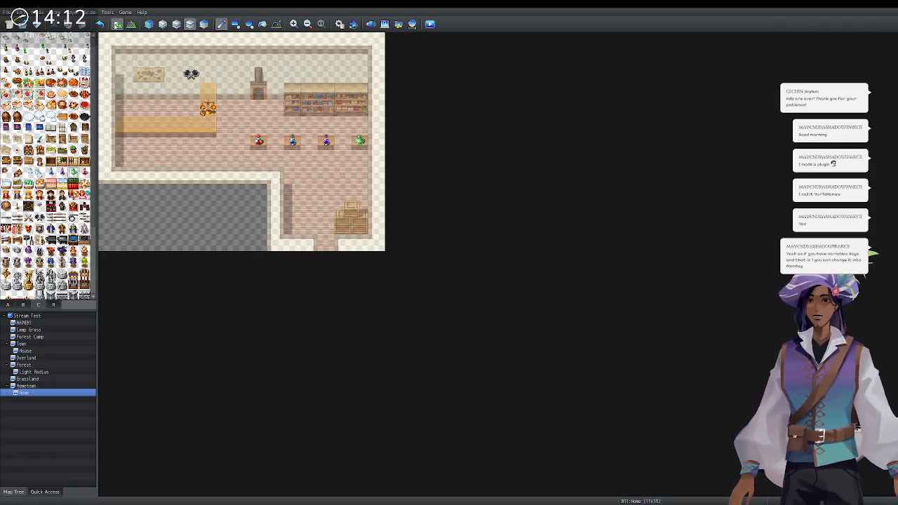
{"action": "left_click", "coordinate": [149, 24]}
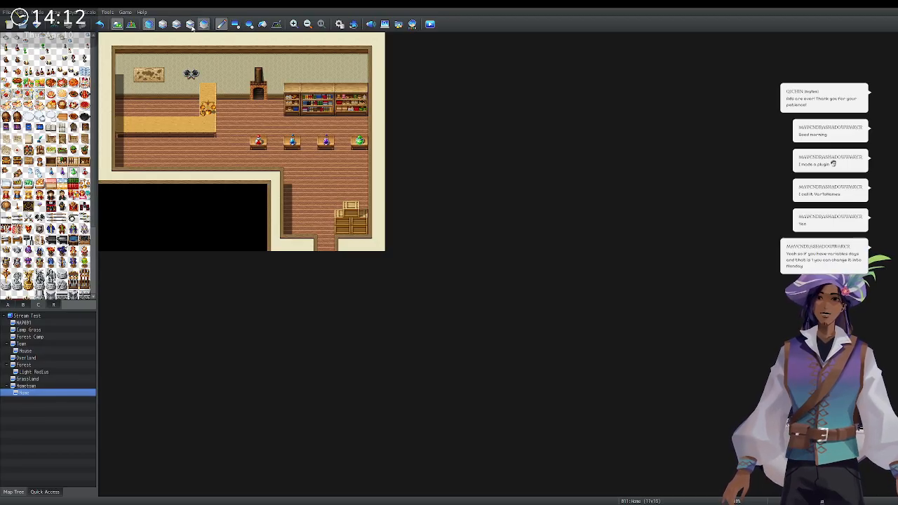
Place a new event on the shop counter and type 'Suestgiver' as its name.
{"action": "left_click", "coordinate": [131, 24]}
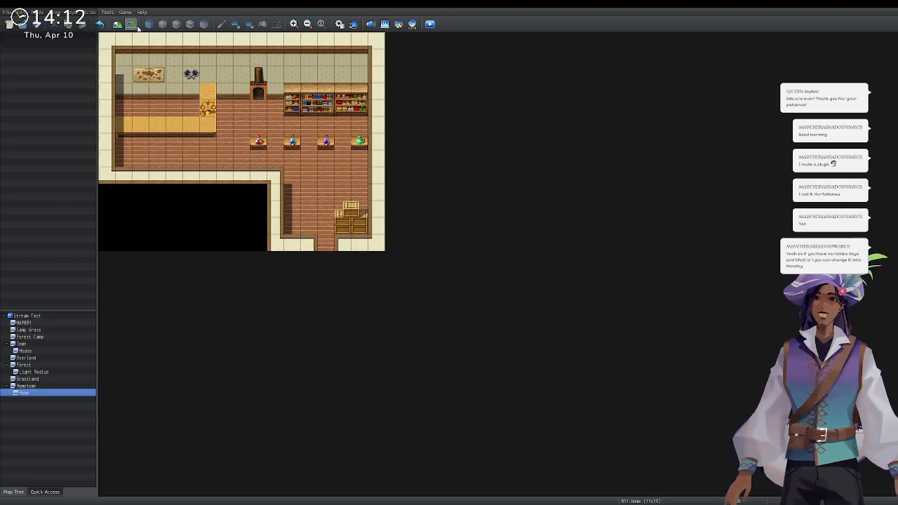
{"action": "double_click", "coordinate": [169, 115]}
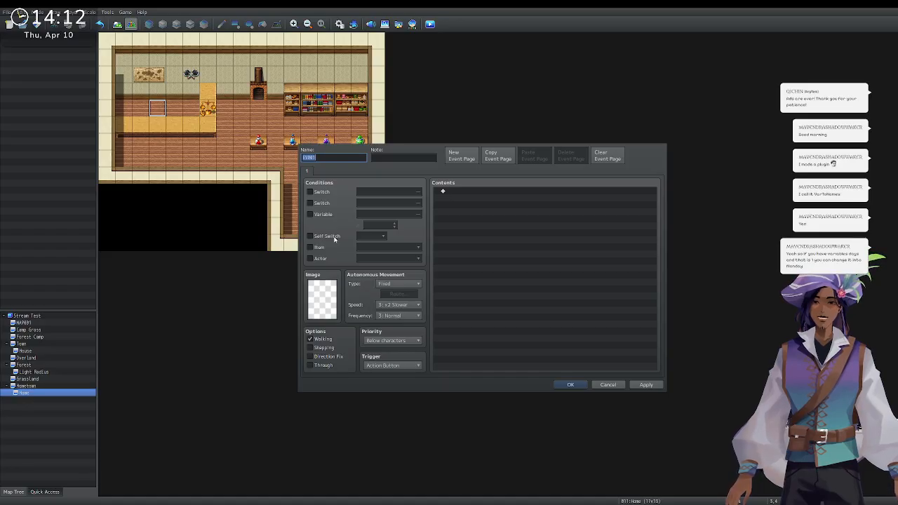
{"action": "type", "text": "S"}
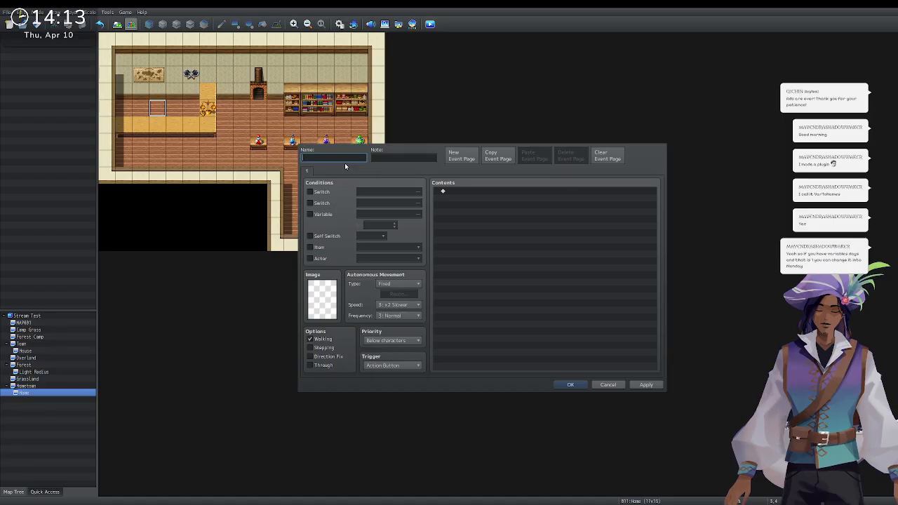
{"action": "type", "text": "uestgiver"}
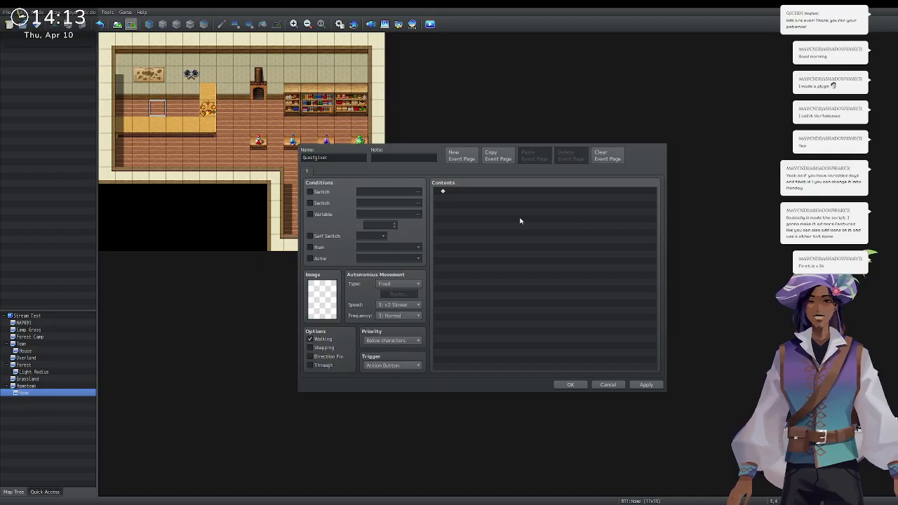
Add a Yes/No Show Choices after the berry request message.
{"action": "left_click", "coordinate": [591, 310]}
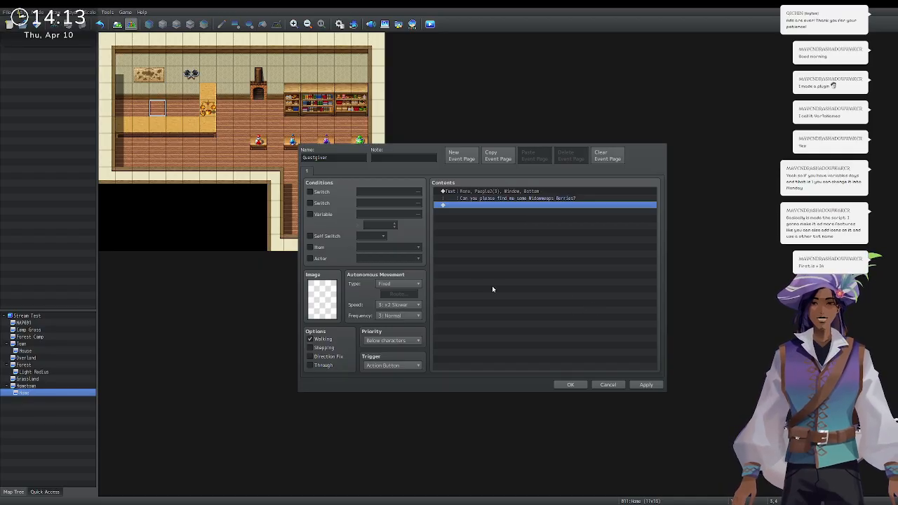
{"action": "double_click", "coordinate": [469, 205]}
{"action": "left_click", "coordinate": [481, 202]}
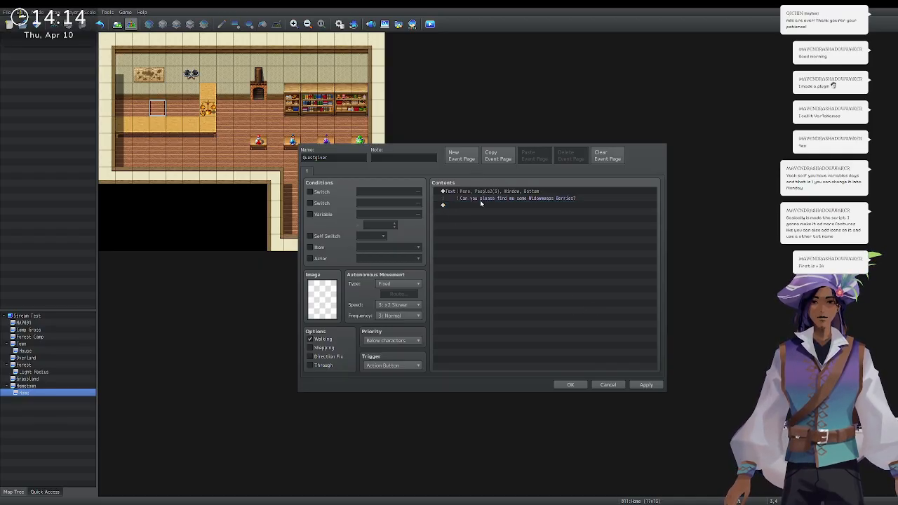
{"action": "left_click", "coordinate": [553, 315]}
Add a thank-you Show Text under When Yes, spoken by the Alchemist.
{"action": "double_click", "coordinate": [482, 221]}
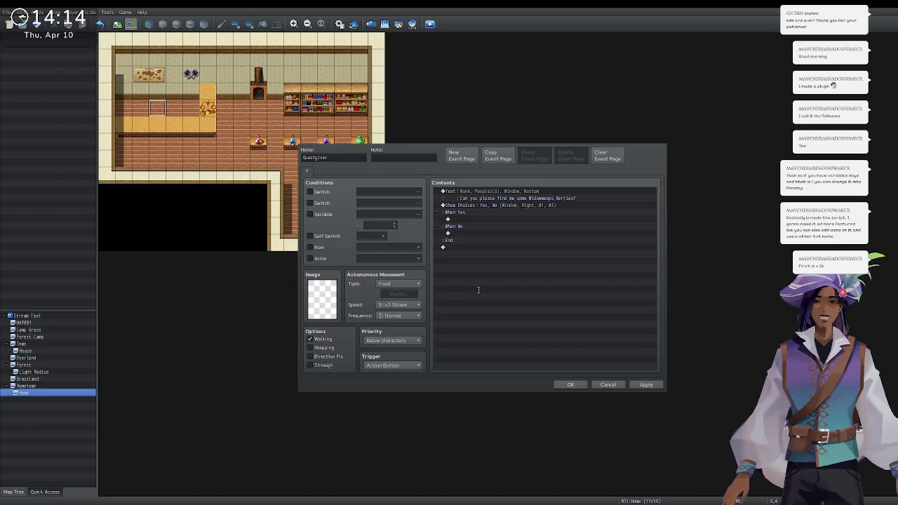
{"action": "key", "text": "ctrl+Return"}
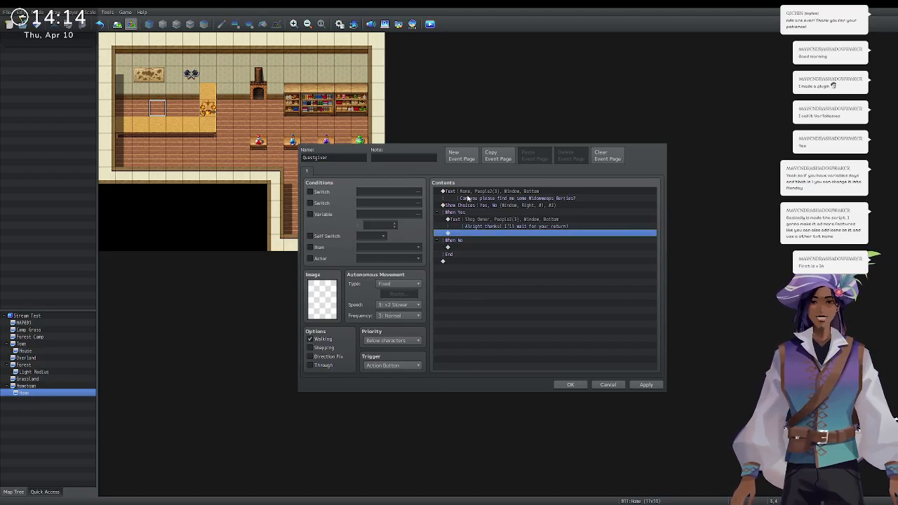
{"action": "double_click", "coordinate": [472, 221]}
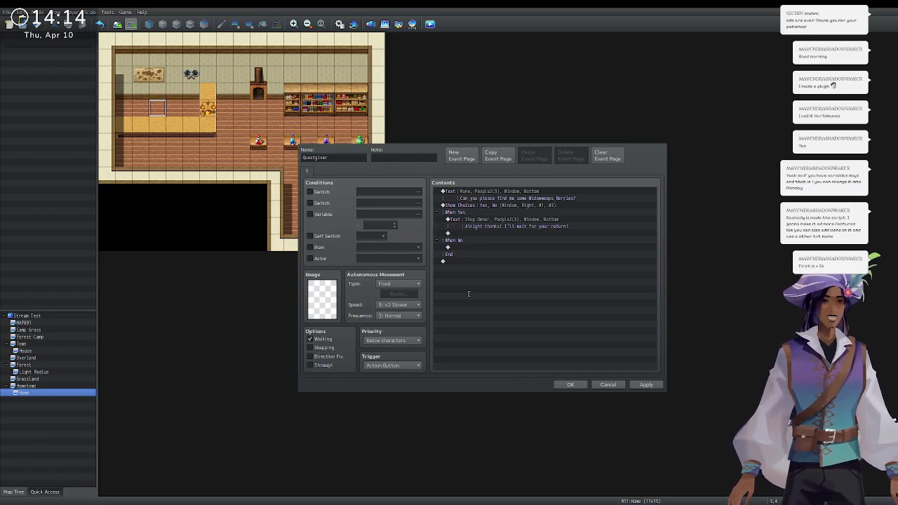
{"action": "key", "text": "Return"}
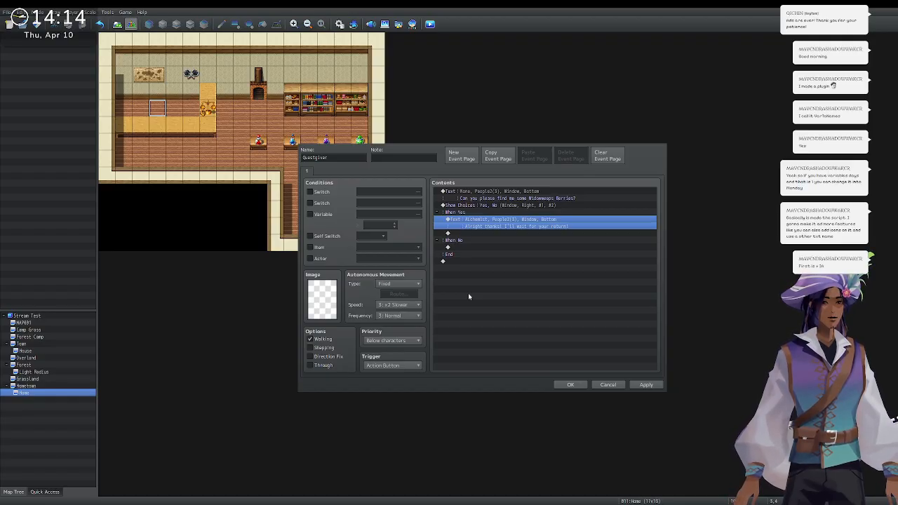
Set the Alchemist as the speaker of the opening request message.
{"action": "left_click", "coordinate": [482, 196]}
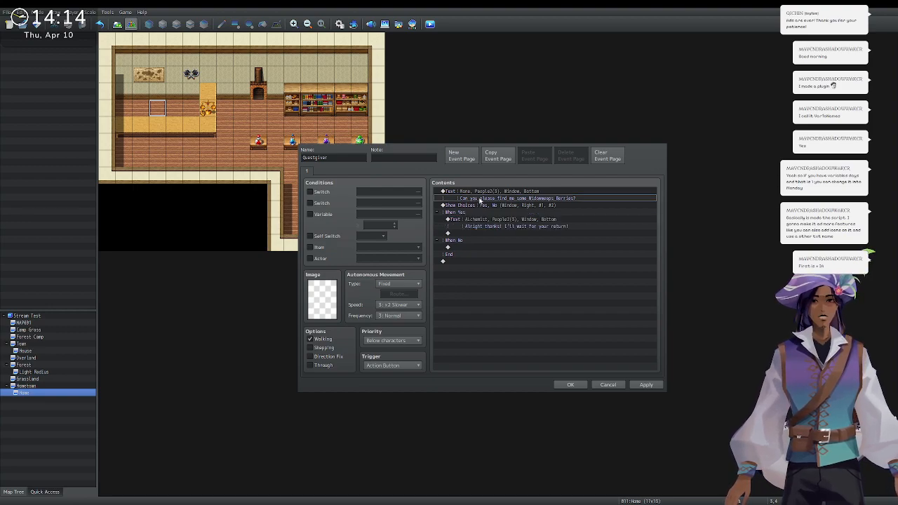
{"action": "double_click", "coordinate": [482, 195]}
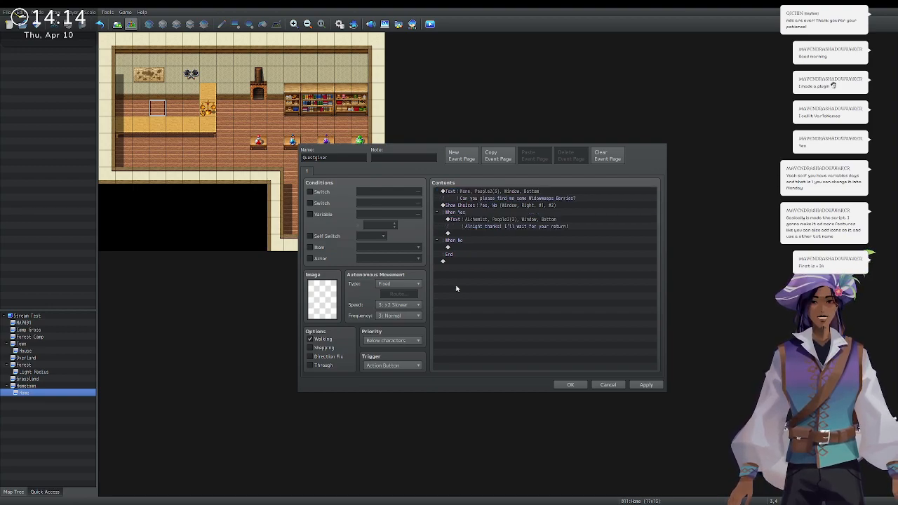
{"action": "key", "text": "Return"}
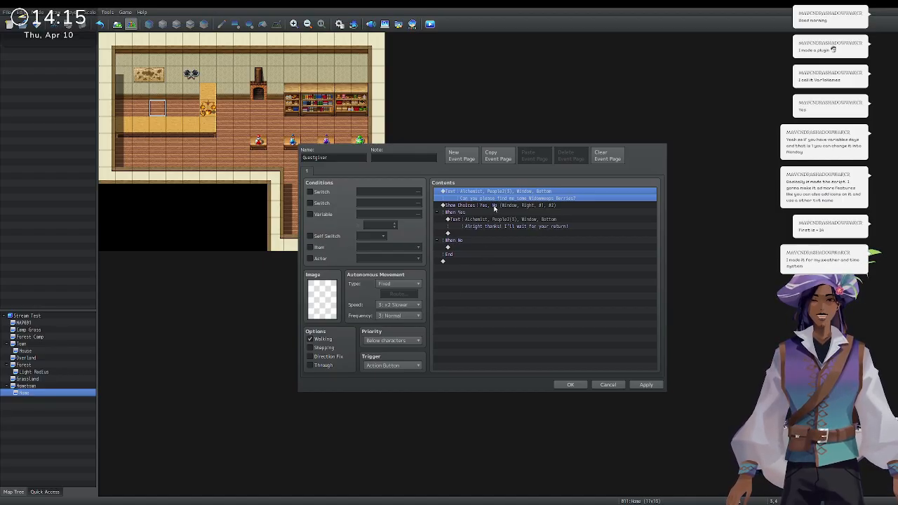
Insert a Label named 'Loop' just before the Show Choices block.
{"action": "left_click", "coordinate": [481, 248]}
{"action": "left_click", "coordinate": [491, 212]}
{"action": "left_click", "coordinate": [492, 206]}
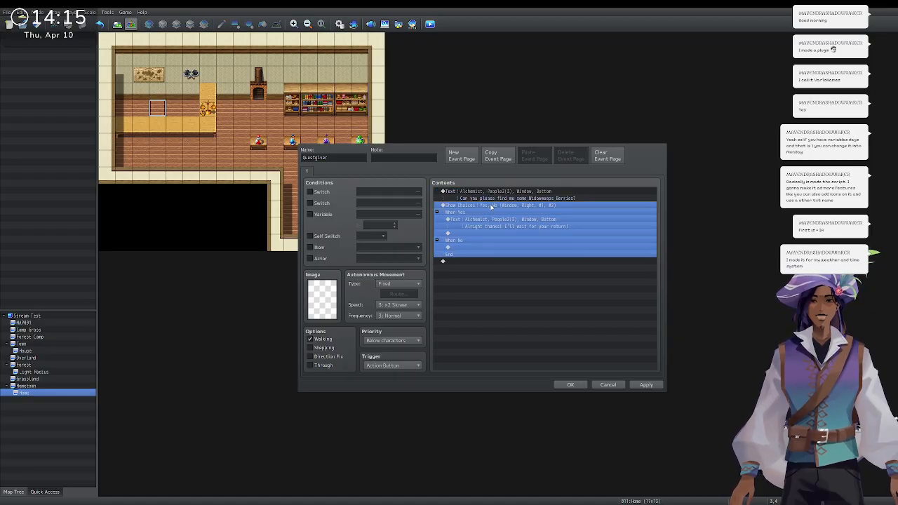
{"action": "double_click", "coordinate": [495, 194]}
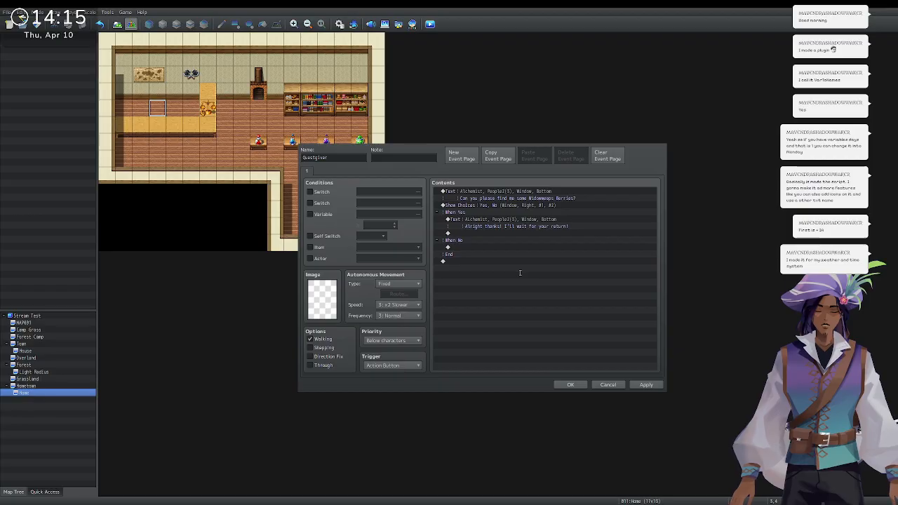
{"action": "key", "text": "Return"}
{"action": "left_click_drag", "start_coordinate": [487, 193], "coordinate": [468, 209]}
Under When No, add the message 'But thou must!' and a Jump to Label 'Loop'.
{"action": "double_click", "coordinate": [468, 254]}
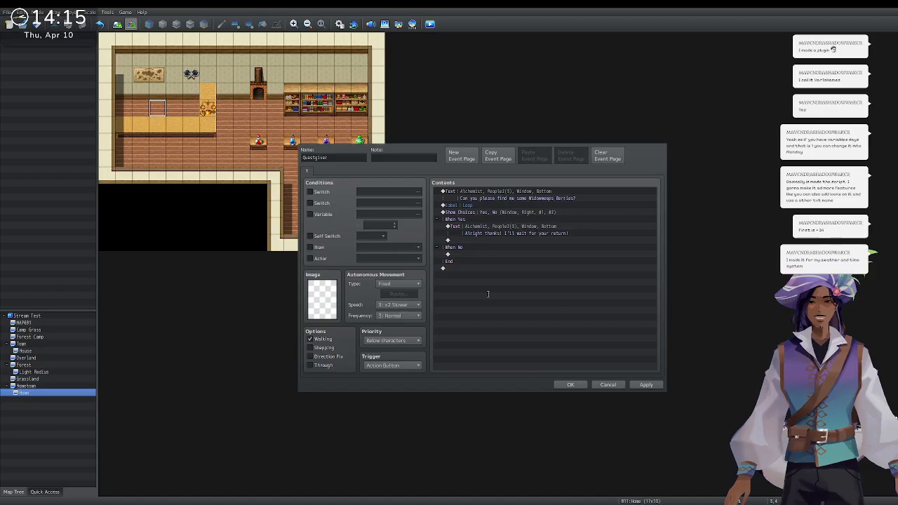
{"action": "key", "text": "ctrl+Return"}
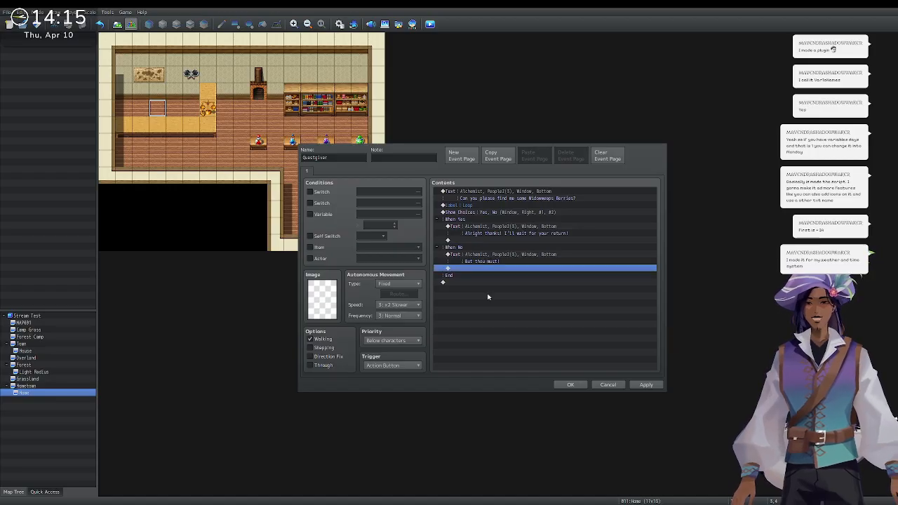
{"action": "double_click", "coordinate": [472, 269]}
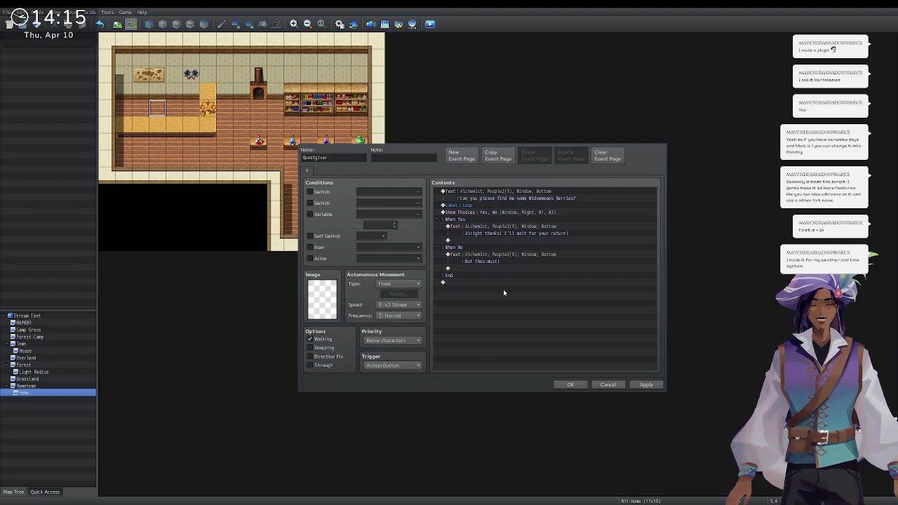
{"action": "key", "text": "Return"}
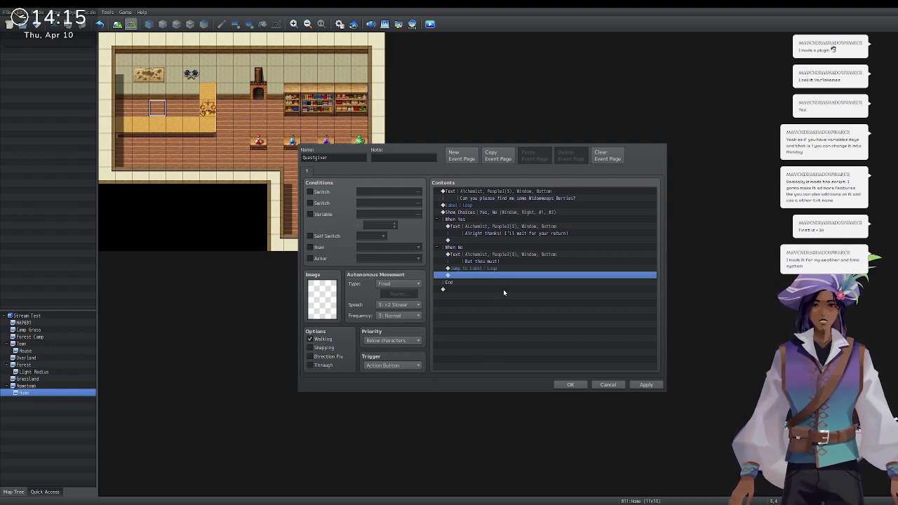
{"action": "double_click", "coordinate": [493, 240]}
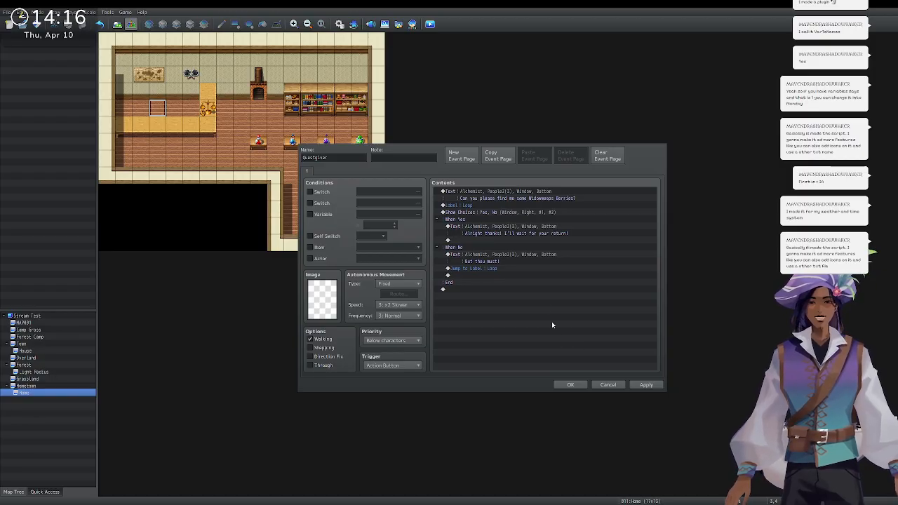
Under When Yes, replace the switch commands with Quest variable += 1, then add page 2.
{"action": "key", "text": "ctrl+v"}
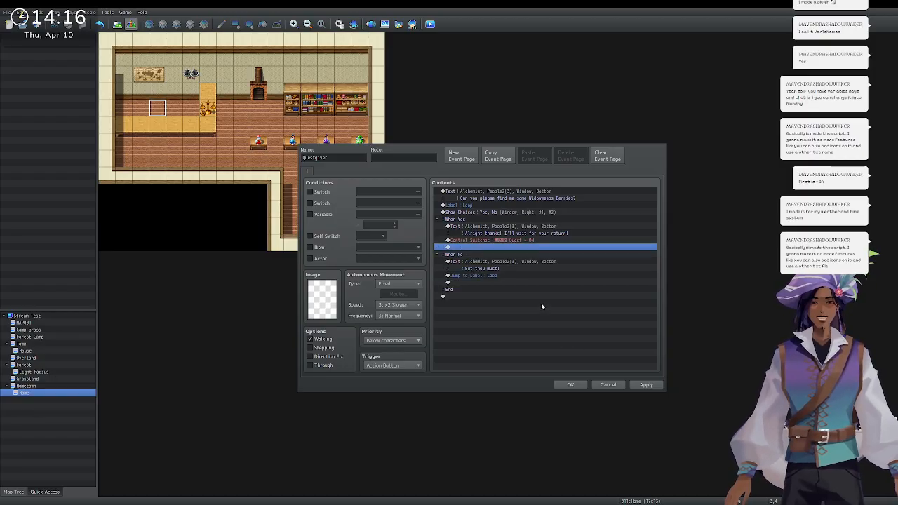
{"action": "left_click", "coordinate": [500, 247]}
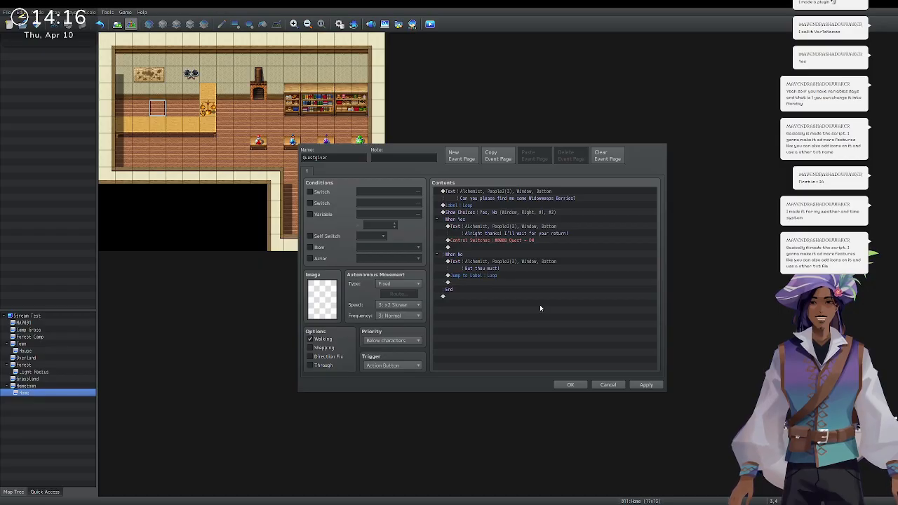
{"action": "left_click", "coordinate": [540, 306]}
{"action": "left_click", "coordinate": [517, 251]}
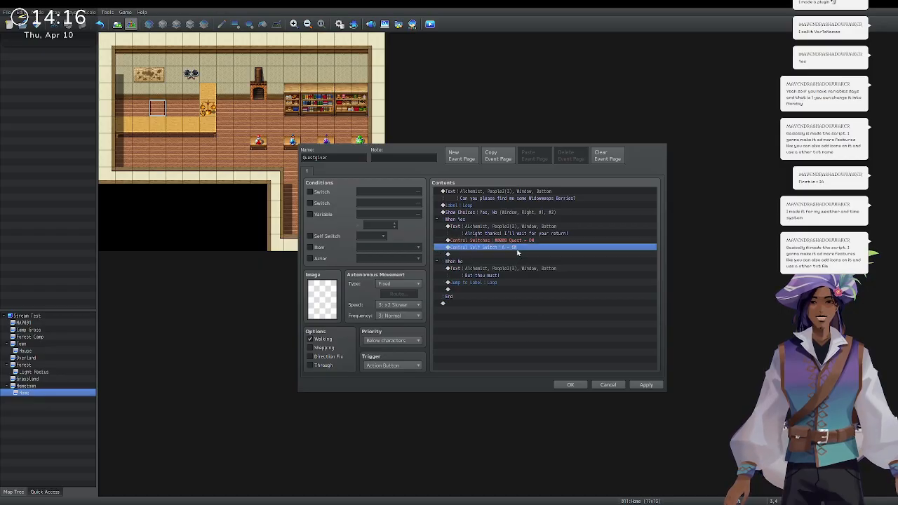
{"action": "key", "text": "Delete"}
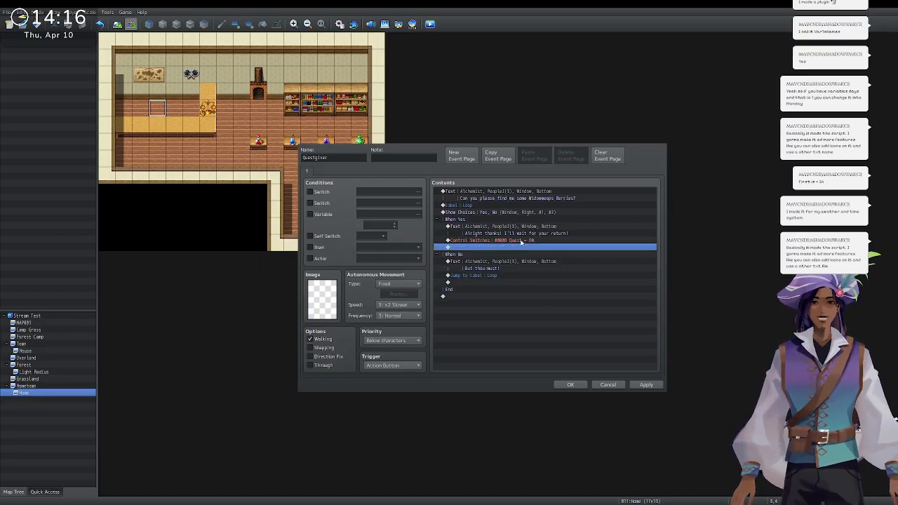
{"action": "key", "text": "Up"}
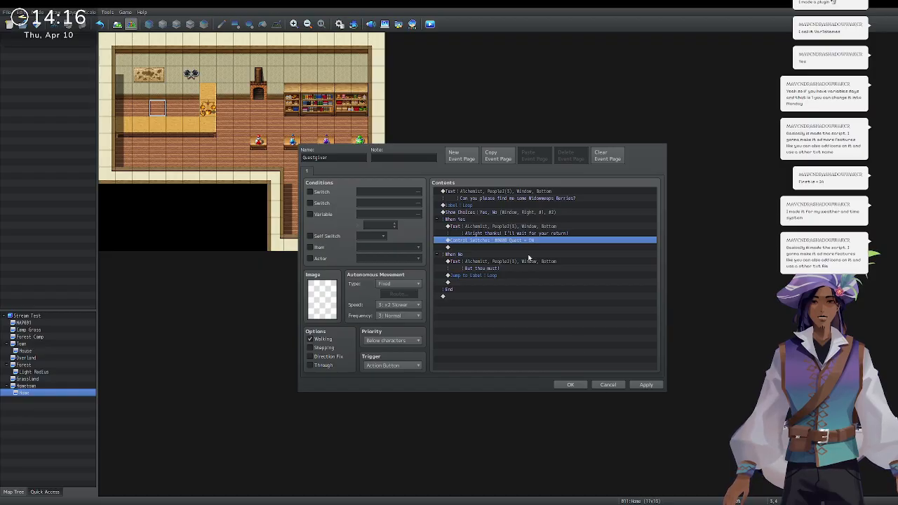
{"action": "key", "text": "Delete"}
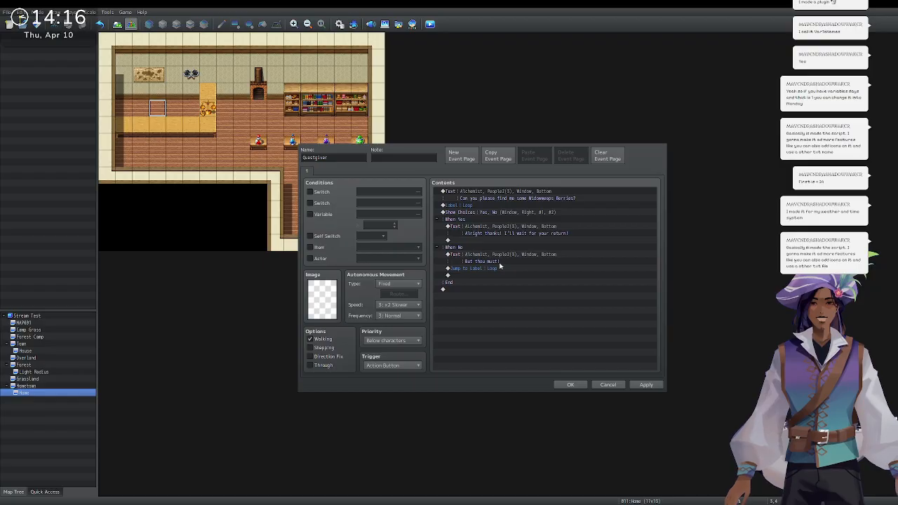
{"action": "left_click", "coordinate": [565, 348]}
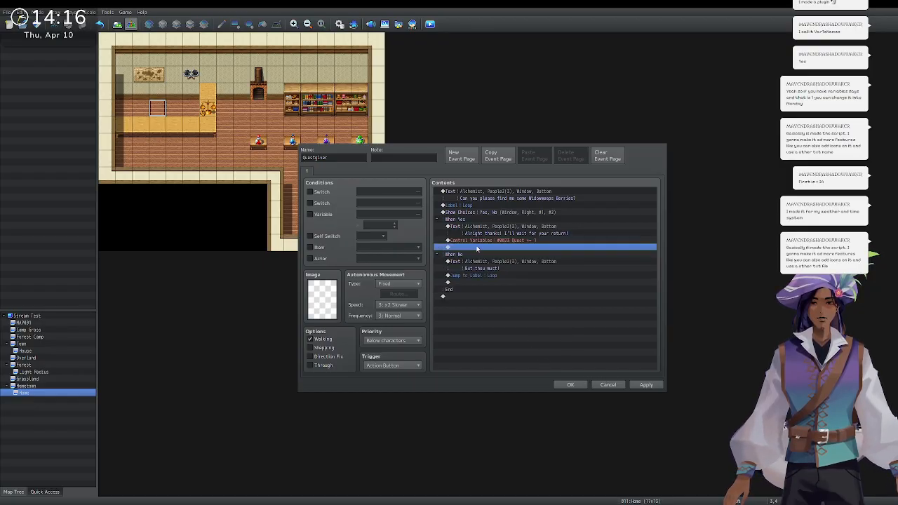
{"action": "left_click", "coordinate": [447, 157]}
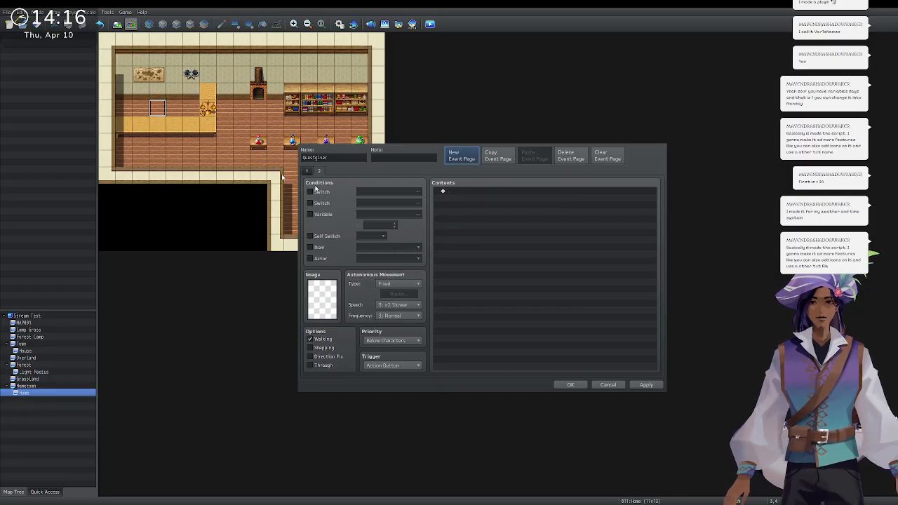
Make page 2 require Quest ≥ 1 and say 'I await your successful return!'.
{"action": "left_click", "coordinate": [310, 214]}
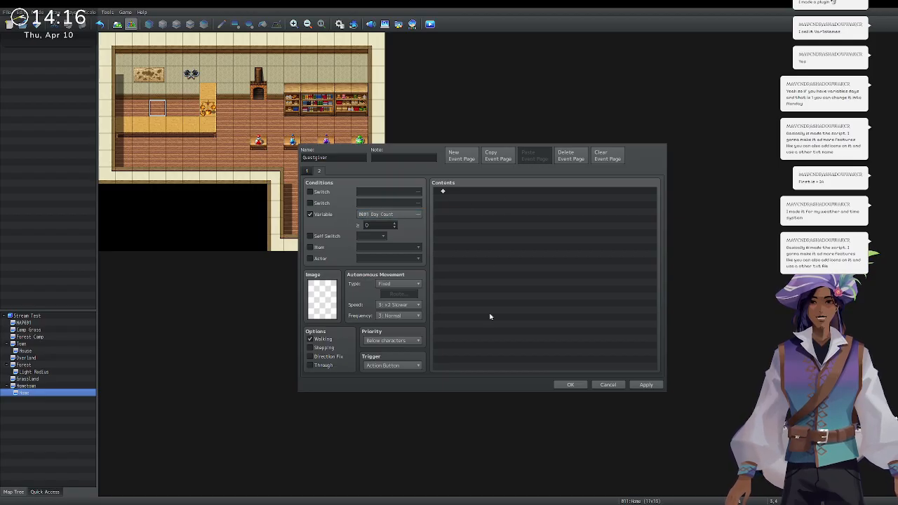
{"action": "left_click", "coordinate": [460, 349]}
{"action": "left_click", "coordinate": [395, 225]}
{"action": "left_click", "coordinate": [467, 194]}
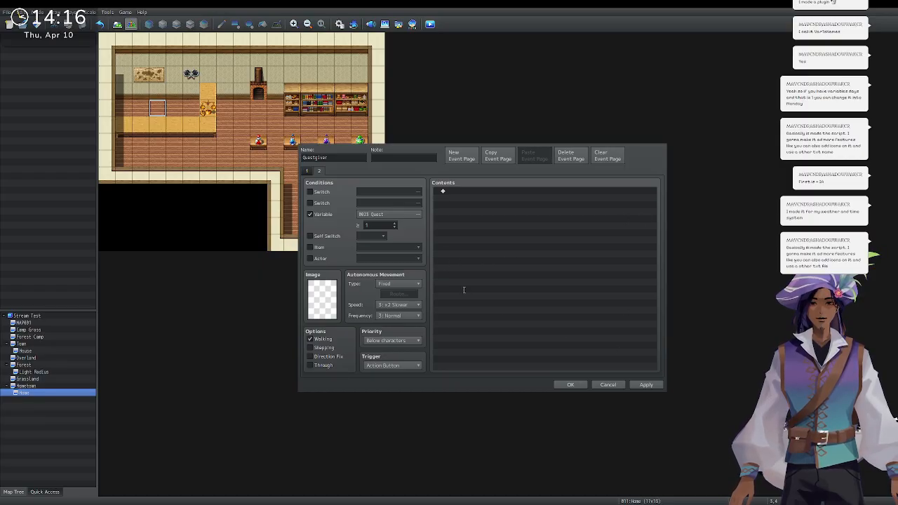
{"action": "key", "text": "ctrl+v"}
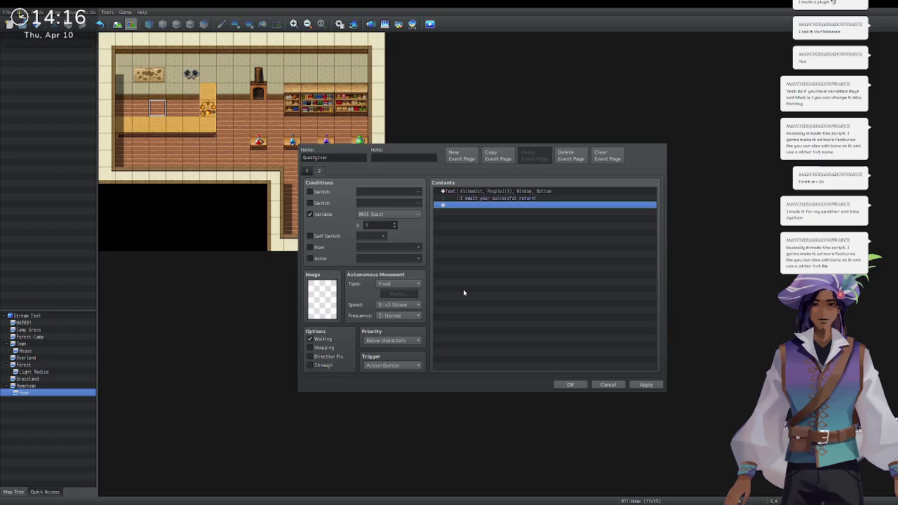
{"action": "left_click", "coordinate": [572, 384]}
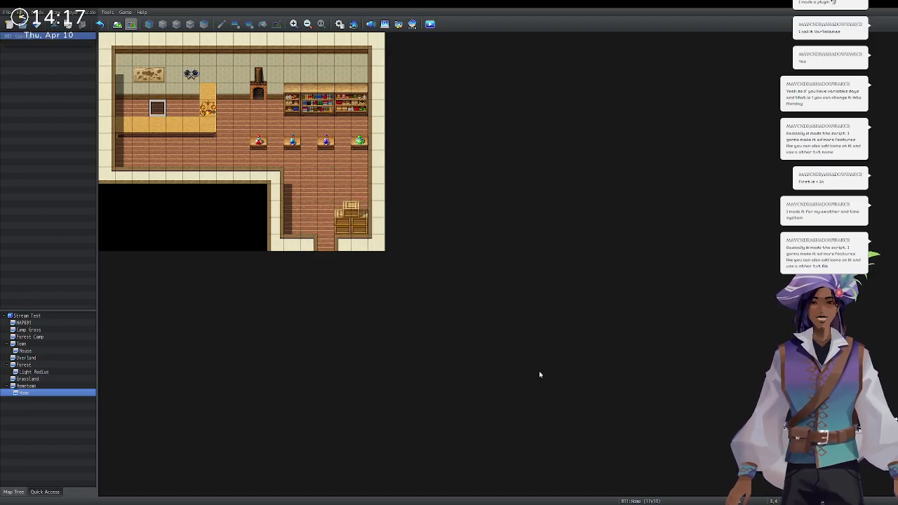
Give both Questgiver pages the same character sprite with walking animation turned off.
{"action": "double_click", "coordinate": [158, 109]}
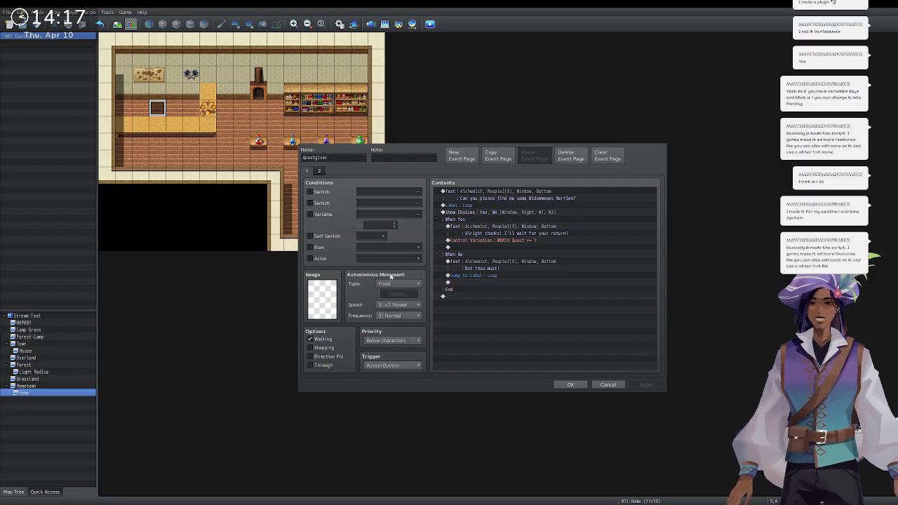
{"action": "left_click", "coordinate": [551, 343]}
{"action": "left_click", "coordinate": [323, 341]}
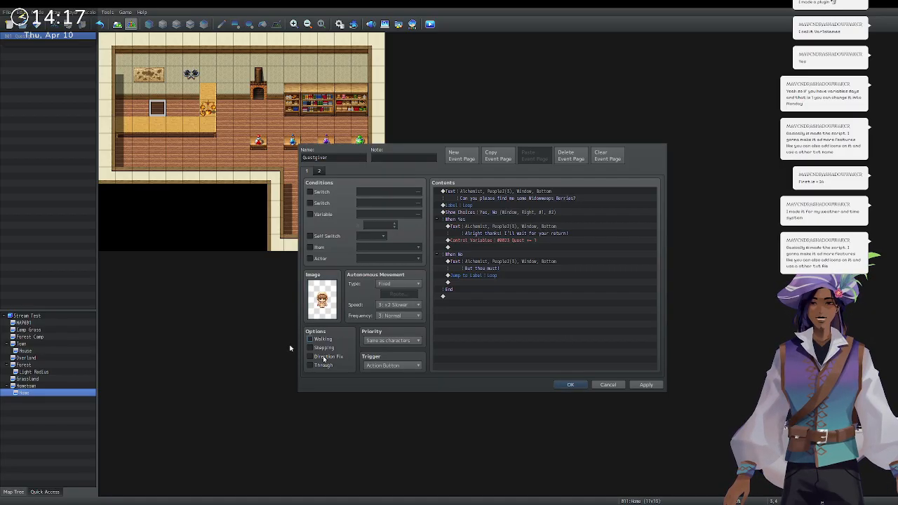
{"action": "left_click", "coordinate": [319, 172]}
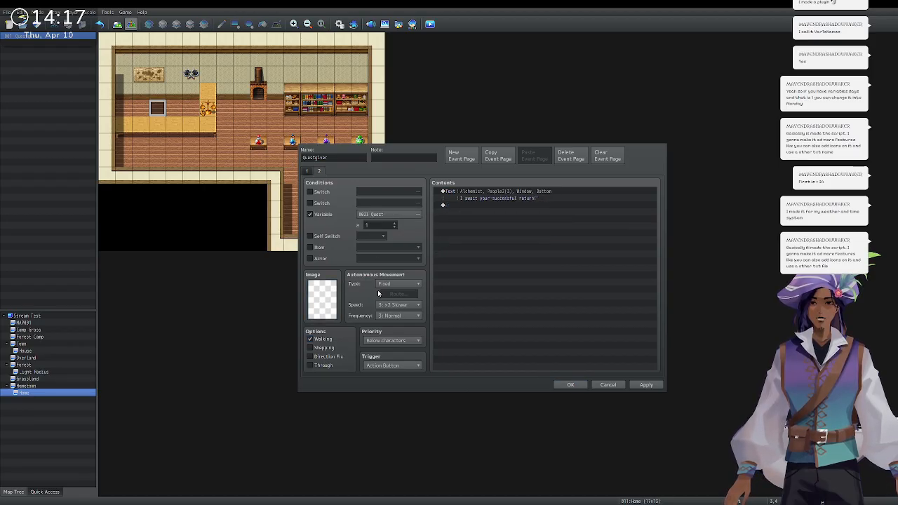
{"action": "left_click", "coordinate": [553, 339]}
{"action": "left_click", "coordinate": [328, 340]}
{"action": "left_click", "coordinate": [571, 384]}
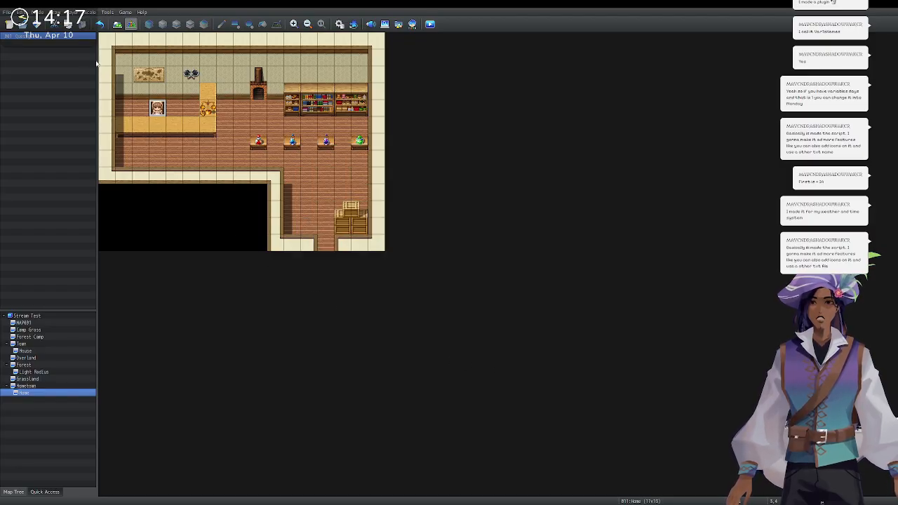
On Hometown, start a blank event on the house door tile and discard it.
{"action": "left_click", "coordinate": [36, 387]}
{"action": "left_click", "coordinate": [241, 241]}
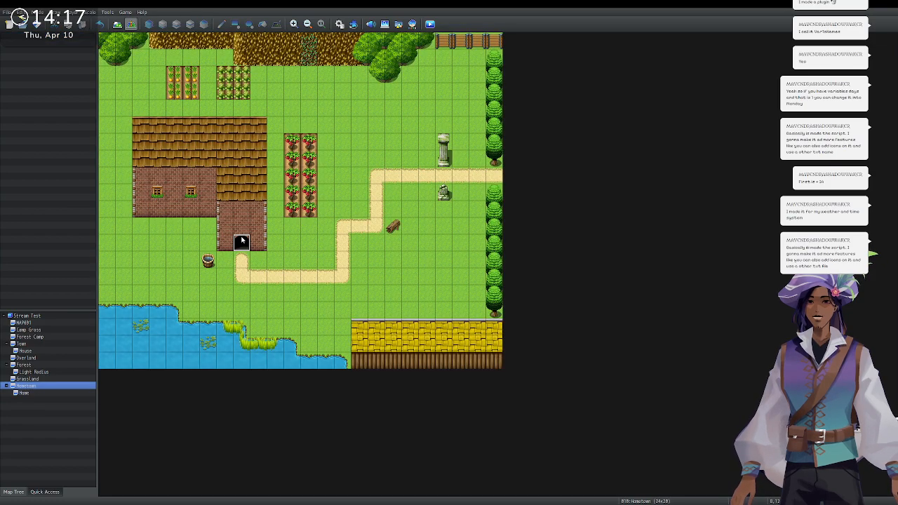
{"action": "double_click", "coordinate": [242, 241]}
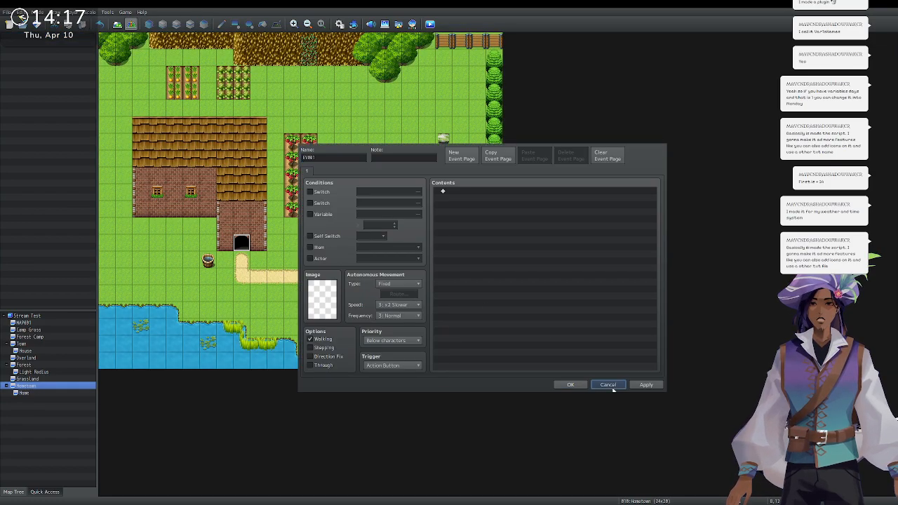
{"action": "left_click", "coordinate": [608, 385]}
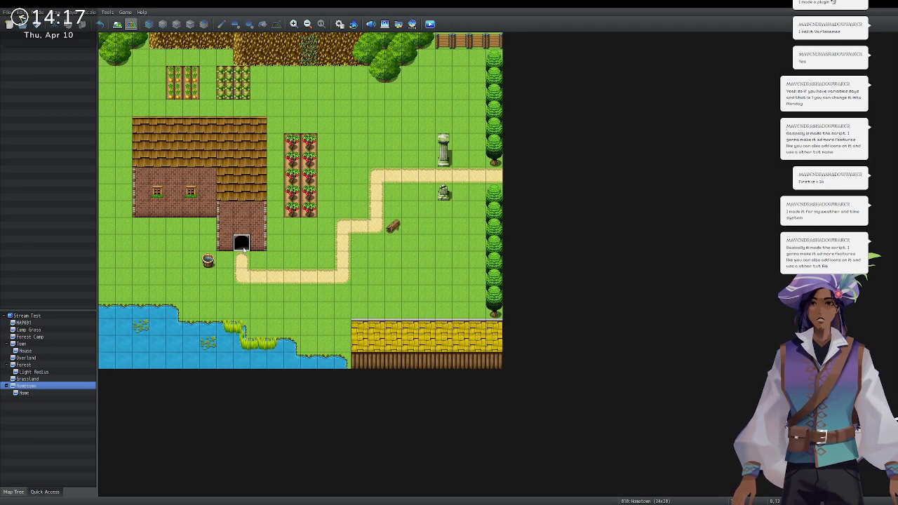
Add a quick door event with the arched door graphic leading into the Home map.
{"action": "left_click", "coordinate": [352, 355]}
{"action": "left_click", "coordinate": [370, 162]}
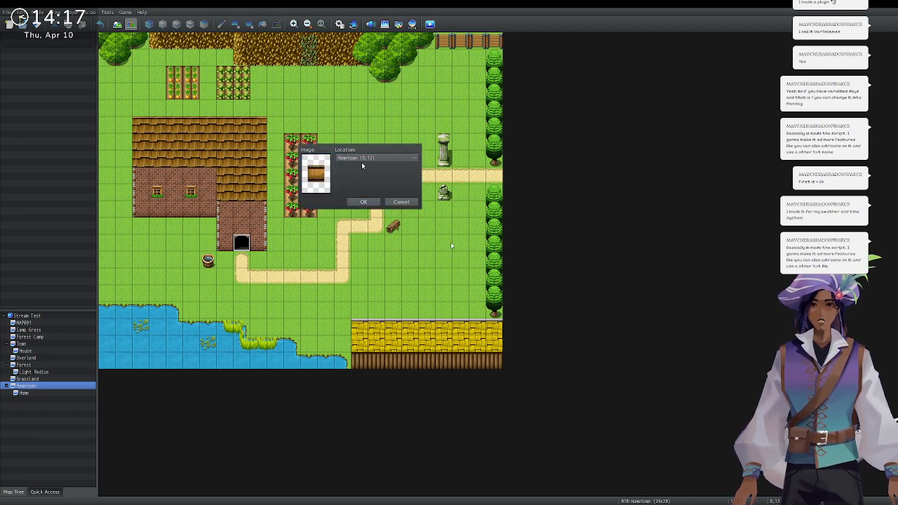
{"action": "left_click", "coordinate": [574, 380]}
{"action": "double_click", "coordinate": [319, 176]}
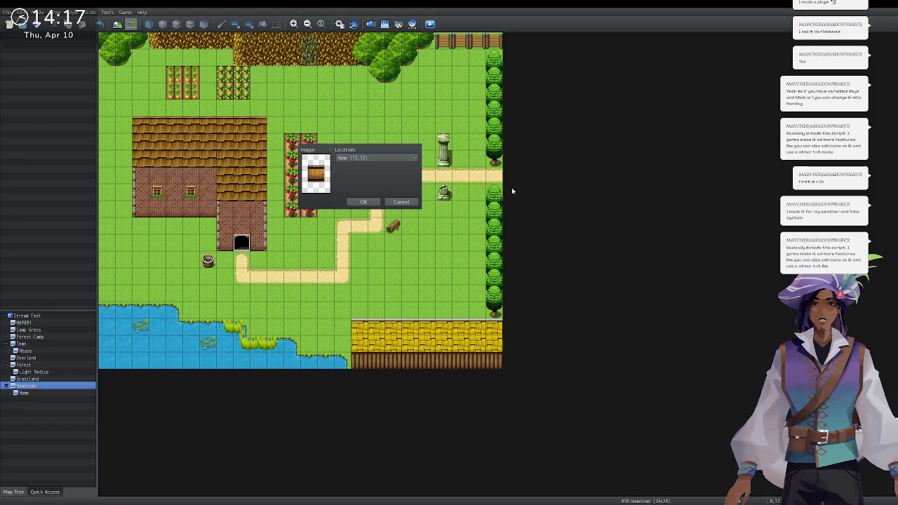
{"action": "left_click", "coordinate": [514, 330]}
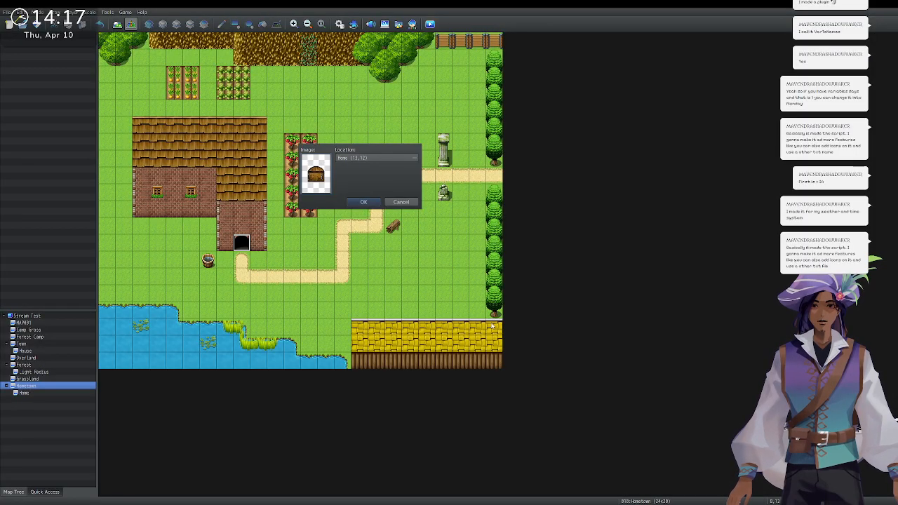
{"action": "left_click", "coordinate": [365, 202]}
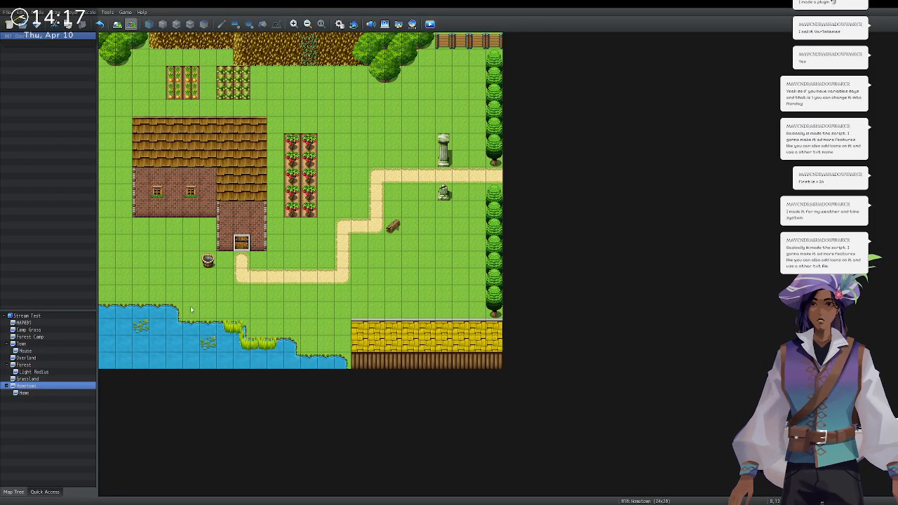
{"action": "left_click", "coordinate": [43, 394]}
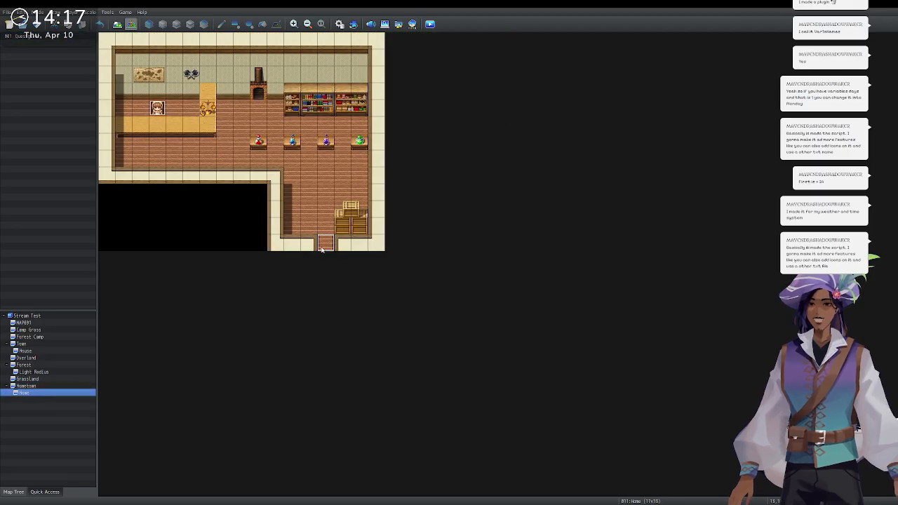
Add a quick transfer event on the Home exit tile leading to Hometown (8,13).
{"action": "double_click", "coordinate": [322, 246]}
{"action": "left_click", "coordinate": [609, 385]}
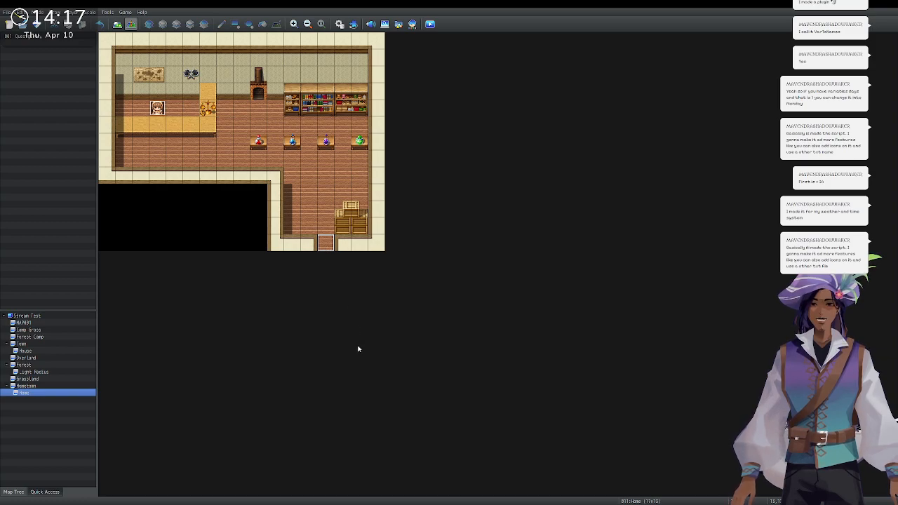
{"action": "key", "text": "ctrl+1"}
{"action": "left_click", "coordinate": [399, 158]}
{"action": "left_click", "coordinate": [361, 160]}
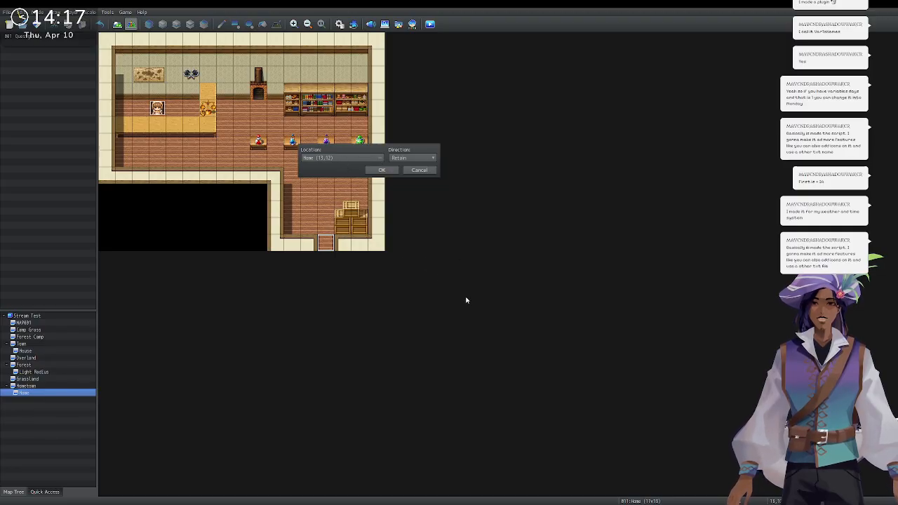
{"action": "left_click", "coordinate": [580, 376]}
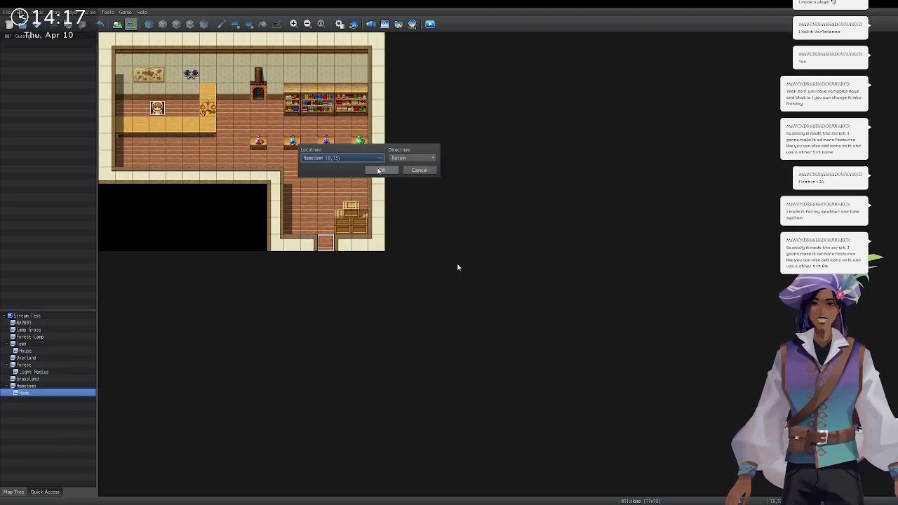
{"action": "key", "text": "Return"}
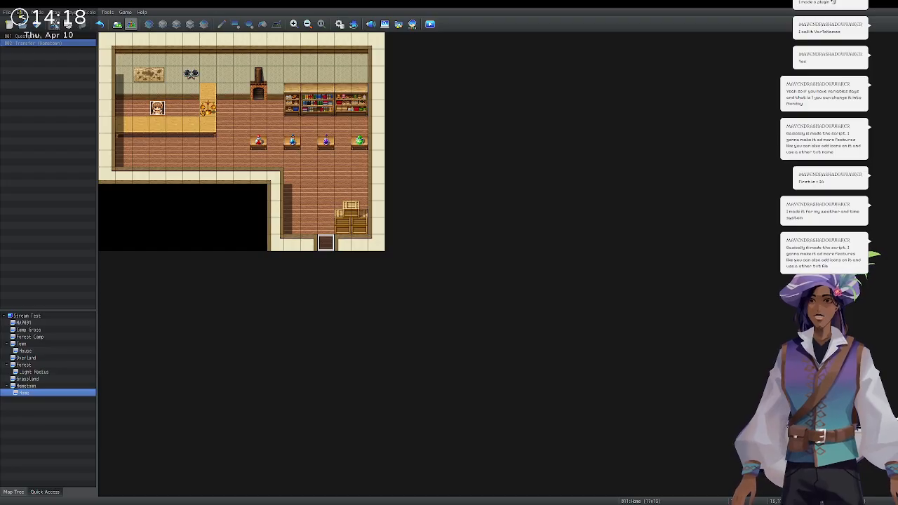
{"action": "left_click", "coordinate": [64, 387]}
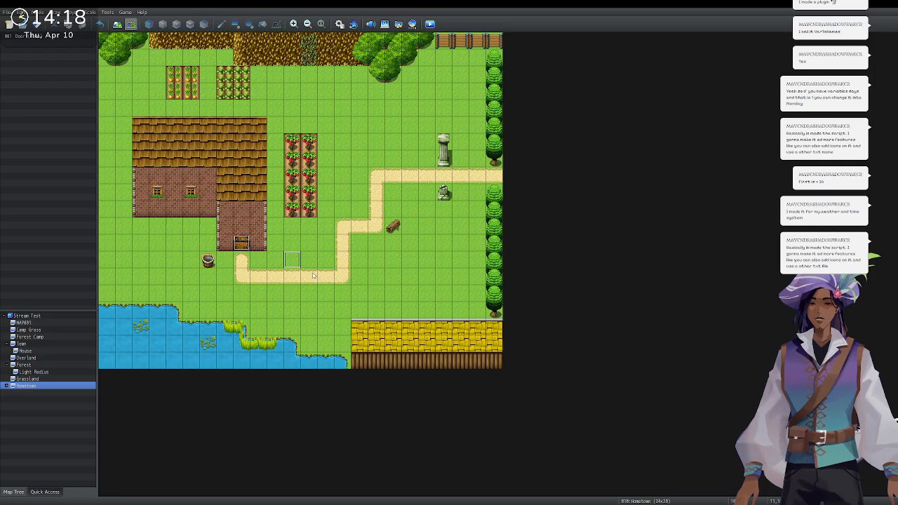
Set the player's start on the path beside the Hometown house and run a playtest.
{"action": "left_click", "coordinate": [388, 362]}
{"action": "left_click", "coordinate": [36, 25]}
{"action": "left_click", "coordinate": [430, 25]}
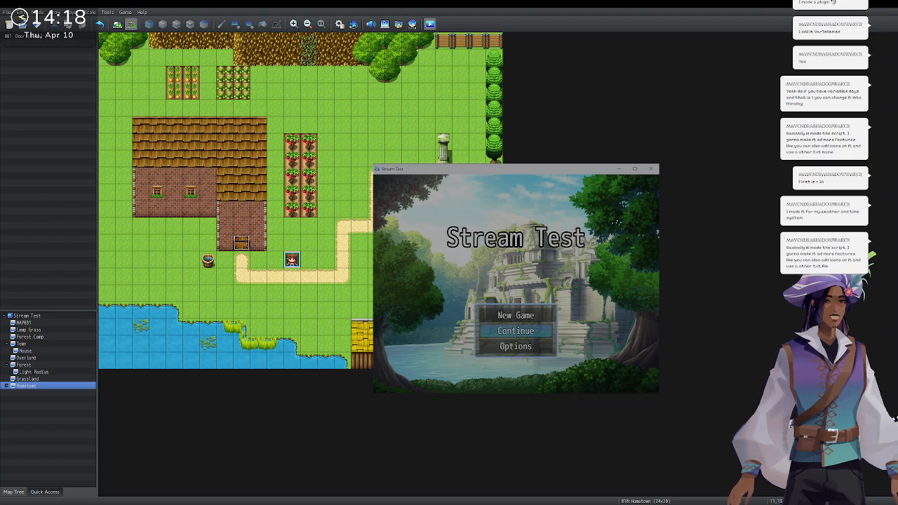
Start a New Game and walk the hero into the shop up to the Alchemist.
{"action": "key", "text": "Up"}
{"action": "key", "text": "Up"}
{"action": "key", "text": "Down"}
{"action": "key", "text": "Return"}
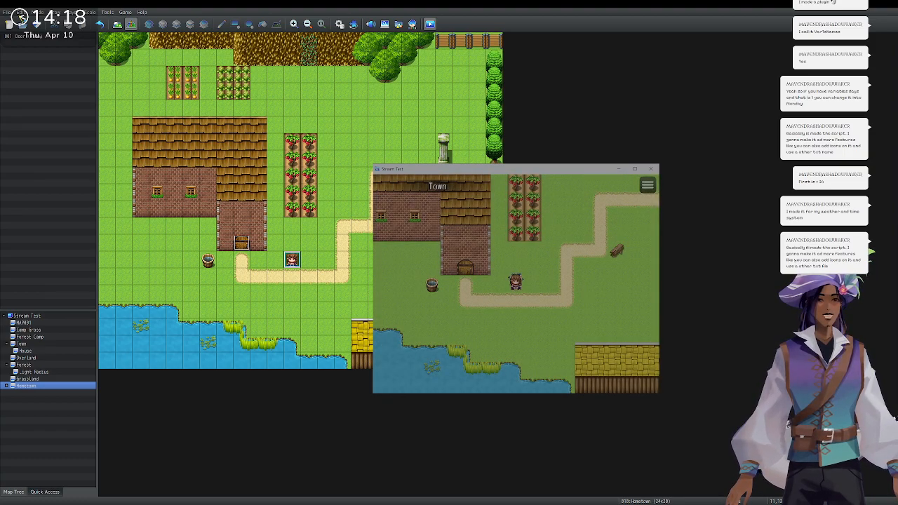
{"action": "key", "text": "Left"}
{"action": "key", "text": "Left"}
{"action": "key", "text": "Up"}
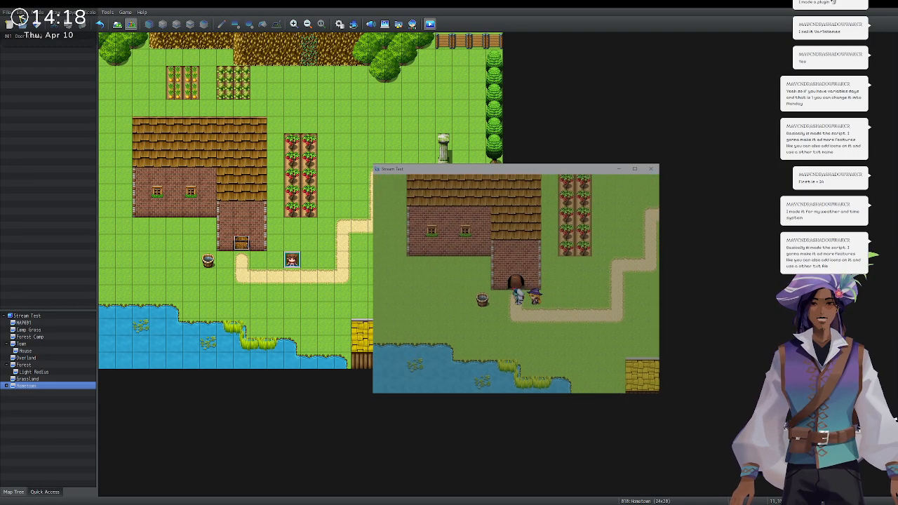
{"action": "key", "text": "Up"}
{"action": "key", "text": "Up"}
{"action": "key", "text": "Up"}
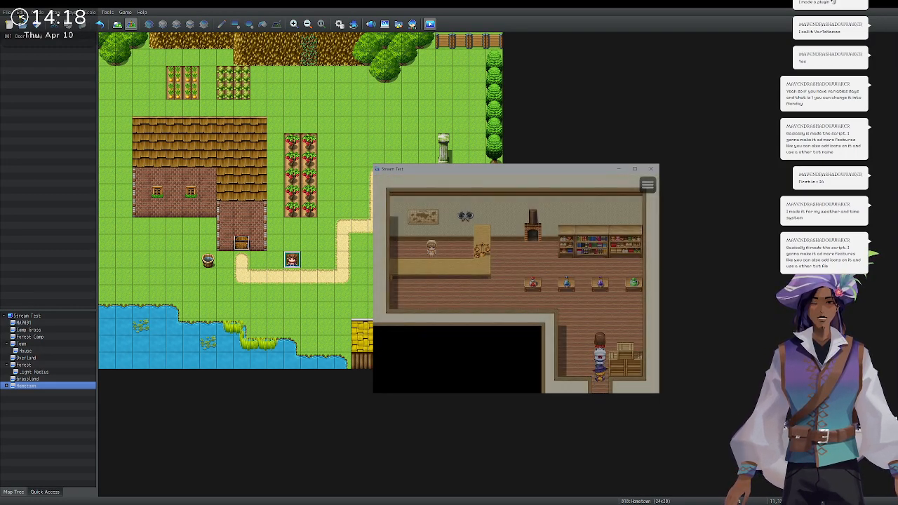
{"action": "key", "text": "Up"}
{"action": "key", "text": "Up"}
{"action": "key", "text": "Left"}
{"action": "key", "text": "Left"}
{"action": "key", "text": "Left"}
{"action": "key", "text": "Left"}
{"action": "key", "text": "Left"}
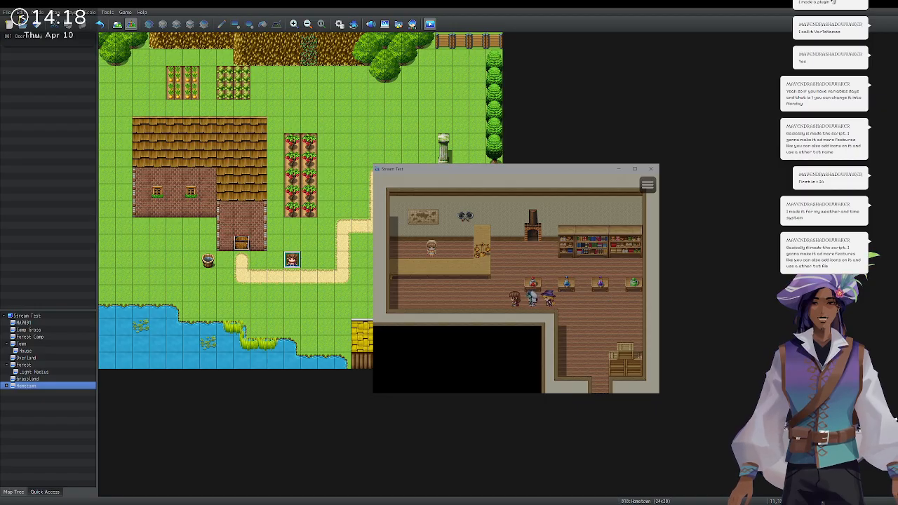
{"action": "key", "text": "Left"}
{"action": "key", "text": "Left"}
{"action": "key", "text": "Left"}
{"action": "key", "text": "Left"}
{"action": "key", "text": "Left"}
Talk to the Alchemist, refuse her berry request twice, then accept the quest.
{"action": "key", "text": "Up"}
{"action": "key", "text": "Return"}
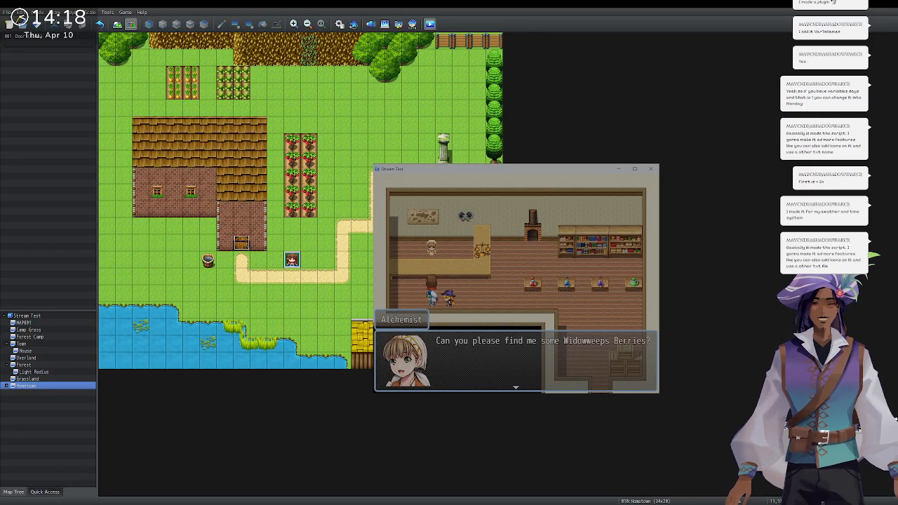
{"action": "key", "text": "Return"}
{"action": "key", "text": "Down"}
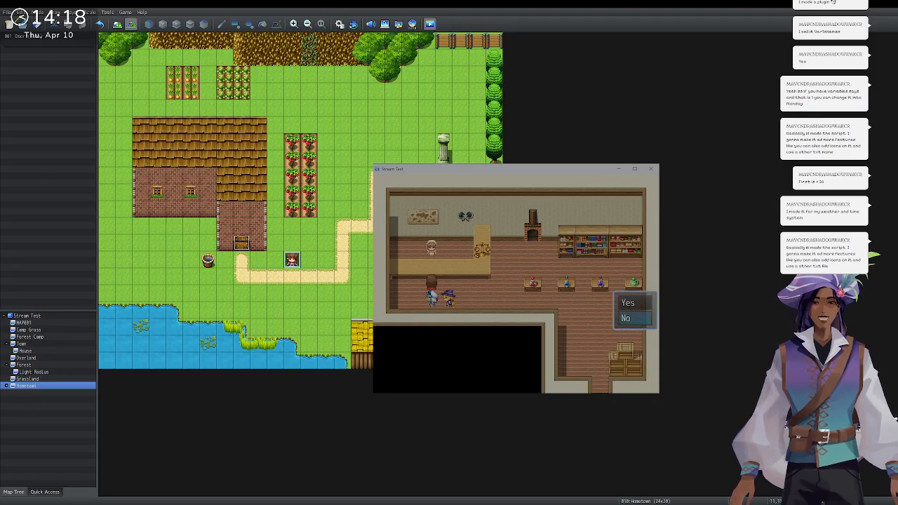
{"action": "key", "text": "Return"}
{"action": "key", "text": "Return"}
{"action": "key", "text": "Down"}
{"action": "key", "text": "Return"}
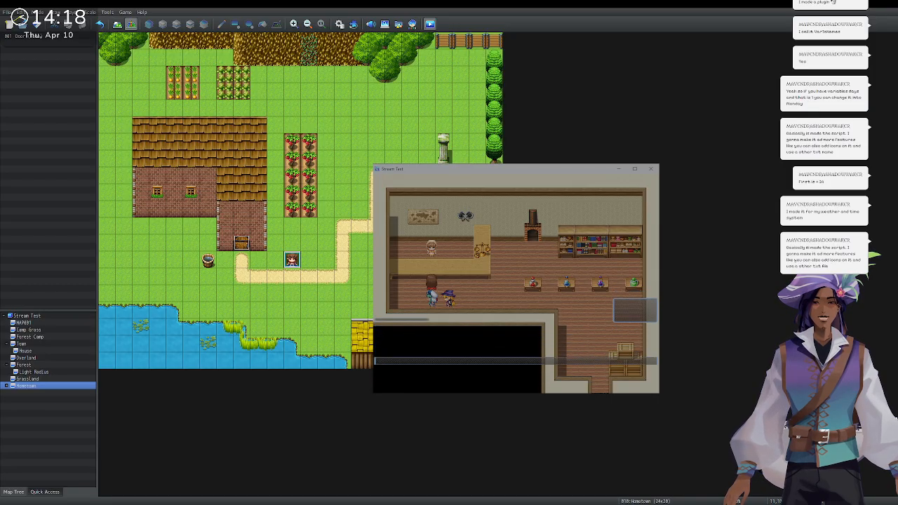
{"action": "key", "text": "Return"}
{"action": "key", "text": "Down"}
{"action": "key", "text": "Return"}
{"action": "key", "text": "Return"}
{"action": "key", "text": "Return"}
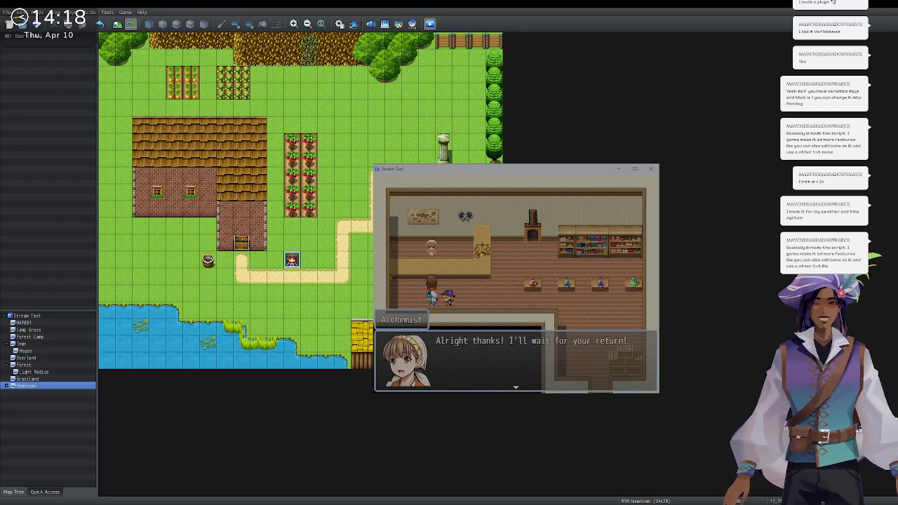
{"action": "key", "text": "Return"}
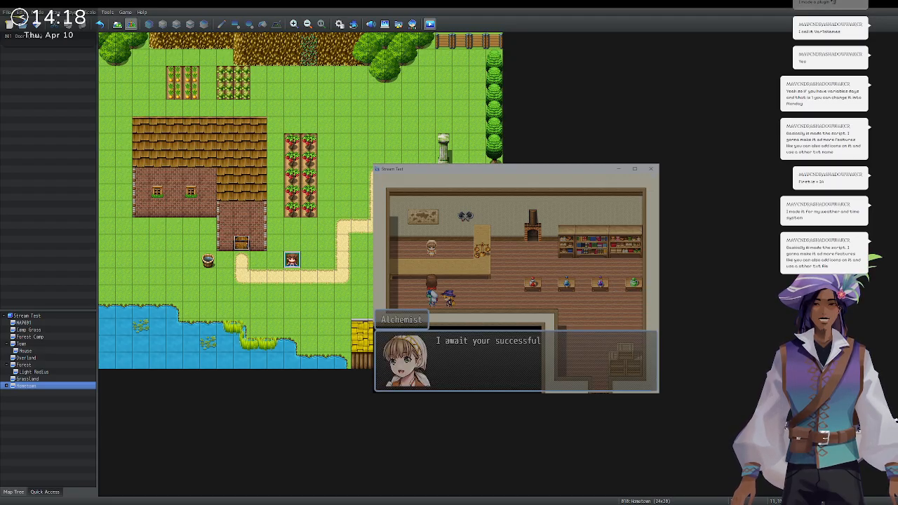
{"action": "key", "text": "Return"}
{"action": "key", "text": "Up"}
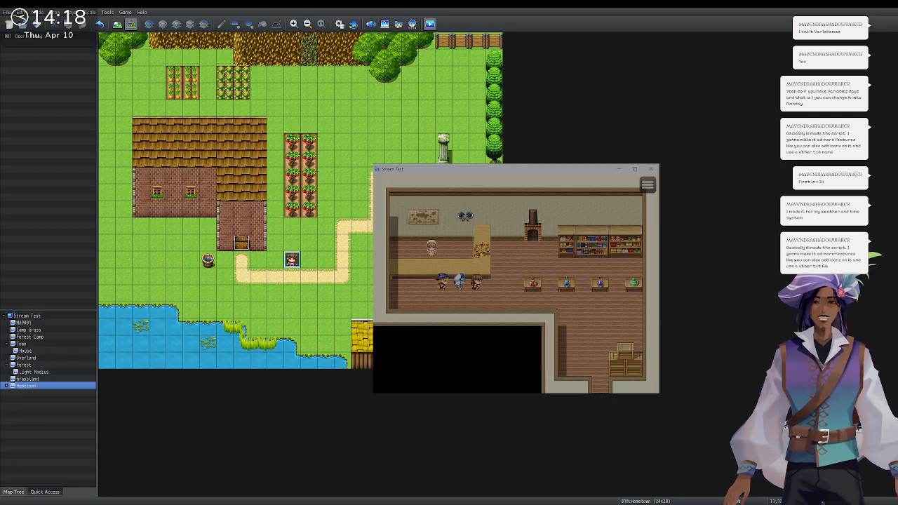
{"action": "key", "text": "Right"}
{"action": "key", "text": "Right"}
{"action": "left_click", "coordinate": [651, 168]}
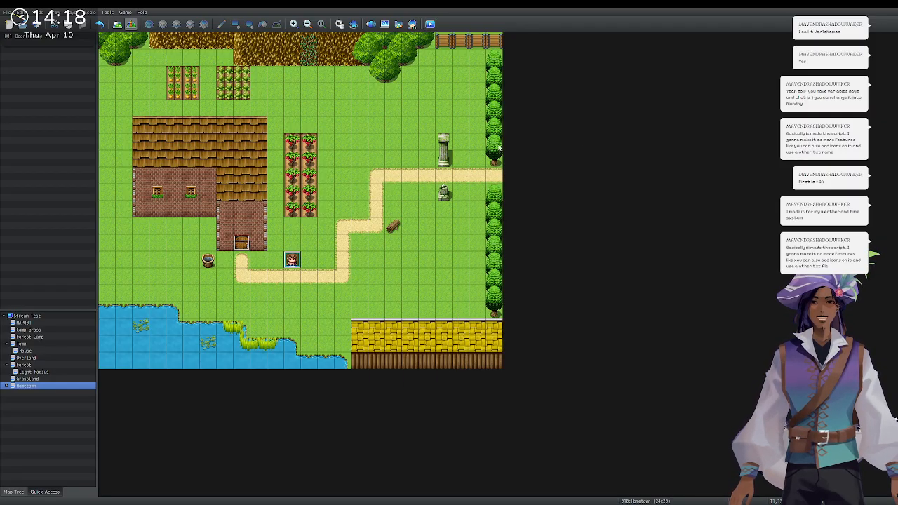
{"action": "left_click", "coordinate": [69, 377]}
{"action": "left_click", "coordinate": [42, 386]}
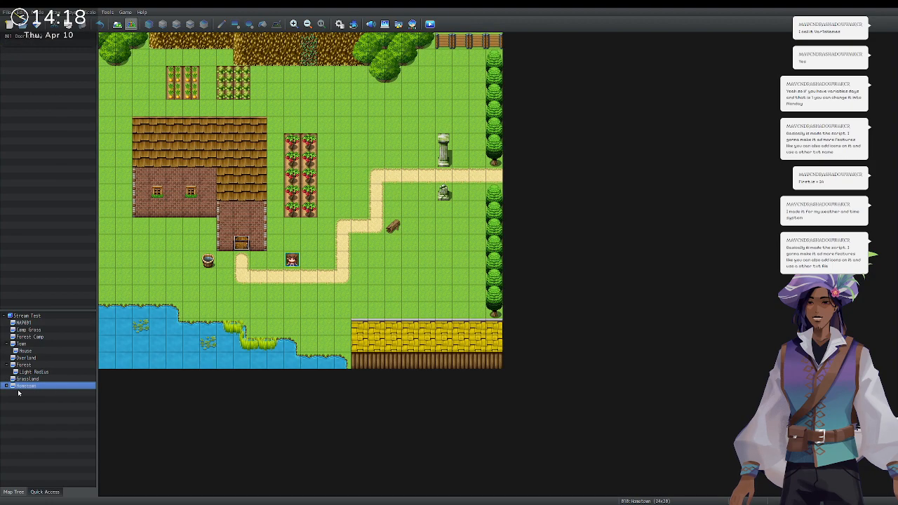
{"action": "left_click", "coordinate": [7, 387]}
{"action": "left_click", "coordinate": [23, 393]}
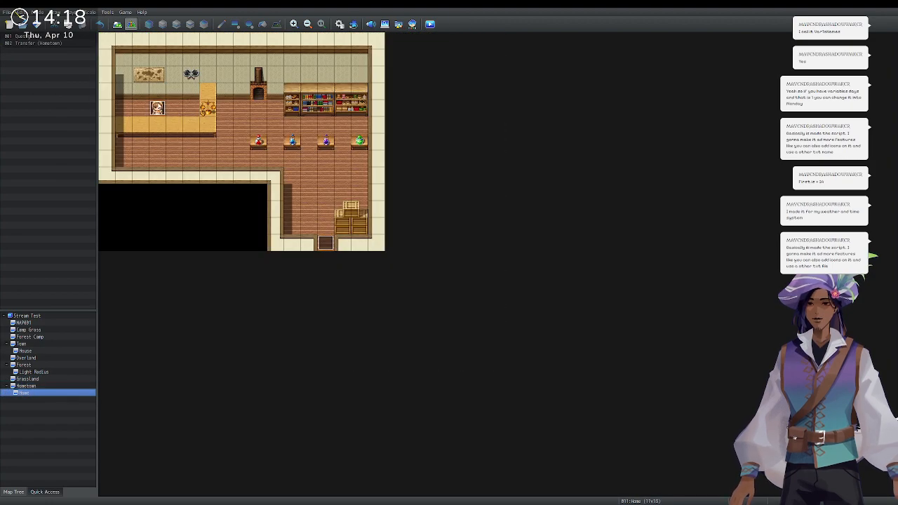
{"action": "left_click", "coordinate": [21, 36]}
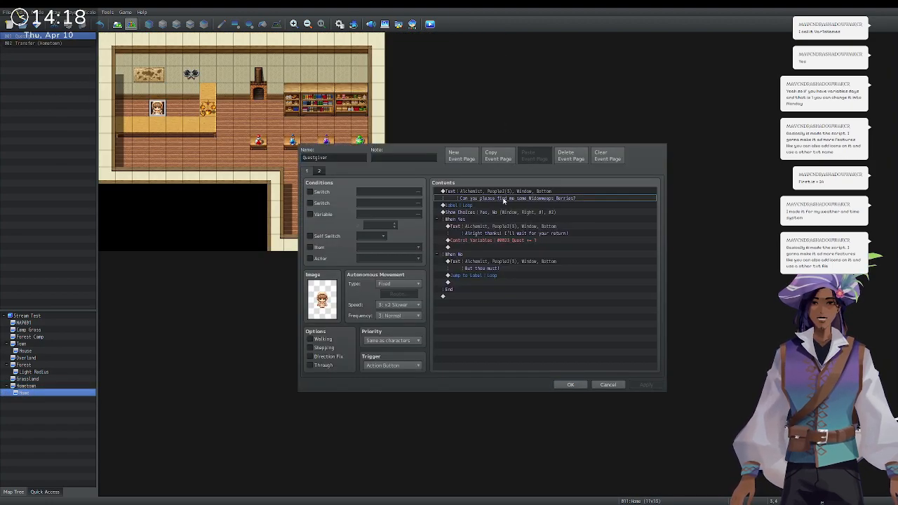
{"action": "left_click", "coordinate": [483, 197]}
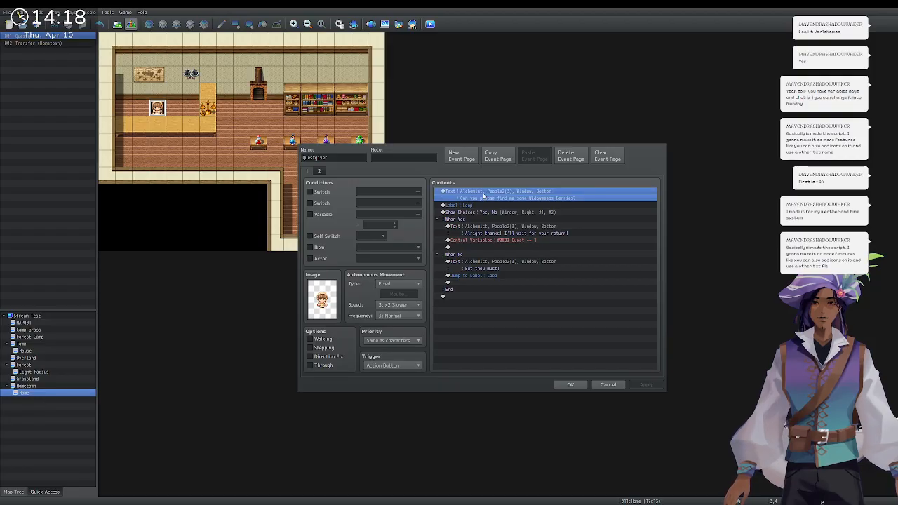
{"action": "left_click", "coordinate": [502, 215]}
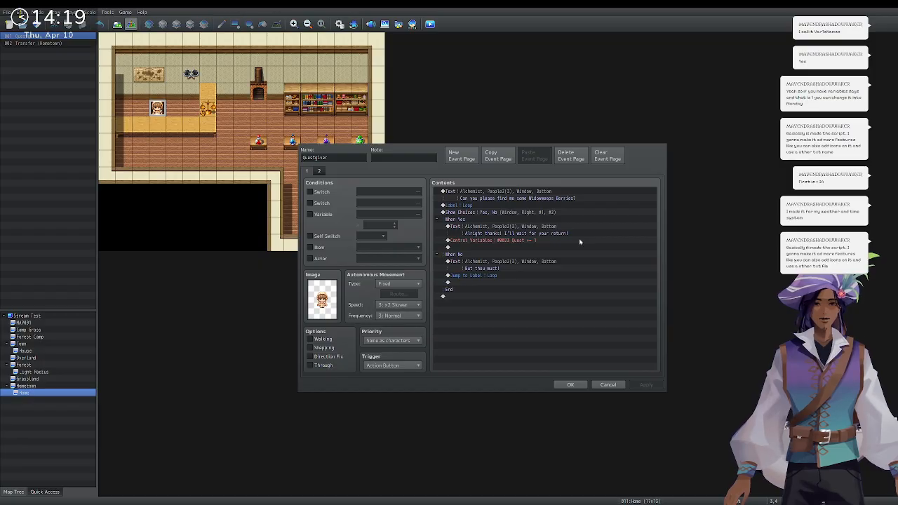
{"action": "left_click", "coordinate": [571, 385]}
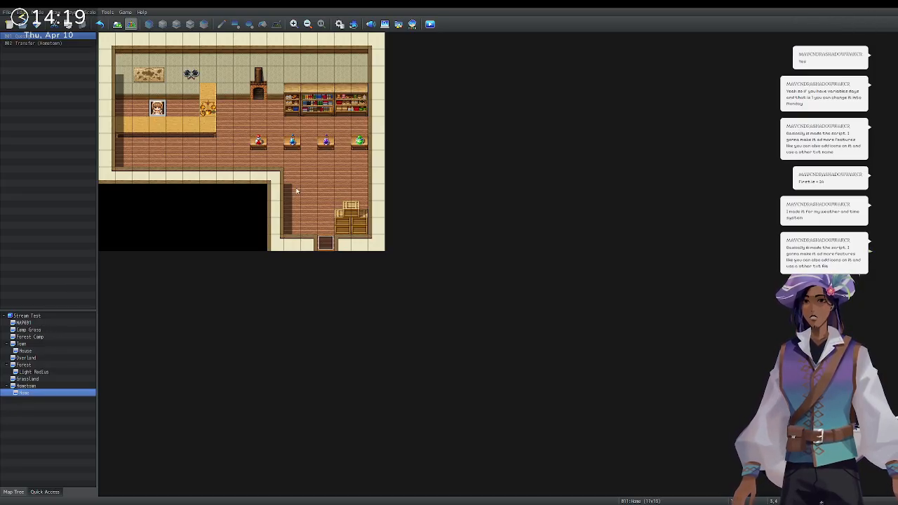
{"action": "left_click", "coordinate": [28, 386]}
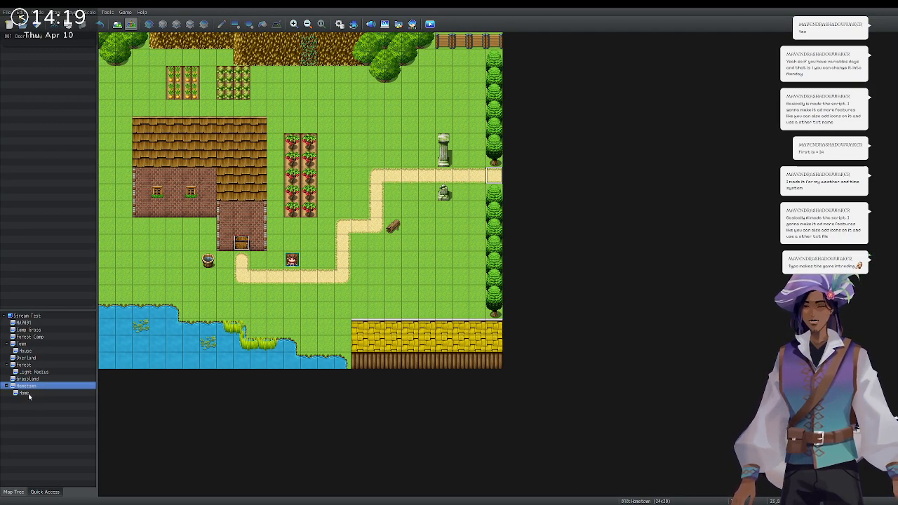
Create a new map named 'Forest Path' under the project root.
{"action": "left_click", "coordinate": [39, 317]}
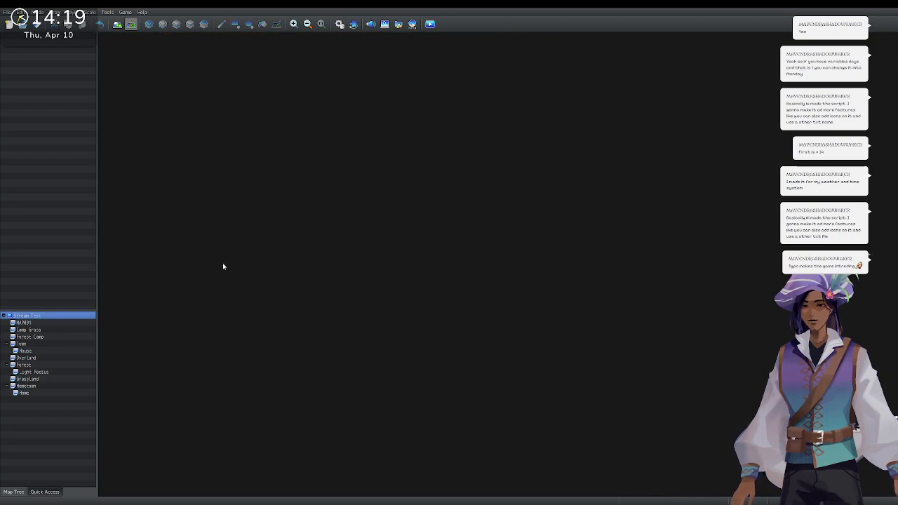
{"action": "key", "text": "Return"}
{"action": "type", "text": "Fo"}
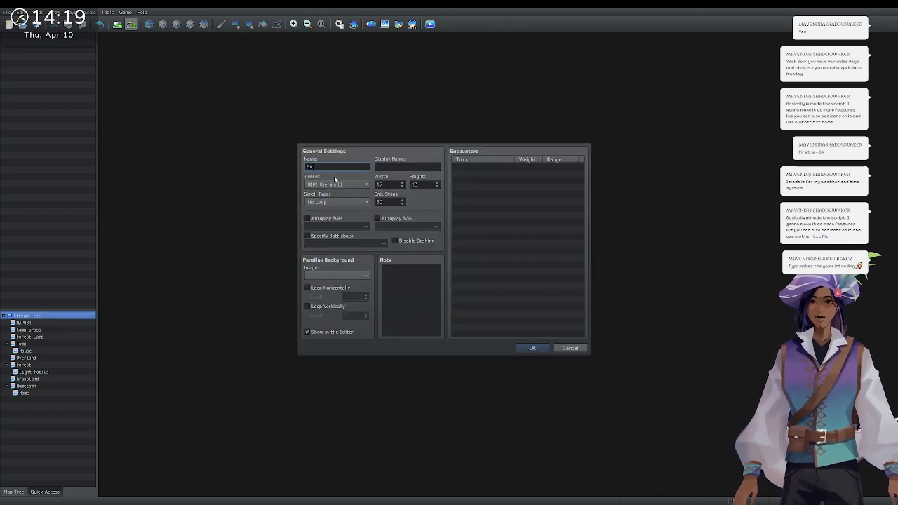
{"action": "type", "text": "rest Path"}
{"action": "key", "text": "Return"}
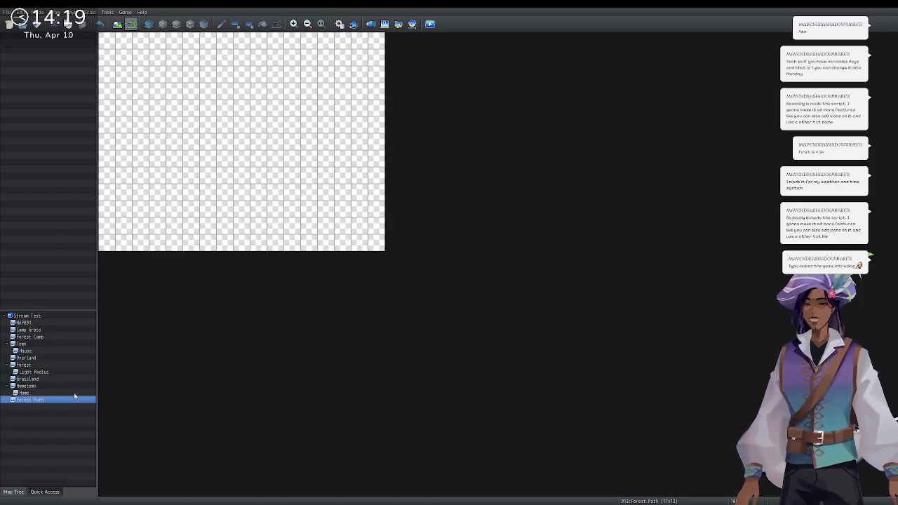
Change the Forest Path map's tileset to 0002 Outside.
{"action": "key", "text": "space"}
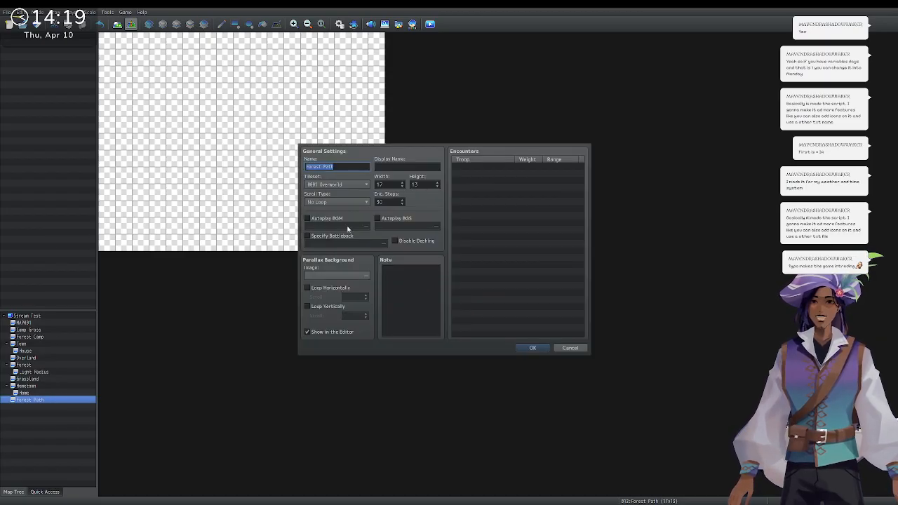
{"action": "left_click", "coordinate": [361, 186]}
{"action": "left_click", "coordinate": [360, 200]}
{"action": "left_click", "coordinate": [519, 349]}
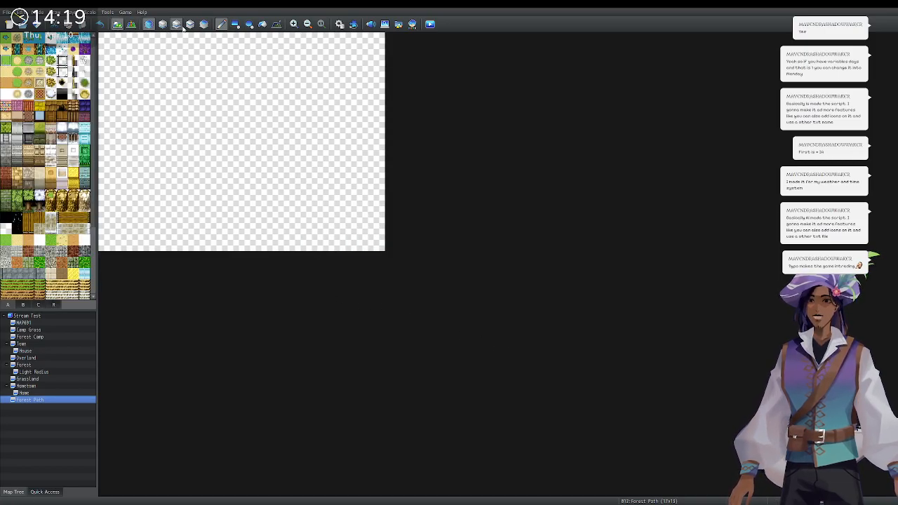
Flood-fill the map with grass; a trial forest-tree fill is undone.
{"action": "left_click", "coordinate": [262, 24]}
{"action": "left_click", "coordinate": [241, 57]}
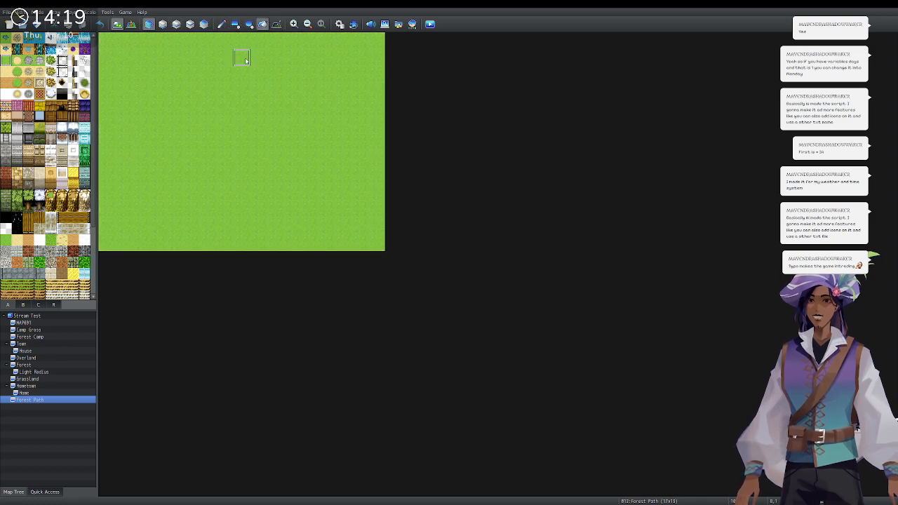
{"action": "left_click", "coordinate": [174, 26]}
{"action": "left_click", "coordinate": [162, 25]}
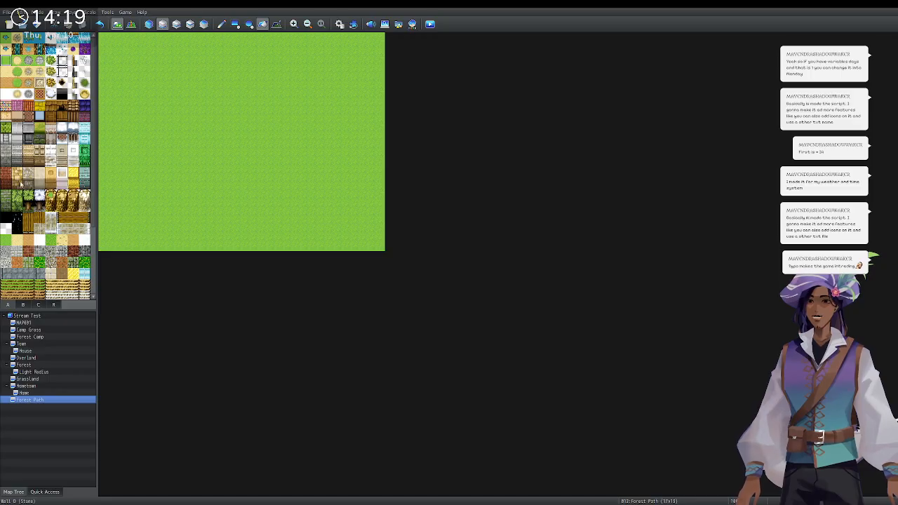
{"action": "left_click", "coordinate": [176, 25]}
{"action": "scroll", "coordinate": [23, 208], "scroll_direction": "down", "scroll_amount": 5}
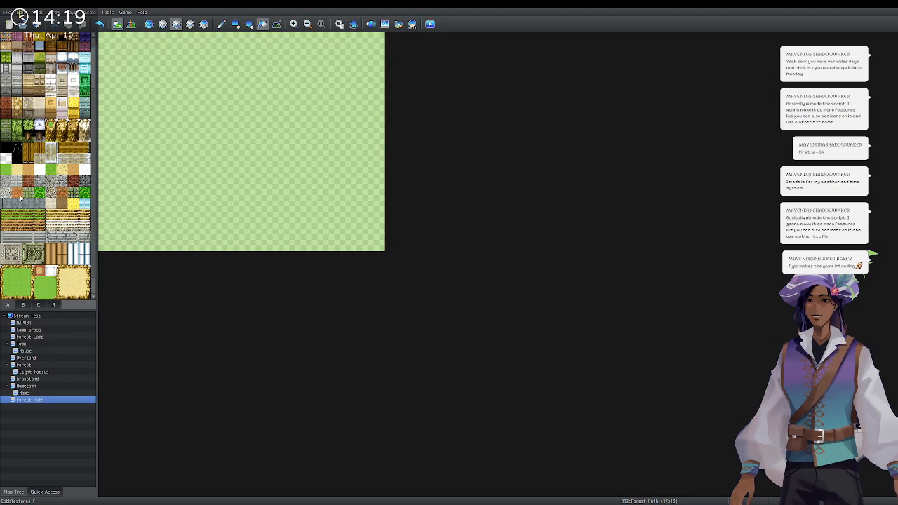
{"action": "scroll", "coordinate": [23, 207], "scroll_direction": "up", "scroll_amount": 3}
{"action": "left_click", "coordinate": [28, 199]}
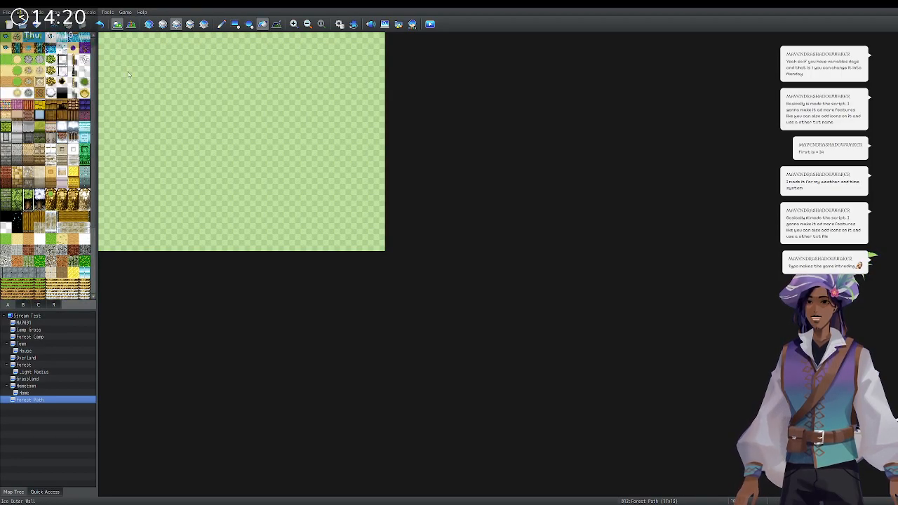
{"action": "left_click", "coordinate": [114, 44]}
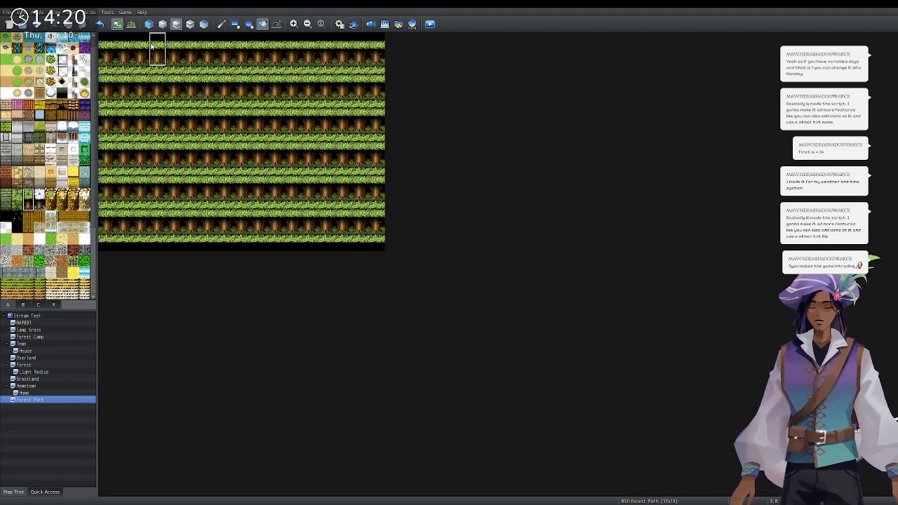
{"action": "key", "text": "ctrl+z"}
Paint forest trees along the top and bottom edges, plus a hedge strip above the bottom.
{"action": "left_click", "coordinate": [222, 24]}
{"action": "left_click_drag", "start_coordinate": [107, 47], "coordinate": [379, 44]}
{"action": "mouse_move", "coordinate": [109, 237]}
{"action": "left_mouse_down"}
{"action": "mouse_move", "coordinate": [351, 234]}
{"action": "mouse_move", "coordinate": [310, 235]}
{"action": "left_mouse_up"}
{"action": "left_click", "coordinate": [30, 195]}
{"action": "left_click_drag", "start_coordinate": [106, 210], "coordinate": [397, 203]}
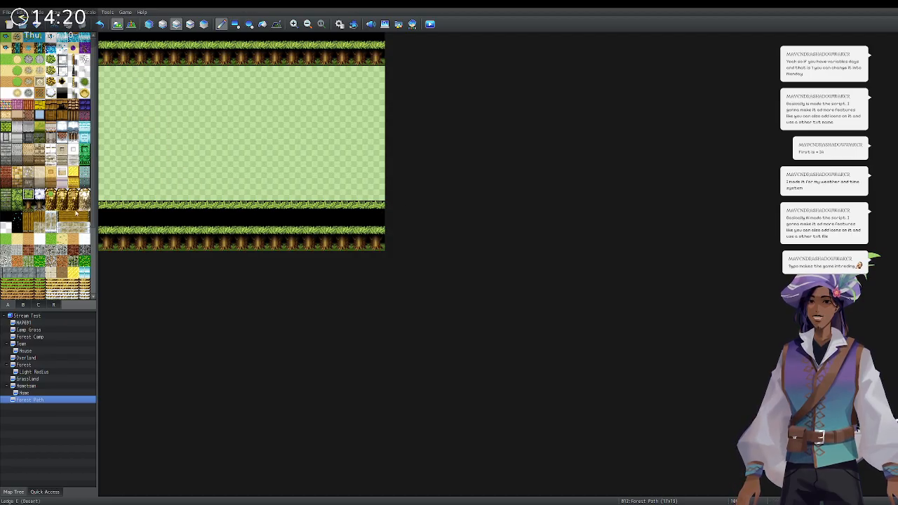
Erase the lower-right wall tiles and rebuild a dark hedge block there.
{"action": "left_click", "coordinate": [8, 230]}
{"action": "mouse_move", "coordinate": [308, 208]}
{"action": "left_mouse_down"}
{"action": "mouse_move", "coordinate": [405, 234]}
{"action": "mouse_move", "coordinate": [363, 208]}
{"action": "mouse_move", "coordinate": [343, 209]}
{"action": "mouse_move", "coordinate": [342, 251]}
{"action": "mouse_move", "coordinate": [313, 243]}
{"action": "mouse_move", "coordinate": [330, 243]}
{"action": "left_mouse_up"}
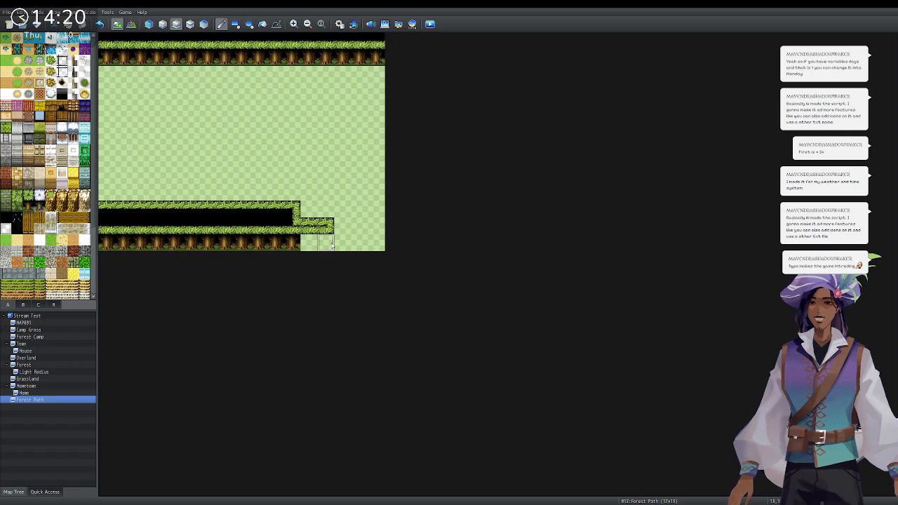
{"action": "left_click", "coordinate": [295, 245]}
{"action": "left_click", "coordinate": [28, 197]}
{"action": "left_click", "coordinate": [308, 243]}
{"action": "left_click_drag", "start_coordinate": [308, 243], "coordinate": [320, 239]}
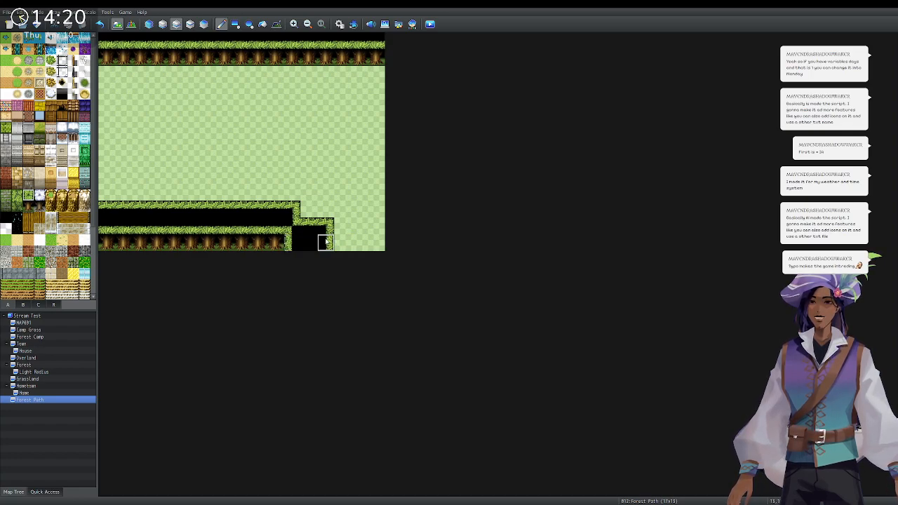
{"action": "left_click", "coordinate": [279, 240]}
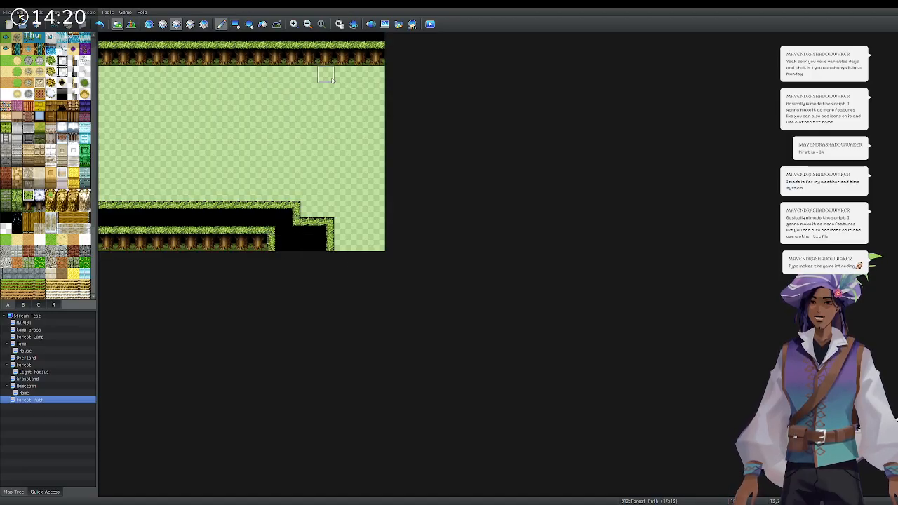
Paint a hedge staircase from the lower border and a diagonal hedge path at top right.
{"action": "mouse_move", "coordinate": [302, 47]}
{"action": "left_mouse_down"}
{"action": "mouse_move", "coordinate": [386, 112]}
{"action": "mouse_move", "coordinate": [321, 36]}
{"action": "mouse_move", "coordinate": [386, 80]}
{"action": "left_mouse_up"}
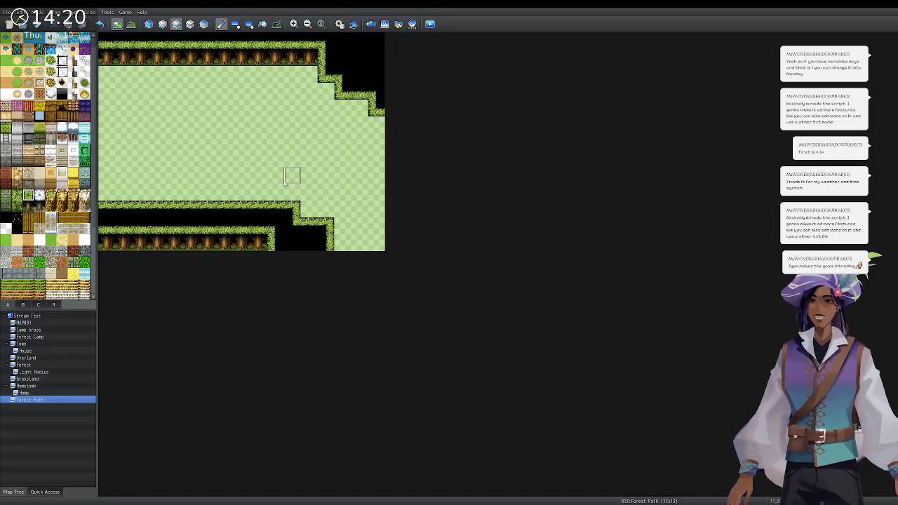
{"action": "key", "text": "ctrl+z"}
{"action": "key", "text": "ctrl+z"}
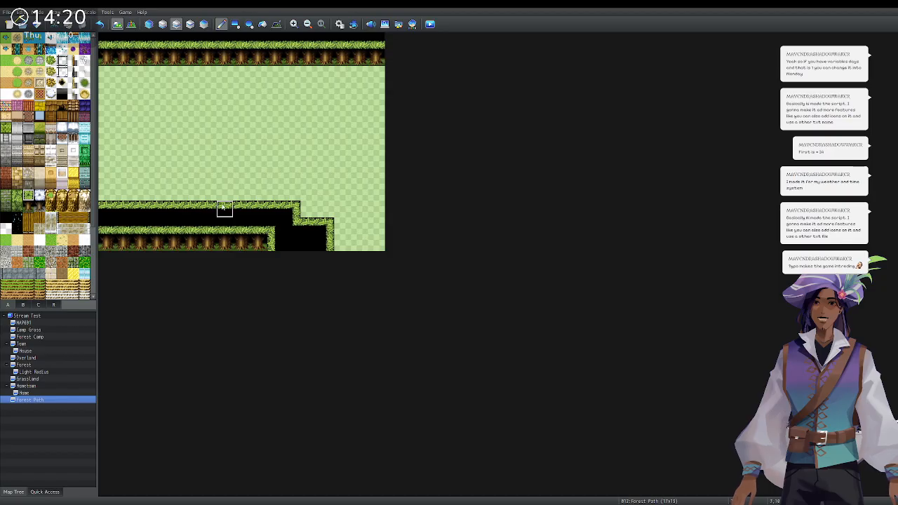
{"action": "mouse_move", "coordinate": [208, 198]}
{"action": "left_mouse_down"}
{"action": "mouse_move", "coordinate": [241, 125]}
{"action": "mouse_move", "coordinate": [207, 184]}
{"action": "mouse_move", "coordinate": [241, 140]}
{"action": "mouse_move", "coordinate": [214, 163]}
{"action": "mouse_move", "coordinate": [228, 148]}
{"action": "mouse_move", "coordinate": [211, 144]}
{"action": "mouse_move", "coordinate": [232, 131]}
{"action": "left_mouse_up"}
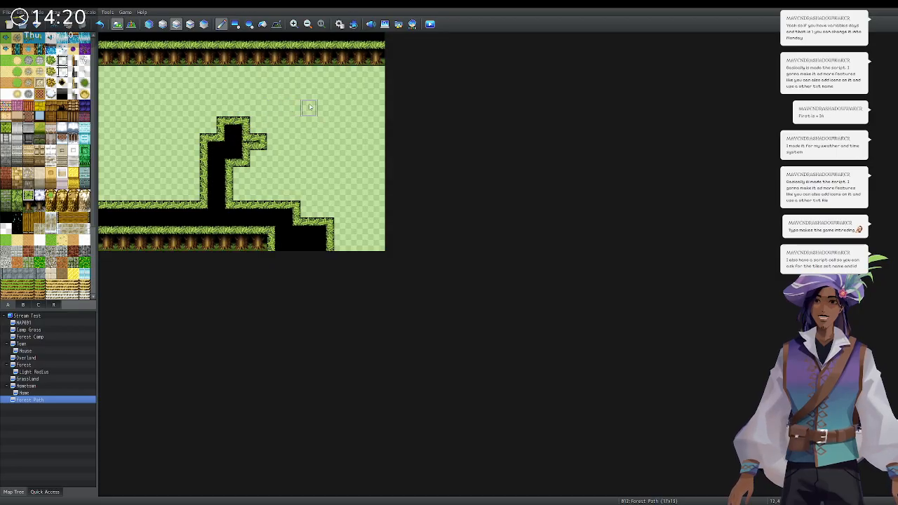
{"action": "mouse_move", "coordinate": [310, 57]}
{"action": "left_mouse_down"}
{"action": "mouse_move", "coordinate": [362, 90]}
{"action": "mouse_move", "coordinate": [326, 58]}
{"action": "mouse_move", "coordinate": [373, 60]}
{"action": "mouse_move", "coordinate": [375, 75]}
{"action": "left_mouse_up"}
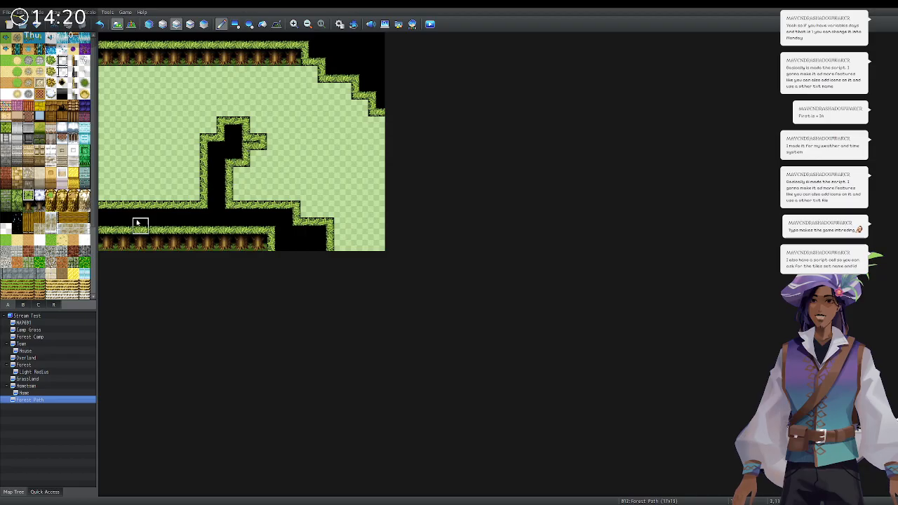
Place tree trunks in the hedge and line the diagonal top-right edge with them.
{"action": "left_click", "coordinate": [29, 207]}
{"action": "left_click", "coordinate": [239, 176]}
{"action": "left_click", "coordinate": [259, 158]}
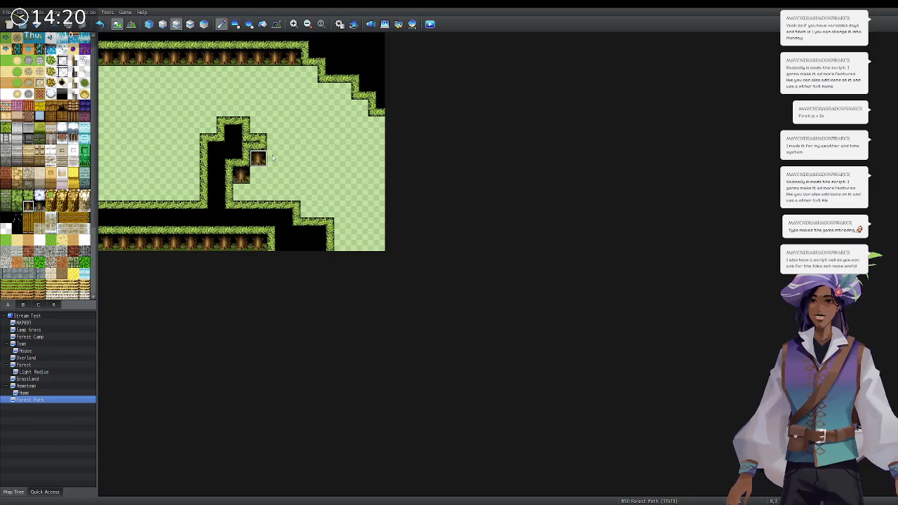
{"action": "left_click", "coordinate": [39, 195]}
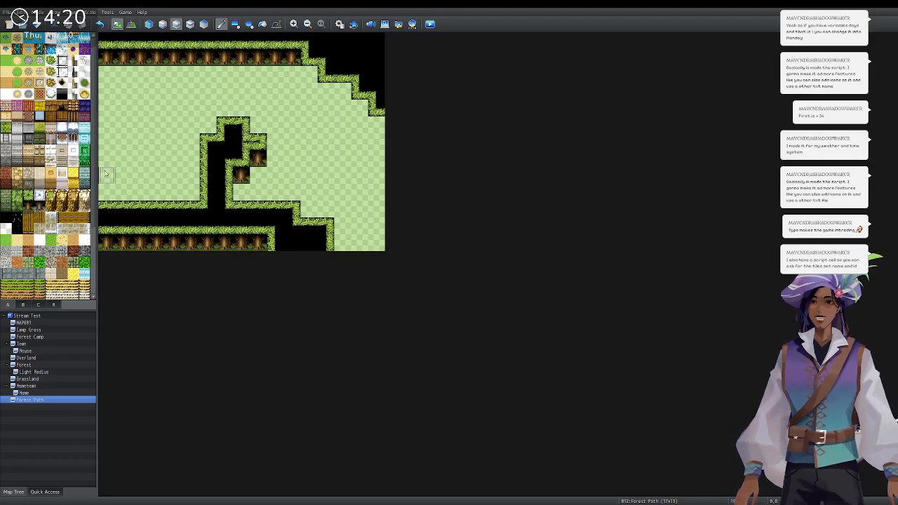
{"action": "left_click", "coordinate": [28, 196]}
{"action": "left_click", "coordinate": [258, 128]}
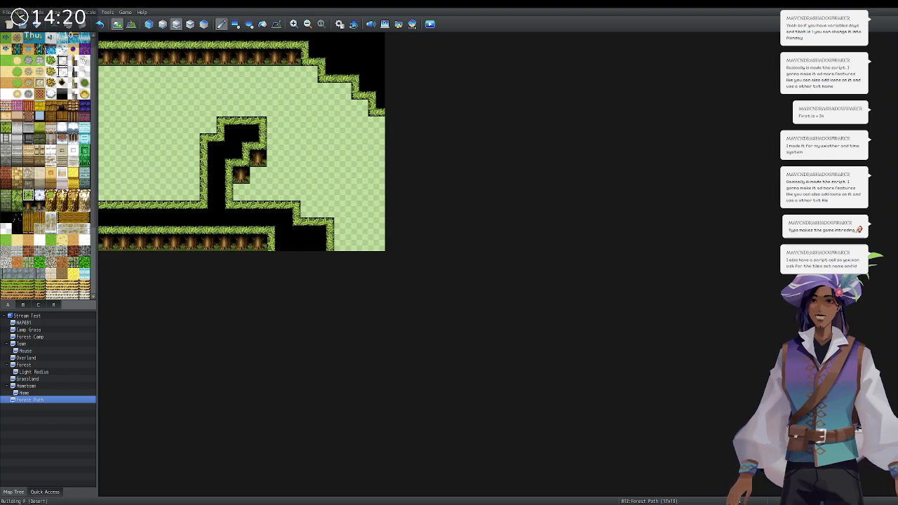
{"action": "left_click", "coordinate": [29, 207]}
{"action": "left_click", "coordinate": [306, 72]}
{"action": "left_click_drag", "start_coordinate": [303, 71], "coordinate": [378, 123]}
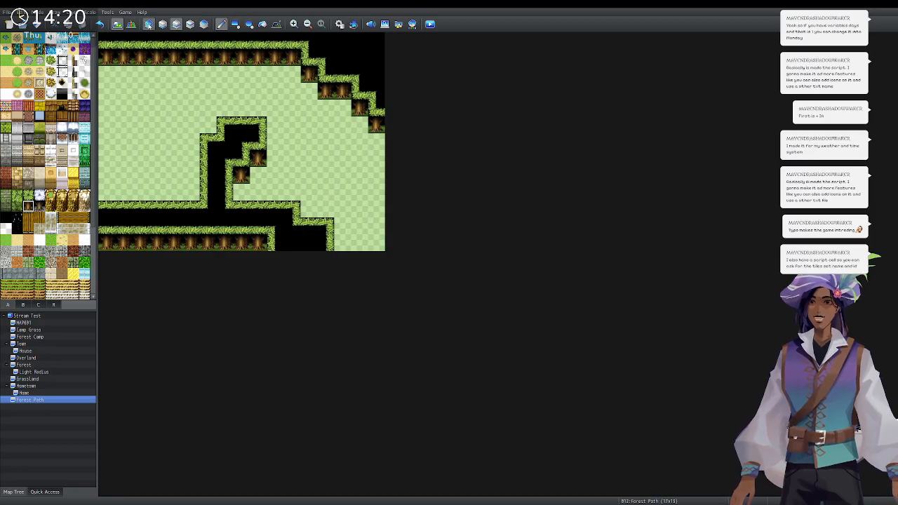
{"action": "left_click", "coordinate": [149, 24]}
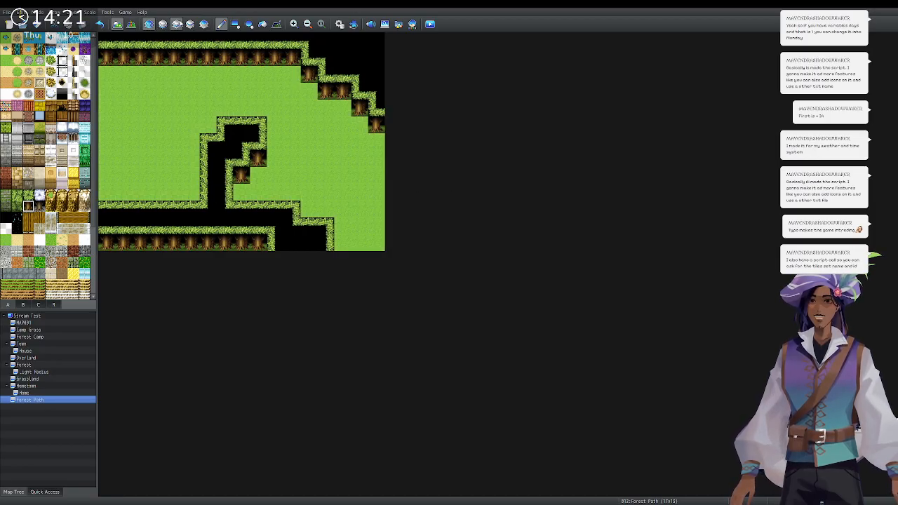
Paint a diagonal hedge ledge at the lower left, then place a water tile at the top edge.
{"action": "left_click", "coordinate": [163, 24]}
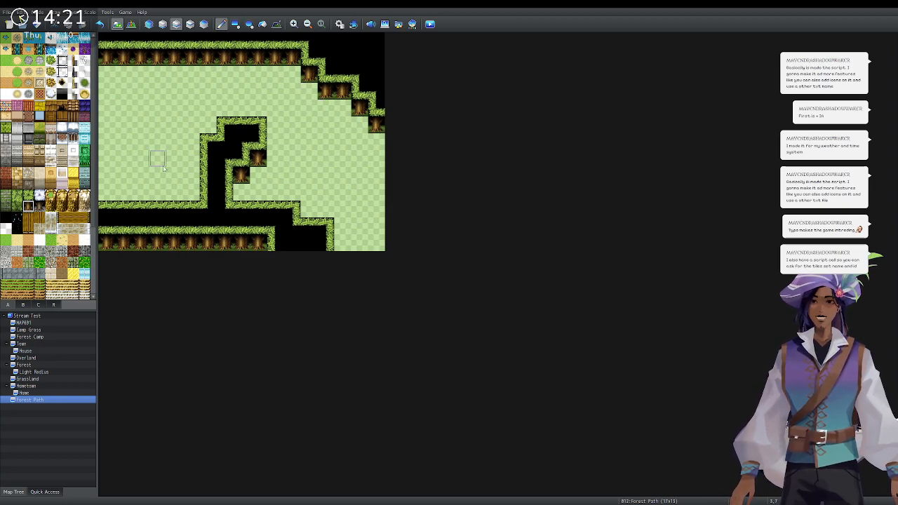
{"action": "left_click", "coordinate": [28, 195]}
{"action": "mouse_move", "coordinate": [194, 188]}
{"action": "left_mouse_down"}
{"action": "mouse_move", "coordinate": [176, 194]}
{"action": "mouse_move", "coordinate": [192, 180]}
{"action": "left_mouse_up"}
{"action": "left_click", "coordinate": [160, 194]}
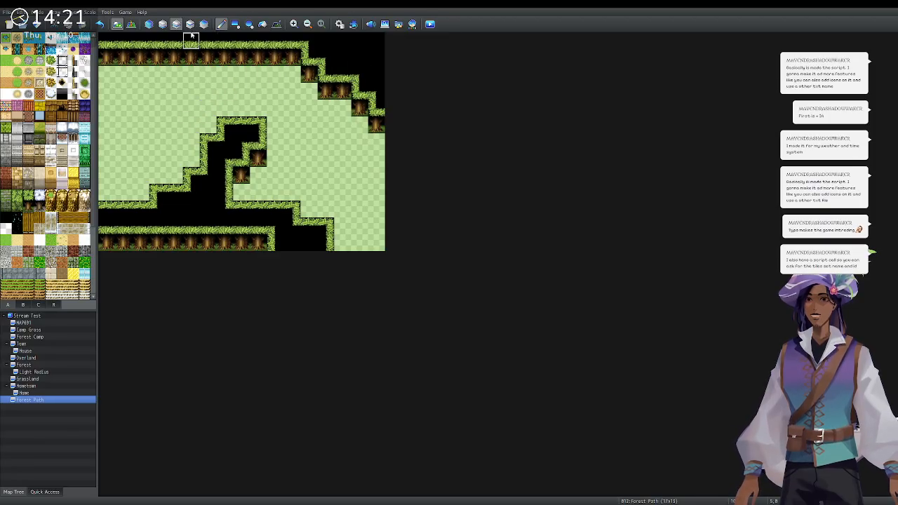
{"action": "left_click", "coordinate": [163, 24]}
{"action": "left_click", "coordinate": [241, 40]}
Paint a winding river from the top edge down to the left, opening a gap in the trees.
{"action": "mouse_move", "coordinate": [226, 63]}
{"action": "left_mouse_down"}
{"action": "mouse_move", "coordinate": [172, 108]}
{"action": "mouse_move", "coordinate": [131, 192]}
{"action": "mouse_move", "coordinate": [107, 202]}
{"action": "left_mouse_up"}
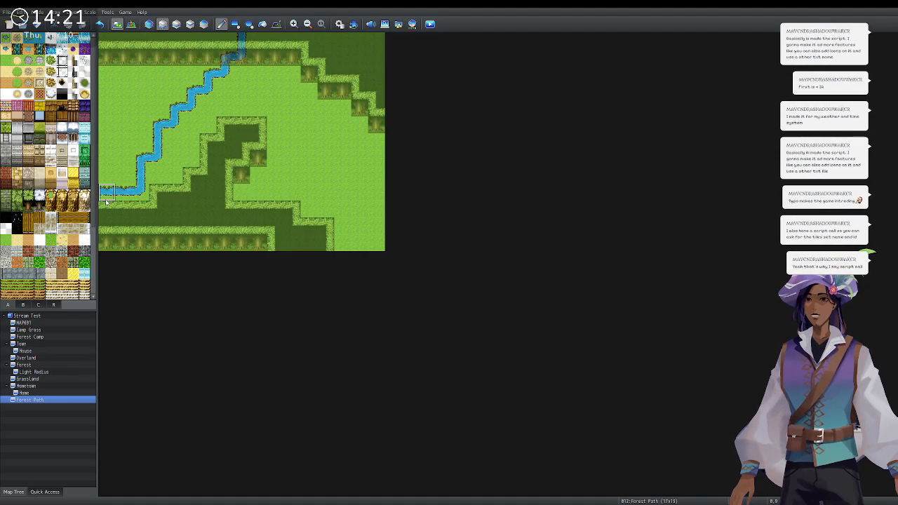
{"action": "key", "text": "ctrl+z"}
{"action": "mouse_move", "coordinate": [225, 54]}
{"action": "left_mouse_down"}
{"action": "mouse_move", "coordinate": [221, 37]}
{"action": "mouse_move", "coordinate": [156, 139]}
{"action": "mouse_move", "coordinate": [135, 214]}
{"action": "left_mouse_up"}
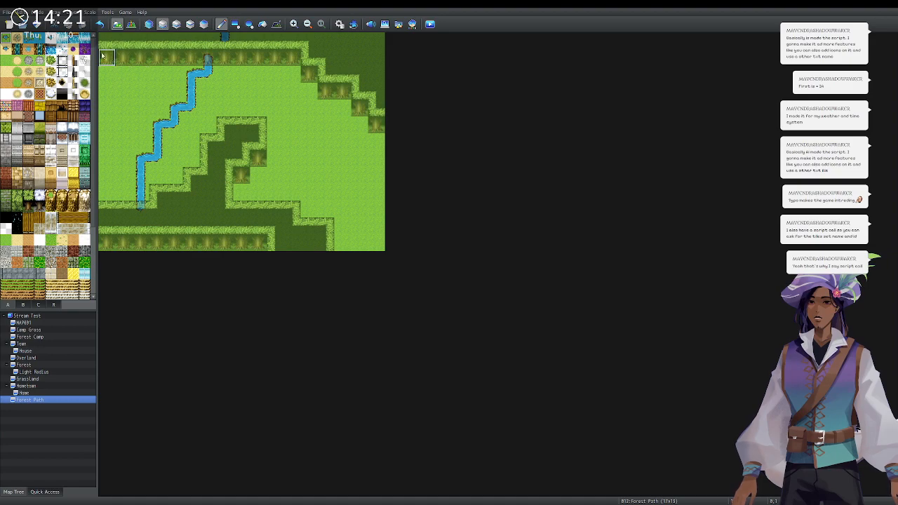
{"action": "left_click", "coordinate": [148, 24]}
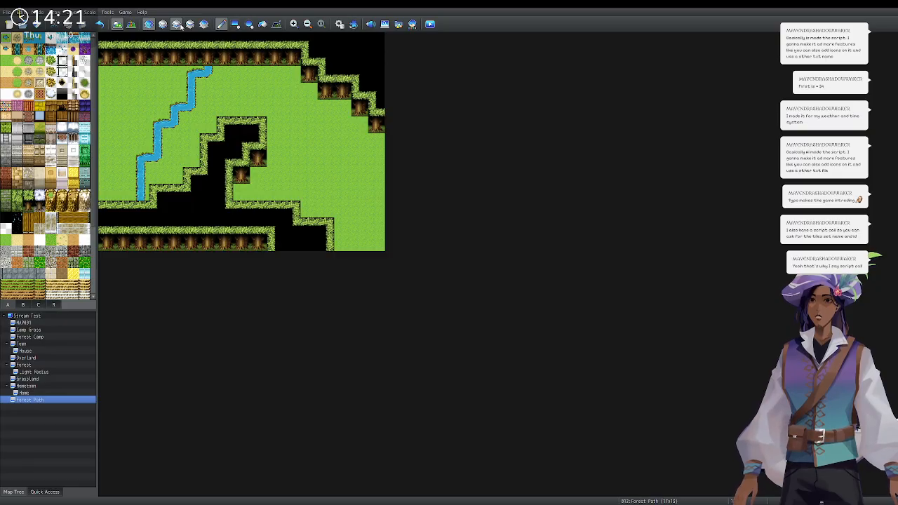
{"action": "left_click", "coordinate": [179, 25]}
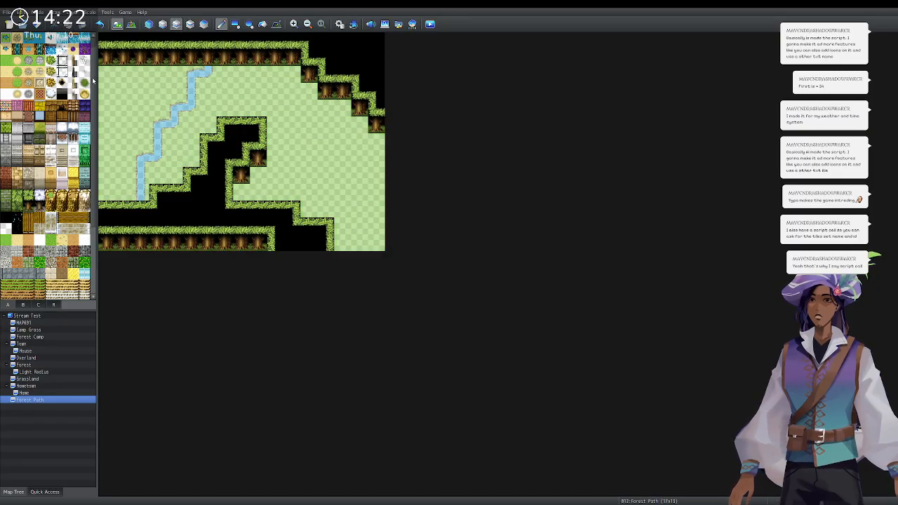
{"action": "left_click", "coordinate": [208, 59]}
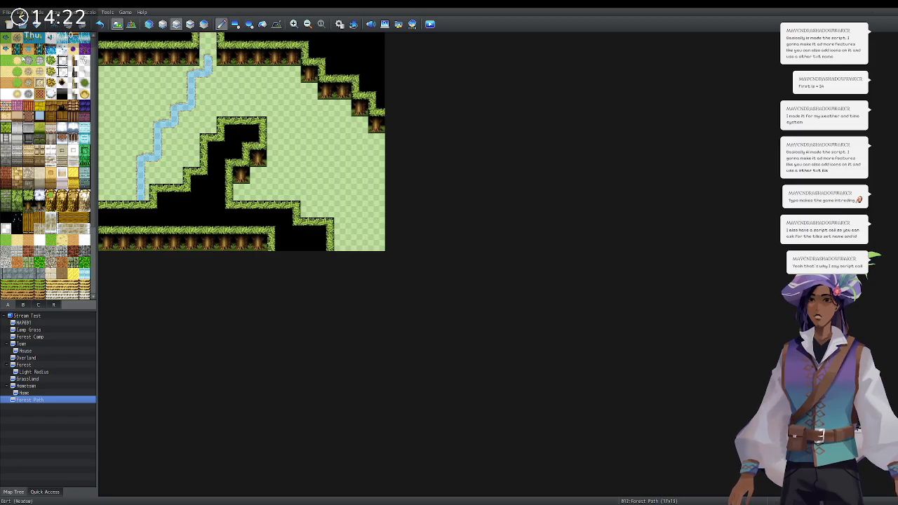
{"action": "left_click", "coordinate": [162, 24]}
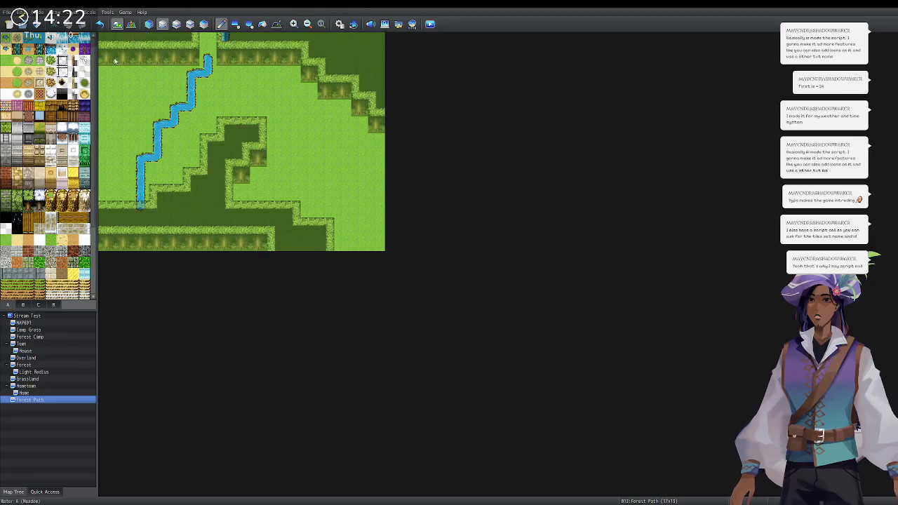
{"action": "left_click", "coordinate": [208, 41]}
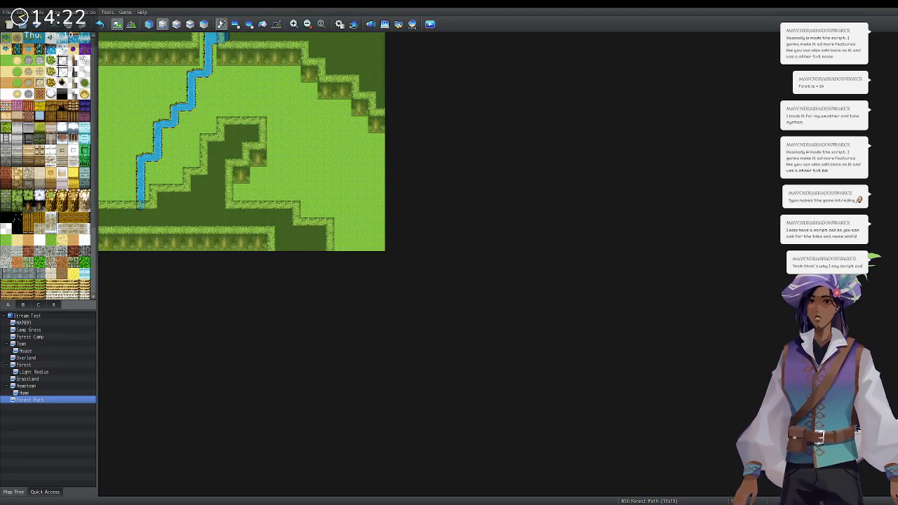
Select a large bridge tile for the stream while editing the upper layer.
{"action": "left_click", "coordinate": [148, 23]}
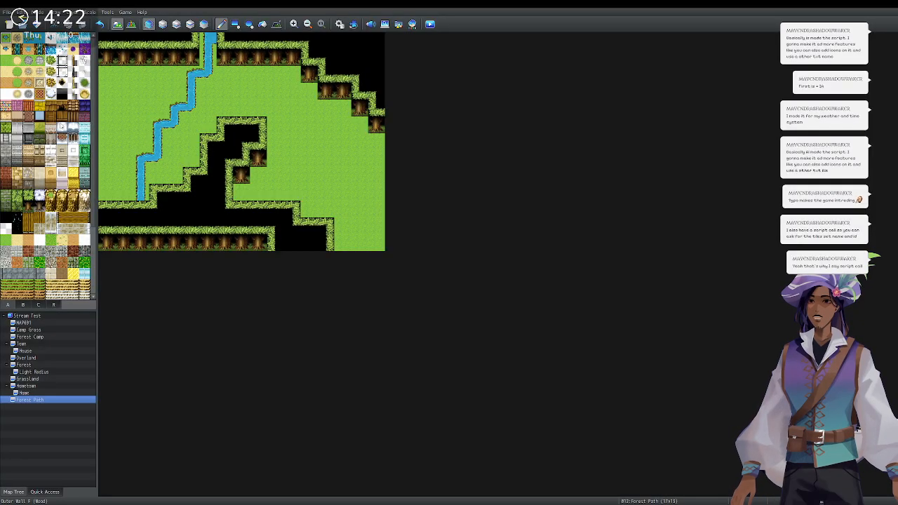
{"action": "left_click", "coordinate": [29, 217]}
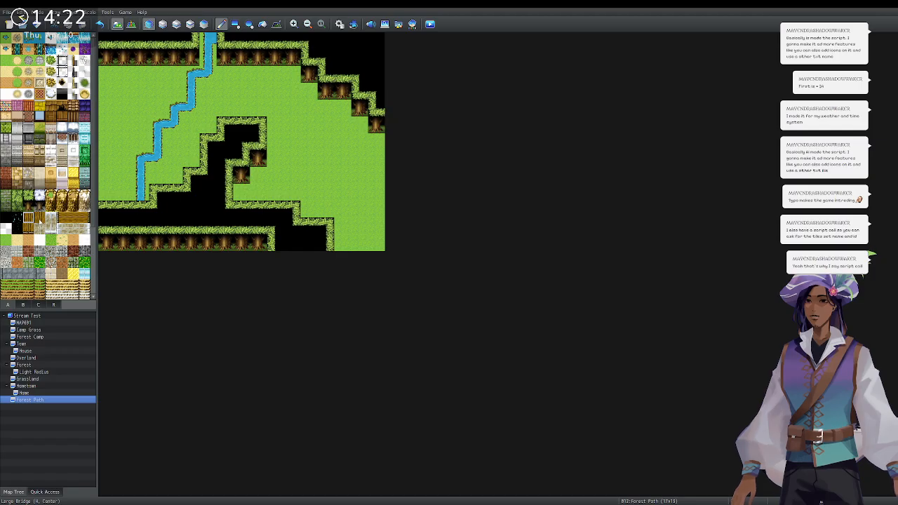
{"action": "scroll", "coordinate": [38, 219], "scroll_direction": "down", "scroll_amount": 2}
{"action": "scroll", "coordinate": [30, 206], "scroll_direction": "up", "scroll_amount": 2}
{"action": "left_click", "coordinate": [162, 24]}
{"action": "left_click", "coordinate": [176, 24]}
{"action": "scroll", "coordinate": [43, 153], "scroll_direction": "down", "scroll_amount": 3}
{"action": "scroll", "coordinate": [43, 153], "scroll_direction": "down", "scroll_amount": 4}
{"action": "left_click", "coordinate": [39, 126]}
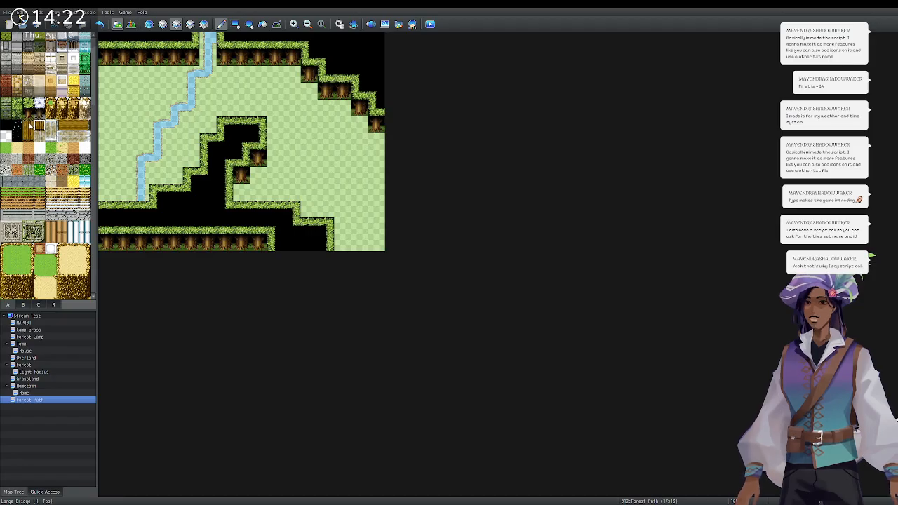
Place a wooden plank bridge across the stream near the top of the map.
{"action": "left_click", "coordinate": [21, 305]}
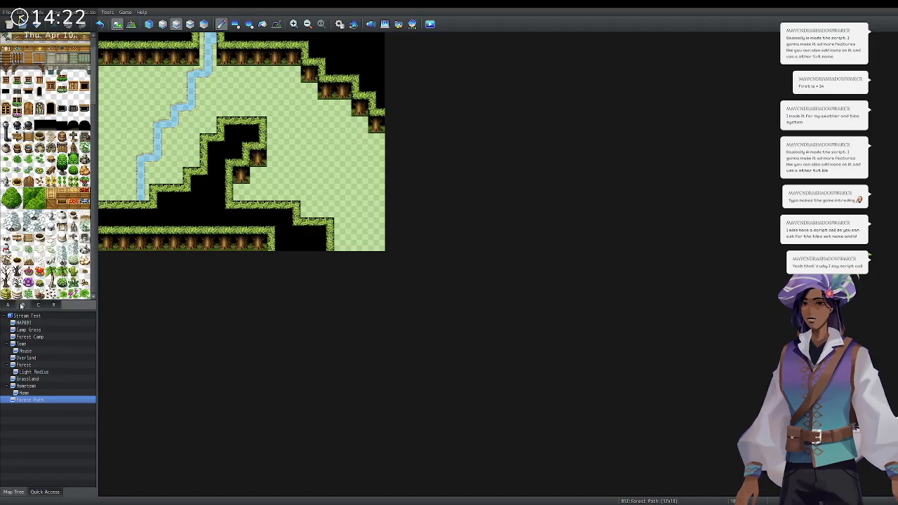
{"action": "scroll", "coordinate": [47, 187], "scroll_direction": "up", "scroll_amount": 2}
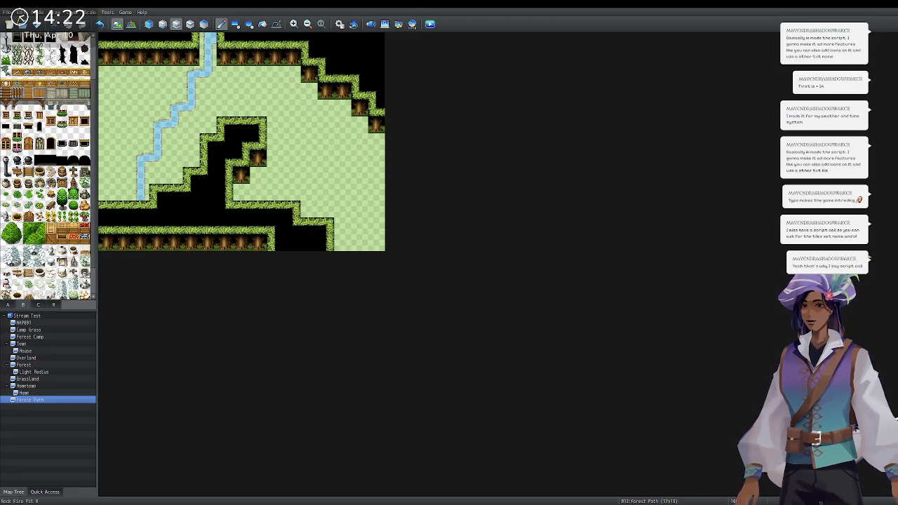
{"action": "left_click", "coordinate": [17, 92]}
{"action": "left_click", "coordinate": [191, 91]}
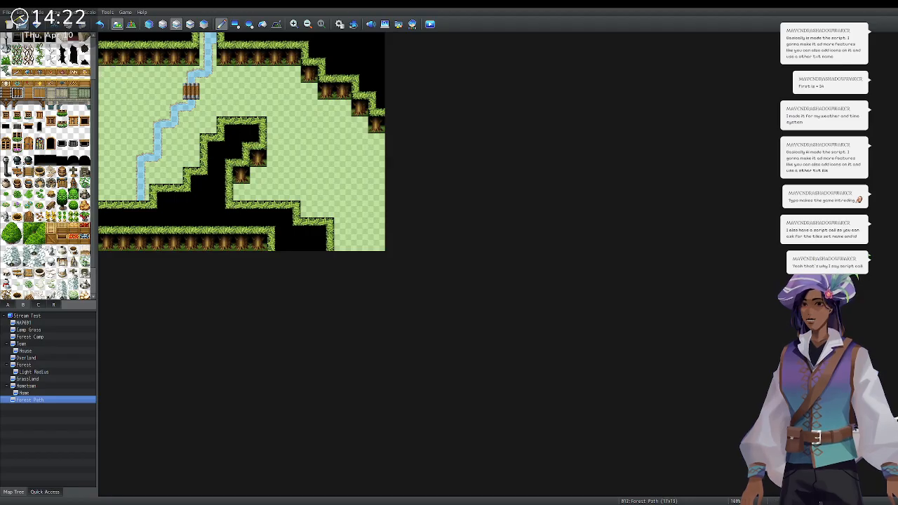
Switch to event mode and select the bridge square.
{"action": "scroll", "coordinate": [35, 42], "scroll_direction": "up", "scroll_amount": 3}
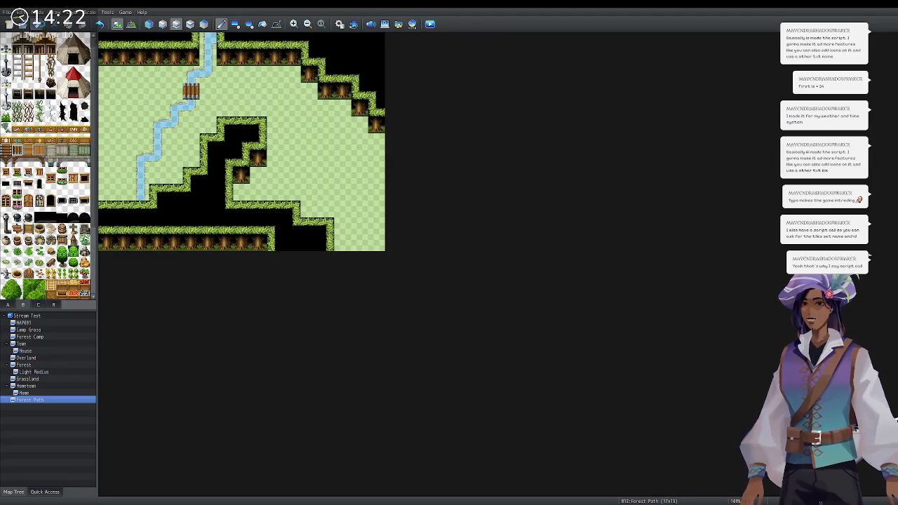
{"action": "left_click", "coordinate": [132, 24]}
{"action": "left_click", "coordinate": [189, 90]}
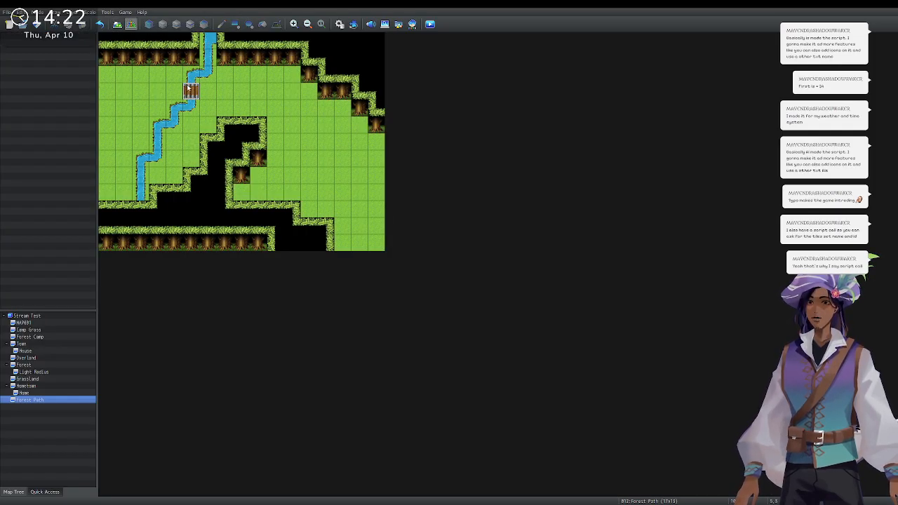
Create a new event on the bridge square and name it Troll.
{"action": "double_click", "coordinate": [189, 90]}
{"action": "type", "text": "B"}
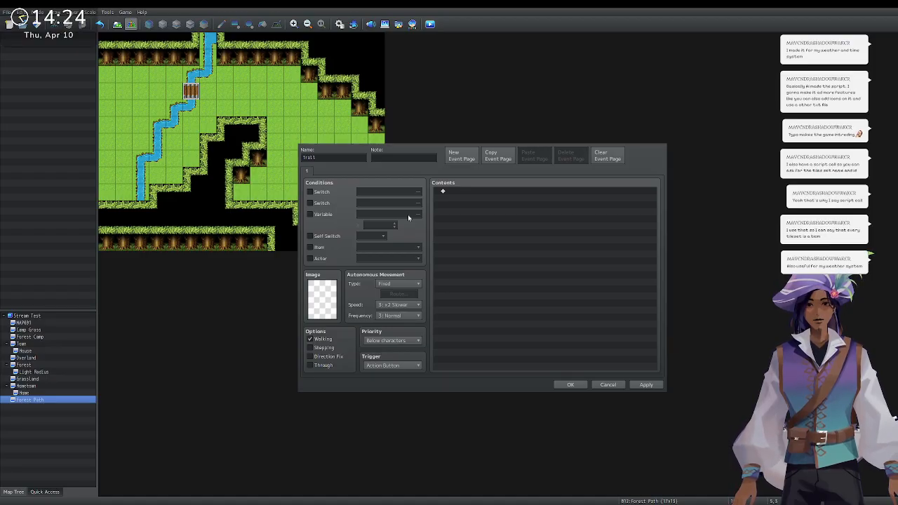
{"action": "left_click", "coordinate": [329, 307]}
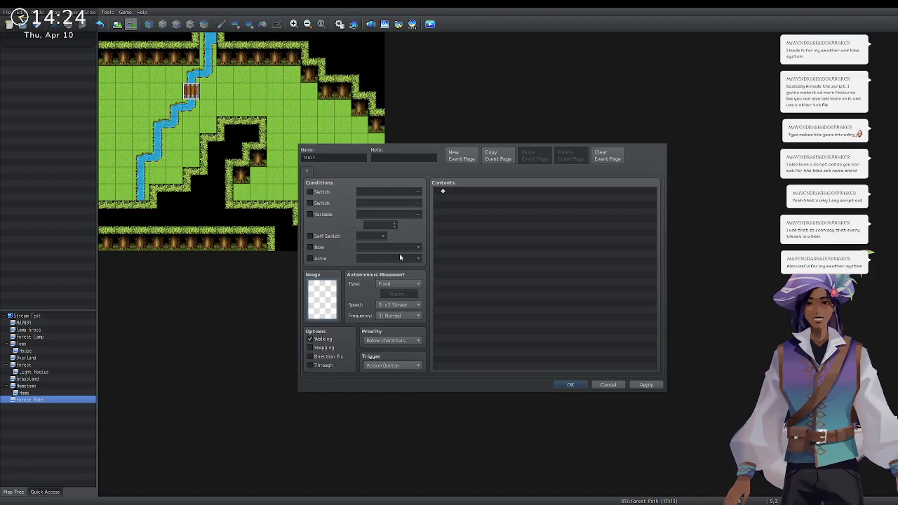
Paste a Bridge Zombie message with Monster face: "Me smash head... brainsss...".
{"action": "double_click", "coordinate": [466, 191]}
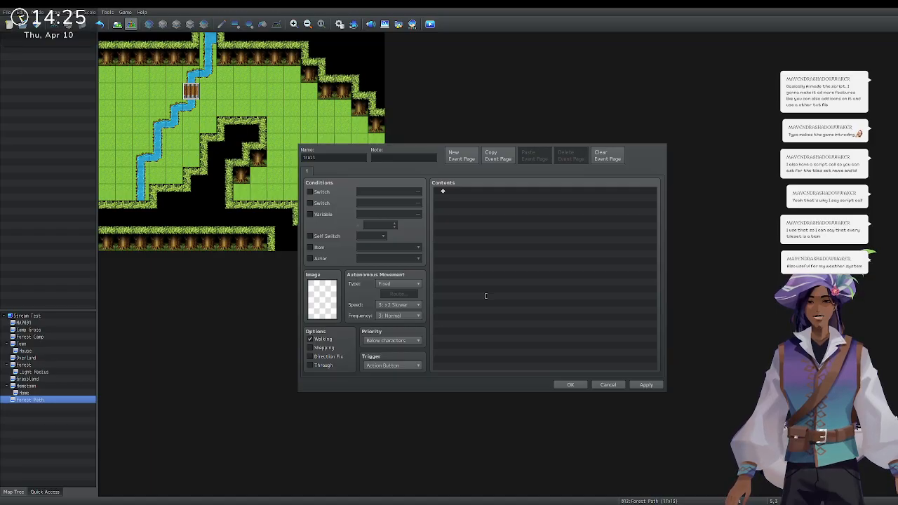
{"action": "key", "text": "ctrl+v"}
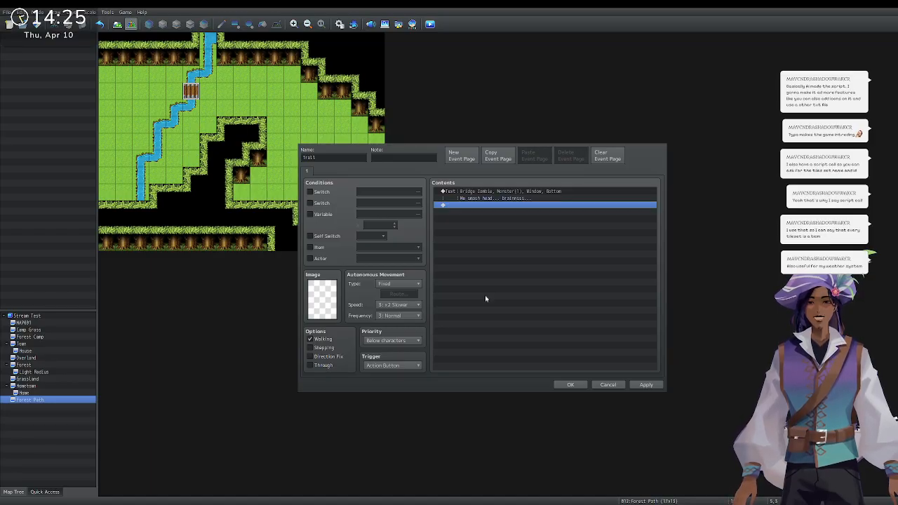
Give the Troll event a troll sprite with Direction Fix and save it.
{"action": "double_click", "coordinate": [322, 293]}
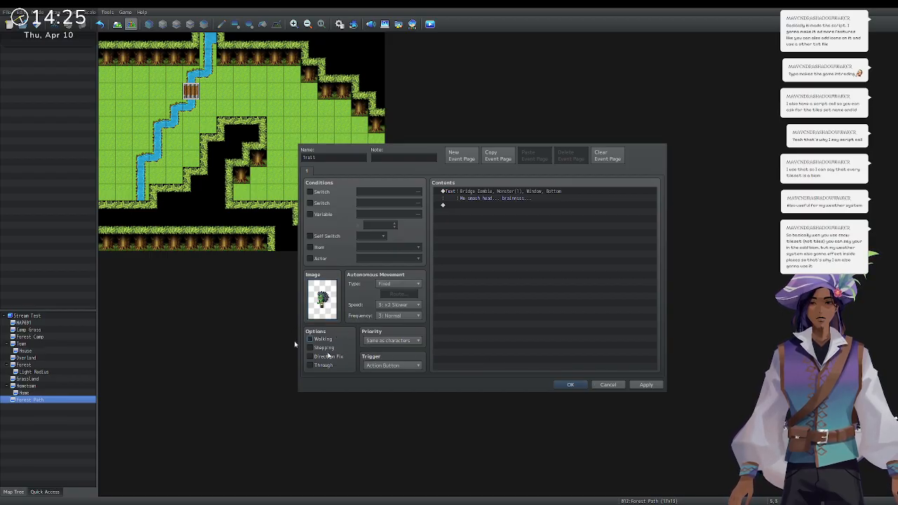
{"action": "left_click", "coordinate": [329, 356]}
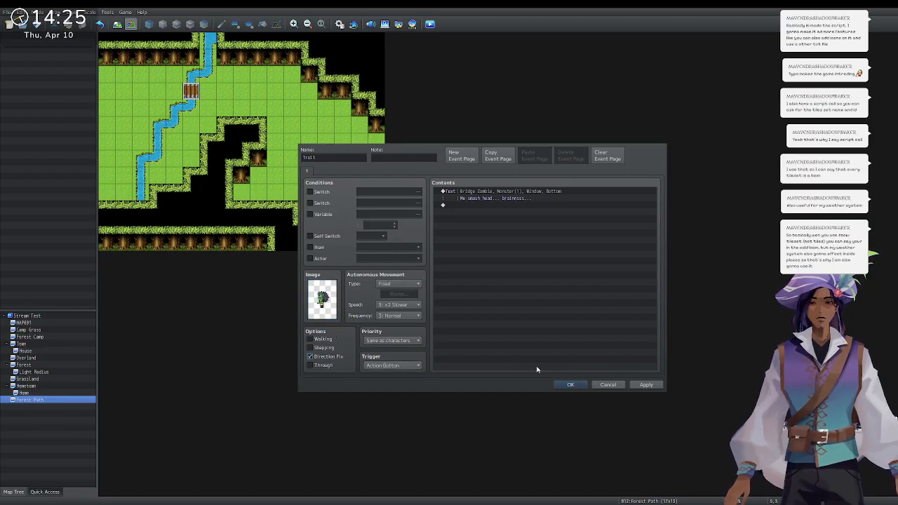
{"action": "left_click", "coordinate": [571, 384]}
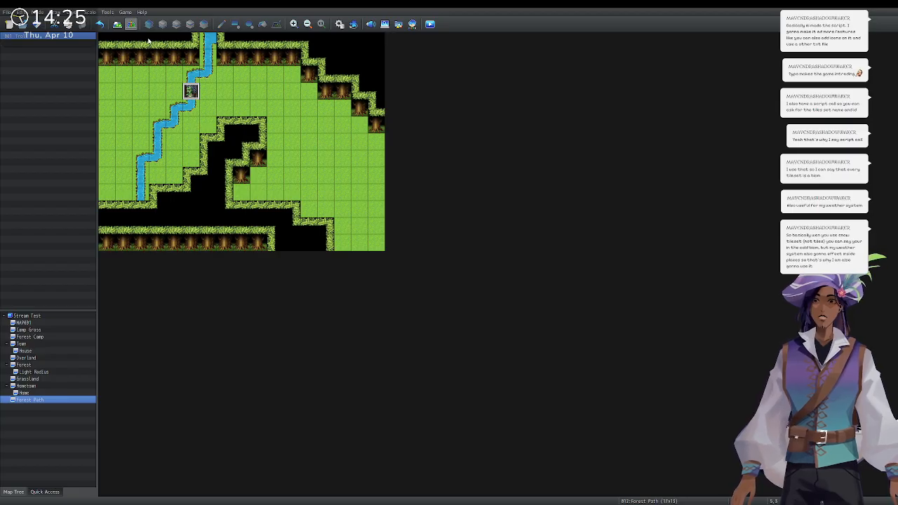
Reopen the Troll event and select the empty line after its message.
{"action": "double_click", "coordinate": [194, 89]}
{"action": "left_click", "coordinate": [475, 206]}
{"action": "double_click", "coordinate": [475, 207]}
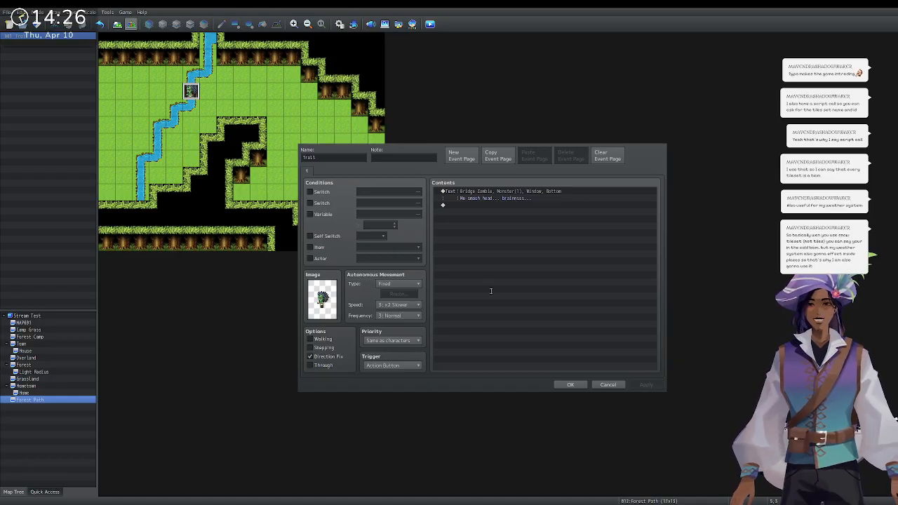
Paste the reply "Careful, that zombie is about to smash our heads!" and close the event editor.
{"action": "type", "text": "Text : Roza, Actor1(7), Window, Bottom : Careful, that zombie is about to smash our heads!"}
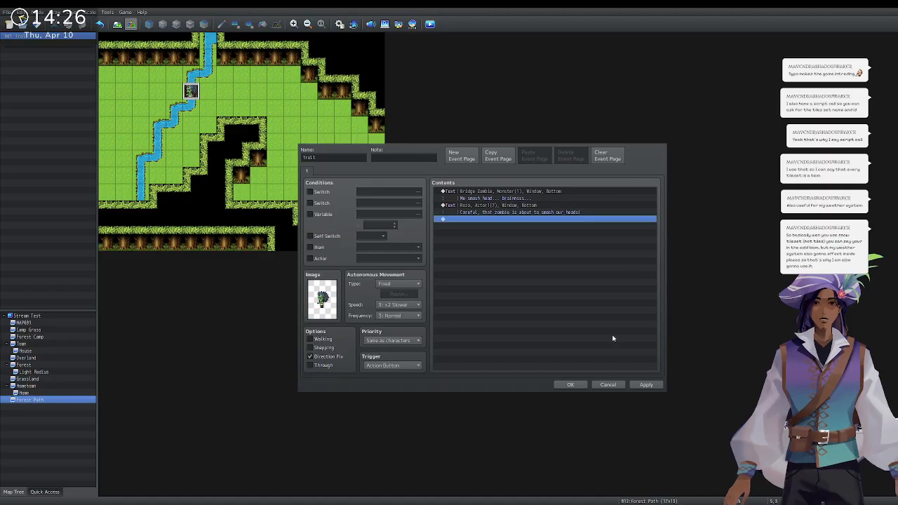
{"action": "left_click", "coordinate": [558, 384]}
{"action": "left_click", "coordinate": [339, 24]}
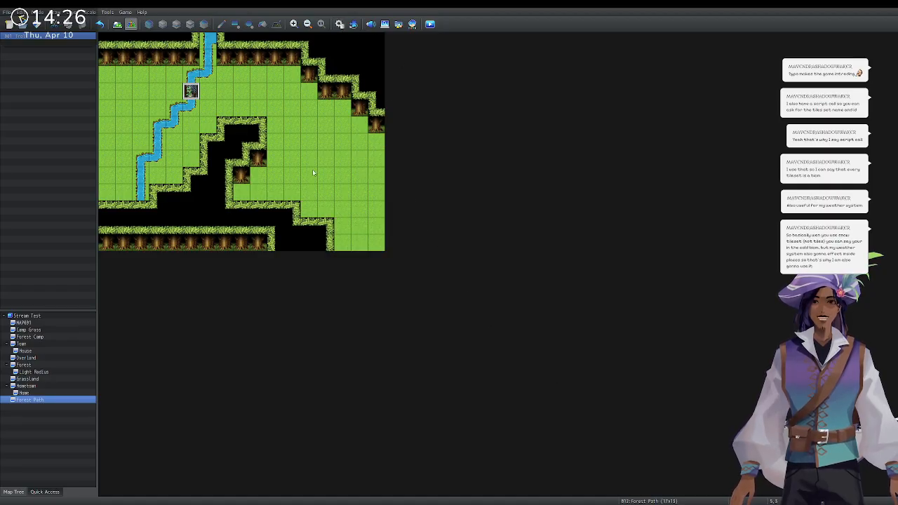
Name the empty seventh troop slot 'Zombies'.
{"action": "left_click", "coordinate": [324, 230]}
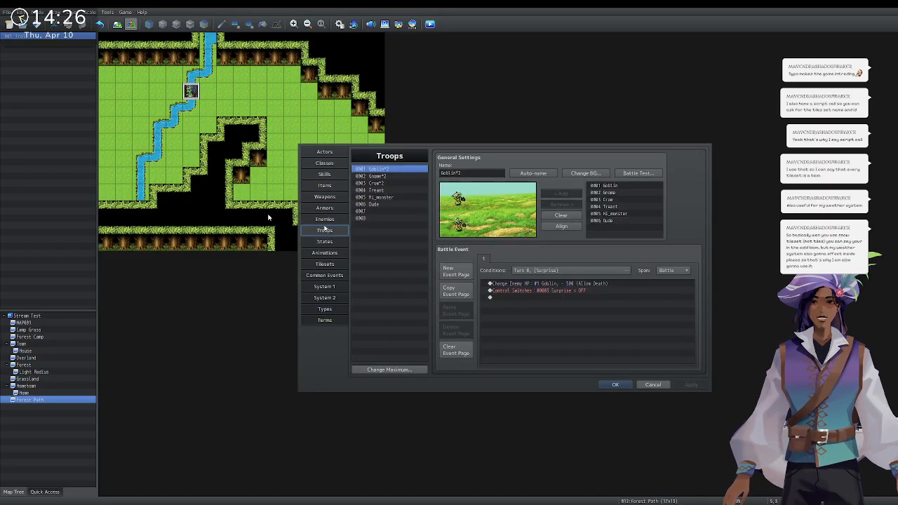
{"action": "left_click", "coordinate": [400, 184]}
{"action": "left_click", "coordinate": [400, 191]}
{"action": "left_click", "coordinate": [399, 198]}
{"action": "left_click", "coordinate": [386, 205]}
{"action": "left_click", "coordinate": [385, 212]}
{"action": "left_click", "coordinate": [467, 174]}
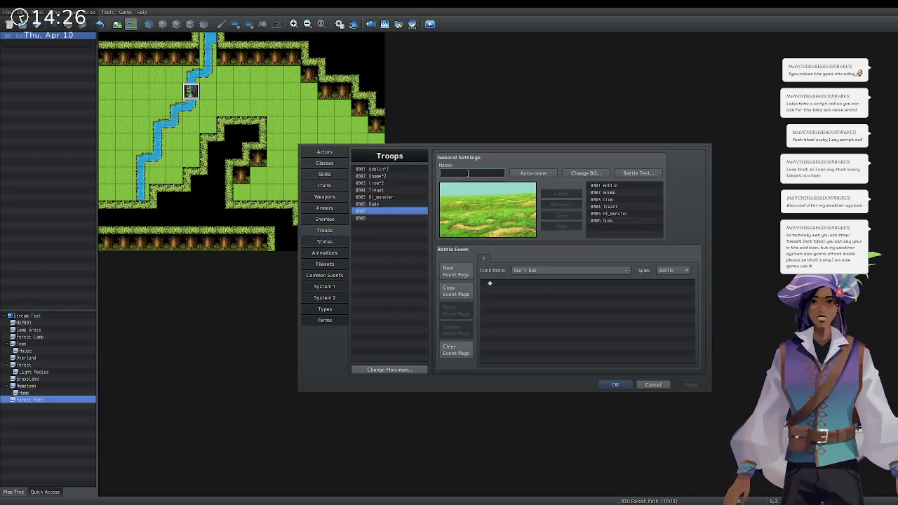
{"action": "type", "text": "Zombies"}
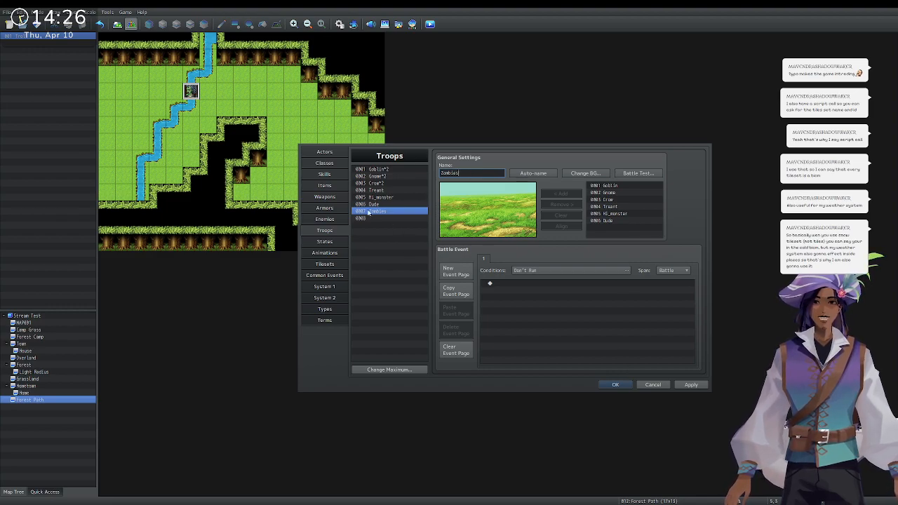
Add a new enemy named 'Zombie' and choose its battle image.
{"action": "left_click", "coordinate": [332, 220]}
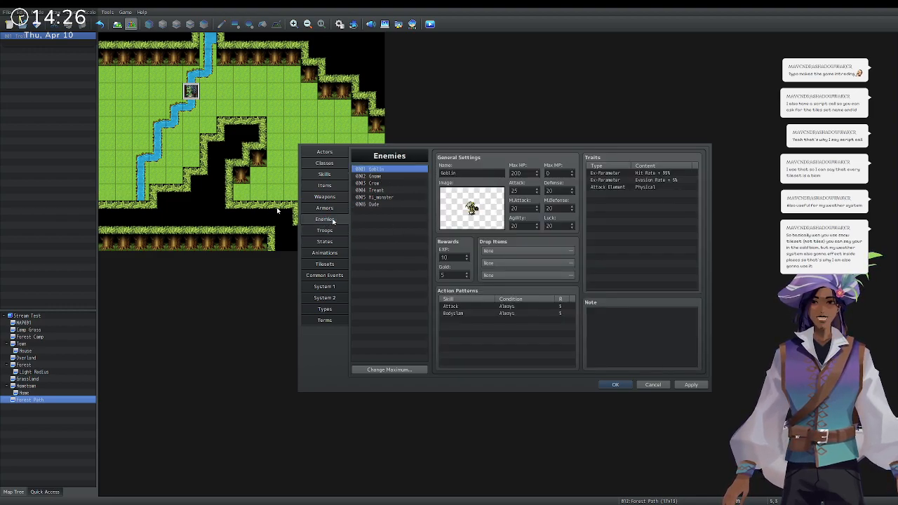
{"action": "left_click", "coordinate": [378, 370]}
{"action": "left_click", "coordinate": [377, 211]}
{"action": "left_click", "coordinate": [456, 173]}
{"action": "type", "text": "Zombie"}
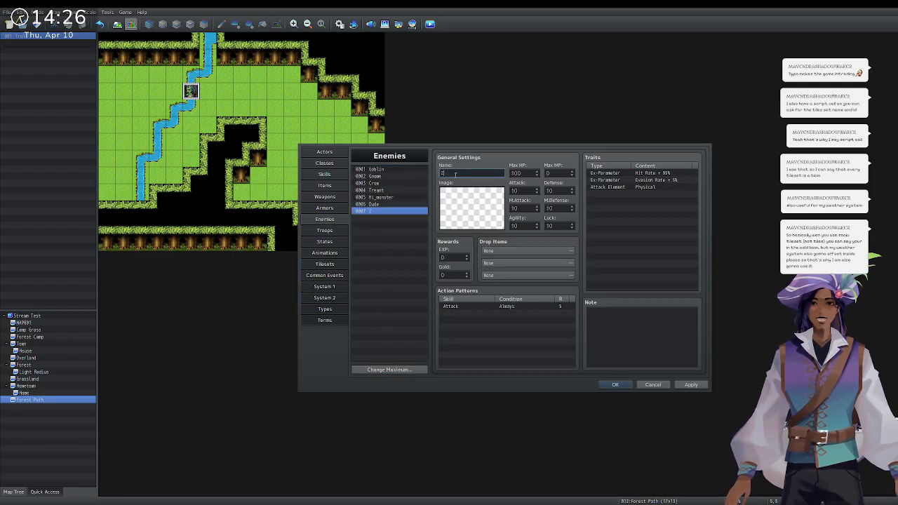
{"action": "double_click", "coordinate": [453, 203]}
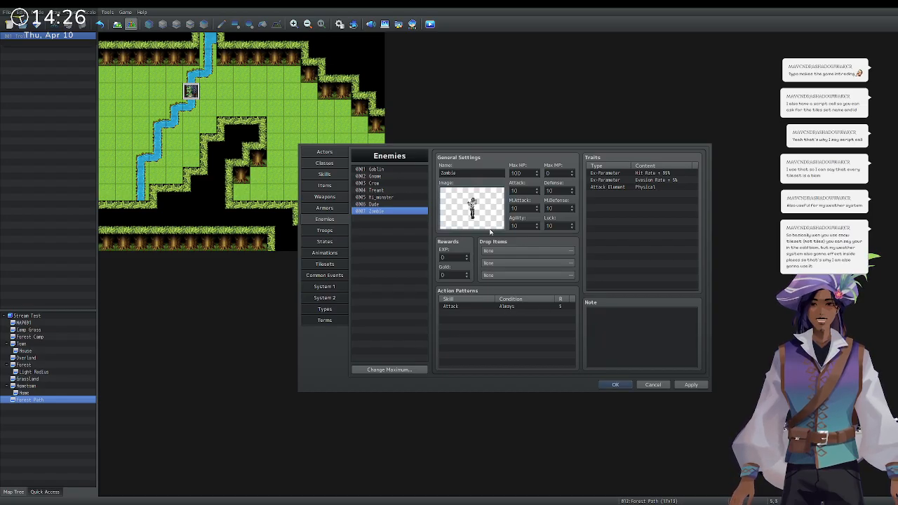
Give the Zombie max HP 250, Defense 20, Agility 1 and Luck 14.
{"action": "left_click", "coordinate": [665, 181]}
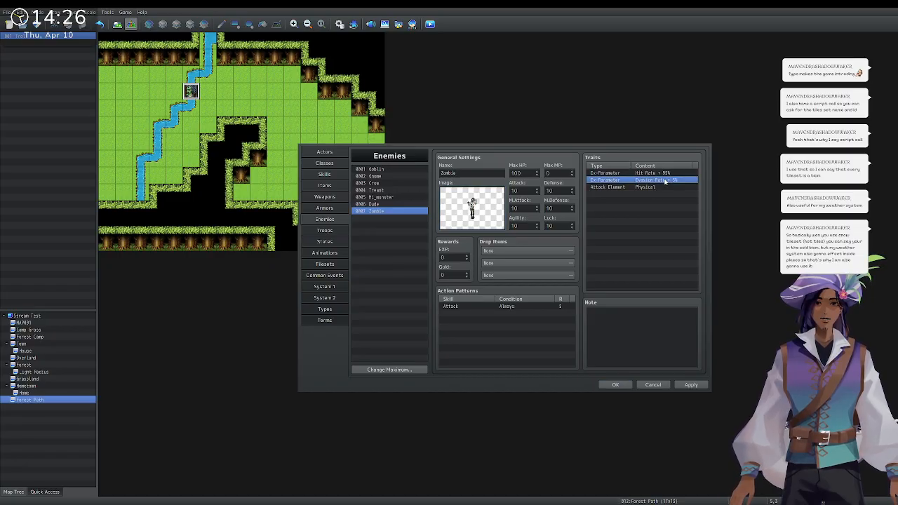
{"action": "left_click", "coordinate": [536, 173]}
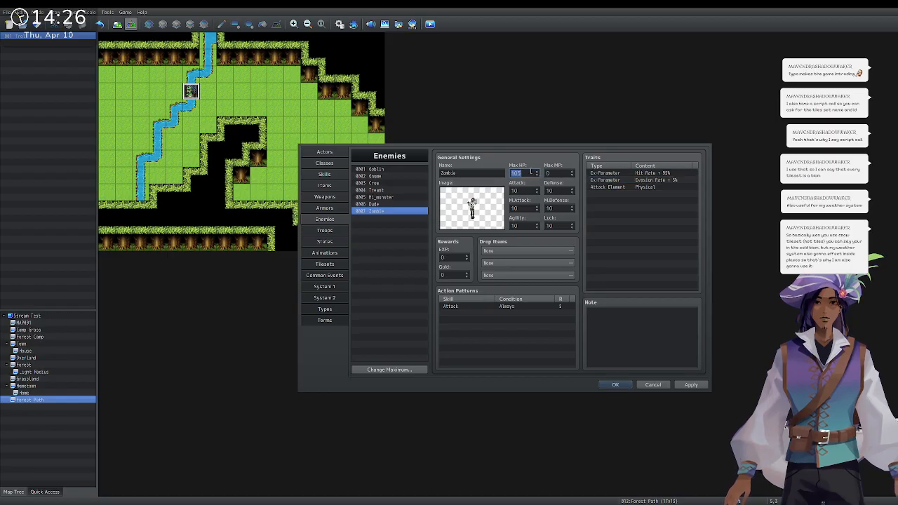
{"action": "type", "text": "250"}
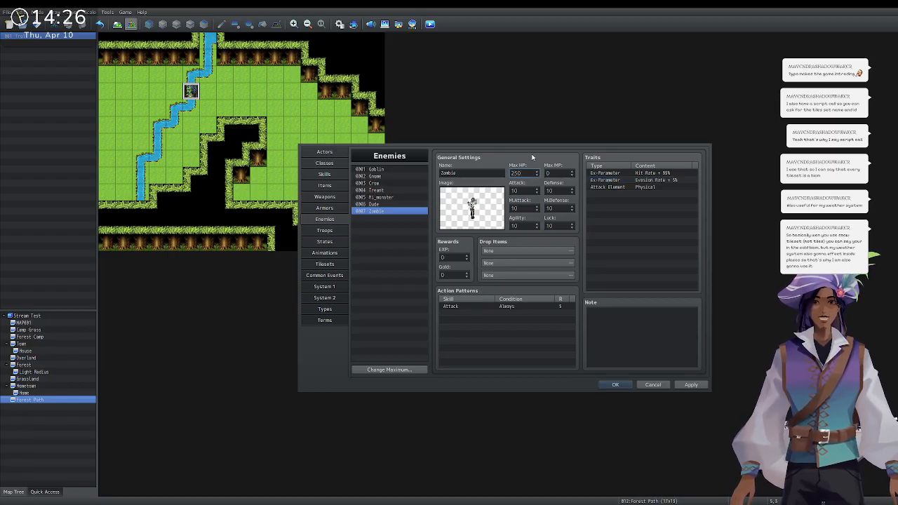
{"action": "left_click", "coordinate": [556, 191]}
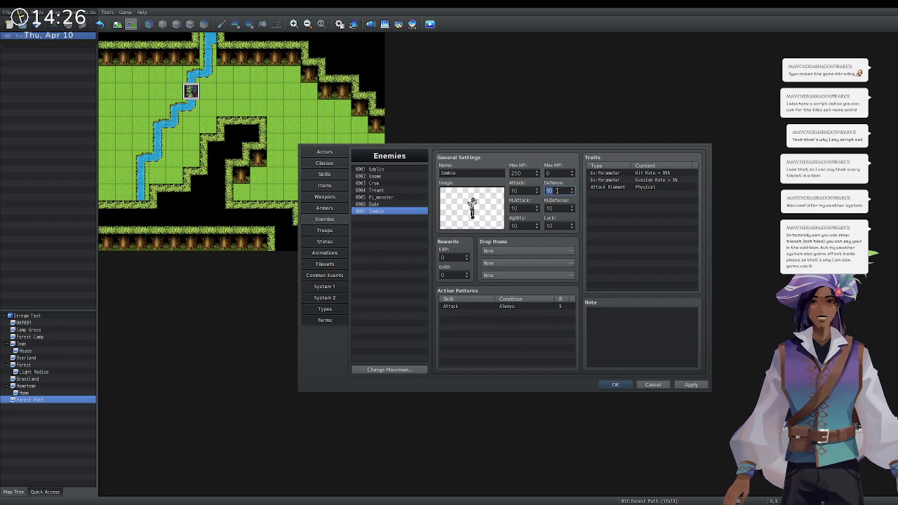
{"action": "type", "text": "20"}
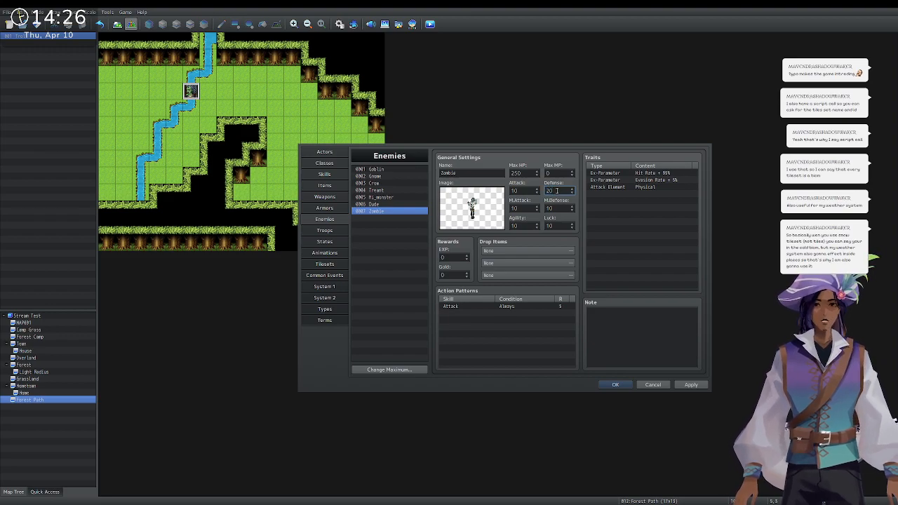
{"action": "left_click", "coordinate": [527, 226]}
{"action": "type", "text": "1"}
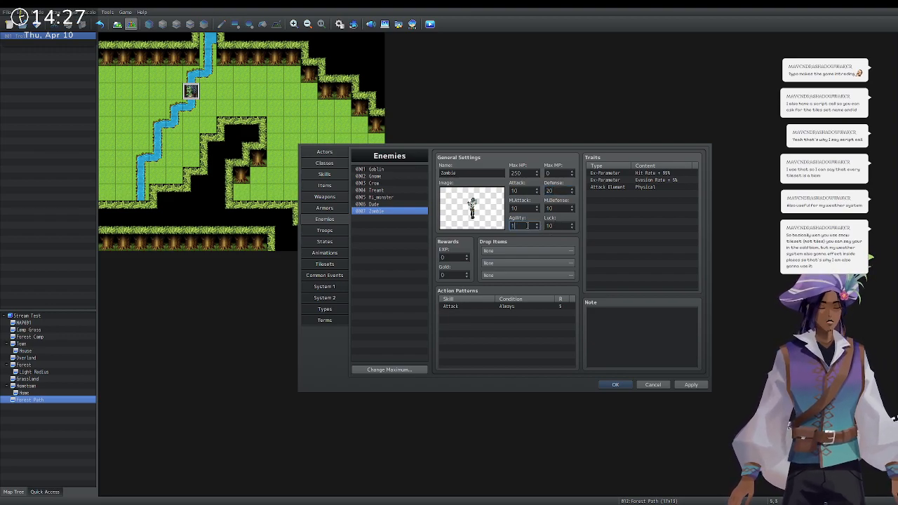
{"action": "key", "text": "Tab"}
{"action": "type", "text": "14"}
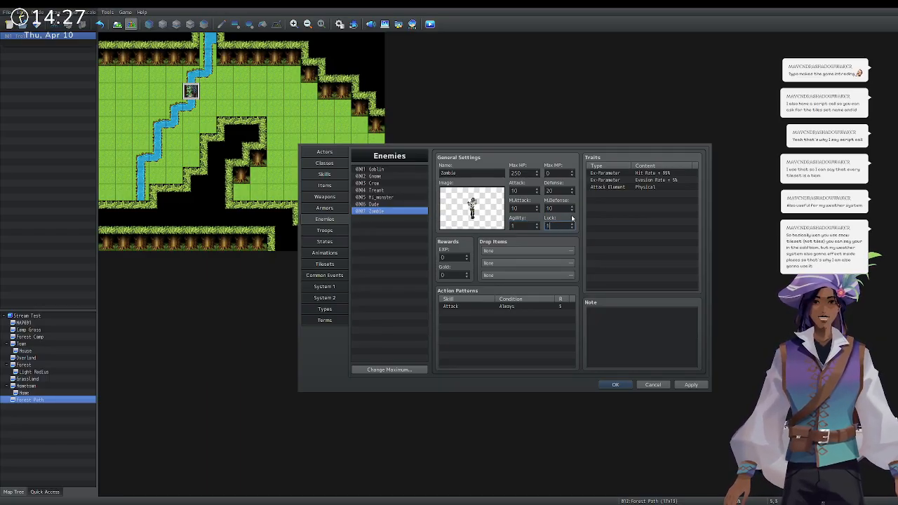
Change the Hit Rate trait to 80%, delete the Evasion Rate trait, and confirm with OK.
{"action": "left_click", "coordinate": [668, 173]}
{"action": "key", "text": "alt+Tab"}
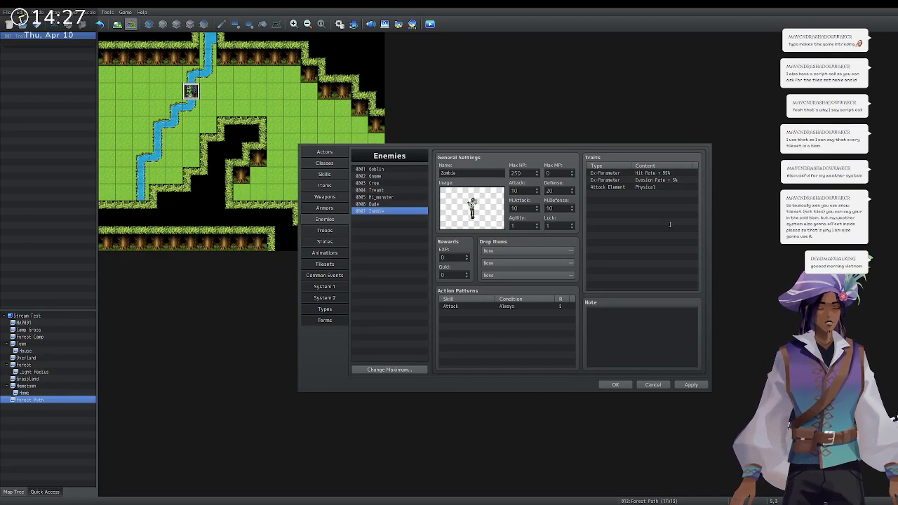
{"action": "left_click", "coordinate": [659, 273]}
{"action": "left_click", "coordinate": [671, 183]}
{"action": "key", "text": "Delete"}
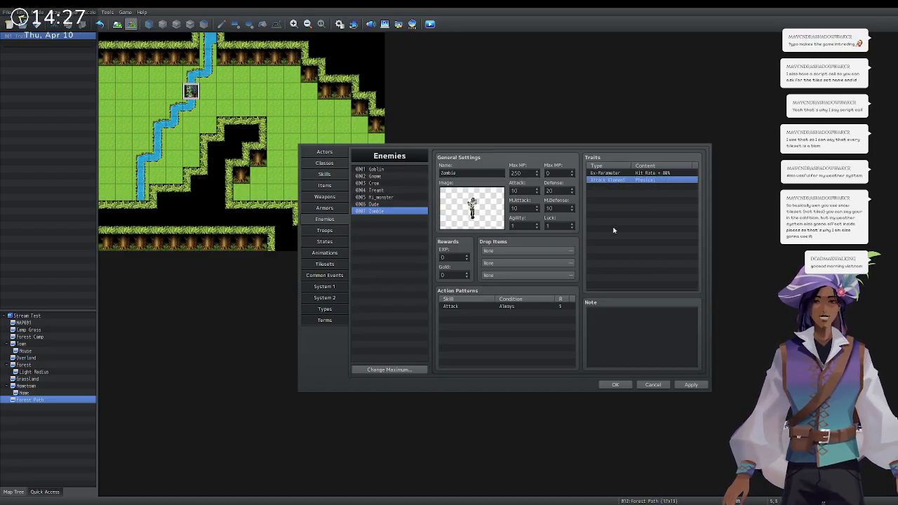
{"action": "left_click", "coordinate": [608, 386]}
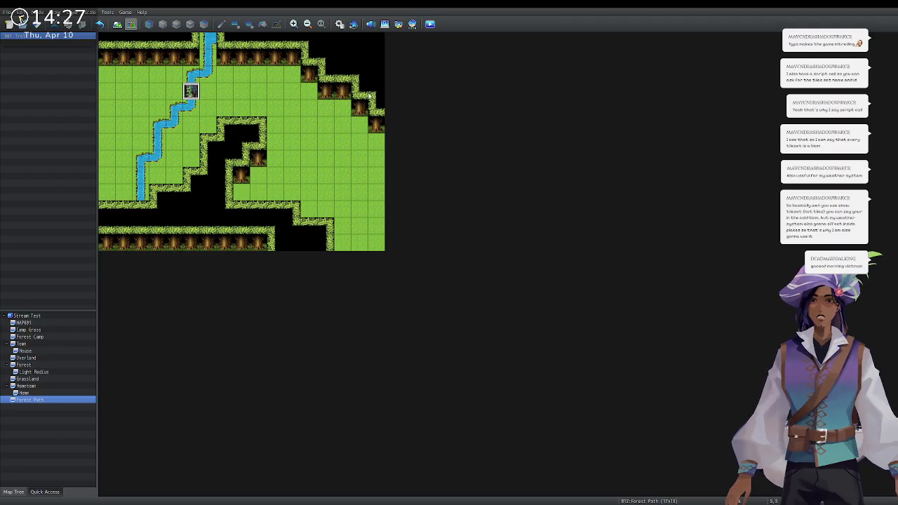
Add Zombia enemies to the 0007 Zombies troop, drag them into formation, and confirm.
{"action": "key", "text": "F9"}
{"action": "left_click", "coordinate": [325, 230]}
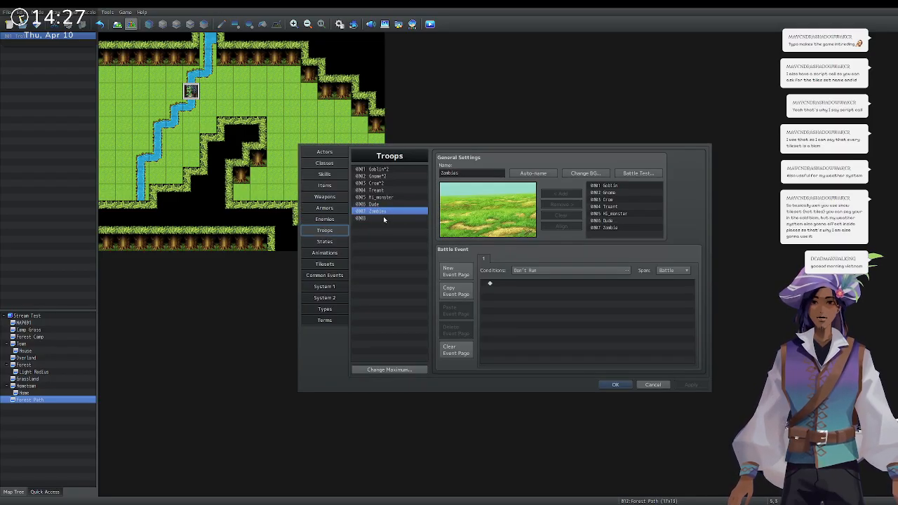
{"action": "left_click", "coordinate": [609, 228]}
{"action": "left_click", "coordinate": [563, 196]}
{"action": "left_click", "coordinate": [563, 196]}
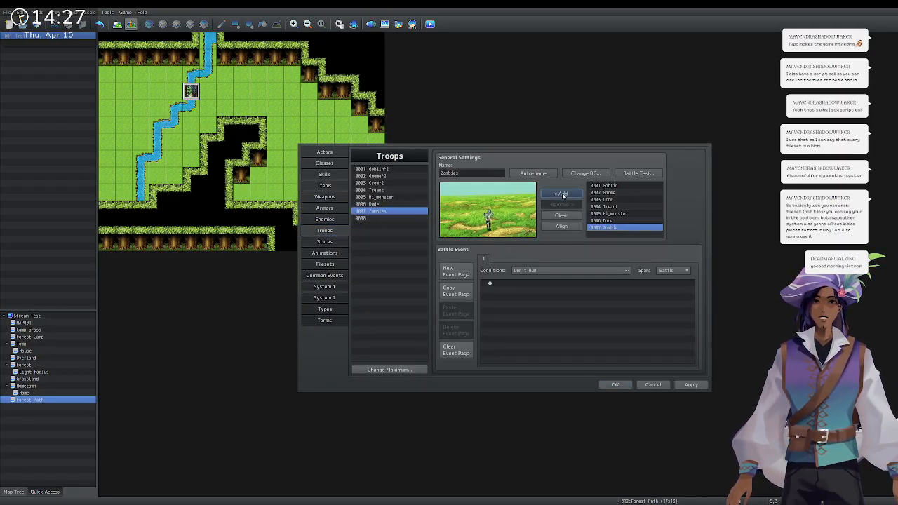
{"action": "left_click", "coordinate": [562, 196]}
{"action": "left_click_drag", "start_coordinate": [500, 220], "coordinate": [475, 227]}
{"action": "left_click", "coordinate": [452, 190]}
{"action": "left_click", "coordinate": [479, 221]}
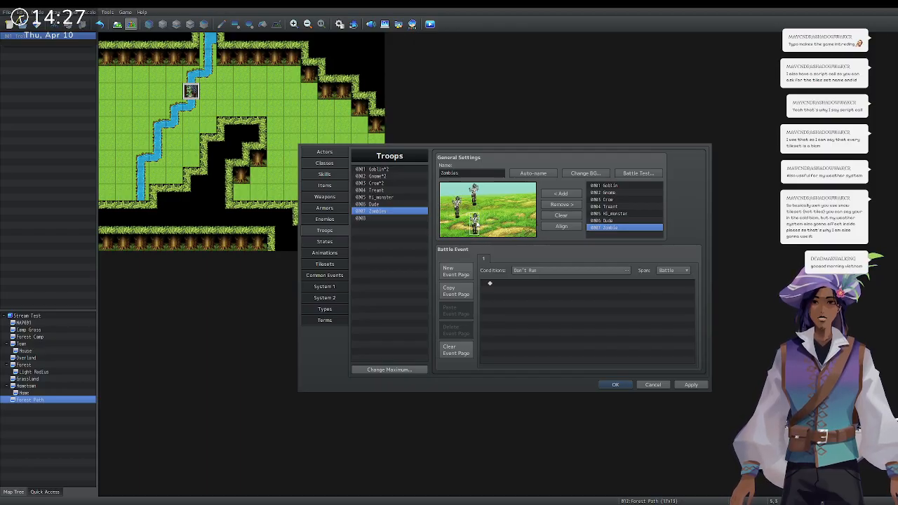
{"action": "left_click", "coordinate": [615, 385]}
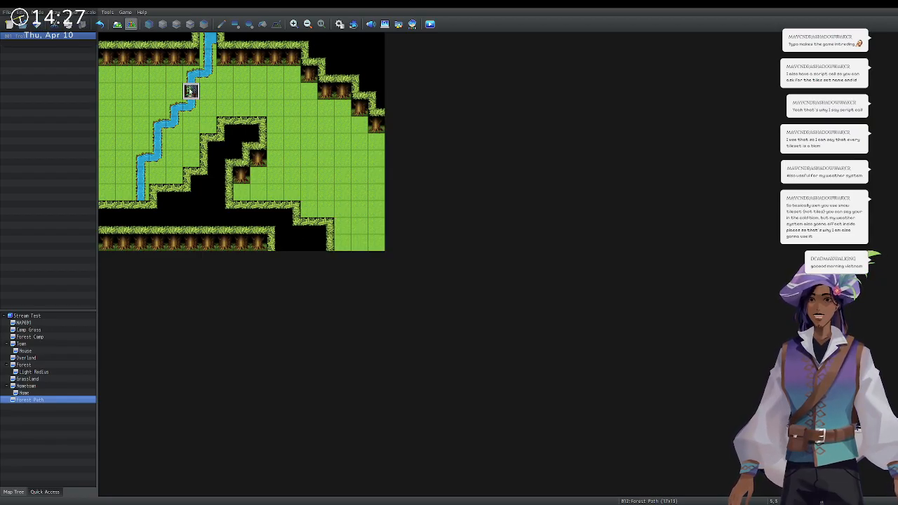
Open the Troll event's editor to review its two dialogue lines.
{"action": "key", "text": "Return"}
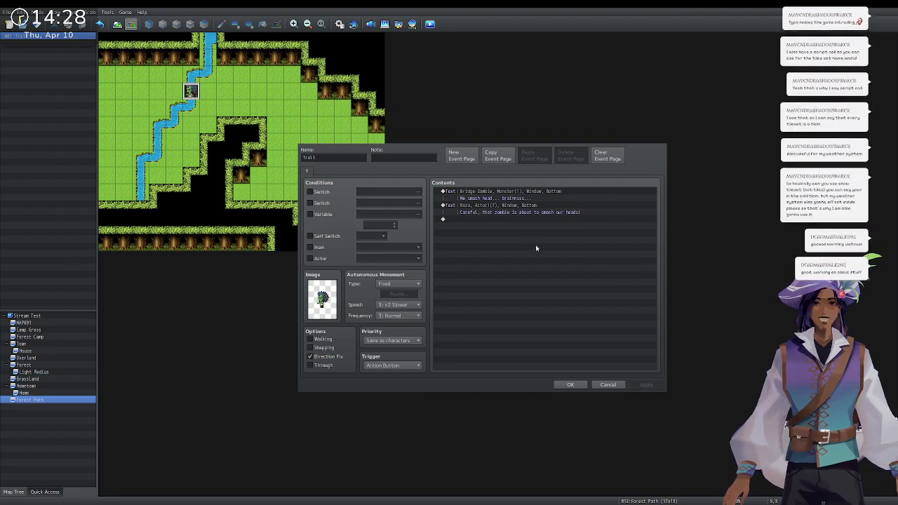
Add Battle Processing: Zombies after the dialogue, create a second event page, and confirm.
{"action": "left_click", "coordinate": [525, 318]}
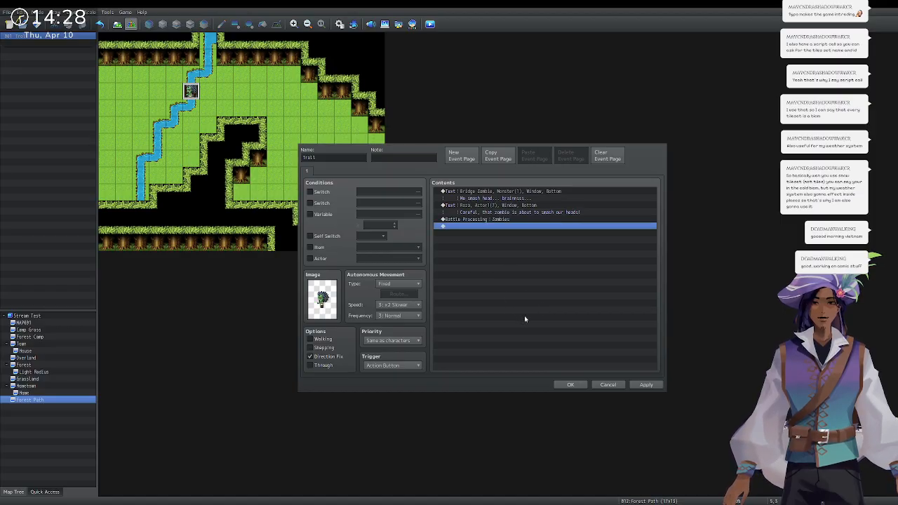
{"action": "left_click", "coordinate": [491, 226]}
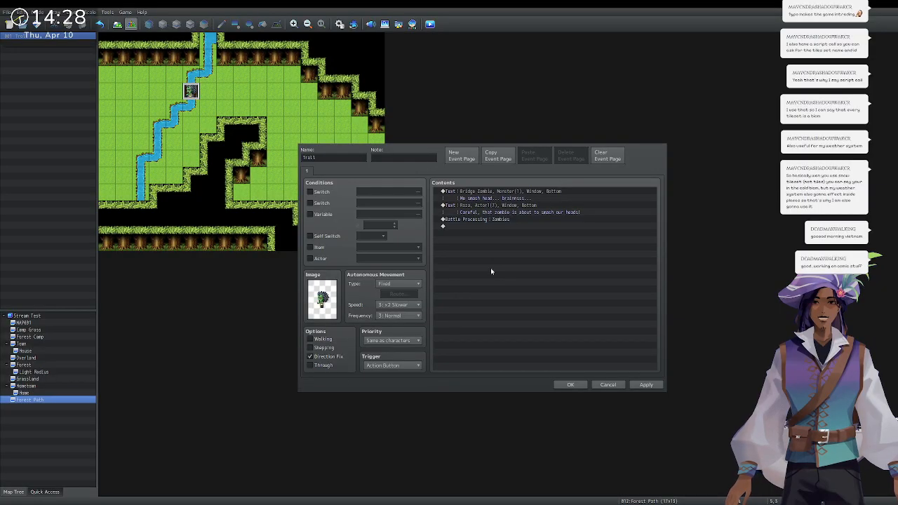
{"action": "left_click", "coordinate": [527, 301]}
{"action": "left_click", "coordinate": [462, 155]}
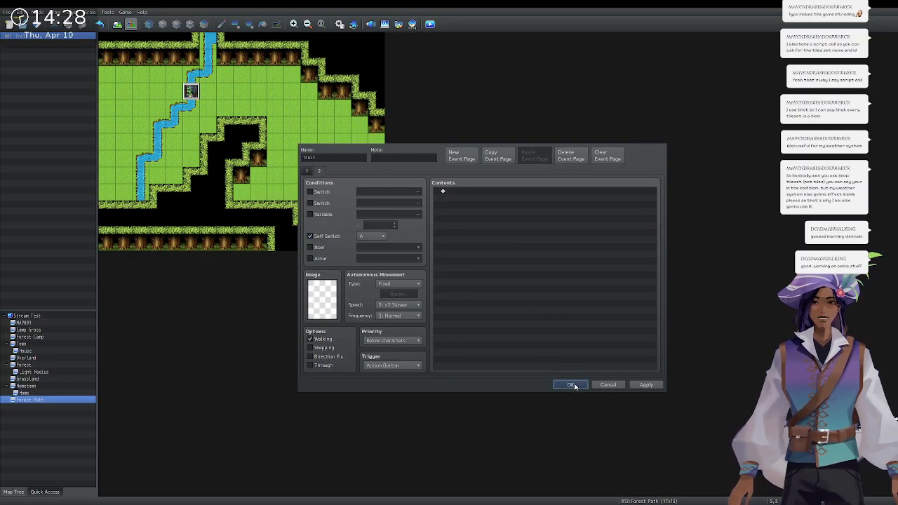
{"action": "left_click", "coordinate": [571, 384]}
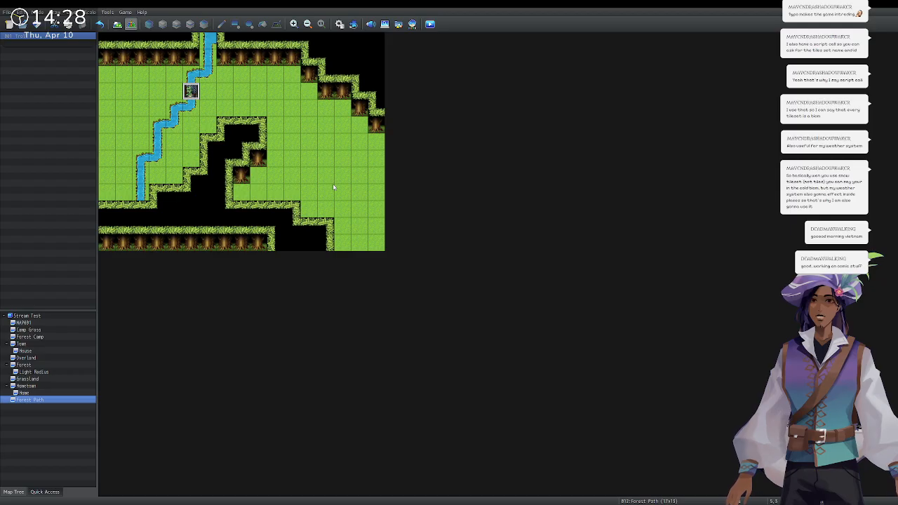
Place a round tree in the lower-right corner on the upper map layer.
{"action": "left_click", "coordinate": [120, 25]}
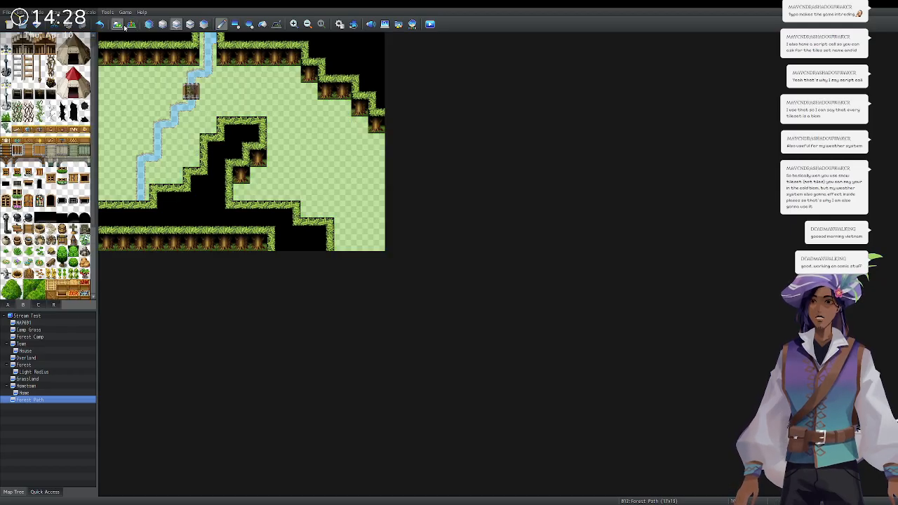
{"action": "left_click", "coordinate": [164, 25]}
{"action": "left_click", "coordinate": [177, 25]}
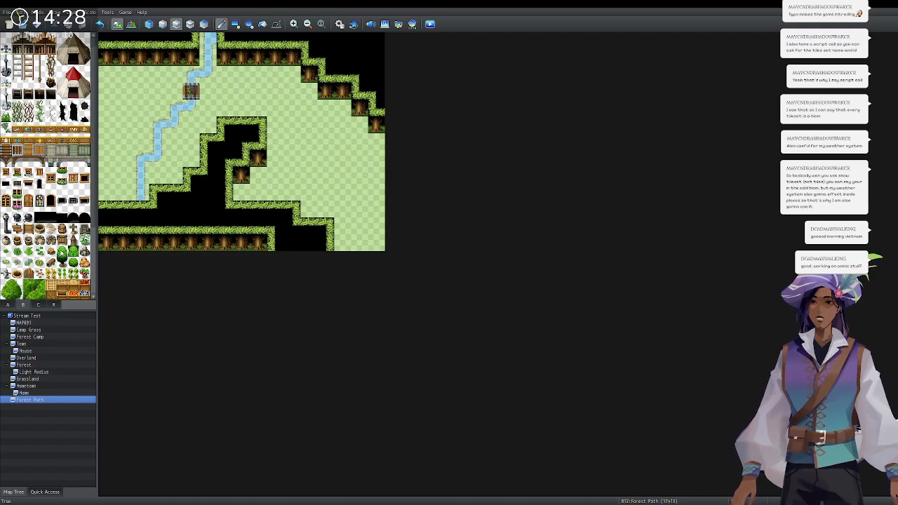
{"action": "left_click", "coordinate": [358, 228]}
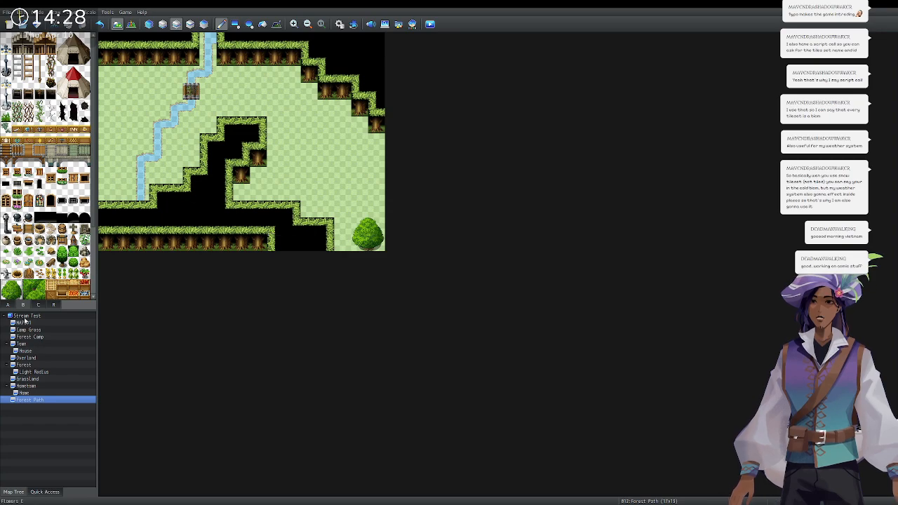
Paint cliff ceiling and two tree-trunk cliff tiles along the map's right edge.
{"action": "left_click", "coordinate": [8, 304]}
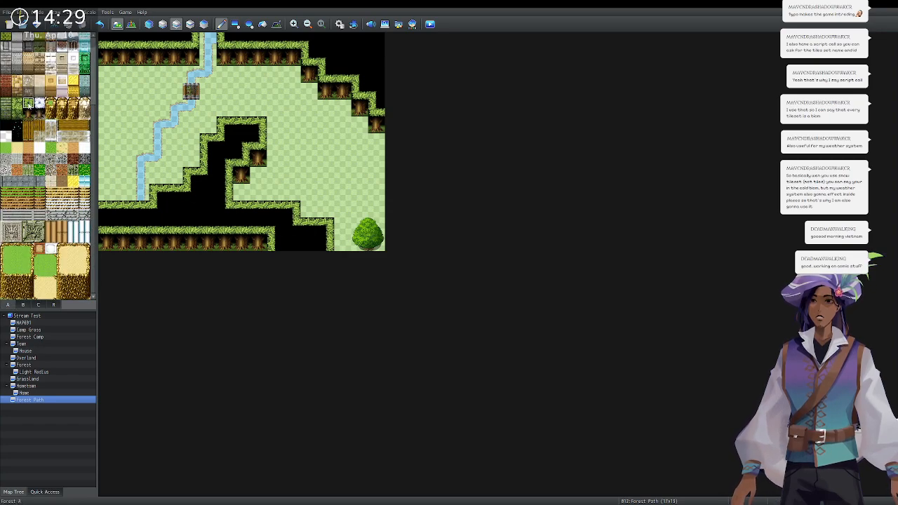
{"action": "left_click_drag", "start_coordinate": [343, 227], "coordinate": [343, 243]}
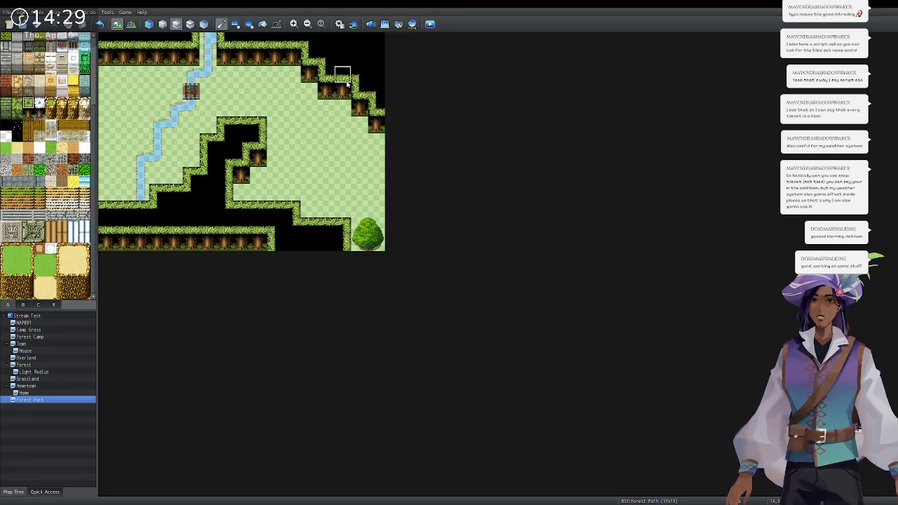
{"action": "left_click_drag", "start_coordinate": [359, 105], "coordinate": [375, 160]}
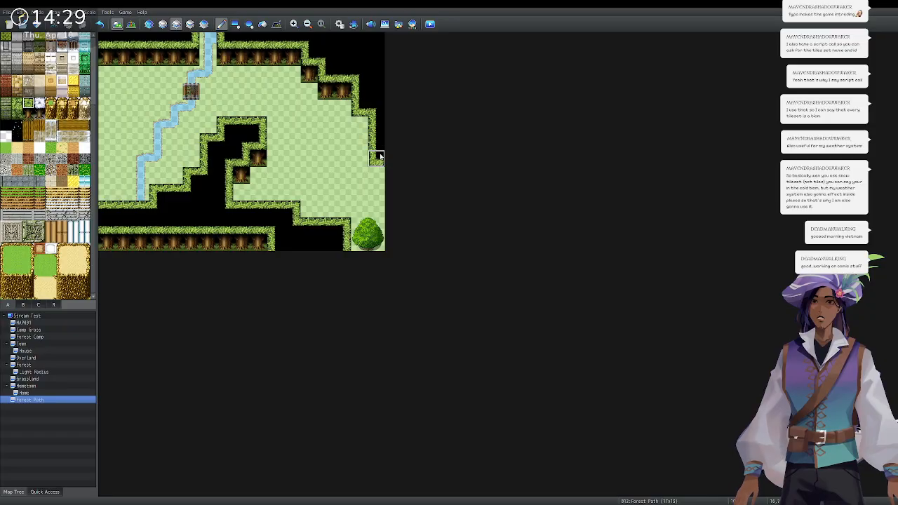
{"action": "left_click", "coordinate": [28, 115]}
{"action": "left_click", "coordinate": [360, 125]}
{"action": "left_click", "coordinate": [376, 176]}
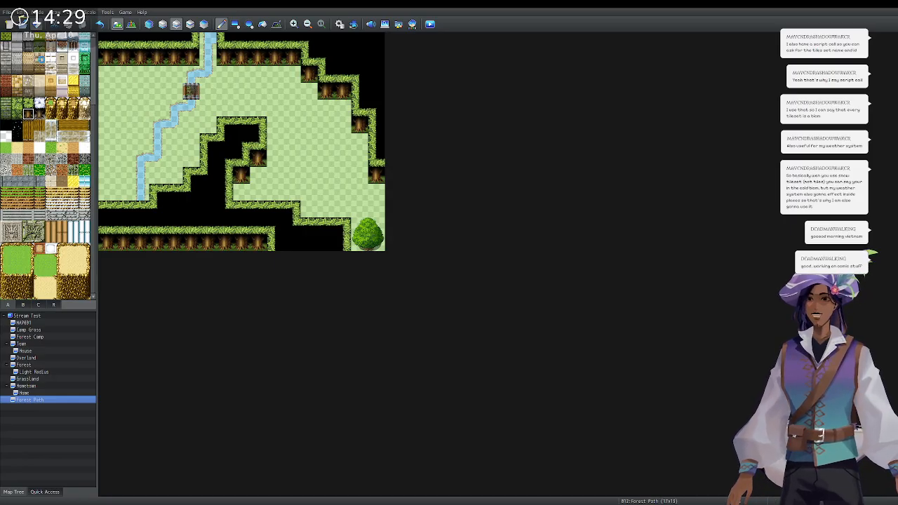
{"action": "left_click", "coordinate": [26, 305]}
{"action": "left_click", "coordinate": [10, 305]}
{"action": "scroll", "coordinate": [14, 198], "scroll_direction": "up", "scroll_amount": 5}
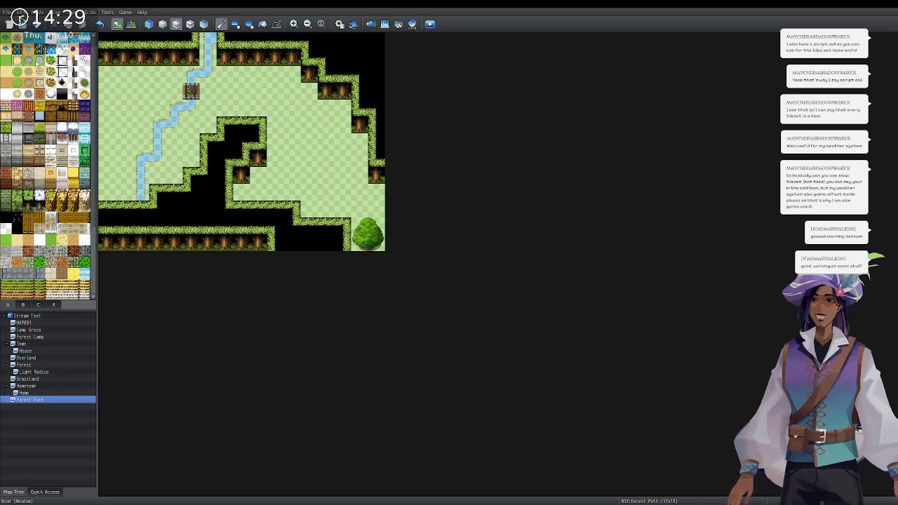
{"action": "left_click", "coordinate": [162, 24]}
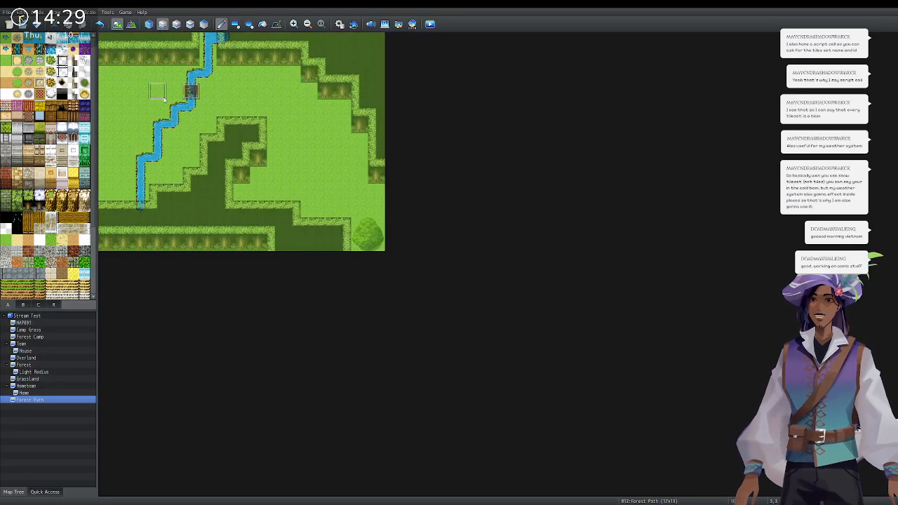
Paint a sandy path east and west of the river with scattered sand patches, then start a new map.
{"action": "mouse_move", "coordinate": [181, 91]}
{"action": "left_mouse_down"}
{"action": "mouse_move", "coordinate": [125, 92]}
{"action": "mouse_move", "coordinate": [114, 124]}
{"action": "left_mouse_up"}
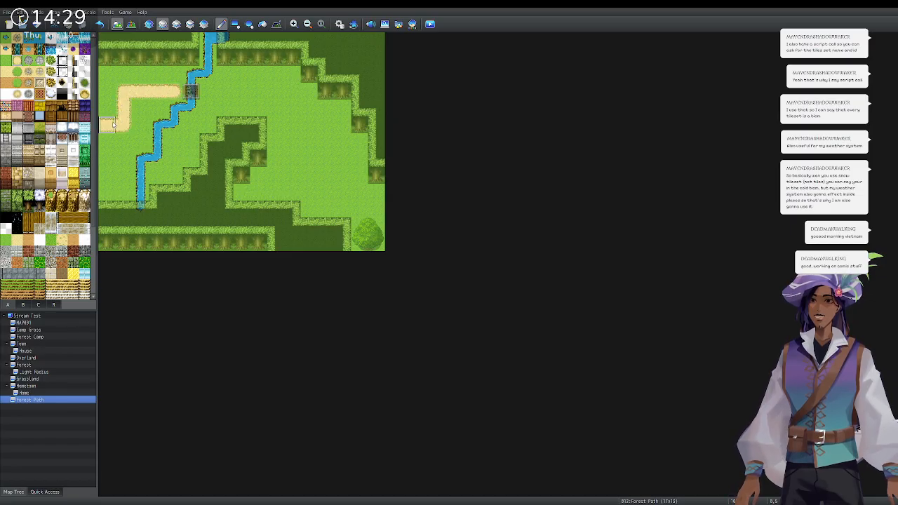
{"action": "left_click_drag", "start_coordinate": [204, 91], "coordinate": [295, 92]}
{"action": "left_click", "coordinate": [292, 108]}
{"action": "left_click", "coordinate": [326, 141]}
{"action": "left_click", "coordinate": [342, 176]}
{"action": "mouse_move", "coordinate": [353, 198]}
{"action": "left_mouse_down"}
{"action": "mouse_move", "coordinate": [344, 191]}
{"action": "mouse_move", "coordinate": [362, 194]}
{"action": "left_mouse_up"}
{"action": "left_click", "coordinate": [376, 204]}
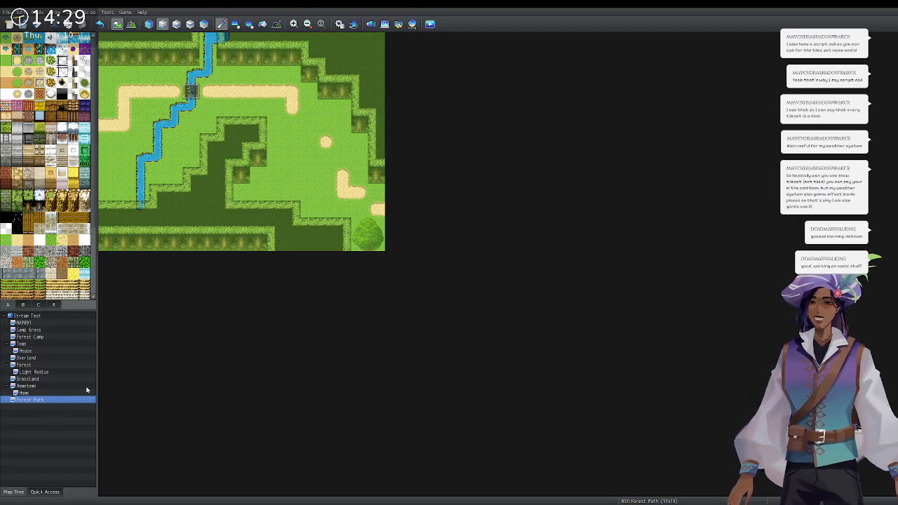
{"action": "key", "text": "Return"}
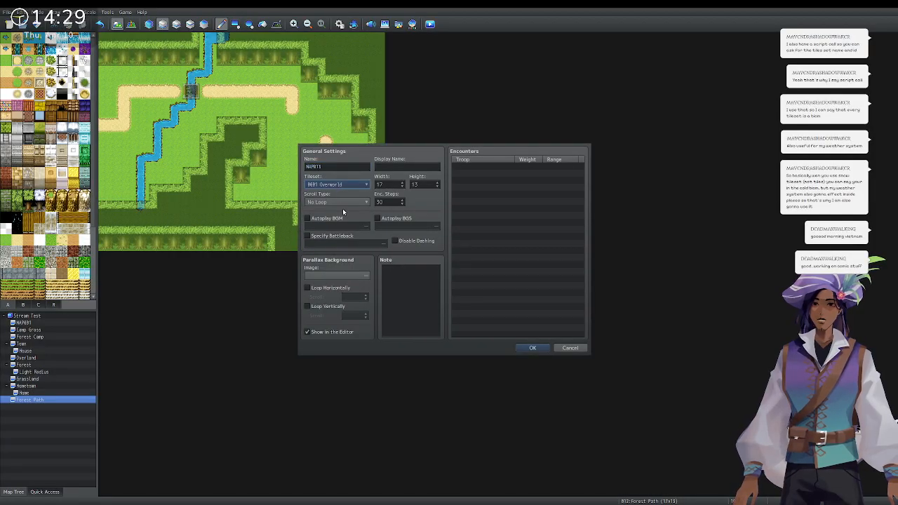
{"action": "left_click", "coordinate": [345, 203]}
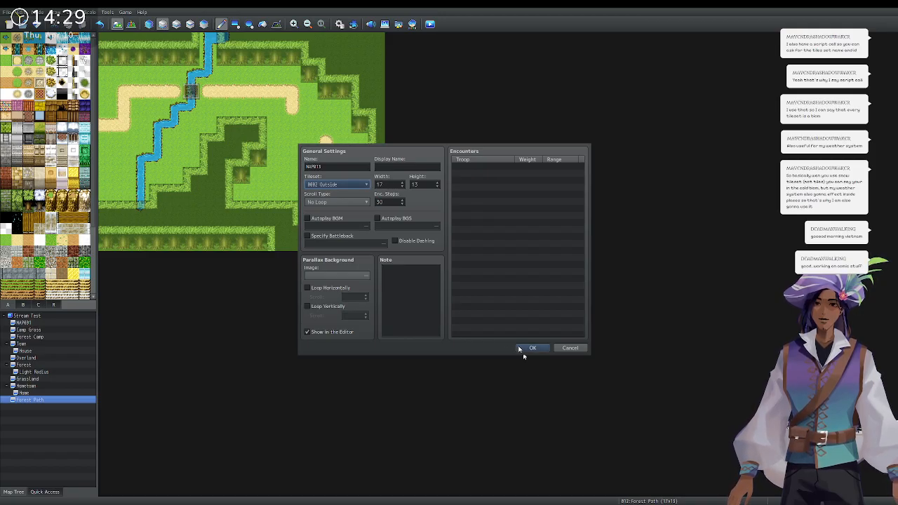
{"action": "double_click", "coordinate": [343, 167]}
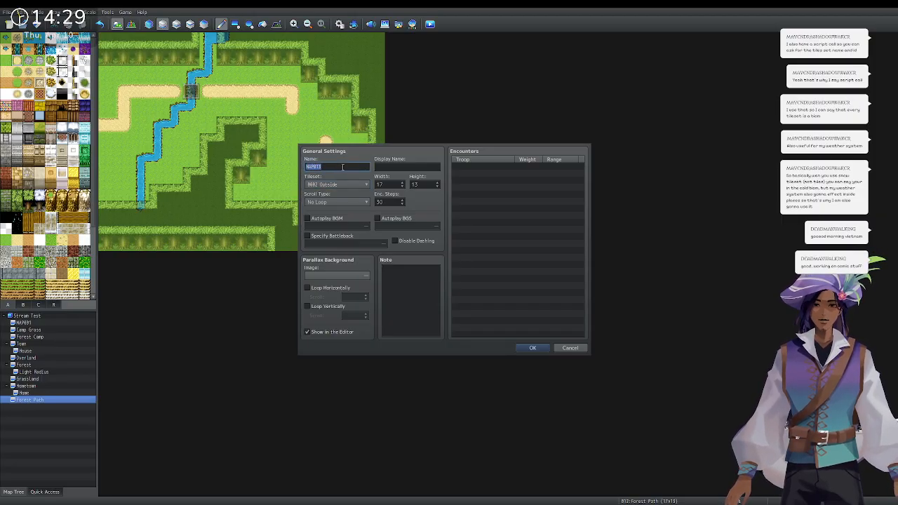
{"action": "left_click", "coordinate": [569, 348]}
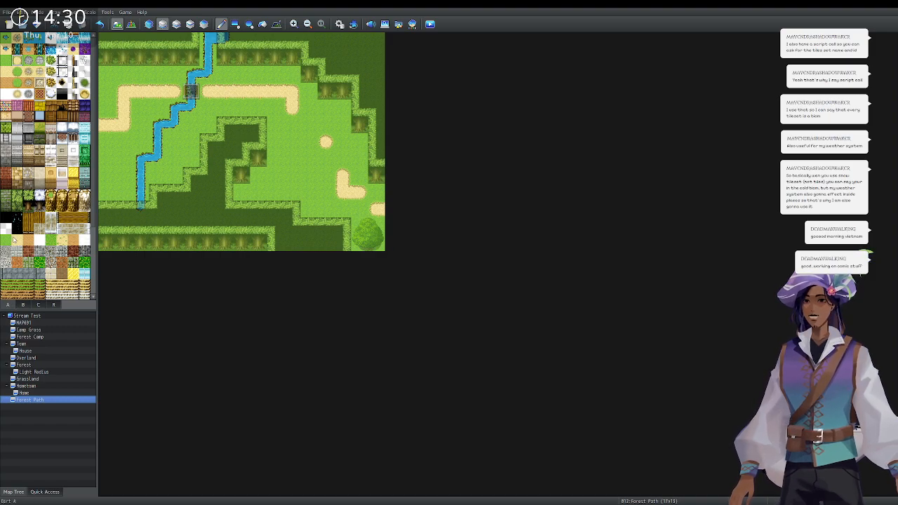
{"action": "scroll", "coordinate": [41, 225], "scroll_direction": "down", "scroll_amount": 4}
{"action": "scroll", "coordinate": [40, 225], "scroll_direction": "down", "scroll_amount": 1}
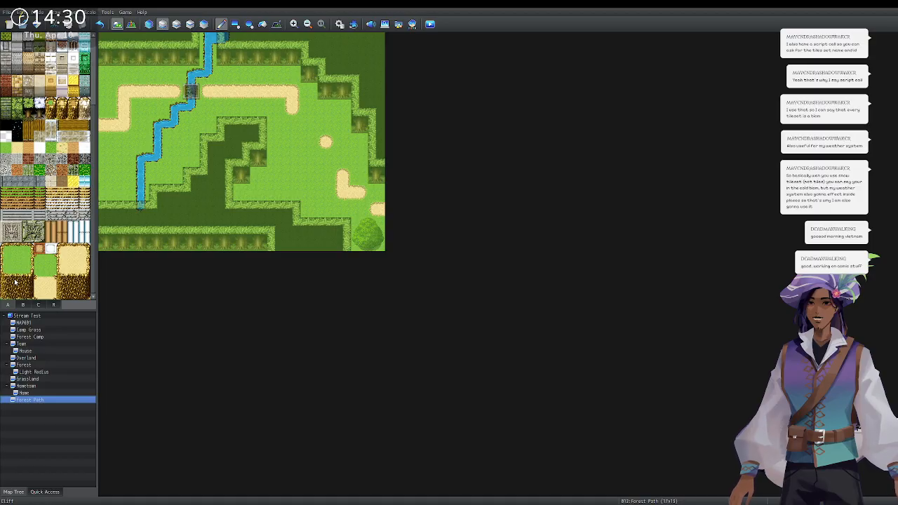
Stamp a 3x3 cliff block on the right edge and paint a grass edge up that column.
{"action": "left_click_drag", "start_coordinate": [5, 273], "coordinate": [28, 294]}
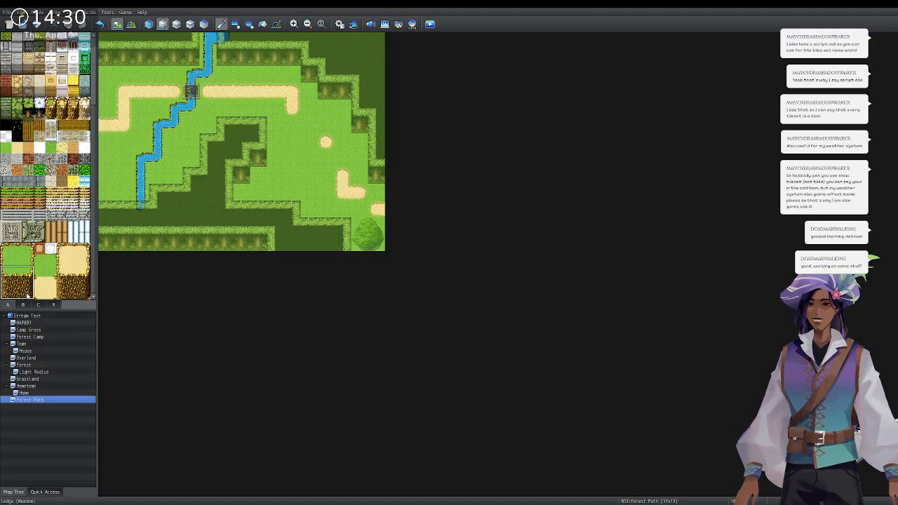
{"action": "left_click", "coordinate": [363, 122]}
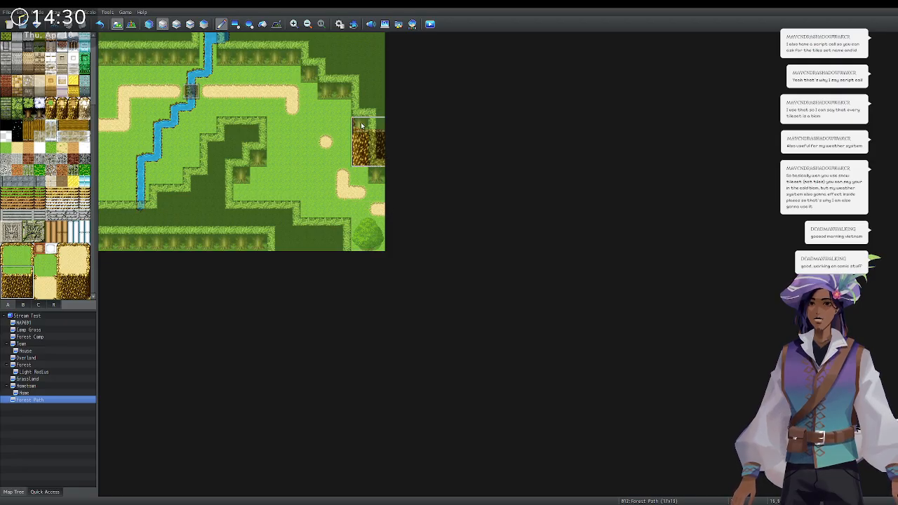
{"action": "left_click", "coordinate": [4, 253]}
{"action": "left_click_drag", "start_coordinate": [5, 257], "coordinate": [31, 261]}
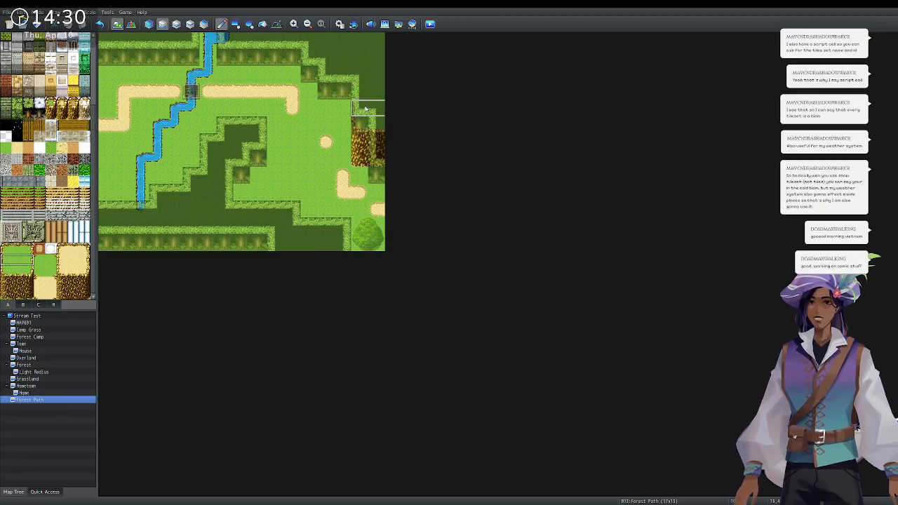
{"action": "left_click_drag", "start_coordinate": [369, 93], "coordinate": [370, 35]}
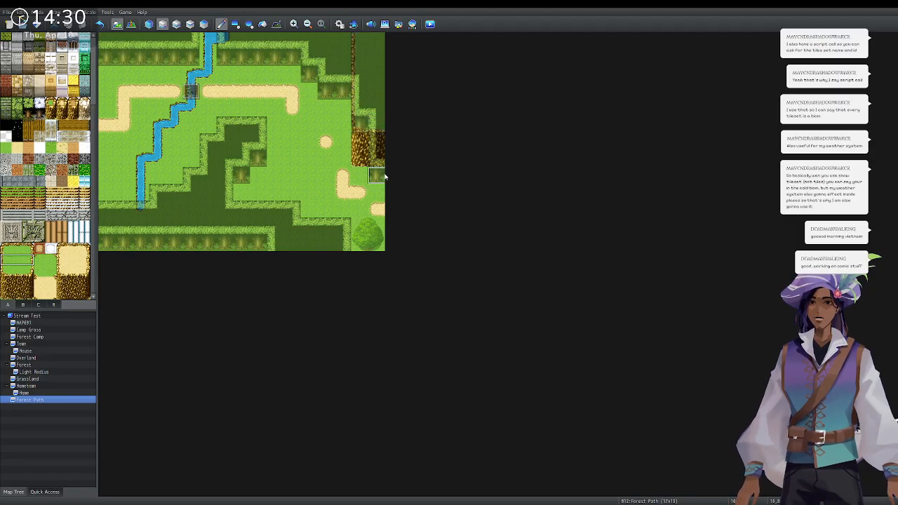
On the upper layer, erase the right-side trees and hedges and fill the top-right corner with grass.
{"action": "left_click", "coordinate": [178, 25]}
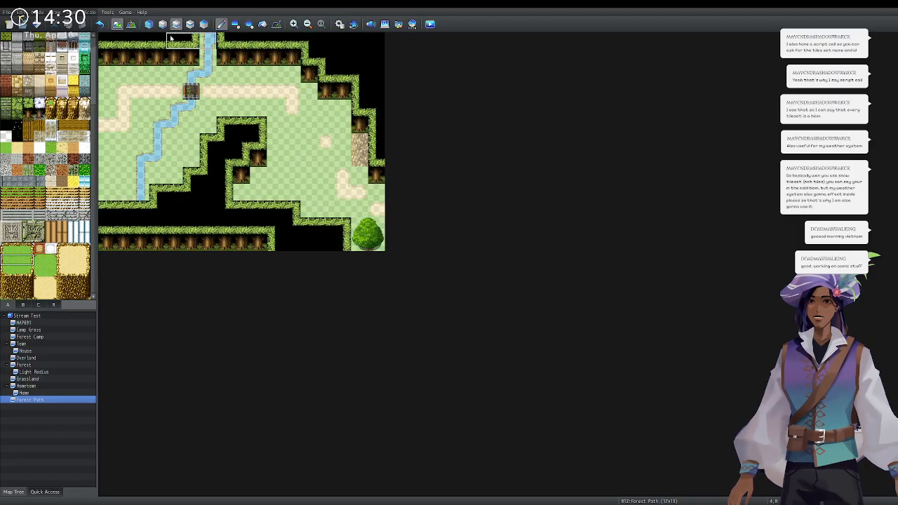
{"action": "left_click", "coordinate": [7, 135]}
{"action": "left_click_drag", "start_coordinate": [377, 177], "coordinate": [375, 72]}
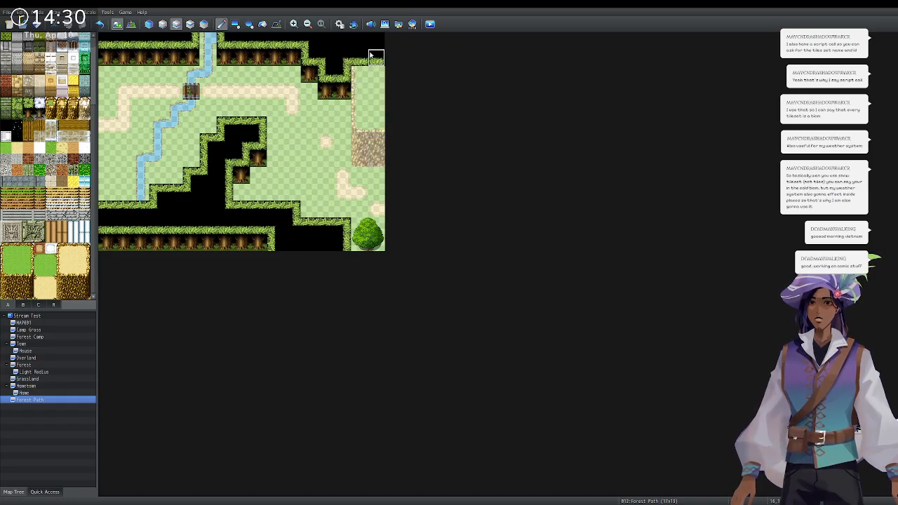
{"action": "mouse_move", "coordinate": [361, 59]}
{"action": "left_mouse_down"}
{"action": "mouse_move", "coordinate": [376, 58]}
{"action": "mouse_move", "coordinate": [358, 43]}
{"action": "left_mouse_up"}
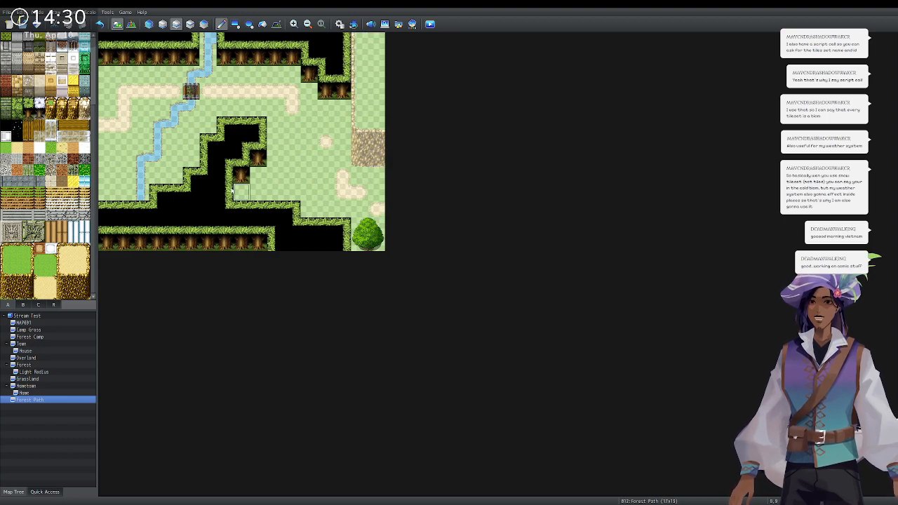
{"action": "left_click", "coordinate": [23, 305]}
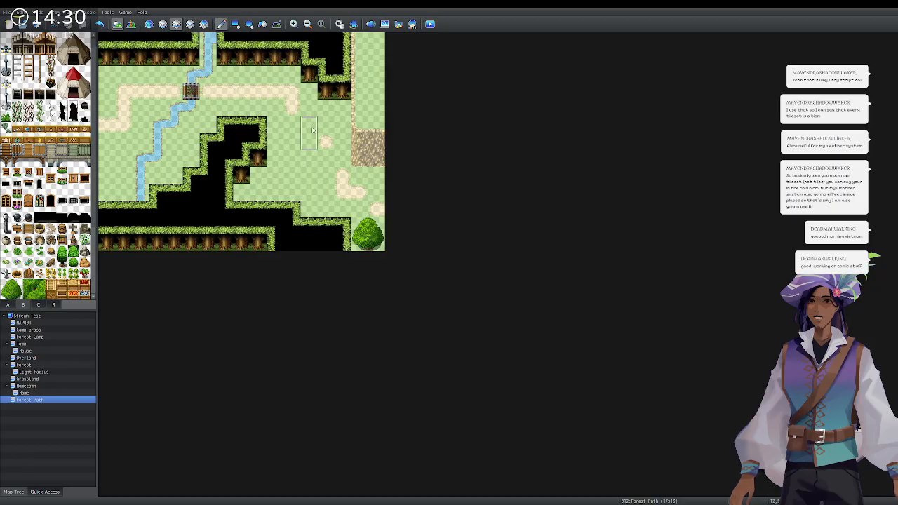
Place a cave entrance on the right cliff face and check it across the layer views.
{"action": "left_click", "coordinate": [373, 145]}
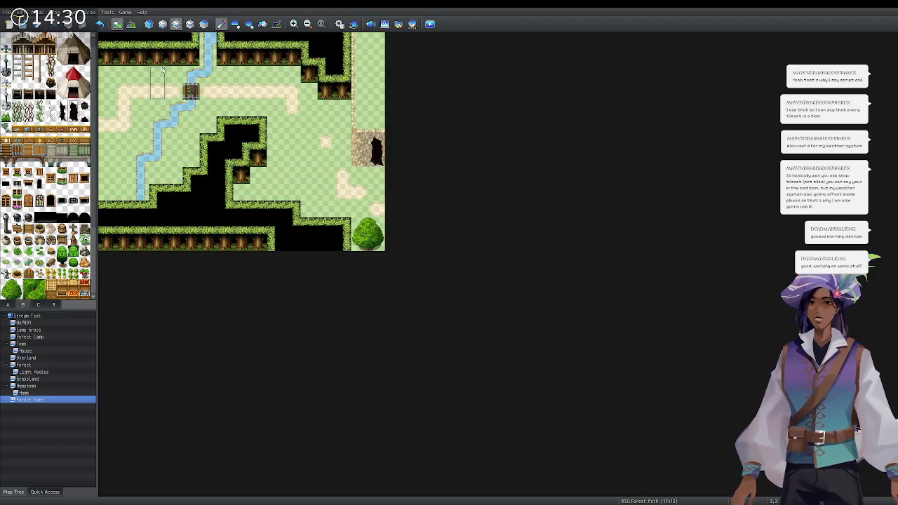
{"action": "left_click", "coordinate": [149, 27]}
{"action": "left_click", "coordinate": [163, 26]}
{"action": "left_click", "coordinate": [176, 26]}
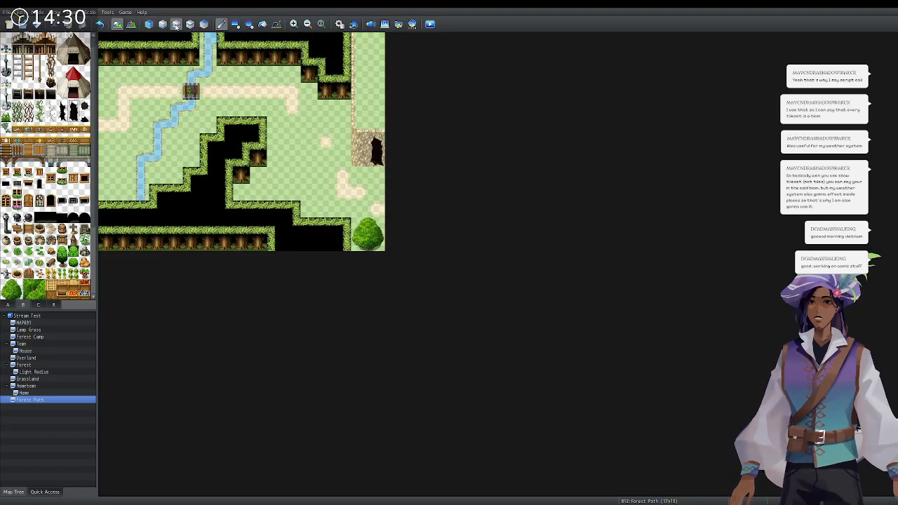
Paint Large Tree foliage pieces above and beside the bottom-right corner tree.
{"action": "left_click_drag", "start_coordinate": [29, 296], "coordinate": [40, 296]}
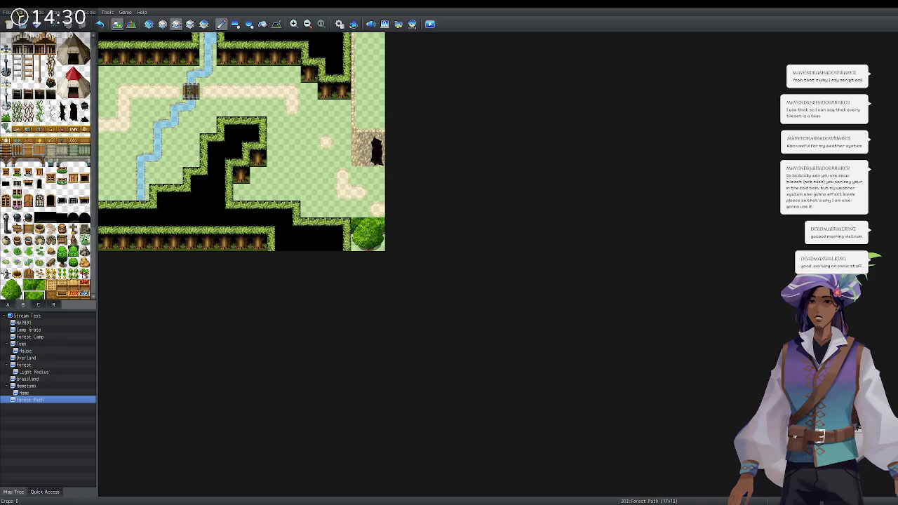
{"action": "scroll", "coordinate": [30, 296], "scroll_direction": "down", "scroll_amount": 1}
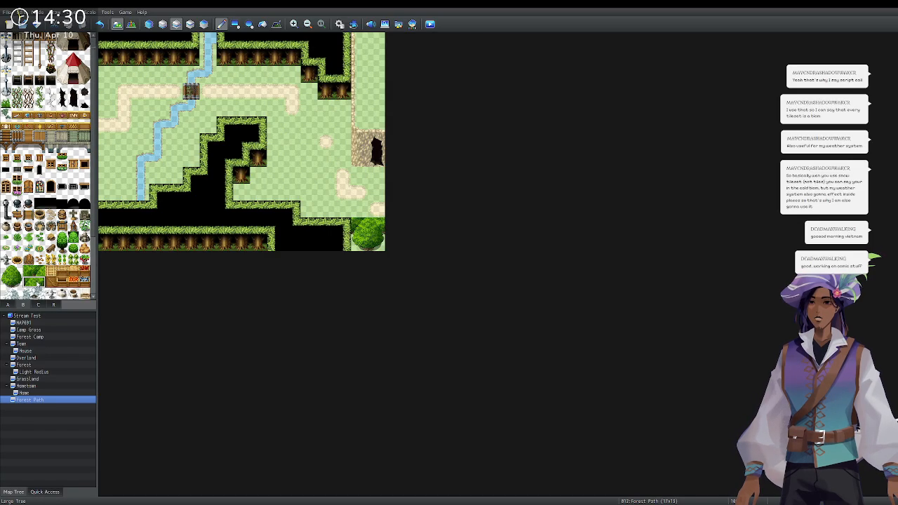
{"action": "left_click", "coordinate": [28, 282]}
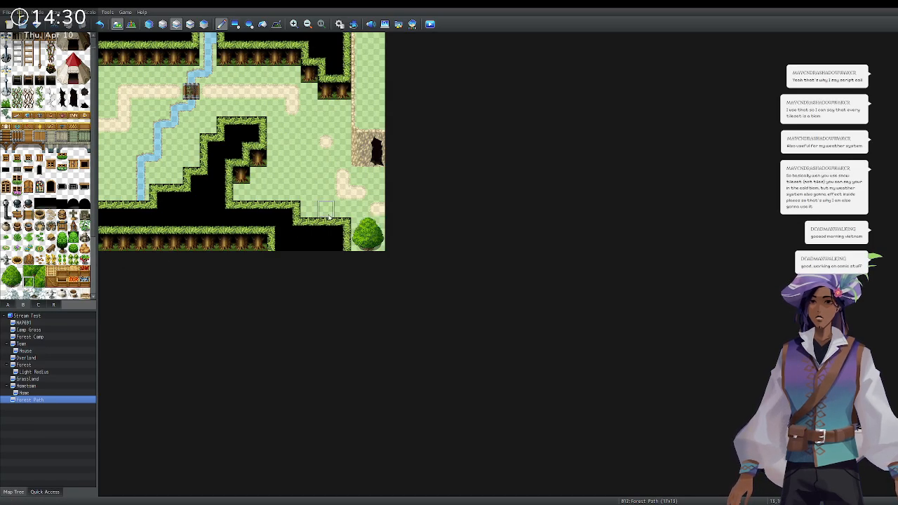
{"action": "left_click", "coordinate": [376, 209]}
{"action": "left_click", "coordinate": [375, 223]}
{"action": "left_click", "coordinate": [39, 271]}
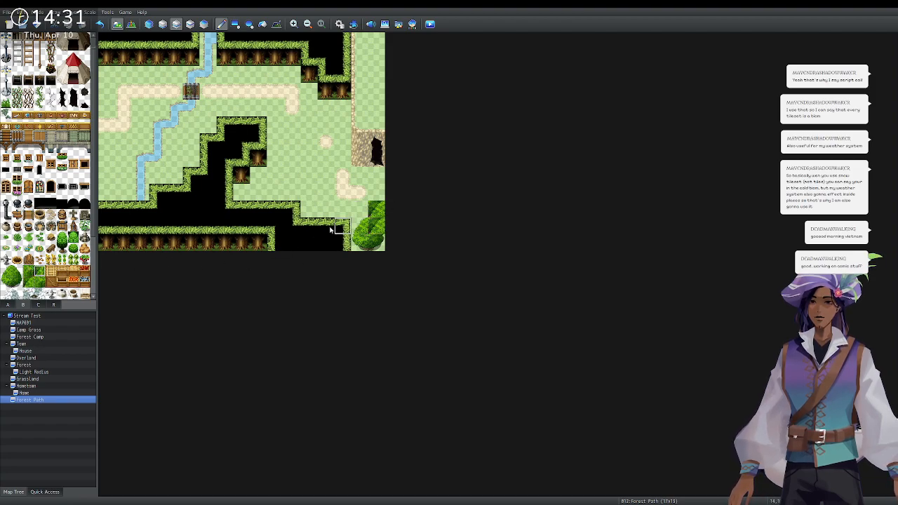
{"action": "left_click", "coordinate": [28, 272]}
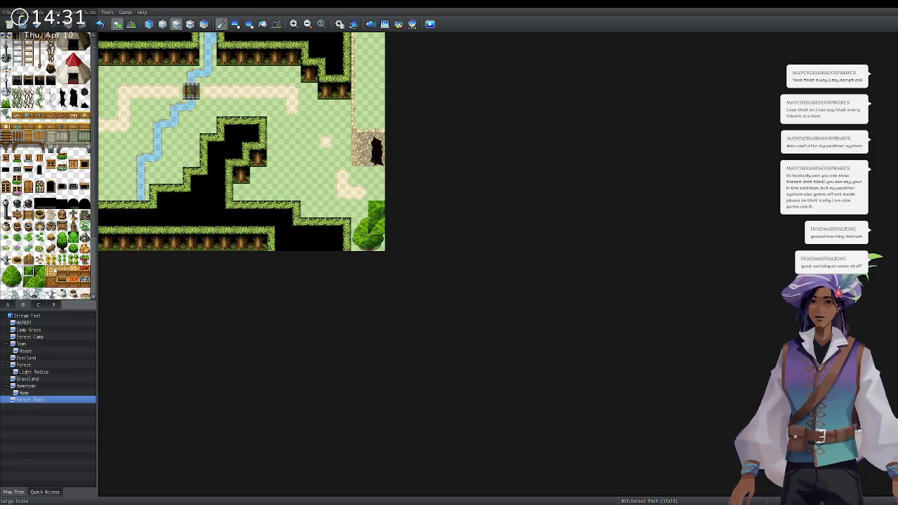
{"action": "left_click", "coordinate": [39, 283]}
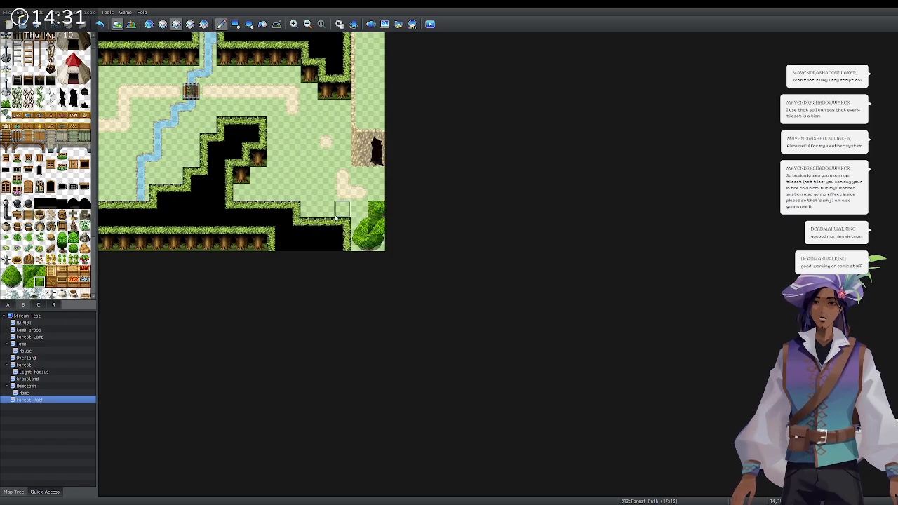
{"action": "left_click", "coordinate": [359, 209]}
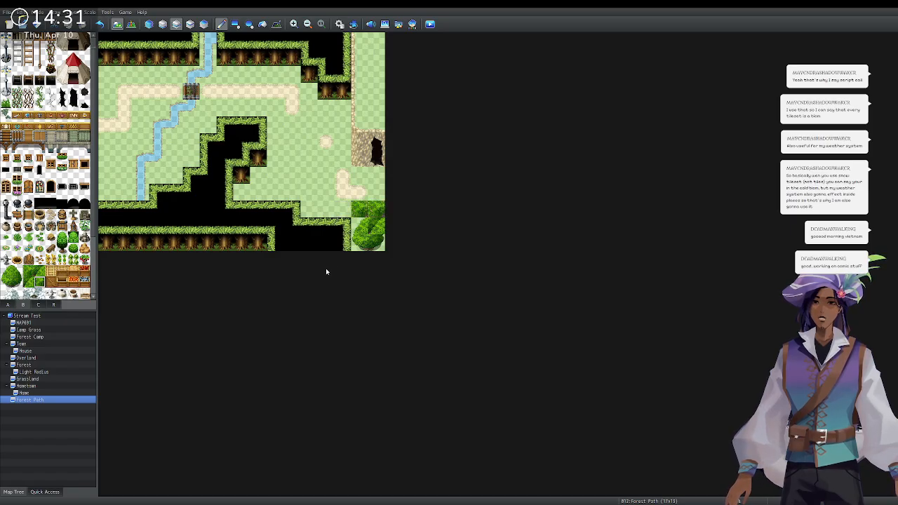
Repaint the corner tree's cells with other Large Tree pieces, undoing the last change.
{"action": "left_click", "coordinate": [28, 273]}
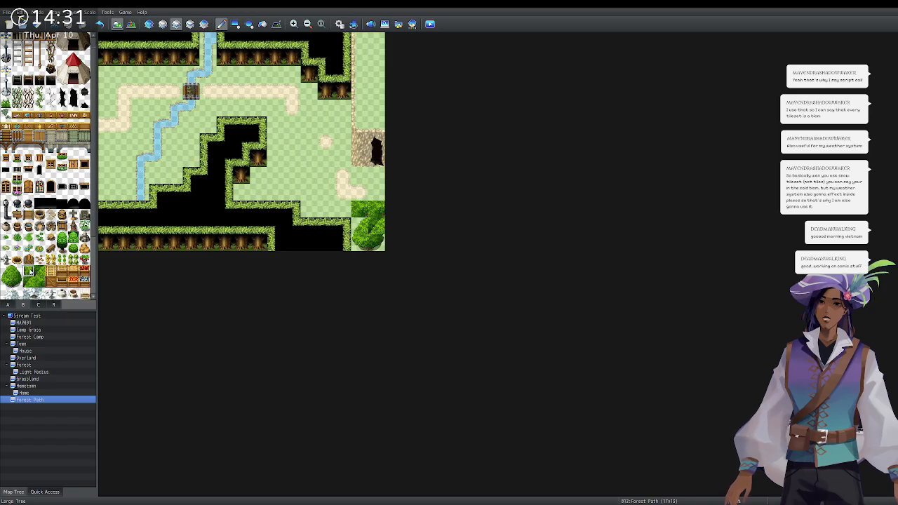
{"action": "left_click", "coordinate": [377, 210]}
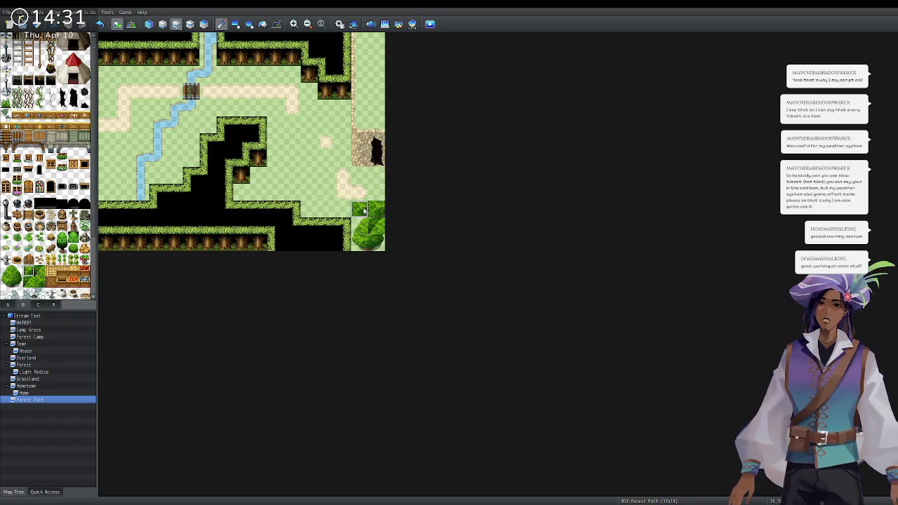
{"action": "left_click", "coordinate": [40, 273]}
{"action": "left_click", "coordinate": [361, 213]}
{"action": "left_click", "coordinate": [5, 270]}
{"action": "left_click", "coordinate": [359, 210]}
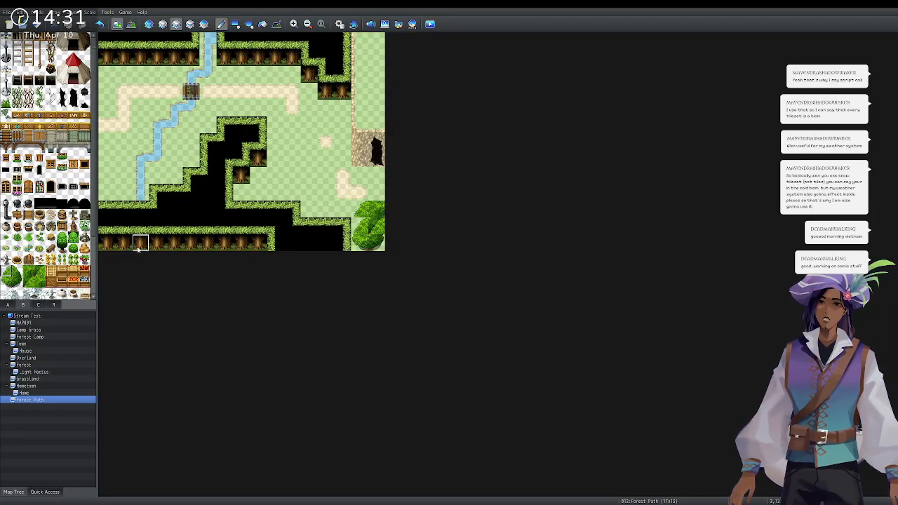
{"action": "left_click", "coordinate": [40, 282]}
{"action": "left_click", "coordinate": [361, 226]}
{"action": "left_click", "coordinate": [33, 278]}
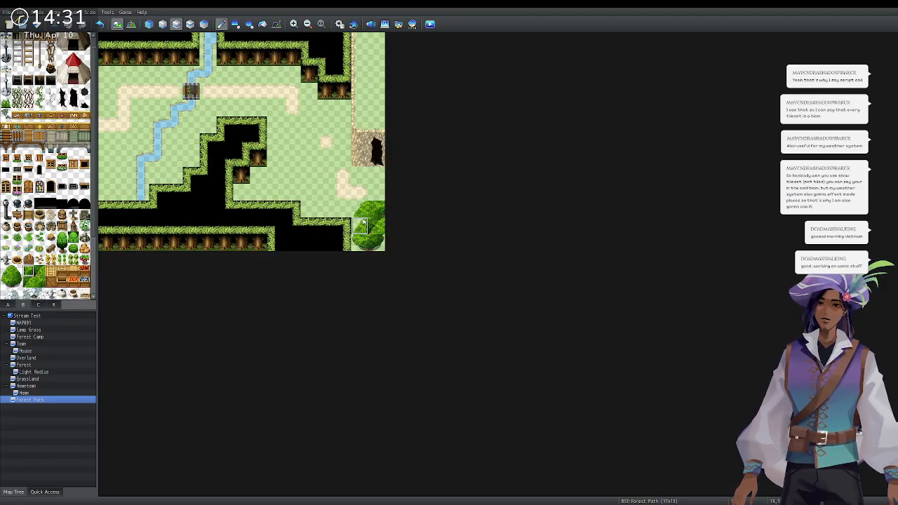
{"action": "key", "text": "ctrl+z"}
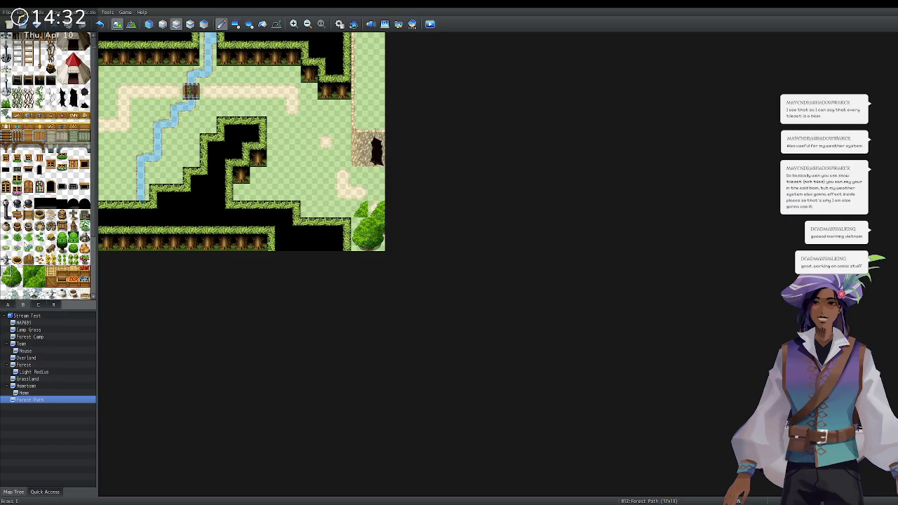
{"action": "scroll", "coordinate": [6, 261], "scroll_direction": "up", "scroll_amount": 3}
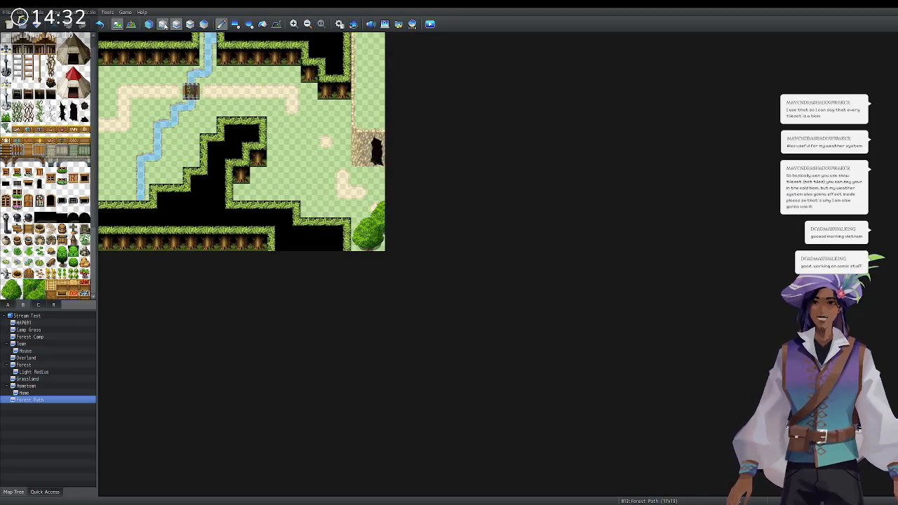
Try a sand tile beside the sand L-shape on the lower layer, then undo it.
{"action": "left_click", "coordinate": [162, 24]}
{"action": "left_click", "coordinate": [8, 304]}
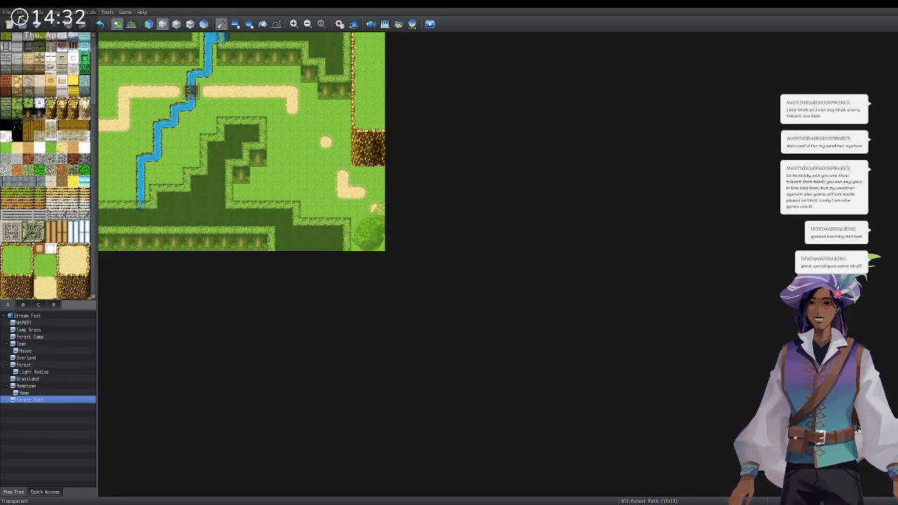
{"action": "scroll", "coordinate": [3, 120], "scroll_direction": "up", "scroll_amount": 5}
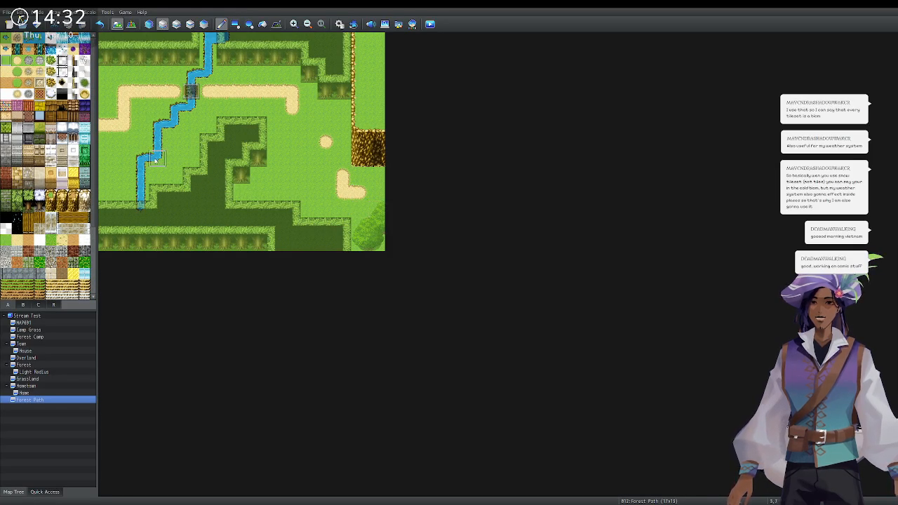
{"action": "left_click", "coordinate": [377, 176]}
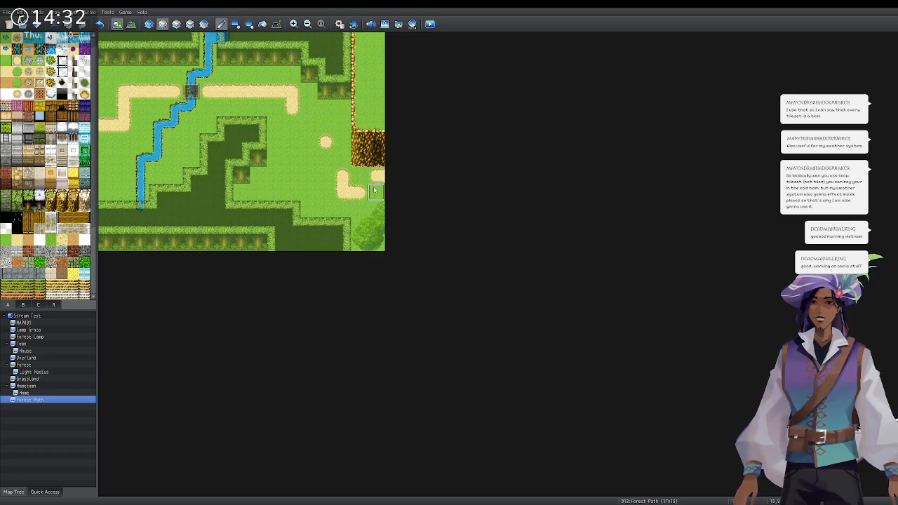
{"action": "key", "text": "ctrl+z"}
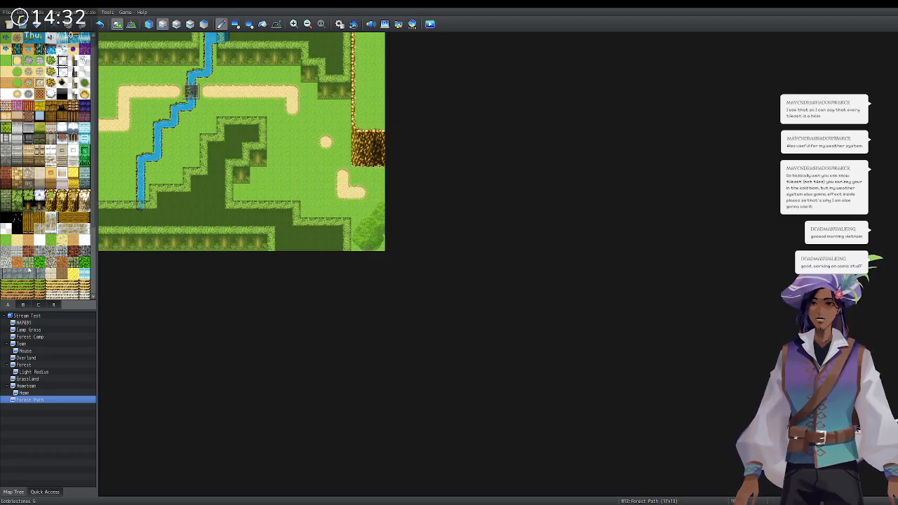
Paint dark green bush tiles at the map's lower-right edge, finishing on the upper layer.
{"action": "scroll", "coordinate": [25, 268], "scroll_direction": "down", "scroll_amount": 2}
{"action": "scroll", "coordinate": [25, 268], "scroll_direction": "down", "scroll_amount": 3}
{"action": "left_click", "coordinate": [31, 306]}
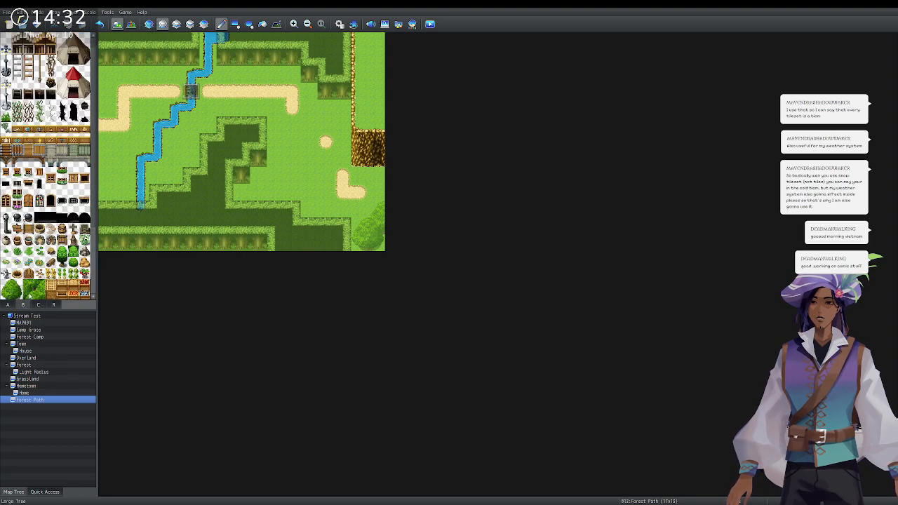
{"action": "scroll", "coordinate": [33, 287], "scroll_direction": "down", "scroll_amount": 2}
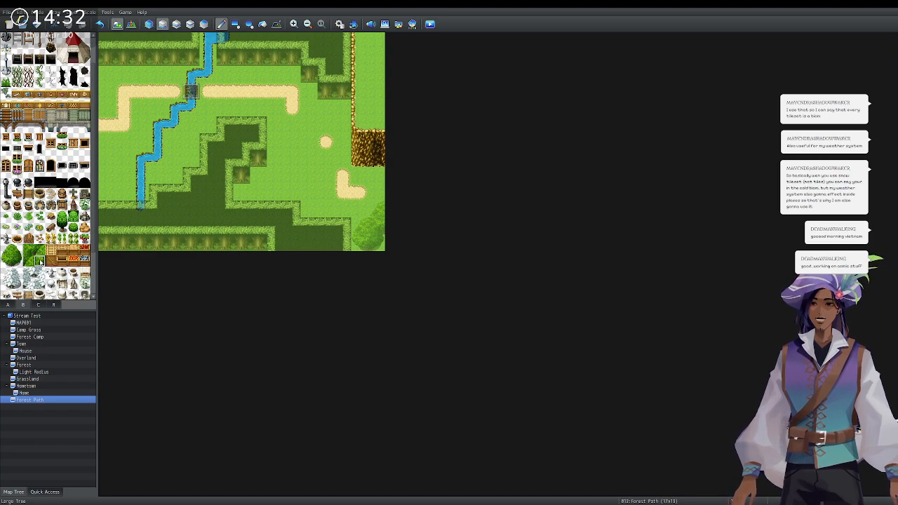
{"action": "left_click", "coordinate": [377, 191]}
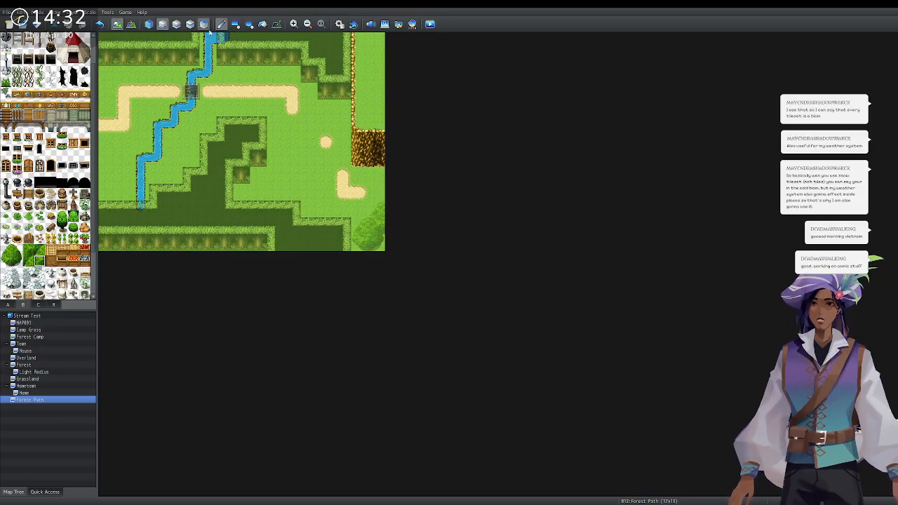
{"action": "left_click", "coordinate": [176, 23]}
{"action": "left_click", "coordinate": [28, 261]}
{"action": "left_click", "coordinate": [382, 209]}
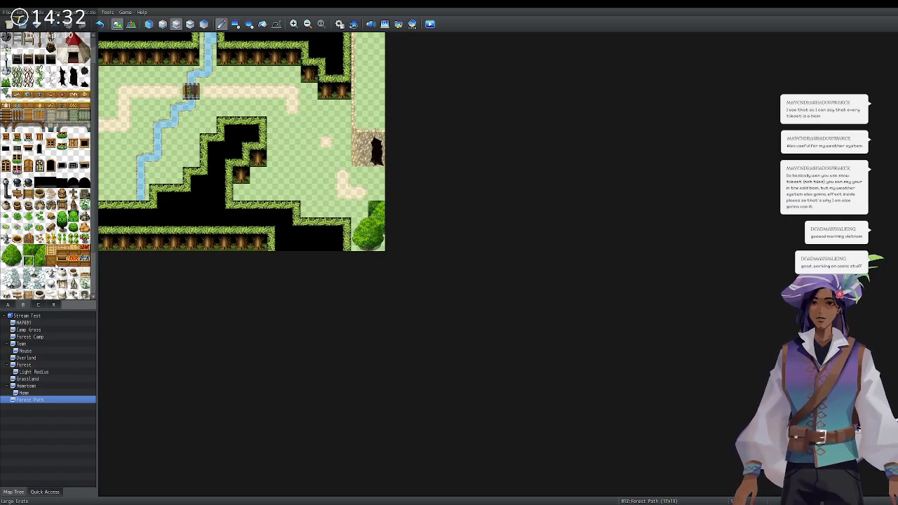
Undo the bush, then try a Large Tree piece at the lower right and undo it too.
{"action": "key", "text": "ctrl+z"}
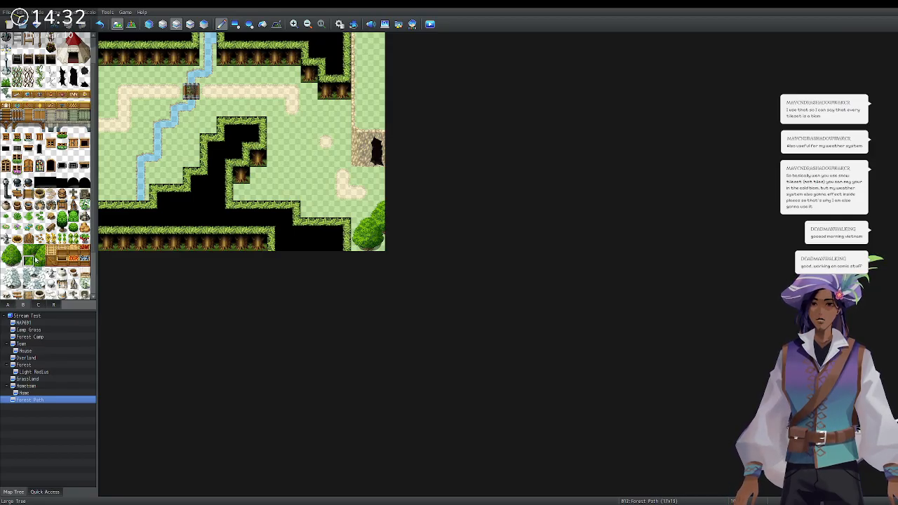
{"action": "left_click_drag", "start_coordinate": [6, 250], "coordinate": [7, 261]}
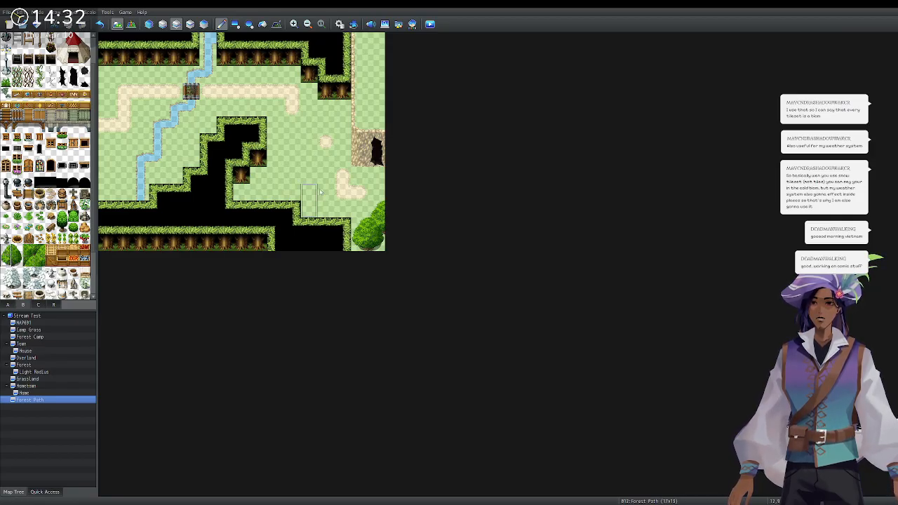
{"action": "left_click", "coordinate": [382, 181]}
{"action": "key", "text": "ctrl+z"}
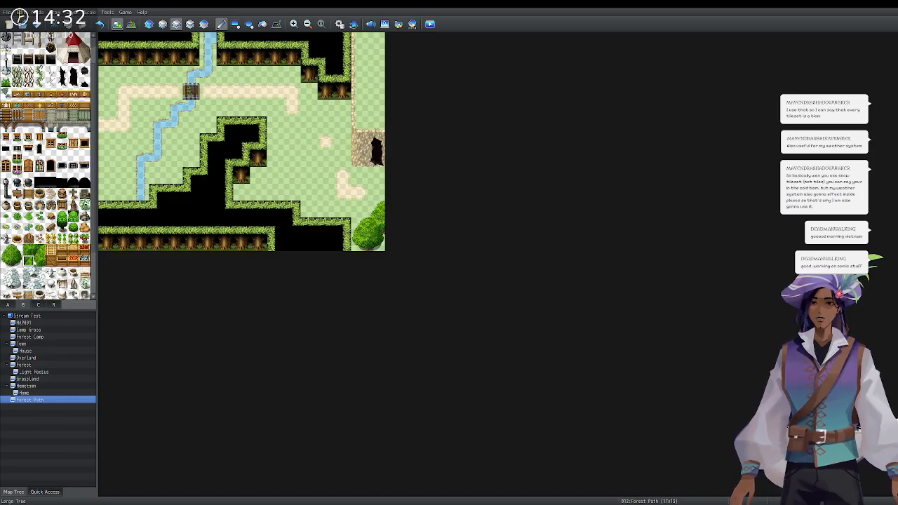
Paint a two-tile tree at the lower right with darker foliage beside it and a tree-top above.
{"action": "left_click", "coordinate": [35, 261]}
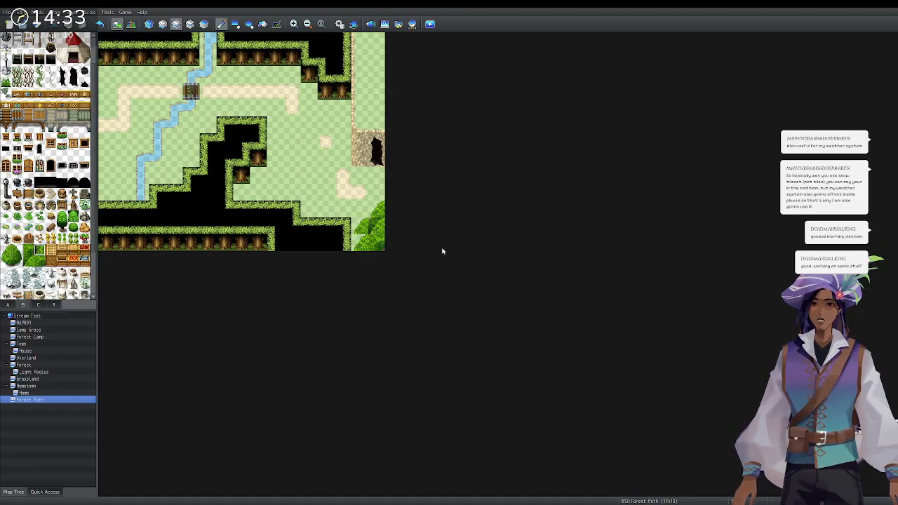
{"action": "left_click_drag", "start_coordinate": [5, 251], "coordinate": [7, 260]}
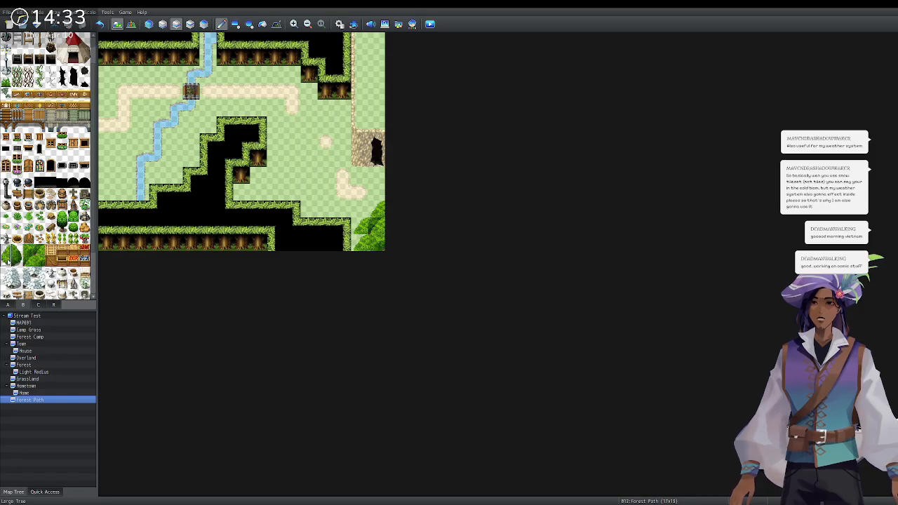
{"action": "left_click", "coordinate": [360, 211]}
{"action": "left_click", "coordinate": [17, 251]}
{"action": "left_click", "coordinate": [375, 214]}
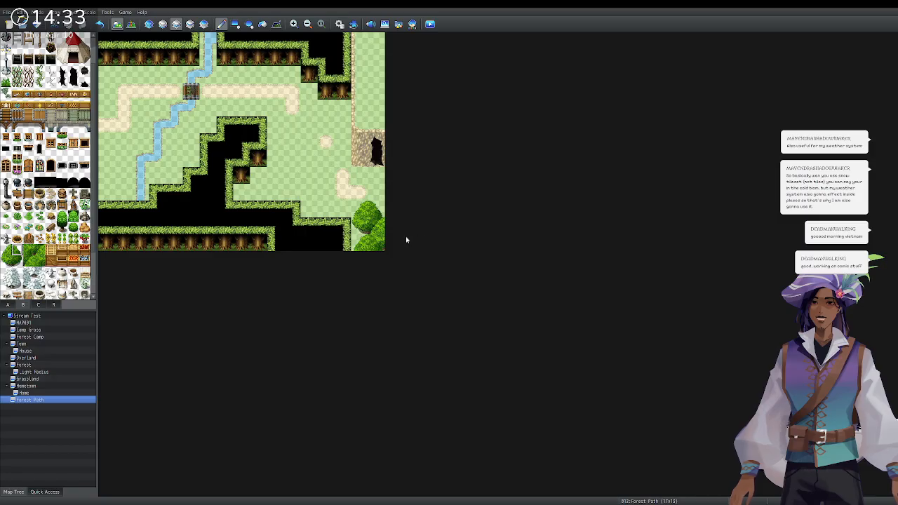
{"action": "left_click", "coordinate": [40, 250]}
{"action": "left_click", "coordinate": [376, 209]}
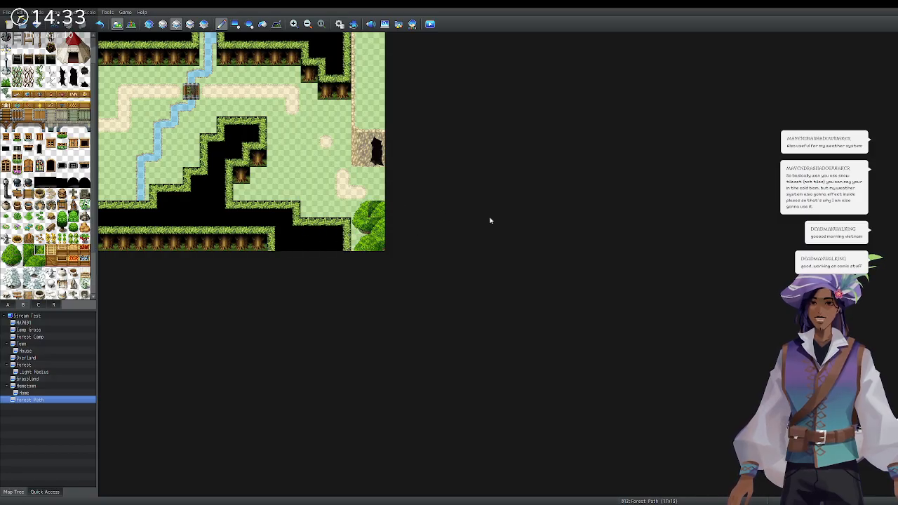
{"action": "left_click", "coordinate": [40, 261]}
{"action": "left_click", "coordinate": [376, 210]}
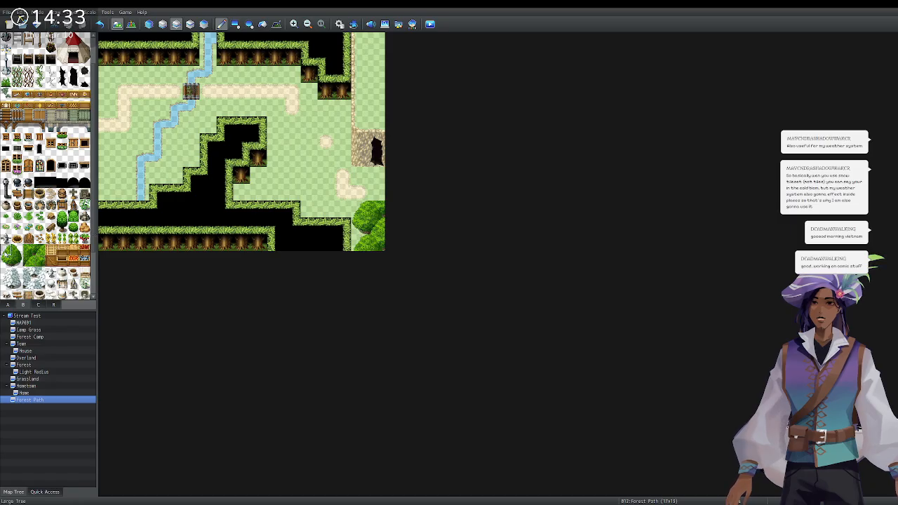
{"action": "left_click", "coordinate": [376, 193]}
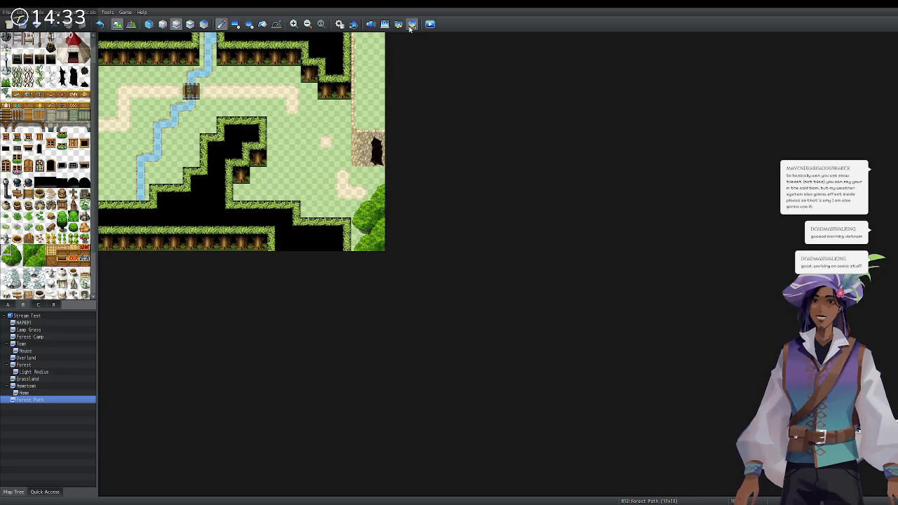
Place a small wooden sign beside the cave entrance and select its cell in Event mode.
{"action": "scroll", "coordinate": [35, 163], "scroll_direction": "up", "scroll_amount": 2}
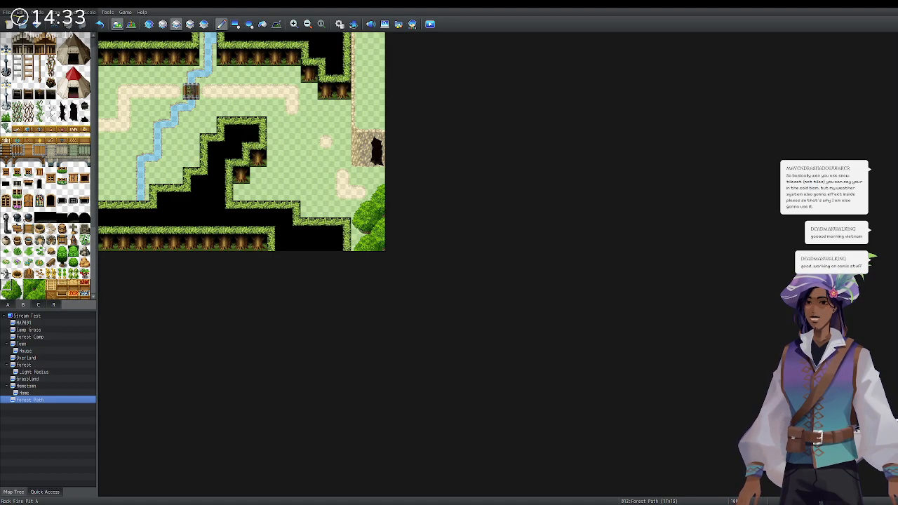
{"action": "left_click", "coordinate": [42, 306]}
{"action": "left_click", "coordinate": [9, 305]}
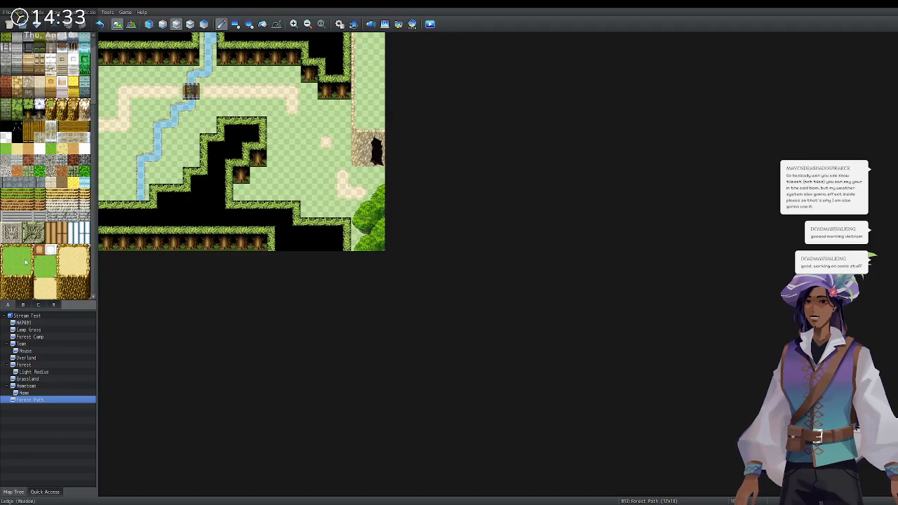
{"action": "left_click", "coordinate": [23, 306]}
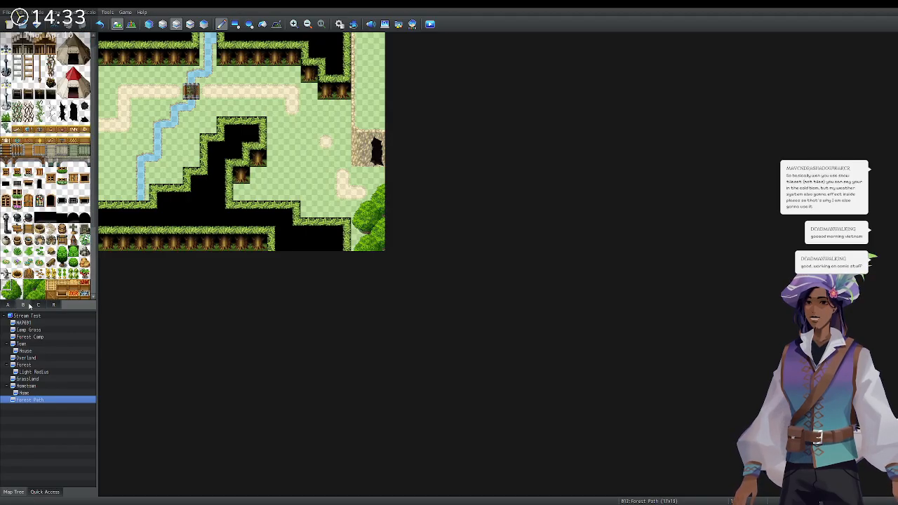
{"action": "scroll", "coordinate": [5, 253], "scroll_direction": "down", "scroll_amount": 5}
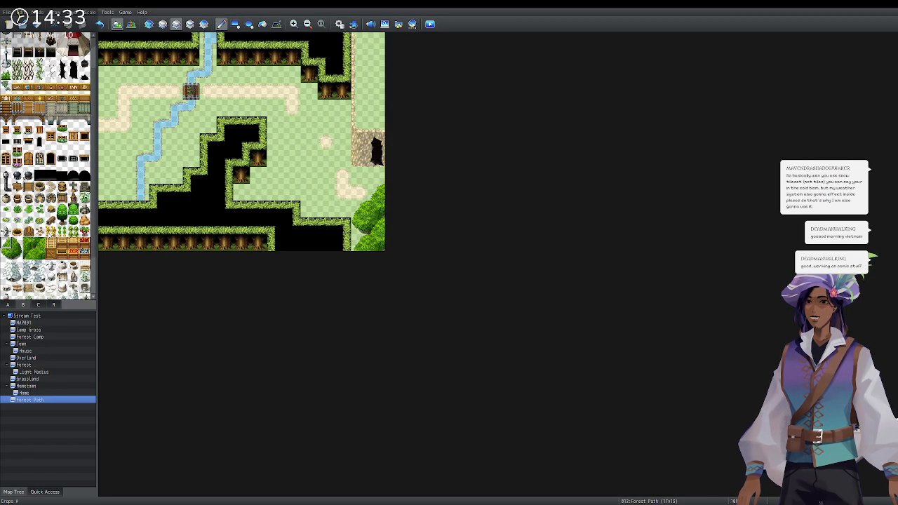
{"action": "scroll", "coordinate": [45, 165], "scroll_direction": "up", "scroll_amount": 6}
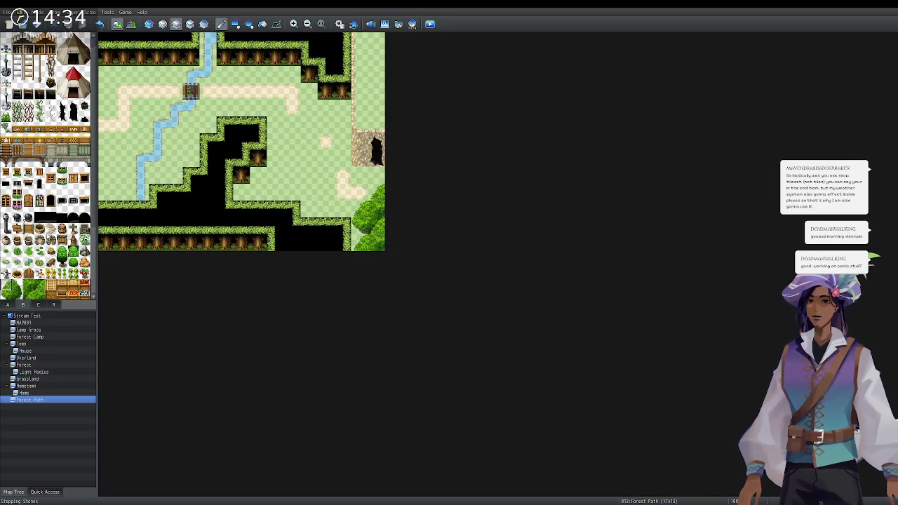
{"action": "left_click", "coordinate": [38, 306]}
{"action": "scroll", "coordinate": [55, 269], "scroll_direction": "up", "scroll_amount": 1}
{"action": "scroll", "coordinate": [59, 229], "scroll_direction": "up", "scroll_amount": 5}
{"action": "scroll", "coordinate": [59, 229], "scroll_direction": "down", "scroll_amount": 5}
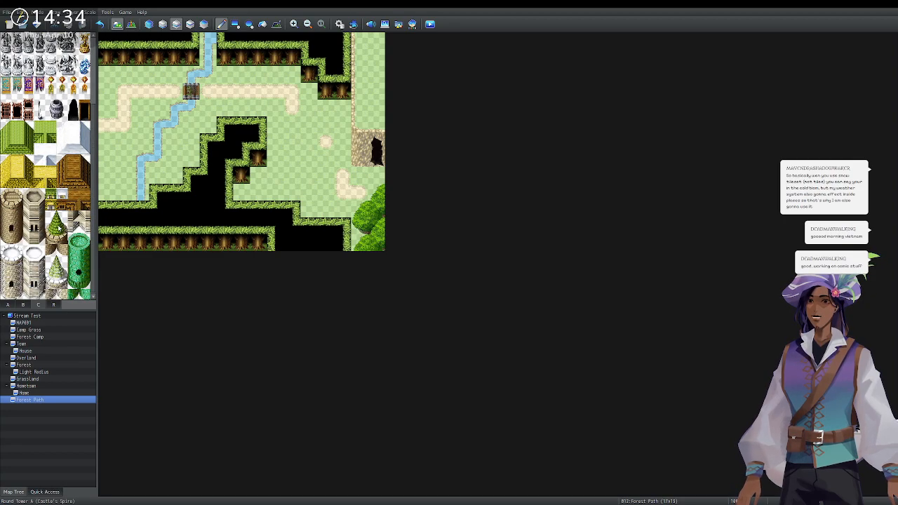
{"action": "left_click", "coordinate": [23, 306]}
{"action": "scroll", "coordinate": [40, 259], "scroll_direction": "down", "scroll_amount": 6}
{"action": "scroll", "coordinate": [42, 254], "scroll_direction": "up", "scroll_amount": 5}
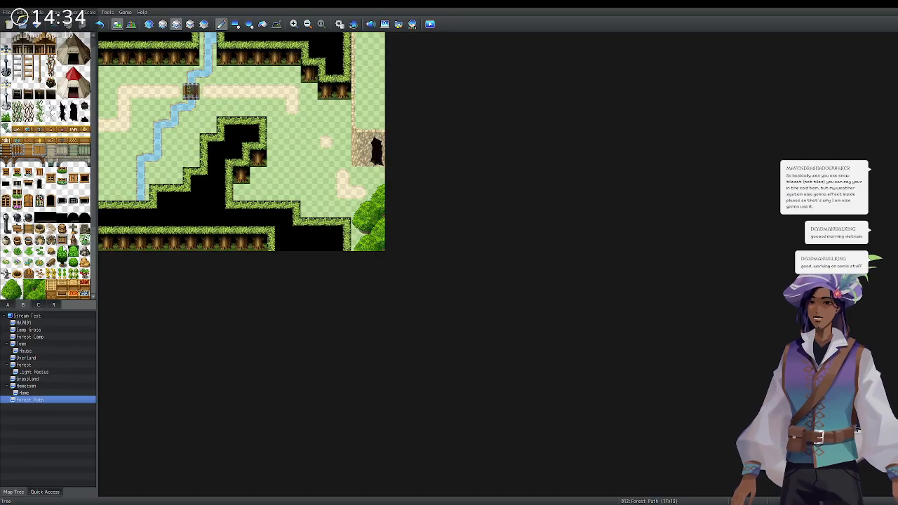
{"action": "left_click", "coordinate": [343, 158]}
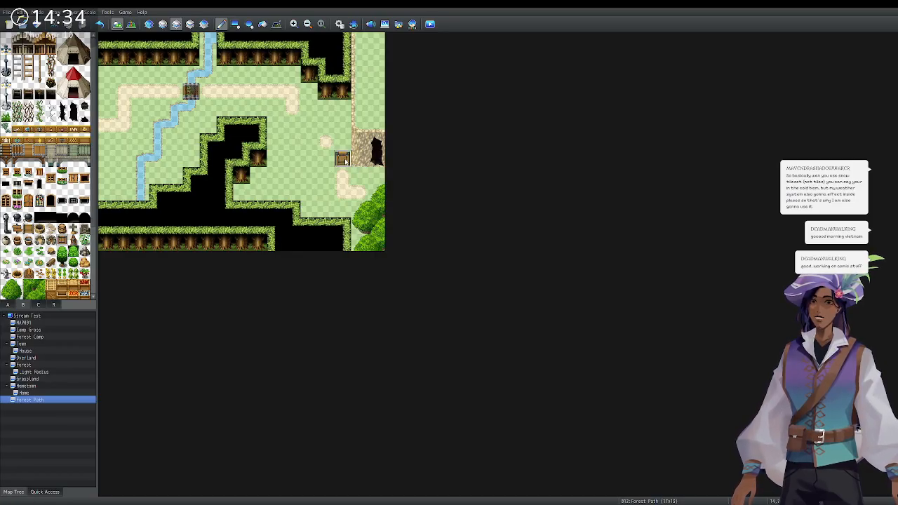
{"action": "left_click", "coordinate": [132, 24]}
{"action": "left_click", "coordinate": [341, 160]}
Create a new event named Sign on the sign's cell with a Show Text dungeon message.
{"action": "double_click", "coordinate": [340, 160]}
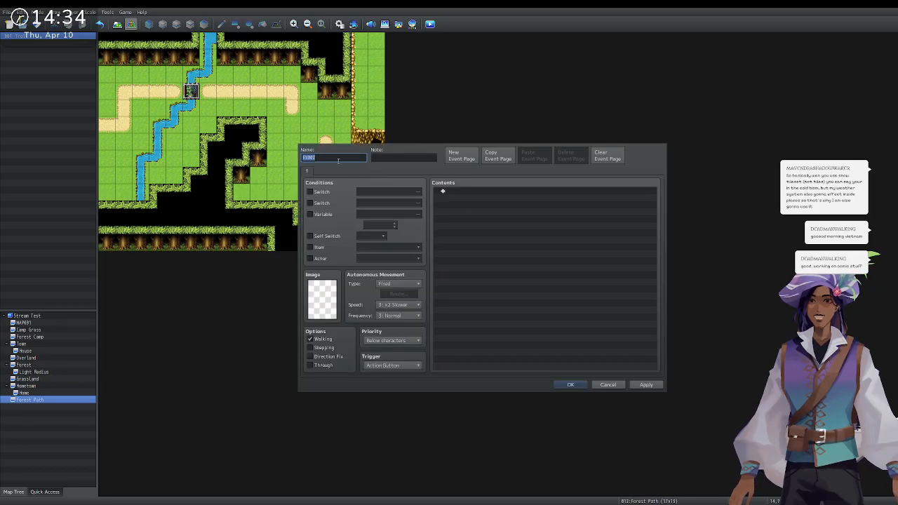
{"action": "type", "text": "Sign"}
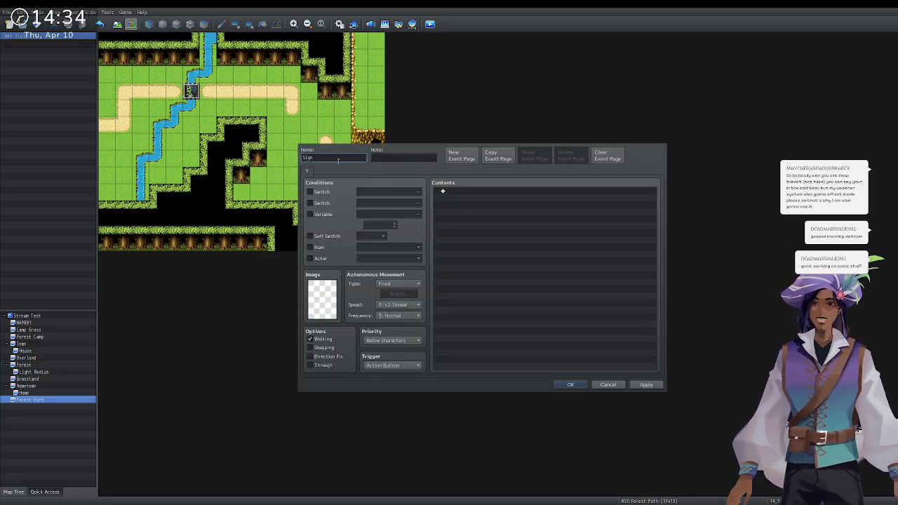
{"action": "double_click", "coordinate": [470, 196]}
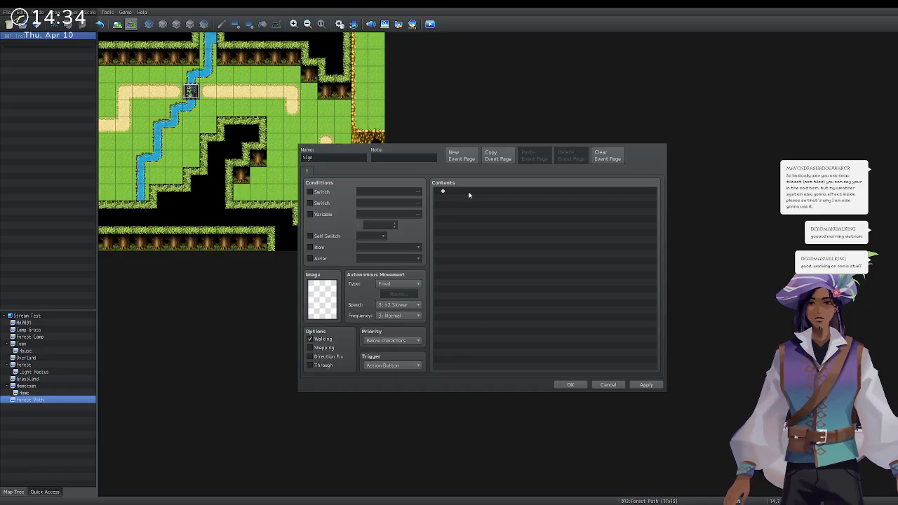
{"action": "key", "text": "Return"}
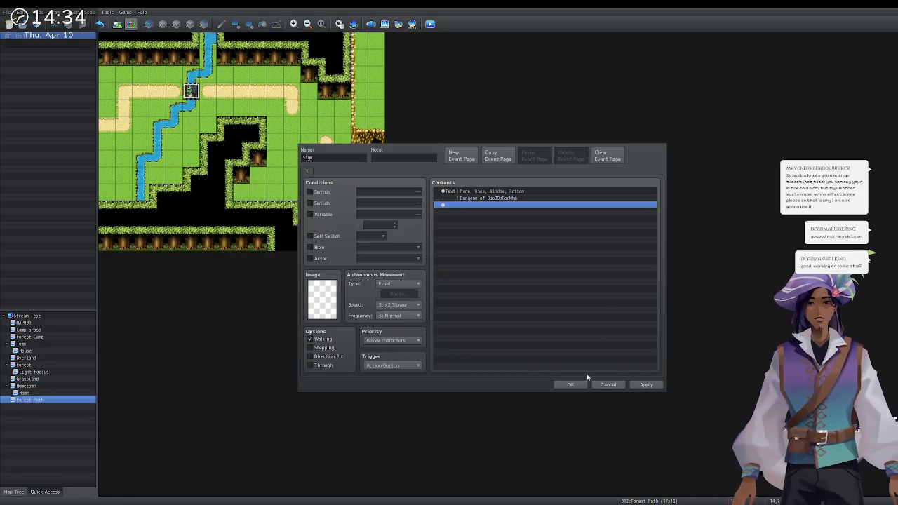
{"action": "left_click", "coordinate": [581, 385]}
{"action": "left_click", "coordinate": [377, 160]}
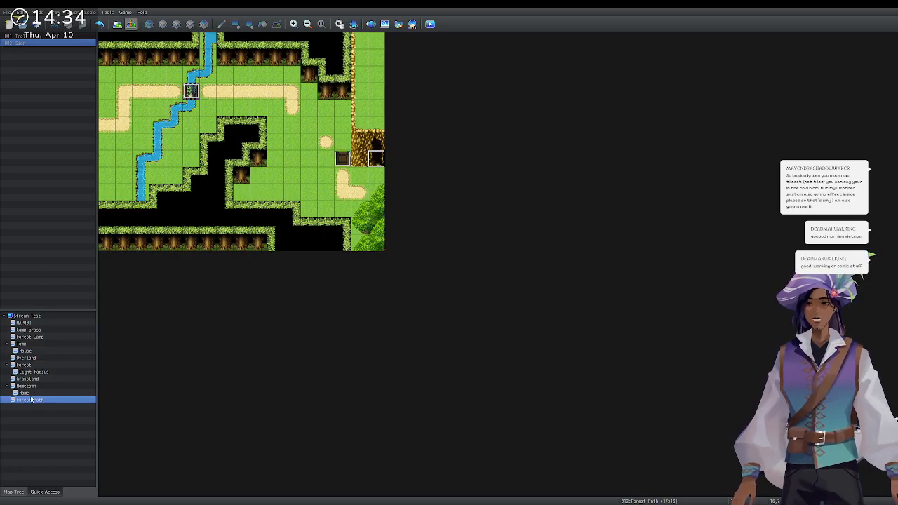
Create a new map named Dungeon under Forest Path using the Dungeon tileset.
{"action": "key", "text": "Return"}
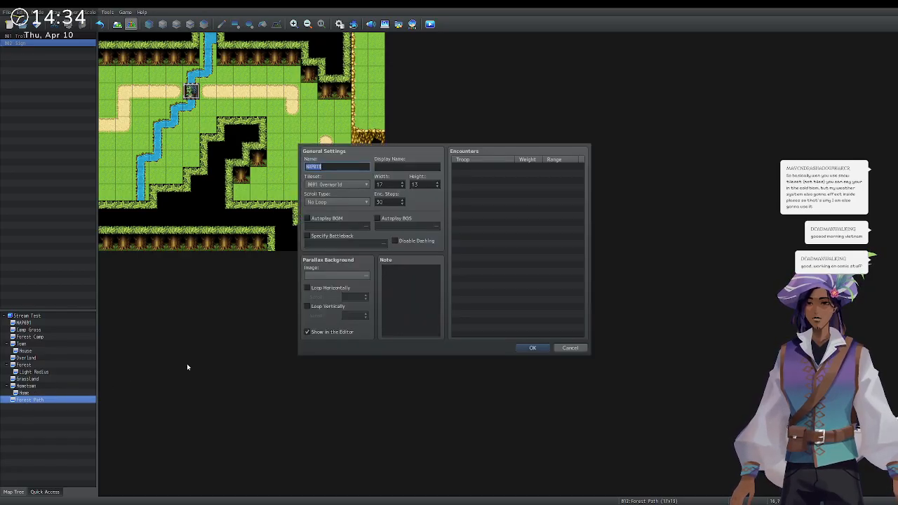
{"action": "key", "text": "Tab"}
{"action": "key", "text": "Down"}
{"action": "key", "text": "Down"}
{"action": "key", "text": "Down"}
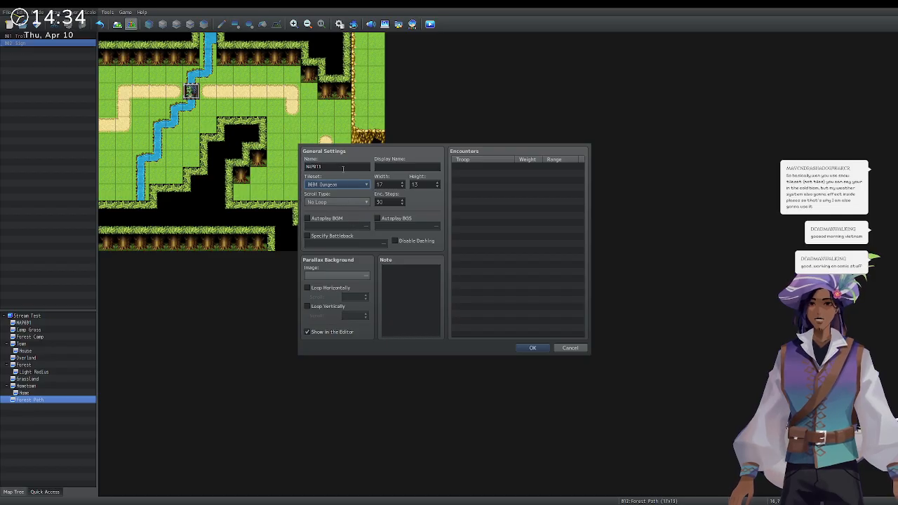
{"action": "double_click", "coordinate": [345, 168]}
{"action": "type", "text": "Dungeon"}
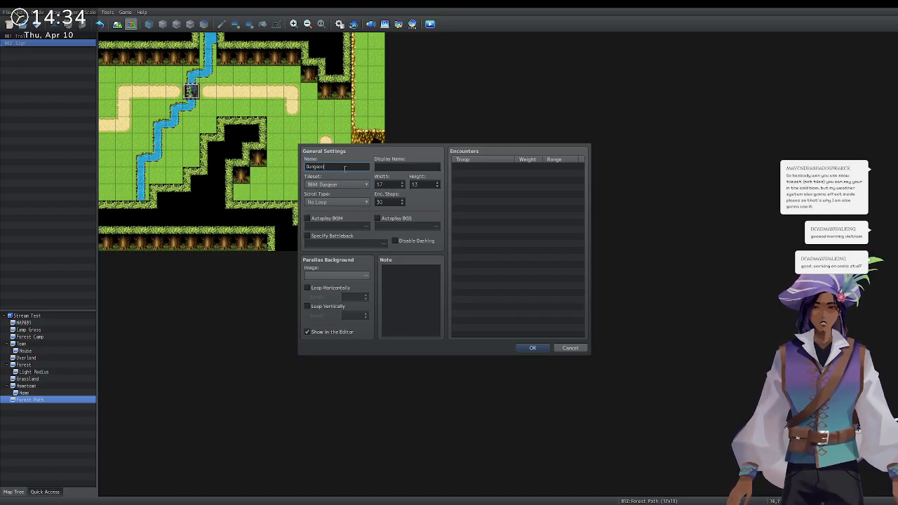
{"action": "key", "text": "Return"}
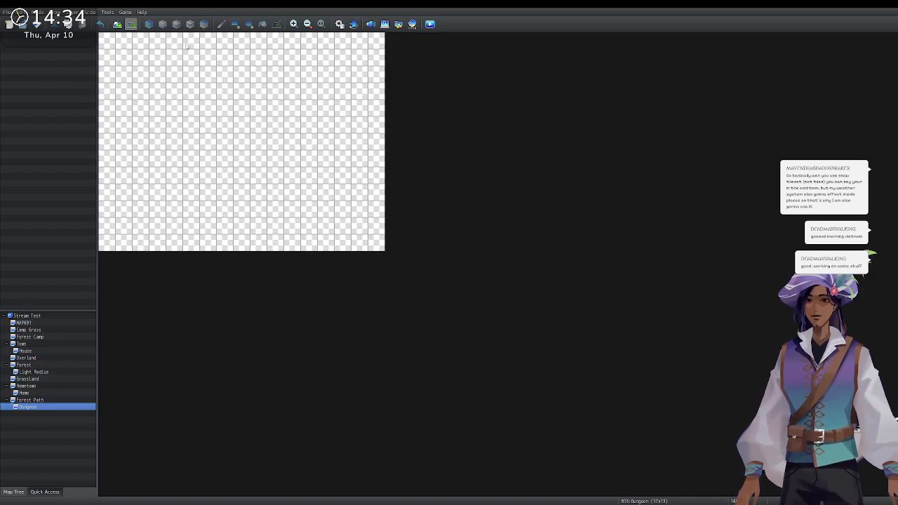
Switch to Map mode and show the ground tiles on tileset tab A.
{"action": "left_click", "coordinate": [117, 24]}
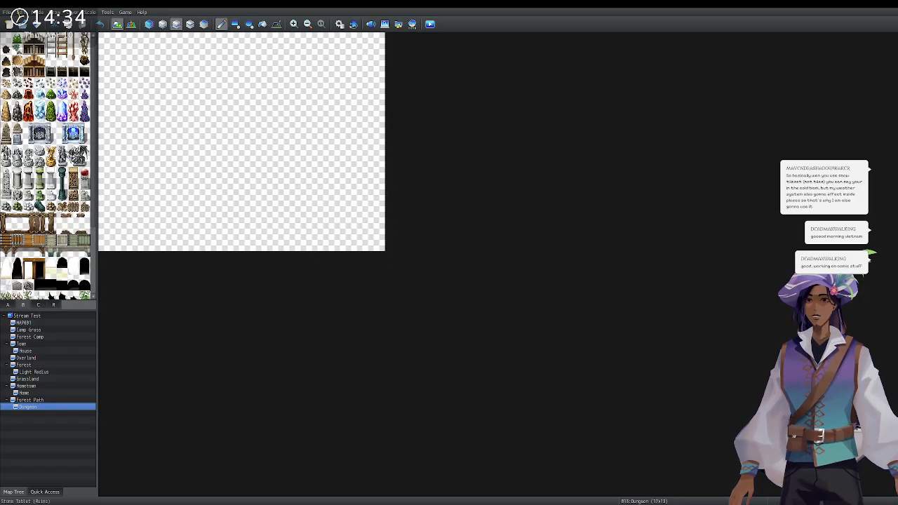
{"action": "left_click", "coordinate": [7, 306]}
{"action": "scroll", "coordinate": [37, 221], "scroll_direction": "up", "scroll_amount": 3}
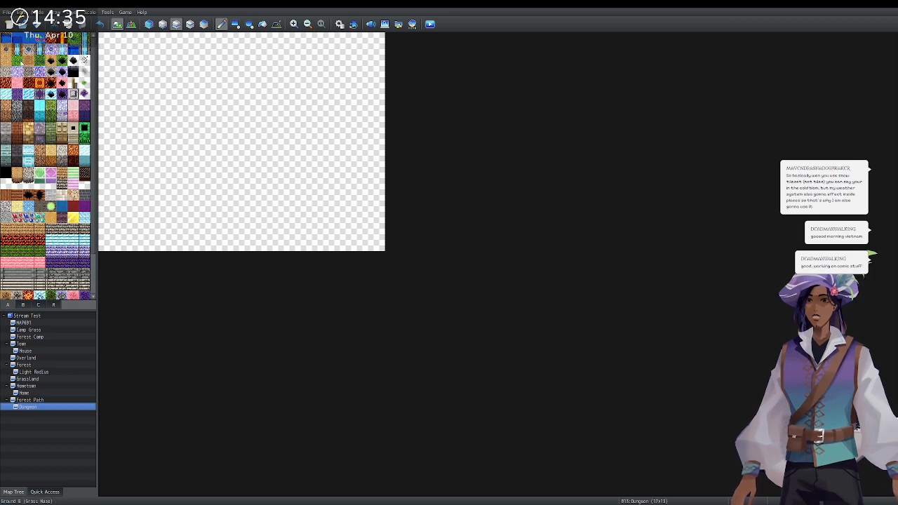
{"action": "scroll", "coordinate": [26, 90], "scroll_direction": "down", "scroll_amount": 2}
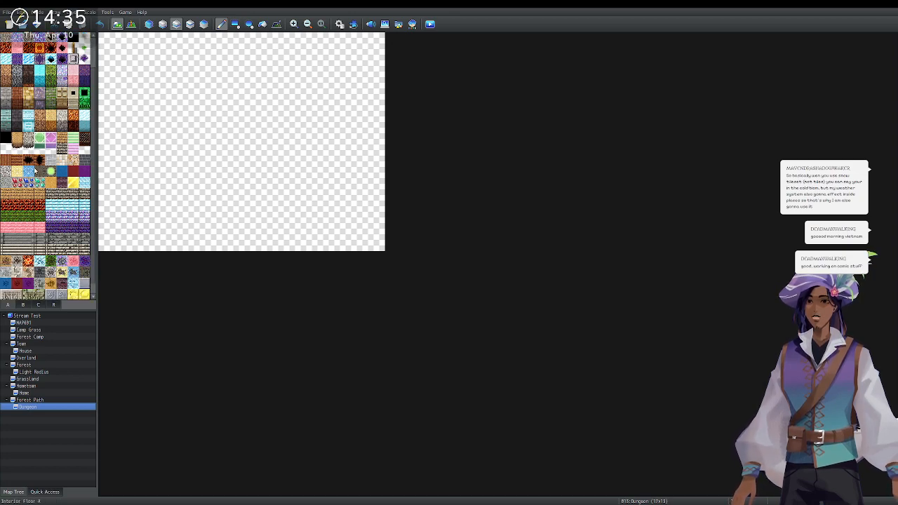
{"action": "scroll", "coordinate": [18, 105], "scroll_direction": "up", "scroll_amount": 2}
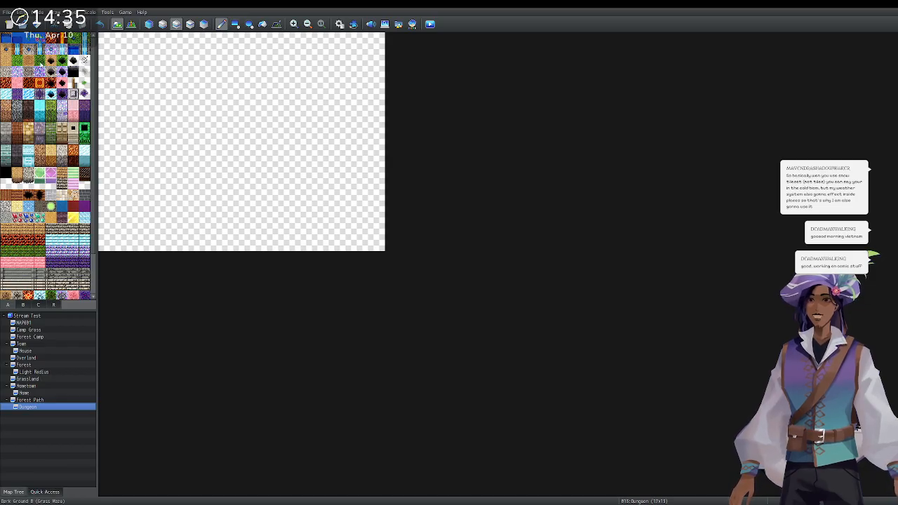
Test-fill the map with grass, then dirt, paint a water pool, and undo the water.
{"action": "left_click", "coordinate": [263, 24]}
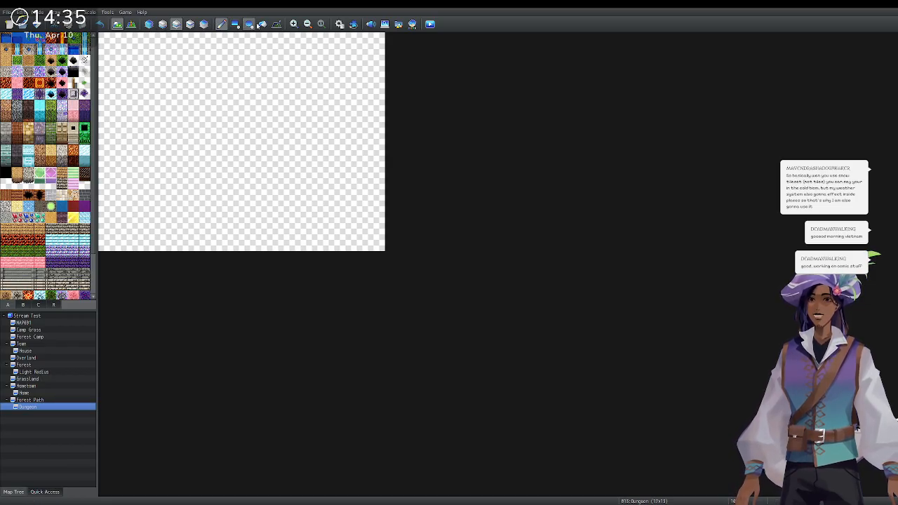
{"action": "left_click", "coordinate": [223, 89]}
{"action": "left_click", "coordinate": [222, 24]}
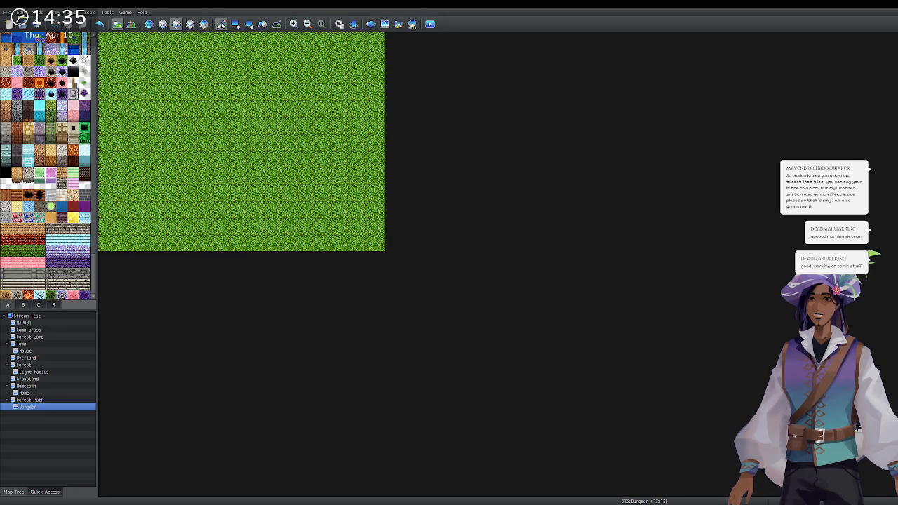
{"action": "left_click", "coordinate": [20, 61]}
{"action": "left_click", "coordinate": [28, 61]}
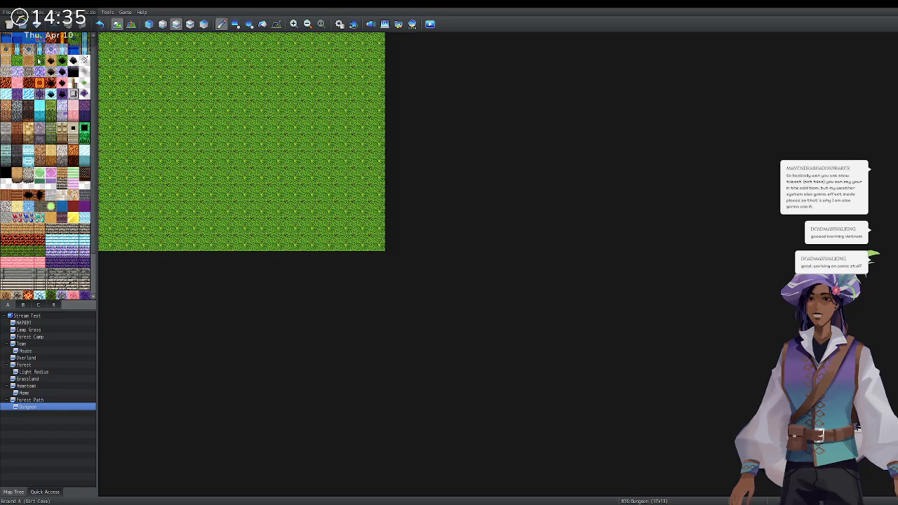
{"action": "left_click", "coordinate": [263, 24]}
{"action": "left_click", "coordinate": [236, 74]}
{"action": "left_click", "coordinate": [221, 24]}
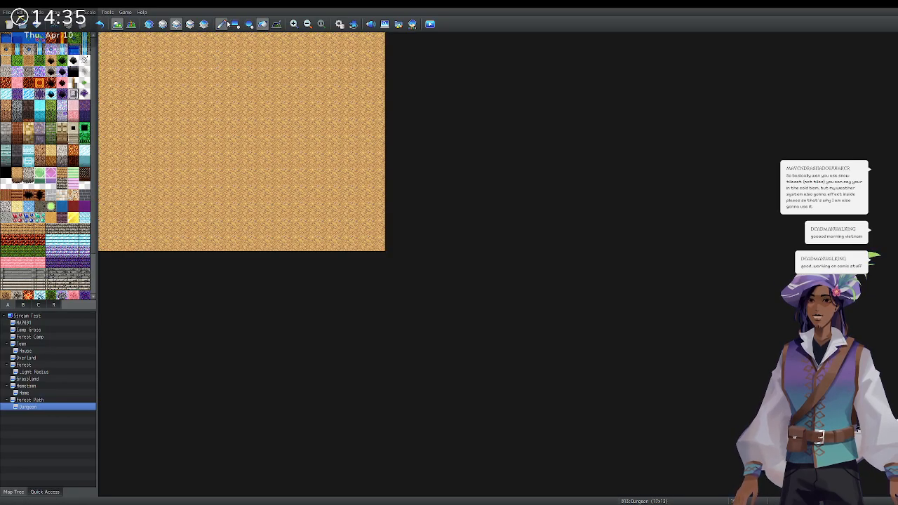
{"action": "left_click", "coordinate": [6, 38]}
{"action": "mouse_move", "coordinate": [230, 97]}
{"action": "left_mouse_down"}
{"action": "mouse_move", "coordinate": [224, 158]}
{"action": "mouse_move", "coordinate": [254, 130]}
{"action": "mouse_move", "coordinate": [210, 109]}
{"action": "mouse_move", "coordinate": [232, 96]}
{"action": "mouse_move", "coordinate": [290, 141]}
{"action": "mouse_move", "coordinate": [275, 95]}
{"action": "mouse_move", "coordinate": [257, 143]}
{"action": "mouse_move", "coordinate": [280, 178]}
{"action": "left_mouse_up"}
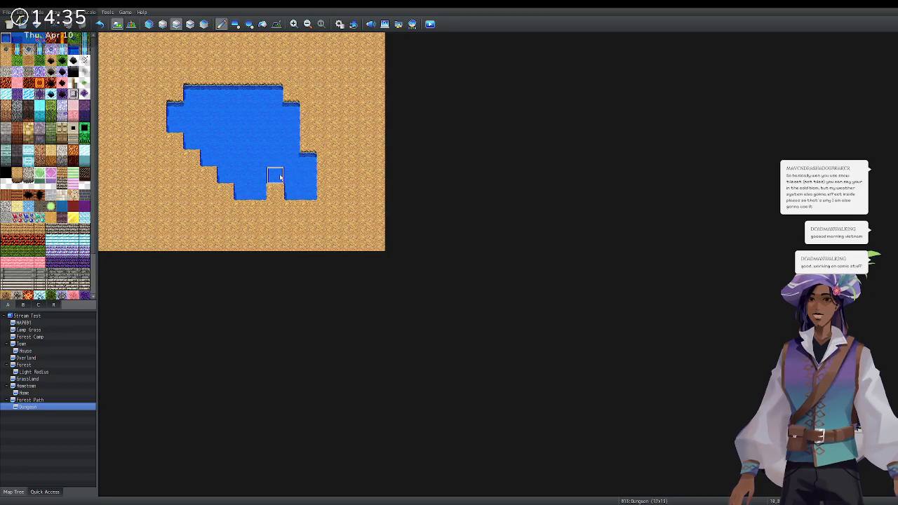
{"action": "key", "text": "ctrl+z"}
{"action": "key", "text": "ctrl+z"}
{"action": "key", "text": "ctrl+z"}
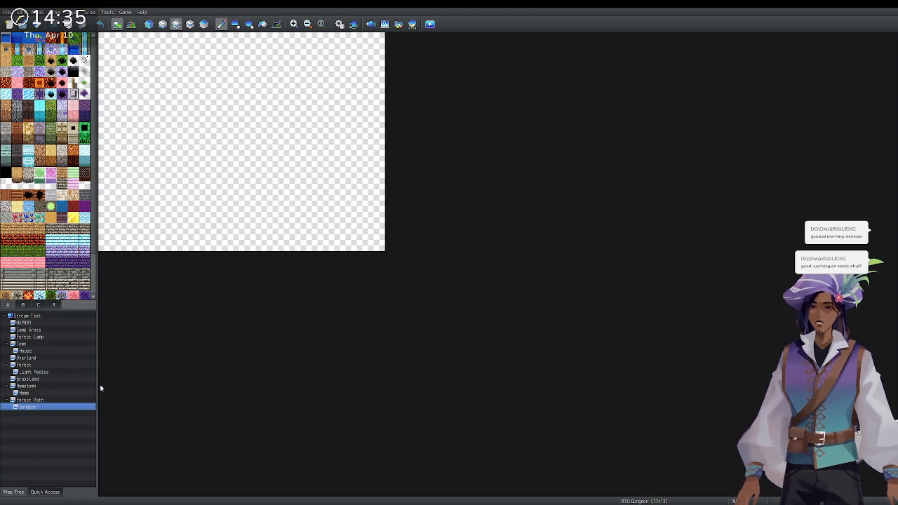
Resize the Dungeon map to 26×22 in Map Properties.
{"action": "double_click", "coordinate": [383, 185]}
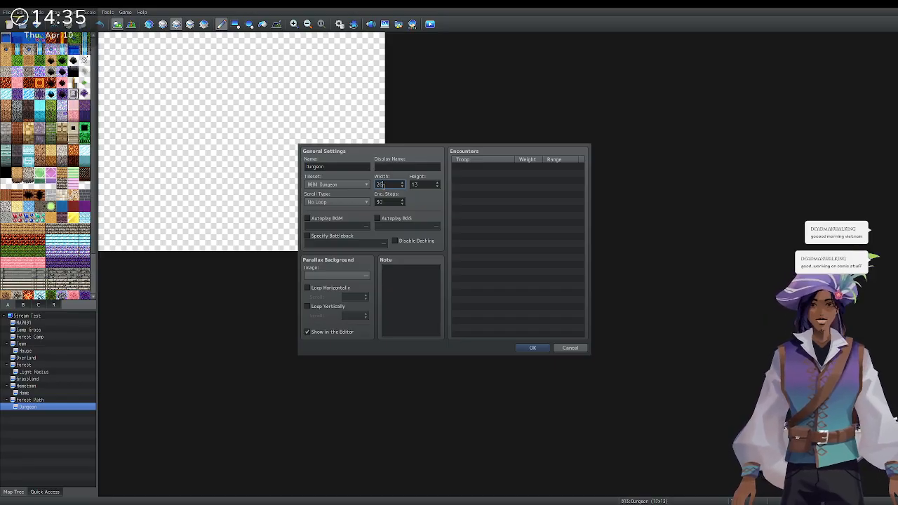
{"action": "double_click", "coordinate": [427, 185]}
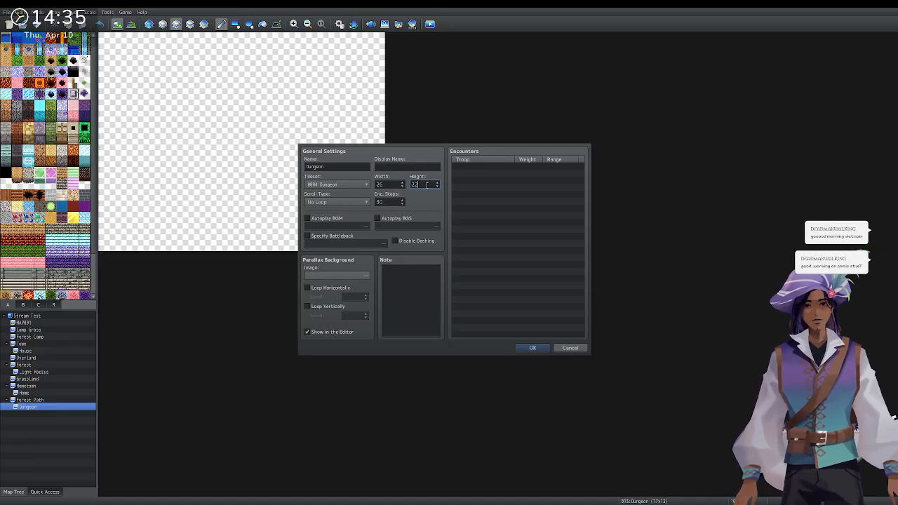
{"action": "left_click", "coordinate": [534, 348]}
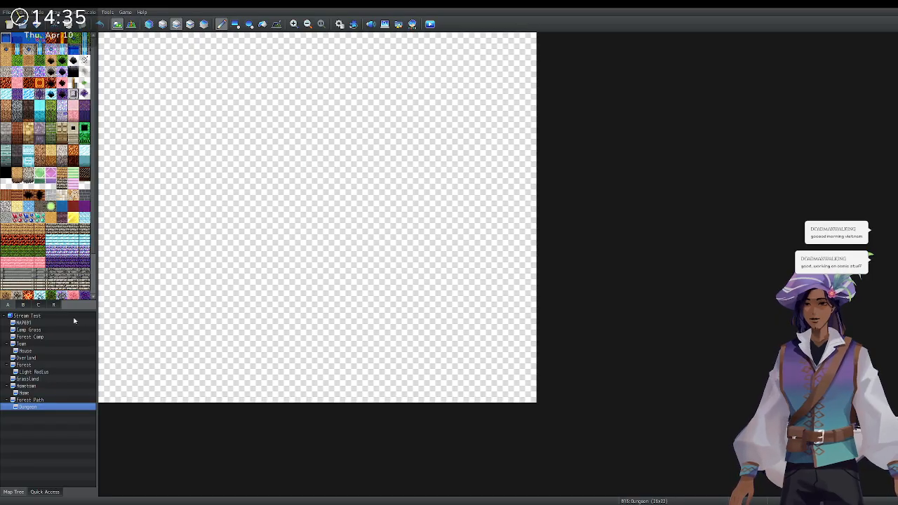
Flood the whole enlarged map with the black darkness tile.
{"action": "left_click", "coordinate": [6, 173]}
{"action": "left_click", "coordinate": [262, 24]}
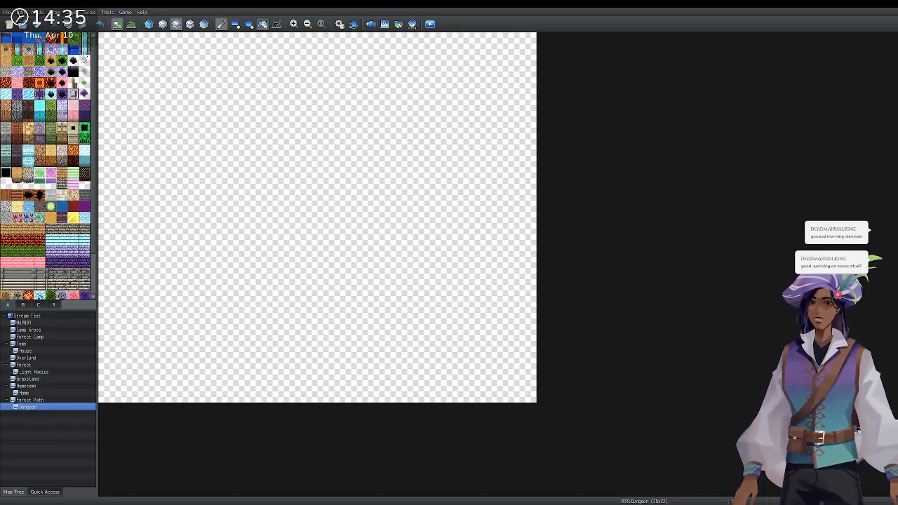
{"action": "left_click", "coordinate": [292, 94]}
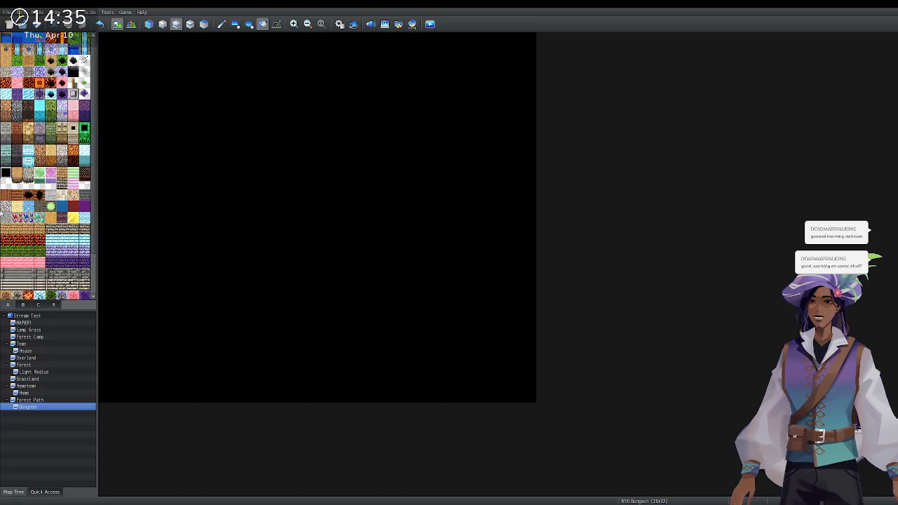
{"action": "left_click", "coordinate": [17, 58]}
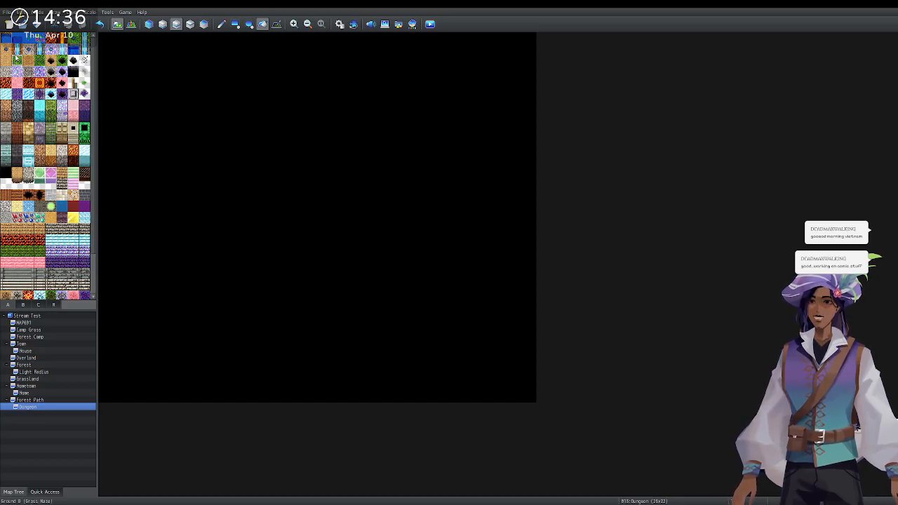
Pencil grass columns down the left edge and a grass row along the top-left, then reopen Map Properties.
{"action": "left_click", "coordinate": [221, 24]}
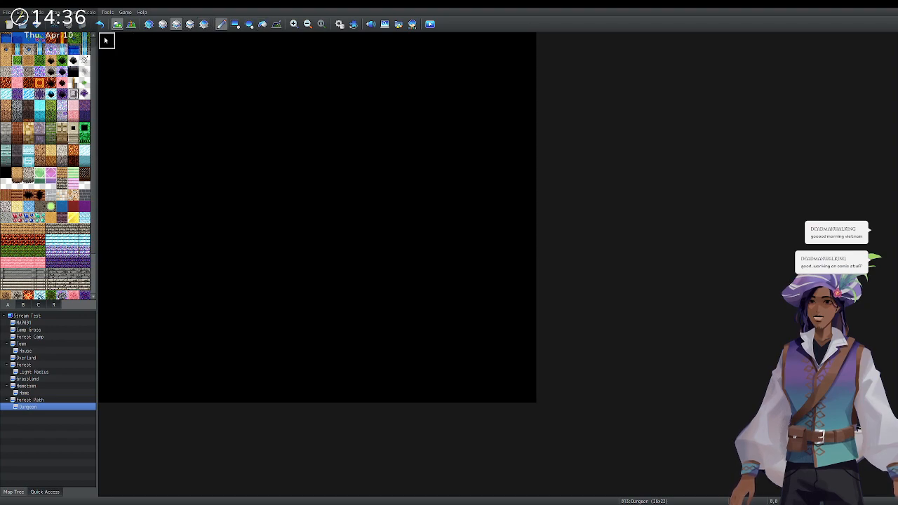
{"action": "left_click_drag", "start_coordinate": [108, 43], "coordinate": [108, 124]}
{"action": "left_click", "coordinate": [107, 394]}
{"action": "left_click_drag", "start_coordinate": [107, 382], "coordinate": [108, 316]}
{"action": "left_click", "coordinate": [124, 124]}
{"action": "left_click_drag", "start_coordinate": [136, 125], "coordinate": [225, 124]}
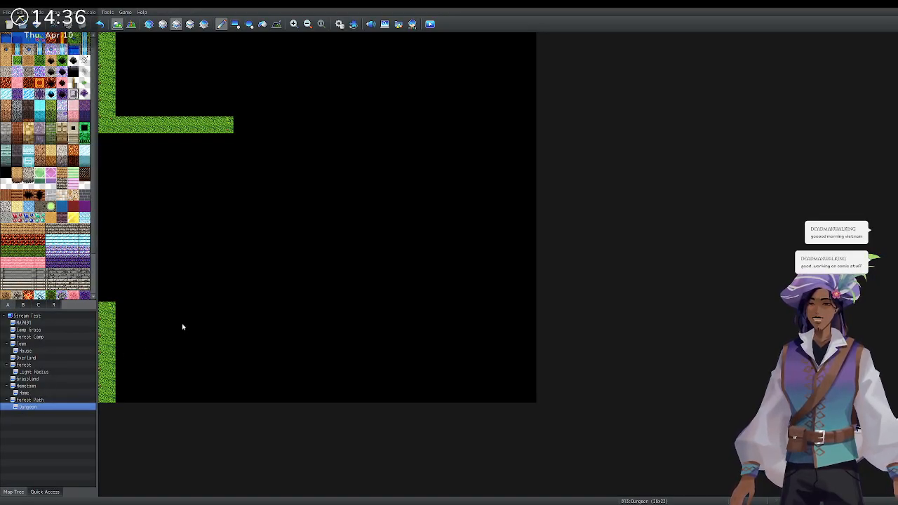
{"action": "key", "text": "space"}
{"action": "double_click", "coordinate": [383, 184]}
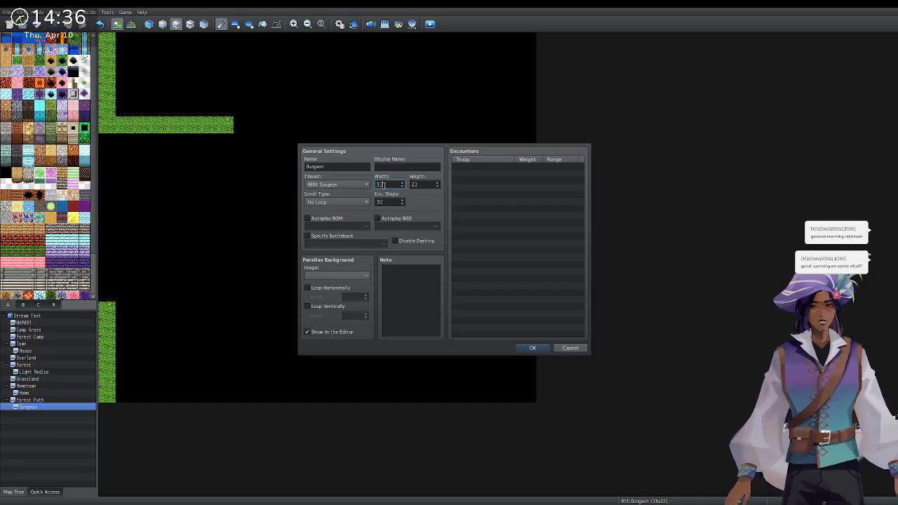
Widen the map to 32 columns and fill the new right-hand columns with black.
{"action": "key", "text": "Tab"}
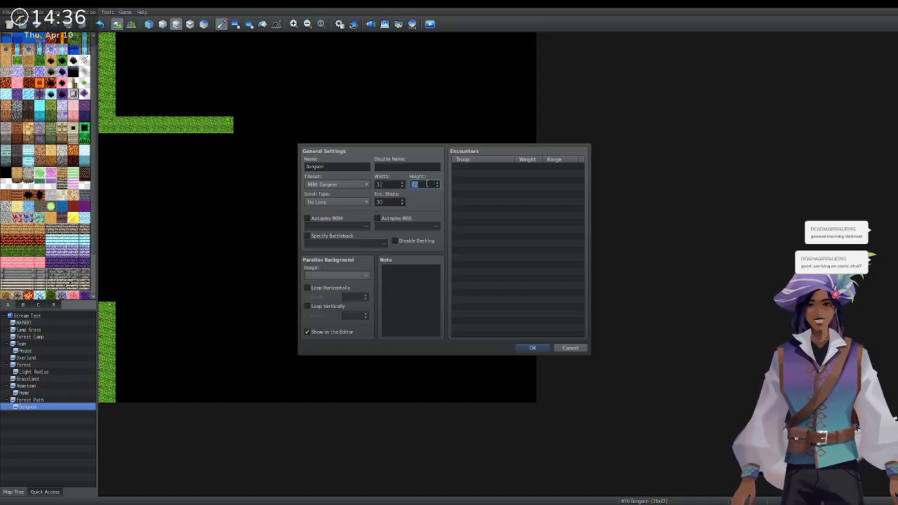
{"action": "left_click", "coordinate": [531, 347]}
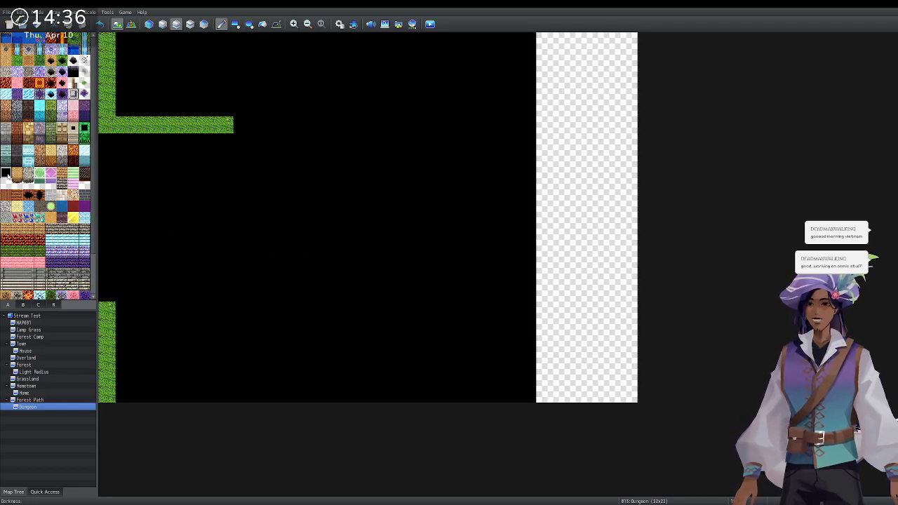
{"action": "left_click", "coordinate": [262, 24]}
{"action": "left_click", "coordinate": [538, 111]}
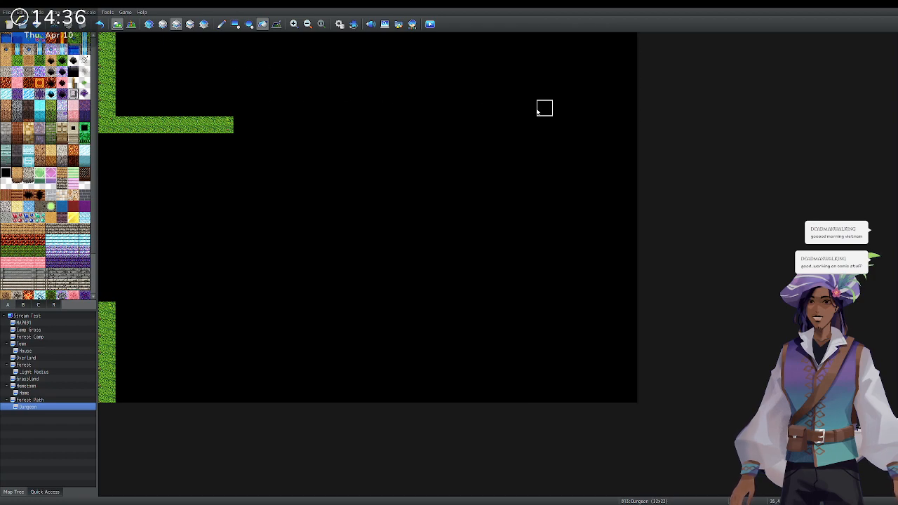
Pencil a grass wall corner at the map's top right to match the left.
{"action": "left_click", "coordinate": [222, 24]}
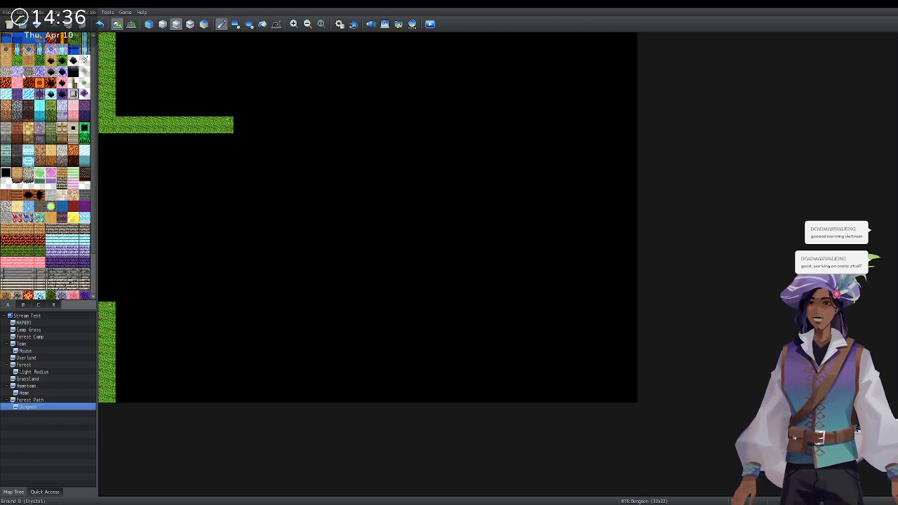
{"action": "left_click", "coordinate": [629, 40]}
{"action": "mouse_move", "coordinate": [629, 61]}
{"action": "left_mouse_down"}
{"action": "mouse_move", "coordinate": [628, 126]}
{"action": "mouse_move", "coordinate": [507, 124]}
{"action": "left_mouse_up"}
{"action": "left_click", "coordinate": [562, 124]}
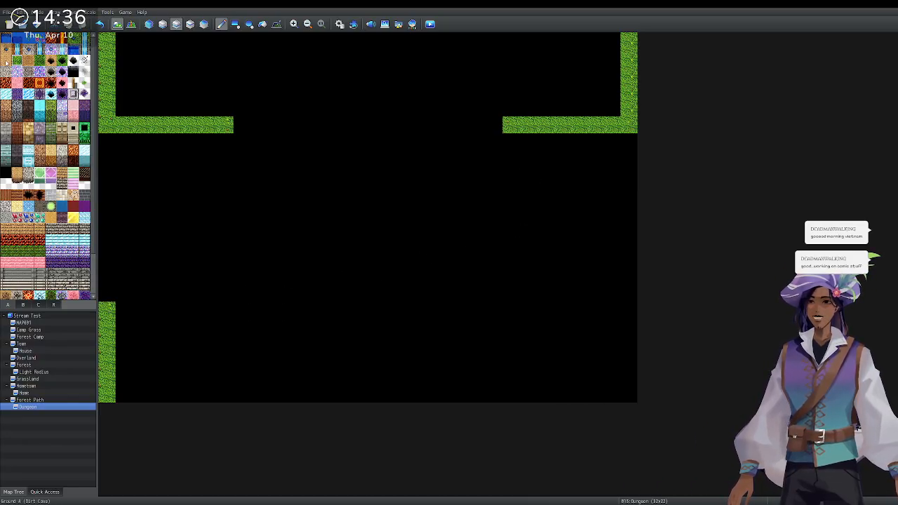
Paint a solid dirt room in the middle of the map.
{"action": "left_click", "coordinate": [239, 143]}
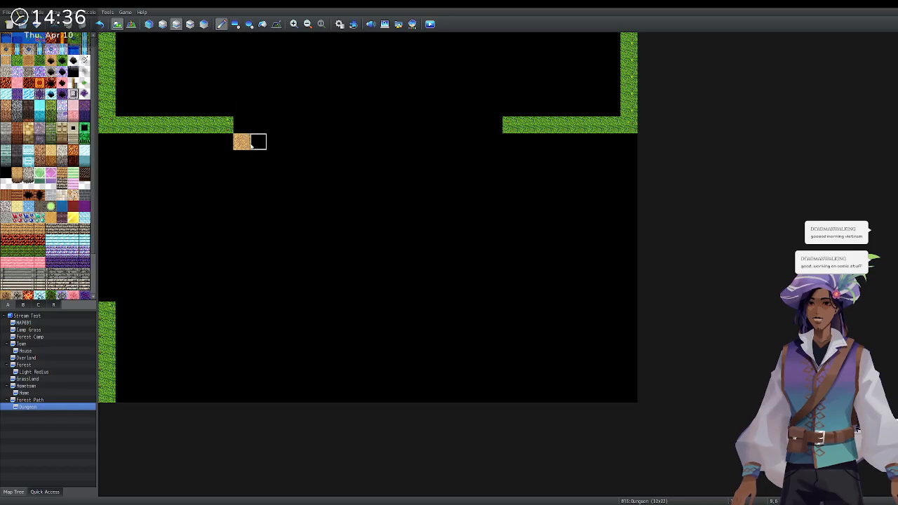
{"action": "left_click_drag", "start_coordinate": [243, 161], "coordinate": [242, 215]}
{"action": "mouse_move", "coordinate": [254, 143]}
{"action": "left_mouse_down"}
{"action": "mouse_move", "coordinate": [497, 142]}
{"action": "mouse_move", "coordinate": [494, 209]}
{"action": "left_mouse_up"}
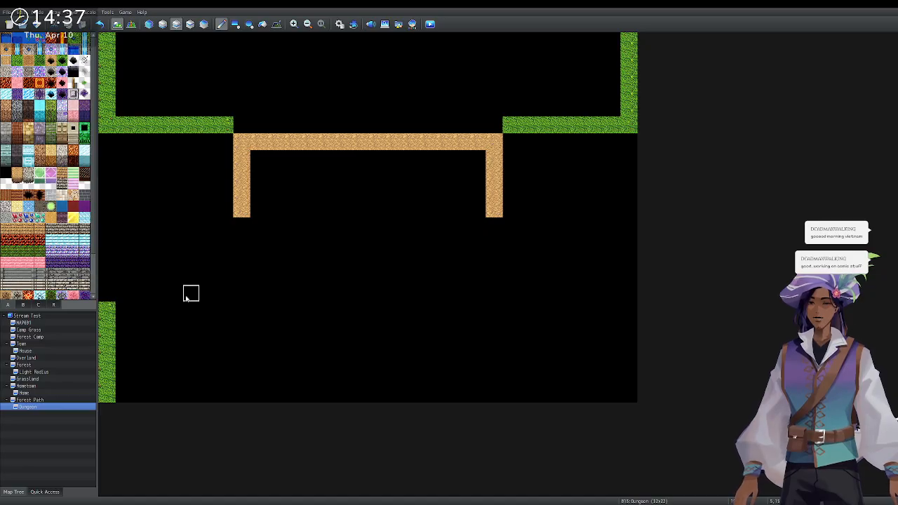
{"action": "mouse_move", "coordinate": [241, 293]}
{"action": "left_mouse_down"}
{"action": "mouse_move", "coordinate": [244, 247]}
{"action": "mouse_move", "coordinate": [256, 292]}
{"action": "mouse_move", "coordinate": [466, 293]}
{"action": "mouse_move", "coordinate": [491, 277]}
{"action": "mouse_move", "coordinate": [477, 261]}
{"action": "mouse_move", "coordinate": [458, 157]}
{"action": "mouse_move", "coordinate": [293, 158]}
{"action": "mouse_move", "coordinate": [257, 199]}
{"action": "mouse_move", "coordinate": [256, 247]}
{"action": "left_mouse_up"}
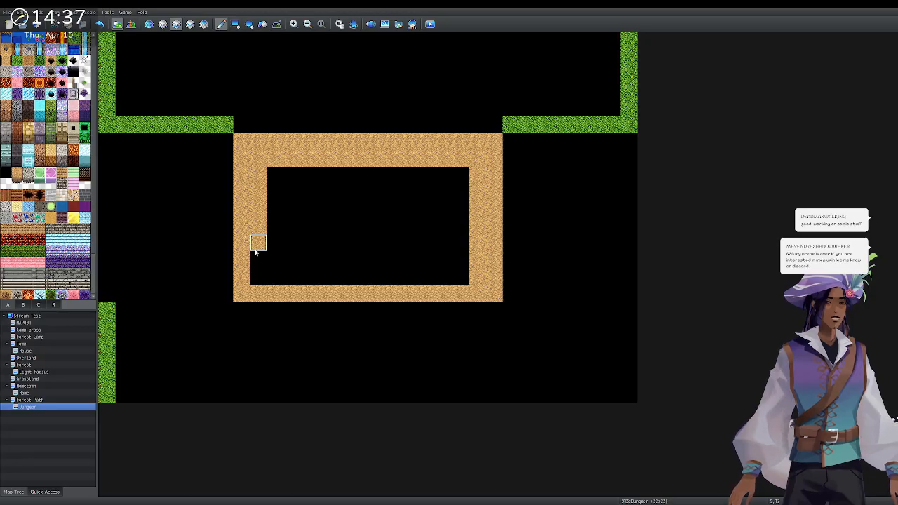
{"action": "mouse_move", "coordinate": [253, 267]}
{"action": "left_mouse_down"}
{"action": "mouse_move", "coordinate": [456, 276]}
{"action": "mouse_move", "coordinate": [459, 175]}
{"action": "mouse_move", "coordinate": [296, 174]}
{"action": "mouse_move", "coordinate": [275, 256]}
{"action": "mouse_move", "coordinate": [443, 258]}
{"action": "mouse_move", "coordinate": [295, 261]}
{"action": "mouse_move", "coordinate": [286, 190]}
{"action": "mouse_move", "coordinate": [445, 195]}
{"action": "mouse_move", "coordinate": [309, 209]}
{"action": "mouse_move", "coordinate": [428, 209]}
{"action": "mouse_move", "coordinate": [313, 243]}
{"action": "mouse_move", "coordinate": [314, 209]}
{"action": "left_mouse_up"}
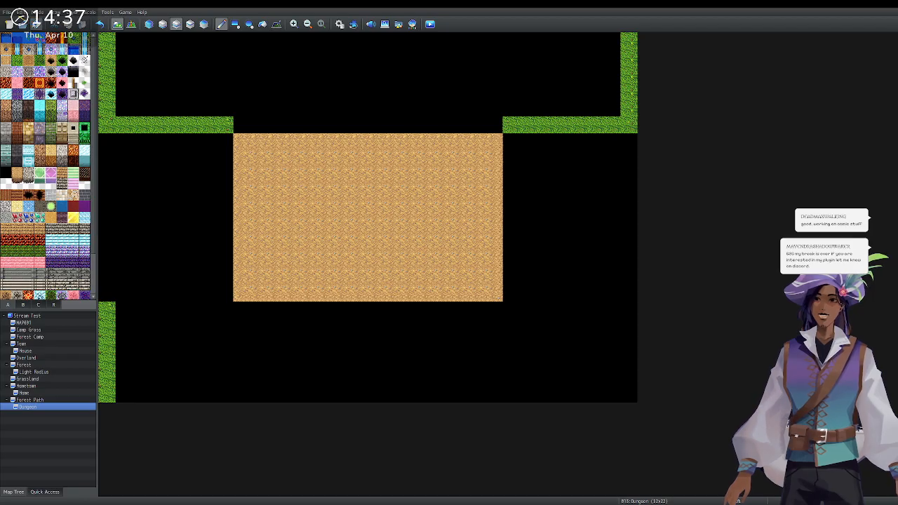
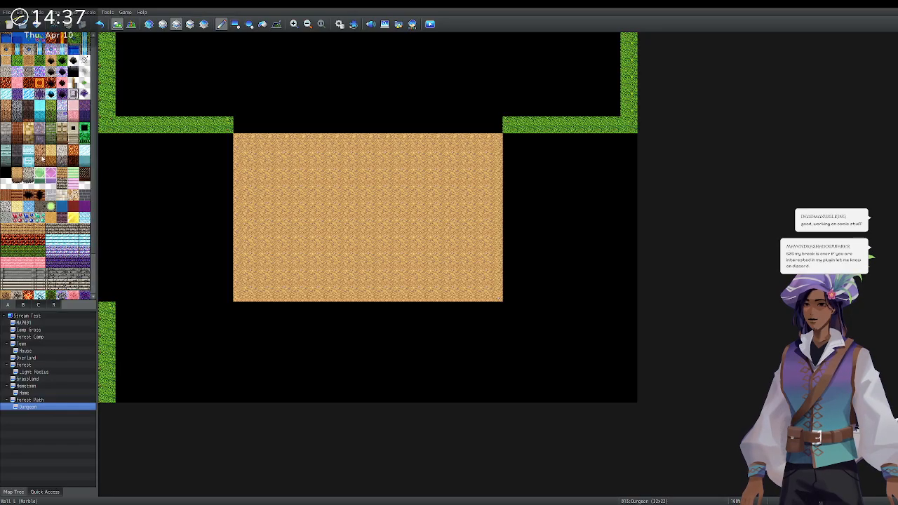
Paint a cobbled rock border down the sand's left edge and along its top, then pick the black tile.
{"action": "left_click_drag", "start_coordinate": [225, 142], "coordinate": [218, 286]}
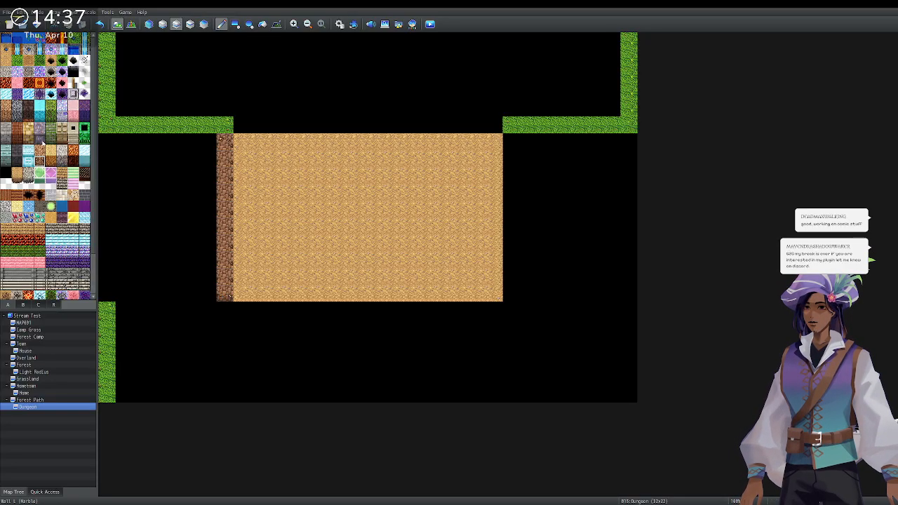
{"action": "mouse_move", "coordinate": [225, 141]}
{"action": "left_mouse_down"}
{"action": "mouse_move", "coordinate": [225, 301]}
{"action": "mouse_move", "coordinate": [237, 311]}
{"action": "mouse_move", "coordinate": [429, 317]}
{"action": "mouse_move", "coordinate": [493, 316]}
{"action": "mouse_move", "coordinate": [511, 269]}
{"action": "mouse_move", "coordinate": [510, 138]}
{"action": "left_mouse_up"}
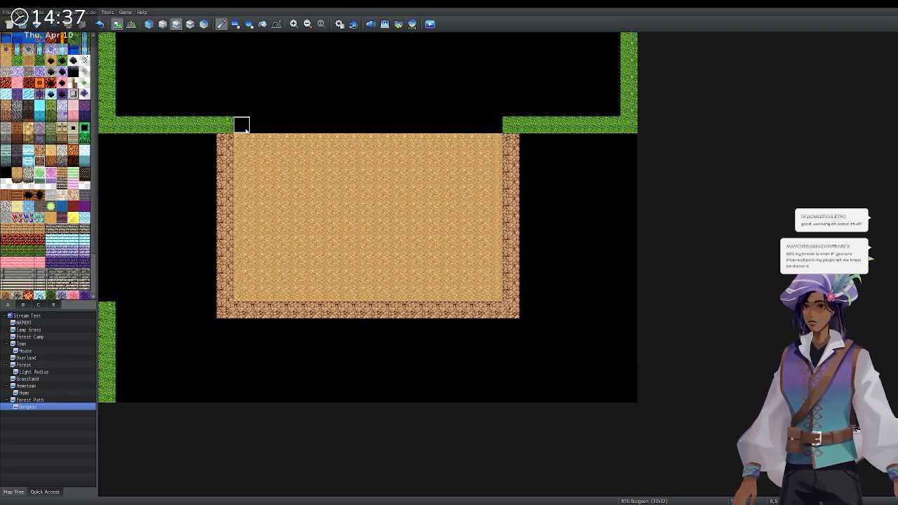
{"action": "mouse_move", "coordinate": [225, 126]}
{"action": "left_mouse_down"}
{"action": "mouse_move", "coordinate": [511, 125]}
{"action": "mouse_move", "coordinate": [438, 112]}
{"action": "mouse_move", "coordinate": [225, 112]}
{"action": "mouse_move", "coordinate": [224, 90]}
{"action": "mouse_move", "coordinate": [510, 92]}
{"action": "mouse_move", "coordinate": [511, 125]}
{"action": "left_mouse_up"}
{"action": "left_click", "coordinate": [40, 155]}
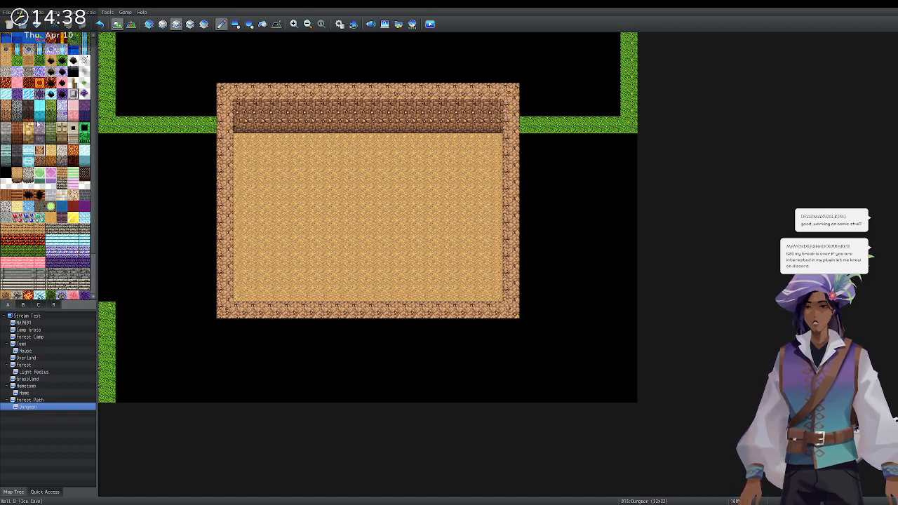
{"action": "left_click", "coordinate": [5, 173]}
Flood-fill the upper-left, lower-left and right-hand grass strips with black.
{"action": "left_click", "coordinate": [262, 24]}
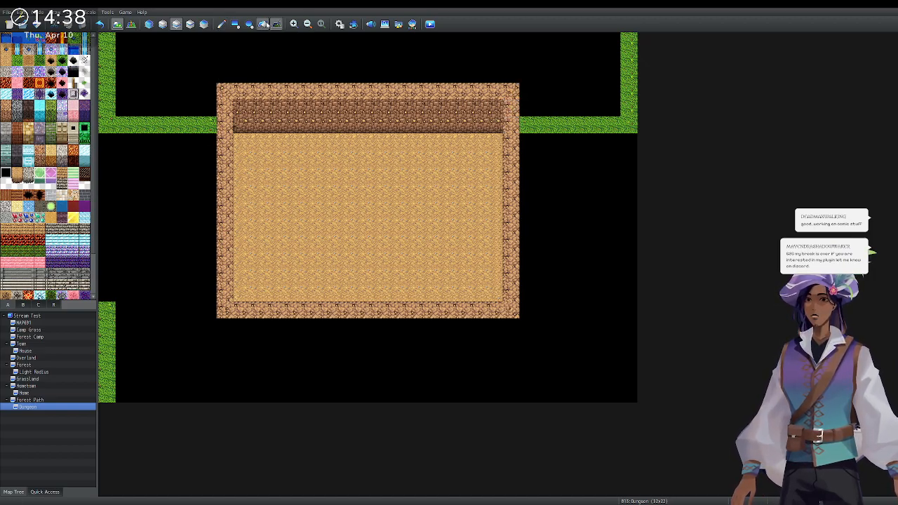
{"action": "left_click", "coordinate": [113, 124]}
{"action": "left_click", "coordinate": [107, 326]}
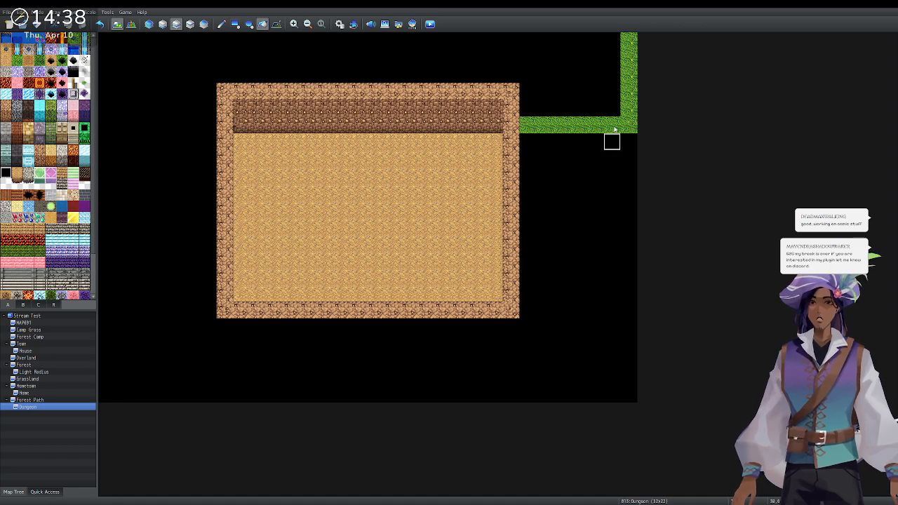
{"action": "left_click", "coordinate": [615, 129]}
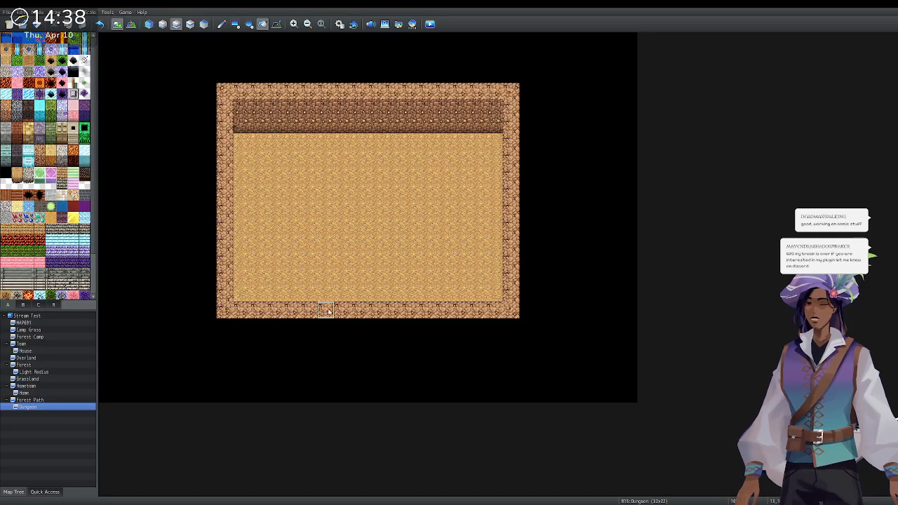
Undo the accidental sand fill of the border and pencil a one-tile sand gap into the bottom border.
{"action": "left_click", "coordinate": [294, 310]}
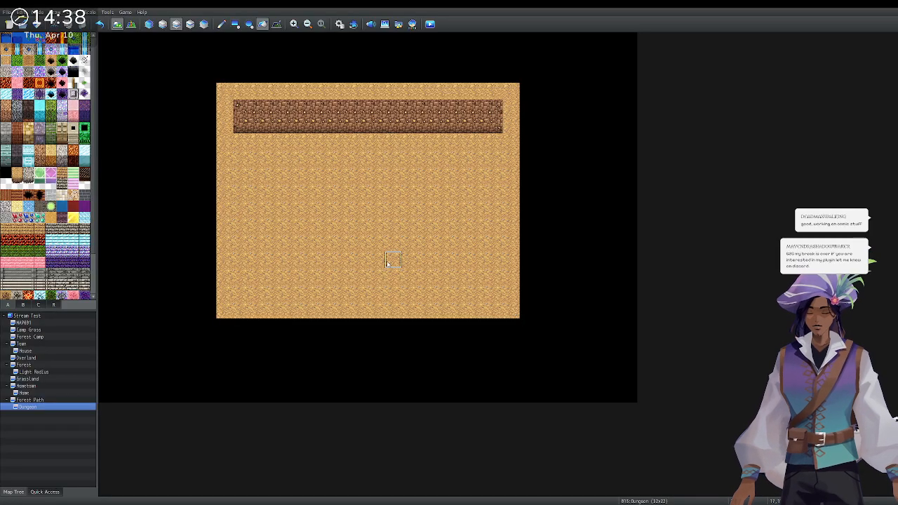
{"action": "key", "text": "ctrl+z"}
{"action": "left_click", "coordinate": [222, 24]}
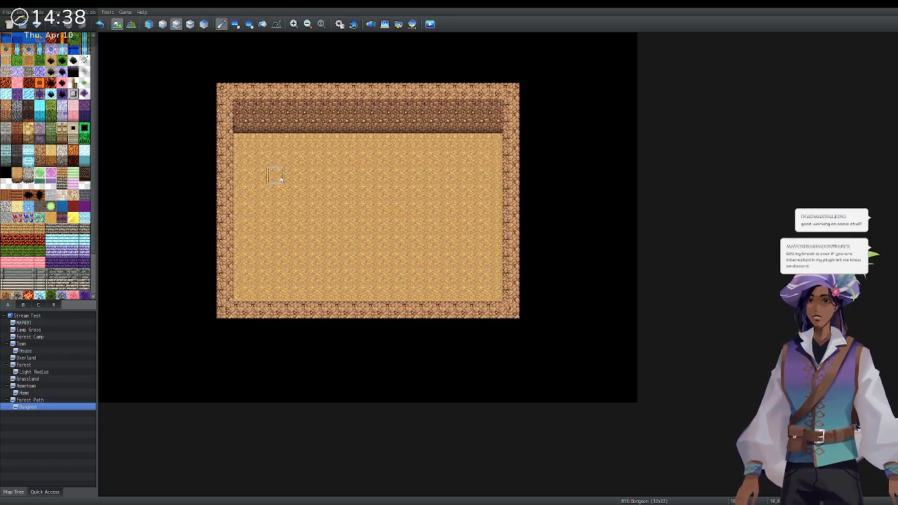
{"action": "left_click", "coordinate": [294, 311]}
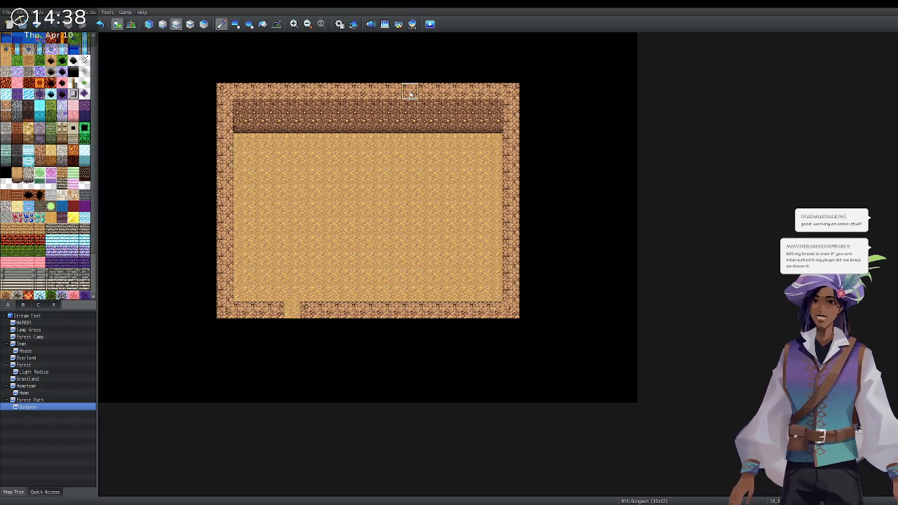
Repaint the top-right wall as a stepped diagonal down the right side with black corner steps.
{"action": "mouse_move", "coordinate": [445, 91]}
{"action": "left_mouse_down"}
{"action": "mouse_move", "coordinate": [494, 142]}
{"action": "mouse_move", "coordinate": [444, 99]}
{"action": "left_mouse_up"}
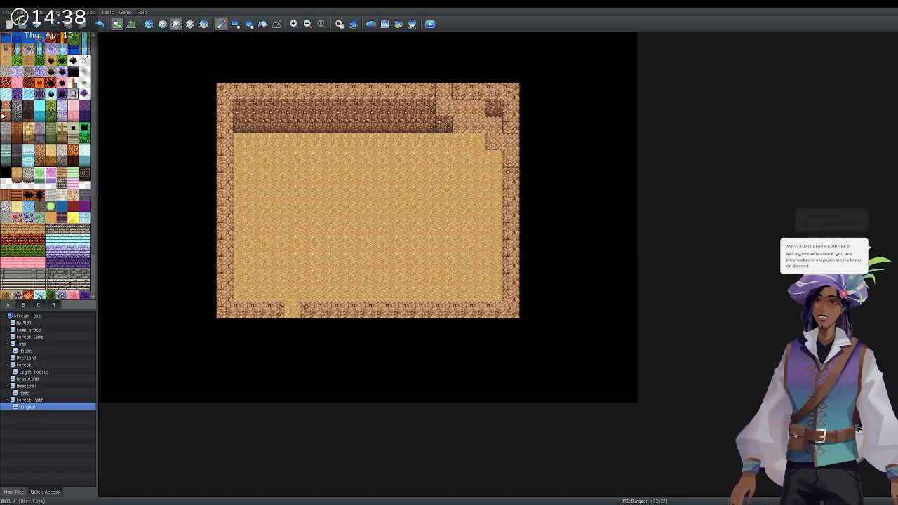
{"action": "mouse_move", "coordinate": [428, 125]}
{"action": "left_mouse_down"}
{"action": "mouse_move", "coordinate": [444, 126]}
{"action": "mouse_move", "coordinate": [444, 140]}
{"action": "mouse_move", "coordinate": [429, 109]}
{"action": "mouse_move", "coordinate": [443, 138]}
{"action": "mouse_move", "coordinate": [456, 137]}
{"action": "mouse_move", "coordinate": [462, 159]}
{"action": "mouse_move", "coordinate": [484, 173]}
{"action": "mouse_move", "coordinate": [492, 202]}
{"action": "left_mouse_up"}
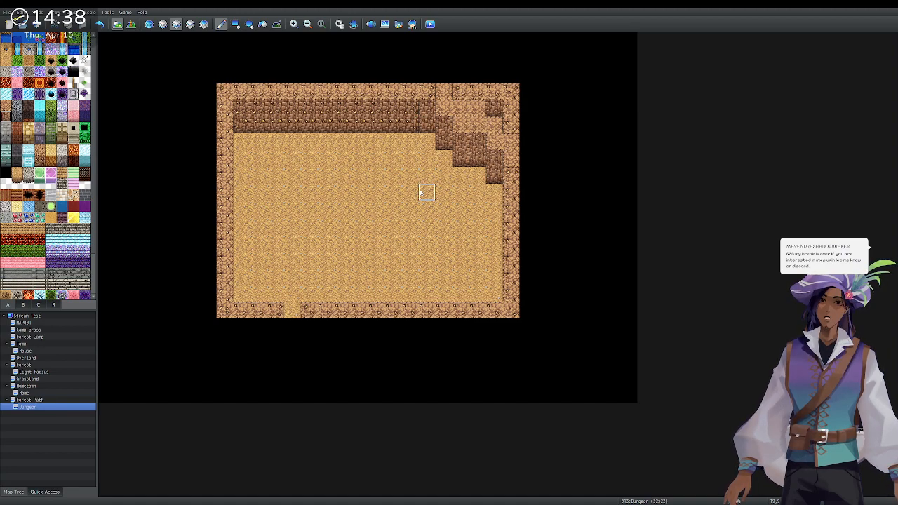
{"action": "mouse_move", "coordinate": [412, 124]}
{"action": "left_mouse_down"}
{"action": "mouse_move", "coordinate": [426, 113]}
{"action": "mouse_move", "coordinate": [256, 122]}
{"action": "mouse_move", "coordinate": [392, 127]}
{"action": "left_mouse_up"}
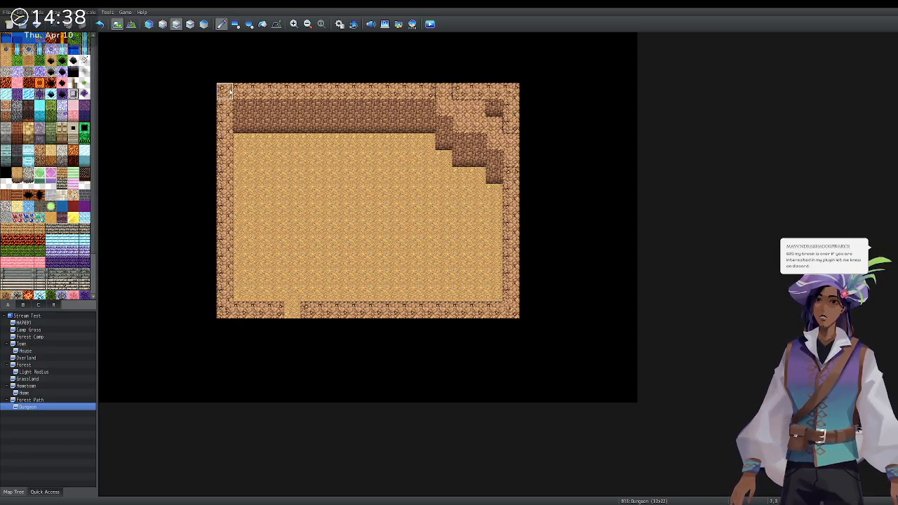
{"action": "mouse_move", "coordinate": [447, 94]}
{"action": "left_mouse_down"}
{"action": "mouse_move", "coordinate": [495, 125]}
{"action": "mouse_move", "coordinate": [511, 160]}
{"action": "mouse_move", "coordinate": [522, 209]}
{"action": "mouse_move", "coordinate": [513, 210]}
{"action": "mouse_move", "coordinate": [513, 307]}
{"action": "mouse_move", "coordinate": [497, 311]}
{"action": "left_mouse_up"}
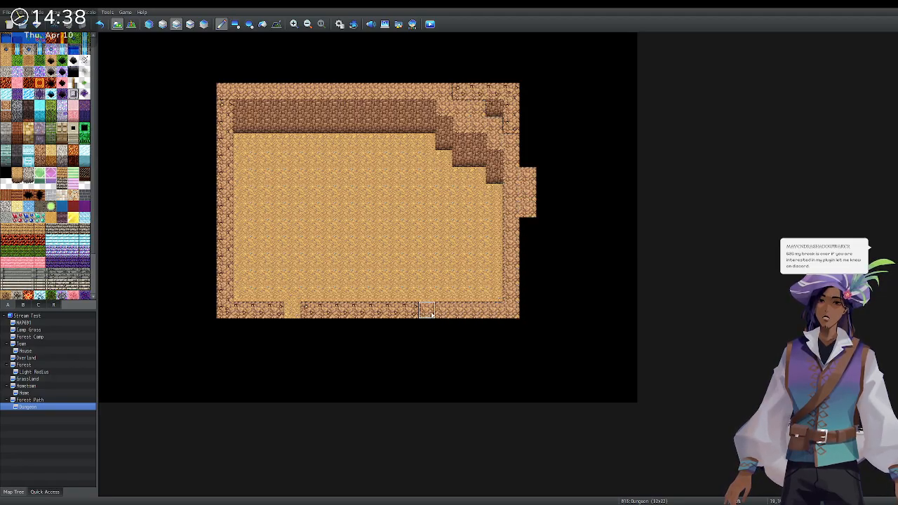
{"action": "mouse_move", "coordinate": [271, 316]}
{"action": "left_mouse_down"}
{"action": "mouse_move", "coordinate": [208, 312]}
{"action": "mouse_move", "coordinate": [223, 309]}
{"action": "left_mouse_up"}
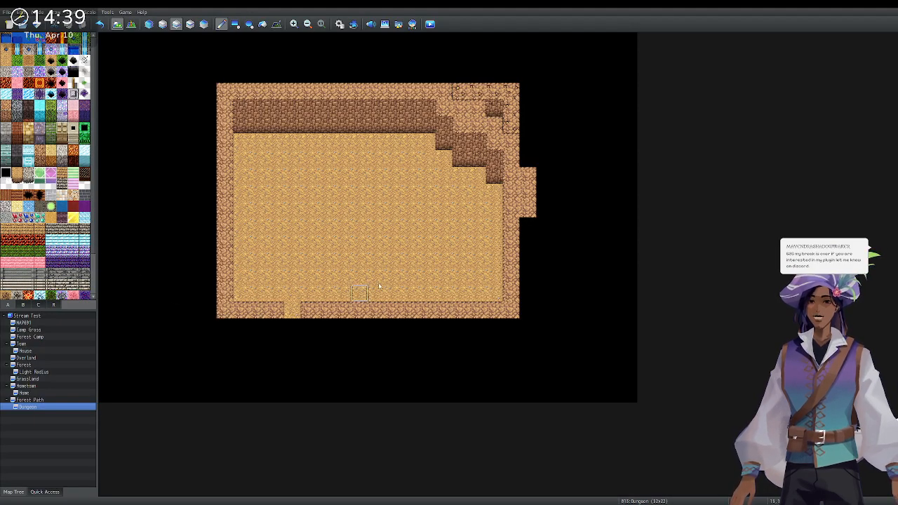
{"action": "mouse_move", "coordinate": [528, 126]}
{"action": "left_mouse_down"}
{"action": "mouse_move", "coordinate": [507, 124]}
{"action": "mouse_move", "coordinate": [493, 90]}
{"action": "mouse_move", "coordinate": [458, 91]}
{"action": "left_mouse_up"}
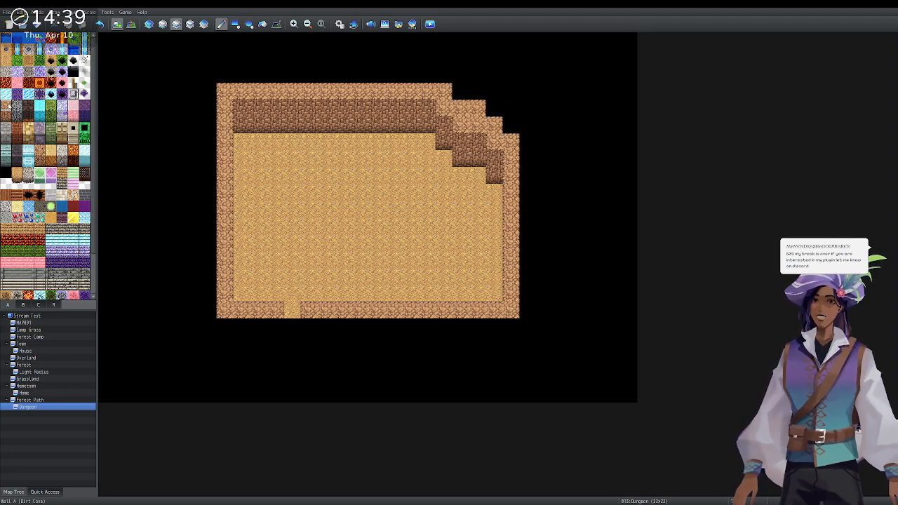
Touch up the upper-left wall tiles, blacken the top-left corner tile, and select Water A.
{"action": "left_click", "coordinate": [239, 107]}
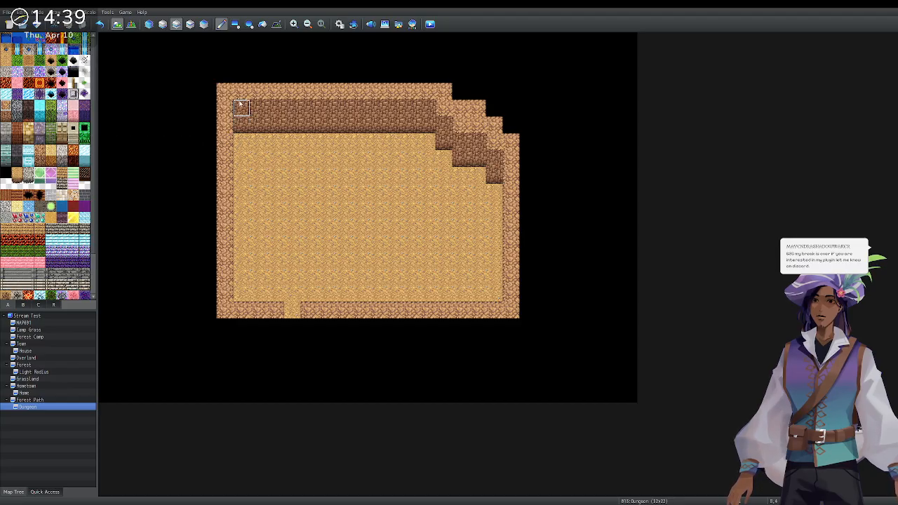
{"action": "left_click", "coordinate": [240, 133]}
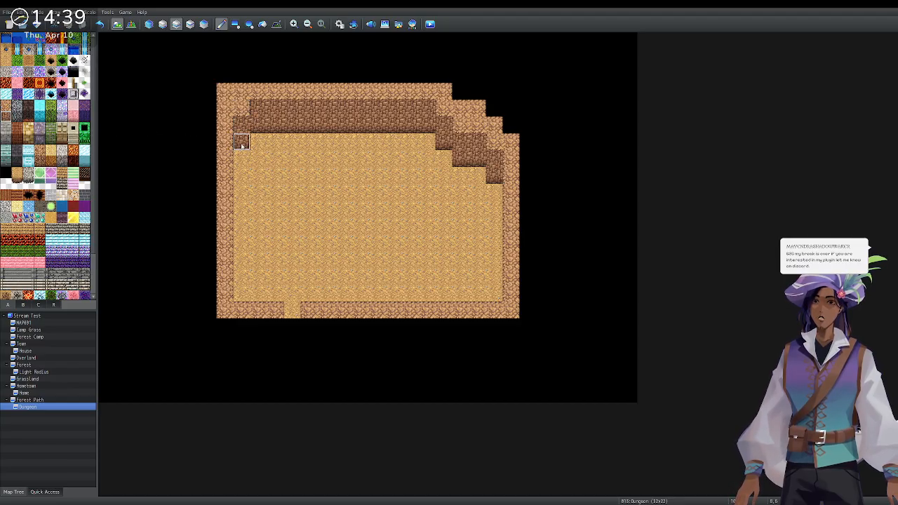
{"action": "left_click", "coordinate": [4, 169]}
{"action": "left_click", "coordinate": [225, 92]}
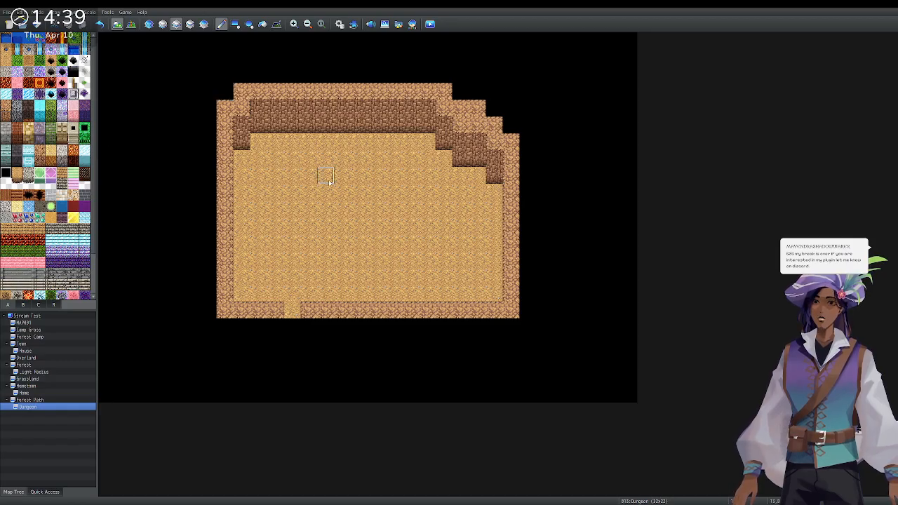
{"action": "left_click", "coordinate": [7, 38]}
Paint a Water A pool in the floor's bottom-right, undoing the trial deep-water tiles.
{"action": "mouse_move", "coordinate": [494, 284]}
{"action": "left_mouse_down"}
{"action": "mouse_move", "coordinate": [459, 261]}
{"action": "mouse_move", "coordinate": [453, 285]}
{"action": "mouse_move", "coordinate": [473, 290]}
{"action": "mouse_move", "coordinate": [418, 285]}
{"action": "mouse_move", "coordinate": [492, 261]}
{"action": "mouse_move", "coordinate": [451, 250]}
{"action": "mouse_move", "coordinate": [391, 287]}
{"action": "mouse_move", "coordinate": [379, 279]}
{"action": "mouse_move", "coordinate": [485, 260]}
{"action": "left_mouse_up"}
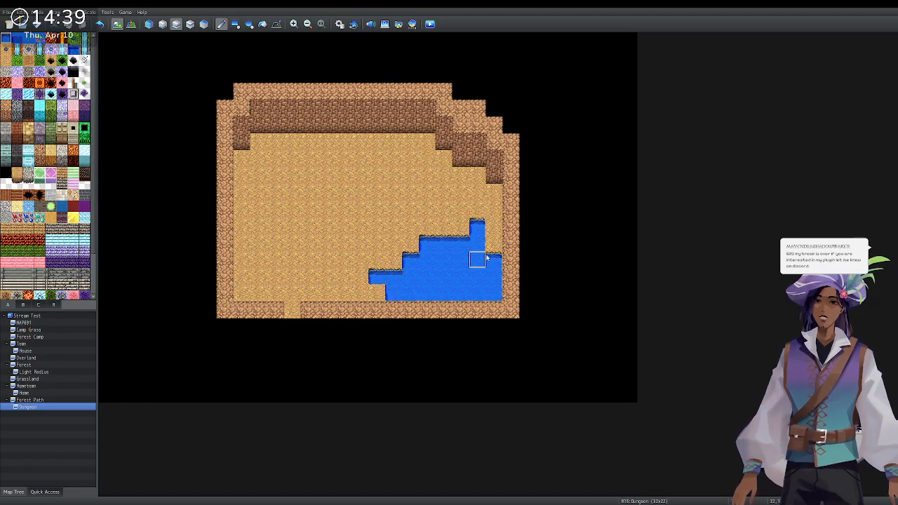
{"action": "left_click", "coordinate": [17, 39]}
{"action": "left_click_drag", "start_coordinate": [482, 278], "coordinate": [481, 290]}
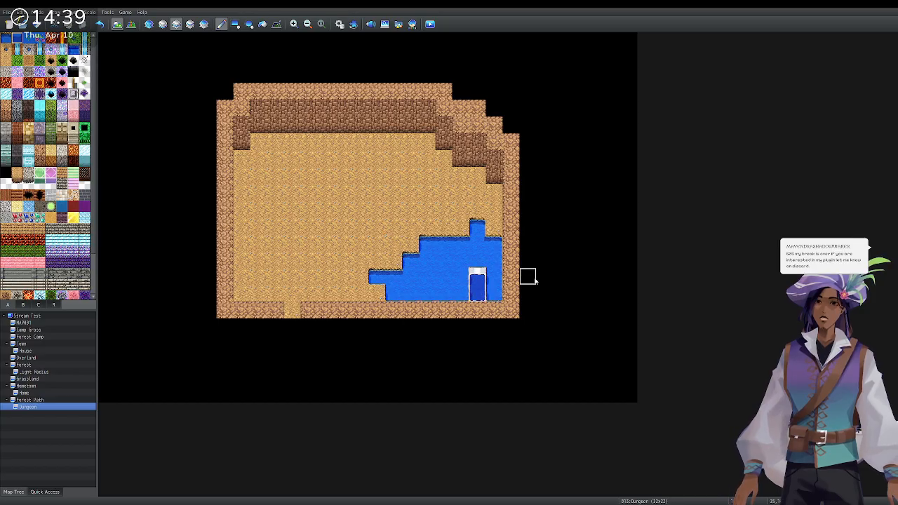
{"action": "key", "text": "ctrl+z"}
On the upper layer, paint a widened column of tiles down the cave's left edge.
{"action": "left_click", "coordinate": [163, 25]}
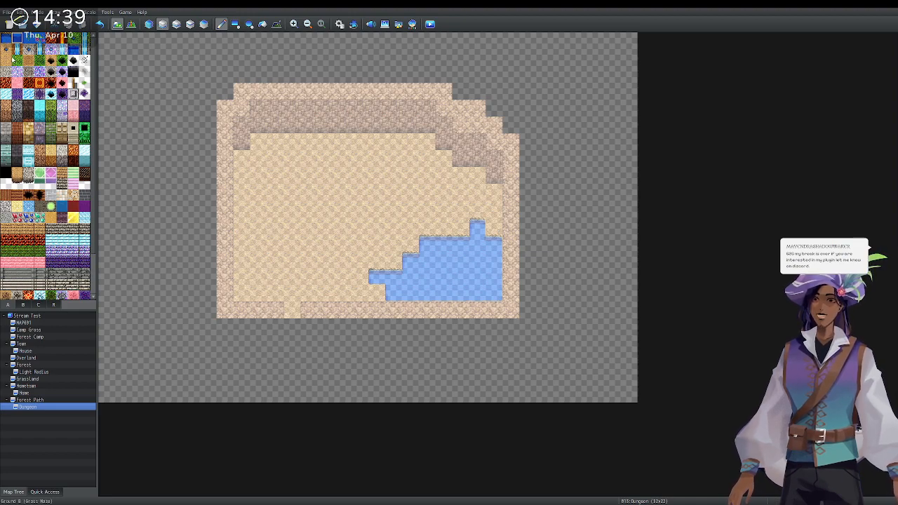
{"action": "mouse_move", "coordinate": [259, 143]}
{"action": "left_mouse_down"}
{"action": "mouse_move", "coordinate": [259, 160]}
{"action": "mouse_move", "coordinate": [242, 158]}
{"action": "mouse_move", "coordinate": [241, 295]}
{"action": "mouse_move", "coordinate": [277, 295]}
{"action": "mouse_move", "coordinate": [292, 308]}
{"action": "left_mouse_up"}
{"action": "mouse_move", "coordinate": [275, 279]}
{"action": "left_mouse_down"}
{"action": "mouse_move", "coordinate": [258, 242]}
{"action": "mouse_move", "coordinate": [260, 176]}
{"action": "mouse_move", "coordinate": [276, 142]}
{"action": "mouse_move", "coordinate": [276, 249]}
{"action": "mouse_move", "coordinate": [292, 280]}
{"action": "mouse_move", "coordinate": [294, 148]}
{"action": "mouse_move", "coordinate": [308, 168]}
{"action": "mouse_move", "coordinate": [313, 292]}
{"action": "mouse_move", "coordinate": [370, 295]}
{"action": "mouse_move", "coordinate": [326, 257]}
{"action": "mouse_move", "coordinate": [328, 141]}
{"action": "mouse_move", "coordinate": [414, 143]}
{"action": "mouse_move", "coordinate": [449, 175]}
{"action": "mouse_move", "coordinate": [495, 193]}
{"action": "mouse_move", "coordinate": [495, 226]}
{"action": "mouse_move", "coordinate": [478, 209]}
{"action": "mouse_move", "coordinate": [451, 228]}
{"action": "mouse_move", "coordinate": [414, 228]}
{"action": "mouse_move", "coordinate": [359, 261]}
{"action": "mouse_move", "coordinate": [332, 184]}
{"action": "mouse_move", "coordinate": [412, 158]}
{"action": "mouse_move", "coordinate": [463, 184]}
{"action": "mouse_move", "coordinate": [376, 193]}
{"action": "mouse_move", "coordinate": [418, 191]}
{"action": "mouse_move", "coordinate": [429, 207]}
{"action": "mouse_move", "coordinate": [363, 243]}
{"action": "mouse_move", "coordinate": [350, 204]}
{"action": "mouse_move", "coordinate": [342, 225]}
{"action": "left_mouse_up"}
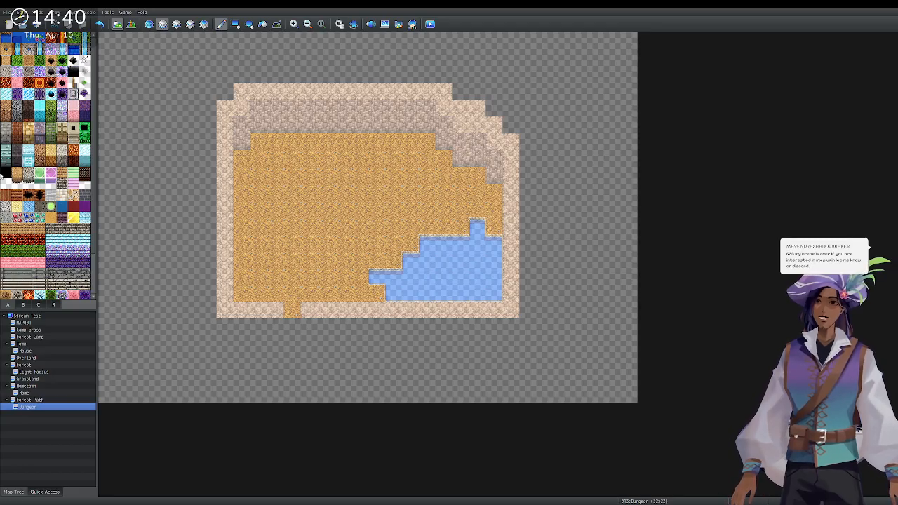
Try flood-filling the empty background with black, then undo it.
{"action": "left_click", "coordinate": [263, 25]}
{"action": "left_click", "coordinate": [143, 92]}
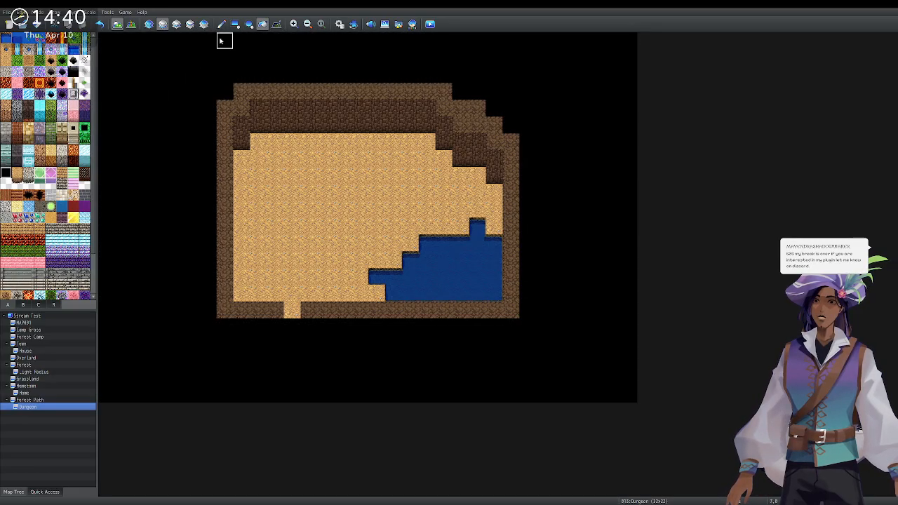
{"action": "left_click", "coordinate": [176, 24]}
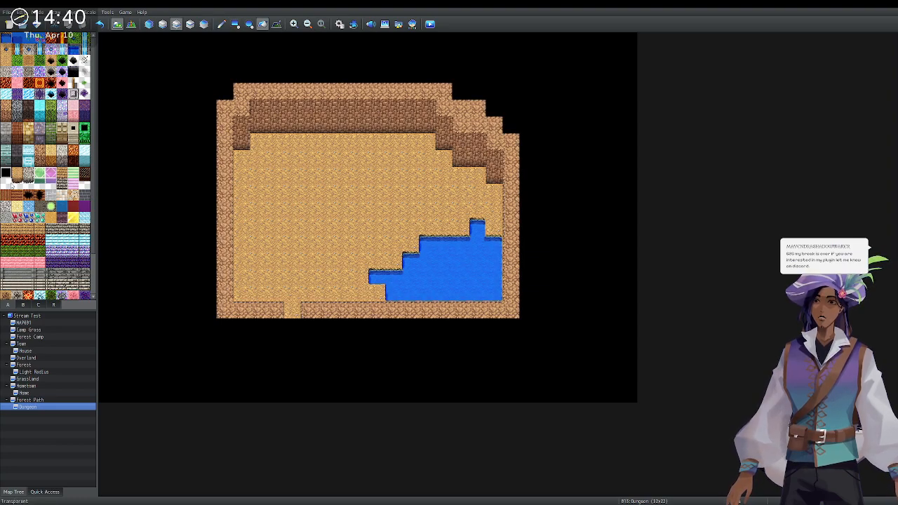
{"action": "key", "text": "ctrl+z"}
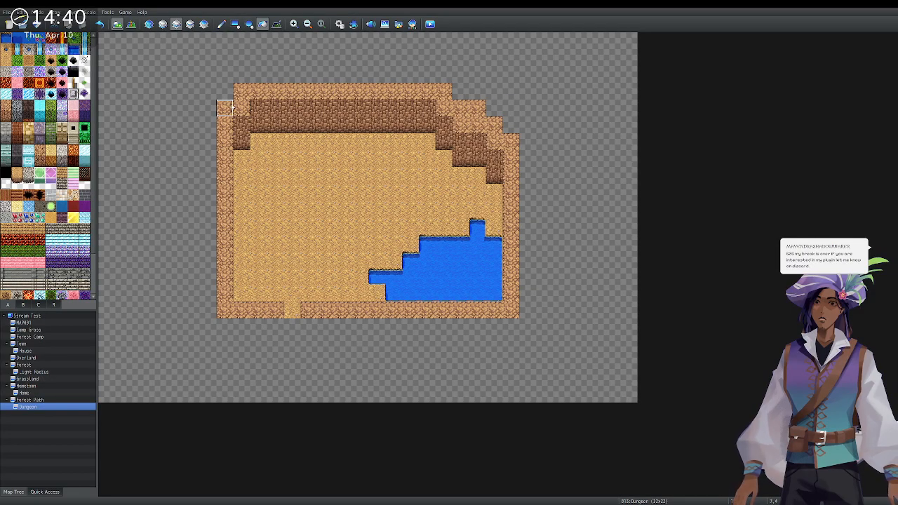
Paint light dirt along the top row, floor-edge tiles on the bottom and left, and recolour the top wall lighter brown.
{"action": "left_click", "coordinate": [163, 25]}
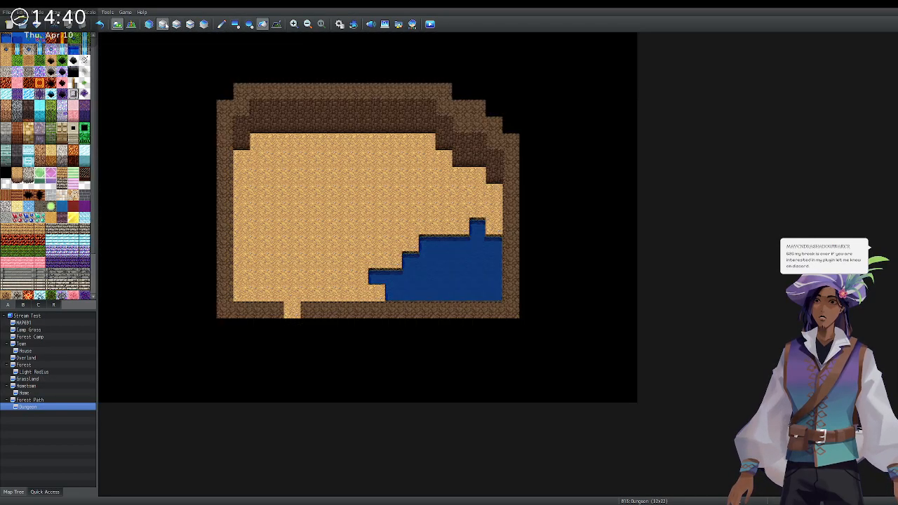
{"action": "left_click", "coordinate": [221, 24]}
{"action": "left_click", "coordinate": [221, 24]}
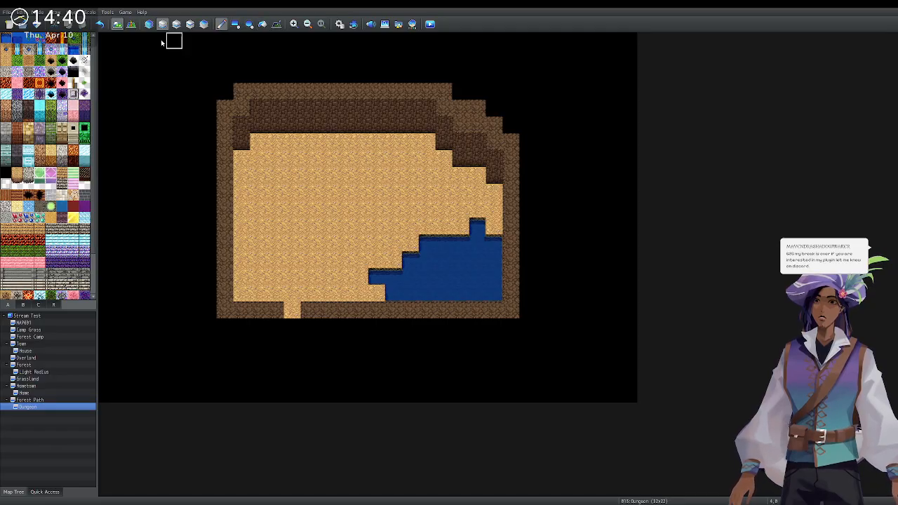
{"action": "mouse_move", "coordinate": [241, 91]}
{"action": "left_mouse_down"}
{"action": "mouse_move", "coordinate": [444, 92]}
{"action": "mouse_move", "coordinate": [469, 125]}
{"action": "mouse_move", "coordinate": [487, 126]}
{"action": "mouse_move", "coordinate": [510, 149]}
{"action": "mouse_move", "coordinate": [513, 310]}
{"action": "mouse_move", "coordinate": [430, 316]}
{"action": "left_mouse_up"}
{"action": "mouse_move", "coordinate": [335, 313]}
{"action": "left_mouse_down"}
{"action": "mouse_move", "coordinate": [222, 310]}
{"action": "mouse_move", "coordinate": [224, 109]}
{"action": "mouse_move", "coordinate": [246, 143]}
{"action": "left_mouse_up"}
{"action": "left_click", "coordinate": [7, 116]}
{"action": "mouse_move", "coordinate": [274, 111]}
{"action": "left_mouse_down"}
{"action": "mouse_move", "coordinate": [257, 106]}
{"action": "mouse_move", "coordinate": [246, 119]}
{"action": "mouse_move", "coordinate": [421, 112]}
{"action": "mouse_move", "coordinate": [411, 124]}
{"action": "mouse_move", "coordinate": [274, 122]}
{"action": "mouse_move", "coordinate": [443, 124]}
{"action": "mouse_move", "coordinate": [443, 141]}
{"action": "mouse_move", "coordinate": [481, 152]}
{"action": "mouse_move", "coordinate": [494, 176]}
{"action": "left_mouse_up"}
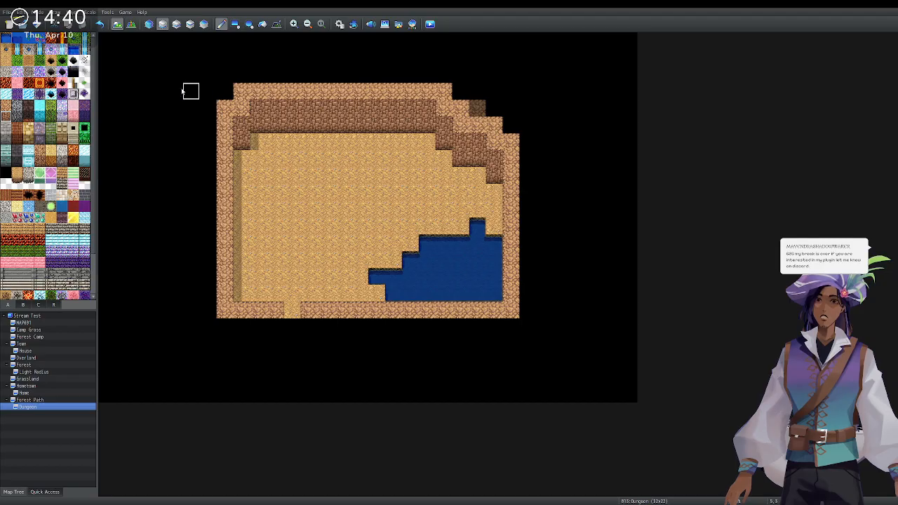
Flood-fill the outer wall tiles black, then fill the empty border with cave wall and the floor region with tiles.
{"action": "left_click", "coordinate": [262, 24]}
{"action": "left_click", "coordinate": [176, 24]}
{"action": "left_click", "coordinate": [242, 91]}
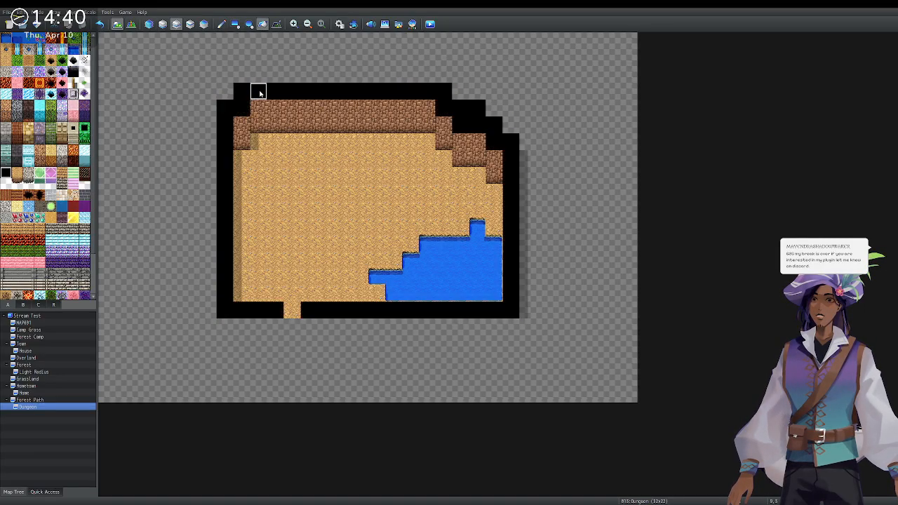
{"action": "left_click", "coordinate": [274, 107]}
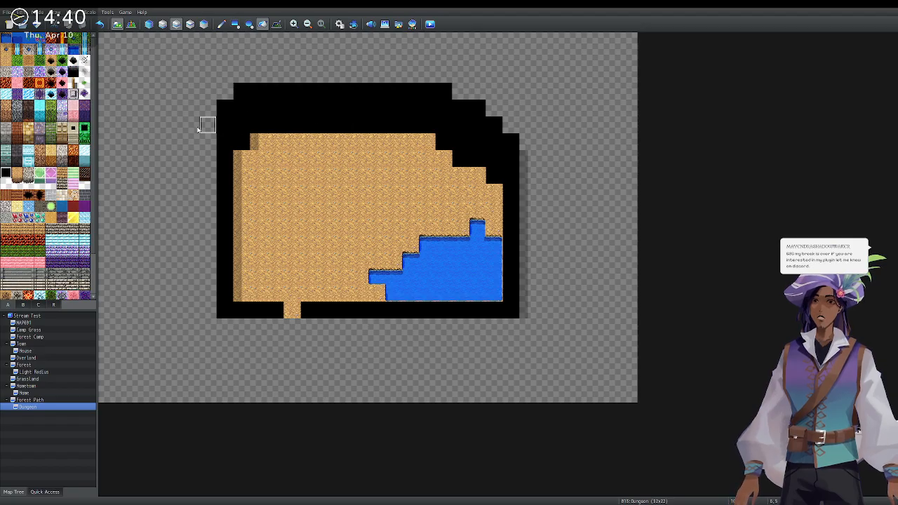
{"action": "left_click", "coordinate": [294, 113]}
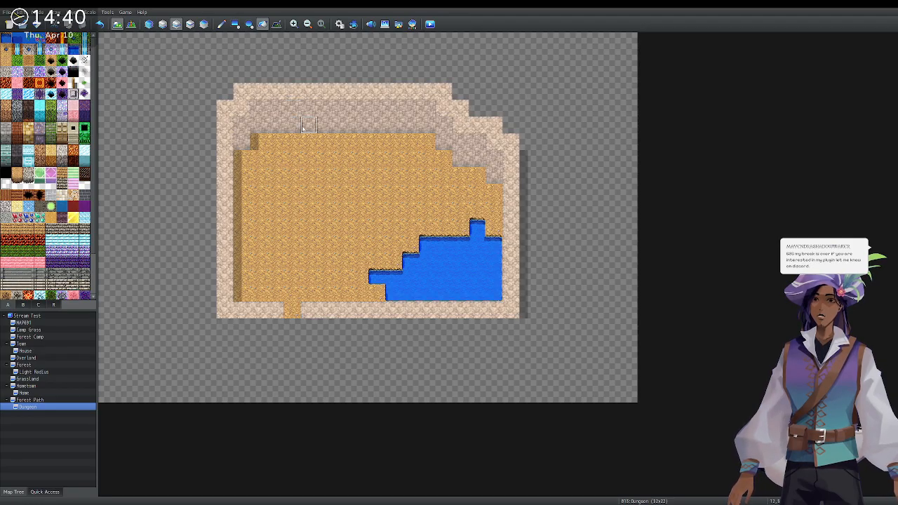
{"action": "left_click", "coordinate": [295, 142]}
{"action": "left_click", "coordinate": [492, 259]}
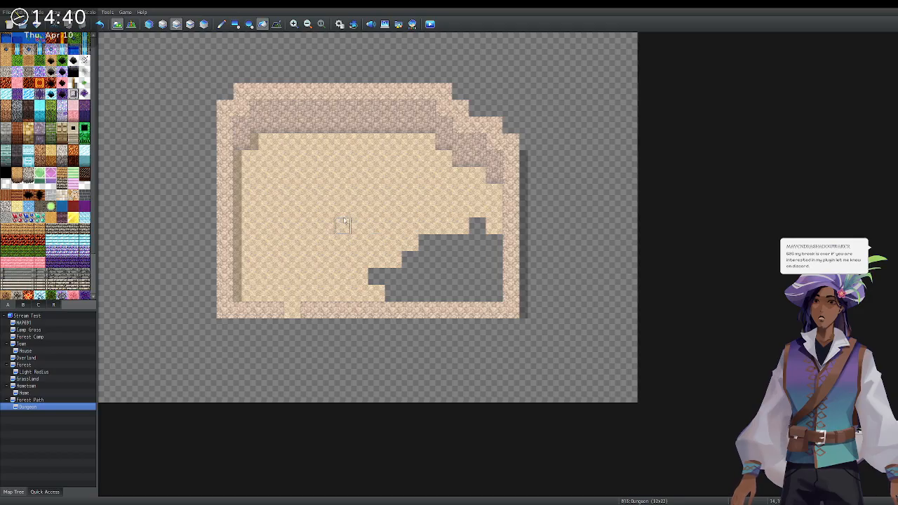
On the bottom layer, flood-fill the lower-right area and the sand floor with water.
{"action": "left_click", "coordinate": [221, 24]}
{"action": "left_click", "coordinate": [162, 23]}
{"action": "left_click", "coordinate": [165, 28]}
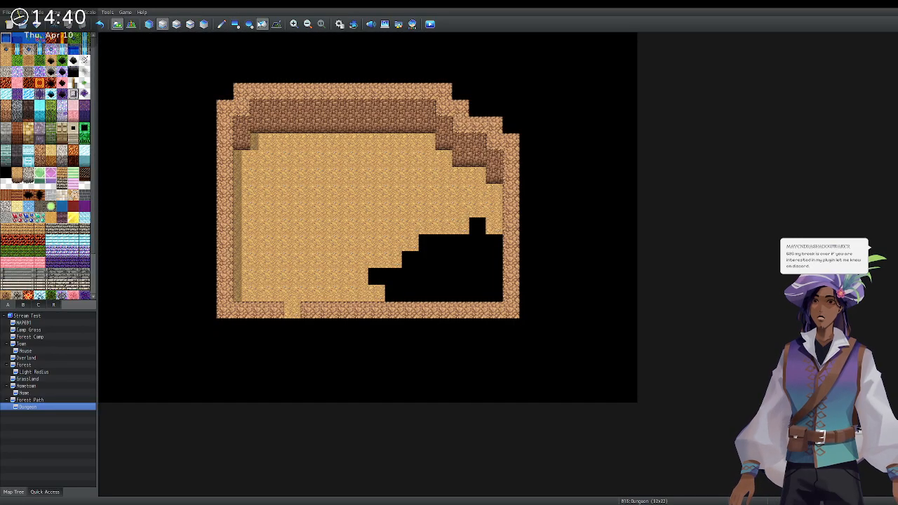
{"action": "left_click", "coordinate": [262, 24]}
{"action": "left_click", "coordinate": [445, 261]}
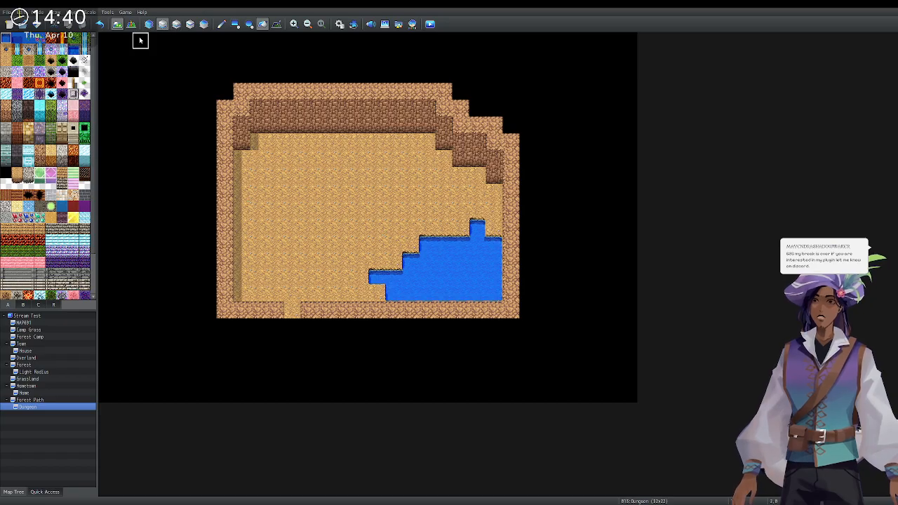
{"action": "left_click", "coordinate": [433, 236]}
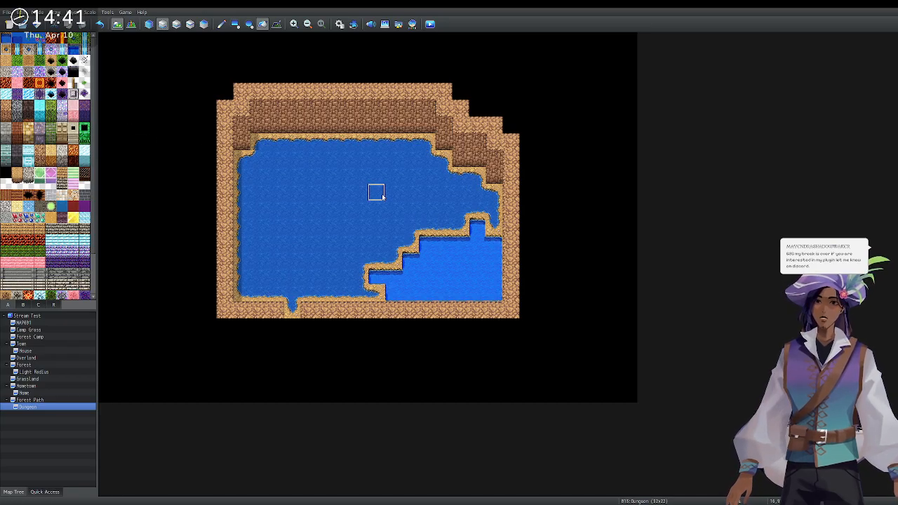
Undo the water flood of the floor, then try and undo a water stroke across the sand.
{"action": "key", "text": "ctrl+z"}
{"action": "left_click", "coordinate": [222, 24]}
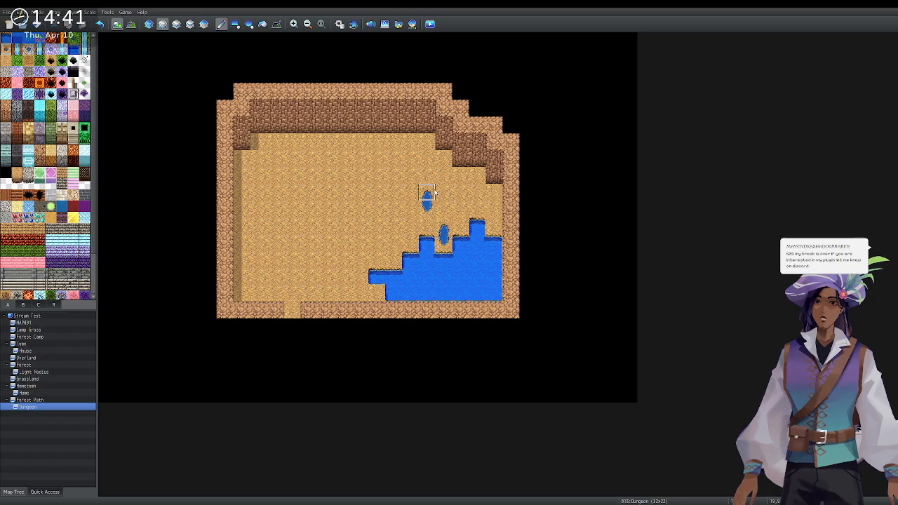
{"action": "left_click_drag", "start_coordinate": [342, 197], "coordinate": [272, 244]}
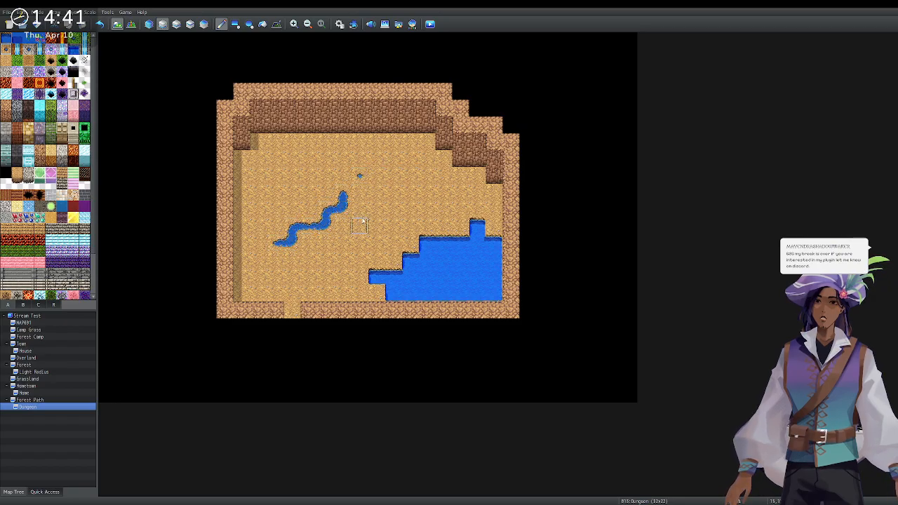
{"action": "key", "text": "ctrl+z"}
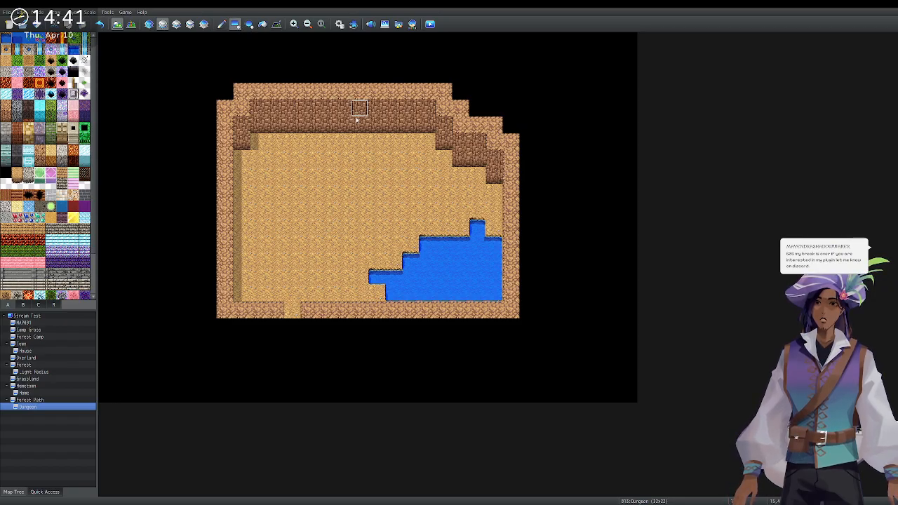
Try a water stream down to the lake on the upper layer with deep-water tiles, then undo them.
{"action": "left_click", "coordinate": [177, 23]}
{"action": "mouse_move", "coordinate": [426, 143]}
{"action": "left_mouse_down"}
{"action": "mouse_move", "coordinate": [410, 196]}
{"action": "mouse_move", "coordinate": [444, 243]}
{"action": "left_mouse_up"}
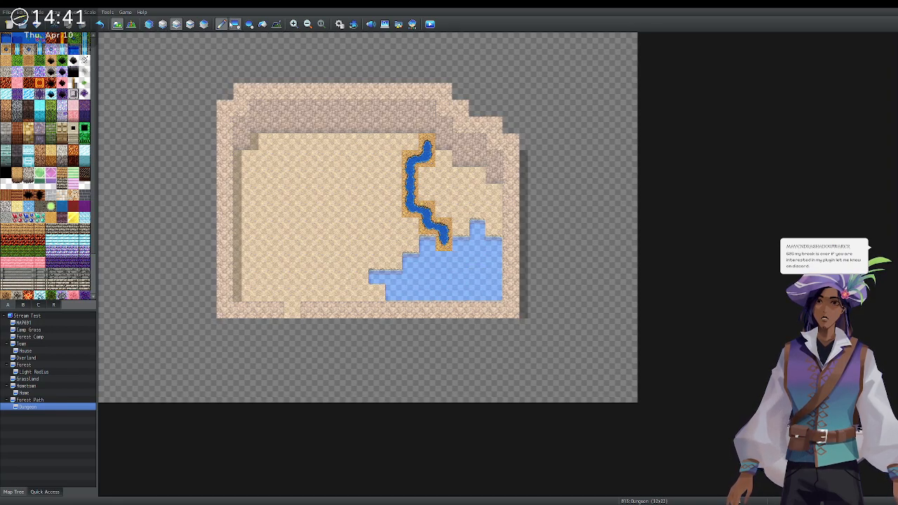
{"action": "left_click", "coordinate": [149, 24]}
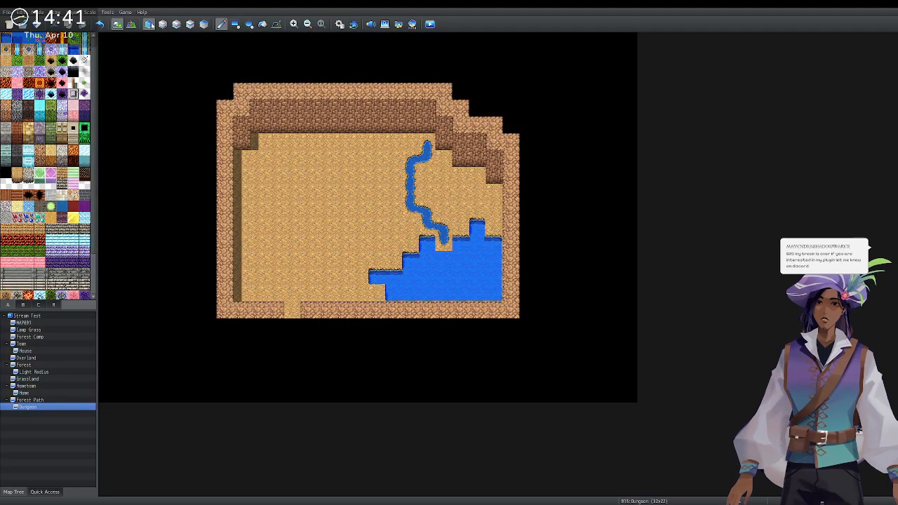
{"action": "left_click", "coordinate": [162, 24]}
{"action": "left_click", "coordinate": [176, 24]}
{"action": "left_click", "coordinate": [444, 242]}
{"action": "left_click", "coordinate": [433, 244]}
{"action": "key", "text": "ctrl+z"}
{"action": "key", "text": "ctrl+z"}
{"action": "key", "text": "ctrl+z"}
{"action": "key", "text": "ctrl+z"}
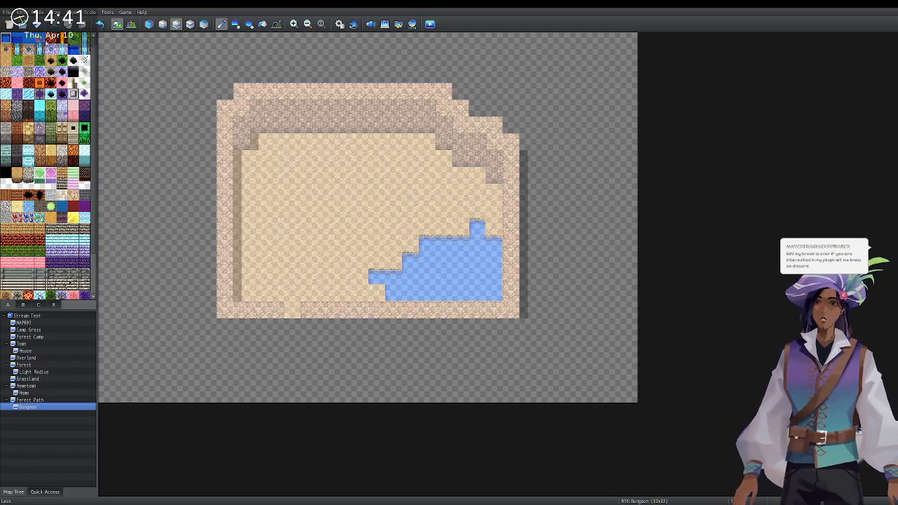
Paint deep water along the lake's top edge and a narrow deep-water strip, discarding the winding stream.
{"action": "mouse_move", "coordinate": [478, 227]}
{"action": "left_mouse_down"}
{"action": "mouse_move", "coordinate": [494, 256]}
{"action": "mouse_move", "coordinate": [495, 289]}
{"action": "mouse_move", "coordinate": [398, 296]}
{"action": "mouse_move", "coordinate": [379, 277]}
{"action": "mouse_move", "coordinate": [410, 261]}
{"action": "mouse_move", "coordinate": [424, 274]}
{"action": "mouse_move", "coordinate": [472, 259]}
{"action": "mouse_move", "coordinate": [428, 250]}
{"action": "left_mouse_up"}
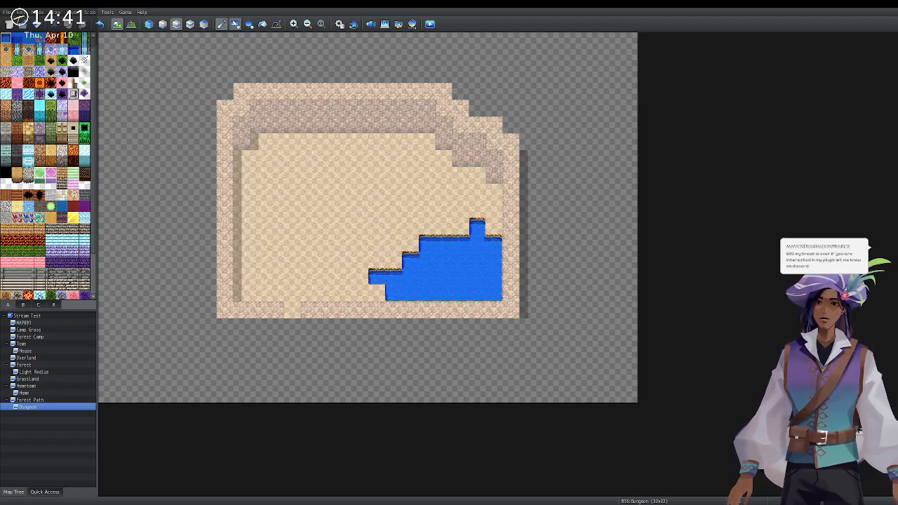
{"action": "left_click", "coordinate": [162, 24]}
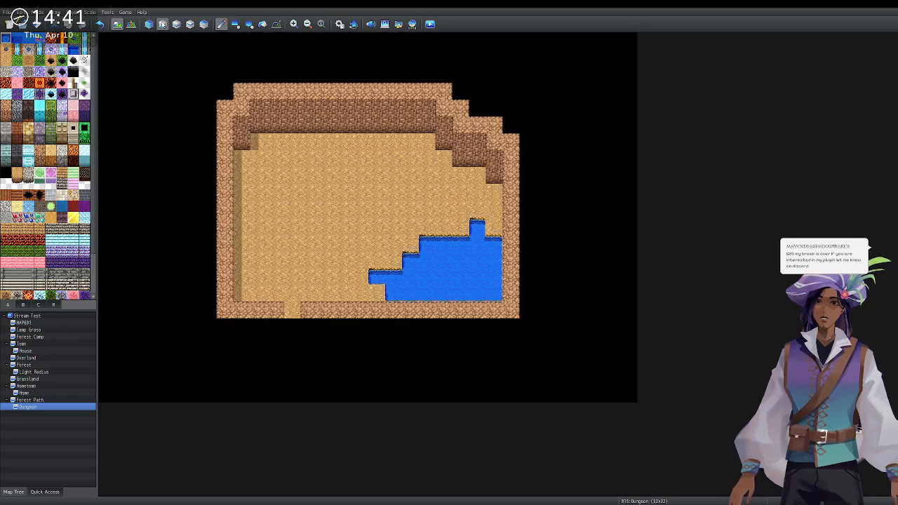
{"action": "left_click_drag", "start_coordinate": [409, 144], "coordinate": [443, 245]}
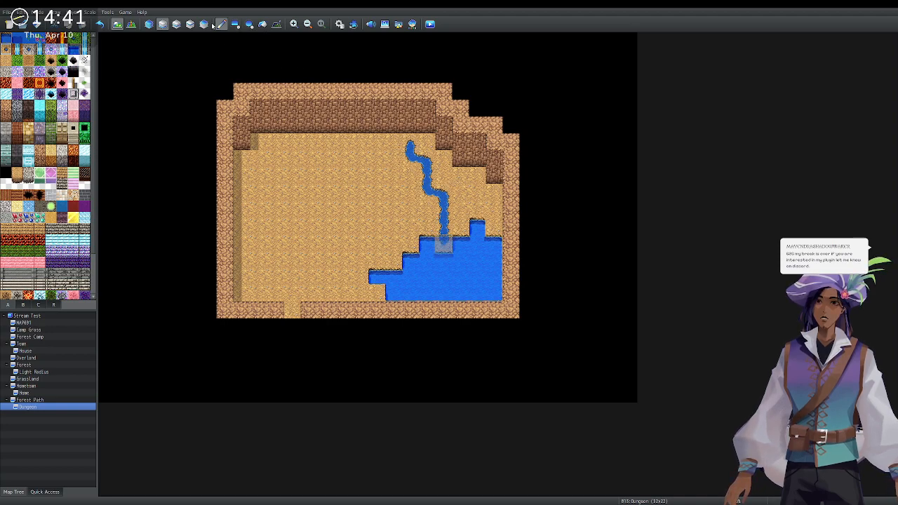
{"action": "left_click", "coordinate": [162, 23]}
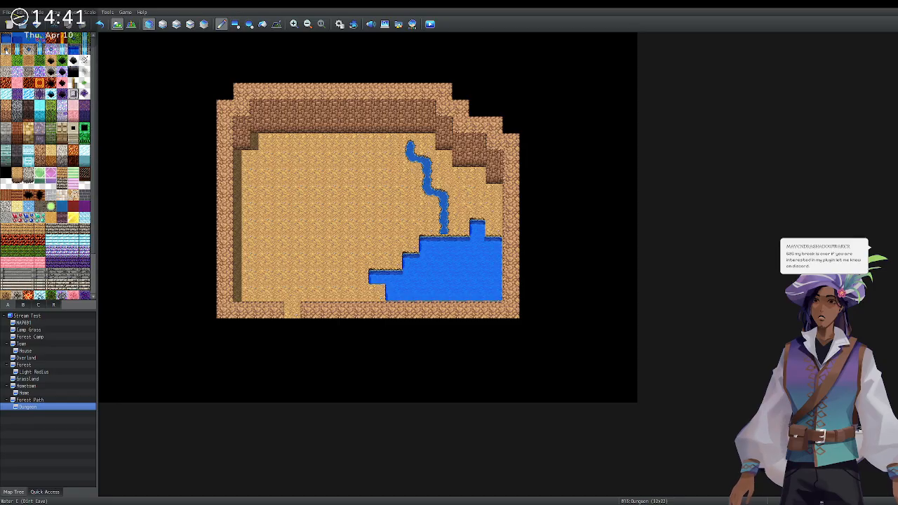
{"action": "key", "text": "ctrl+z"}
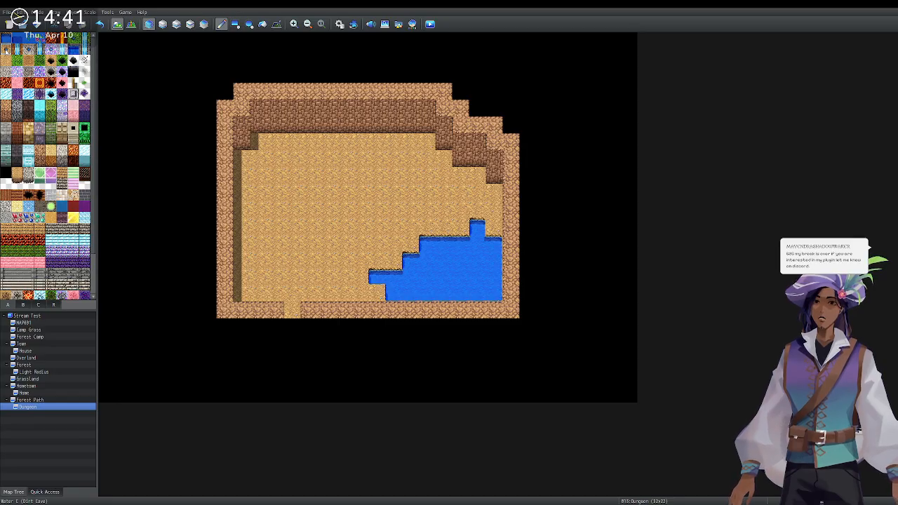
{"action": "left_click", "coordinate": [444, 234]}
{"action": "key", "text": "ctrl+z"}
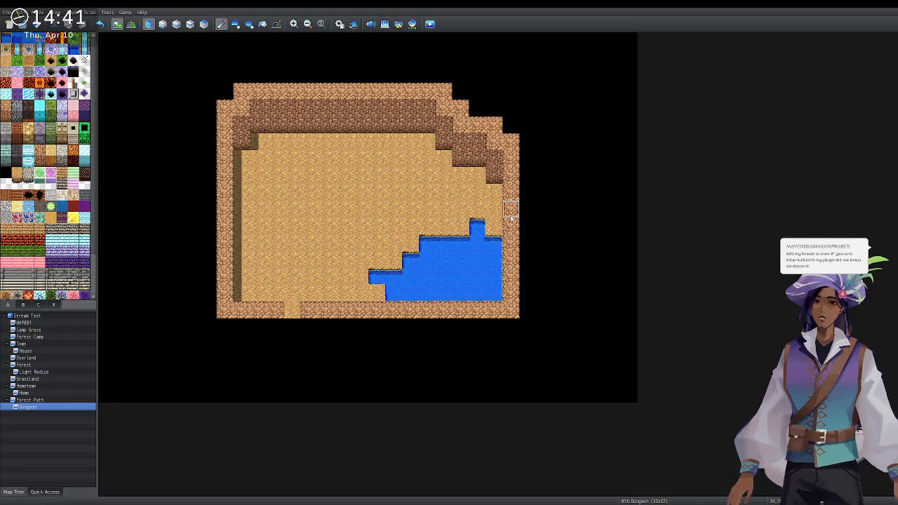
{"action": "mouse_move", "coordinate": [477, 231]}
{"action": "left_mouse_down"}
{"action": "mouse_move", "coordinate": [491, 277]}
{"action": "mouse_move", "coordinate": [438, 242]}
{"action": "mouse_move", "coordinate": [457, 245]}
{"action": "mouse_move", "coordinate": [379, 277]}
{"action": "mouse_move", "coordinate": [428, 284]}
{"action": "mouse_move", "coordinate": [391, 288]}
{"action": "mouse_move", "coordinate": [493, 293]}
{"action": "left_mouse_up"}
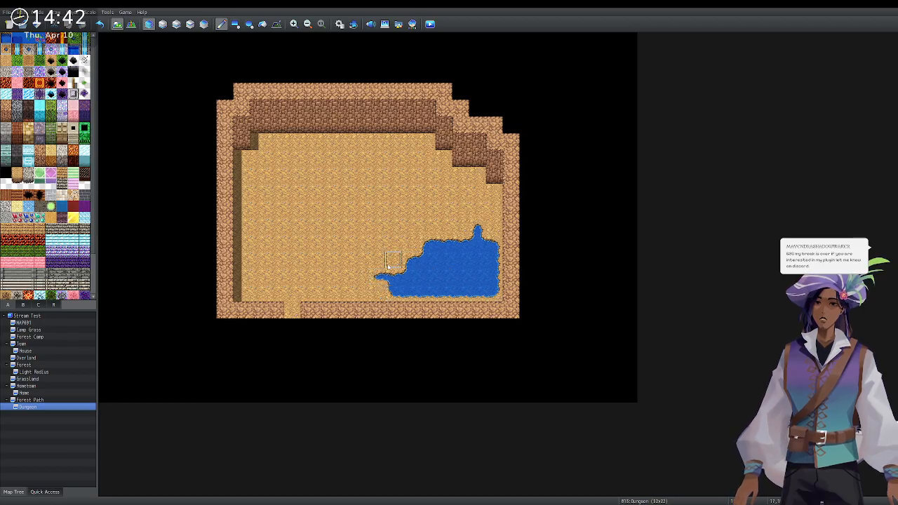
Undo the rounded lake edges, restoring the square-edged pool.
{"action": "key", "text": "ctrl+z"}
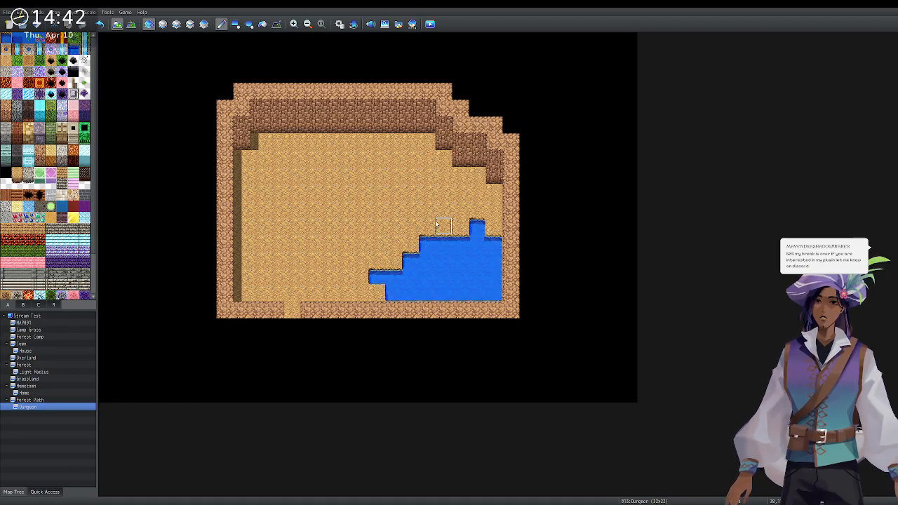
{"action": "left_click", "coordinate": [164, 25]}
{"action": "left_click", "coordinate": [152, 25]}
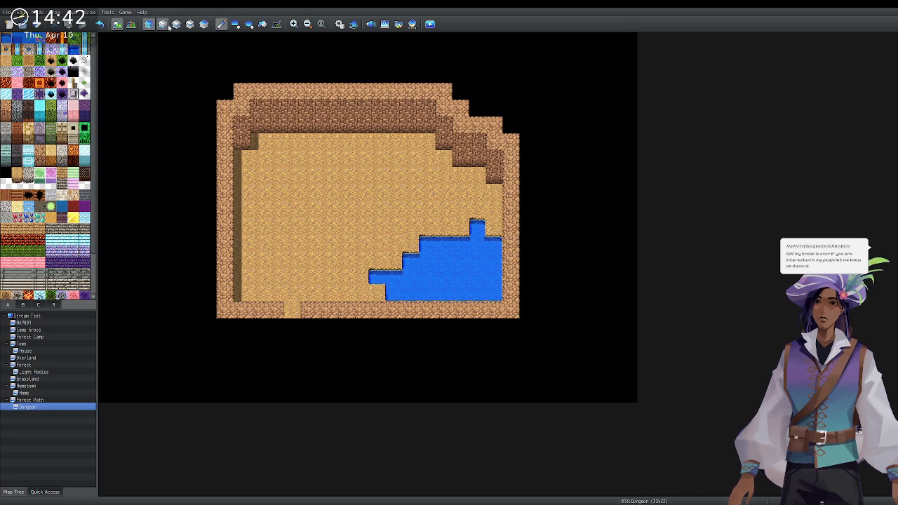
{"action": "left_click", "coordinate": [167, 26]}
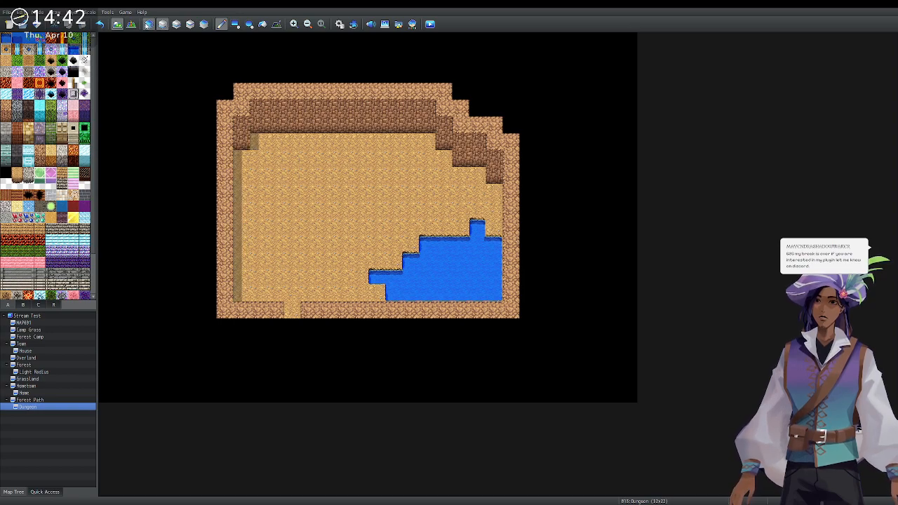
{"action": "left_click", "coordinate": [176, 25]}
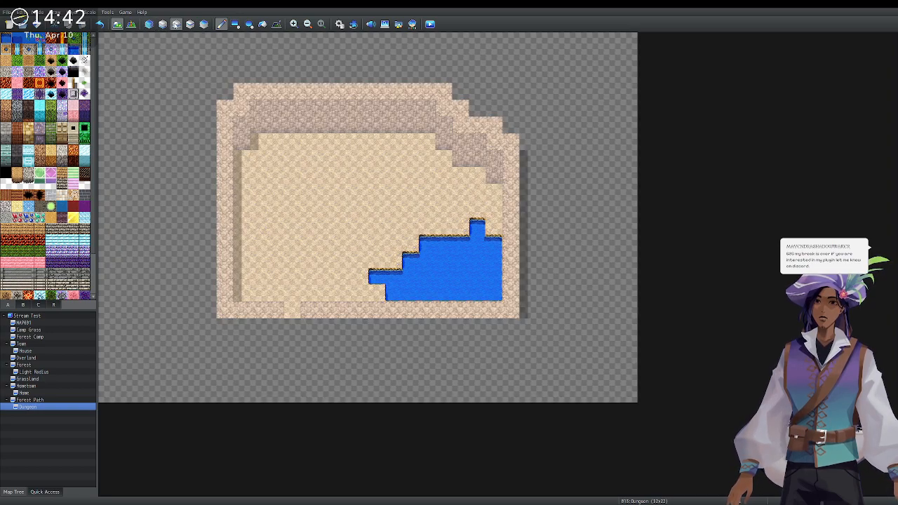
With the Shadow Pen, erase the shadow down the left inner wall and along the right wall.
{"action": "left_click", "coordinate": [276, 24]}
{"action": "left_click", "coordinate": [251, 139]}
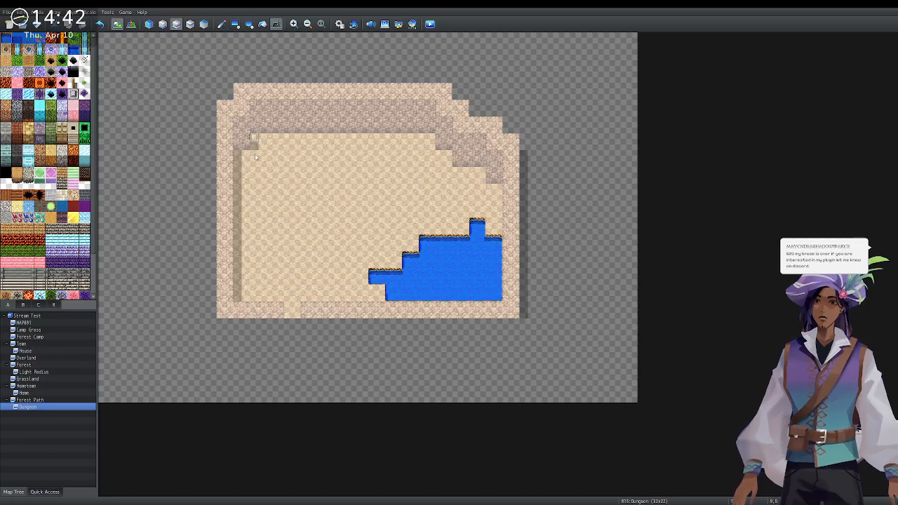
{"action": "left_click_drag", "start_coordinate": [244, 147], "coordinate": [238, 303]}
{"action": "mouse_move", "coordinate": [532, 146]}
{"action": "left_mouse_down"}
{"action": "mouse_move", "coordinate": [524, 173]}
{"action": "mouse_move", "coordinate": [523, 141]}
{"action": "mouse_move", "coordinate": [532, 149]}
{"action": "mouse_move", "coordinate": [524, 163]}
{"action": "mouse_move", "coordinate": [532, 148]}
{"action": "mouse_move", "coordinate": [524, 325]}
{"action": "left_mouse_up"}
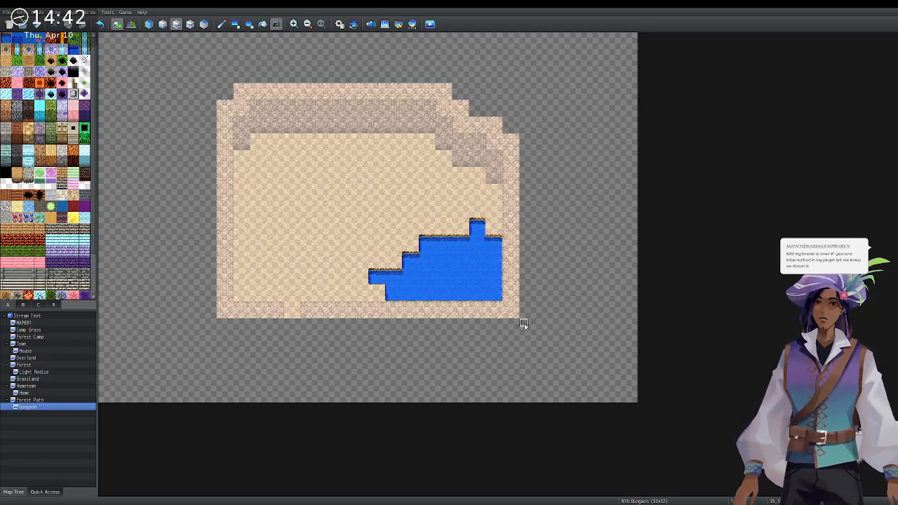
Redraw the shadow strip down the left floor edge and adjust shading on the entrance and upper-left floor tiles.
{"action": "left_click", "coordinate": [148, 24]}
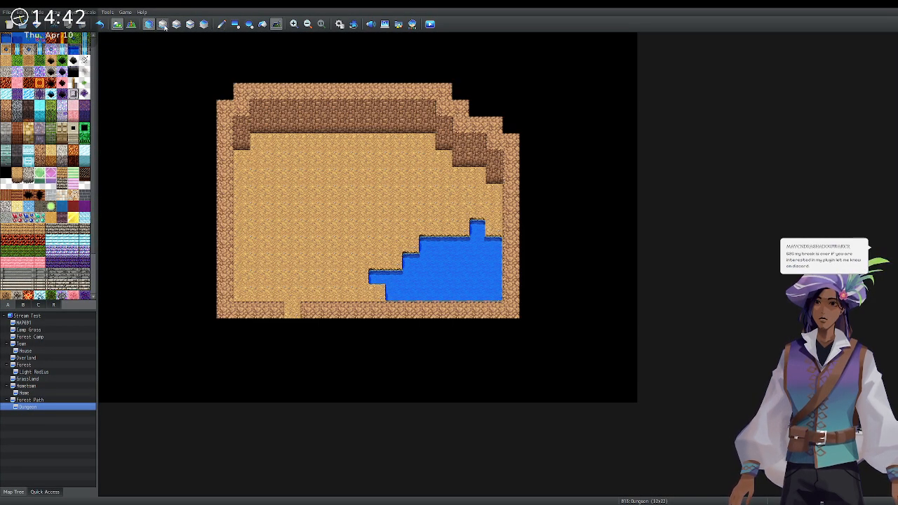
{"action": "left_click_drag", "start_coordinate": [237, 142], "coordinate": [238, 297]}
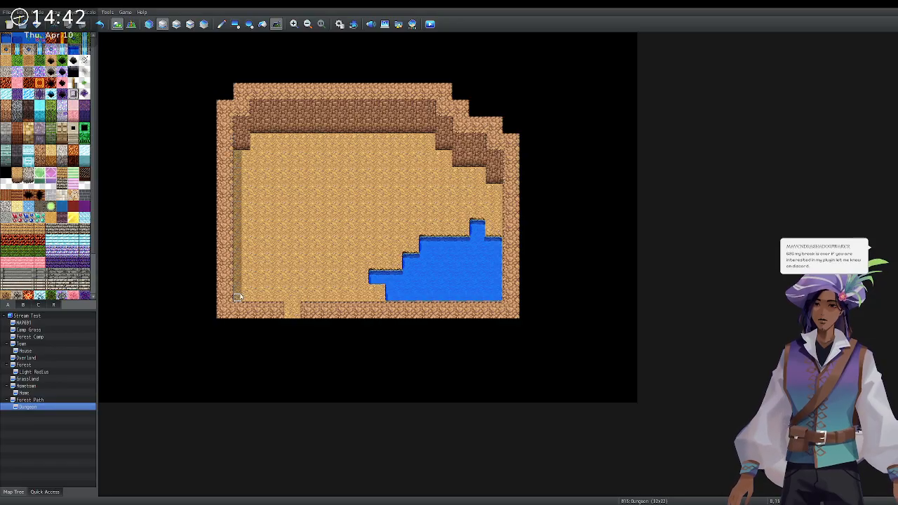
{"action": "left_click", "coordinate": [287, 309]}
{"action": "left_click", "coordinate": [288, 306]}
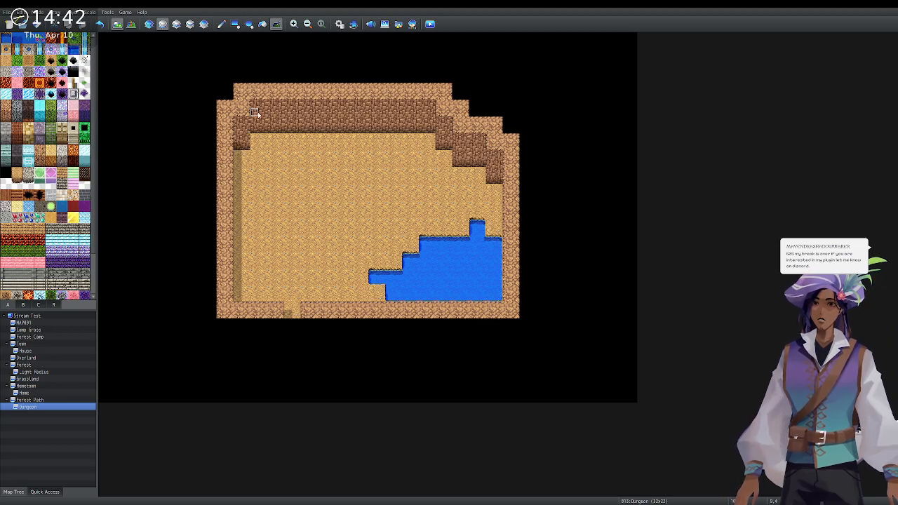
{"action": "left_click_drag", "start_coordinate": [254, 144], "coordinate": [255, 139]}
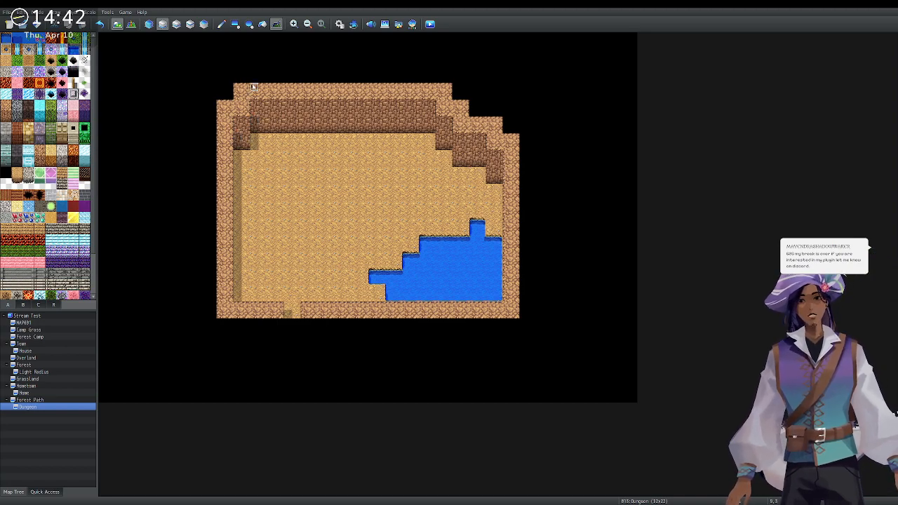
{"action": "left_click", "coordinate": [172, 26]}
{"action": "left_click", "coordinate": [162, 23]}
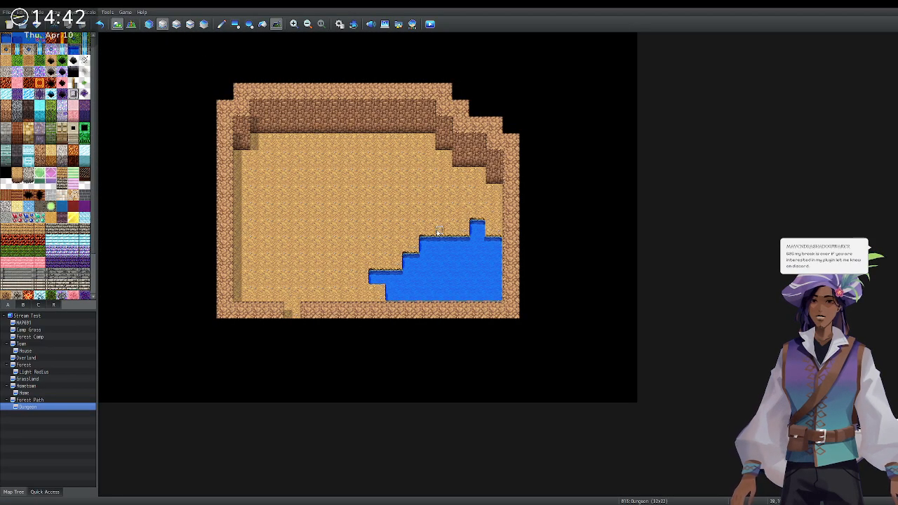
Paint a narrow water channel down into the pond and trim its base with Dirt Cave ground.
{"action": "left_click", "coordinate": [221, 24]}
{"action": "mouse_move", "coordinate": [427, 195]}
{"action": "left_mouse_down"}
{"action": "mouse_move", "coordinate": [414, 223]}
{"action": "mouse_move", "coordinate": [429, 247]}
{"action": "left_mouse_up"}
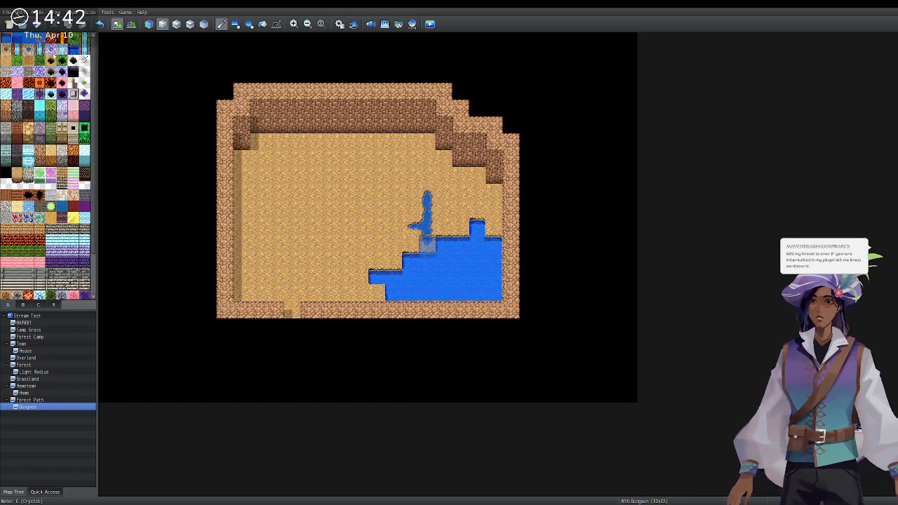
{"action": "left_click", "coordinate": [7, 60]}
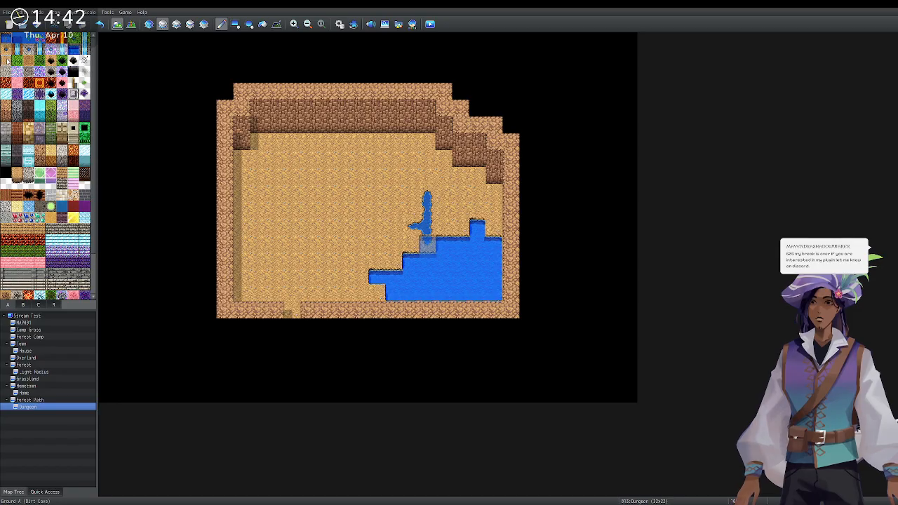
{"action": "left_click", "coordinate": [427, 236]}
Clear the upper-layer tiles over the pond and place a splash tile where the stream meets it.
{"action": "mouse_move", "coordinate": [461, 251]}
{"action": "left_mouse_down"}
{"action": "mouse_move", "coordinate": [477, 228]}
{"action": "mouse_move", "coordinate": [492, 266]}
{"action": "mouse_move", "coordinate": [459, 291]}
{"action": "mouse_move", "coordinate": [487, 295]}
{"action": "mouse_move", "coordinate": [426, 294]}
{"action": "mouse_move", "coordinate": [389, 280]}
{"action": "mouse_move", "coordinate": [413, 263]}
{"action": "mouse_move", "coordinate": [472, 267]}
{"action": "mouse_move", "coordinate": [426, 277]}
{"action": "left_mouse_up"}
{"action": "left_click", "coordinate": [415, 225]}
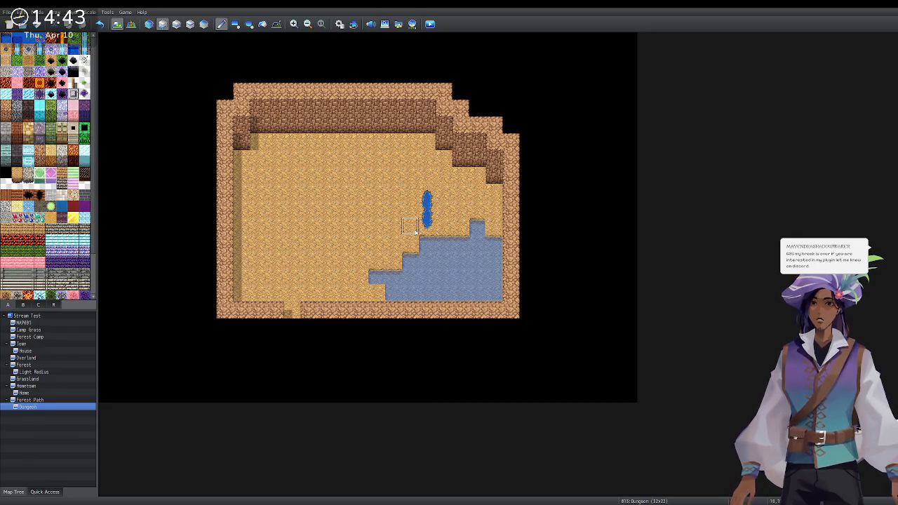
{"action": "left_click", "coordinate": [172, 25]}
{"action": "left_click", "coordinate": [162, 24]}
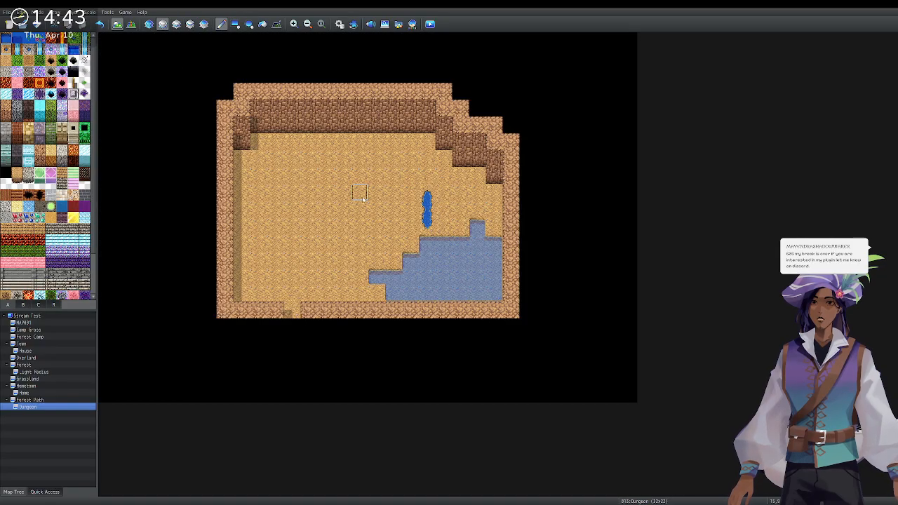
{"action": "left_click", "coordinate": [427, 235]}
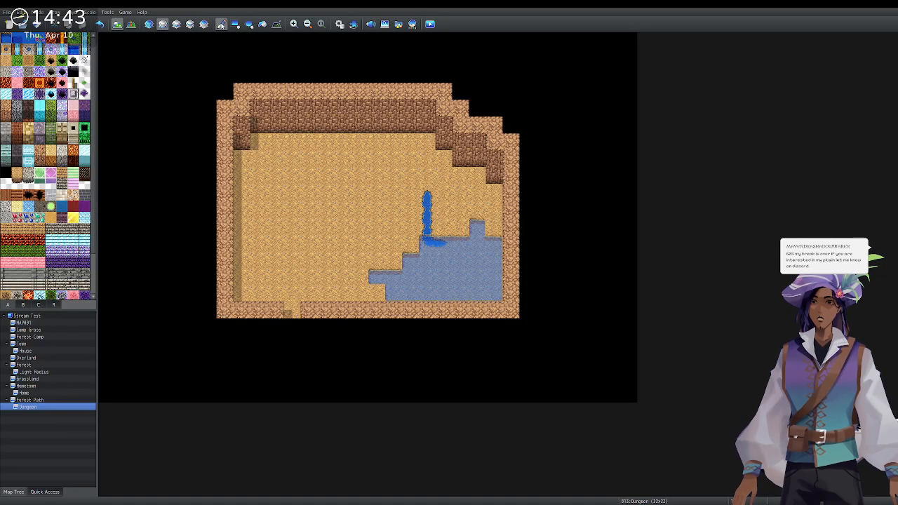
{"action": "left_click", "coordinate": [149, 25]}
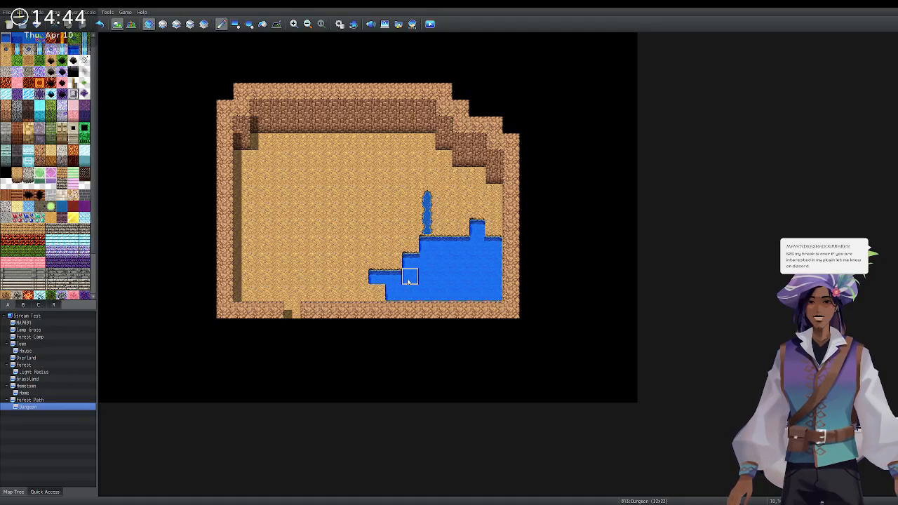
{"action": "left_click", "coordinate": [176, 25]}
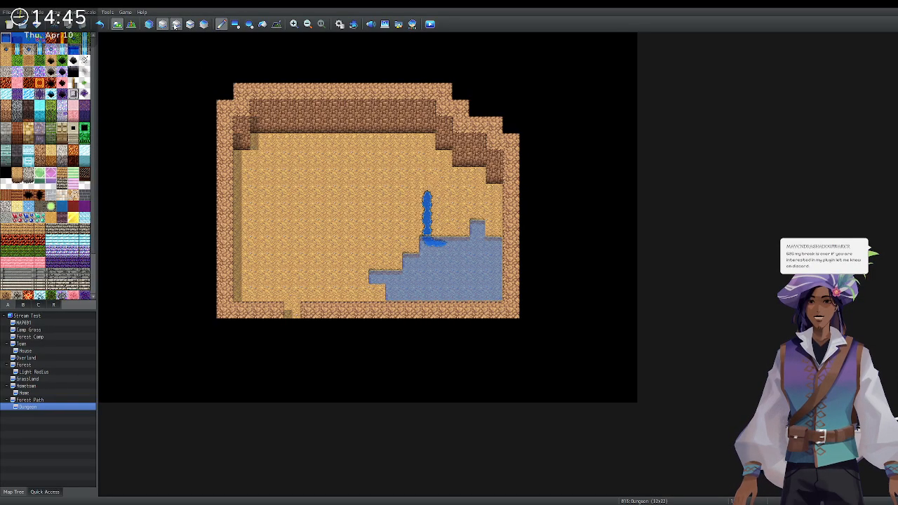
{"action": "left_click", "coordinate": [149, 25]}
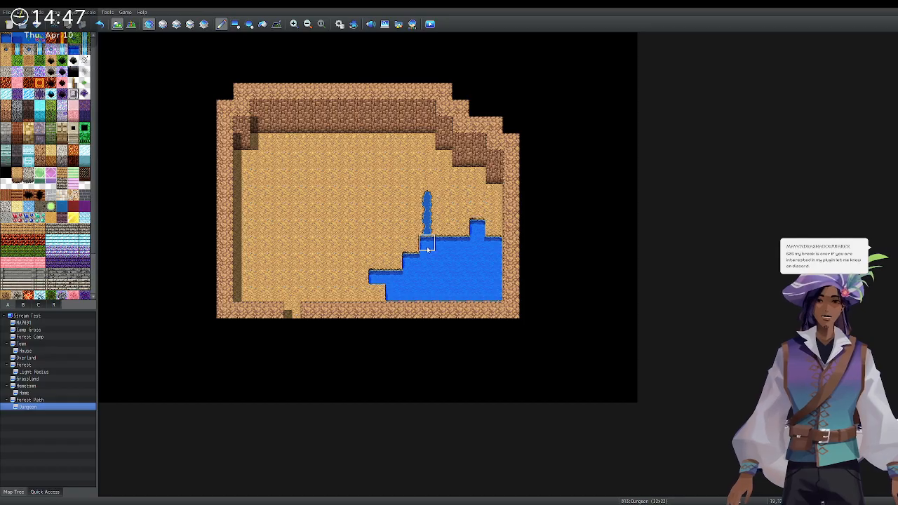
Paint a trial water block left of the stream and tidy the pond's top edge and bottom row.
{"action": "mouse_move", "coordinate": [344, 176]}
{"action": "left_mouse_down"}
{"action": "mouse_move", "coordinate": [338, 208]}
{"action": "mouse_move", "coordinate": [361, 229]}
{"action": "mouse_move", "coordinate": [359, 175]}
{"action": "mouse_move", "coordinate": [343, 191]}
{"action": "left_mouse_up"}
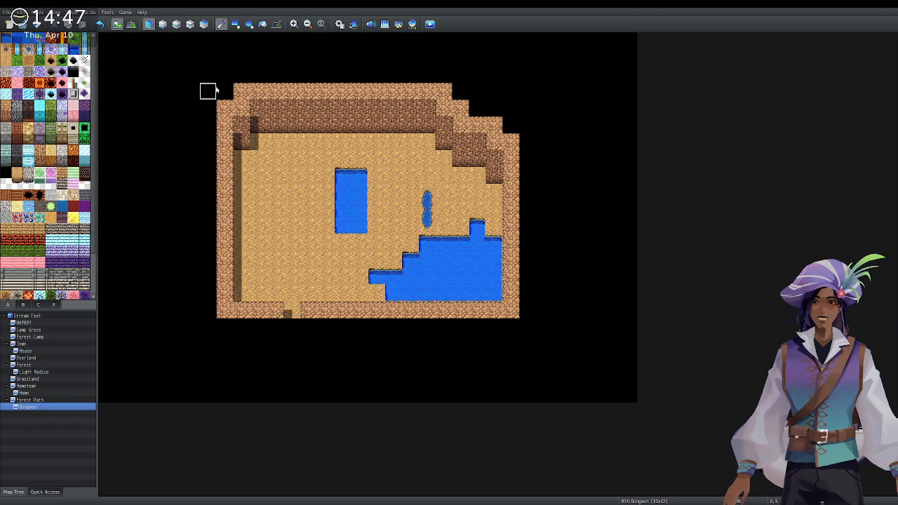
{"action": "left_click", "coordinate": [163, 25]}
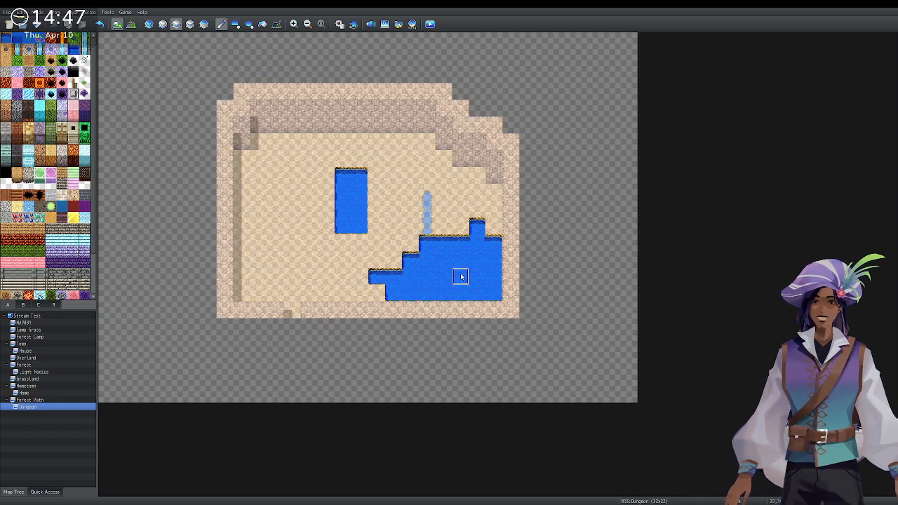
{"action": "left_click", "coordinate": [428, 247]}
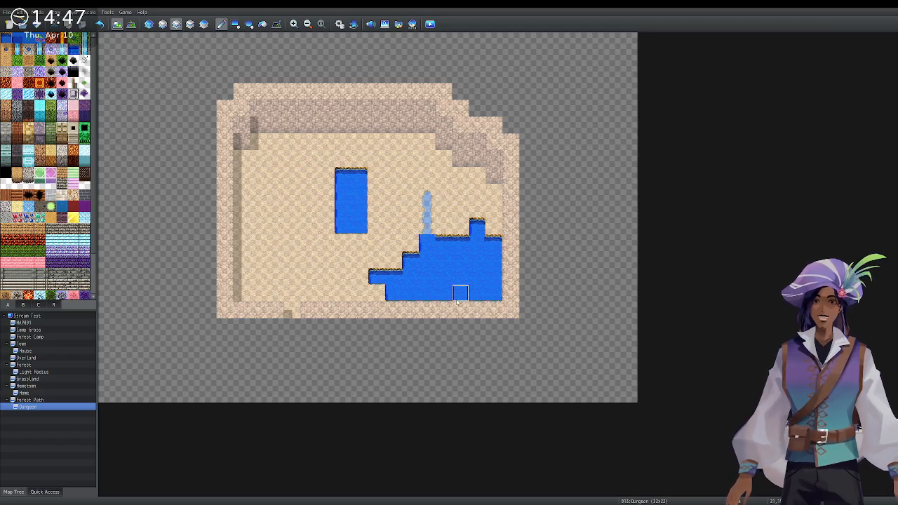
{"action": "left_click", "coordinate": [149, 23]}
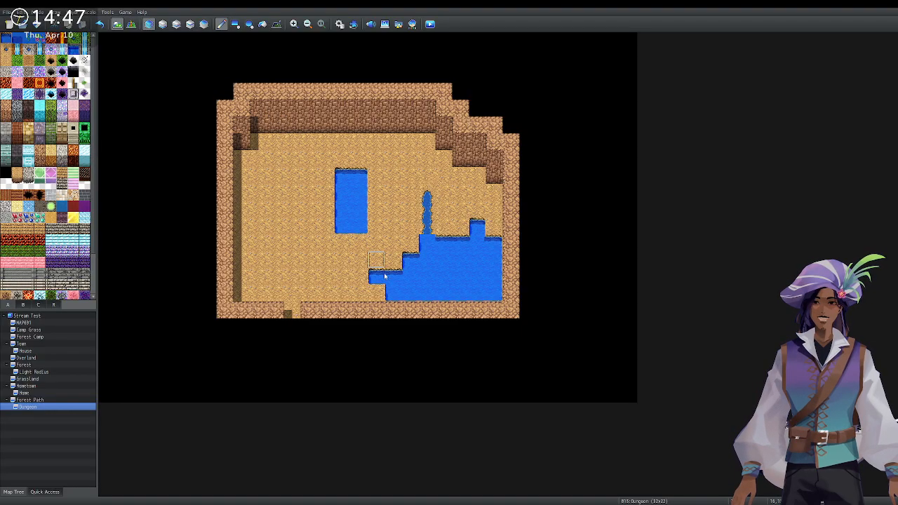
{"action": "left_click_drag", "start_coordinate": [414, 298], "coordinate": [461, 294]}
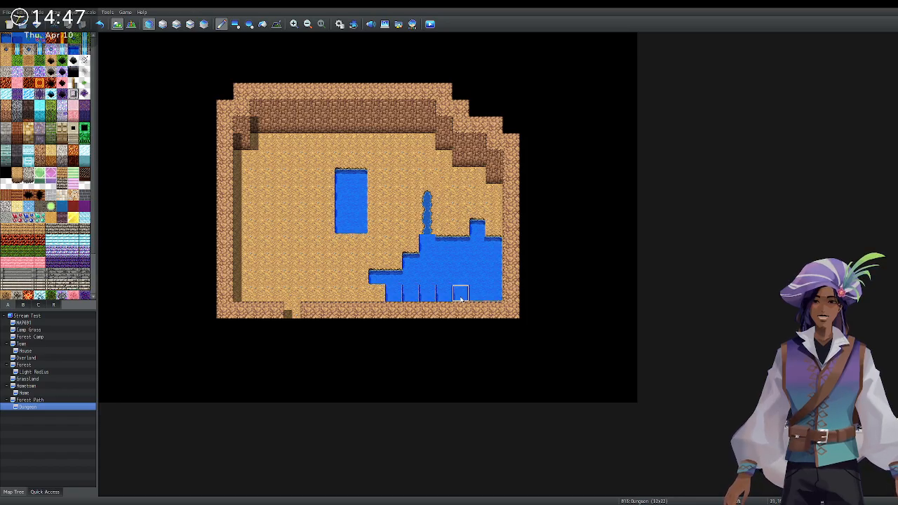
Enlarge the trial pool, smooth the pond's bottom row, then paint Dirt Cave floor back over the pool.
{"action": "left_click", "coordinate": [293, 193]}
{"action": "mouse_move", "coordinate": [300, 194]}
{"action": "left_mouse_down"}
{"action": "mouse_move", "coordinate": [327, 210]}
{"action": "mouse_move", "coordinate": [313, 224]}
{"action": "mouse_move", "coordinate": [294, 206]}
{"action": "mouse_move", "coordinate": [324, 210]}
{"action": "left_mouse_up"}
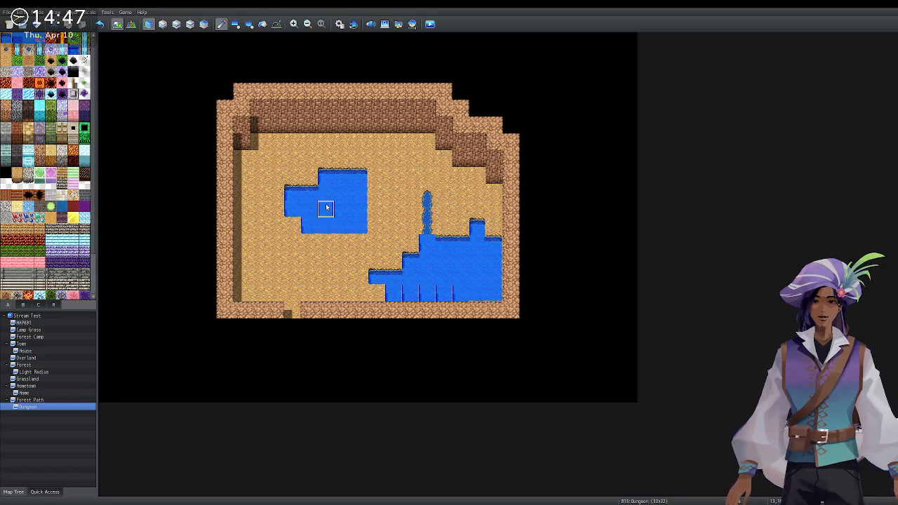
{"action": "left_click_drag", "start_coordinate": [407, 292], "coordinate": [491, 295]}
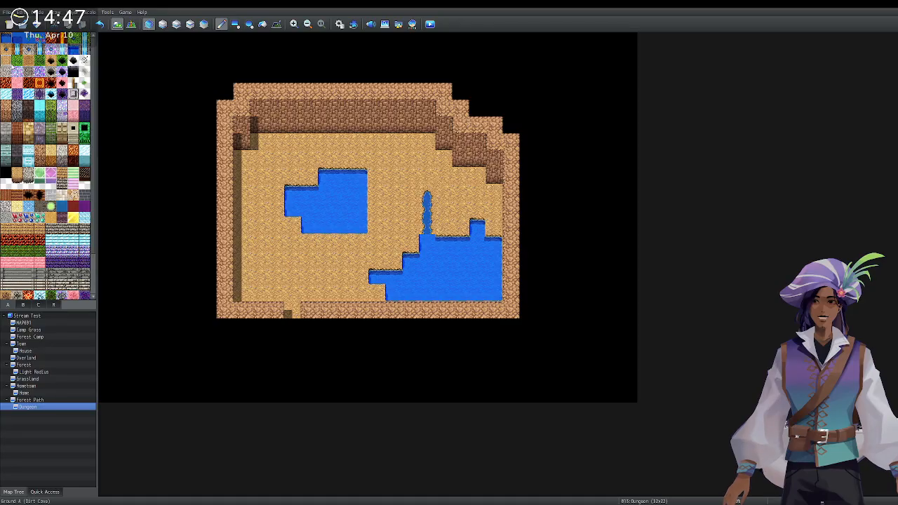
{"action": "mouse_move", "coordinate": [334, 180]}
{"action": "left_mouse_down"}
{"action": "mouse_move", "coordinate": [359, 228]}
{"action": "mouse_move", "coordinate": [293, 197]}
{"action": "mouse_move", "coordinate": [344, 232]}
{"action": "left_mouse_up"}
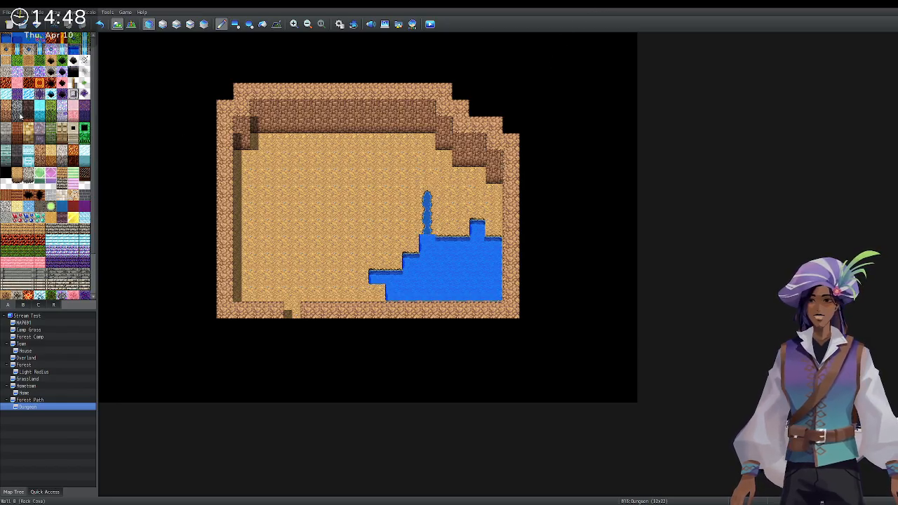
On layer 2, paint a winding water stream from the pond to the top wall, redrawing it after two undos.
{"action": "left_click", "coordinate": [162, 24]}
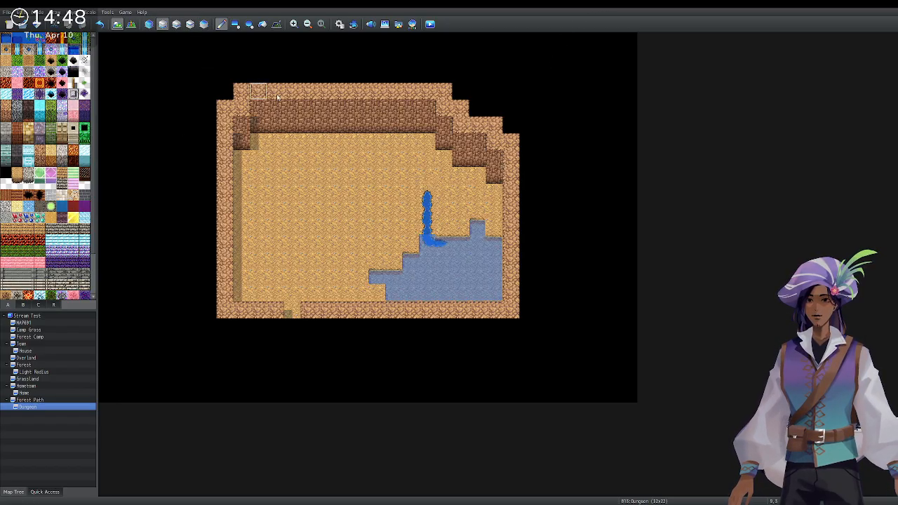
{"action": "mouse_move", "coordinate": [425, 181]}
{"action": "left_mouse_down"}
{"action": "mouse_move", "coordinate": [379, 143]}
{"action": "mouse_move", "coordinate": [375, 124]}
{"action": "left_mouse_up"}
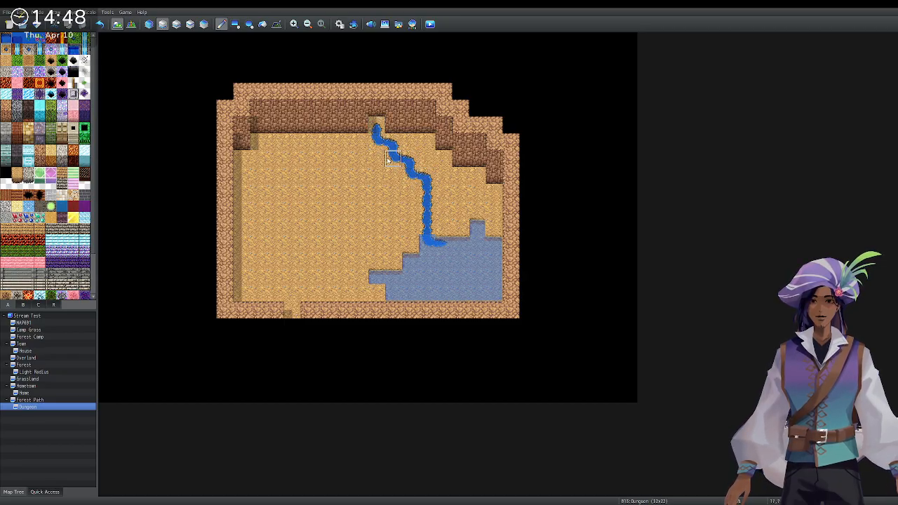
{"action": "key", "text": "ctrl+z"}
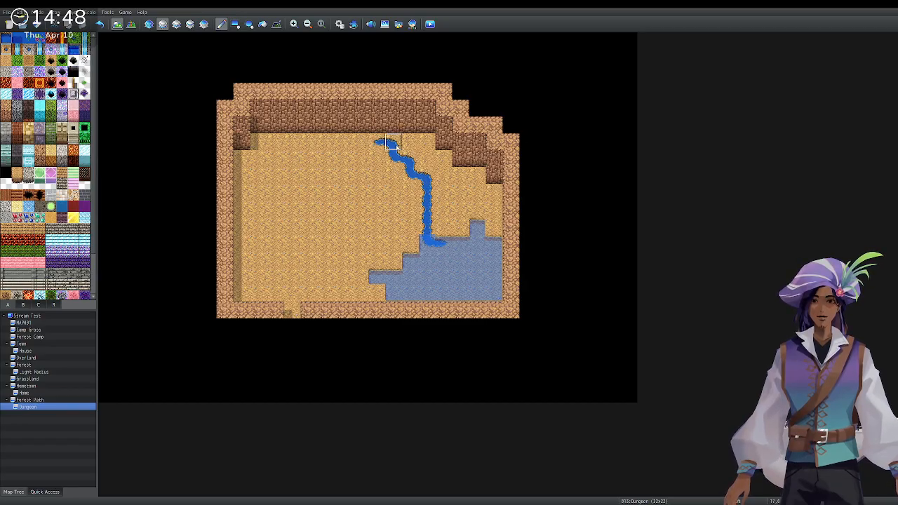
{"action": "key", "text": "ctrl+z"}
{"action": "mouse_move", "coordinate": [409, 181]}
{"action": "left_mouse_down"}
{"action": "mouse_move", "coordinate": [395, 175]}
{"action": "mouse_move", "coordinate": [412, 146]}
{"action": "mouse_move", "coordinate": [427, 146]}
{"action": "left_mouse_up"}
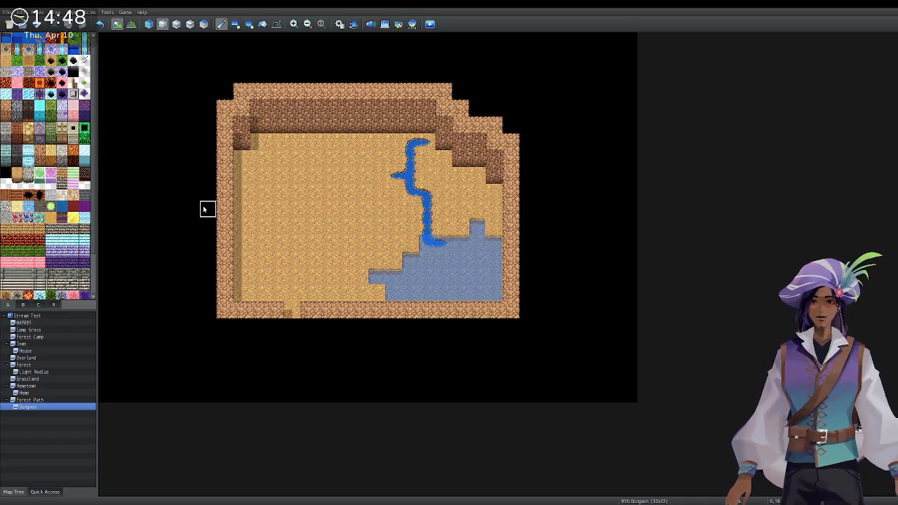
On the upper layer, place a dirt mound on the floor near the cave's right wall.
{"action": "scroll", "coordinate": [31, 225], "scroll_direction": "down", "scroll_amount": 2}
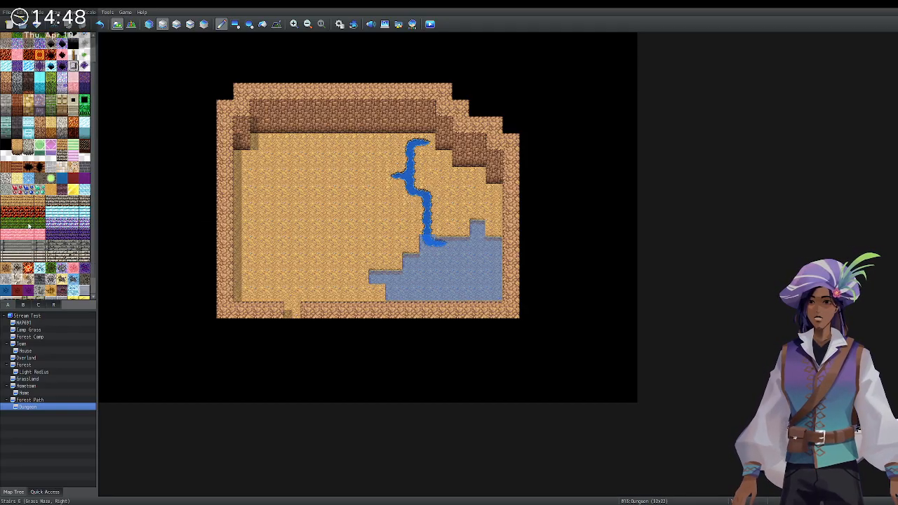
{"action": "left_click", "coordinate": [30, 305]}
{"action": "left_click", "coordinate": [35, 306]}
{"action": "left_click", "coordinate": [27, 306]}
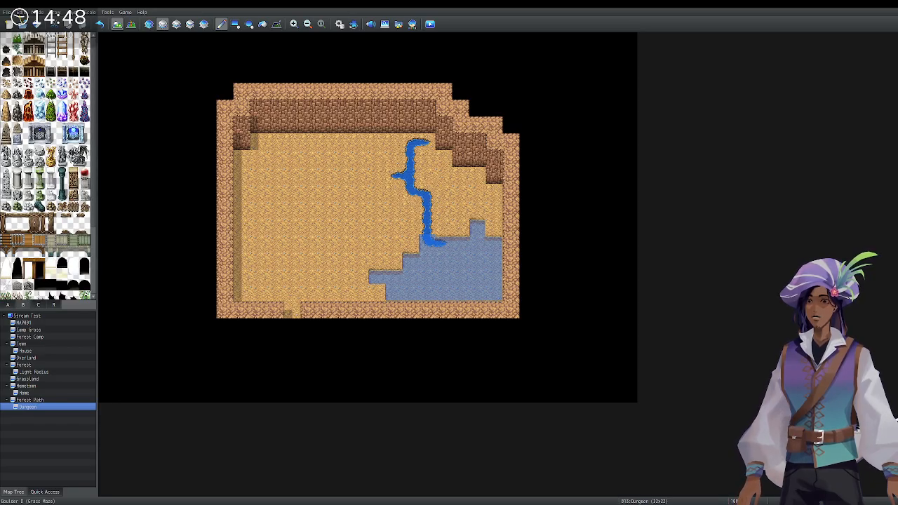
{"action": "scroll", "coordinate": [45, 166], "scroll_direction": "down", "scroll_amount": 8}
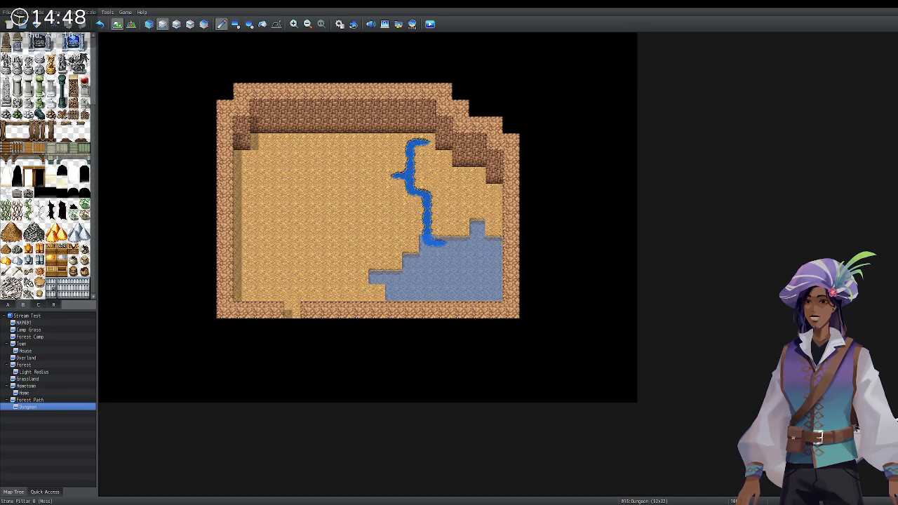
{"action": "scroll", "coordinate": [48, 210], "scroll_direction": "down", "scroll_amount": 10}
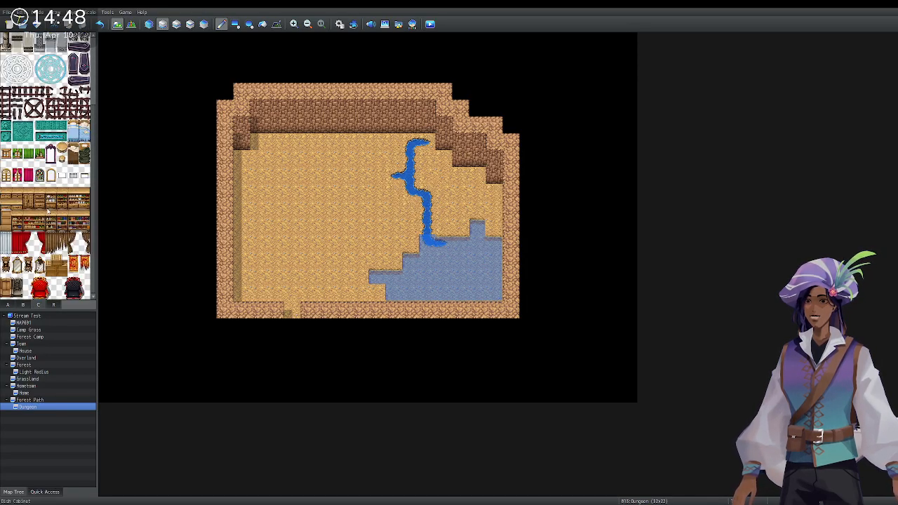
{"action": "scroll", "coordinate": [48, 211], "scroll_direction": "up", "scroll_amount": 7}
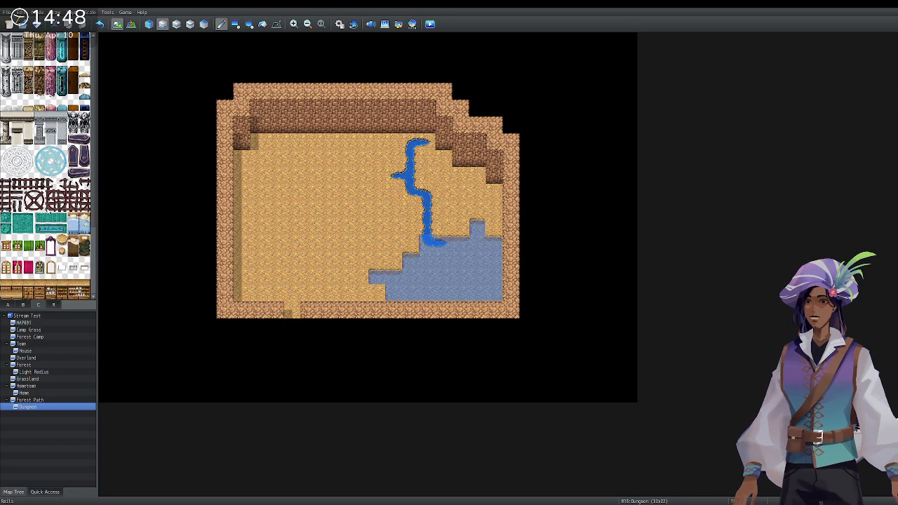
{"action": "left_click", "coordinate": [24, 306]}
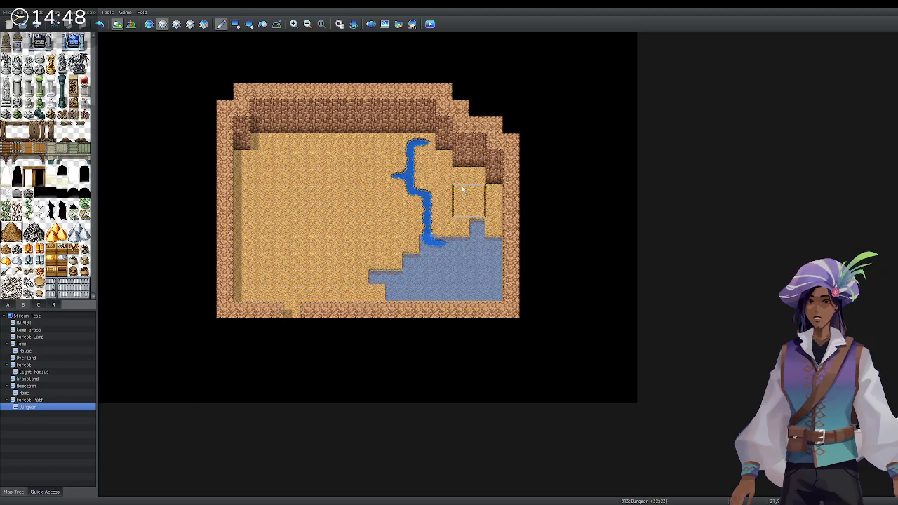
{"action": "left_click", "coordinate": [177, 24]}
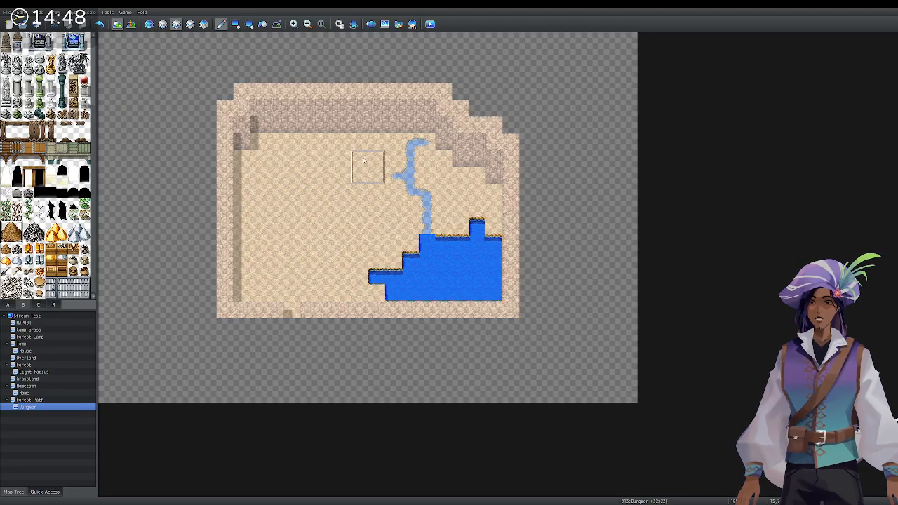
{"action": "left_click", "coordinate": [462, 183]}
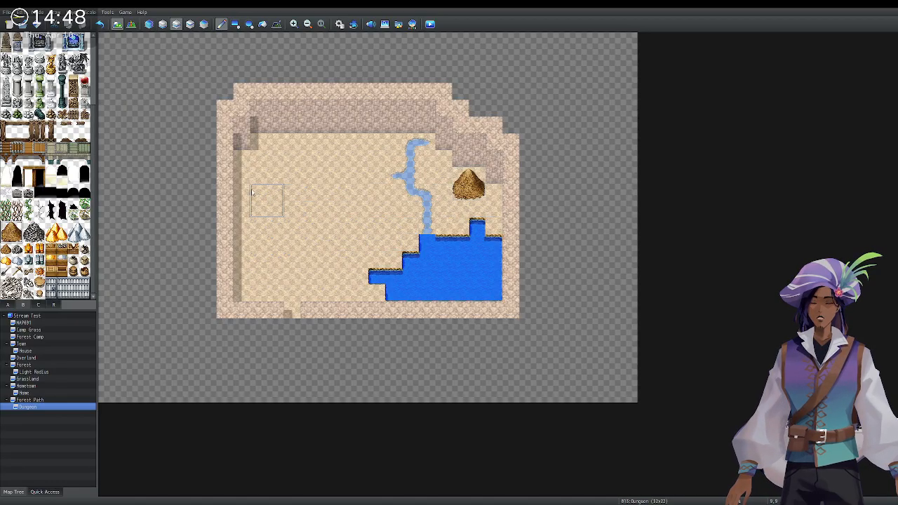
Place a green bush on the upper-left cave floor.
{"action": "scroll", "coordinate": [43, 242], "scroll_direction": "up", "scroll_amount": 2}
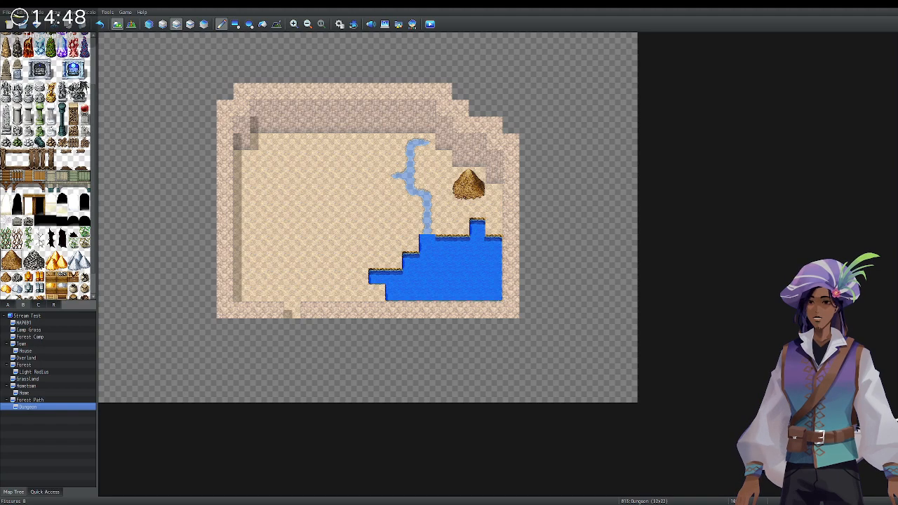
{"action": "scroll", "coordinate": [48, 166], "scroll_direction": "up", "scroll_amount": 2}
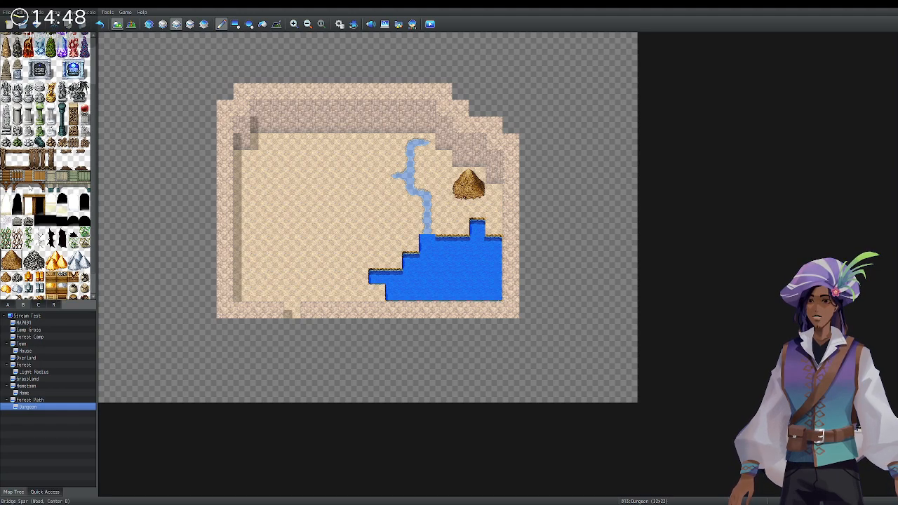
{"action": "scroll", "coordinate": [47, 165], "scroll_direction": "up", "scroll_amount": 2}
{"action": "scroll", "coordinate": [48, 166], "scroll_direction": "up", "scroll_amount": 1}
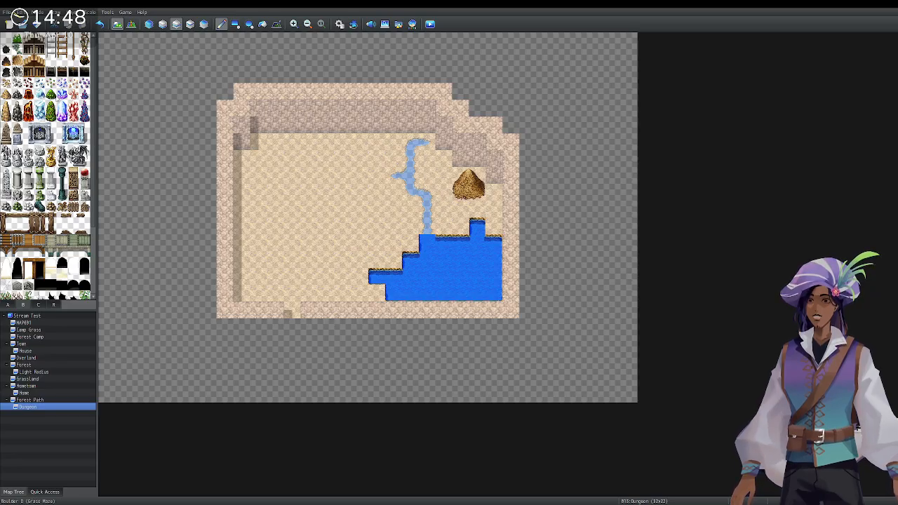
{"action": "left_click", "coordinate": [258, 160]}
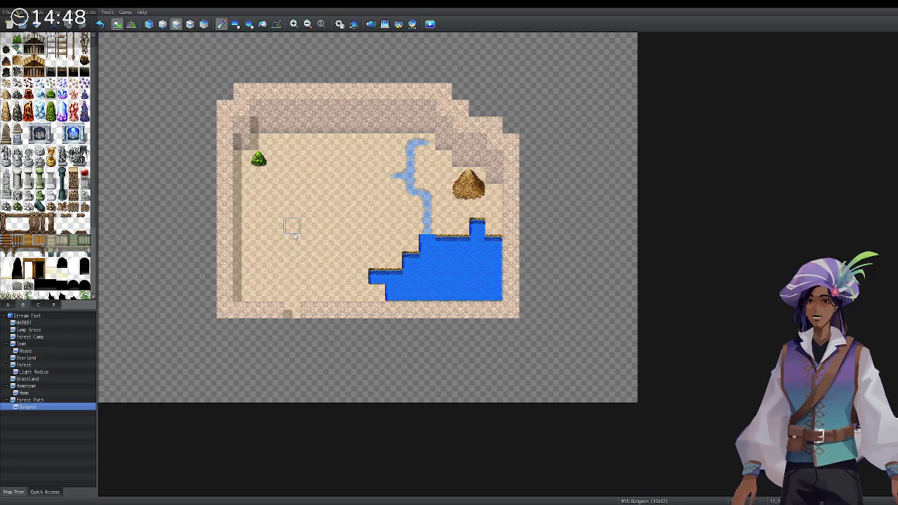
Browse the palette's object tile tabs, ending on the tab A floor and wall tiles.
{"action": "scroll", "coordinate": [46, 203], "scroll_direction": "down", "scroll_amount": 1}
{"action": "scroll", "coordinate": [60, 289], "scroll_direction": "down", "scroll_amount": 2}
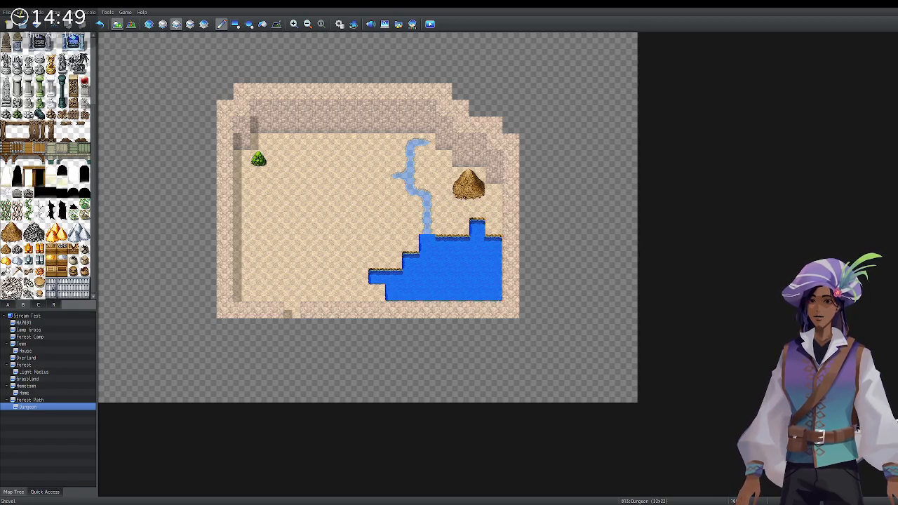
{"action": "scroll", "coordinate": [11, 246], "scroll_direction": "up", "scroll_amount": 3}
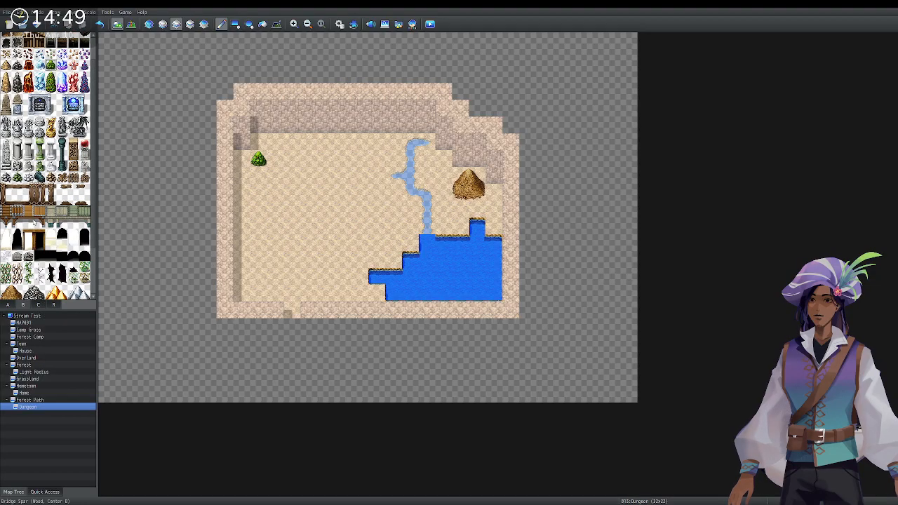
{"action": "scroll", "coordinate": [14, 211], "scroll_direction": "down", "scroll_amount": 4}
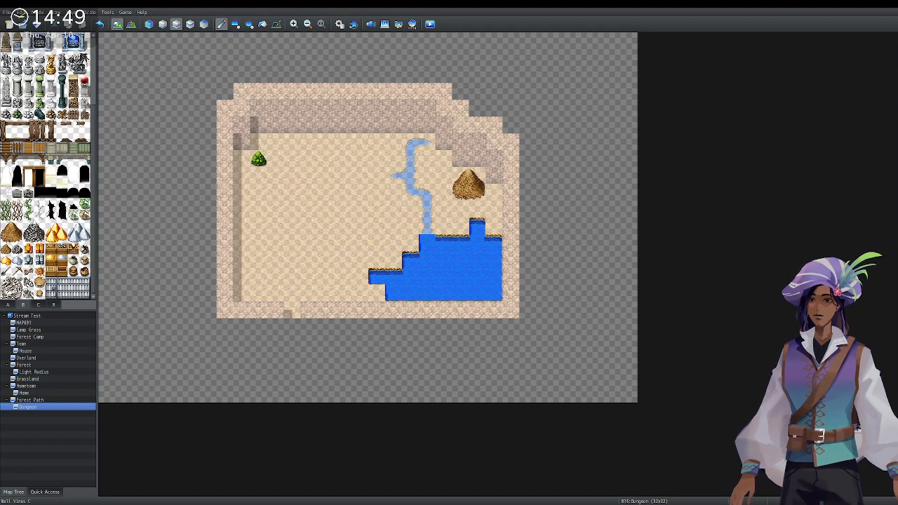
{"action": "left_click", "coordinate": [24, 305]}
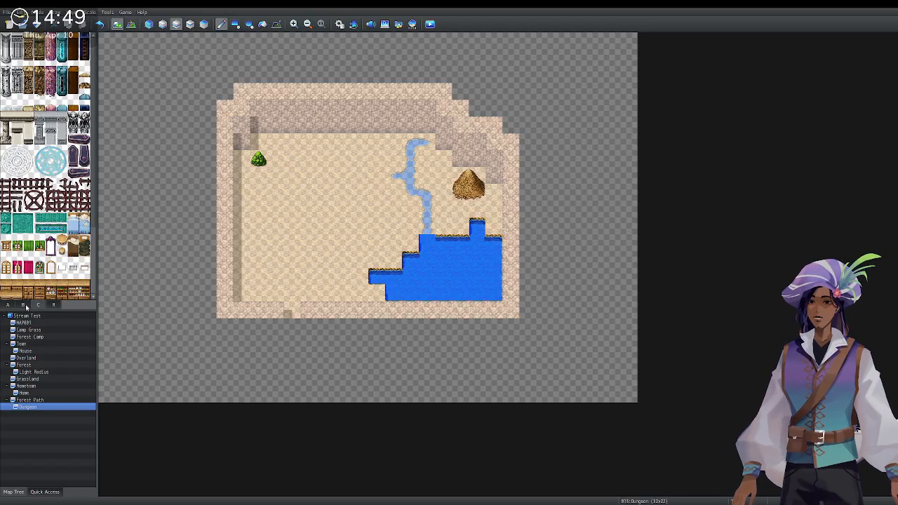
{"action": "scroll", "coordinate": [28, 177], "scroll_direction": "down", "scroll_amount": 4}
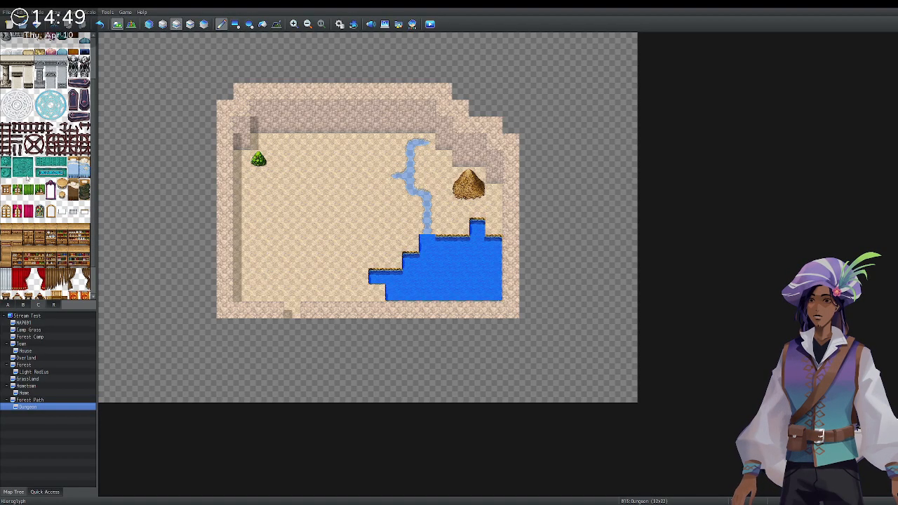
{"action": "scroll", "coordinate": [28, 178], "scroll_direction": "down", "scroll_amount": 1}
{"action": "left_click", "coordinate": [9, 305]}
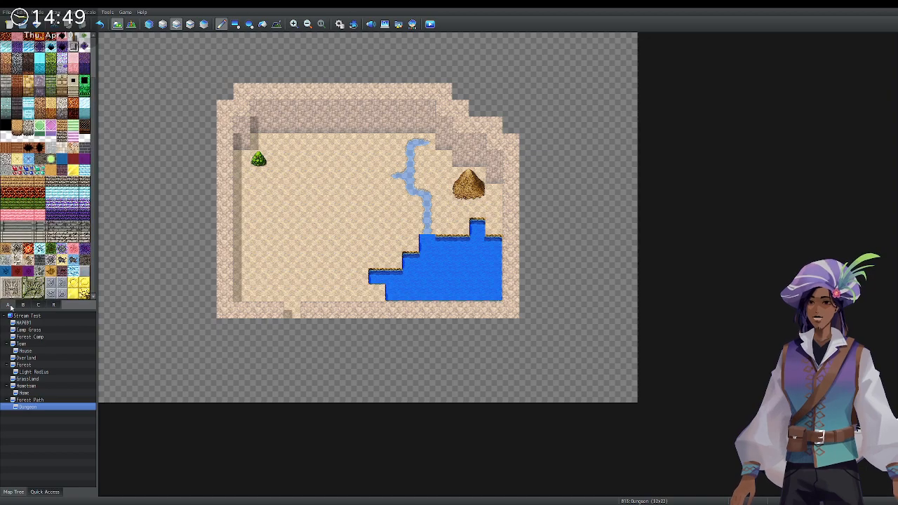
{"action": "scroll", "coordinate": [29, 279], "scroll_direction": "up", "scroll_amount": 3}
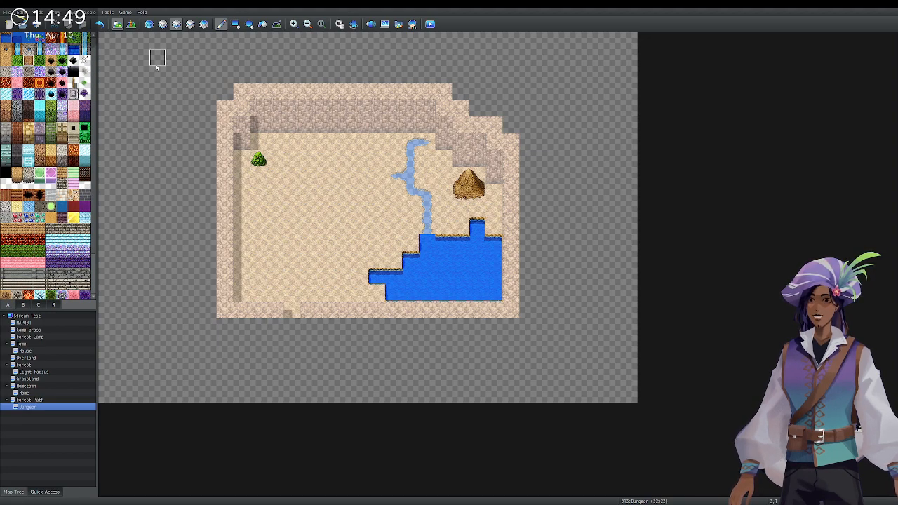
On the lower layer, dot dark dirt patches beside the stream, by the right wall and along the pond's edge.
{"action": "left_click", "coordinate": [162, 23]}
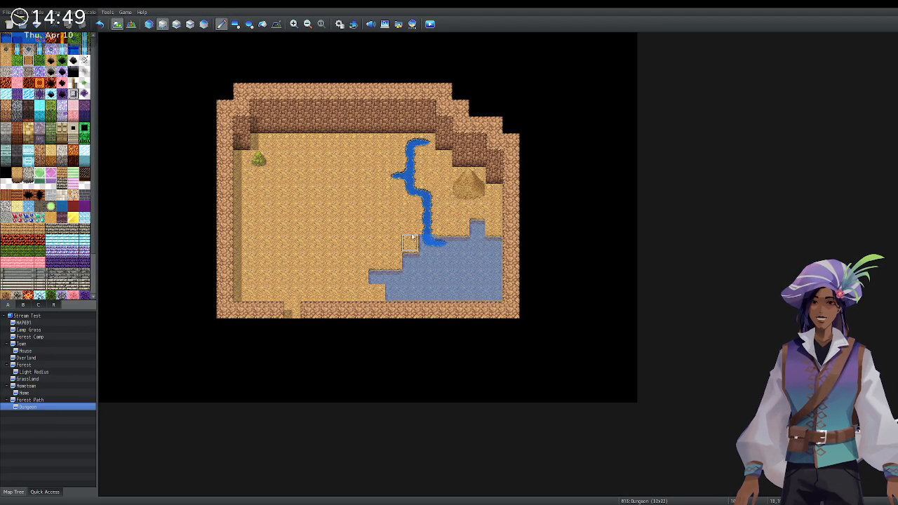
{"action": "left_click", "coordinate": [410, 209]}
{"action": "left_click", "coordinate": [394, 191]}
{"action": "left_click", "coordinate": [427, 174]}
{"action": "left_click_drag", "start_coordinate": [393, 261], "coordinate": [378, 261]}
{"action": "left_click", "coordinate": [359, 292]}
{"action": "left_click", "coordinate": [444, 225]}
{"action": "left_click", "coordinate": [495, 208]}
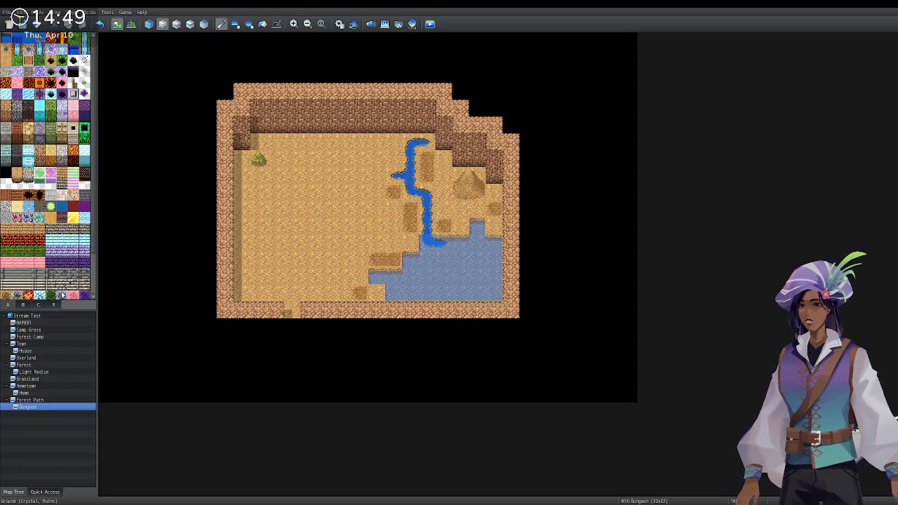
{"action": "left_click", "coordinate": [25, 305]}
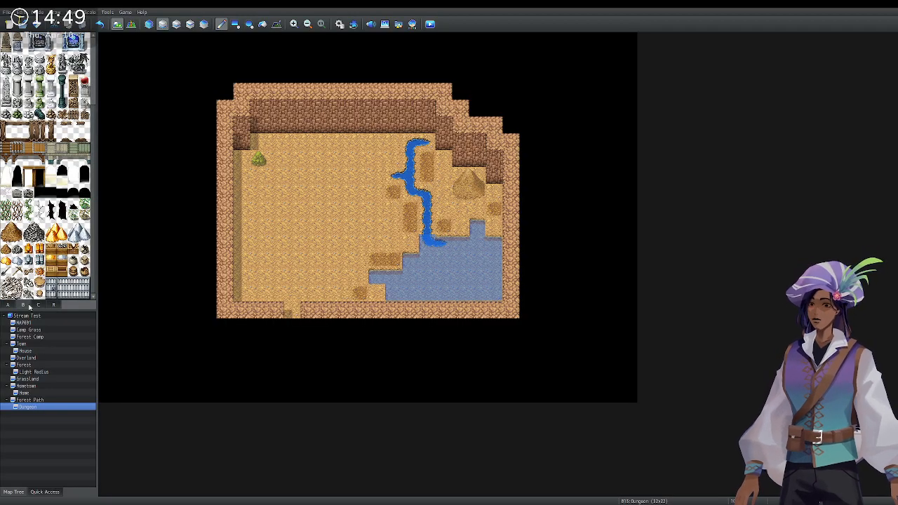
{"action": "scroll", "coordinate": [42, 169], "scroll_direction": "up", "scroll_amount": 5}
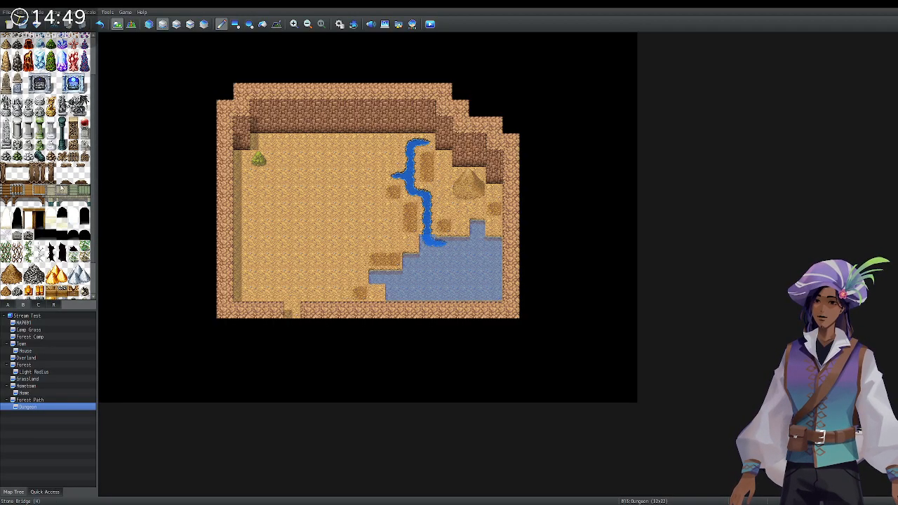
{"action": "scroll", "coordinate": [60, 184], "scroll_direction": "down", "scroll_amount": 3}
{"action": "scroll", "coordinate": [56, 175], "scroll_direction": "up", "scroll_amount": 3}
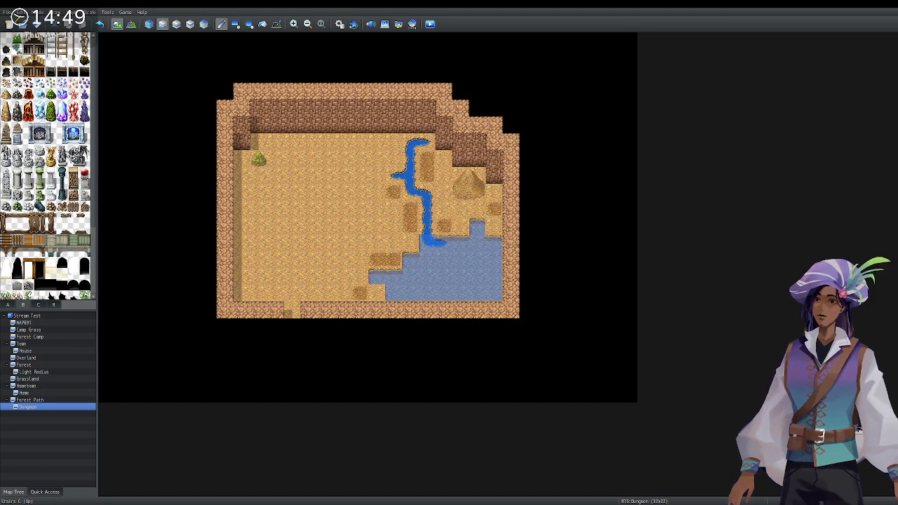
On the upper layer, place a floor hole and a Crumbling Wall opening in the top wall.
{"action": "left_click", "coordinate": [190, 24]}
{"action": "left_click", "coordinate": [360, 158]}
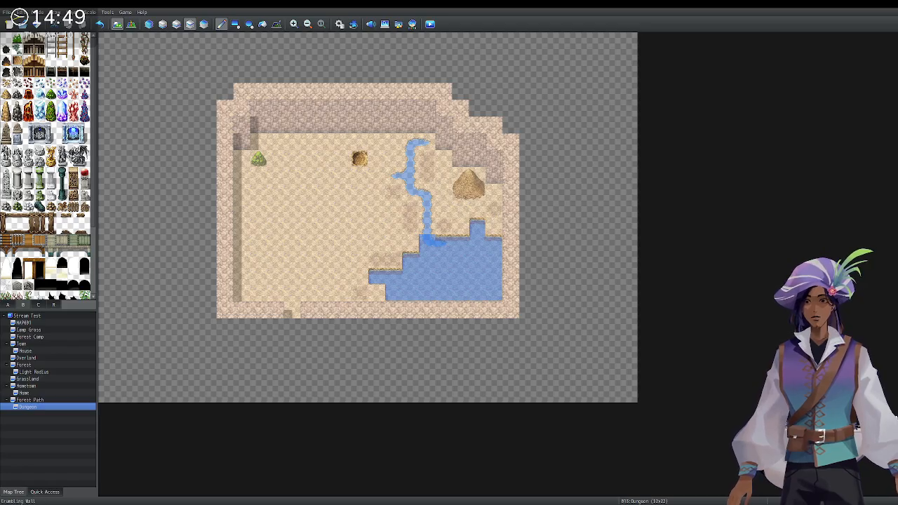
{"action": "left_click", "coordinate": [292, 126]}
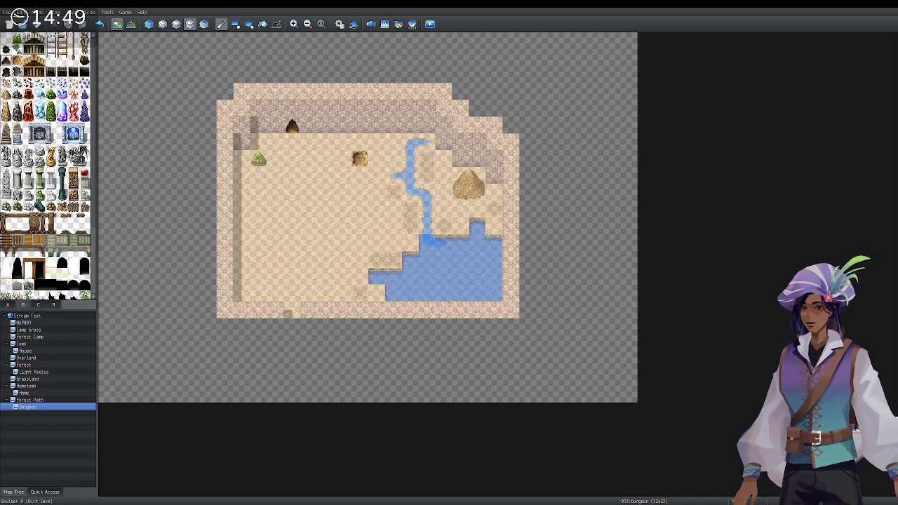
Place a two-tile rock spire on the lower floor and a small boulder on the left floor.
{"action": "left_click_drag", "start_coordinate": [6, 105], "coordinate": [5, 118]}
{"action": "left_click", "coordinate": [327, 261]}
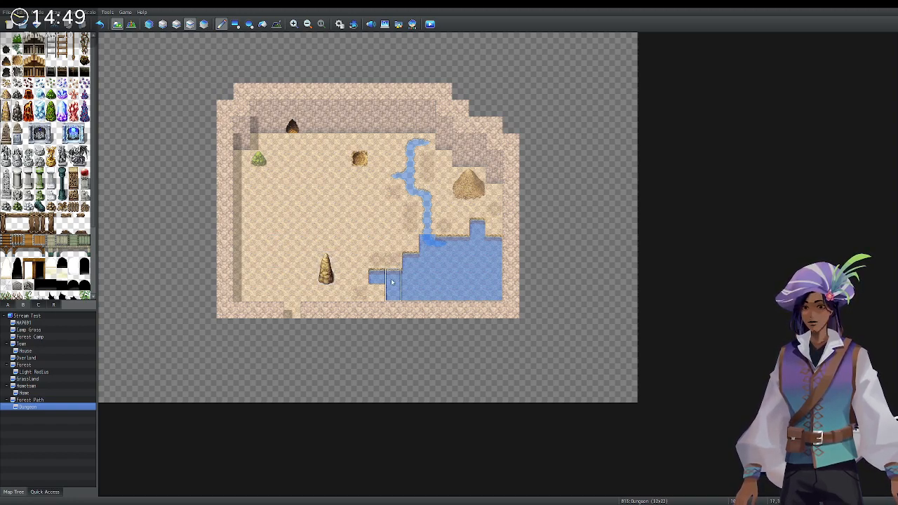
{"action": "left_click", "coordinate": [6, 94]}
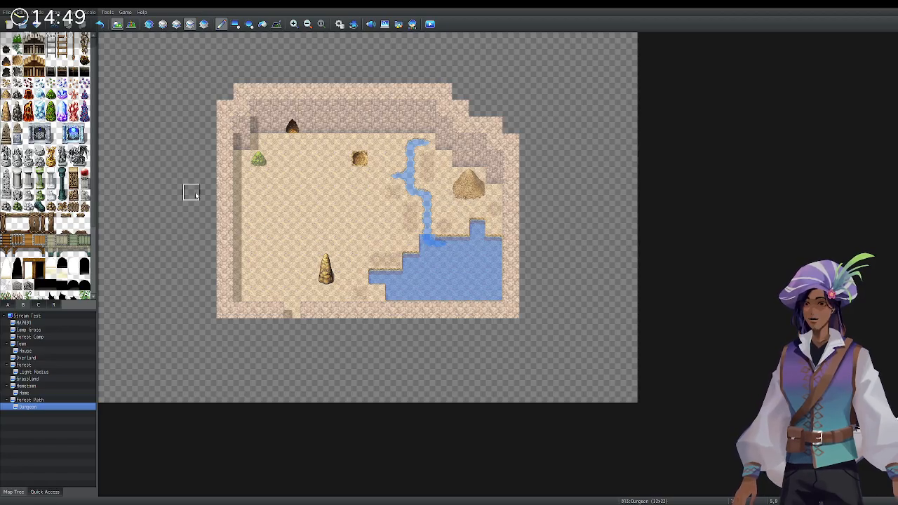
{"action": "left_click", "coordinate": [258, 226]}
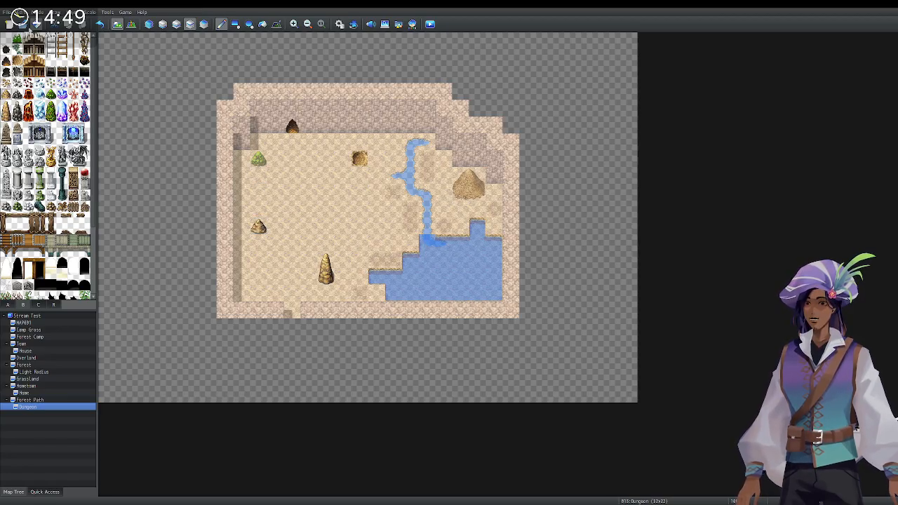
{"action": "left_click", "coordinate": [130, 24]}
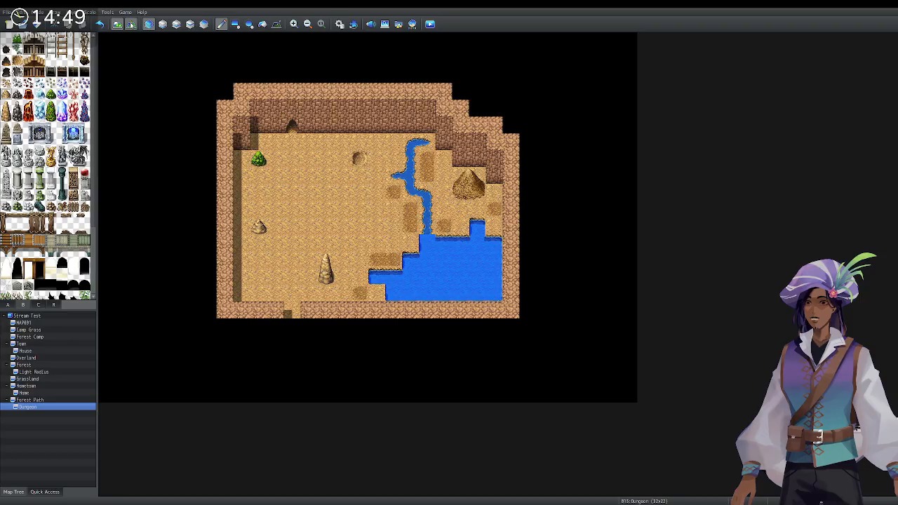
Create an event on the upper-left bush and set its priority, walking, stepping and direction-fix options.
{"action": "double_click", "coordinate": [258, 158]}
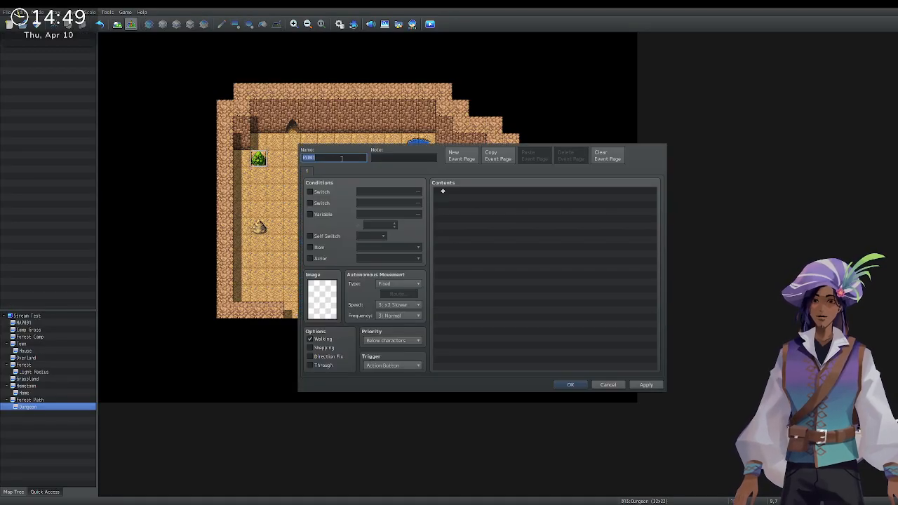
{"action": "double_click", "coordinate": [333, 300]}
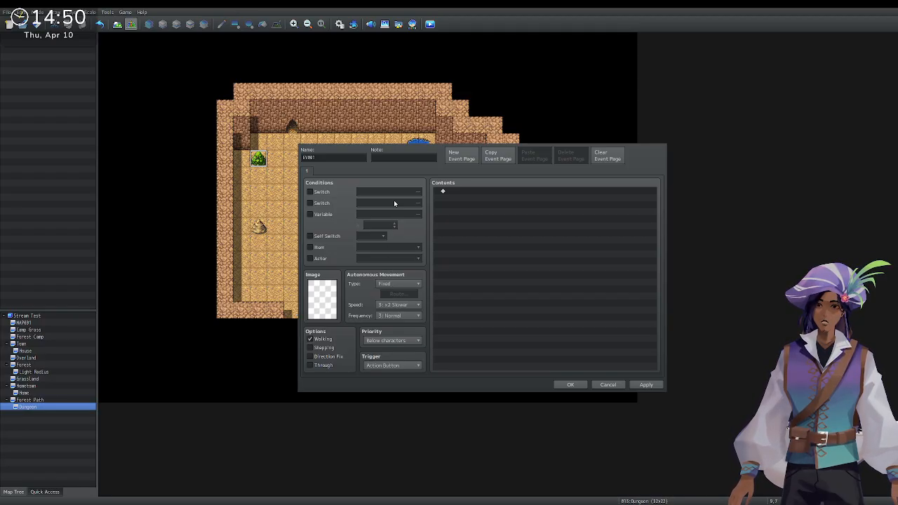
{"action": "left_click", "coordinate": [384, 341]}
{"action": "left_click", "coordinate": [373, 352]}
{"action": "left_click", "coordinate": [313, 339]}
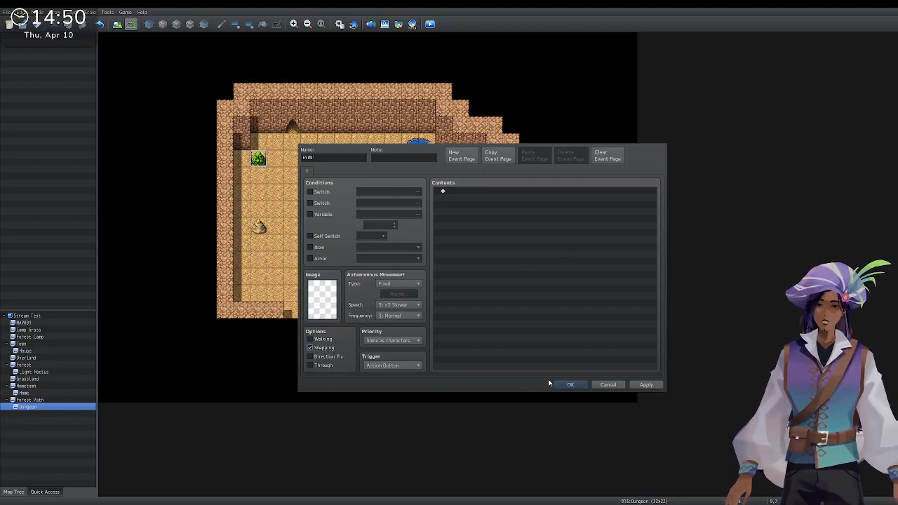
{"action": "left_click", "coordinate": [327, 356]}
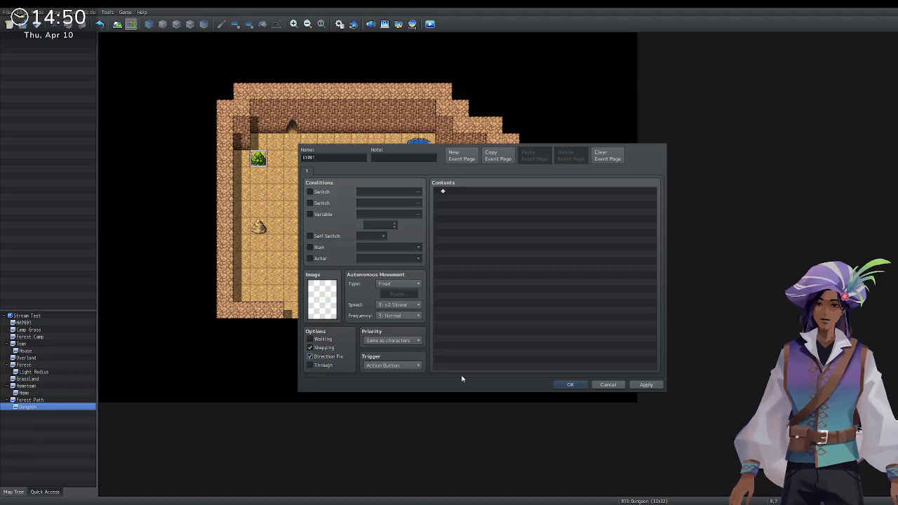
Add commands showing a found-berries message, giving one Widoweeps Berries and turning self switch A on.
{"action": "left_click", "coordinate": [477, 195]}
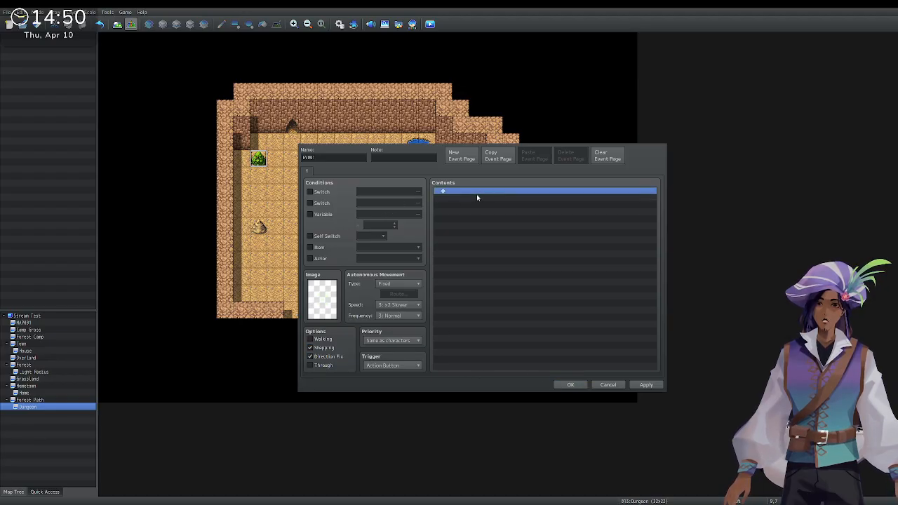
{"action": "double_click", "coordinate": [479, 194]}
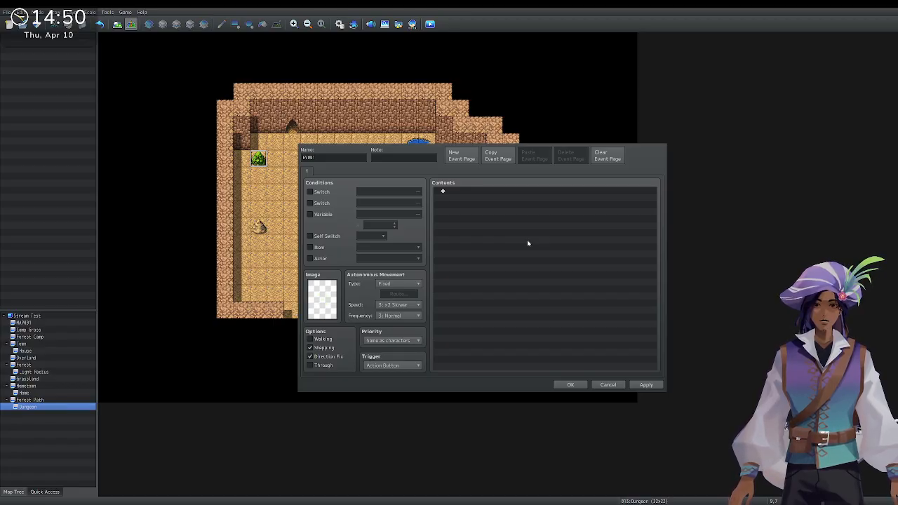
{"action": "left_click", "coordinate": [607, 317]}
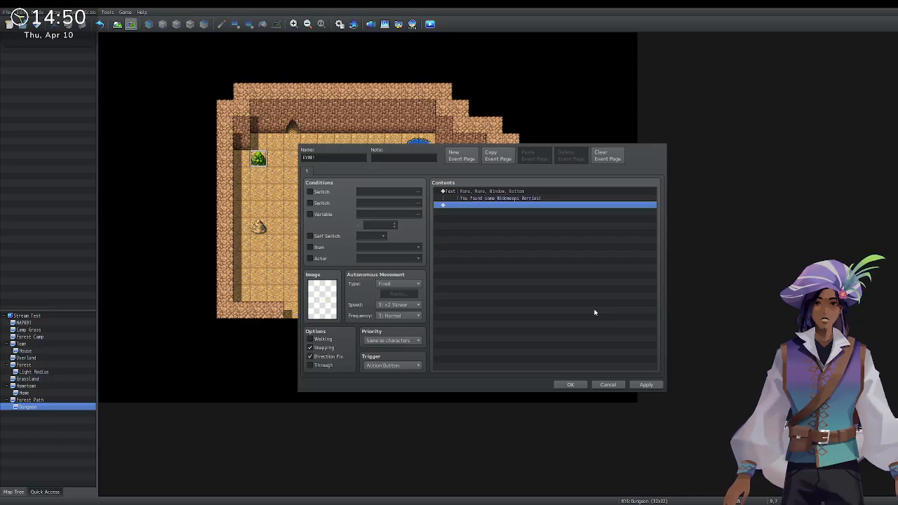
{"action": "double_click", "coordinate": [498, 206]}
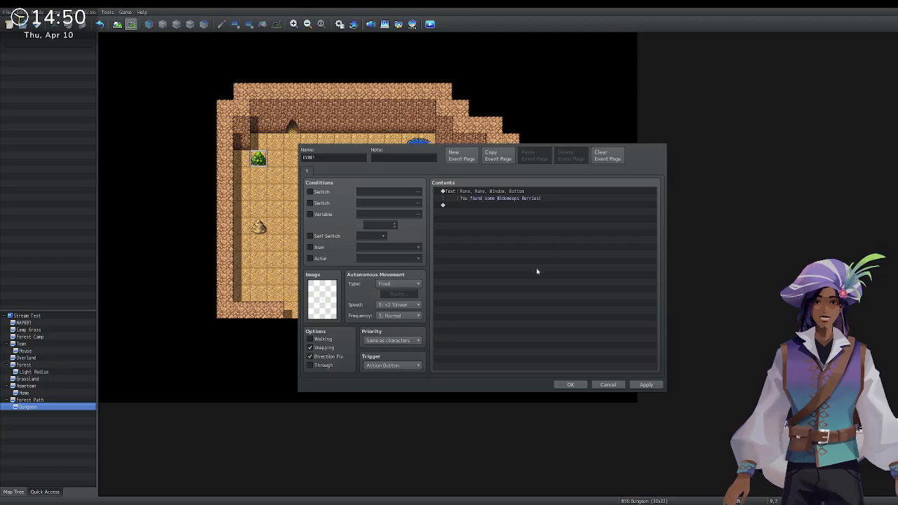
{"action": "type", "text": "Change Items : Widoweeps Berries + 1"}
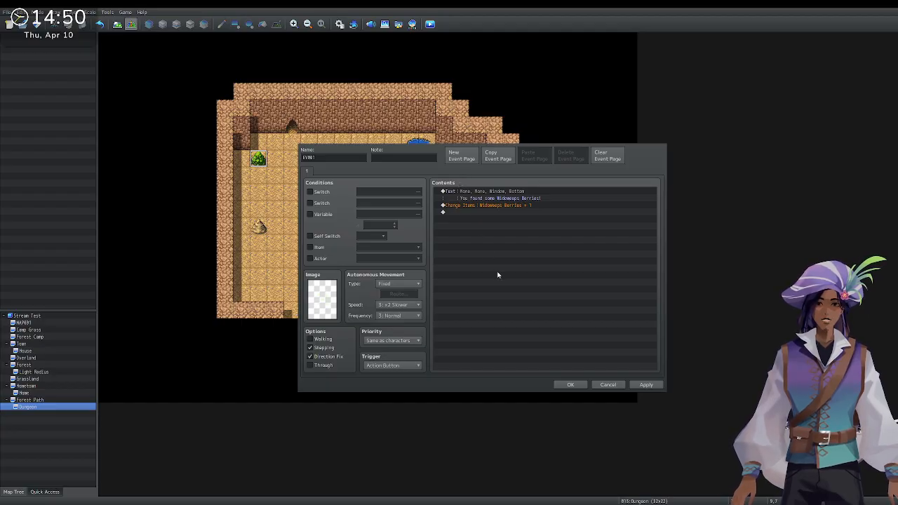
{"action": "left_click", "coordinate": [532, 305]}
{"action": "key", "text": "ctrl+v"}
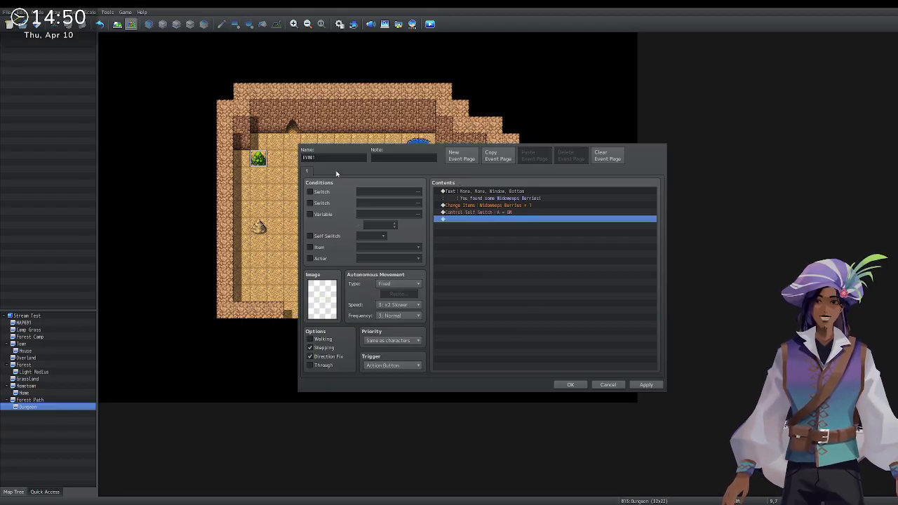
Add a second event page, review page 1, and close the editor with OK.
{"action": "left_click", "coordinate": [461, 155]}
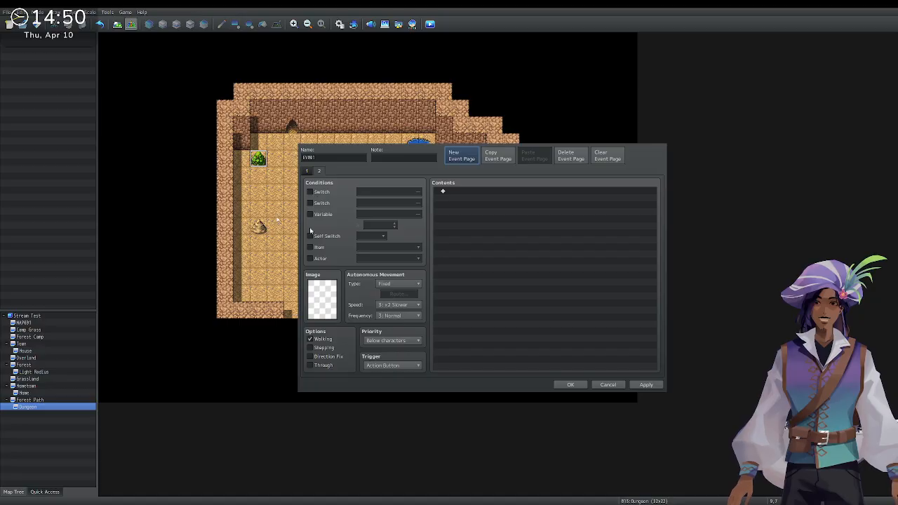
{"action": "left_click", "coordinate": [308, 171]}
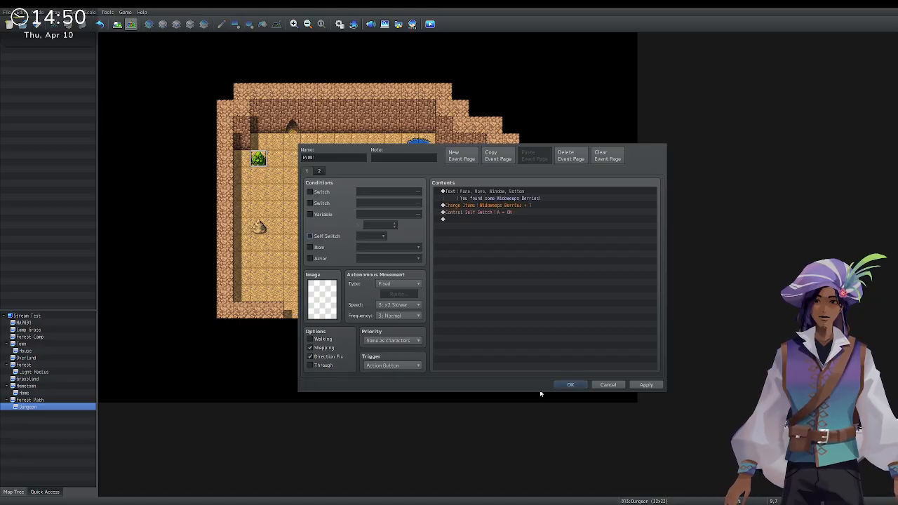
{"action": "left_click", "coordinate": [570, 384]}
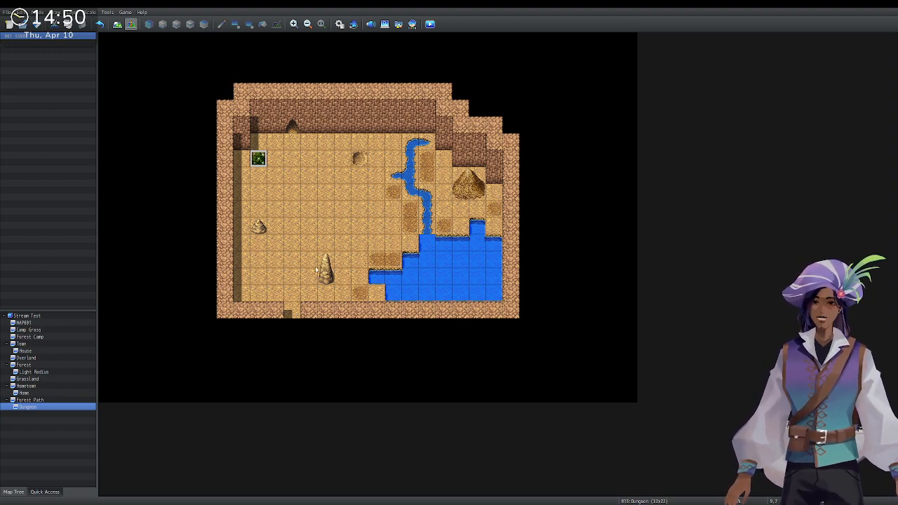
{"action": "left_click", "coordinate": [68, 401]}
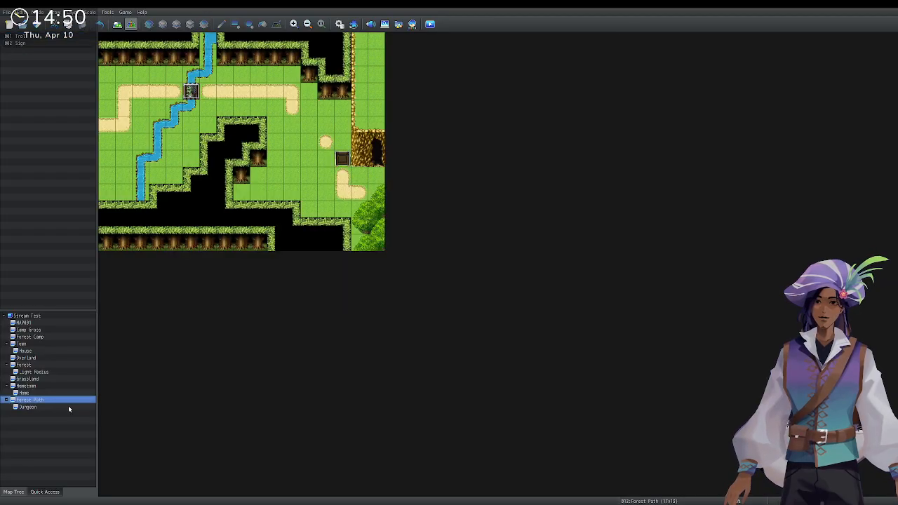
{"action": "left_click", "coordinate": [68, 406]}
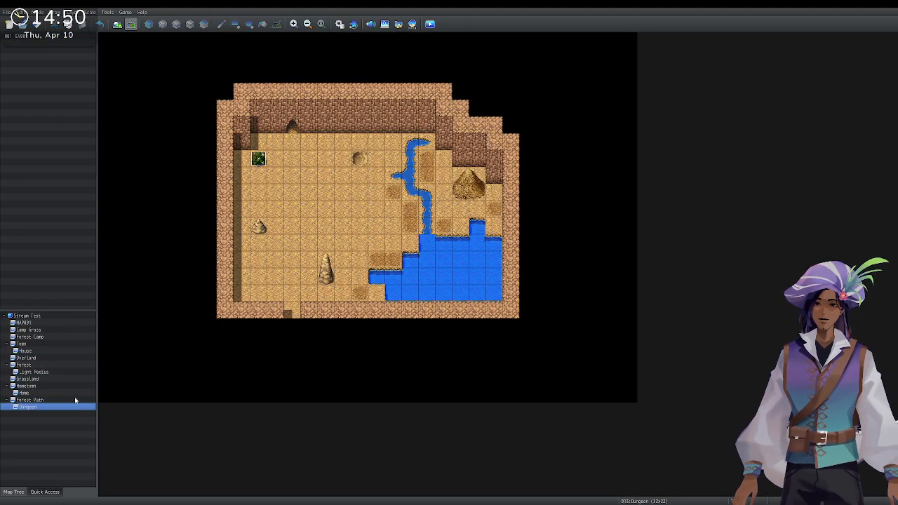
{"action": "left_click", "coordinate": [75, 400]}
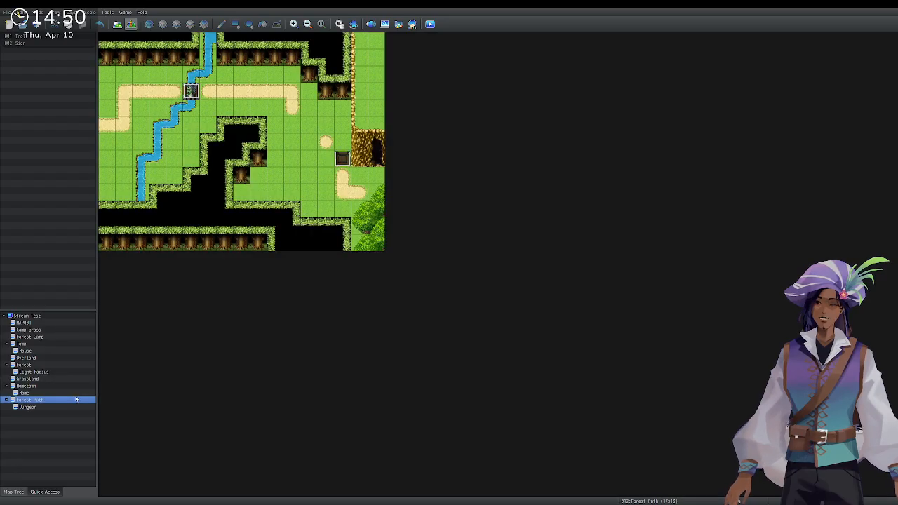
{"action": "left_click", "coordinate": [78, 388]}
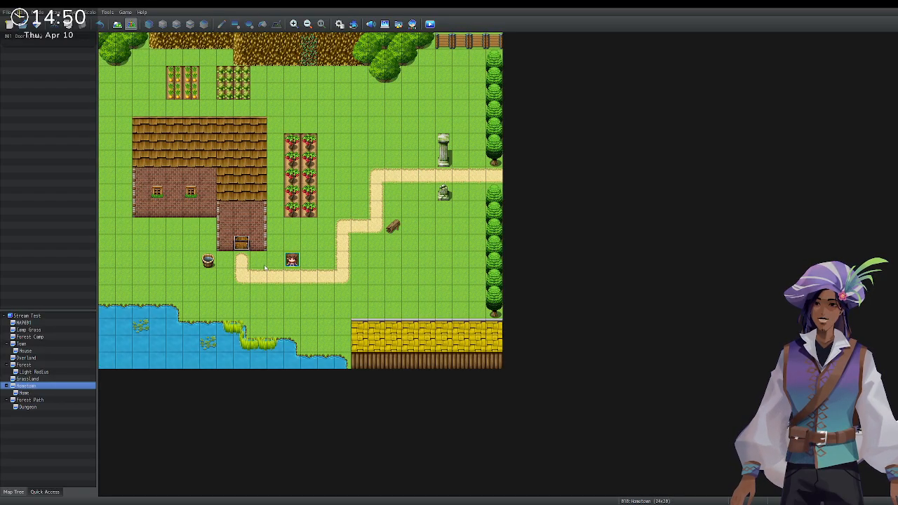
{"action": "left_click", "coordinate": [50, 394]}
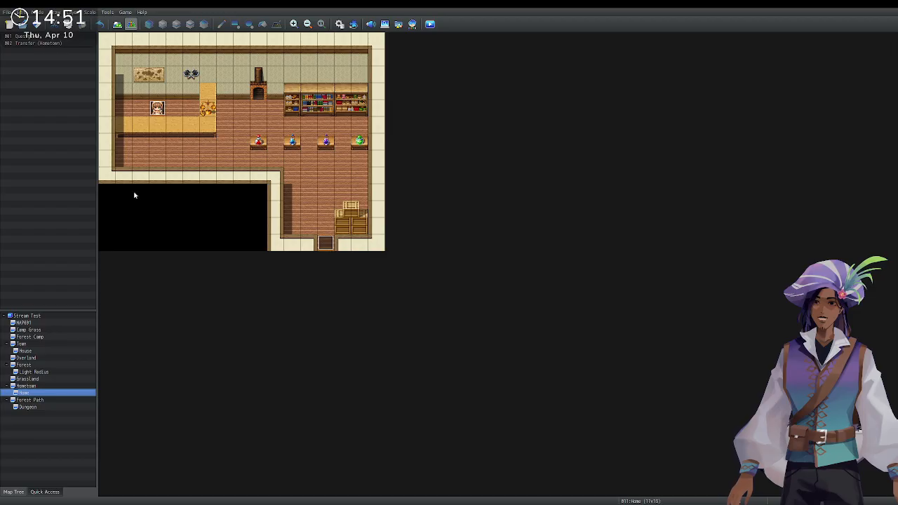
{"action": "left_click", "coordinate": [56, 408]}
{"action": "left_click", "coordinate": [258, 159]}
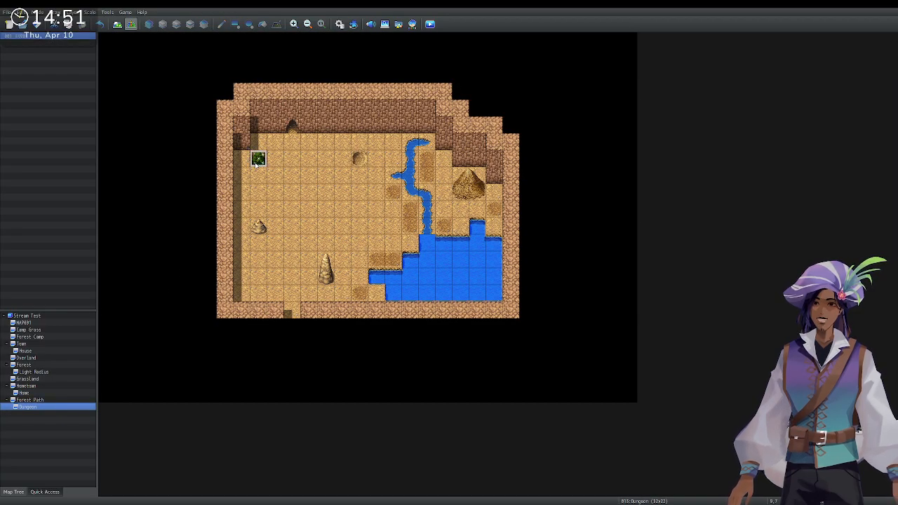
Insert a Control Variables Quest += 1 command at the berry event's Change Items line, then click OK.
{"action": "double_click", "coordinate": [259, 159]}
{"action": "left_click", "coordinate": [520, 214]}
{"action": "left_click", "coordinate": [514, 218]}
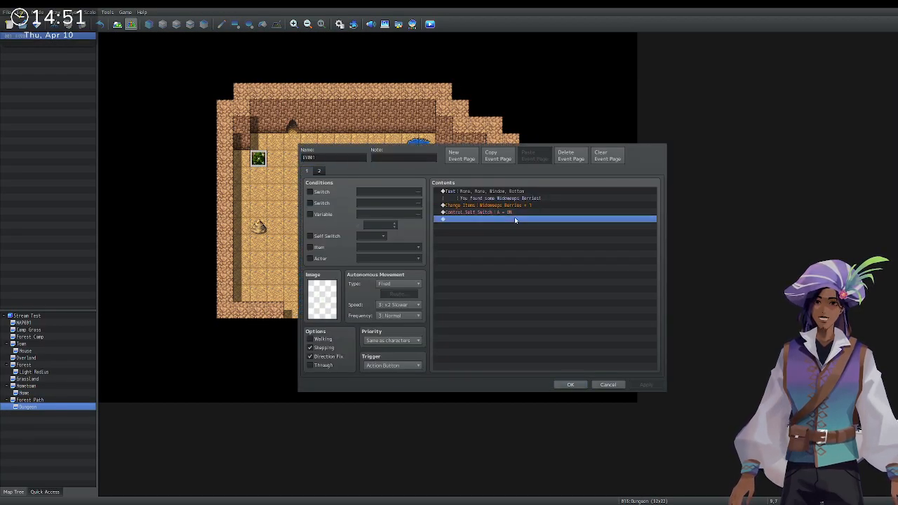
{"action": "left_click", "coordinate": [519, 207]}
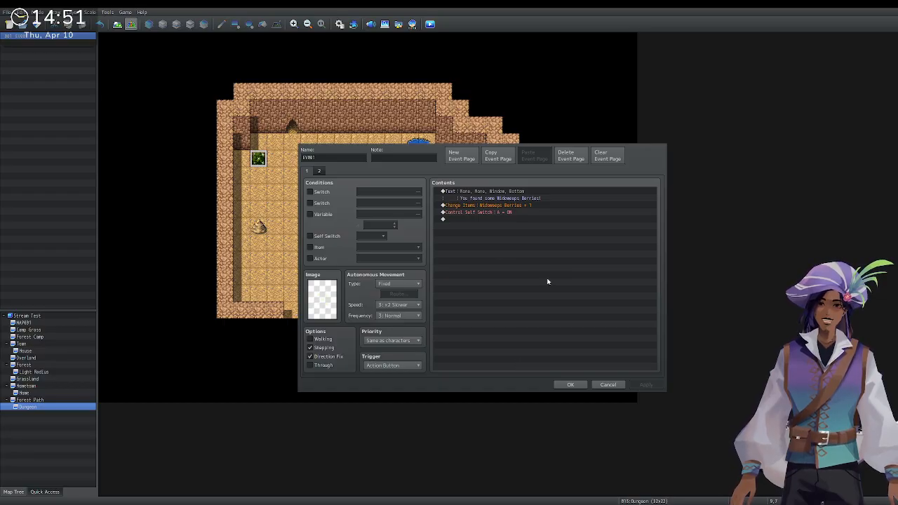
{"action": "type", "text": "Control Variables : #0025 Quest += 1"}
{"action": "left_click", "coordinate": [570, 385]}
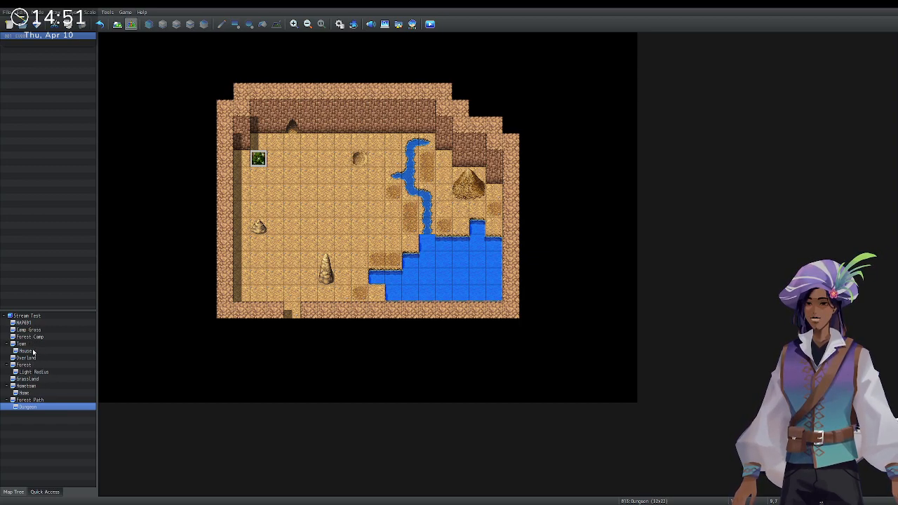
Go through Light Radius, Dungeon and Forest Path to the Home map and open the quest giver event.
{"action": "left_click", "coordinate": [21, 372]}
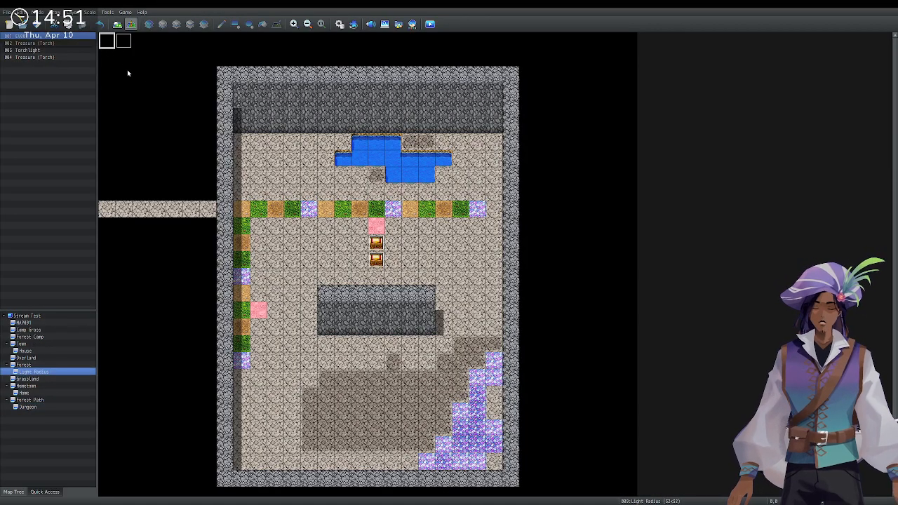
{"action": "left_click", "coordinate": [37, 408]}
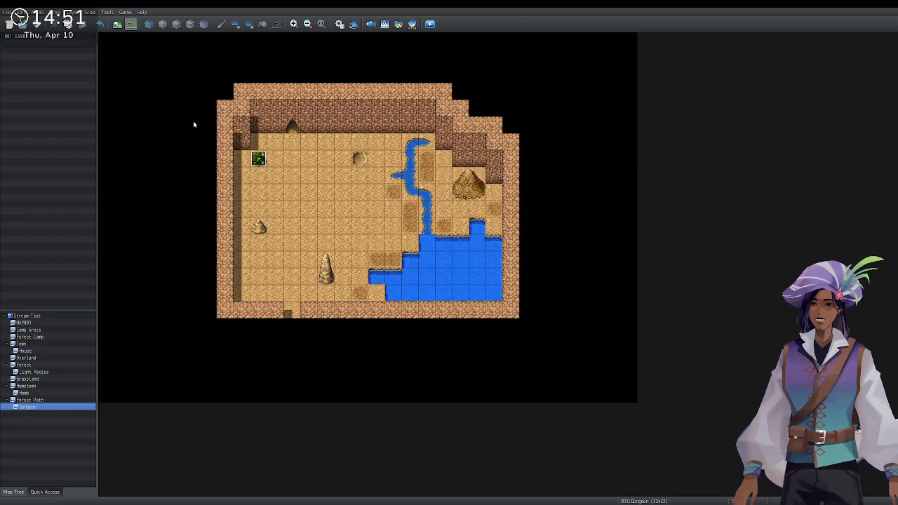
{"action": "left_click", "coordinate": [110, 44]}
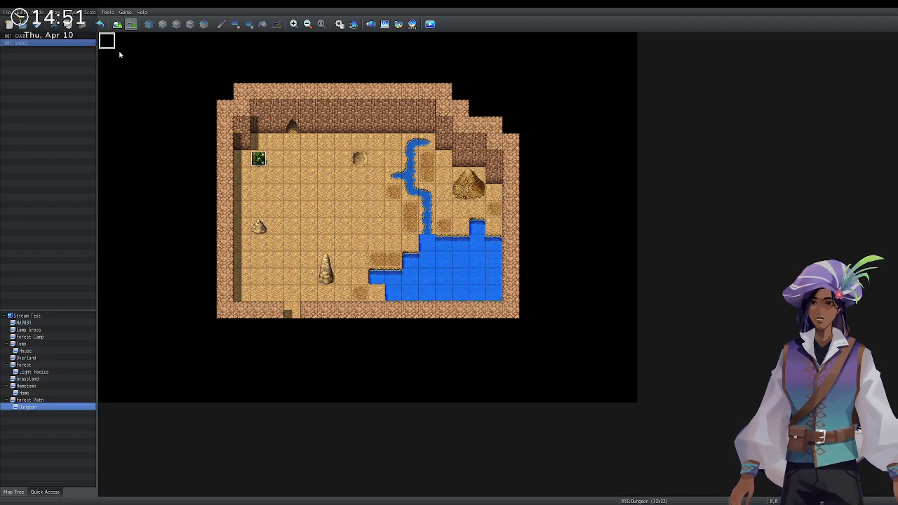
{"action": "left_click", "coordinate": [34, 401]}
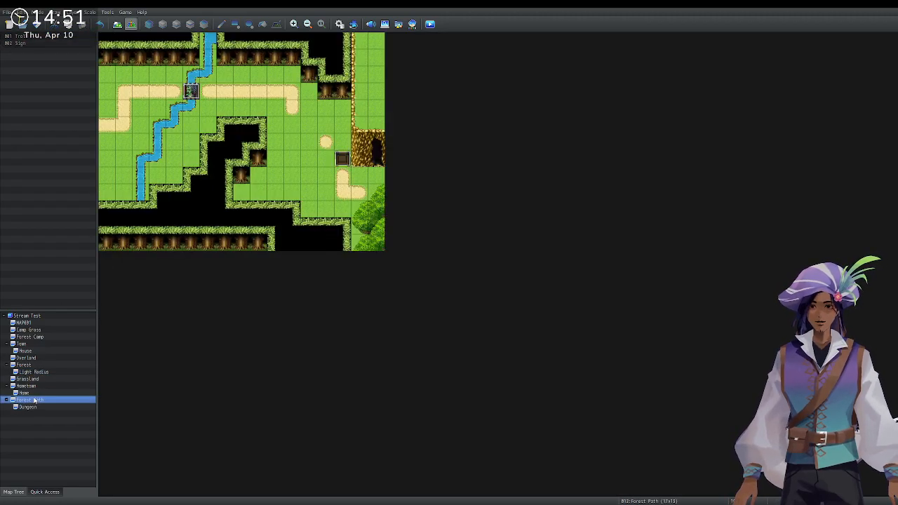
{"action": "left_click", "coordinate": [42, 393]}
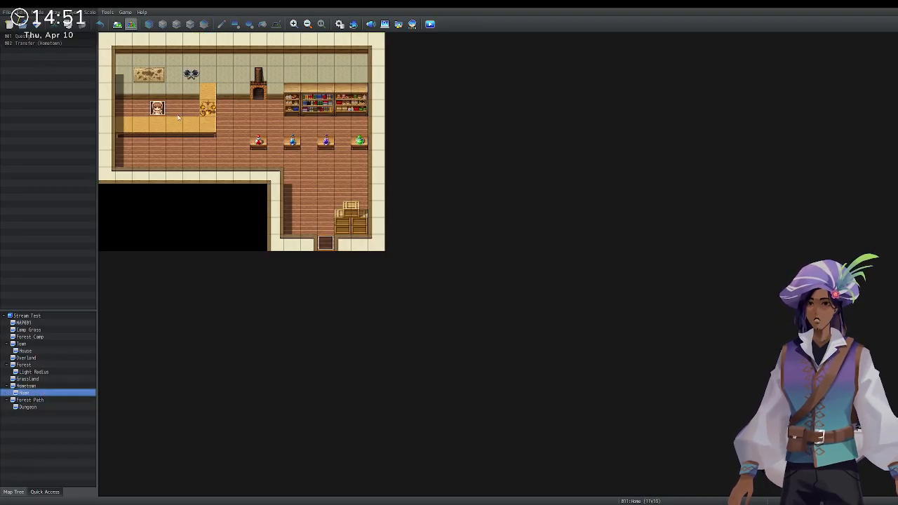
{"action": "left_click", "coordinate": [164, 108]}
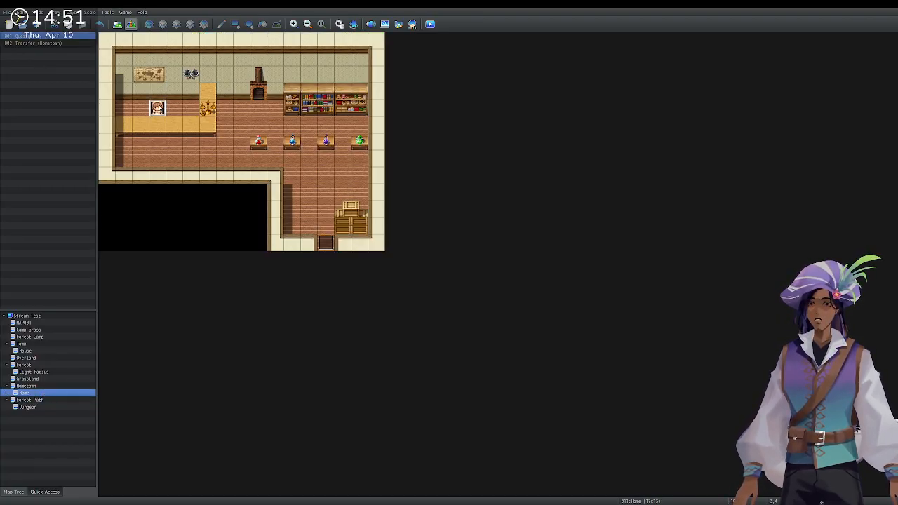
{"action": "double_click", "coordinate": [164, 110]}
Add a third Questgiver page conditioned on the Quest variable being at least 2.
{"action": "left_click", "coordinate": [463, 157]}
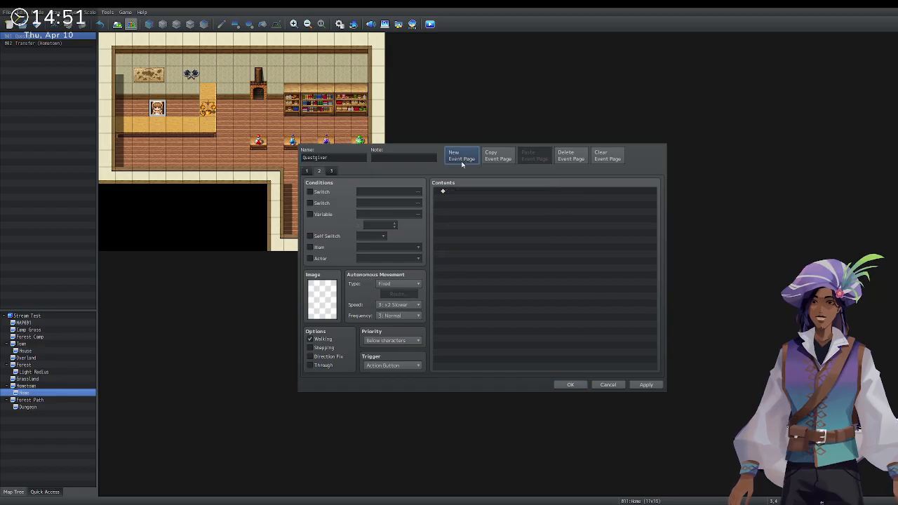
{"action": "left_click", "coordinate": [320, 171]}
{"action": "left_click", "coordinate": [332, 171]}
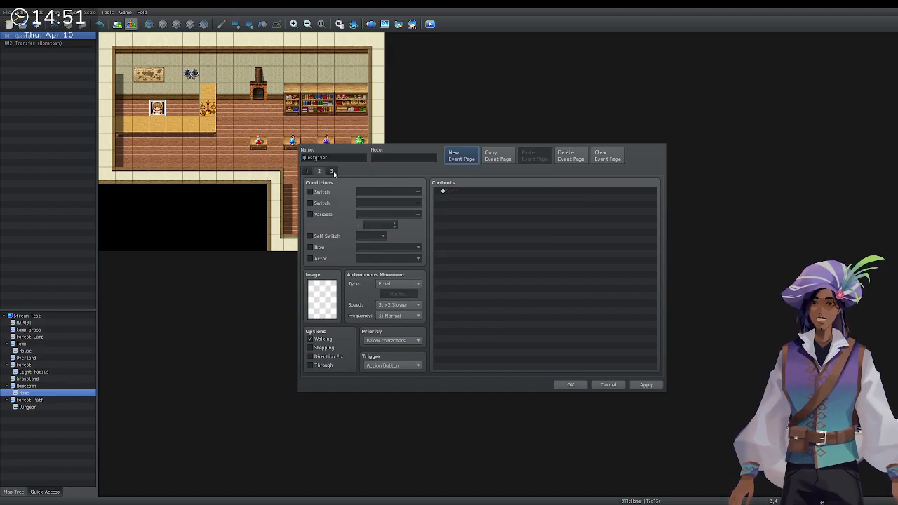
{"action": "left_click", "coordinate": [571, 155]}
{"action": "left_click", "coordinate": [467, 156]}
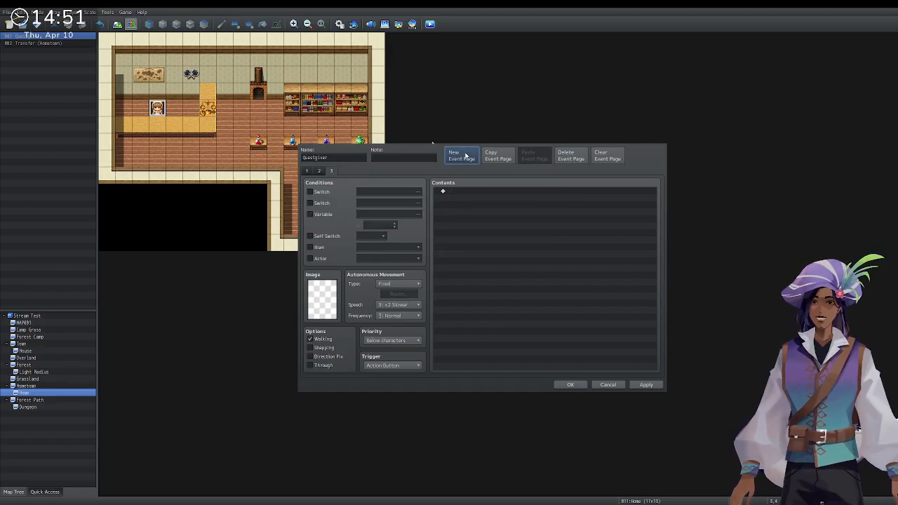
{"action": "left_click", "coordinate": [395, 214]}
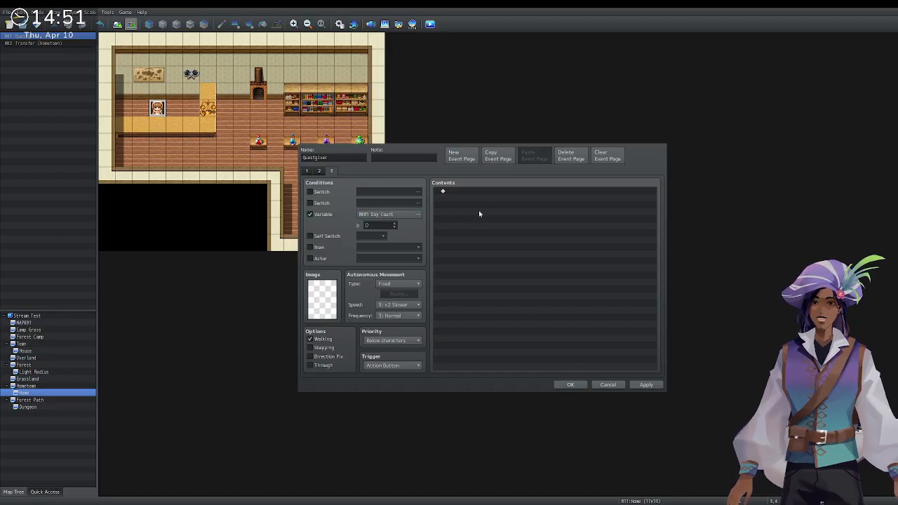
{"action": "double_click", "coordinate": [462, 346]}
{"action": "left_click", "coordinate": [396, 223]}
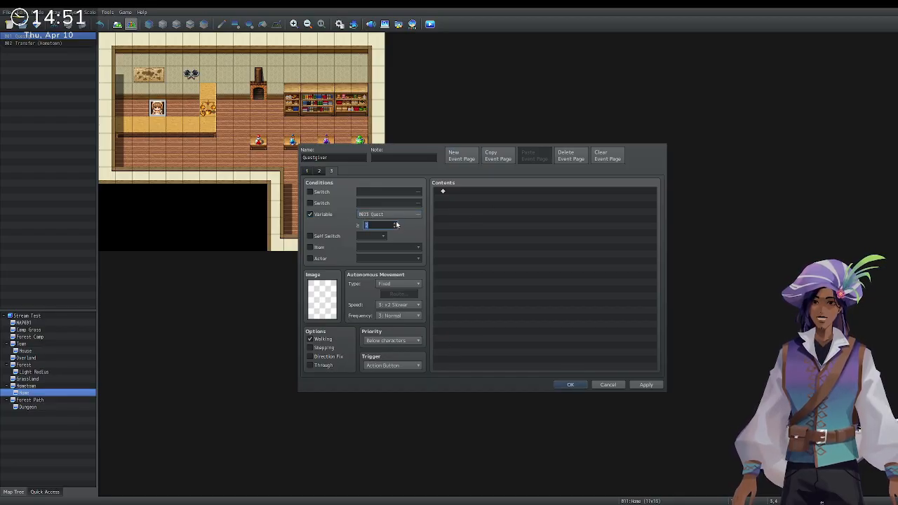
{"action": "left_click", "coordinate": [491, 197]}
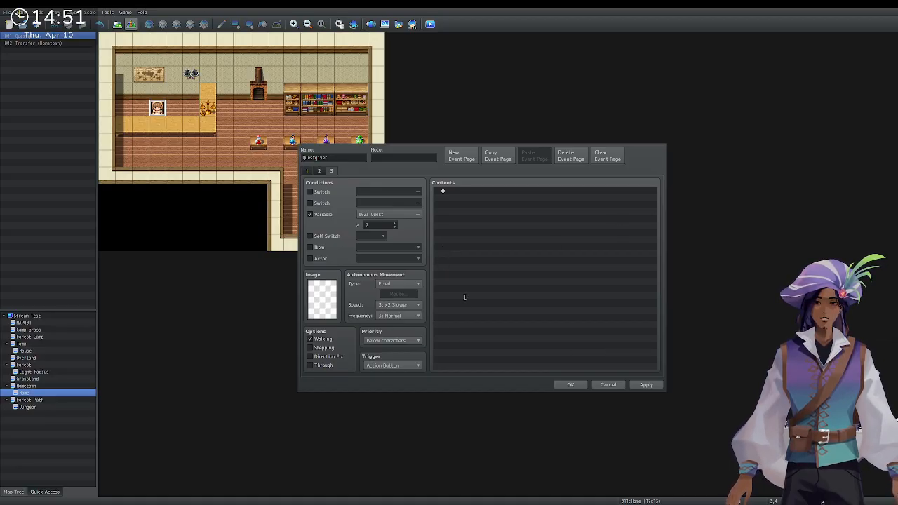
Fill the page with the alchemist's thank-you text, +500 gold, a gold message and Quest += 1.
{"action": "key", "text": "ctrl+v"}
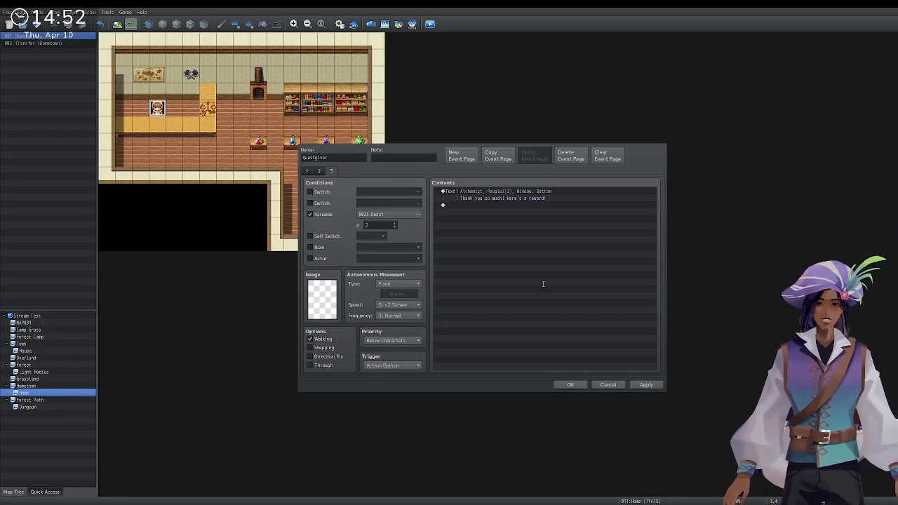
{"action": "left_click", "coordinate": [538, 308]}
{"action": "double_click", "coordinate": [488, 212]}
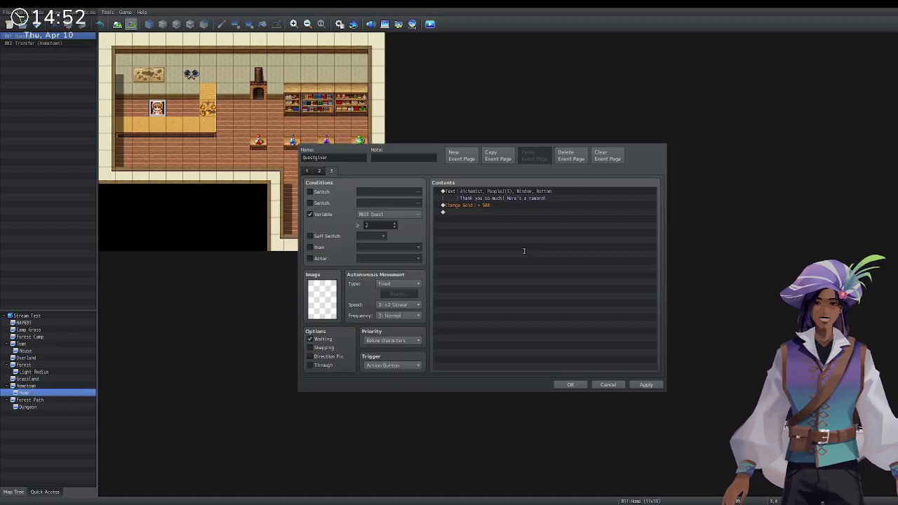
{"action": "key", "text": "ctrl+v"}
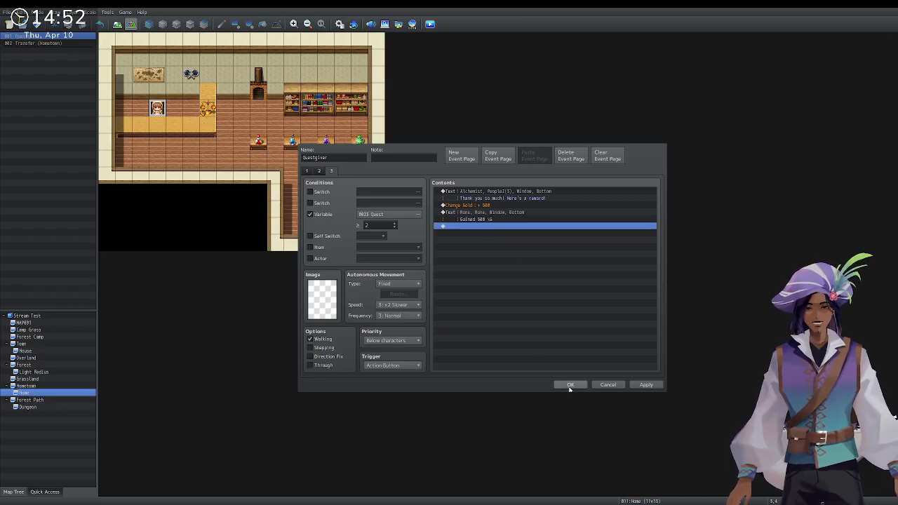
{"action": "left_click", "coordinate": [453, 226]}
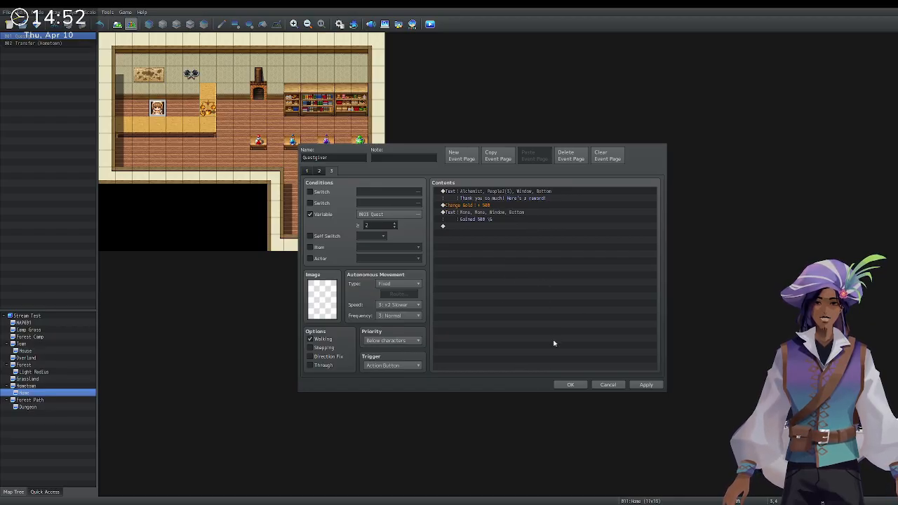
{"action": "key", "text": "ctrl+v"}
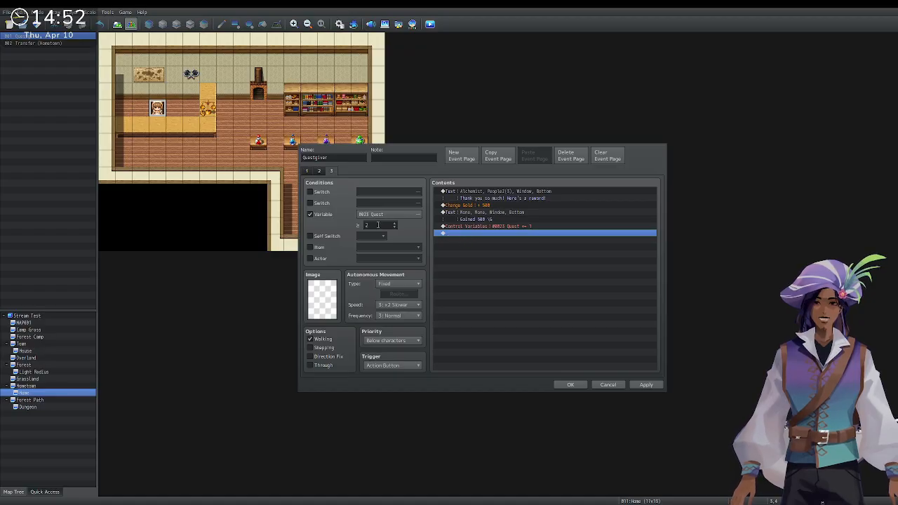
{"action": "left_click", "coordinate": [462, 157]}
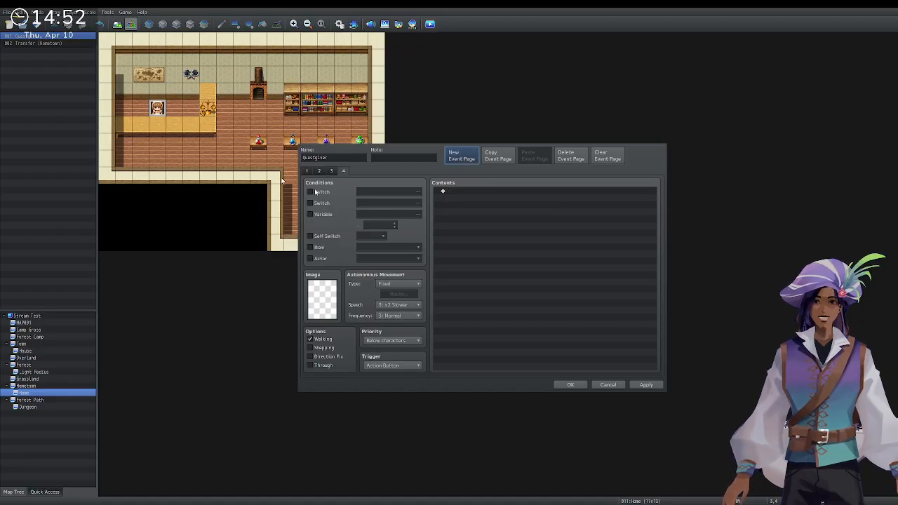
Make the fourth page require Quest ≥ 4, add its command, and close the event editor.
{"action": "left_click", "coordinate": [320, 214]}
{"action": "left_click", "coordinate": [473, 340]}
{"action": "left_click", "coordinate": [395, 224]}
{"action": "type", "text": "4"}
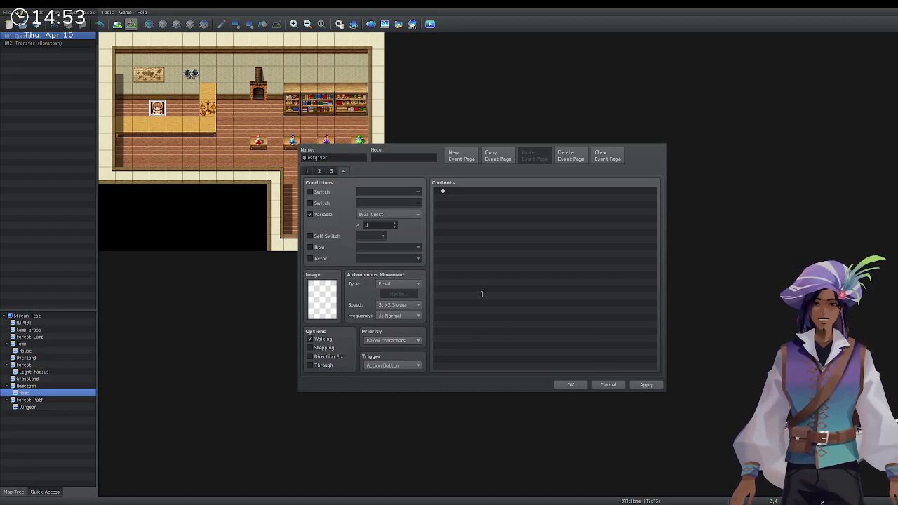
{"action": "key", "text": "ctrl+v"}
{"action": "left_click", "coordinate": [571, 384]}
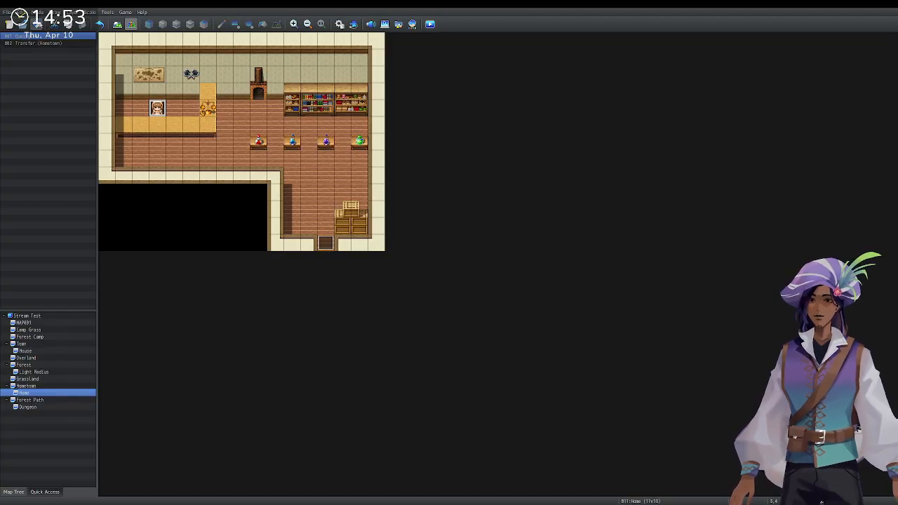
Start a playtest from the Hometown map with a New Game.
{"action": "left_click", "coordinate": [48, 386]}
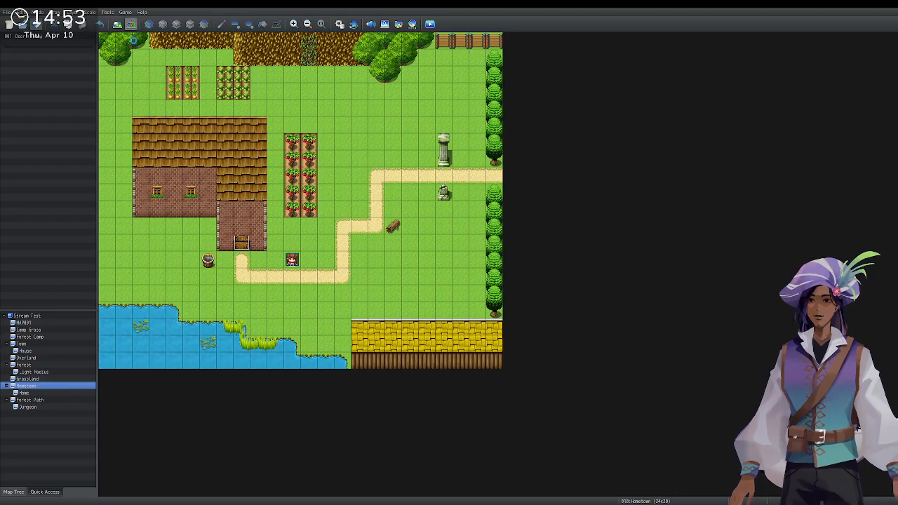
{"action": "left_click", "coordinate": [431, 25]}
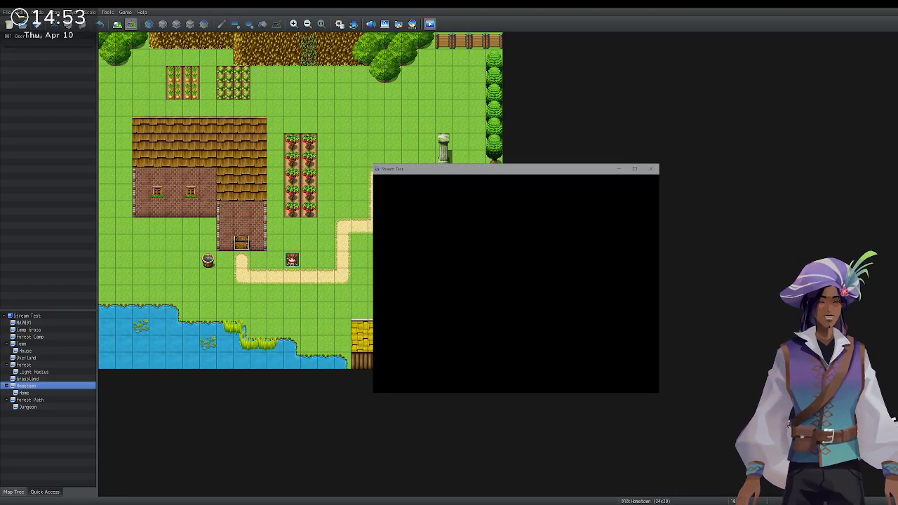
{"action": "key", "text": "Return"}
Walk the party around the house and pond and into the shop interior.
{"action": "key", "text": "Right"}
{"action": "key", "text": "Up"}
{"action": "key", "text": "Up"}
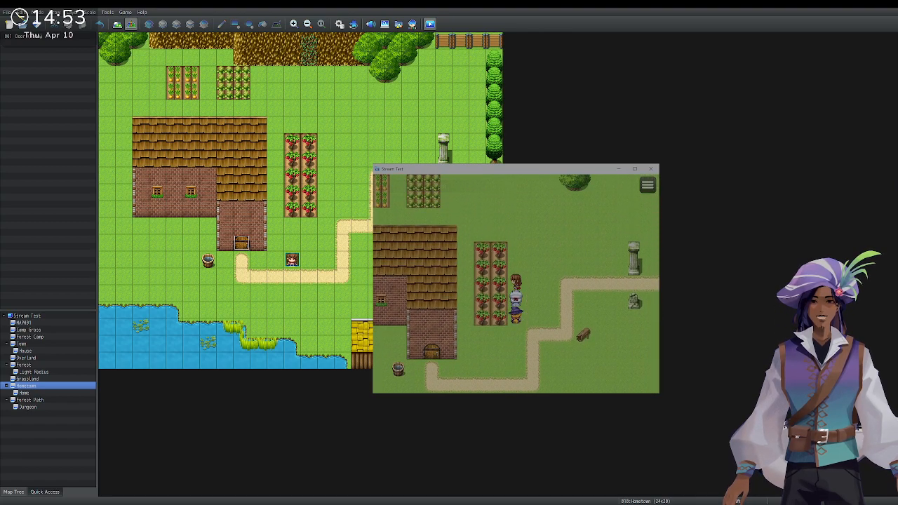
{"action": "key", "text": "Left"}
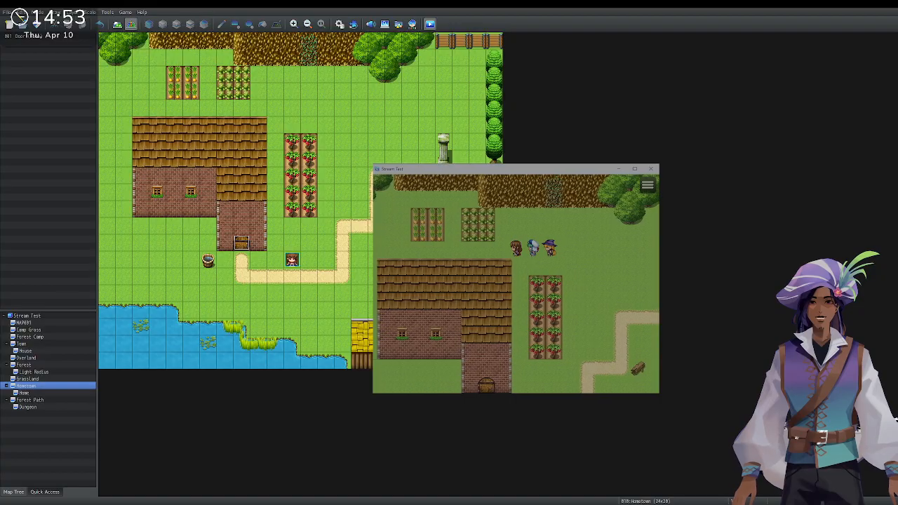
{"action": "key", "text": "Left"}
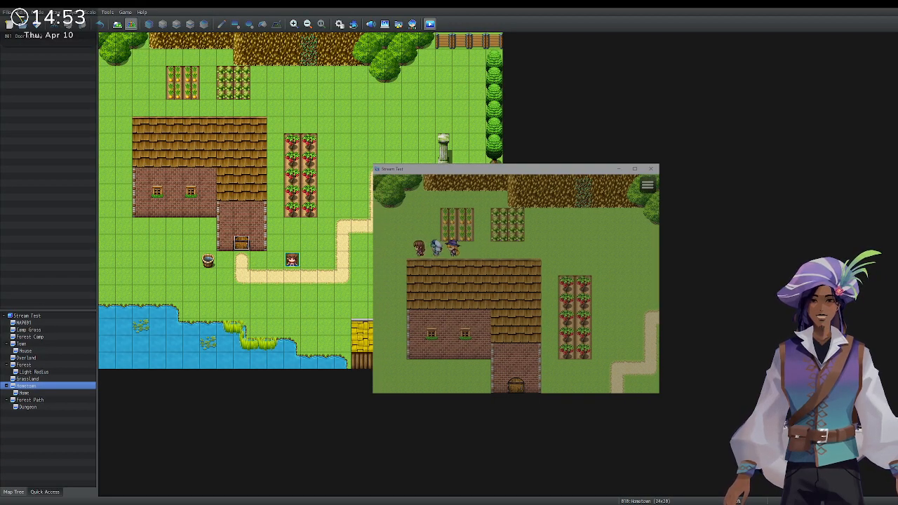
{"action": "key", "text": "Down"}
{"action": "key", "text": "Down"}
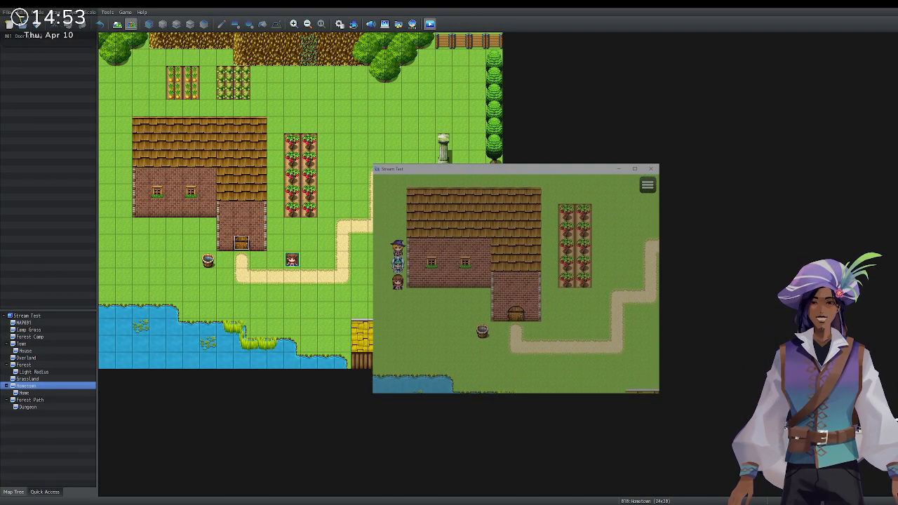
{"action": "key", "text": "Down"}
{"action": "key", "text": "Right"}
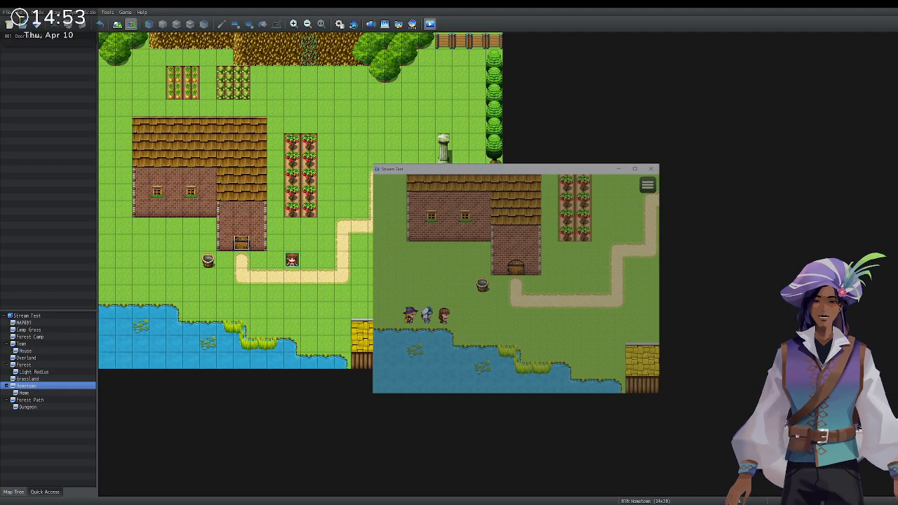
{"action": "key", "text": "Right"}
{"action": "key", "text": "Up"}
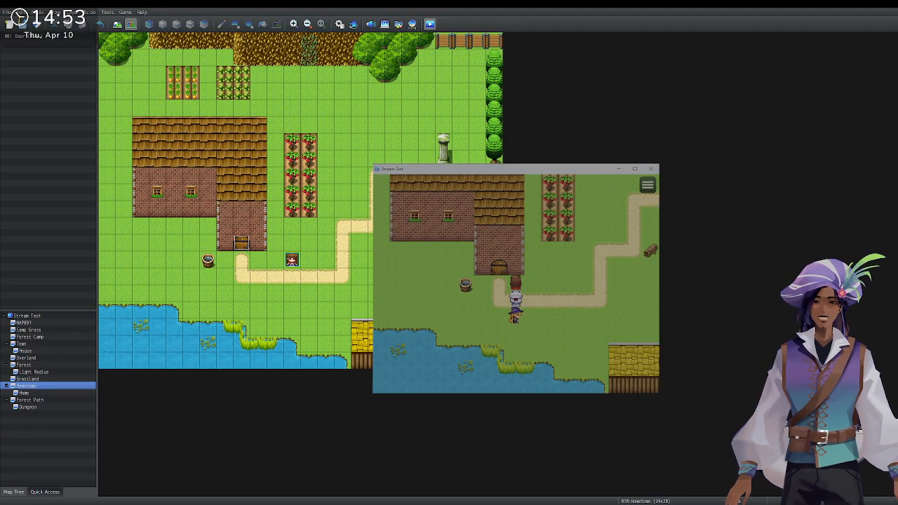
{"action": "key", "text": "Up"}
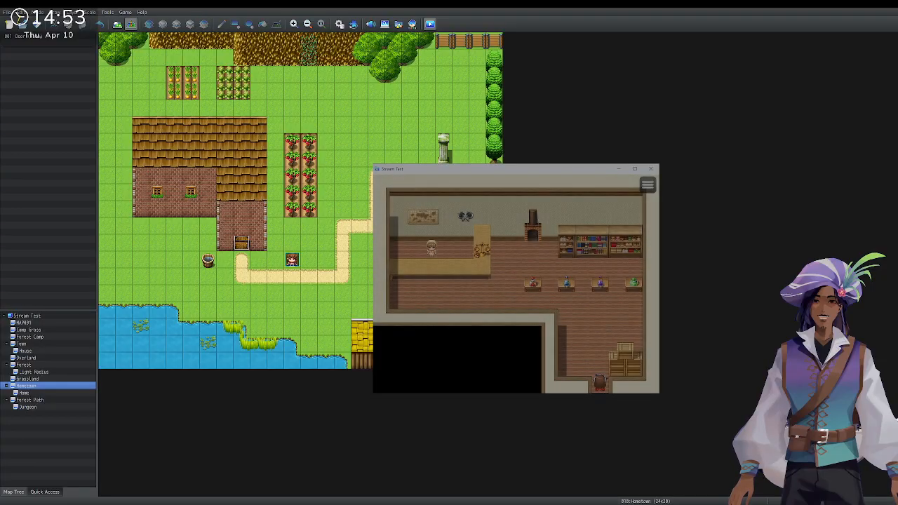
Talk to the Alchemist at the counter and accept the Widoweeps Berries request.
{"action": "key", "text": "Up"}
{"action": "key", "text": "Left"}
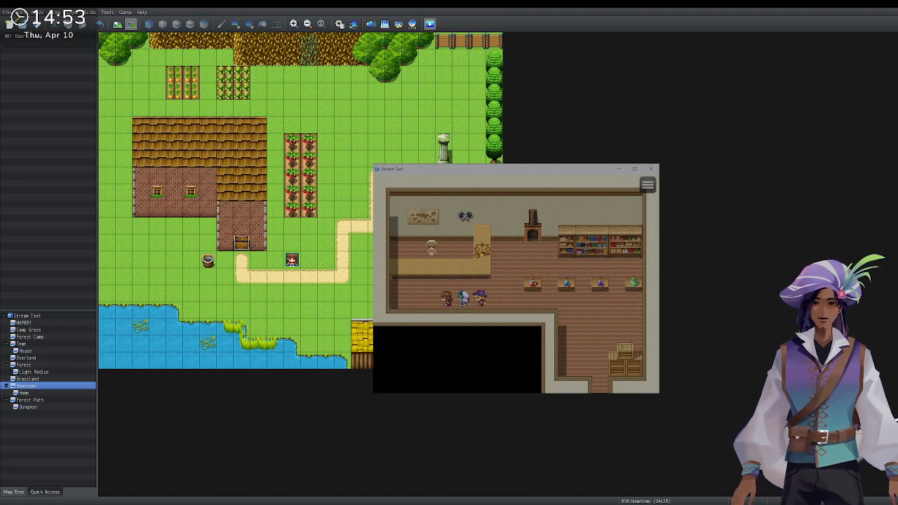
{"action": "key", "text": "Up"}
{"action": "key", "text": "Return"}
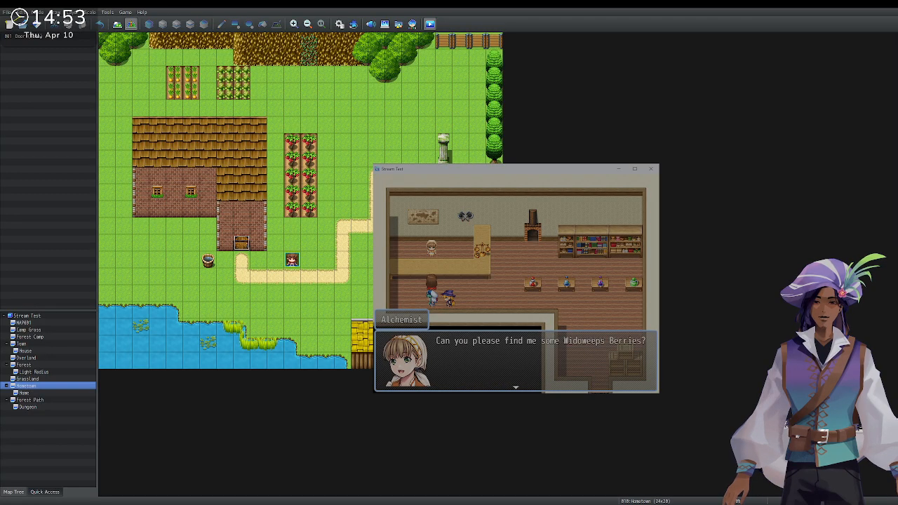
{"action": "key", "text": "Return"}
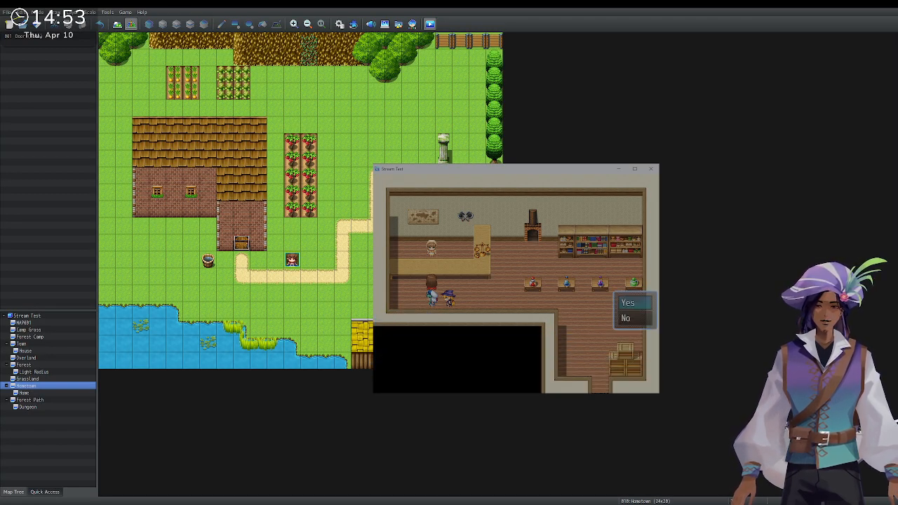
{"action": "key", "text": "Down"}
{"action": "key", "text": "Return"}
{"action": "key", "text": "Return"}
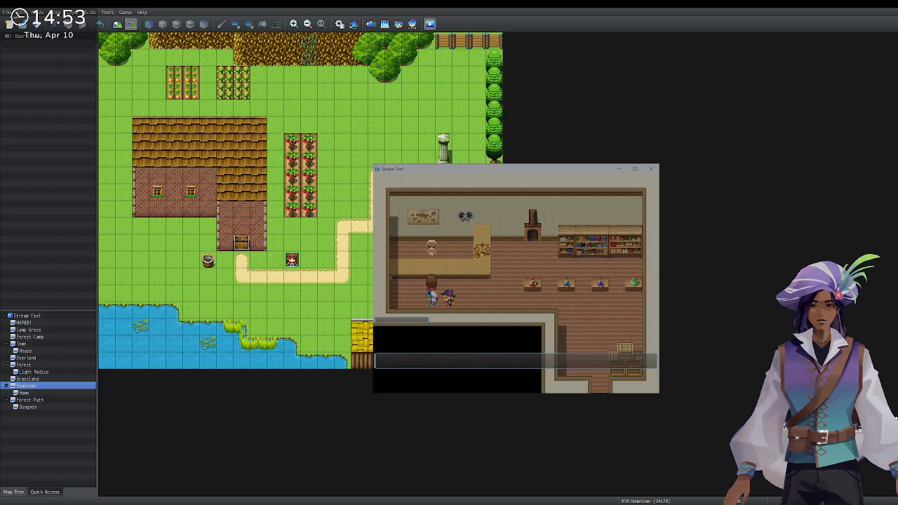
{"action": "key", "text": "Return"}
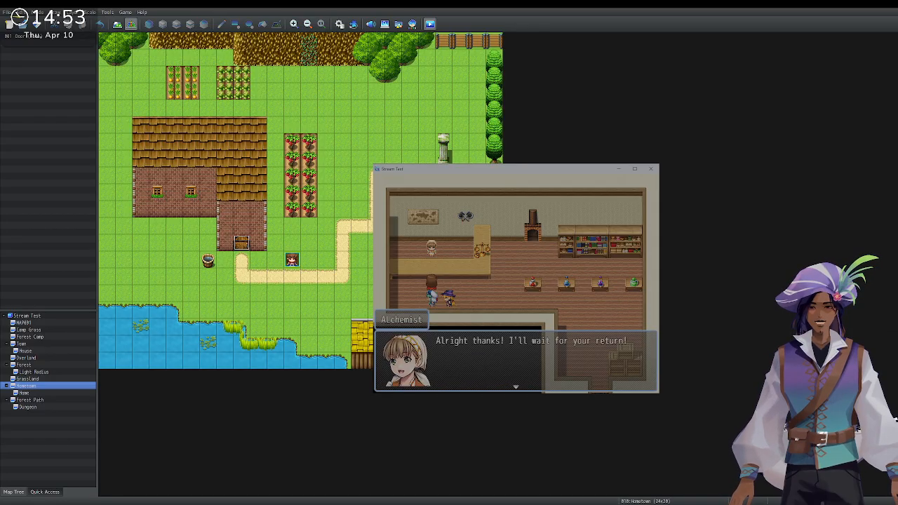
{"action": "key", "text": "Return"}
Speak to the Alchemist again, head toward the shop exit, and close the playtest window.
{"action": "key", "text": "Up"}
{"action": "key", "text": "Right"}
{"action": "key", "text": "Left"}
{"action": "key", "text": "Left"}
{"action": "key", "text": "Left"}
{"action": "key", "text": "Up"}
{"action": "key", "text": "Return"}
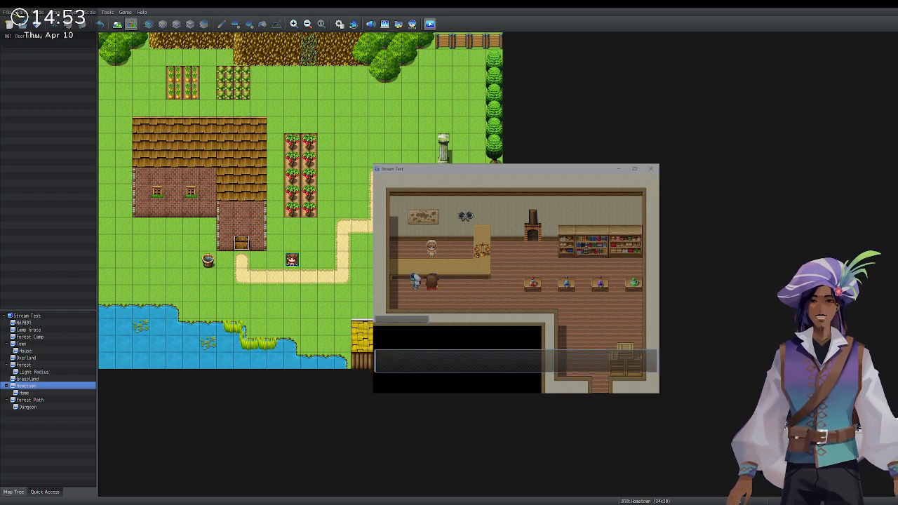
{"action": "key", "text": "Return"}
{"action": "key", "text": "Right"}
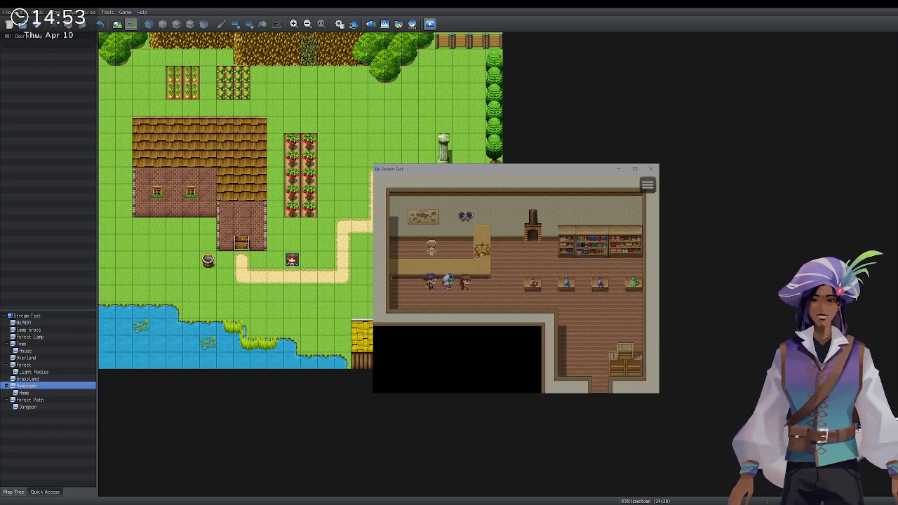
{"action": "key", "text": "Down"}
{"action": "key", "text": "Down"}
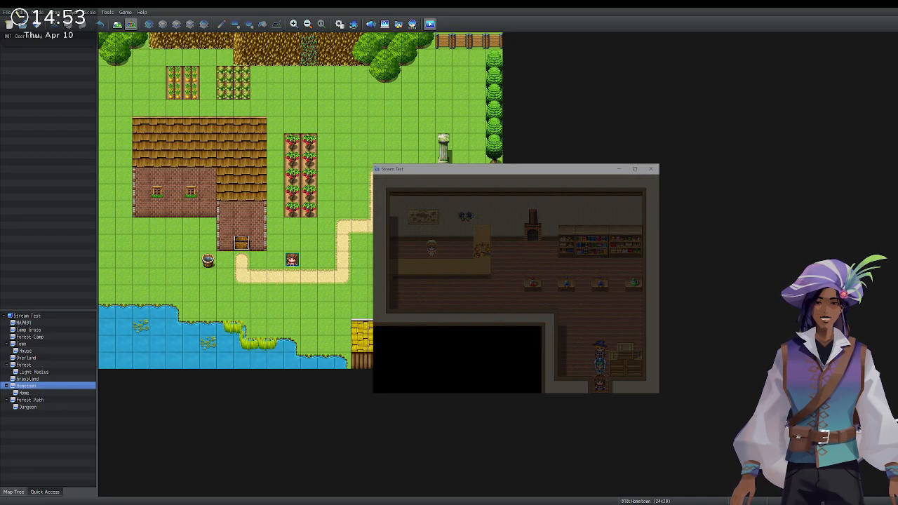
{"action": "left_click", "coordinate": [652, 169]}
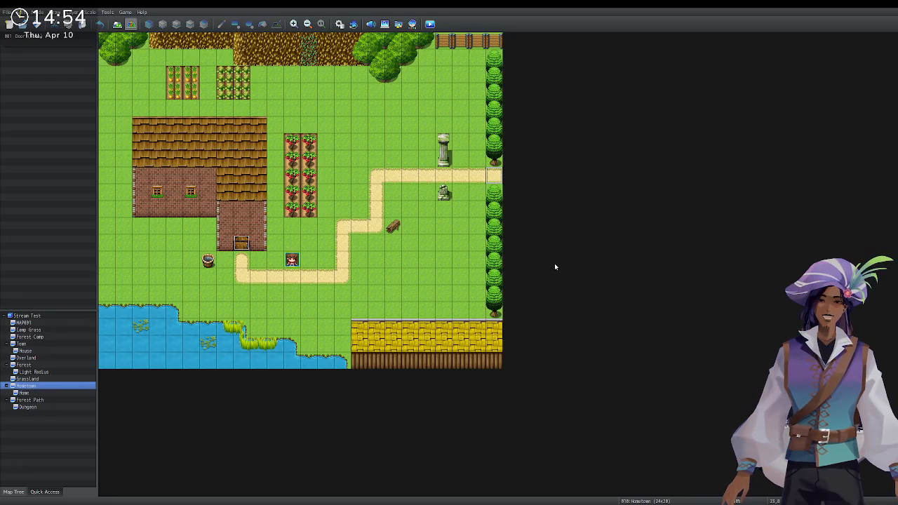
Confirm the Hometown exit transfer, then add a quick transfer on Forest Path to Hometown (23,8).
{"action": "left_click", "coordinate": [605, 269]}
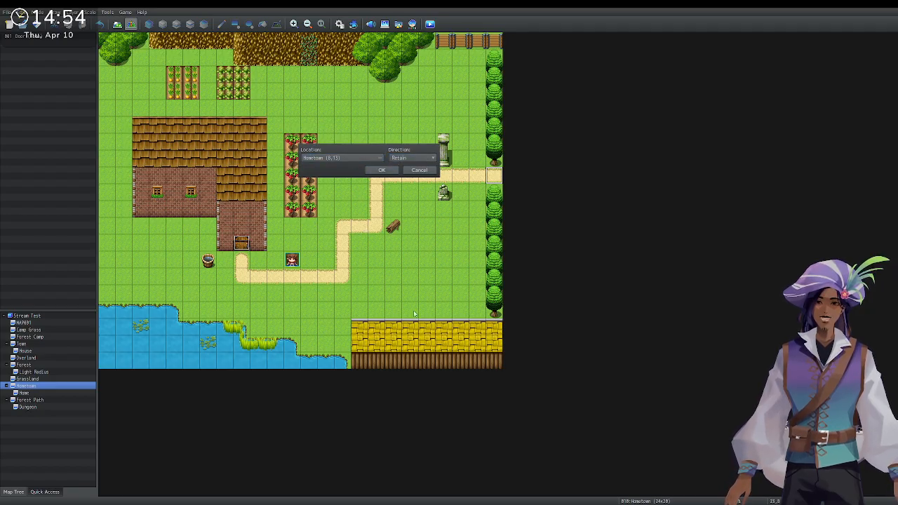
{"action": "key", "text": "Return"}
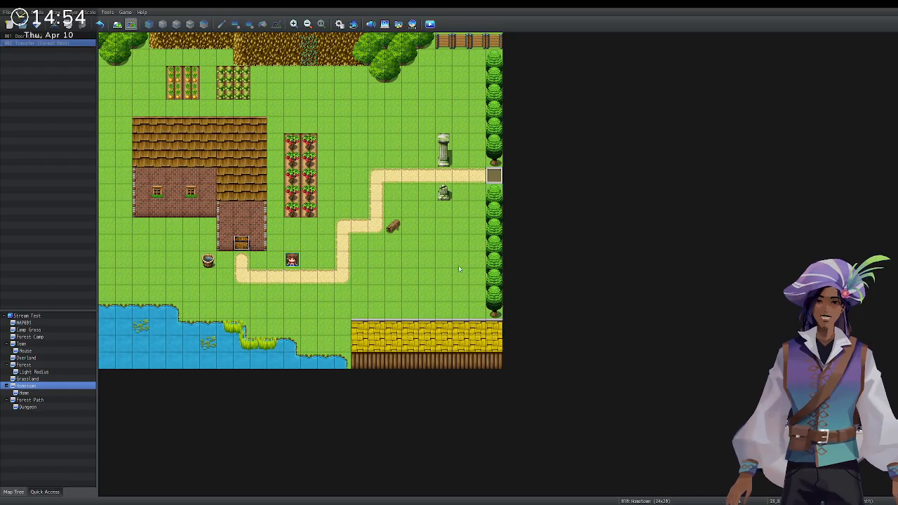
{"action": "left_click", "coordinate": [49, 400]}
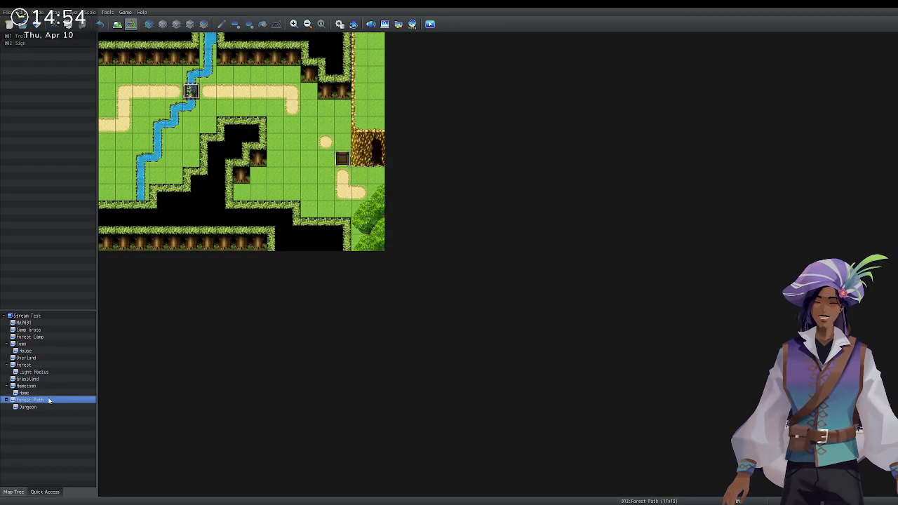
{"action": "double_click", "coordinate": [101, 128]}
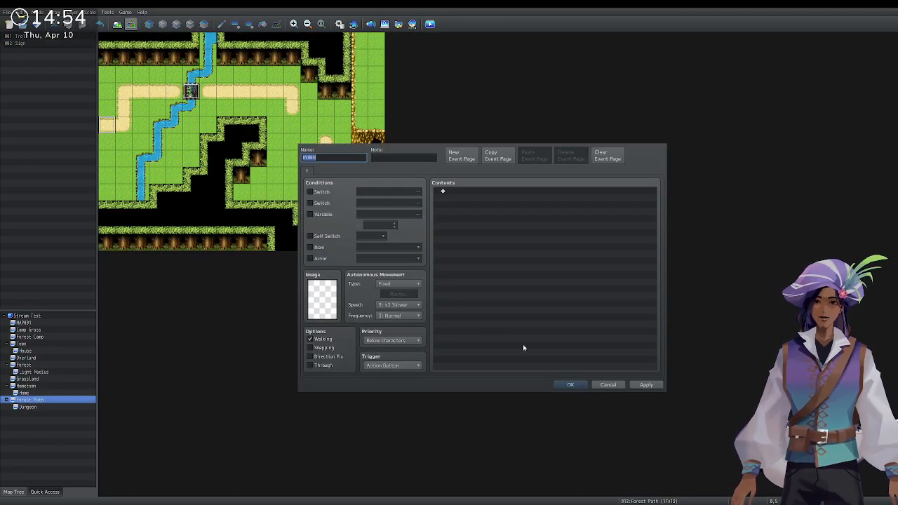
{"action": "left_click", "coordinate": [571, 385]}
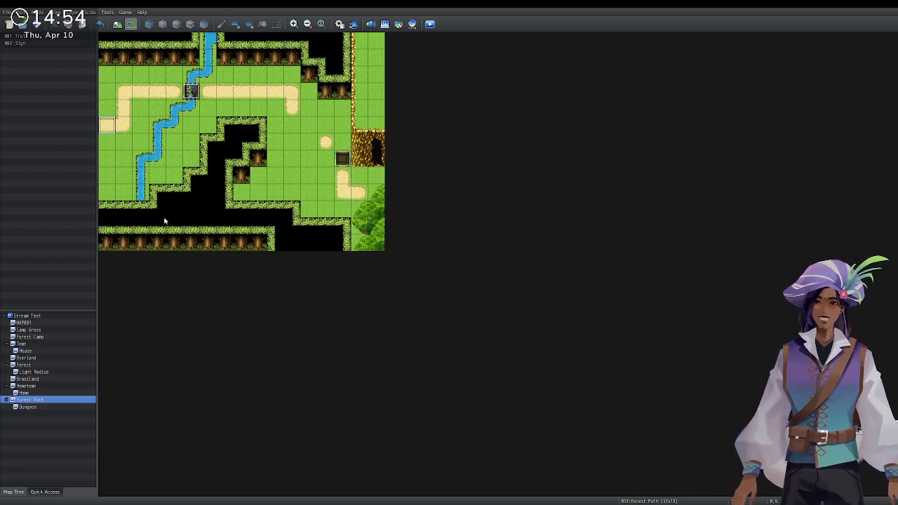
{"action": "key", "text": "ctrl+1"}
{"action": "left_click", "coordinate": [372, 160]}
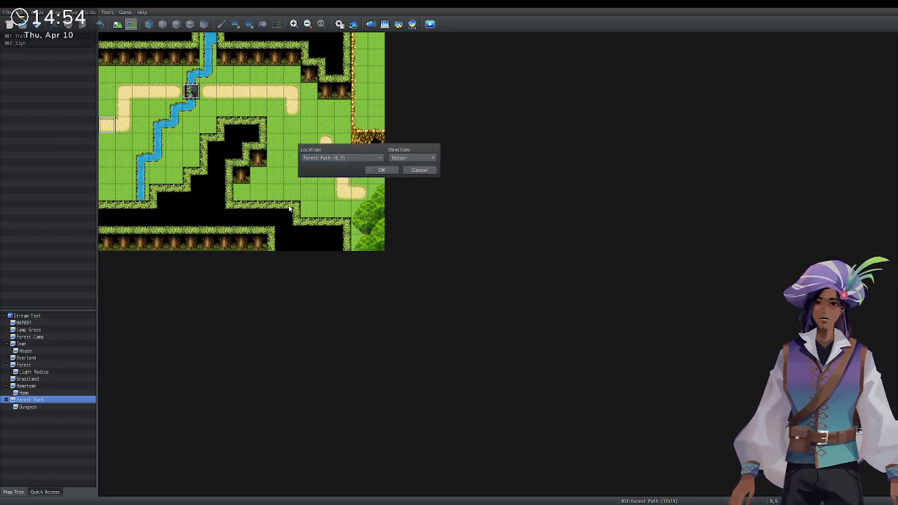
{"action": "left_click", "coordinate": [584, 377]}
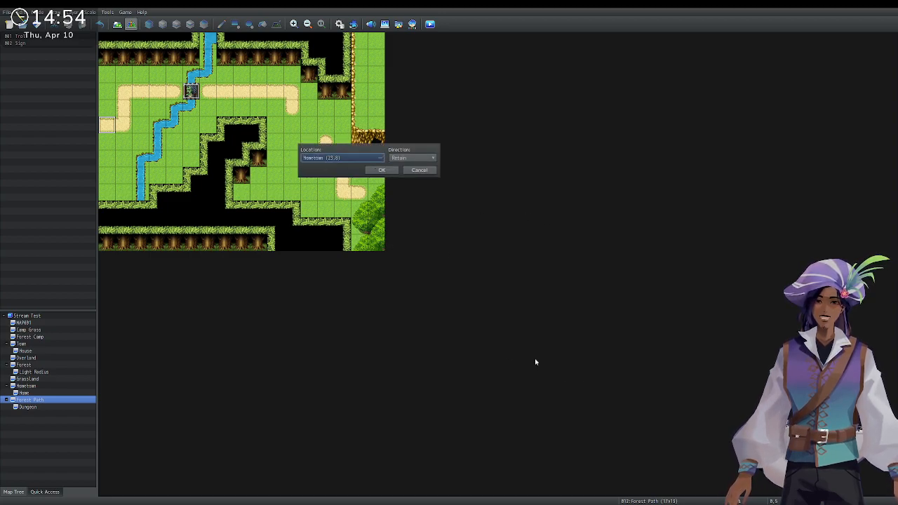
{"action": "key", "text": "Return"}
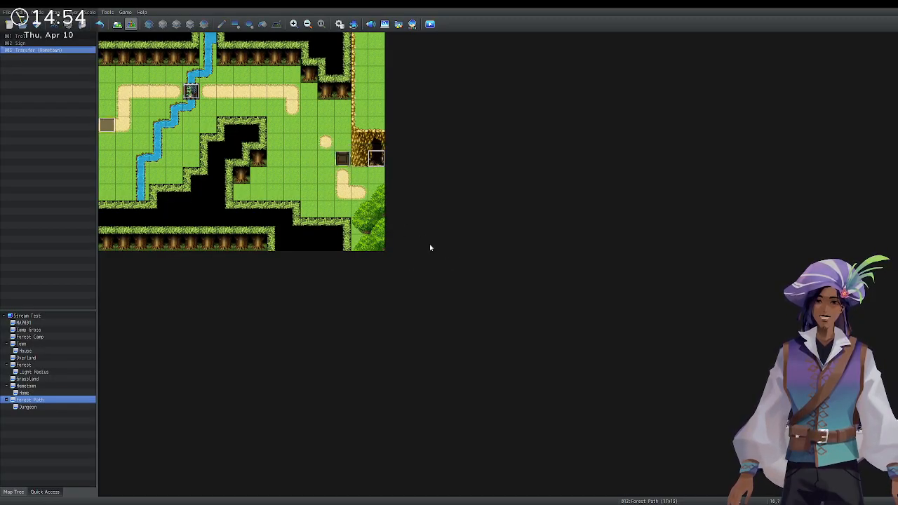
Retarget the new Forest Path transfer event to Dungeon (11,16).
{"action": "left_click", "coordinate": [486, 254]}
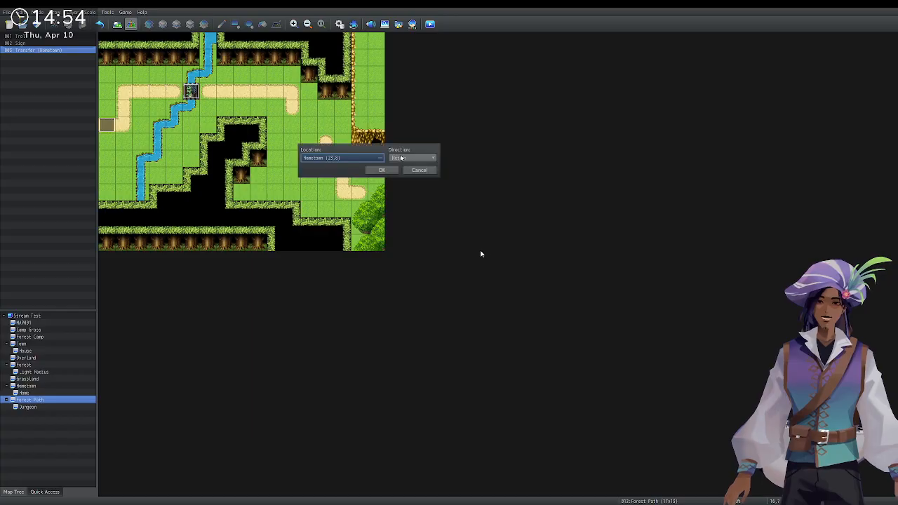
{"action": "left_click", "coordinate": [375, 159]}
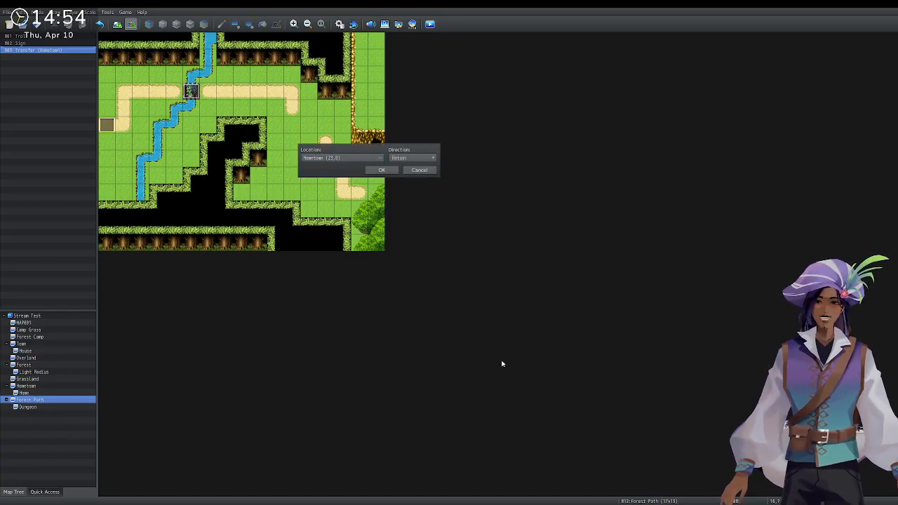
{"action": "left_click", "coordinate": [587, 379]}
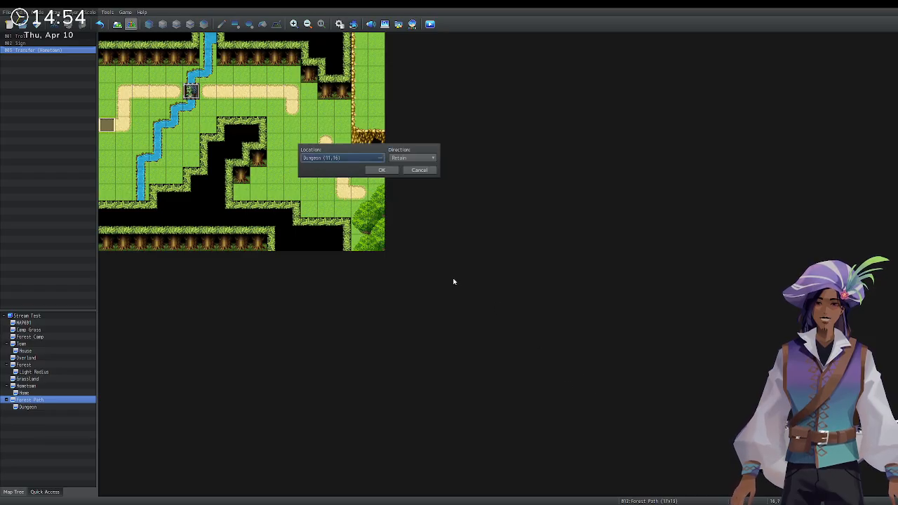
{"action": "left_click", "coordinate": [373, 173]}
{"action": "left_click", "coordinate": [580, 383]}
{"action": "key", "text": "Return"}
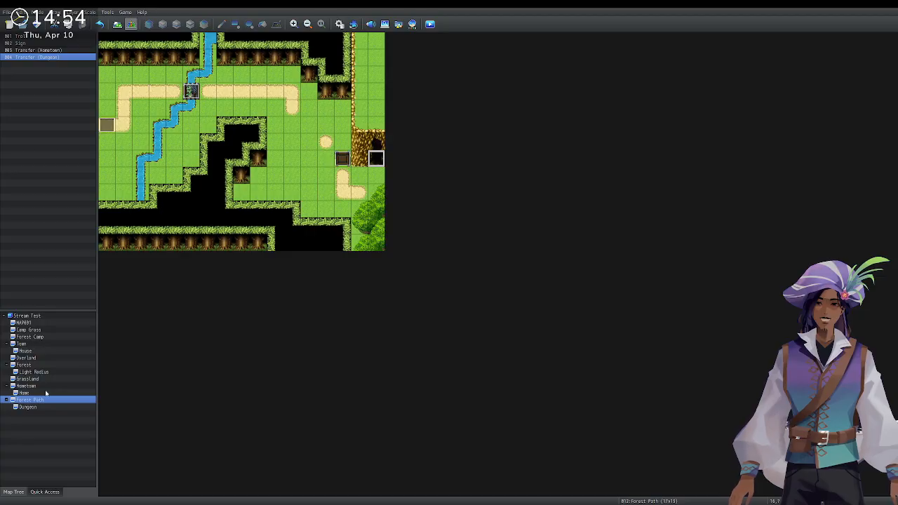
Add a quick transfer event on the Dungeon's bottom exit leading to Forest Path (16,8).
{"action": "left_click", "coordinate": [40, 407]}
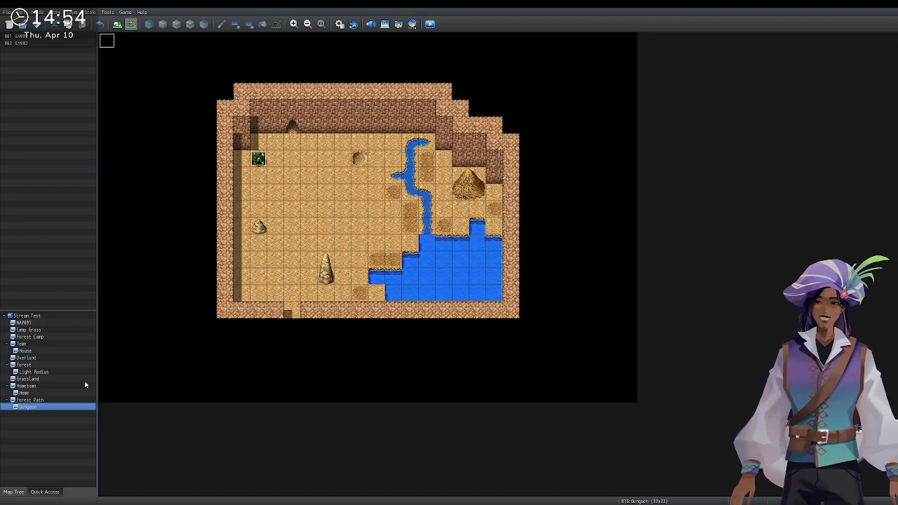
{"action": "double_click", "coordinate": [287, 312]}
{"action": "left_click", "coordinate": [569, 384]}
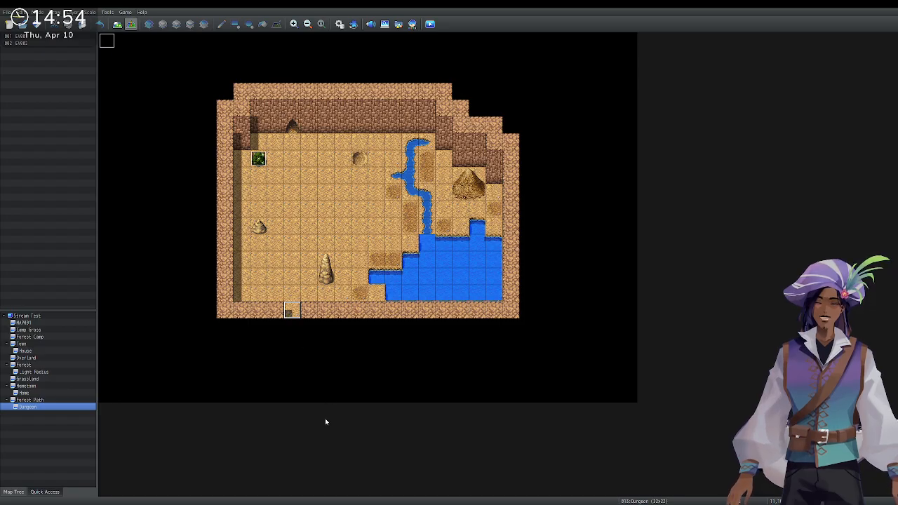
{"action": "key", "text": "ctrl+1"}
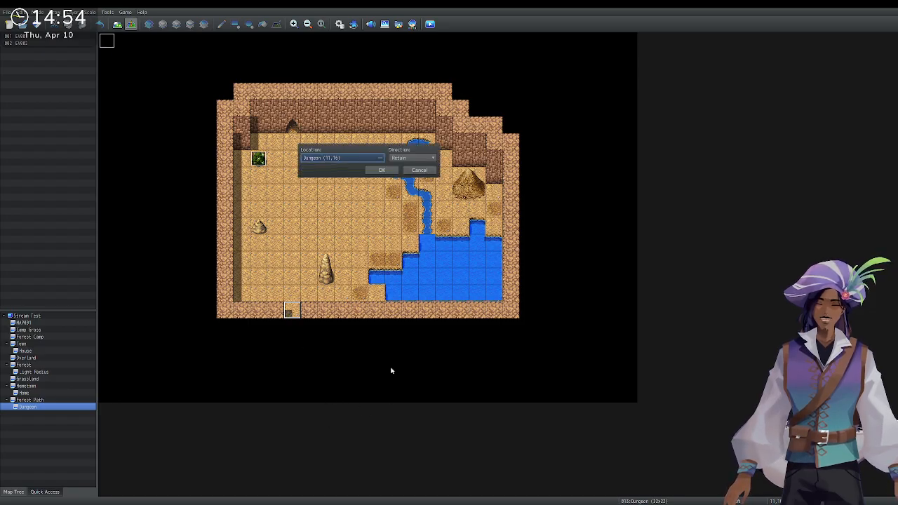
{"action": "left_click", "coordinate": [367, 157]}
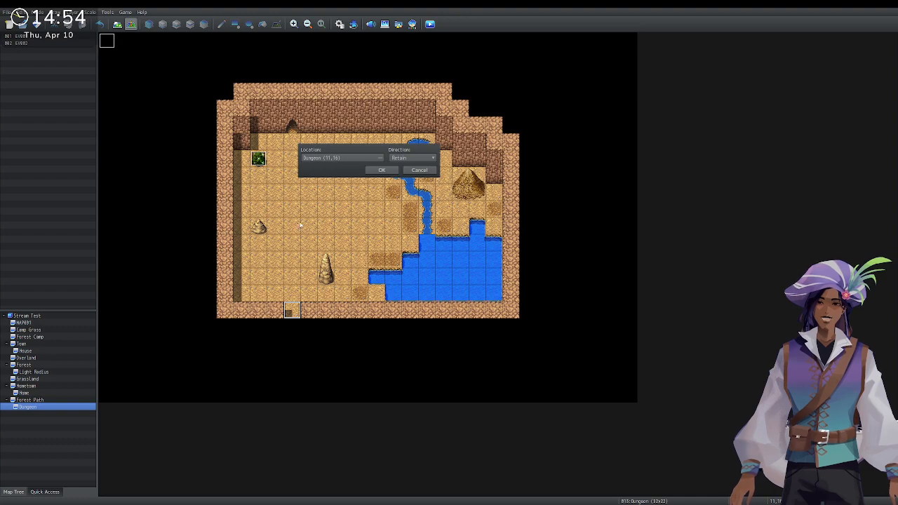
{"action": "left_click", "coordinate": [590, 376]}
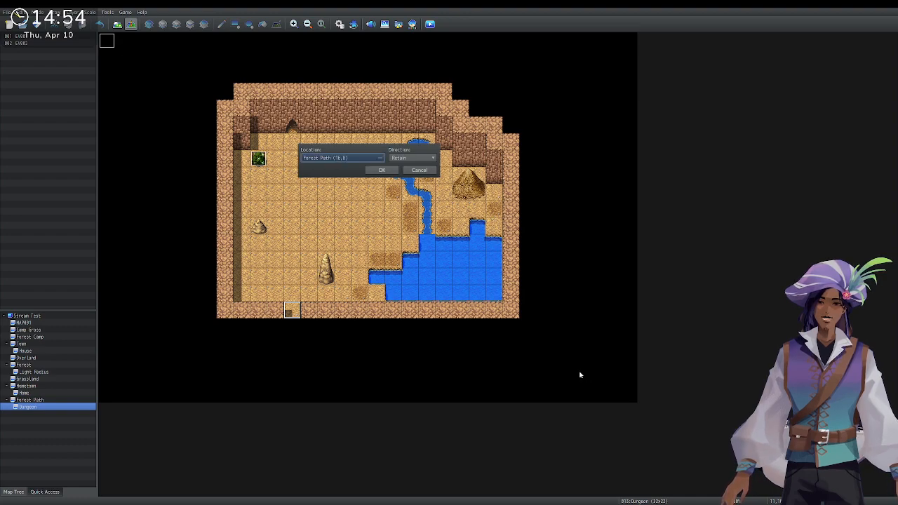
{"action": "left_click", "coordinate": [380, 170]}
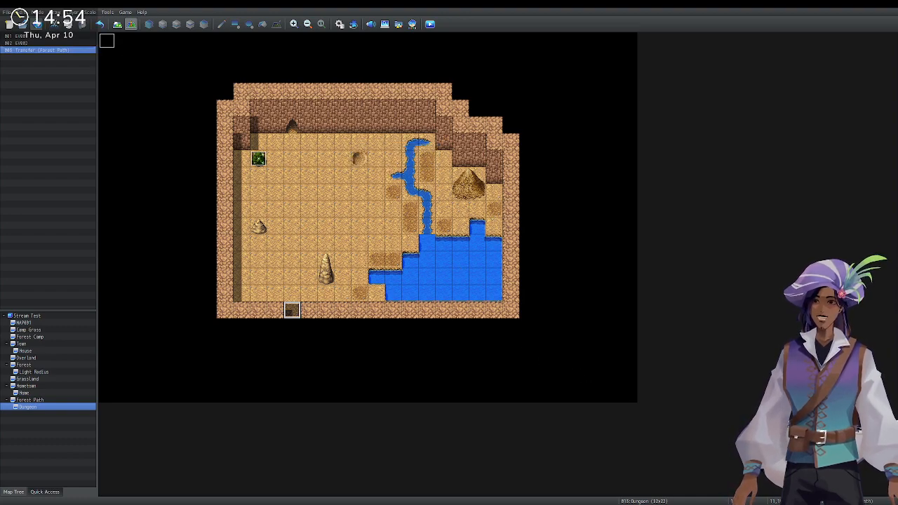
Launch a playtest and start a new game from the title screen.
{"action": "left_click", "coordinate": [431, 25]}
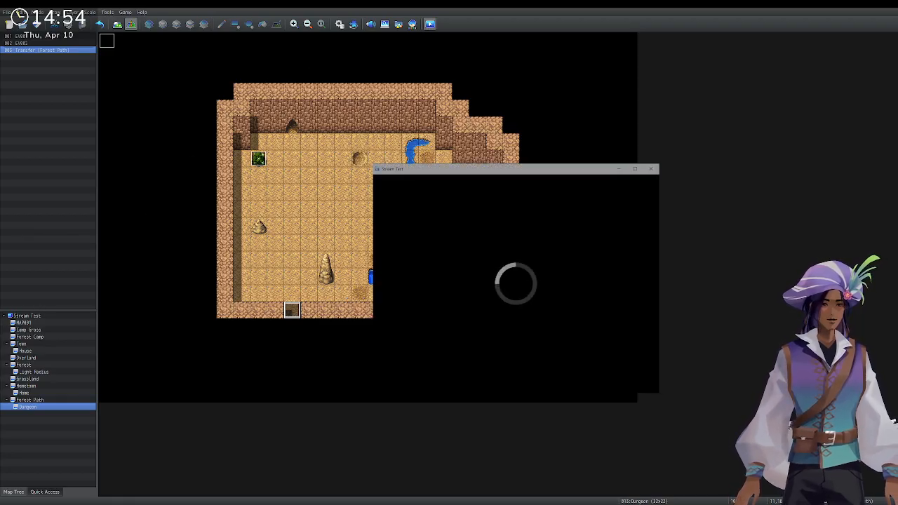
{"action": "key", "text": "Return"}
{"action": "key", "text": "Escape"}
{"action": "key", "text": "Return"}
{"action": "key", "text": "Escape"}
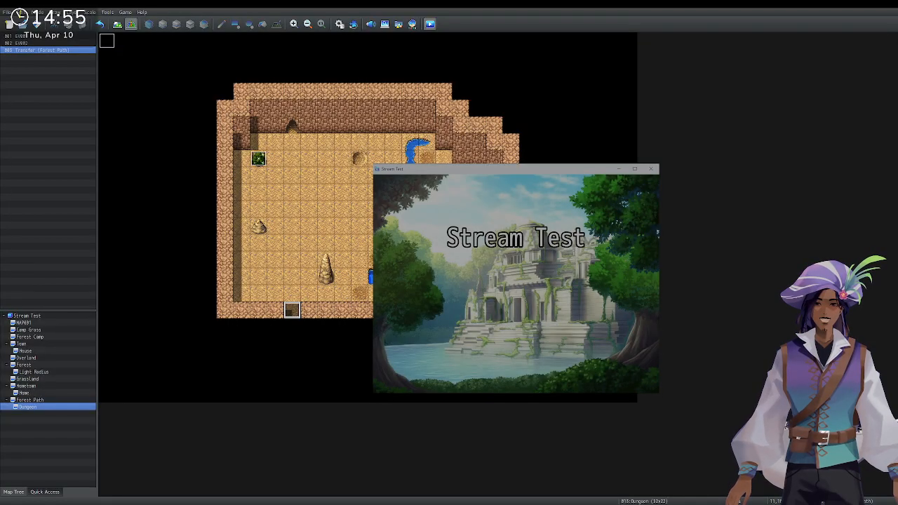
{"action": "key", "text": "Up"}
{"action": "key", "text": "Return"}
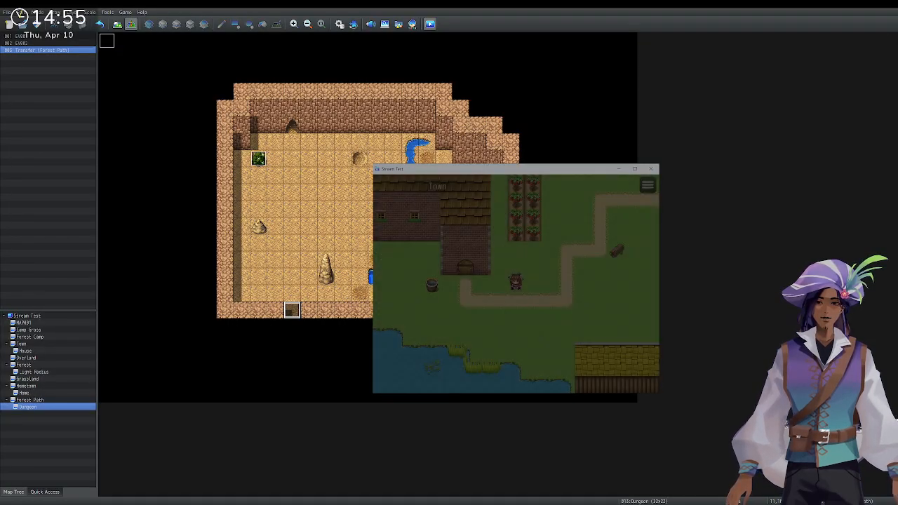
Walk into the shop and agree to the Alchemist's Widoweeps Berries request.
{"action": "key", "text": "Left"}
{"action": "key", "text": "Left"}
{"action": "key", "text": "Left"}
{"action": "key", "text": "Up"}
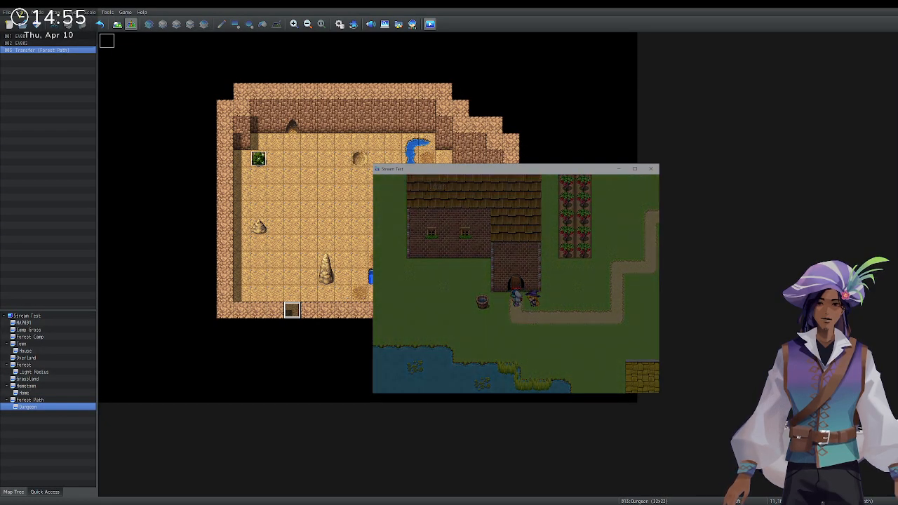
{"action": "key", "text": "Up"}
{"action": "key", "text": "Up"}
{"action": "key", "text": "Up"}
{"action": "key", "text": "Up"}
{"action": "key", "text": "Up"}
{"action": "key", "text": "Left"}
{"action": "key", "text": "Left"}
{"action": "key", "text": "Left"}
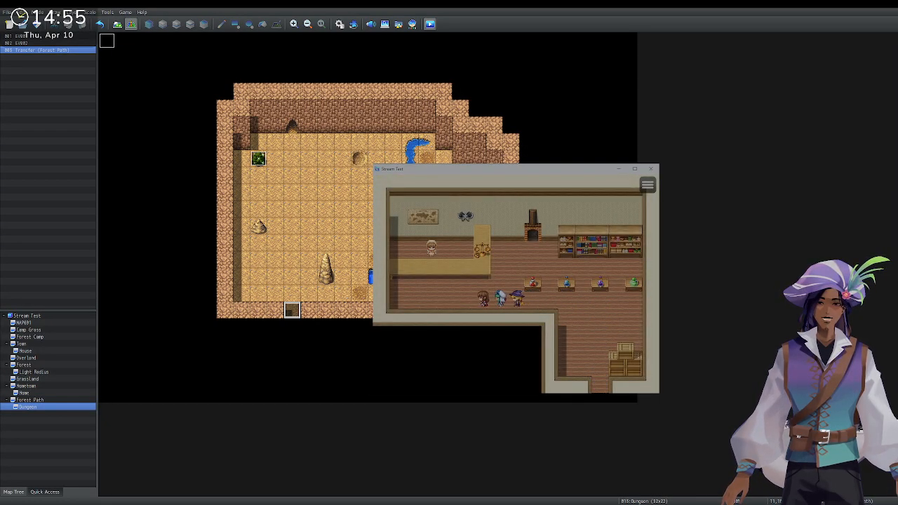
{"action": "key", "text": "Left"}
{"action": "key", "text": "Up"}
{"action": "key", "text": "Return"}
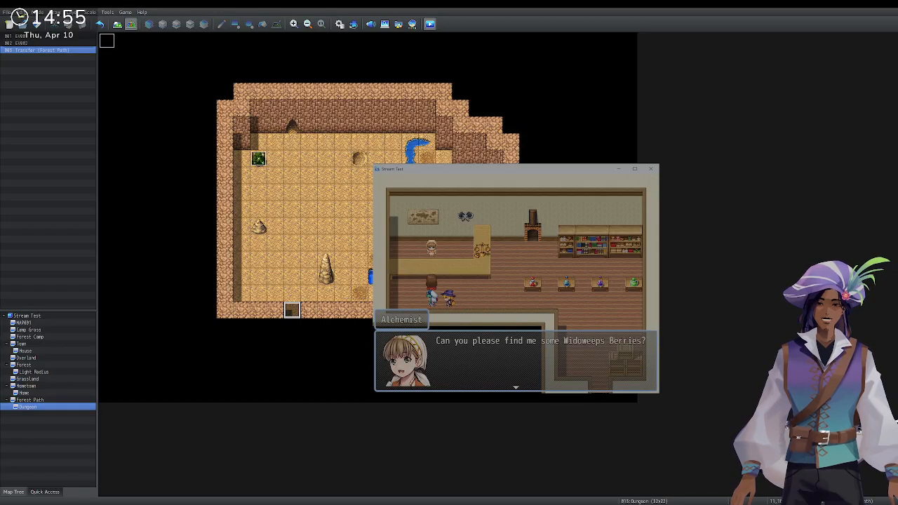
{"action": "key", "text": "Return"}
{"action": "key", "text": "Return"}
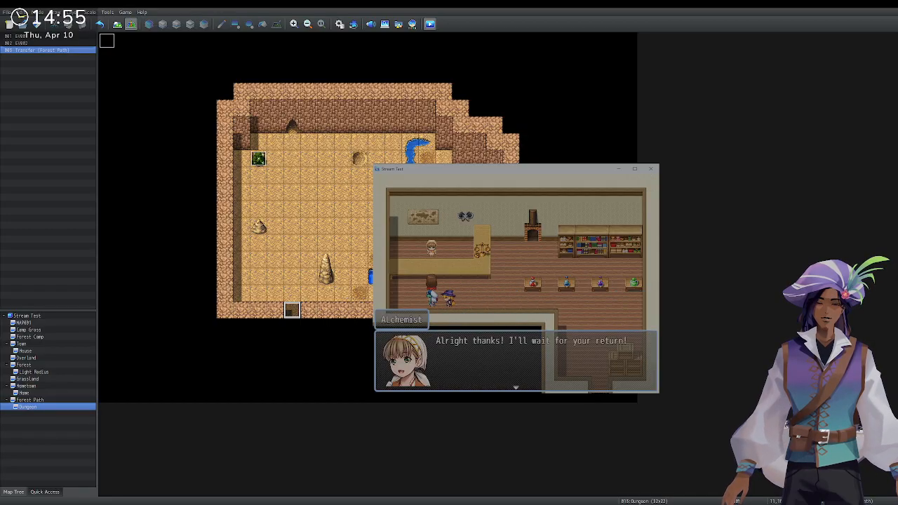
{"action": "key", "text": "Return"}
Leave the shop and walk up through town, exiting at its right edge.
{"action": "key", "text": "Up"}
{"action": "key", "text": "Right"}
{"action": "key", "text": "Right"}
{"action": "key", "text": "Right"}
{"action": "key", "text": "Right"}
{"action": "key", "text": "Right"}
{"action": "key", "text": "Right"}
{"action": "key", "text": "Right"}
{"action": "key", "text": "Right"}
{"action": "key", "text": "Right"}
{"action": "key", "text": "Down"}
{"action": "key", "text": "Down"}
{"action": "key", "text": "Down"}
{"action": "key", "text": "Down"}
{"action": "key", "text": "Right"}
{"action": "key", "text": "Right"}
{"action": "key", "text": "Right"}
{"action": "key", "text": "Right"}
{"action": "key", "text": "Right"}
{"action": "key", "text": "Right"}
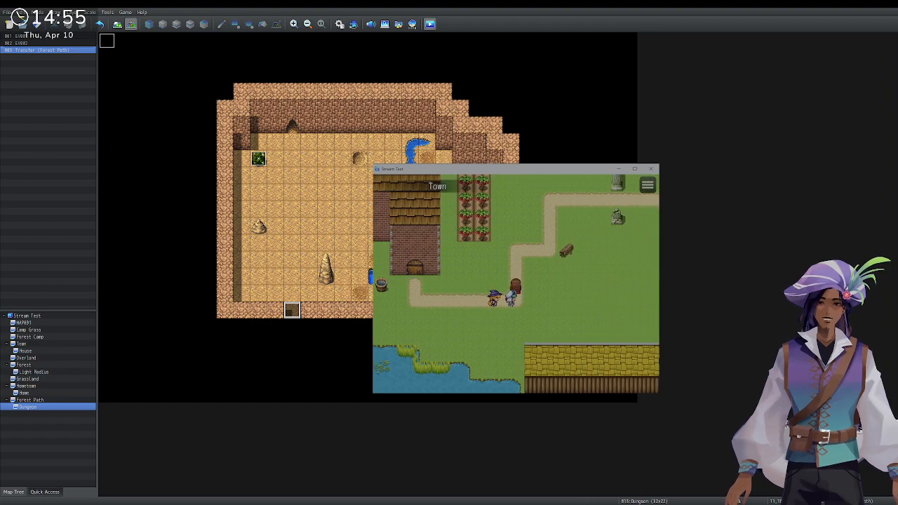
{"action": "key", "text": "Right"}
{"action": "key", "text": "Up"}
{"action": "key", "text": "Up"}
{"action": "key", "text": "Up"}
{"action": "key", "text": "Right"}
{"action": "key", "text": "Right"}
{"action": "key", "text": "Up"}
{"action": "key", "text": "Up"}
{"action": "key", "text": "Up"}
{"action": "key", "text": "Right"}
{"action": "key", "text": "Right"}
{"action": "key", "text": "Right"}
{"action": "key", "text": "Right"}
{"action": "key", "text": "Right"}
{"action": "key", "text": "Right"}
{"action": "key", "text": "Right"}
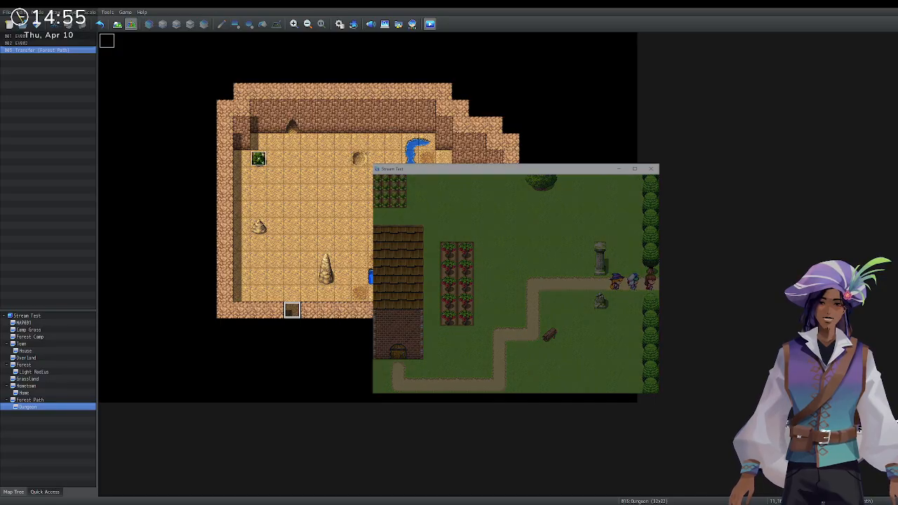
Walk along Forest Path to the bridge and talk to the Bridge Zombie until battle starts.
{"action": "key", "text": "Right"}
{"action": "key", "text": "Right"}
{"action": "key", "text": "Up"}
{"action": "key", "text": "Up"}
{"action": "key", "text": "Up"}
{"action": "key", "text": "Right"}
{"action": "key", "text": "Right"}
{"action": "key", "text": "Return"}
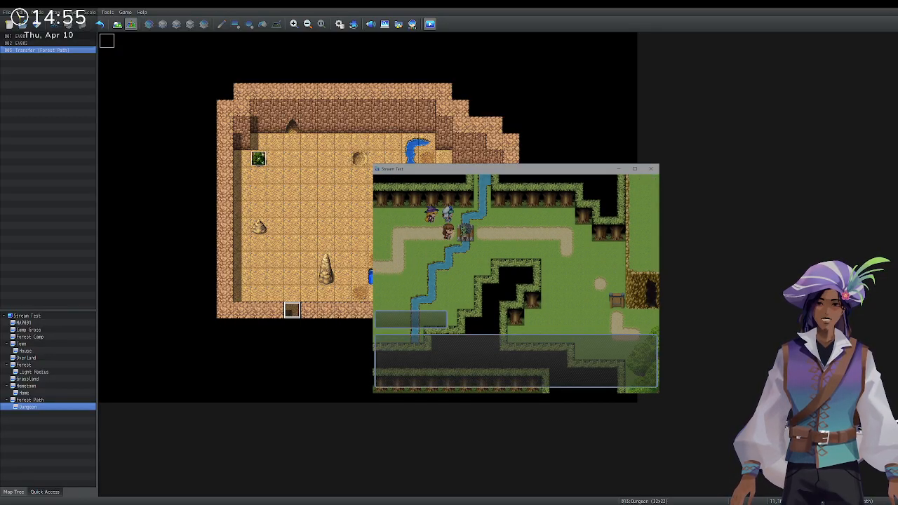
{"action": "key", "text": "Return"}
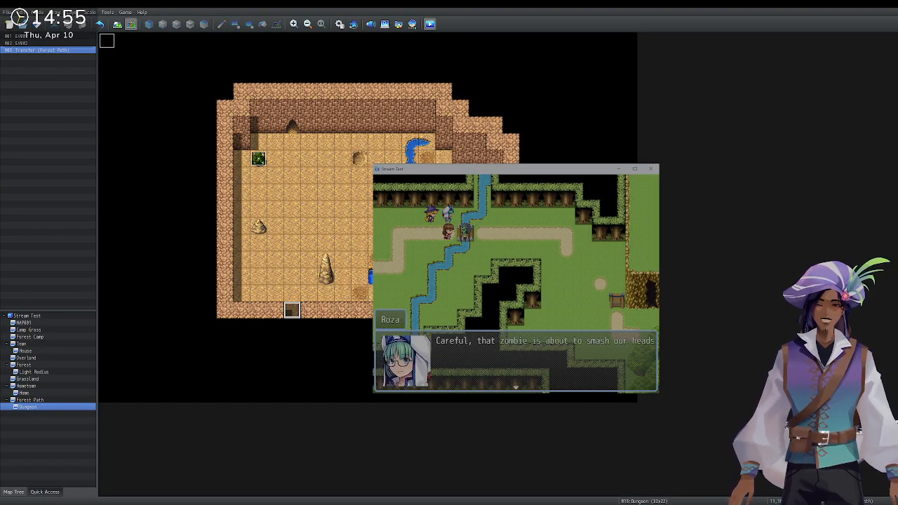
{"action": "key", "text": "Return"}
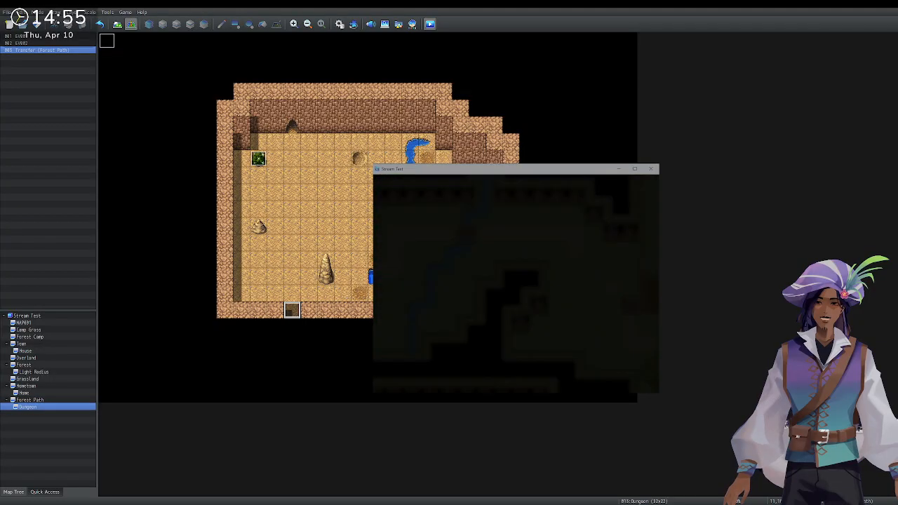
Choose Fight and have the first two party members attack, targeting Zombie A.
{"action": "key", "text": "Return"}
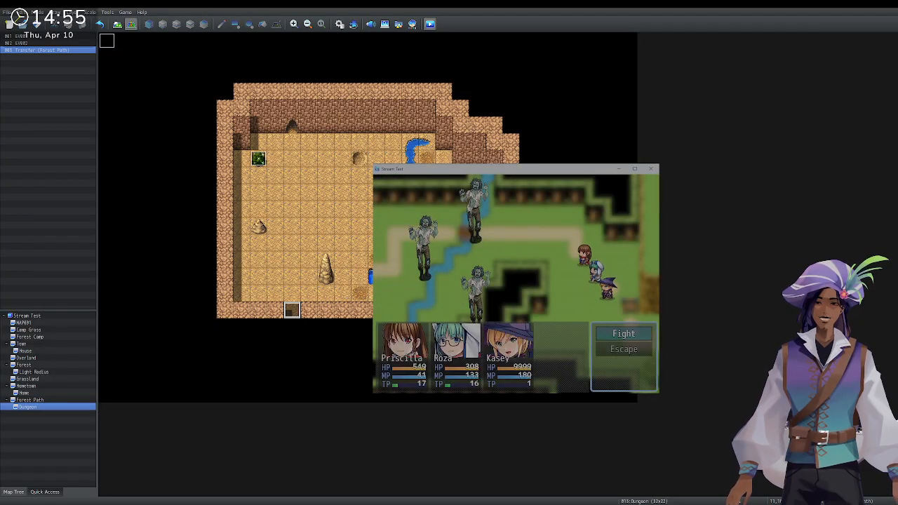
{"action": "key", "text": "Return"}
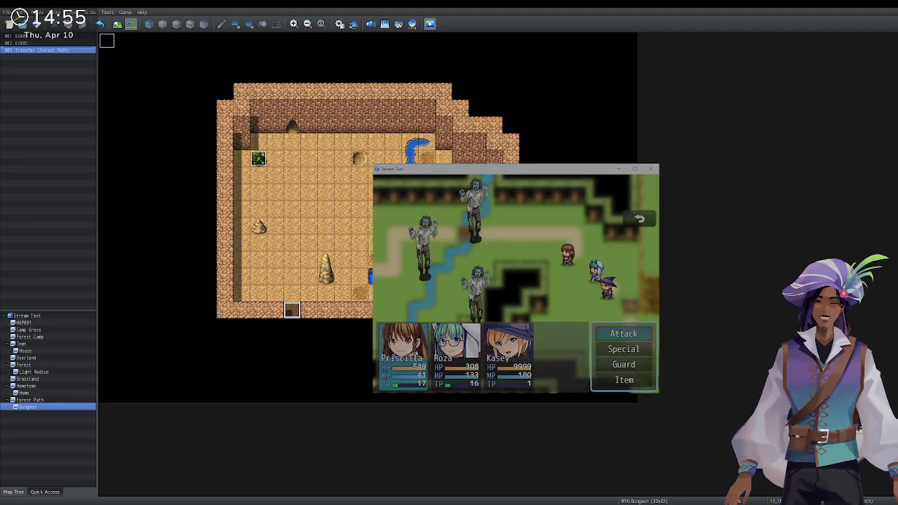
{"action": "key", "text": "Return"}
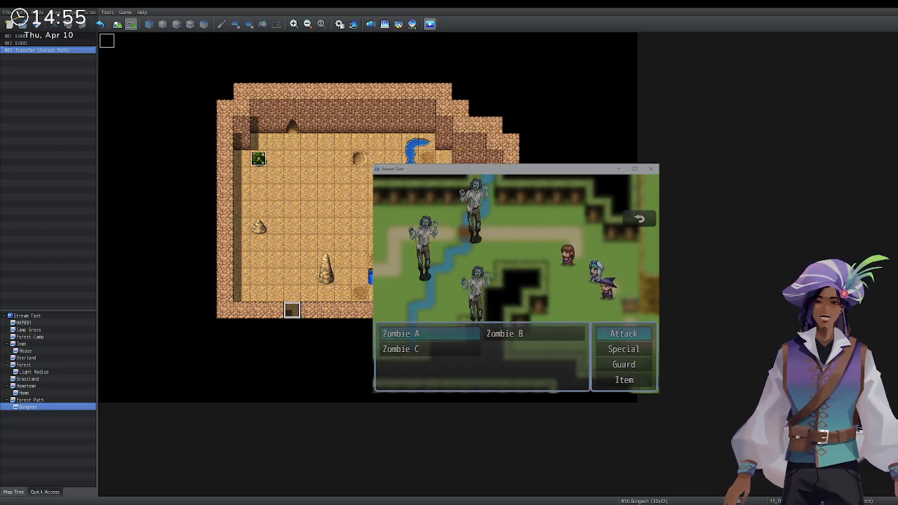
{"action": "key", "text": "Return"}
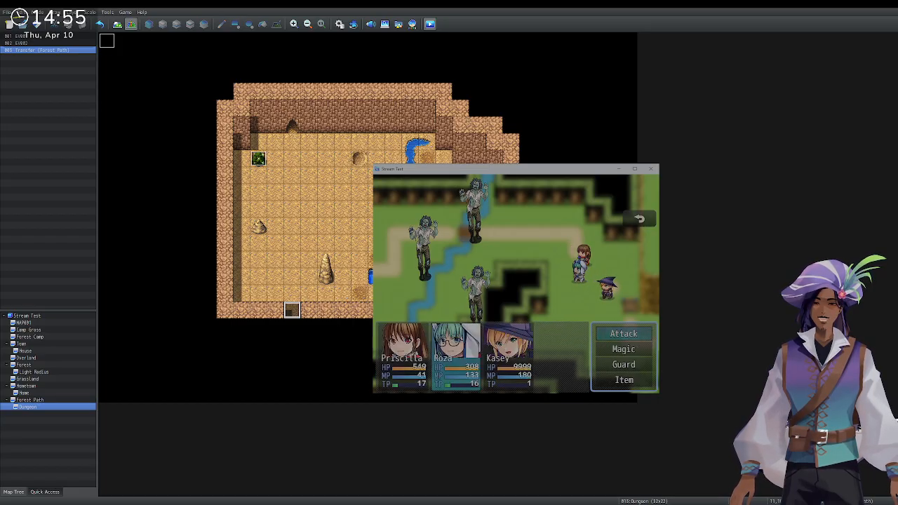
{"action": "key", "text": "Return"}
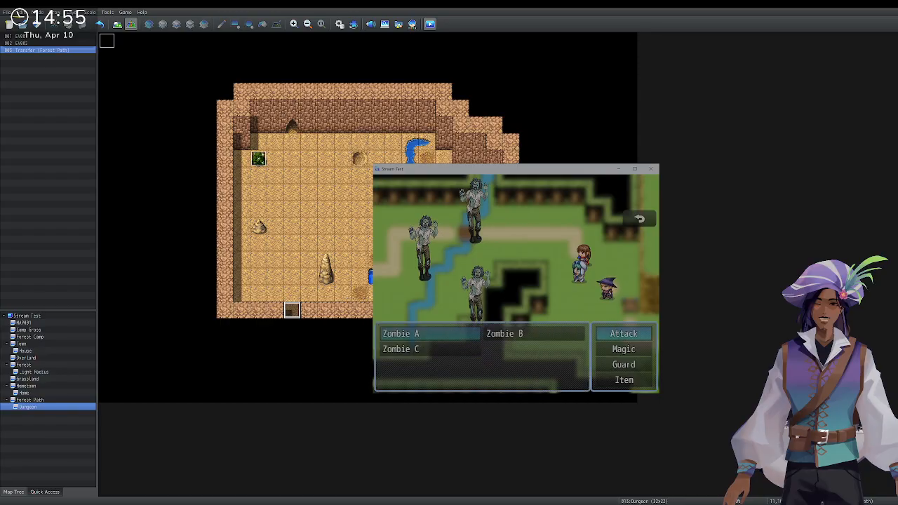
{"action": "key", "text": "Return"}
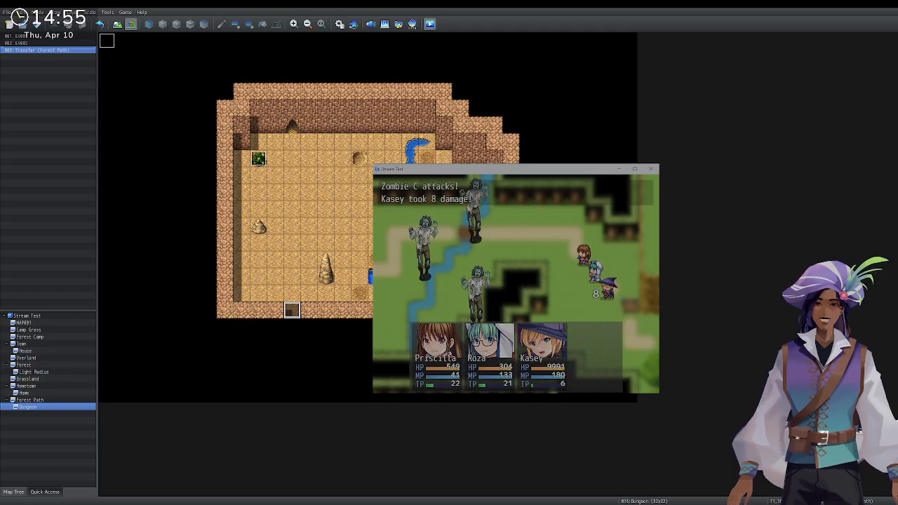
Next round, have Kasey cast Flame On at the zombies while Priscilla and Roza attack.
{"action": "key", "text": "Return"}
{"action": "key", "text": "Return"}
{"action": "key", "text": "Return"}
{"action": "key", "text": "Return"}
{"action": "key", "text": "Return"}
{"action": "key", "text": "Down"}
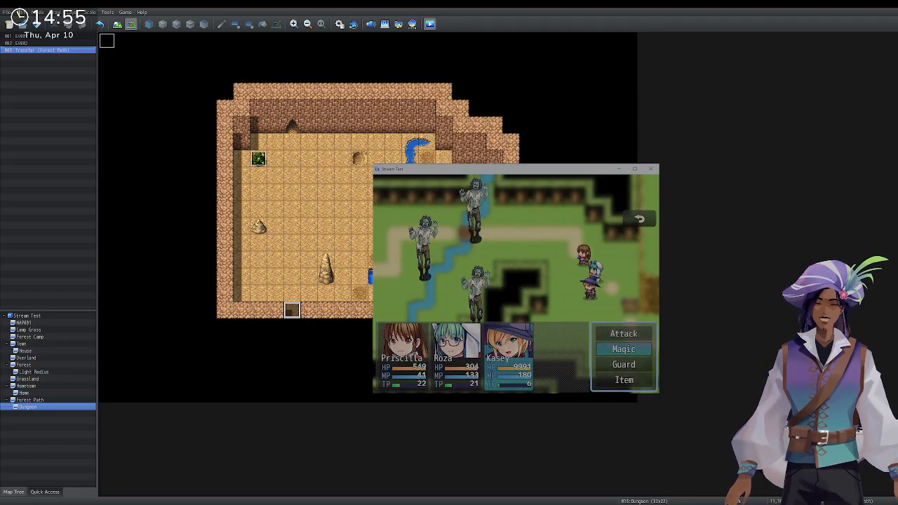
{"action": "key", "text": "Return"}
{"action": "key", "text": "Return"}
{"action": "key", "text": "Return"}
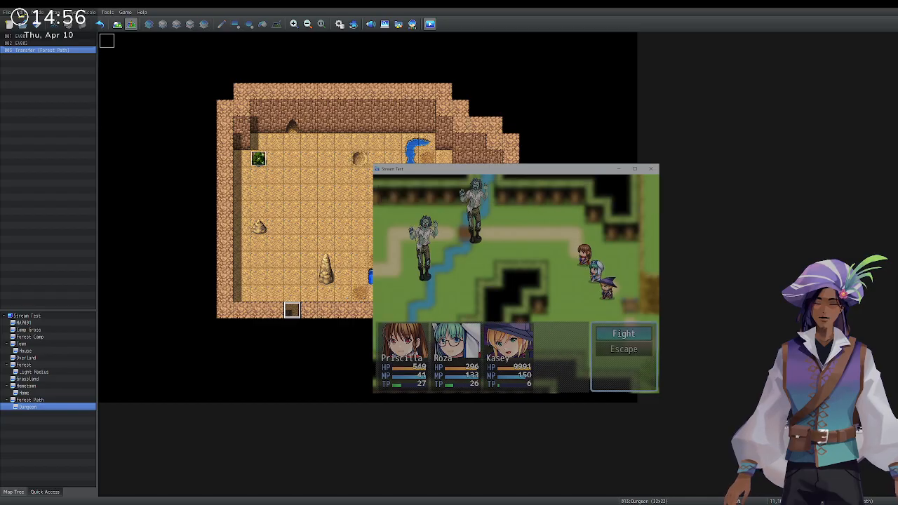
{"action": "key", "text": "Down"}
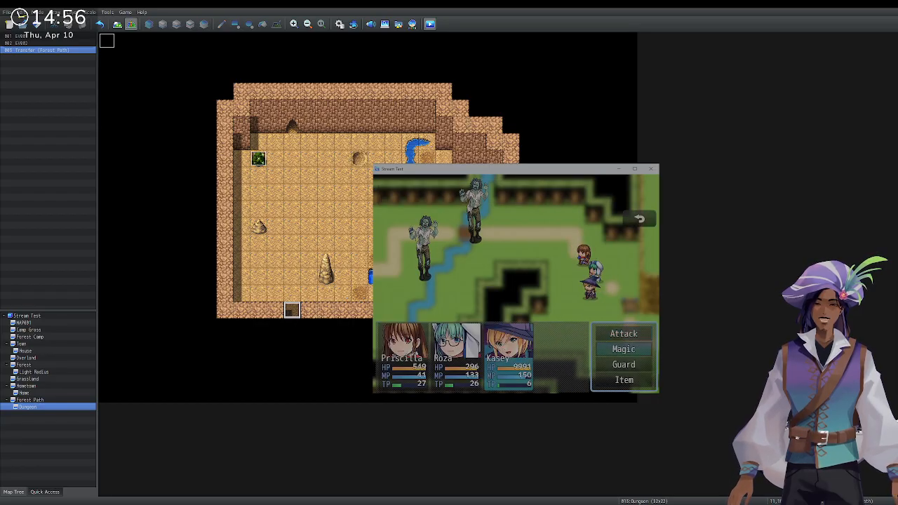
{"action": "key", "text": "Return"}
{"action": "key", "text": "Return"}
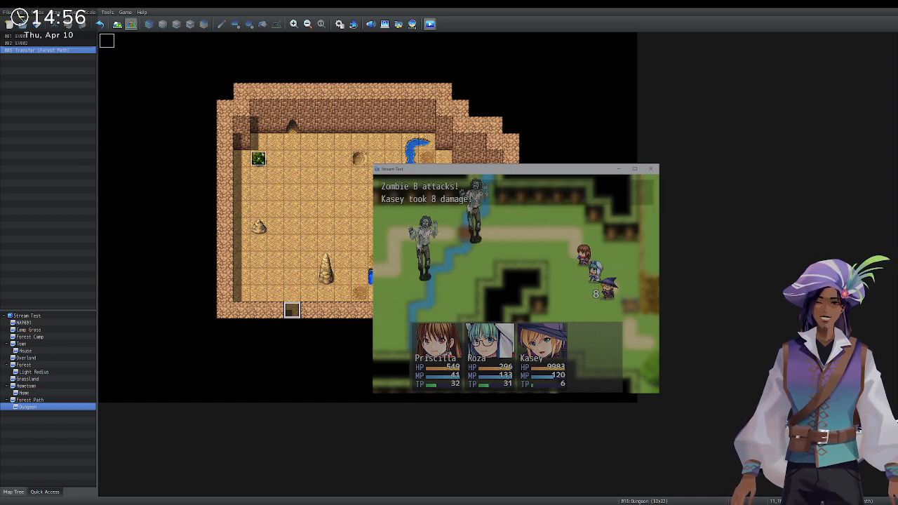
{"action": "key", "text": "Return"}
{"action": "key", "text": "Return"}
{"action": "key", "text": "Return"}
{"action": "key", "text": "Return"}
{"action": "key", "text": "Return"}
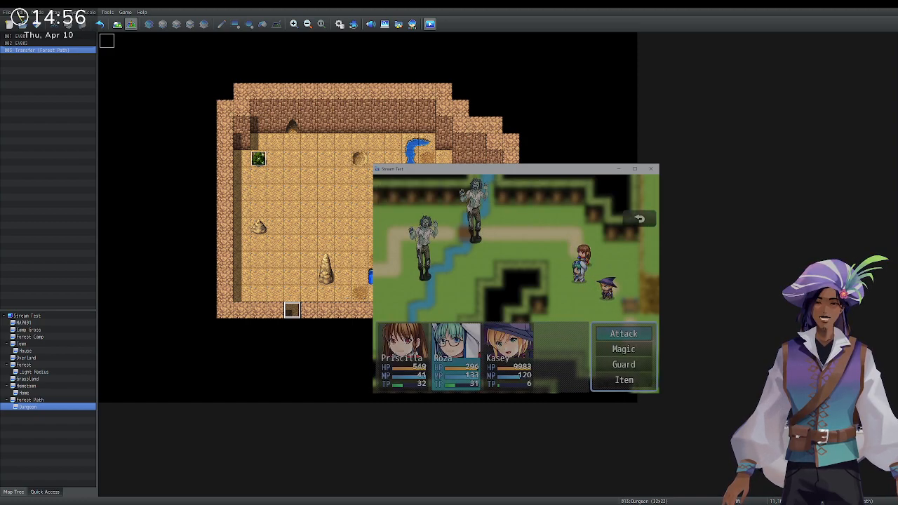
{"action": "key", "text": "Down"}
{"action": "key", "text": "Up"}
{"action": "key", "text": "Return"}
{"action": "key", "text": "Return"}
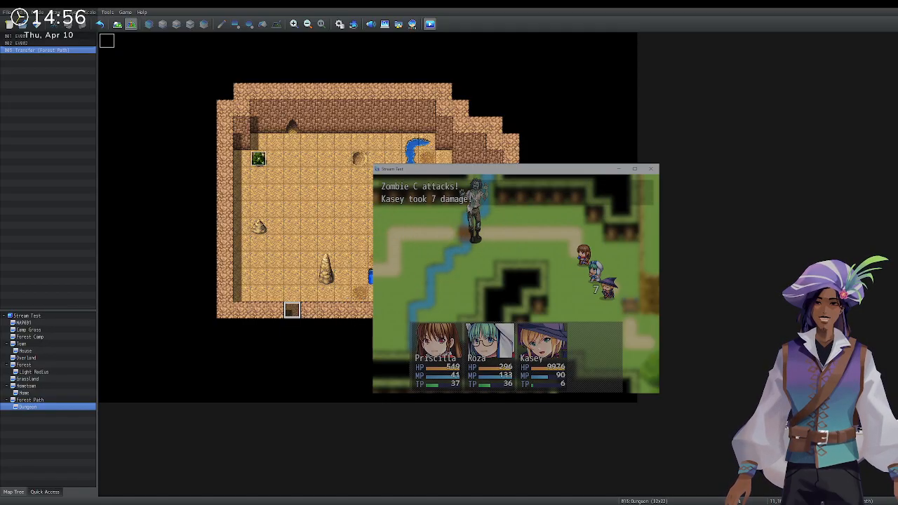
Focus Priscilla's and Roza's attacks and Kasey's Flame On on Zombie C.
{"action": "key", "text": "Return"}
{"action": "key", "text": "Return"}
{"action": "key", "text": "Return"}
{"action": "key", "text": "Return"}
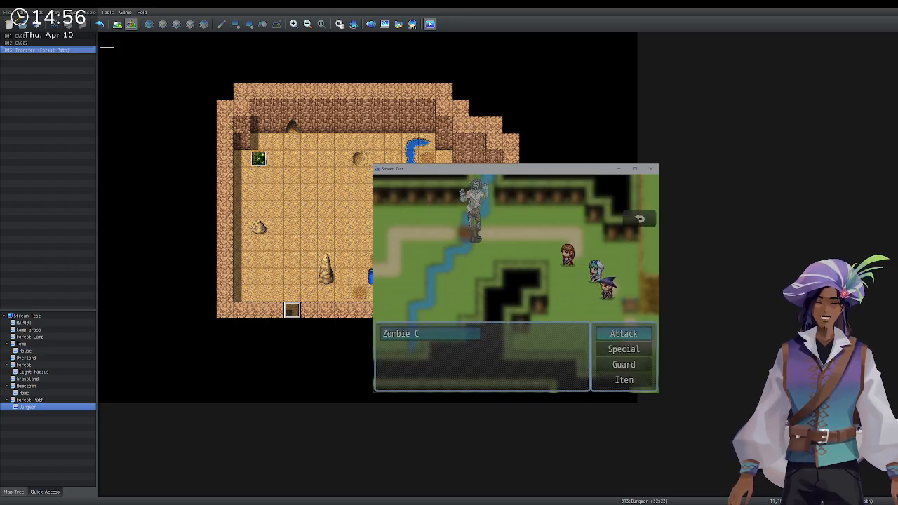
{"action": "key", "text": "Return"}
{"action": "key", "text": "Down"}
{"action": "key", "text": "Return"}
{"action": "key", "text": "Return"}
{"action": "key", "text": "Return"}
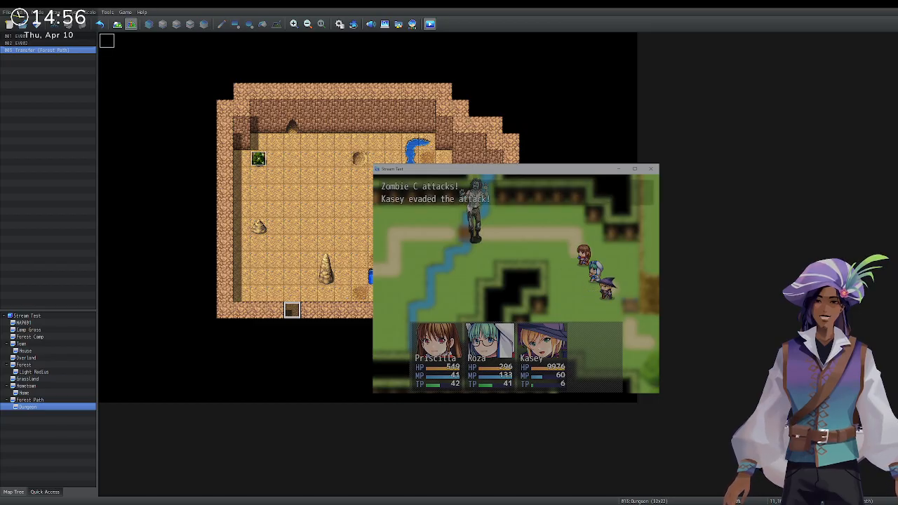
{"action": "key", "text": "Return"}
{"action": "key", "text": "Return"}
{"action": "key", "text": "Return"}
{"action": "key", "text": "Return"}
{"action": "key", "text": "Return"}
{"action": "key", "text": "Return"}
{"action": "key", "text": "Return"}
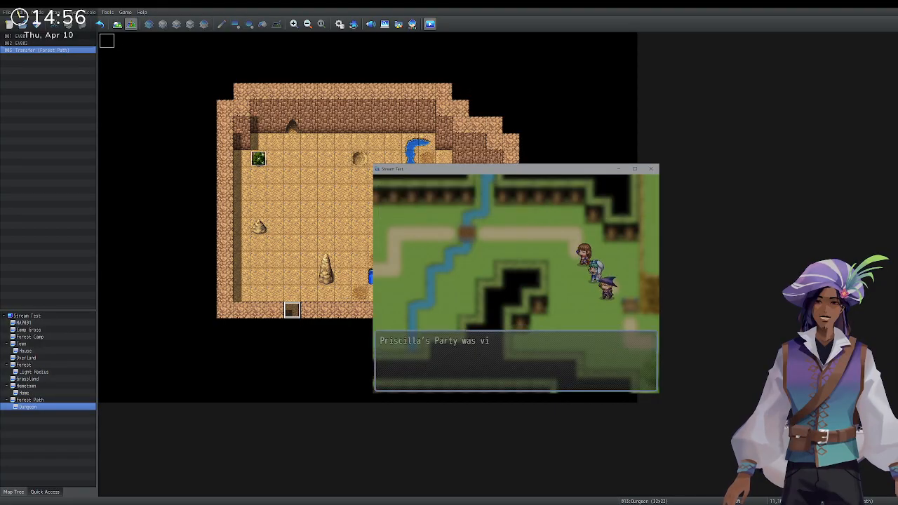
After victory, walk the party past the bridge to just left of the cave entrance.
{"action": "key", "text": "Return"}
{"action": "key", "text": "Right"}
{"action": "key", "text": "Down"}
{"action": "key", "text": "Down"}
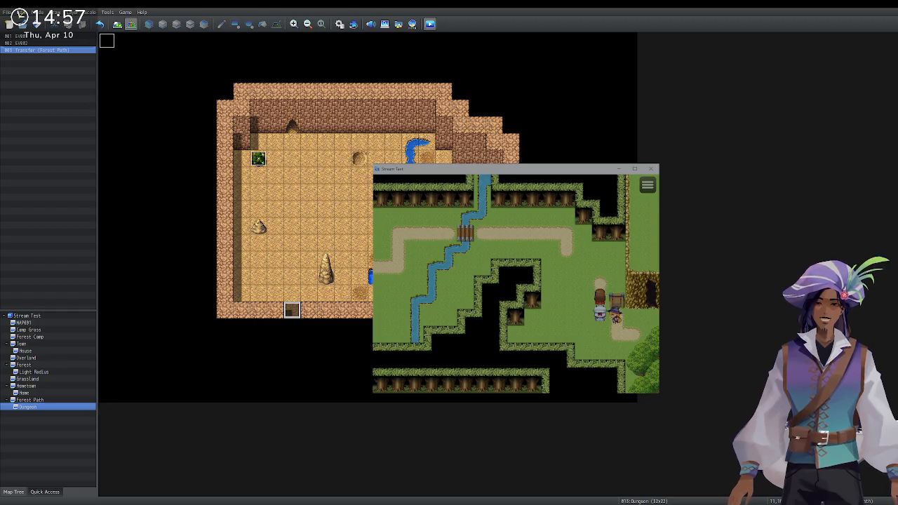
{"action": "key", "text": "Down"}
{"action": "key", "text": "Right"}
{"action": "key", "text": "Right"}
{"action": "key", "text": "Up"}
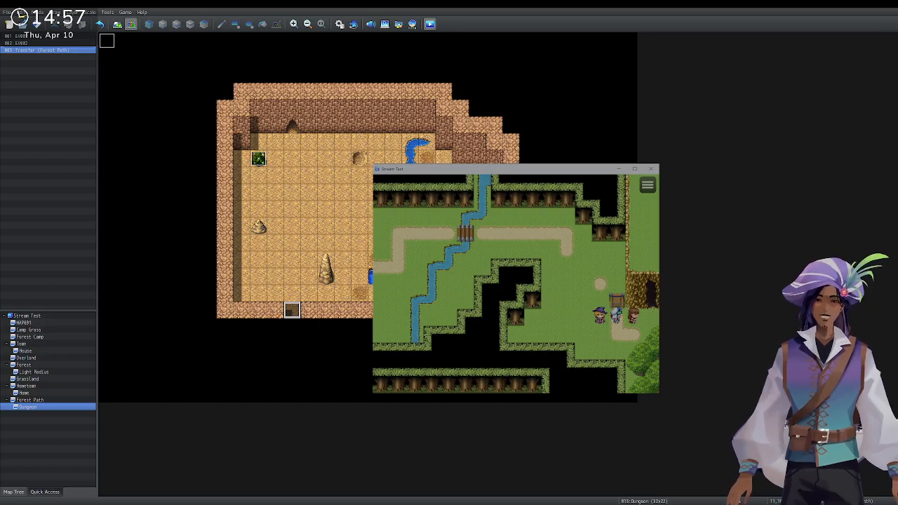
Close the playtest and drag Forest Path's Dungeon transfer event one tile left.
{"action": "left_click", "coordinate": [651, 169]}
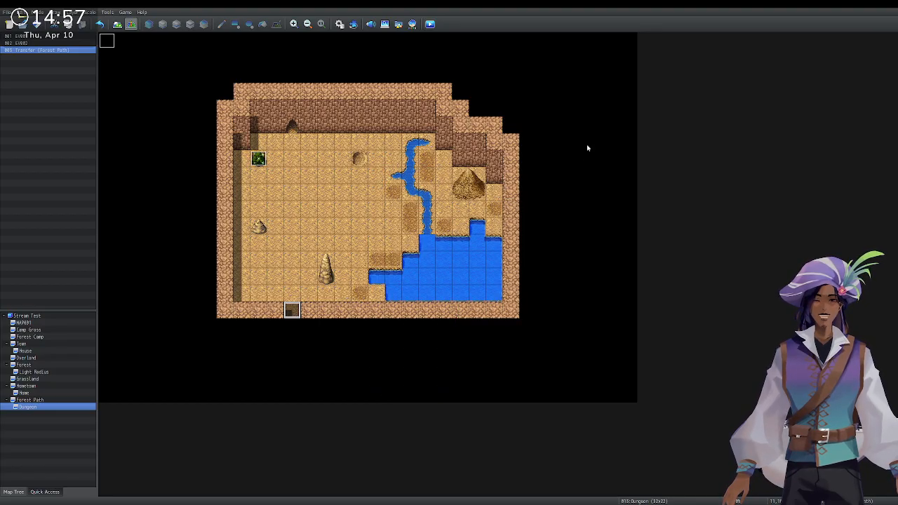
{"action": "left_click", "coordinate": [28, 400]}
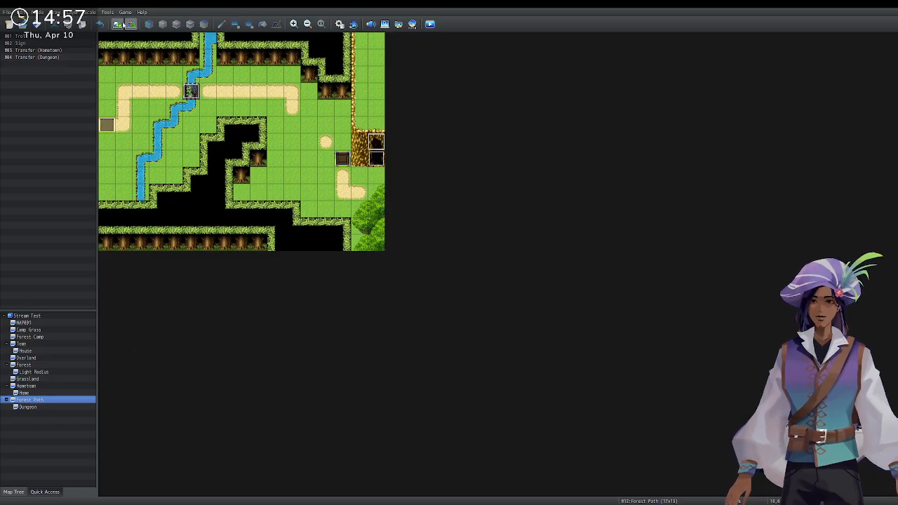
{"action": "left_click_drag", "start_coordinate": [377, 161], "coordinate": [355, 162]}
Review the Sign and Transfer (Dungeon) event priorities, then return to Map mode's upper layer.
{"action": "double_click", "coordinate": [346, 161]}
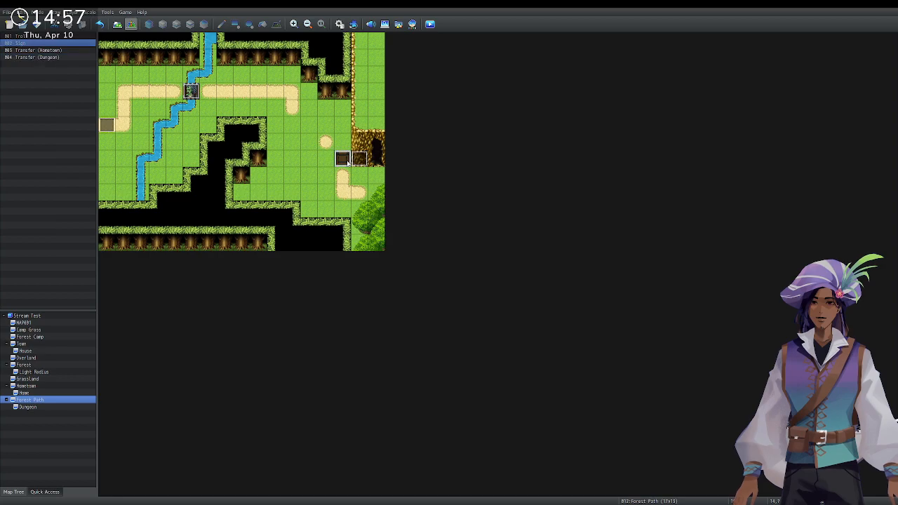
{"action": "left_click", "coordinate": [390, 341]}
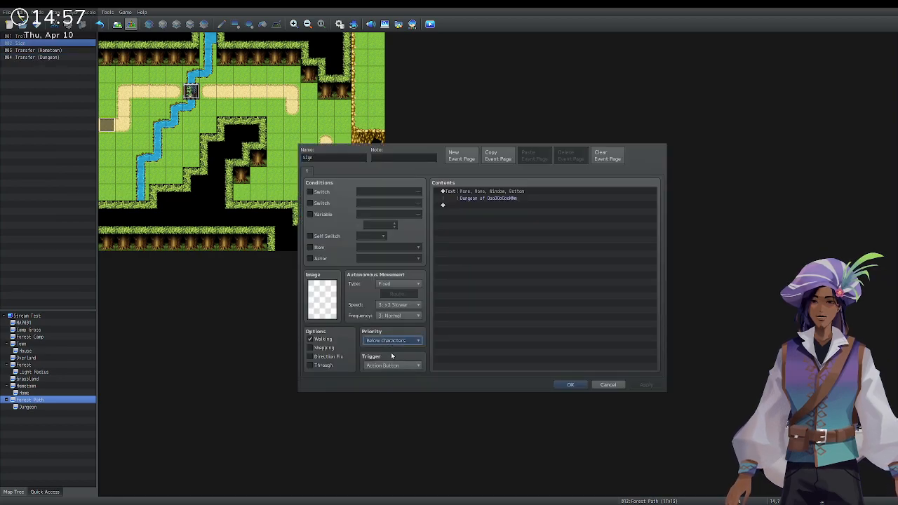
{"action": "left_click", "coordinate": [571, 385]}
{"action": "double_click", "coordinate": [356, 156]}
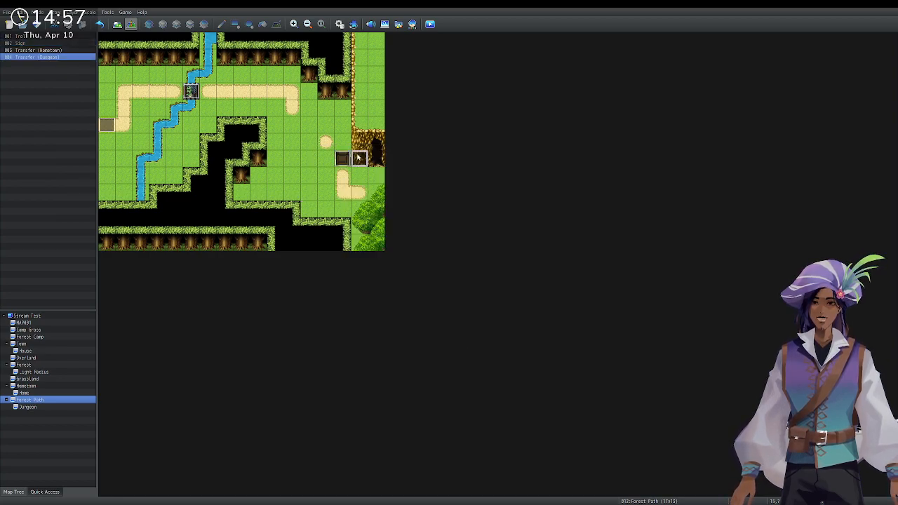
{"action": "left_click", "coordinate": [386, 341]}
{"action": "left_click", "coordinate": [561, 385]}
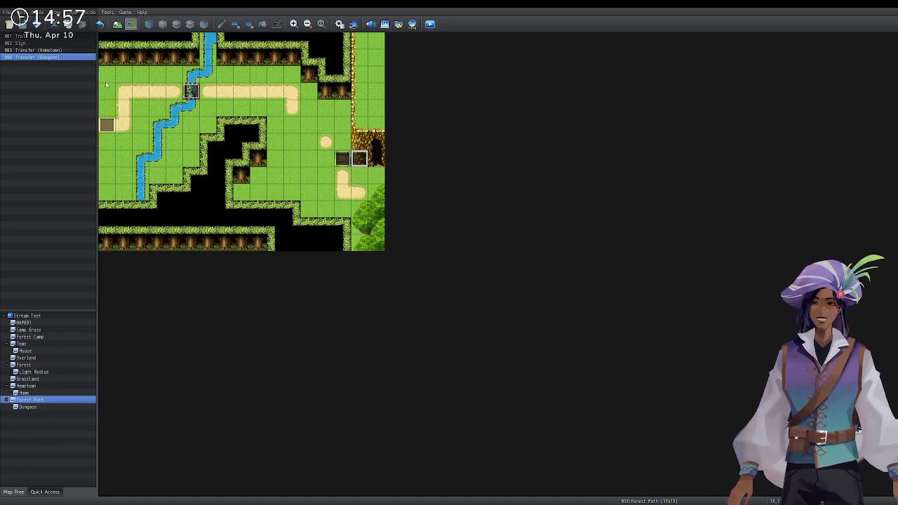
{"action": "left_click", "coordinate": [123, 24]}
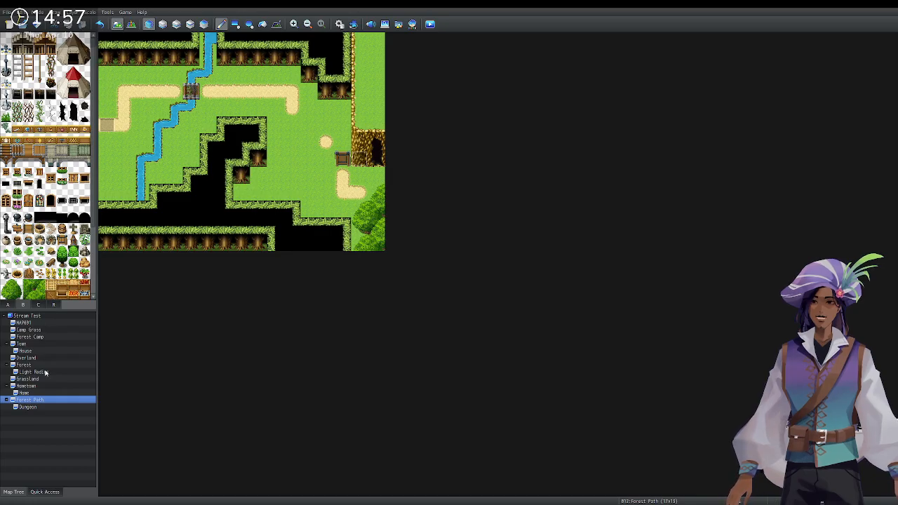
{"action": "left_click", "coordinate": [177, 24]}
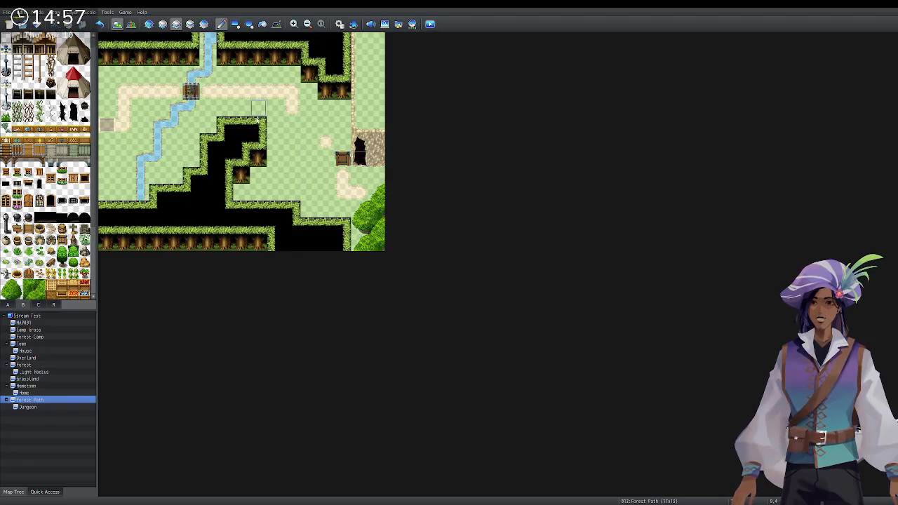
Start a new-game playtest and talk to the alchemist in the house.
{"action": "key", "text": "ctrl+r"}
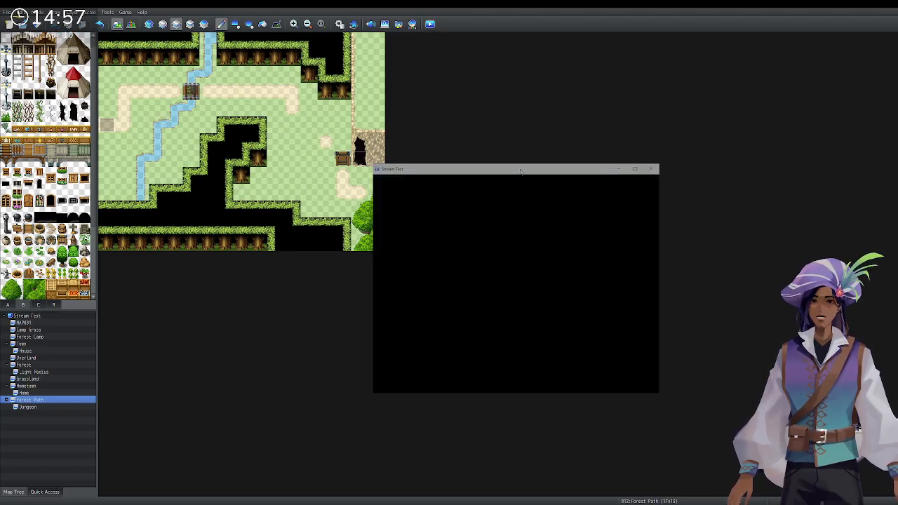
{"action": "key", "text": "Return"}
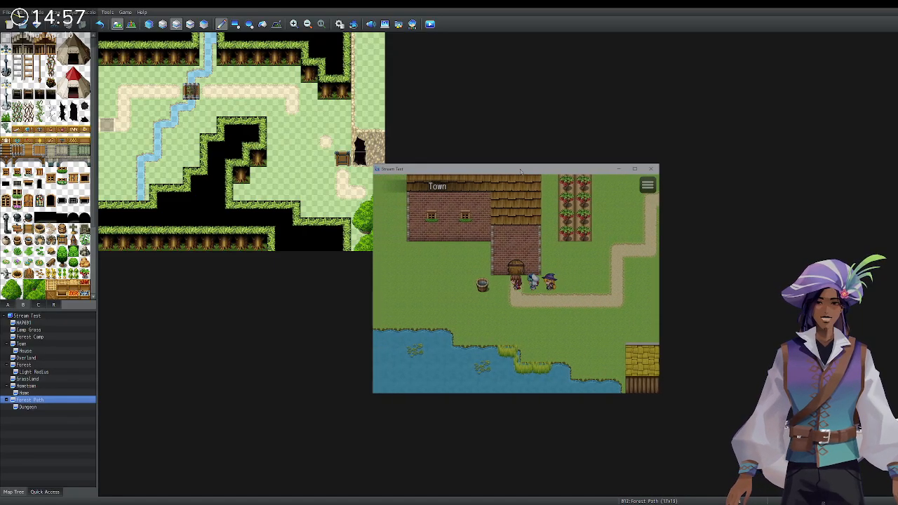
{"action": "key", "text": "Up"}
{"action": "key", "text": "Up"}
{"action": "key", "text": "Left"}
{"action": "key", "text": "Left"}
{"action": "key", "text": "Left"}
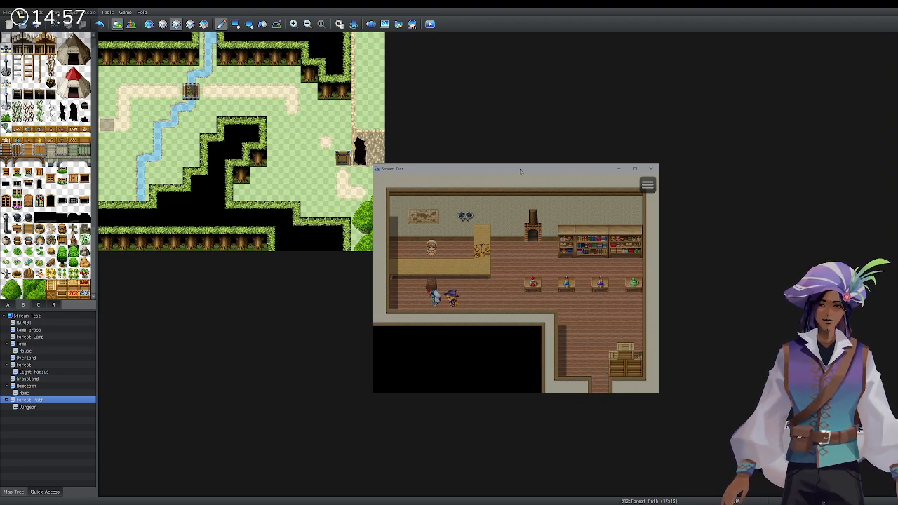
{"action": "key", "text": "Up"}
{"action": "key", "text": "Return"}
{"action": "key", "text": "Return"}
{"action": "key", "text": "Right"}
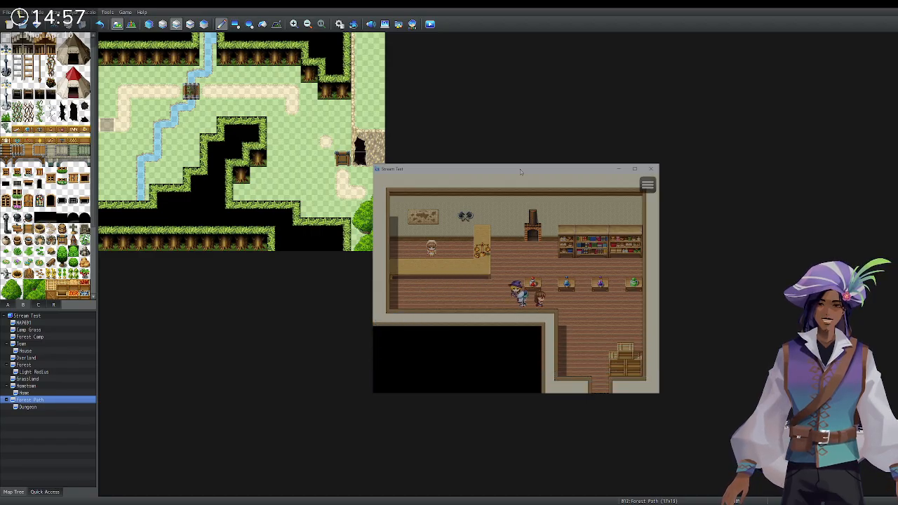
Walk out of the house, through town onto Forest Path, and trigger the Bridge Zombie encounter.
{"action": "key", "text": "Right"}
{"action": "key", "text": "Down"}
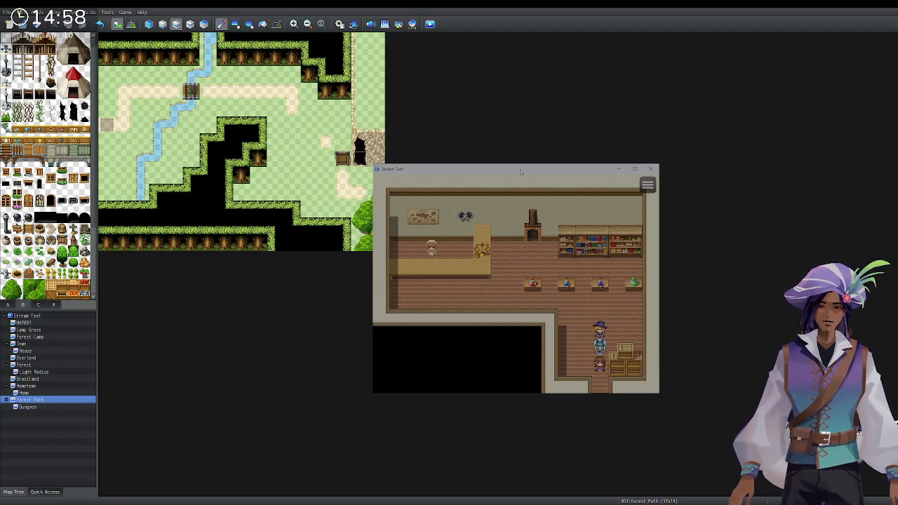
{"action": "key", "text": "Down"}
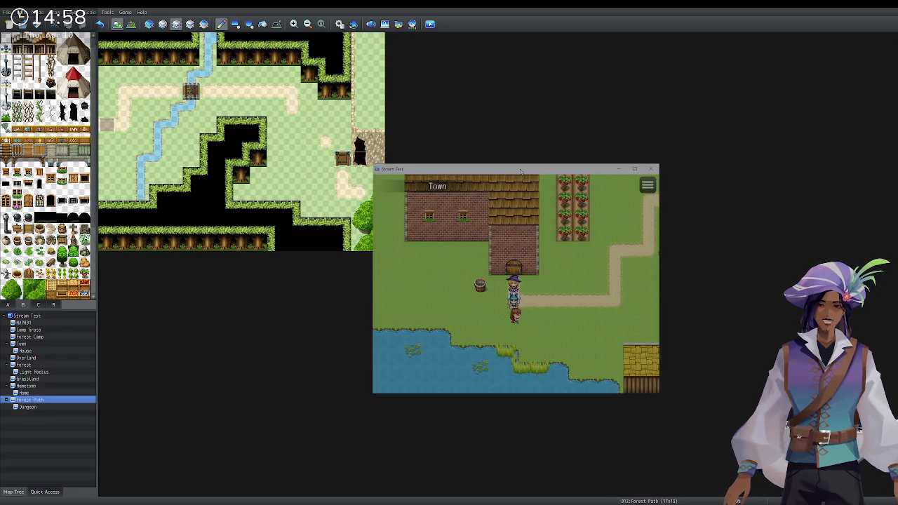
{"action": "key", "text": "Left"}
{"action": "key", "text": "Right"}
{"action": "key", "text": "Up"}
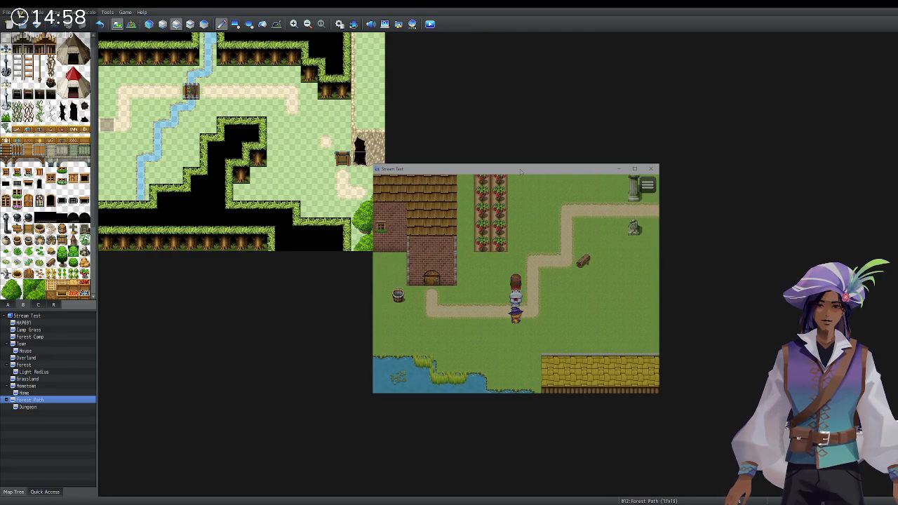
{"action": "key", "text": "Right"}
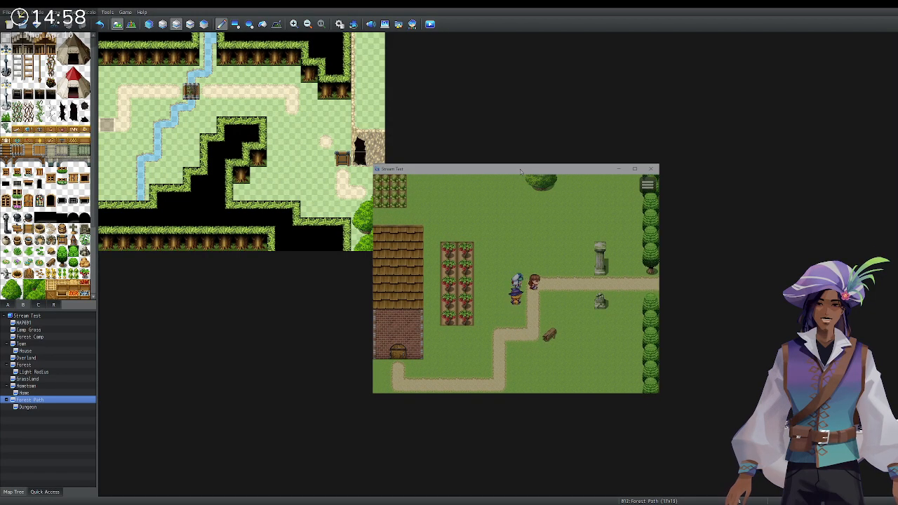
{"action": "key", "text": "Right"}
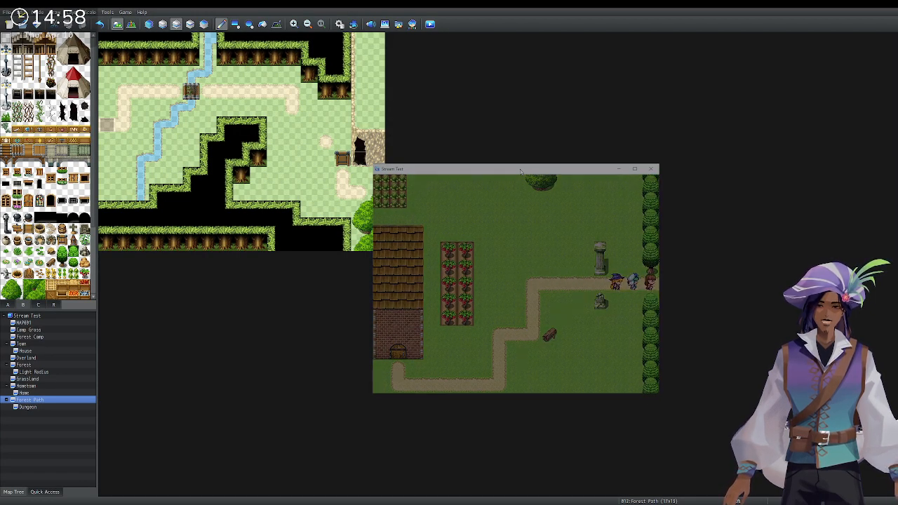
{"action": "key", "text": "Up"}
{"action": "key", "text": "Right"}
{"action": "key", "text": "Return"}
{"action": "key", "text": "Return"}
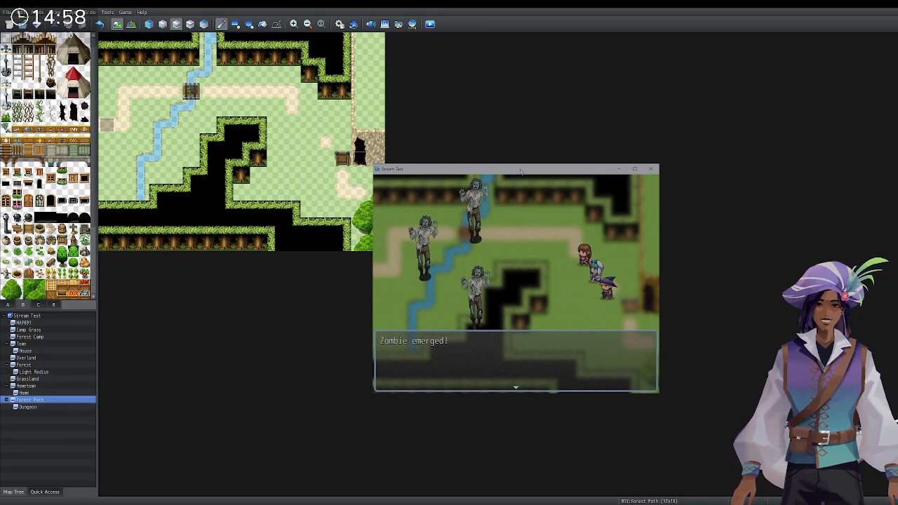
Dismiss the Zombie emerged message and fight the opening rounds, attacking Zombie A.
{"action": "key", "text": "Return"}
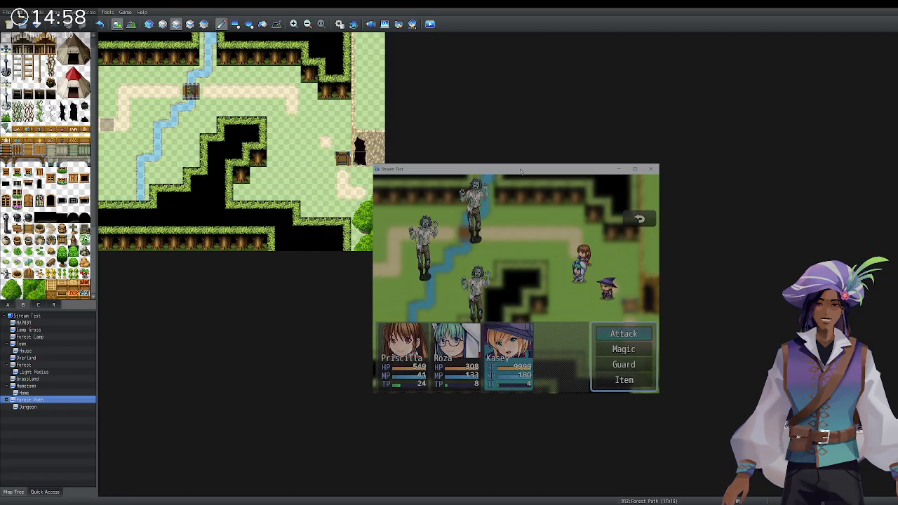
{"action": "key", "text": "Return"}
{"action": "key", "text": "Return"}
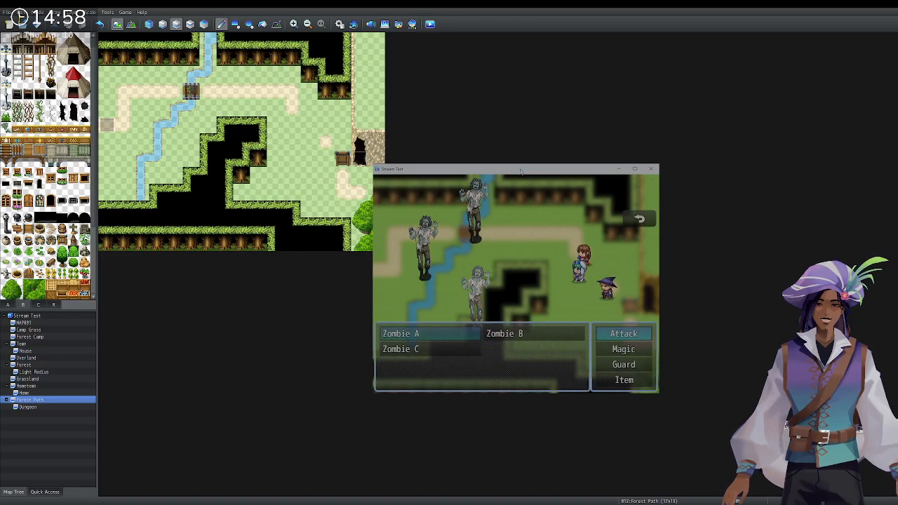
{"action": "key", "text": "Return"}
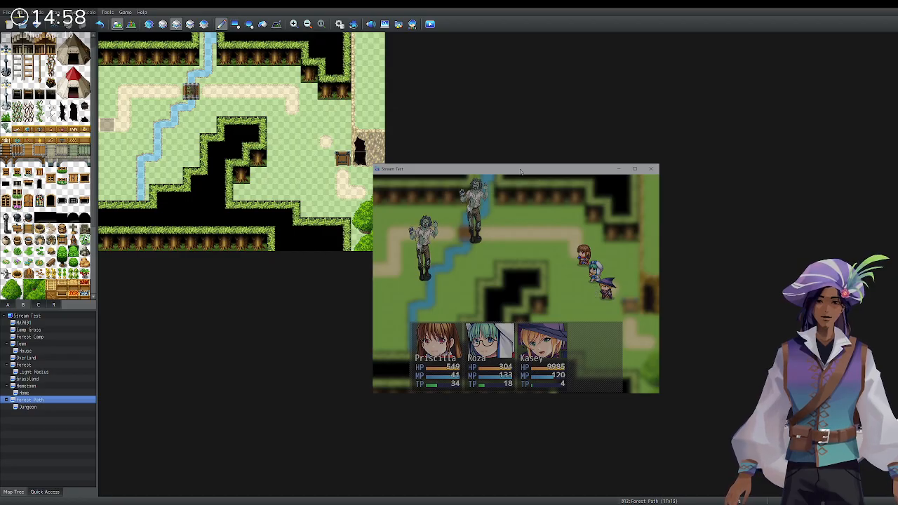
{"action": "key", "text": "Return"}
{"action": "key", "text": "Return"}
{"action": "key", "text": "Return"}
{"action": "key", "text": "Return"}
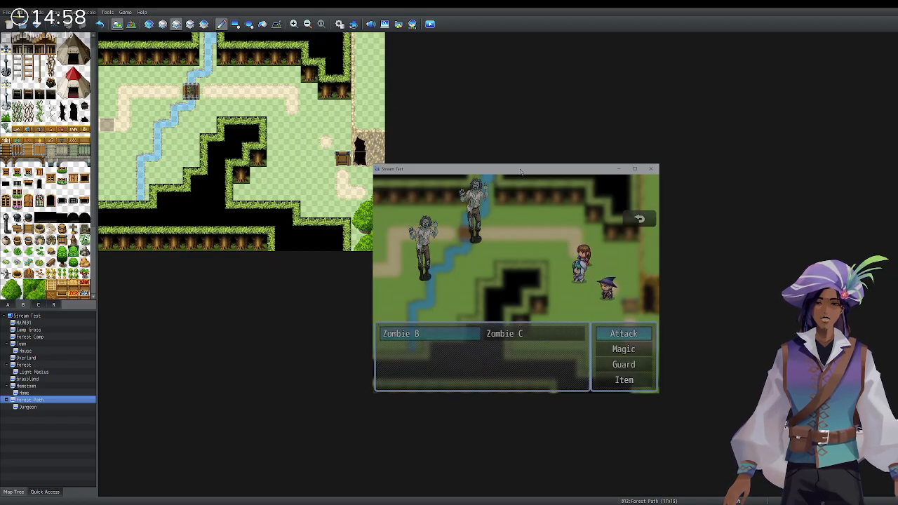
{"action": "key", "text": "Return"}
{"action": "key", "text": "Down"}
{"action": "key", "text": "Return"}
{"action": "key", "text": "Return"}
{"action": "key", "text": "Return"}
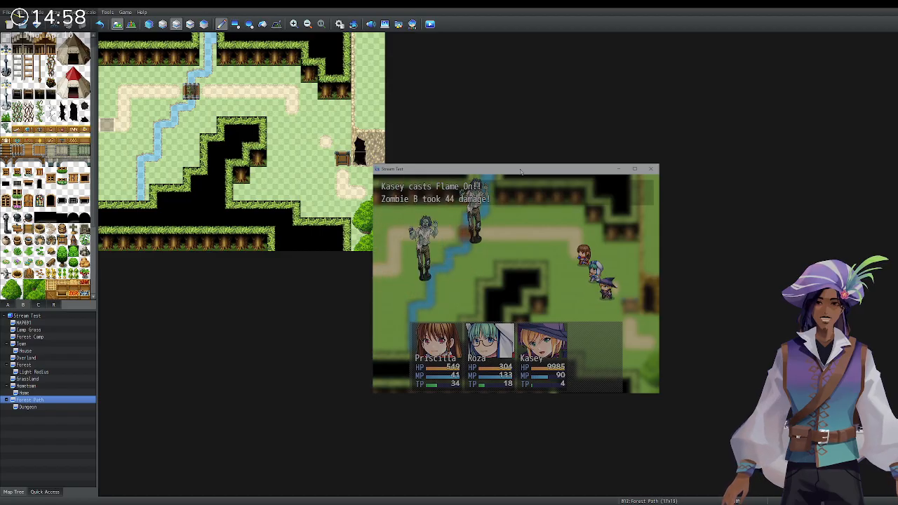
{"action": "key", "text": "Return"}
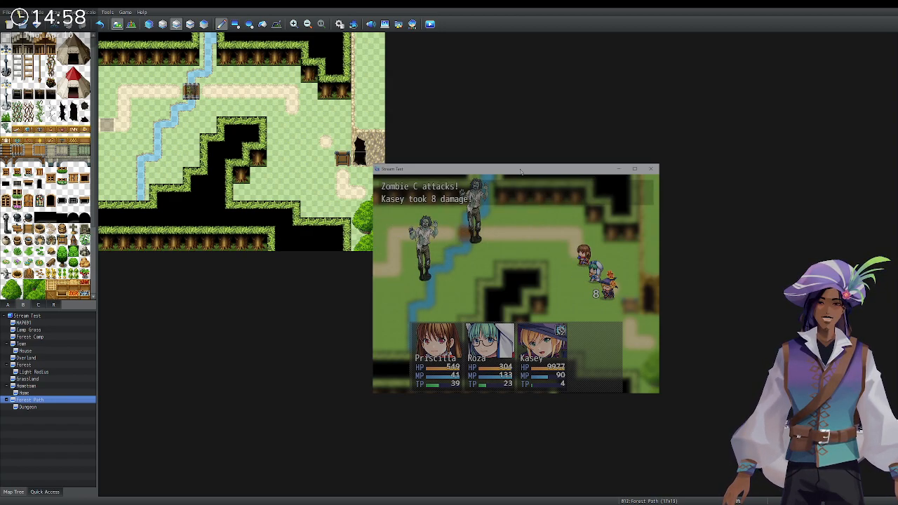
Order attacks on the zombies, with the third member striking Zombie B.
{"action": "key", "text": "Return"}
{"action": "key", "text": "Return"}
{"action": "key", "text": "Return"}
{"action": "key", "text": "Return"}
{"action": "key", "text": "Return"}
{"action": "key", "text": "Down"}
{"action": "key", "text": "Return"}
{"action": "key", "text": "Escape"}
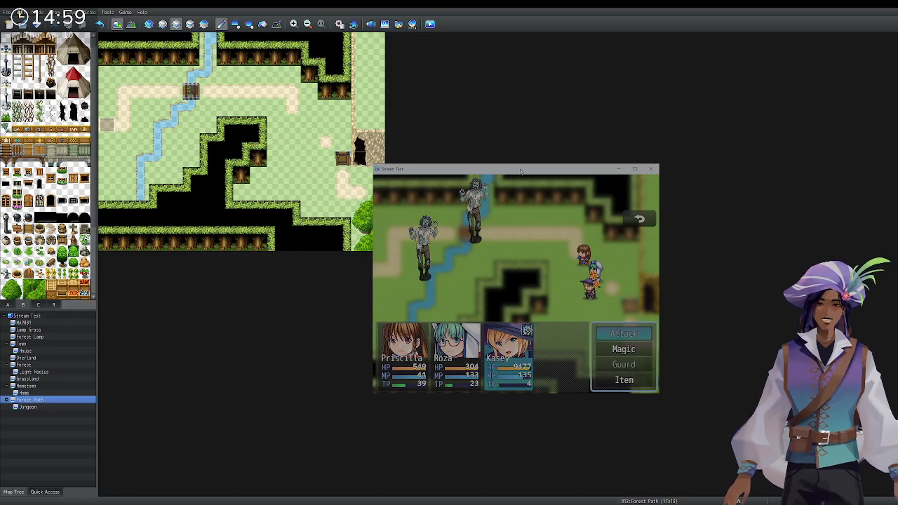
{"action": "key", "text": "Return"}
{"action": "key", "text": "Right"}
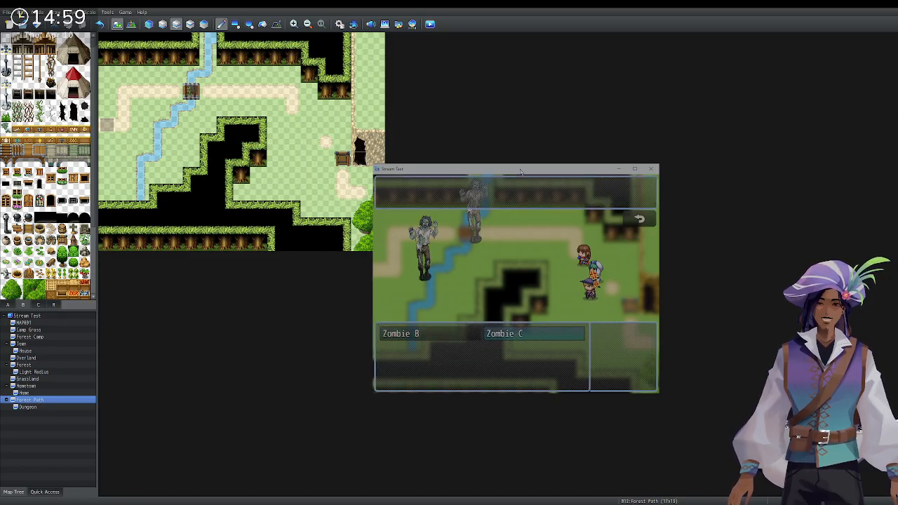
{"action": "key", "text": "Return"}
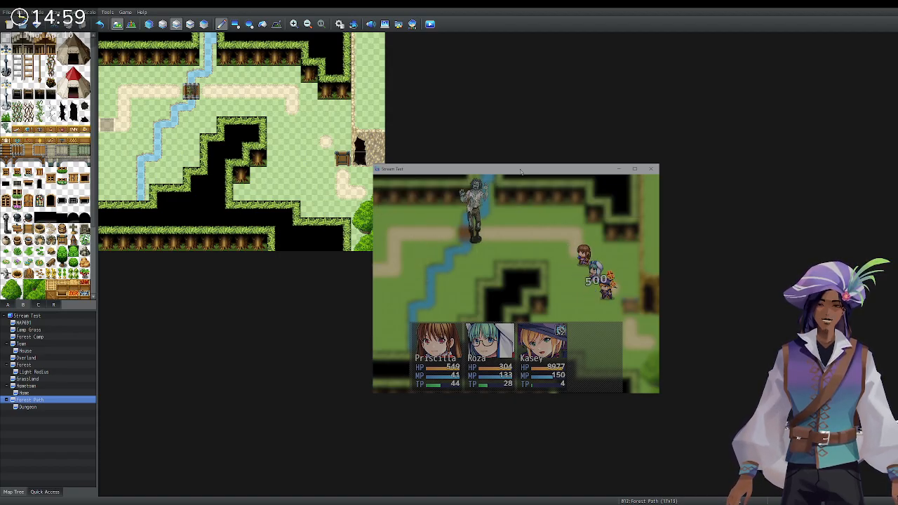
Have the healer cast Heal I on herself and Kasey cast Flame On at the last zombie.
{"action": "key", "text": "Return"}
{"action": "key", "text": "Return"}
{"action": "key", "text": "Return"}
{"action": "key", "text": "Return"}
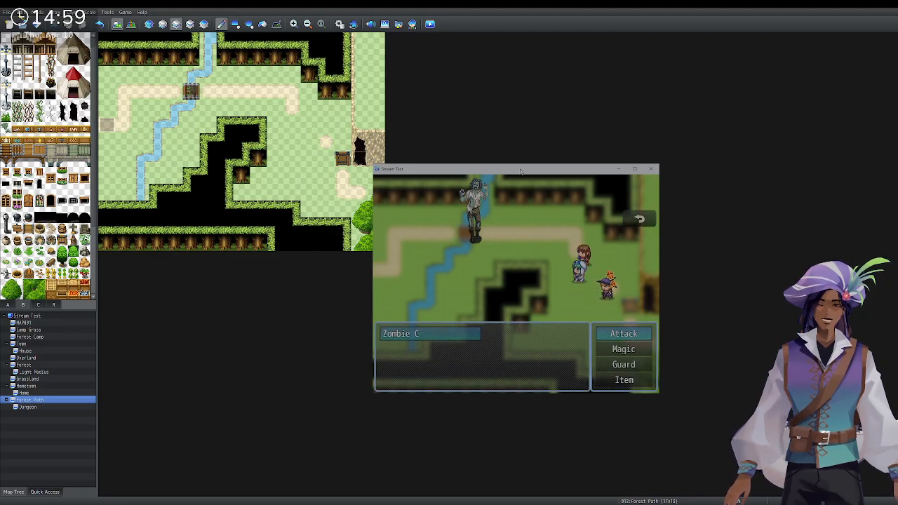
{"action": "key", "text": "Escape"}
{"action": "key", "text": "Down"}
{"action": "key", "text": "Return"}
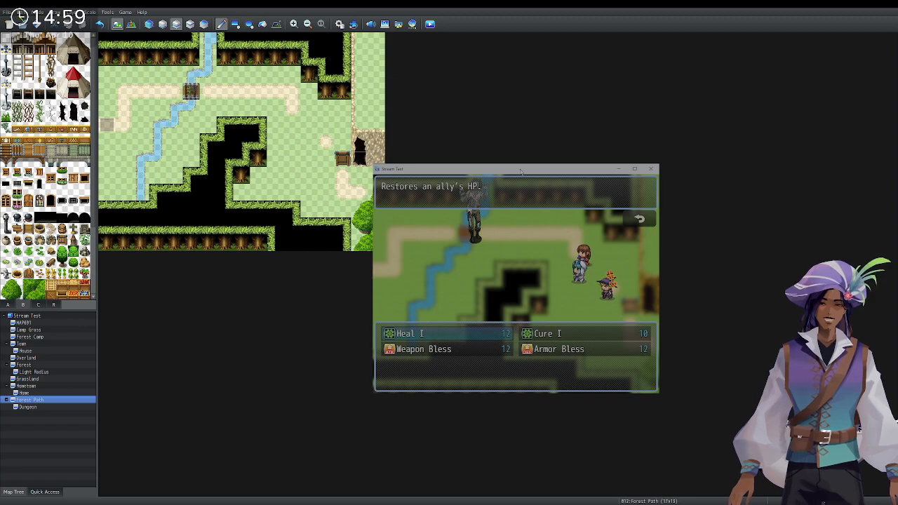
{"action": "key", "text": "Return"}
{"action": "key", "text": "Right"}
{"action": "key", "text": "Return"}
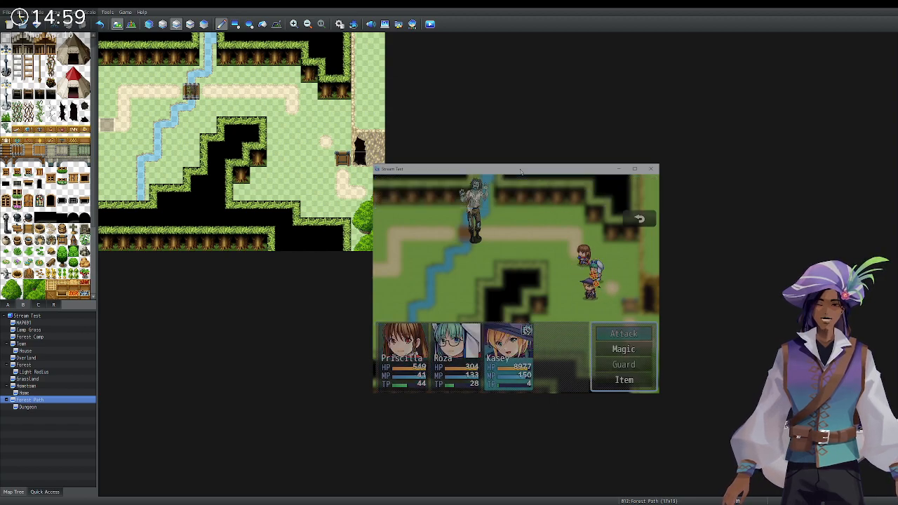
{"action": "key", "text": "Down"}
{"action": "key", "text": "Return"}
{"action": "key", "text": "Return"}
{"action": "key", "text": "Return"}
{"action": "key", "text": "Down"}
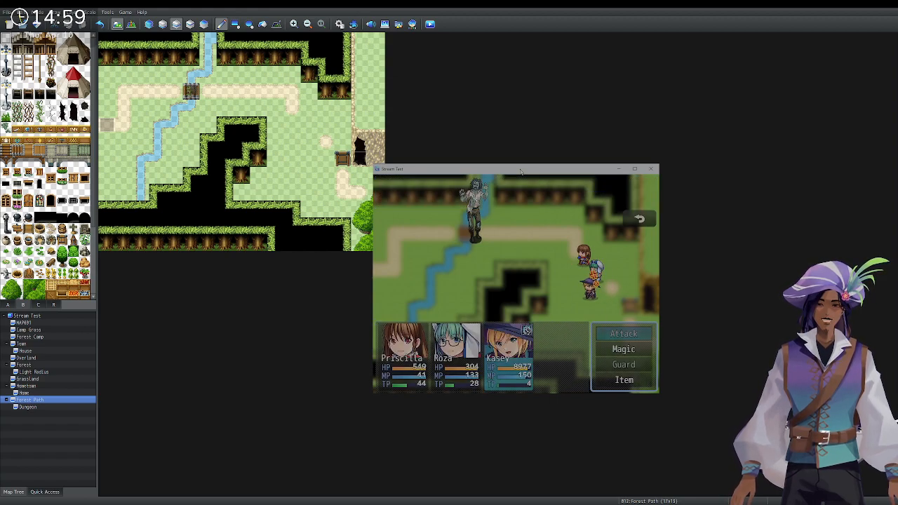
{"action": "key", "text": "Return"}
{"action": "key", "text": "Return"}
{"action": "key", "text": "Return"}
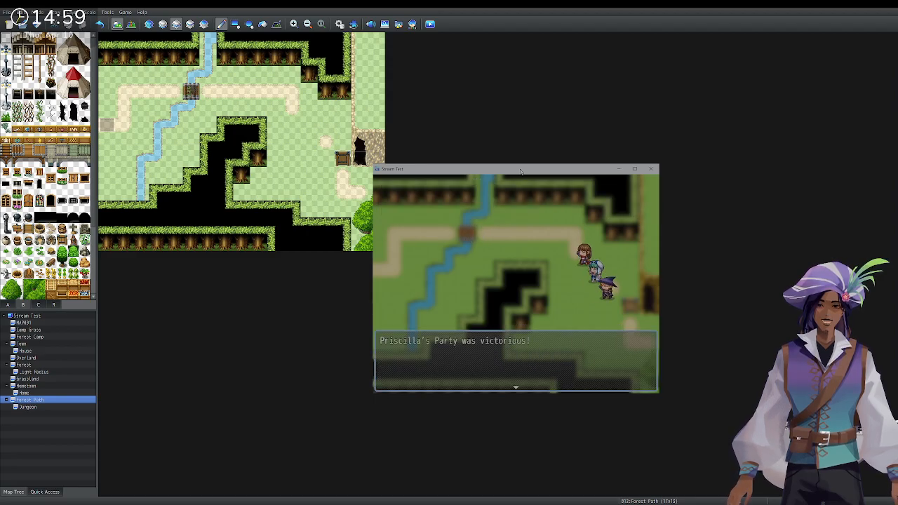
Walk the party into the dark cave, end the playtest, and reopen the Dungeon map.
{"action": "key", "text": "Return"}
{"action": "key", "text": "Right"}
{"action": "key", "text": "Down"}
{"action": "key", "text": "Down"}
{"action": "key", "text": "Right"}
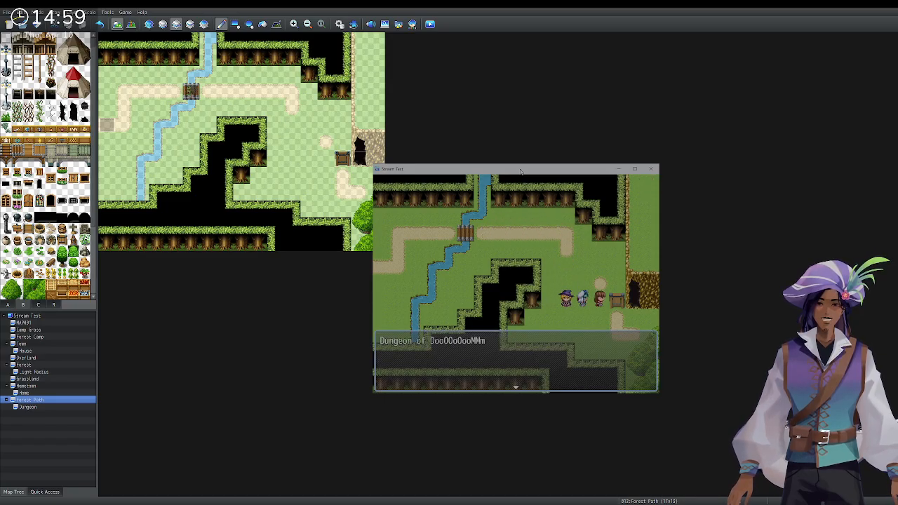
{"action": "key", "text": "Return"}
{"action": "key", "text": "Right"}
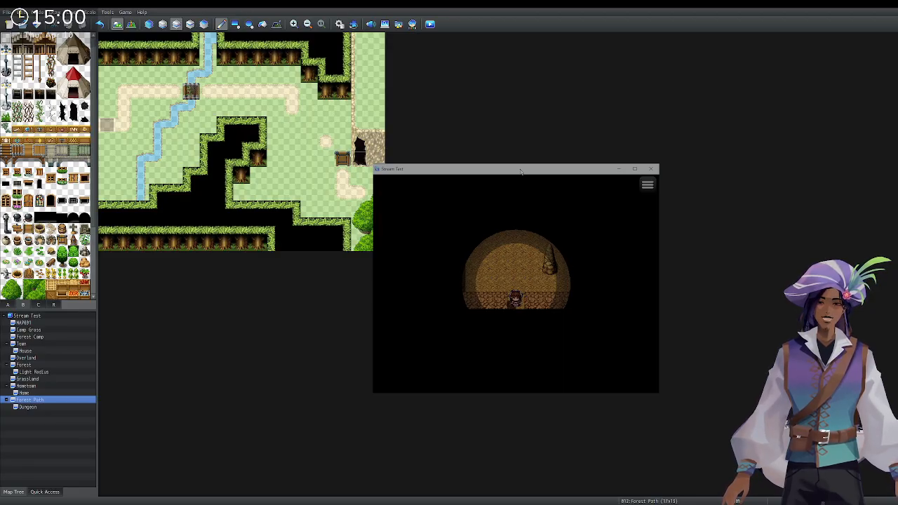
{"action": "left_click", "coordinate": [651, 168]}
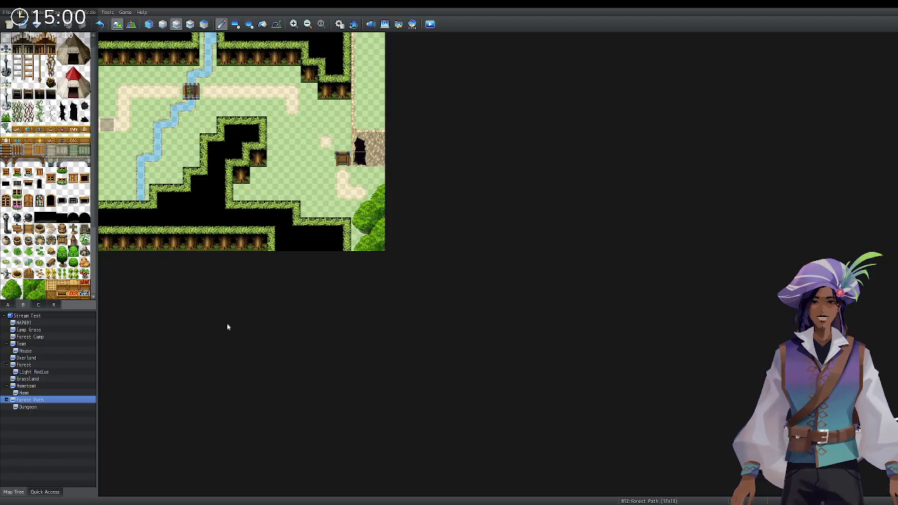
{"action": "left_click", "coordinate": [33, 407]}
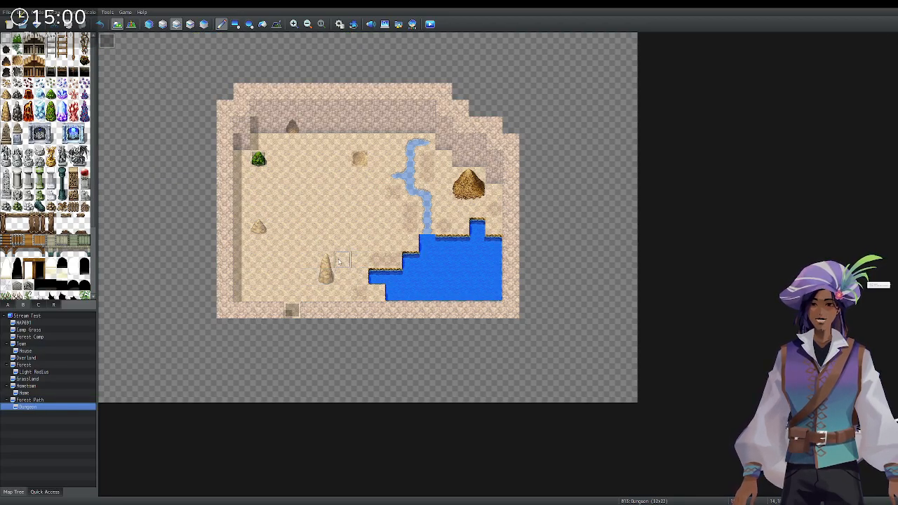
Compare the full-colour all-layers view with the dimmed ground-layer view of the Dungeon map.
{"action": "left_click", "coordinate": [163, 25]}
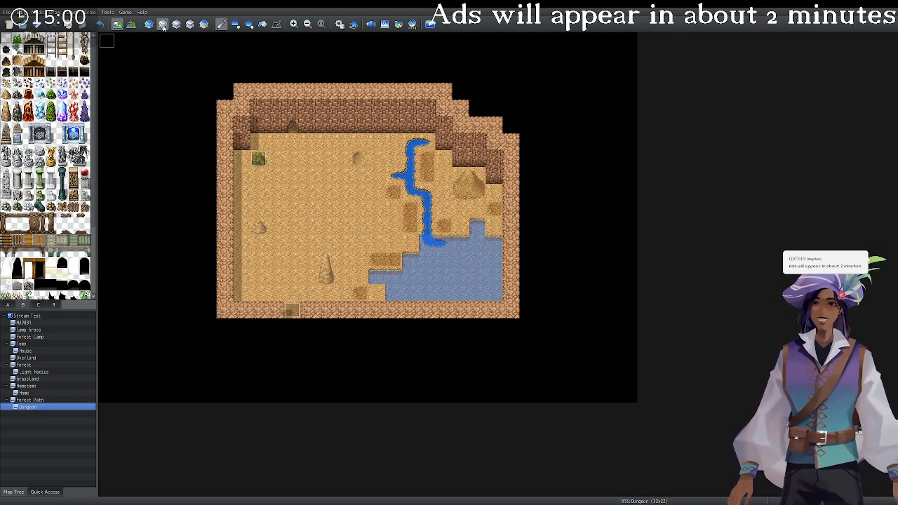
{"action": "left_click", "coordinate": [150, 24]}
{"action": "left_click", "coordinate": [162, 24]}
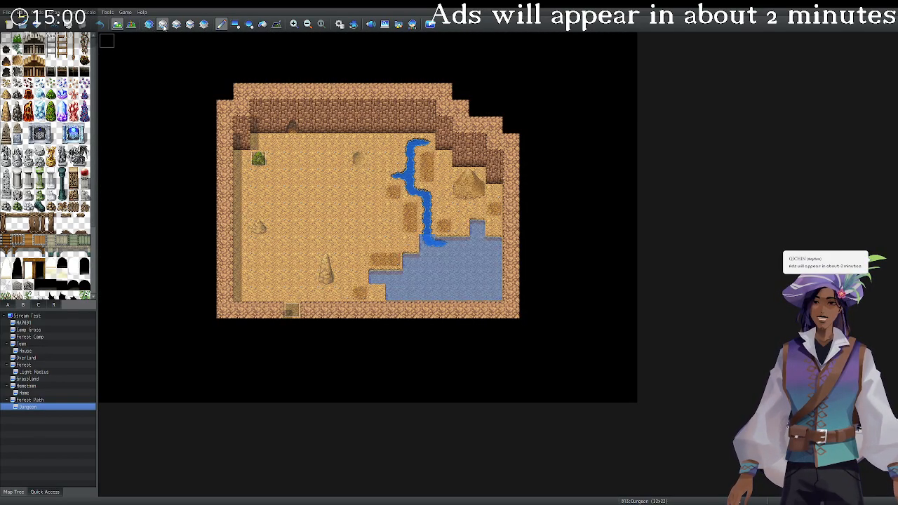
{"action": "left_click", "coordinate": [150, 25]}
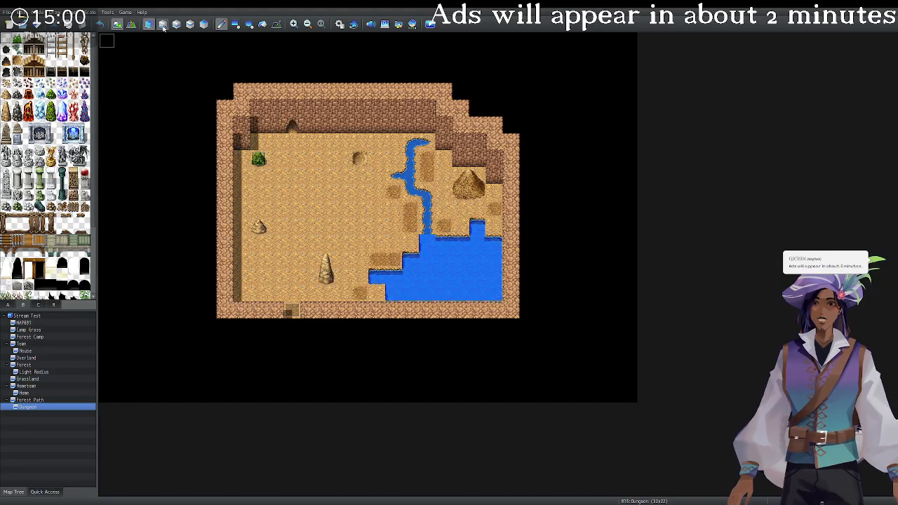
{"action": "left_click", "coordinate": [164, 25]}
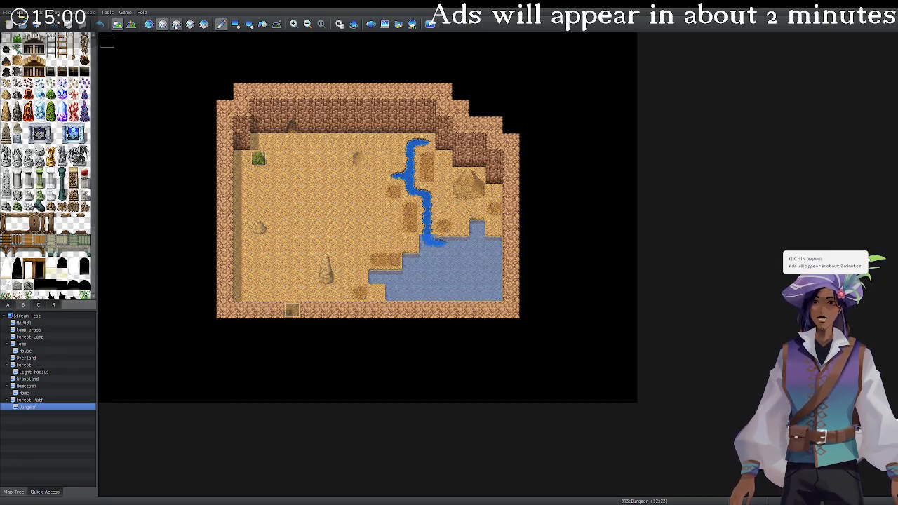
{"action": "left_click", "coordinate": [175, 25]}
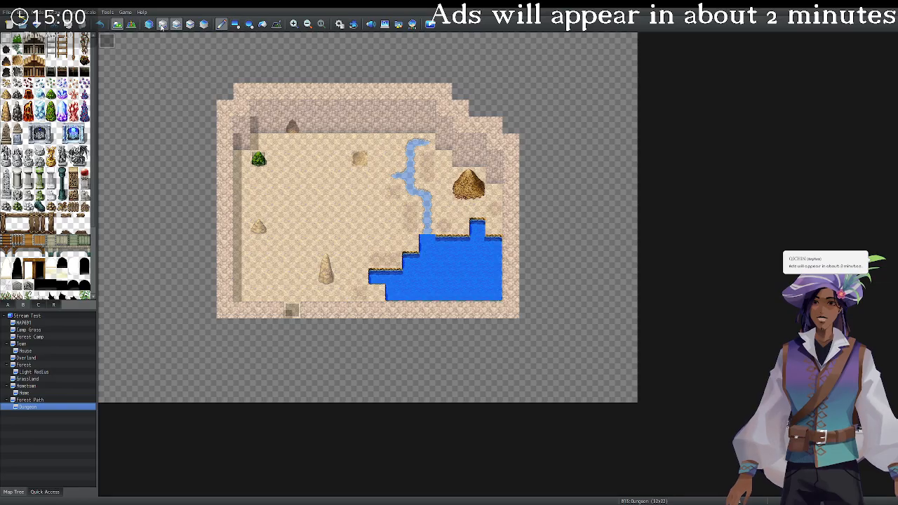
{"action": "left_click", "coordinate": [162, 25]}
Cycle through the water, rocks and upper layers, ending on the full-colour all-layers view.
{"action": "left_click", "coordinate": [175, 25]}
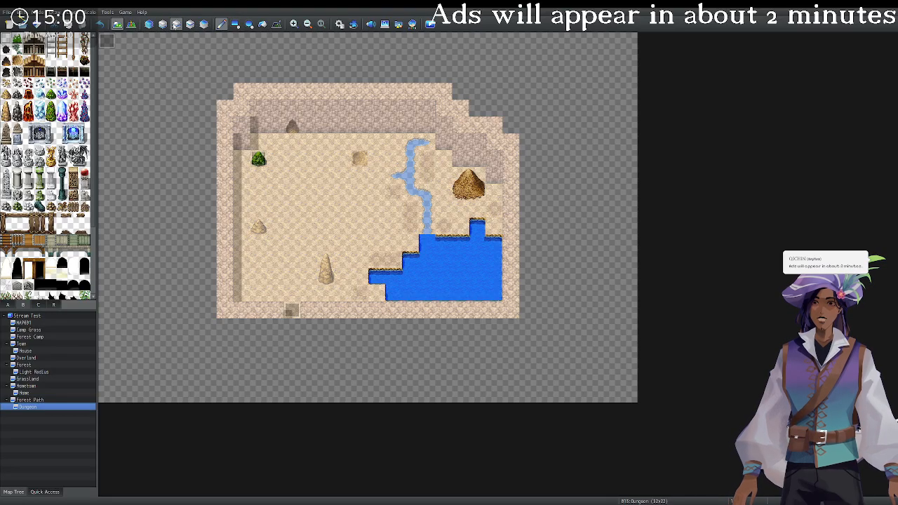
{"action": "left_click", "coordinate": [189, 25]}
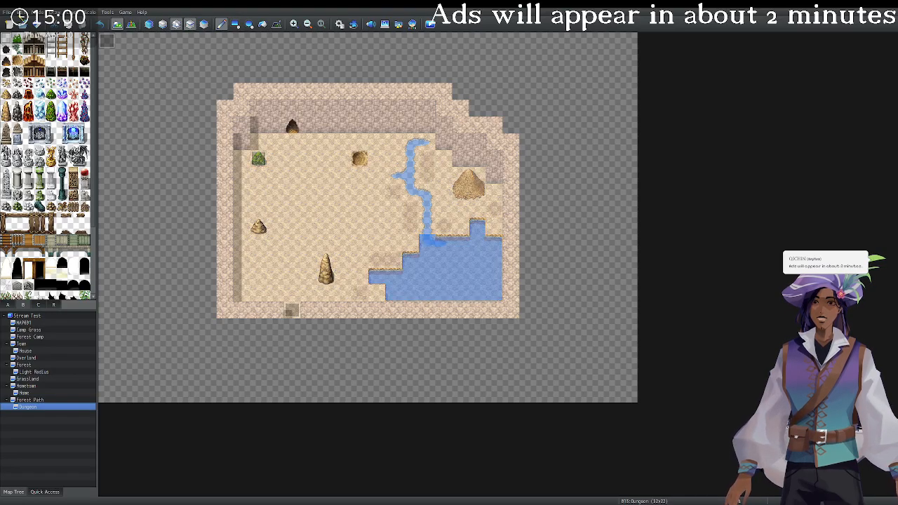
{"action": "left_click", "coordinate": [162, 24]}
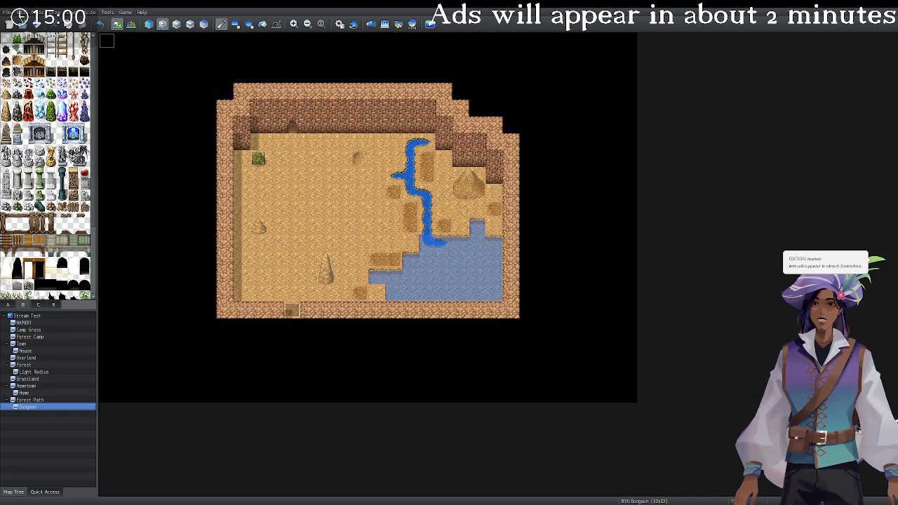
{"action": "left_click", "coordinate": [152, 25]}
{"action": "left_click", "coordinate": [166, 25]}
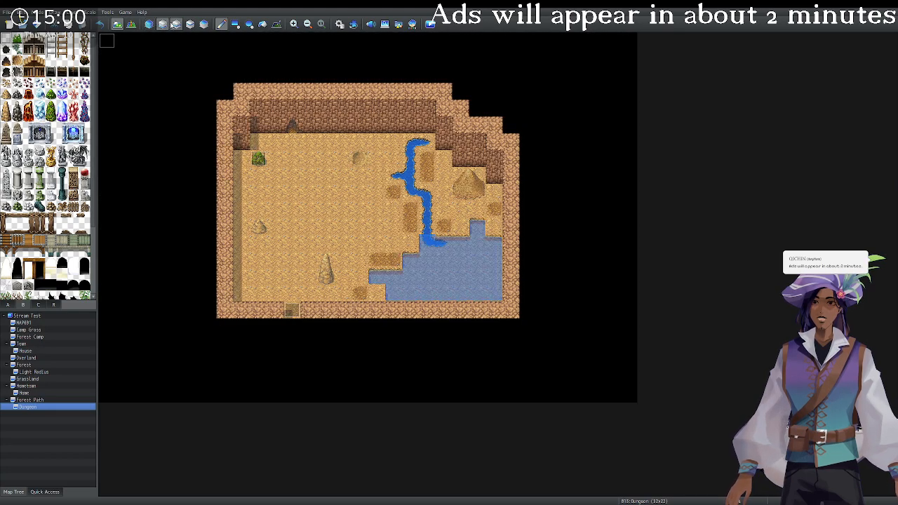
{"action": "left_click", "coordinate": [176, 24]}
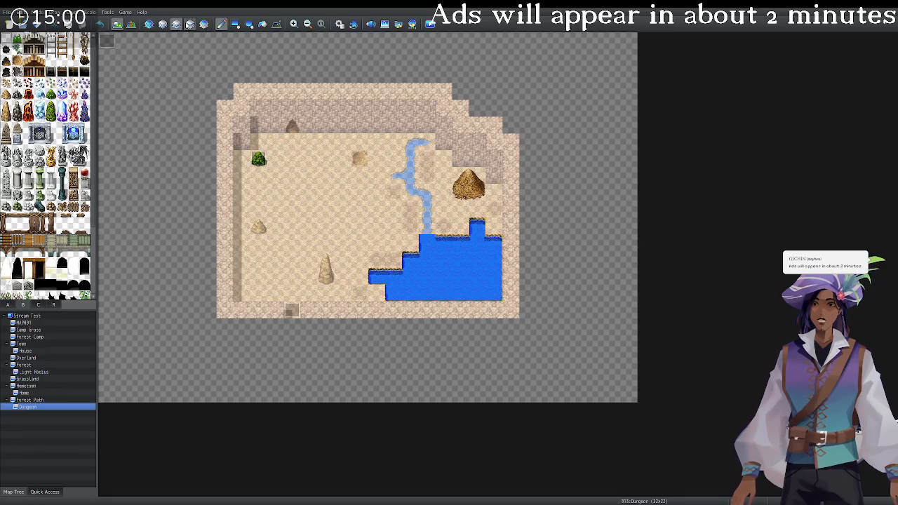
{"action": "left_click", "coordinate": [191, 24]}
{"action": "left_click", "coordinate": [203, 24]}
{"action": "left_click", "coordinate": [191, 24]}
{"action": "left_click", "coordinate": [165, 24]}
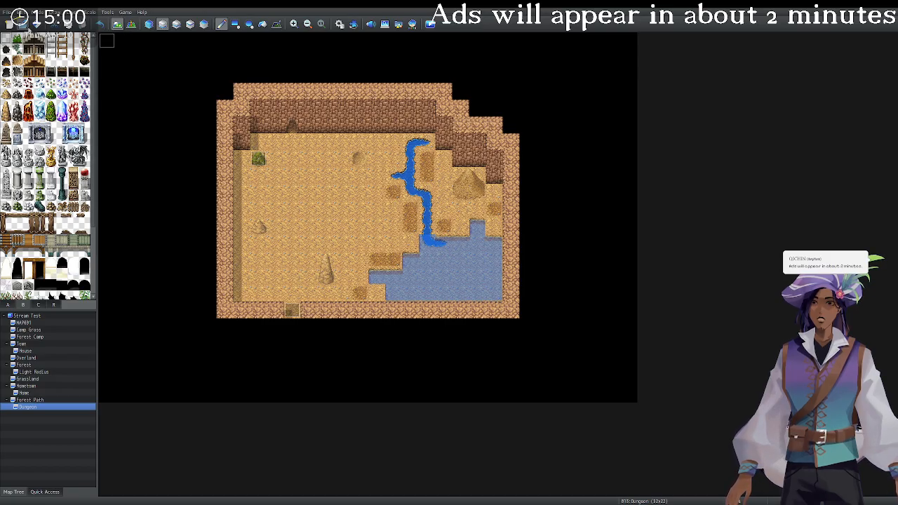
In event mode, review the darkness event's Tint Screen command and save the event.
{"action": "left_click", "coordinate": [130, 25]}
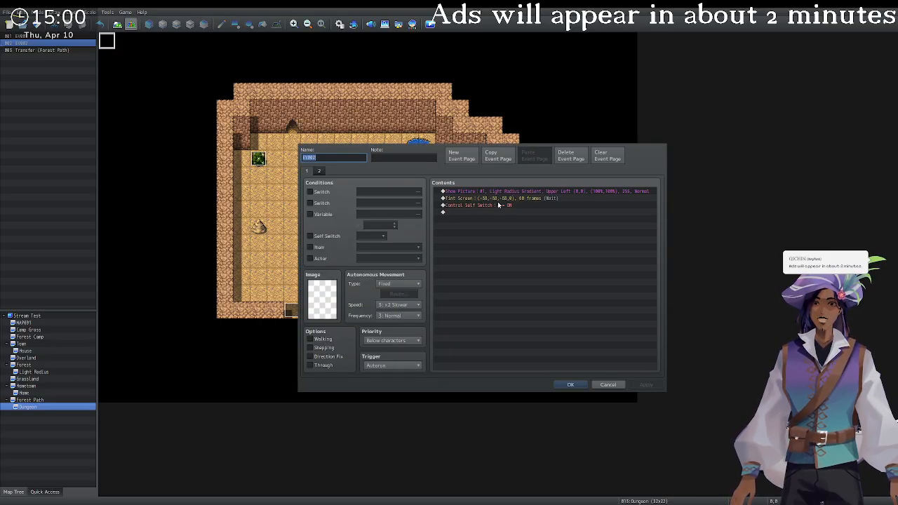
{"action": "left_click", "coordinate": [519, 201]}
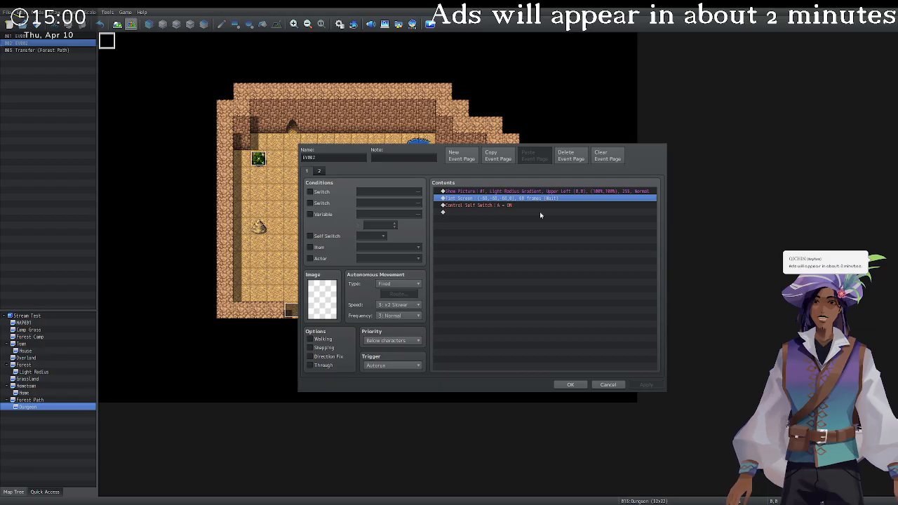
{"action": "left_click", "coordinate": [540, 215]}
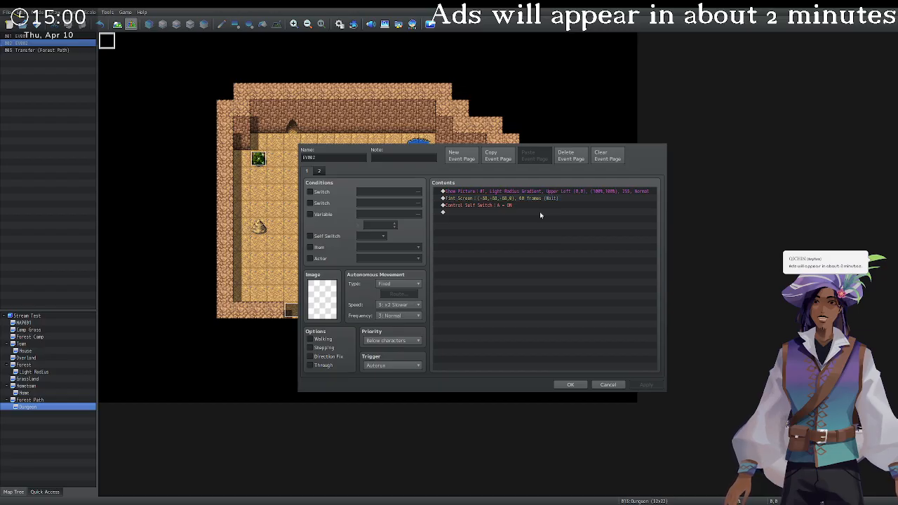
{"action": "left_click", "coordinate": [571, 384]}
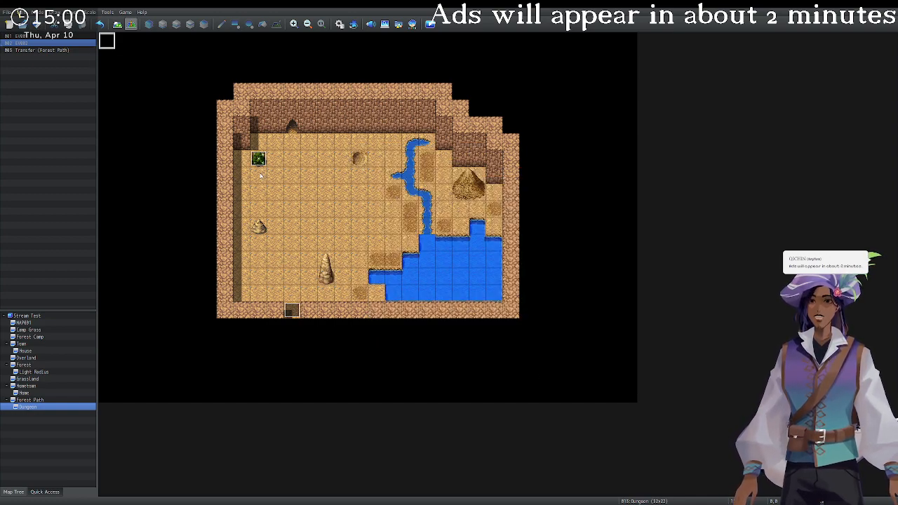
Inspect the EV002 event's pages and the EV001 berry event, closing both unchanged.
{"action": "left_click", "coordinate": [259, 159]}
{"action": "left_click", "coordinate": [109, 42]}
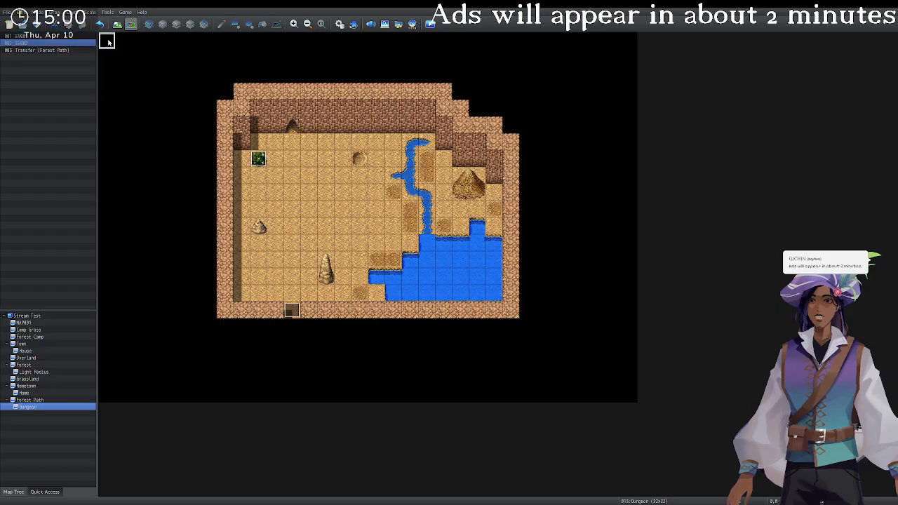
{"action": "left_click", "coordinate": [563, 384]}
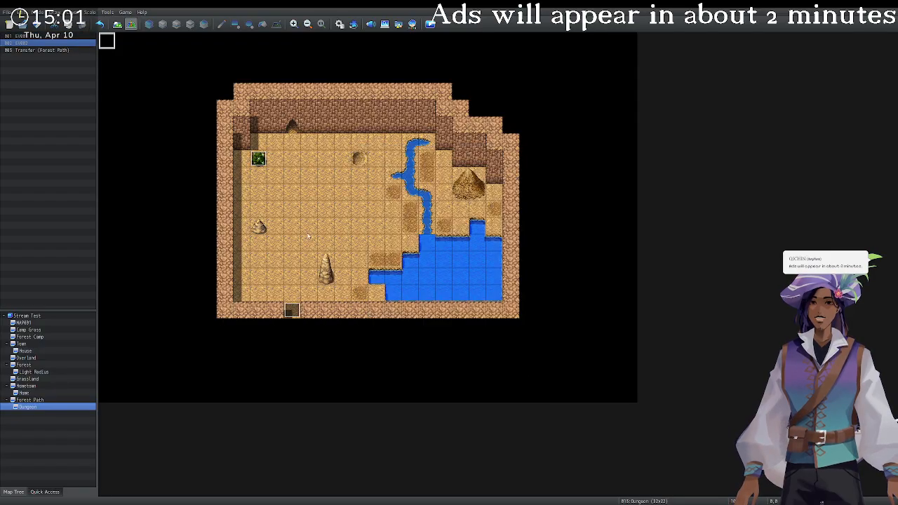
{"action": "double_click", "coordinate": [110, 44]}
{"action": "left_click", "coordinate": [307, 171]}
{"action": "left_click", "coordinate": [318, 171]}
{"action": "left_click", "coordinate": [570, 384]}
{"action": "double_click", "coordinate": [258, 160]}
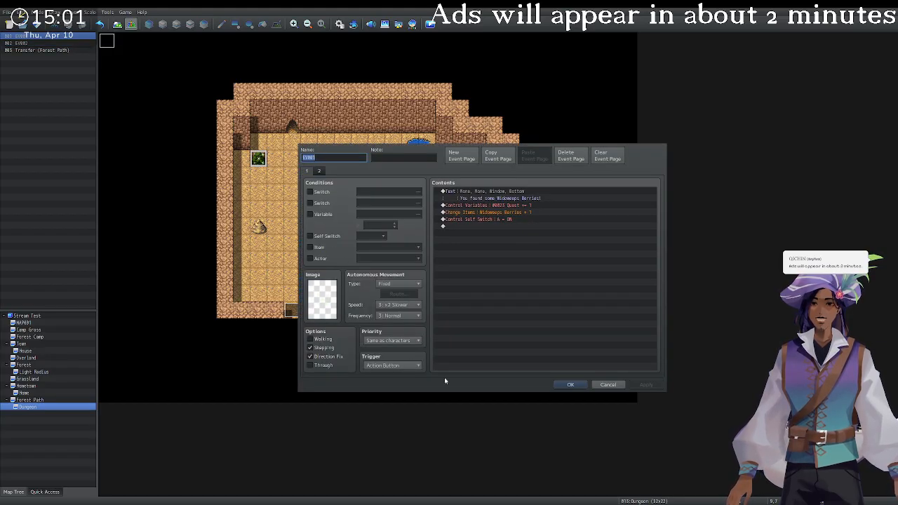
{"action": "left_click", "coordinate": [570, 384]}
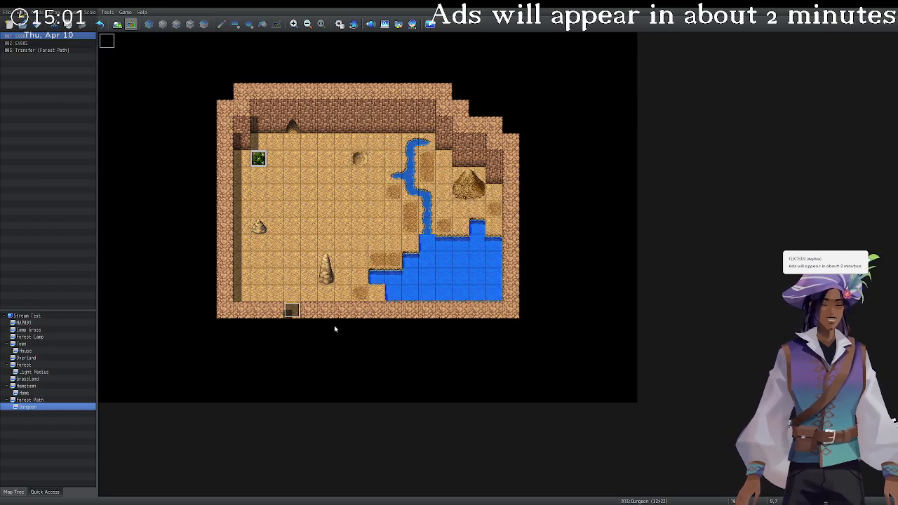
Toggle Walking on the Forest Path transfer event and save, then recheck the berry event.
{"action": "double_click", "coordinate": [292, 310]}
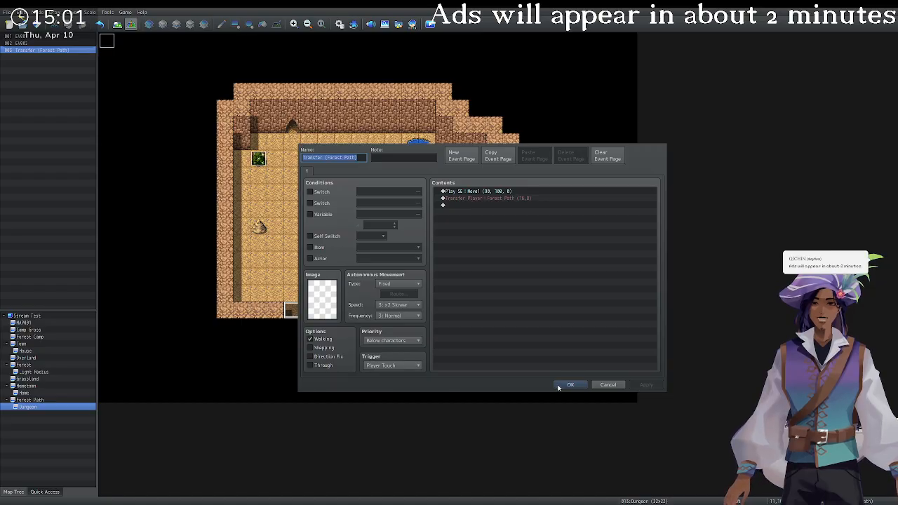
{"action": "left_click", "coordinate": [317, 341]}
{"action": "left_click", "coordinate": [565, 384]}
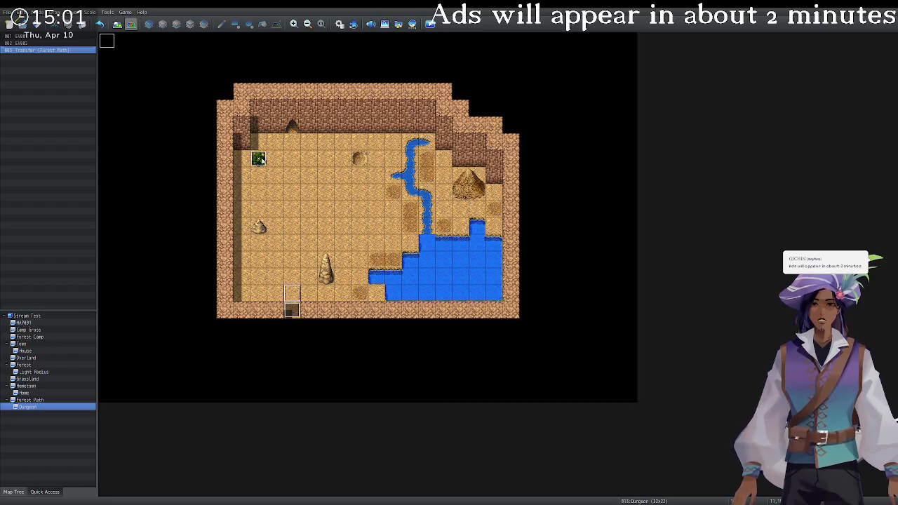
{"action": "double_click", "coordinate": [258, 159]}
{"action": "key", "text": "Escape"}
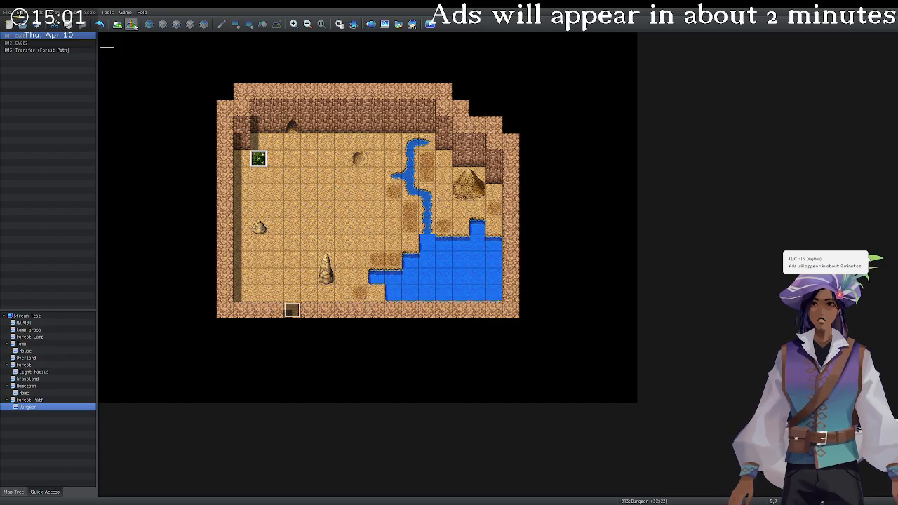
Set the party start on an upper-left cave floor tile and launch a playtest with Ctrl+R.
{"action": "left_click", "coordinate": [305, 200]}
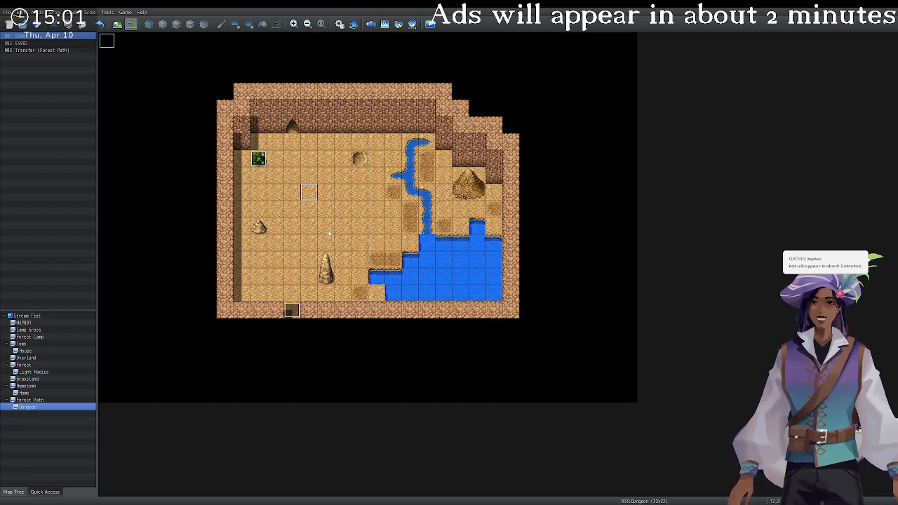
{"action": "key", "text": "ctrl+v"}
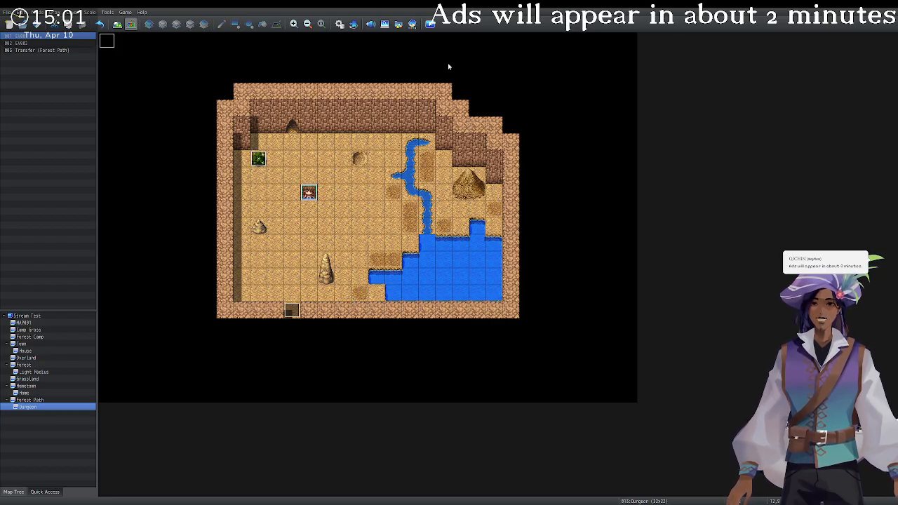
{"action": "key", "text": "ctrl+r"}
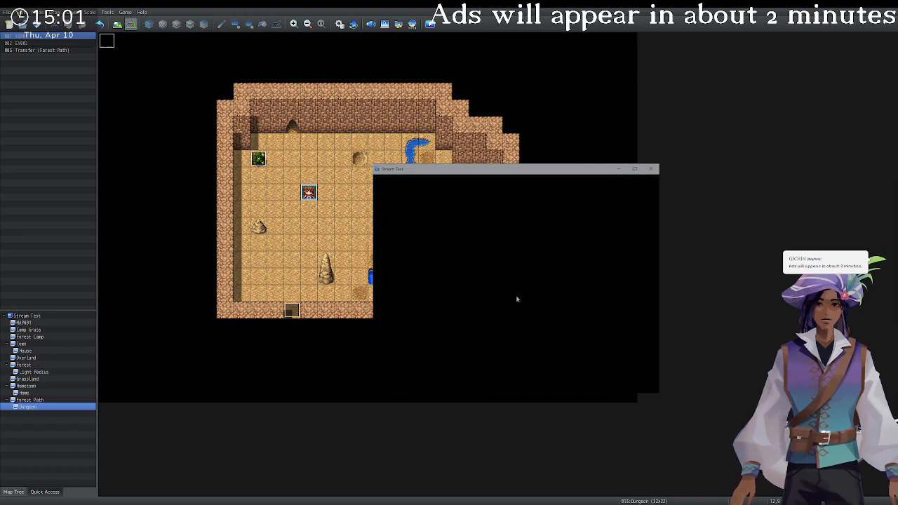
Walk the party left, down and around the upper-left cave to watch the lit circle.
{"action": "key", "text": "Left"}
{"action": "key", "text": "Down"}
{"action": "key", "text": "Left"}
{"action": "key", "text": "Up"}
{"action": "key", "text": "Left"}
{"action": "key", "text": "Down"}
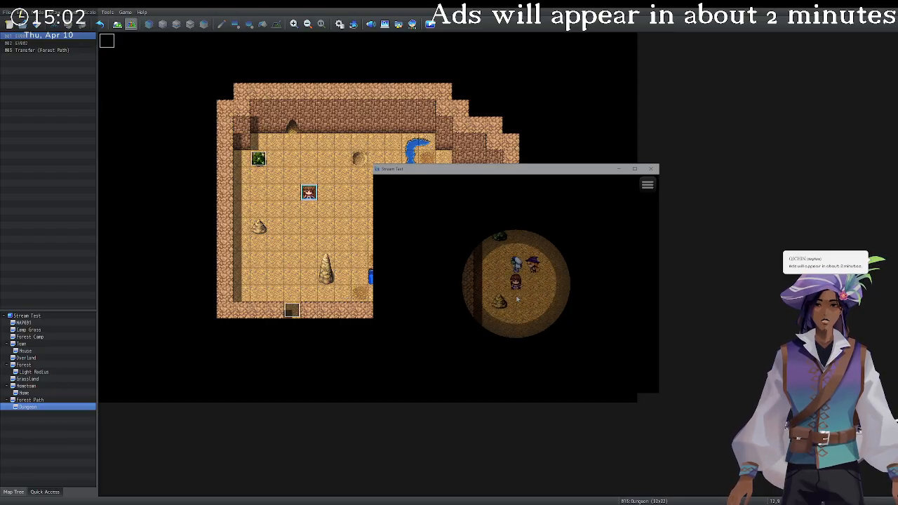
{"action": "key", "text": "Right"}
{"action": "key", "text": "Up"}
{"action": "key", "text": "Left"}
{"action": "key", "text": "Down"}
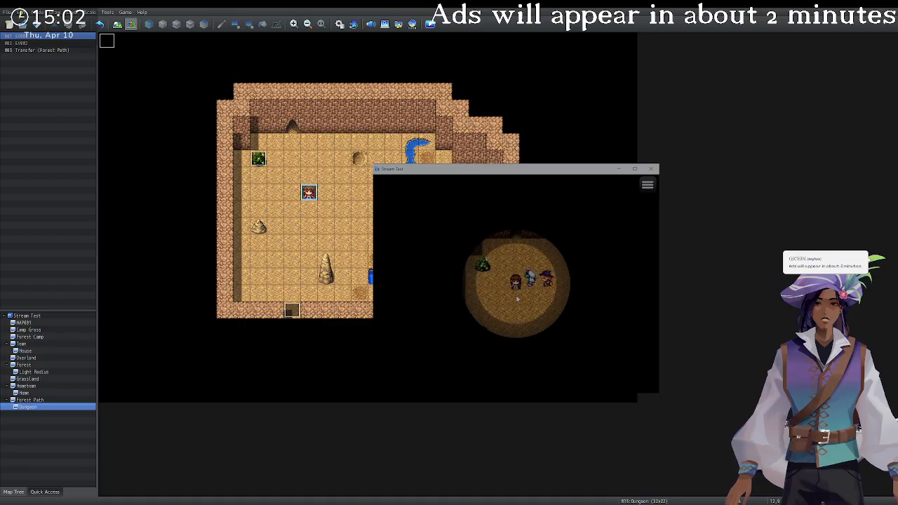
{"action": "key", "text": "Right"}
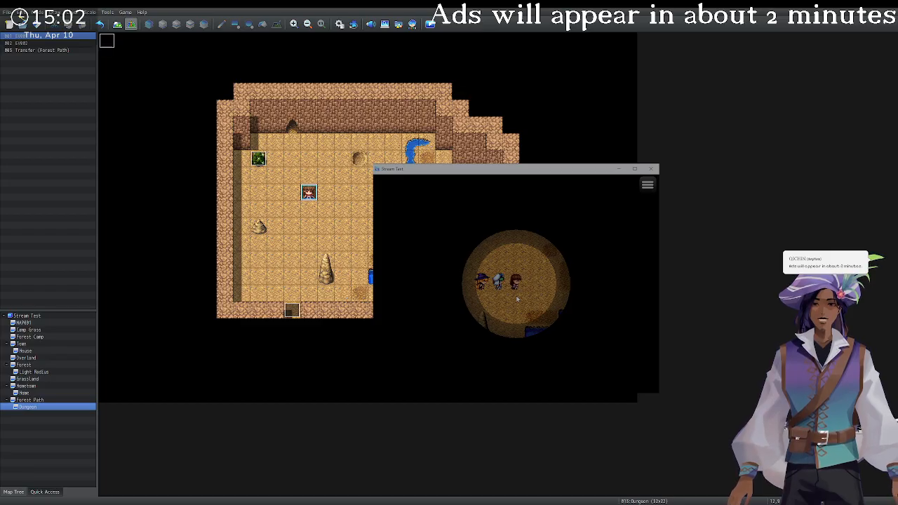
Wander the party a few more tiles back and forth, then close the playtest.
{"action": "key", "text": "Up"}
{"action": "key", "text": "Left"}
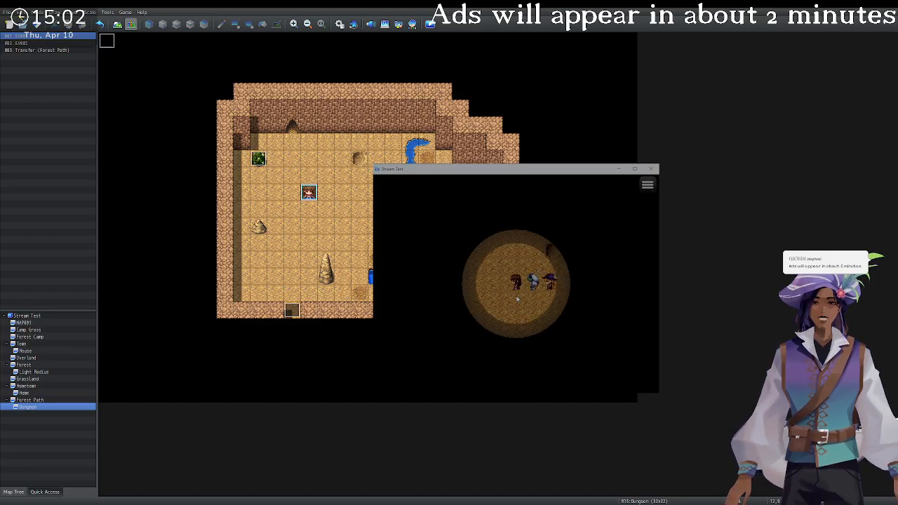
{"action": "key", "text": "Left"}
{"action": "key", "text": "Down"}
{"action": "key", "text": "Right"}
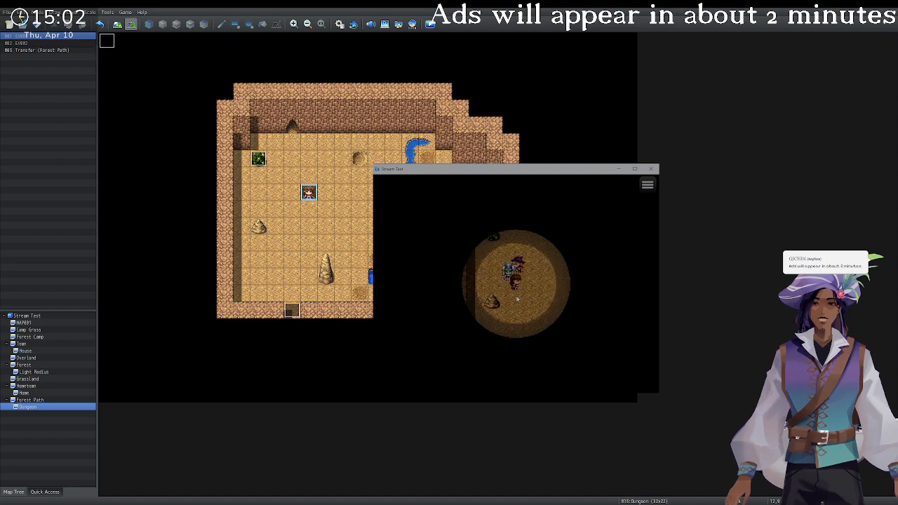
{"action": "key", "text": "Right"}
{"action": "key", "text": "Down"}
{"action": "key", "text": "Left"}
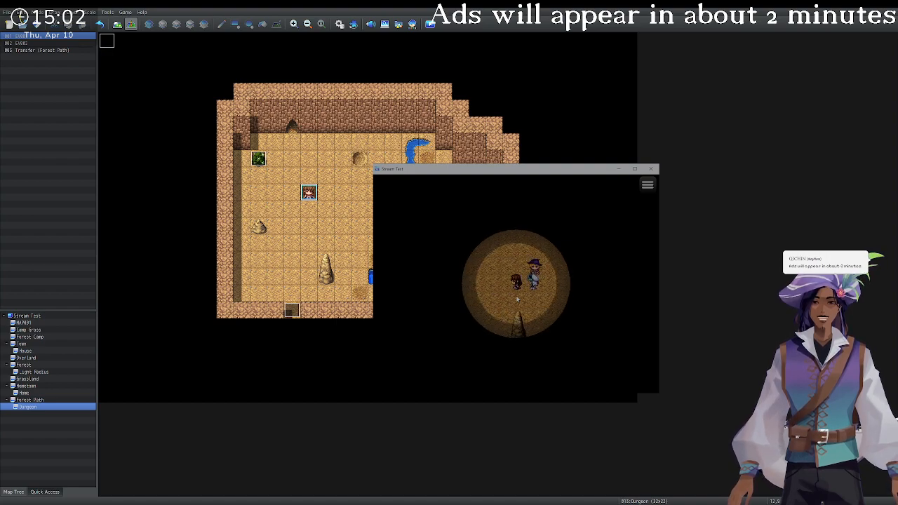
{"action": "key", "text": "Down"}
{"action": "key", "text": "Right"}
{"action": "key", "text": "Left"}
{"action": "key", "text": "Down"}
{"action": "key", "text": "Left"}
{"action": "key", "text": "Down"}
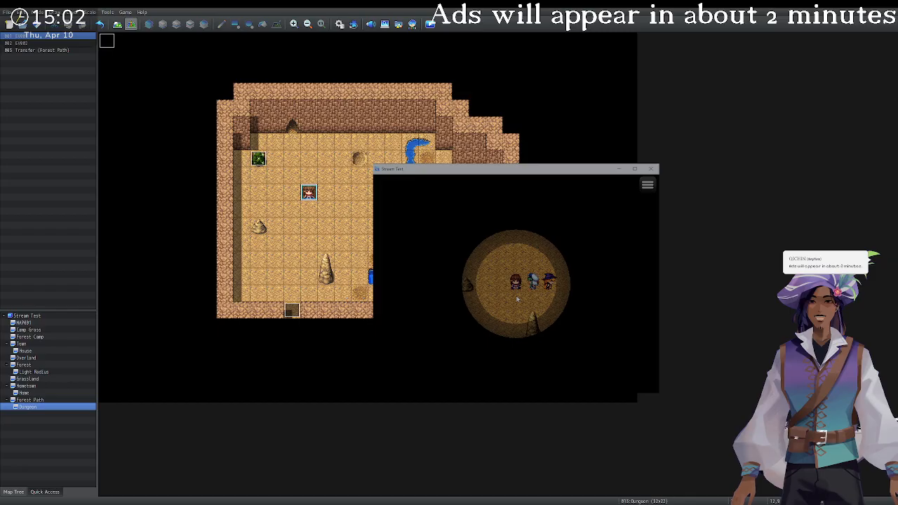
{"action": "left_click", "coordinate": [651, 170]}
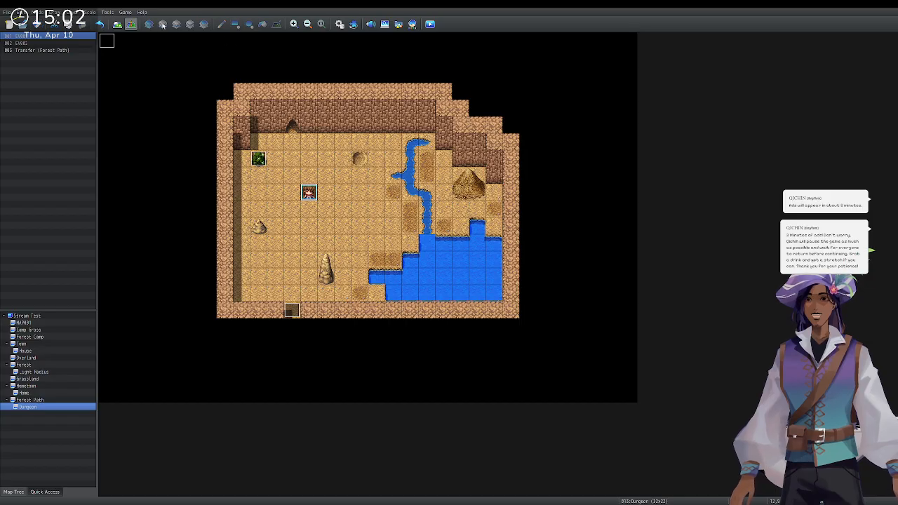
Return to map tile editing and compare the layer views, ending on full colour.
{"action": "left_click", "coordinate": [116, 24]}
{"action": "left_click", "coordinate": [148, 24]}
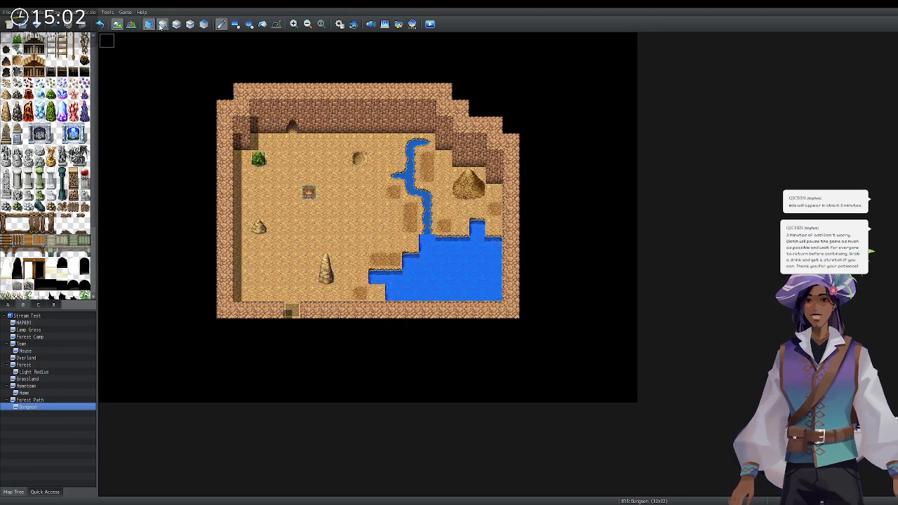
{"action": "left_click", "coordinate": [162, 24]}
{"action": "left_click", "coordinate": [176, 24]}
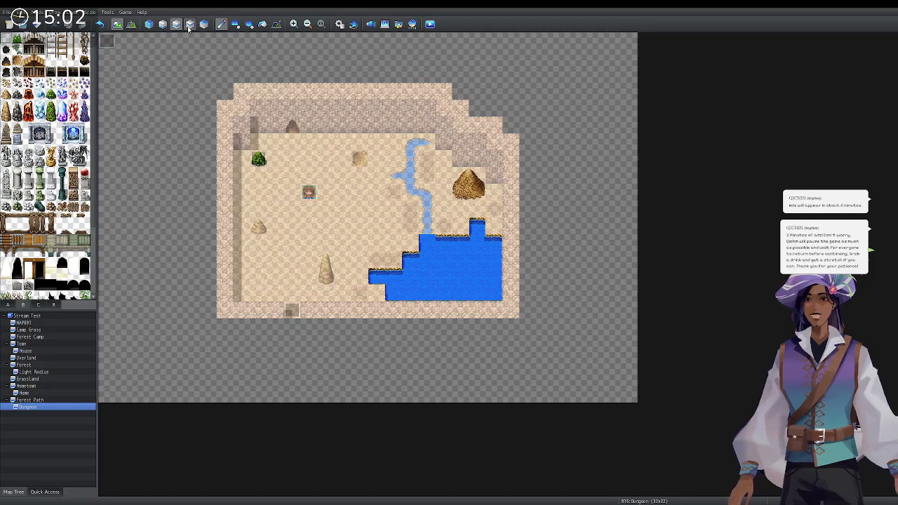
{"action": "left_click", "coordinate": [191, 24]}
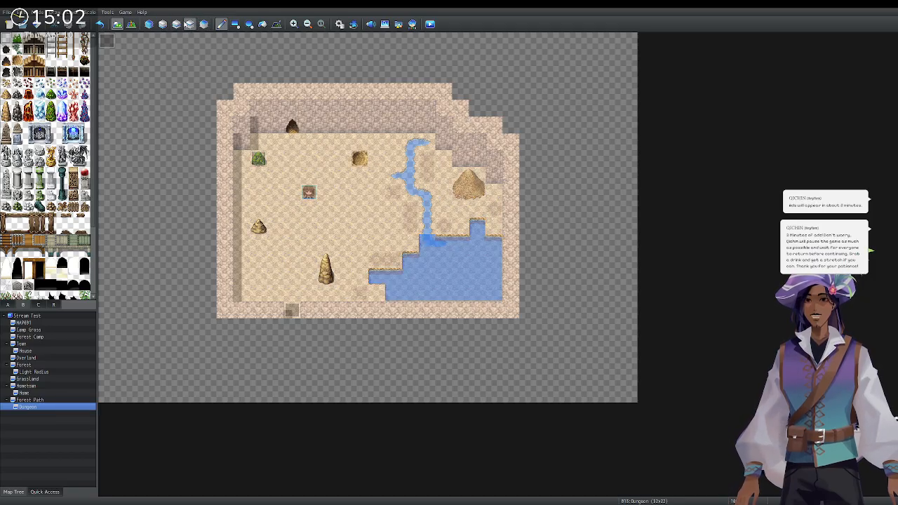
{"action": "left_click", "coordinate": [176, 25]}
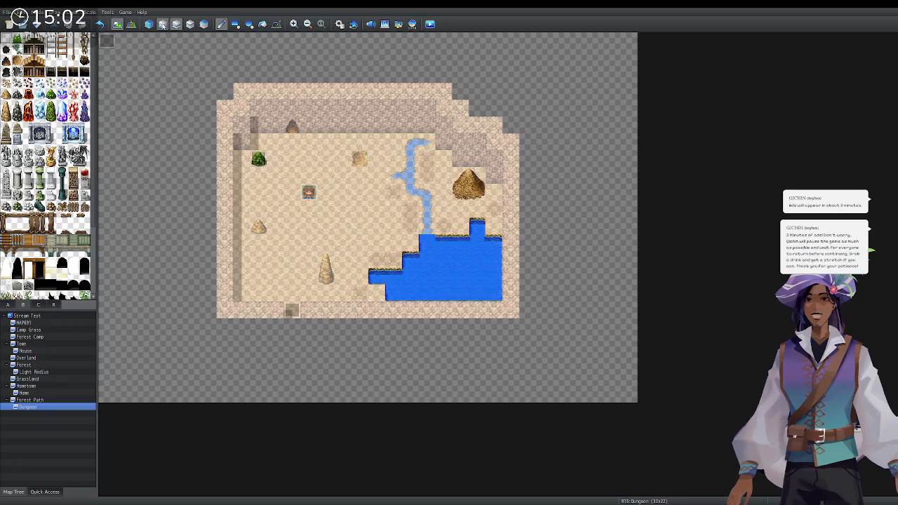
{"action": "left_click", "coordinate": [191, 24]}
{"action": "left_click", "coordinate": [176, 24]}
{"action": "left_click", "coordinate": [162, 24]}
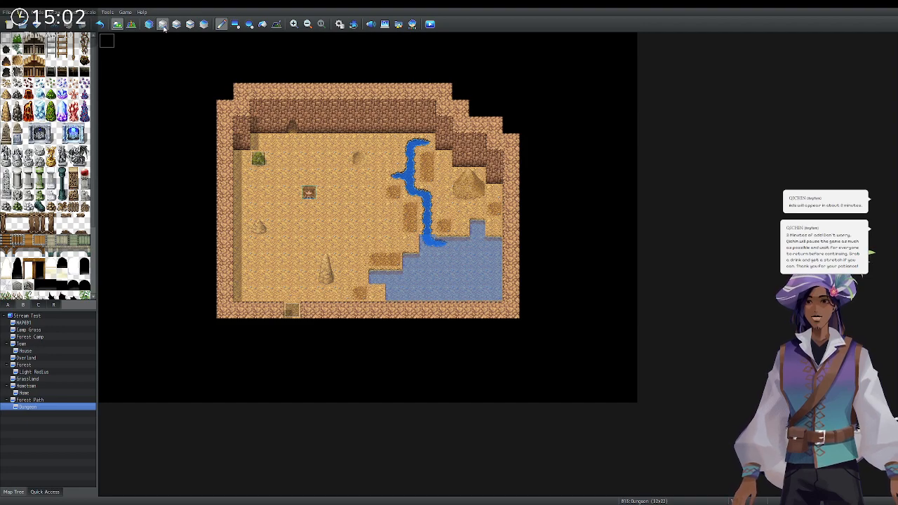
Paint a tab A wall tile over the floor tile behind the top-wall cave entrance.
{"action": "left_click", "coordinate": [9, 306]}
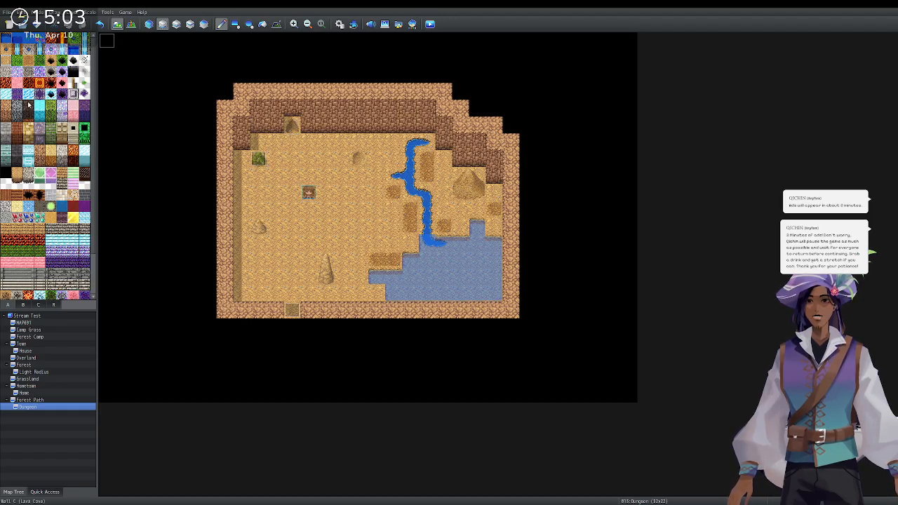
{"action": "scroll", "coordinate": [10, 208], "scroll_direction": "down", "scroll_amount": 1}
{"action": "scroll", "coordinate": [10, 209], "scroll_direction": "up", "scroll_amount": 1}
{"action": "left_click", "coordinate": [293, 124]}
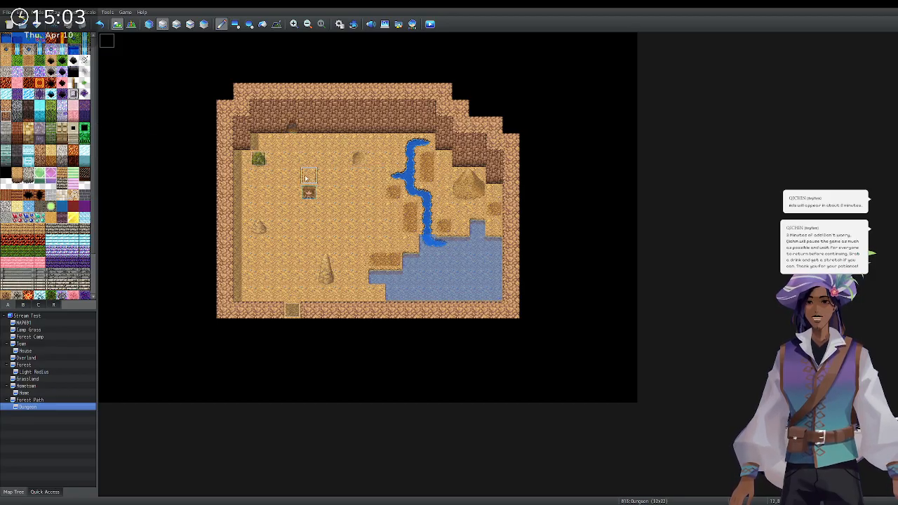
{"action": "left_click", "coordinate": [277, 25]}
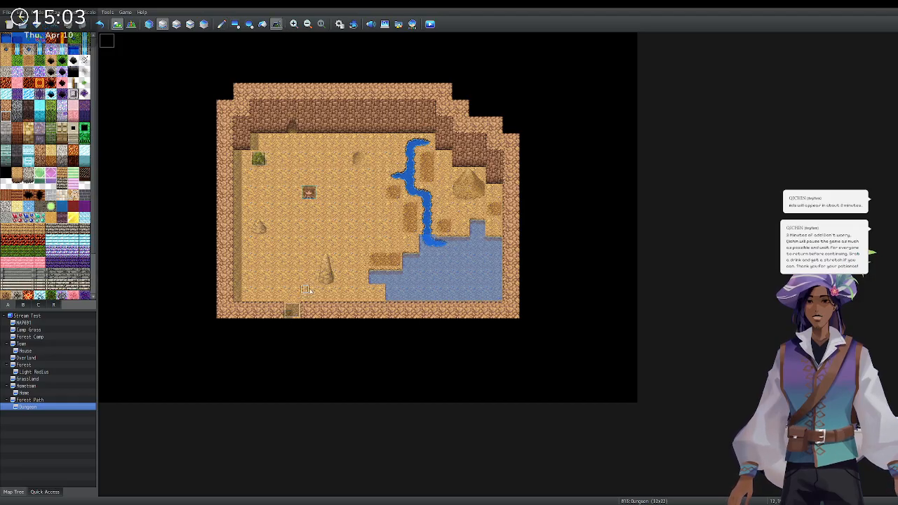
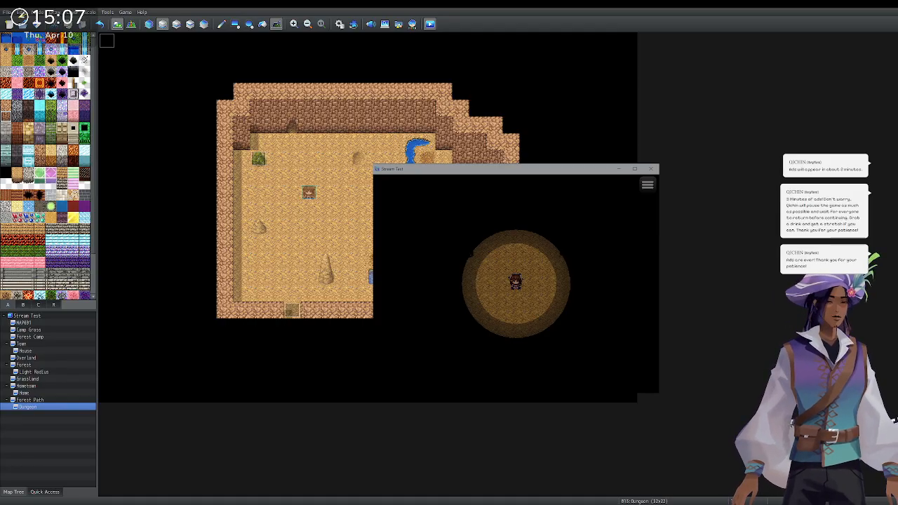
Walk the party down, across and back up through the dark cave, then close the playtest.
{"action": "key", "text": "Down"}
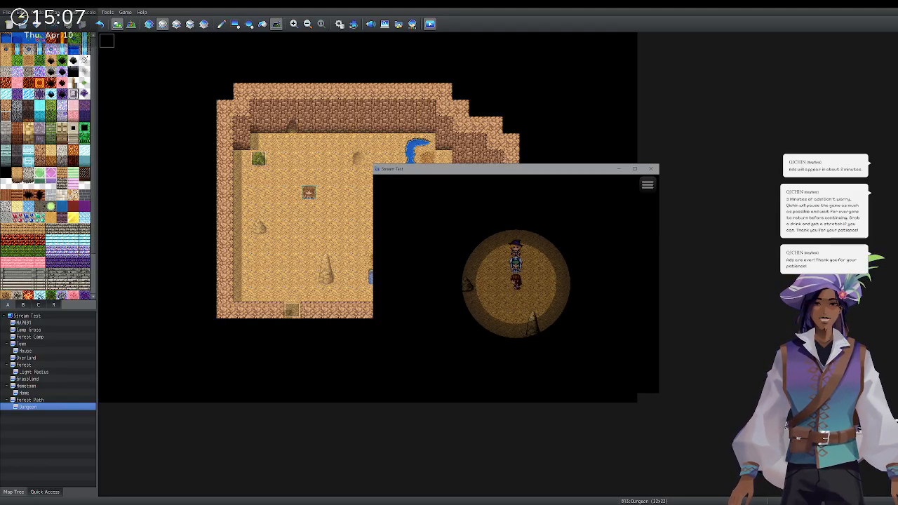
{"action": "key", "text": "Right"}
{"action": "key", "text": "Left"}
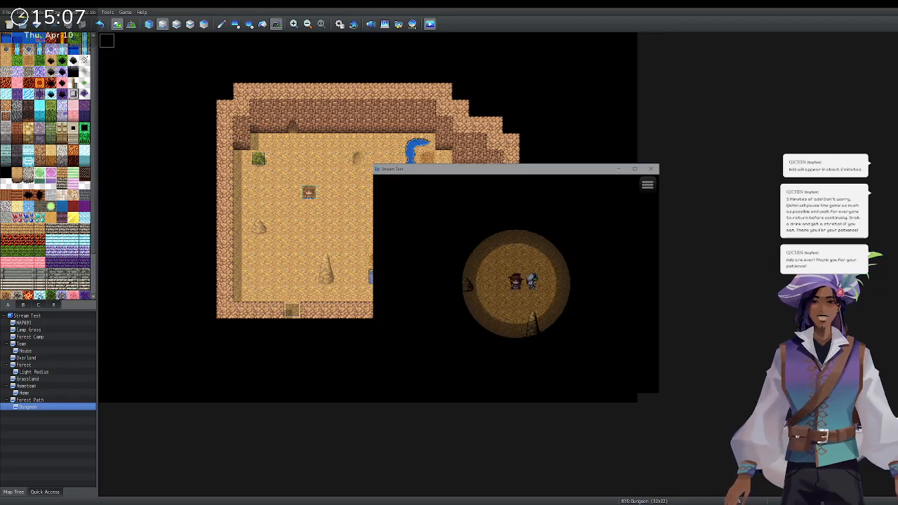
{"action": "key", "text": "Up"}
{"action": "key", "text": "Left"}
{"action": "key", "text": "Down"}
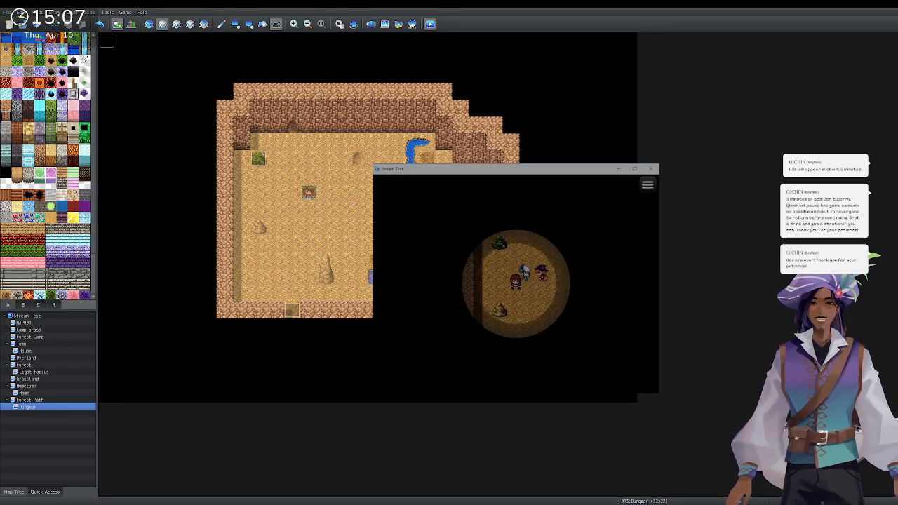
{"action": "key", "text": "Right"}
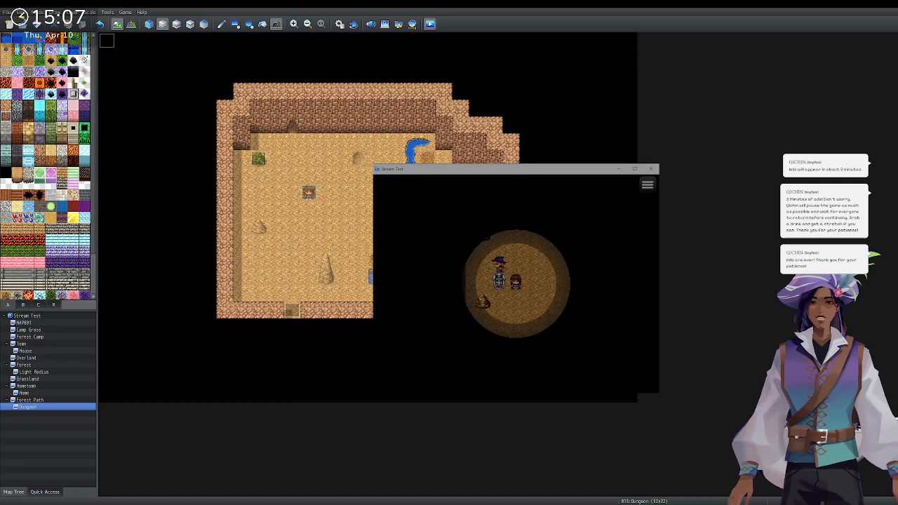
{"action": "key", "text": "Right"}
{"action": "key", "text": "Down"}
{"action": "key", "text": "Right"}
{"action": "key", "text": "Right"}
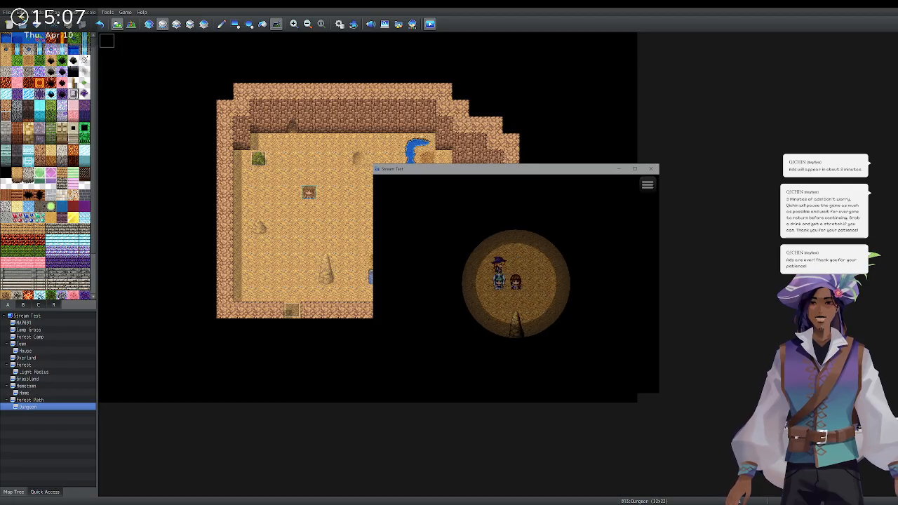
{"action": "key", "text": "Right"}
{"action": "key", "text": "Down"}
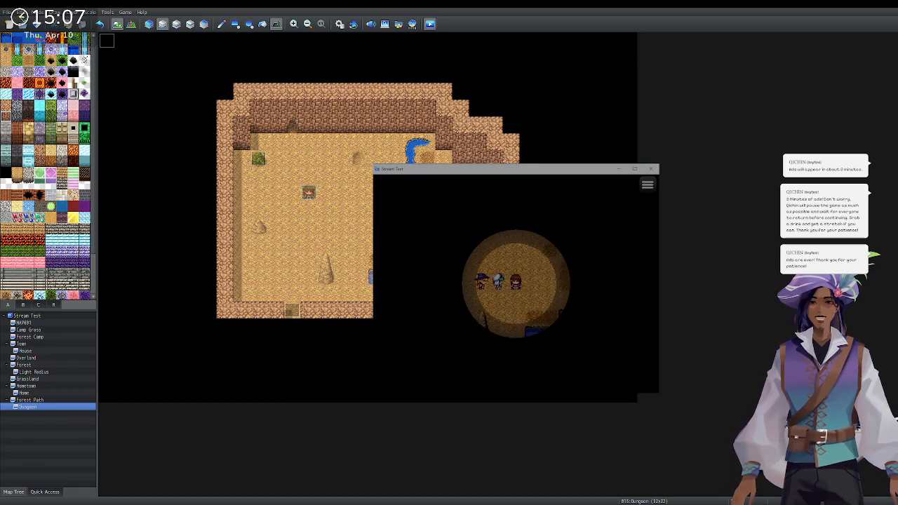
{"action": "key", "text": "Down"}
{"action": "key", "text": "Down"}
{"action": "key", "text": "Down"}
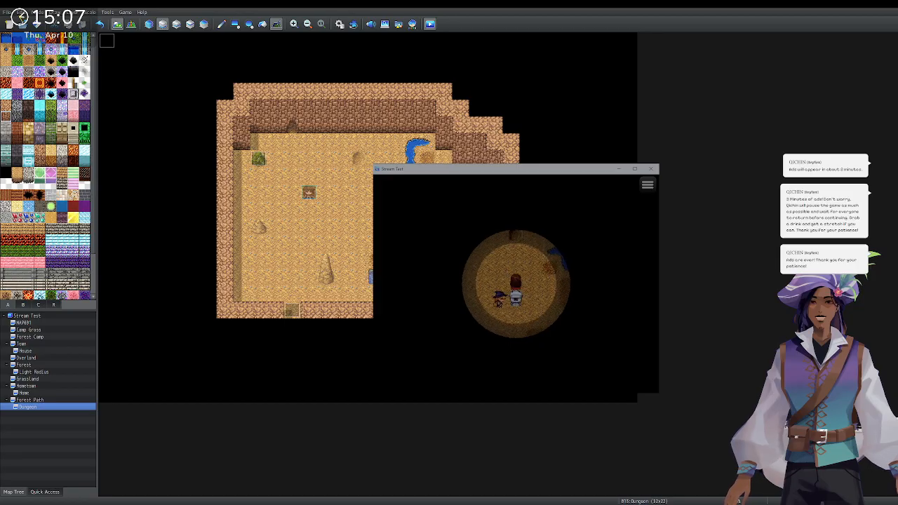
{"action": "key", "text": "Left"}
{"action": "key", "text": "Left"}
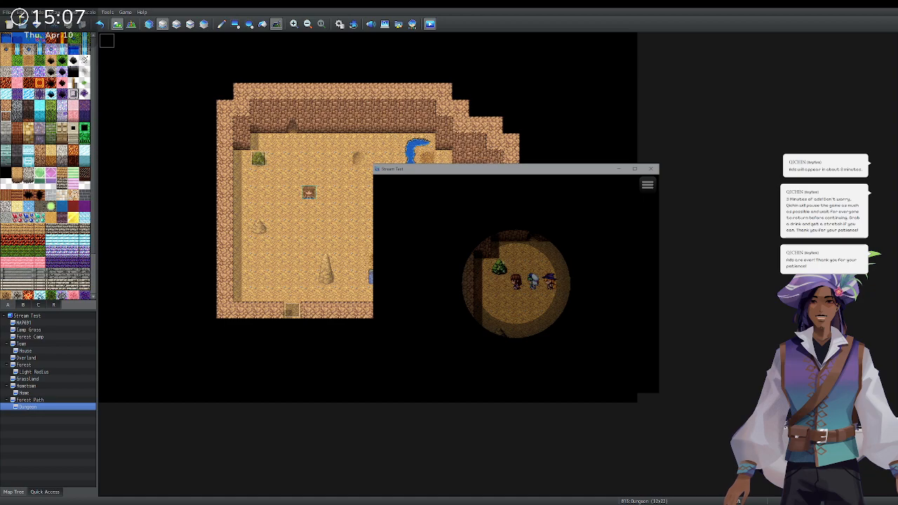
{"action": "key", "text": "Down"}
{"action": "key", "text": "Down"}
{"action": "key", "text": "Up"}
{"action": "key", "text": "Up"}
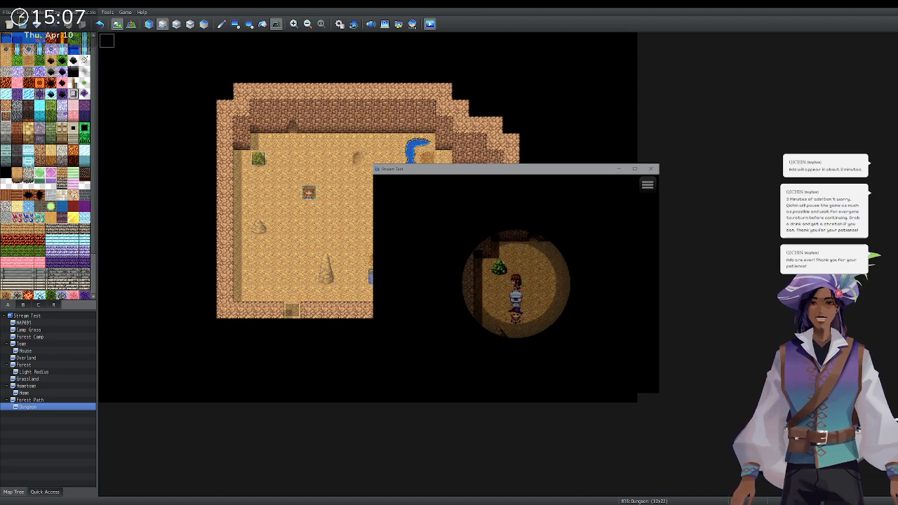
{"action": "left_click", "coordinate": [651, 168]}
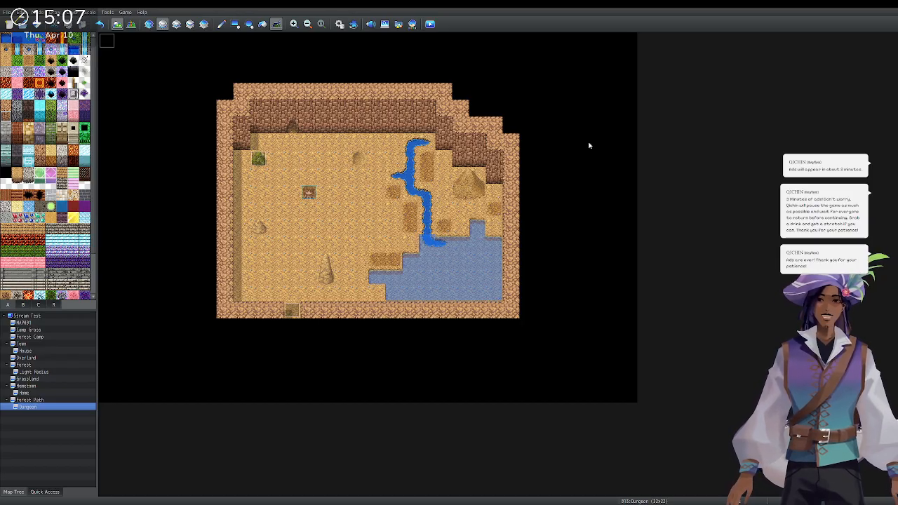
Switch to layer editing, show tileset tab B, select the water-and-rock layer and choose Flood Fill.
{"action": "left_click", "coordinate": [190, 24]}
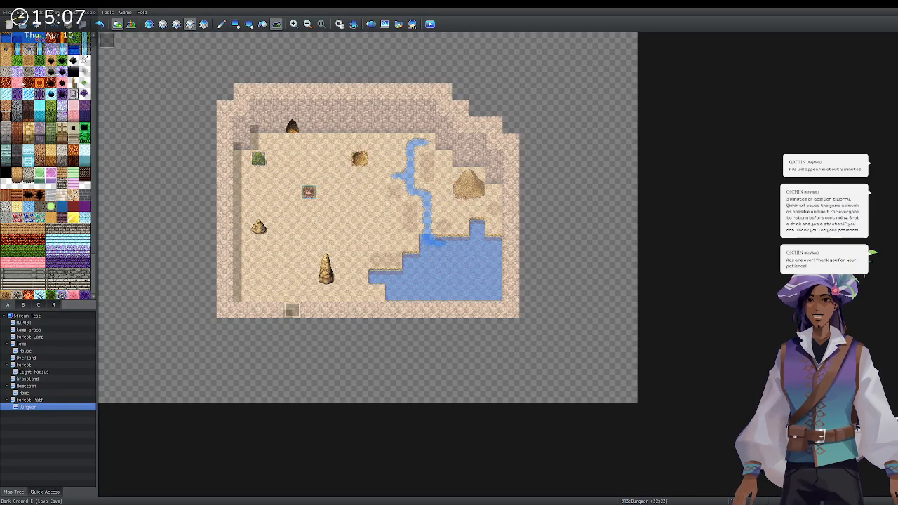
{"action": "scroll", "coordinate": [7, 186], "scroll_direction": "down", "scroll_amount": 3}
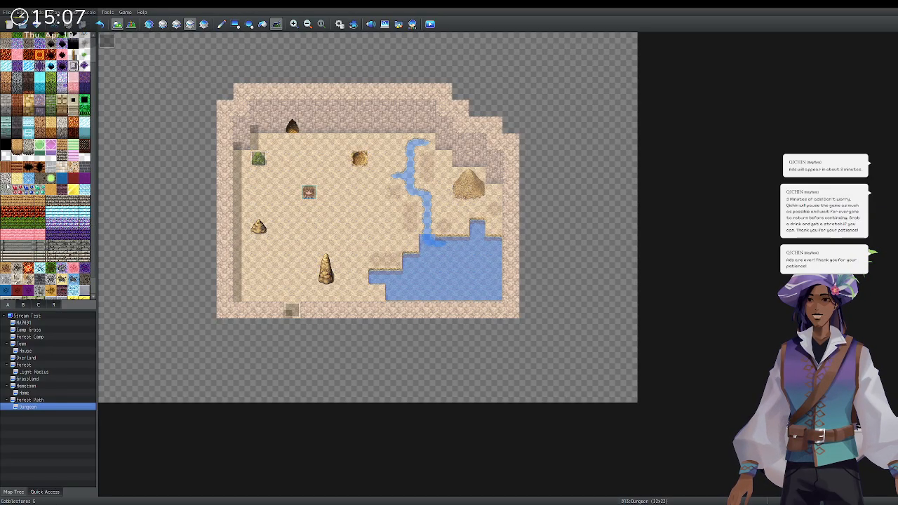
{"action": "scroll", "coordinate": [7, 186], "scroll_direction": "down", "scroll_amount": 3}
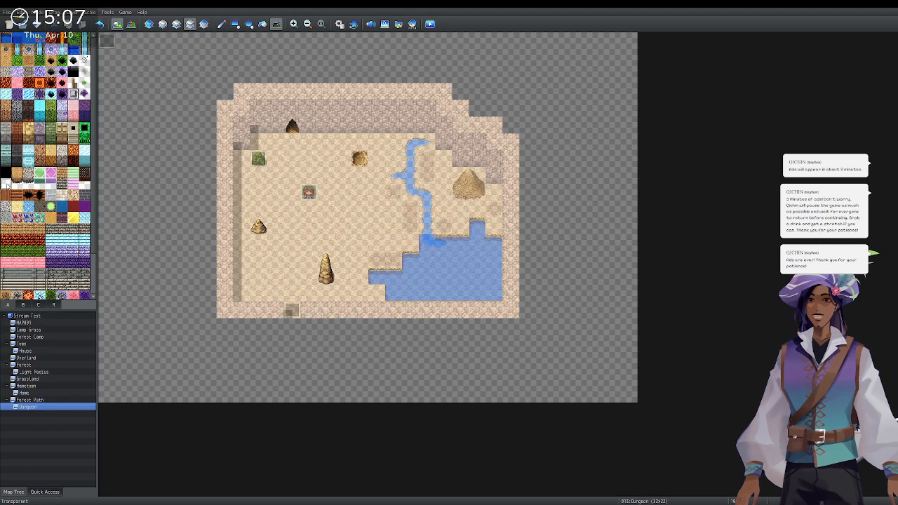
{"action": "left_click", "coordinate": [25, 304]}
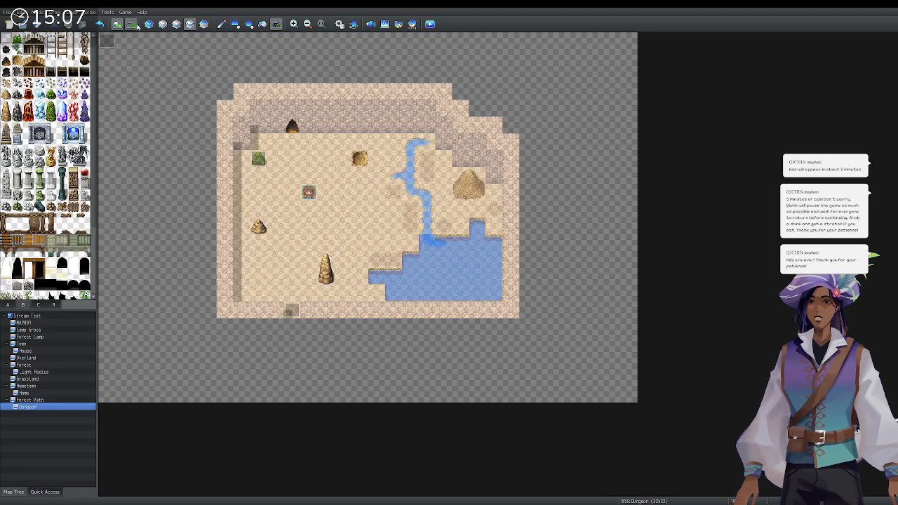
{"action": "left_click", "coordinate": [177, 24]}
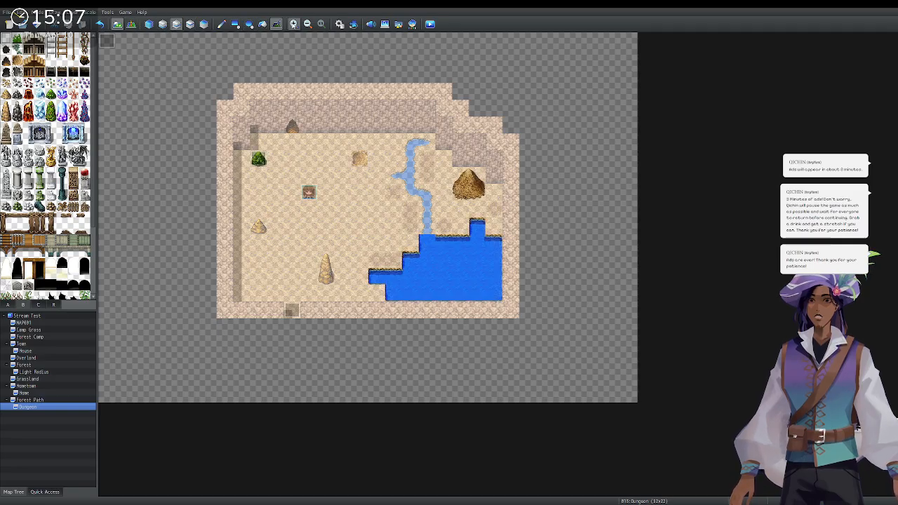
{"action": "left_click", "coordinate": [262, 24]}
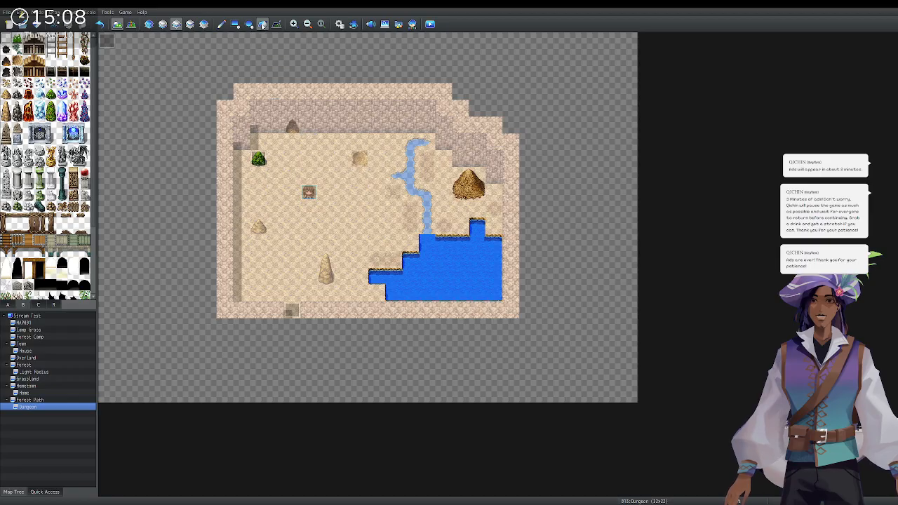
Try erasing the top-left bush and a rectangle over the pool with the Rectangle tool, then undo.
{"action": "left_click", "coordinate": [233, 25]}
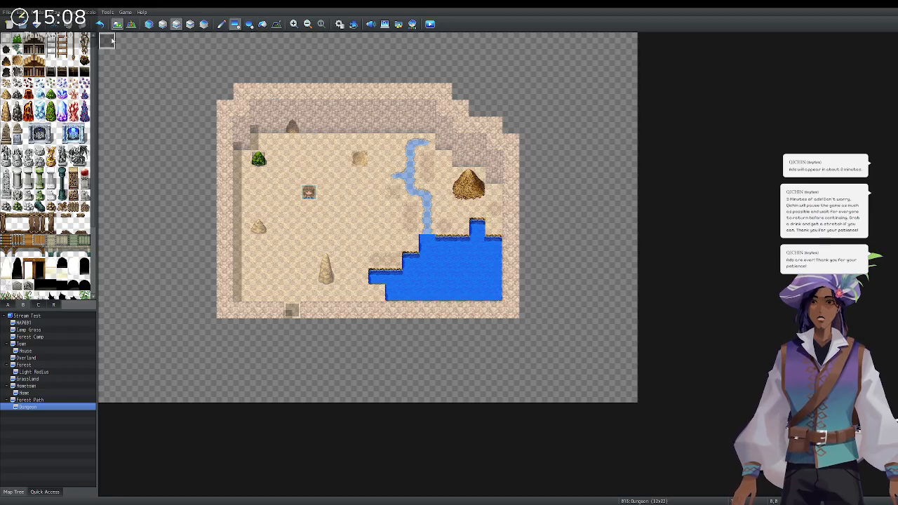
{"action": "left_click", "coordinate": [258, 158]}
{"action": "mouse_move", "coordinate": [332, 273]}
{"action": "left_mouse_down"}
{"action": "mouse_move", "coordinate": [455, 350]}
{"action": "mouse_move", "coordinate": [611, 362]}
{"action": "left_mouse_up"}
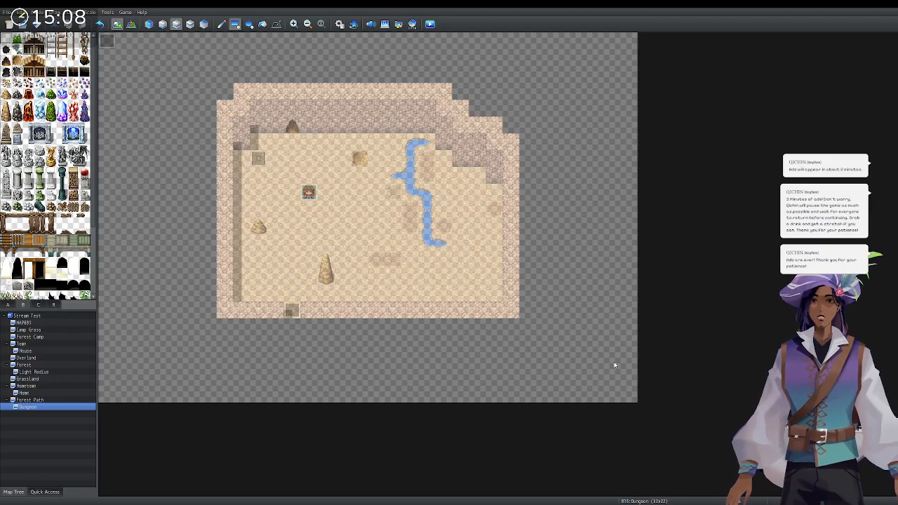
{"action": "key", "text": "ctrl+z"}
{"action": "key", "text": "ctrl+z"}
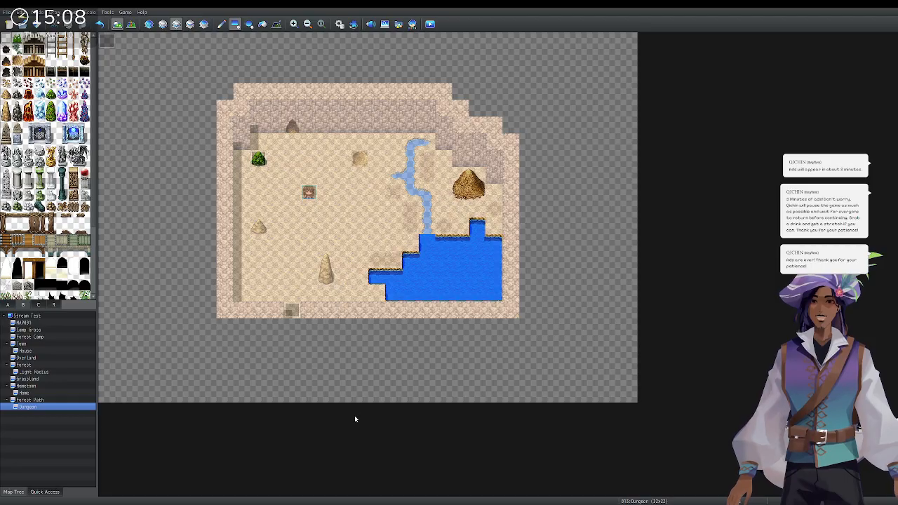
{"action": "scroll", "coordinate": [10, 191], "scroll_direction": "down", "scroll_amount": 10}
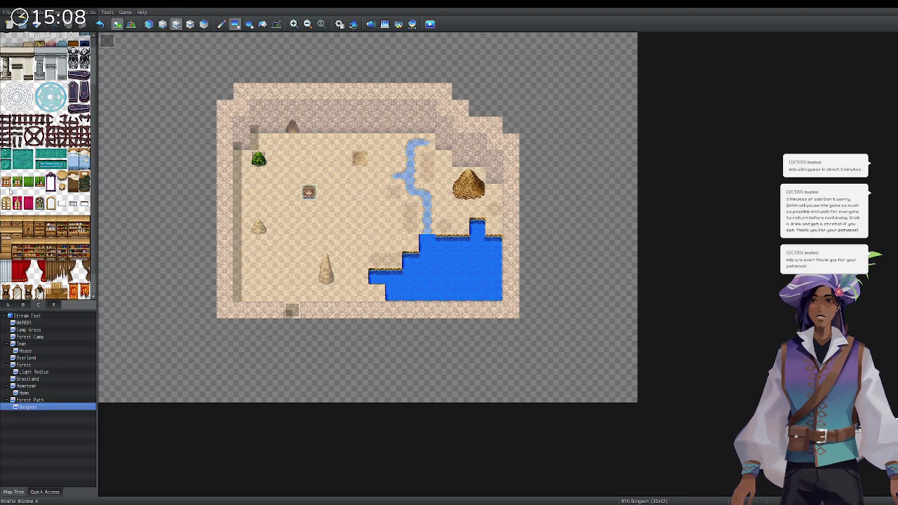
{"action": "scroll", "coordinate": [10, 191], "scroll_direction": "up", "scroll_amount": 3}
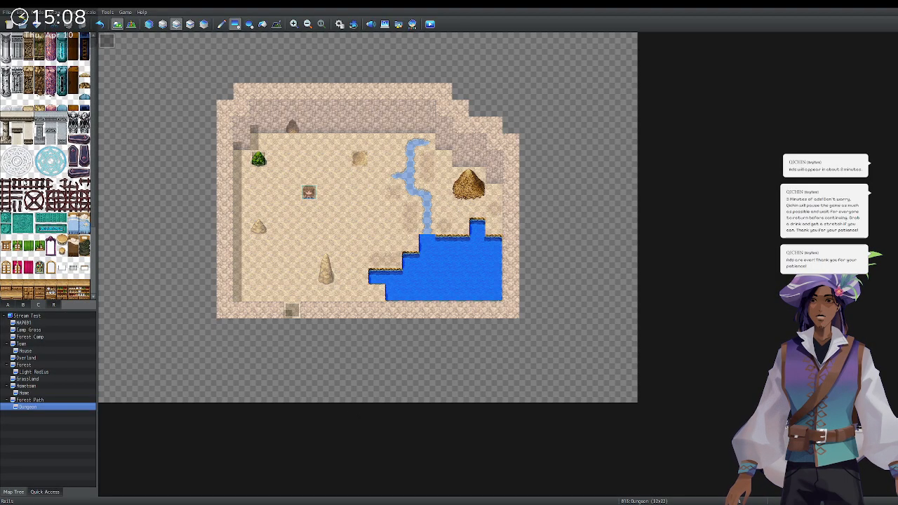
{"action": "scroll", "coordinate": [24, 184], "scroll_direction": "down", "scroll_amount": 4}
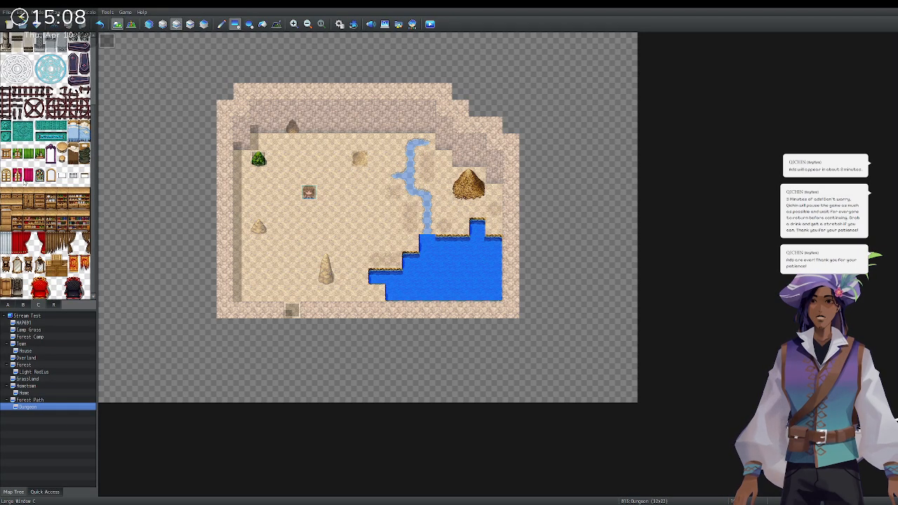
From tab A, test more rectangle erasures and a sand tile at the pool edge, undoing each.
{"action": "left_click", "coordinate": [7, 304]}
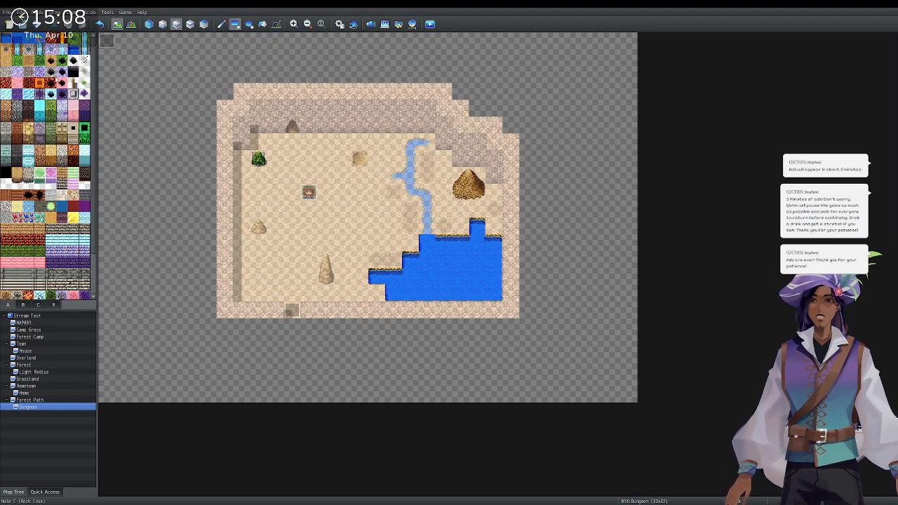
{"action": "left_click", "coordinate": [258, 158]}
{"action": "left_click_drag", "start_coordinate": [299, 335], "coordinate": [521, 408]}
{"action": "key", "text": "ctrl+z"}
{"action": "key", "text": "ctrl+z"}
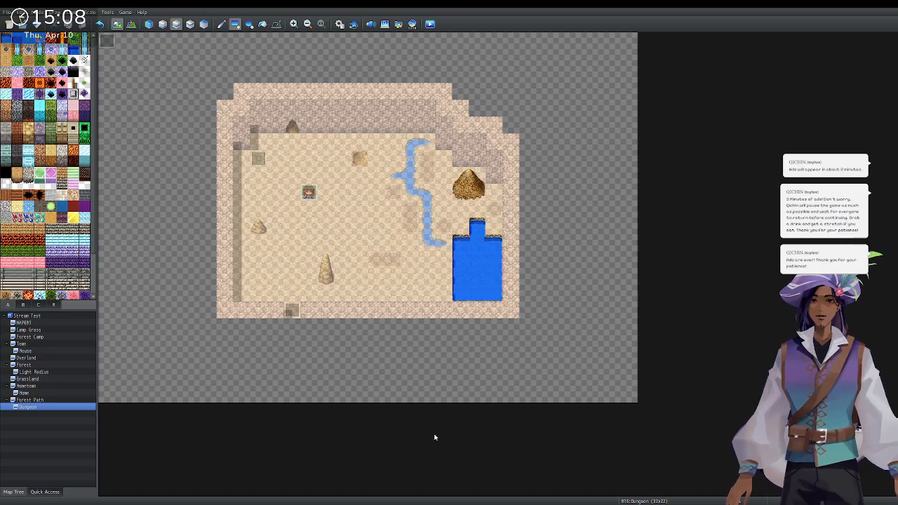
{"action": "mouse_move", "coordinate": [307, 433]}
{"action": "left_mouse_down"}
{"action": "mouse_move", "coordinate": [559, 459]}
{"action": "mouse_move", "coordinate": [337, 449]}
{"action": "mouse_move", "coordinate": [584, 464]}
{"action": "left_mouse_up"}
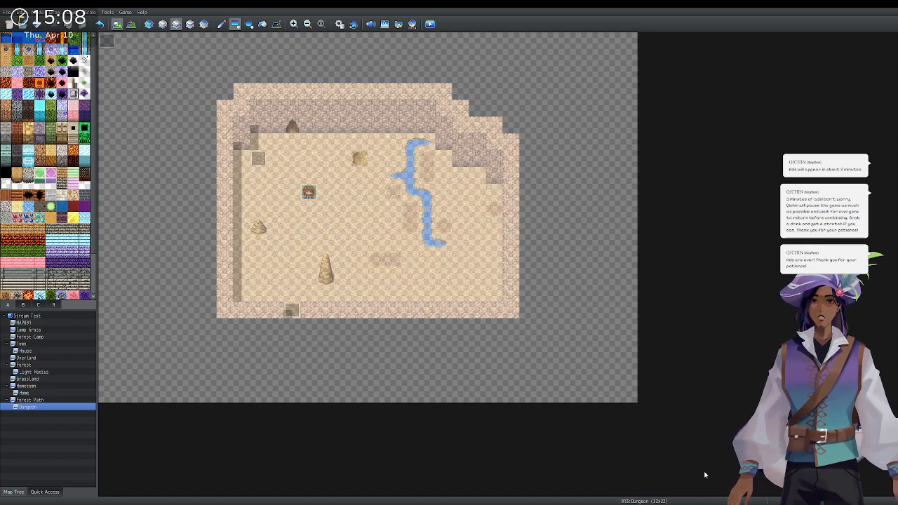
{"action": "left_click_drag", "start_coordinate": [710, 476], "coordinate": [362, 457]}
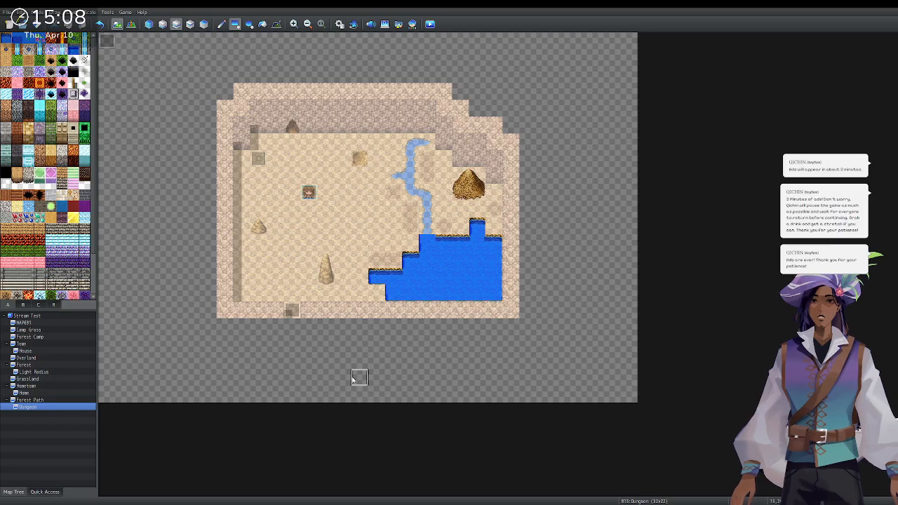
{"action": "left_click", "coordinate": [376, 277]}
{"action": "key", "text": "ctrl+z"}
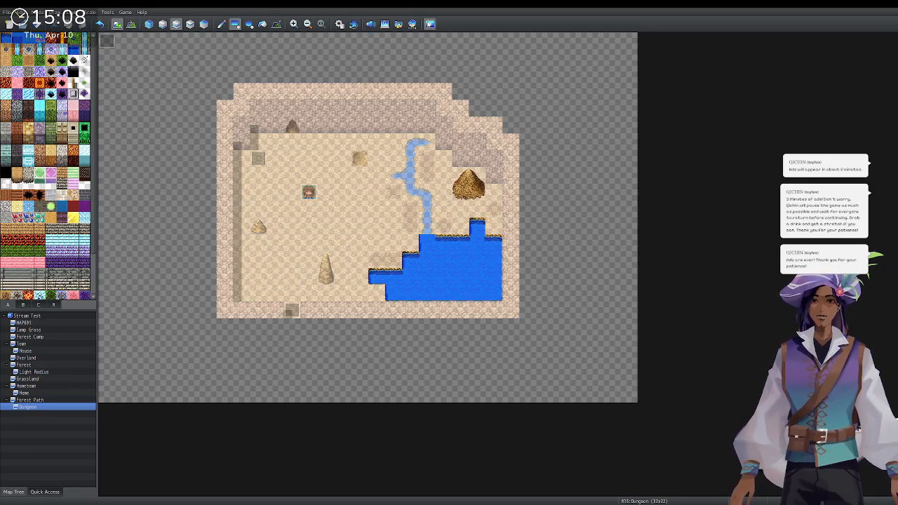
Place a green bush near the cave's top-left on the upper layer and start a playtest.
{"action": "left_click", "coordinate": [162, 24]}
{"action": "mouse_move", "coordinate": [258, 141]}
{"action": "left_mouse_down"}
{"action": "mouse_move", "coordinate": [343, 277]}
{"action": "mouse_move", "coordinate": [370, 290]}
{"action": "mouse_move", "coordinate": [523, 311]}
{"action": "mouse_move", "coordinate": [379, 277]}
{"action": "mouse_move", "coordinate": [242, 203]}
{"action": "mouse_move", "coordinate": [251, 144]}
{"action": "left_mouse_up"}
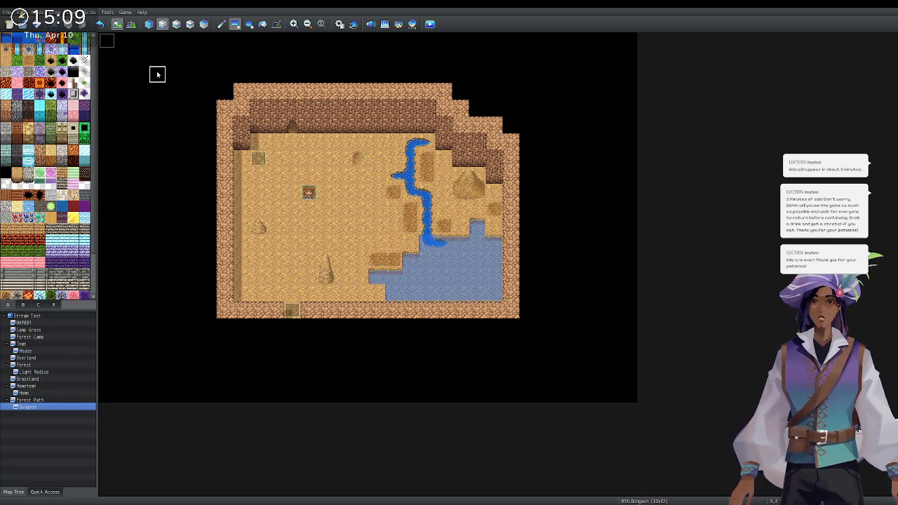
{"action": "left_click", "coordinate": [25, 306]}
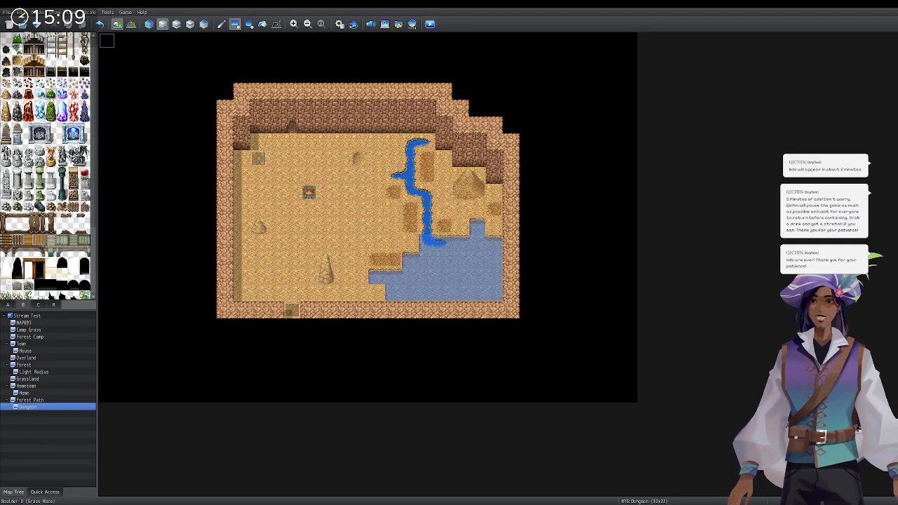
{"action": "left_click", "coordinate": [177, 24]}
{"action": "left_click", "coordinate": [258, 159]}
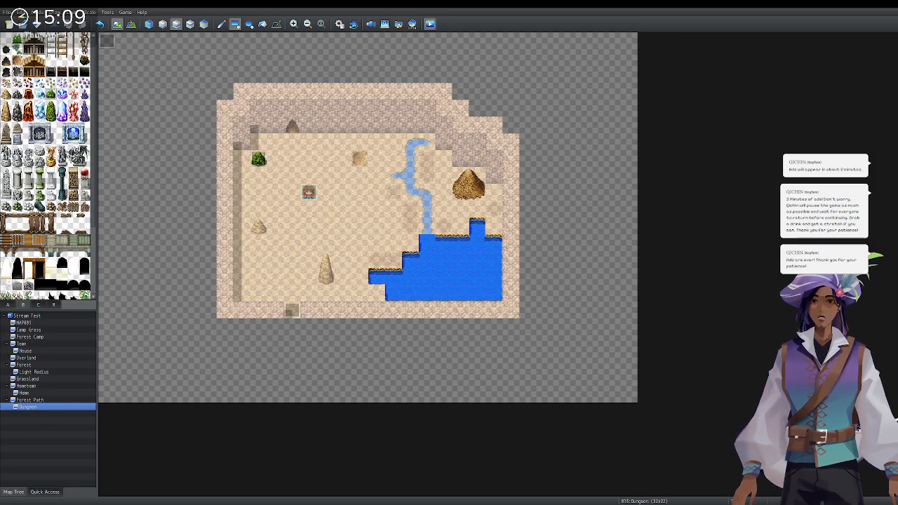
{"action": "left_click", "coordinate": [430, 24]}
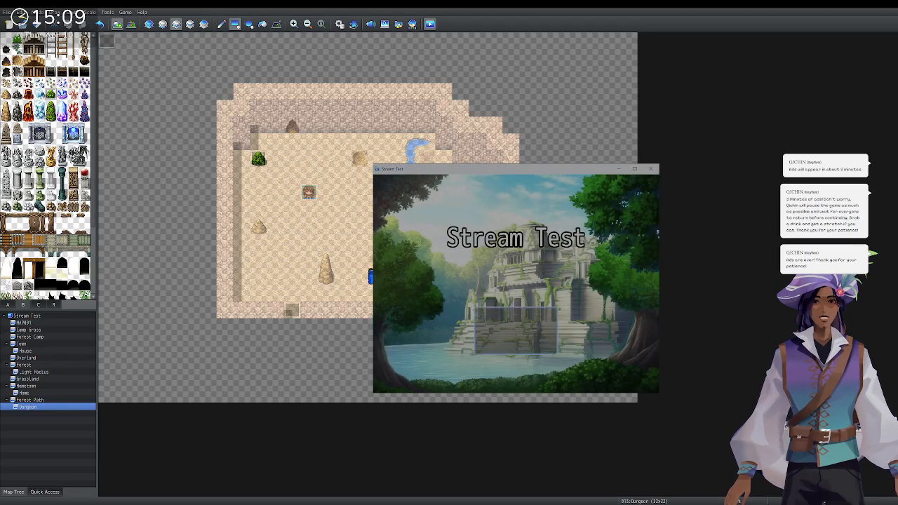
Start a new game and turn the hero to face up in the dark cave.
{"action": "key", "text": "Return"}
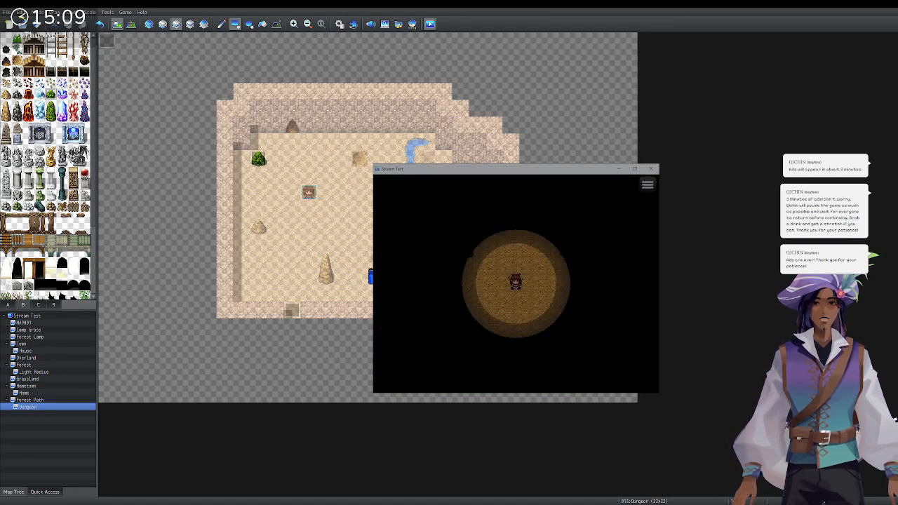
{"action": "key", "text": "Up"}
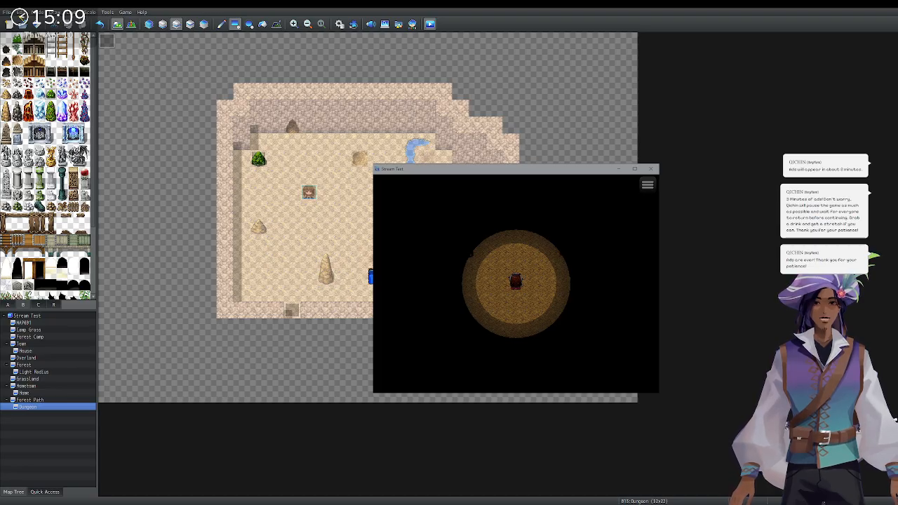
Close the playtest and pick the transparent tile from tab A in Map mode.
{"action": "left_click", "coordinate": [651, 168]}
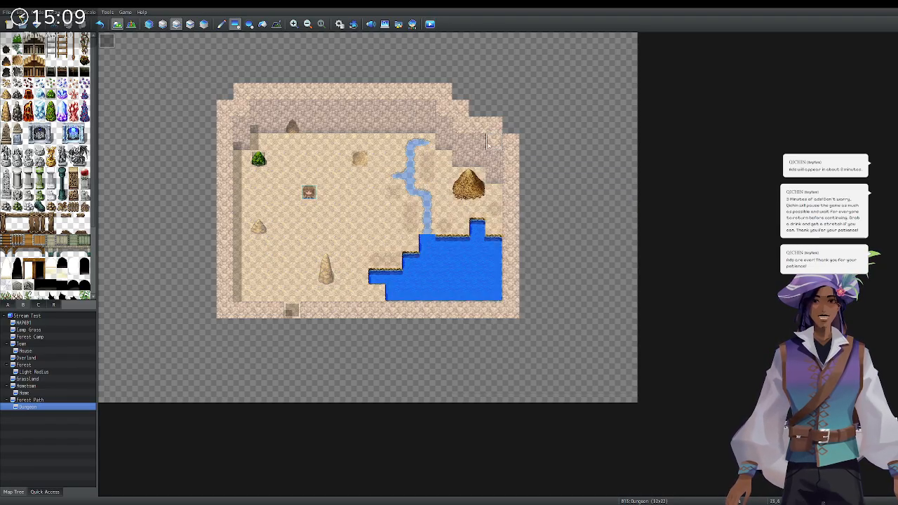
{"action": "scroll", "coordinate": [19, 260], "scroll_direction": "down", "scroll_amount": 2}
{"action": "scroll", "coordinate": [19, 260], "scroll_direction": "up", "scroll_amount": 2}
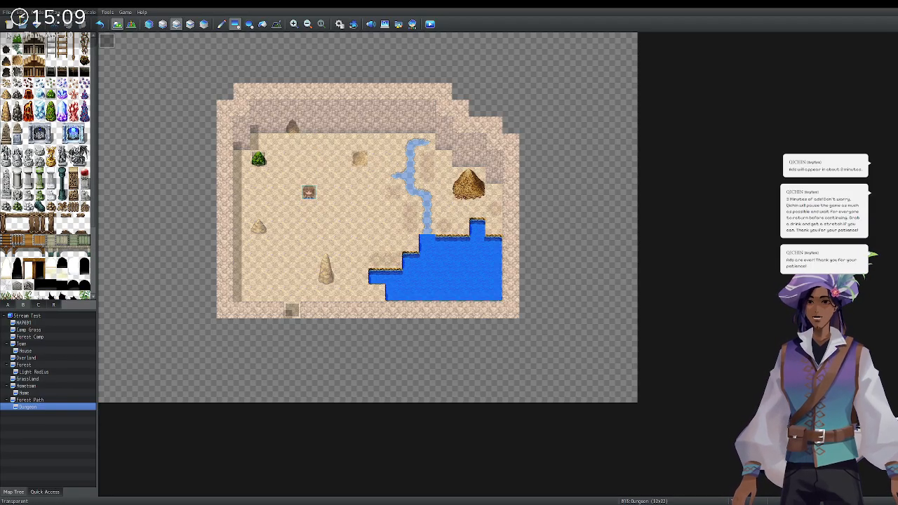
{"action": "left_click", "coordinate": [9, 305]}
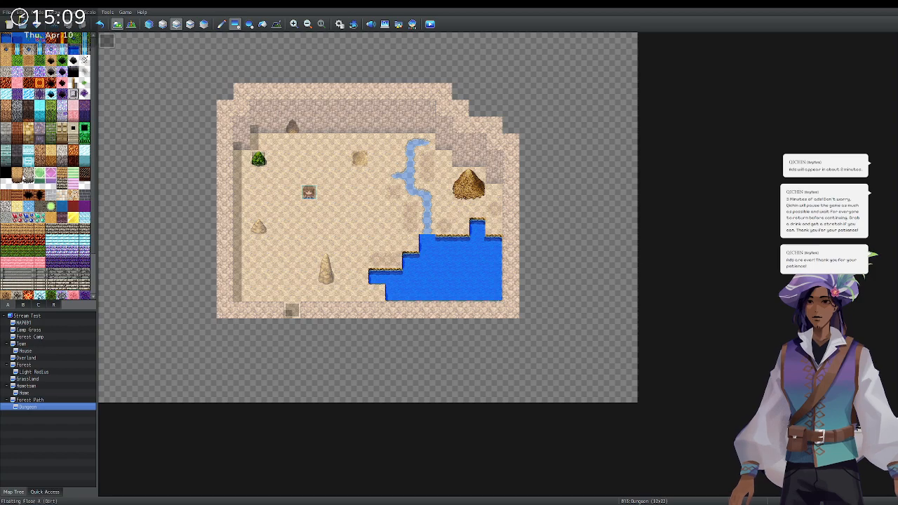
{"action": "scroll", "coordinate": [24, 177], "scroll_direction": "down", "scroll_amount": 3}
{"action": "left_click", "coordinate": [3, 151]}
{"action": "scroll", "coordinate": [3, 151], "scroll_direction": "up", "scroll_amount": 3}
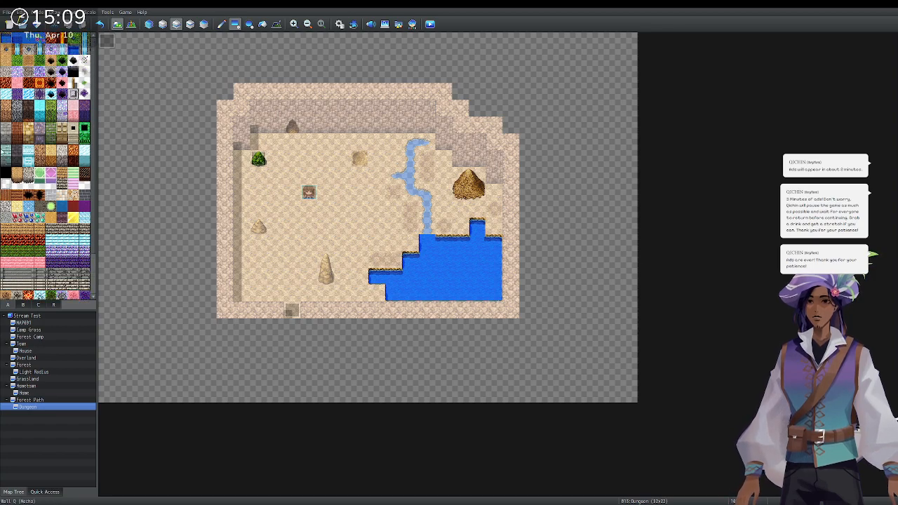
{"action": "left_click", "coordinate": [163, 25]}
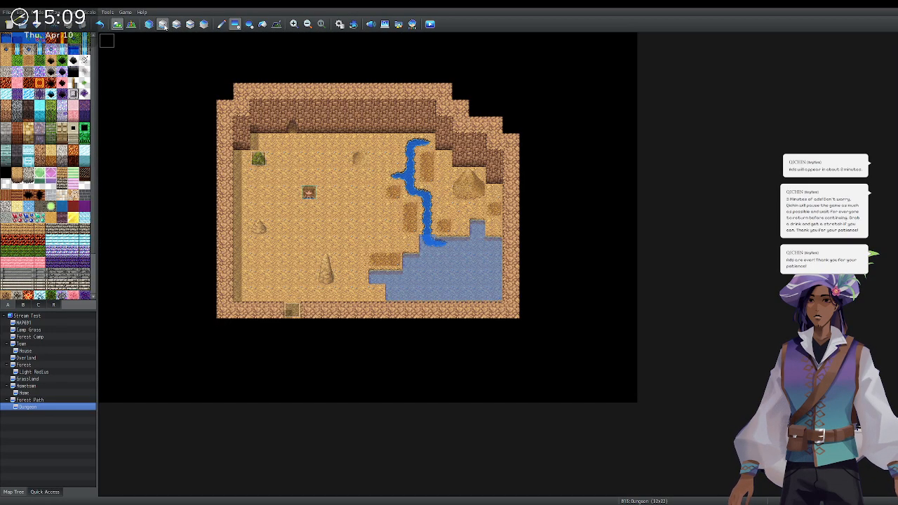
Erase the room's floor, left wall column and bottom doorway, then repaint them with sand.
{"action": "left_click_drag", "start_coordinate": [110, 46], "coordinate": [692, 412]}
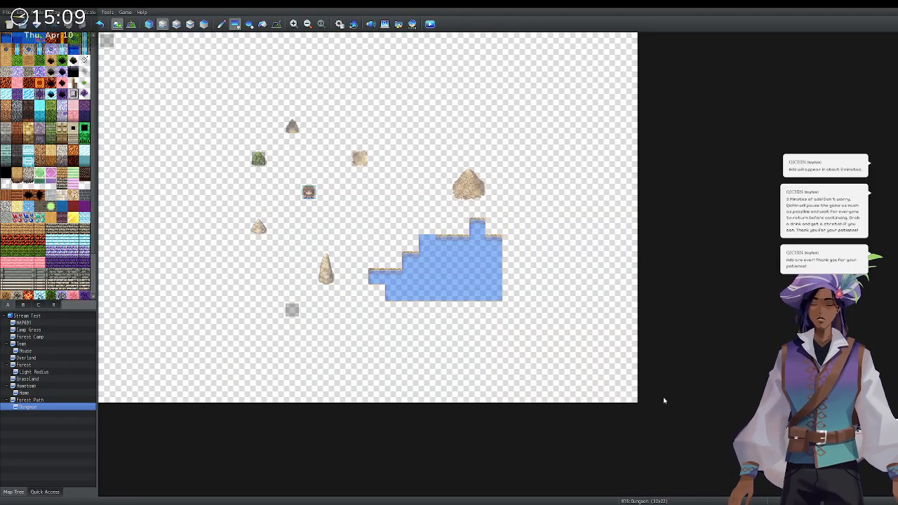
{"action": "key", "text": "ctrl+z"}
{"action": "mouse_move", "coordinate": [257, 140]}
{"action": "left_mouse_down"}
{"action": "mouse_move", "coordinate": [379, 253]}
{"action": "mouse_move", "coordinate": [471, 298]}
{"action": "mouse_move", "coordinate": [493, 296]}
{"action": "left_mouse_up"}
{"action": "left_click_drag", "start_coordinate": [242, 154], "coordinate": [241, 298]}
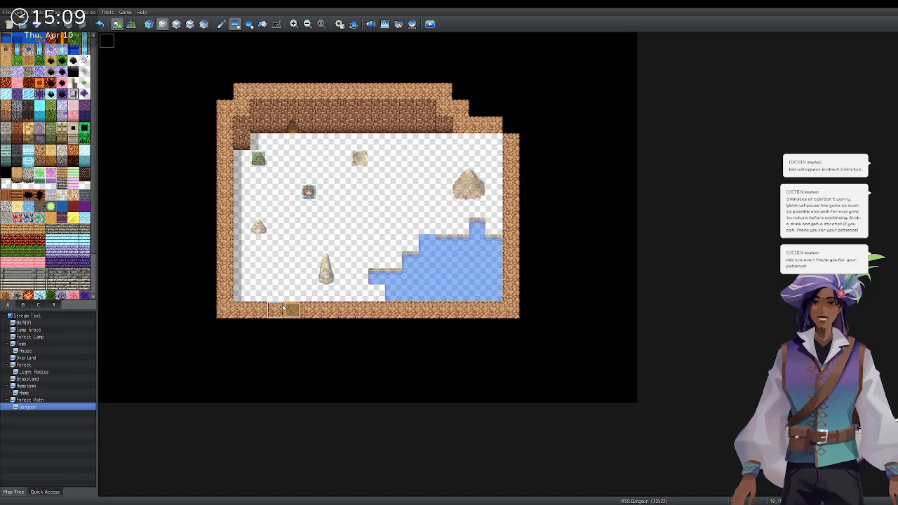
{"action": "left_click", "coordinate": [290, 309]}
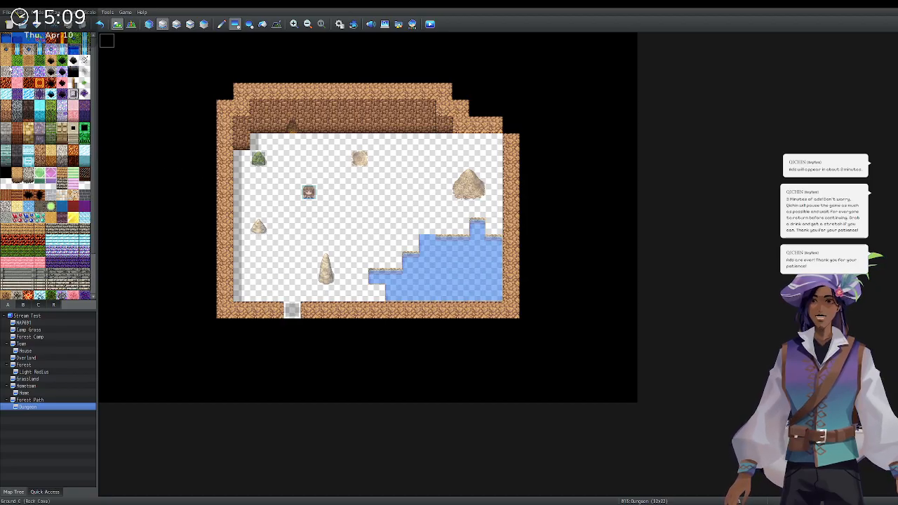
{"action": "mouse_move", "coordinate": [257, 141]}
{"action": "left_mouse_down"}
{"action": "mouse_move", "coordinate": [384, 191]}
{"action": "mouse_move", "coordinate": [494, 215]}
{"action": "mouse_move", "coordinate": [411, 226]}
{"action": "mouse_move", "coordinate": [405, 245]}
{"action": "mouse_move", "coordinate": [397, 233]}
{"action": "mouse_move", "coordinate": [372, 265]}
{"action": "mouse_move", "coordinate": [252, 264]}
{"action": "mouse_move", "coordinate": [242, 158]}
{"action": "mouse_move", "coordinate": [244, 280]}
{"action": "mouse_move", "coordinate": [377, 294]}
{"action": "left_mouse_up"}
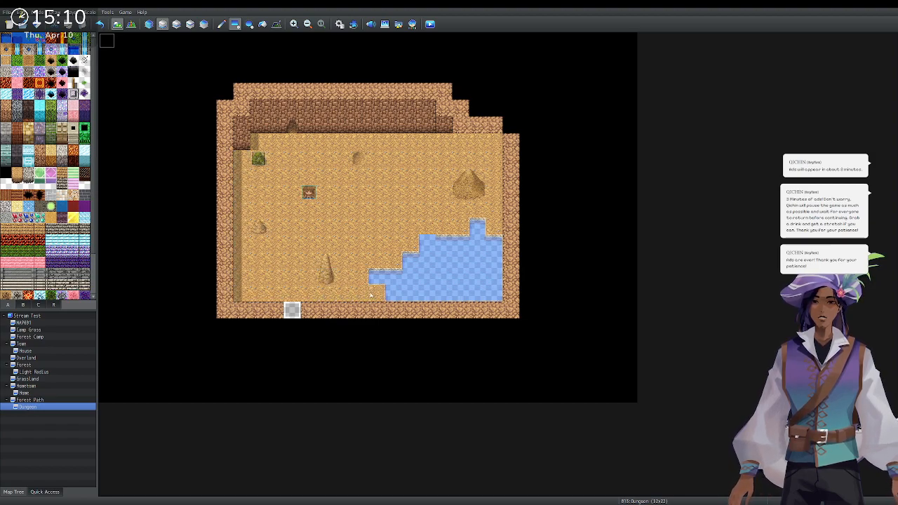
{"action": "left_click", "coordinate": [291, 309]}
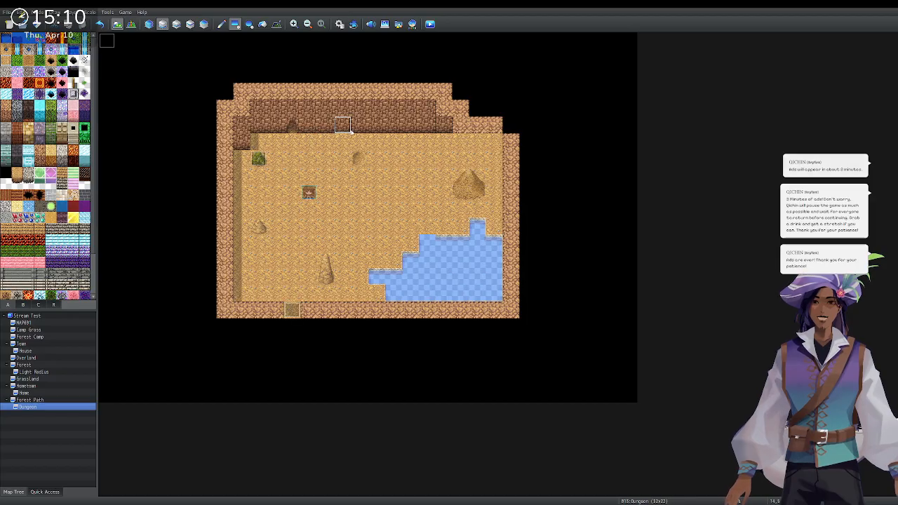
Extend the dirt wall downward below the upper-right cave wall.
{"action": "left_click", "coordinate": [5, 118]}
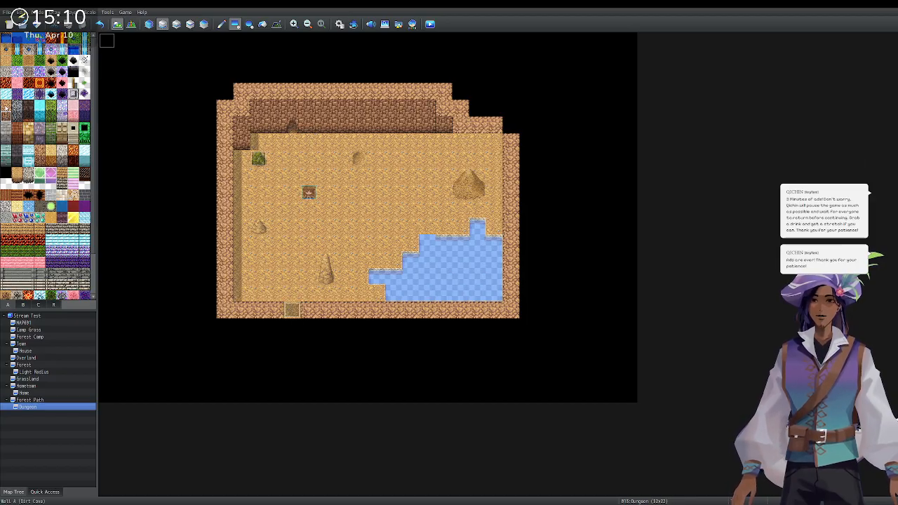
{"action": "mouse_move", "coordinate": [461, 141]}
{"action": "left_mouse_down"}
{"action": "mouse_move", "coordinate": [444, 140]}
{"action": "mouse_move", "coordinate": [495, 141]}
{"action": "mouse_move", "coordinate": [481, 157]}
{"action": "mouse_move", "coordinate": [496, 160]}
{"action": "left_mouse_up"}
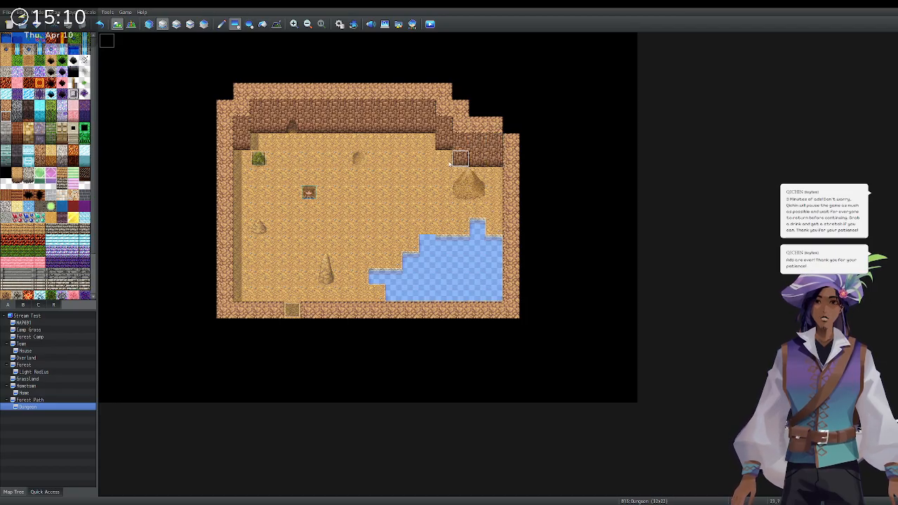
{"action": "left_click", "coordinate": [6, 49]}
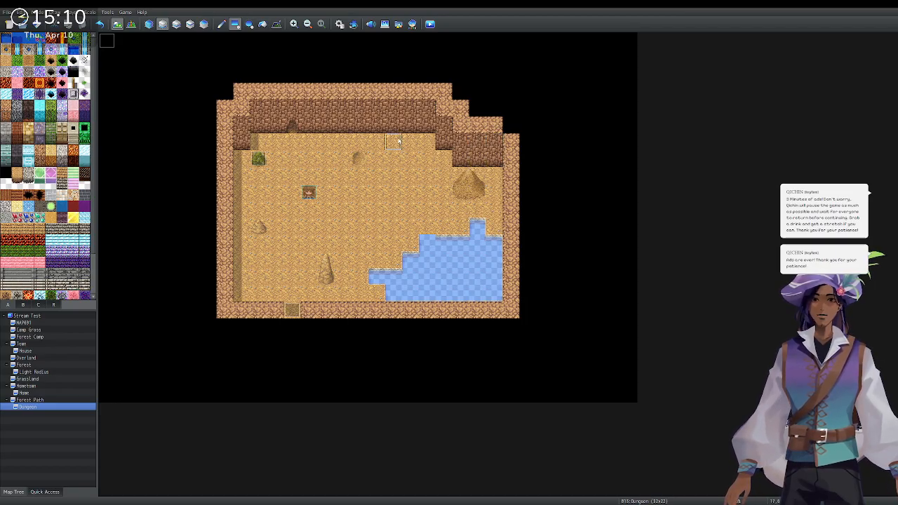
Draw a winding water stream from the top wall down into the lake.
{"action": "mouse_move", "coordinate": [413, 140]}
{"action": "left_mouse_down"}
{"action": "mouse_move", "coordinate": [427, 209]}
{"action": "mouse_move", "coordinate": [411, 155]}
{"action": "left_mouse_up"}
{"action": "left_click", "coordinate": [221, 24]}
{"action": "left_click", "coordinate": [411, 170]}
{"action": "mouse_move", "coordinate": [414, 171]}
{"action": "left_mouse_down"}
{"action": "mouse_move", "coordinate": [424, 184]}
{"action": "mouse_move", "coordinate": [427, 243]}
{"action": "left_mouse_up"}
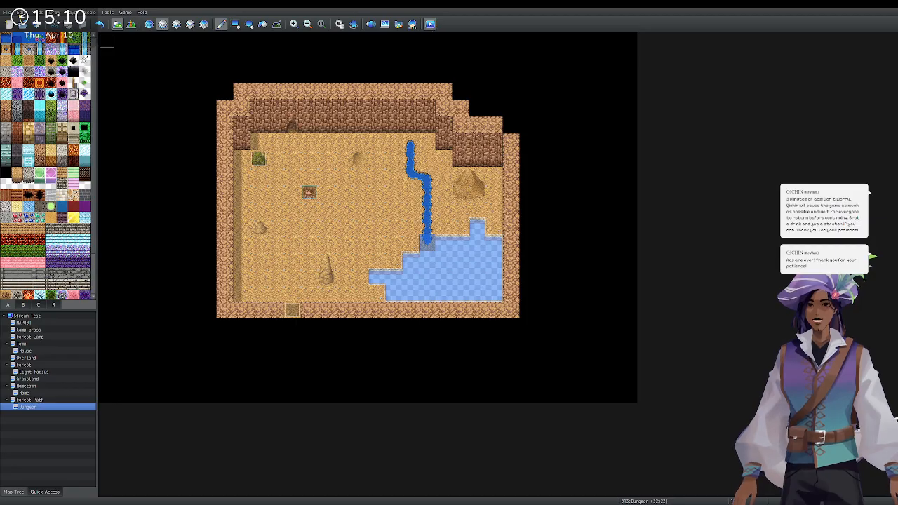
Start a new game, turn the hero in every direction, close the playtest and switch to Event mode.
{"action": "key", "text": "Return"}
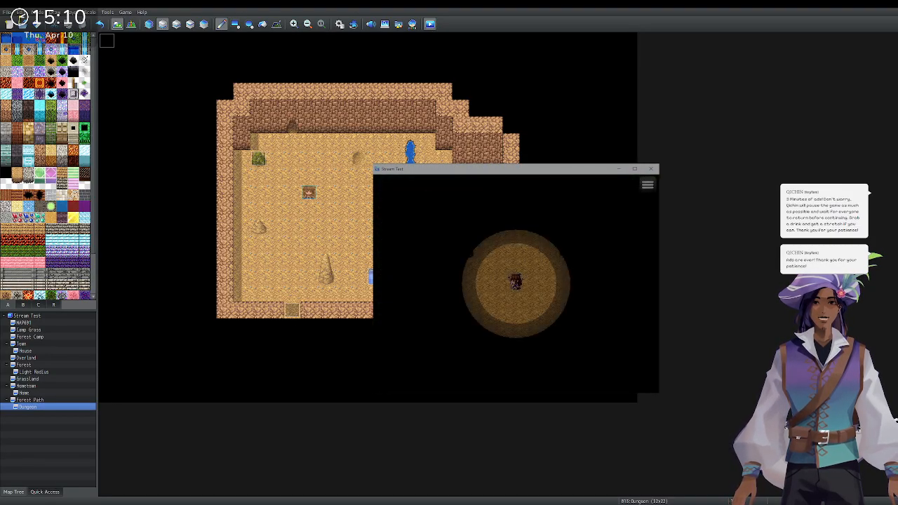
{"action": "key", "text": "Down"}
{"action": "key", "text": "Left"}
{"action": "key", "text": "Right"}
{"action": "key", "text": "Left"}
{"action": "key", "text": "Right"}
{"action": "key", "text": "Up"}
{"action": "key", "text": "Down"}
{"action": "key", "text": "Left"}
{"action": "key", "text": "Right"}
{"action": "key", "text": "Up"}
{"action": "key", "text": "Down"}
{"action": "key", "text": "Up"}
{"action": "key", "text": "Left"}
{"action": "key", "text": "Down"}
{"action": "key", "text": "Up"}
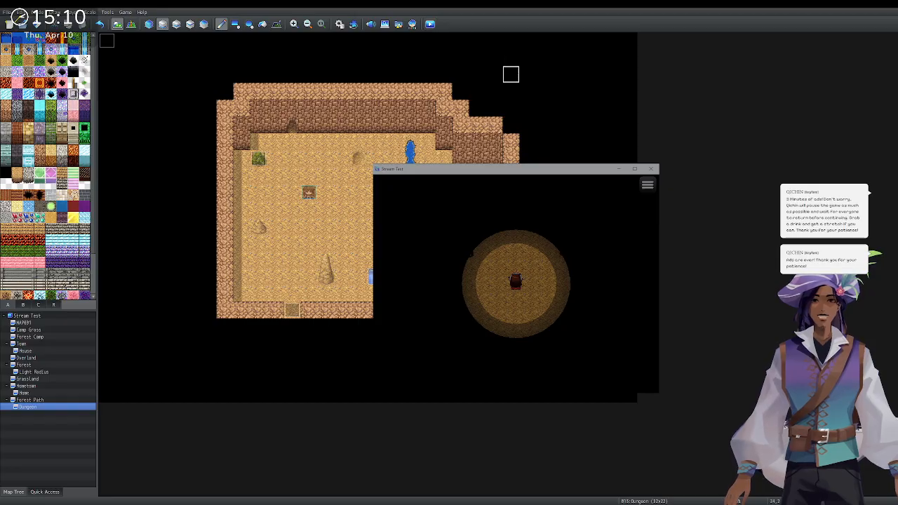
{"action": "left_click", "coordinate": [651, 168]}
{"action": "left_click", "coordinate": [193, 24]}
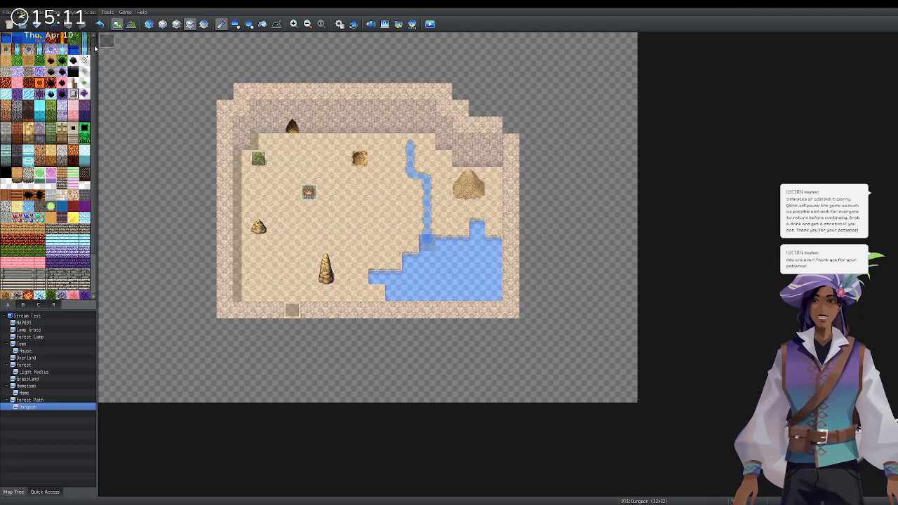
Browse tileset tabs A, B and C, ending on the stone, statue and crystal tiles, then re-enter Map mode.
{"action": "left_click", "coordinate": [24, 304]}
{"action": "scroll", "coordinate": [20, 239], "scroll_direction": "down", "scroll_amount": 2}
{"action": "left_click", "coordinate": [8, 305]}
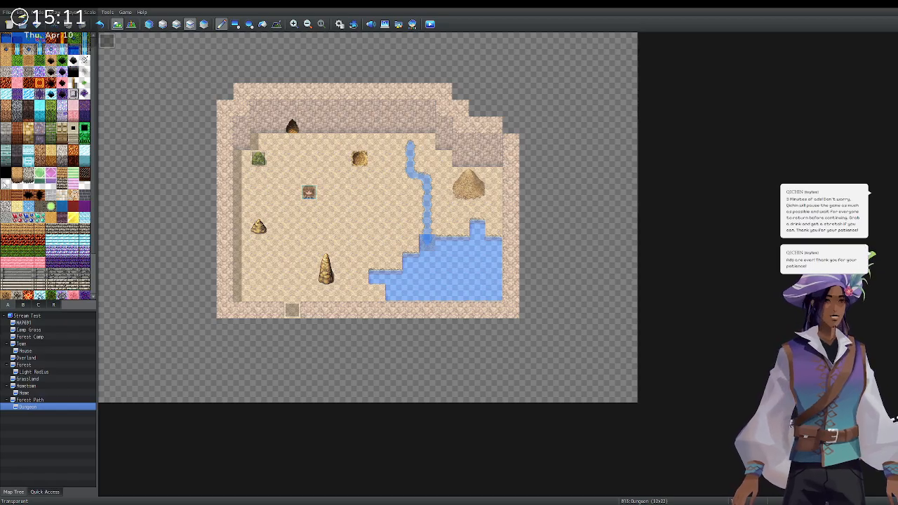
{"action": "scroll", "coordinate": [5, 183], "scroll_direction": "down", "scroll_amount": 1}
{"action": "left_click", "coordinate": [23, 304]}
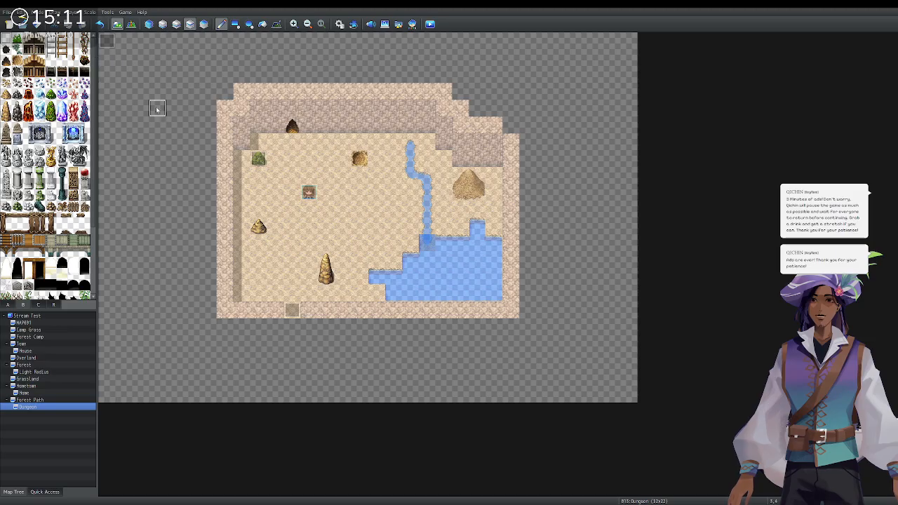
{"action": "left_click", "coordinate": [39, 306]}
{"action": "scroll", "coordinate": [27, 197], "scroll_direction": "up", "scroll_amount": 3}
{"action": "scroll", "coordinate": [26, 194], "scroll_direction": "up", "scroll_amount": 3}
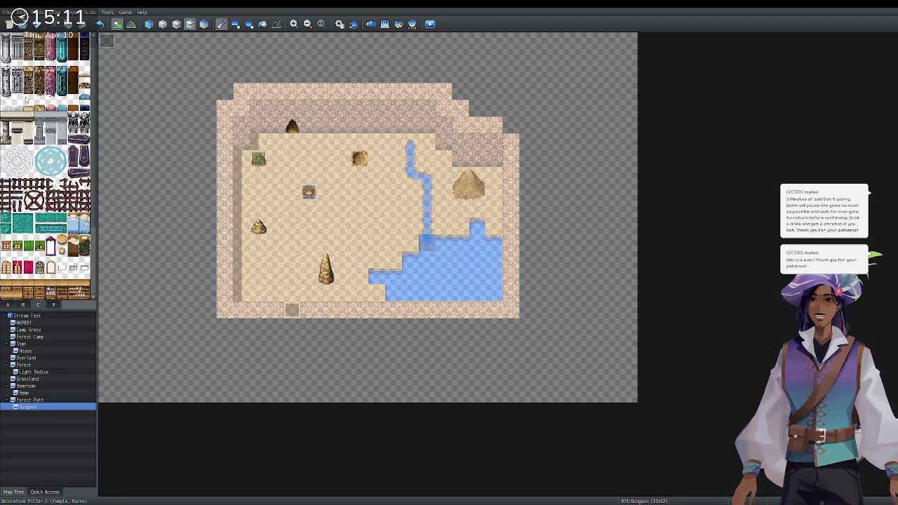
{"action": "scroll", "coordinate": [62, 163], "scroll_direction": "down", "scroll_amount": 2}
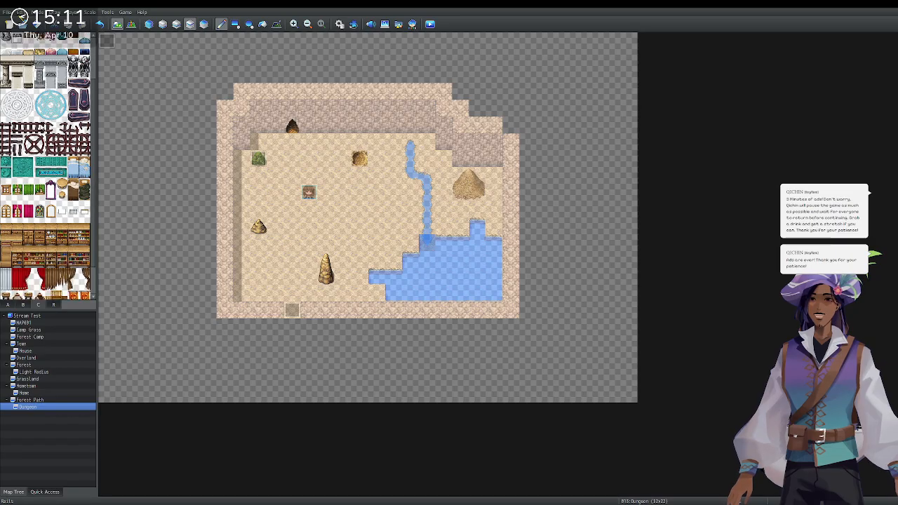
{"action": "scroll", "coordinate": [62, 163], "scroll_direction": "down", "scroll_amount": 2}
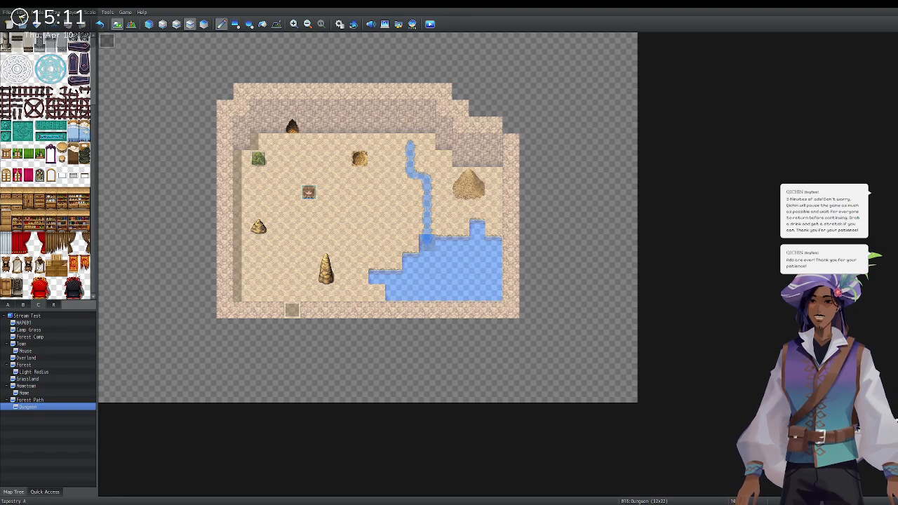
{"action": "left_click", "coordinate": [33, 305]}
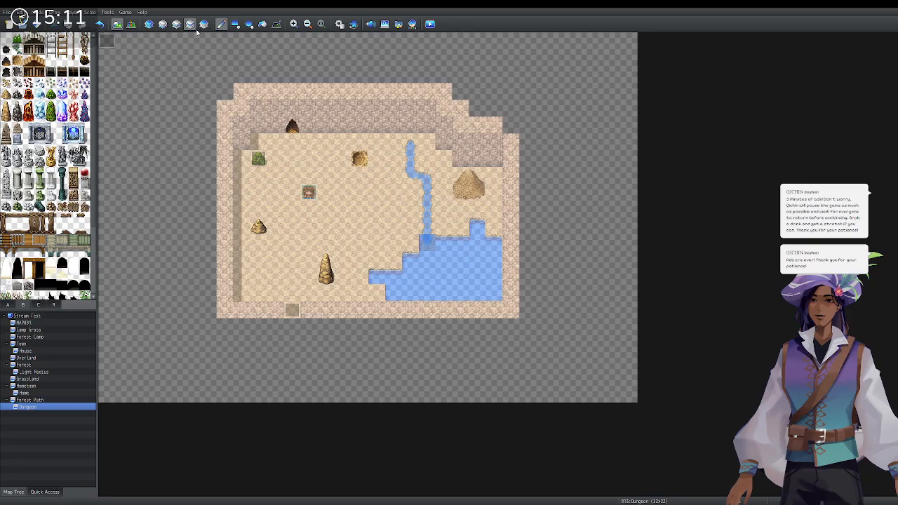
{"action": "left_click", "coordinate": [162, 24]}
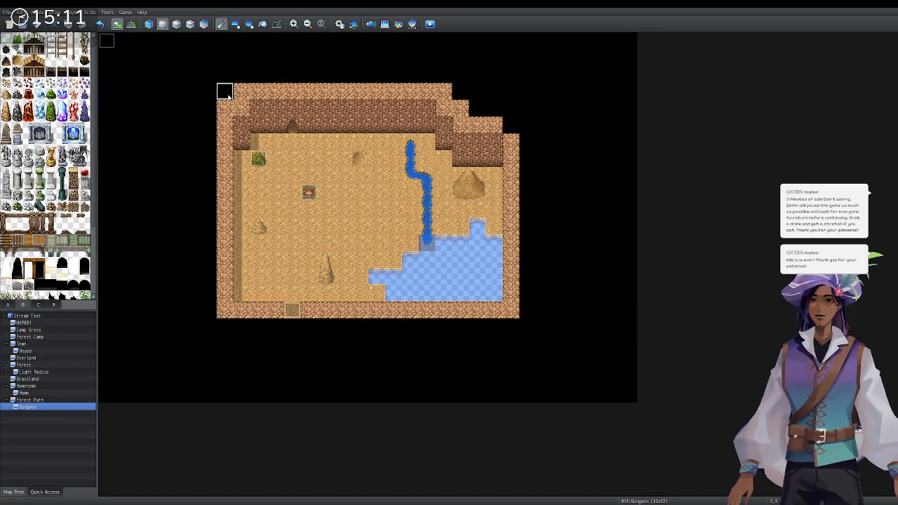
{"action": "left_click_drag", "start_coordinate": [257, 143], "coordinate": [390, 261]}
{"action": "left_click", "coordinate": [235, 23]}
{"action": "mouse_move", "coordinate": [258, 142]}
{"action": "left_mouse_down"}
{"action": "mouse_move", "coordinate": [343, 228]}
{"action": "mouse_move", "coordinate": [471, 288]}
{"action": "mouse_move", "coordinate": [497, 288]}
{"action": "left_mouse_up"}
{"action": "left_click_drag", "start_coordinate": [242, 158], "coordinate": [242, 293]}
{"action": "left_click", "coordinate": [290, 314]}
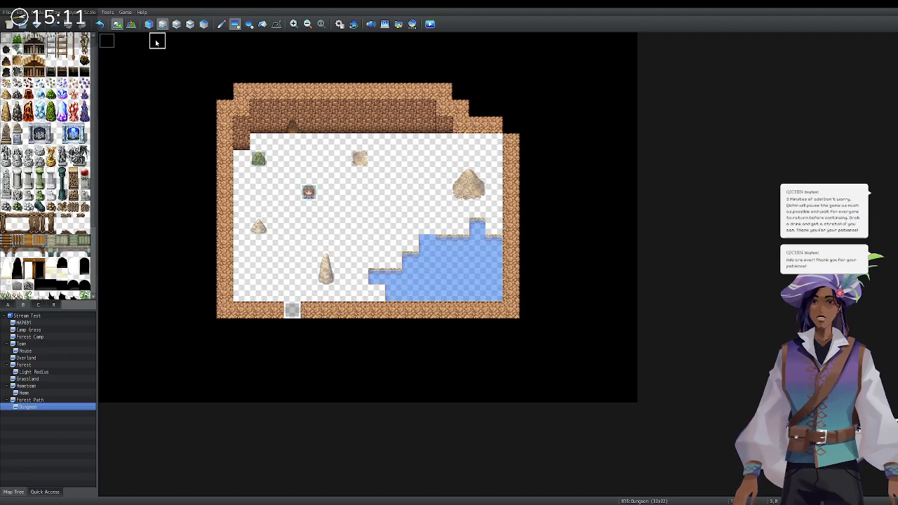
{"action": "left_click", "coordinate": [8, 305]}
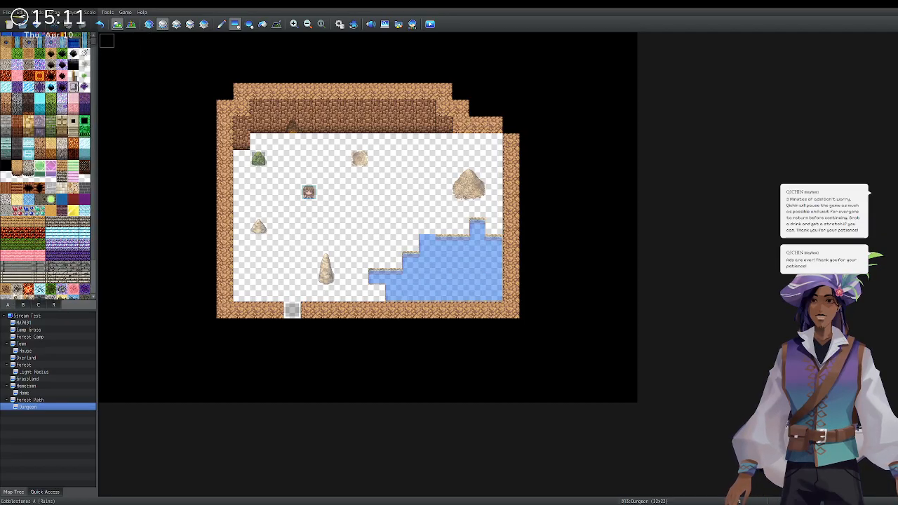
{"action": "left_click", "coordinate": [8, 53]}
{"action": "left_click", "coordinate": [257, 141]}
{"action": "left_click_drag", "start_coordinate": [255, 139], "coordinate": [491, 212]}
{"action": "left_click", "coordinate": [493, 226]}
{"action": "left_click", "coordinate": [461, 226]}
{"action": "mouse_move", "coordinate": [424, 227]}
{"action": "left_mouse_down"}
{"action": "mouse_move", "coordinate": [242, 227]}
{"action": "mouse_move", "coordinate": [242, 154]}
{"action": "left_mouse_up"}
{"action": "mouse_move", "coordinate": [242, 238]}
{"action": "left_mouse_down"}
{"action": "mouse_move", "coordinate": [263, 281]}
{"action": "mouse_move", "coordinate": [347, 295]}
{"action": "mouse_move", "coordinate": [368, 295]}
{"action": "mouse_move", "coordinate": [411, 242]}
{"action": "mouse_move", "coordinate": [379, 243]}
{"action": "left_mouse_up"}
{"action": "left_click", "coordinate": [290, 309]}
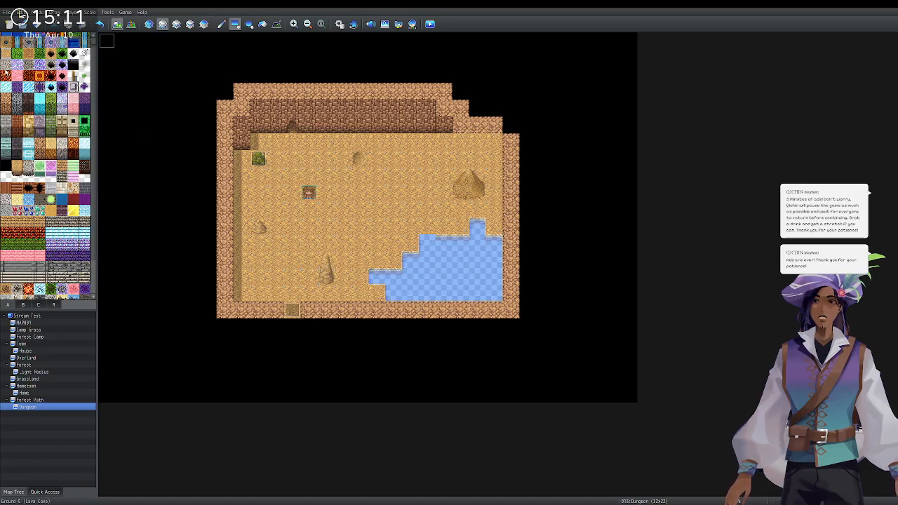
{"action": "scroll", "coordinate": [3, 62], "scroll_direction": "up", "scroll_amount": 1}
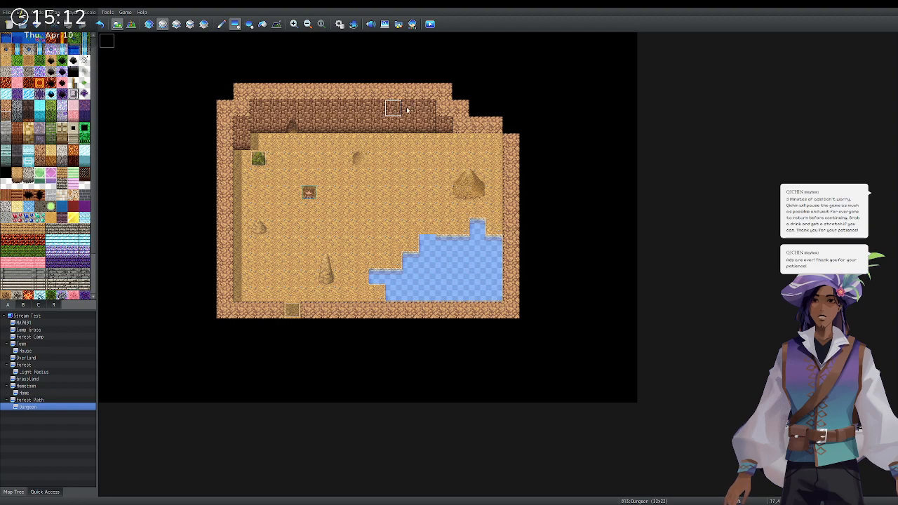
Turn the upper-right floor tiles into wall, then draw a winding stream on layer 2 into the pool.
{"action": "mouse_move", "coordinate": [470, 143]}
{"action": "left_mouse_down"}
{"action": "mouse_move", "coordinate": [492, 144]}
{"action": "mouse_move", "coordinate": [495, 160]}
{"action": "mouse_move", "coordinate": [458, 160]}
{"action": "mouse_move", "coordinate": [450, 144]}
{"action": "left_mouse_up"}
{"action": "left_click", "coordinate": [450, 144]}
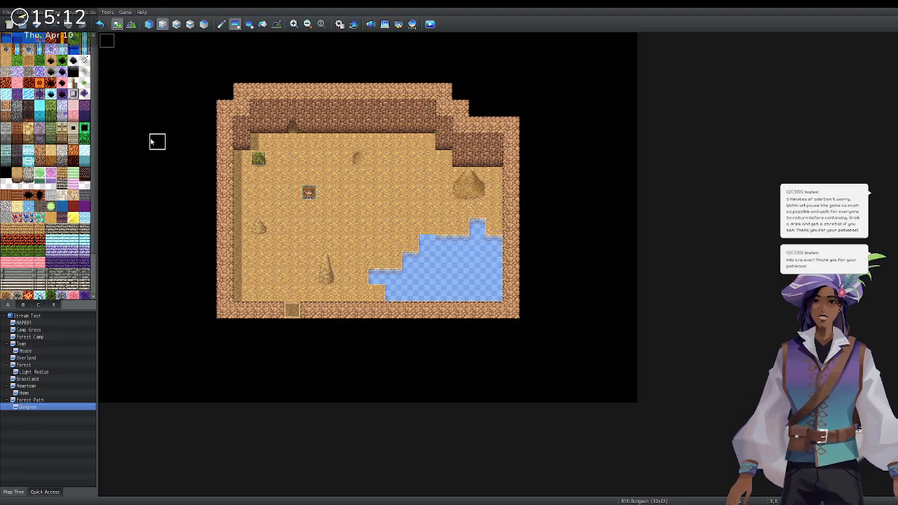
{"action": "left_click", "coordinate": [150, 24]}
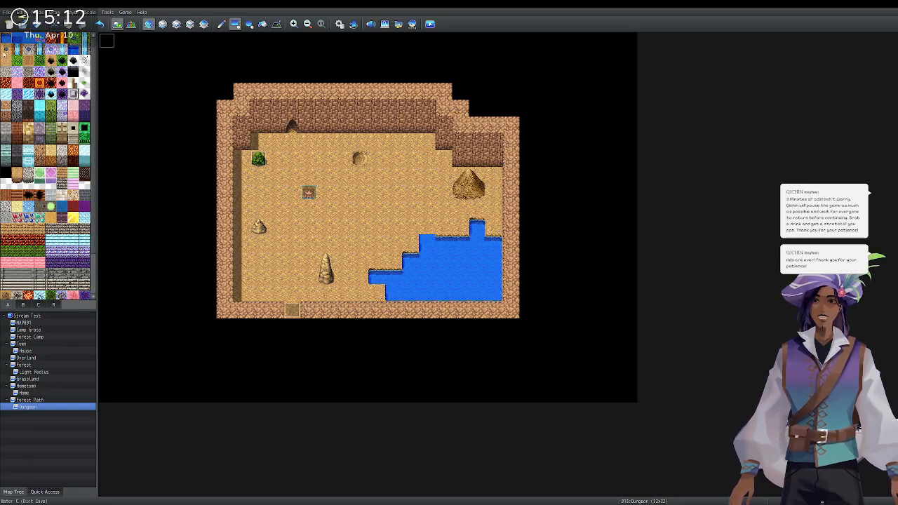
{"action": "left_click", "coordinate": [161, 27]}
{"action": "left_click", "coordinate": [407, 153]}
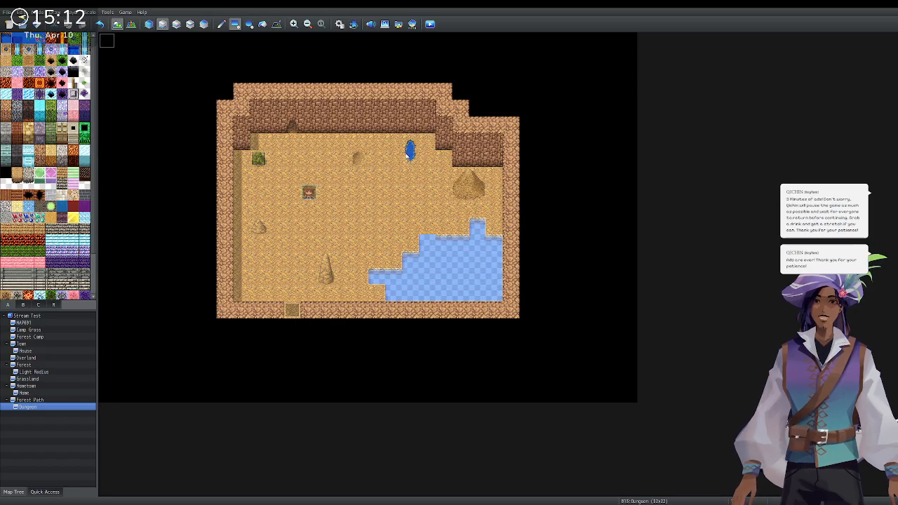
{"action": "left_click", "coordinate": [411, 169]}
{"action": "left_click", "coordinate": [221, 24]}
{"action": "left_click_drag", "start_coordinate": [410, 184], "coordinate": [423, 239]}
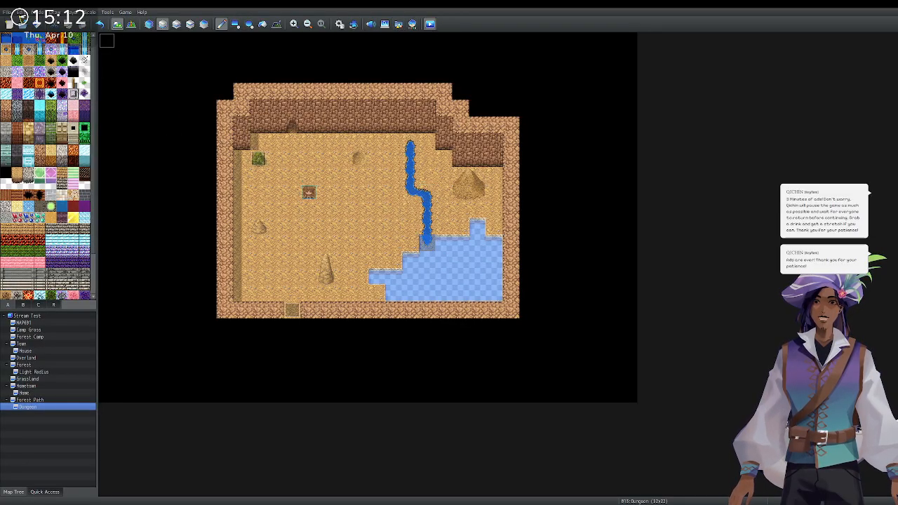
{"action": "left_click", "coordinate": [430, 24]}
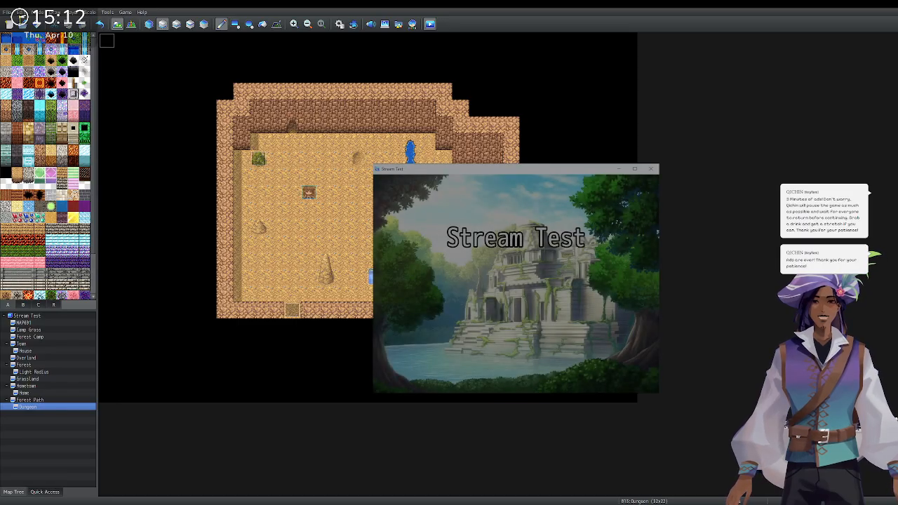
{"action": "key", "text": "Return"}
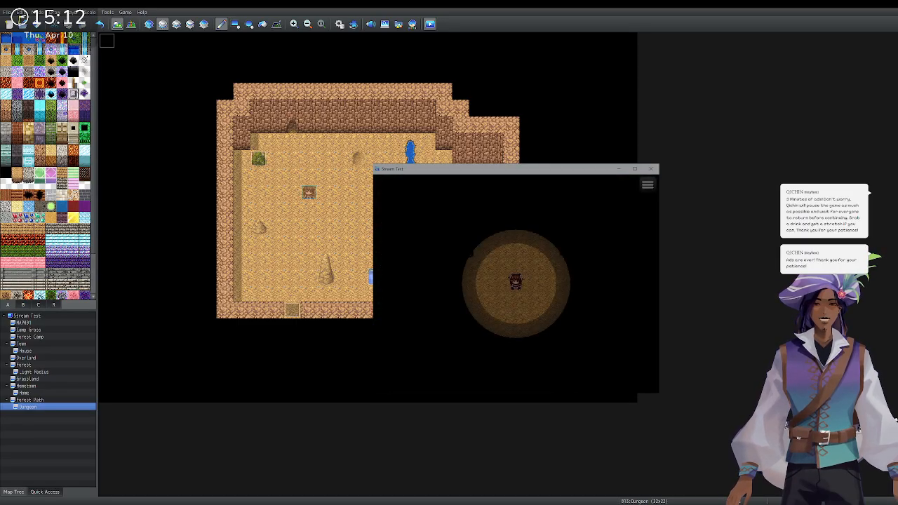
{"action": "key", "text": "Down"}
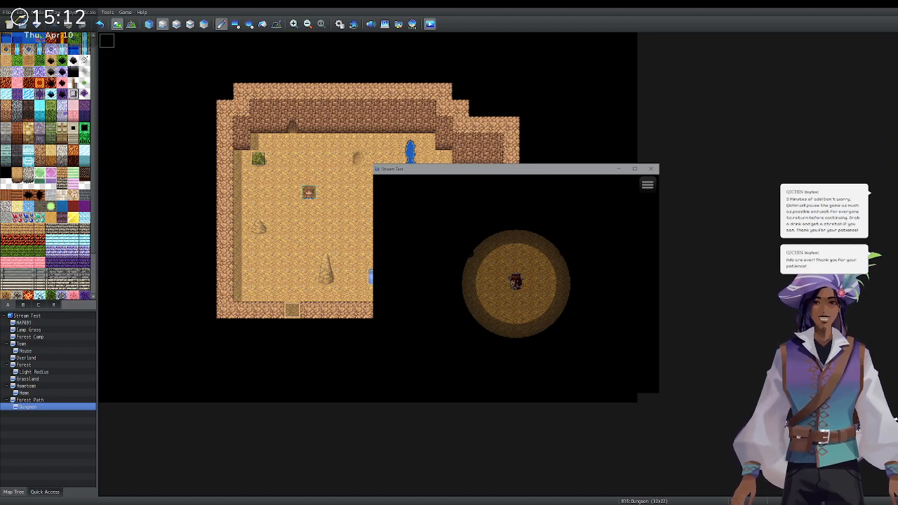
{"action": "key", "text": "Down"}
{"action": "key", "text": "Escape"}
{"action": "key", "text": "Escape"}
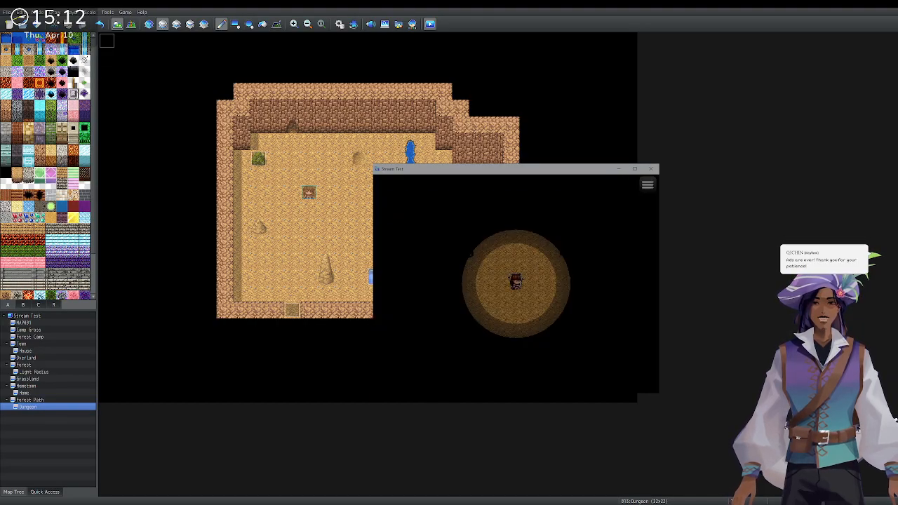
{"action": "key", "text": "Left"}
{"action": "key", "text": "Down"}
{"action": "key", "text": "Right"}
{"action": "key", "text": "Left"}
{"action": "key", "text": "Down"}
{"action": "key", "text": "Left"}
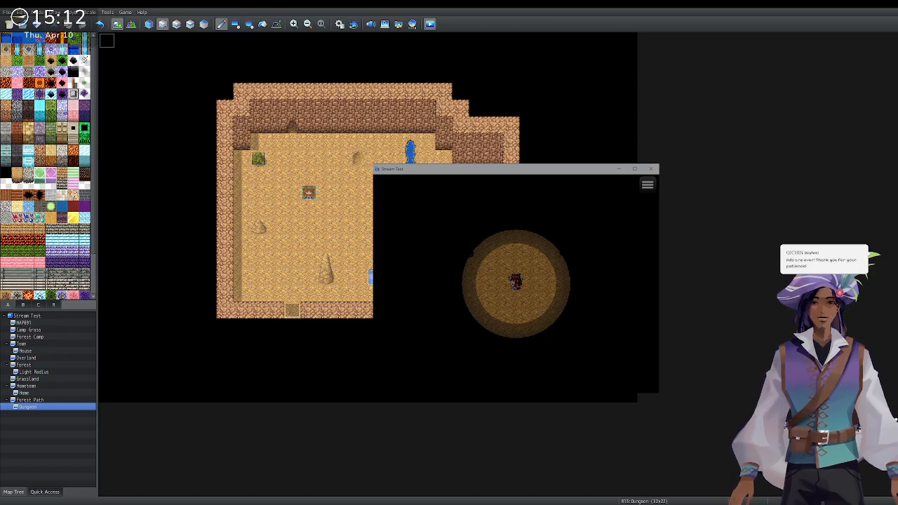
{"action": "key", "text": "Up"}
{"action": "key", "text": "Down"}
{"action": "key", "text": "Up"}
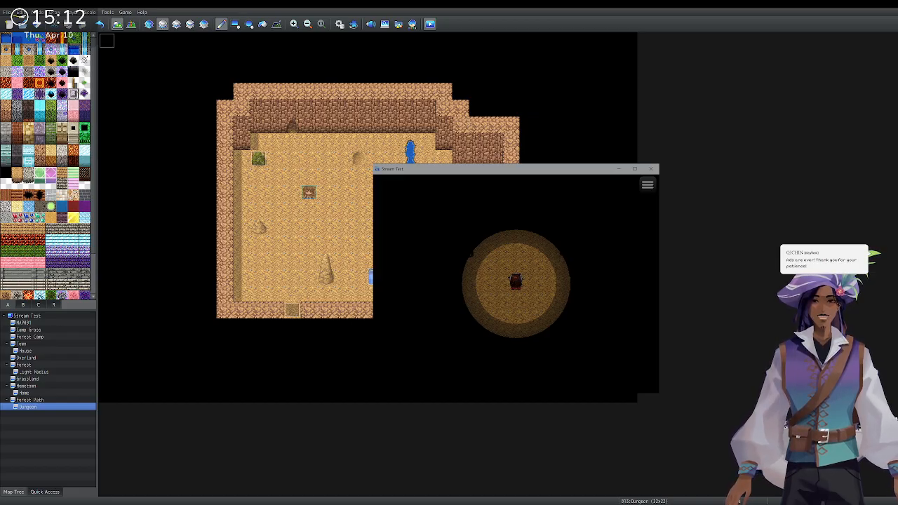
{"action": "left_click", "coordinate": [651, 168]}
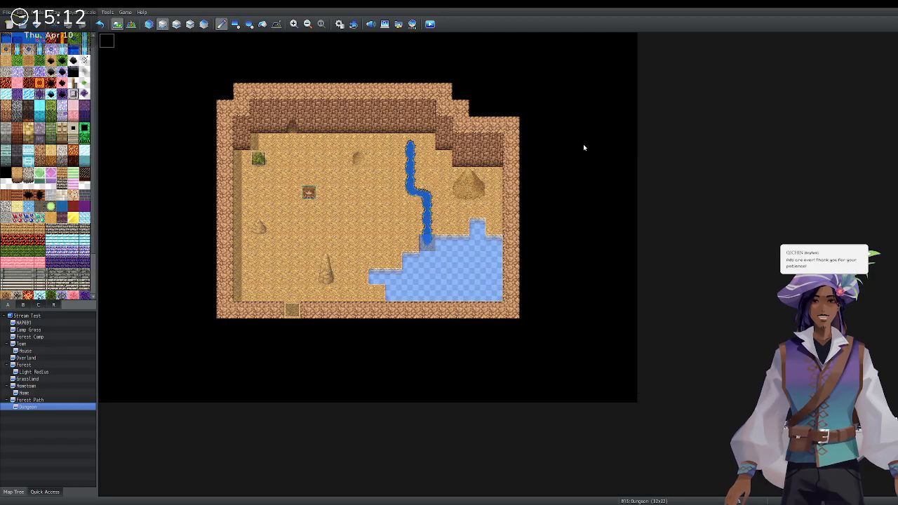
{"action": "left_click", "coordinate": [131, 26]}
{"action": "double_click", "coordinate": [107, 42]}
{"action": "left_click", "coordinate": [320, 171]}
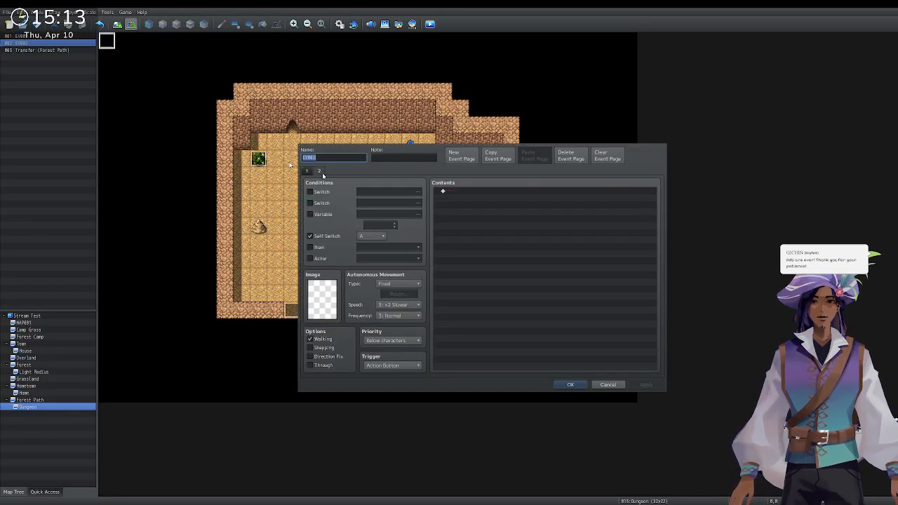
{"action": "left_click", "coordinate": [306, 171]}
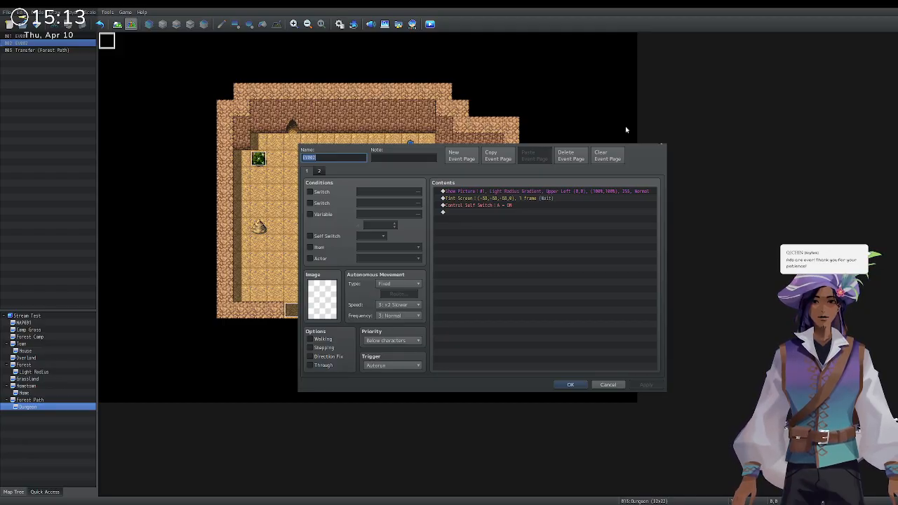
{"action": "left_click", "coordinate": [659, 138]}
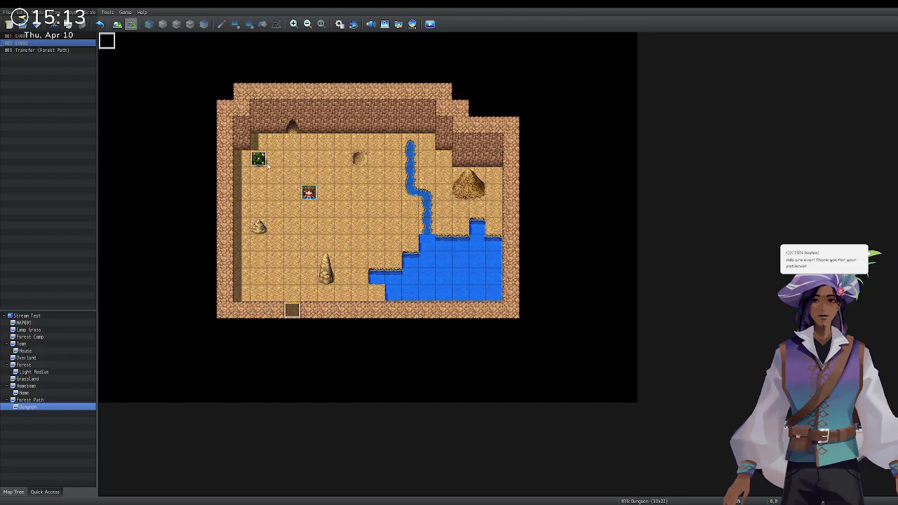
{"action": "double_click", "coordinate": [259, 160]}
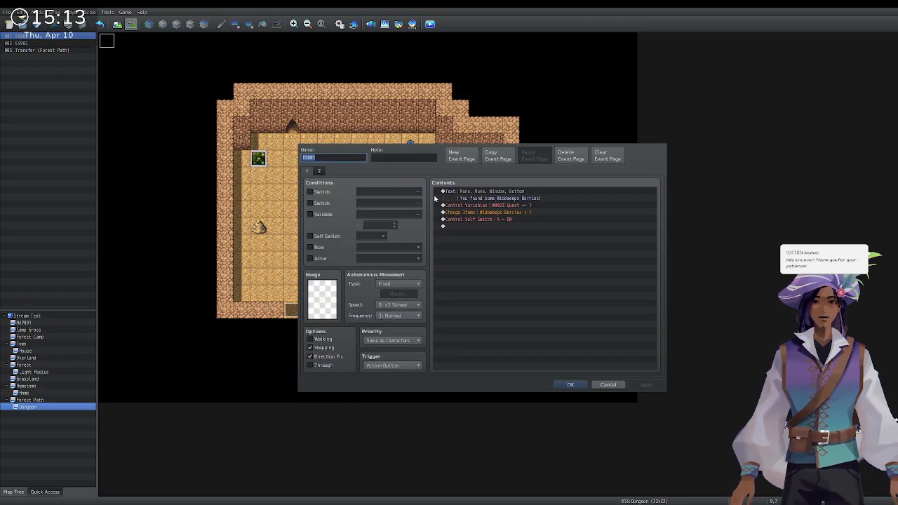
{"action": "left_click", "coordinate": [317, 171]}
{"action": "left_click", "coordinate": [307, 172]}
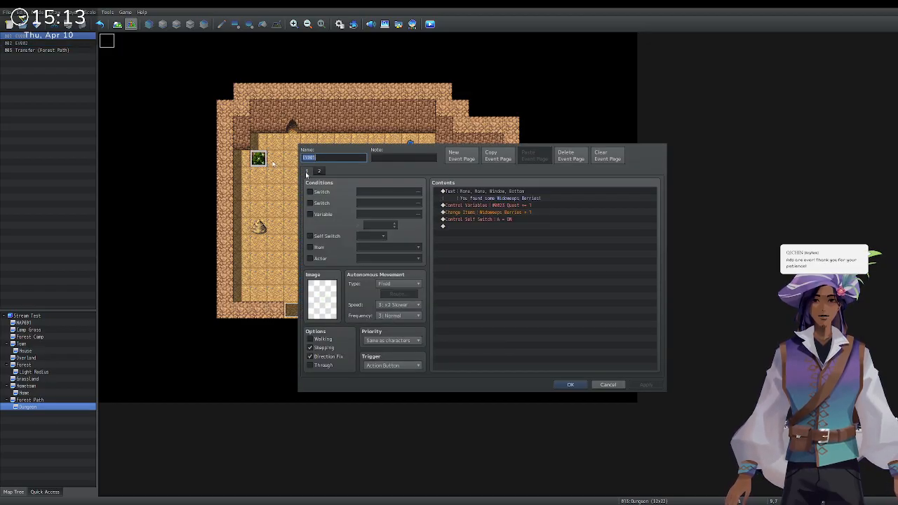
{"action": "left_click", "coordinate": [322, 172]}
{"action": "left_click", "coordinate": [307, 172]}
{"action": "left_click", "coordinate": [320, 171]}
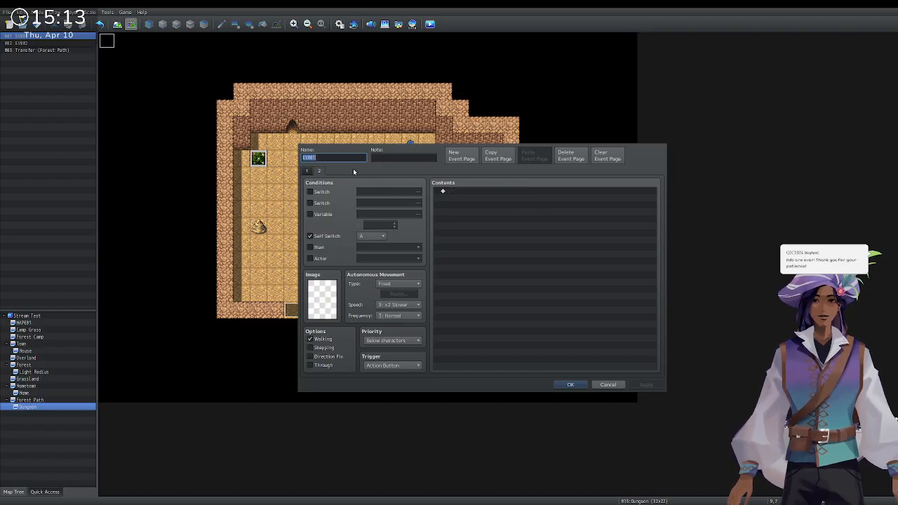
{"action": "key", "text": "Escape"}
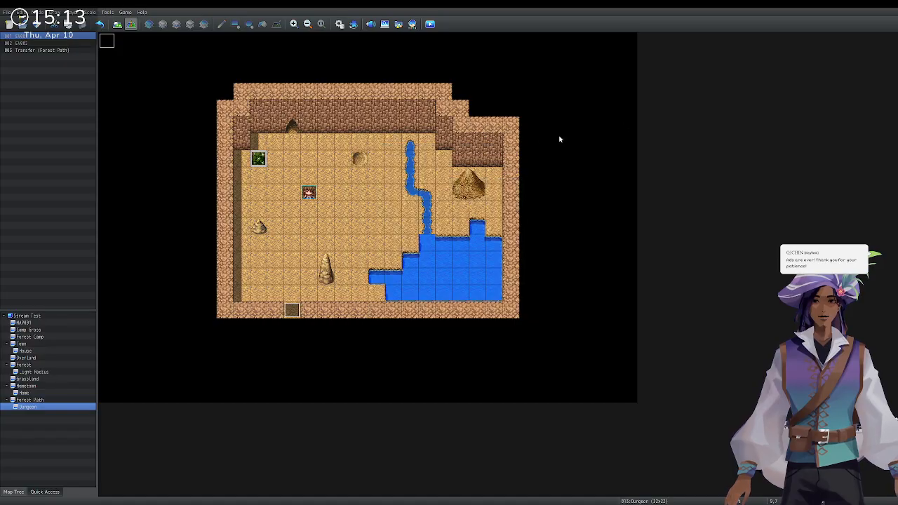
{"action": "left_click", "coordinate": [162, 25]}
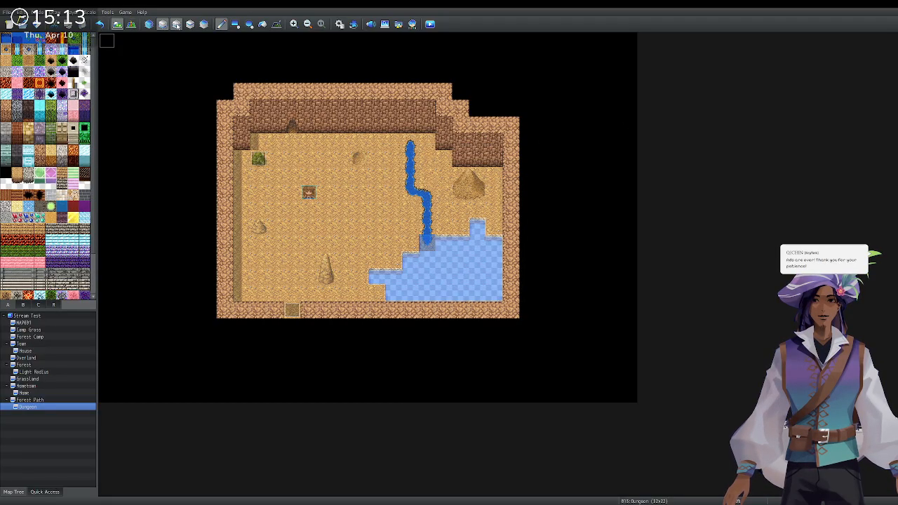
On the upper layer, erase the bush and clear the pool and sand mound from the room.
{"action": "left_click", "coordinate": [176, 24]}
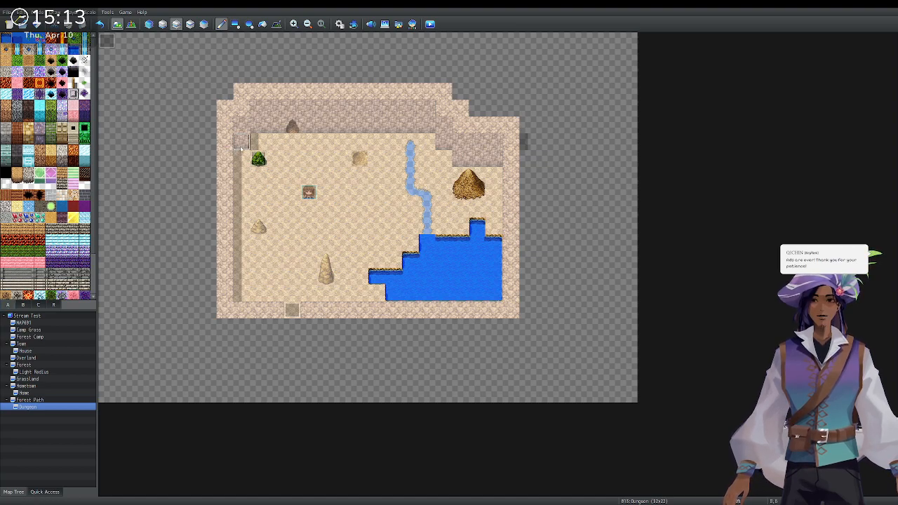
{"action": "left_click", "coordinate": [258, 159]}
{"action": "left_click_drag", "start_coordinate": [377, 276], "coordinate": [405, 293]}
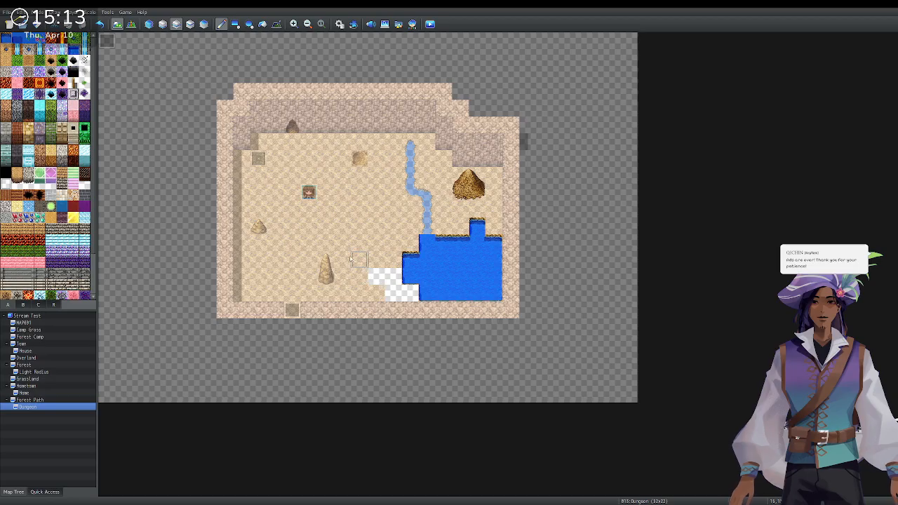
{"action": "left_click", "coordinate": [235, 24]}
{"action": "mouse_move", "coordinate": [246, 144]}
{"action": "left_mouse_down"}
{"action": "mouse_move", "coordinate": [385, 261]}
{"action": "mouse_move", "coordinate": [495, 296]}
{"action": "left_mouse_up"}
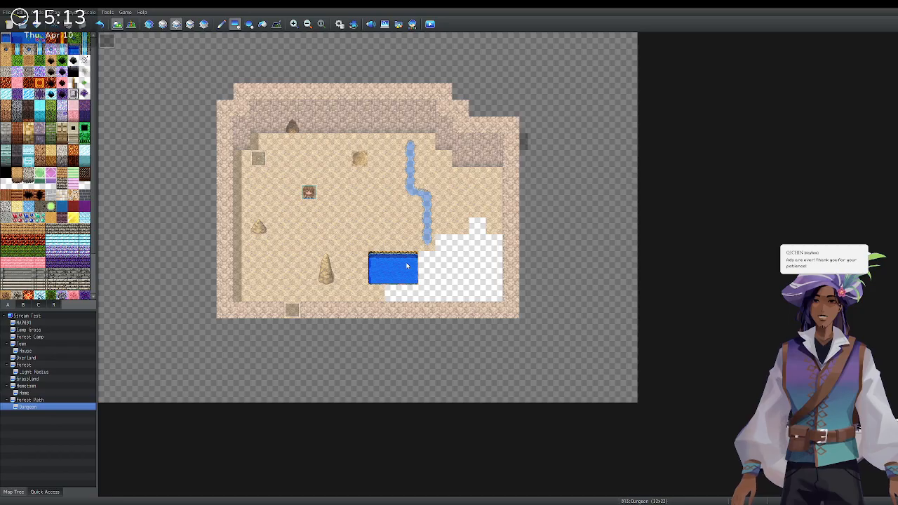
Repaint the stepped pool in solid water with the pencil and compare the layers.
{"action": "left_click", "coordinate": [221, 24]}
{"action": "mouse_move", "coordinate": [410, 259]}
{"action": "left_mouse_down"}
{"action": "mouse_move", "coordinate": [391, 296]}
{"action": "mouse_move", "coordinate": [425, 295]}
{"action": "mouse_move", "coordinate": [462, 242]}
{"action": "mouse_move", "coordinate": [480, 243]}
{"action": "mouse_move", "coordinate": [494, 293]}
{"action": "mouse_move", "coordinate": [461, 292]}
{"action": "mouse_move", "coordinate": [480, 269]}
{"action": "left_mouse_up"}
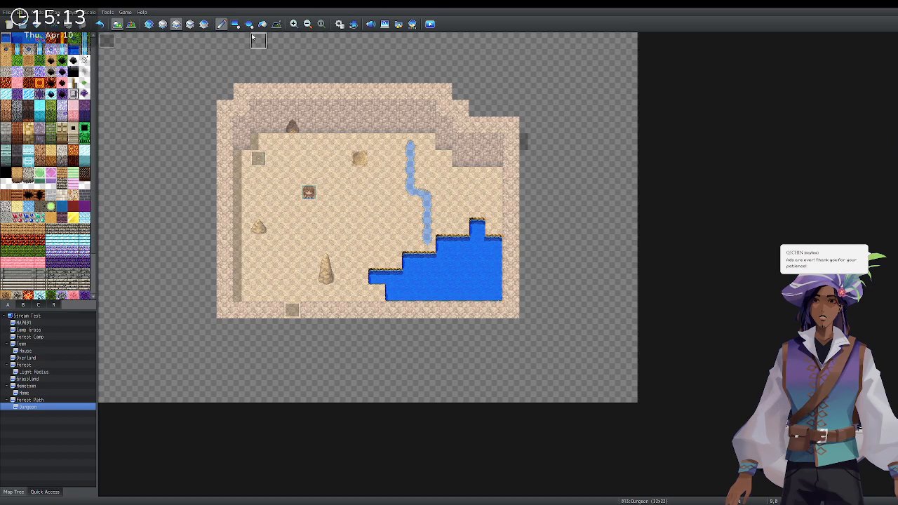
{"action": "left_click", "coordinate": [189, 24]}
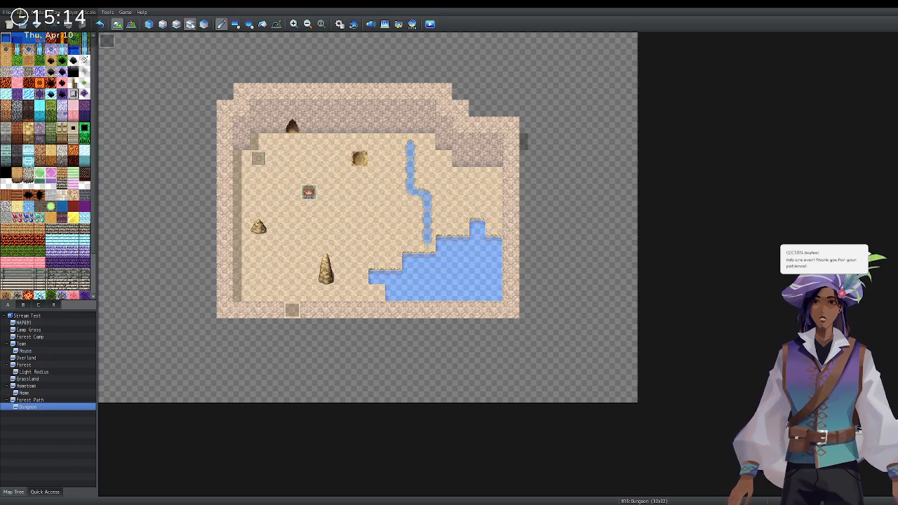
{"action": "left_click", "coordinate": [176, 23]}
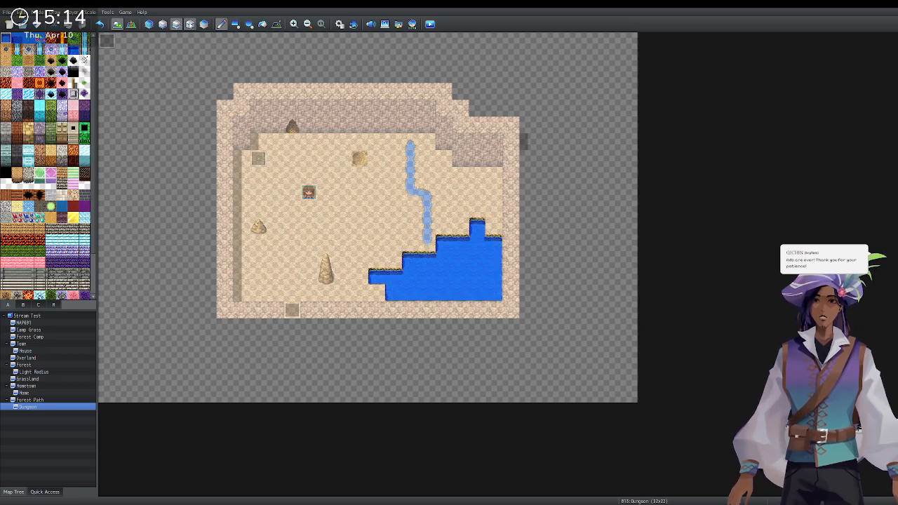
Place a large sand mound by the right wall and a green bush in the room's upper-left corner.
{"action": "left_click", "coordinate": [190, 23]}
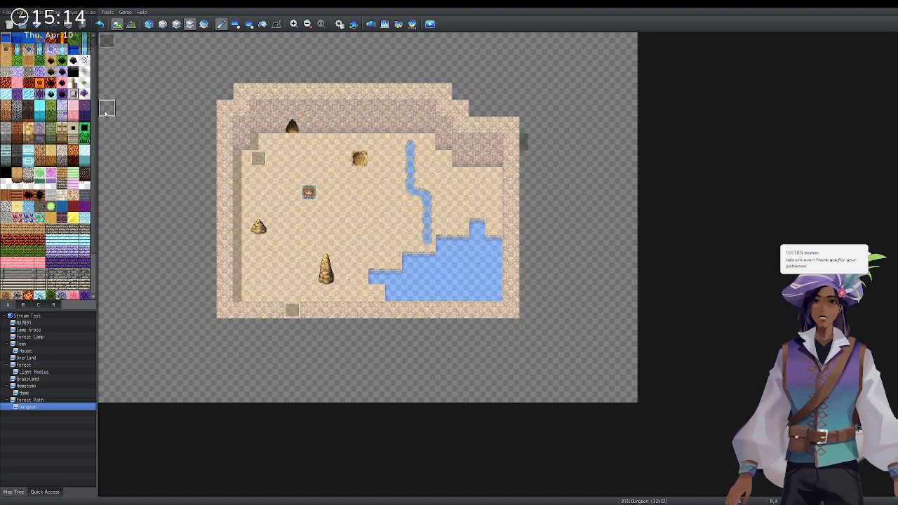
{"action": "scroll", "coordinate": [50, 218], "scroll_direction": "down", "scroll_amount": 1}
{"action": "scroll", "coordinate": [50, 218], "scroll_direction": "down", "scroll_amount": 5}
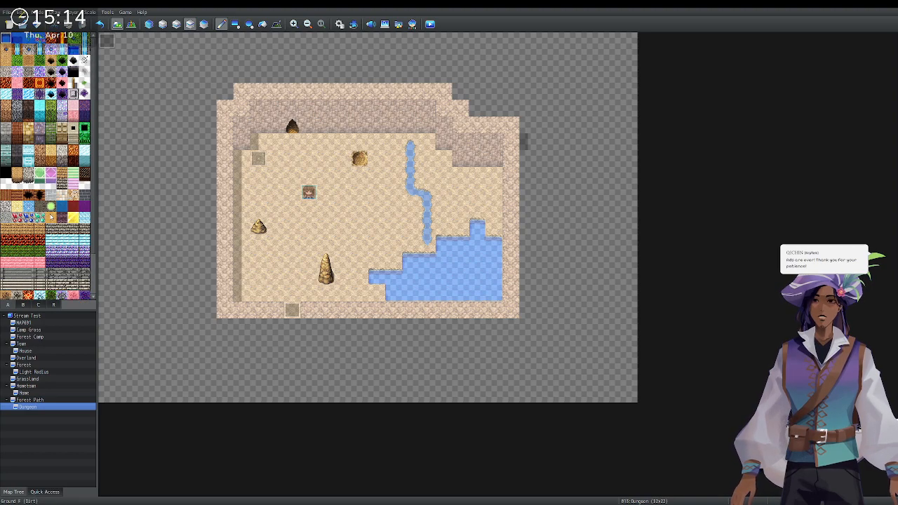
{"action": "scroll", "coordinate": [51, 218], "scroll_direction": "down", "scroll_amount": 3}
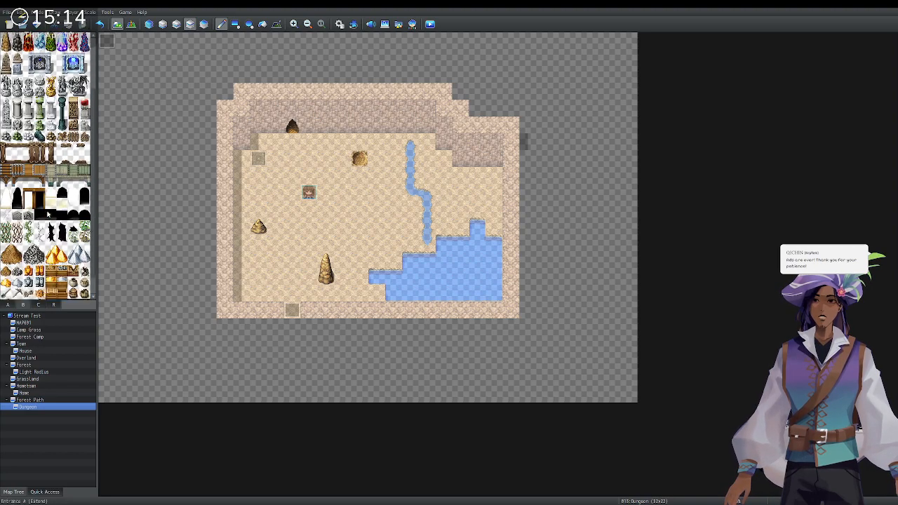
{"action": "left_click", "coordinate": [478, 173]}
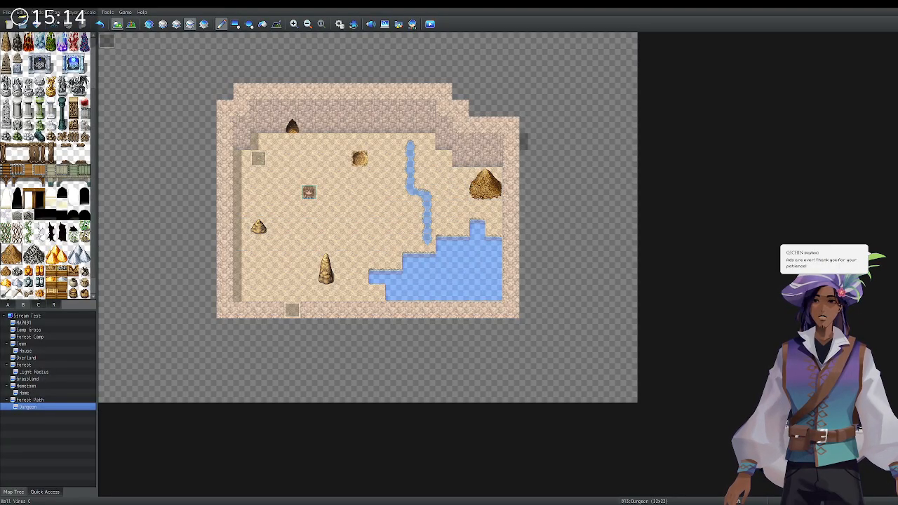
{"action": "scroll", "coordinate": [36, 195], "scroll_direction": "up", "scroll_amount": 3}
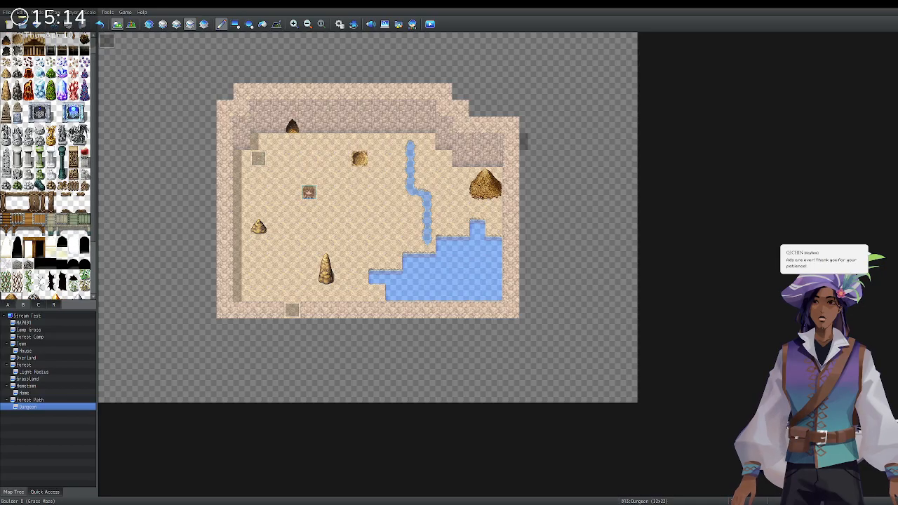
{"action": "left_click", "coordinate": [258, 158]}
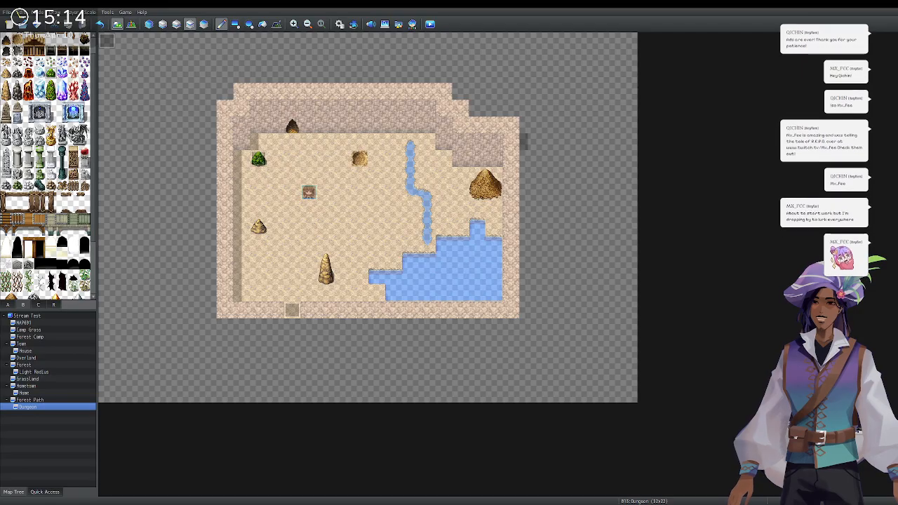
Playtest by resuming the saved game, view the dark cave, then close the playtest window.
{"action": "left_click", "coordinate": [430, 24]}
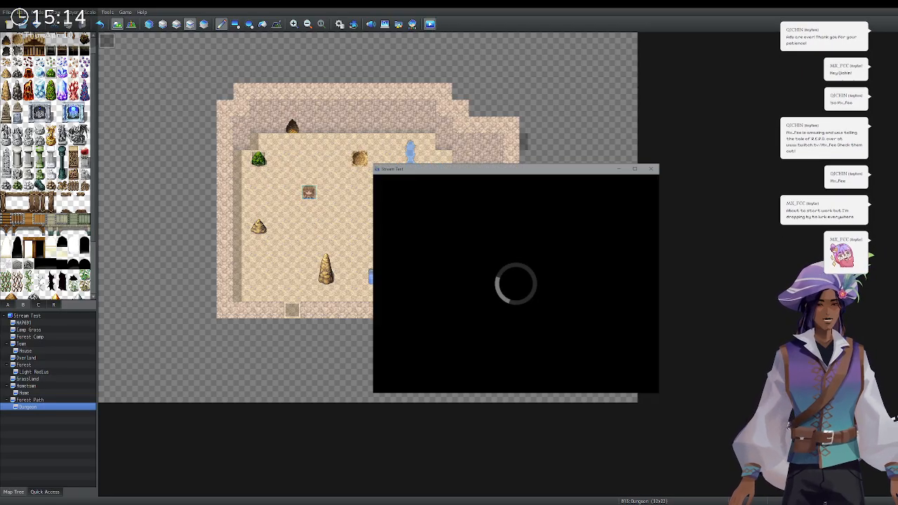
{"action": "key", "text": "Return"}
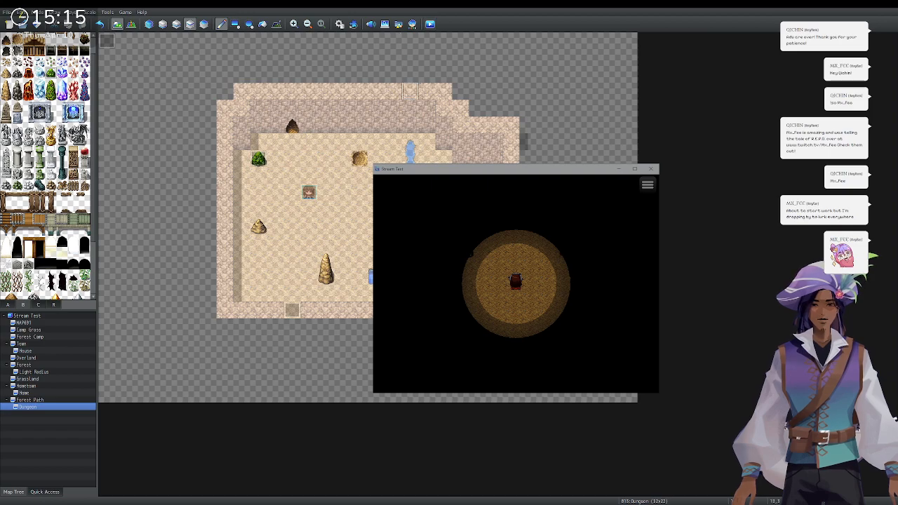
{"action": "left_click", "coordinate": [651, 168]}
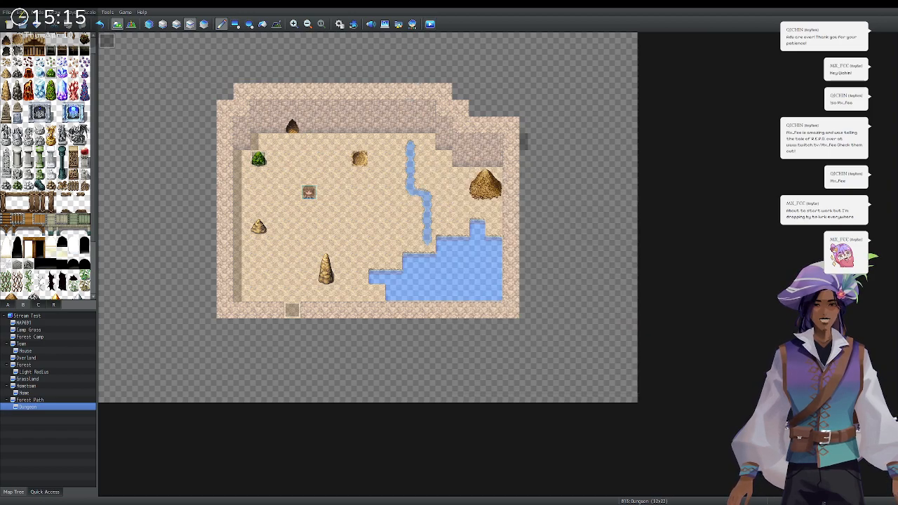
Wipe the room's decorations and cave opening with rectangle fills of floor and empty tiles.
{"action": "left_click", "coordinate": [190, 25]}
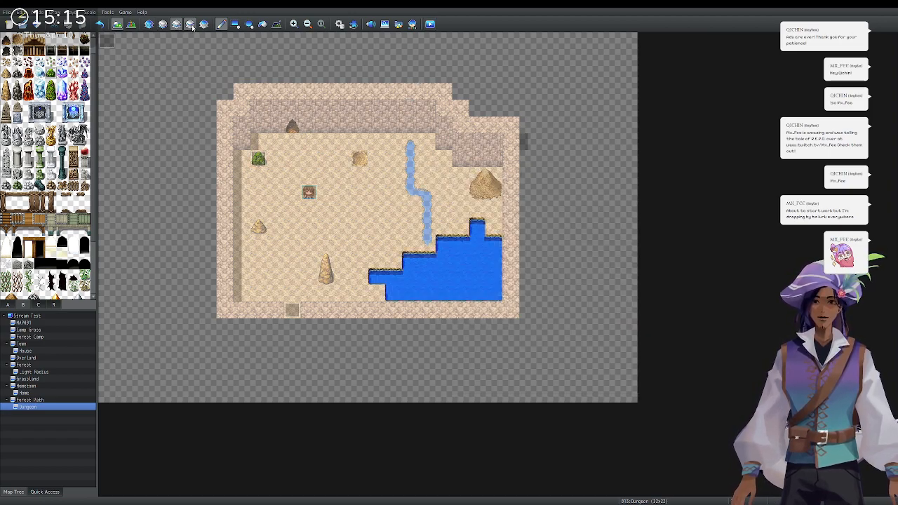
{"action": "left_click", "coordinate": [191, 25]}
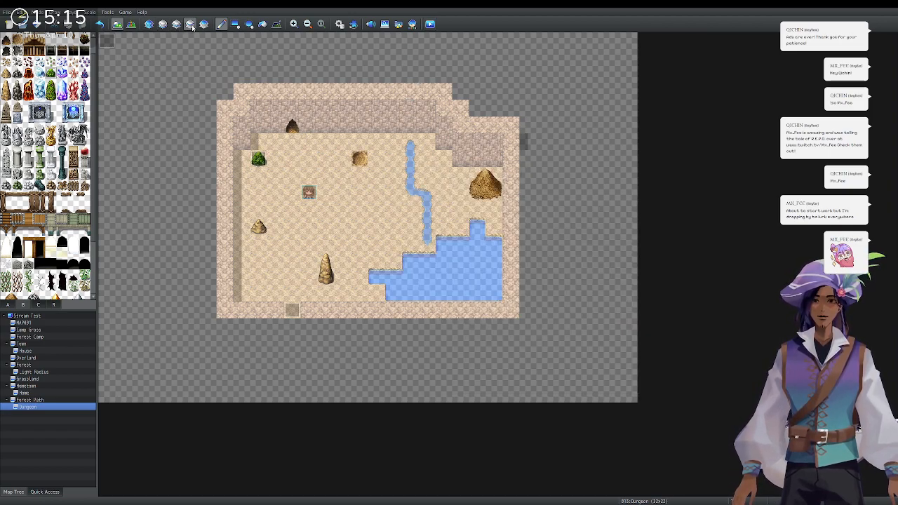
{"action": "left_click", "coordinate": [8, 305]}
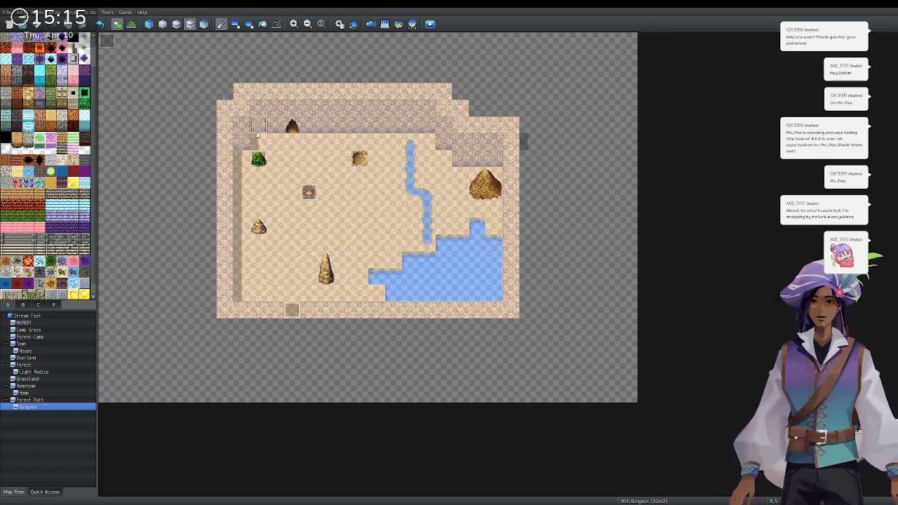
{"action": "left_click", "coordinate": [235, 24]}
{"action": "left_click_drag", "start_coordinate": [268, 143], "coordinate": [497, 302]}
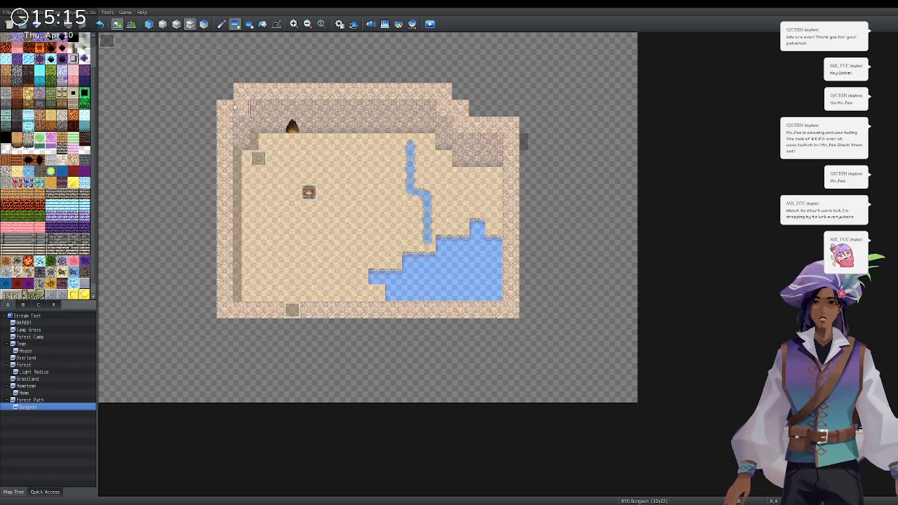
{"action": "left_click_drag", "start_coordinate": [106, 40], "coordinate": [625, 394]}
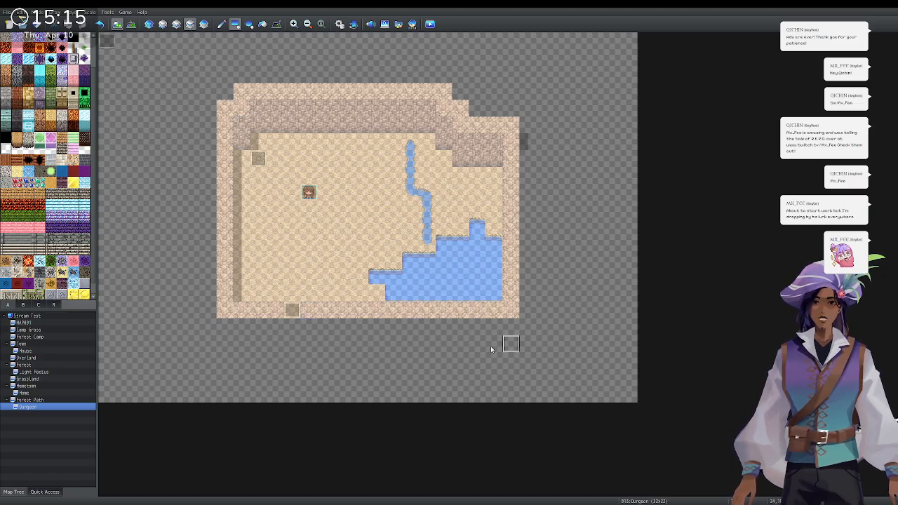
Repaint the cave opening on the back wall directly above the stream's head.
{"action": "left_click", "coordinate": [39, 306]}
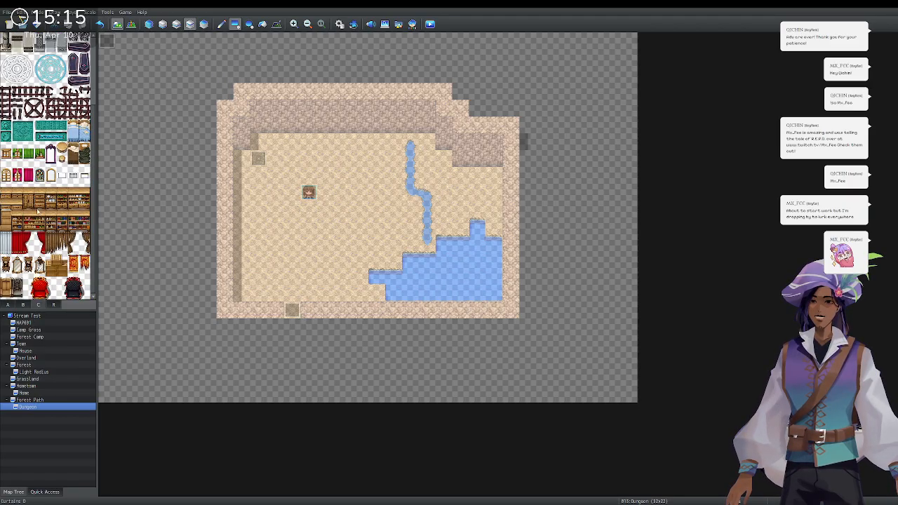
{"action": "scroll", "coordinate": [40, 209], "scroll_direction": "down", "scroll_amount": 1}
{"action": "scroll", "coordinate": [40, 209], "scroll_direction": "up", "scroll_amount": 4}
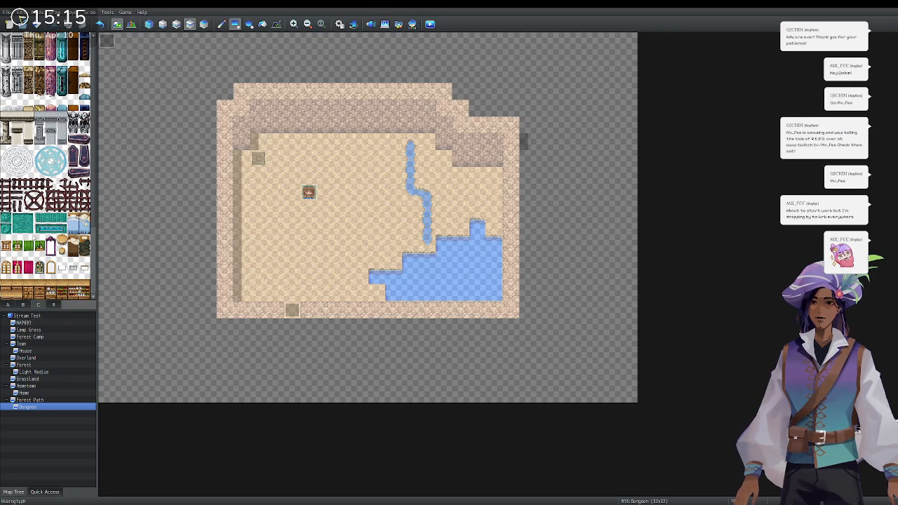
{"action": "left_click", "coordinate": [29, 307]}
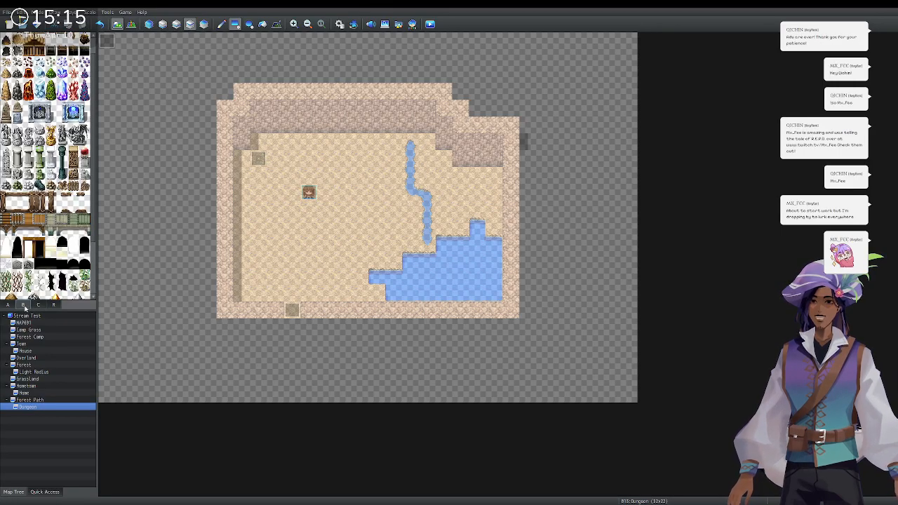
{"action": "scroll", "coordinate": [40, 128], "scroll_direction": "down", "scroll_amount": 1}
{"action": "scroll", "coordinate": [55, 193], "scroll_direction": "up", "scroll_amount": 1}
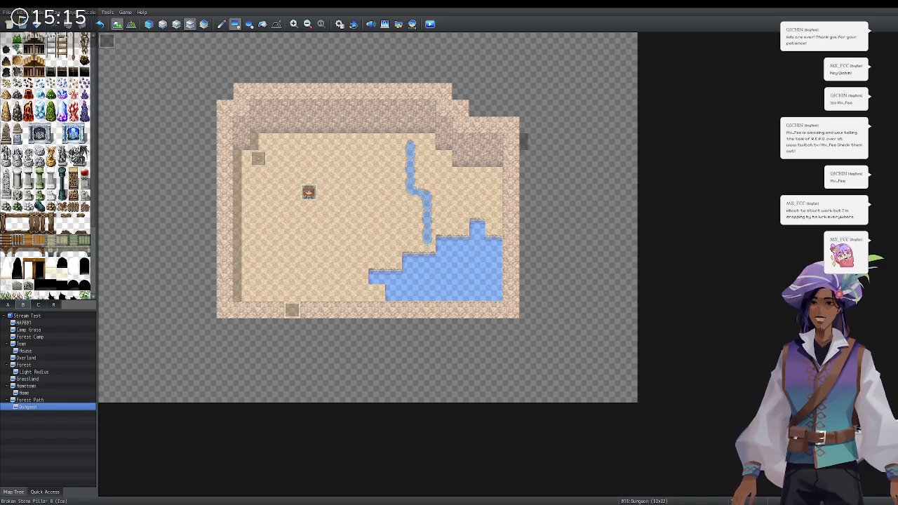
{"action": "left_click", "coordinate": [306, 127]}
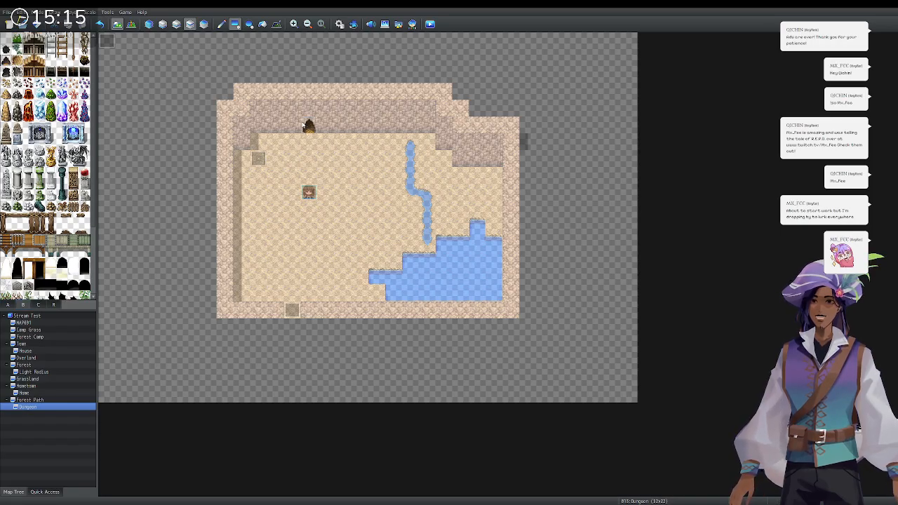
{"action": "left_click", "coordinate": [411, 126]}
{"action": "key", "text": "ctrl+z"}
{"action": "key", "text": "ctrl+z"}
{"action": "left_click", "coordinate": [411, 127]}
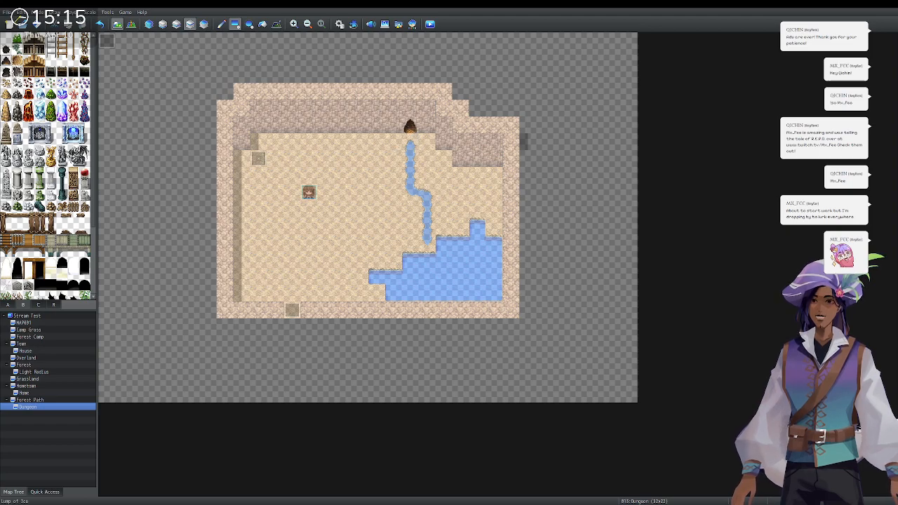
Place a tall rock mid-floor, a boulder by the left wall, a bush upper-left and a gravel mound on the right.
{"action": "left_click_drag", "start_coordinate": [6, 106], "coordinate": [7, 117]}
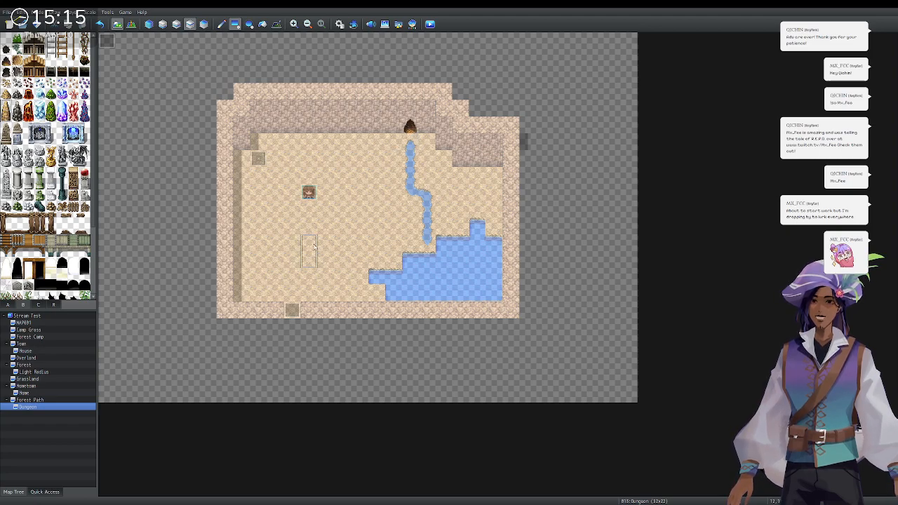
{"action": "left_click", "coordinate": [360, 226]}
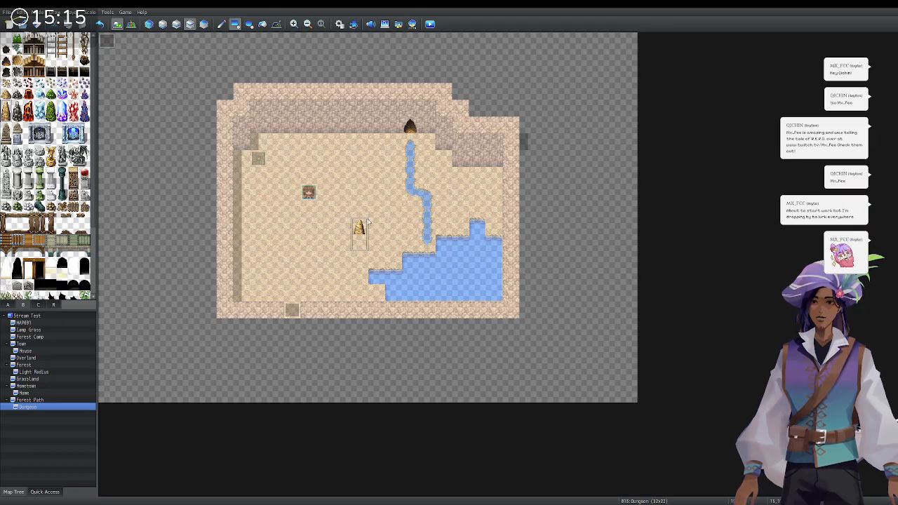
{"action": "left_click", "coordinate": [223, 24]}
{"action": "left_click", "coordinate": [360, 226]}
{"action": "left_click", "coordinate": [6, 94]}
{"action": "left_click", "coordinate": [259, 209]}
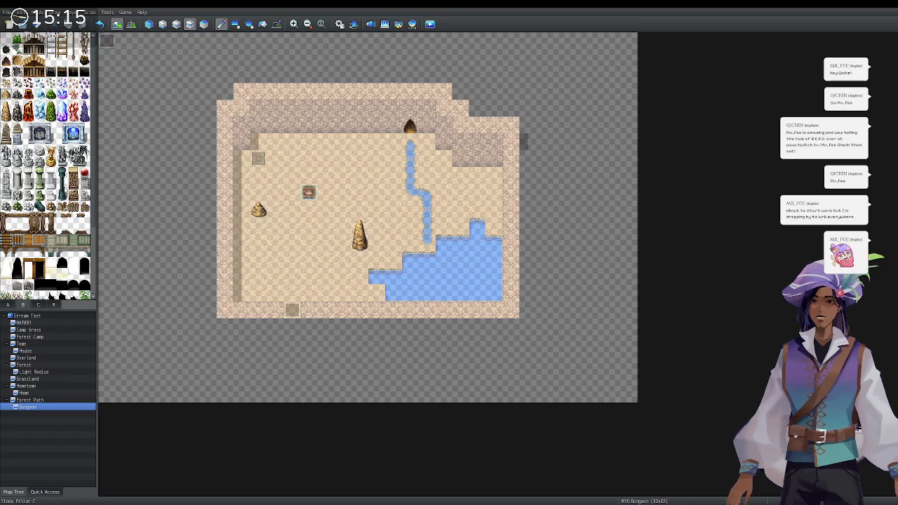
{"action": "left_click", "coordinate": [51, 94]}
{"action": "left_click", "coordinate": [258, 158]}
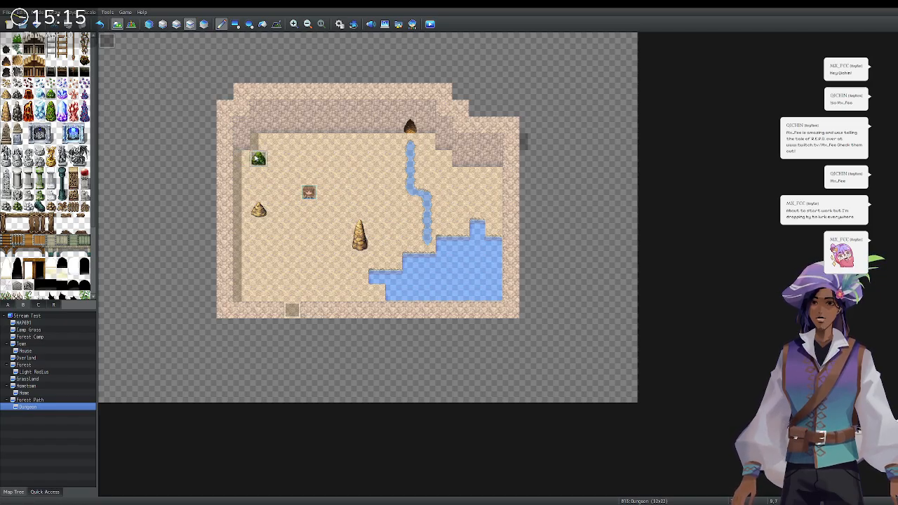
{"action": "scroll", "coordinate": [13, 264], "scroll_direction": "down", "scroll_amount": 3}
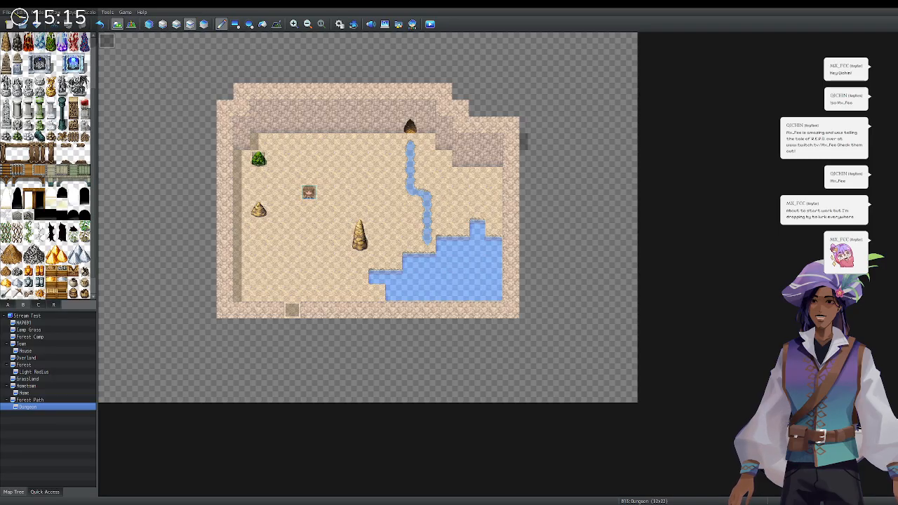
{"action": "left_click", "coordinate": [12, 254]}
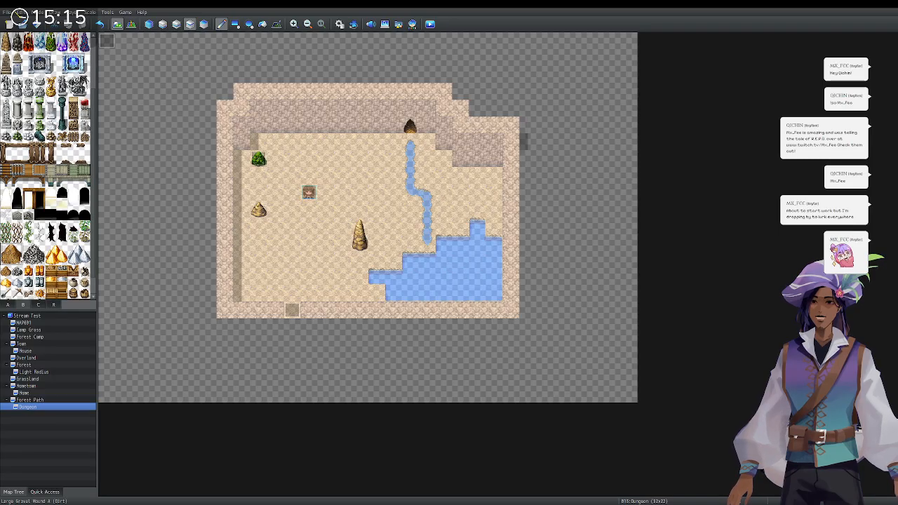
{"action": "left_click", "coordinate": [478, 176]}
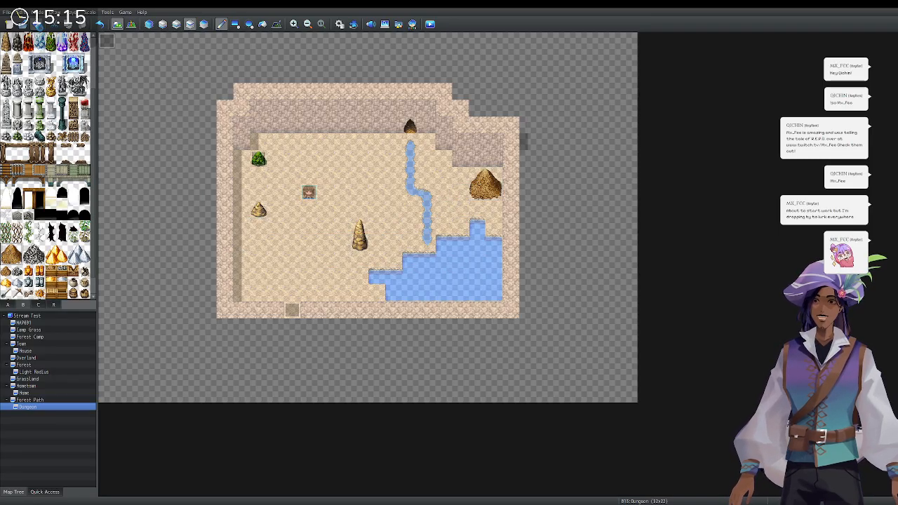
Playtest a new game, walk around the redecorated dark cave, then close the playtest window.
{"action": "left_click", "coordinate": [430, 24]}
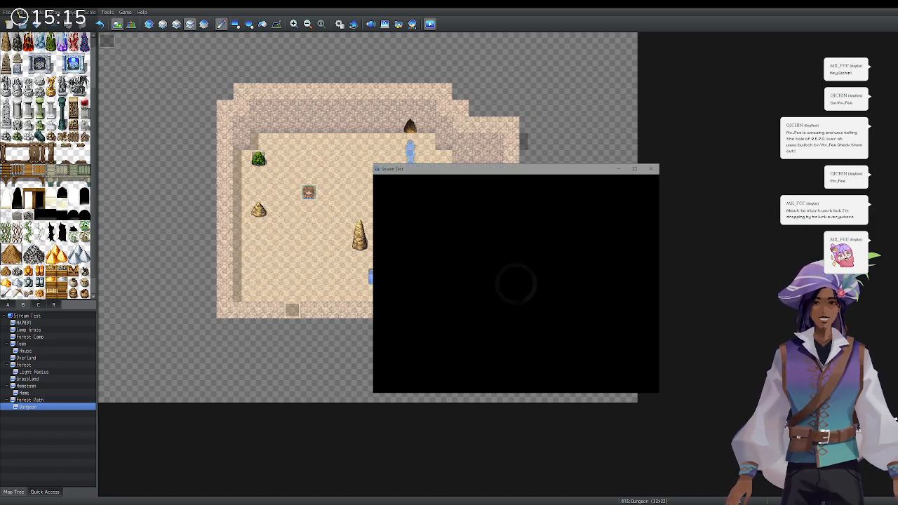
{"action": "key", "text": "Return"}
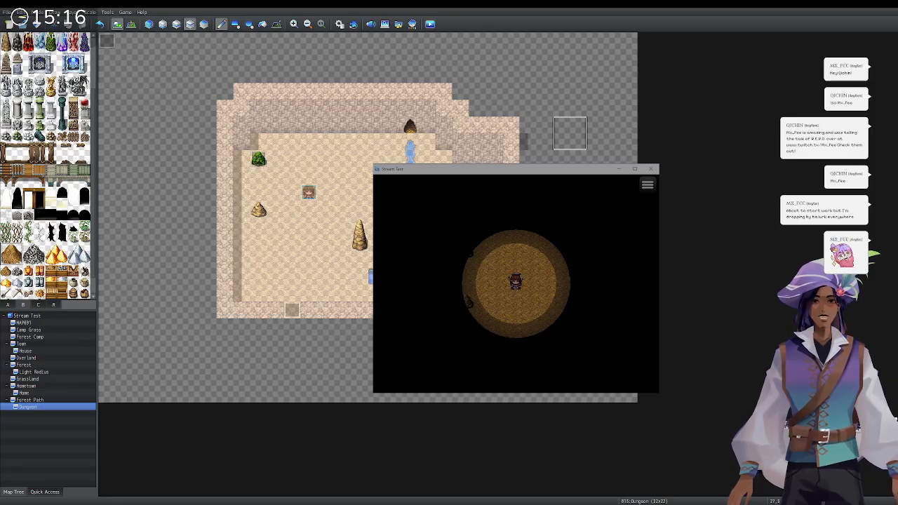
{"action": "left_click", "coordinate": [651, 168]}
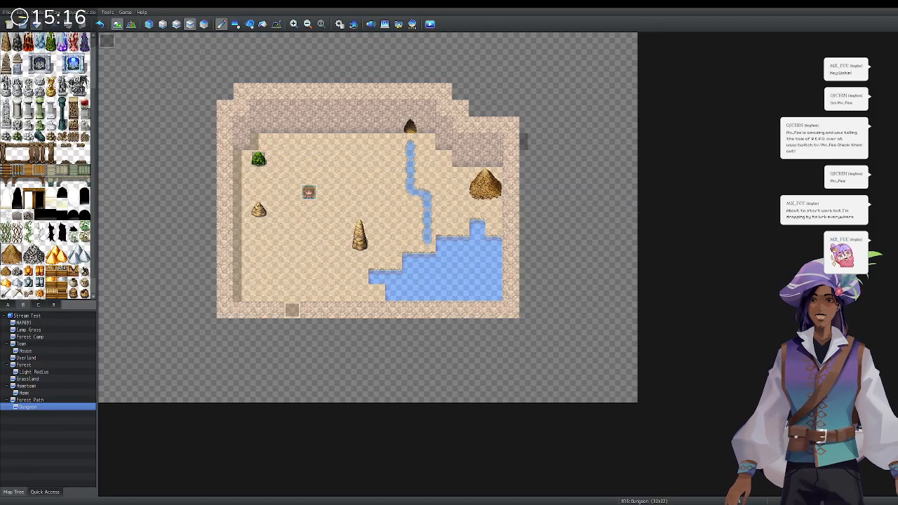
Open the Database's Tilesets page and inspect the Dungeon tileset's settings.
{"action": "key", "text": "F9"}
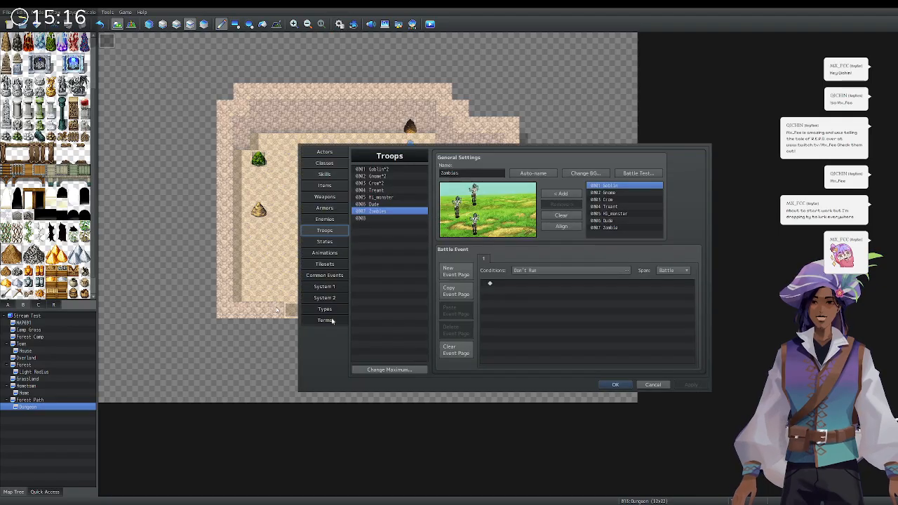
{"action": "left_click", "coordinate": [333, 266]}
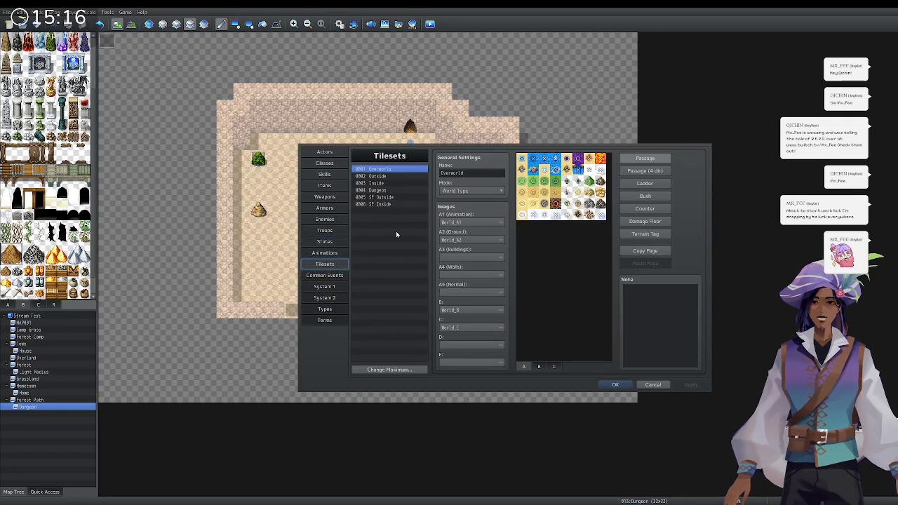
{"action": "left_click", "coordinate": [391, 190]}
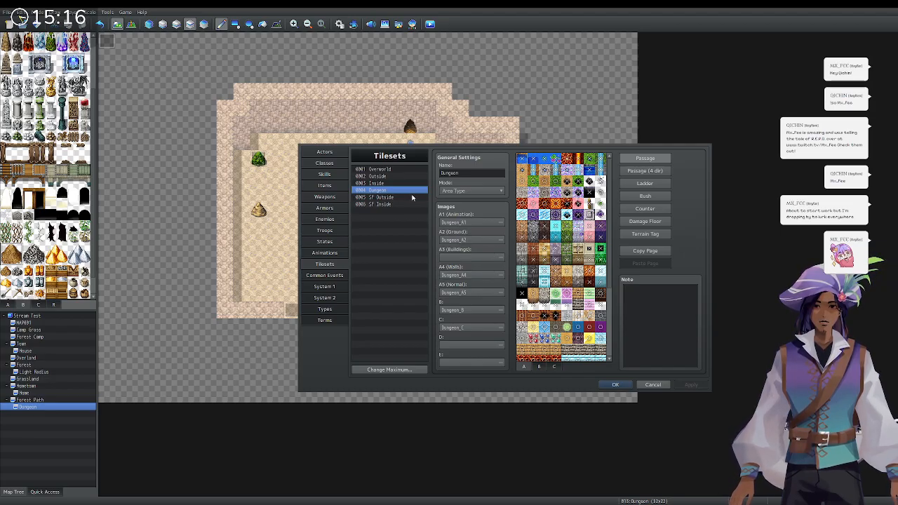
{"action": "scroll", "coordinate": [541, 264], "scroll_direction": "down", "scroll_amount": 3}
{"action": "scroll", "coordinate": [545, 271], "scroll_direction": "up", "scroll_amount": 3}
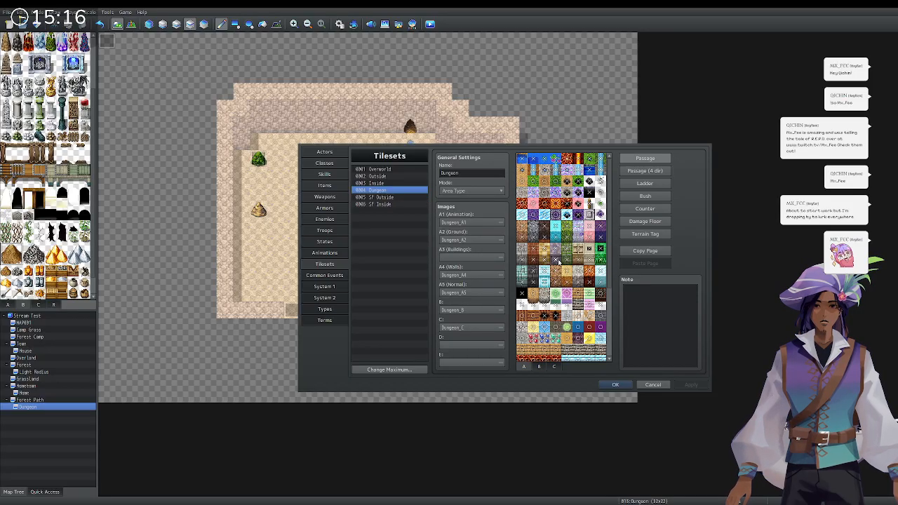
{"action": "scroll", "coordinate": [557, 259], "scroll_direction": "down", "scroll_amount": 4}
{"action": "scroll", "coordinate": [558, 261], "scroll_direction": "up", "scroll_amount": 2}
{"action": "scroll", "coordinate": [557, 262], "scroll_direction": "down", "scroll_amount": 2}
{"action": "scroll", "coordinate": [559, 264], "scroll_direction": "up", "scroll_amount": 4}
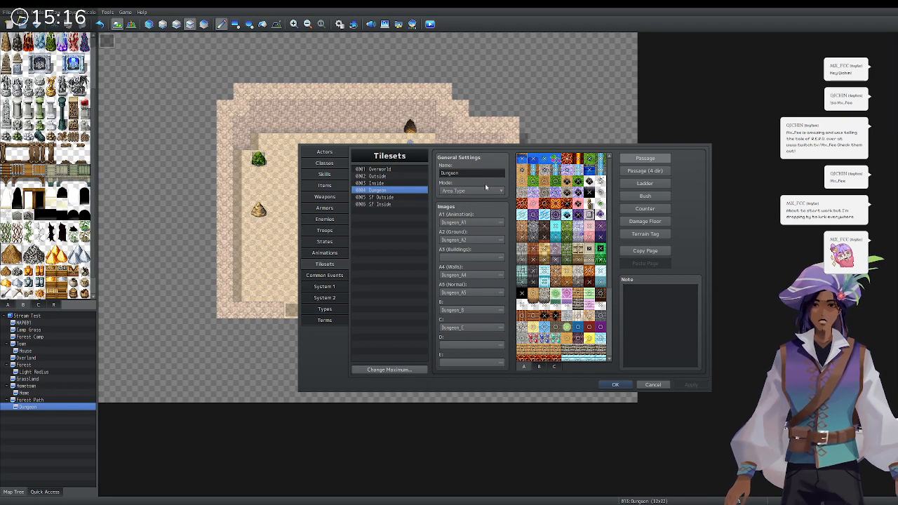
{"action": "scroll", "coordinate": [609, 197], "scroll_direction": "down", "scroll_amount": 3}
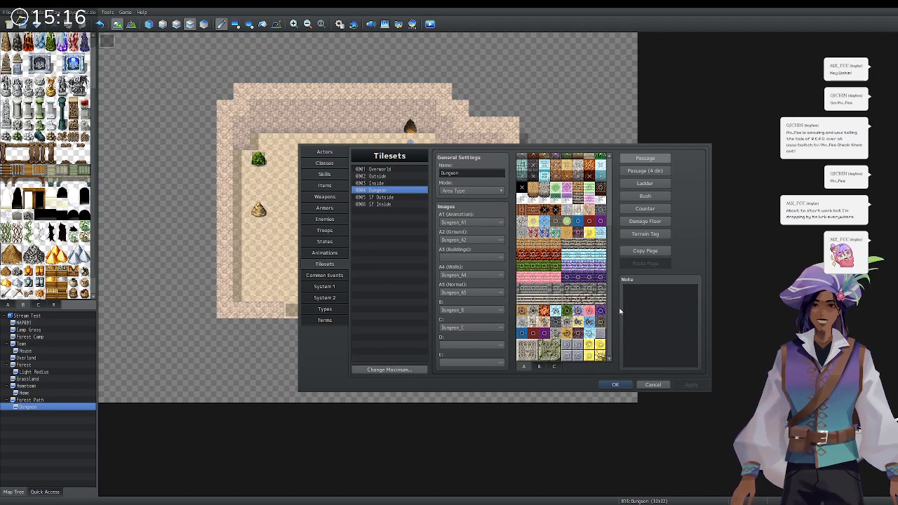
Review the Dungeon tileset's B and A tiles in Passage (4 dir) and Passage modes, then confirm with OK.
{"action": "left_click", "coordinate": [536, 367]}
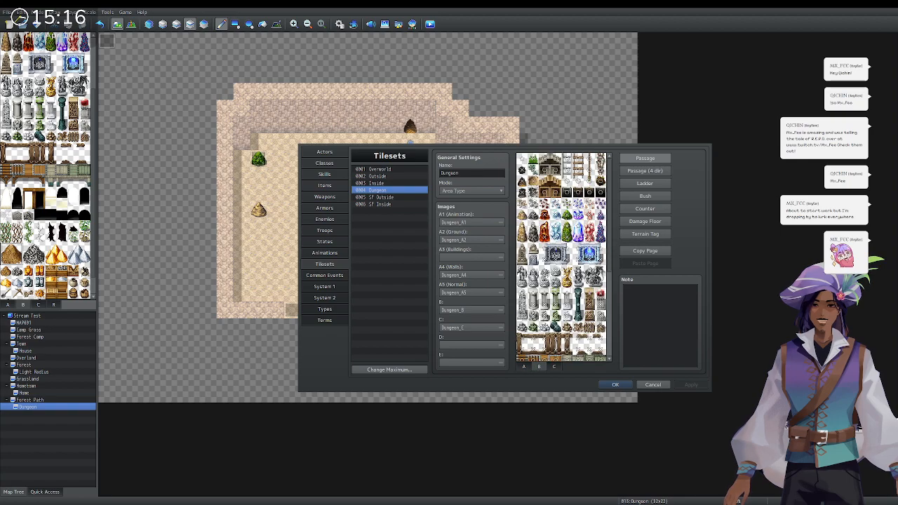
{"action": "left_click", "coordinate": [642, 172]}
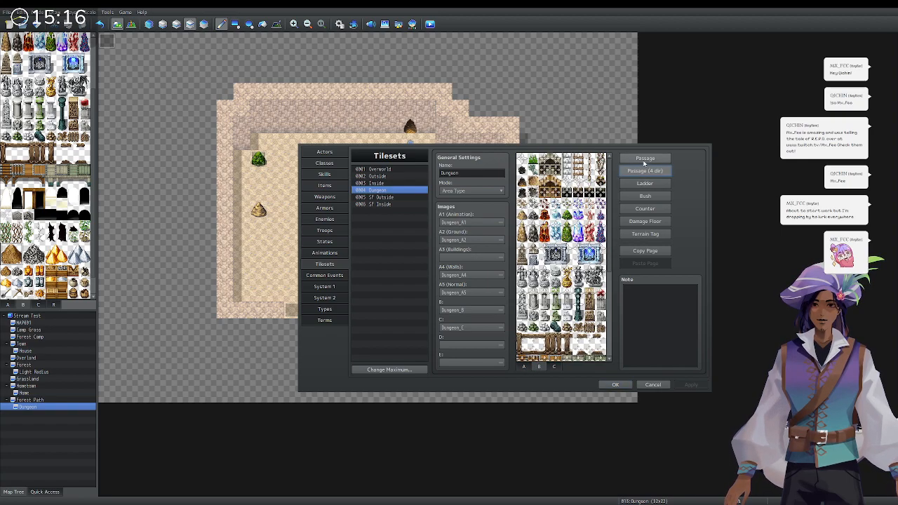
{"action": "left_click", "coordinate": [522, 366]}
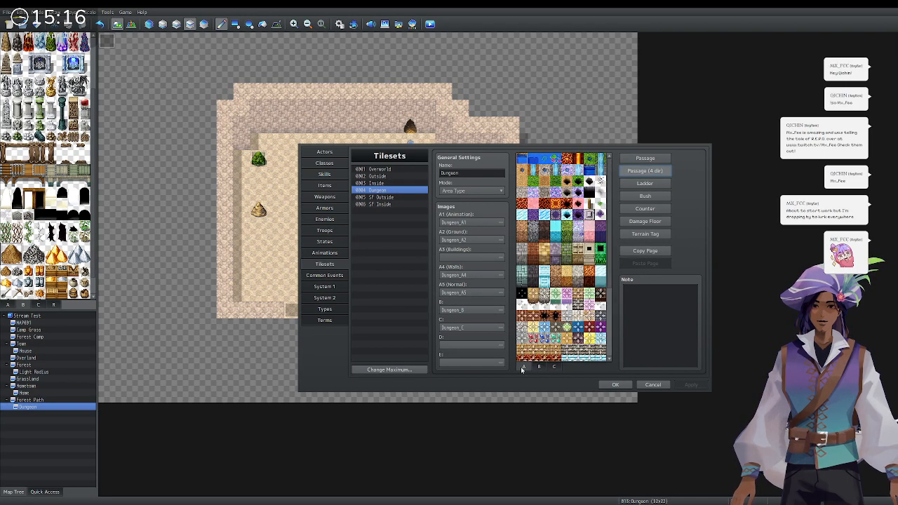
{"action": "left_click", "coordinate": [645, 159]}
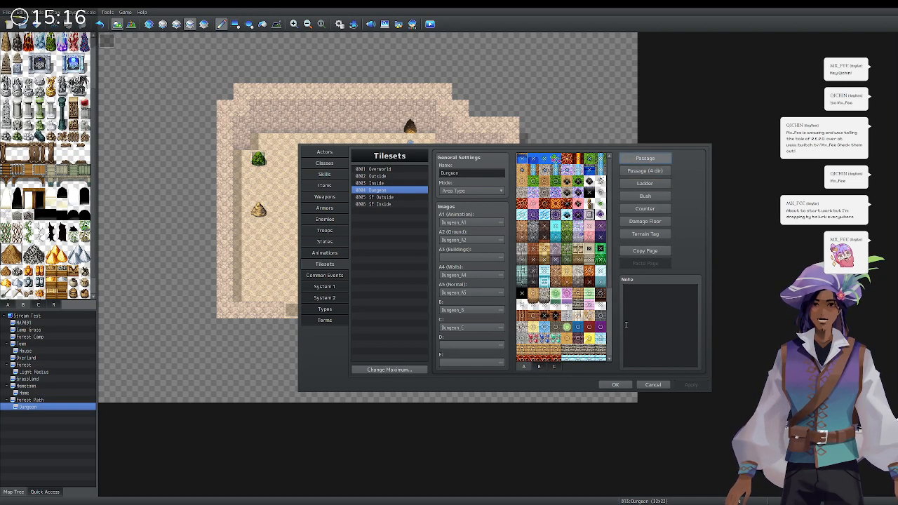
{"action": "left_click", "coordinate": [624, 386]}
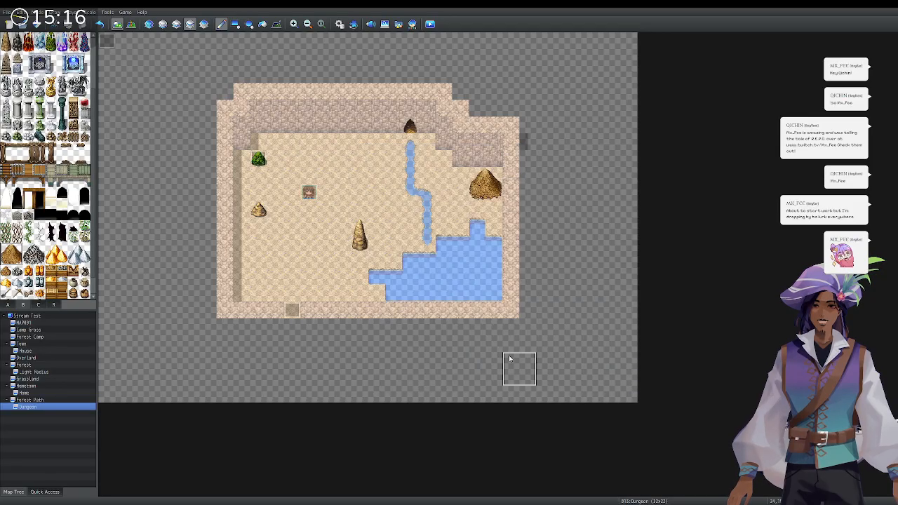
{"action": "scroll", "coordinate": [15, 185], "scroll_direction": "up", "scroll_amount": 3}
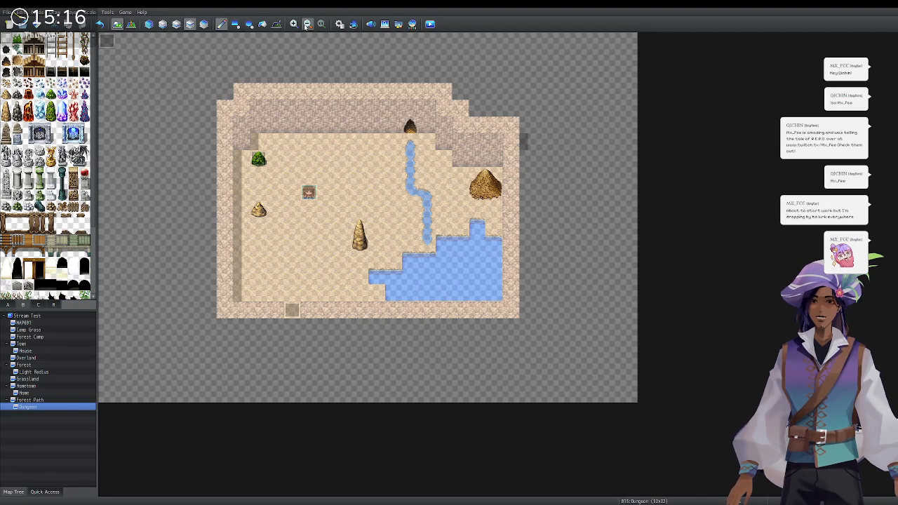
{"action": "left_click", "coordinate": [236, 25]}
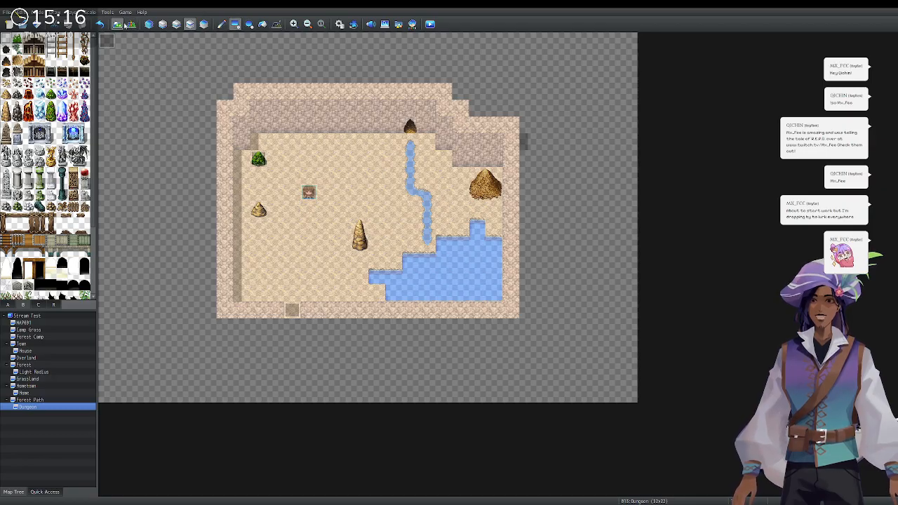
On the lower layer, erase the cave floor, the left-wall column and one bottom-wall tile.
{"action": "left_click", "coordinate": [163, 25]}
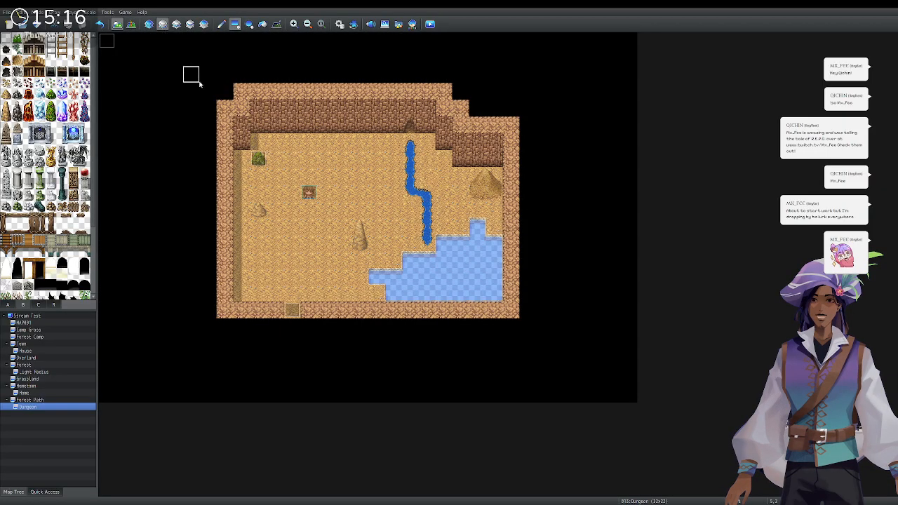
{"action": "mouse_move", "coordinate": [257, 140]}
{"action": "left_mouse_down"}
{"action": "mouse_move", "coordinate": [336, 244]}
{"action": "mouse_move", "coordinate": [468, 295]}
{"action": "mouse_move", "coordinate": [494, 294]}
{"action": "left_mouse_up"}
{"action": "left_click_drag", "start_coordinate": [241, 157], "coordinate": [254, 290]}
{"action": "left_click", "coordinate": [292, 310]}
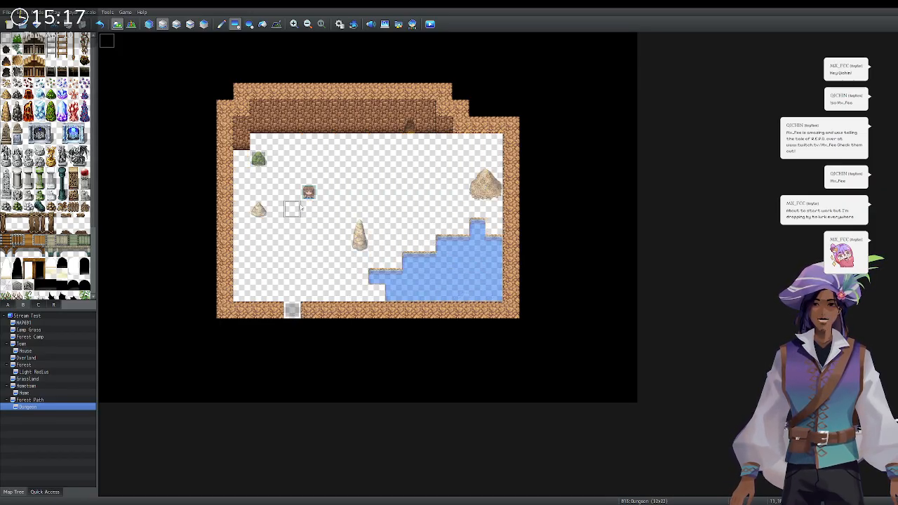
Paint Ground A dirt floor across the room and dirt-cave wall tiles along the upper-right wall.
{"action": "left_click", "coordinate": [8, 304]}
{"action": "scroll", "coordinate": [8, 78], "scroll_direction": "up", "scroll_amount": 2}
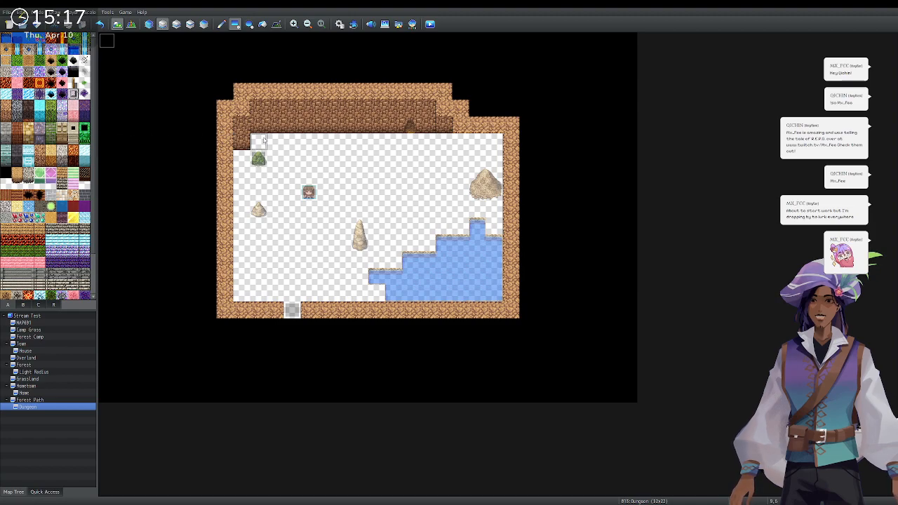
{"action": "left_click_drag", "start_coordinate": [297, 199], "coordinate": [359, 293]}
{"action": "mouse_move", "coordinate": [372, 259]}
{"action": "left_mouse_down"}
{"action": "mouse_move", "coordinate": [395, 260]}
{"action": "mouse_move", "coordinate": [380, 242]}
{"action": "mouse_move", "coordinate": [428, 243]}
{"action": "mouse_move", "coordinate": [464, 210]}
{"action": "mouse_move", "coordinate": [495, 224]}
{"action": "mouse_move", "coordinate": [491, 209]}
{"action": "mouse_move", "coordinate": [387, 208]}
{"action": "mouse_move", "coordinate": [375, 228]}
{"action": "mouse_move", "coordinate": [425, 226]}
{"action": "mouse_move", "coordinate": [481, 191]}
{"action": "mouse_move", "coordinate": [480, 201]}
{"action": "left_mouse_up"}
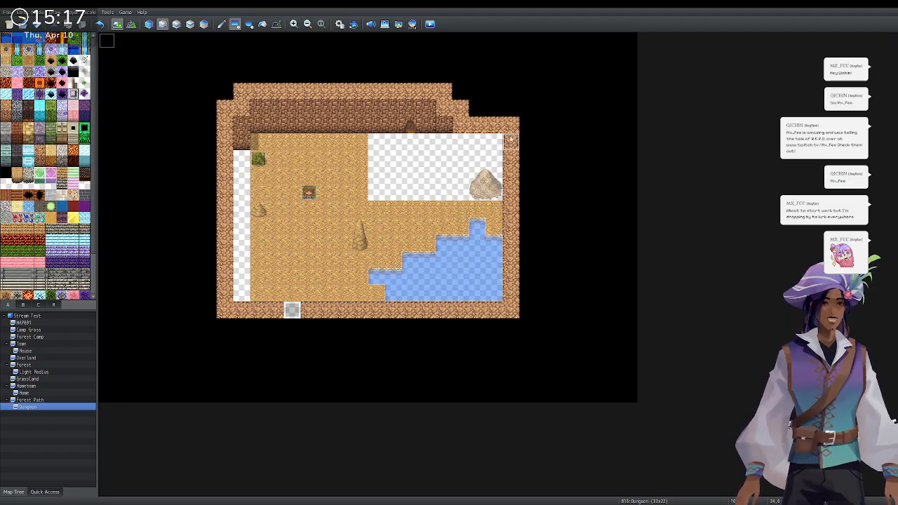
{"action": "mouse_move", "coordinate": [494, 140]}
{"action": "left_mouse_down"}
{"action": "mouse_move", "coordinate": [370, 181]}
{"action": "mouse_move", "coordinate": [374, 187]}
{"action": "left_mouse_up"}
{"action": "mouse_move", "coordinate": [243, 175]}
{"action": "left_mouse_down"}
{"action": "mouse_move", "coordinate": [243, 155]}
{"action": "mouse_move", "coordinate": [243, 284]}
{"action": "mouse_move", "coordinate": [324, 289]}
{"action": "left_mouse_up"}
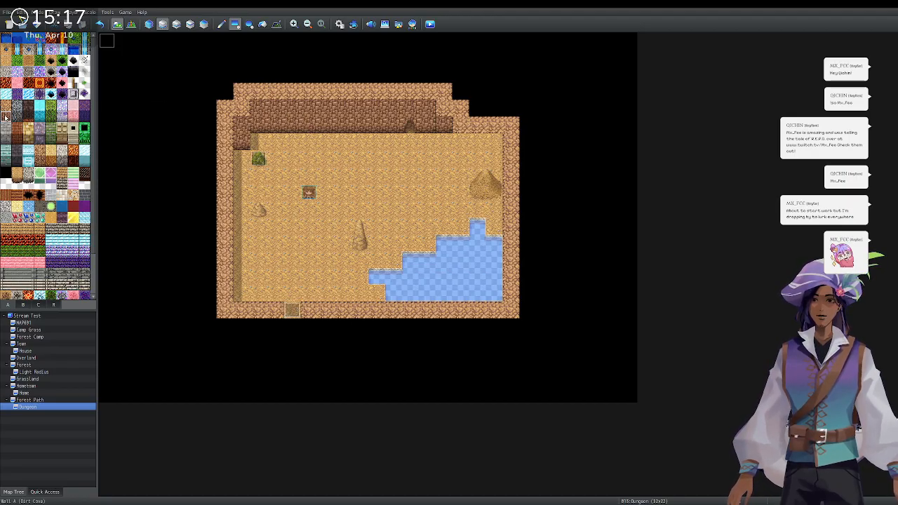
{"action": "left_click", "coordinate": [7, 109]}
{"action": "mouse_move", "coordinate": [444, 140]}
{"action": "left_mouse_down"}
{"action": "mouse_move", "coordinate": [494, 141]}
{"action": "mouse_move", "coordinate": [491, 160]}
{"action": "left_mouse_up"}
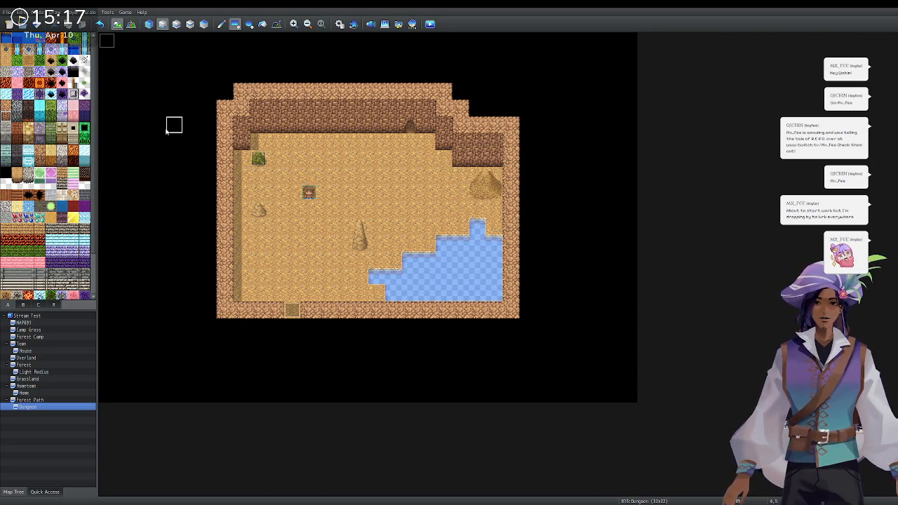
Clear the upper layer and repaint the stepped pond row by row with the water autotile.
{"action": "left_click", "coordinate": [177, 24]}
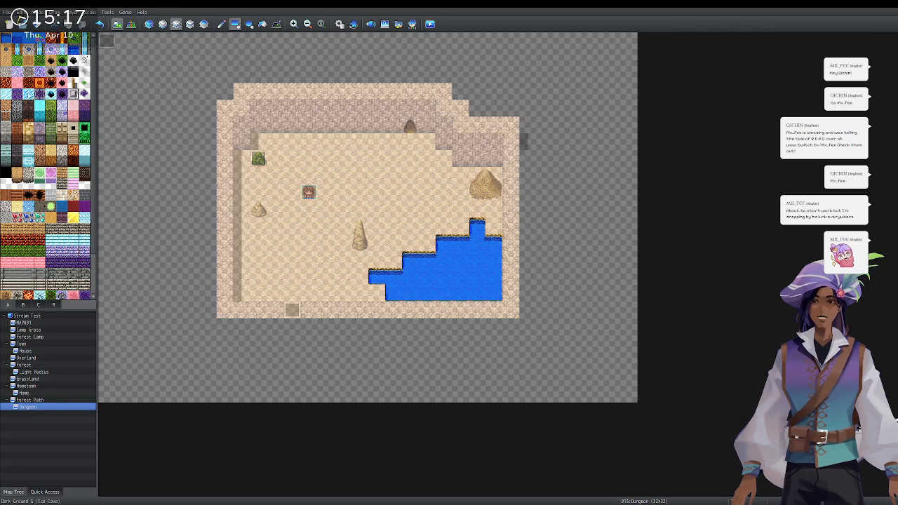
{"action": "left_click", "coordinate": [4, 185]}
{"action": "mouse_move", "coordinate": [107, 40]}
{"action": "left_mouse_down"}
{"action": "mouse_move", "coordinate": [167, 103]}
{"action": "mouse_move", "coordinate": [527, 308]}
{"action": "left_mouse_up"}
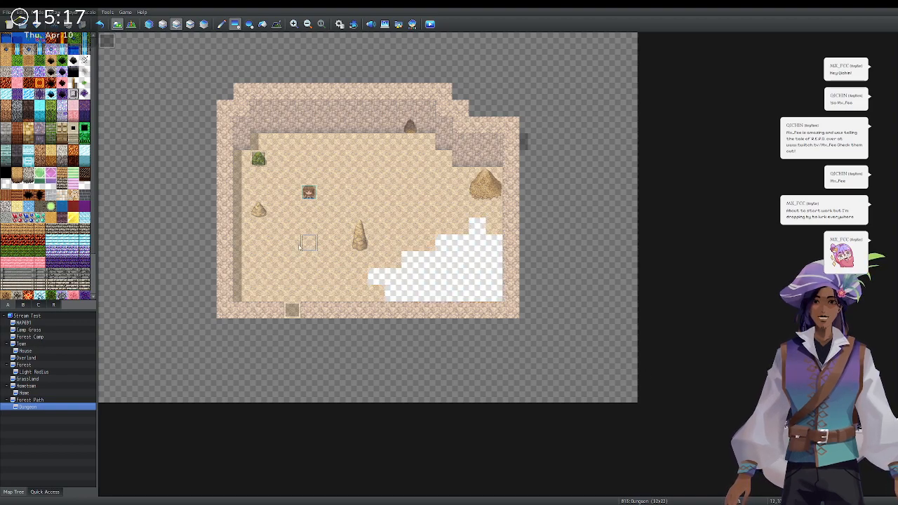
{"action": "left_click", "coordinate": [6, 40]}
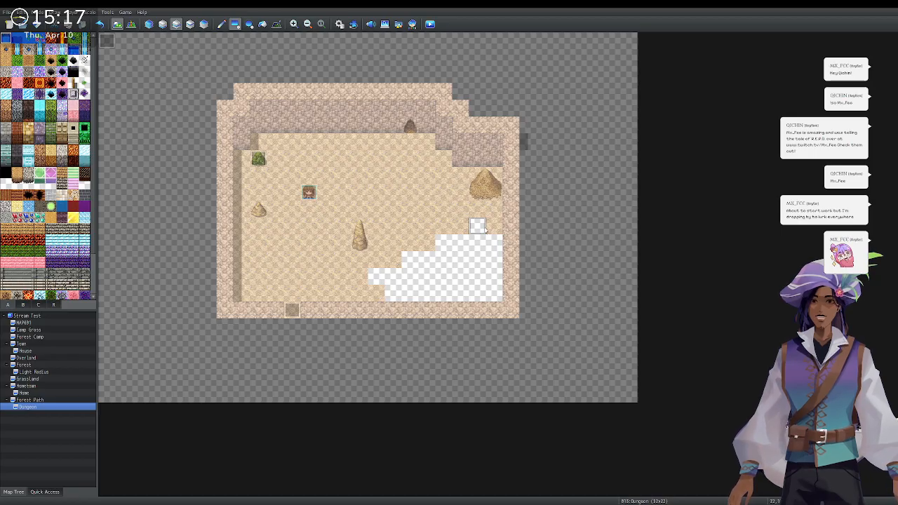
{"action": "mouse_move", "coordinate": [483, 229]}
{"action": "left_mouse_down"}
{"action": "mouse_move", "coordinate": [480, 243]}
{"action": "mouse_move", "coordinate": [446, 244]}
{"action": "mouse_move", "coordinate": [489, 244]}
{"action": "left_mouse_up"}
{"action": "left_click", "coordinate": [221, 24]}
{"action": "left_click_drag", "start_coordinate": [410, 260], "coordinate": [494, 259]}
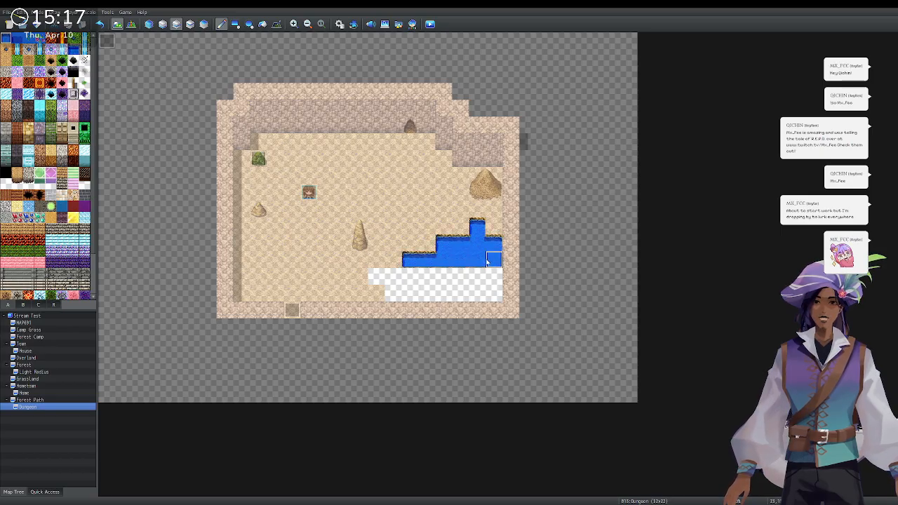
{"action": "left_click_drag", "start_coordinate": [386, 278], "coordinate": [499, 278]}
{"action": "left_click", "coordinate": [409, 293]}
{"action": "left_click_drag", "start_coordinate": [395, 294], "coordinate": [495, 294]}
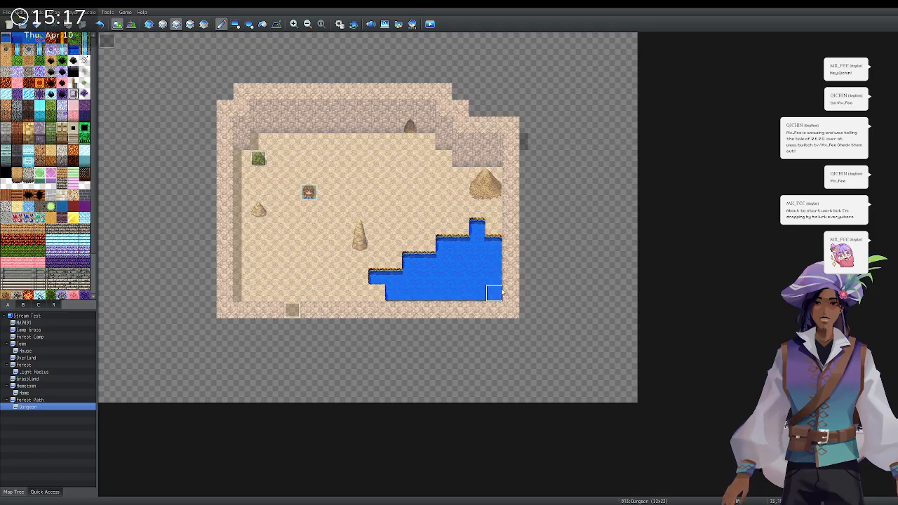
Draw the winding stream on the lower layer from the top wall down into the pond.
{"action": "left_click", "coordinate": [163, 24]}
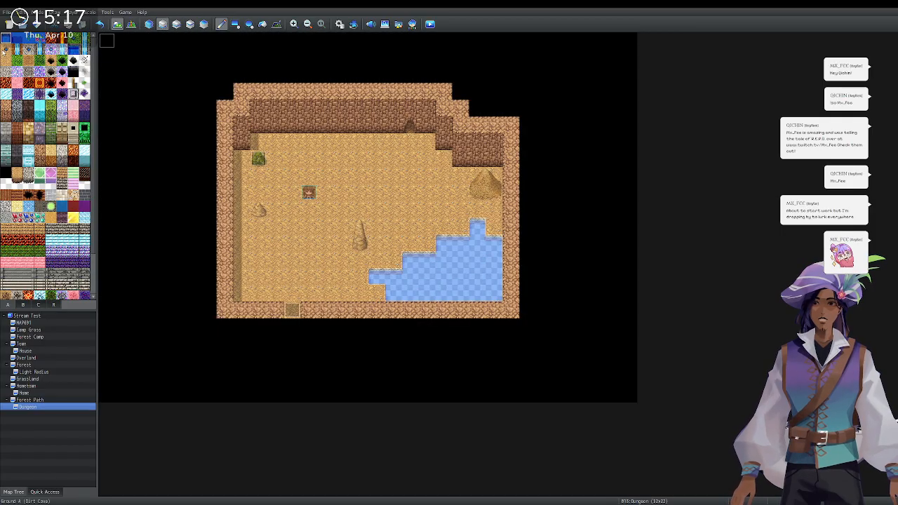
{"action": "left_click_drag", "start_coordinate": [408, 142], "coordinate": [411, 174]}
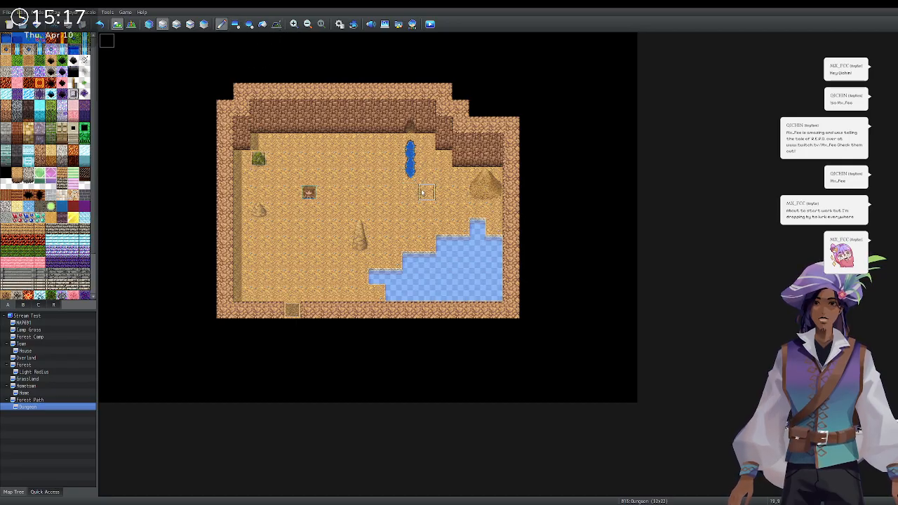
{"action": "left_click_drag", "start_coordinate": [430, 210], "coordinate": [424, 242]}
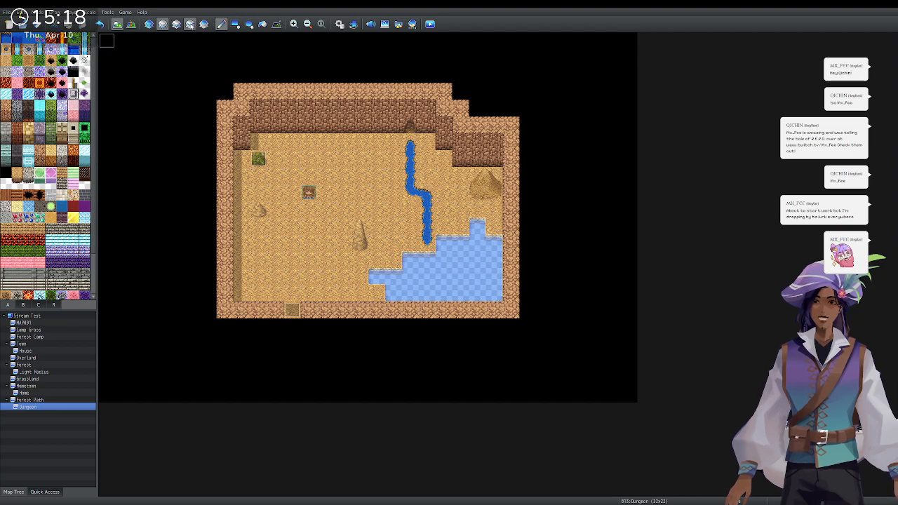
{"action": "left_click", "coordinate": [190, 23]}
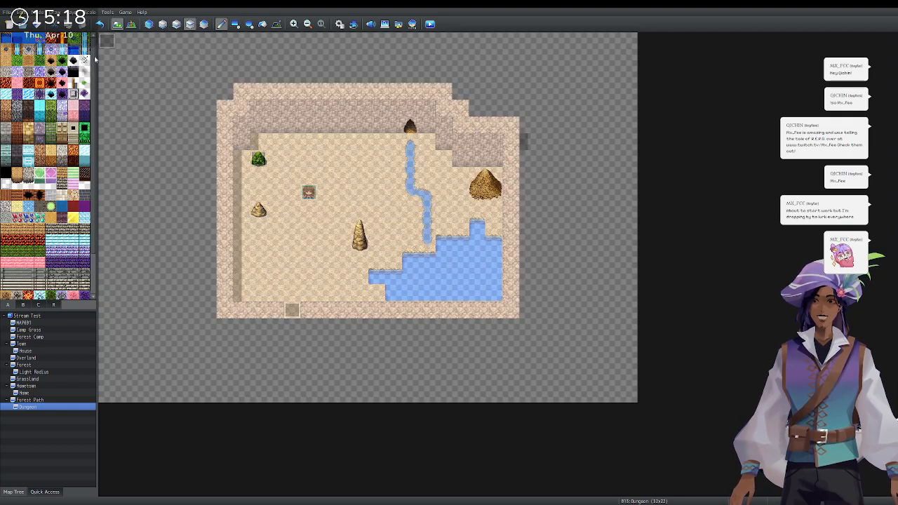
Swap the tall stalagmite for a short cone, then erase the bush, haystacks and stalagmites.
{"action": "left_click", "coordinate": [361, 242]}
{"action": "left_click", "coordinate": [237, 24]}
{"action": "mouse_move", "coordinate": [109, 42]}
{"action": "left_mouse_down"}
{"action": "mouse_move", "coordinate": [428, 225]}
{"action": "mouse_move", "coordinate": [680, 413]}
{"action": "left_mouse_up"}
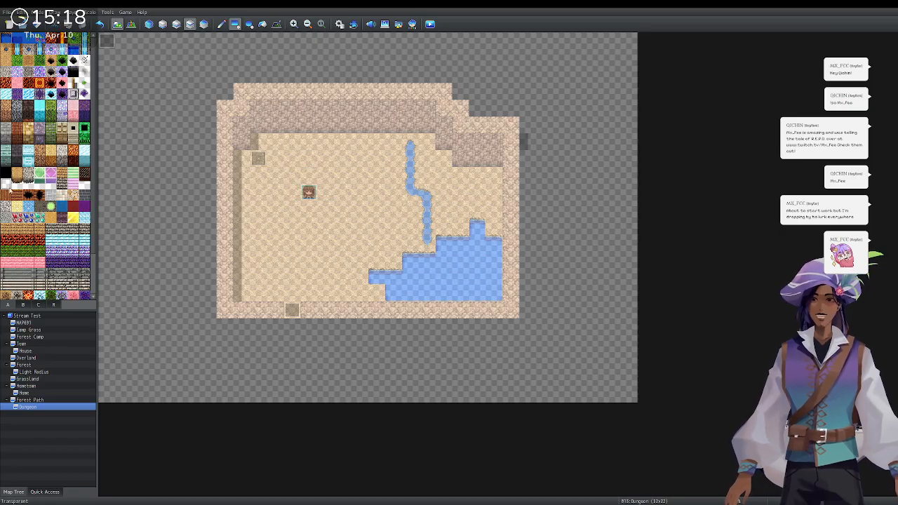
{"action": "left_click", "coordinate": [23, 306]}
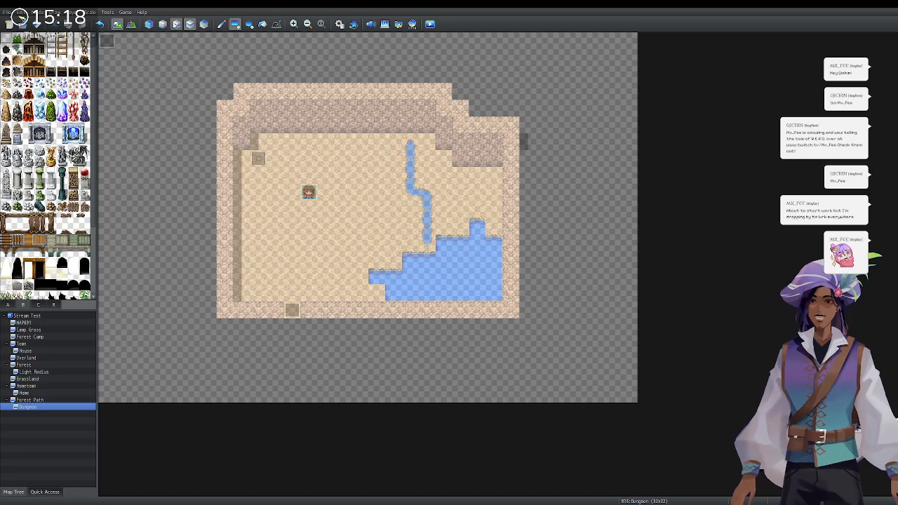
{"action": "left_click", "coordinate": [190, 25]}
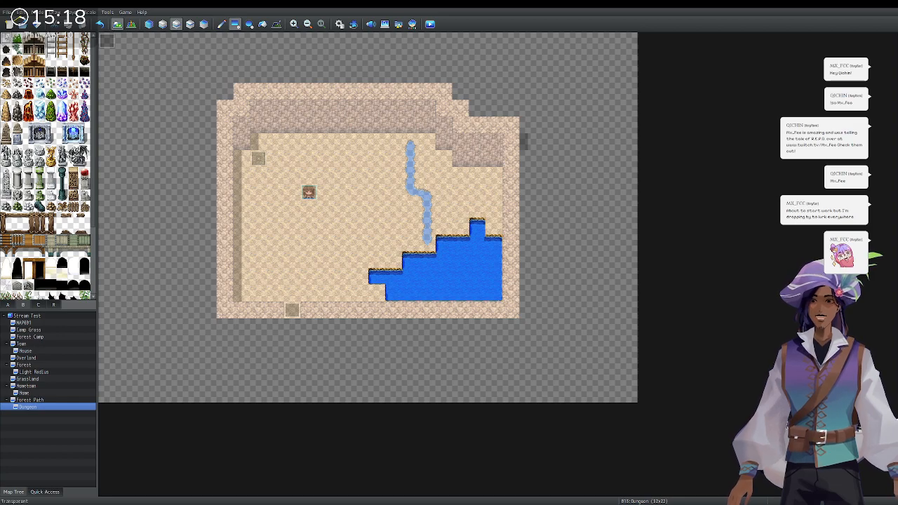
{"action": "left_click", "coordinate": [9, 304]}
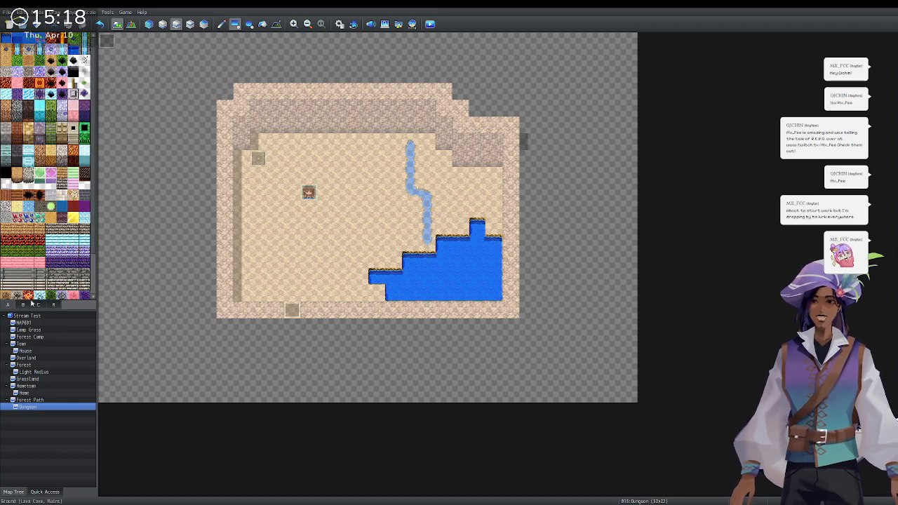
{"action": "left_click", "coordinate": [26, 305]}
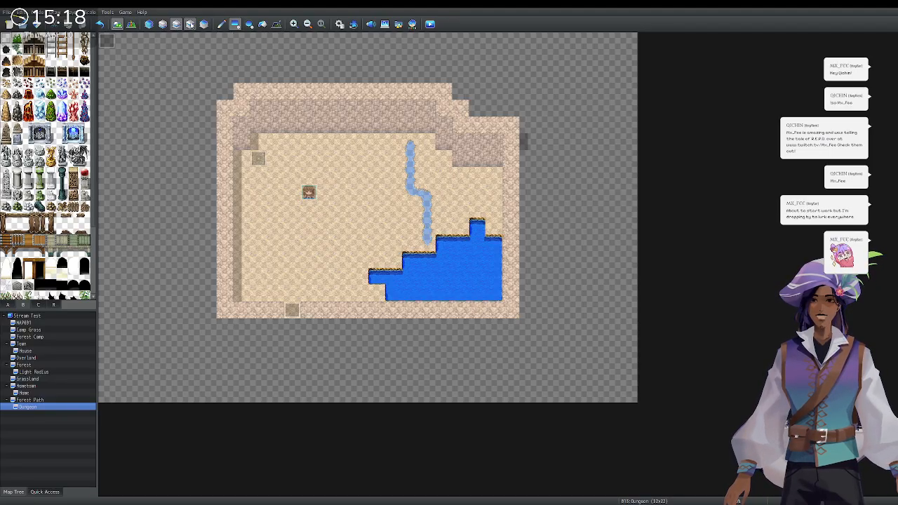
{"action": "left_click", "coordinate": [190, 24]}
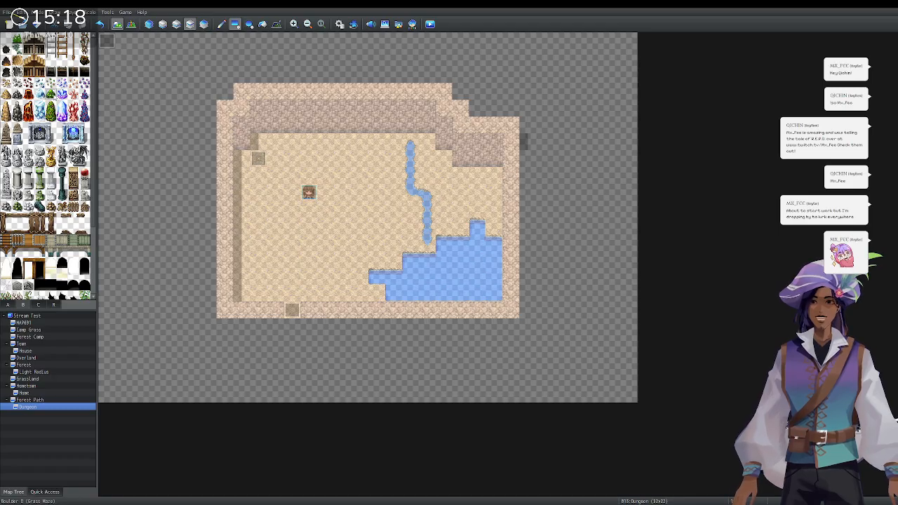
Place a bush upper-left, a tall rock, a cave opening in the top wall and a gravel mound.
{"action": "left_click", "coordinate": [221, 24]}
{"action": "left_click", "coordinate": [258, 159]}
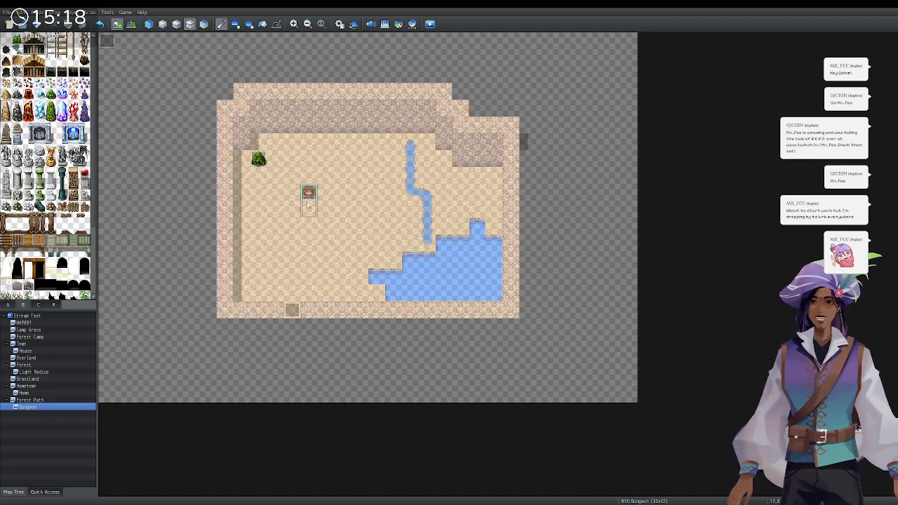
{"action": "left_click", "coordinate": [327, 234]}
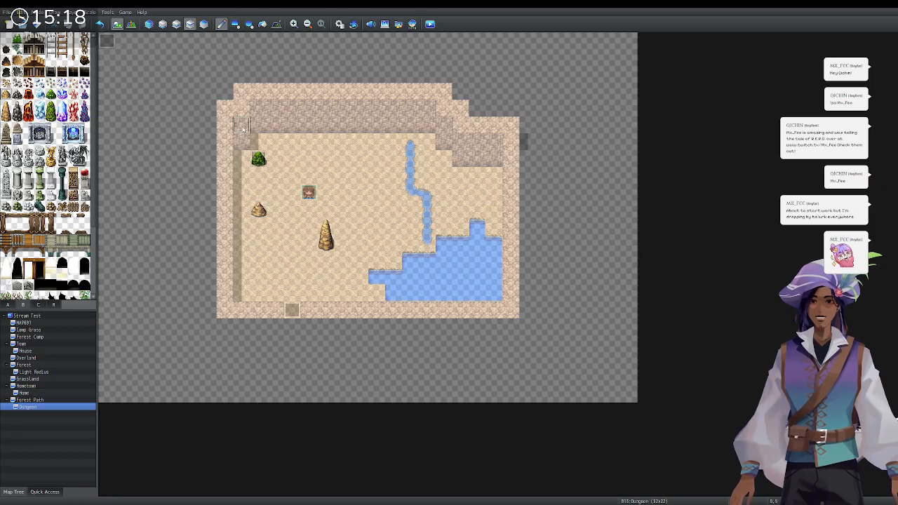
{"action": "left_click", "coordinate": [6, 61]}
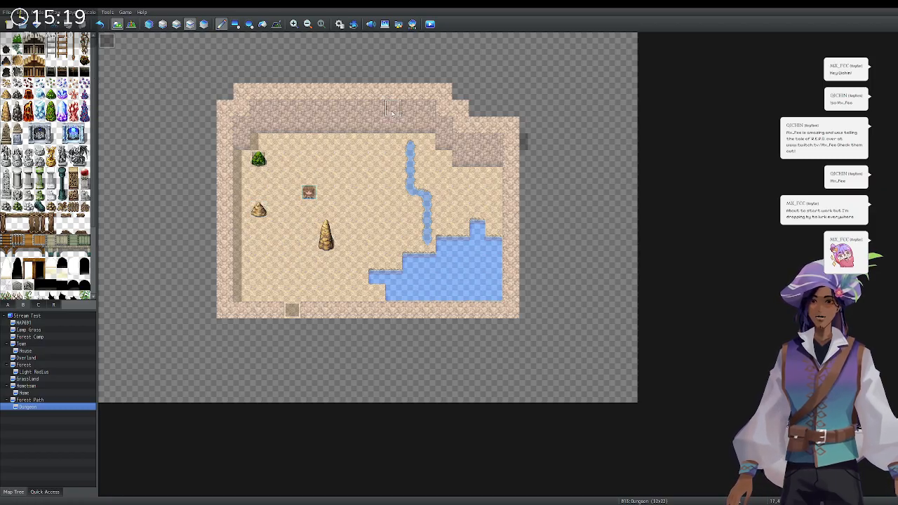
{"action": "left_click", "coordinate": [411, 125]}
{"action": "scroll", "coordinate": [28, 281], "scroll_direction": "down", "scroll_amount": 2}
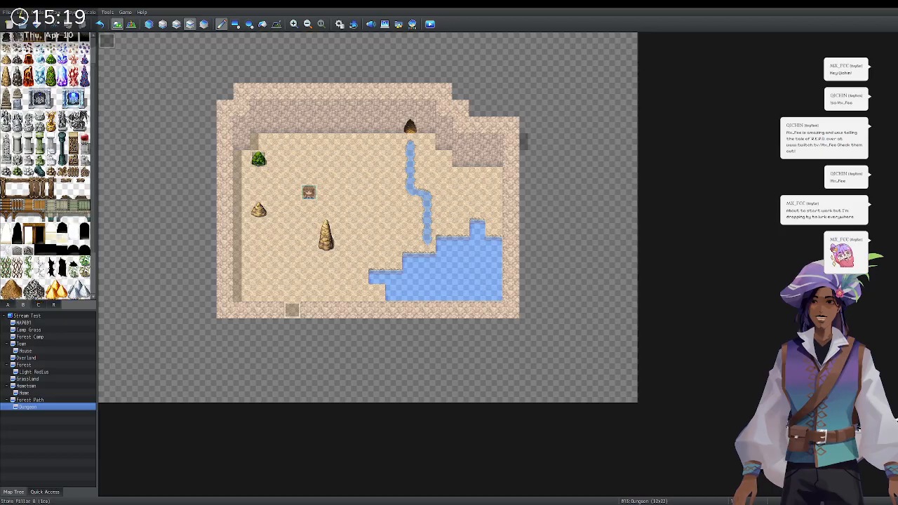
{"action": "left_click_drag", "start_coordinate": [7, 277], "coordinate": [17, 288]}
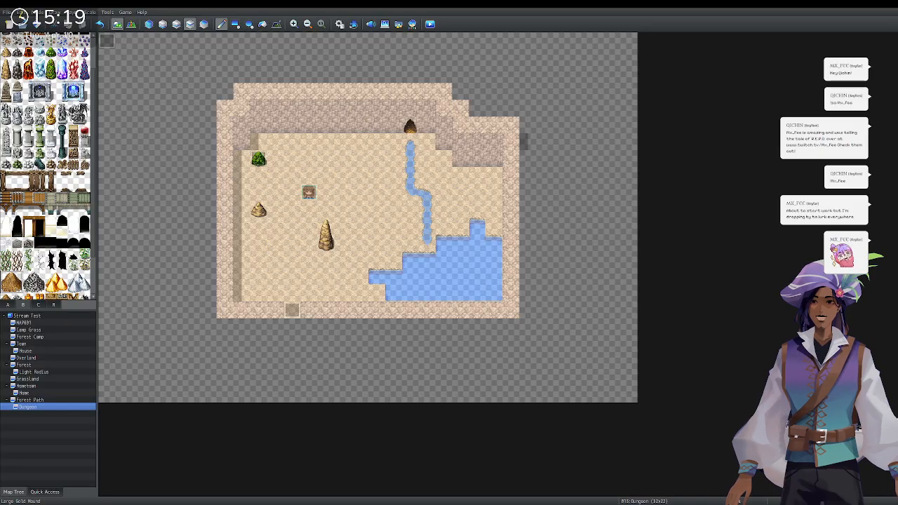
{"action": "left_click", "coordinate": [478, 176]}
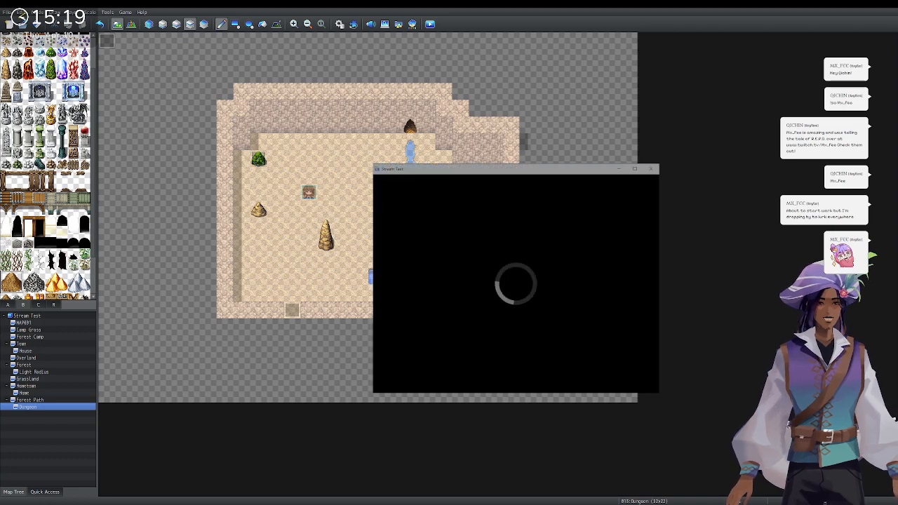
Start a new game, walk toward the cave's bottom exit, close the test and open Hometown.
{"action": "key", "text": "Return"}
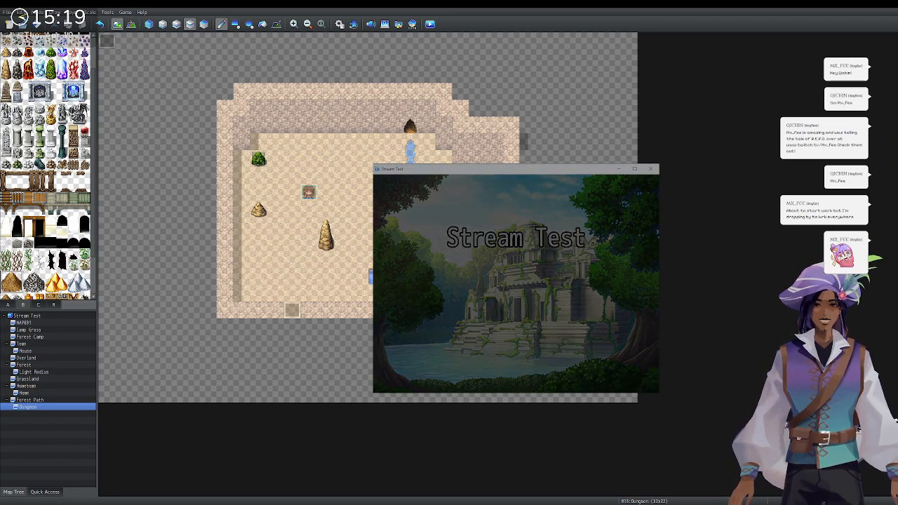
{"action": "key", "text": "Left"}
{"action": "key", "text": "Down"}
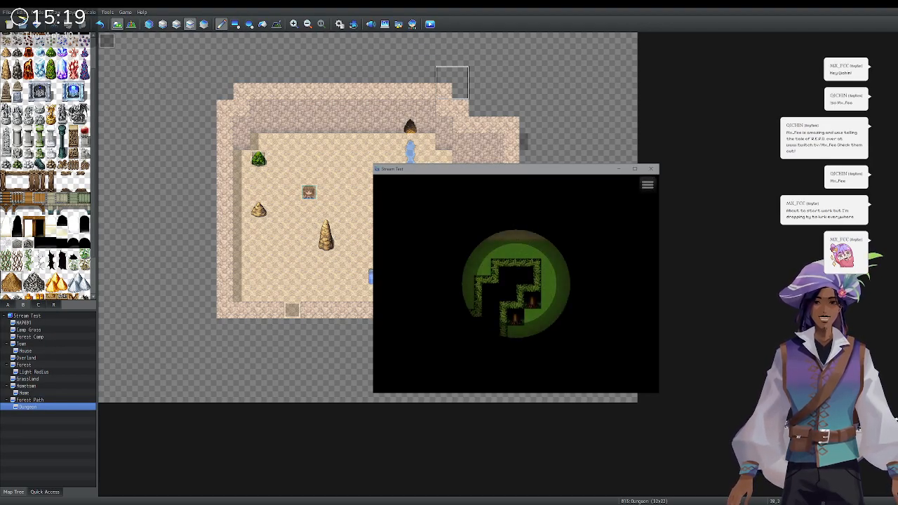
{"action": "left_click", "coordinate": [651, 168]}
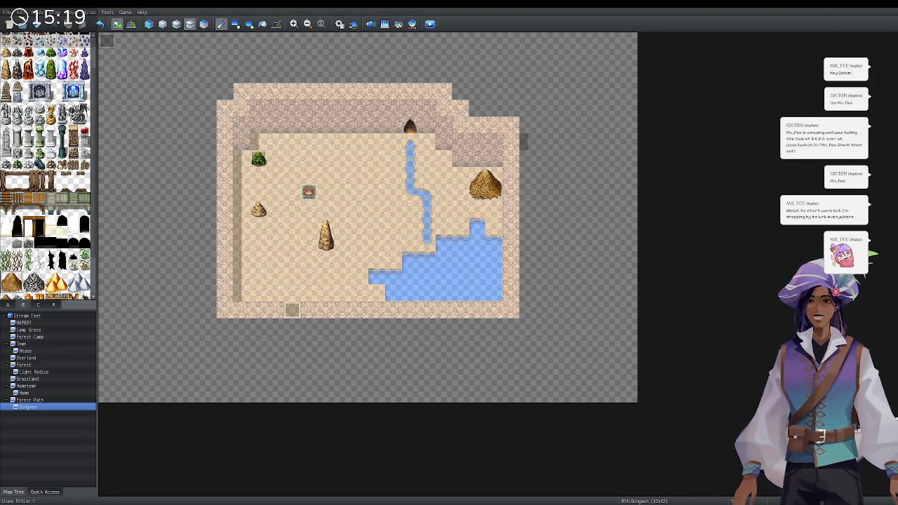
{"action": "left_click", "coordinate": [44, 393]}
{"action": "left_click", "coordinate": [54, 386]}
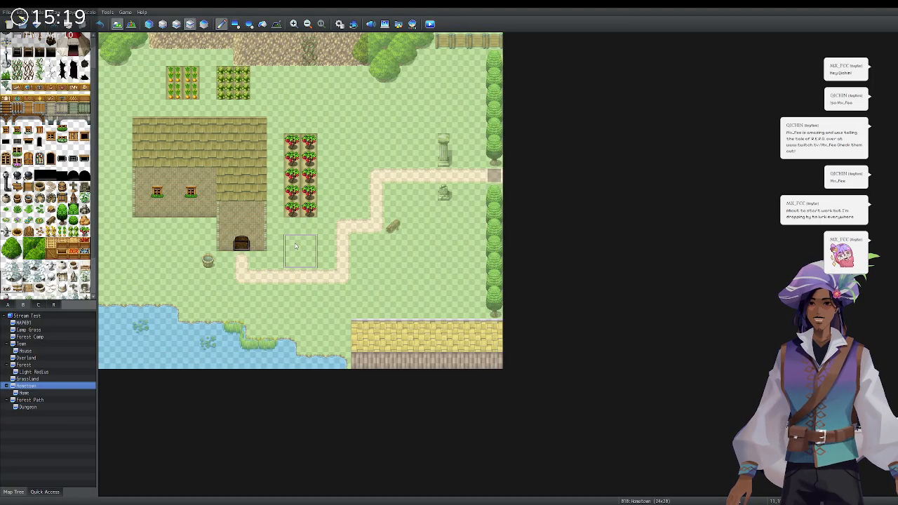
Set the player's starting position on the Hometown path tile near the crops.
{"action": "key", "text": "F6"}
{"action": "left_click", "coordinate": [342, 230]}
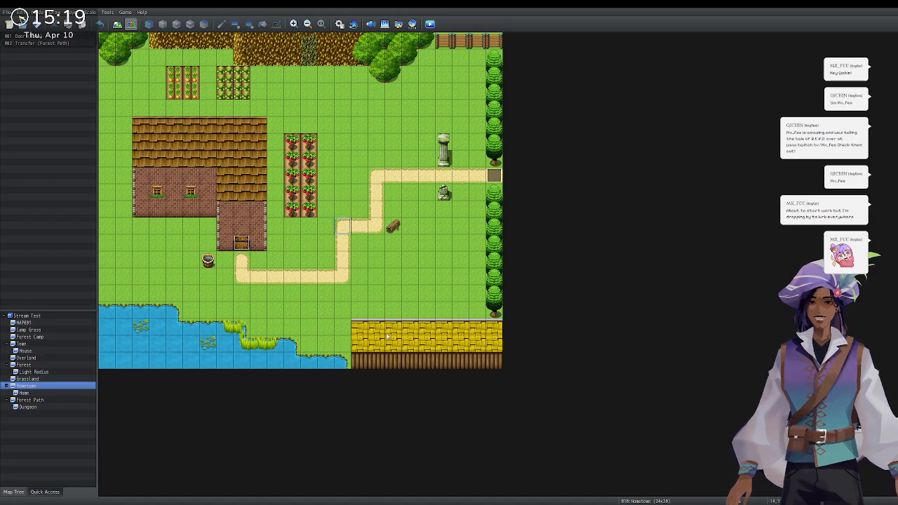
{"action": "left_click", "coordinate": [428, 338]}
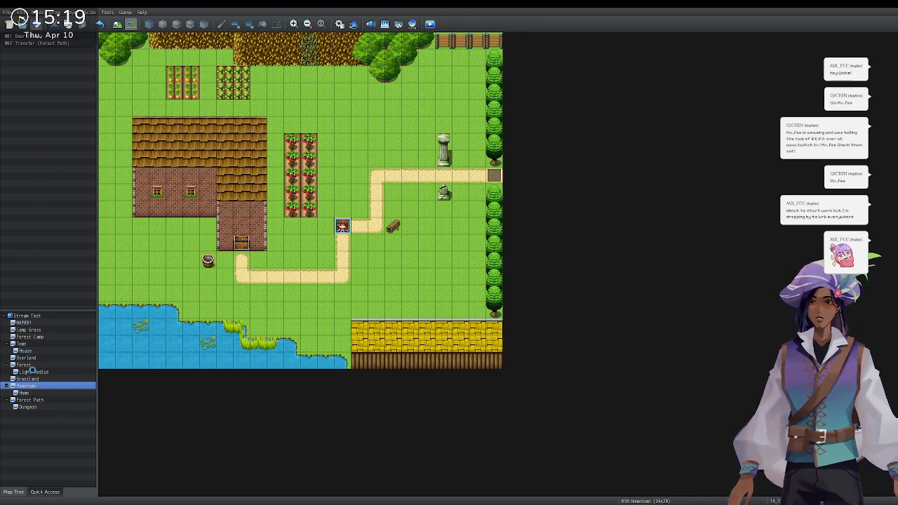
Add Tint Screen and Erase Picture commands to the Dungeon's exit transfer event.
{"action": "left_click", "coordinate": [28, 407]}
{"action": "double_click", "coordinate": [291, 310]}
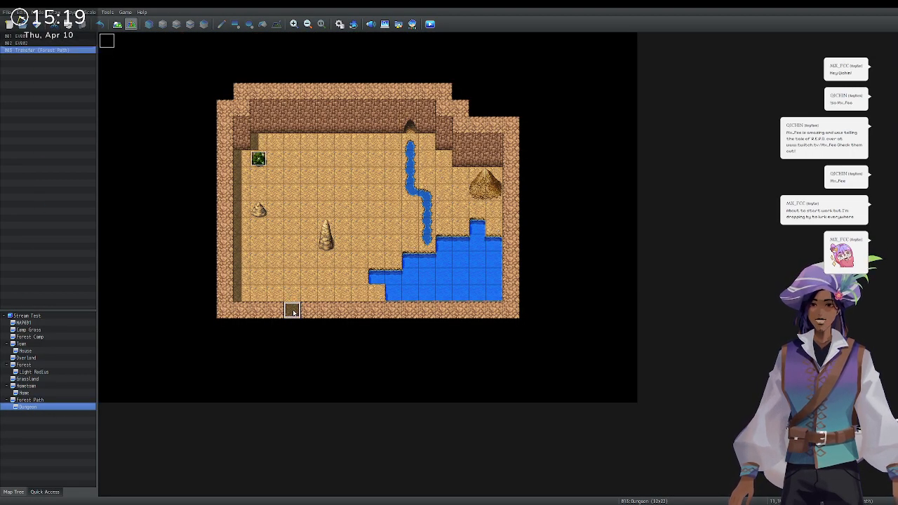
{"action": "double_click", "coordinate": [482, 202]}
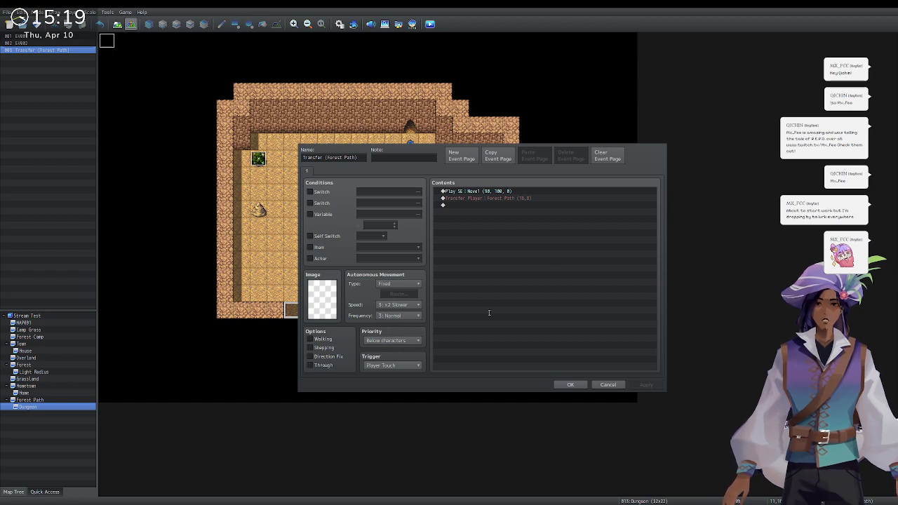
{"action": "key", "text": "ctrl+v"}
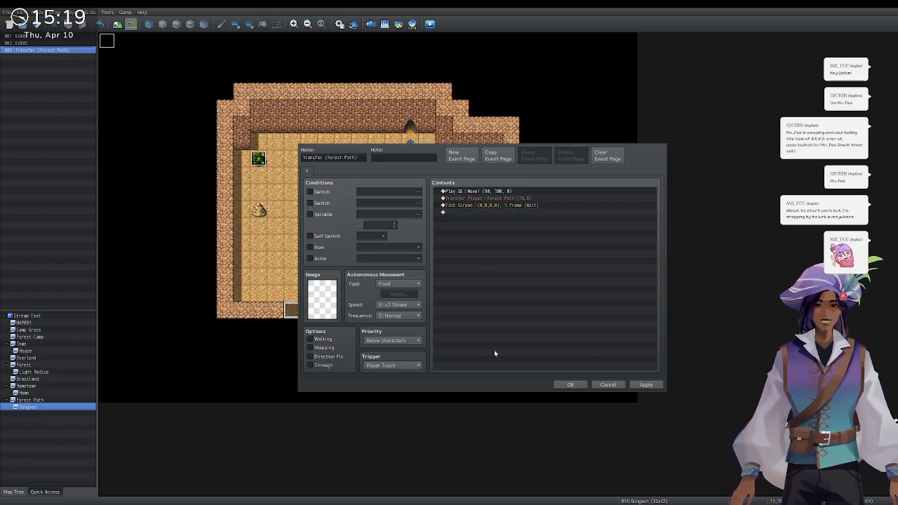
{"action": "left_click", "coordinate": [571, 384]}
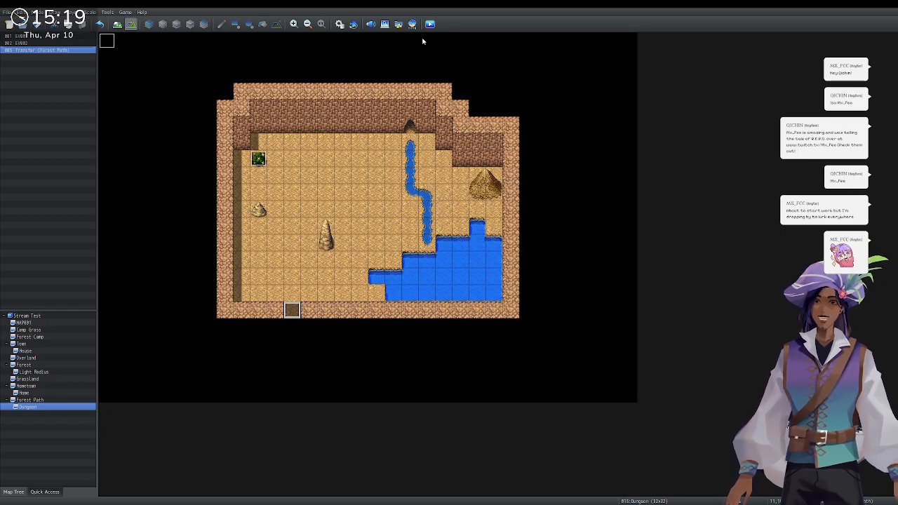
Move the Transfer Player command up to second place in the event, then launch a playtest.
{"action": "double_click", "coordinate": [289, 312]}
{"action": "left_click_drag", "start_coordinate": [494, 201], "coordinate": [494, 220]}
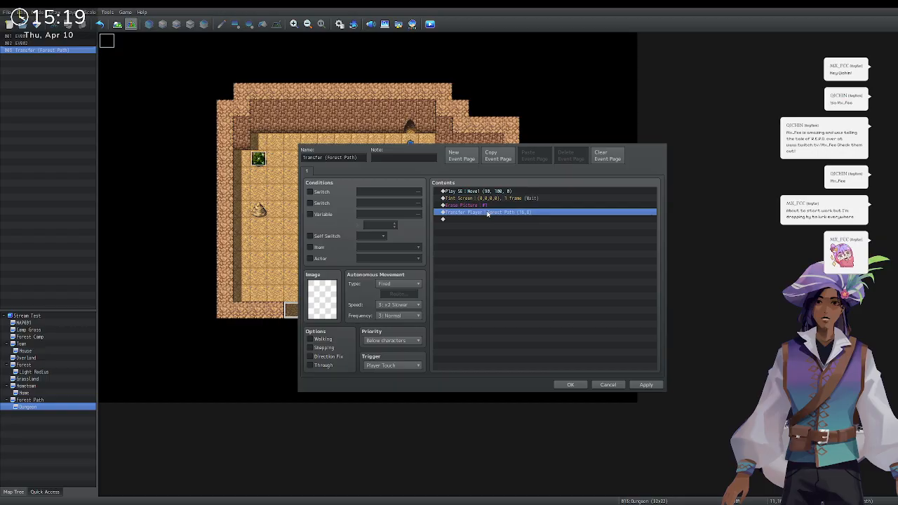
{"action": "left_click_drag", "start_coordinate": [492, 211], "coordinate": [492, 206]}
{"action": "left_click", "coordinate": [568, 386]}
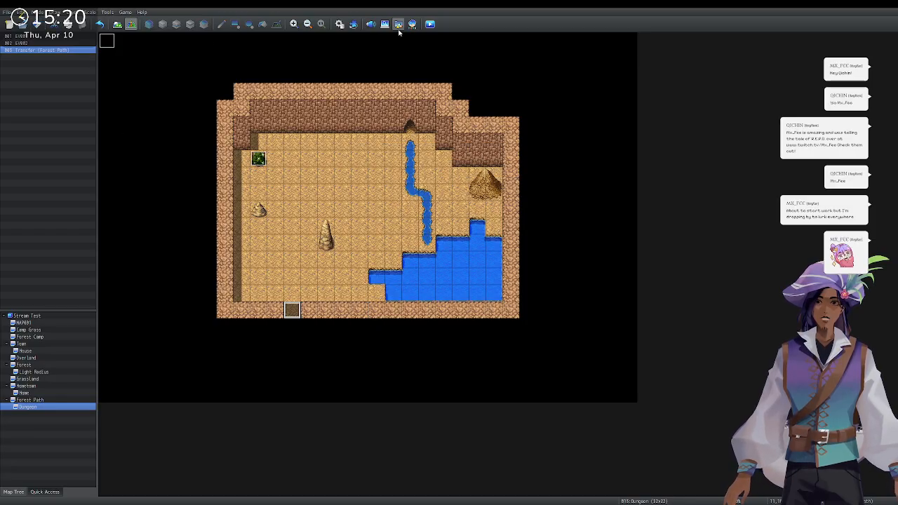
{"action": "left_click", "coordinate": [431, 24]}
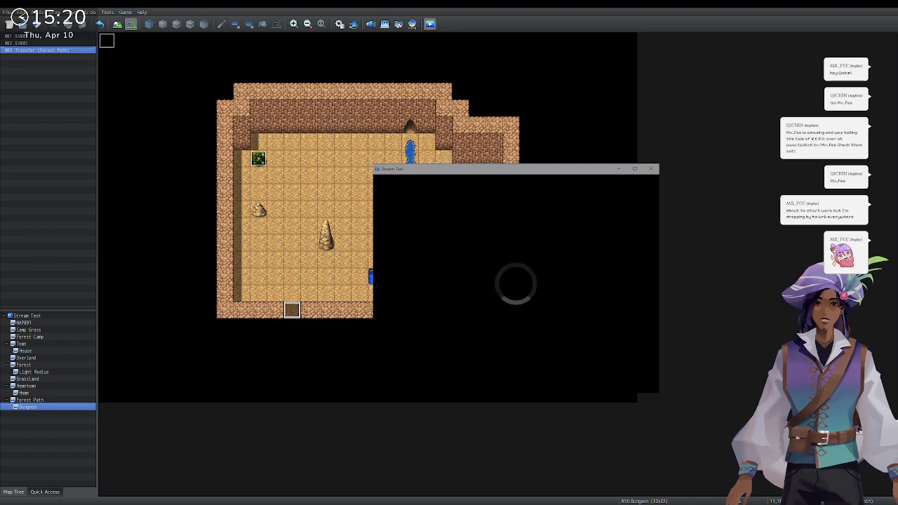
Start a new game and walk the party into the shop.
{"action": "key", "text": "Up"}
{"action": "key", "text": "Return"}
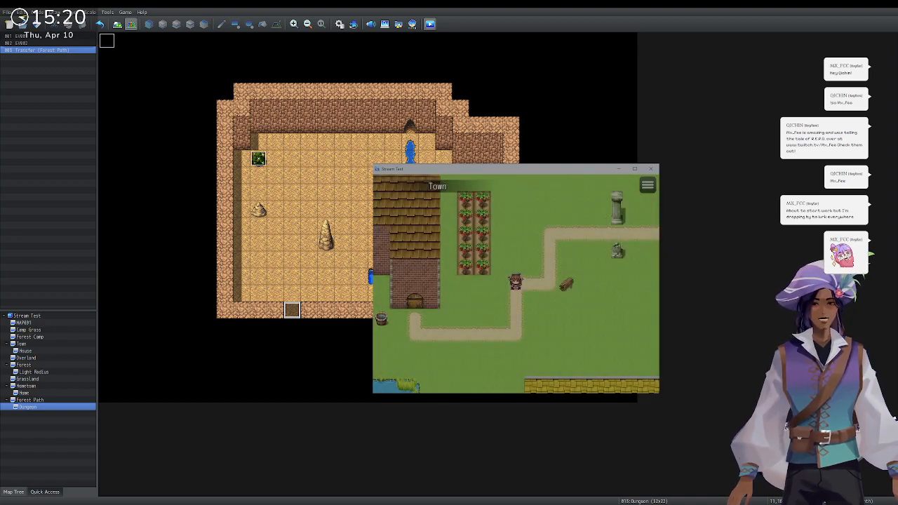
{"action": "key", "text": "Left"}
{"action": "key", "text": "Left"}
{"action": "key", "text": "Left"}
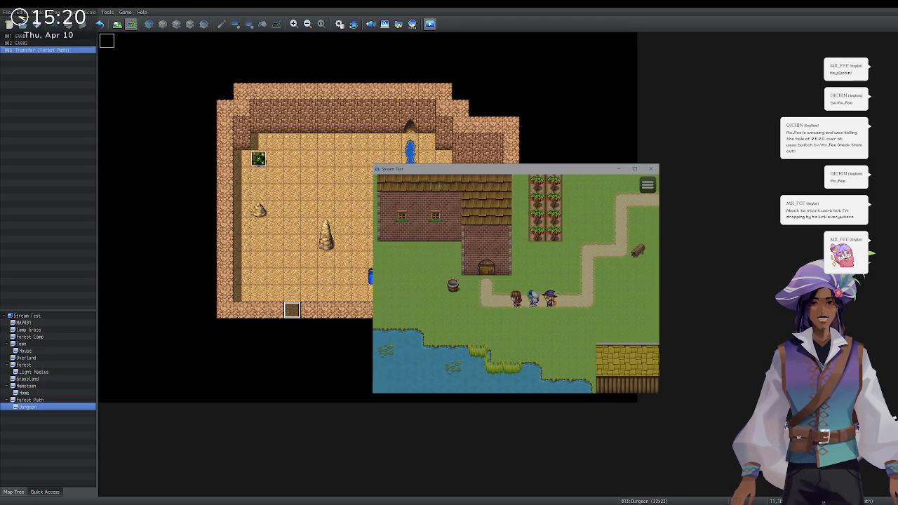
{"action": "key", "text": "Up"}
{"action": "key", "text": "Up"}
{"action": "key", "text": "Up"}
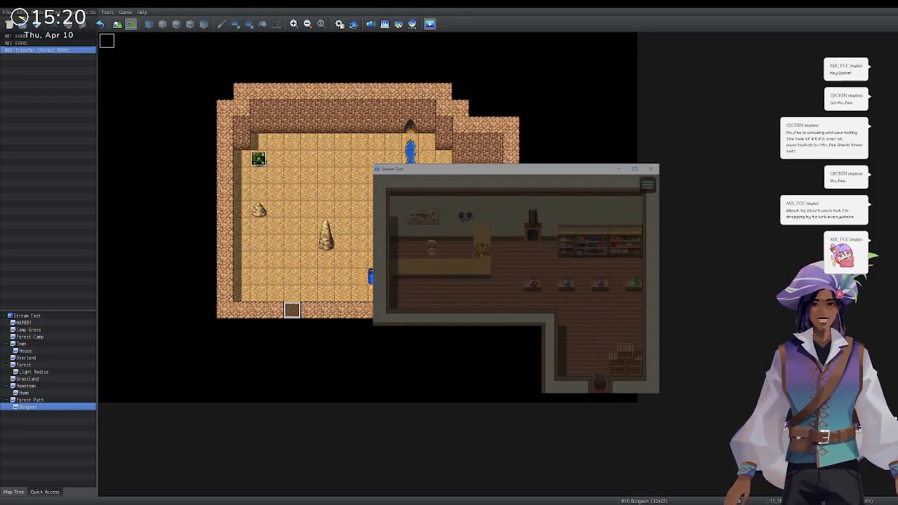
Walk to the counter, talk to the Alchemist and accept the berry request.
{"action": "key", "text": "Up"}
{"action": "key", "text": "Up"}
{"action": "key", "text": "Up"}
{"action": "key", "text": "Left"}
{"action": "key", "text": "Left"}
{"action": "key", "text": "Left"}
{"action": "key", "text": "Left"}
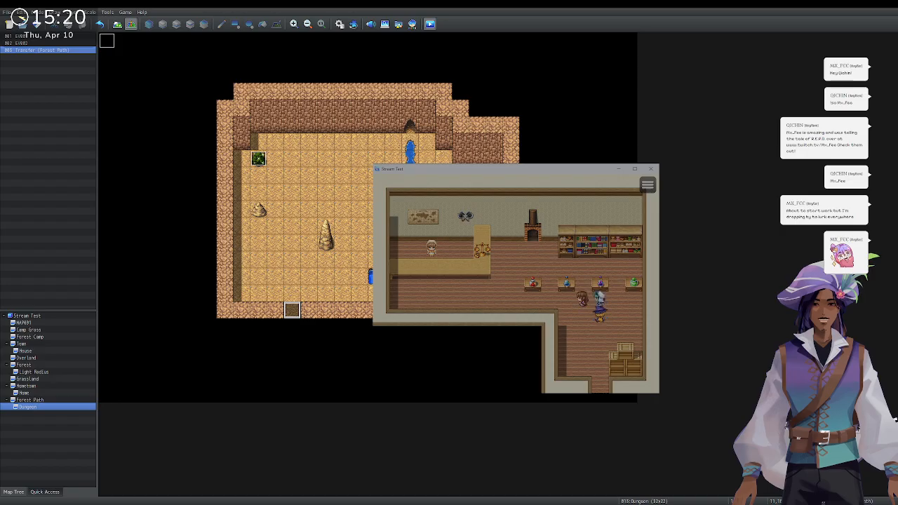
{"action": "key", "text": "Left"}
{"action": "key", "text": "Left"}
{"action": "key", "text": "Left"}
{"action": "key", "text": "Left"}
{"action": "key", "text": "Left"}
{"action": "key", "text": "Left"}
{"action": "key", "text": "Left"}
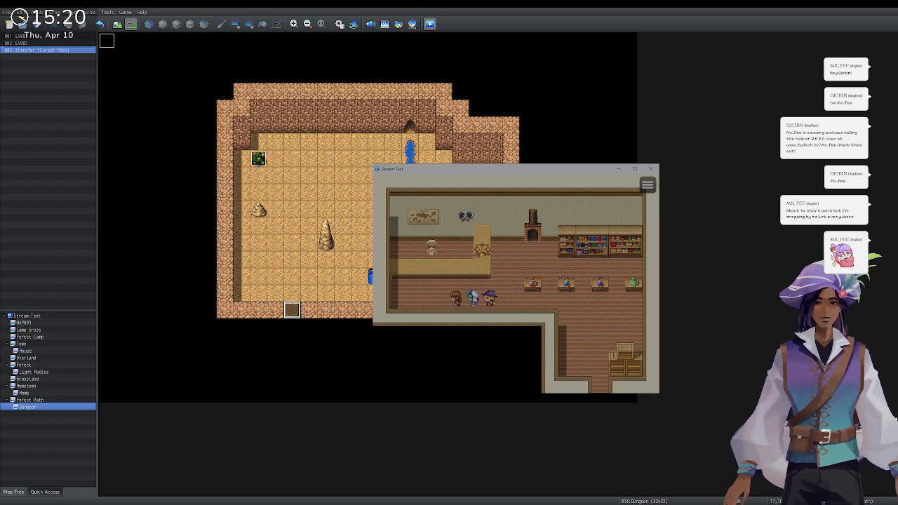
{"action": "key", "text": "Up"}
{"action": "key", "text": "Return"}
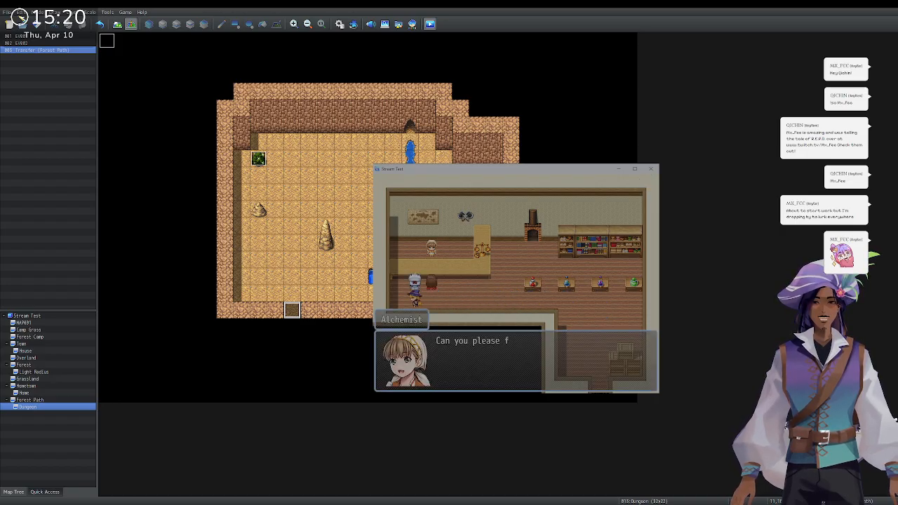
{"action": "key", "text": "Return"}
{"action": "key", "text": "Return"}
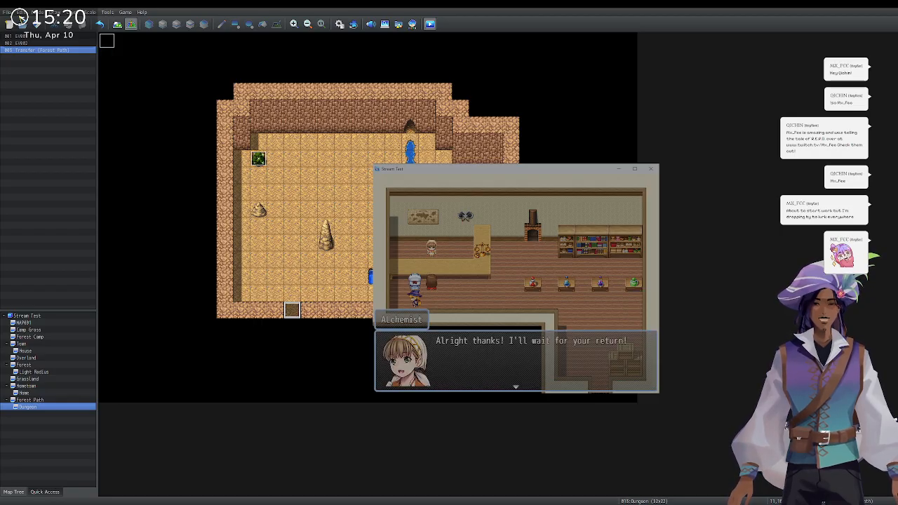
{"action": "key", "text": "Return"}
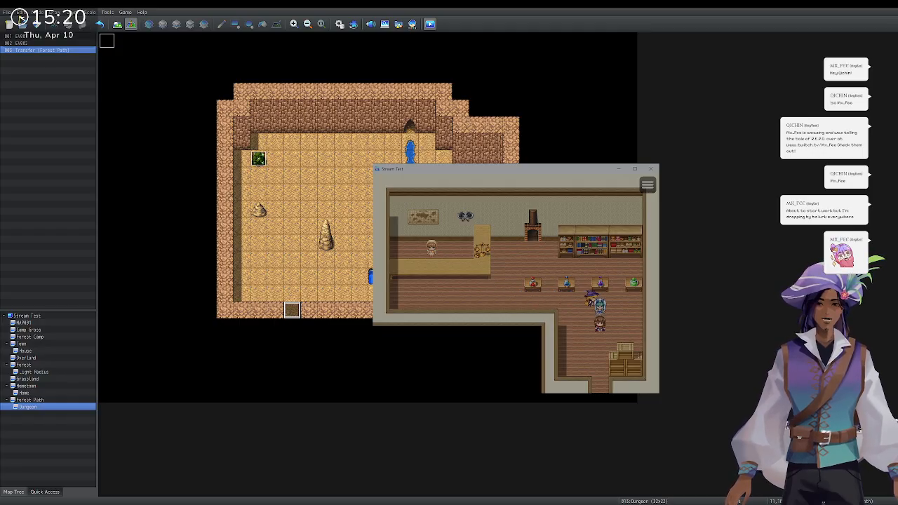
Leave the shop and walk the party off the town's right edge onto Forest Path.
{"action": "key", "text": "Down"}
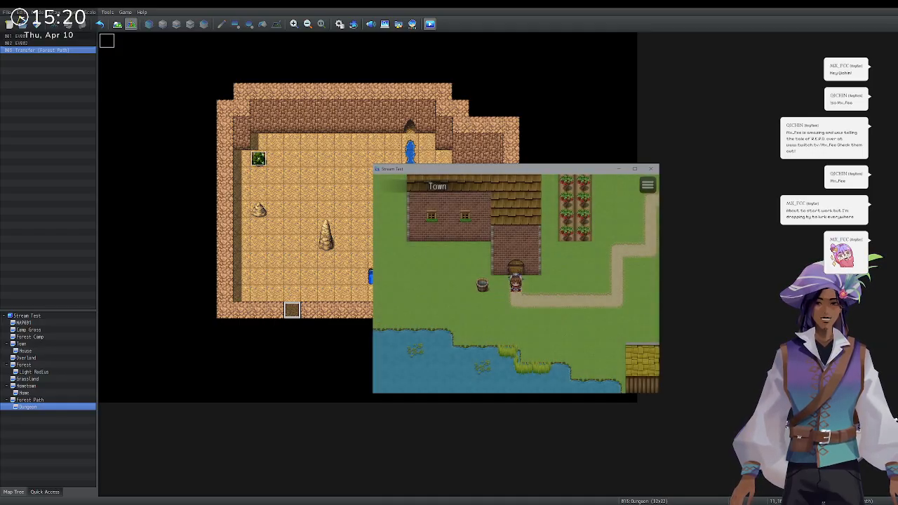
{"action": "key", "text": "Right"}
{"action": "key", "text": "Up"}
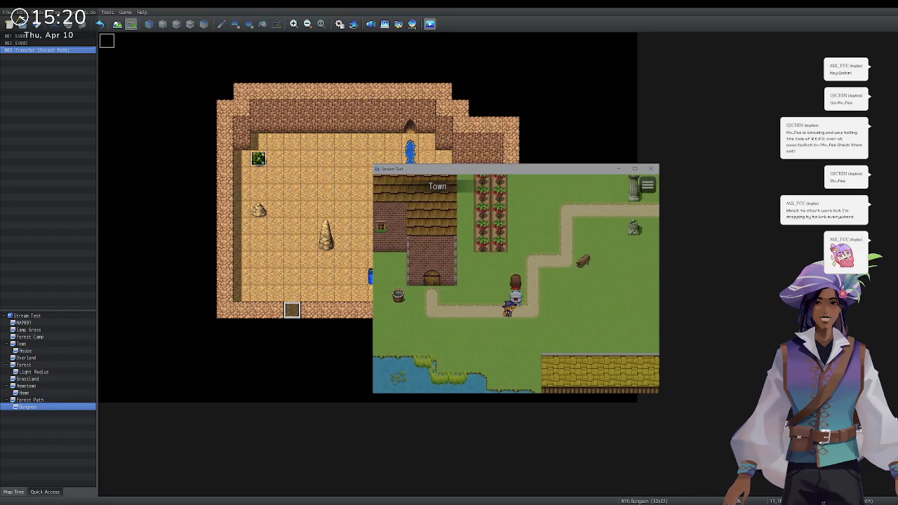
{"action": "key", "text": "Right"}
{"action": "key", "text": "Right"}
{"action": "key", "text": "Up"}
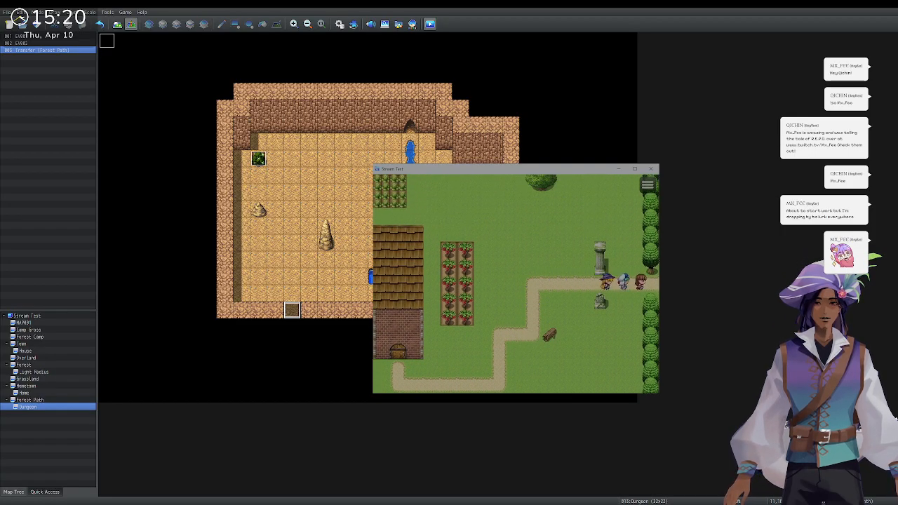
{"action": "key", "text": "Right"}
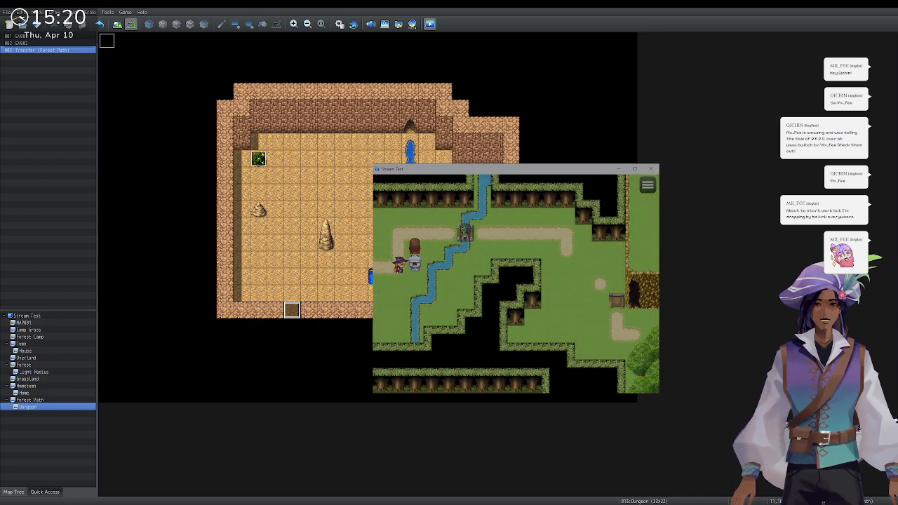
Talk to the Bridge Zombie, then order Priscilla's and Roza's attacks and Kasey's Flame On.
{"action": "key", "text": "Return"}
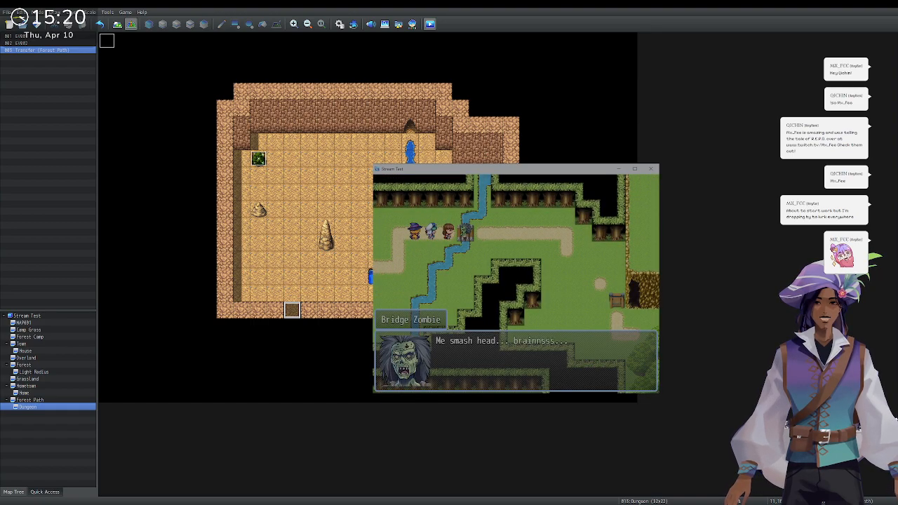
{"action": "key", "text": "Return"}
{"action": "key", "text": "Return"}
{"action": "key", "text": "Return"}
{"action": "key", "text": "Return"}
{"action": "key", "text": "Return"}
{"action": "key", "text": "Return"}
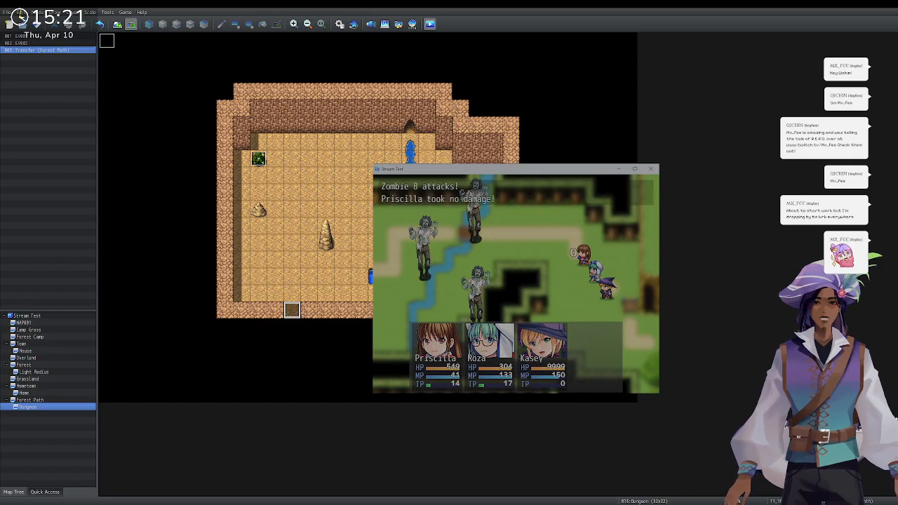
{"action": "key", "text": "Return"}
{"action": "key", "text": "Return"}
{"action": "key", "text": "Return"}
{"action": "key", "text": "Return"}
{"action": "key", "text": "Down"}
{"action": "key", "text": "Return"}
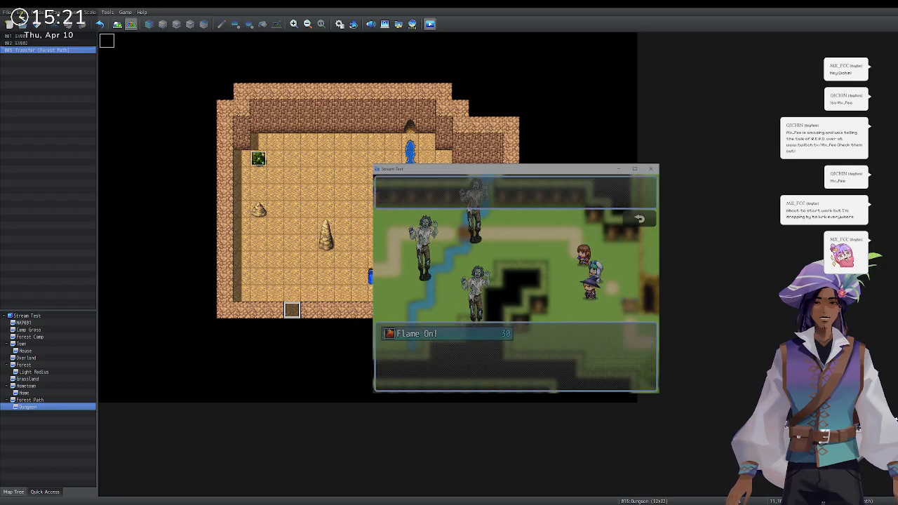
{"action": "key", "text": "Return"}
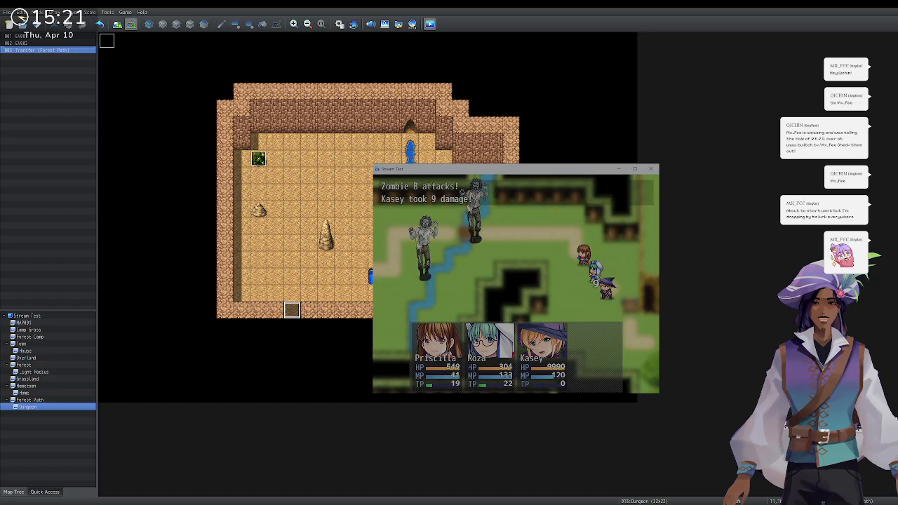
{"action": "key", "text": "Return"}
{"action": "key", "text": "Return"}
{"action": "key", "text": "Return"}
{"action": "key", "text": "Return"}
{"action": "key", "text": "Return"}
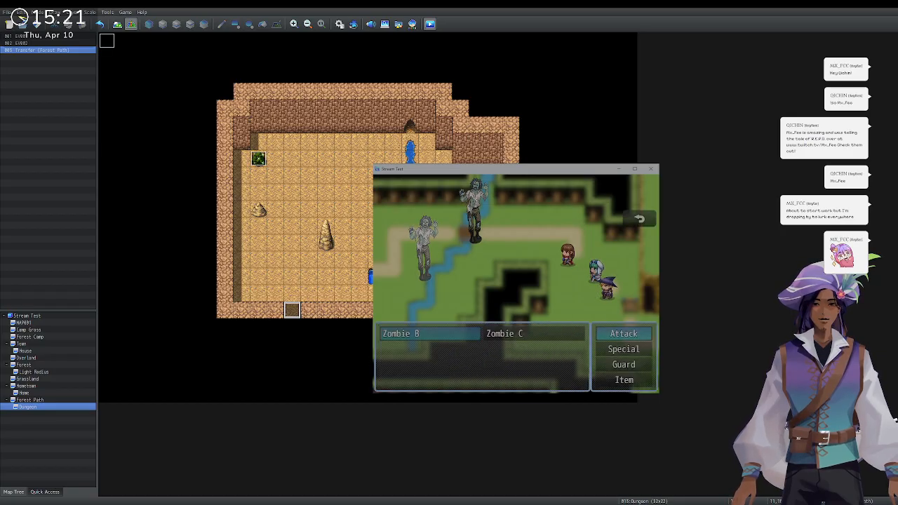
{"action": "key", "text": "Down"}
{"action": "key", "text": "Return"}
{"action": "key", "text": "Return"}
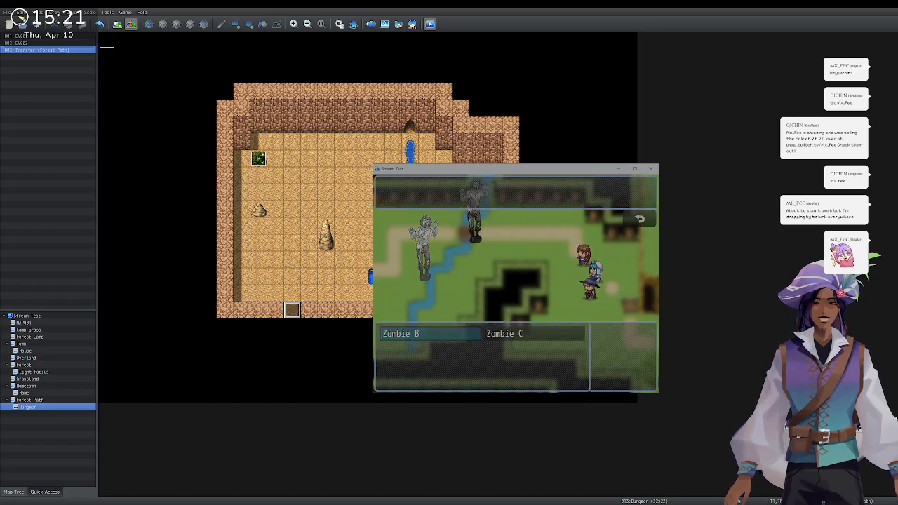
{"action": "key", "text": "Return"}
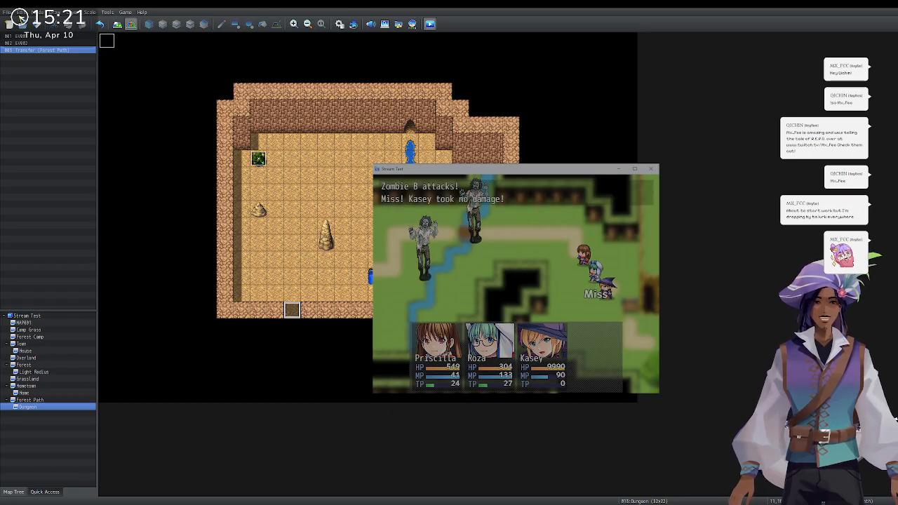
Next turn, target Zombie B with Flame On and have Roza cast Heal I.
{"action": "key", "text": "Return"}
{"action": "key", "text": "Return"}
{"action": "key", "text": "Return"}
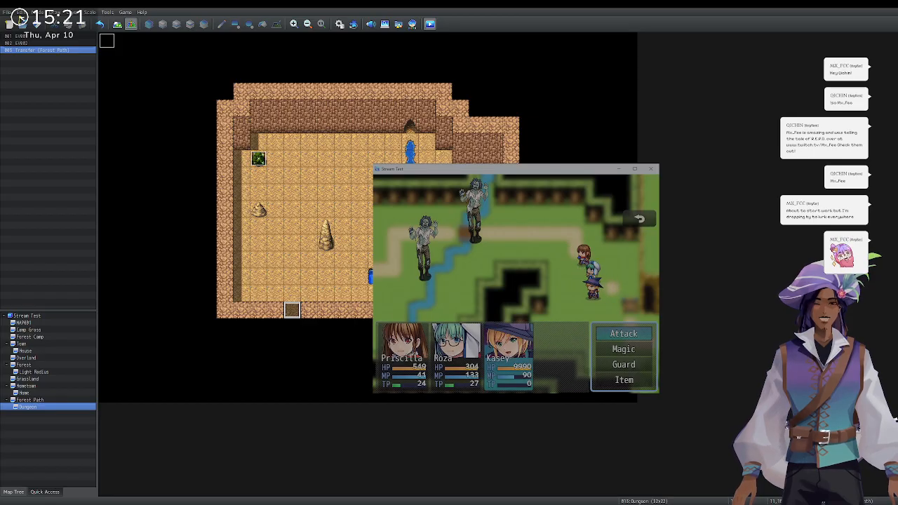
{"action": "key", "text": "Down"}
{"action": "key", "text": "Return"}
{"action": "key", "text": "Return"}
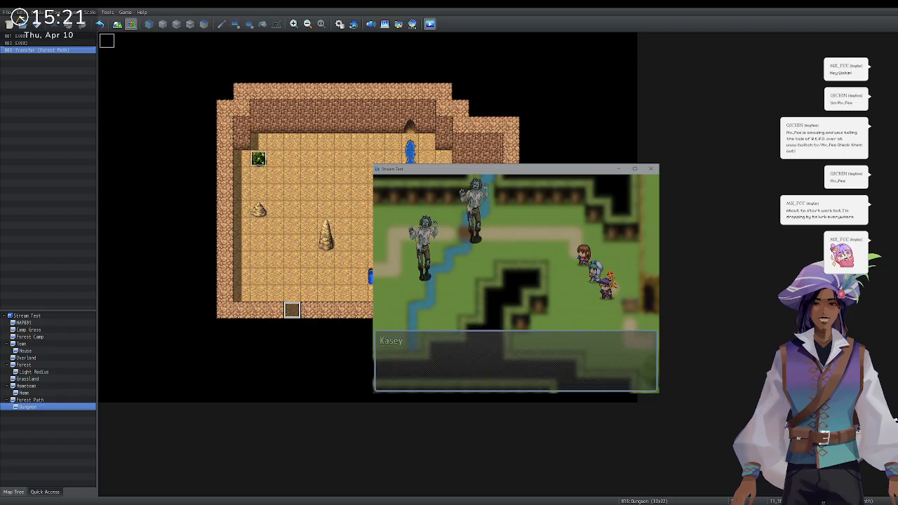
{"action": "key", "text": "Return"}
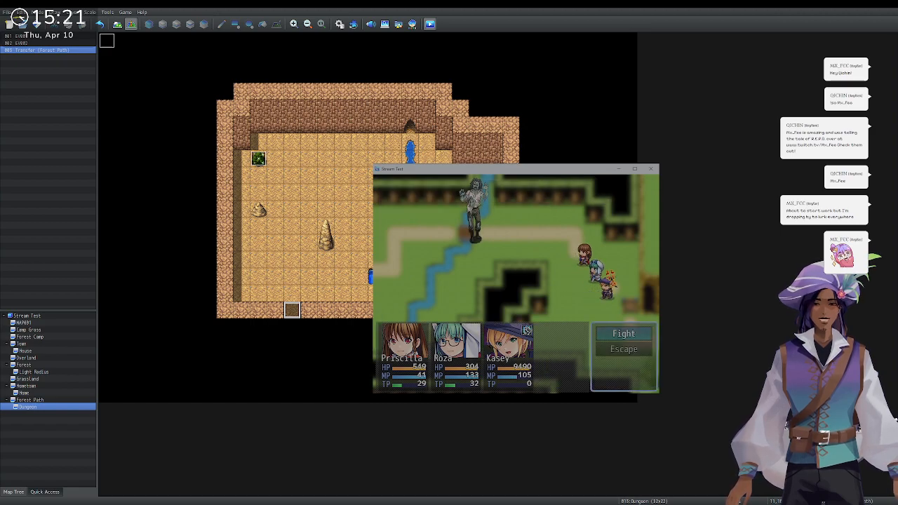
{"action": "key", "text": "Return"}
{"action": "key", "text": "Return"}
{"action": "key", "text": "Escape"}
{"action": "key", "text": "Down"}
{"action": "key", "text": "Return"}
{"action": "key", "text": "Return"}
{"action": "key", "text": "Right"}
{"action": "key", "text": "Return"}
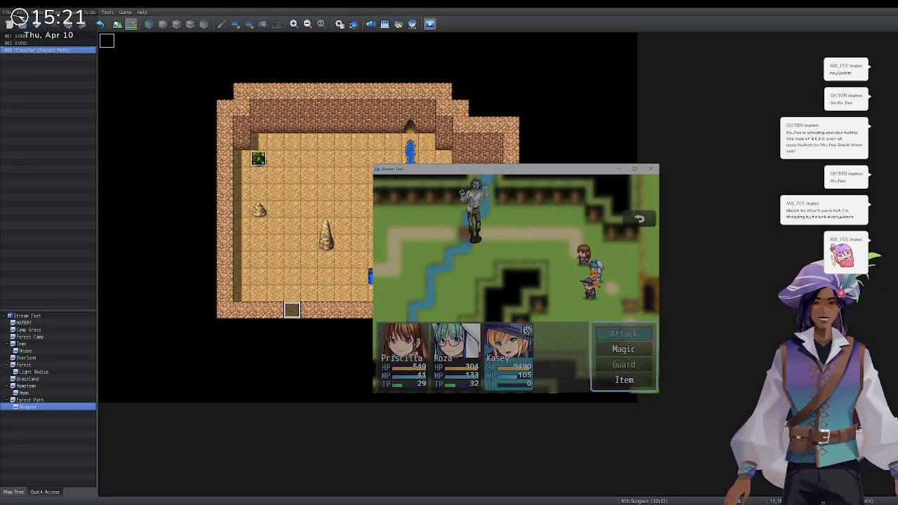
Have Kasey cast Flame On at Zombie C and close the victory message.
{"action": "key", "text": "Down"}
{"action": "key", "text": "Return"}
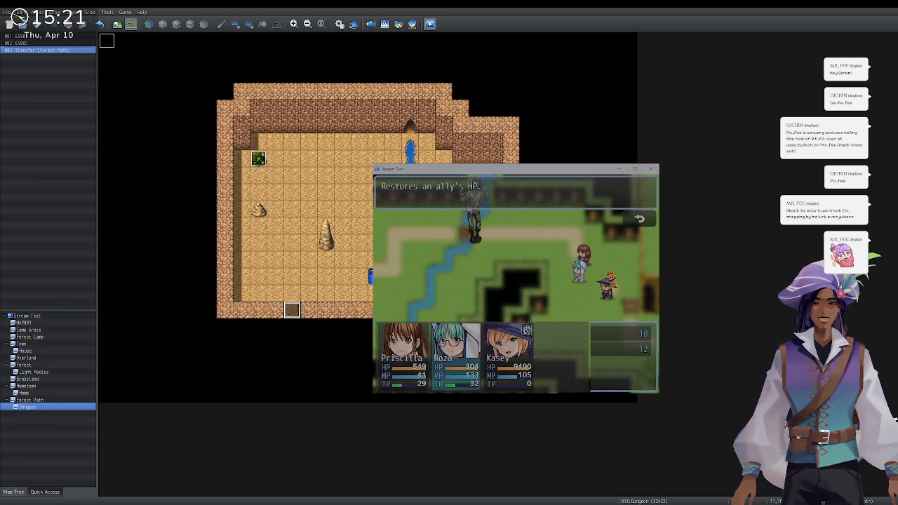
{"action": "key", "text": "Escape"}
{"action": "key", "text": "Up"}
{"action": "key", "text": "Return"}
{"action": "key", "text": "Escape"}
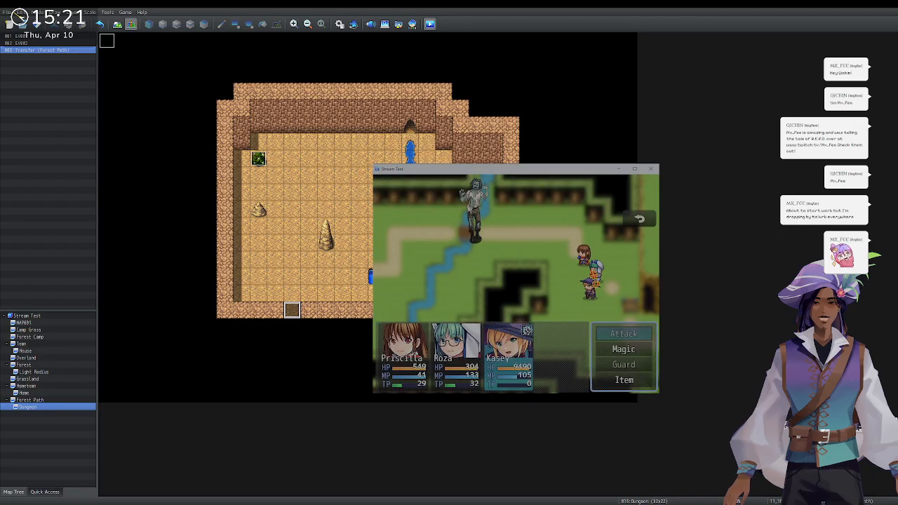
{"action": "key", "text": "Down"}
{"action": "key", "text": "Return"}
{"action": "key", "text": "Return"}
{"action": "key", "text": "Return"}
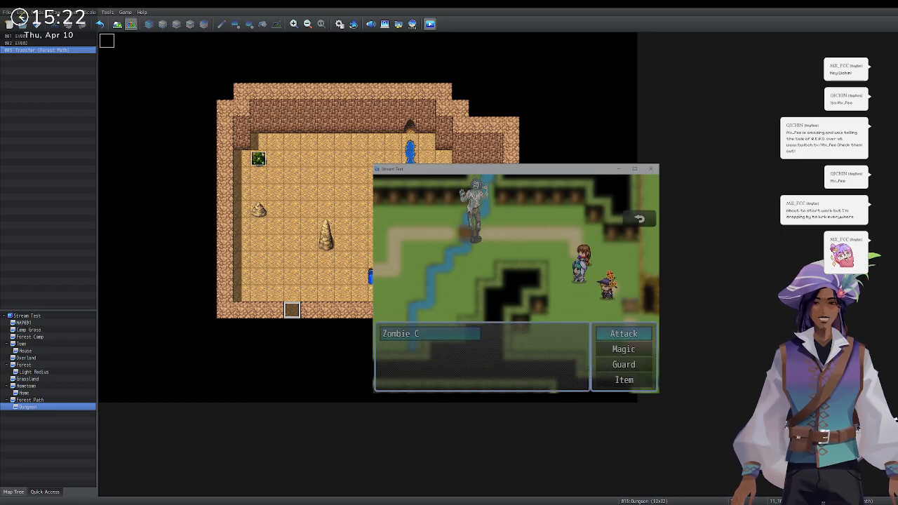
{"action": "key", "text": "Down"}
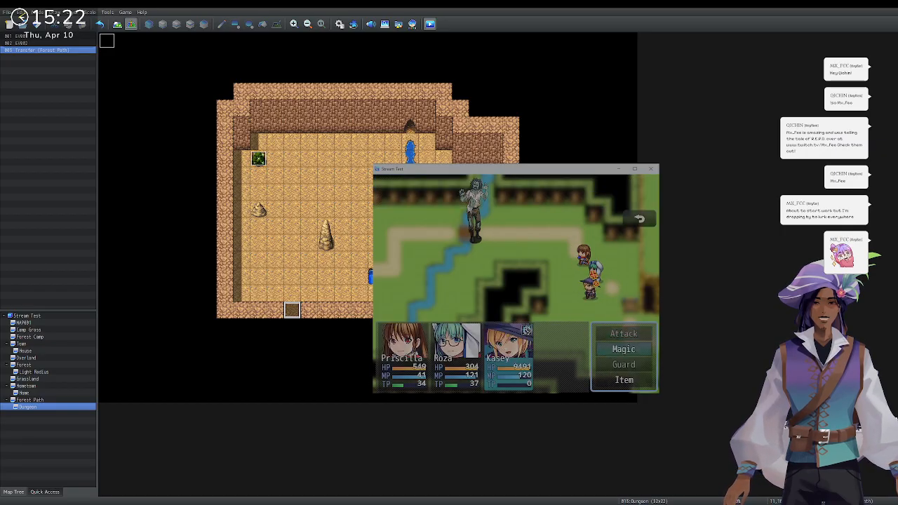
{"action": "key", "text": "Return"}
{"action": "key", "text": "Return"}
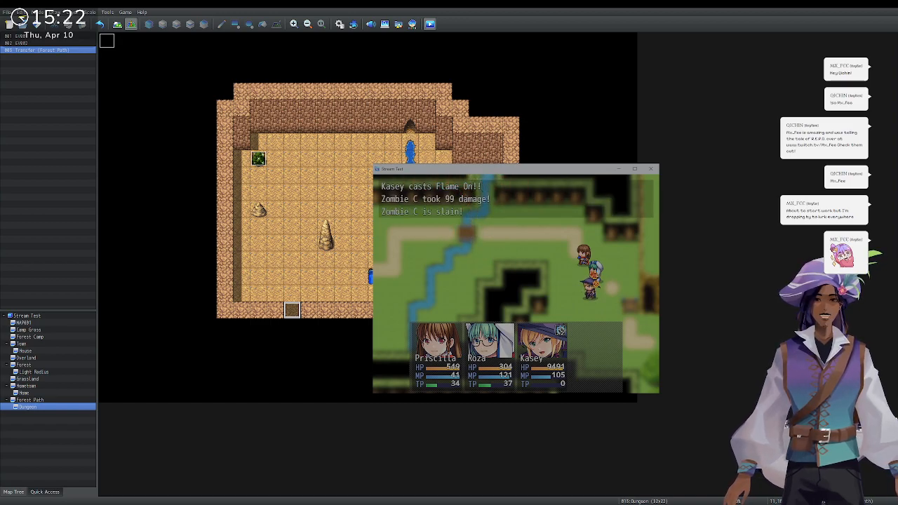
{"action": "key", "text": "Return"}
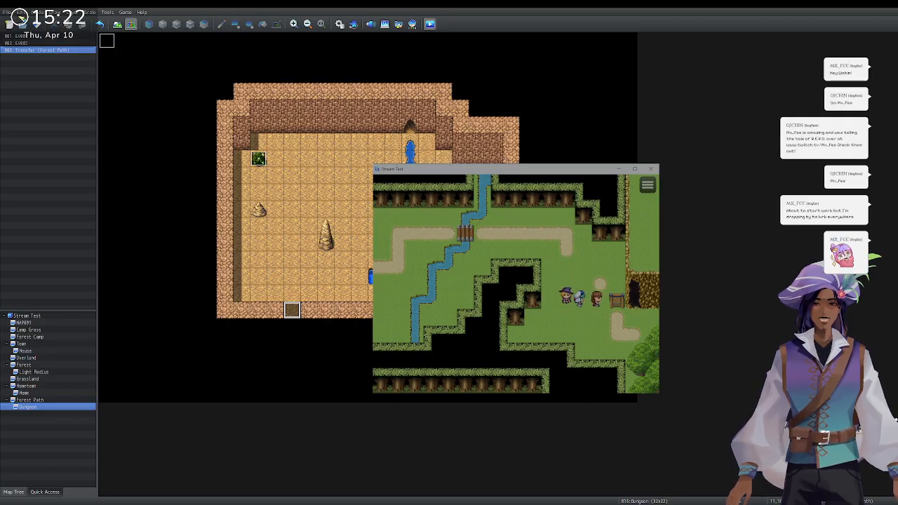
Enter the cave, search the berry bush and collect the Widoweeps Berries.
{"action": "key", "text": "Return"}
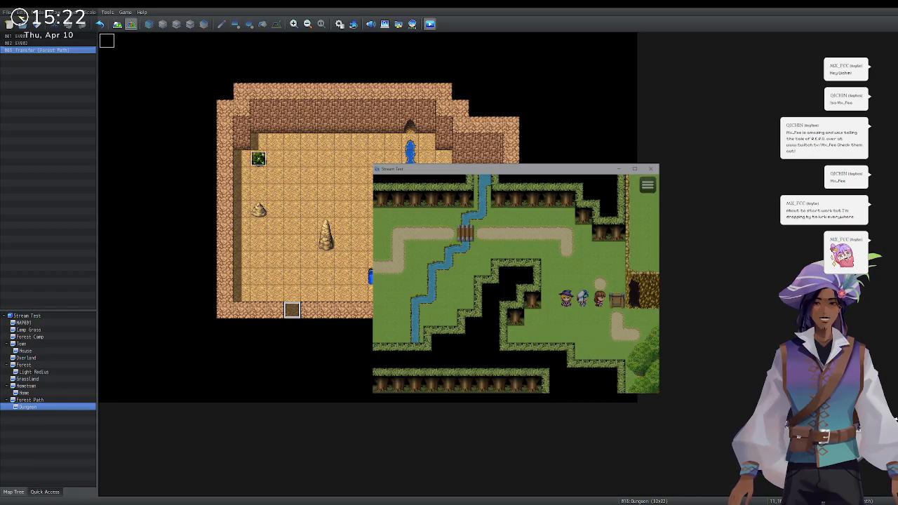
{"action": "key", "text": "Right"}
{"action": "key", "text": "Up"}
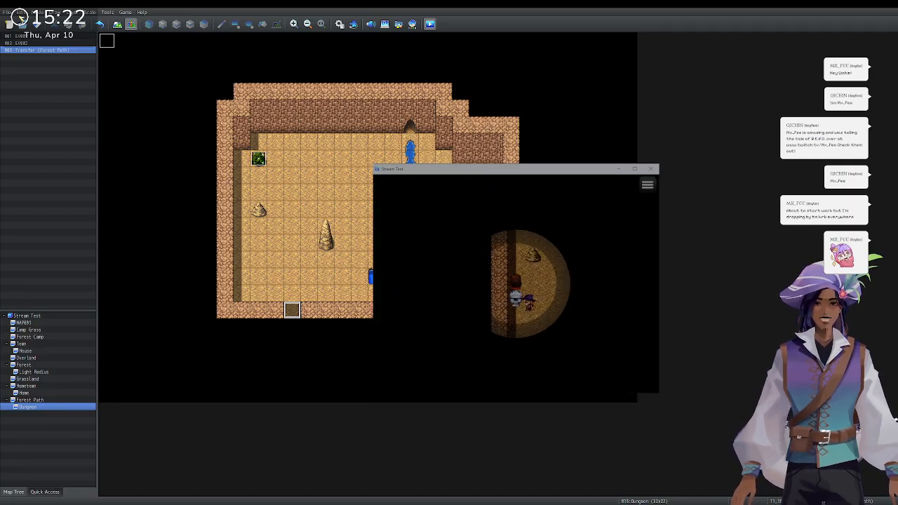
{"action": "key", "text": "Right"}
{"action": "key", "text": "Up"}
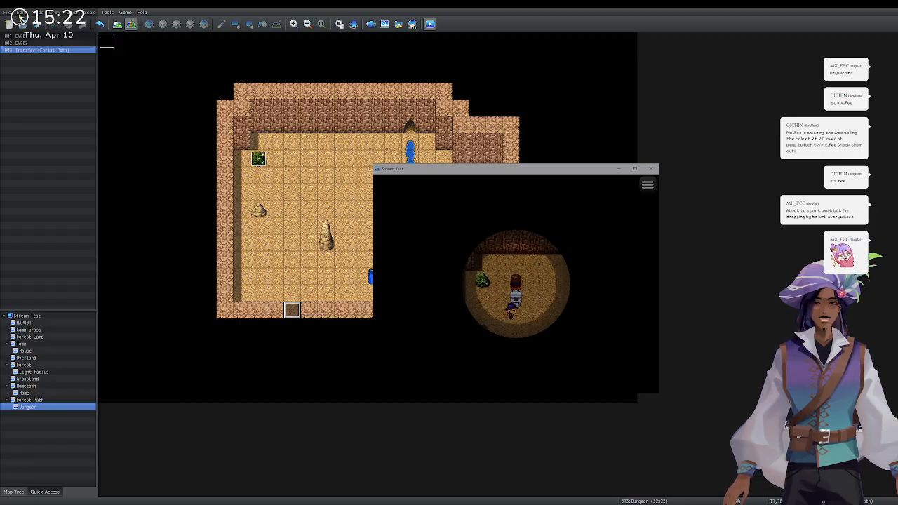
{"action": "key", "text": "Return"}
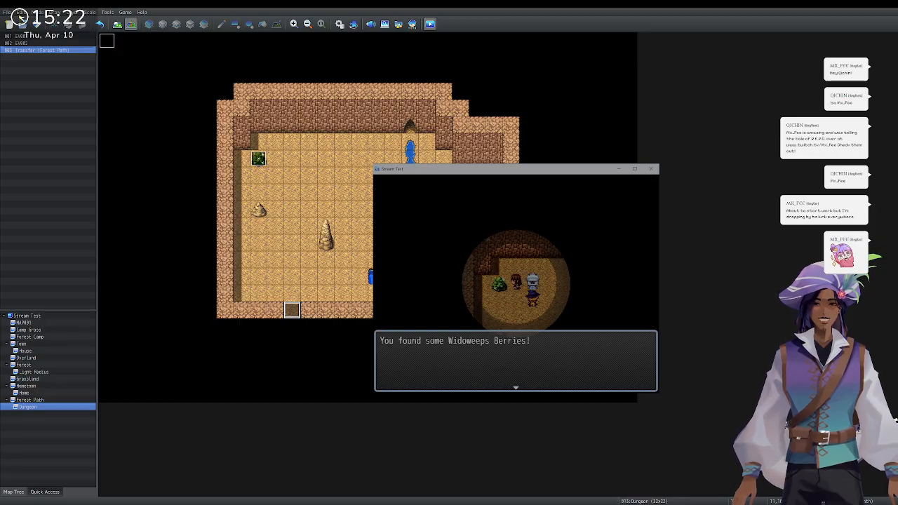
{"action": "key", "text": "Return"}
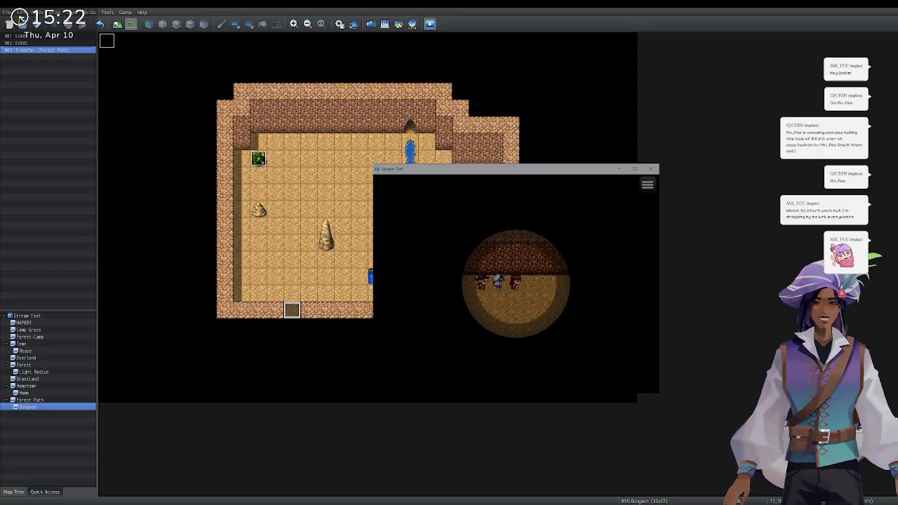
Follow the water down and leave through the cave's bottom exit.
{"action": "key", "text": "Down"}
{"action": "key", "text": "Down"}
{"action": "key", "text": "Down"}
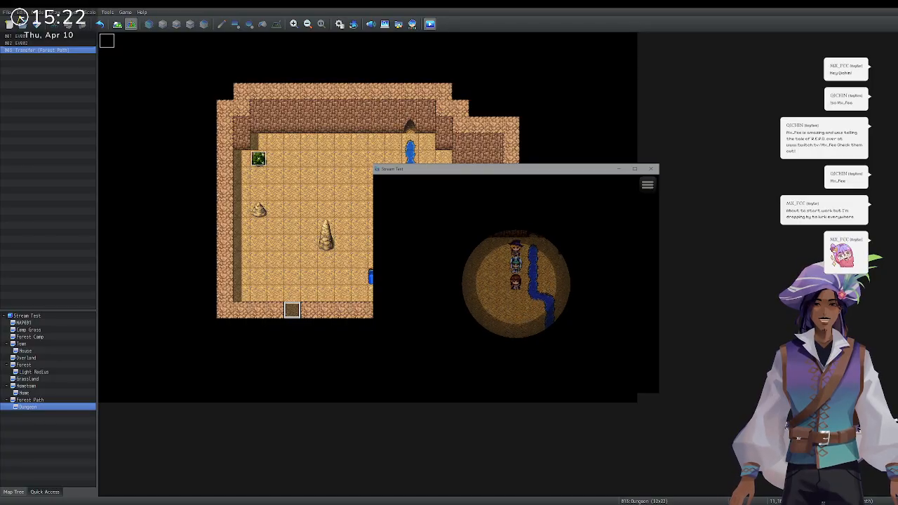
{"action": "key", "text": "Down"}
{"action": "key", "text": "Left"}
{"action": "key", "text": "Left"}
{"action": "key", "text": "Left"}
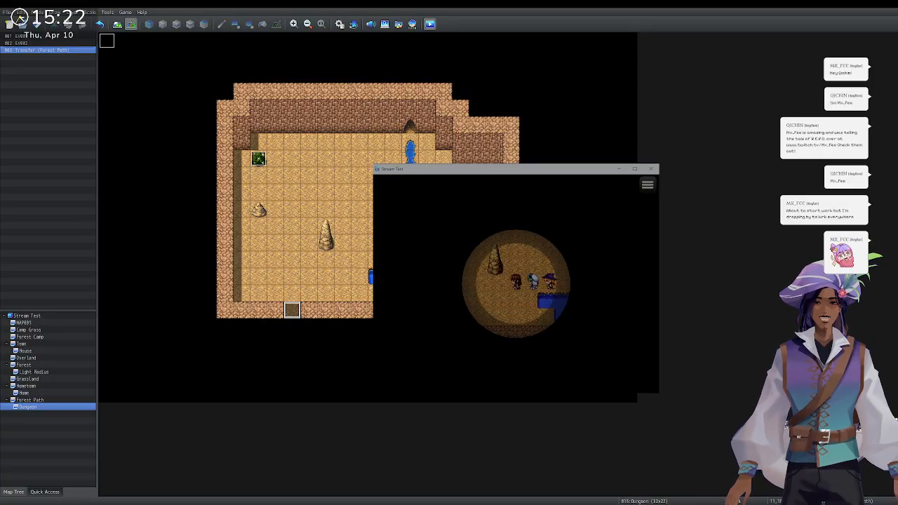
{"action": "key", "text": "Down"}
{"action": "key", "text": "Down"}
{"action": "key", "text": "Left"}
{"action": "key", "text": "Left"}
{"action": "key", "text": "Left"}
{"action": "key", "text": "Down"}
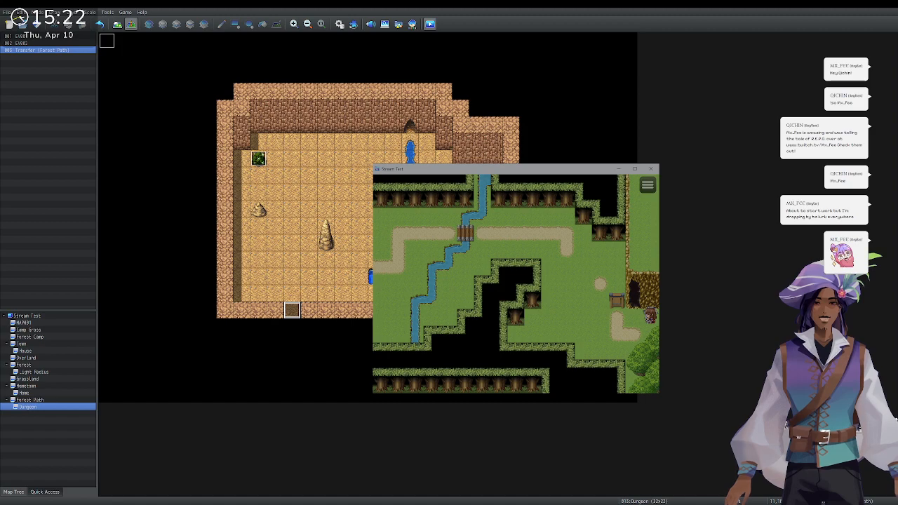
Close the playtest and return to the Dungeon map, opening its bottom-edge exit event.
{"action": "left_click", "coordinate": [653, 168]}
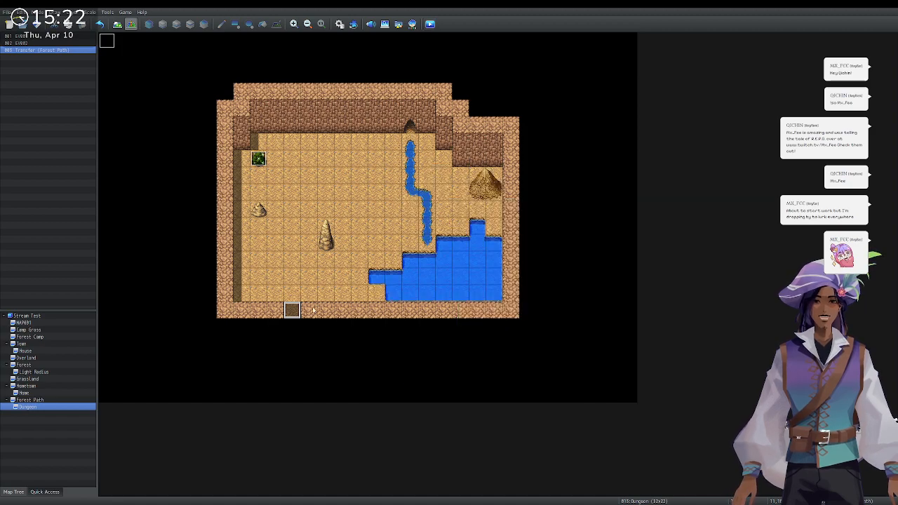
{"action": "left_click", "coordinate": [57, 400]}
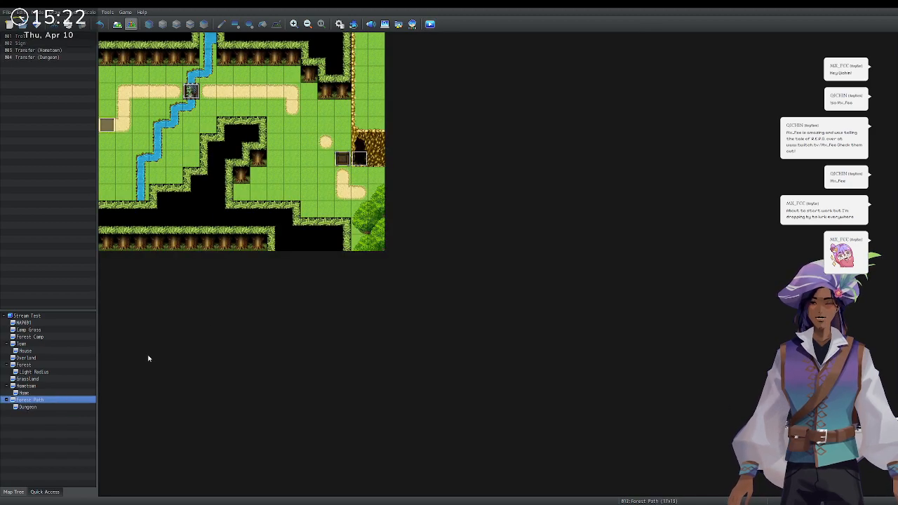
{"action": "left_click", "coordinate": [62, 407]}
{"action": "double_click", "coordinate": [288, 313]}
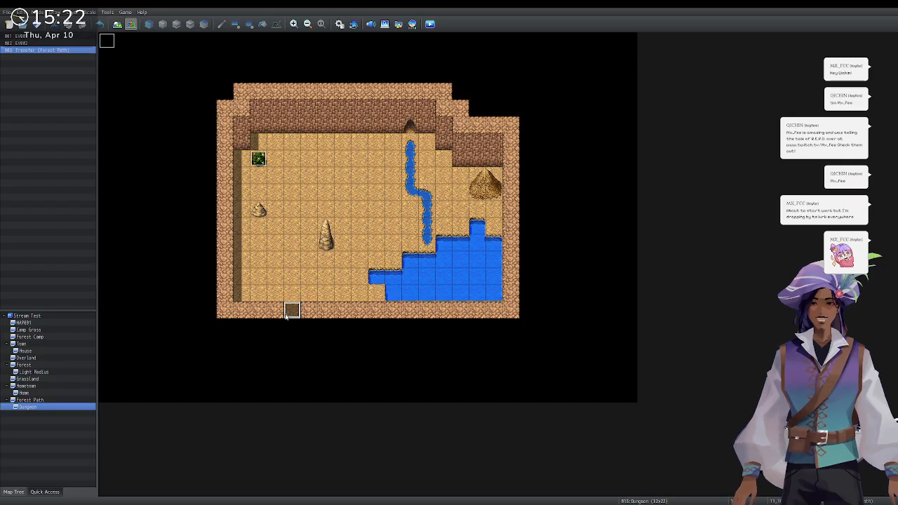
{"action": "left_click", "coordinate": [570, 385]}
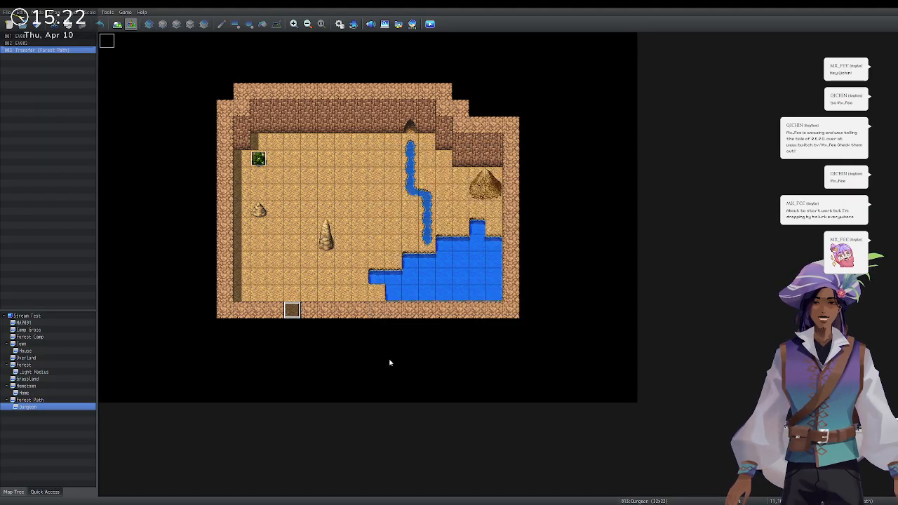
Check the exit's Transfer Player destination, then open the Bridge Zombie event on Forest Path.
{"action": "double_click", "coordinate": [293, 311]}
{"action": "left_click", "coordinate": [520, 198]}
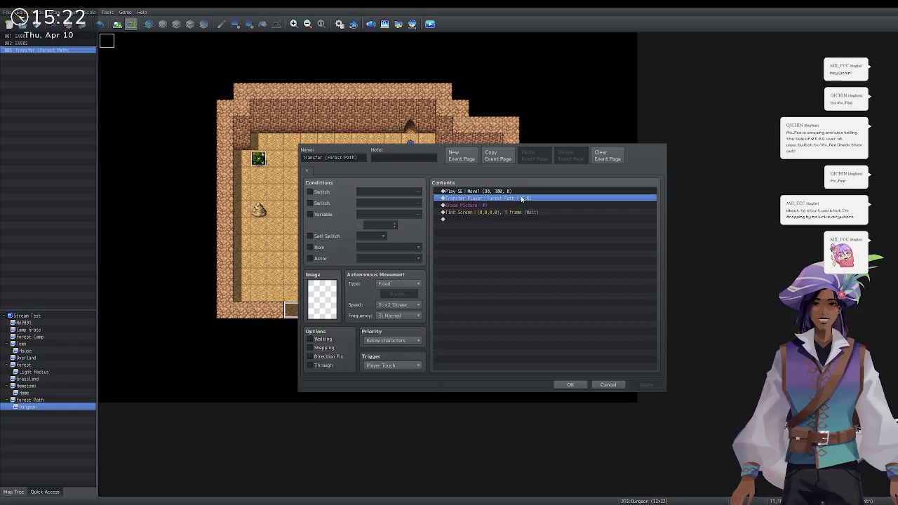
{"action": "left_click", "coordinate": [530, 249]}
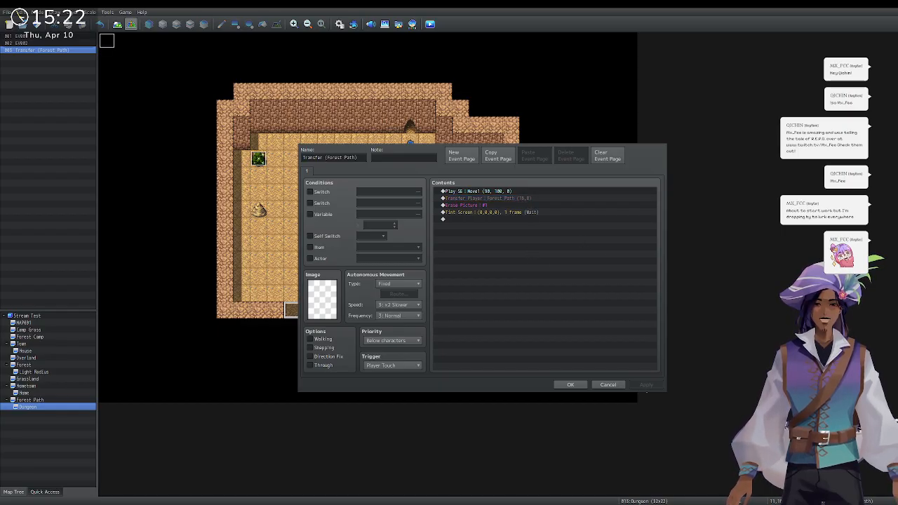
{"action": "left_click", "coordinate": [569, 384]}
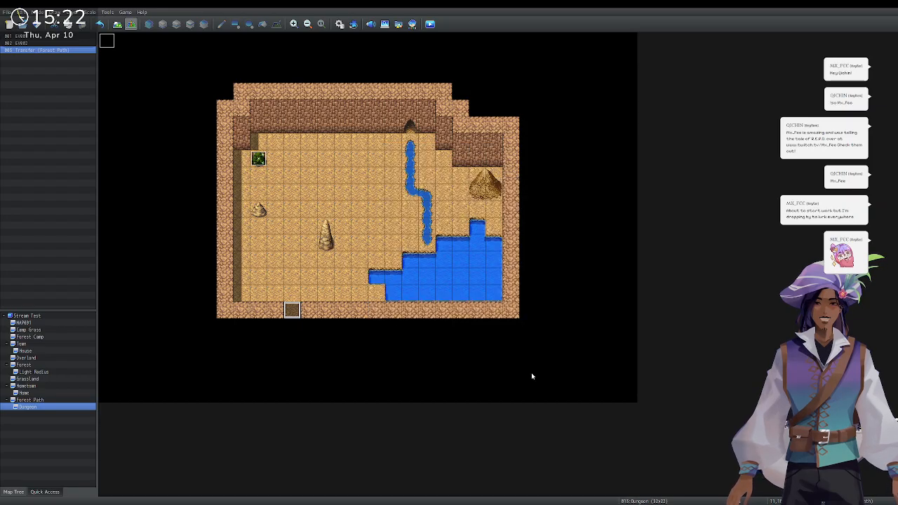
{"action": "left_click", "coordinate": [53, 400]}
{"action": "double_click", "coordinate": [191, 92]}
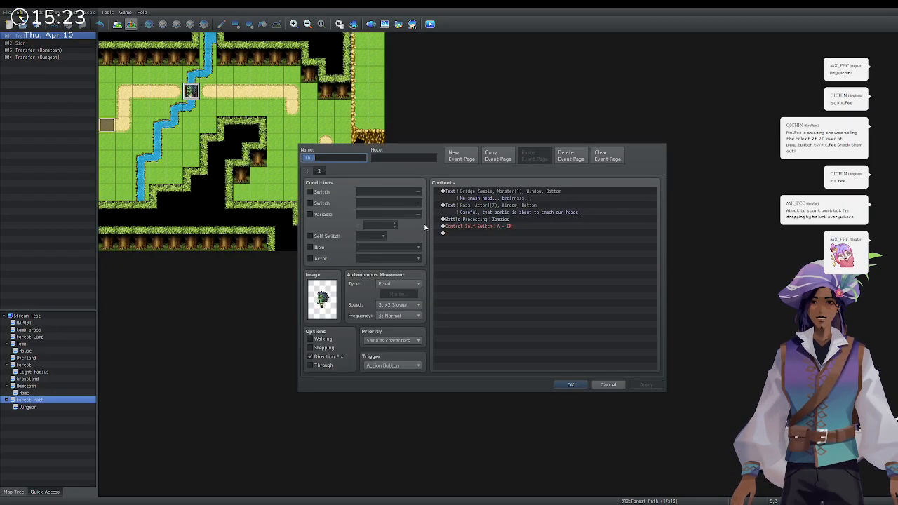
In the Database Troops tab, clear Zombies, add one Zombie, drag it top-left and confirm.
{"action": "left_click", "coordinate": [570, 384]}
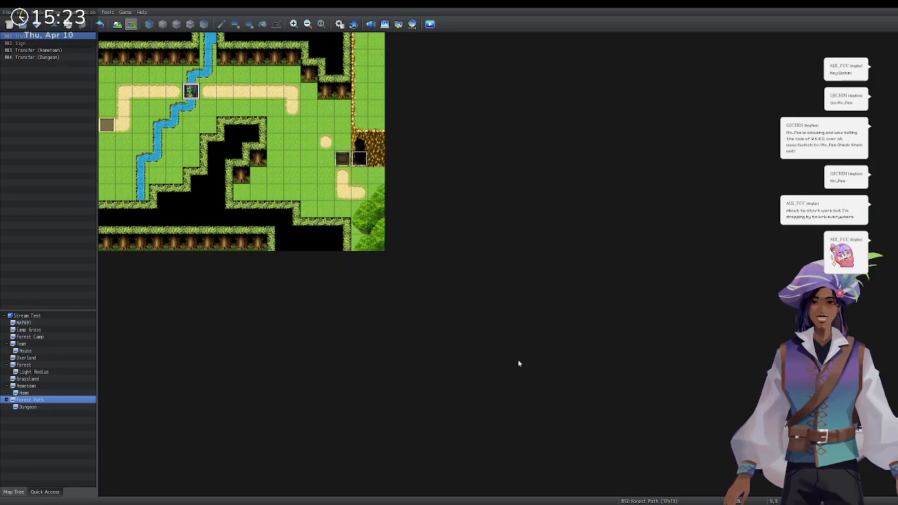
{"action": "key", "text": "F9"}
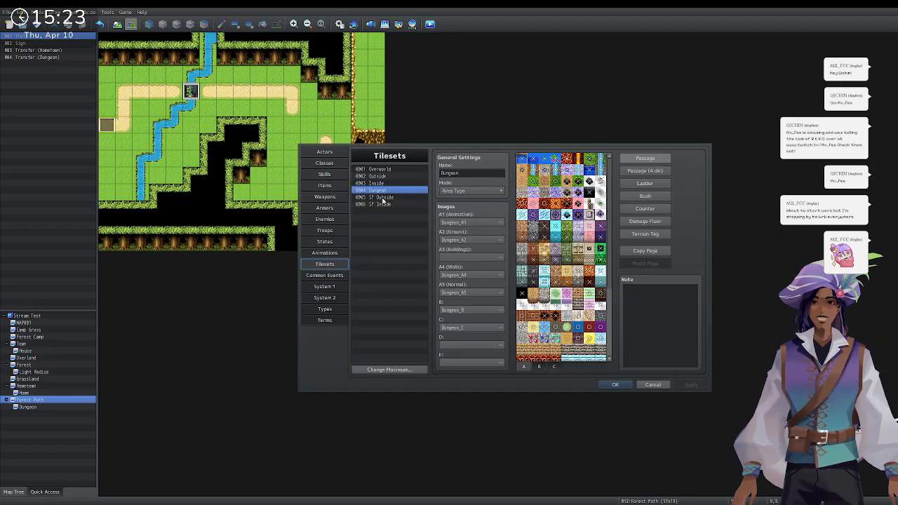
{"action": "left_click", "coordinate": [324, 230]}
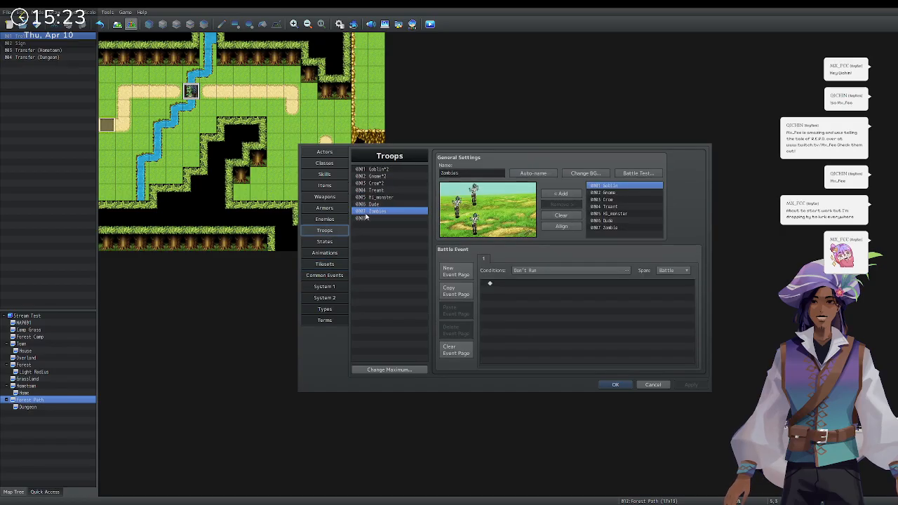
{"action": "left_click", "coordinate": [552, 216]}
{"action": "left_click", "coordinate": [606, 228]}
{"action": "left_click", "coordinate": [560, 195]}
{"action": "left_click_drag", "start_coordinate": [491, 219], "coordinate": [457, 203]}
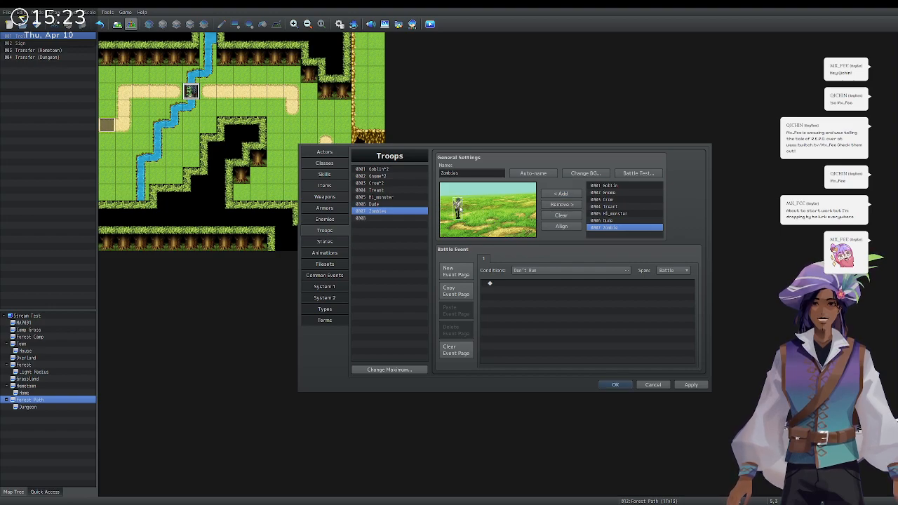
{"action": "left_click", "coordinate": [613, 385]}
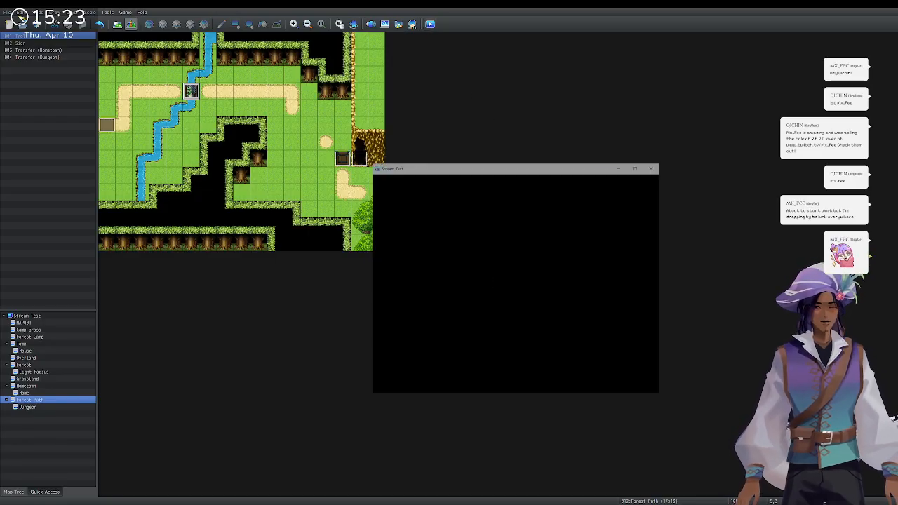
Start a new game, walk into the shop and talk to the alchemist.
{"action": "key", "text": "Return"}
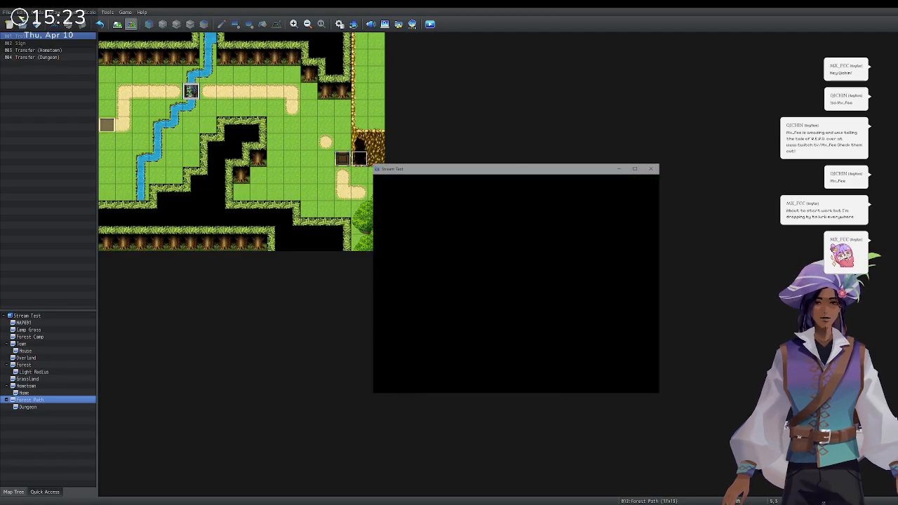
{"action": "key", "text": "Down"}
{"action": "key", "text": "Left"}
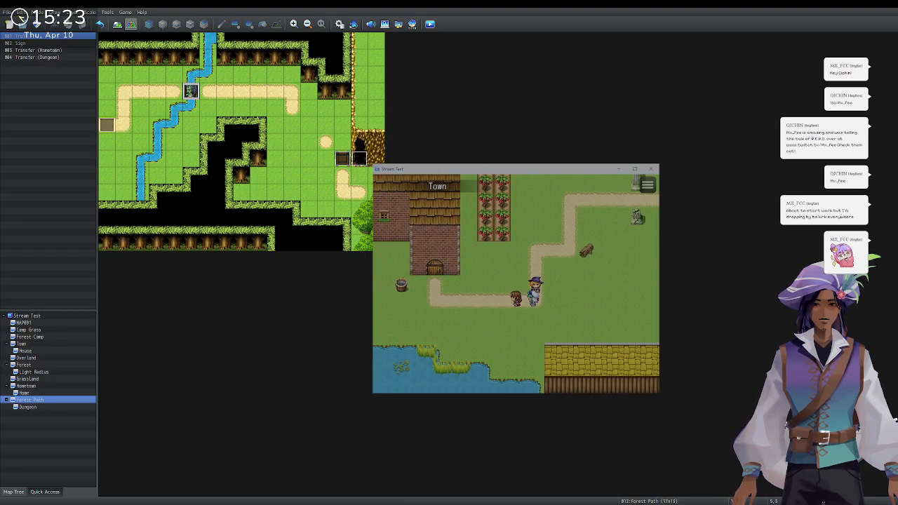
{"action": "key", "text": "Left"}
{"action": "key", "text": "Up"}
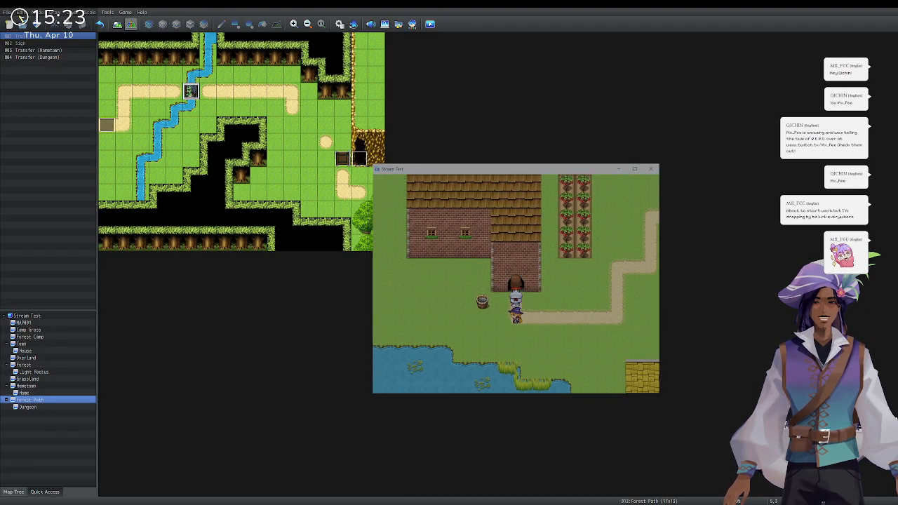
{"action": "key", "text": "Up"}
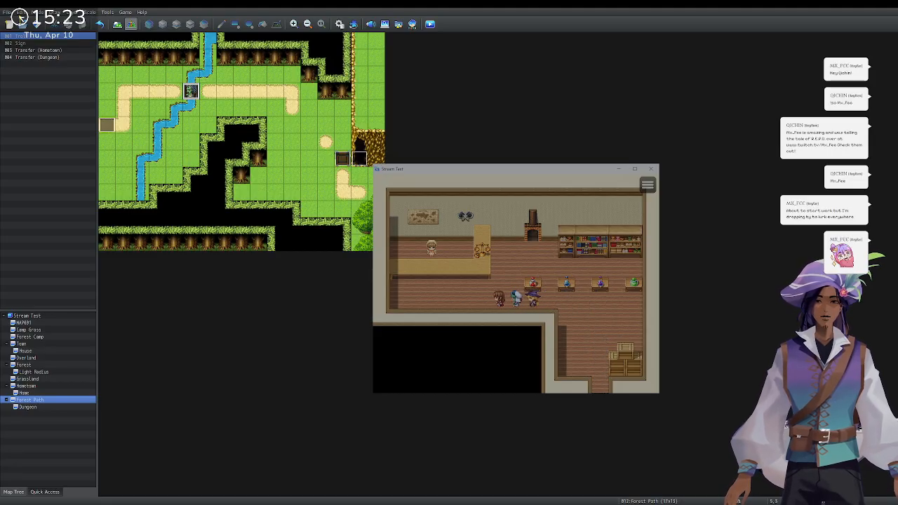
{"action": "key", "text": "Up"}
{"action": "key", "text": "Return"}
{"action": "key", "text": "Return"}
{"action": "key", "text": "Return"}
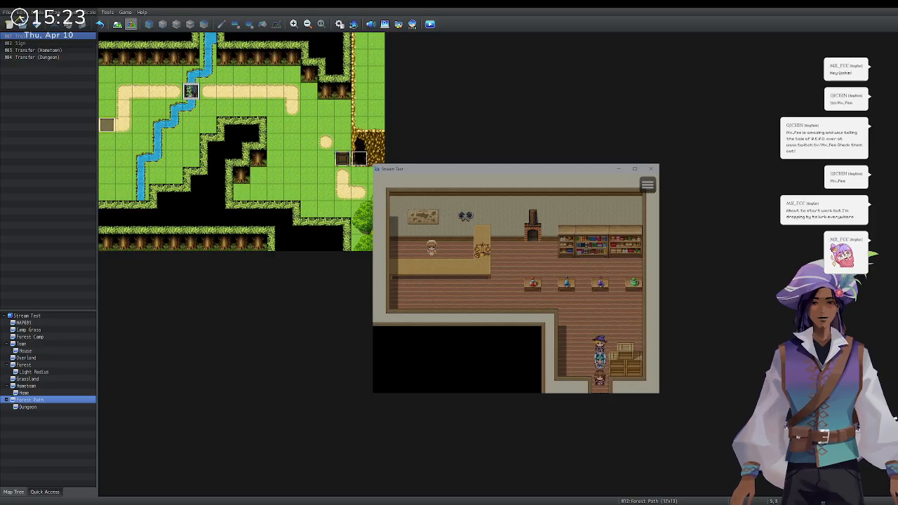
Walk from the shop through town to Forest Path and talk to the bridge zombie.
{"action": "key", "text": "Down"}
{"action": "key", "text": "Down"}
{"action": "key", "text": "Right"}
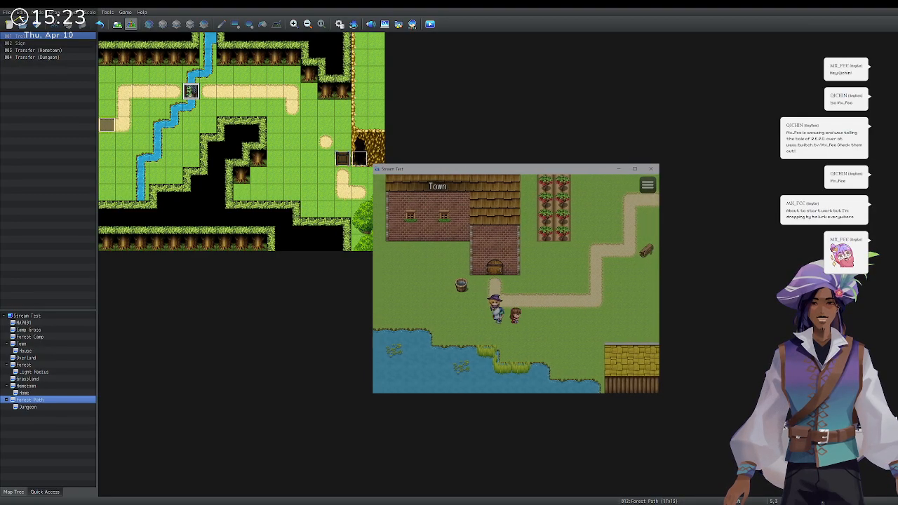
{"action": "key", "text": "Right"}
{"action": "key", "text": "Up"}
{"action": "key", "text": "Right"}
{"action": "key", "text": "Up"}
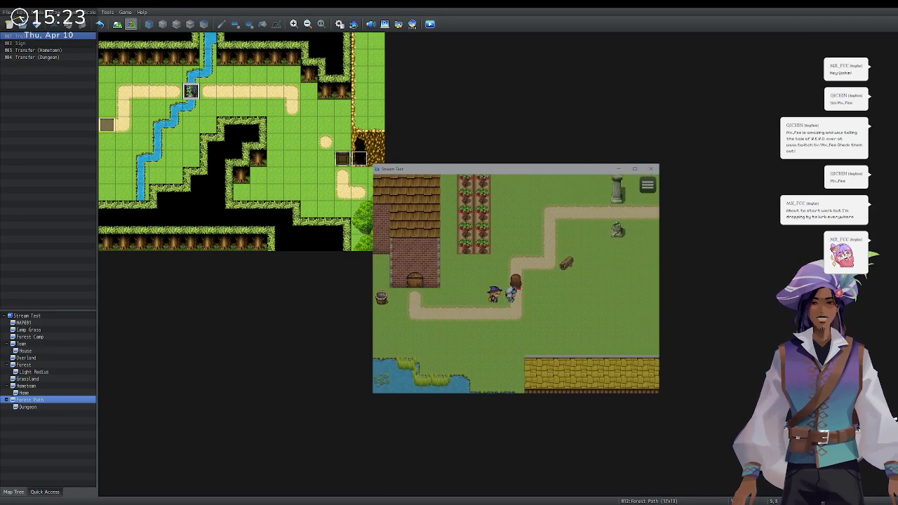
{"action": "key", "text": "Right"}
{"action": "key", "text": "Up"}
{"action": "key", "text": "Down"}
{"action": "key", "text": "Right"}
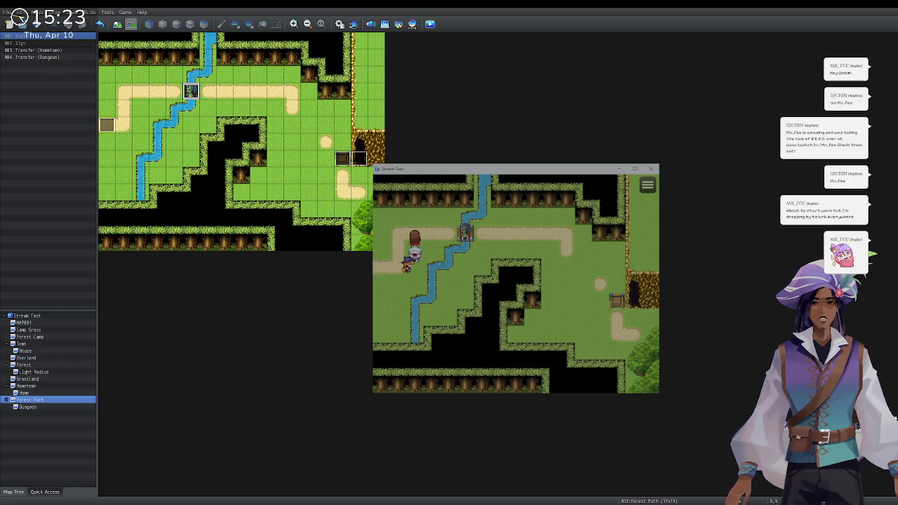
{"action": "key", "text": "Return"}
{"action": "key", "text": "Return"}
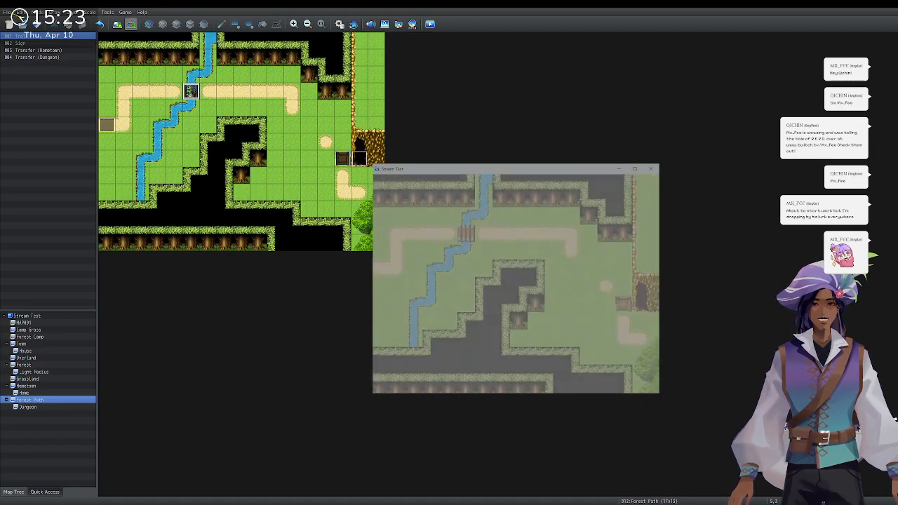
Attack the single Zombie with Priscilla and Roza plus Kasey's magic for two rounds, then dismiss victory.
{"action": "key", "text": "Return"}
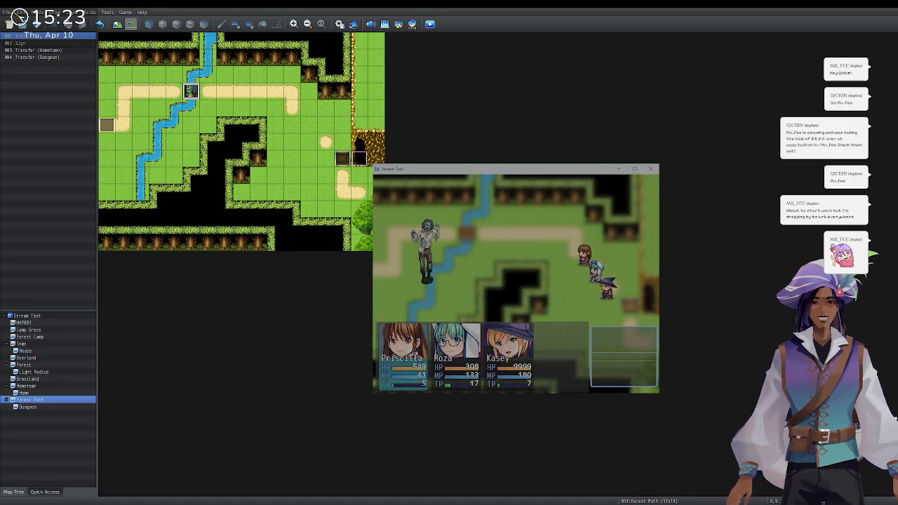
{"action": "key", "text": "Return"}
{"action": "key", "text": "Return"}
{"action": "key", "text": "Return"}
{"action": "key", "text": "Return"}
{"action": "key", "text": "Return"}
{"action": "key", "text": "Down"}
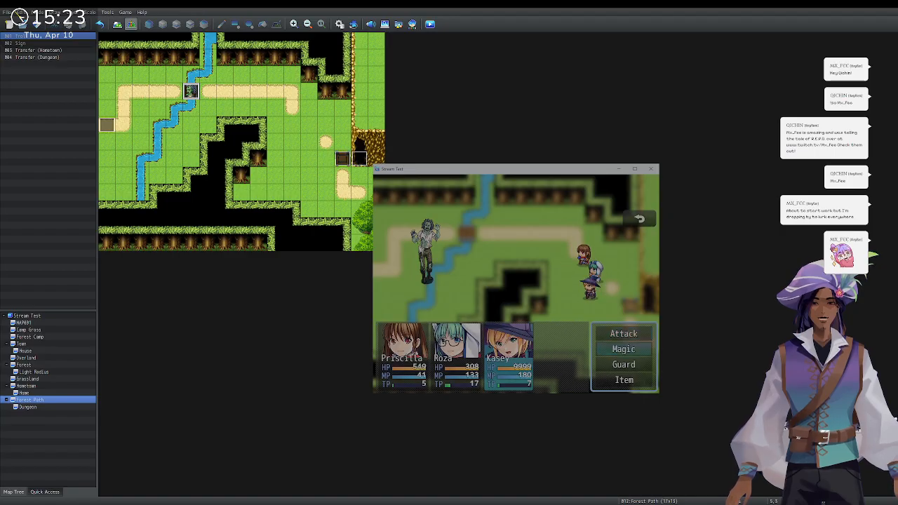
{"action": "key", "text": "Return"}
{"action": "key", "text": "Return"}
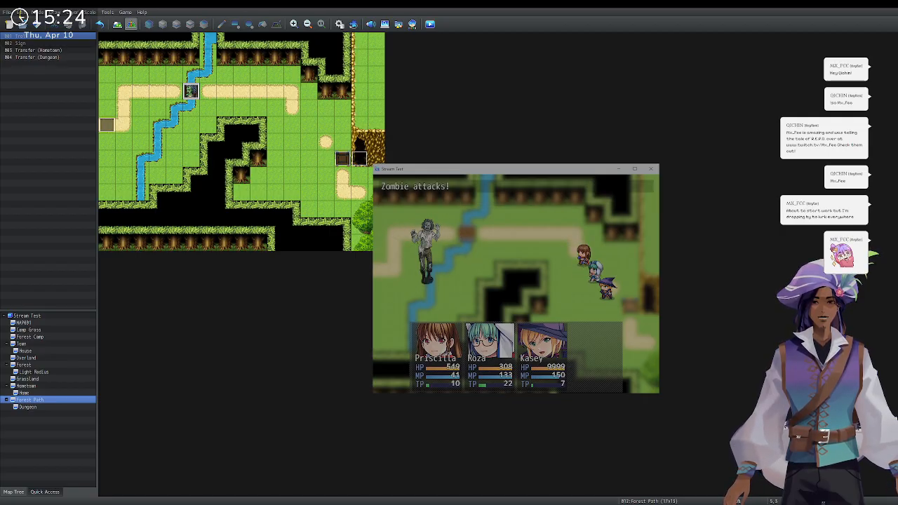
{"action": "key", "text": "Return"}
{"action": "key", "text": "Return"}
{"action": "key", "text": "Return"}
{"action": "key", "text": "Return"}
{"action": "key", "text": "Return"}
{"action": "key", "text": "Down"}
{"action": "key", "text": "Return"}
{"action": "key", "text": "Return"}
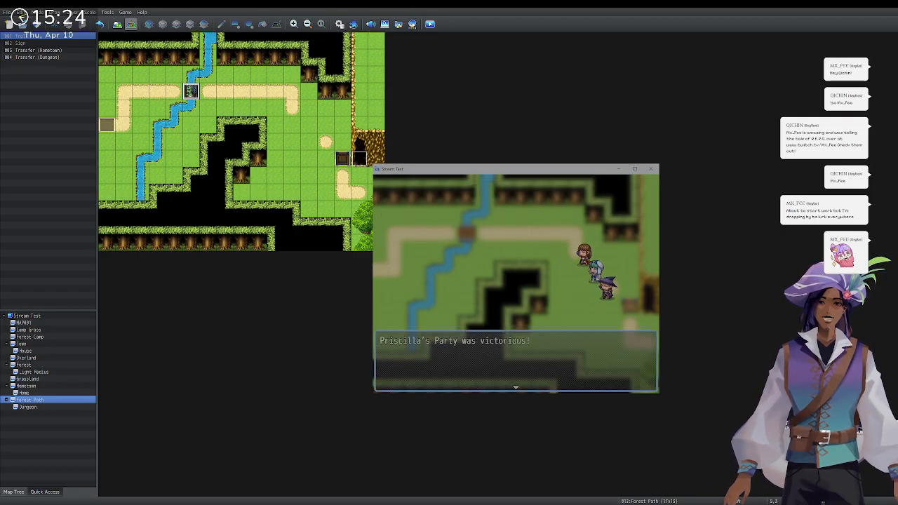
{"action": "key", "text": "Return"}
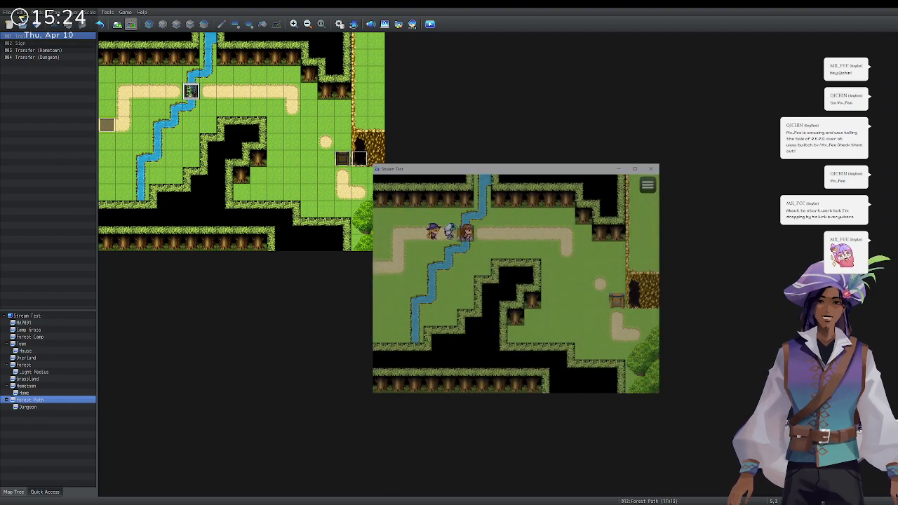
Walk into the cave, check the berry bush, and exit back to Forest Path.
{"action": "key", "text": "Right"}
{"action": "key", "text": "Down"}
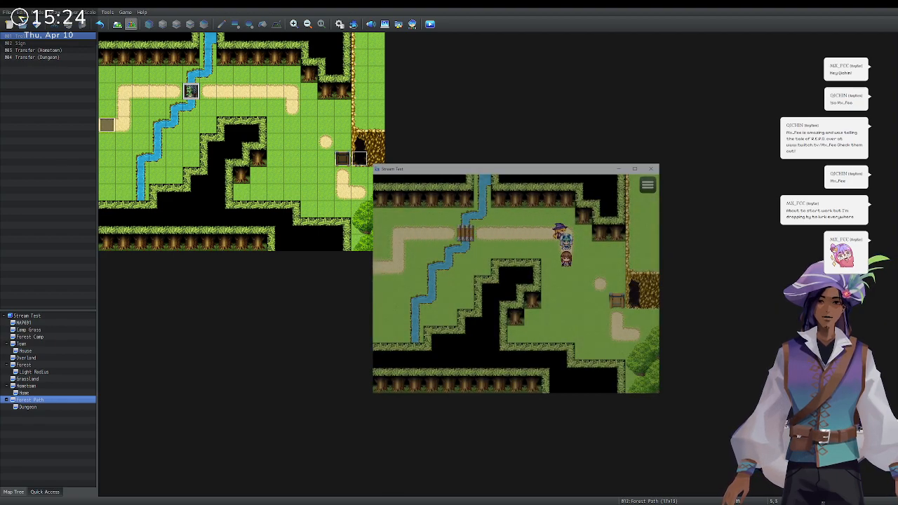
{"action": "key", "text": "Right"}
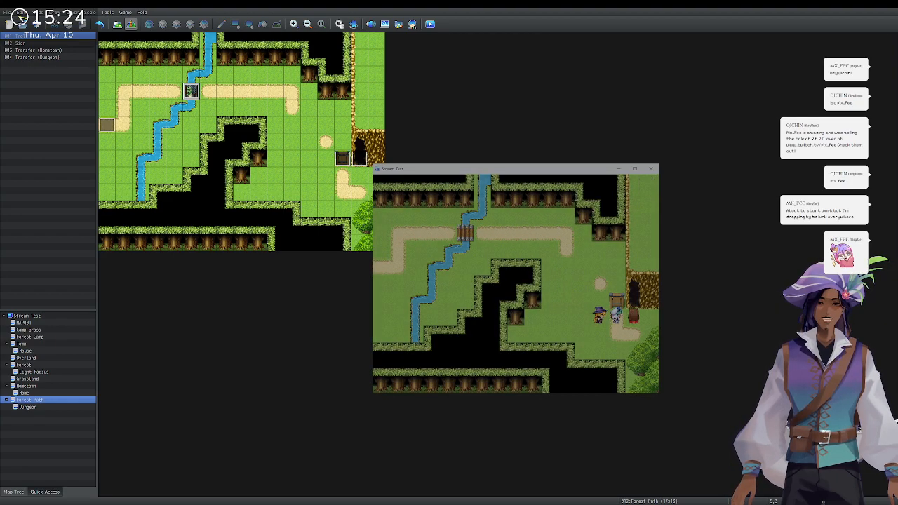
{"action": "key", "text": "Up"}
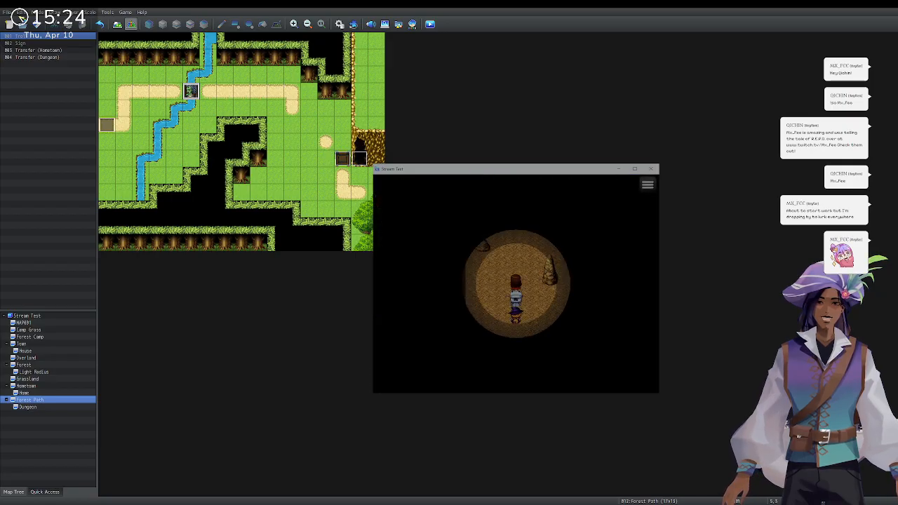
{"action": "key", "text": "Left"}
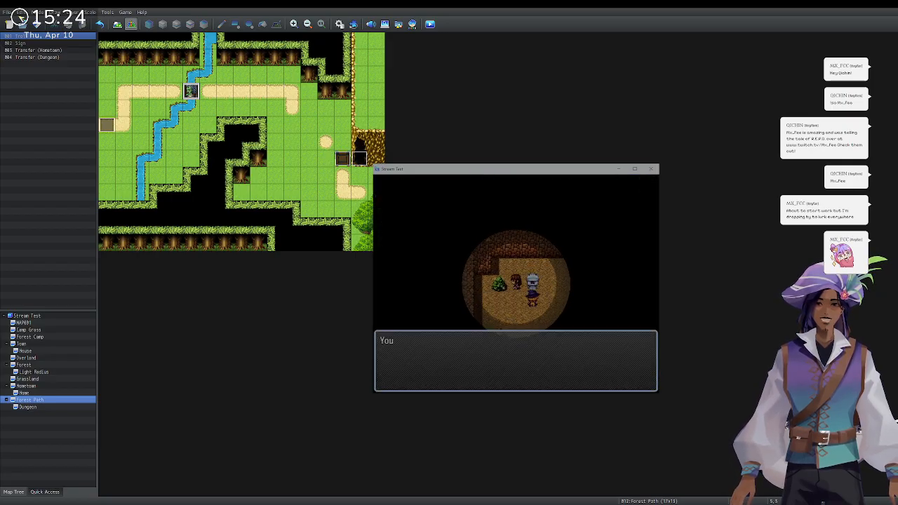
{"action": "key", "text": "Return"}
{"action": "key", "text": "Down"}
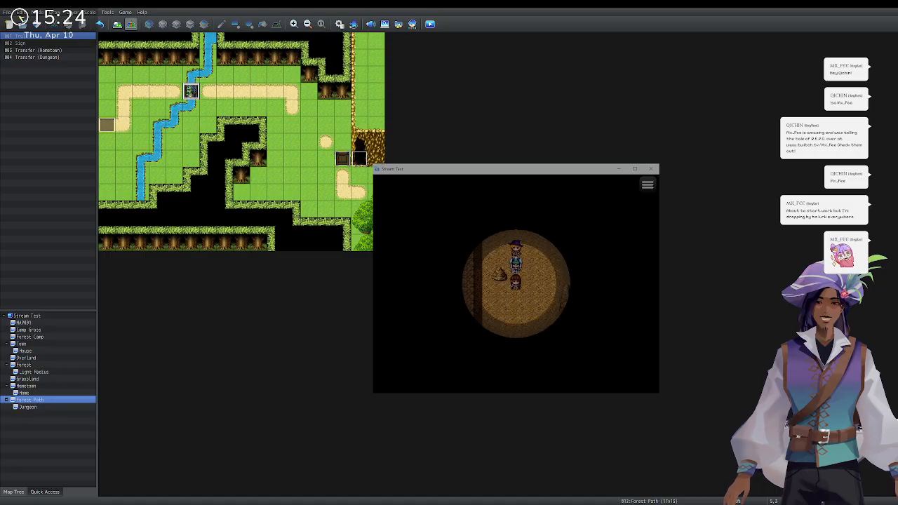
{"action": "key", "text": "Down"}
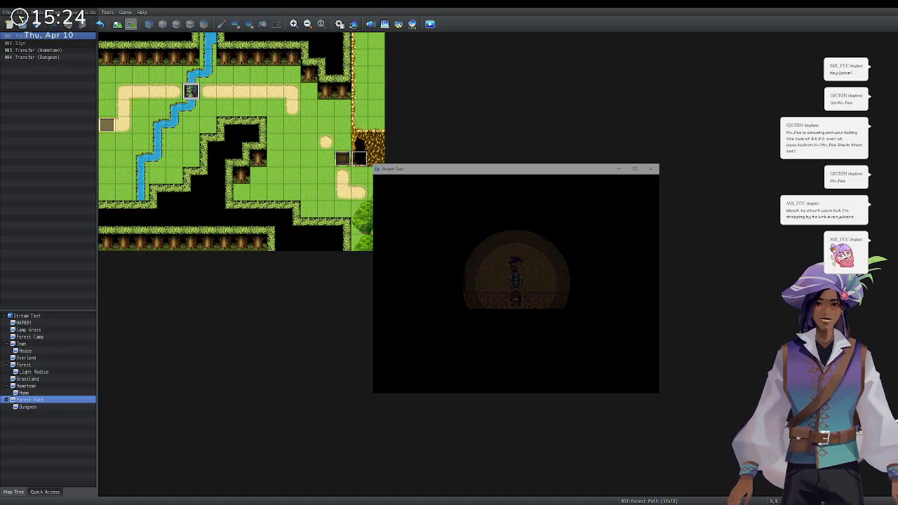
Walk left through the forest and town into the shop, then close the playtest window.
{"action": "key", "text": "Left"}
{"action": "key", "text": "Up"}
{"action": "key", "text": "Left"}
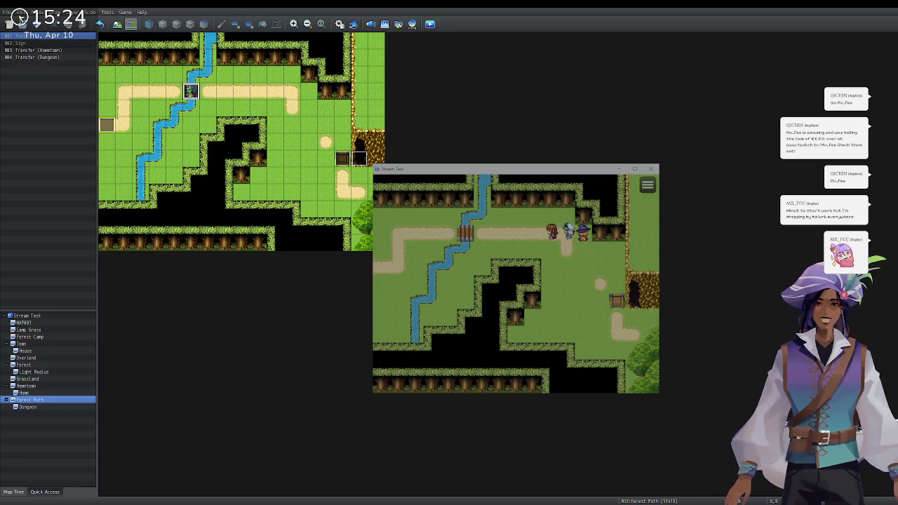
{"action": "key", "text": "Left"}
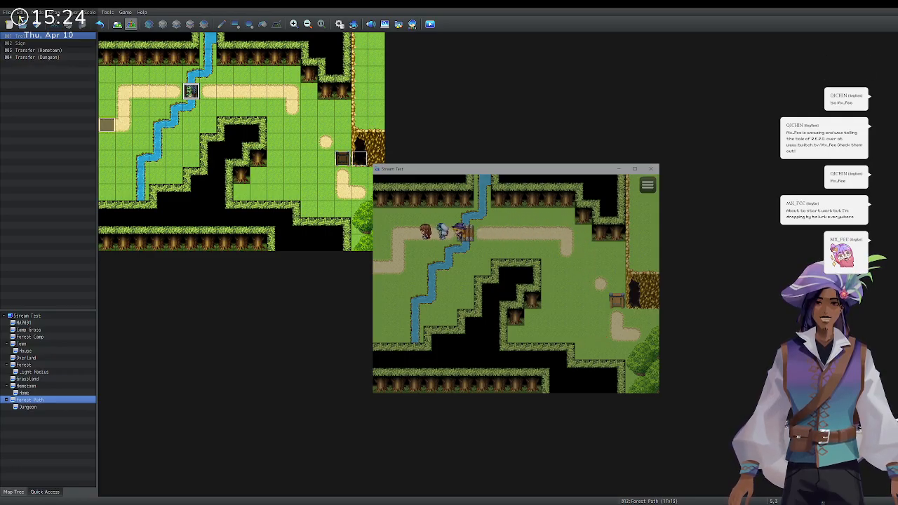
{"action": "key", "text": "Left"}
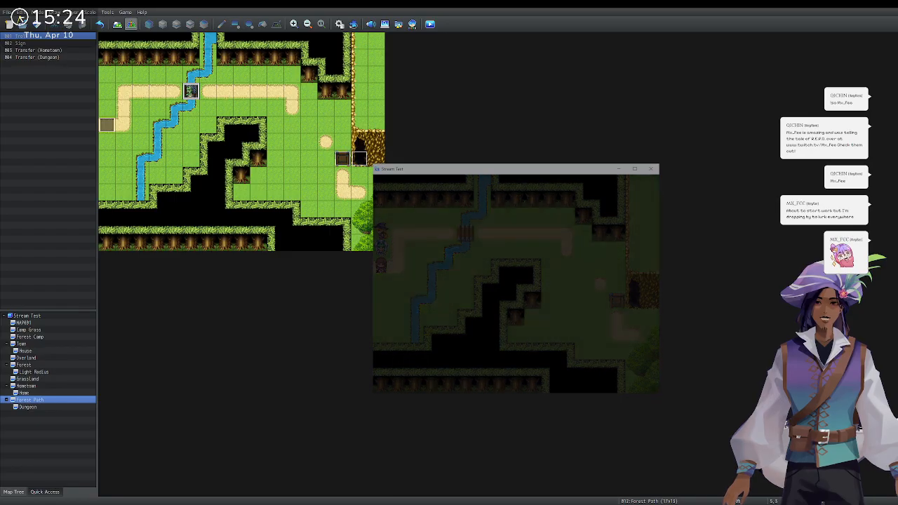
{"action": "key", "text": "Left"}
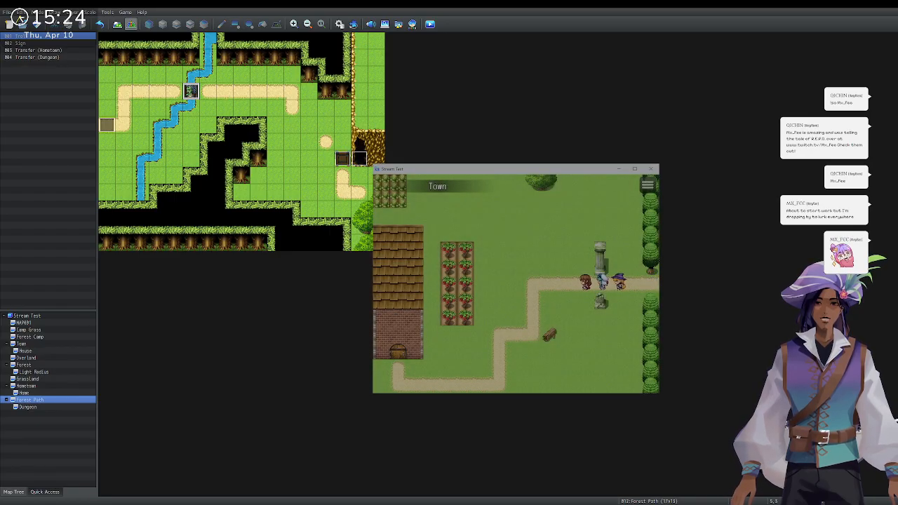
{"action": "key", "text": "Down"}
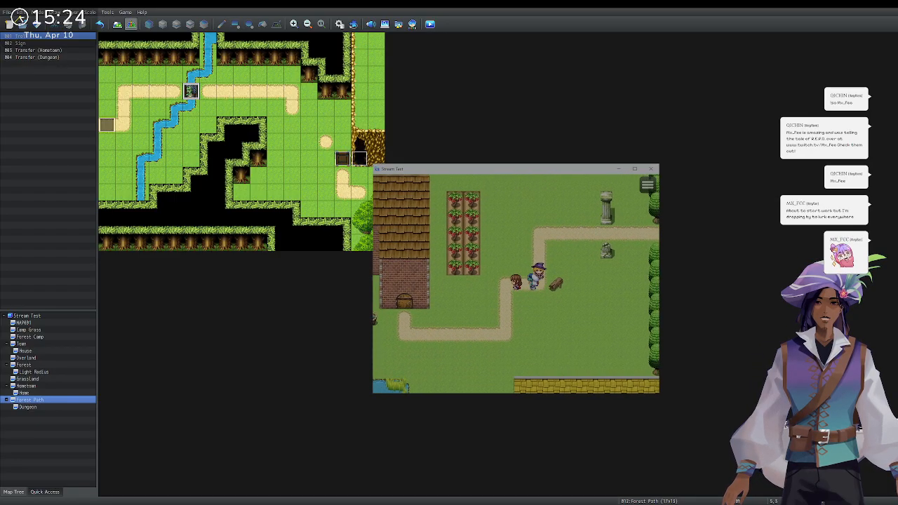
{"action": "key", "text": "Left"}
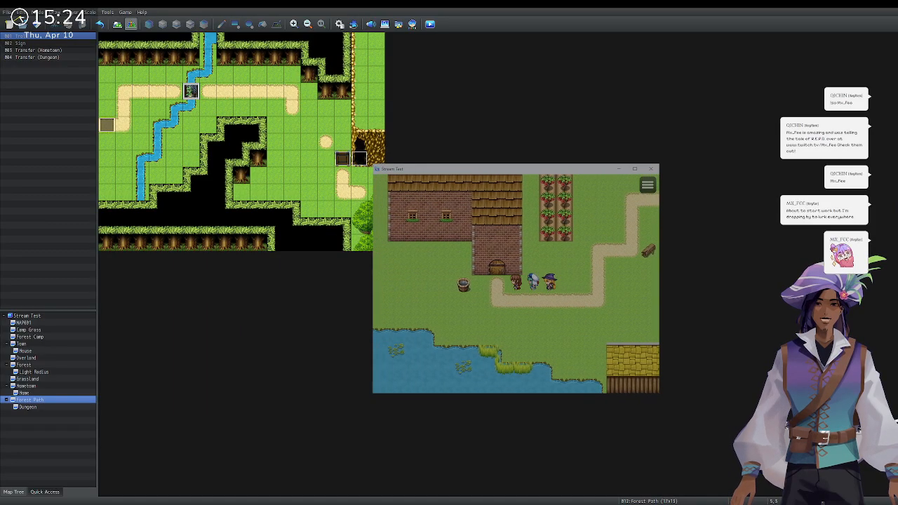
{"action": "key", "text": "Up"}
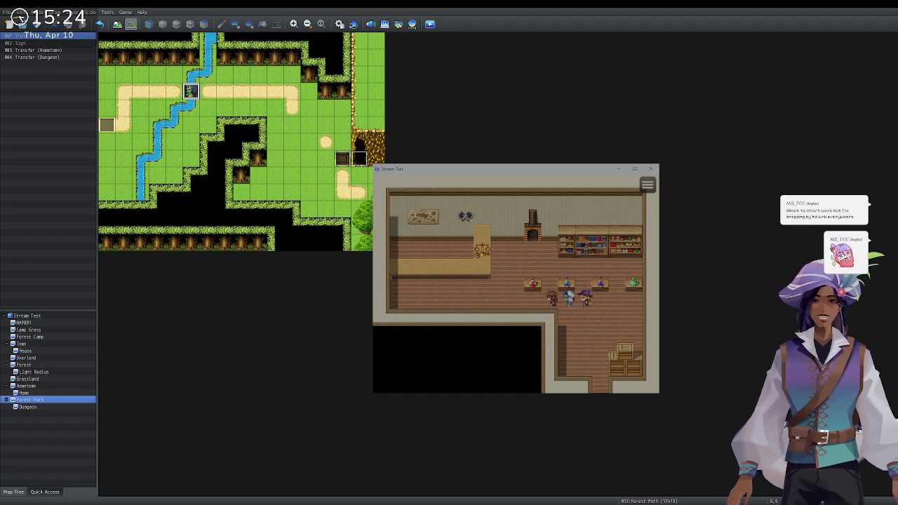
{"action": "left_click", "coordinate": [651, 170]}
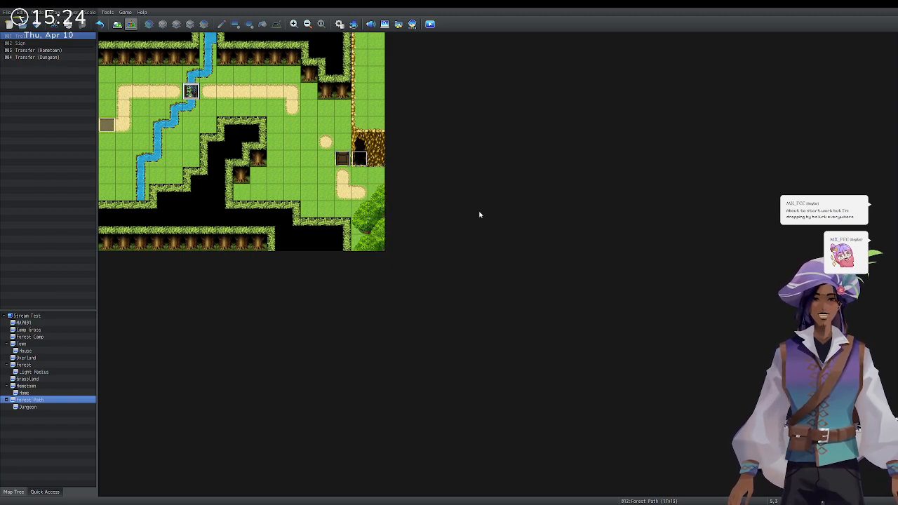
On the Home map, give Questgiver pages 3 and 4 the alchemist image, save, then show Forest Path.
{"action": "left_click", "coordinate": [25, 392]}
{"action": "double_click", "coordinate": [159, 110]}
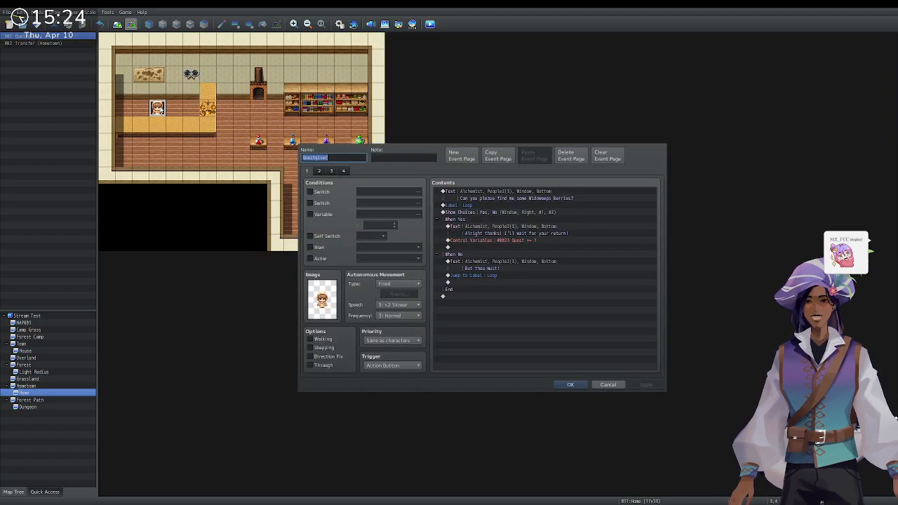
{"action": "left_click", "coordinate": [331, 171]}
{"action": "left_click", "coordinate": [328, 311]}
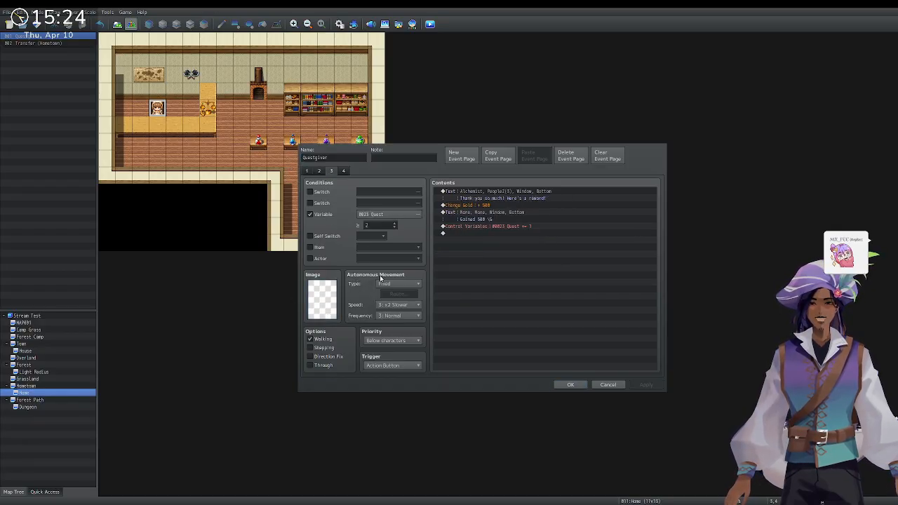
{"action": "left_click", "coordinate": [555, 339]}
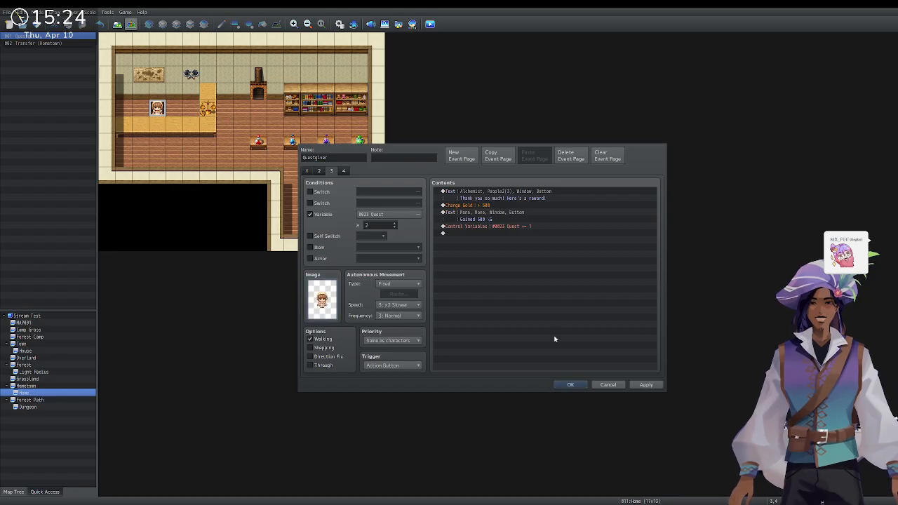
{"action": "left_click", "coordinate": [343, 172]}
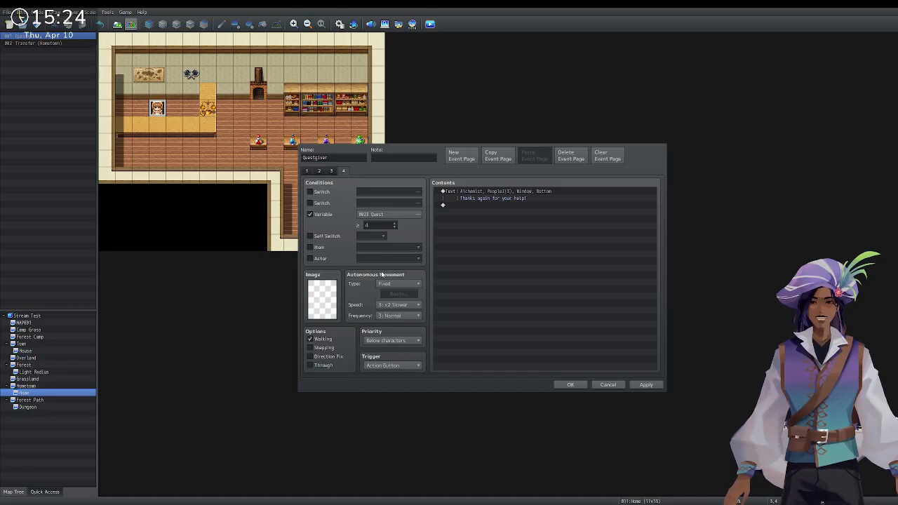
{"action": "left_click", "coordinate": [547, 339]}
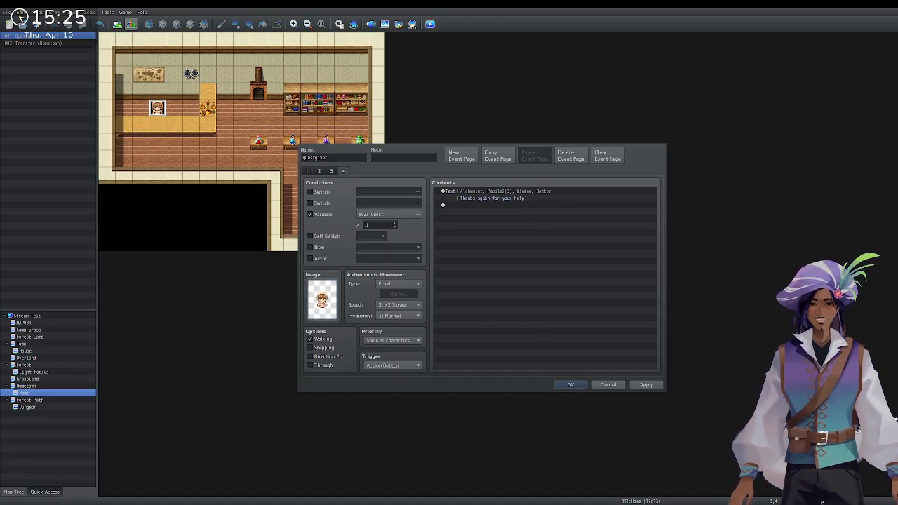
{"action": "left_click", "coordinate": [569, 384]}
{"action": "left_click", "coordinate": [41, 401]}
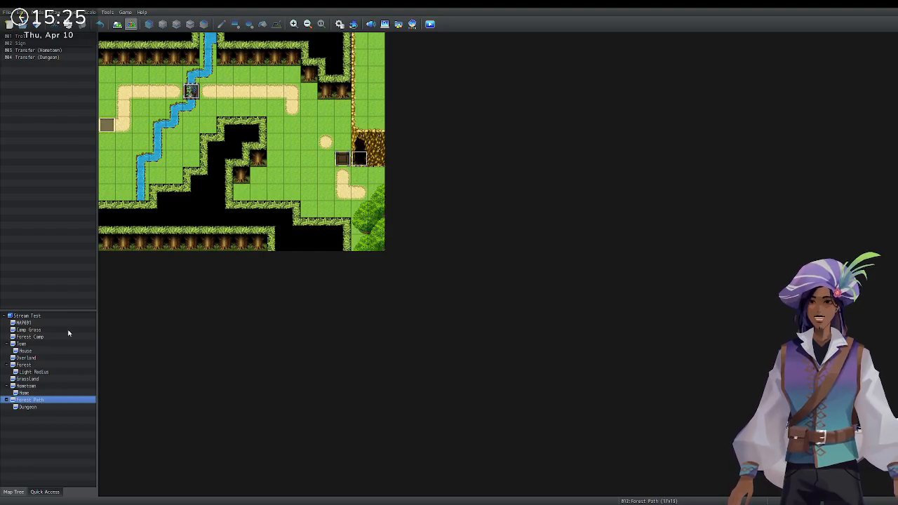
Switch back to Map mode, launch a Playtest and start a New Game.
{"action": "left_click", "coordinate": [115, 23]}
{"action": "scroll", "coordinate": [29, 67], "scroll_direction": "up", "scroll_amount": 3}
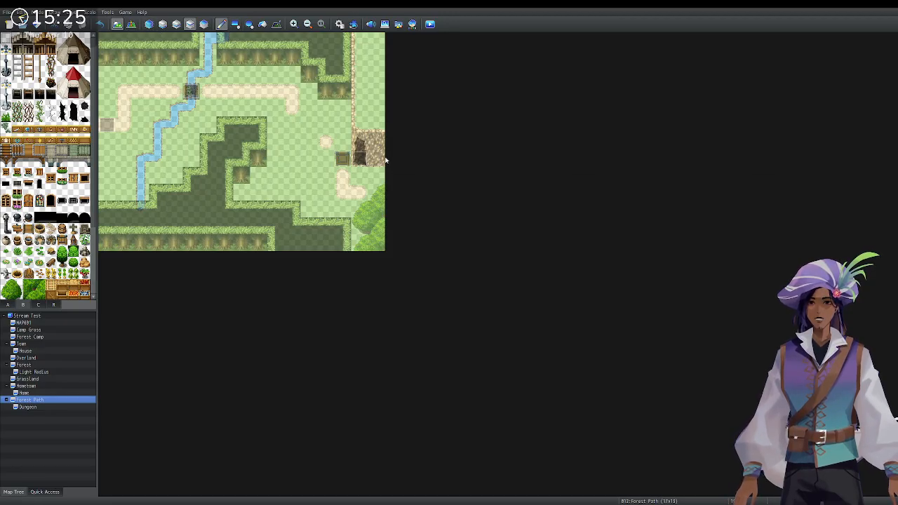
{"action": "left_click", "coordinate": [177, 25]}
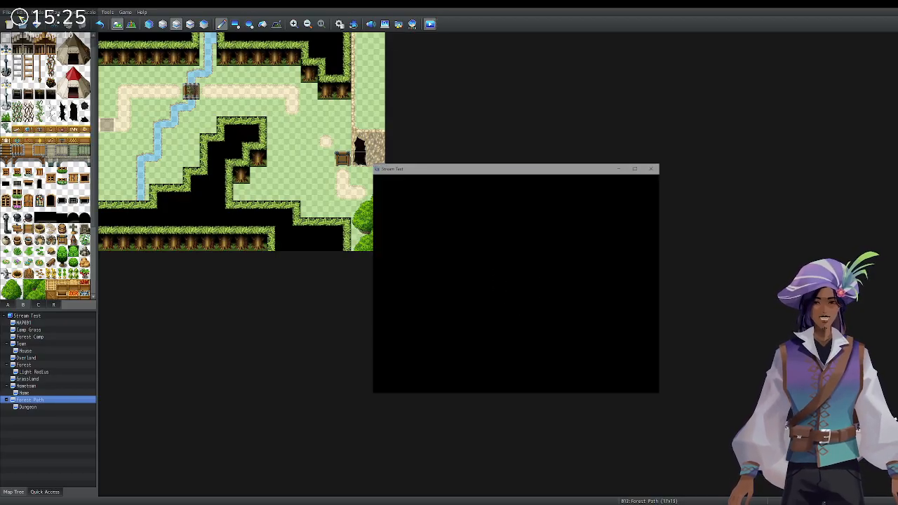
{"action": "key", "text": "Up"}
{"action": "key", "text": "Return"}
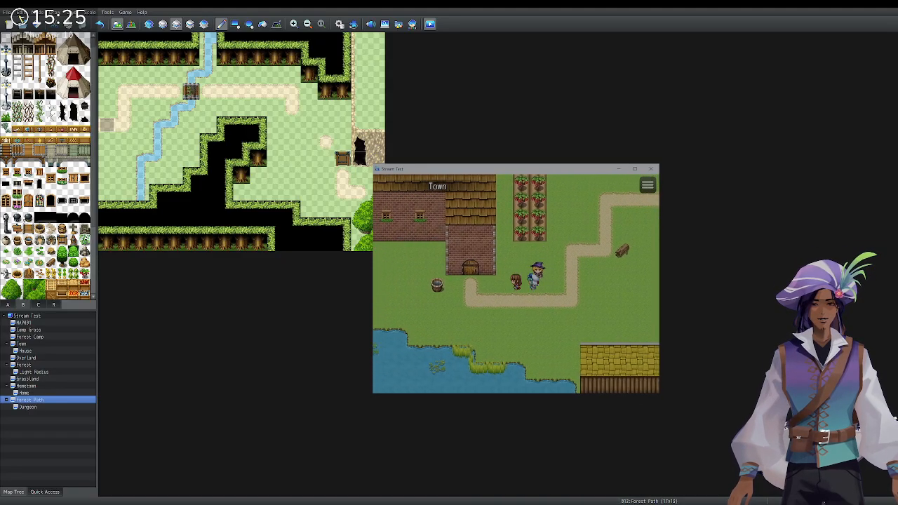
Walk into the shop and accept the alchemist's berry quest.
{"action": "key", "text": "Left"}
{"action": "key", "text": "Up"}
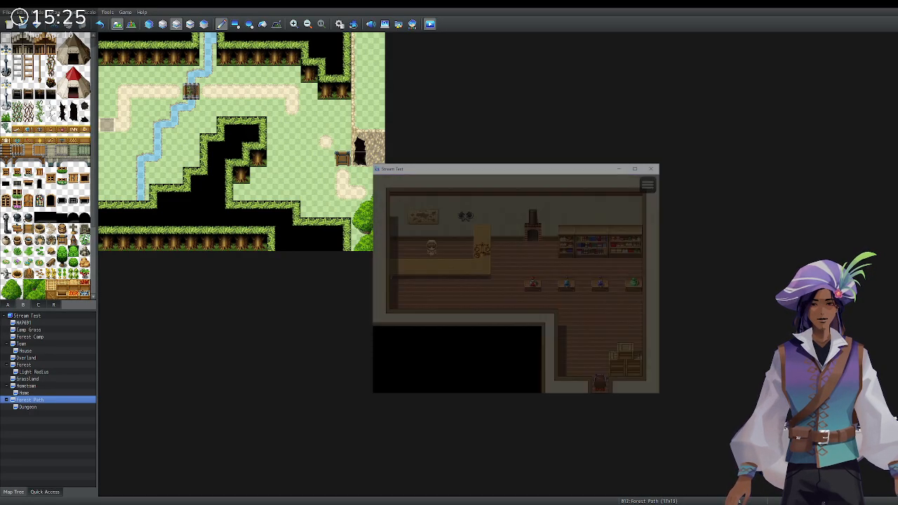
{"action": "key", "text": "Up"}
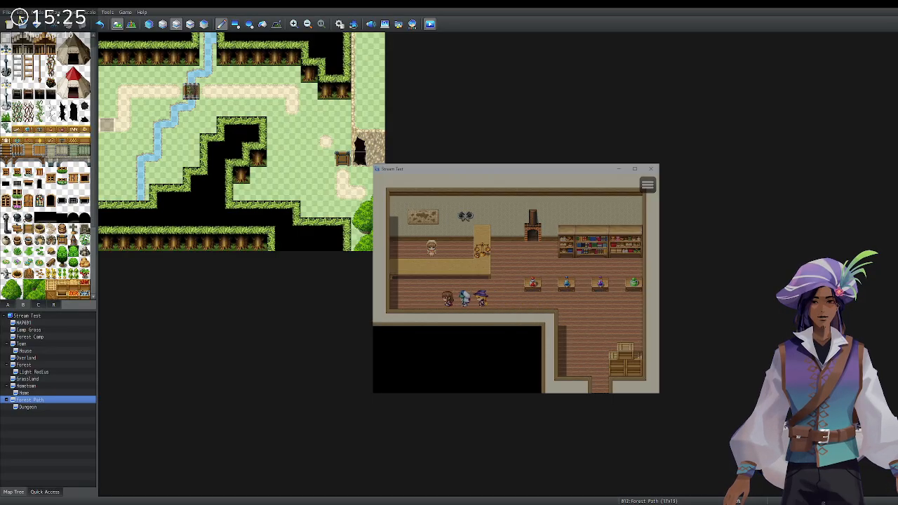
{"action": "key", "text": "Return"}
{"action": "key", "text": "Return"}
{"action": "key", "text": "Return"}
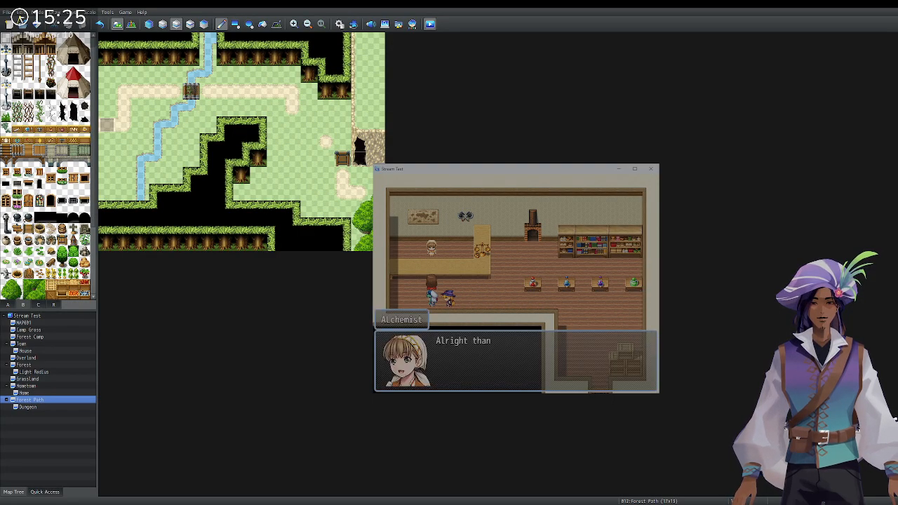
{"action": "key", "text": "Return"}
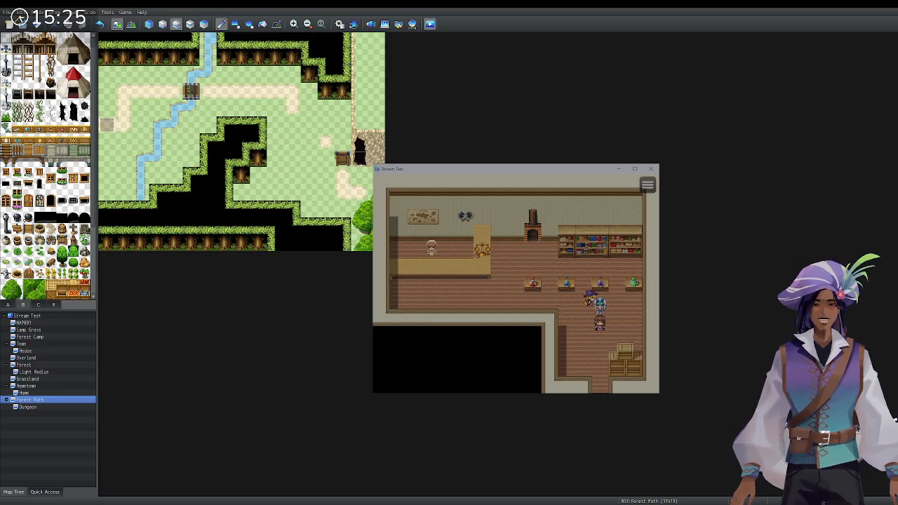
Leave the shop and follow the town path east onto the Forest Path.
{"action": "key", "text": "Down"}
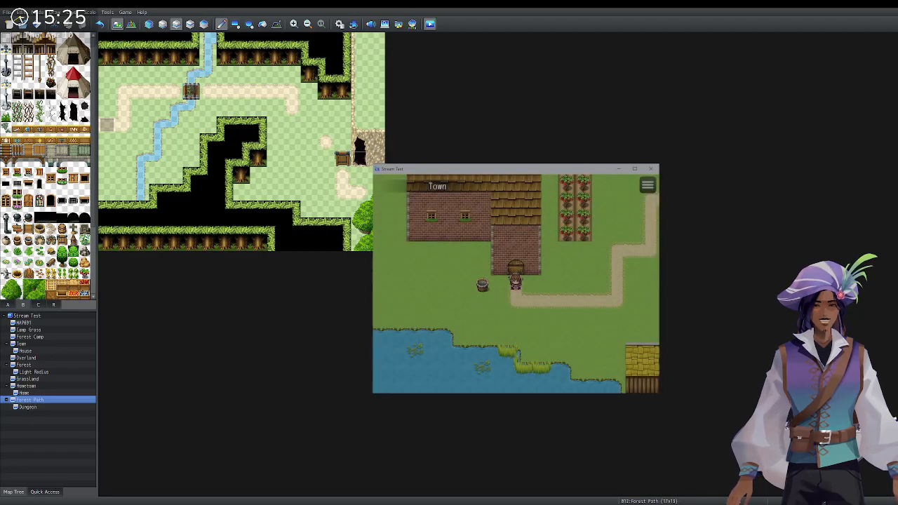
{"action": "key", "text": "Right"}
{"action": "key", "text": "Up"}
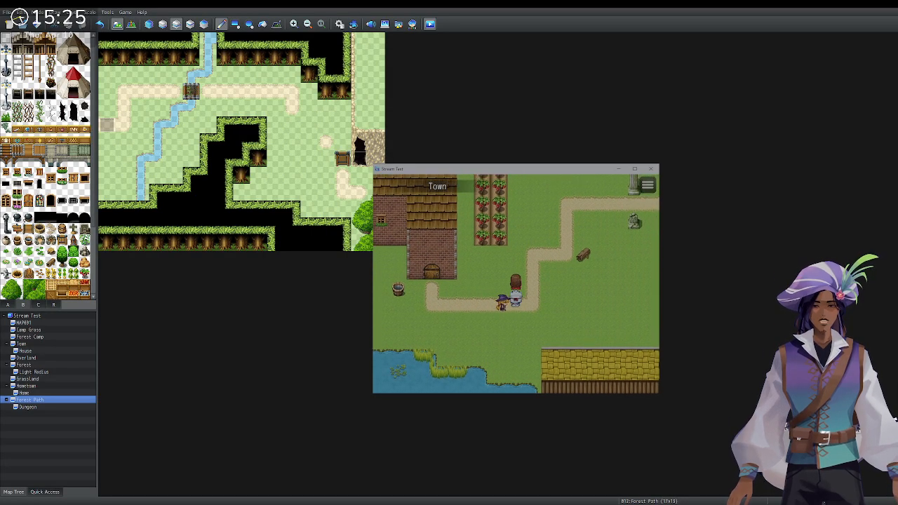
{"action": "key", "text": "Right"}
{"action": "key", "text": "Up"}
{"action": "key", "text": "Right"}
{"action": "key", "text": "Down"}
{"action": "key", "text": "Right"}
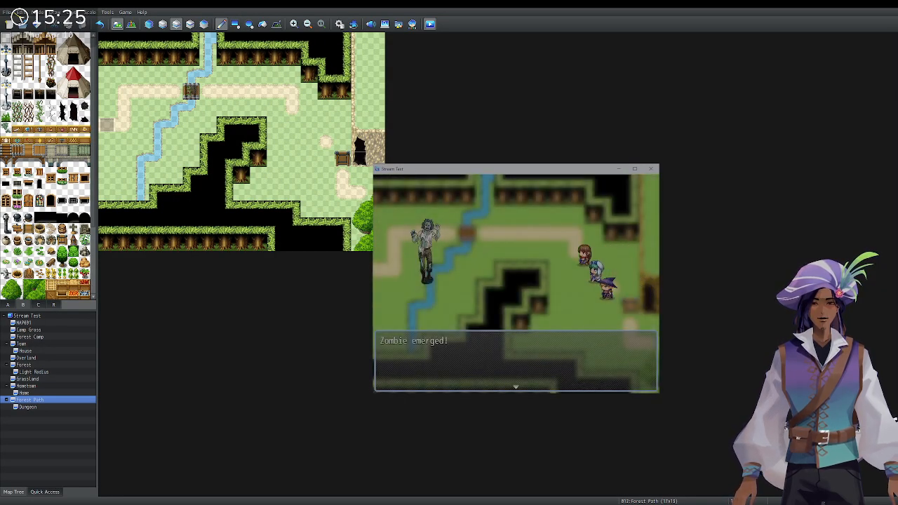
Defeat the bridge zombie using Kasey's magic skill, then dismiss the victory message.
{"action": "key", "text": "Return"}
{"action": "key", "text": "Return"}
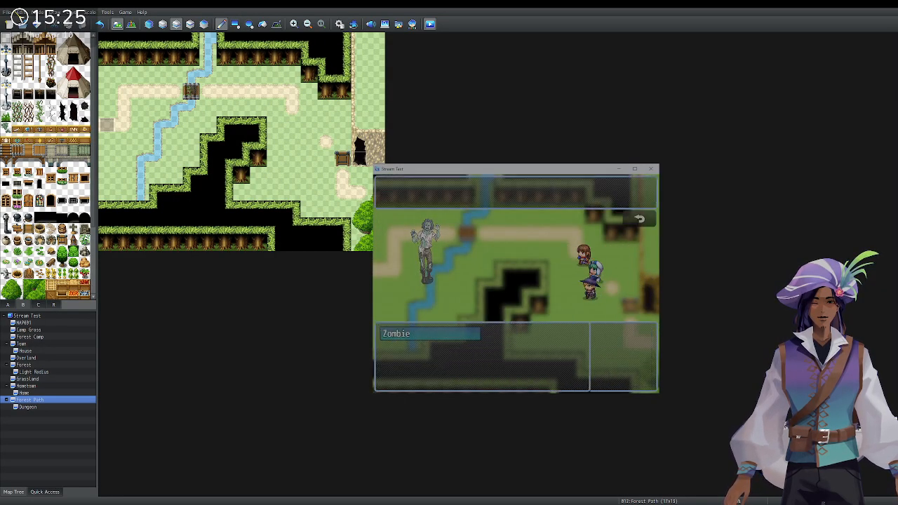
{"action": "key", "text": "Return"}
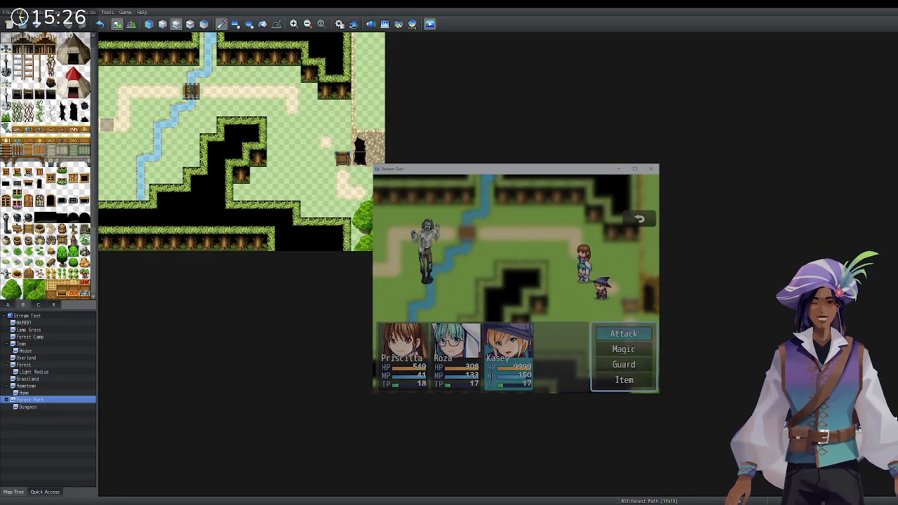
{"action": "key", "text": "Down"}
{"action": "key", "text": "Return"}
{"action": "key", "text": "Return"}
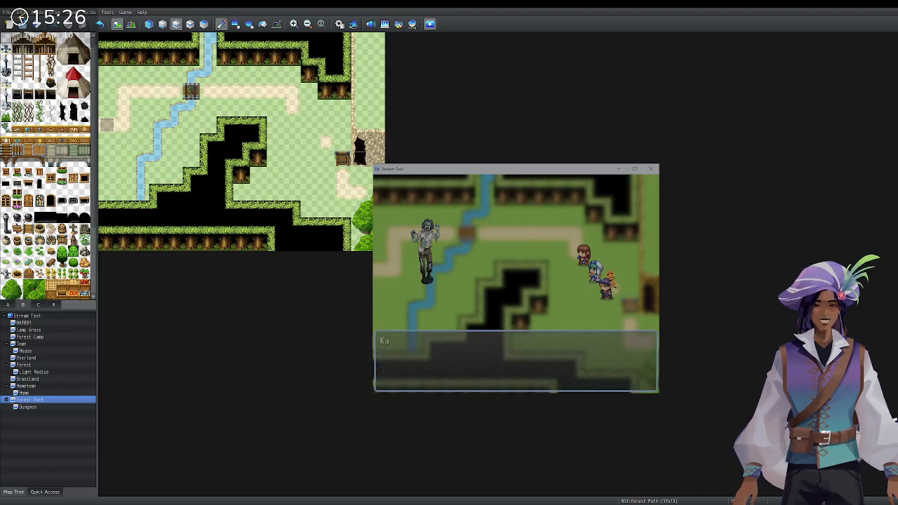
{"action": "key", "text": "Return"}
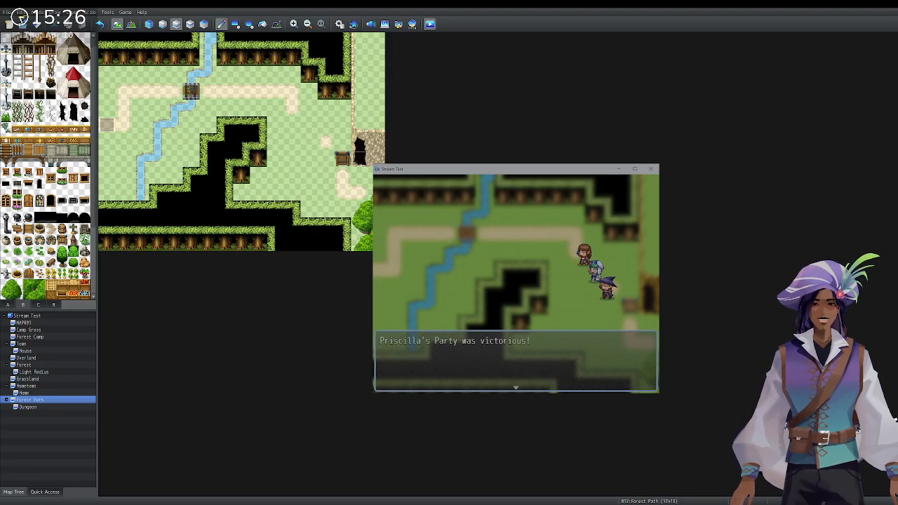
{"action": "key", "text": "Return"}
{"action": "key", "text": "Right"}
Enter the cave, examine the green crystal and dismiss the found-item message.
{"action": "key", "text": "Down"}
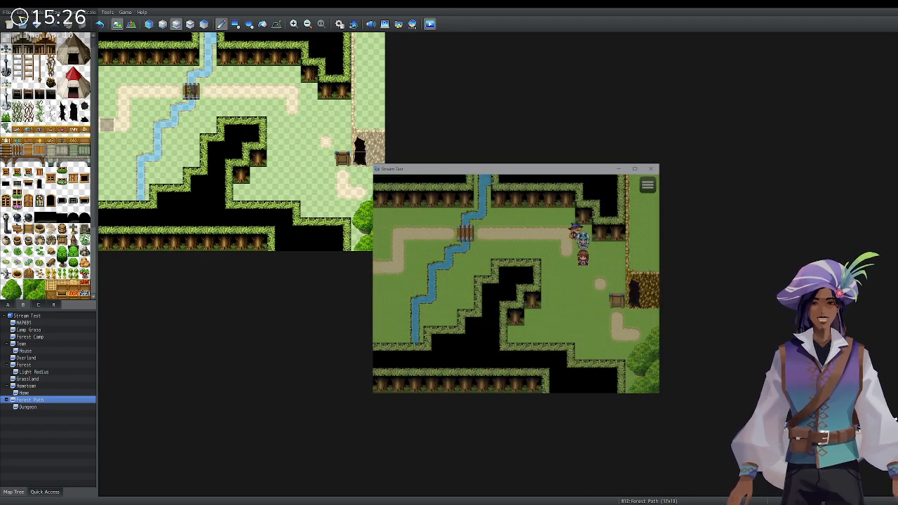
{"action": "key", "text": "Down"}
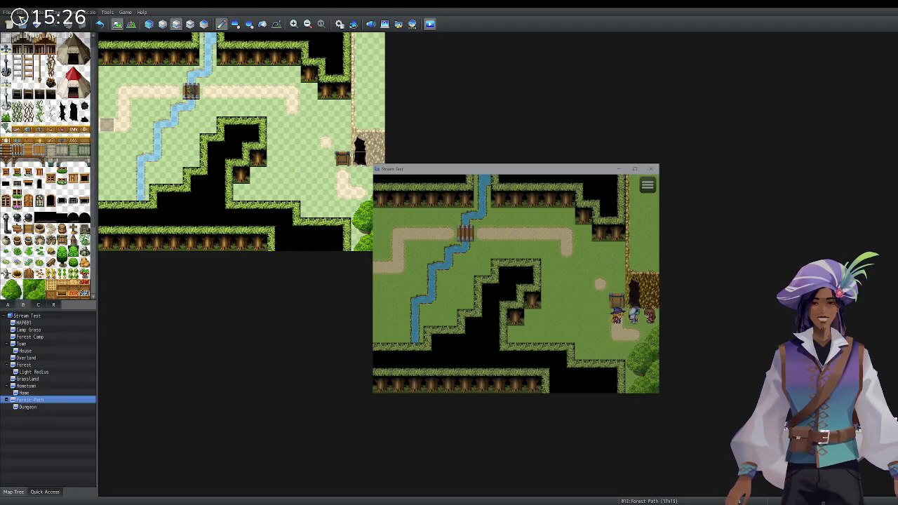
{"action": "key", "text": "Up"}
{"action": "key", "text": "Up"}
{"action": "key", "text": "Left"}
{"action": "key", "text": "Return"}
{"action": "key", "text": "Return"}
{"action": "key", "text": "Down"}
{"action": "key", "text": "Down"}
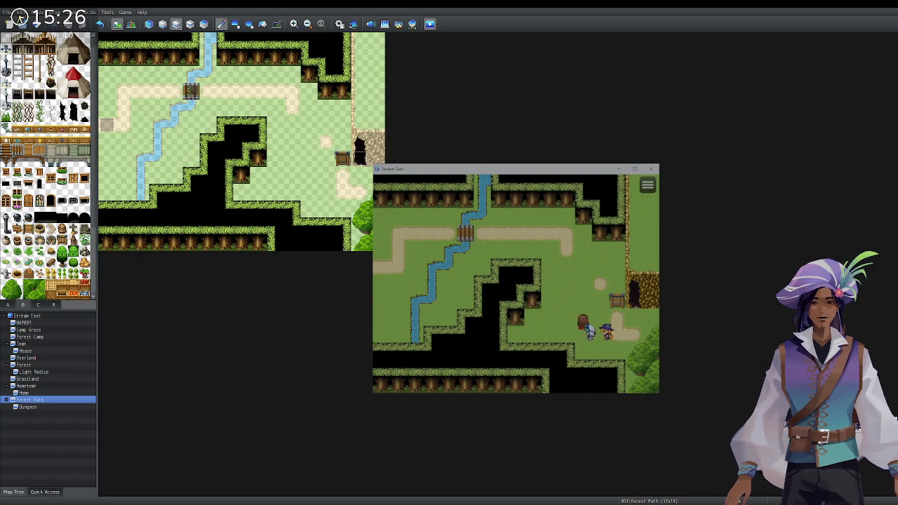
Walk the party left off Forest Path, through Hometown, and into the alchemist's shop.
{"action": "key", "text": "Up"}
{"action": "key", "text": "Left"}
{"action": "key", "text": "Left"}
{"action": "key", "text": "Down"}
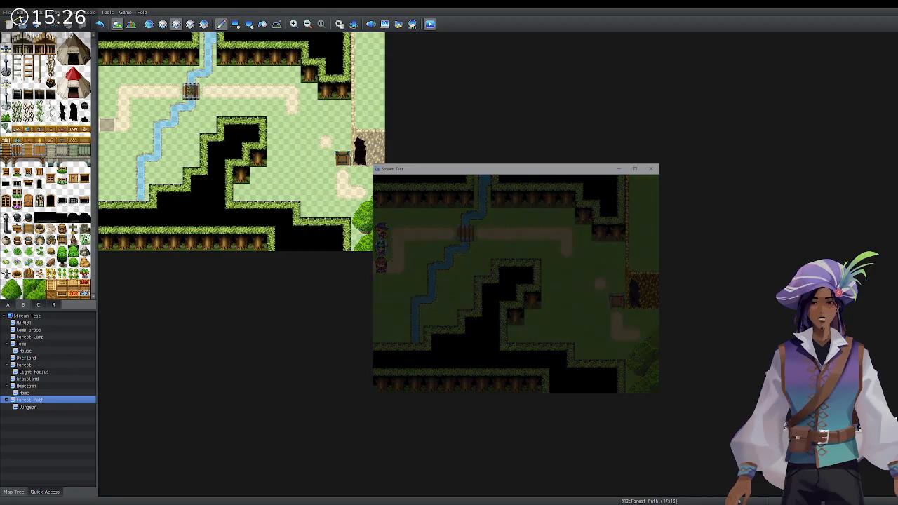
{"action": "key", "text": "Left"}
{"action": "key", "text": "Left"}
{"action": "key", "text": "Down"}
{"action": "key", "text": "Left"}
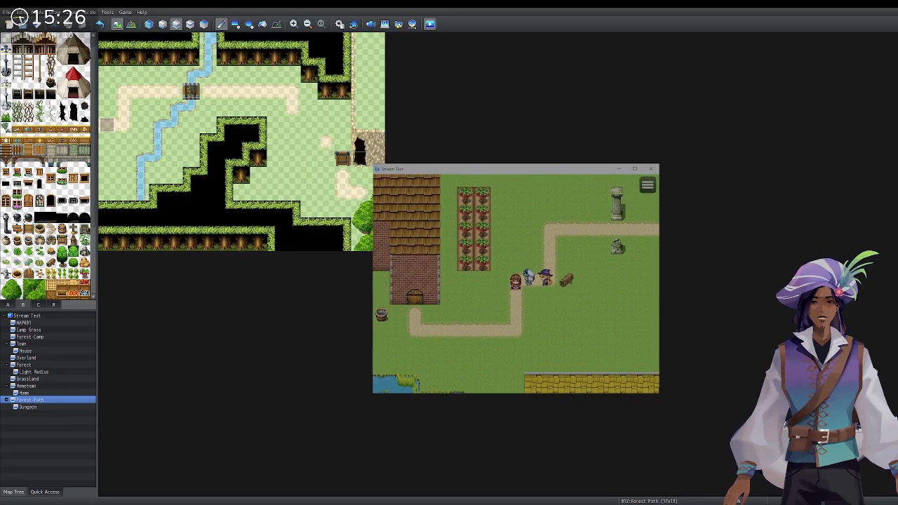
{"action": "key", "text": "Down"}
{"action": "key", "text": "Left"}
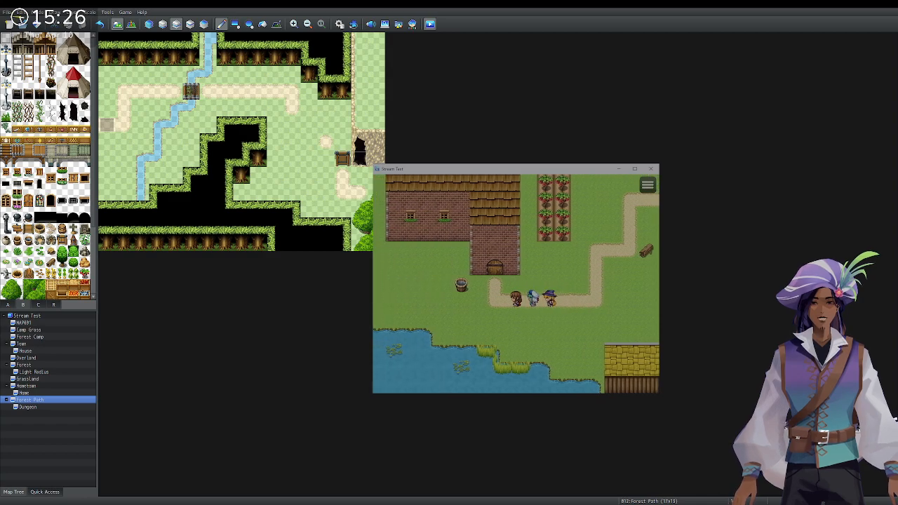
{"action": "key", "text": "Left"}
{"action": "key", "text": "Up"}
{"action": "key", "text": "Up"}
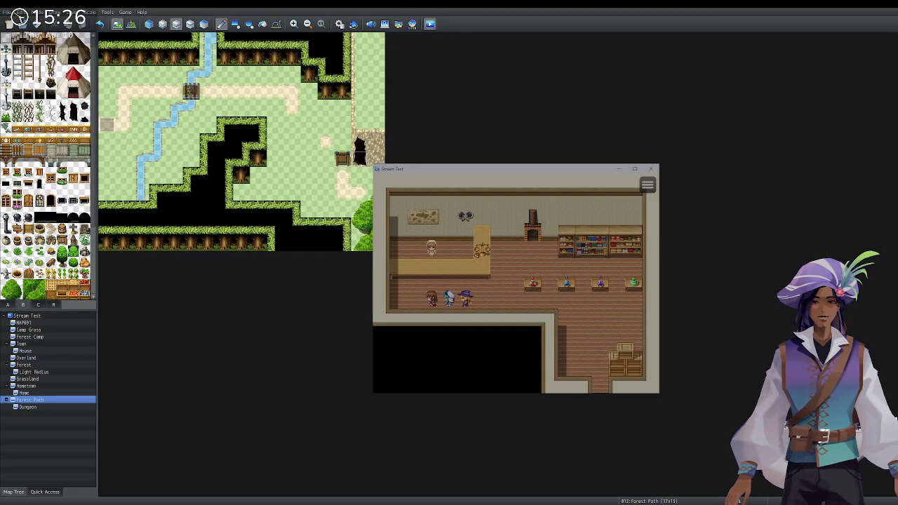
Talk to the alchemist, then check the Item list for the Widoweeps Berries.
{"action": "key", "text": "Up"}
{"action": "key", "text": "Return"}
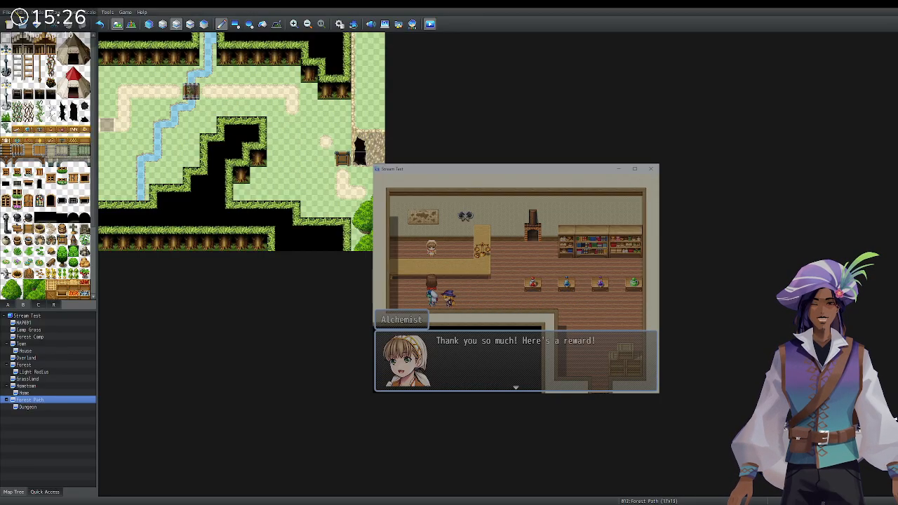
{"action": "key", "text": "Return"}
{"action": "key", "text": "Return"}
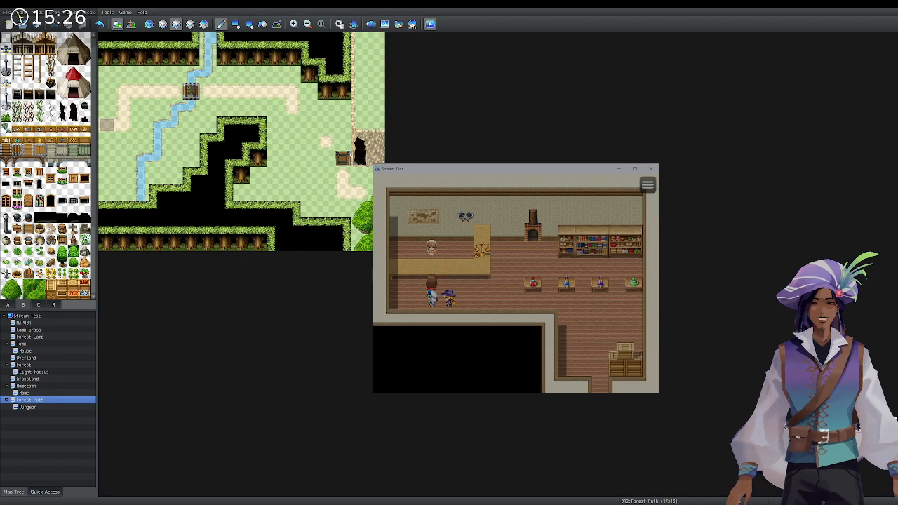
{"action": "key", "text": "Escape"}
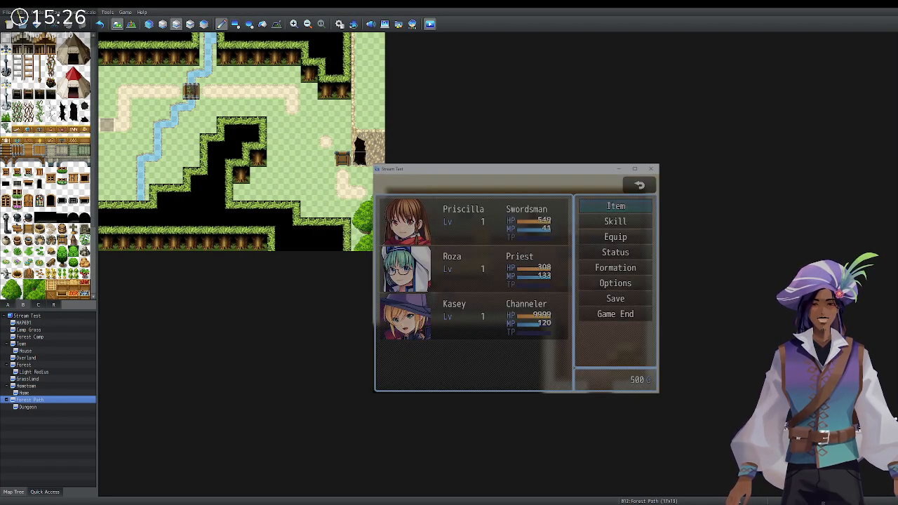
{"action": "key", "text": "Down"}
{"action": "key", "text": "Up"}
{"action": "key", "text": "Return"}
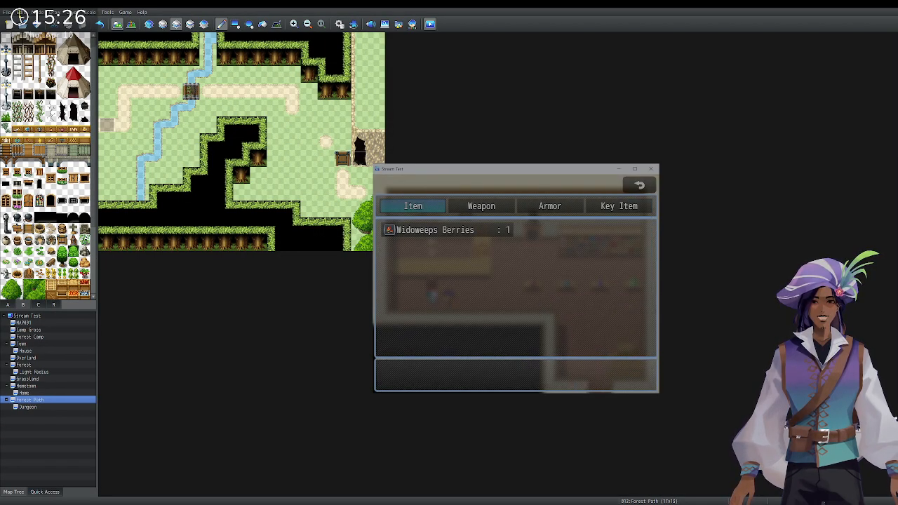
Collect the alchemist's gold reward, confirm gold reached 1000, and stop the playtest.
{"action": "key", "text": "Escape"}
{"action": "key", "text": "Escape"}
{"action": "key", "text": "Return"}
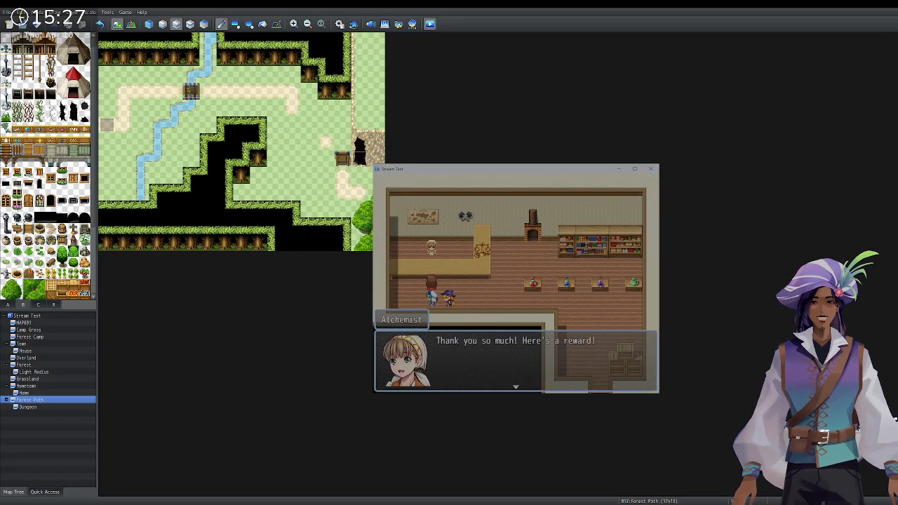
{"action": "key", "text": "Return"}
{"action": "key", "text": "Return"}
{"action": "key", "text": "Return"}
{"action": "key", "text": "Return"}
{"action": "key", "text": "Escape"}
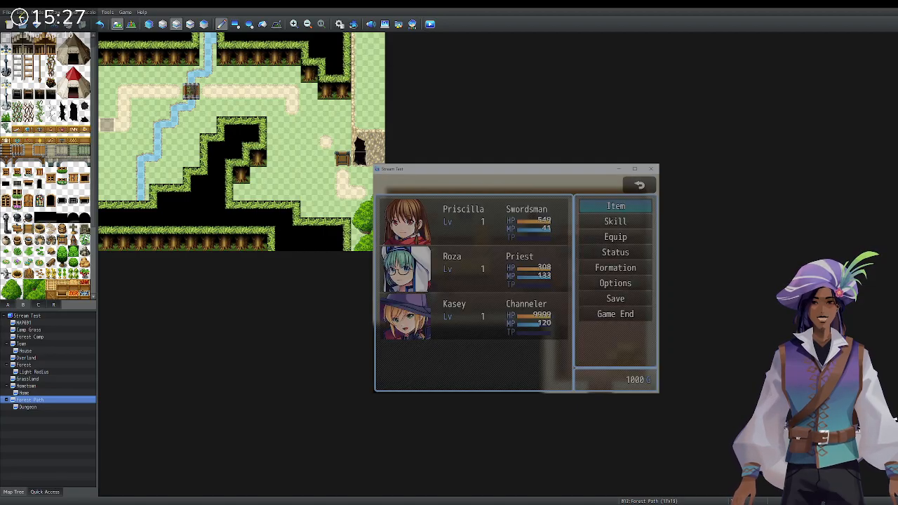
{"action": "key", "text": "Escape"}
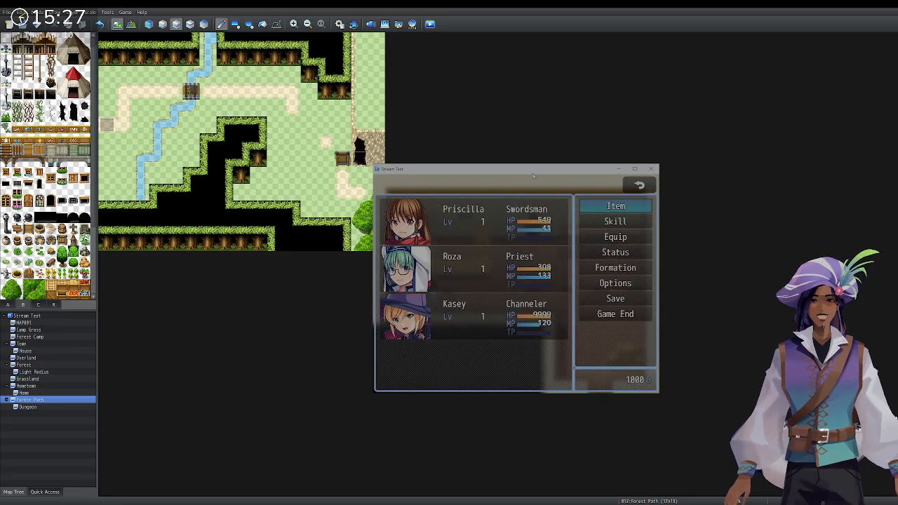
{"action": "key", "text": "Escape"}
{"action": "left_click", "coordinate": [652, 172]}
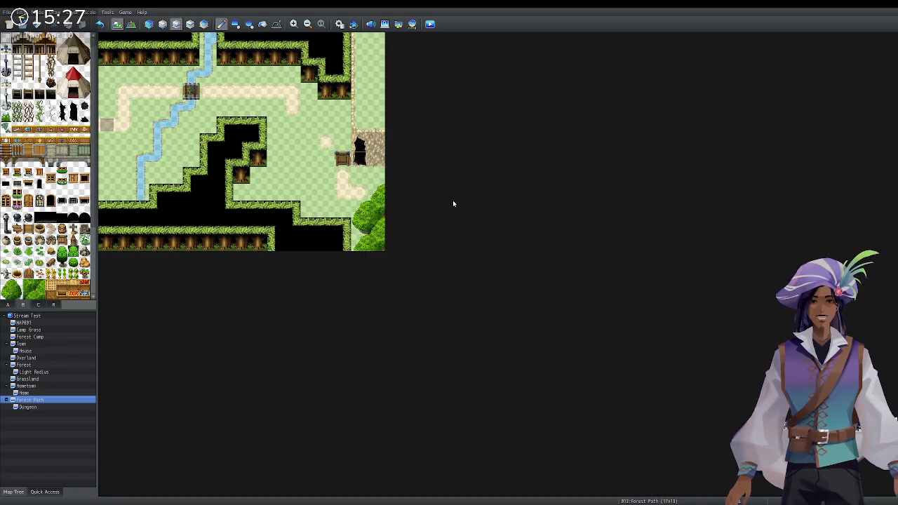
Open the Dungeon map's EV001 berry pickup event and review its quest variable and item-gain commands.
{"action": "left_click", "coordinate": [28, 407]}
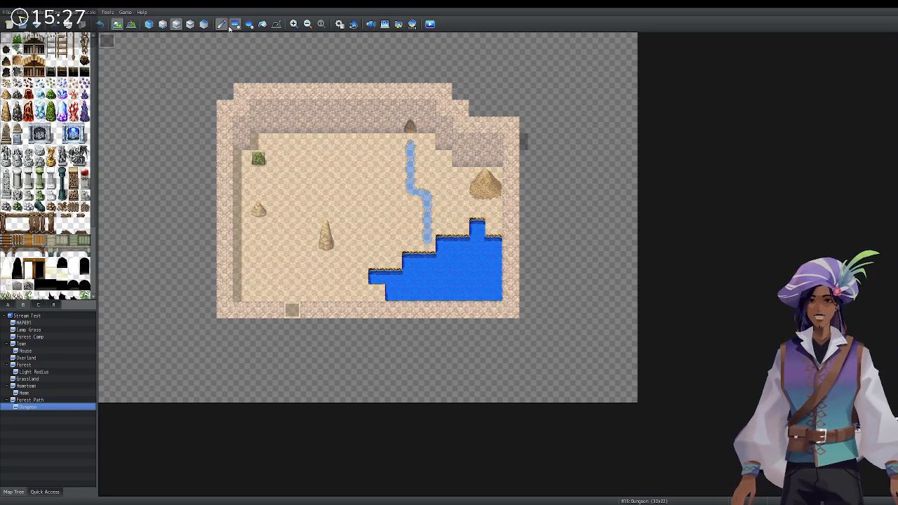
{"action": "left_click", "coordinate": [145, 24]}
{"action": "left_click", "coordinate": [134, 26]}
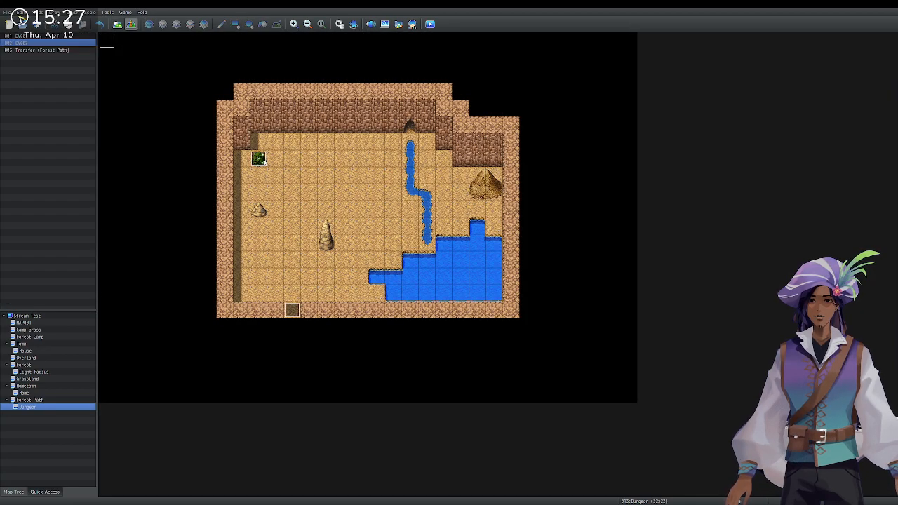
{"action": "double_click", "coordinate": [260, 159]}
{"action": "left_click", "coordinate": [537, 207]}
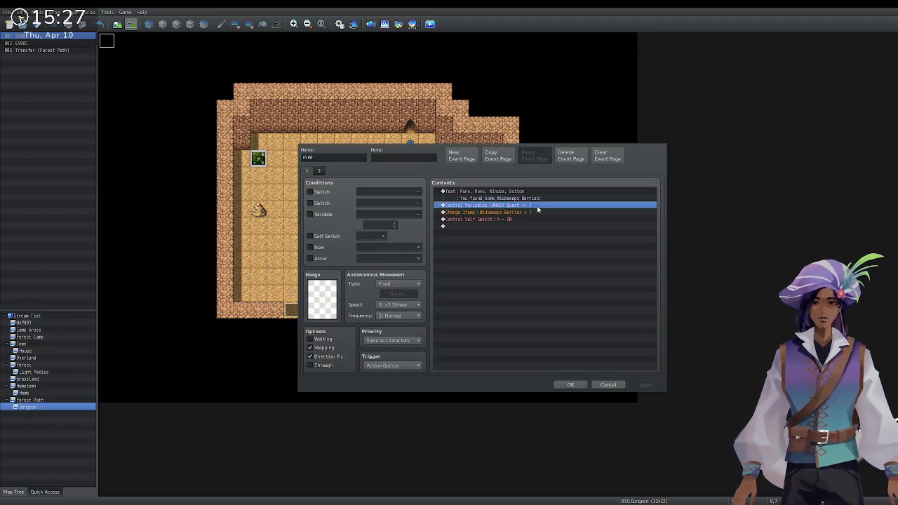
{"action": "left_click", "coordinate": [538, 212]}
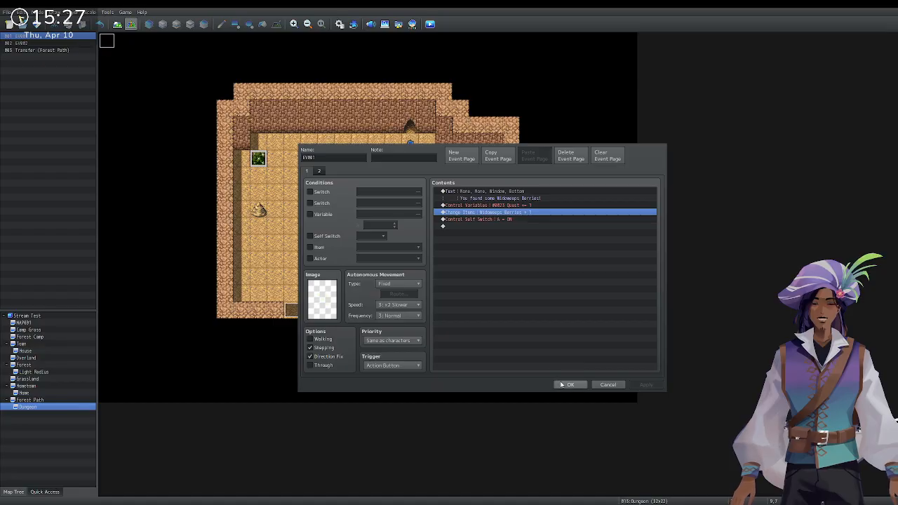
{"action": "left_click", "coordinate": [565, 385]}
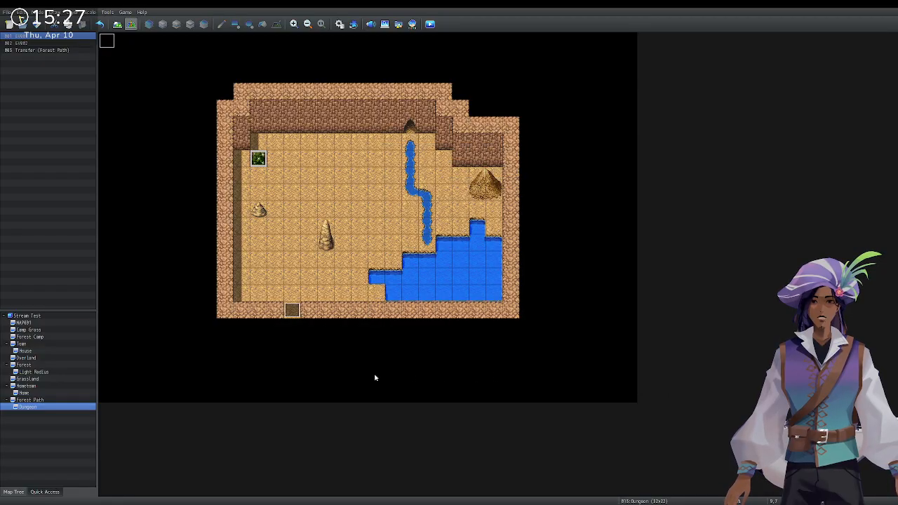
Open the Home map's Questgiver event and compare its reward and final thank-you pages.
{"action": "left_click", "coordinate": [42, 400]}
{"action": "left_click", "coordinate": [46, 387]}
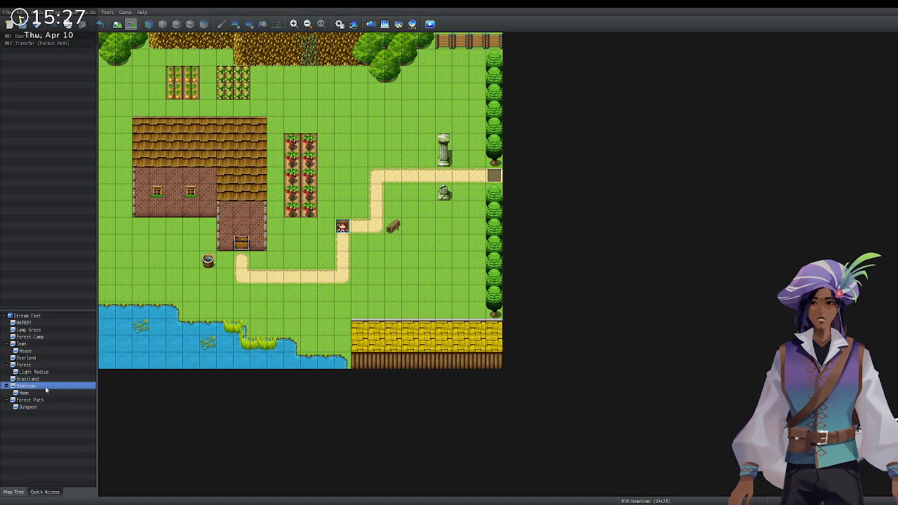
{"action": "left_click", "coordinate": [40, 393]}
{"action": "double_click", "coordinate": [157, 108]}
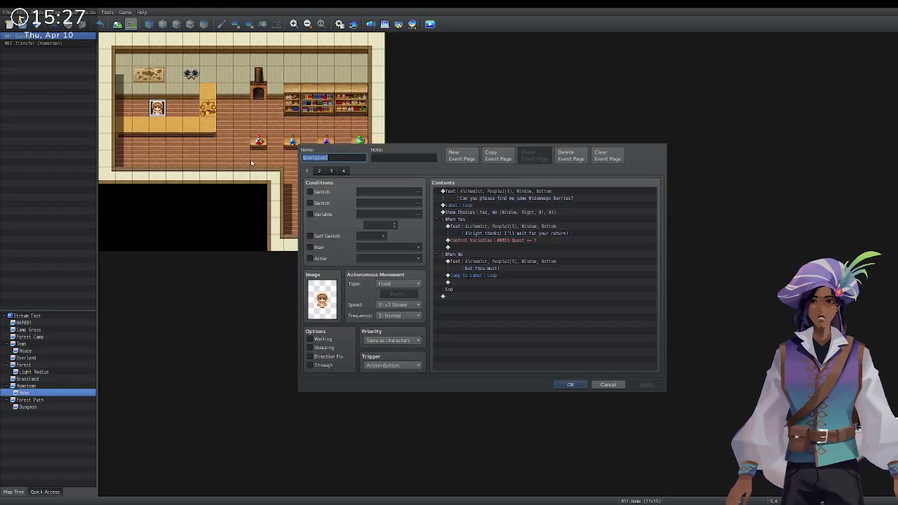
{"action": "left_click", "coordinate": [320, 171]}
{"action": "left_click", "coordinate": [332, 171]}
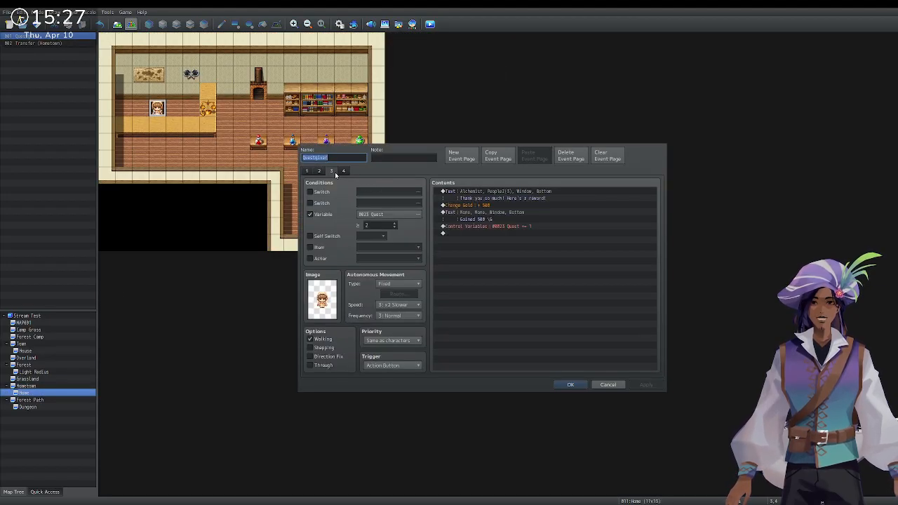
{"action": "left_click", "coordinate": [516, 192]}
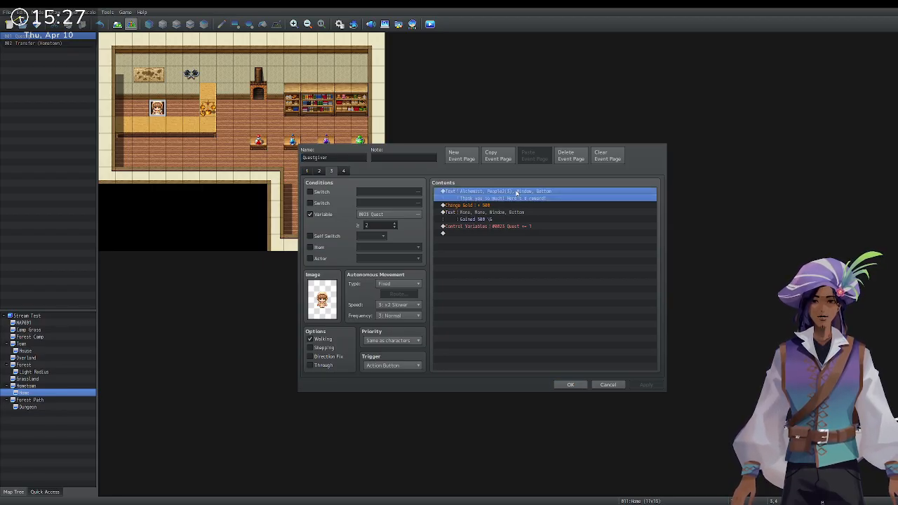
{"action": "left_click", "coordinate": [343, 170]}
{"action": "left_click", "coordinate": [331, 171]}
{"action": "left_click", "coordinate": [320, 170]}
{"action": "left_click", "coordinate": [330, 171]}
{"action": "left_click", "coordinate": [342, 171]}
Require quest stage 3 on page 4 and add Change Items: Widoweeps Berries -1 before Change Gold.
{"action": "left_click", "coordinate": [394, 226]}
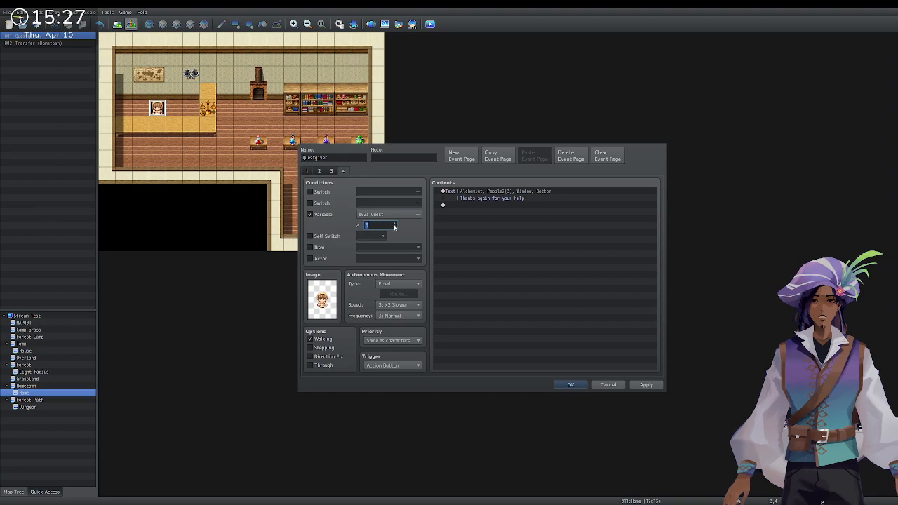
{"action": "left_click", "coordinate": [331, 171]}
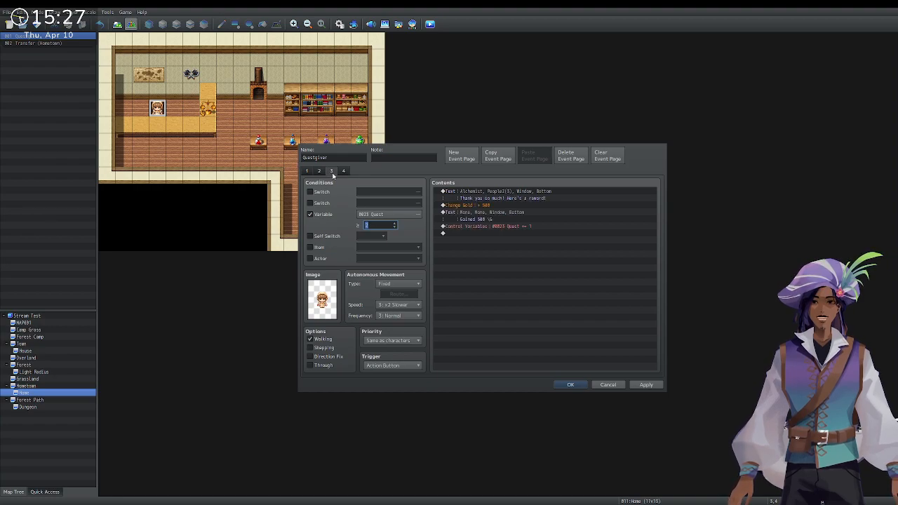
{"action": "left_click", "coordinate": [494, 200]}
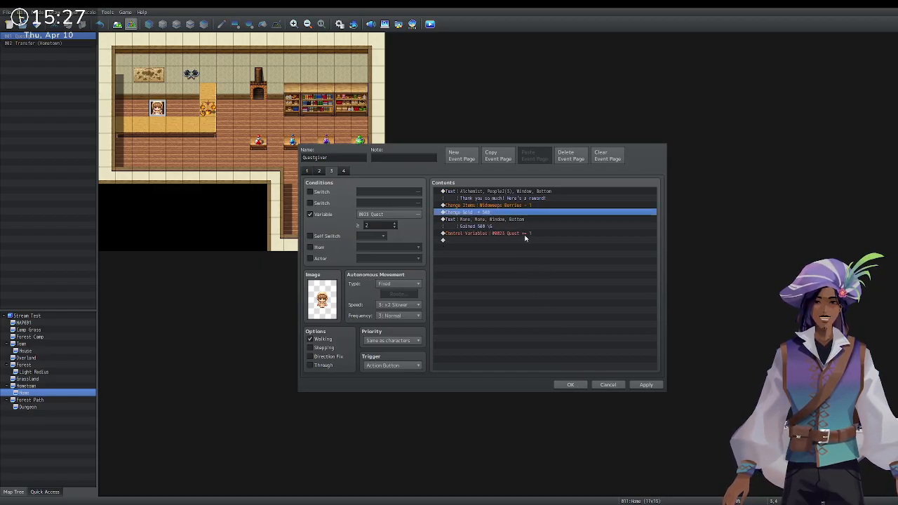
{"action": "left_click", "coordinate": [346, 171]}
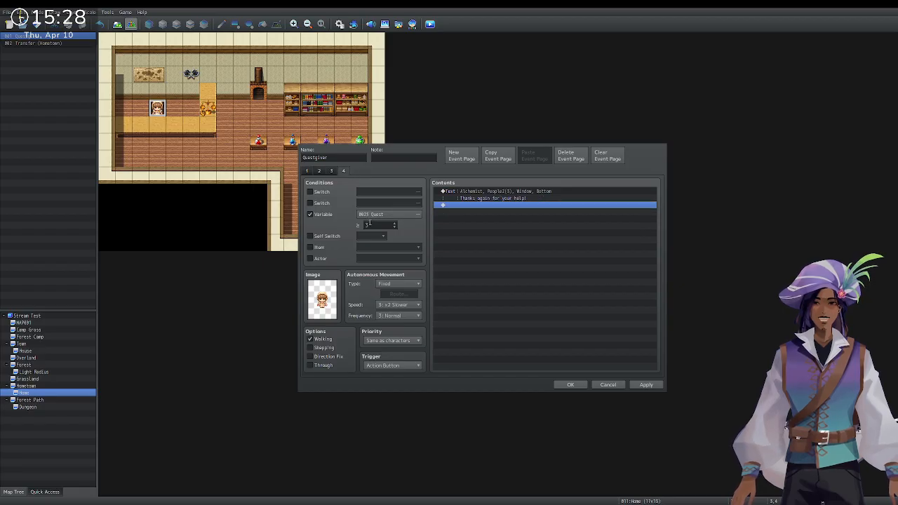
{"action": "left_click", "coordinate": [332, 171]}
{"action": "left_click", "coordinate": [343, 171]}
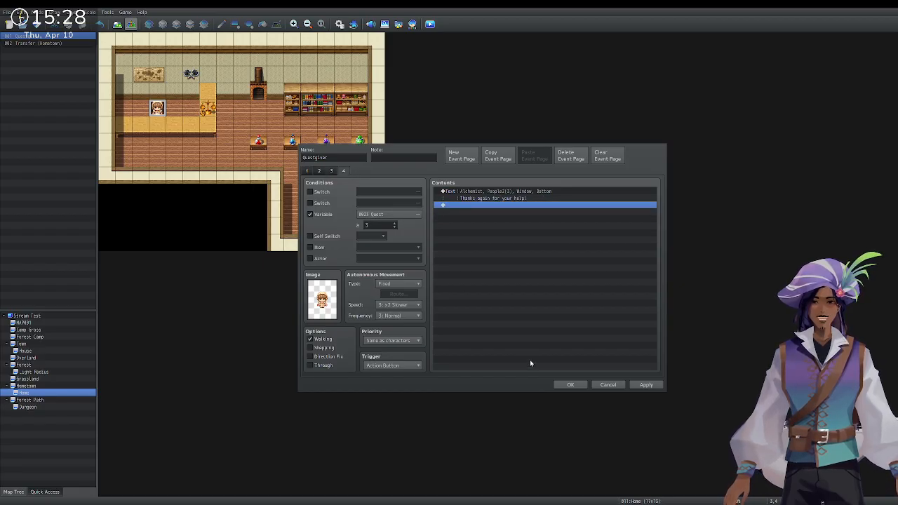
{"action": "left_click", "coordinate": [570, 384]}
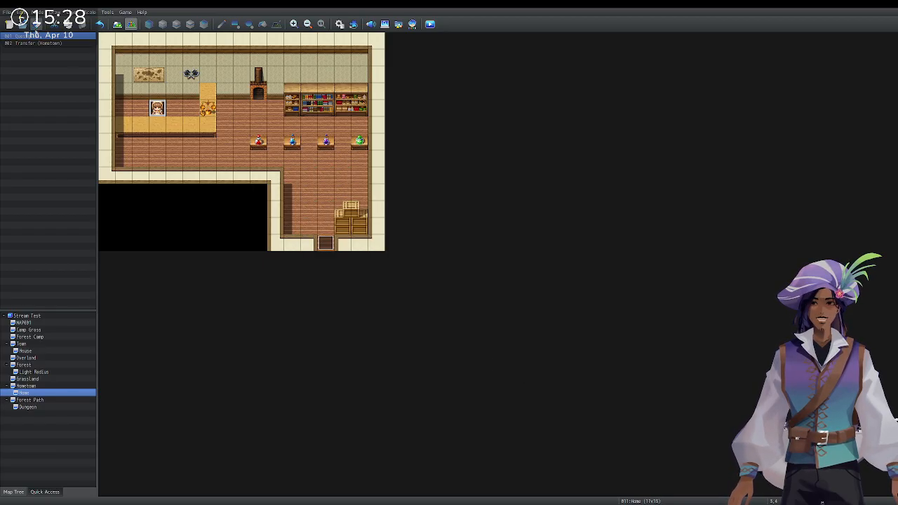
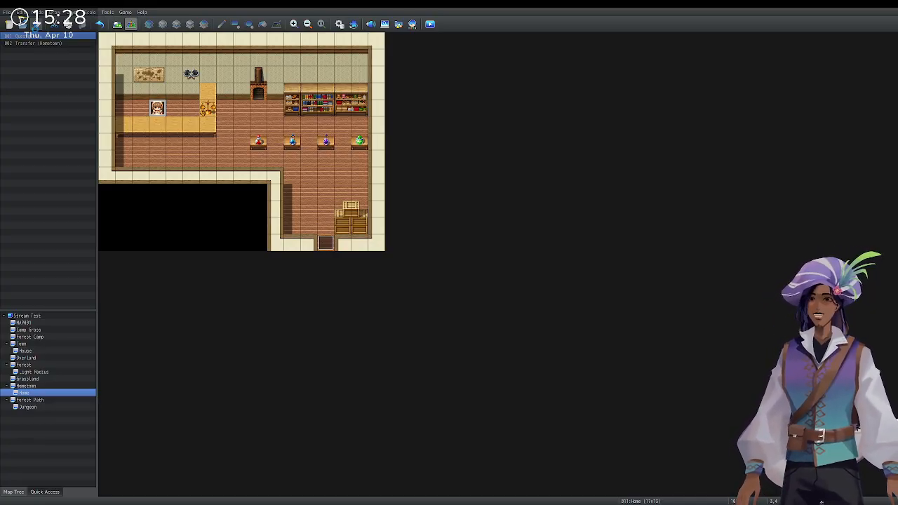
Launch a playtest and start a New Game from the title screen.
{"action": "left_click", "coordinate": [433, 24]}
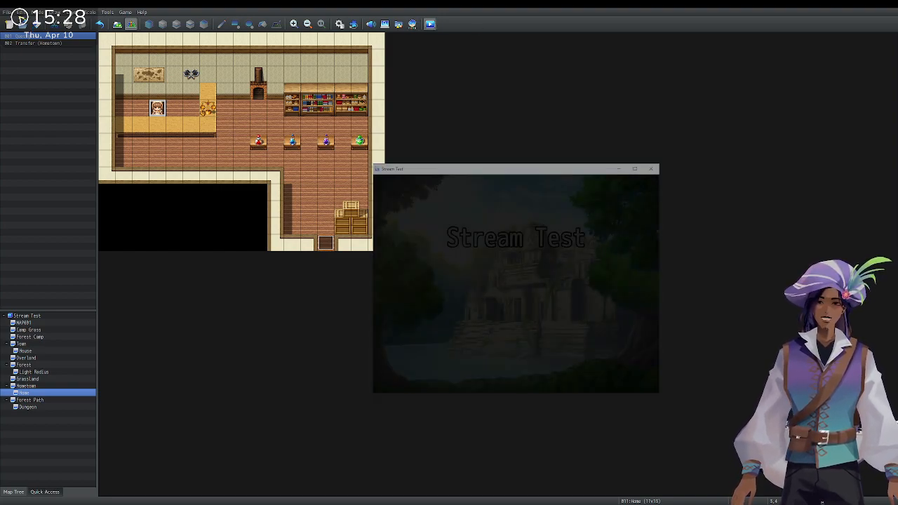
{"action": "key", "text": "Up"}
{"action": "key", "text": "Return"}
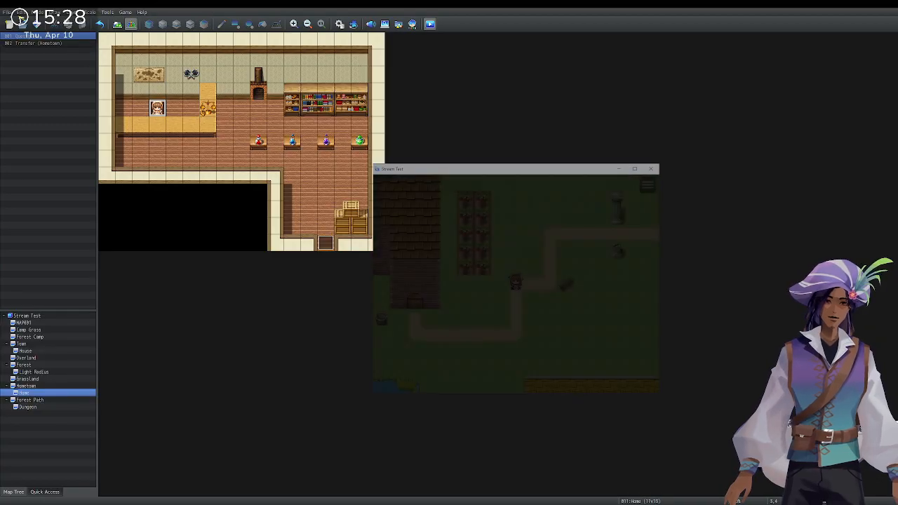
Walk into the shop and hear the Alchemist's berry request.
{"action": "key", "text": "Up"}
{"action": "key", "text": "Right"}
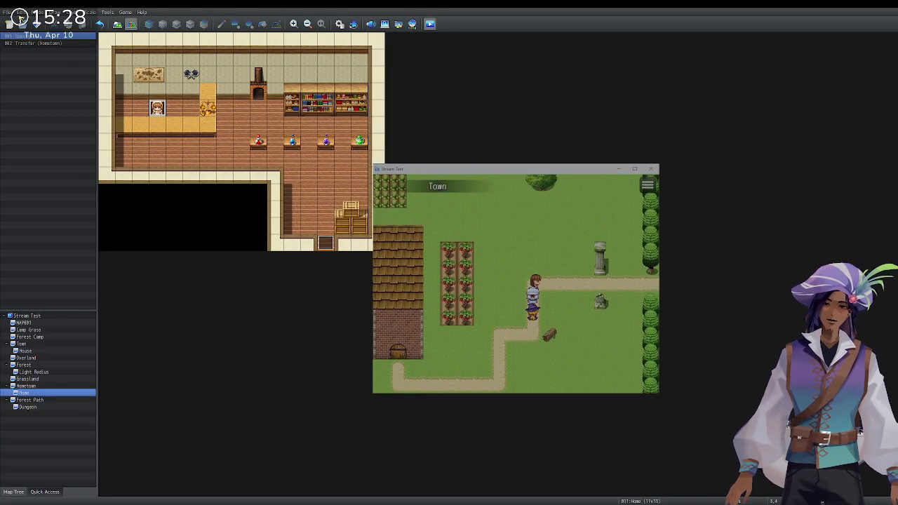
{"action": "key", "text": "Left"}
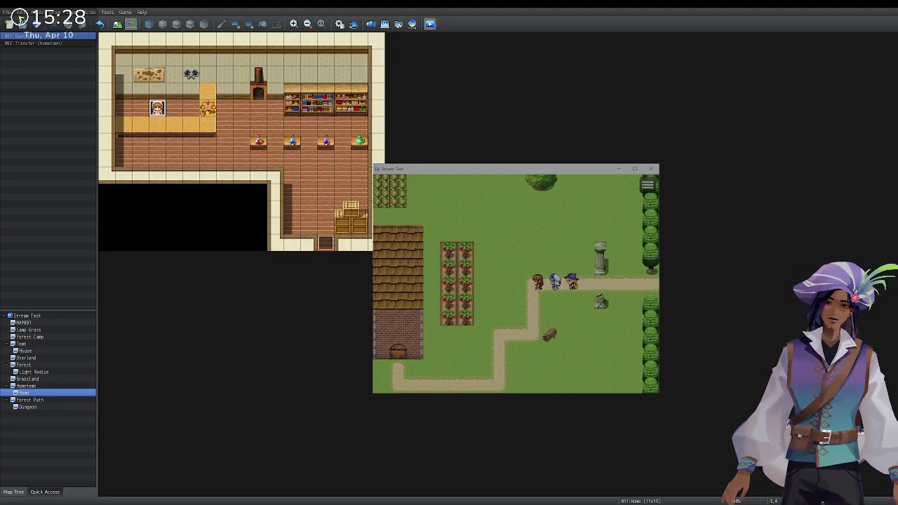
{"action": "key", "text": "Down"}
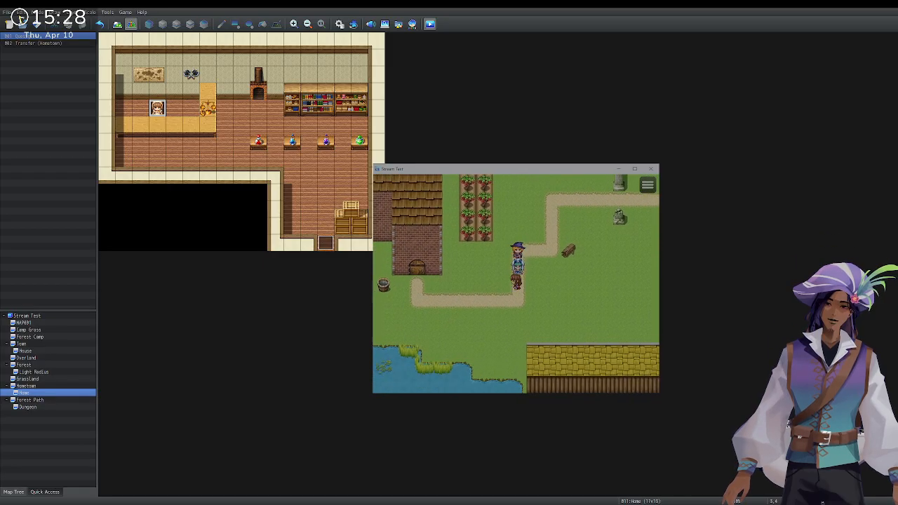
{"action": "key", "text": "Left"}
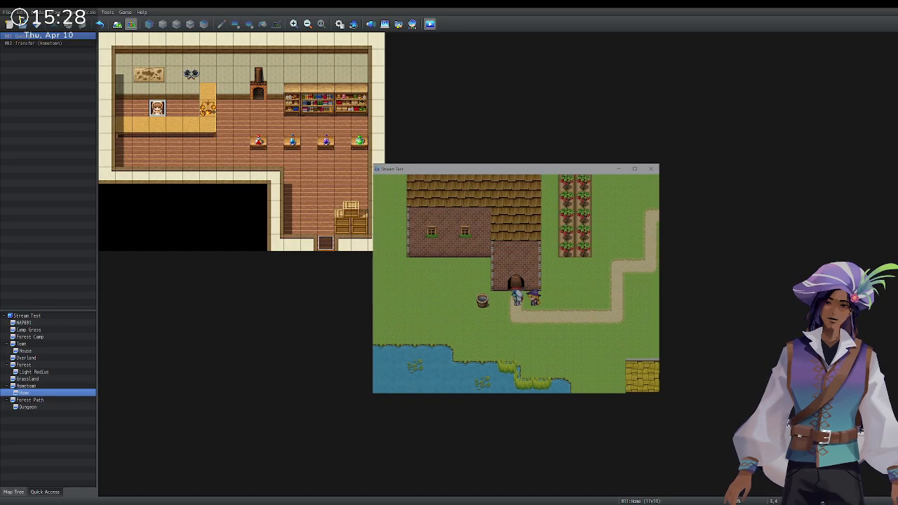
{"action": "key", "text": "Up"}
{"action": "key", "text": "Up"}
{"action": "key", "text": "Left"}
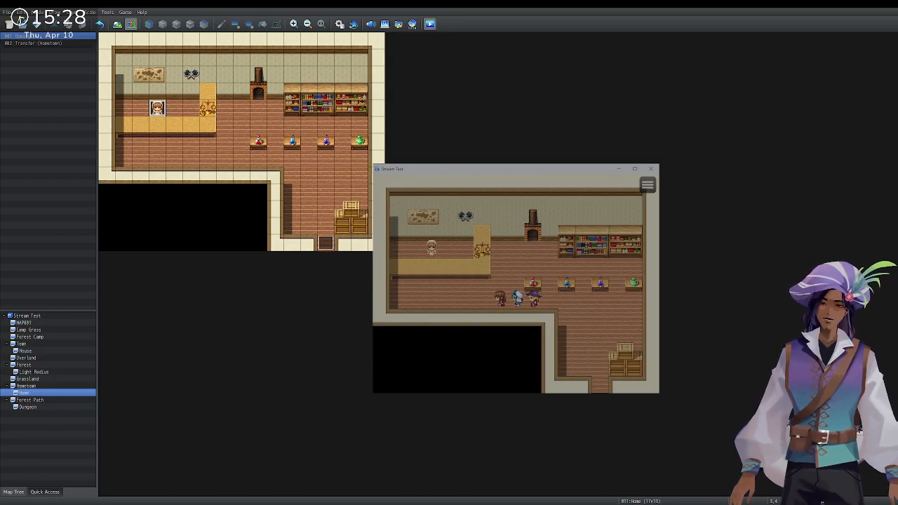
{"action": "key", "text": "Return"}
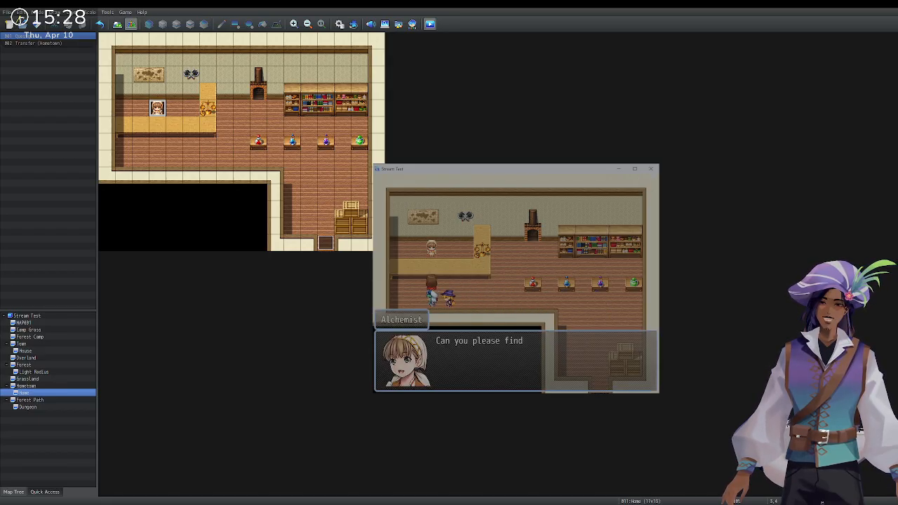
{"action": "key", "text": "Return"}
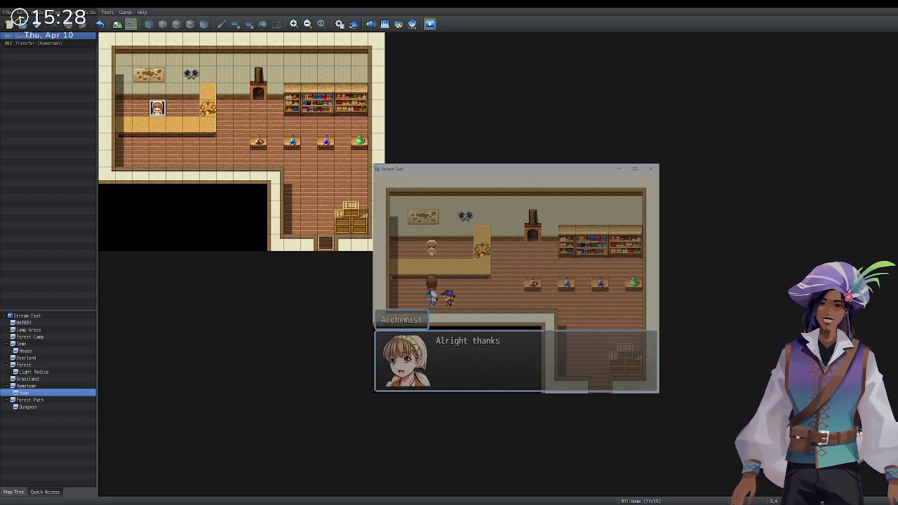
{"action": "key", "text": "Return"}
Leave the shop, exit town east to the Forest Path, and trigger the bridge Zombie battle.
{"action": "key", "text": "Down"}
{"action": "key", "text": "Right"}
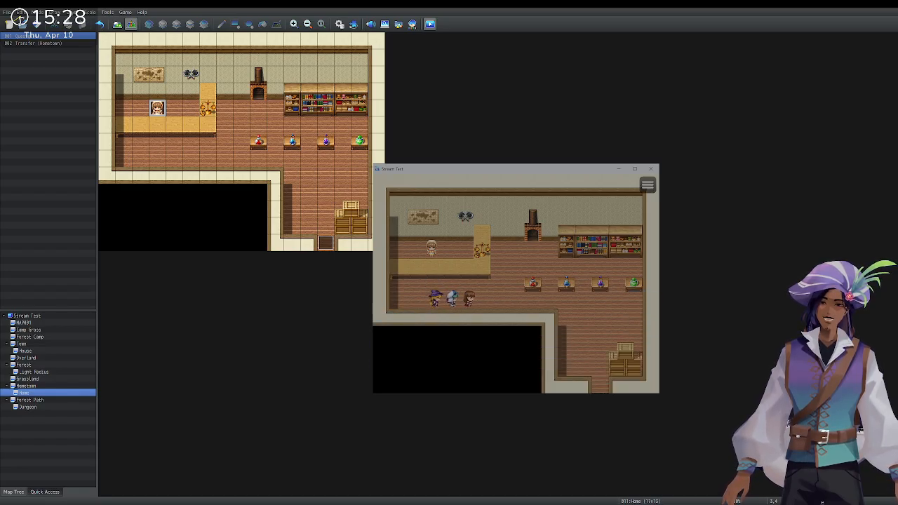
{"action": "key", "text": "Down"}
{"action": "key", "text": "Down"}
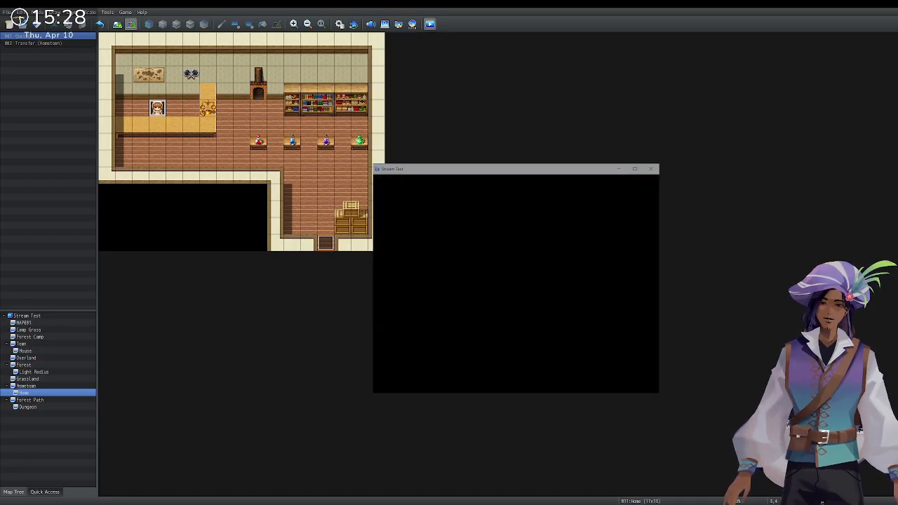
{"action": "key", "text": "Right"}
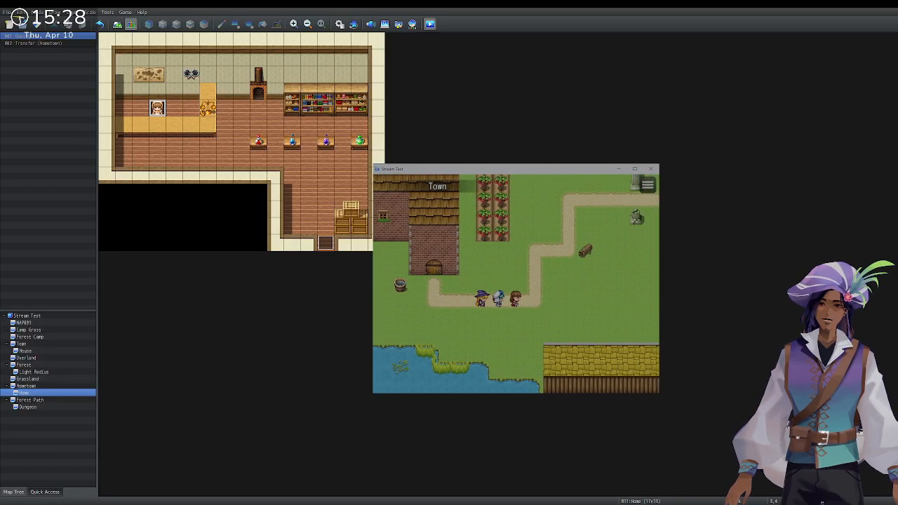
{"action": "key", "text": "Up"}
{"action": "key", "text": "Right"}
{"action": "key", "text": "Up"}
{"action": "key", "text": "Right"}
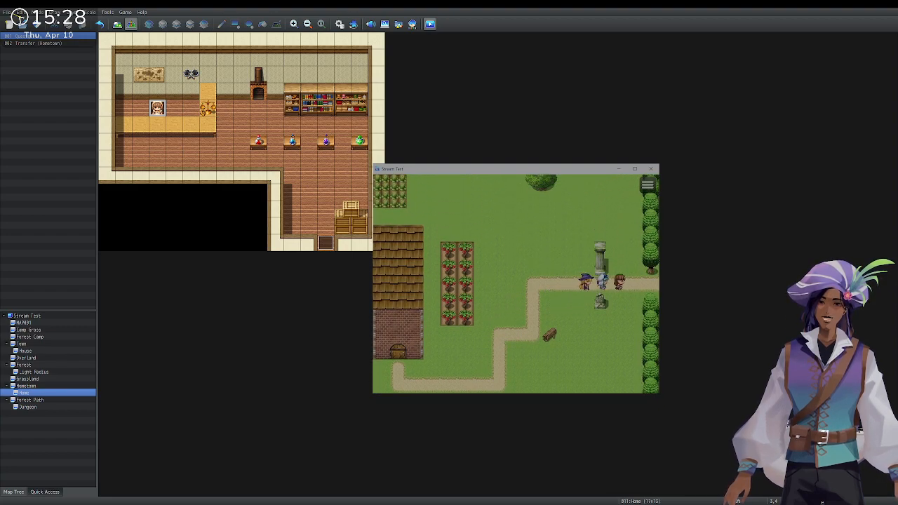
{"action": "key", "text": "Up"}
{"action": "key", "text": "Right"}
{"action": "key", "text": "Return"}
{"action": "key", "text": "Return"}
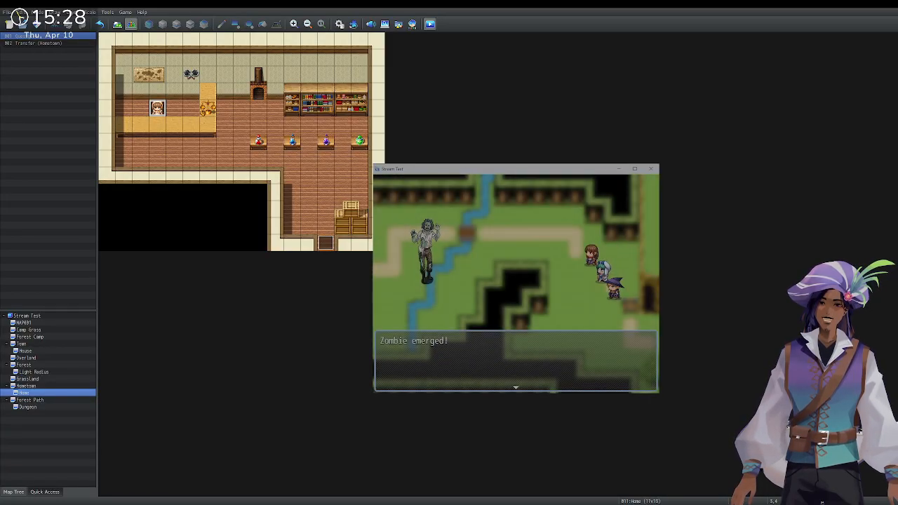
Fight the bridge Zombie with attack commands each turn until victory, then dismiss the results.
{"action": "key", "text": "Return"}
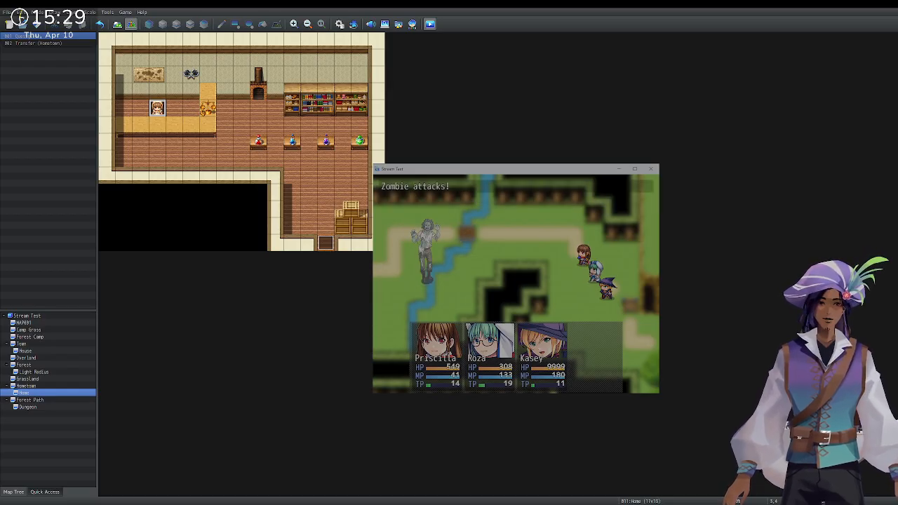
{"action": "key", "text": "Return"}
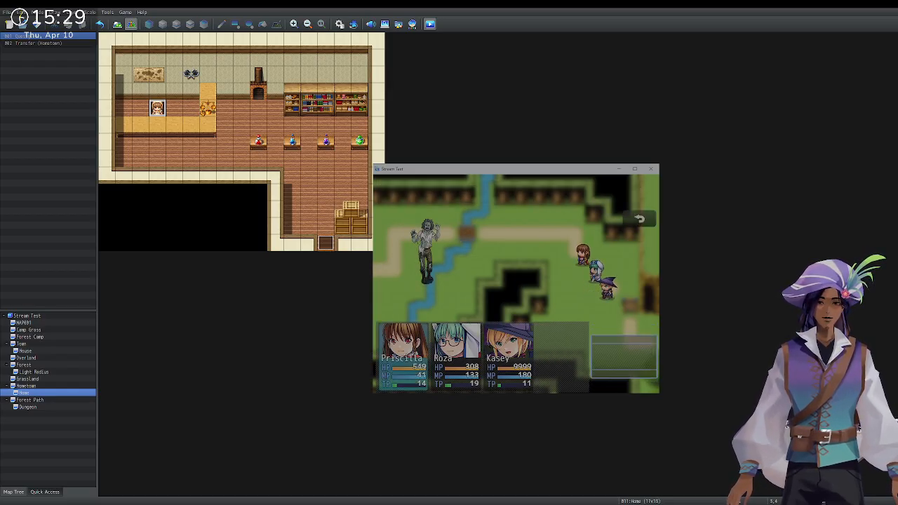
{"action": "key", "text": "Return"}
{"action": "key", "text": "Return"}
{"action": "key", "text": "Return"}
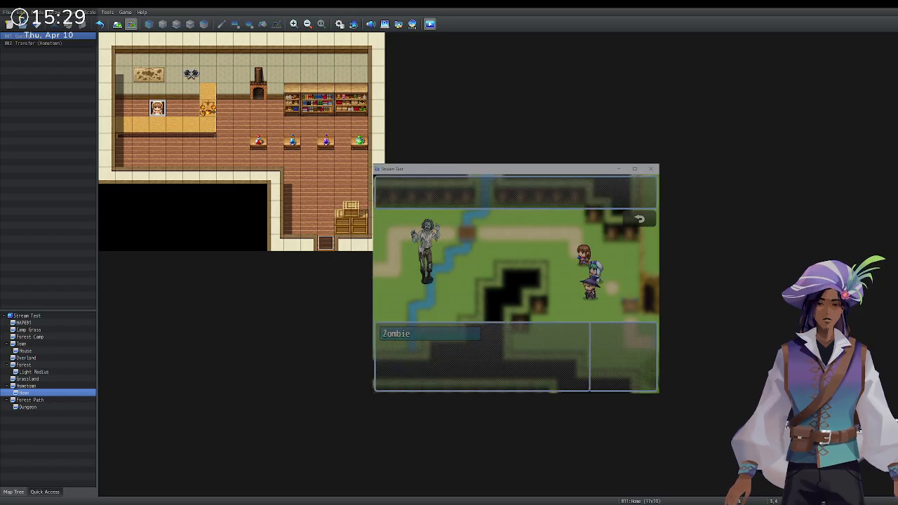
{"action": "key", "text": "Return"}
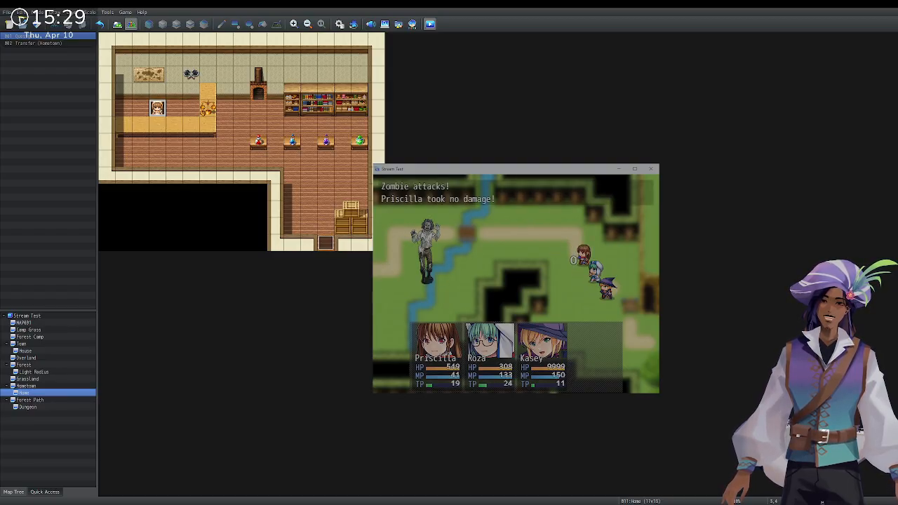
{"action": "key", "text": "Return"}
{"action": "key", "text": "Return"}
{"action": "key", "text": "Return"}
{"action": "key", "text": "Return"}
{"action": "key", "text": "Return"}
{"action": "key", "text": "Return"}
{"action": "key", "text": "Return"}
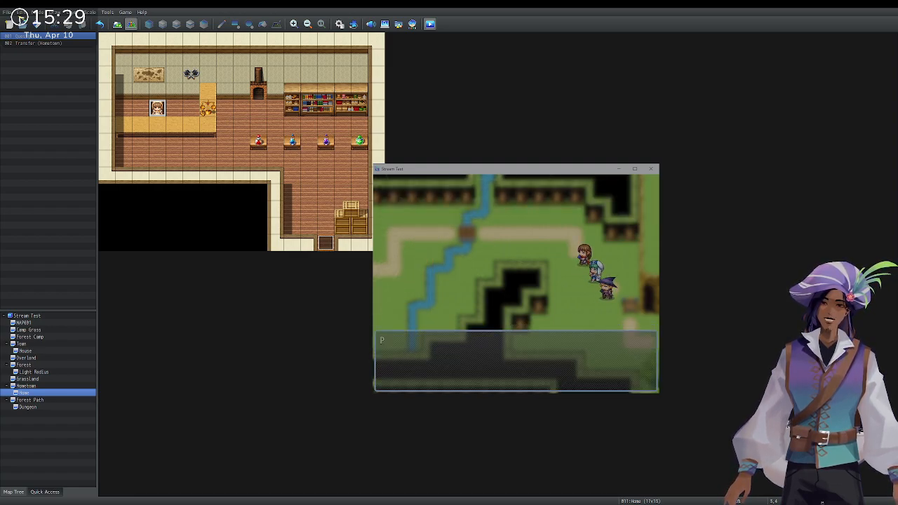
{"action": "key", "text": "Return"}
Check the crate, enter the cave, and pick the berries from the green bush.
{"action": "key", "text": "Right"}
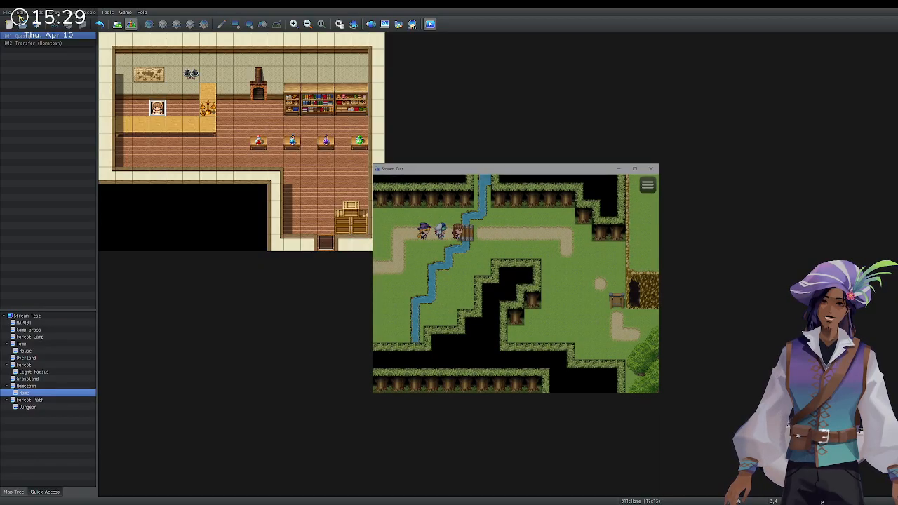
{"action": "key", "text": "Down"}
{"action": "key", "text": "Right"}
{"action": "key", "text": "Return"}
{"action": "key", "text": "Return"}
{"action": "key", "text": "Down"}
{"action": "key", "text": "Right"}
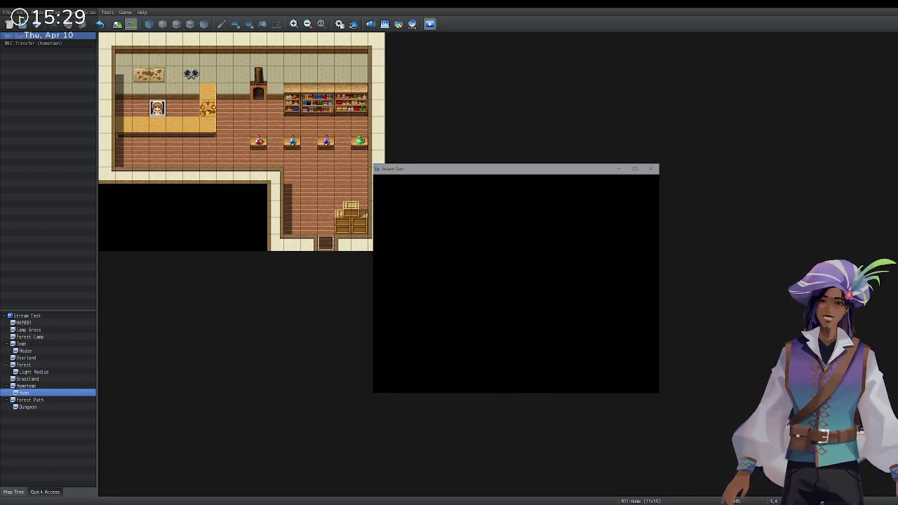
{"action": "key", "text": "Up"}
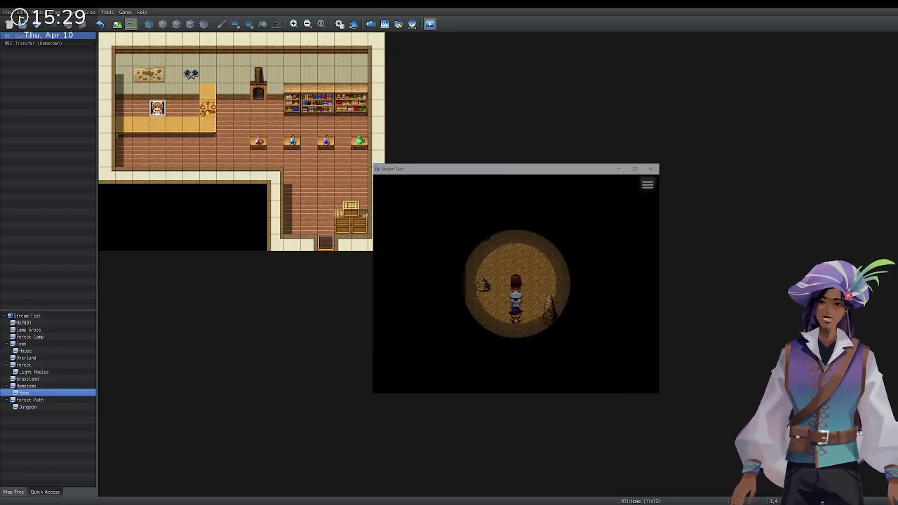
{"action": "key", "text": "Left"}
{"action": "key", "text": "Return"}
{"action": "key", "text": "Return"}
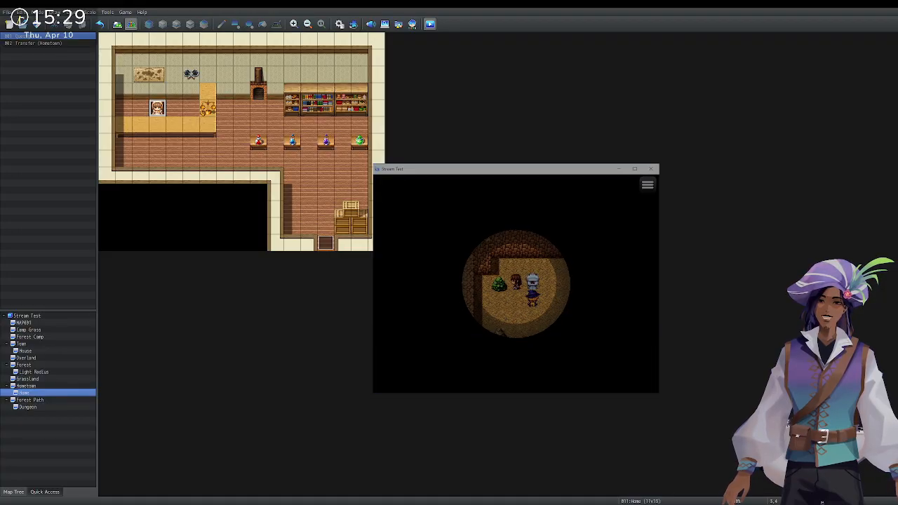
{"action": "key", "text": "Down"}
{"action": "key", "text": "Down"}
{"action": "key", "text": "Down"}
{"action": "key", "text": "Down"}
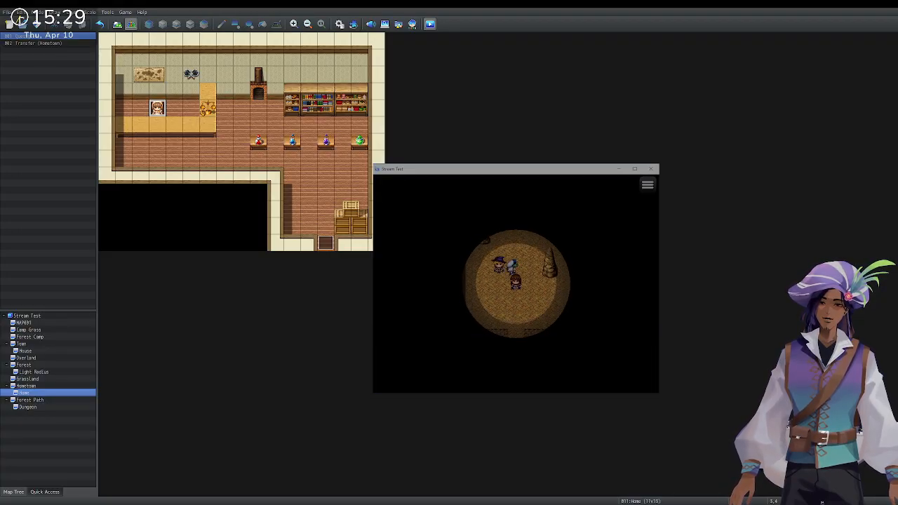
Walk back across the bridge and the forest path into town.
{"action": "key", "text": "Left"}
{"action": "key", "text": "Left"}
{"action": "key", "text": "Left"}
{"action": "key", "text": "Up"}
{"action": "key", "text": "Up"}
{"action": "key", "text": "Up"}
{"action": "key", "text": "Up"}
{"action": "key", "text": "Up"}
{"action": "key", "text": "Up"}
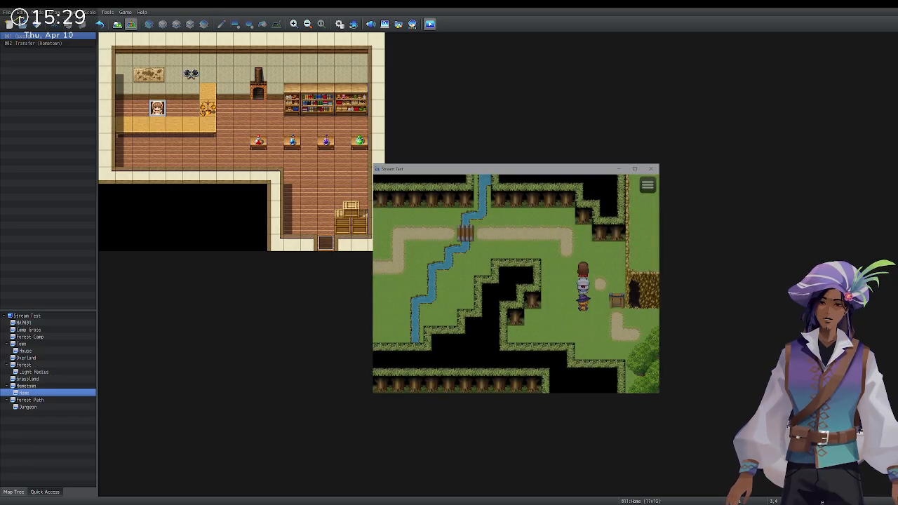
{"action": "key", "text": "Left"}
{"action": "key", "text": "Left"}
{"action": "key", "text": "Left"}
{"action": "key", "text": "Left"}
{"action": "key", "text": "Left"}
{"action": "key", "text": "Left"}
{"action": "key", "text": "Left"}
{"action": "key", "text": "Left"}
{"action": "key", "text": "Left"}
{"action": "key", "text": "Left"}
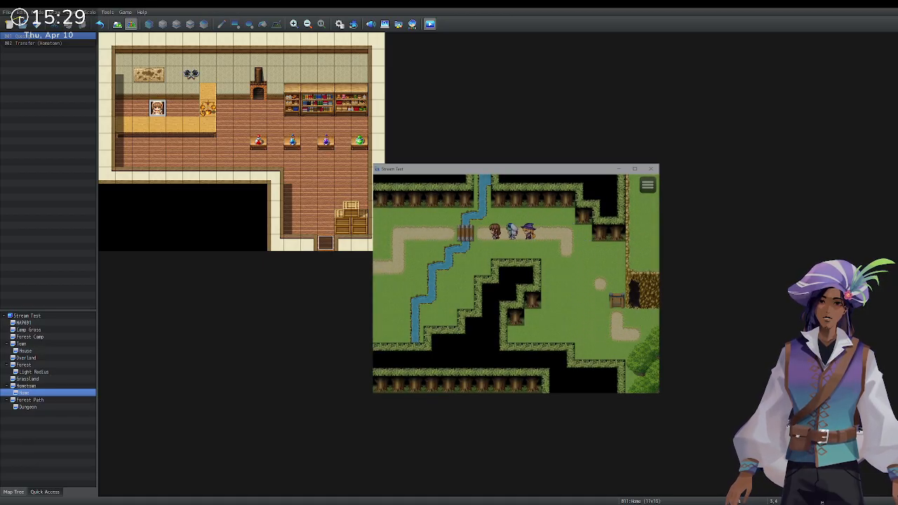
{"action": "key", "text": "Left"}
{"action": "key", "text": "Left"}
{"action": "key", "text": "Left"}
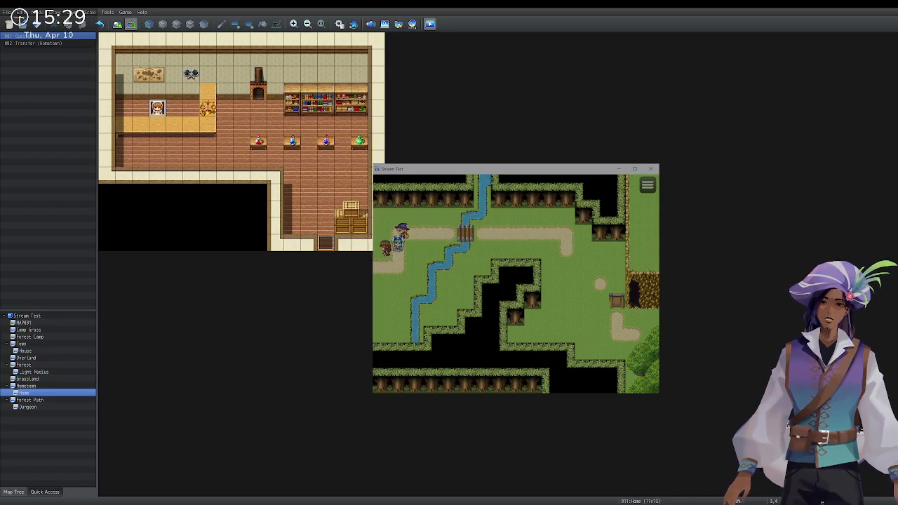
{"action": "key", "text": "Left"}
{"action": "key", "text": "Left"}
{"action": "key", "text": "Left"}
{"action": "key", "text": "Left"}
{"action": "key", "text": "Left"}
{"action": "key", "text": "Left"}
{"action": "key", "text": "Down"}
{"action": "key", "text": "Down"}
{"action": "key", "text": "Down"}
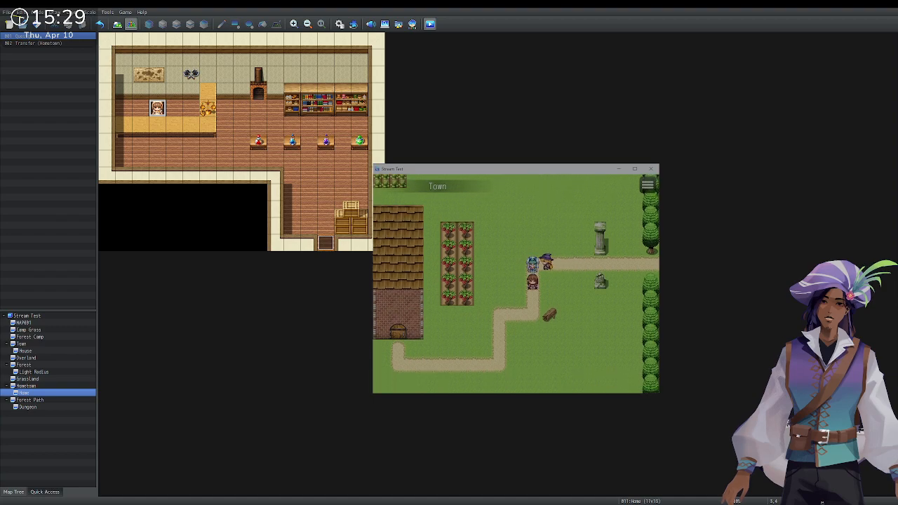
{"action": "key", "text": "Left"}
{"action": "key", "text": "Left"}
{"action": "key", "text": "Down"}
{"action": "key", "text": "Down"}
{"action": "key", "text": "Down"}
{"action": "key", "text": "Left"}
{"action": "key", "text": "Left"}
{"action": "key", "text": "Left"}
{"action": "key", "text": "Left"}
{"action": "key", "text": "Left"}
{"action": "key", "text": "Left"}
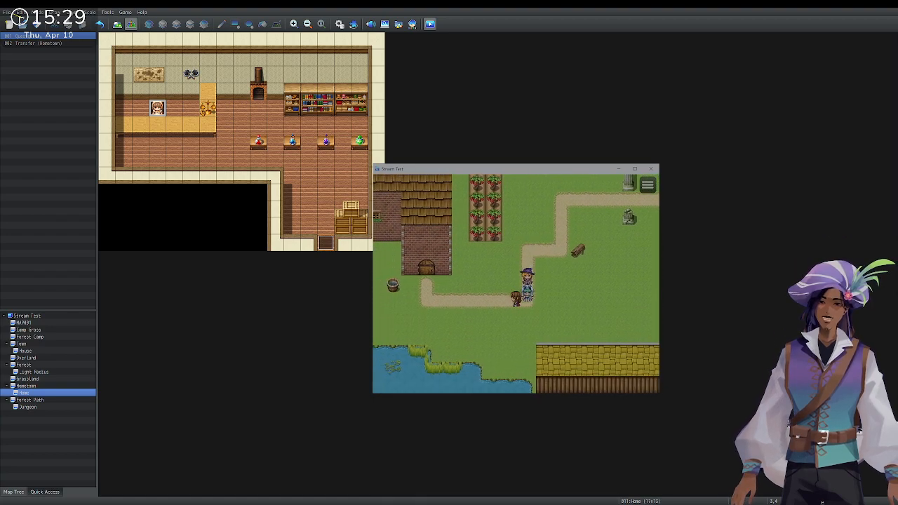
Turn the berries in to the Alchemist for the reward, then close the playtest.
{"action": "key", "text": "Up"}
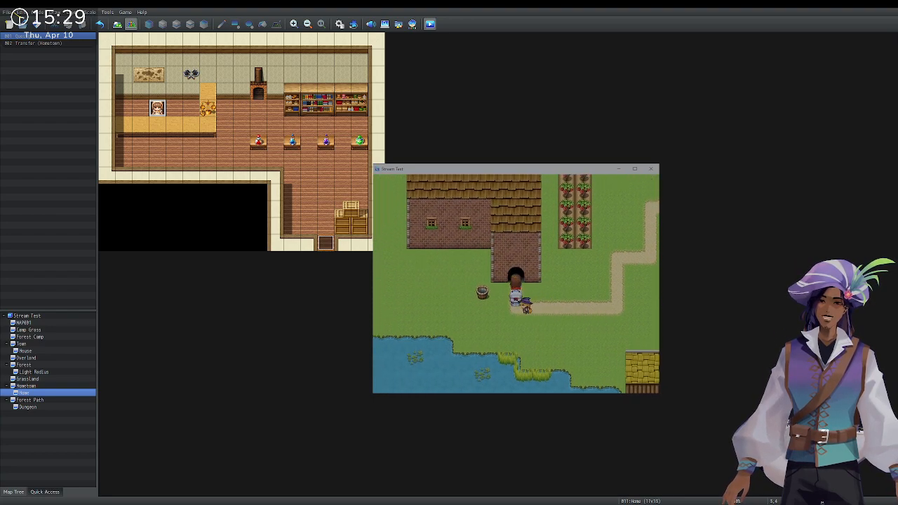
{"action": "key", "text": "Up"}
{"action": "key", "text": "Up"}
{"action": "key", "text": "Up"}
{"action": "key", "text": "Up"}
{"action": "key", "text": "Up"}
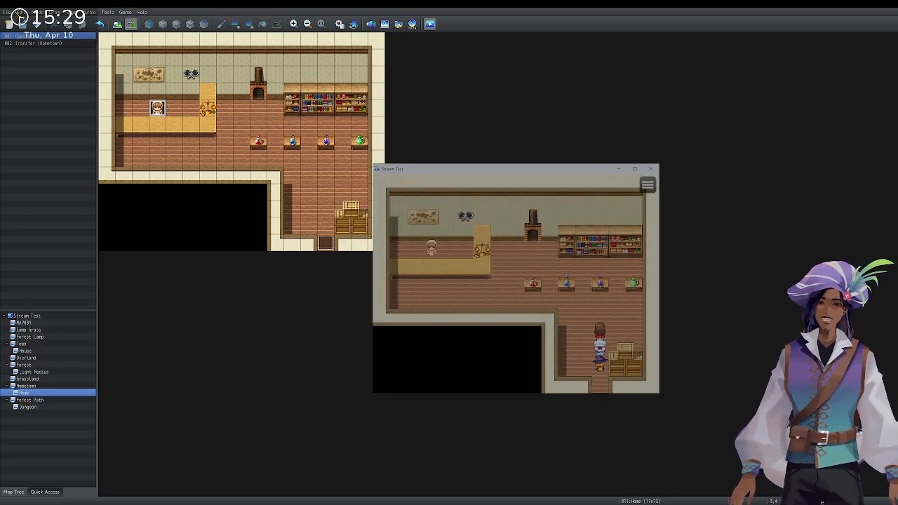
{"action": "key", "text": "Left"}
{"action": "key", "text": "Left"}
{"action": "key", "text": "Left"}
{"action": "key", "text": "Left"}
{"action": "key", "text": "Left"}
{"action": "key", "text": "Left"}
{"action": "key", "text": "Left"}
{"action": "key", "text": "Left"}
{"action": "key", "text": "Left"}
{"action": "key", "text": "Left"}
{"action": "key", "text": "Left"}
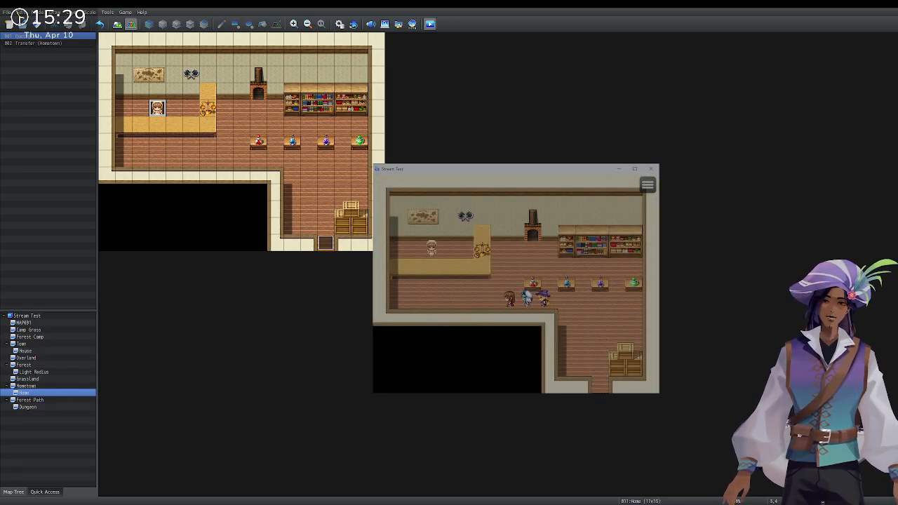
{"action": "key", "text": "Up"}
{"action": "key", "text": "Return"}
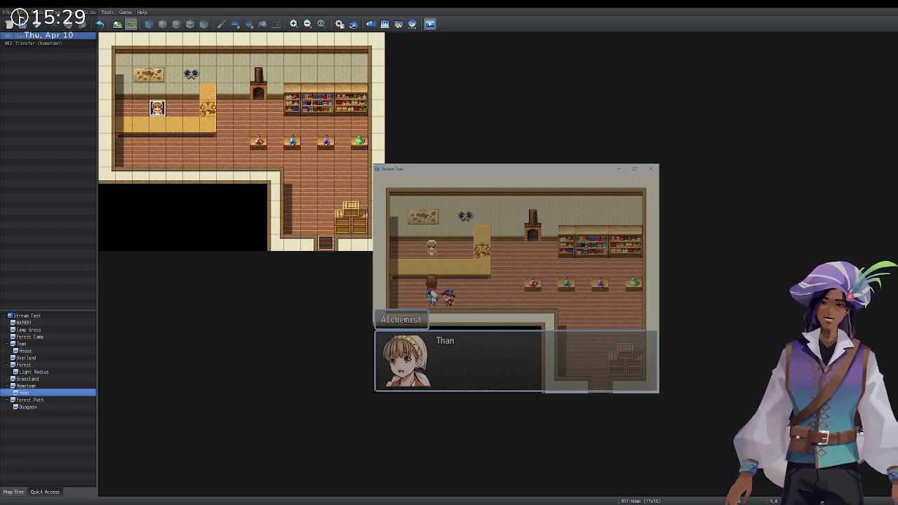
{"action": "key", "text": "Return"}
{"action": "key", "text": "Return"}
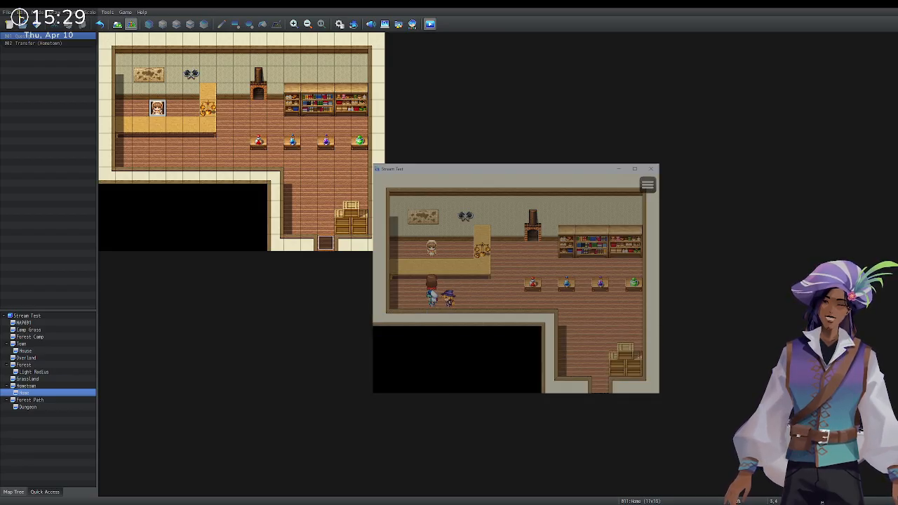
{"action": "key", "text": "Return"}
{"action": "key", "text": "Return"}
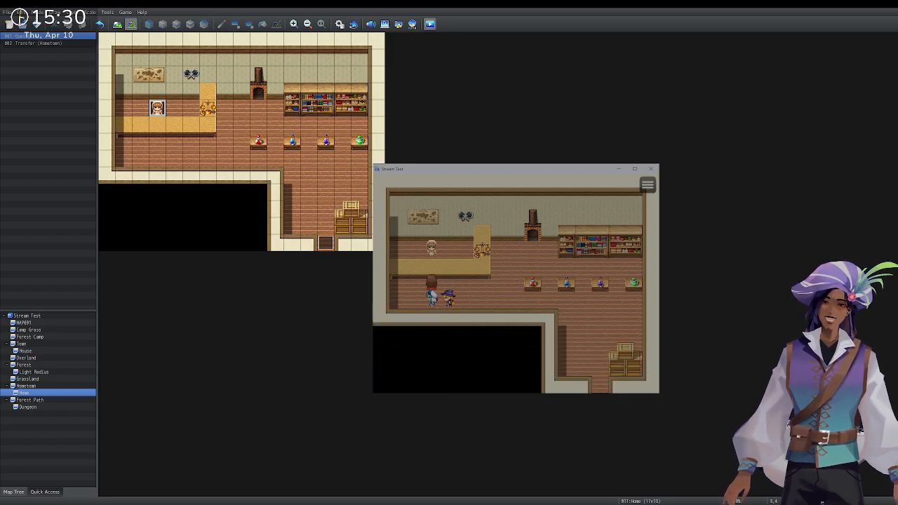
{"action": "left_click", "coordinate": [652, 170]}
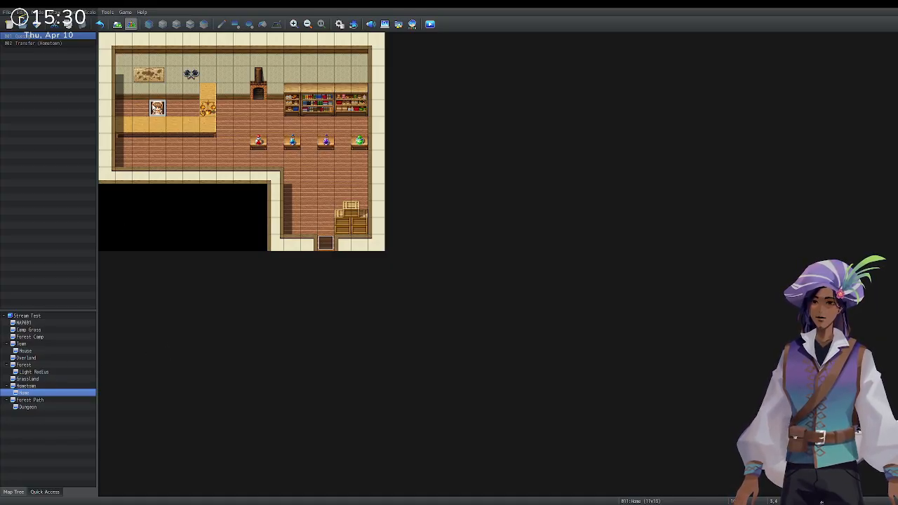
Add an Item condition for Widowseeps Berries to the Questgiver's page 3 and save the event.
{"action": "double_click", "coordinate": [162, 114]}
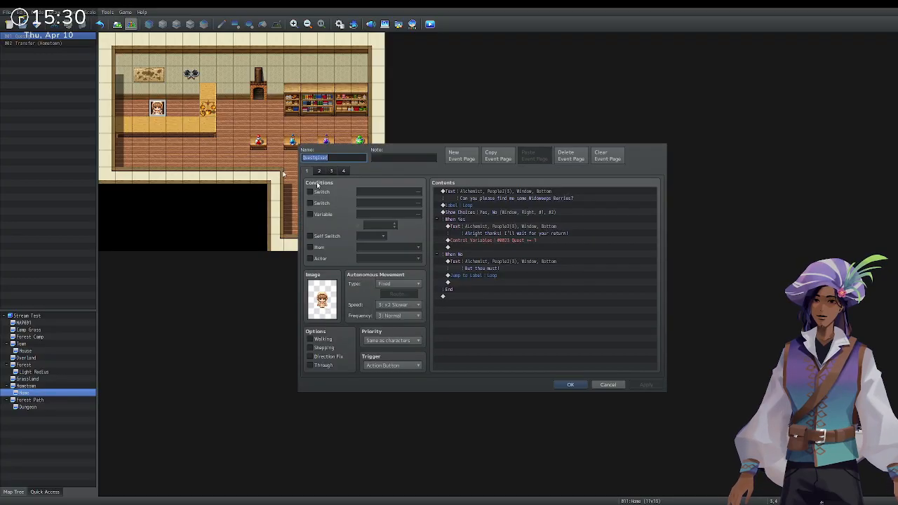
{"action": "left_click", "coordinate": [320, 172]}
{"action": "left_click", "coordinate": [331, 171]}
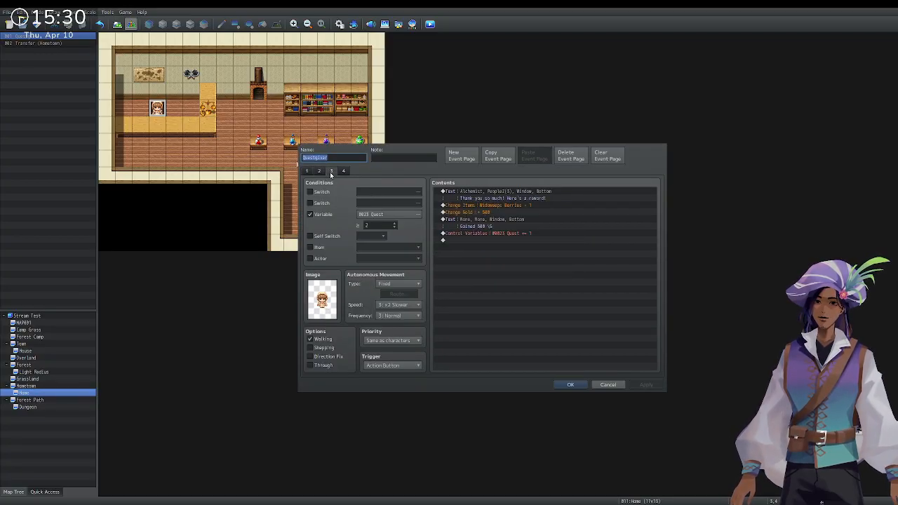
{"action": "left_click", "coordinate": [318, 249]}
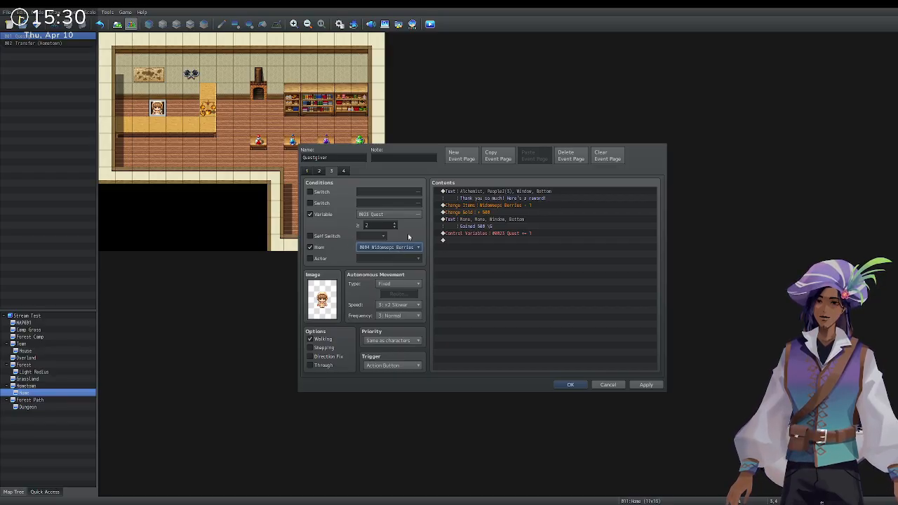
{"action": "left_click", "coordinate": [319, 171]}
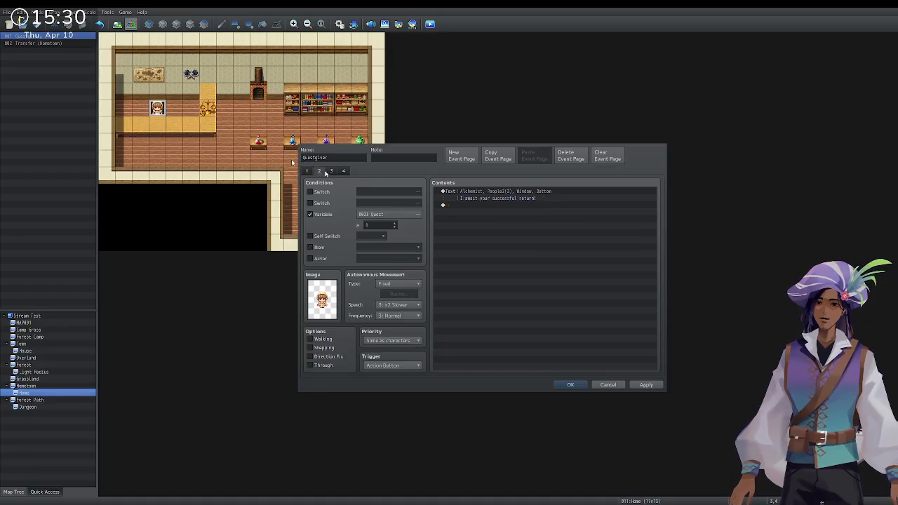
{"action": "left_click", "coordinate": [328, 172]}
{"action": "left_click", "coordinate": [570, 385]}
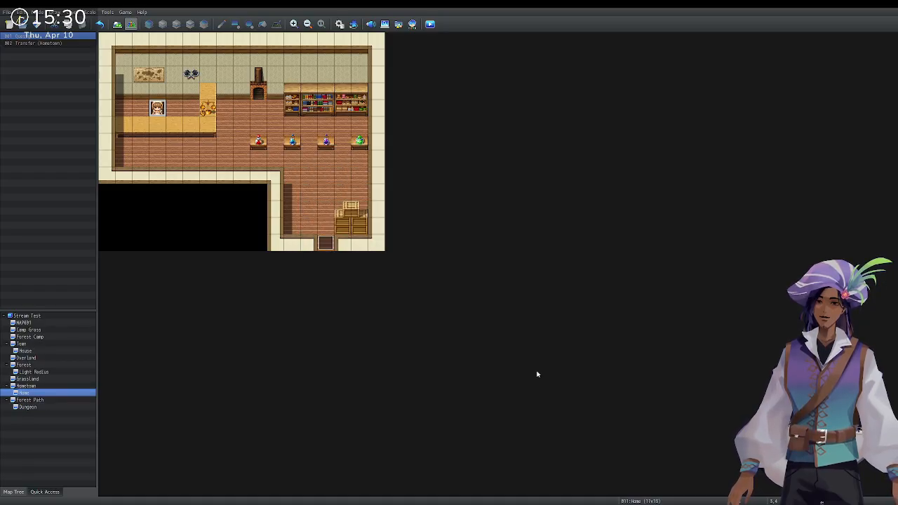
Experiment with adding, copying and pasting a fifth Questgiver page, then delete it.
{"action": "double_click", "coordinate": [159, 112]}
{"action": "left_click", "coordinate": [344, 172]}
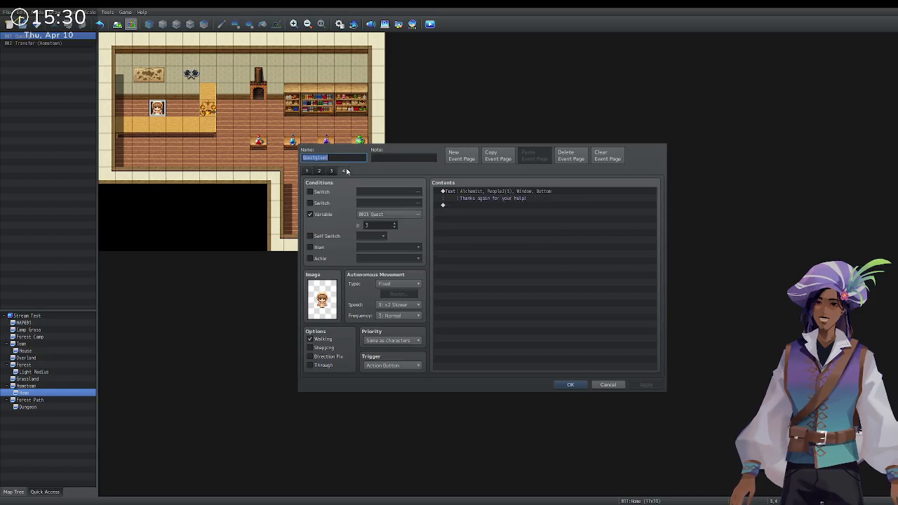
{"action": "left_click", "coordinate": [470, 158]}
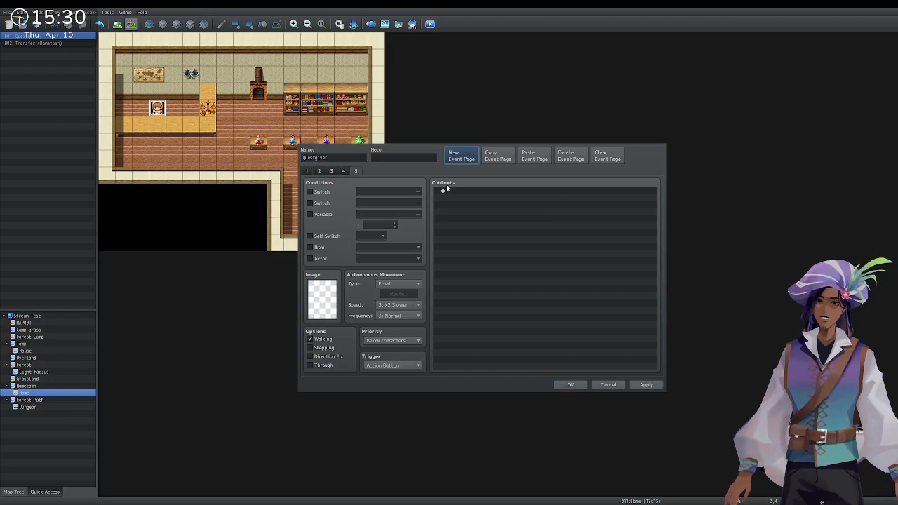
{"action": "left_click", "coordinate": [570, 155]}
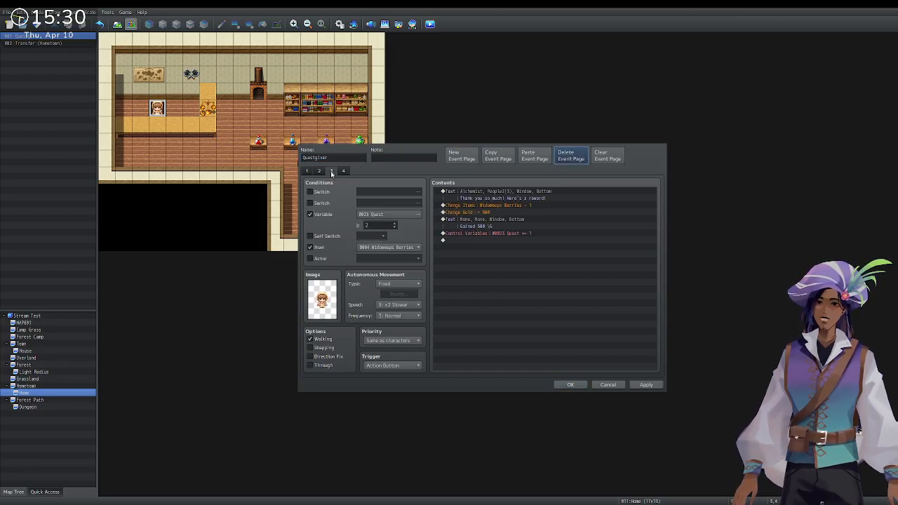
{"action": "left_click", "coordinate": [494, 155]}
{"action": "left_click", "coordinate": [461, 156]}
{"action": "left_click", "coordinate": [532, 156]}
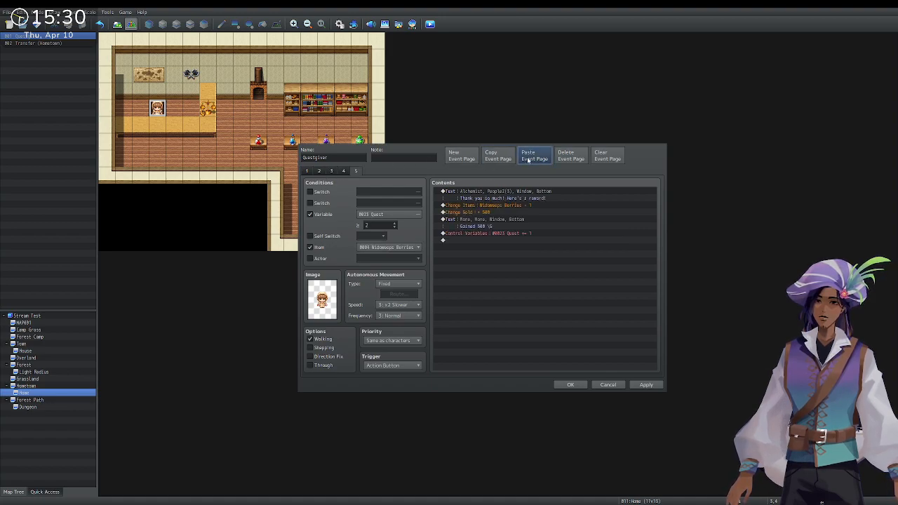
{"action": "left_click", "coordinate": [395, 224]}
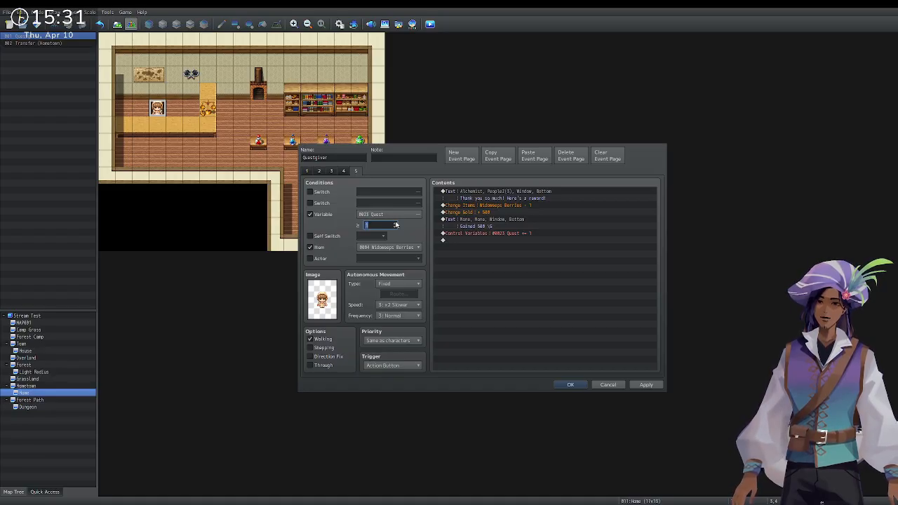
{"action": "left_click", "coordinate": [567, 158]}
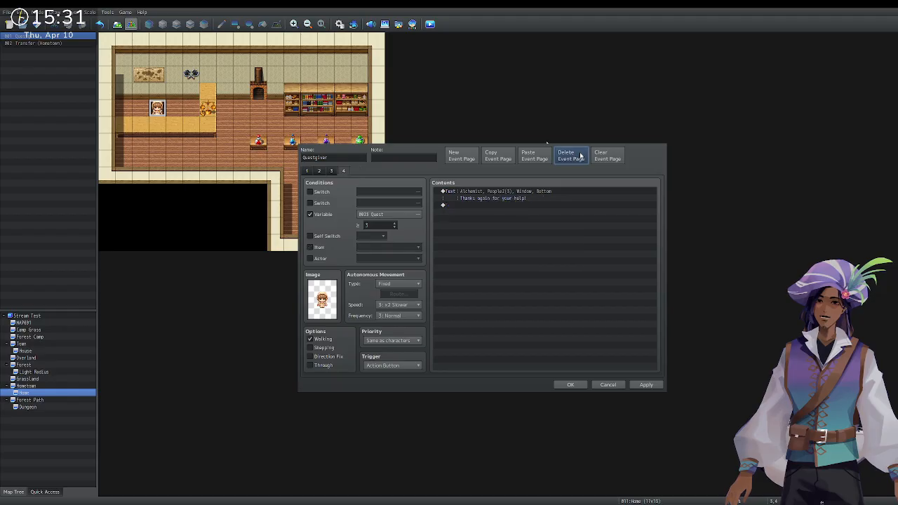
Paste the reward page as page 5 and lower its required quest value to 1.
{"action": "left_click", "coordinate": [340, 170]}
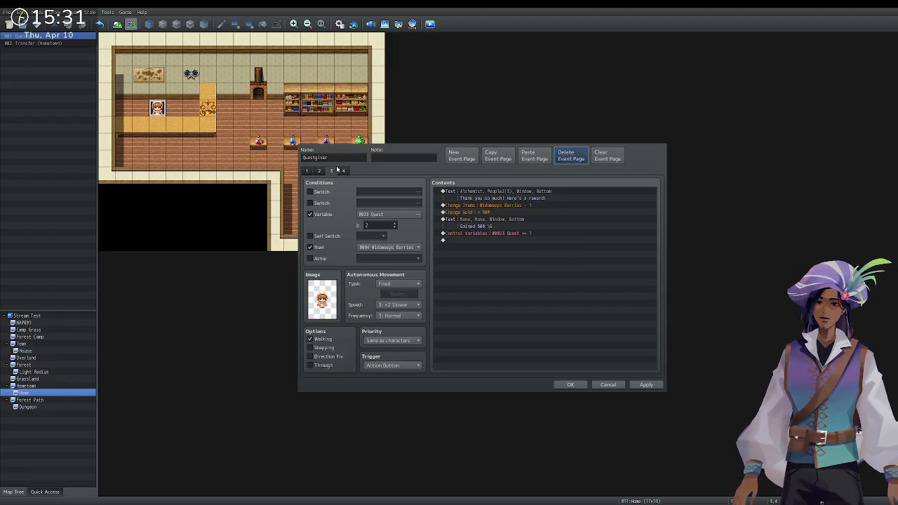
{"action": "left_click", "coordinate": [320, 170]}
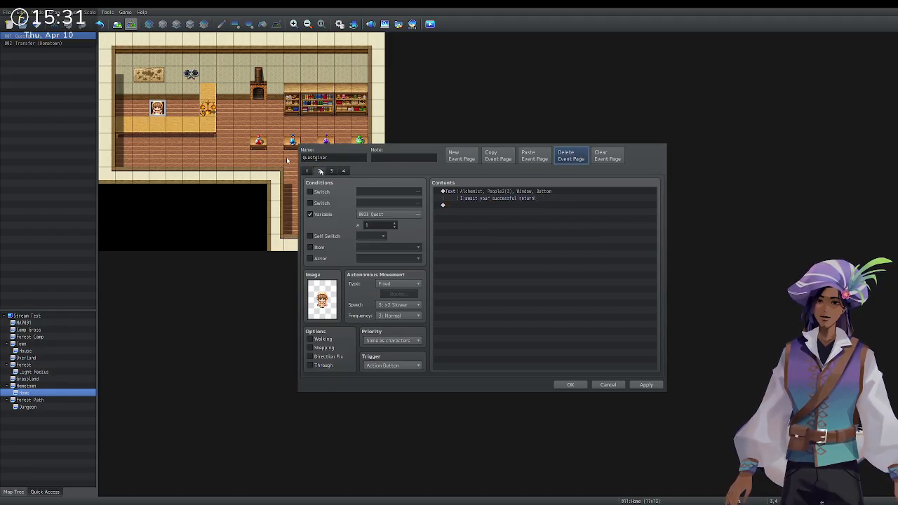
{"action": "left_click", "coordinate": [523, 157]}
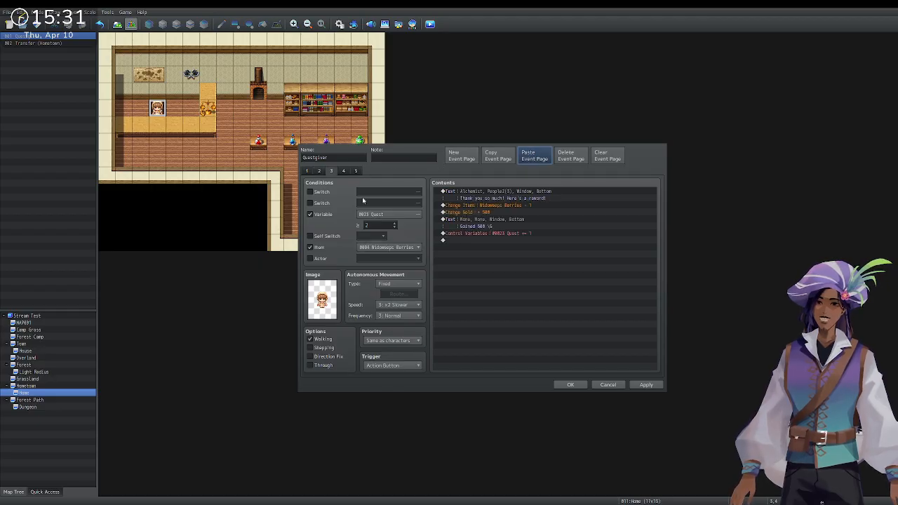
{"action": "left_click", "coordinate": [394, 228]}
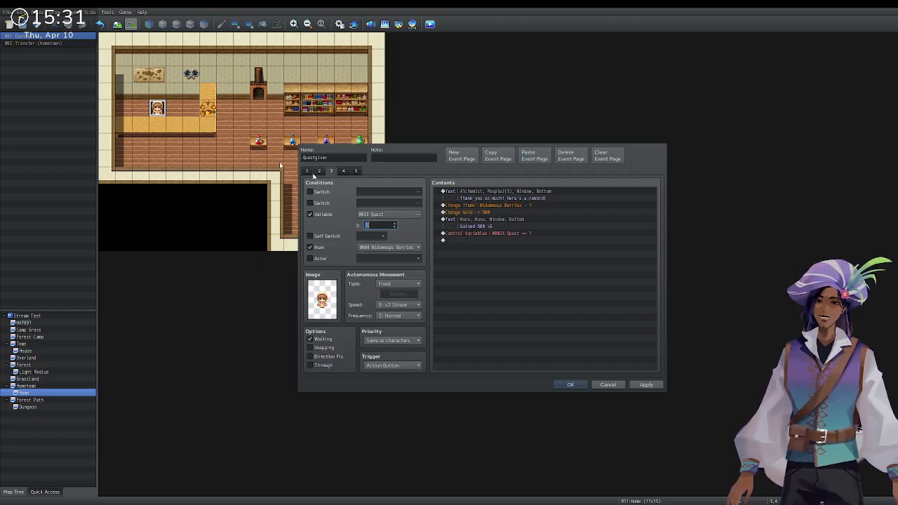
Inspect page 3's thank-you Show Text and quest variable change command.
{"action": "left_click", "coordinate": [502, 191]}
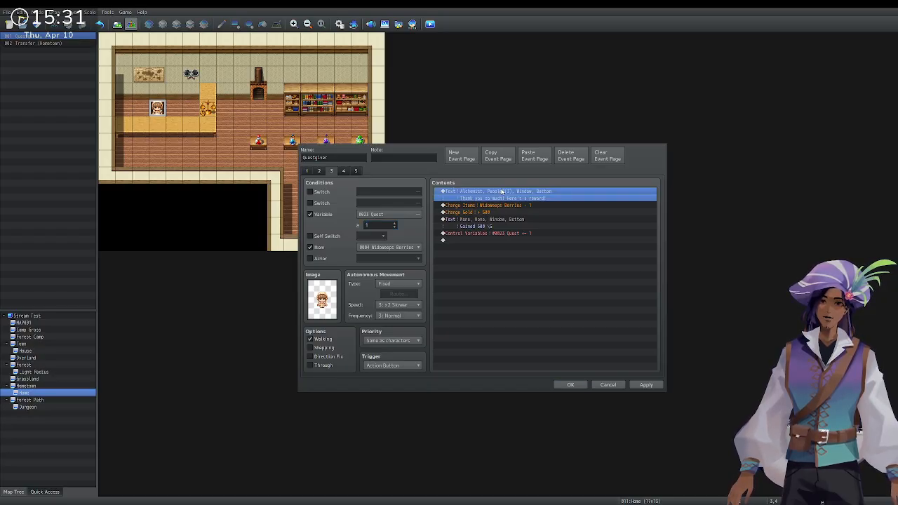
{"action": "double_click", "coordinate": [502, 190]}
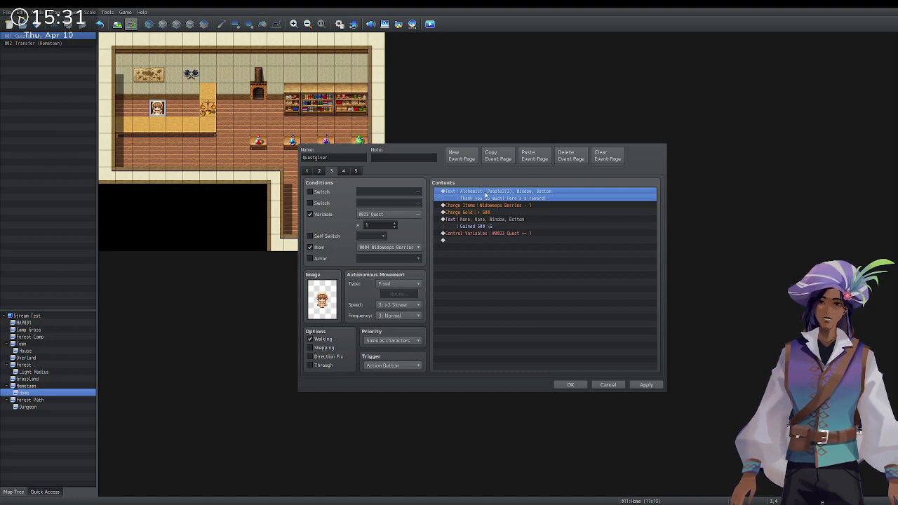
{"action": "left_click", "coordinate": [343, 173]}
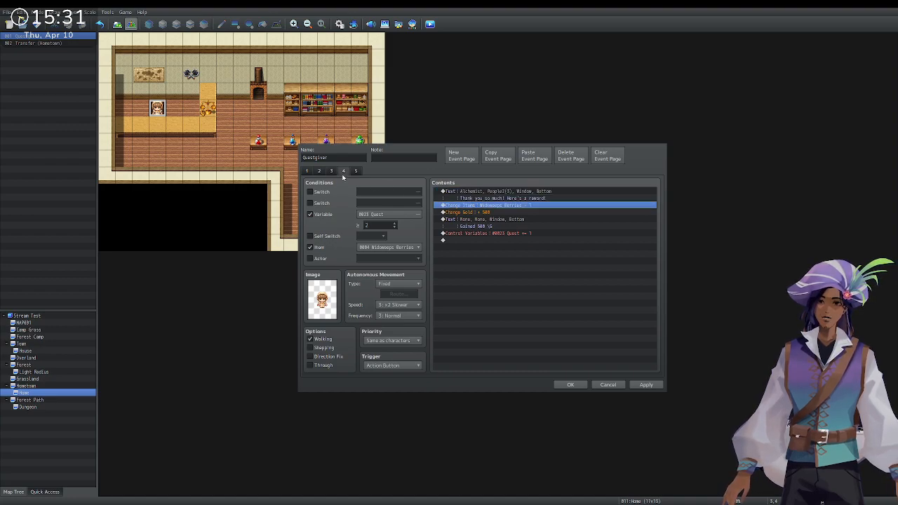
{"action": "left_click", "coordinate": [334, 171]}
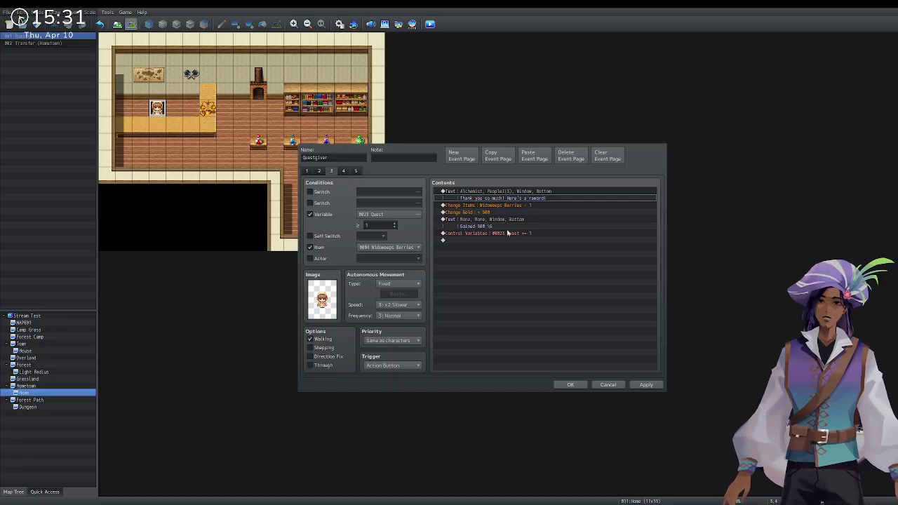
{"action": "left_click", "coordinate": [491, 191]}
{"action": "left_click", "coordinate": [491, 191]}
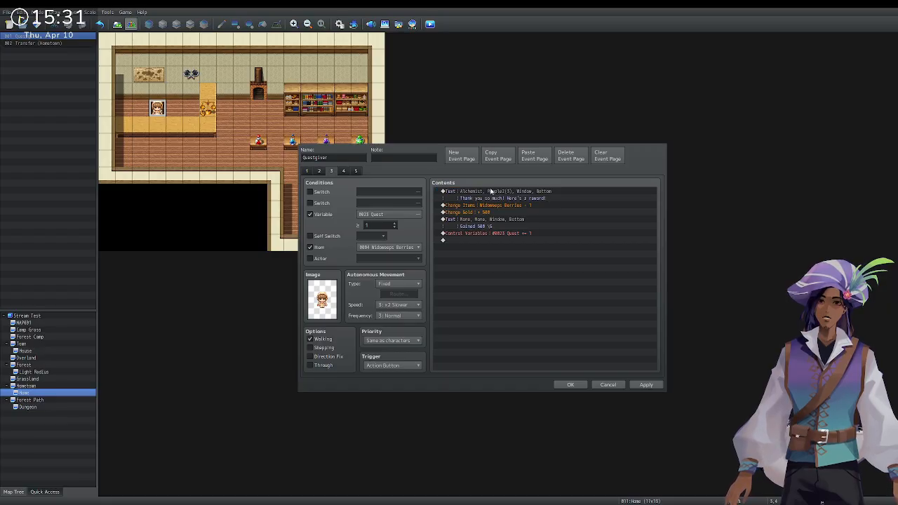
{"action": "left_click", "coordinate": [584, 190]}
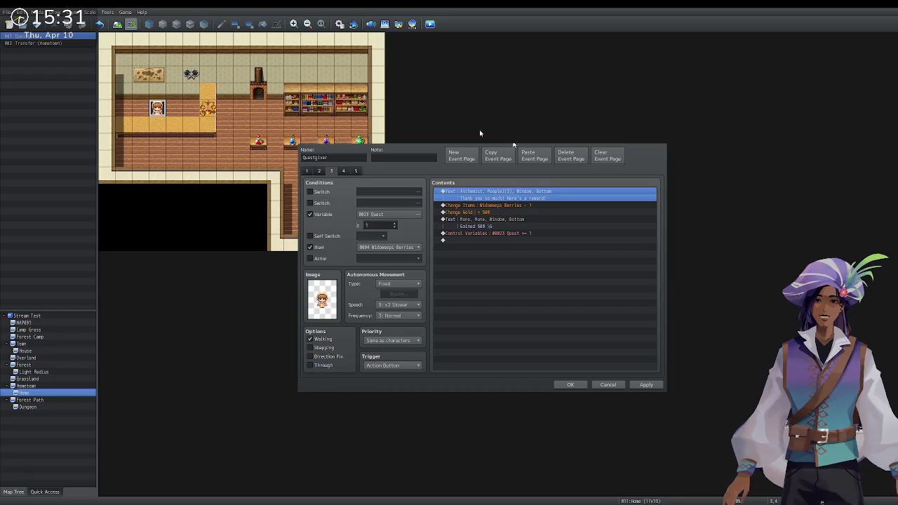
{"action": "left_click", "coordinate": [535, 233]}
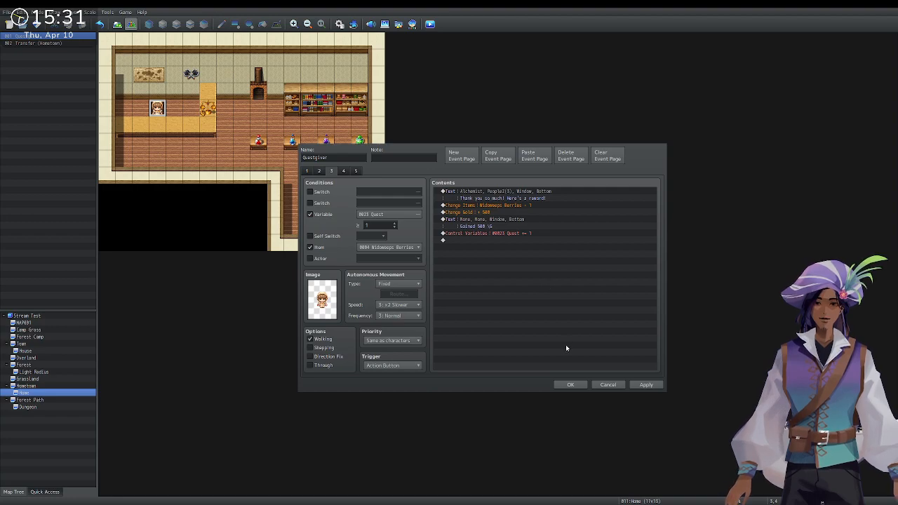
Compare page 4's conditions and contents, then return to page 3.
{"action": "left_click", "coordinate": [356, 171]}
{"action": "left_click", "coordinate": [331, 172]}
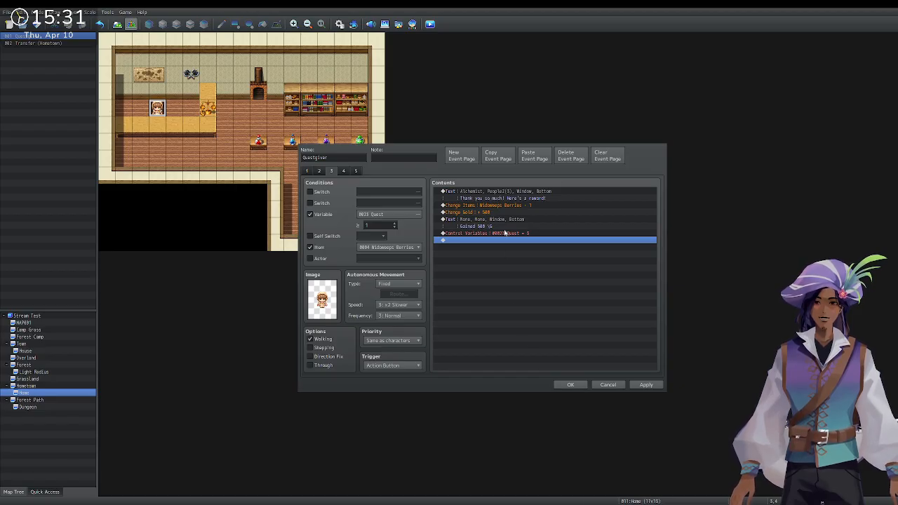
{"action": "left_click", "coordinate": [343, 171]}
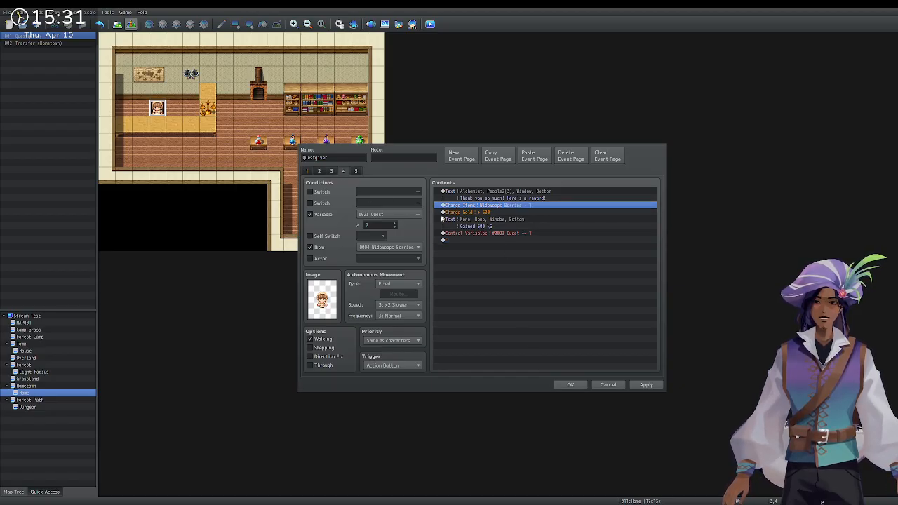
{"action": "left_click", "coordinate": [524, 234]}
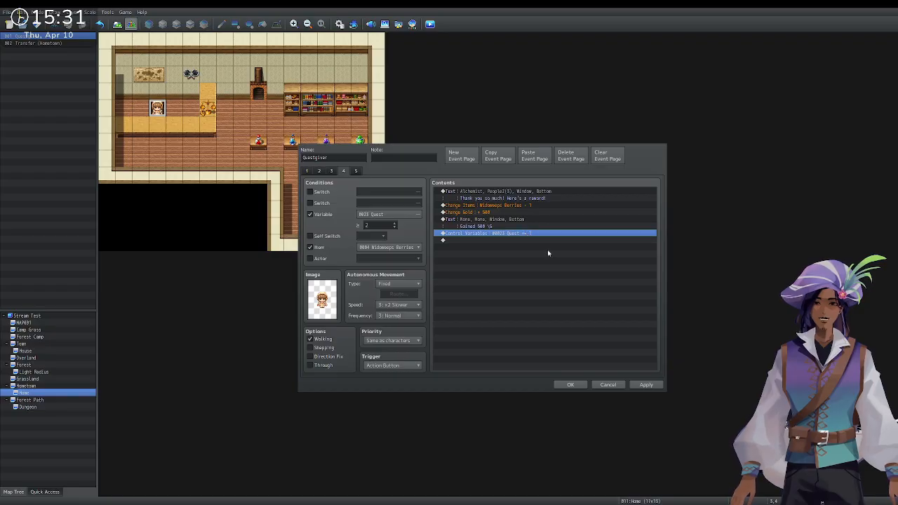
{"action": "left_click", "coordinate": [550, 250]}
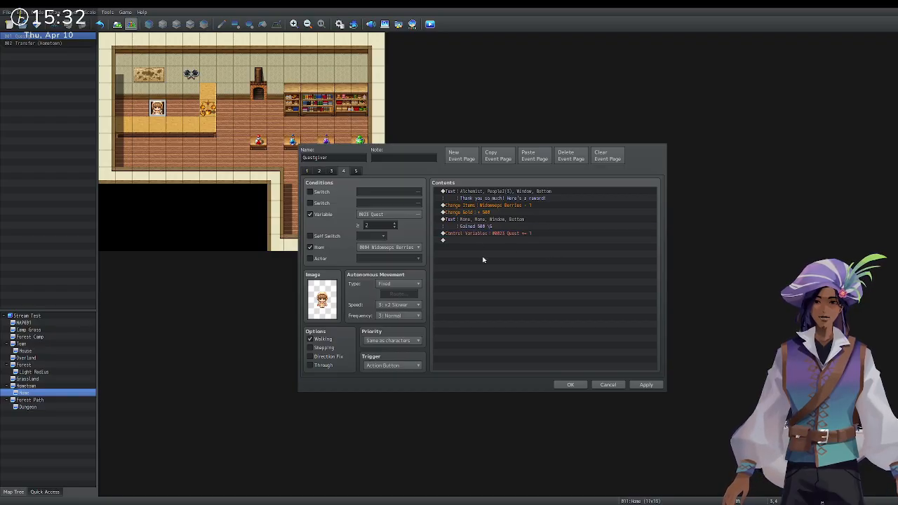
{"action": "left_click", "coordinate": [463, 233]}
{"action": "left_click", "coordinate": [331, 172]}
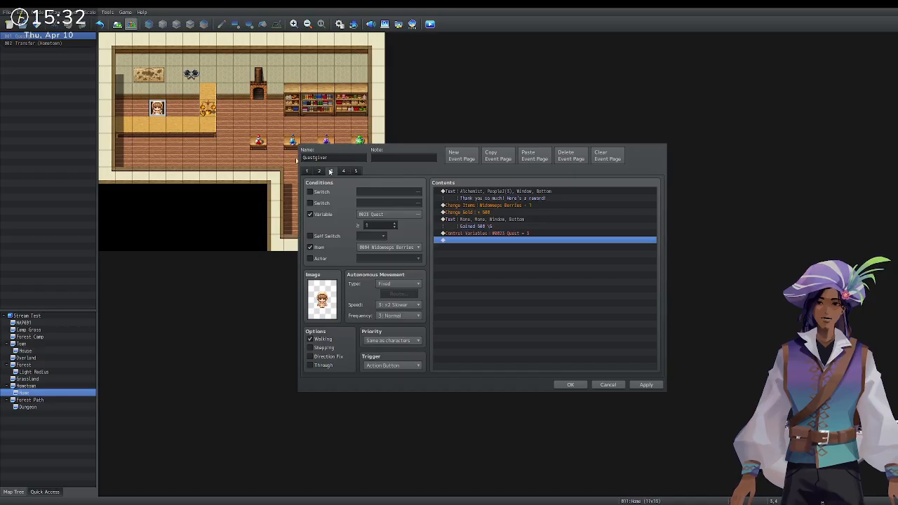
Rewrite the greeting to 'Oh, you already have what I need! Here's a reward!' and save the event.
{"action": "left_click", "coordinate": [520, 194]}
{"action": "left_click", "coordinate": [539, 203]}
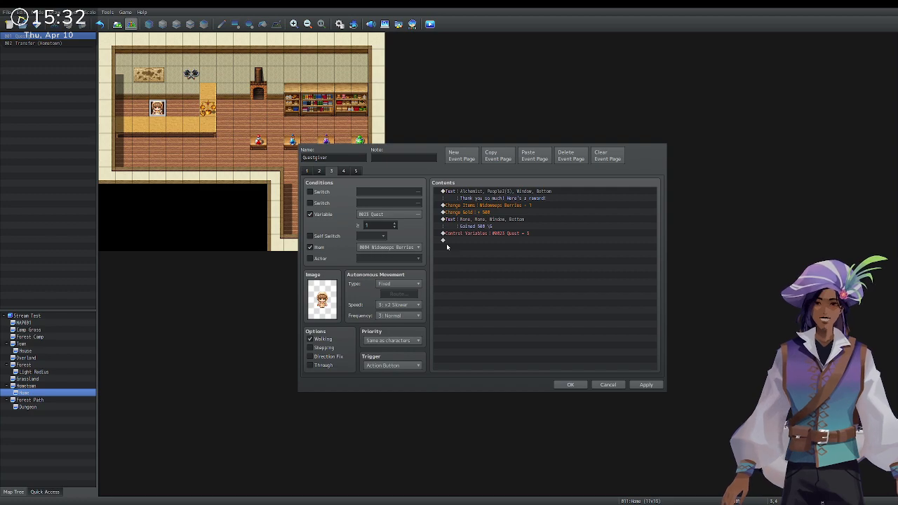
{"action": "left_click", "coordinate": [583, 314]}
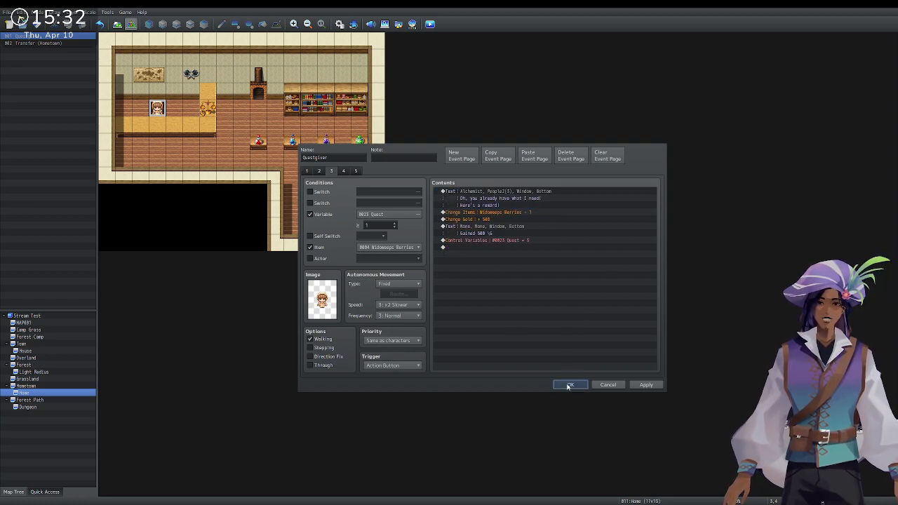
{"action": "left_click", "coordinate": [570, 385]}
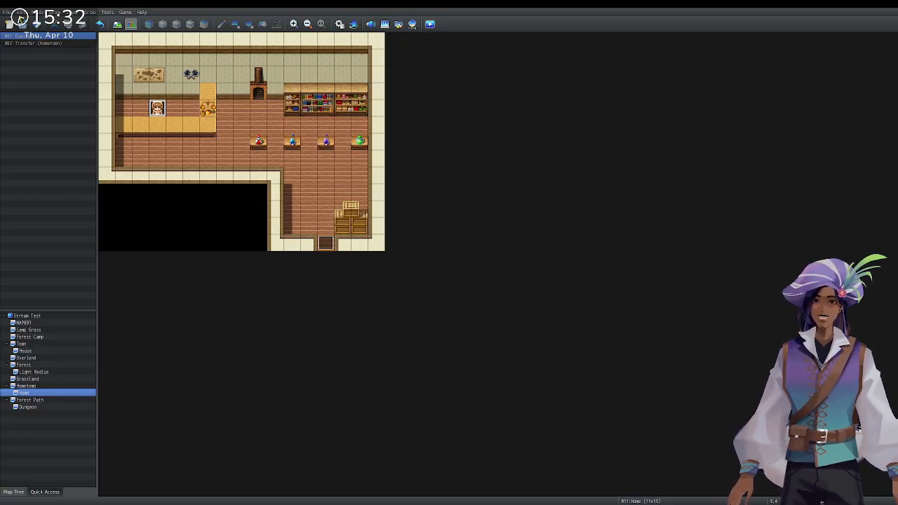
Start a new playtest game and walk to the Bridge Zombie to trigger battle.
{"action": "key", "text": "Return"}
{"action": "key", "text": "Right"}
{"action": "key", "text": "Up"}
{"action": "key", "text": "Right"}
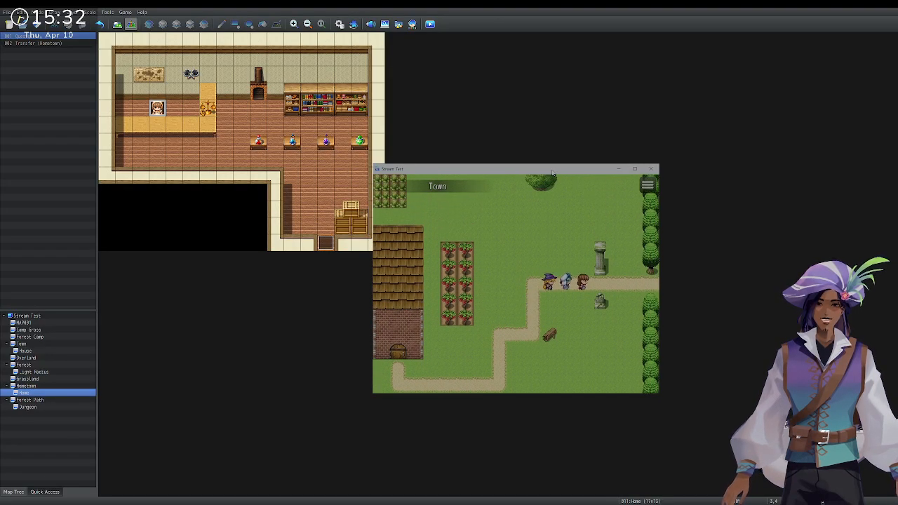
{"action": "key", "text": "Right"}
{"action": "key", "text": "Right"}
{"action": "key", "text": "Up"}
{"action": "key", "text": "Right"}
{"action": "key", "text": "Return"}
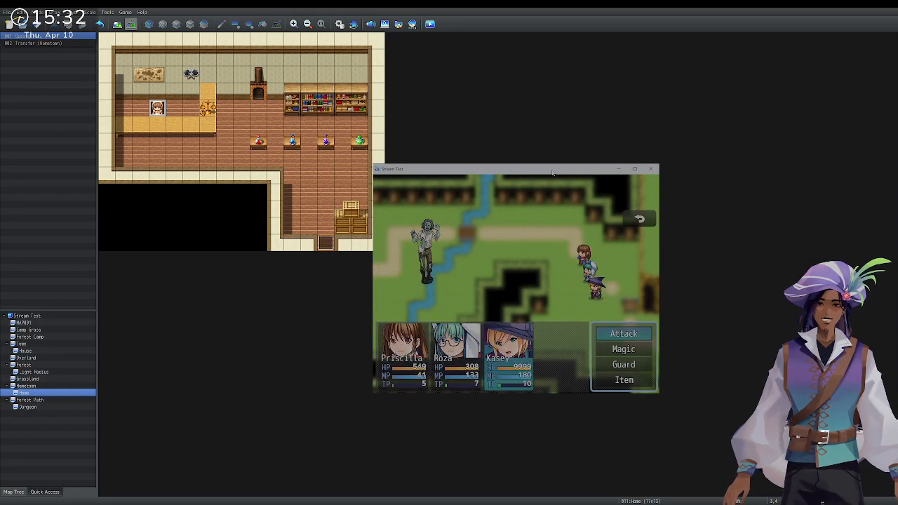
Defeat the Zombie with Kasey's Flame On and attacks from Priscilla and Roza.
{"action": "key", "text": "Down"}
{"action": "key", "text": "Return"}
{"action": "key", "text": "Return"}
{"action": "key", "text": "Return"}
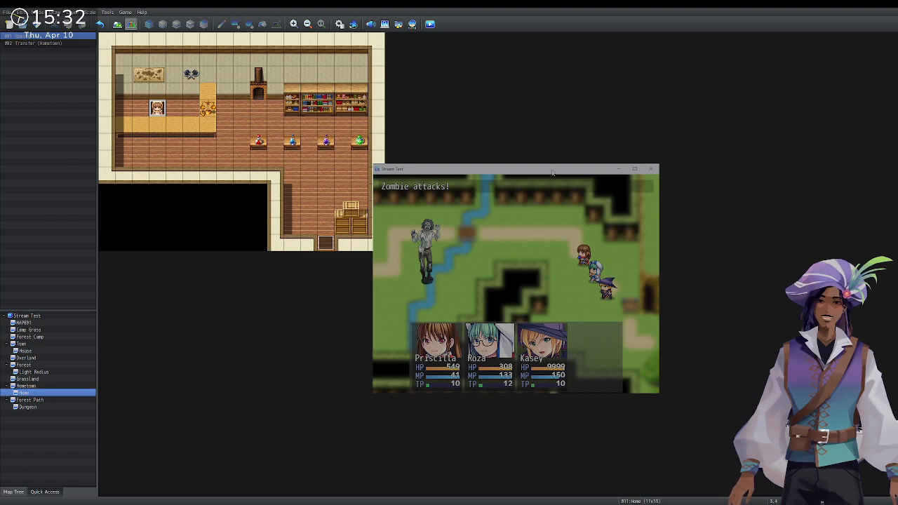
{"action": "key", "text": "Return"}
{"action": "key", "text": "Return"}
{"action": "key", "text": "Return"}
{"action": "key", "text": "Return"}
{"action": "key", "text": "Return"}
{"action": "key", "text": "Down"}
{"action": "key", "text": "Return"}
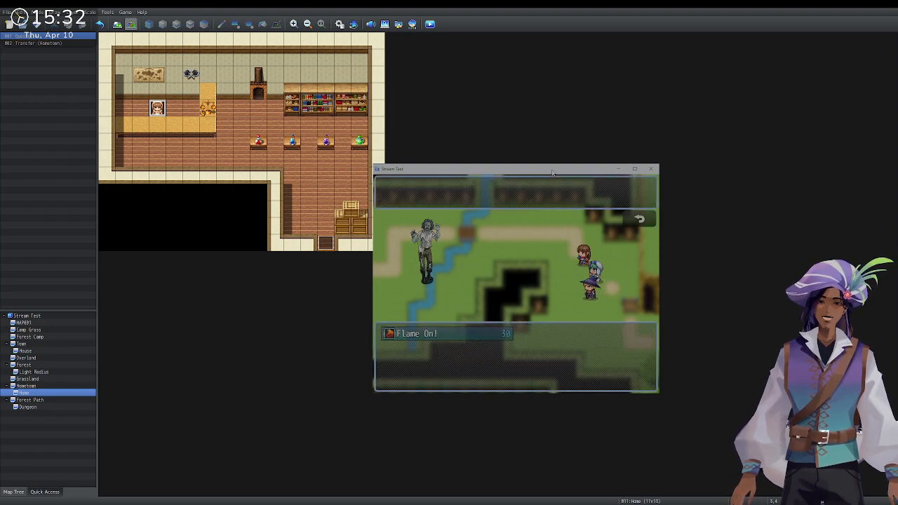
{"action": "key", "text": "Return"}
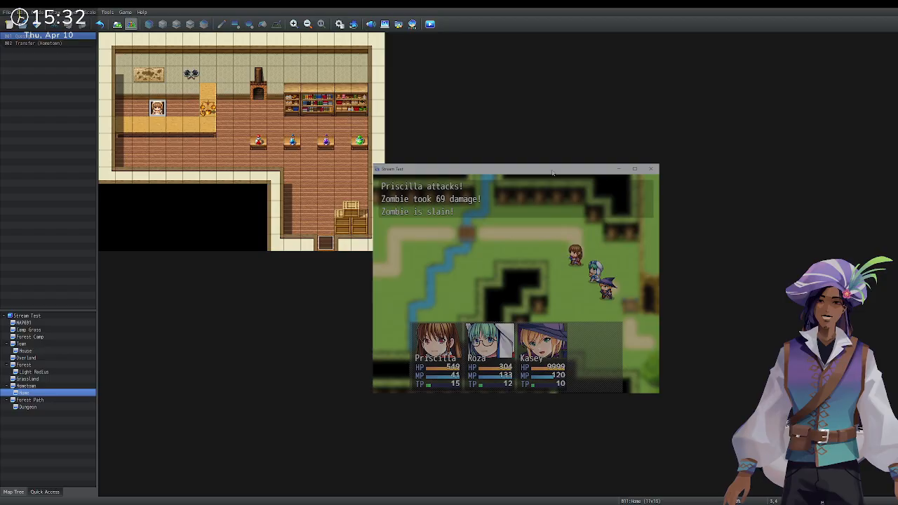
{"action": "key", "text": "Return"}
Enter the dark dungeon, pick the berries, and walk back out.
{"action": "key", "text": "Right"}
{"action": "key", "text": "Down"}
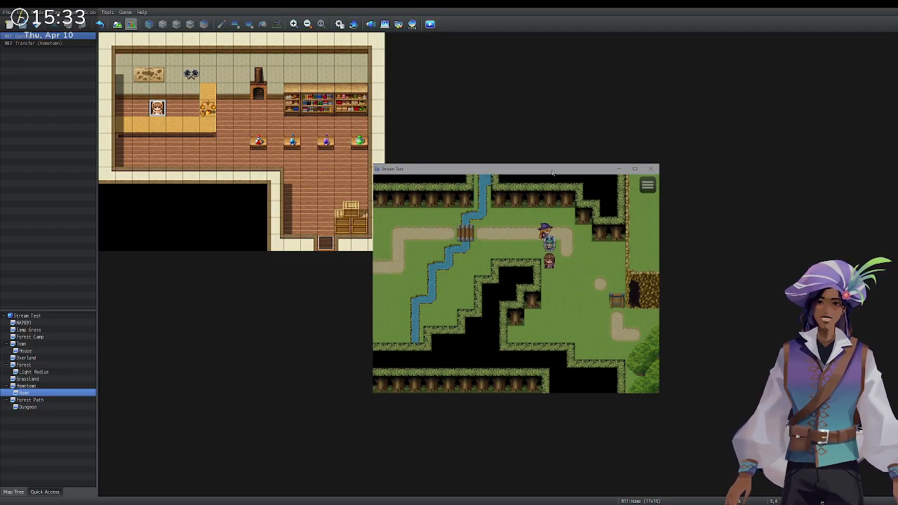
{"action": "key", "text": "Right"}
{"action": "key", "text": "Right"}
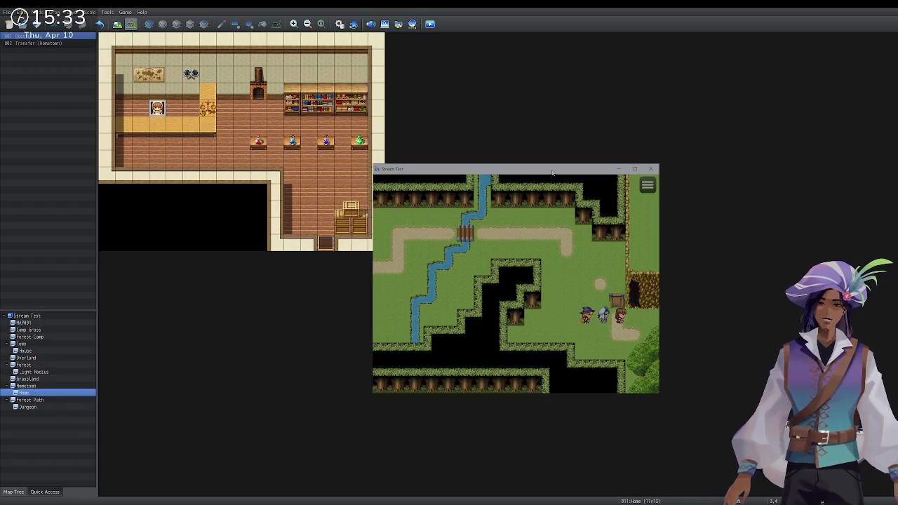
{"action": "key", "text": "Up"}
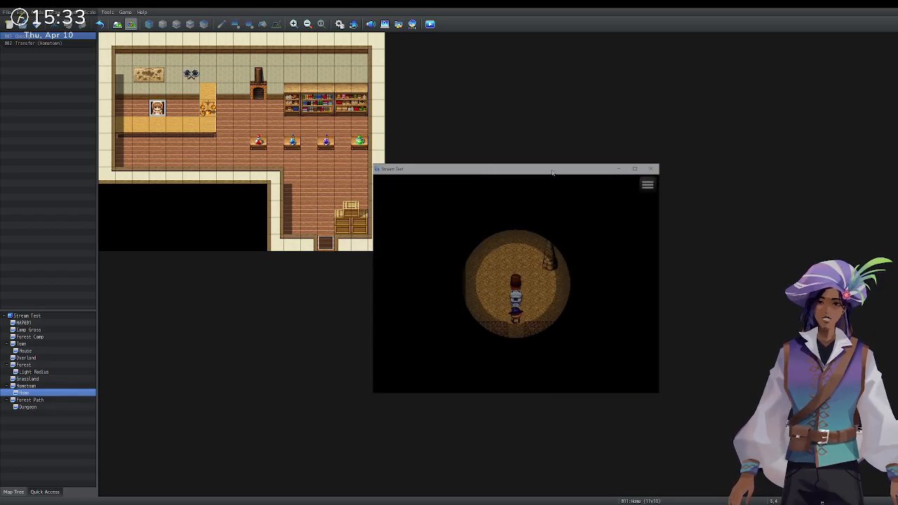
{"action": "key", "text": "Left"}
{"action": "key", "text": "Return"}
{"action": "key", "text": "Return"}
{"action": "key", "text": "Down"}
{"action": "key", "text": "Down"}
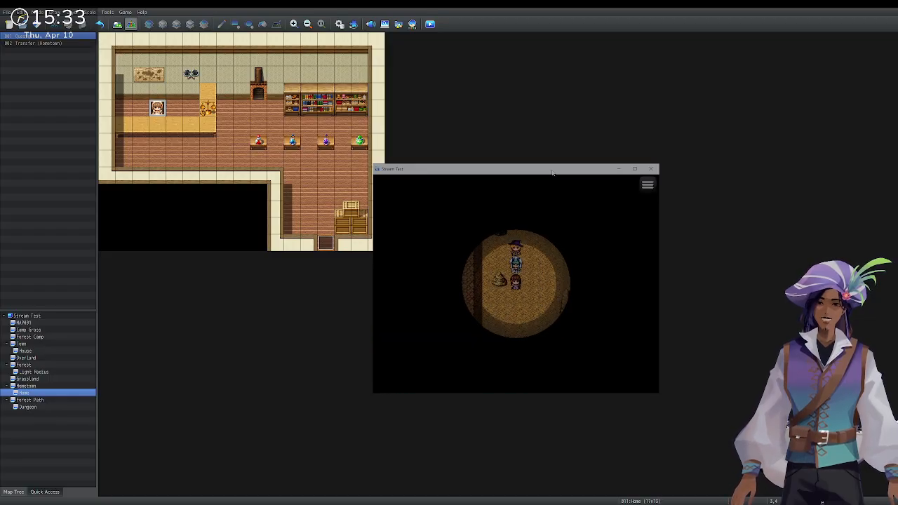
{"action": "key", "text": "Right"}
{"action": "key", "text": "Down"}
{"action": "key", "text": "Down"}
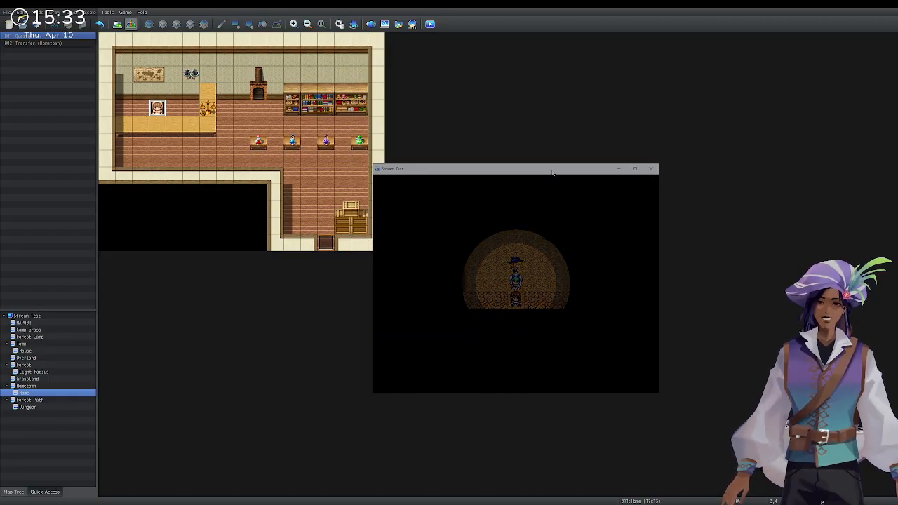
Return across the bridge and through town into the Alchemist's shop.
{"action": "key", "text": "Up"}
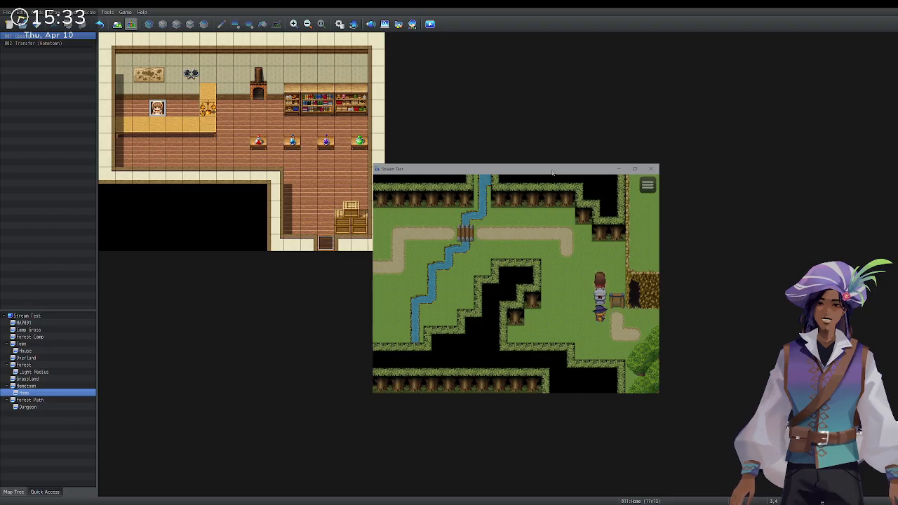
{"action": "key", "text": "Left"}
{"action": "key", "text": "Up"}
{"action": "key", "text": "Left"}
{"action": "key", "text": "Left"}
{"action": "key", "text": "Left"}
{"action": "key", "text": "Down"}
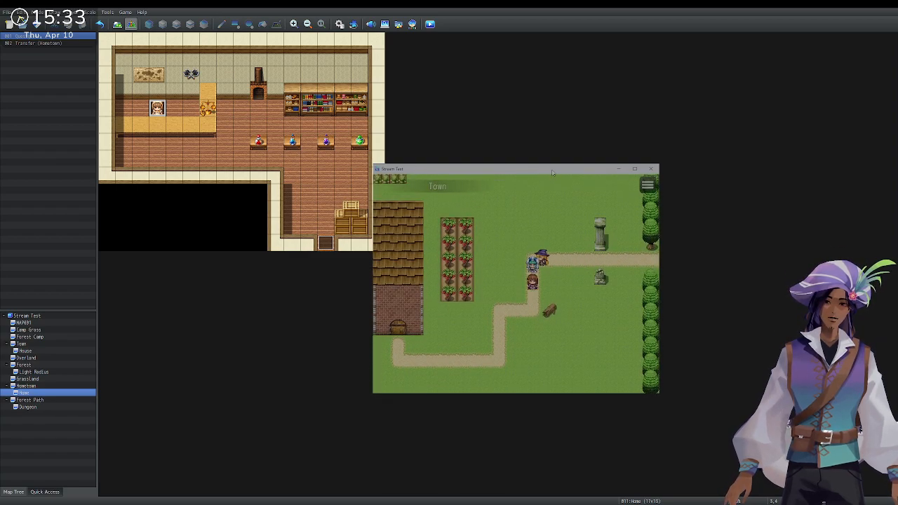
{"action": "key", "text": "Down"}
{"action": "key", "text": "Left"}
{"action": "key", "text": "Down"}
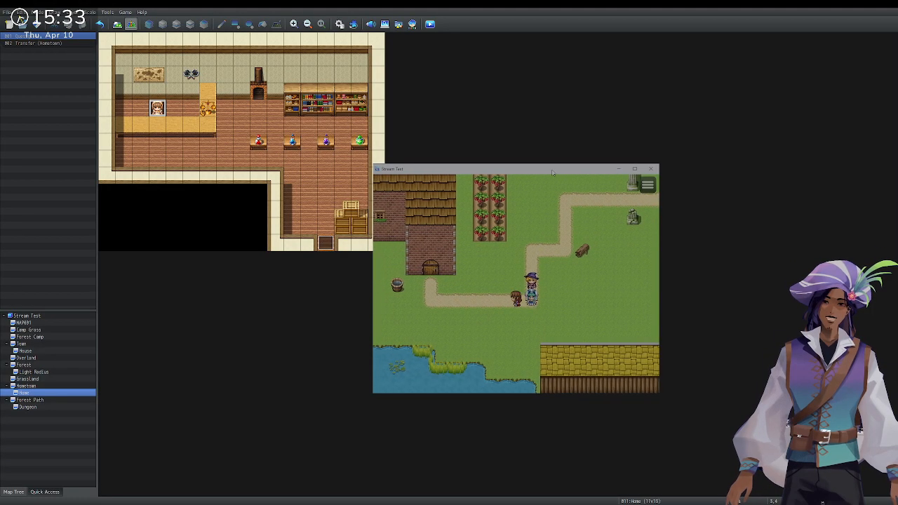
{"action": "key", "text": "Left"}
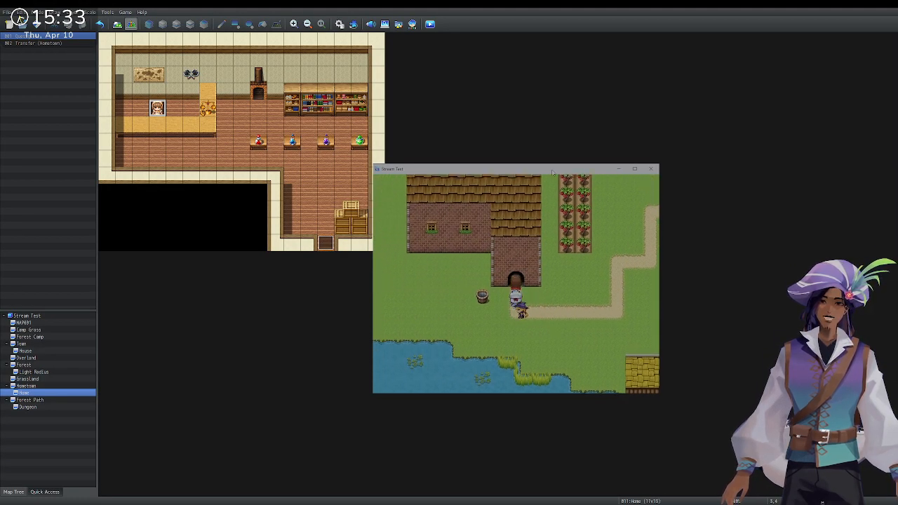
{"action": "key", "text": "Up"}
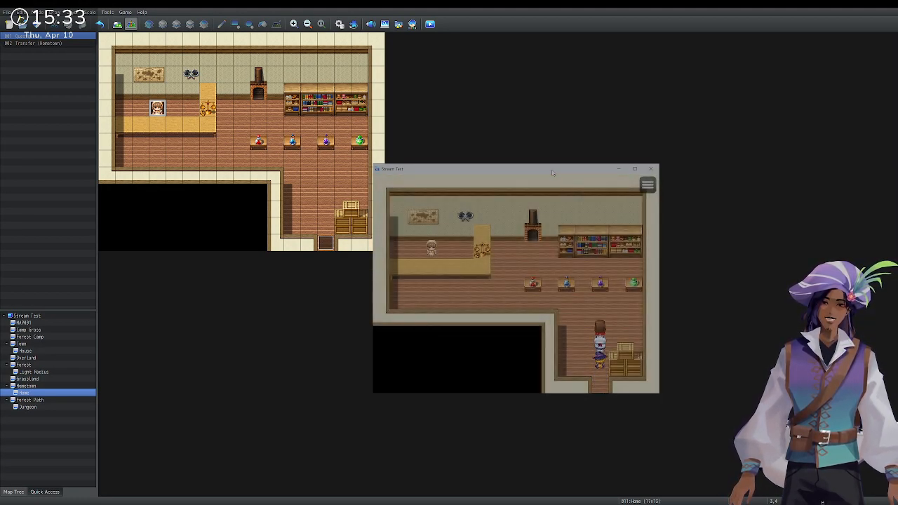
{"action": "key", "text": "Left"}
{"action": "key", "text": "Left"}
Turn in the berries, hear the Alchemist's new greeting, and close the game window.
{"action": "key", "text": "Up"}
{"action": "key", "text": "Return"}
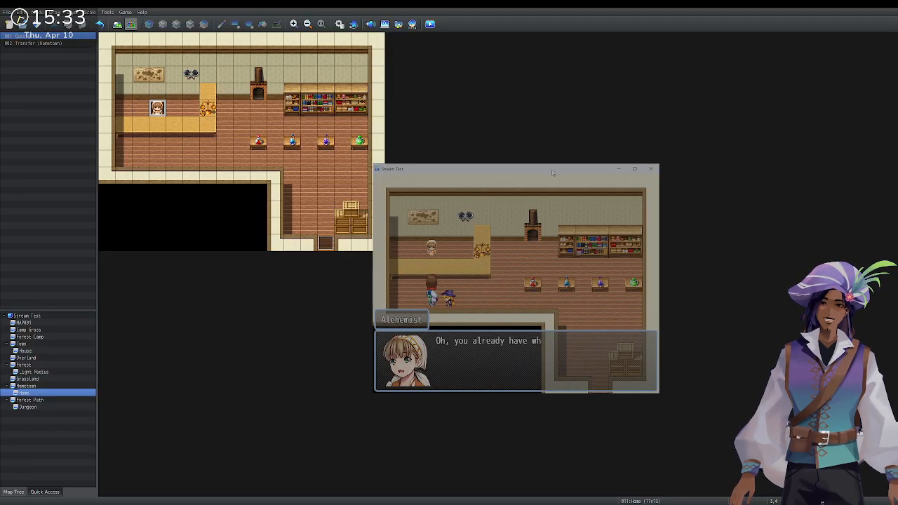
{"action": "key", "text": "Return"}
{"action": "key", "text": "Return"}
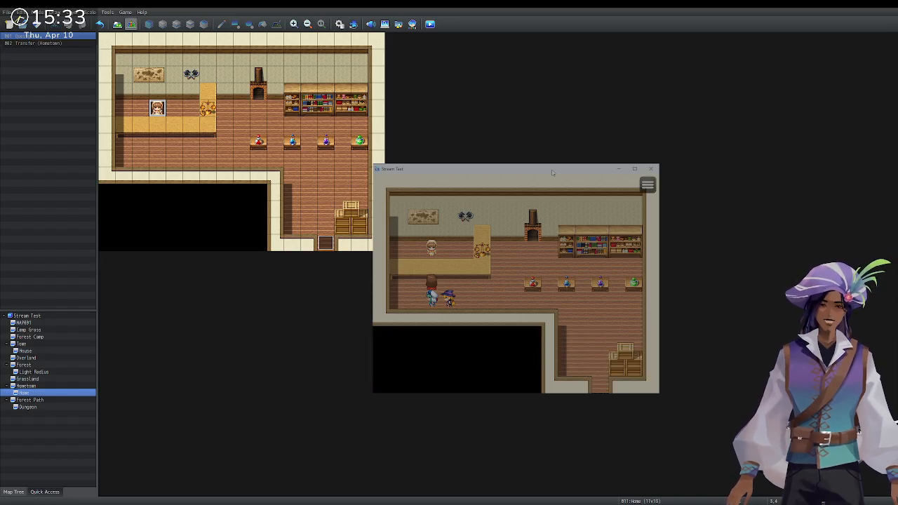
{"action": "key", "text": "Return"}
{"action": "key", "text": "Return"}
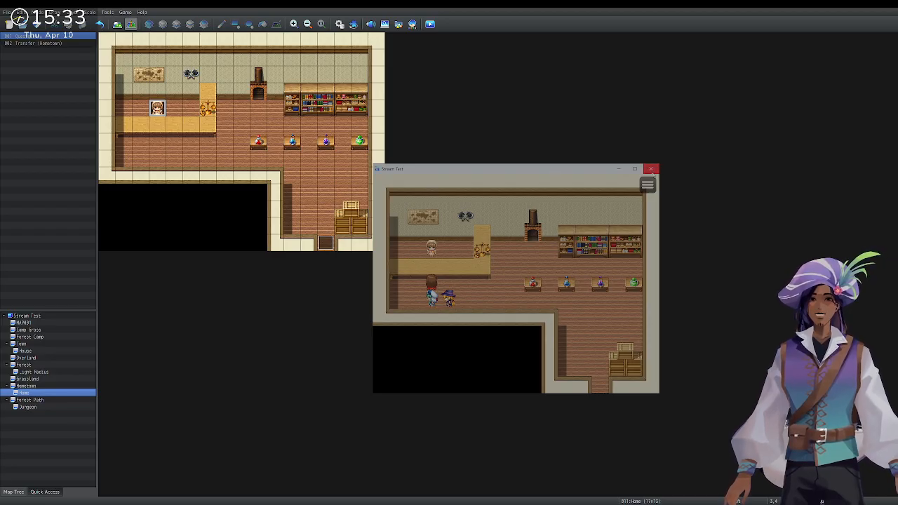
{"action": "left_click", "coordinate": [651, 169]}
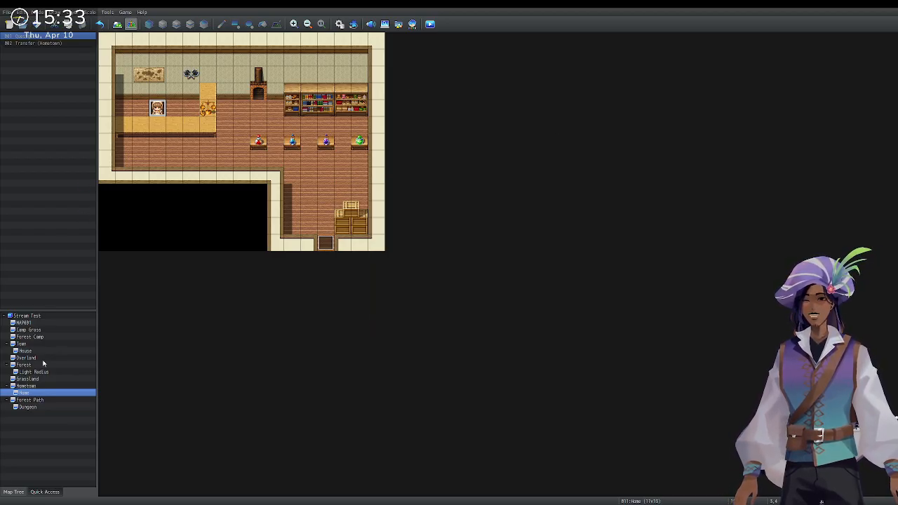
{"action": "left_click", "coordinate": [45, 400]}
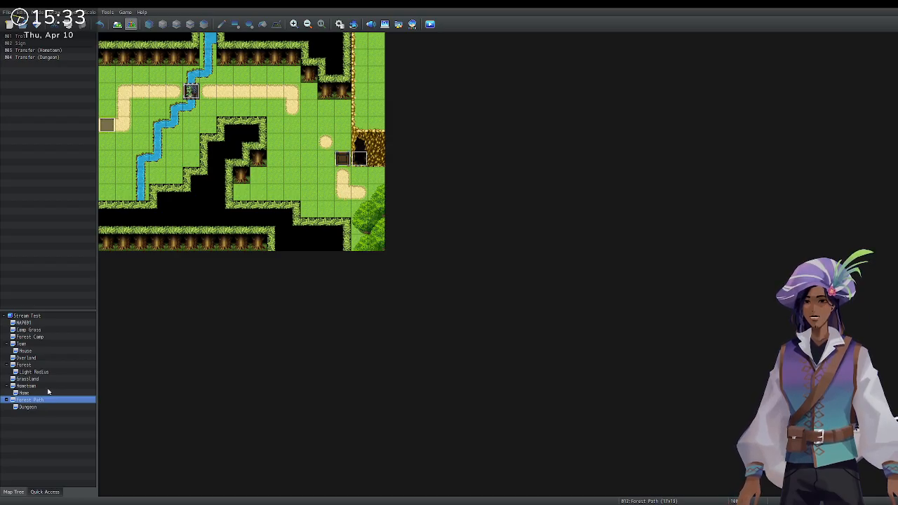
{"action": "left_click", "coordinate": [48, 388]}
{"action": "left_click", "coordinate": [52, 380]}
{"action": "double_click", "coordinate": [51, 386]}
{"action": "left_click", "coordinate": [7, 386]}
{"action": "left_click", "coordinate": [22, 393]}
{"action": "left_click", "coordinate": [23, 386]}
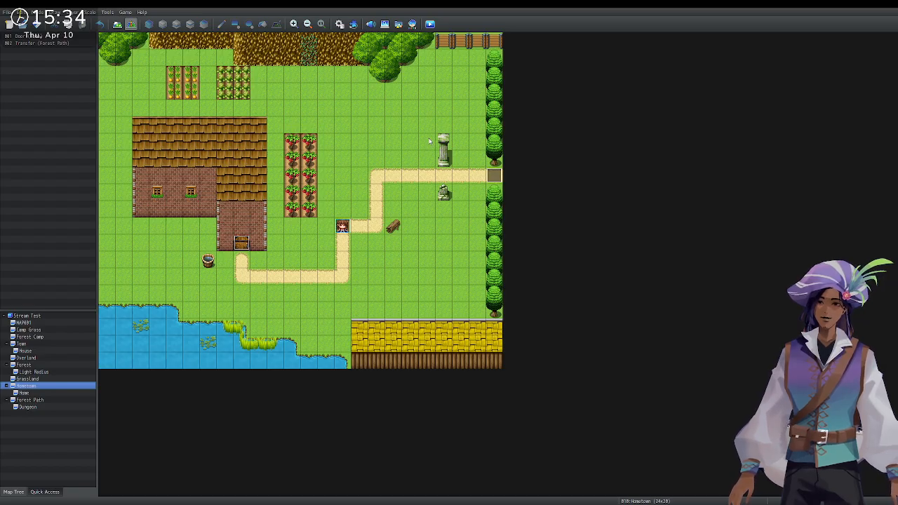
{"action": "left_click", "coordinate": [35, 393]}
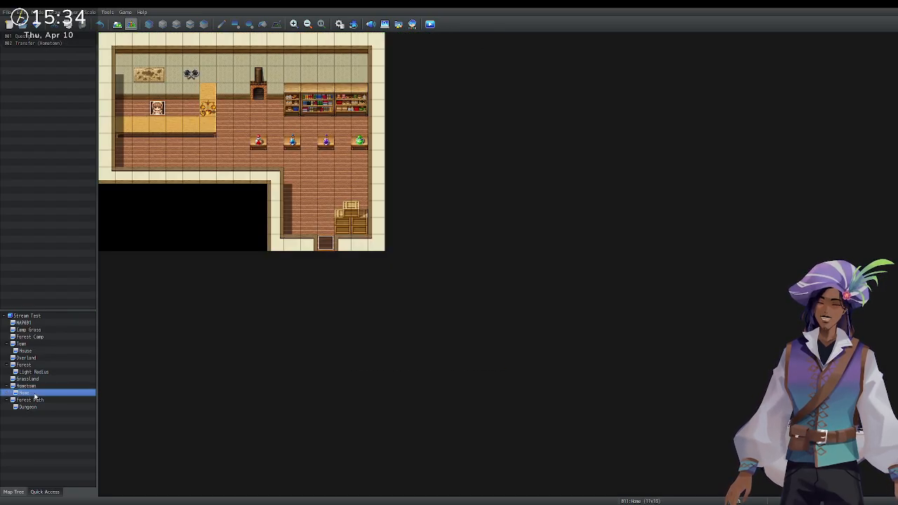
{"action": "left_click", "coordinate": [40, 400]}
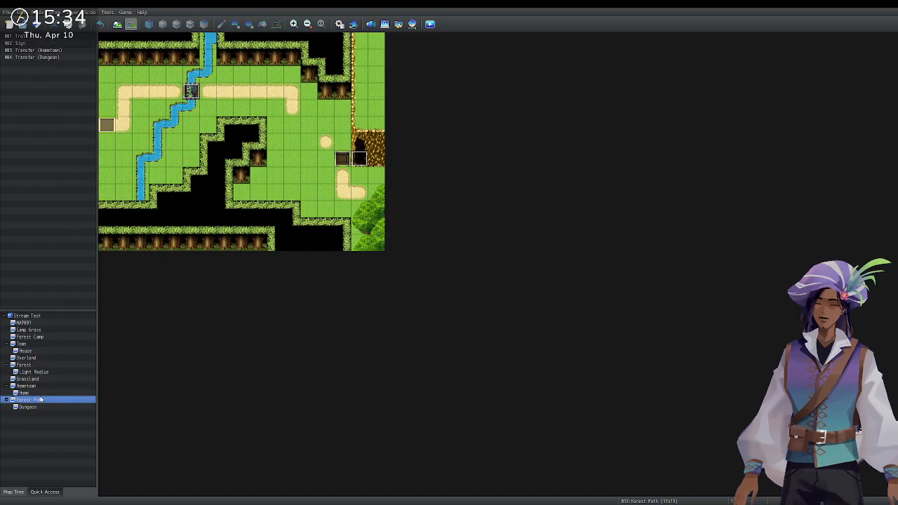
{"action": "left_click", "coordinate": [41, 407]}
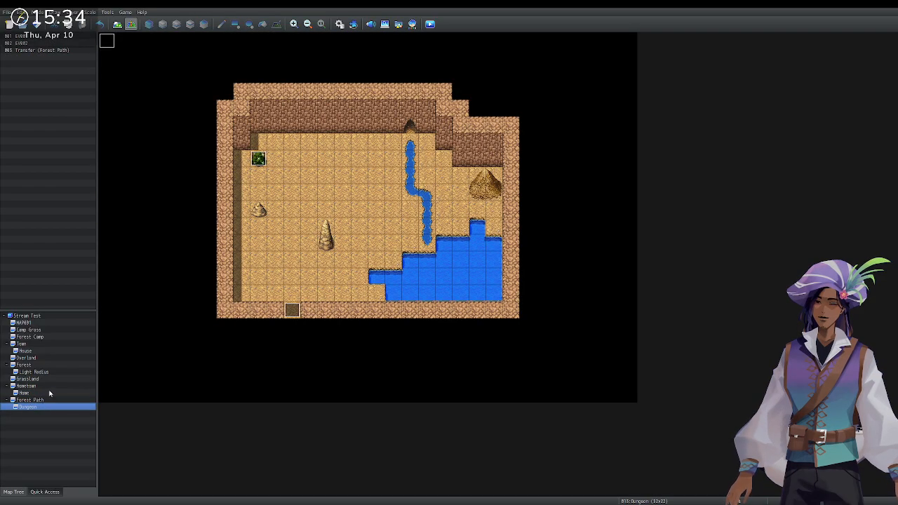
{"action": "left_click", "coordinate": [50, 394]}
{"action": "left_click", "coordinate": [52, 387]}
{"action": "left_click", "coordinate": [51, 395]}
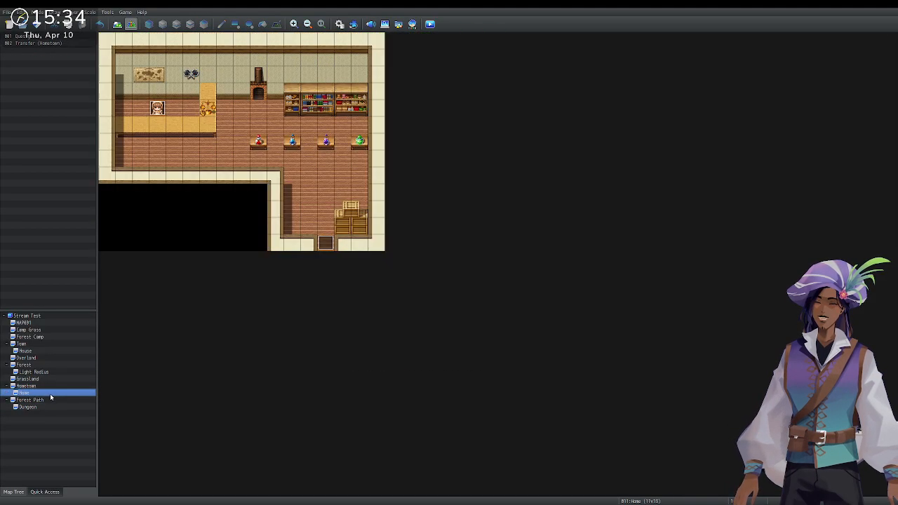
{"action": "left_click", "coordinate": [50, 401]}
{"action": "left_click", "coordinate": [51, 408]}
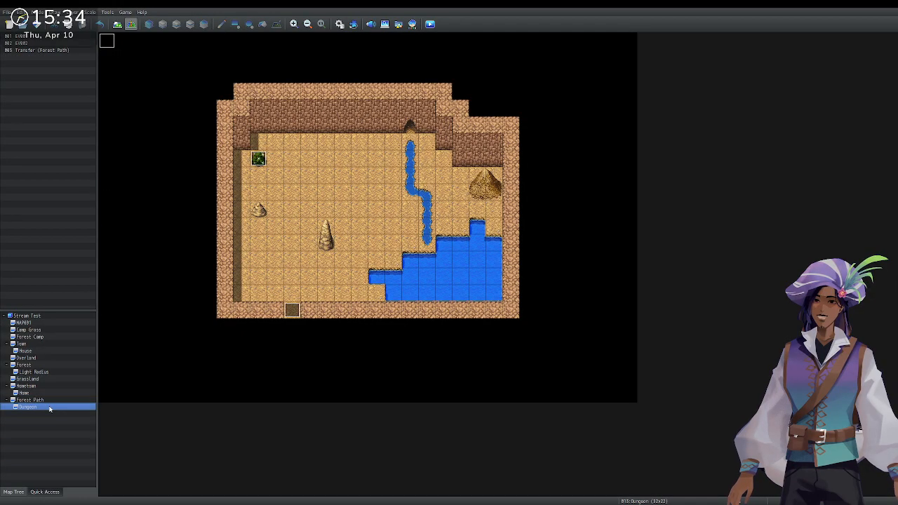
{"action": "left_click", "coordinate": [54, 399]}
{"action": "left_click", "coordinate": [55, 393]}
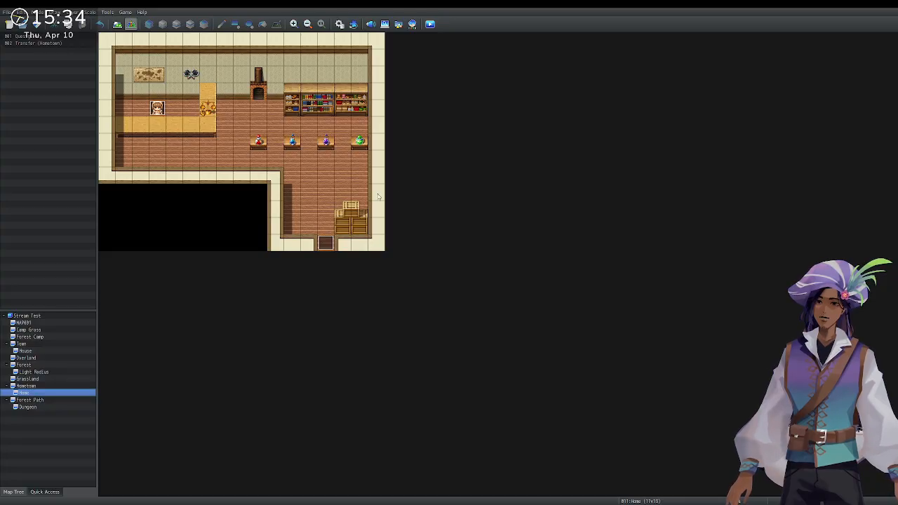
Preview the MAP001, Forest Camp, Town, Camp Grass, House, Overland, Forest and Light Radius maps in turn.
{"action": "left_click", "coordinate": [39, 323]}
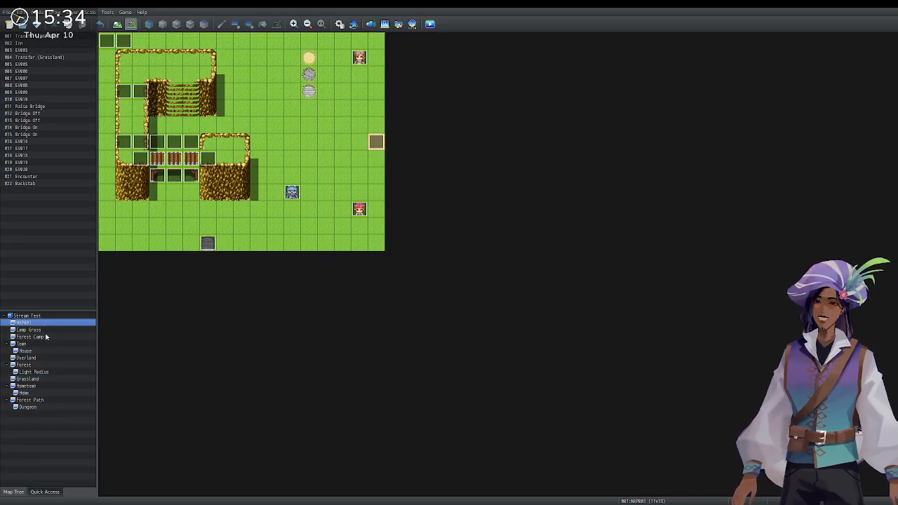
{"action": "left_click", "coordinate": [45, 338]}
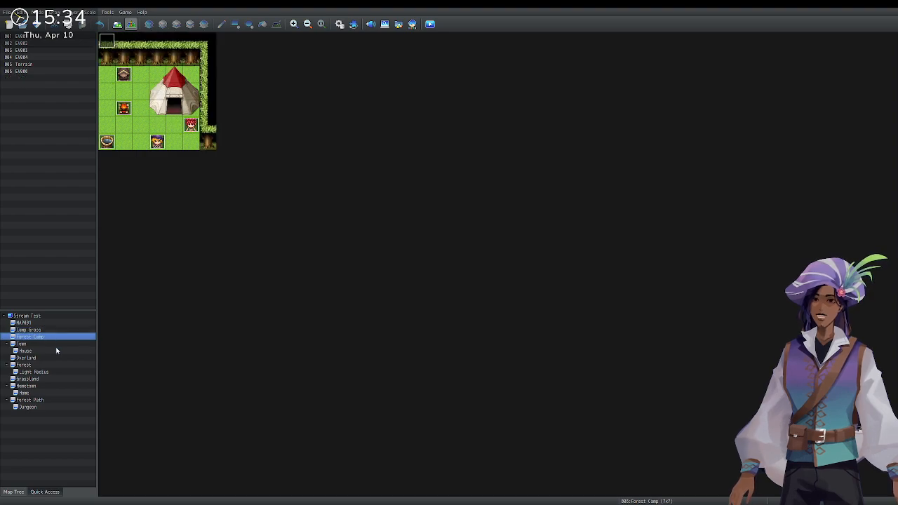
{"action": "left_click", "coordinate": [59, 344]}
{"action": "left_click", "coordinate": [59, 333]}
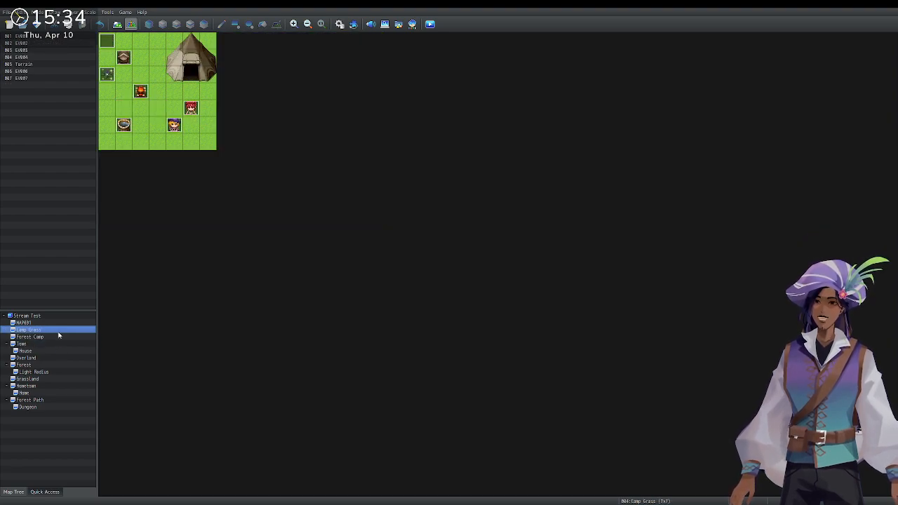
{"action": "left_click", "coordinate": [57, 345]}
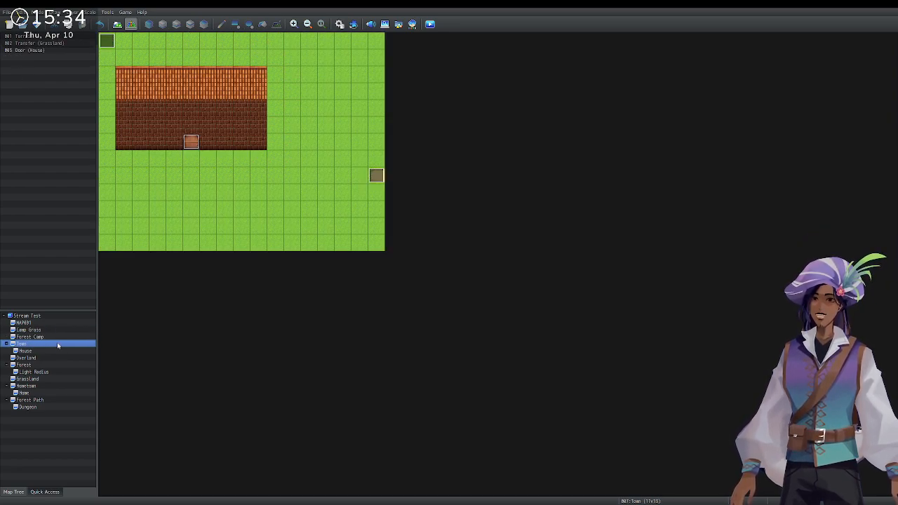
{"action": "left_click", "coordinate": [60, 337]}
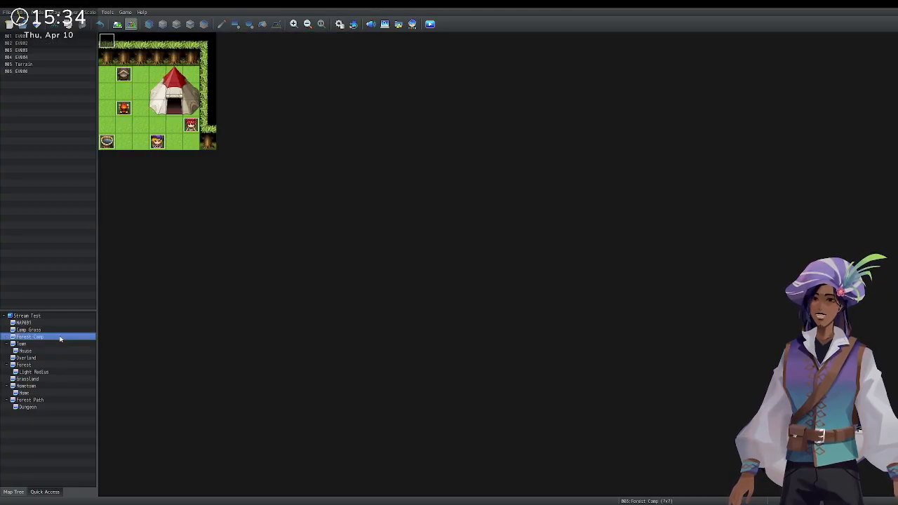
{"action": "left_click", "coordinate": [62, 330]}
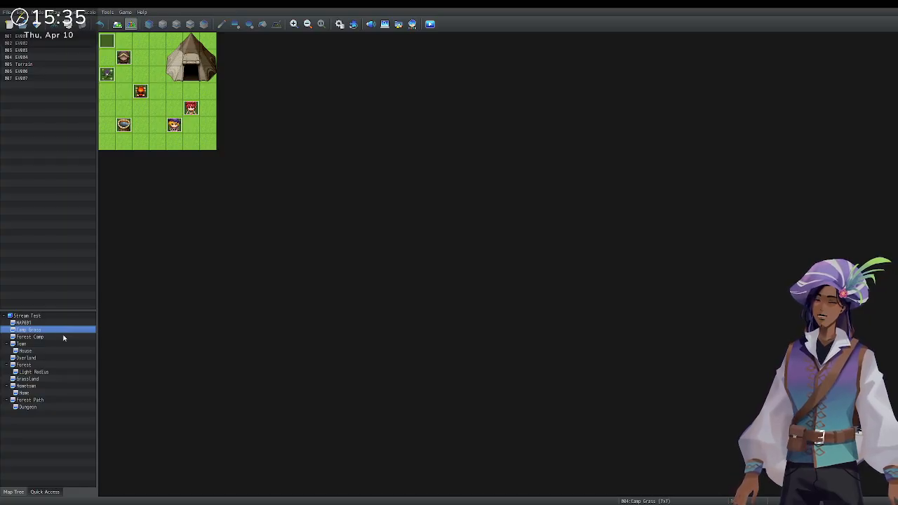
{"action": "left_click", "coordinate": [63, 344]}
{"action": "left_click", "coordinate": [62, 351]}
{"action": "left_click", "coordinate": [63, 358]}
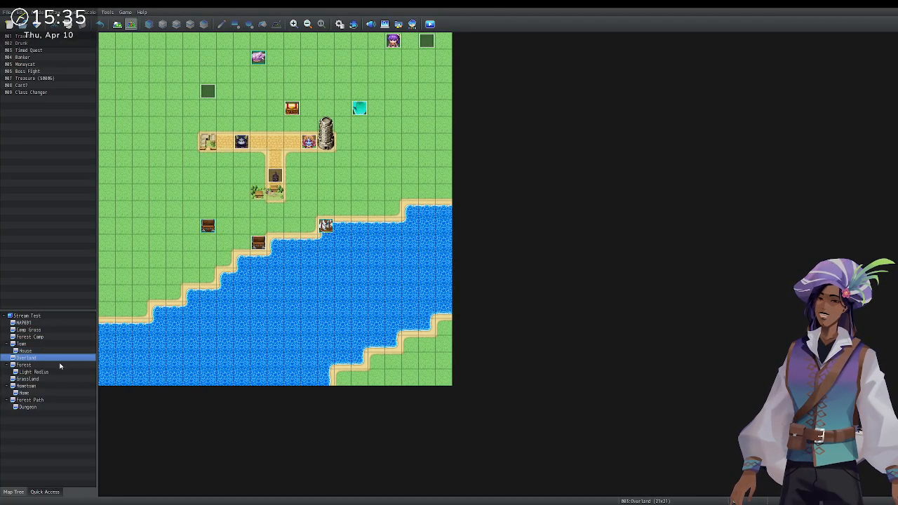
{"action": "left_click", "coordinate": [61, 366]}
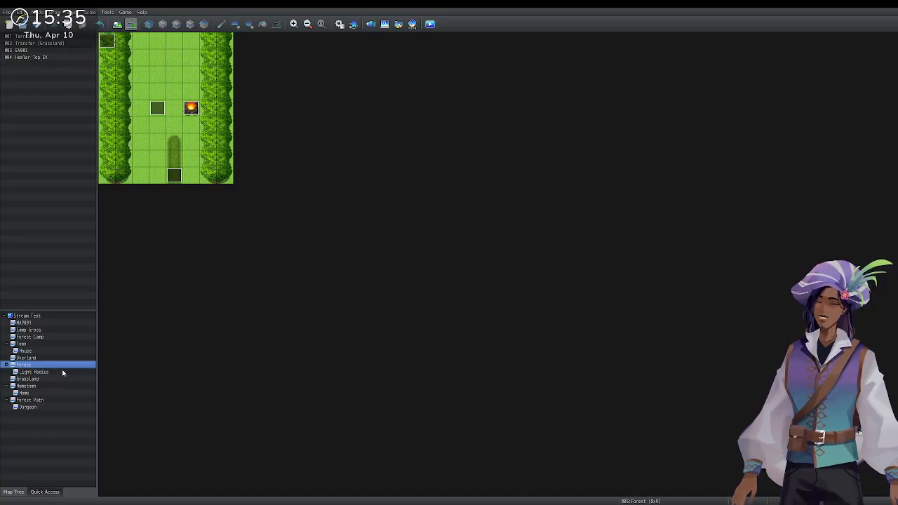
{"action": "left_click", "coordinate": [62, 372]}
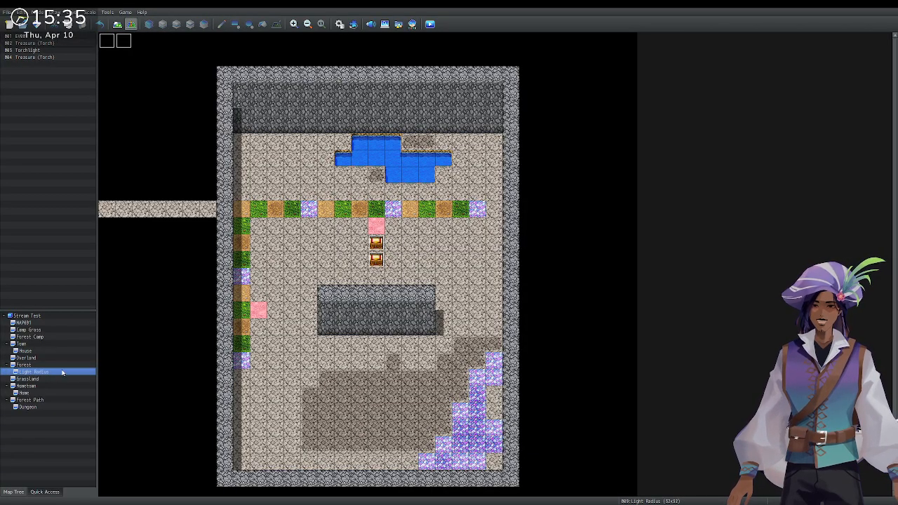
Check the Grassland, Hometown and Forest Path maps, then step back up the tree to Camp Grass.
{"action": "scroll", "coordinate": [175, 369], "scroll_direction": "down", "scroll_amount": 3}
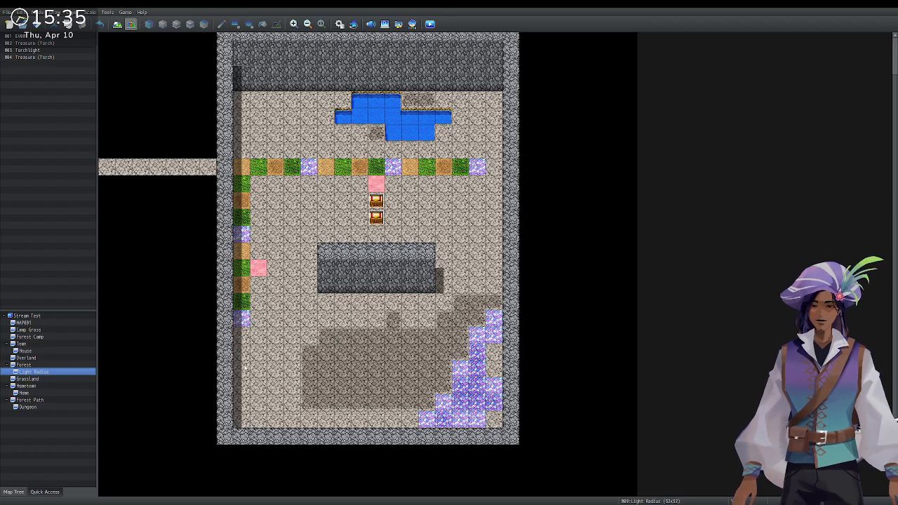
{"action": "scroll", "coordinate": [246, 368], "scroll_direction": "up", "scroll_amount": 3}
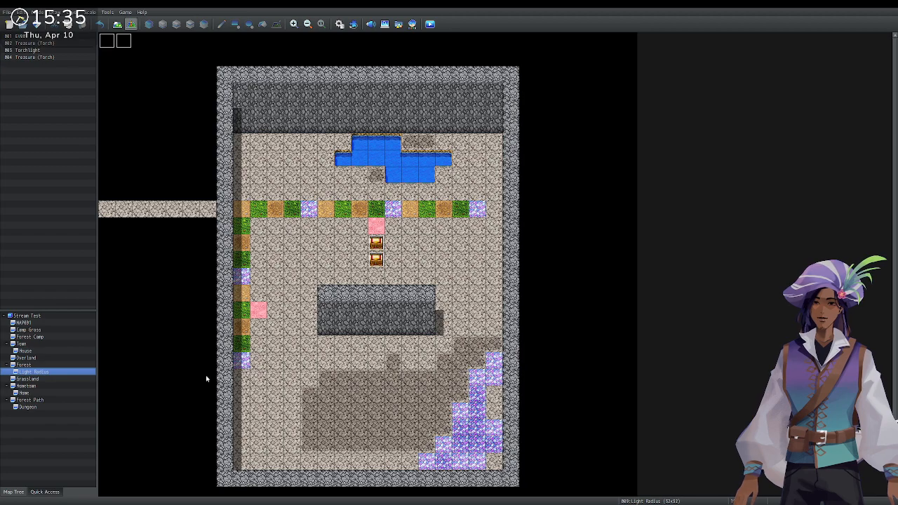
{"action": "left_click", "coordinate": [57, 379]}
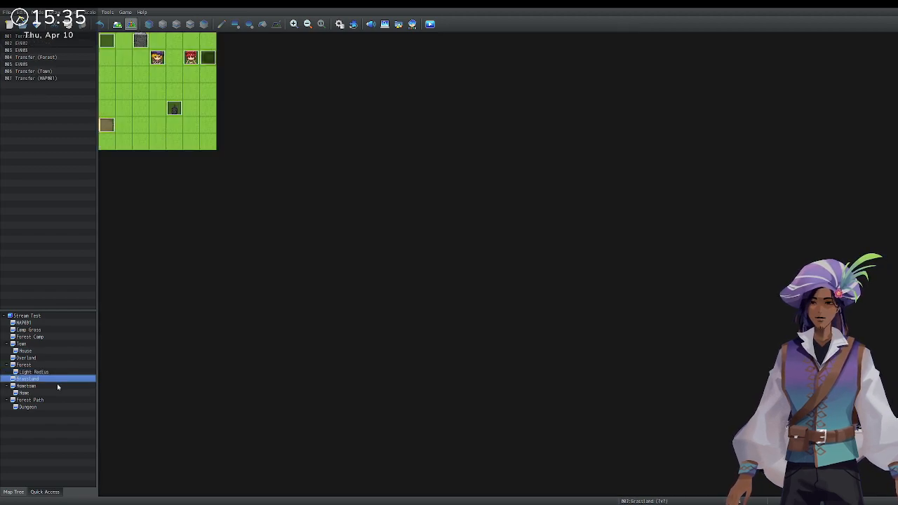
{"action": "left_click", "coordinate": [58, 386]}
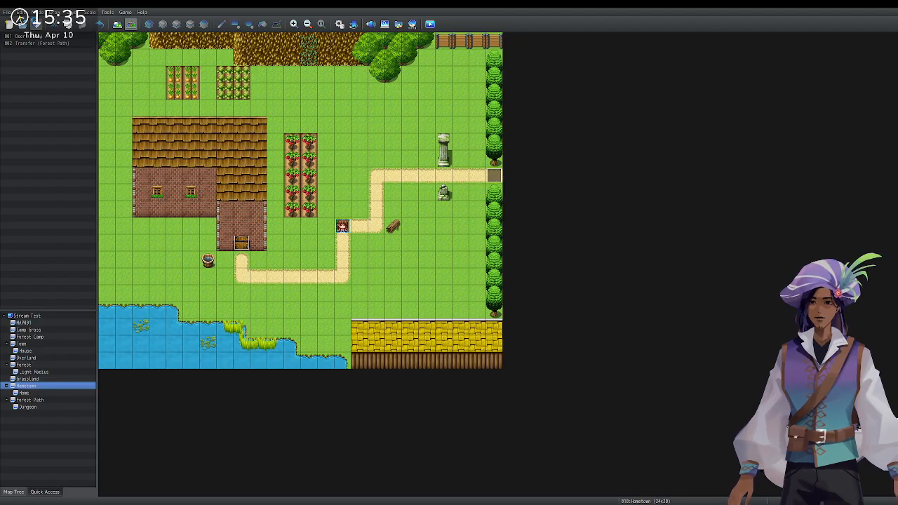
{"action": "left_click", "coordinate": [54, 400]}
{"action": "left_click", "coordinate": [65, 372]}
{"action": "left_click", "coordinate": [68, 364]}
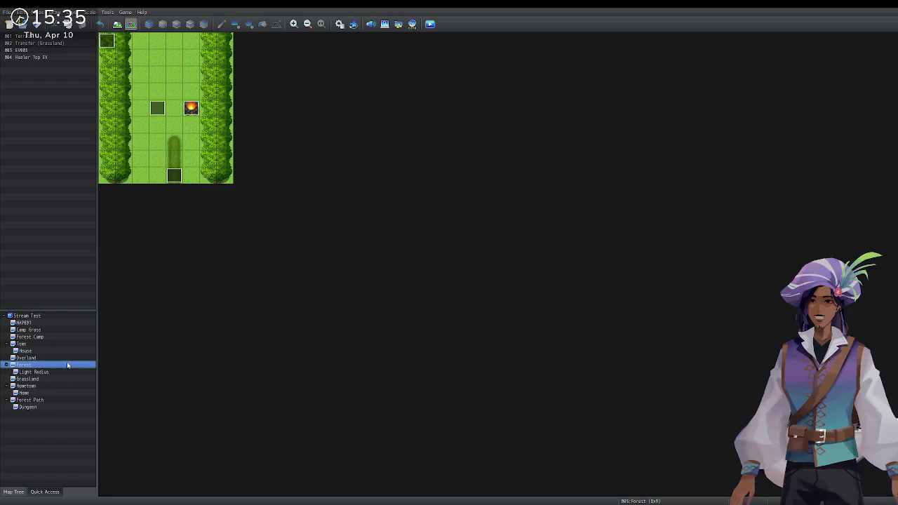
{"action": "left_click", "coordinate": [70, 351]}
{"action": "left_click", "coordinate": [74, 344]}
{"action": "left_click", "coordinate": [75, 336]}
{"action": "left_click", "coordinate": [76, 330]}
Go down the Map Tree again from the Stream Test root, ending on the small Forest map.
{"action": "left_click", "coordinate": [76, 317]}
{"action": "left_click", "coordinate": [67, 323]}
{"action": "left_click", "coordinate": [63, 330]}
{"action": "left_click", "coordinate": [58, 337]}
{"action": "left_click", "coordinate": [56, 344]}
{"action": "left_click", "coordinate": [49, 351]}
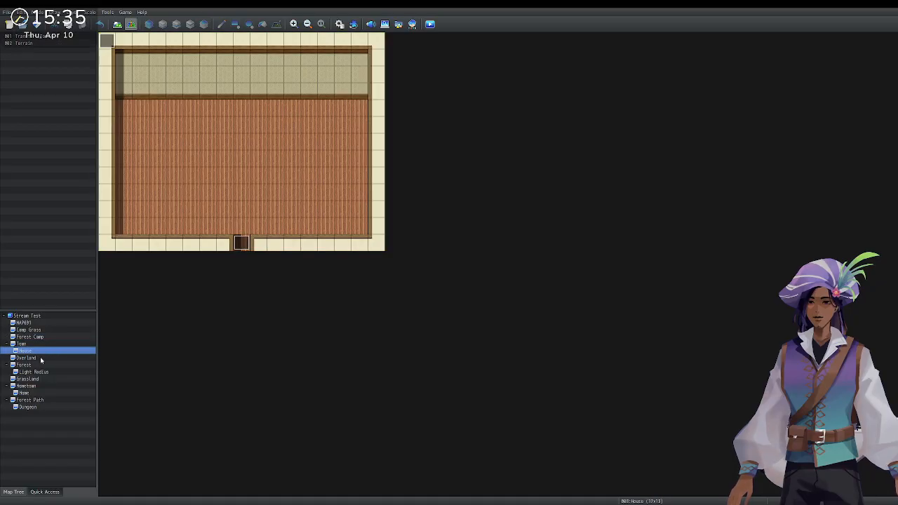
{"action": "left_click", "coordinate": [40, 358]}
{"action": "left_click", "coordinate": [35, 366]}
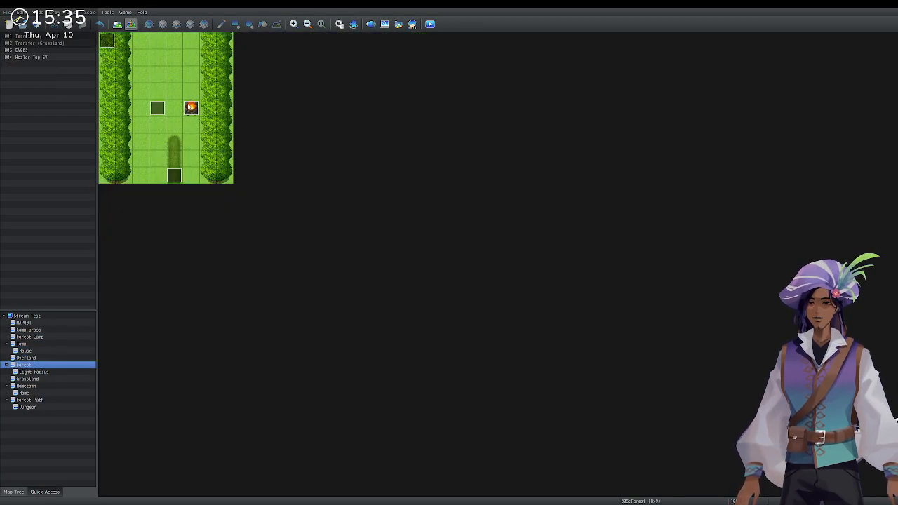